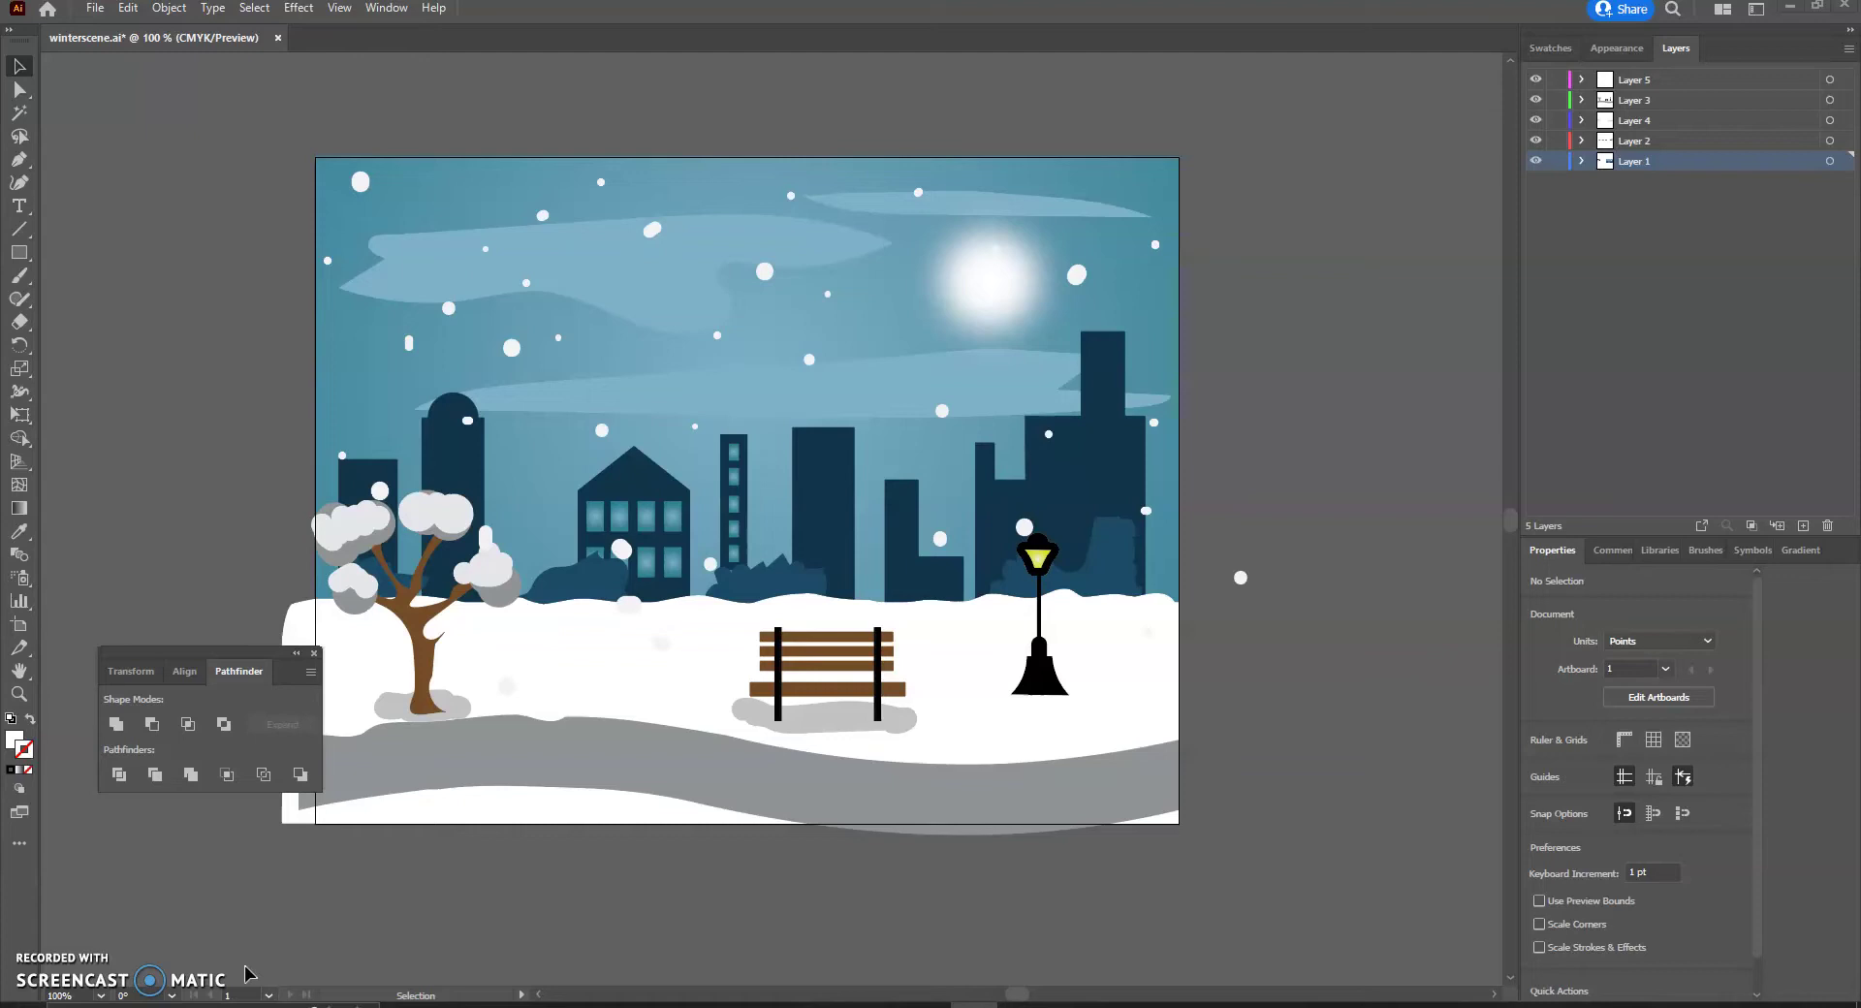
Create a new print document from the Letter preset in landscape orientation, 792 × 612 pt.
{"action": "left_click", "coordinate": [95, 9]}
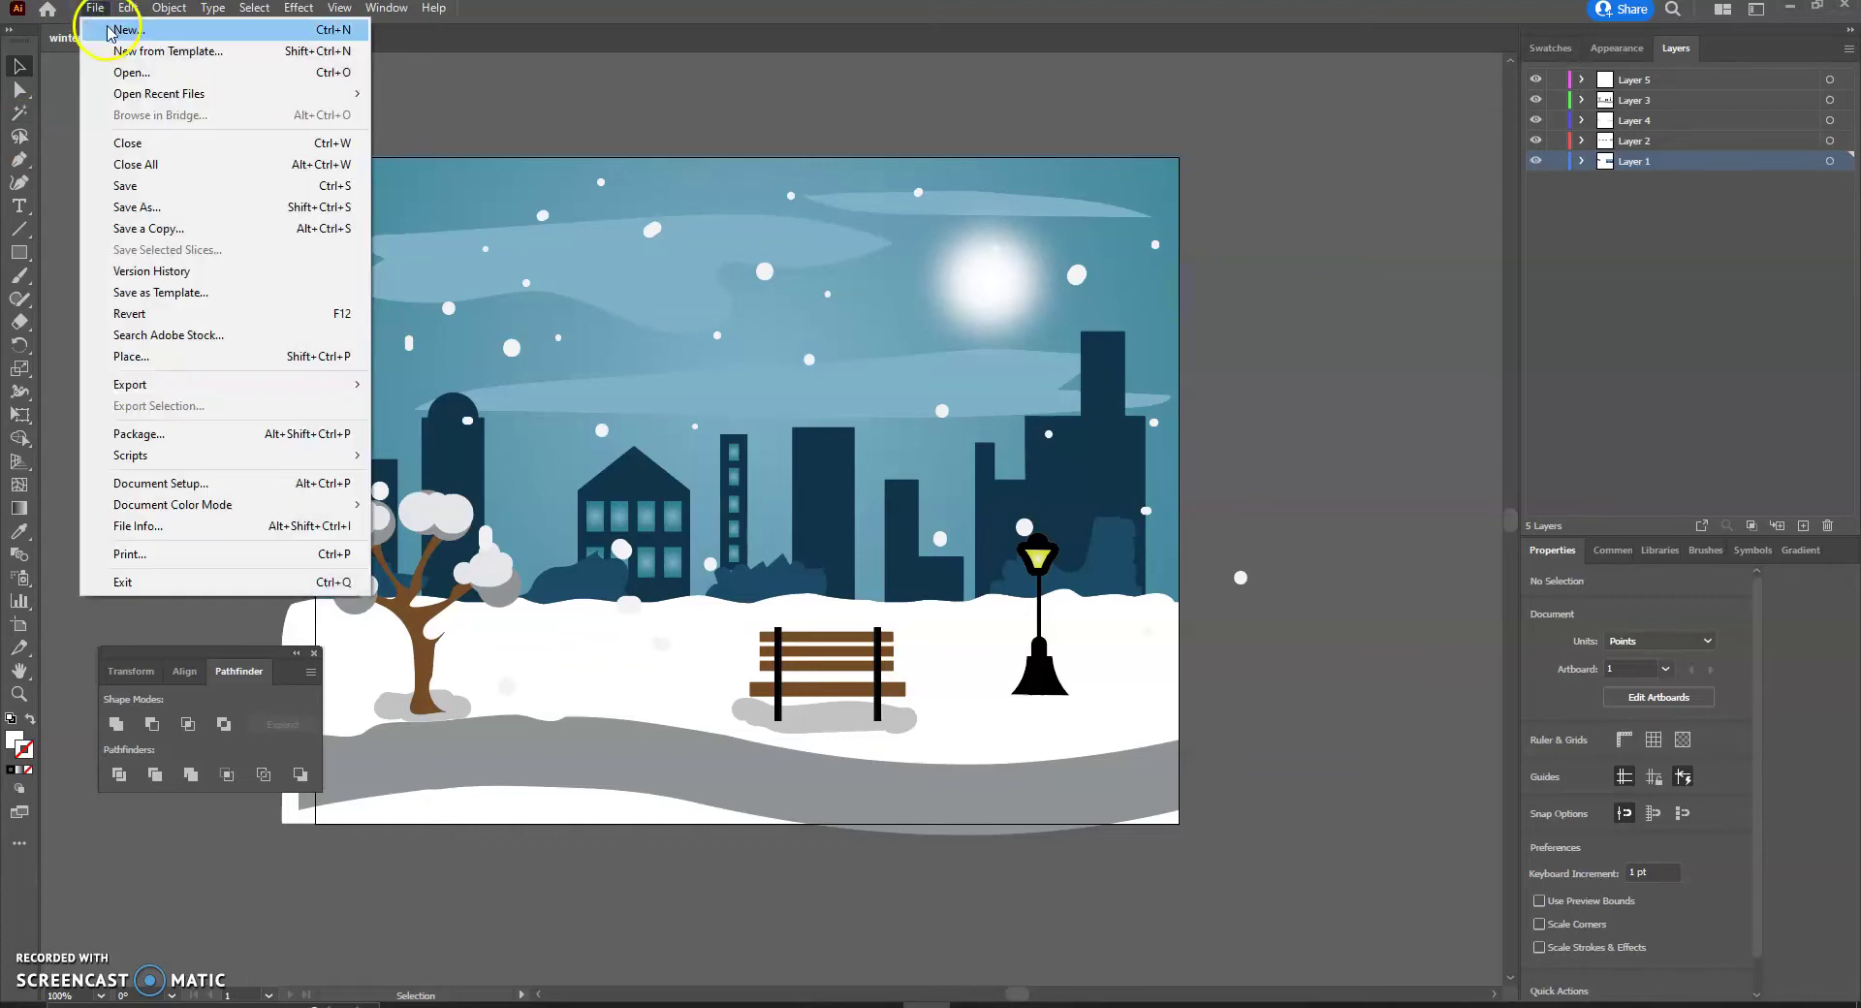
{"action": "left_click", "coordinate": [106, 31]}
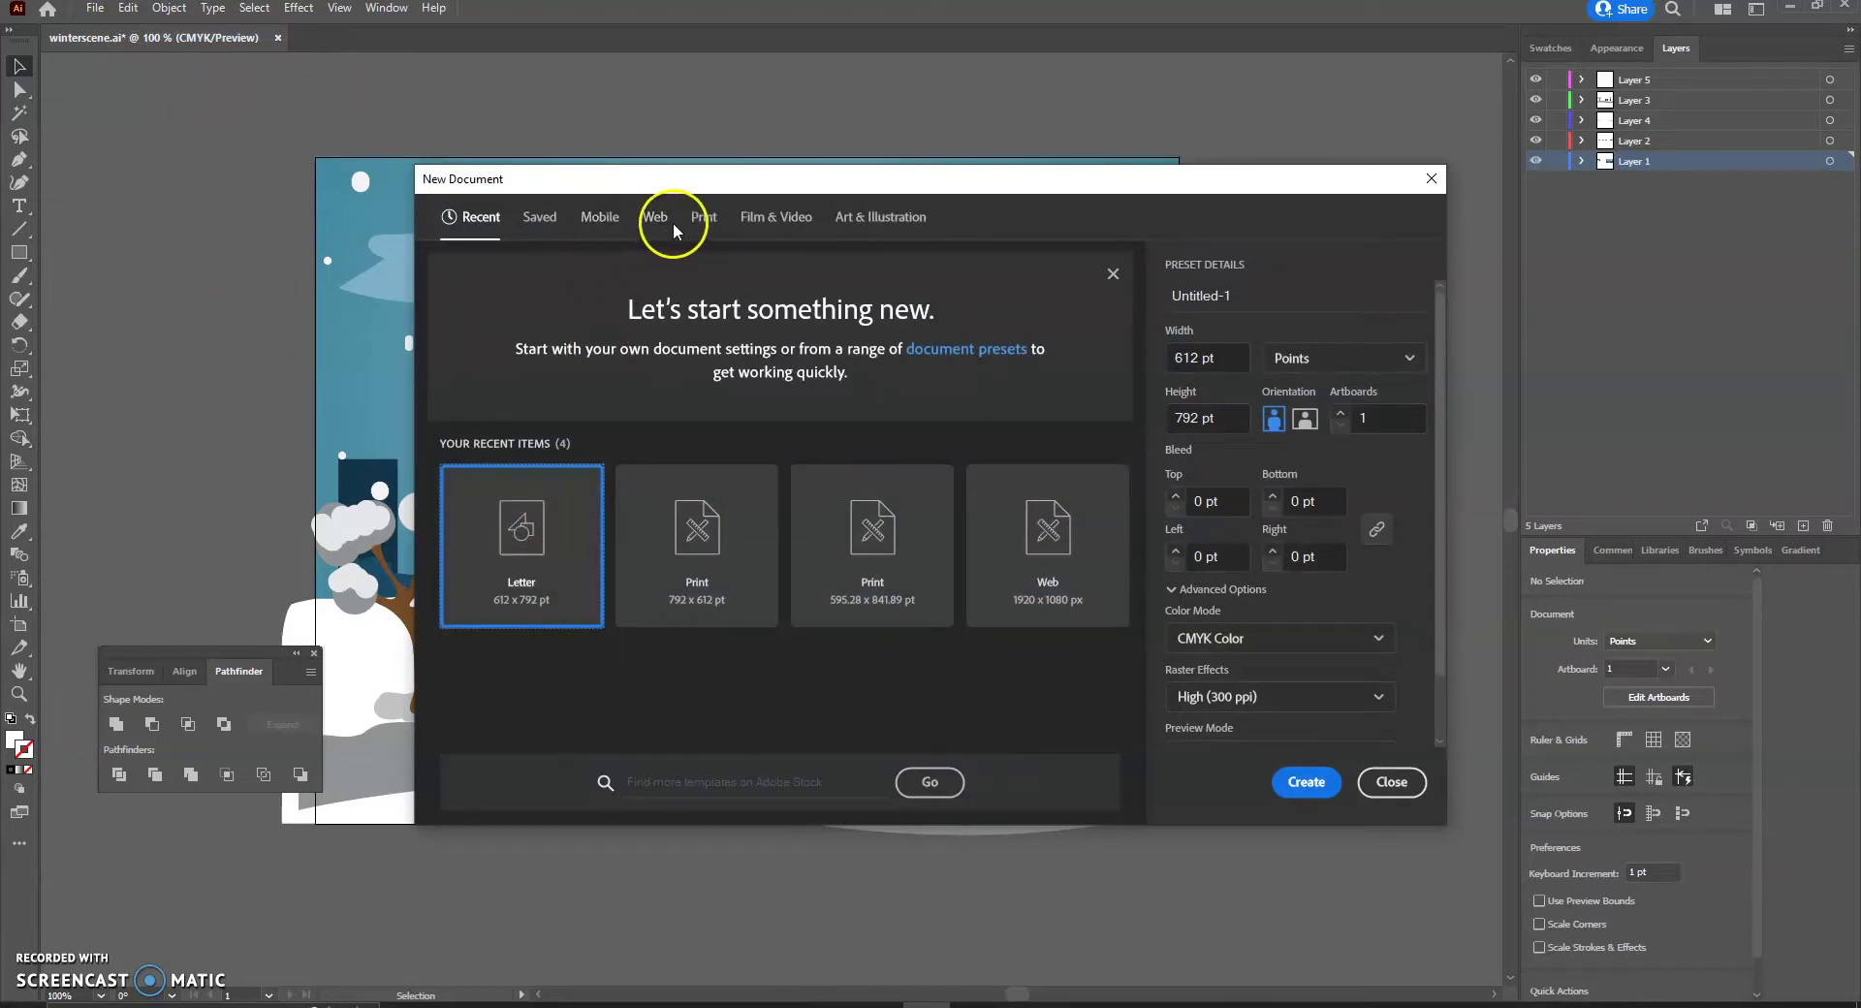
{"action": "left_click", "coordinate": [705, 218]}
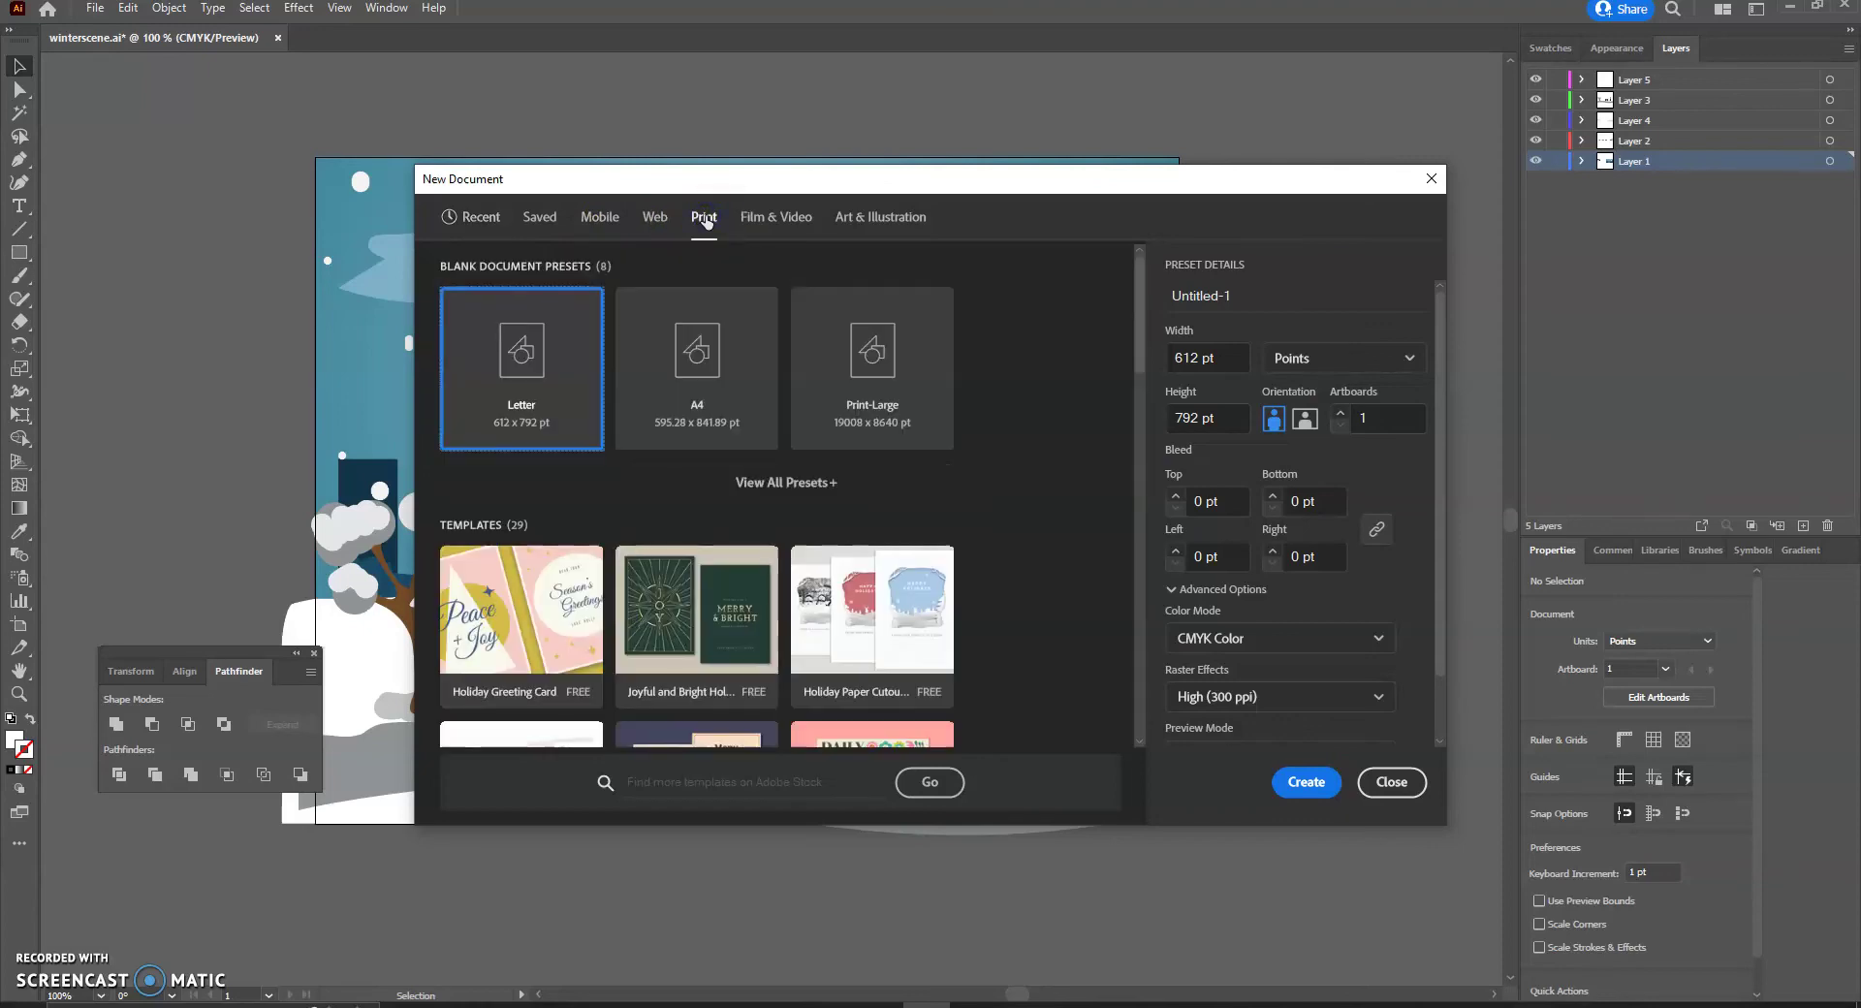
{"action": "left_click", "coordinate": [561, 347]}
{"action": "left_click", "coordinate": [1300, 426]}
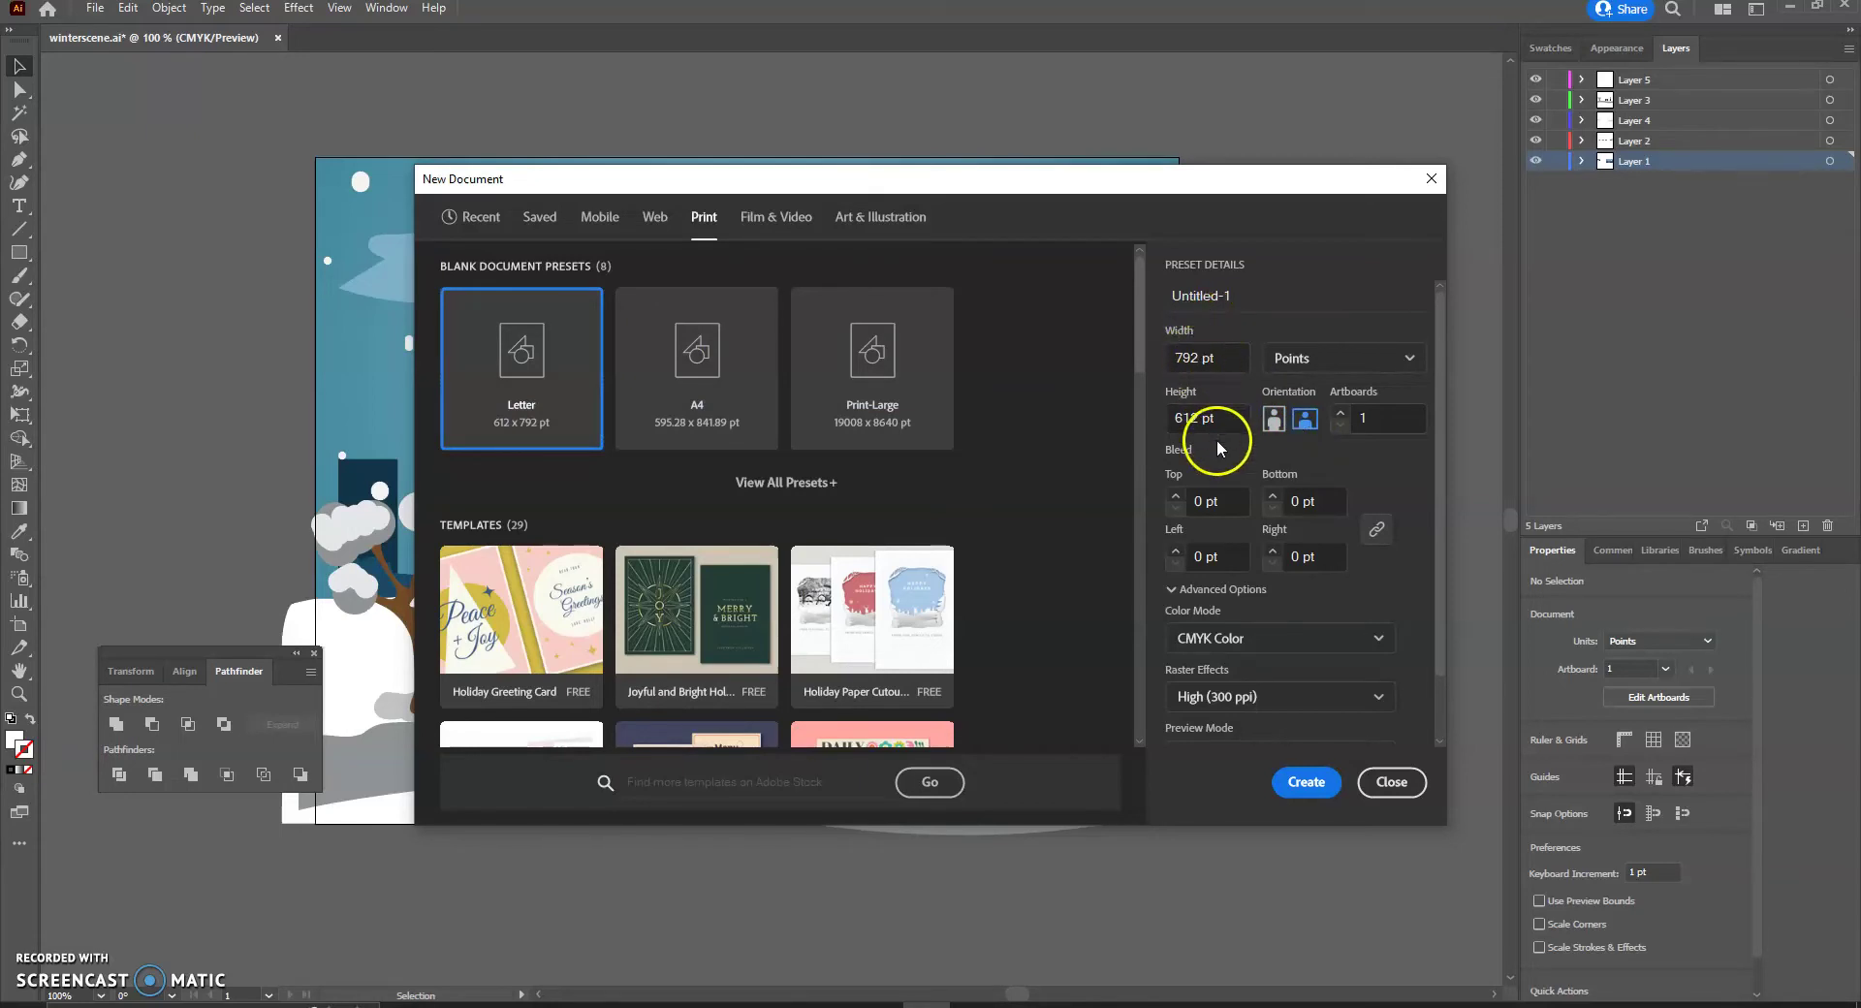
{"action": "left_click", "coordinate": [1316, 781]}
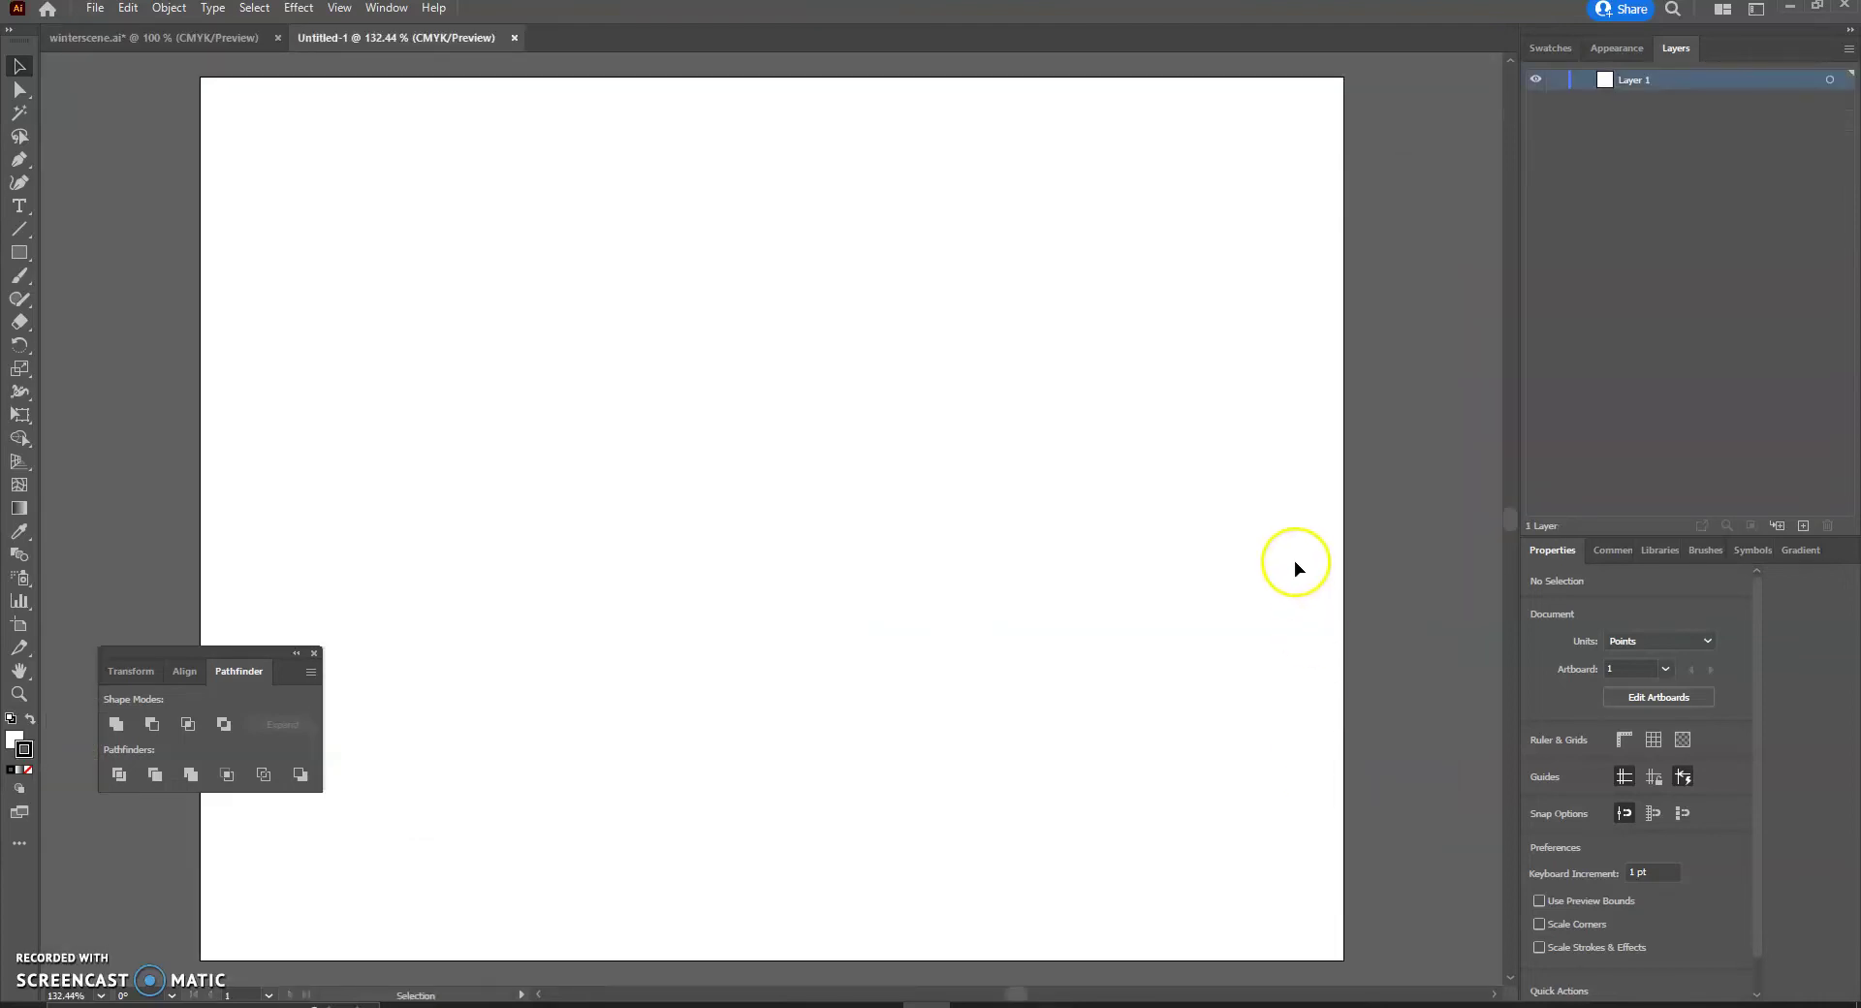
{"action": "scroll", "coordinate": [1066, 444], "scroll_direction": "down", "scroll_amount": 3}
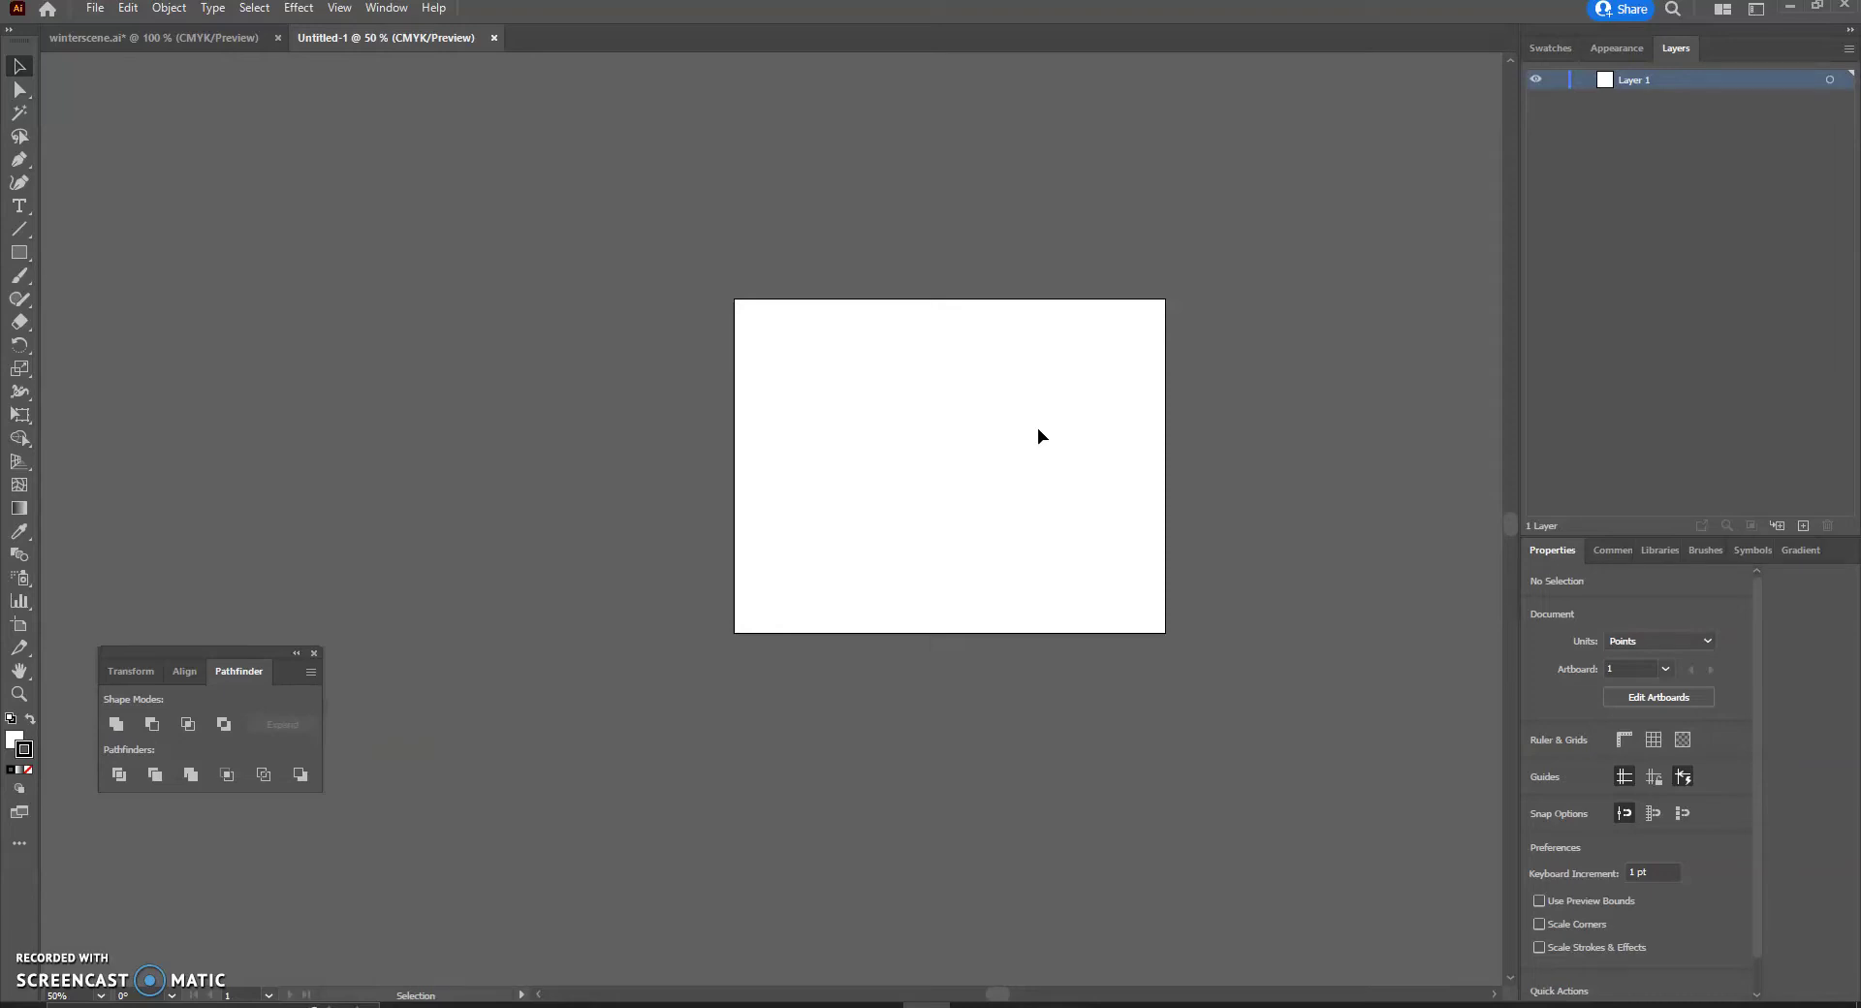
Switch to Adobe Color in the browser, search the Explore page for "winter" and open the five-colour blue Stubai palette.
{"action": "left_click_drag", "start_coordinate": [1860, 29], "coordinate": [86, 10]}
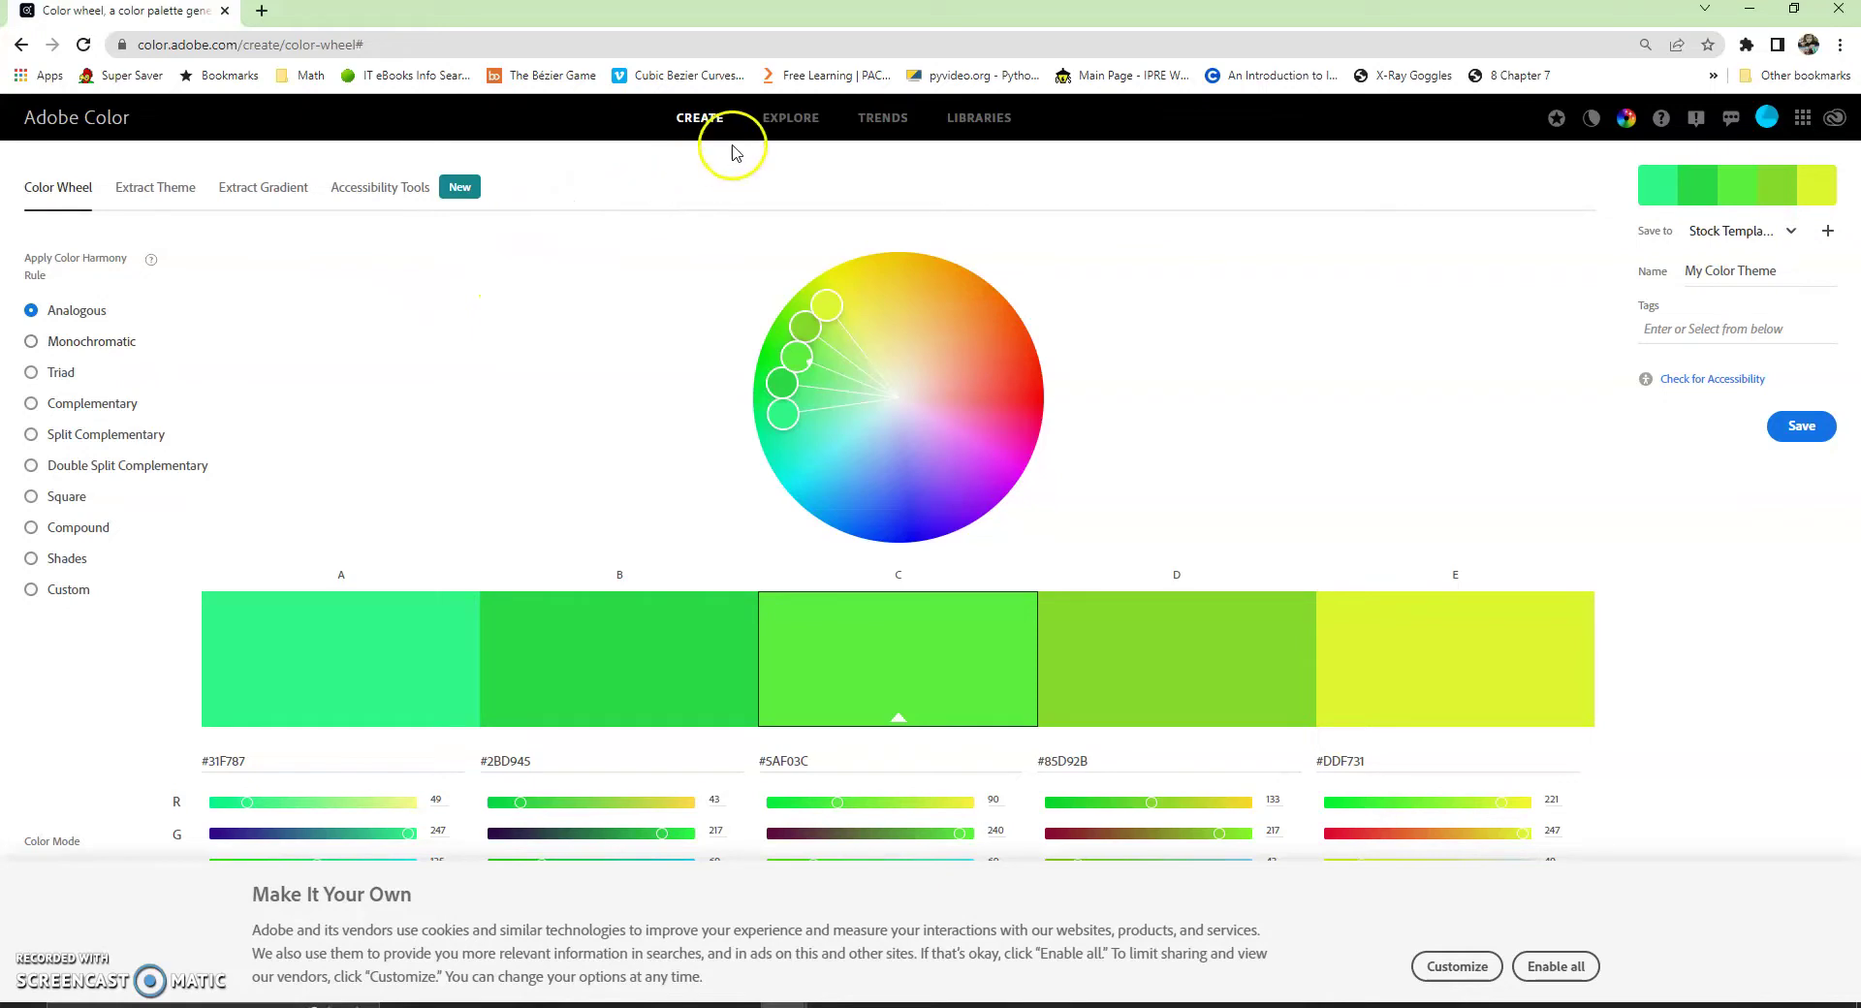
{"action": "left_click", "coordinate": [785, 129]}
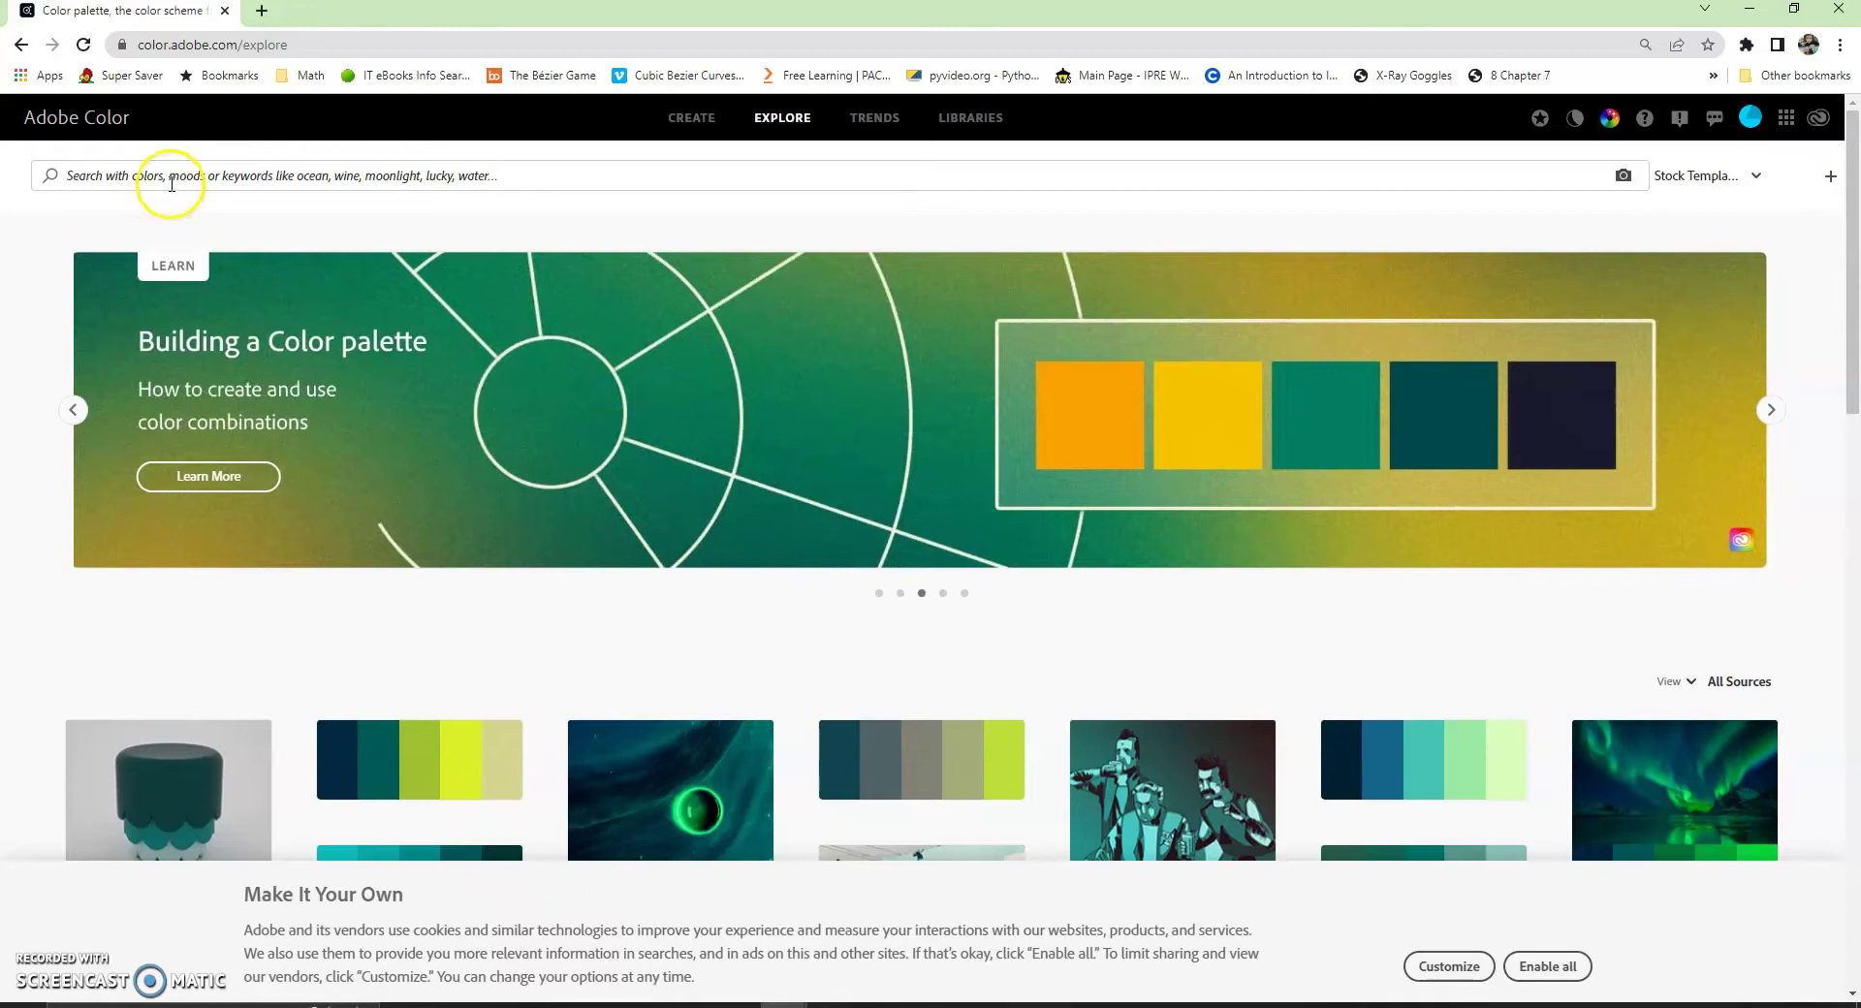
{"action": "left_click", "coordinate": [171, 181]}
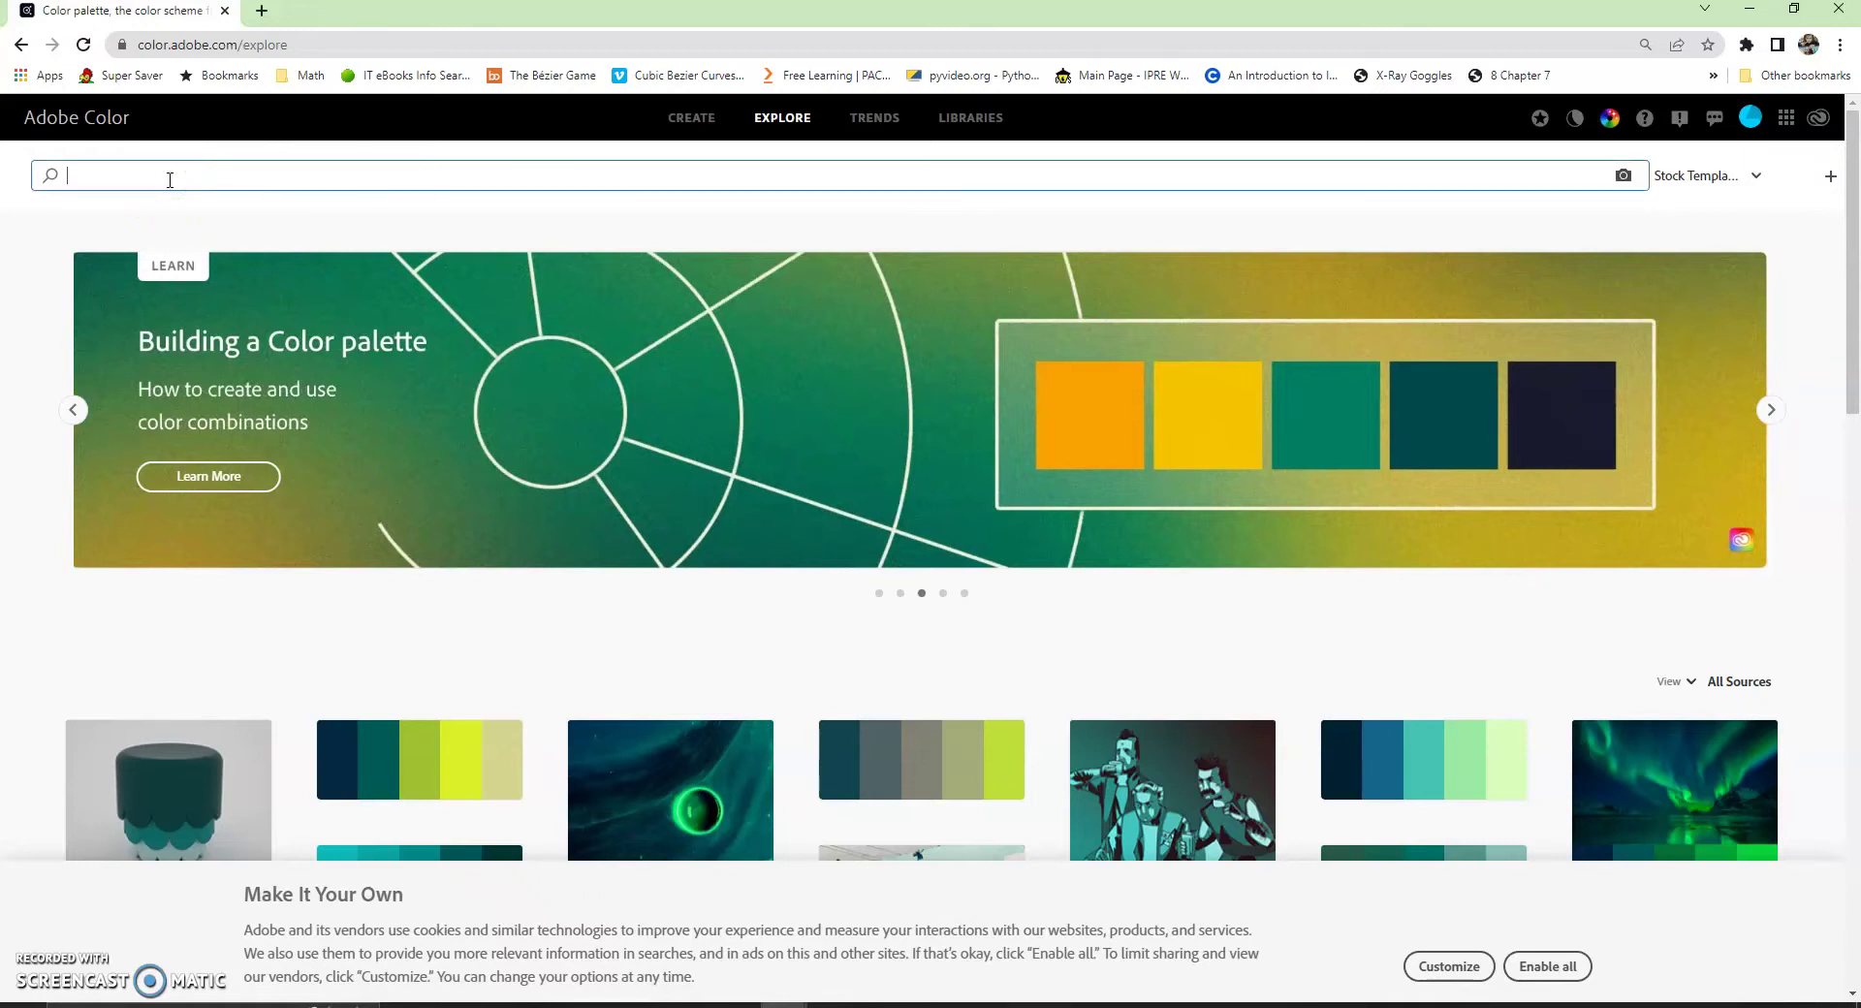
{"action": "type", "text": "winter"}
{"action": "key", "text": "Return"}
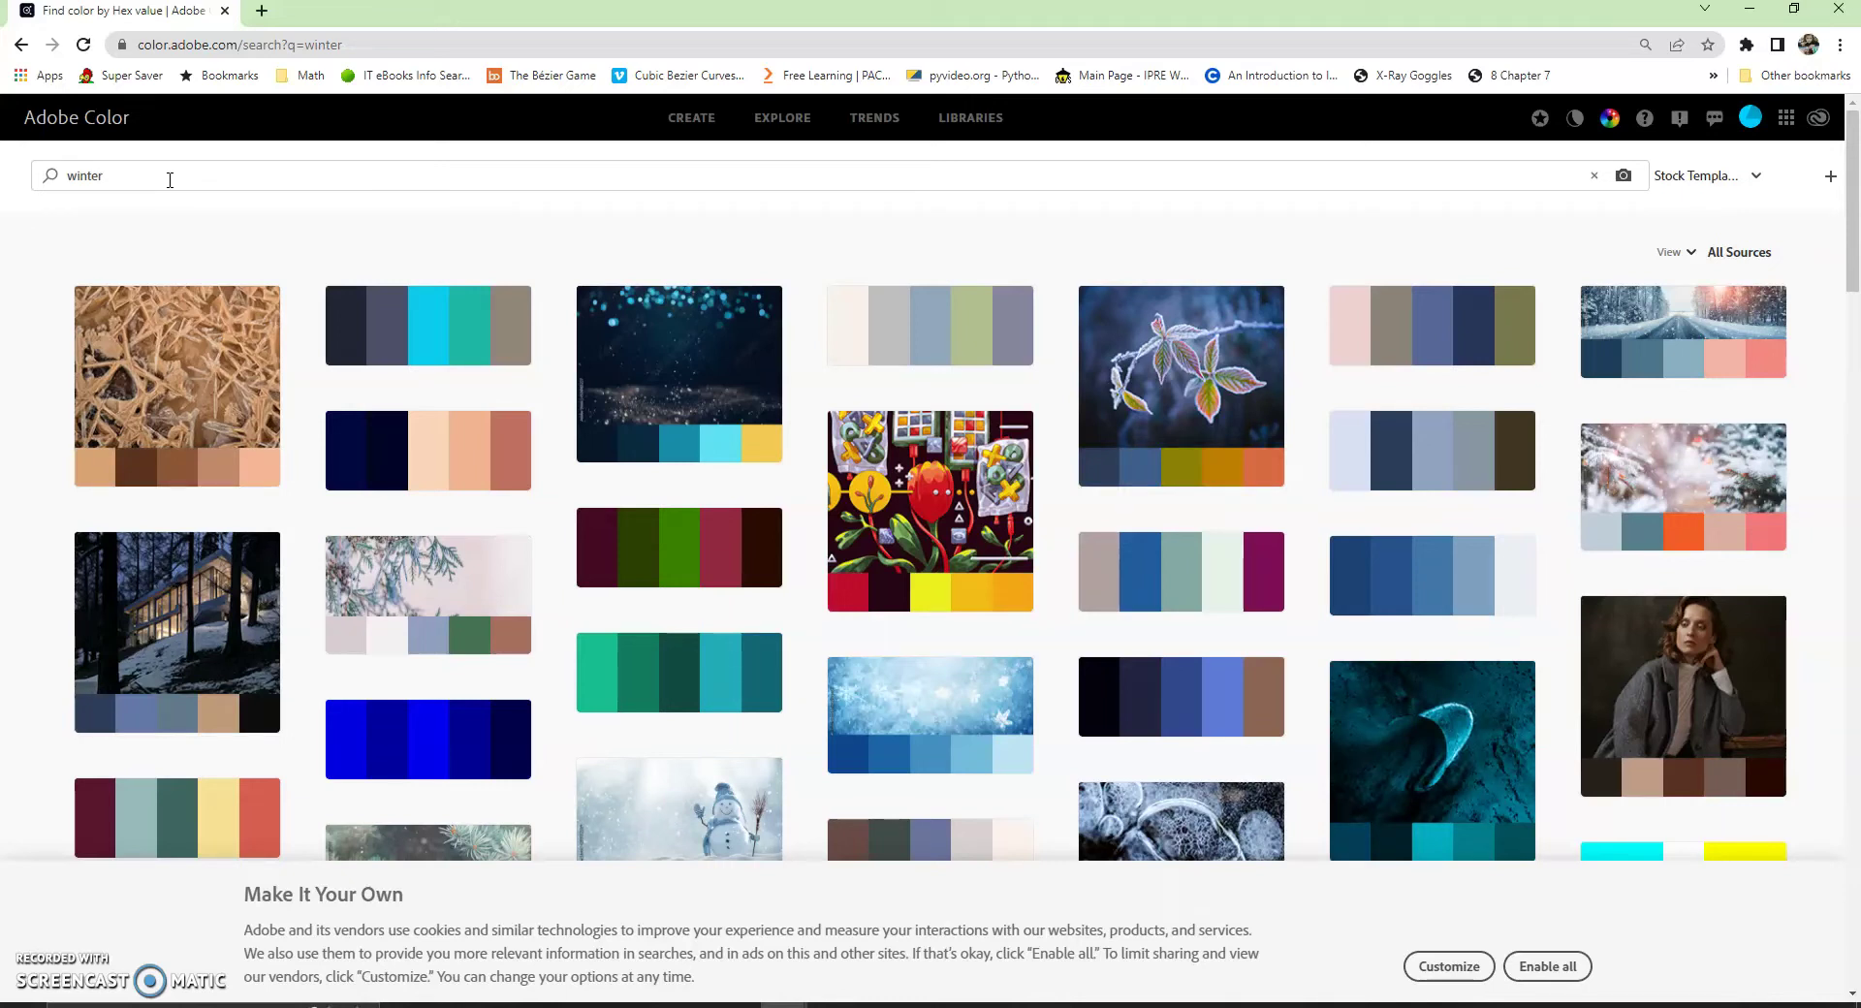
{"action": "mouse_move", "coordinate": [1401, 572]}
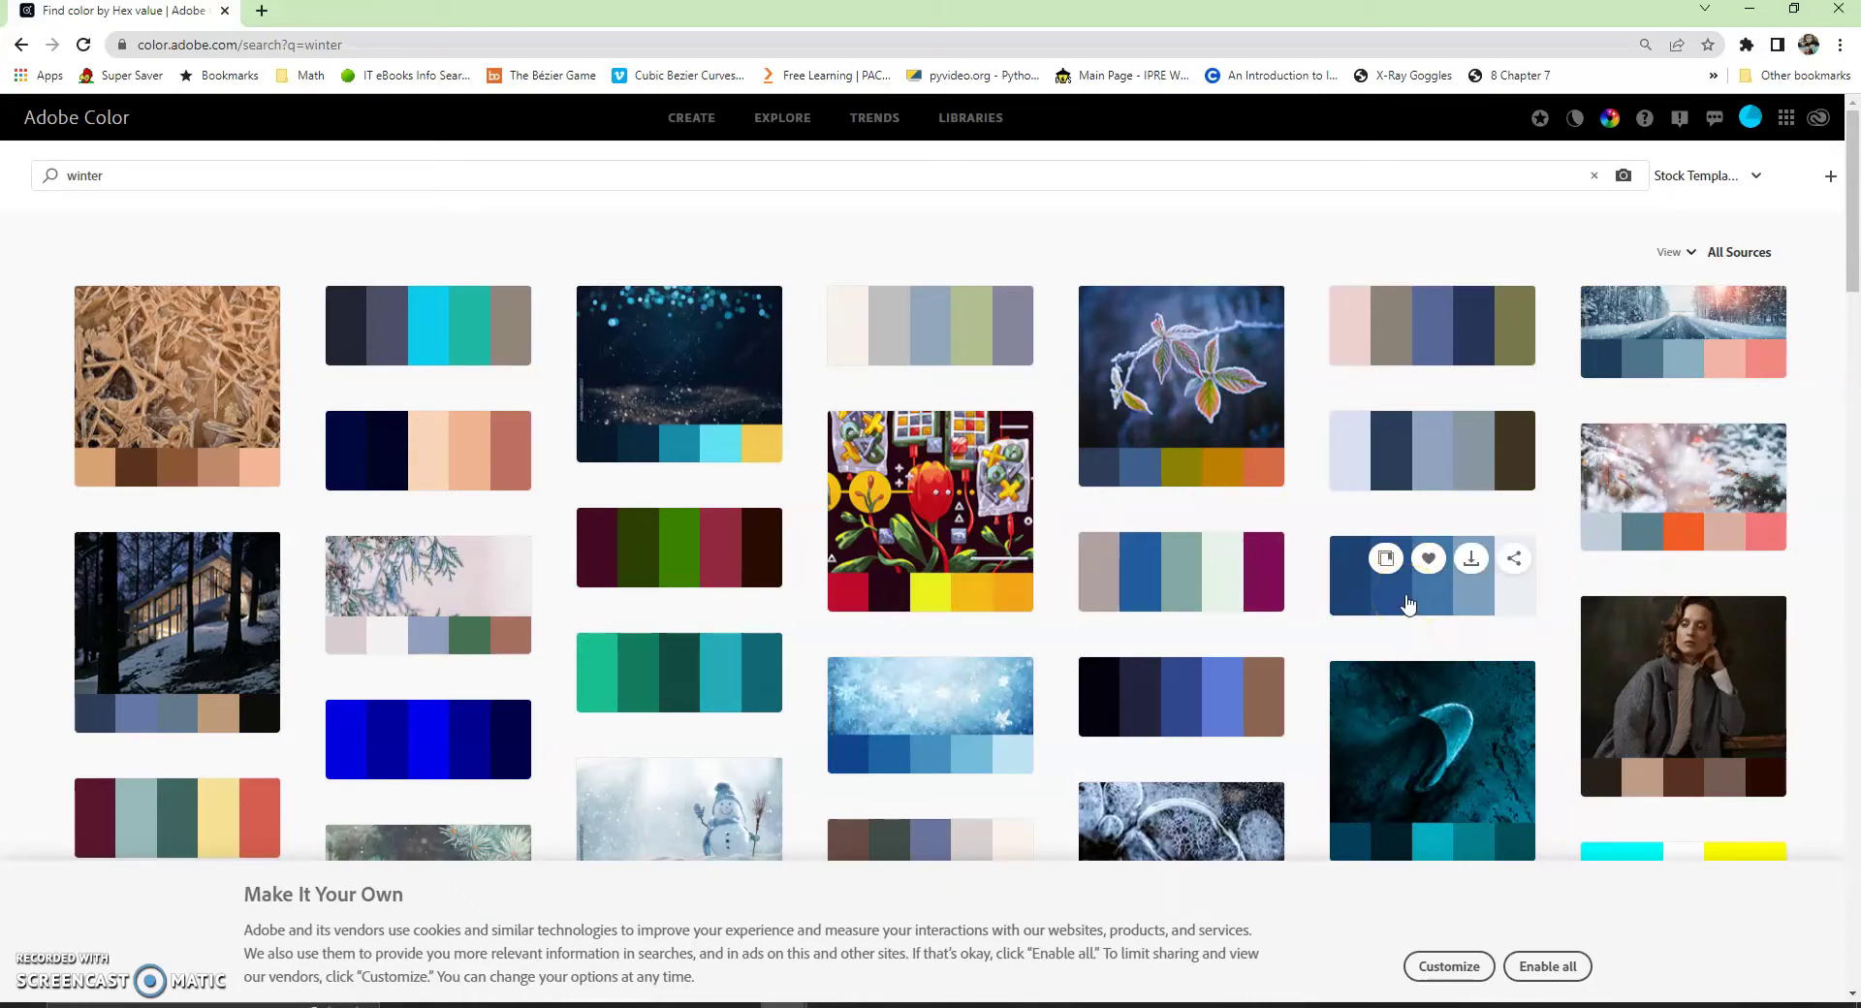
{"action": "left_click", "coordinate": [1406, 599]}
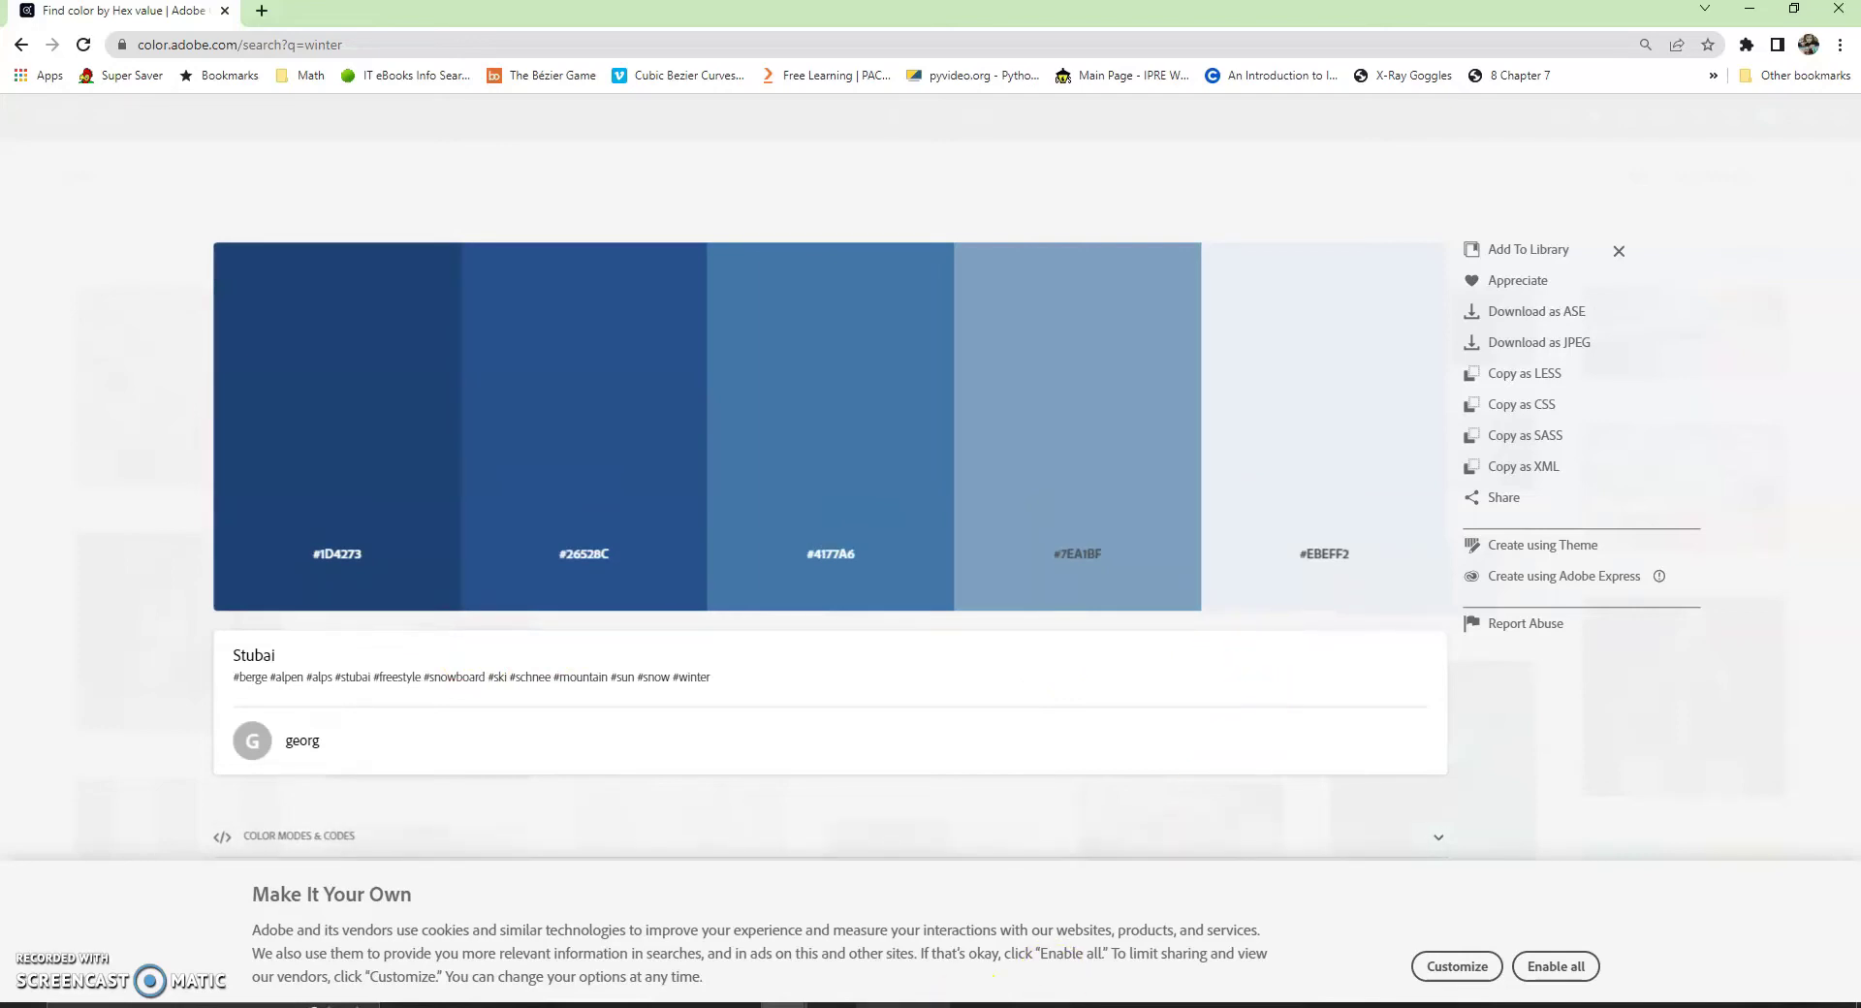
Launch Snipping Tool and capture a rectangular snip of the five palette colours.
{"action": "key", "text": "super"}
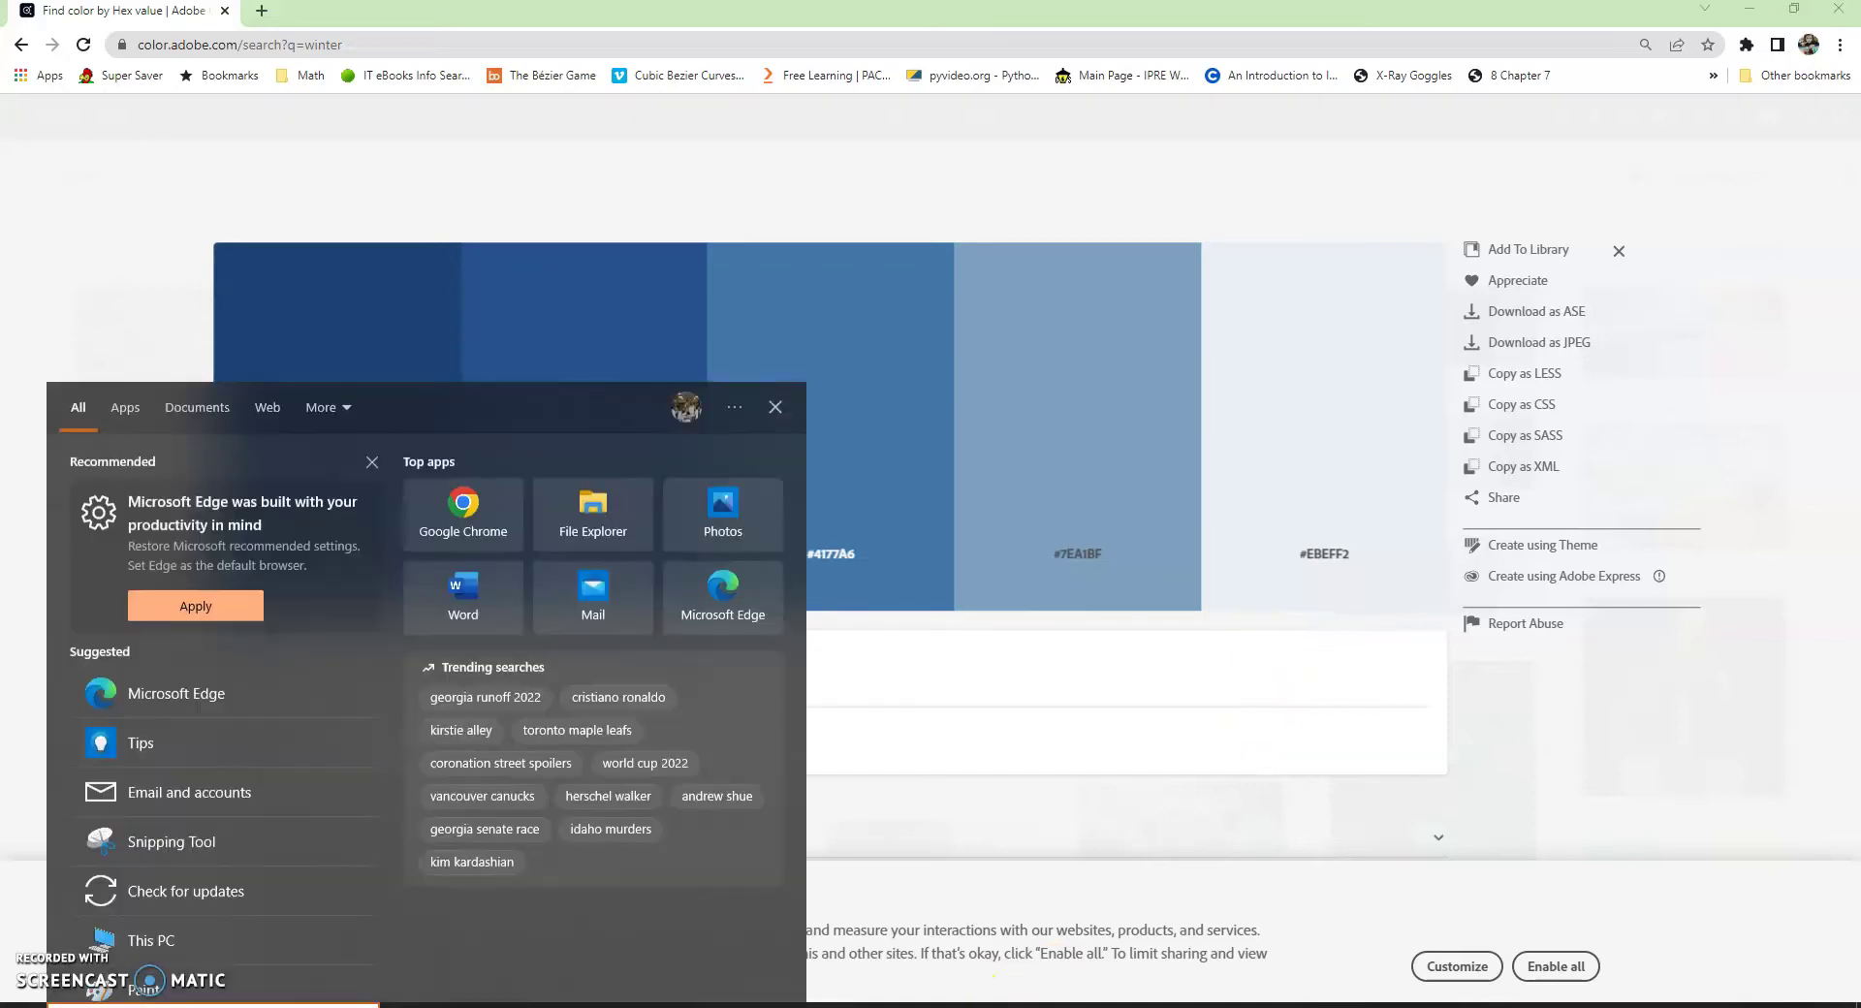
{"action": "type", "text": "sni"}
{"action": "key", "text": "Return"}
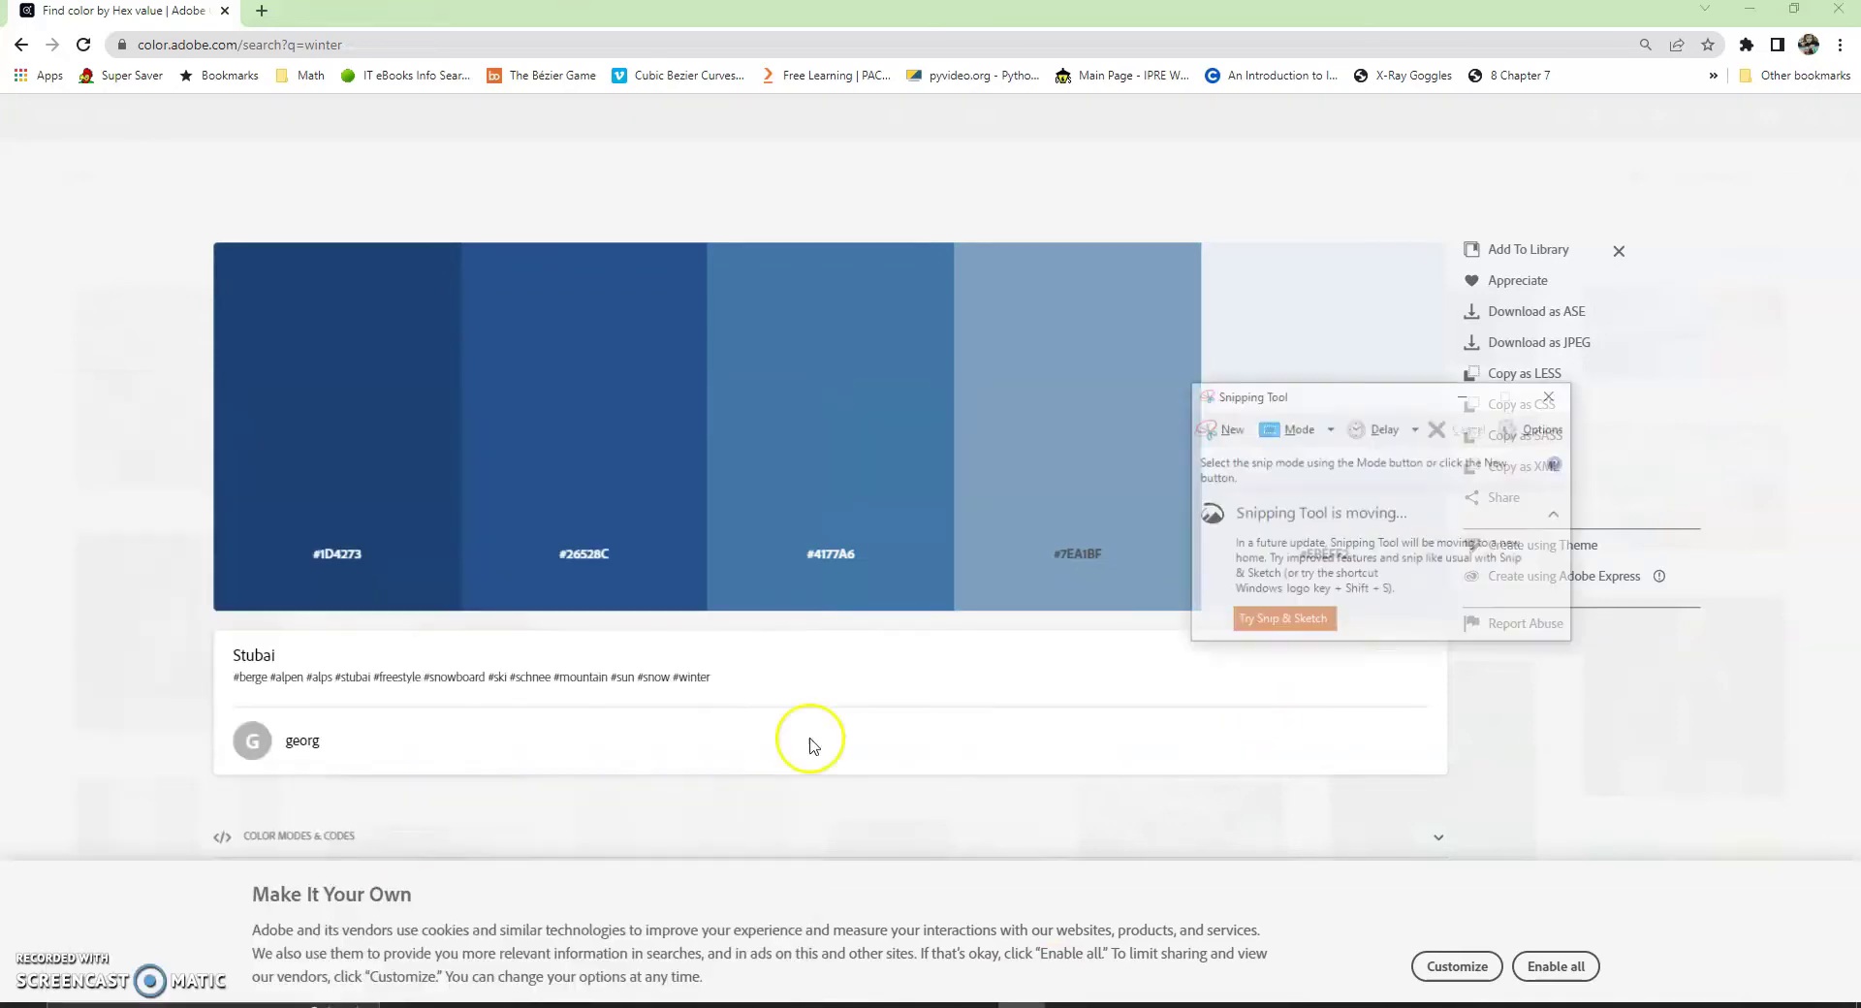
{"action": "left_click", "coordinate": [1218, 429]}
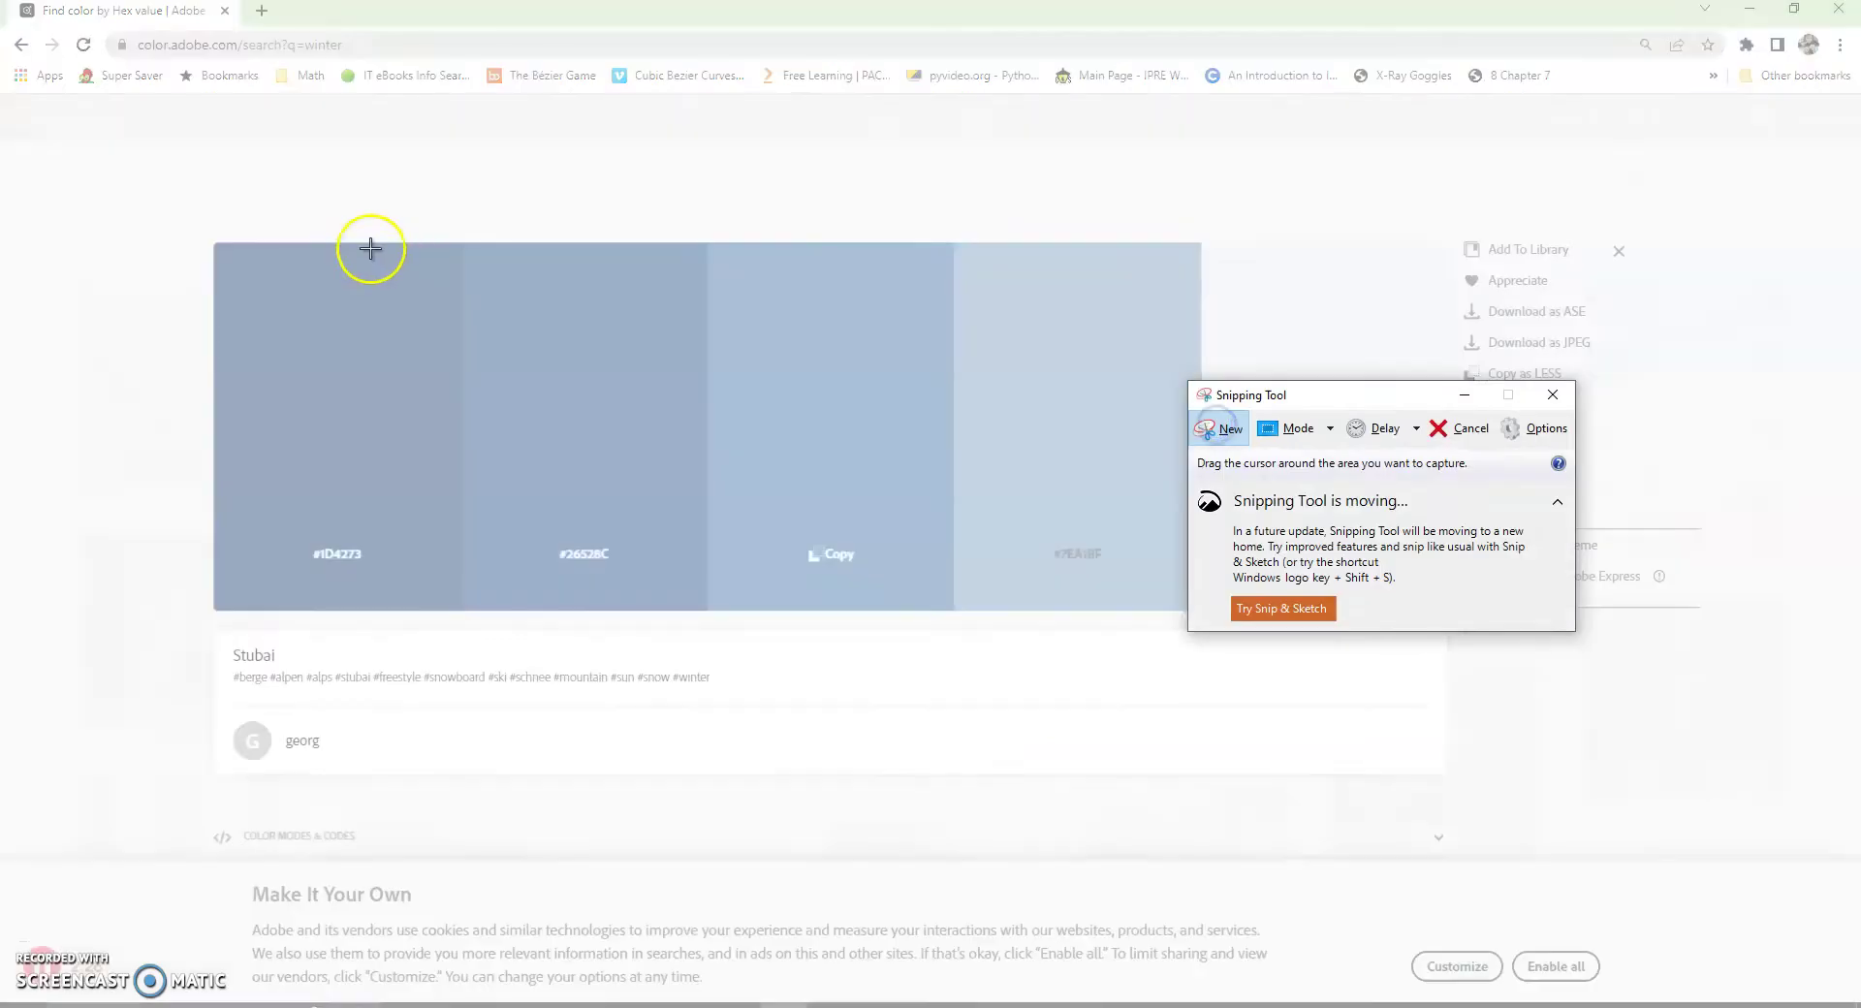
{"action": "left_click_drag", "start_coordinate": [194, 230], "coordinate": [1454, 632]}
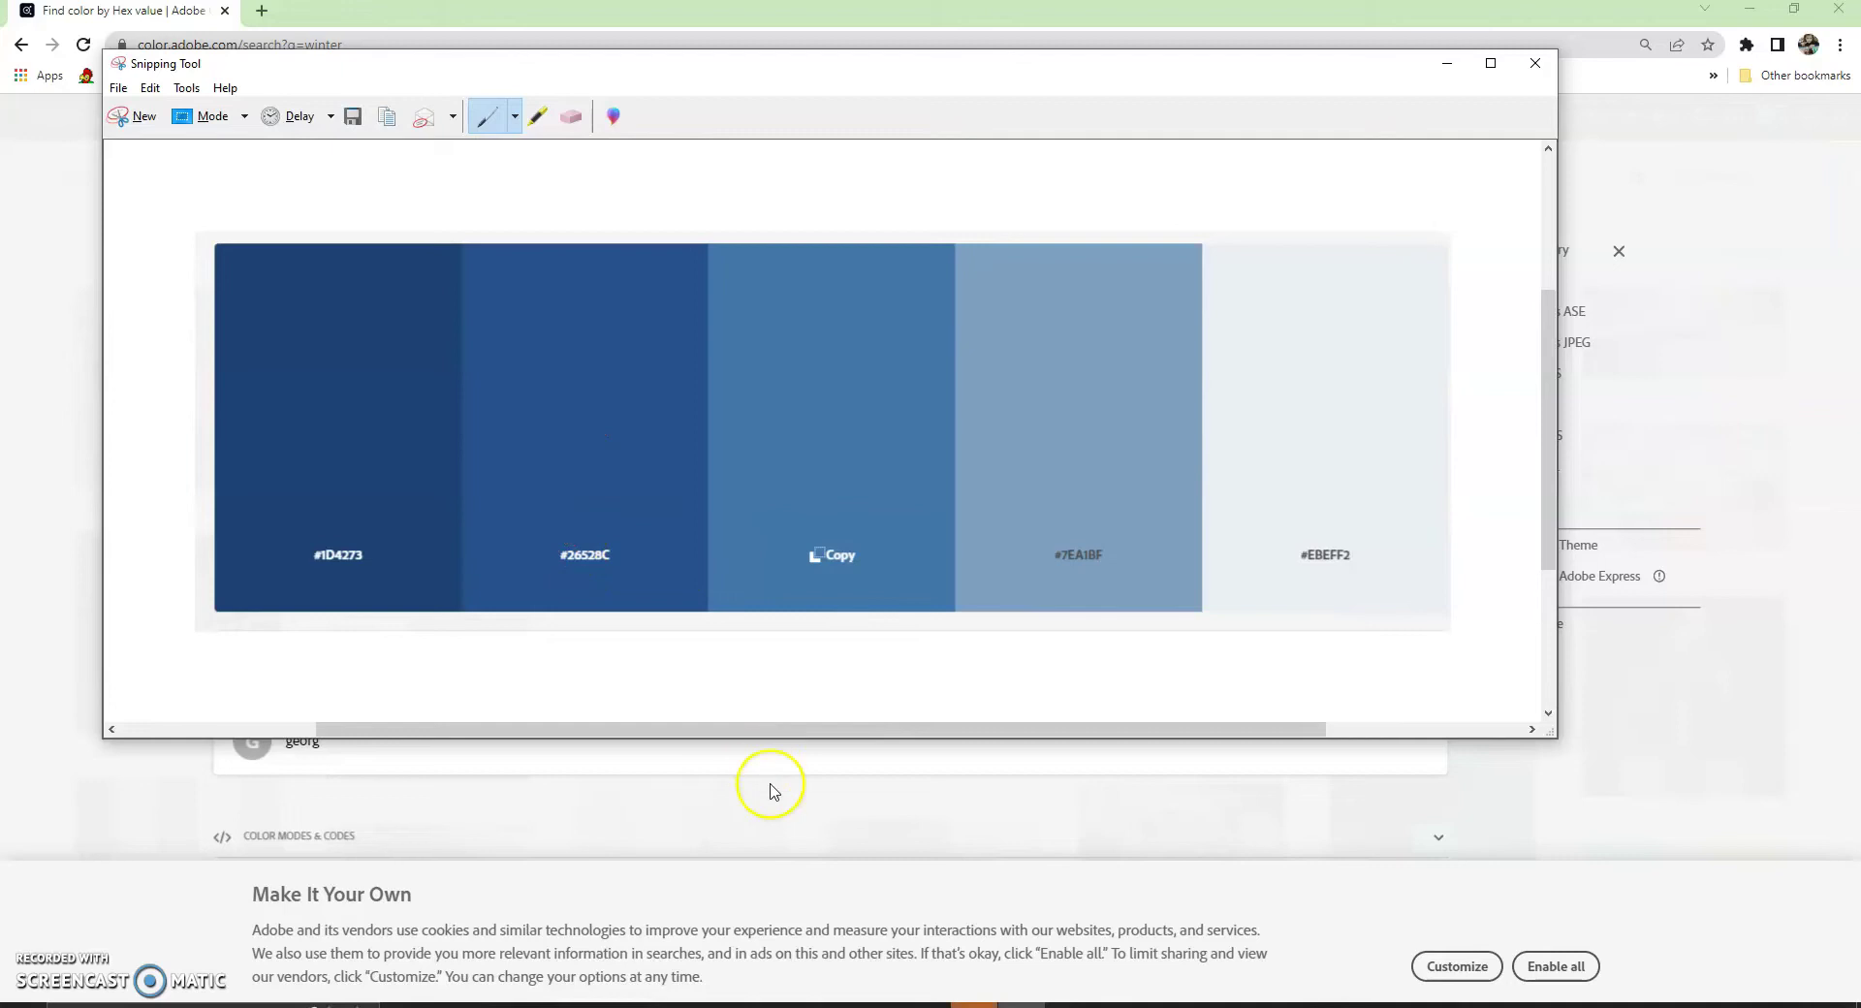
Switch to Illustrator, paste the palette snip, scale it down to about 590 × 188 pt and place it above the artboard.
{"action": "mouse_move", "coordinate": [926, 1005]}
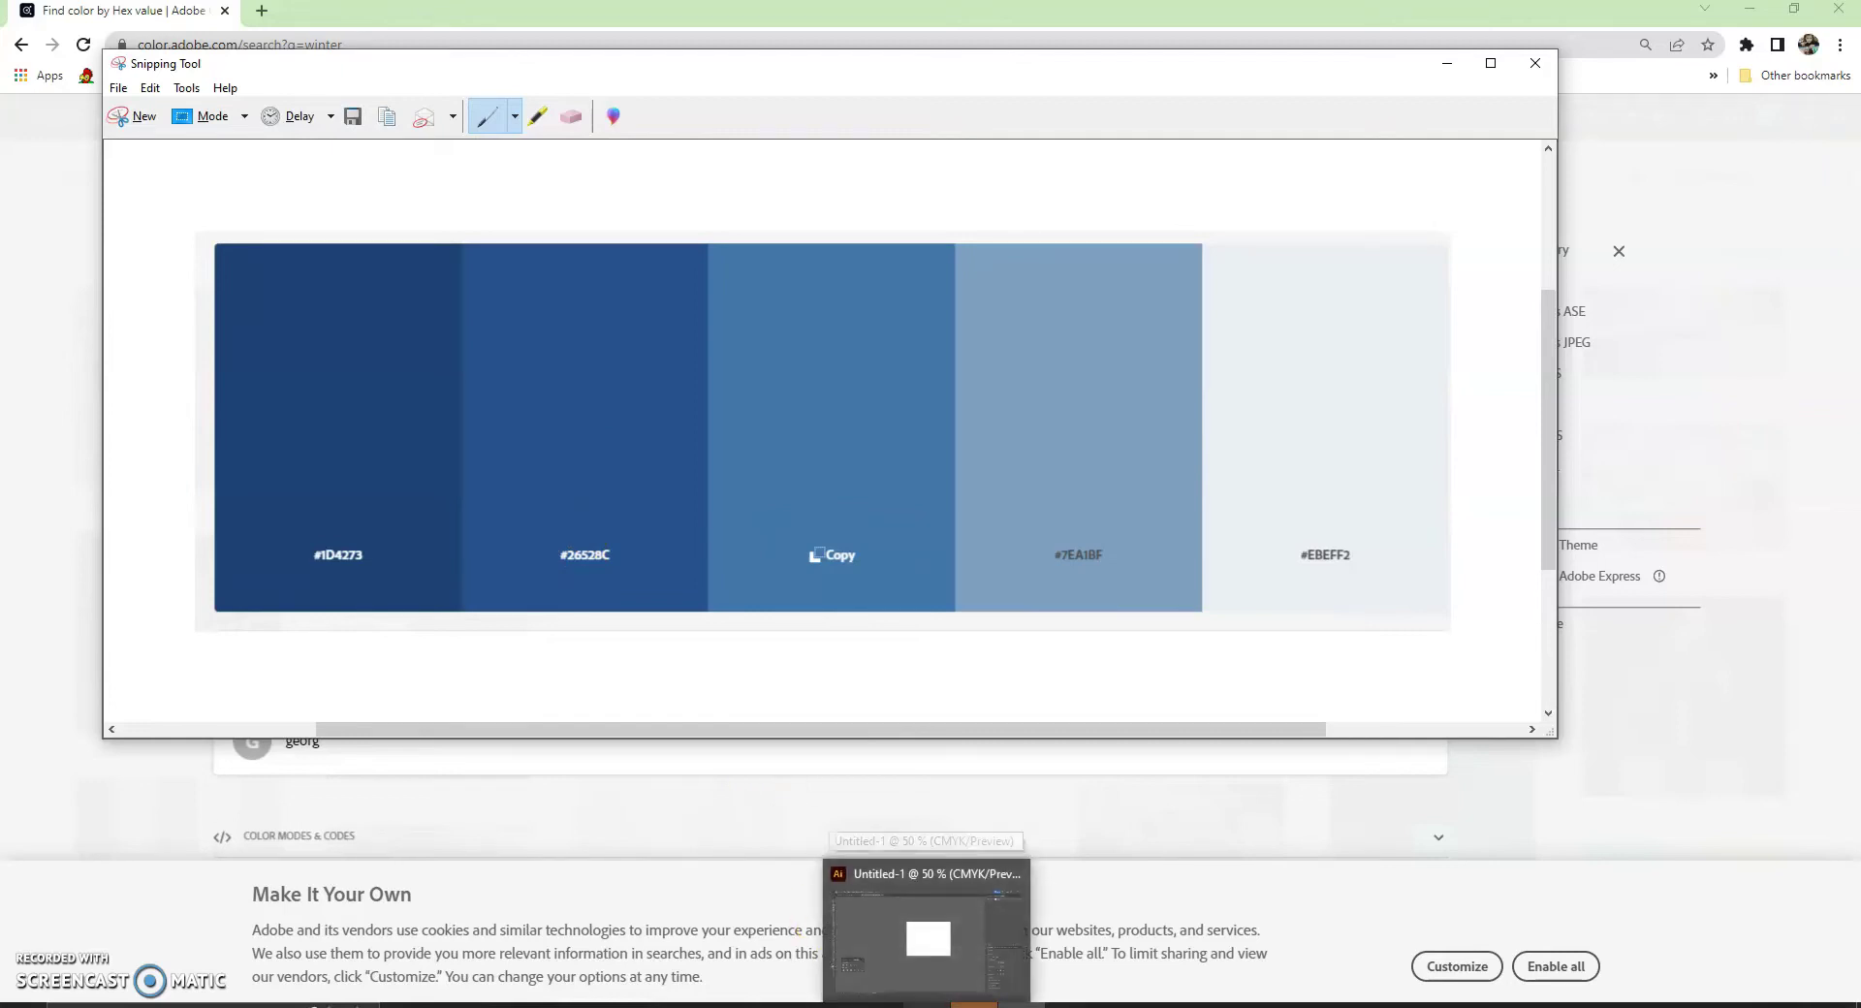
{"action": "left_click", "coordinate": [874, 948]}
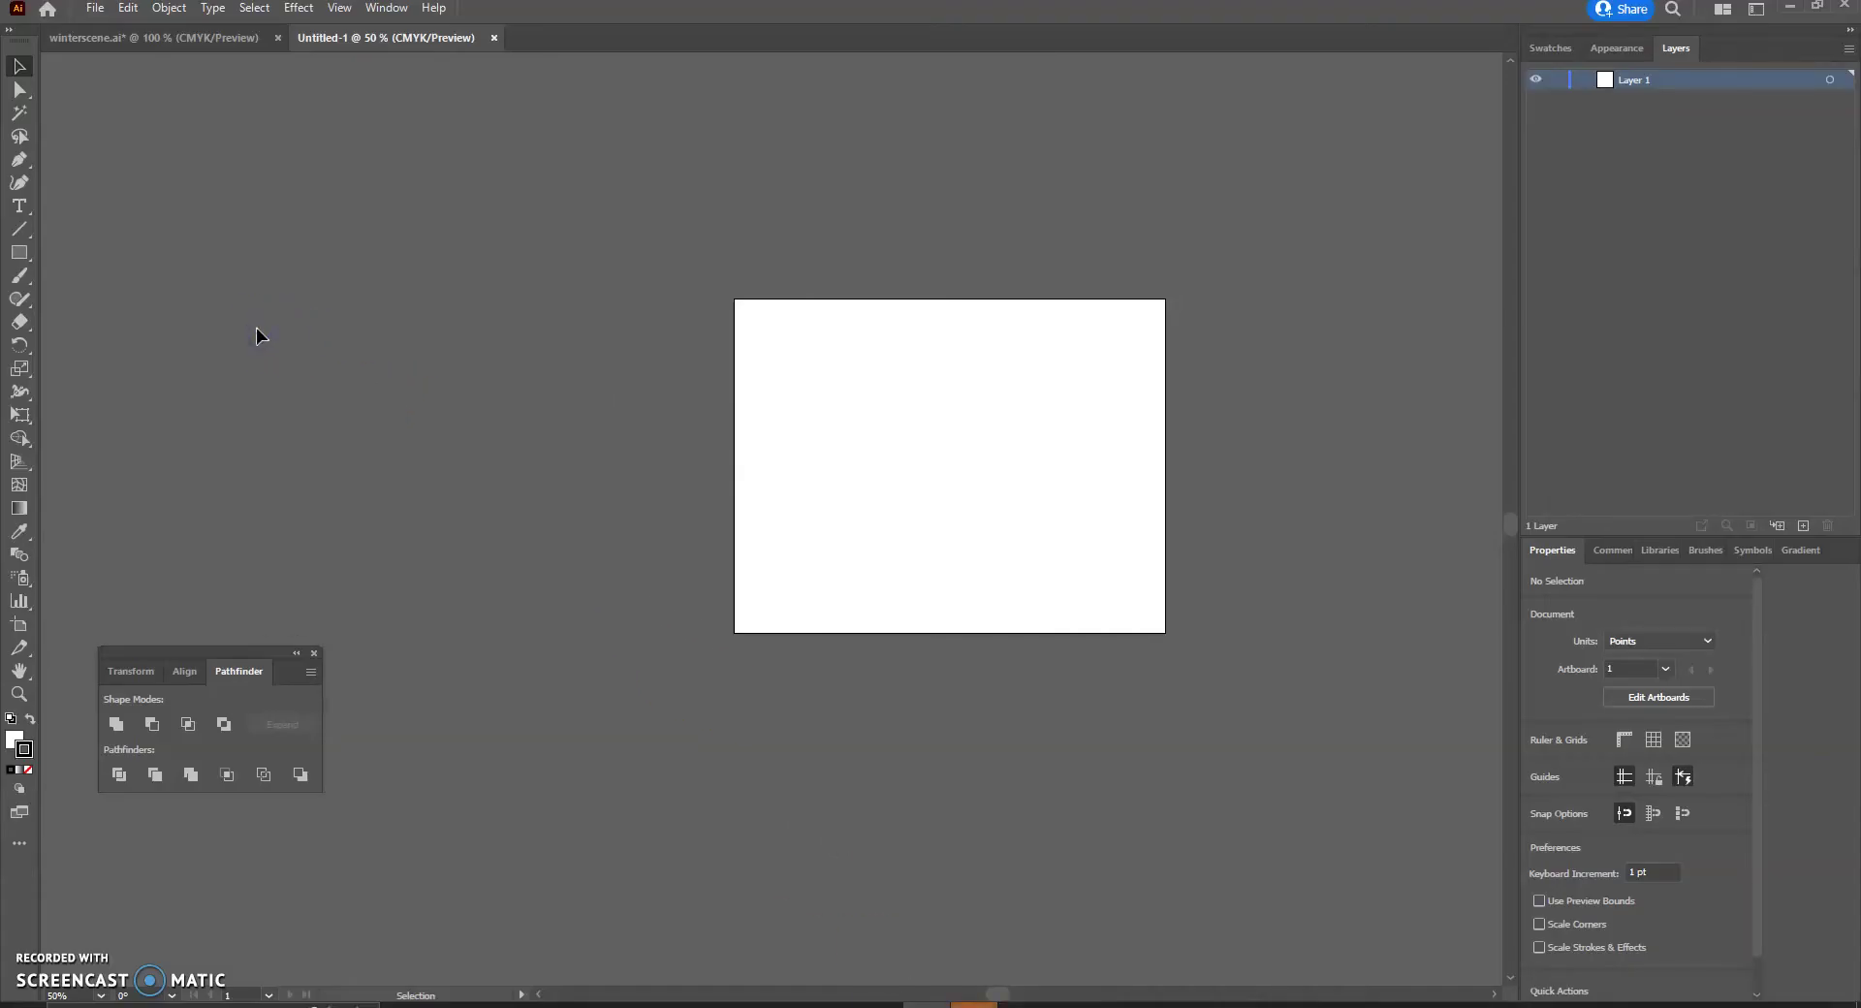
{"action": "key", "text": "ctrl+v"}
{"action": "left_click_drag", "start_coordinate": [610, 482], "coordinate": [383, 330]}
{"action": "left_click_drag", "start_coordinate": [190, 246], "coordinate": [503, 370]}
{"action": "left_click_drag", "start_coordinate": [654, 405], "coordinate": [982, 234]}
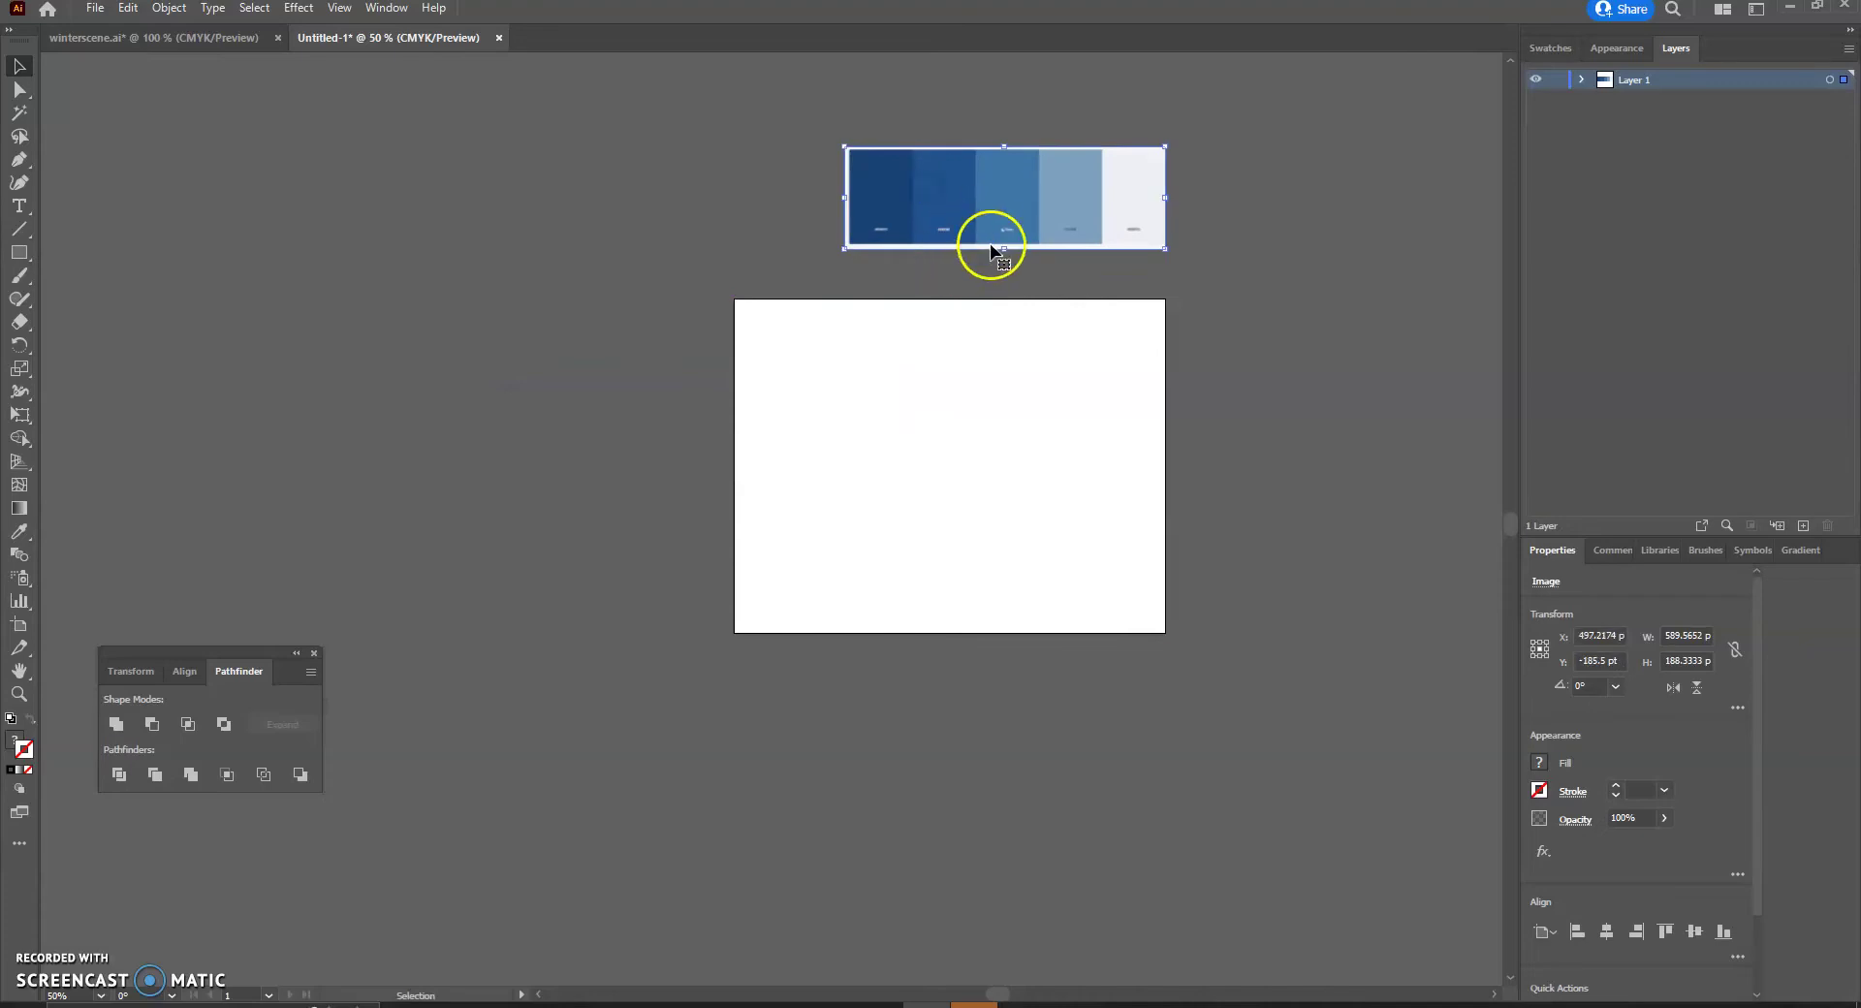
{"action": "scroll", "coordinate": [1092, 189], "scroll_direction": "up", "scroll_amount": 2}
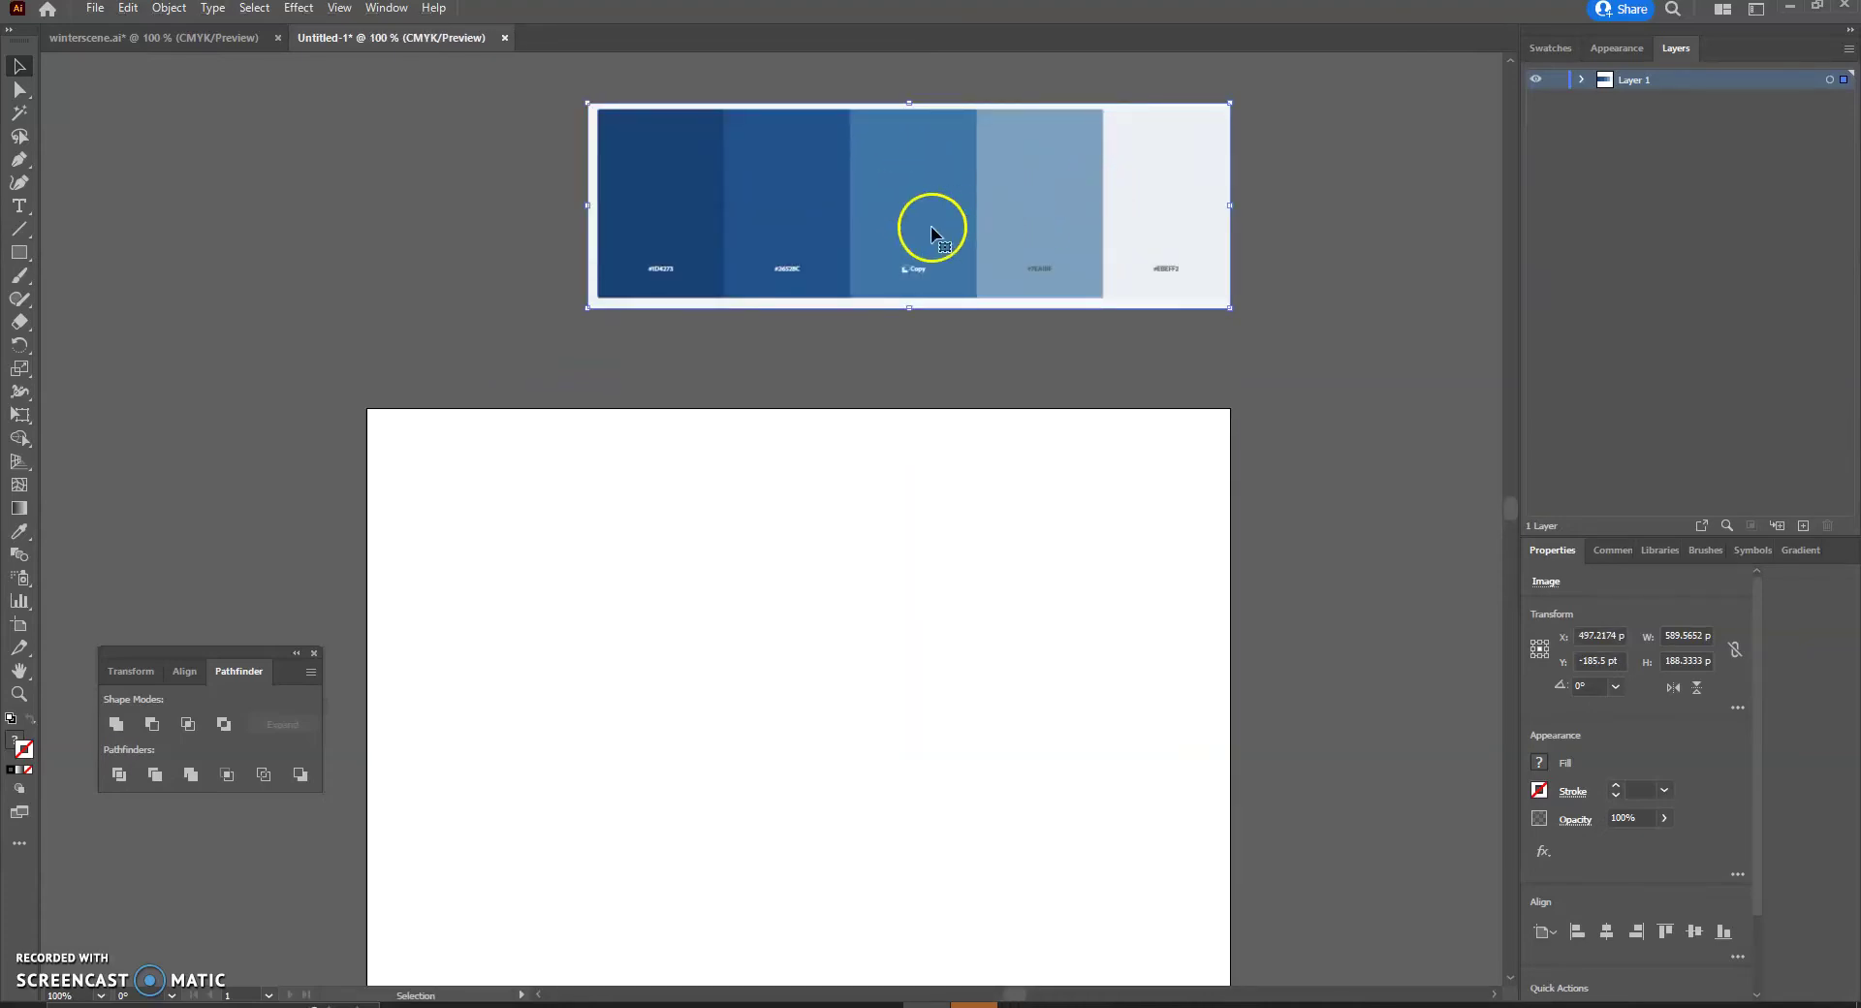
{"action": "scroll", "coordinate": [929, 278], "scroll_direction": "up", "scroll_amount": 1}
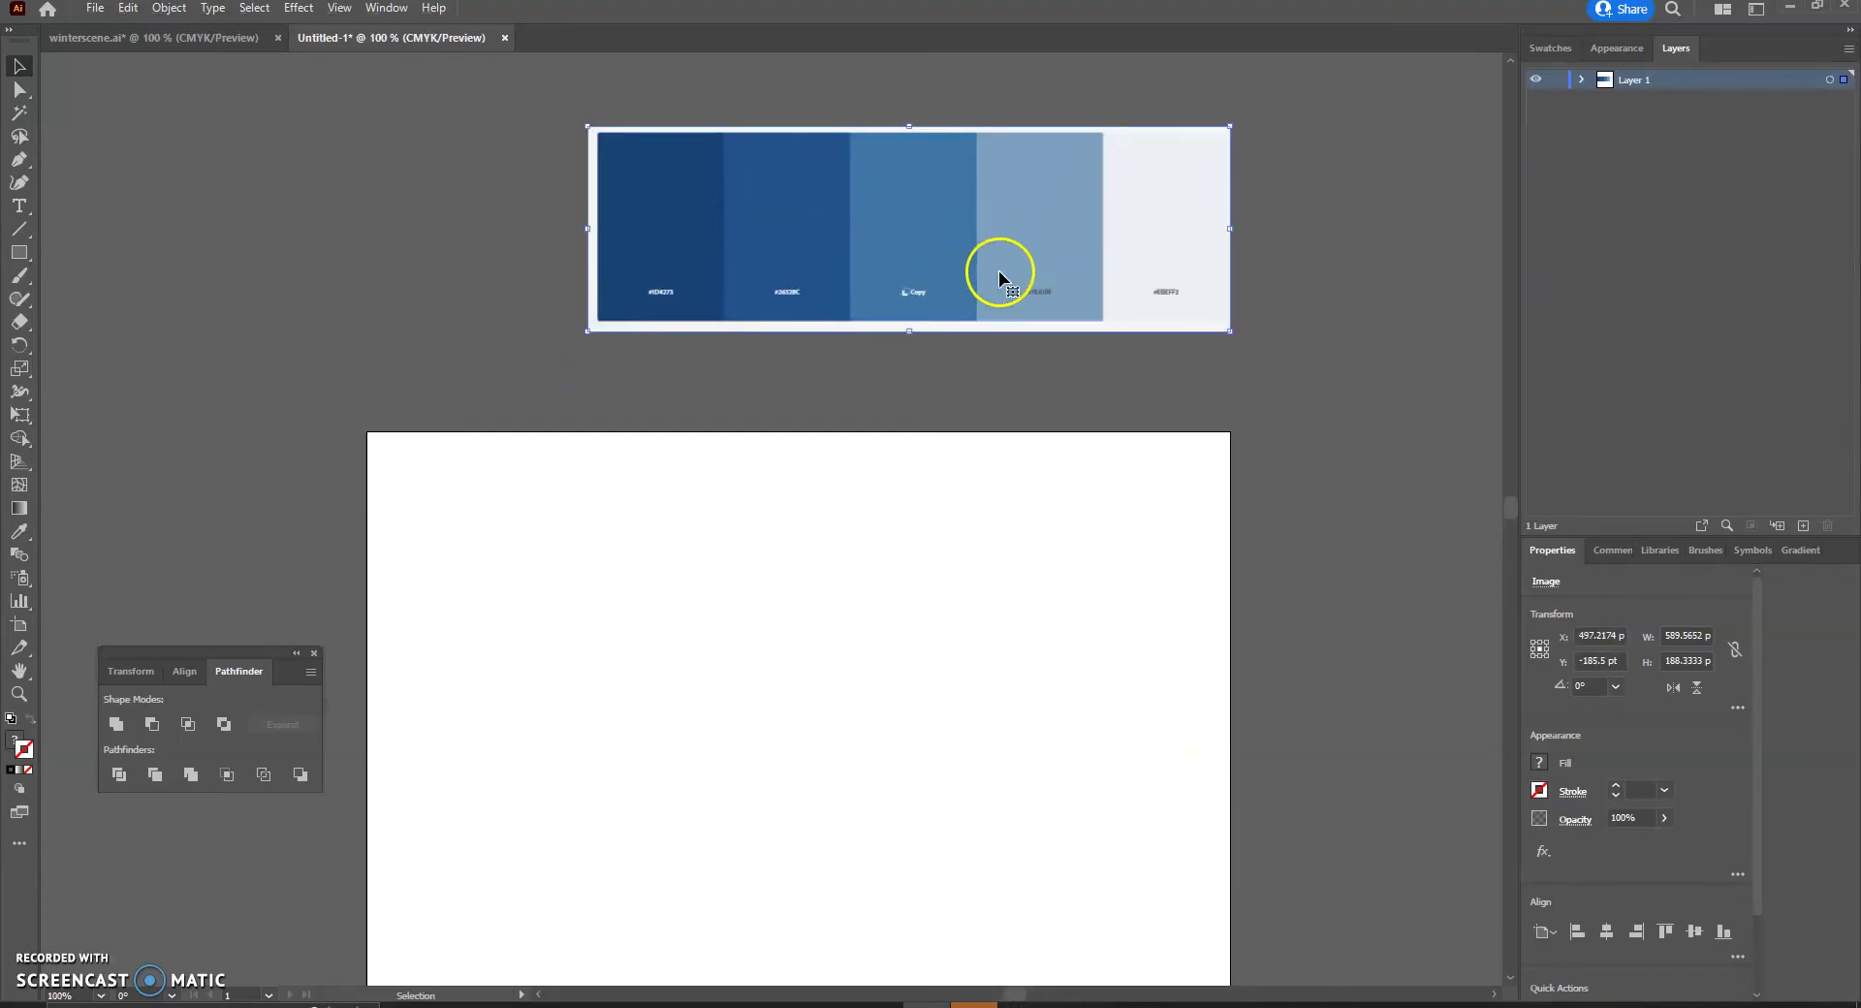
Create a new swatch colour group named WinterScene.
{"action": "left_click", "coordinate": [1557, 48]}
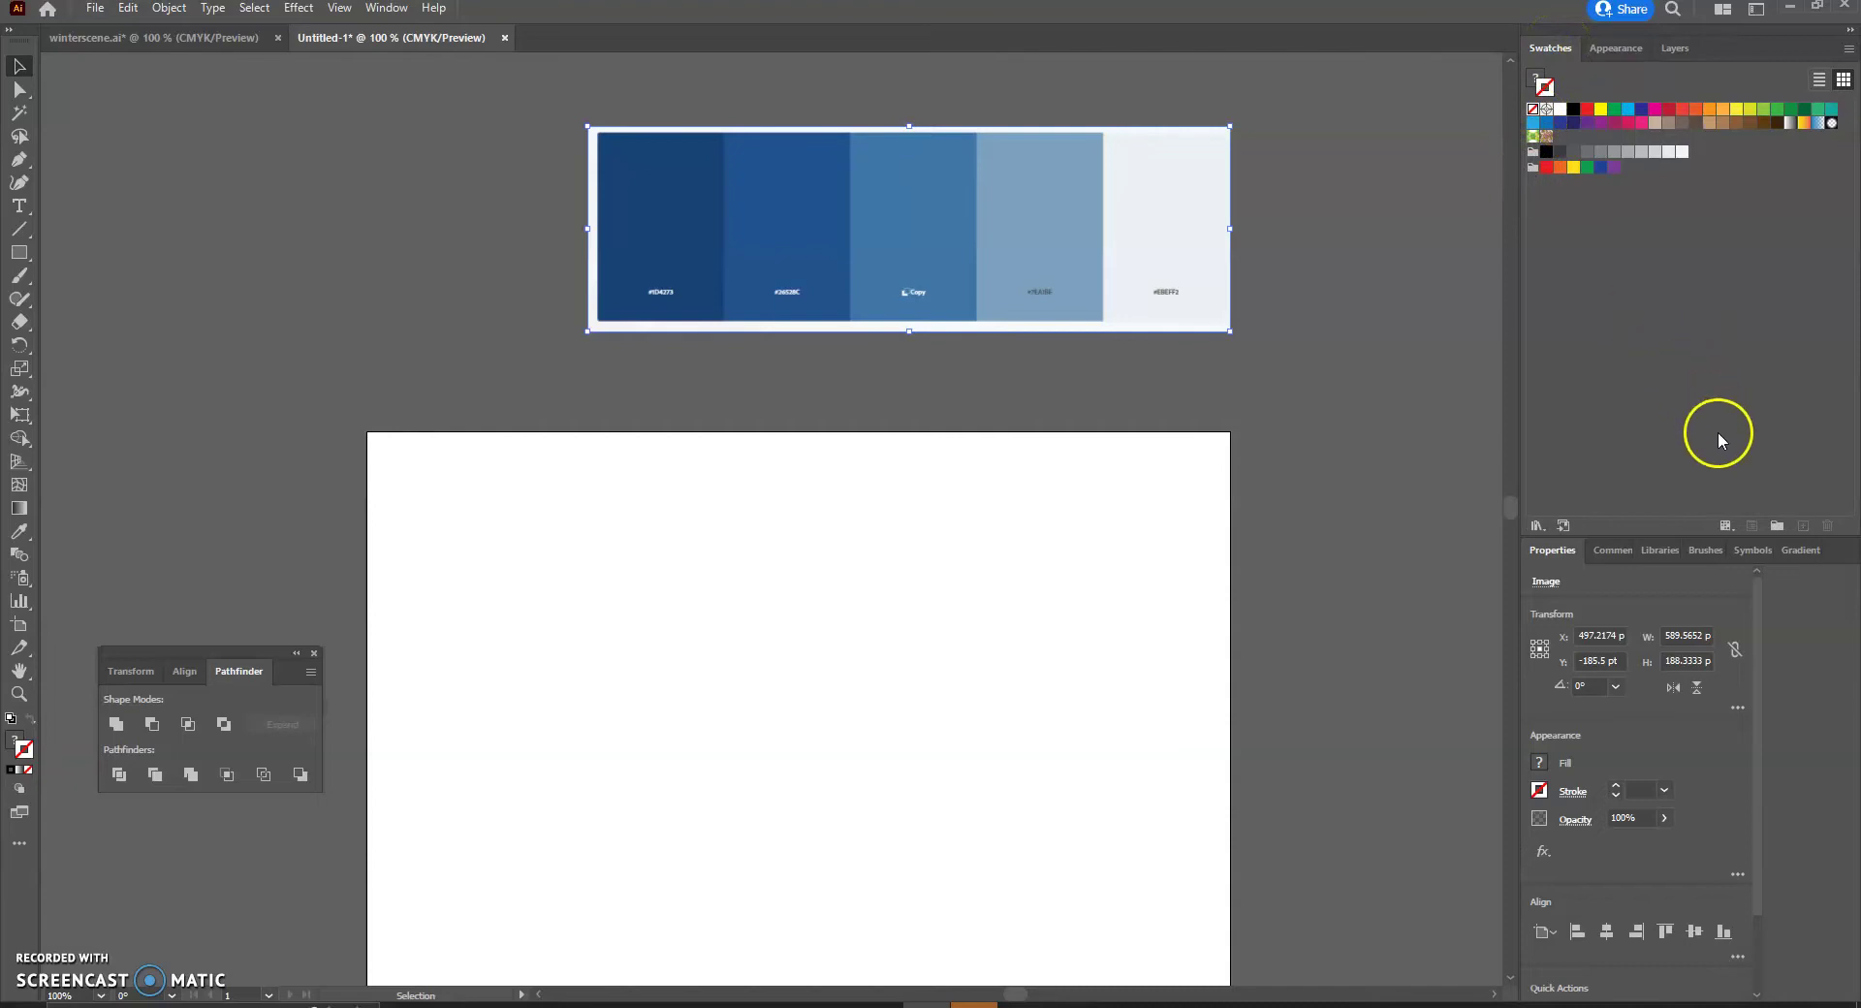
{"action": "left_click", "coordinate": [1778, 528]}
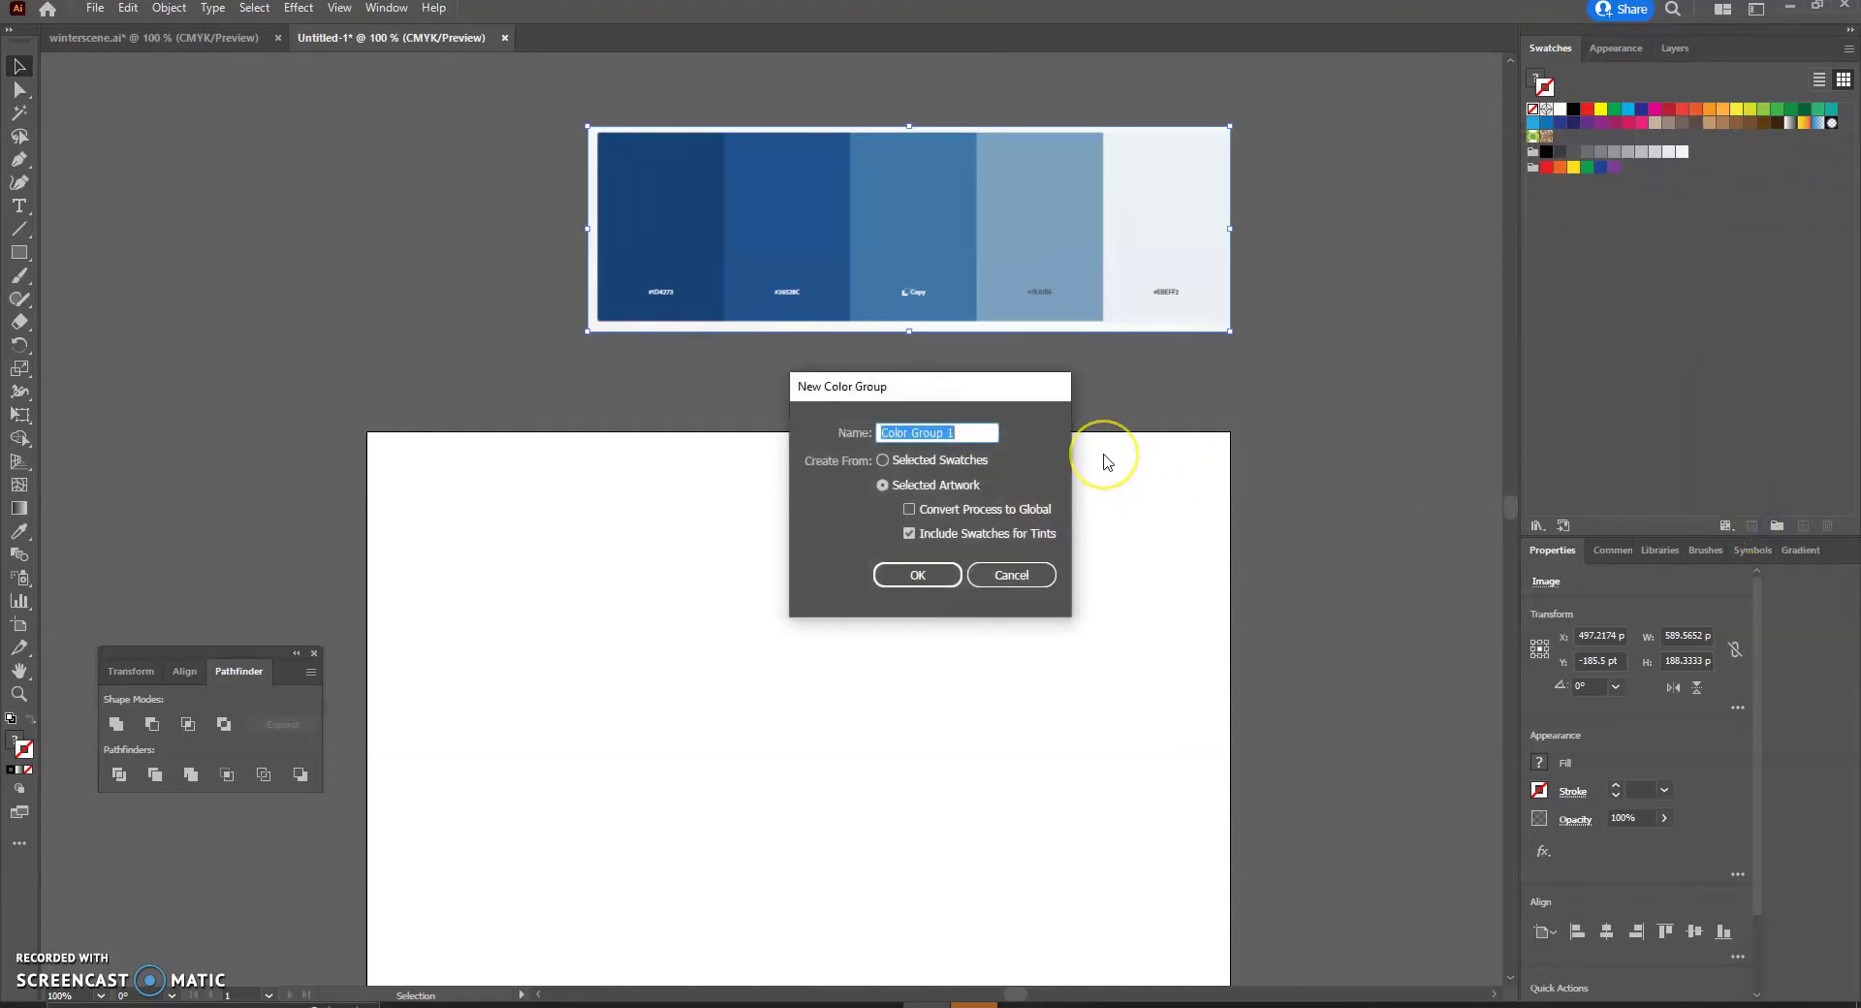
{"action": "type", "text": "WinterScene"}
{"action": "key", "text": "Return"}
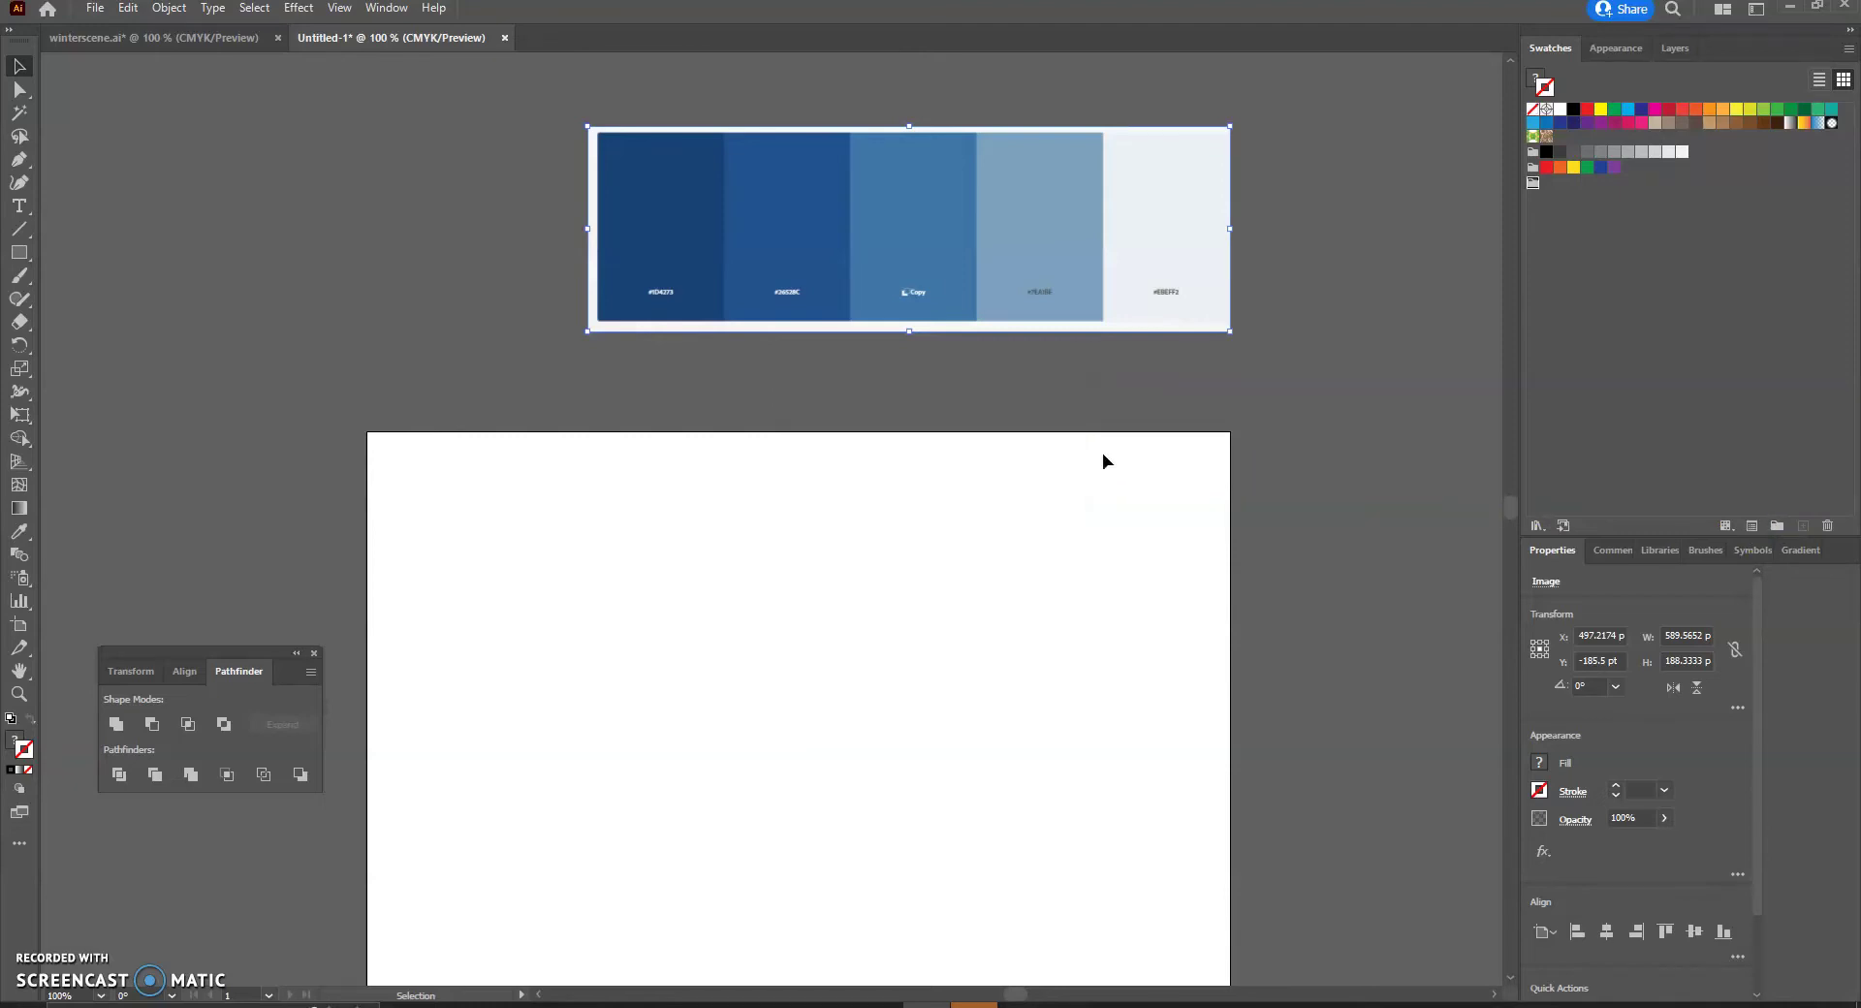
{"action": "left_click", "coordinate": [1547, 182]}
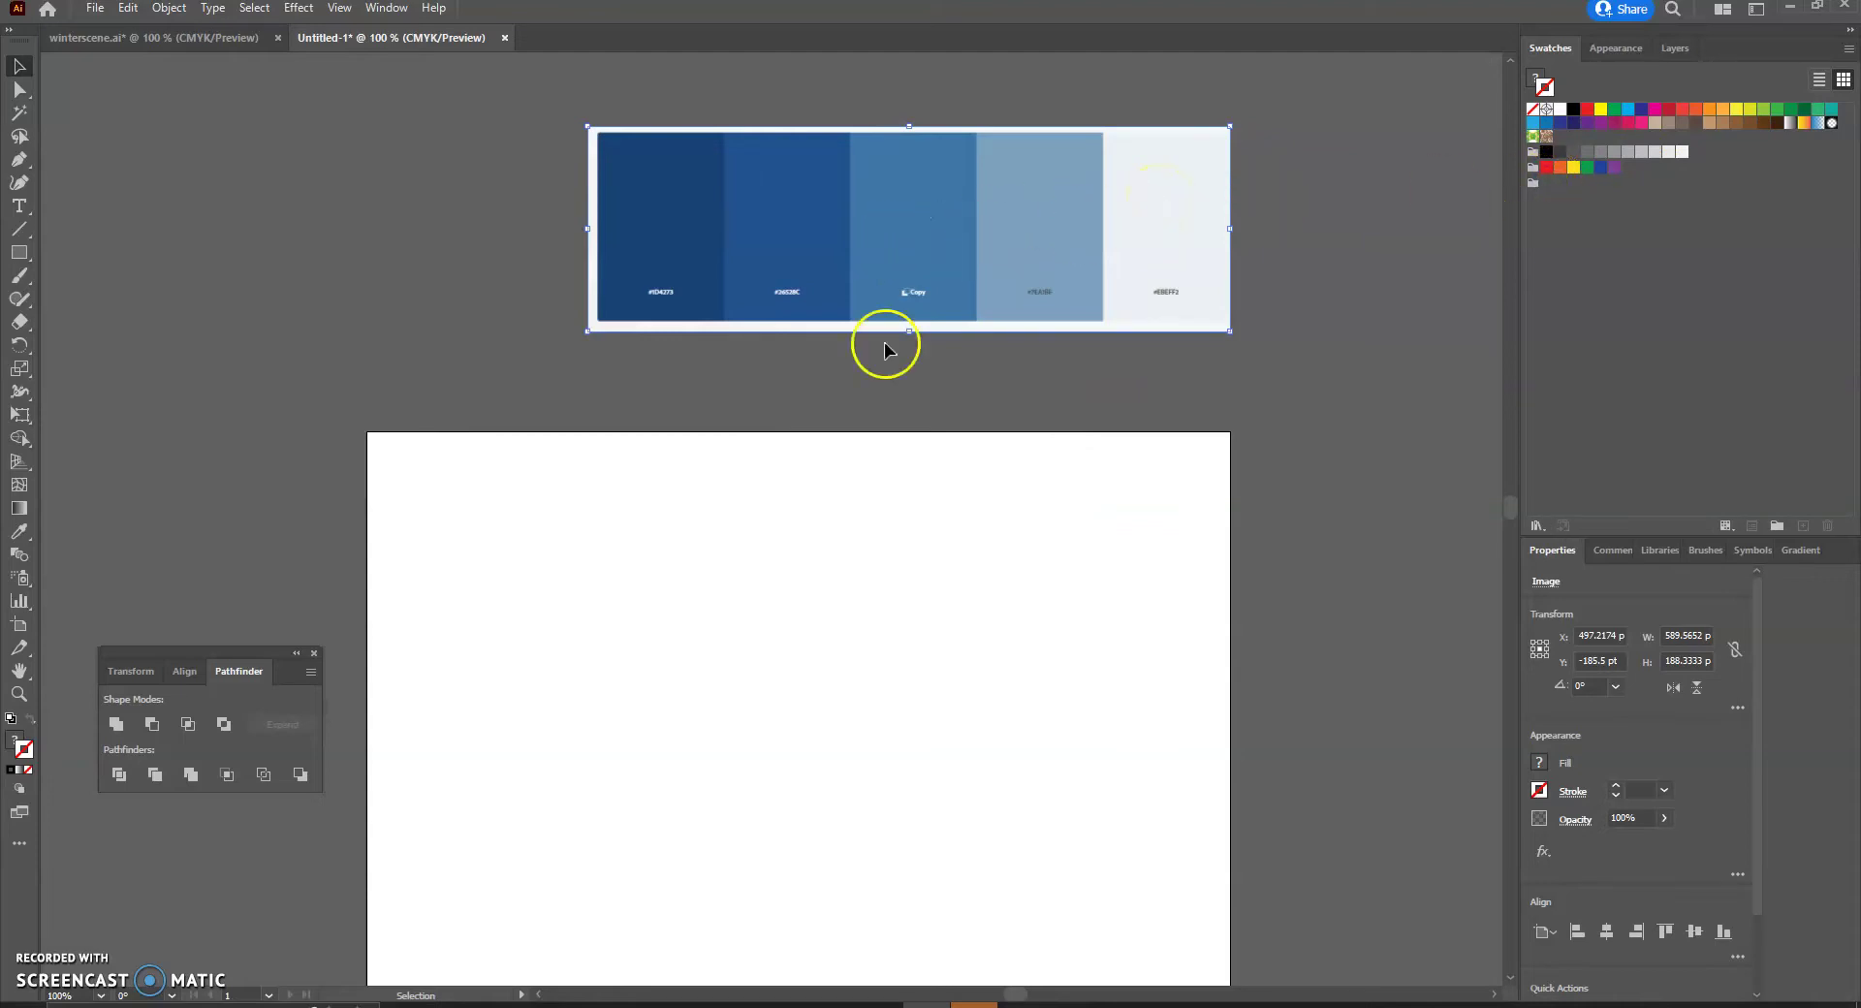
Sample the darkest blue of the palette image with the Eyedropper and add it to the WinterScene colour group.
{"action": "left_click", "coordinate": [21, 532]}
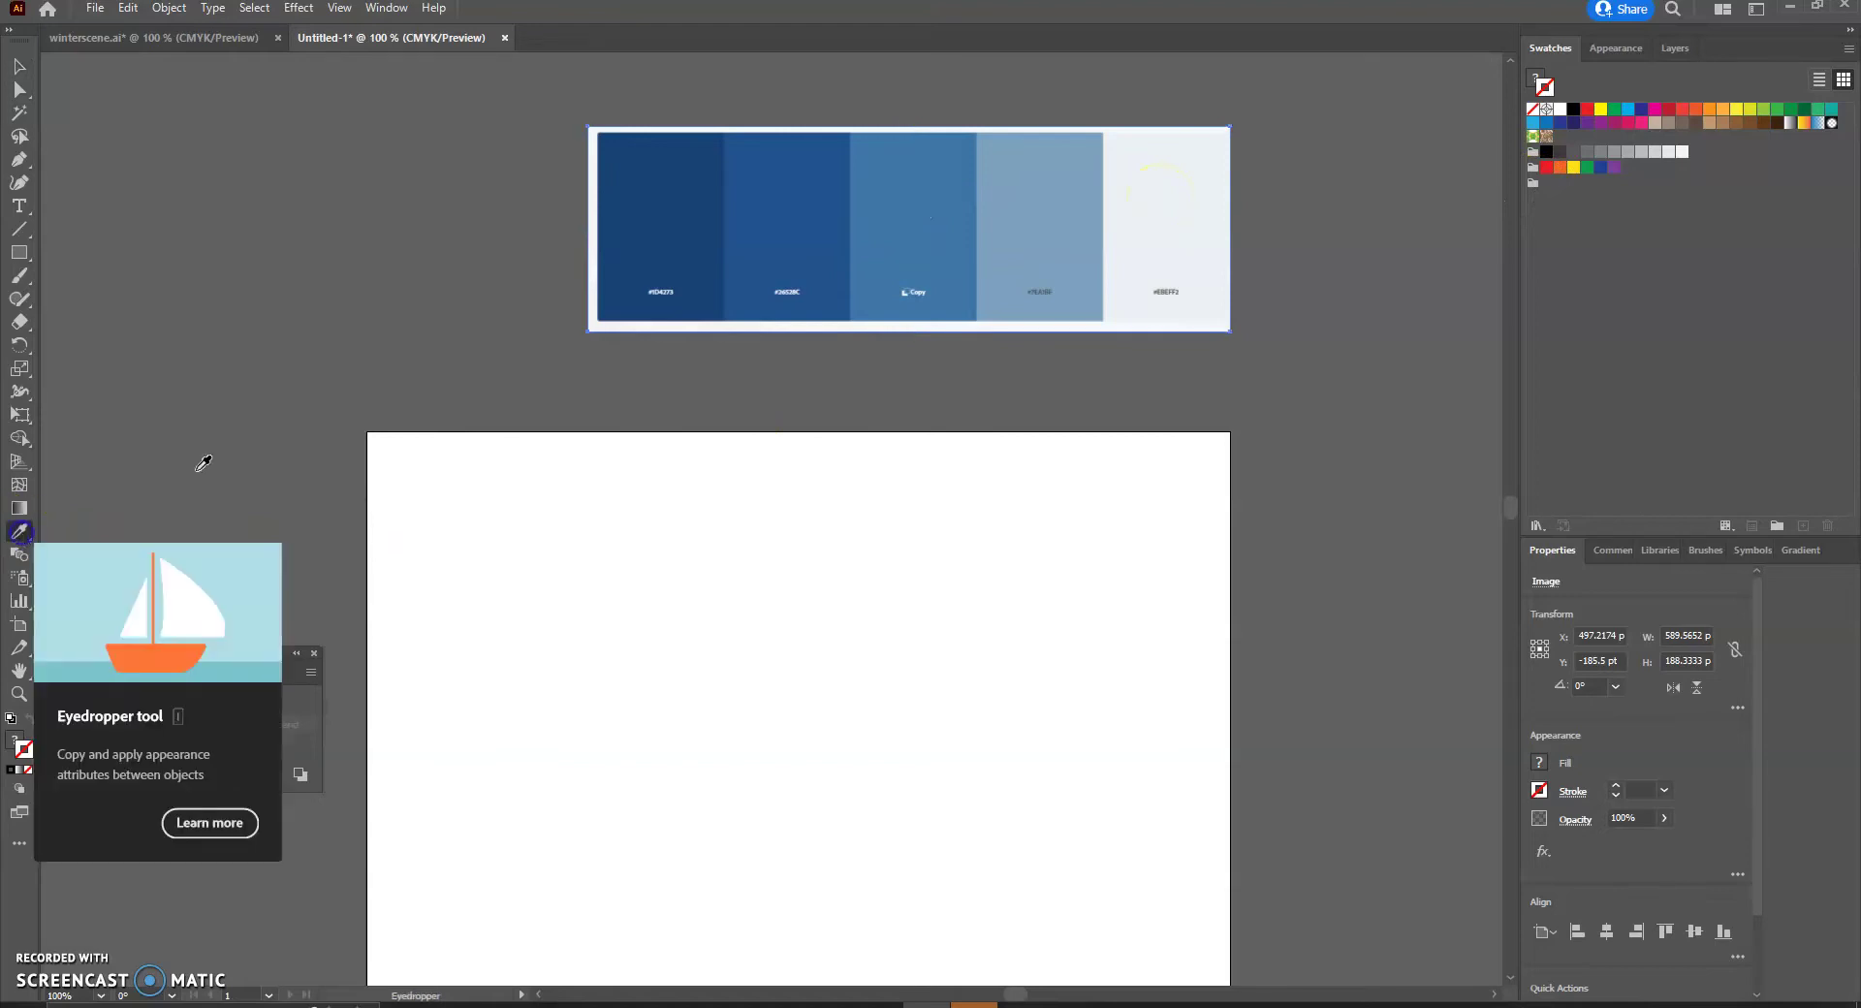
{"action": "left_click", "coordinate": [674, 211]}
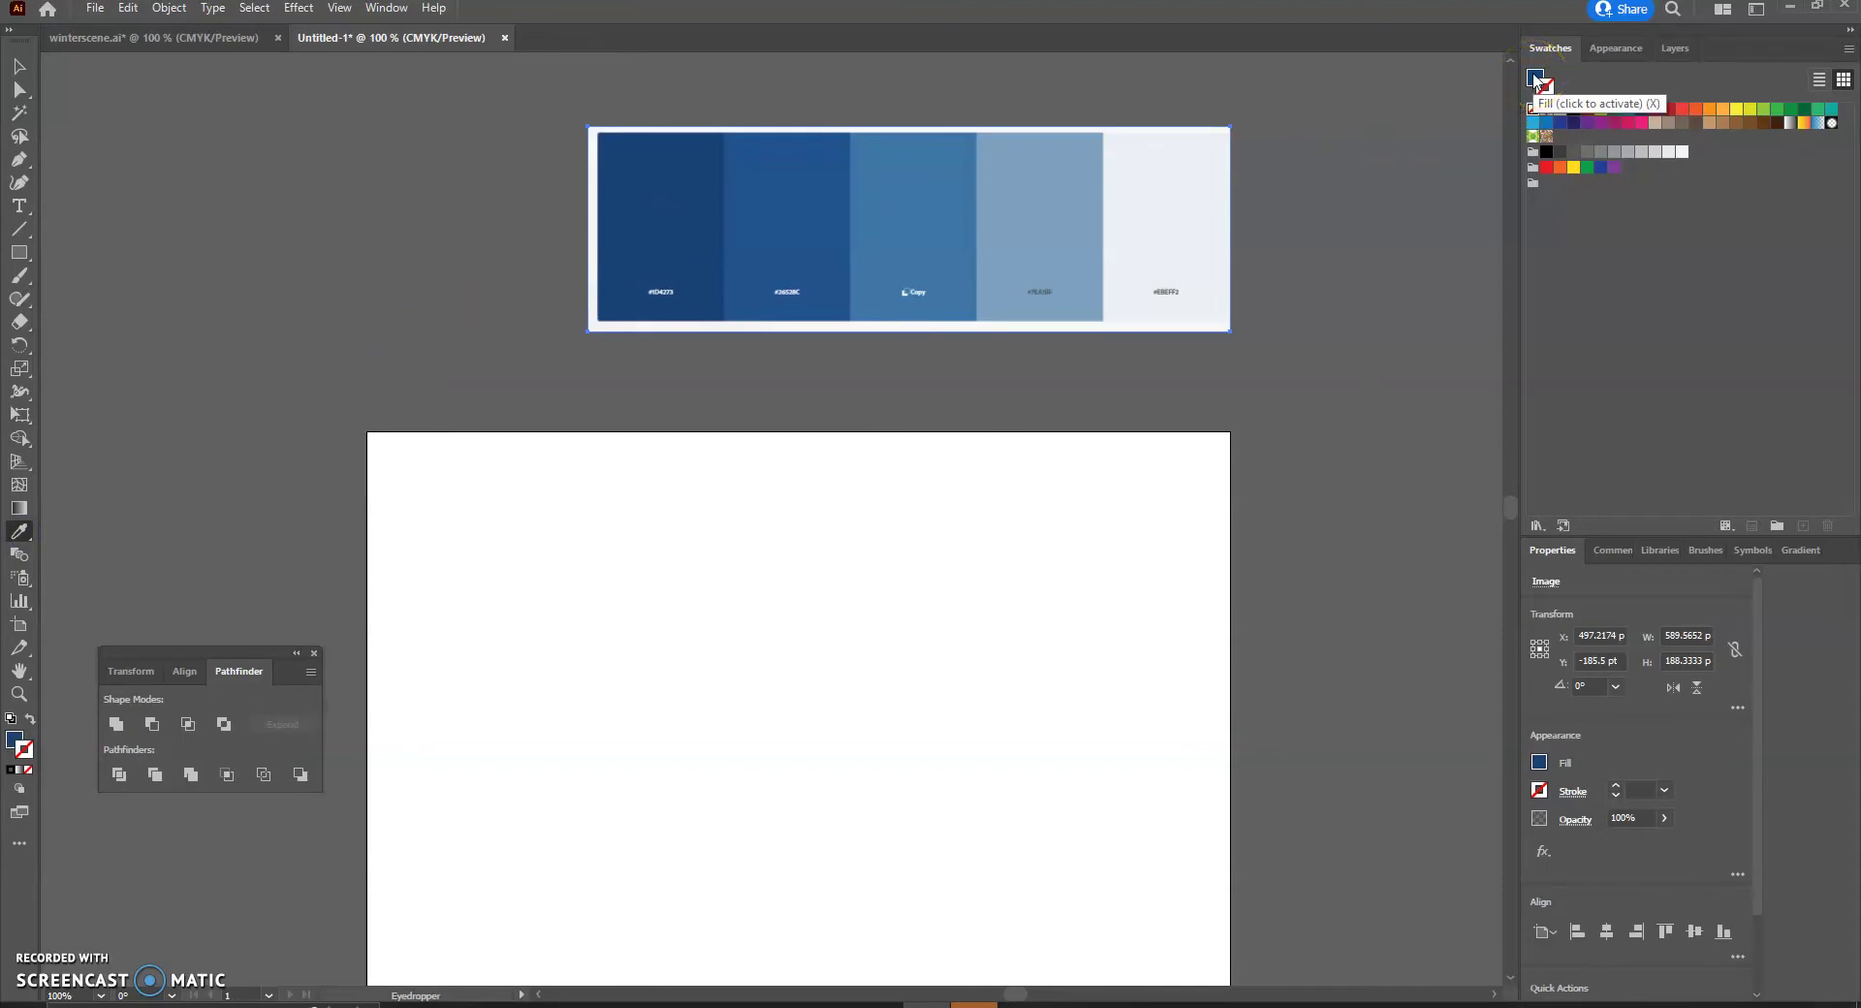
{"action": "left_click_drag", "start_coordinate": [1536, 80], "coordinate": [1551, 175]}
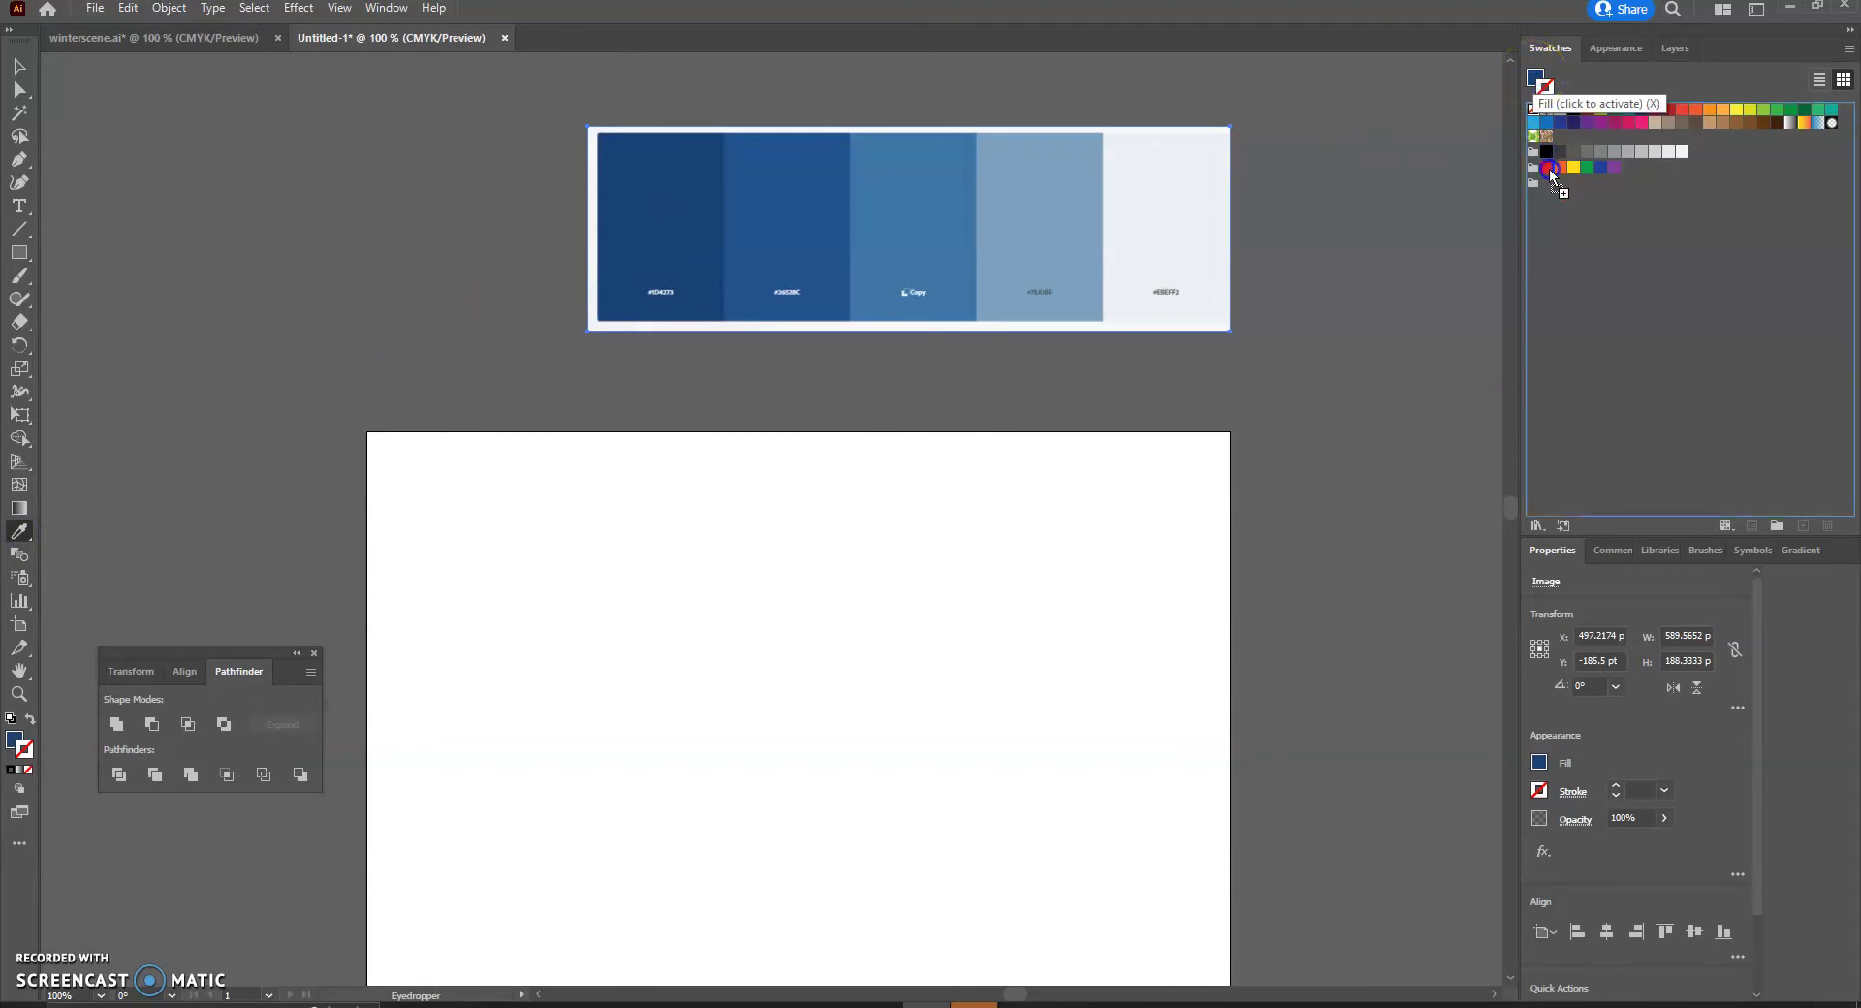
{"action": "left_click_drag", "start_coordinate": [1538, 189], "coordinate": [1547, 191]}
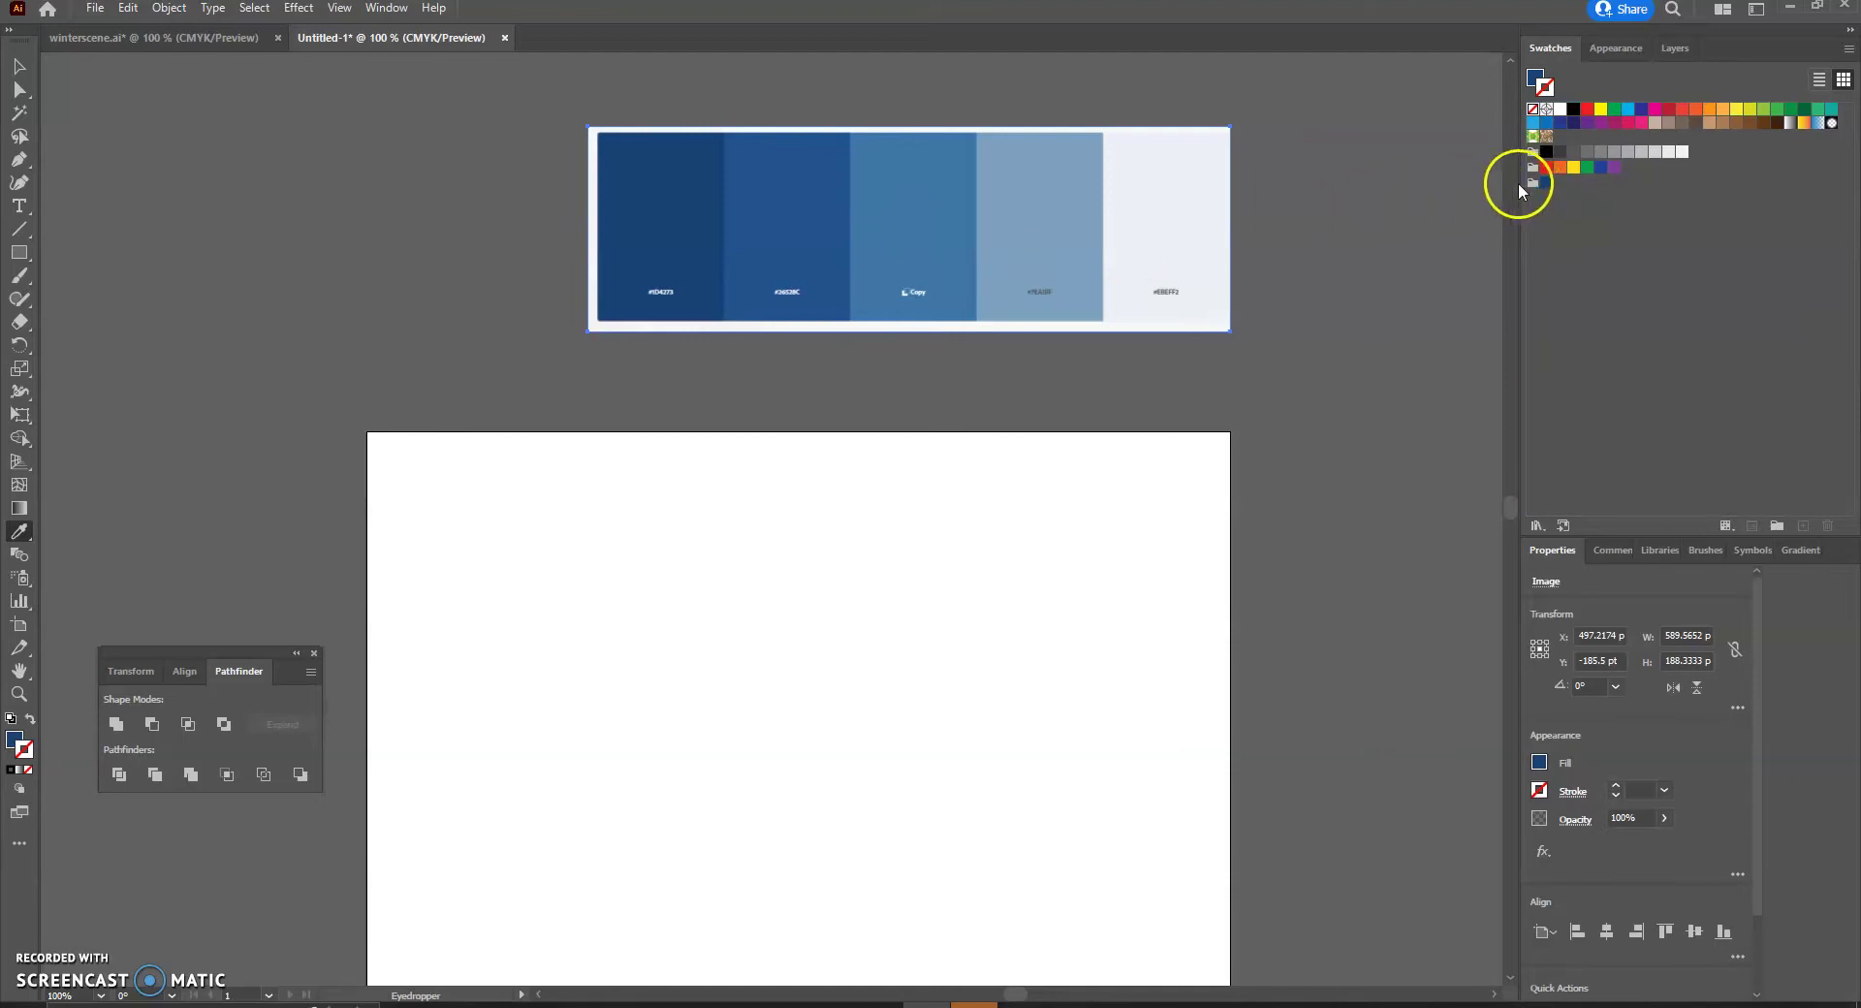
Sample the second-darkest blue of the palette image and add it to the WinterScene colour group.
{"action": "left_click", "coordinate": [784, 207]}
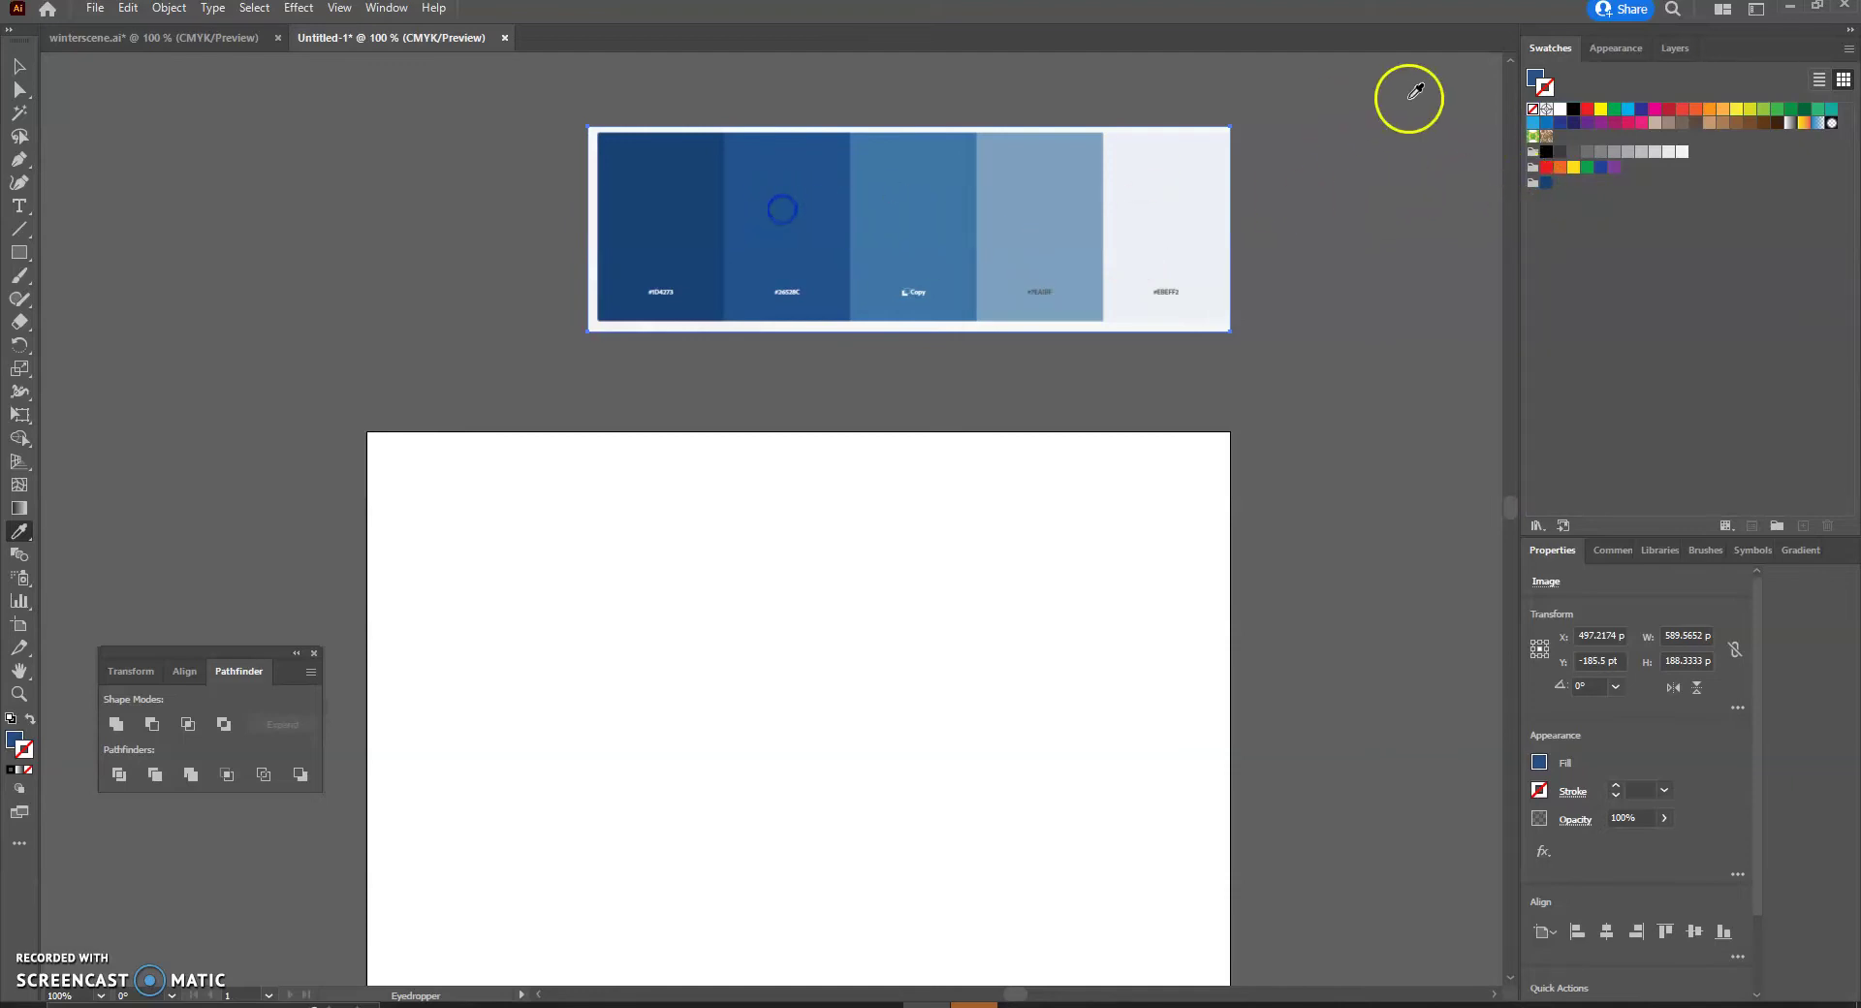
{"action": "mouse_move", "coordinate": [1542, 89]}
{"action": "left_mouse_down"}
{"action": "mouse_move", "coordinate": [1544, 175]}
{"action": "mouse_move", "coordinate": [1562, 182]}
{"action": "left_mouse_up"}
{"action": "left_click_drag", "start_coordinate": [1532, 89], "coordinate": [1544, 188]}
Sample the medium blue, light grey-blue and off-white from the palette image and add each to the WinterScene colour group.
{"action": "left_click", "coordinate": [904, 196]}
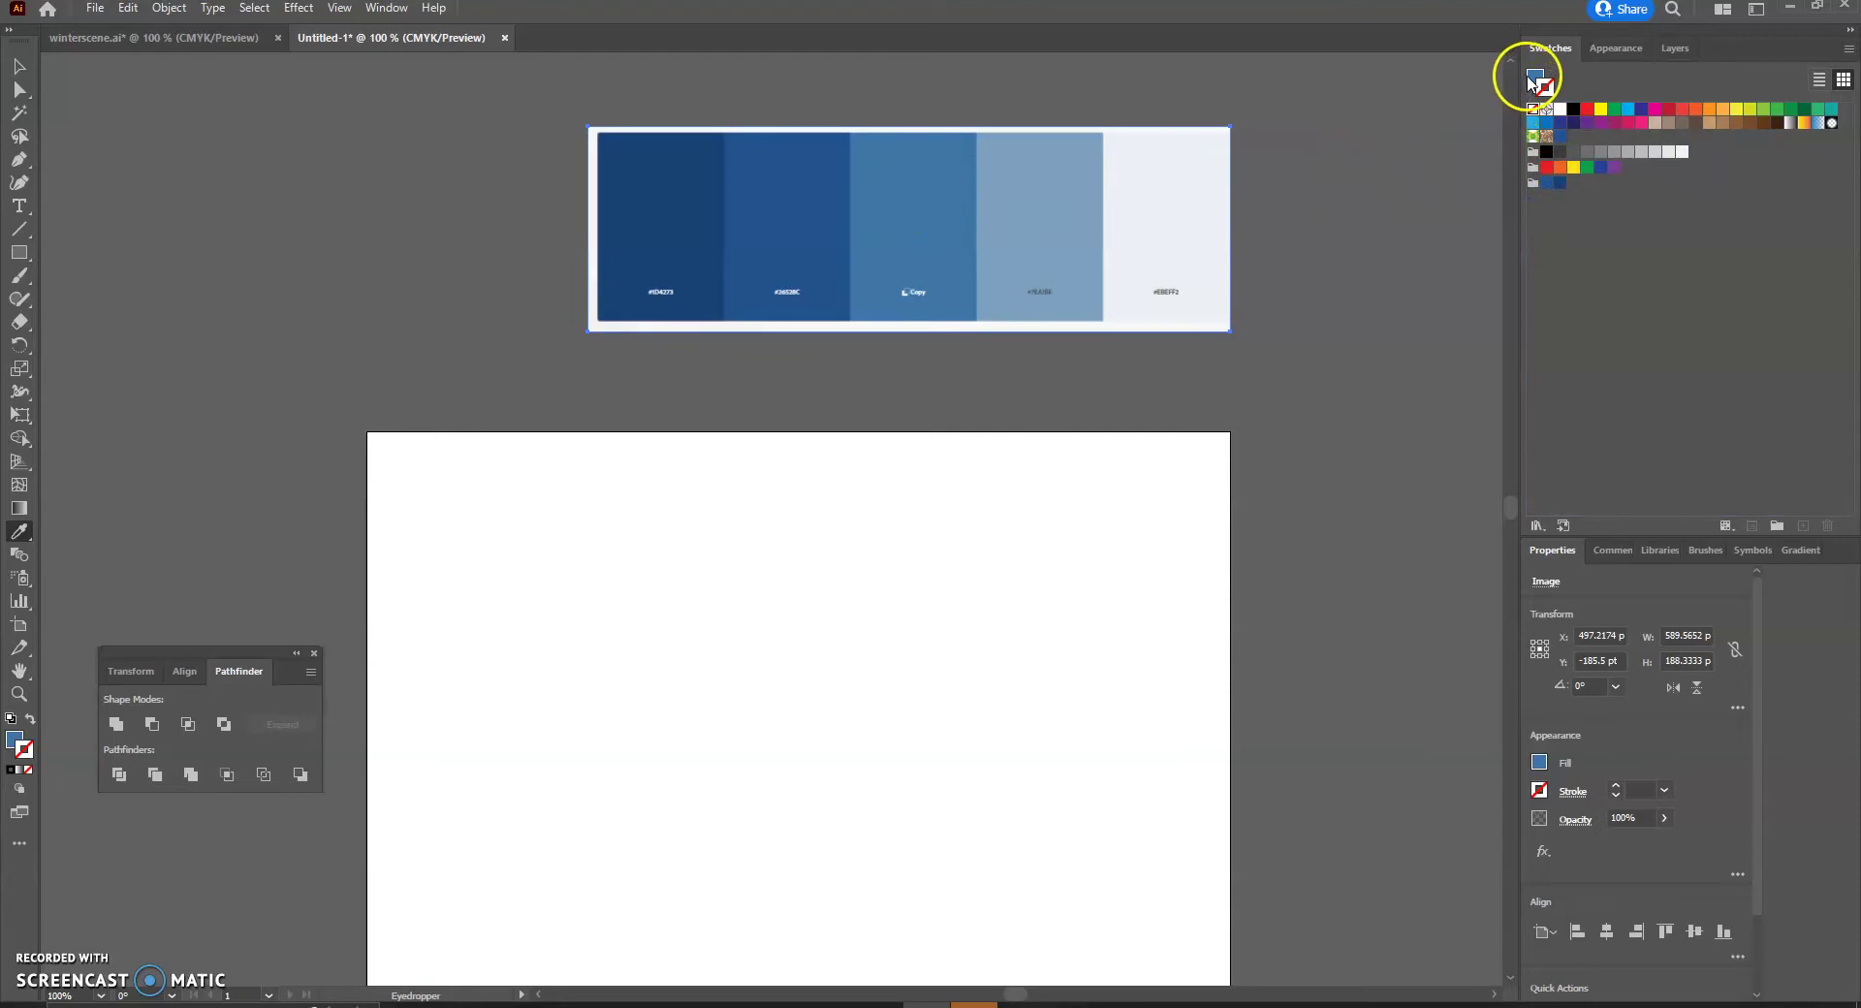
{"action": "left_click_drag", "start_coordinate": [1536, 80], "coordinate": [1539, 186]}
{"action": "left_click", "coordinate": [1045, 216]}
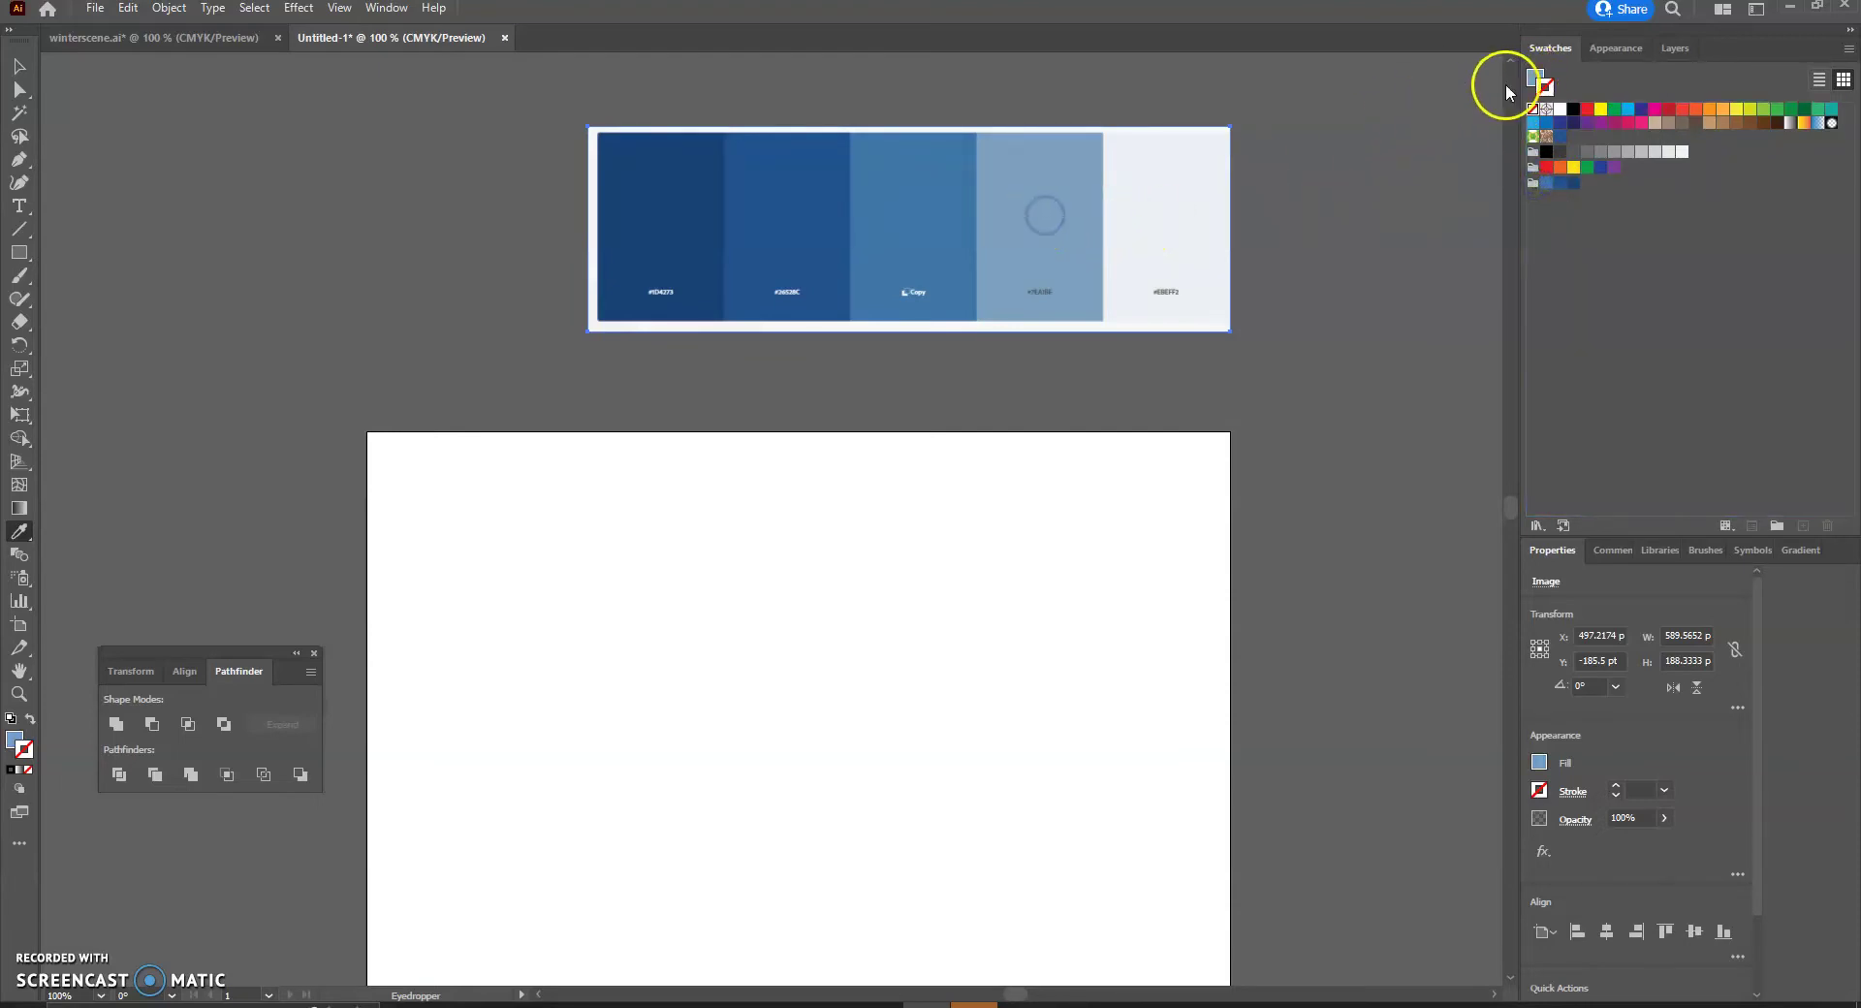
{"action": "left_click_drag", "start_coordinate": [1536, 79], "coordinate": [1539, 186]}
{"action": "left_click", "coordinate": [1158, 225]}
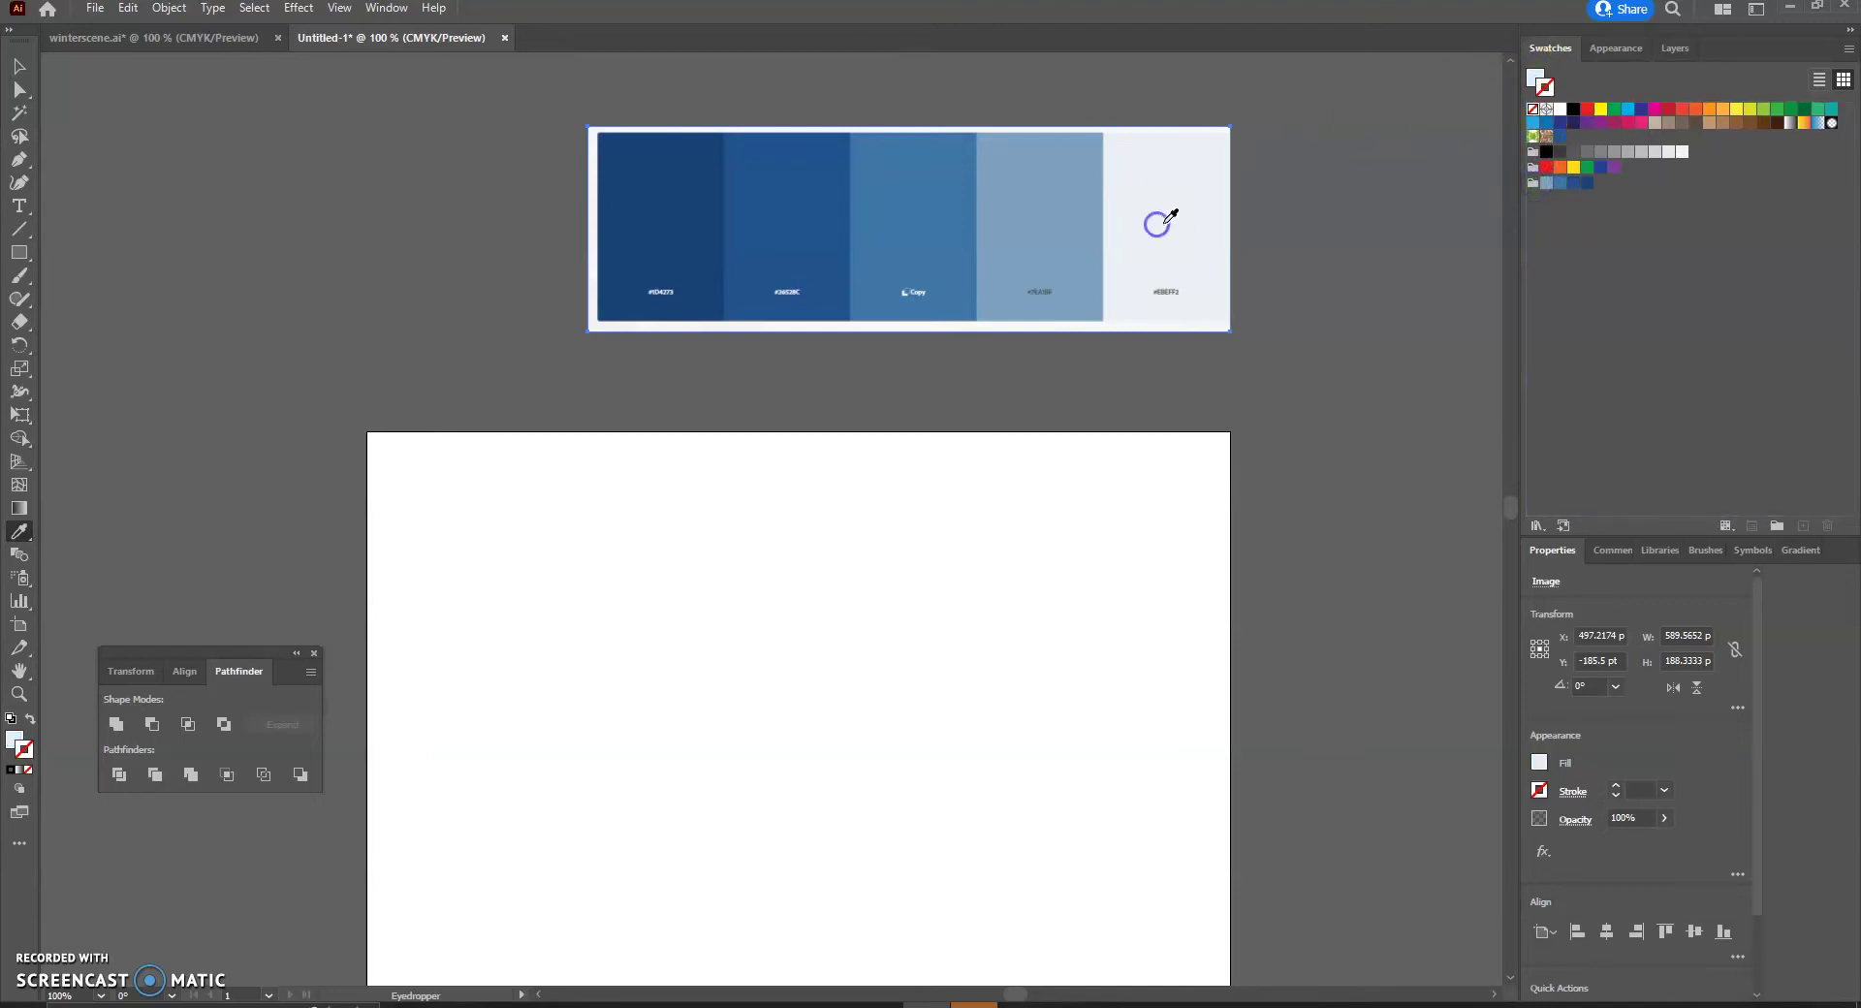
{"action": "left_click_drag", "start_coordinate": [1537, 80], "coordinate": [1542, 185]}
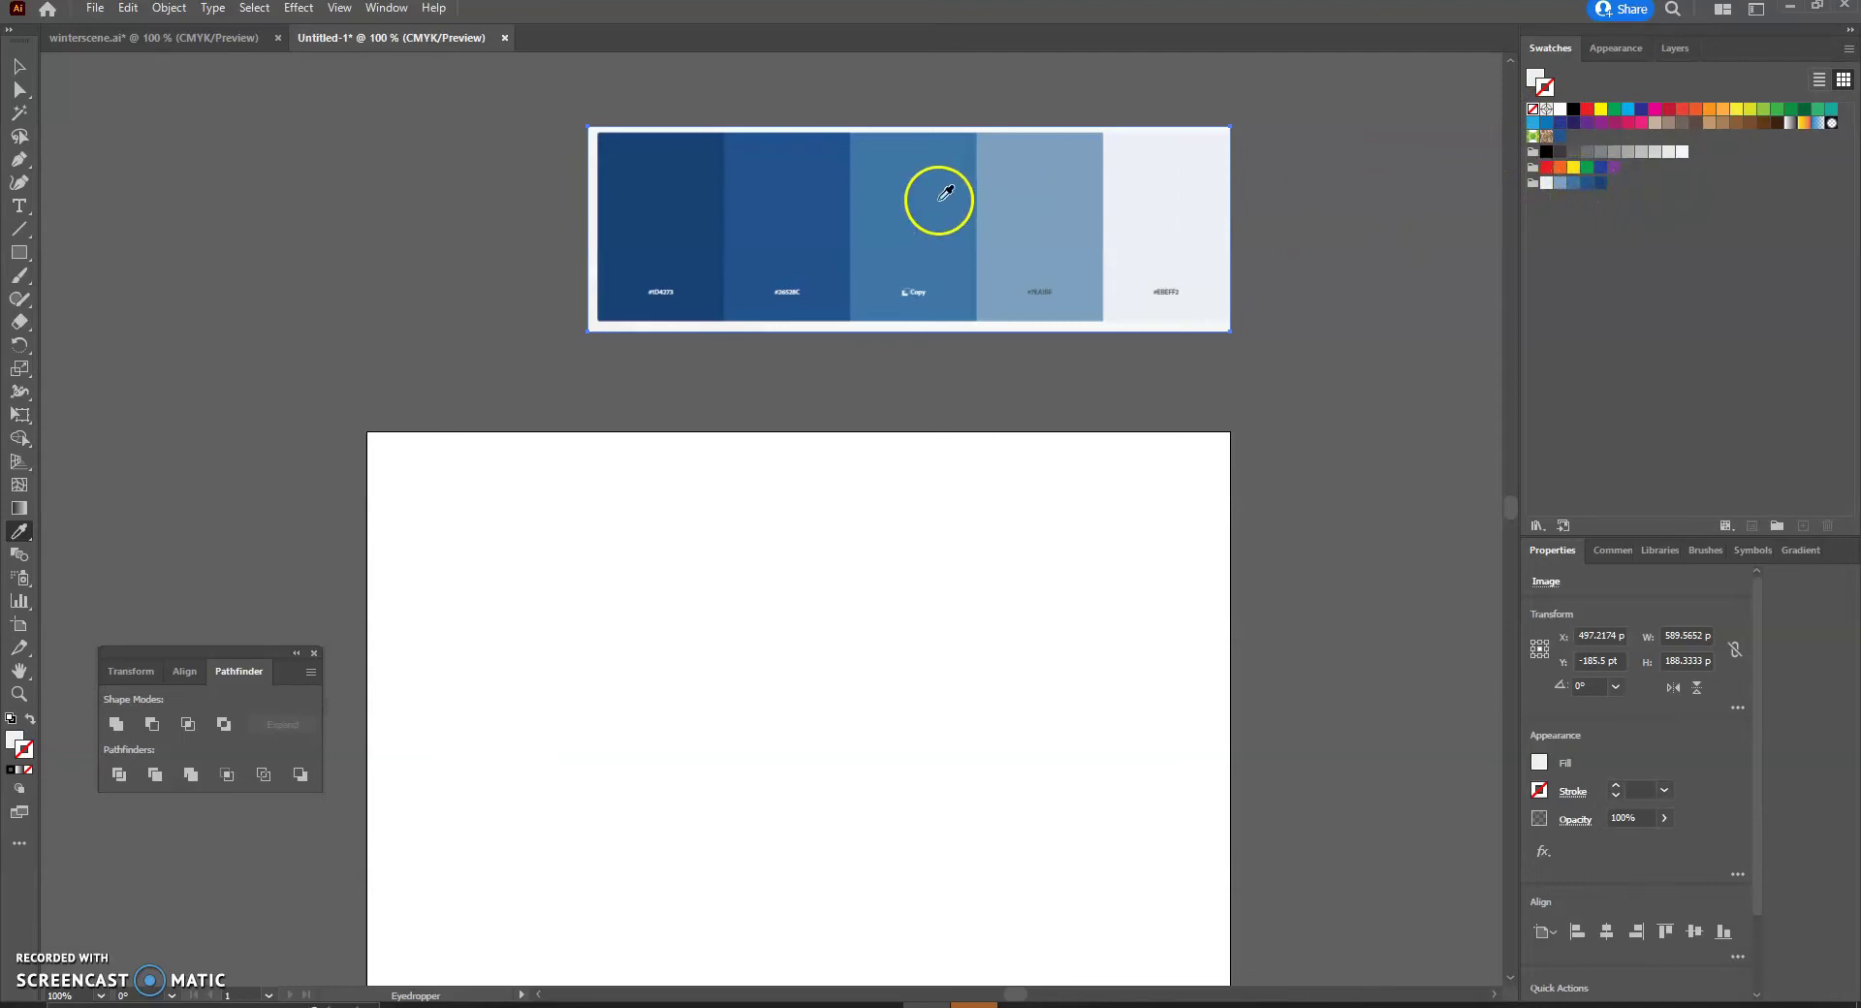
Move the palette image further out, above and to the left of the artboard, clearing the drawing area.
{"action": "left_click", "coordinate": [18, 65]}
{"action": "left_click_drag", "start_coordinate": [856, 242], "coordinate": [386, 167]}
{"action": "scroll", "coordinate": [511, 304], "scroll_direction": "down", "scroll_amount": 2}
{"action": "scroll", "coordinate": [506, 307], "scroll_direction": "down", "scroll_amount": 2}
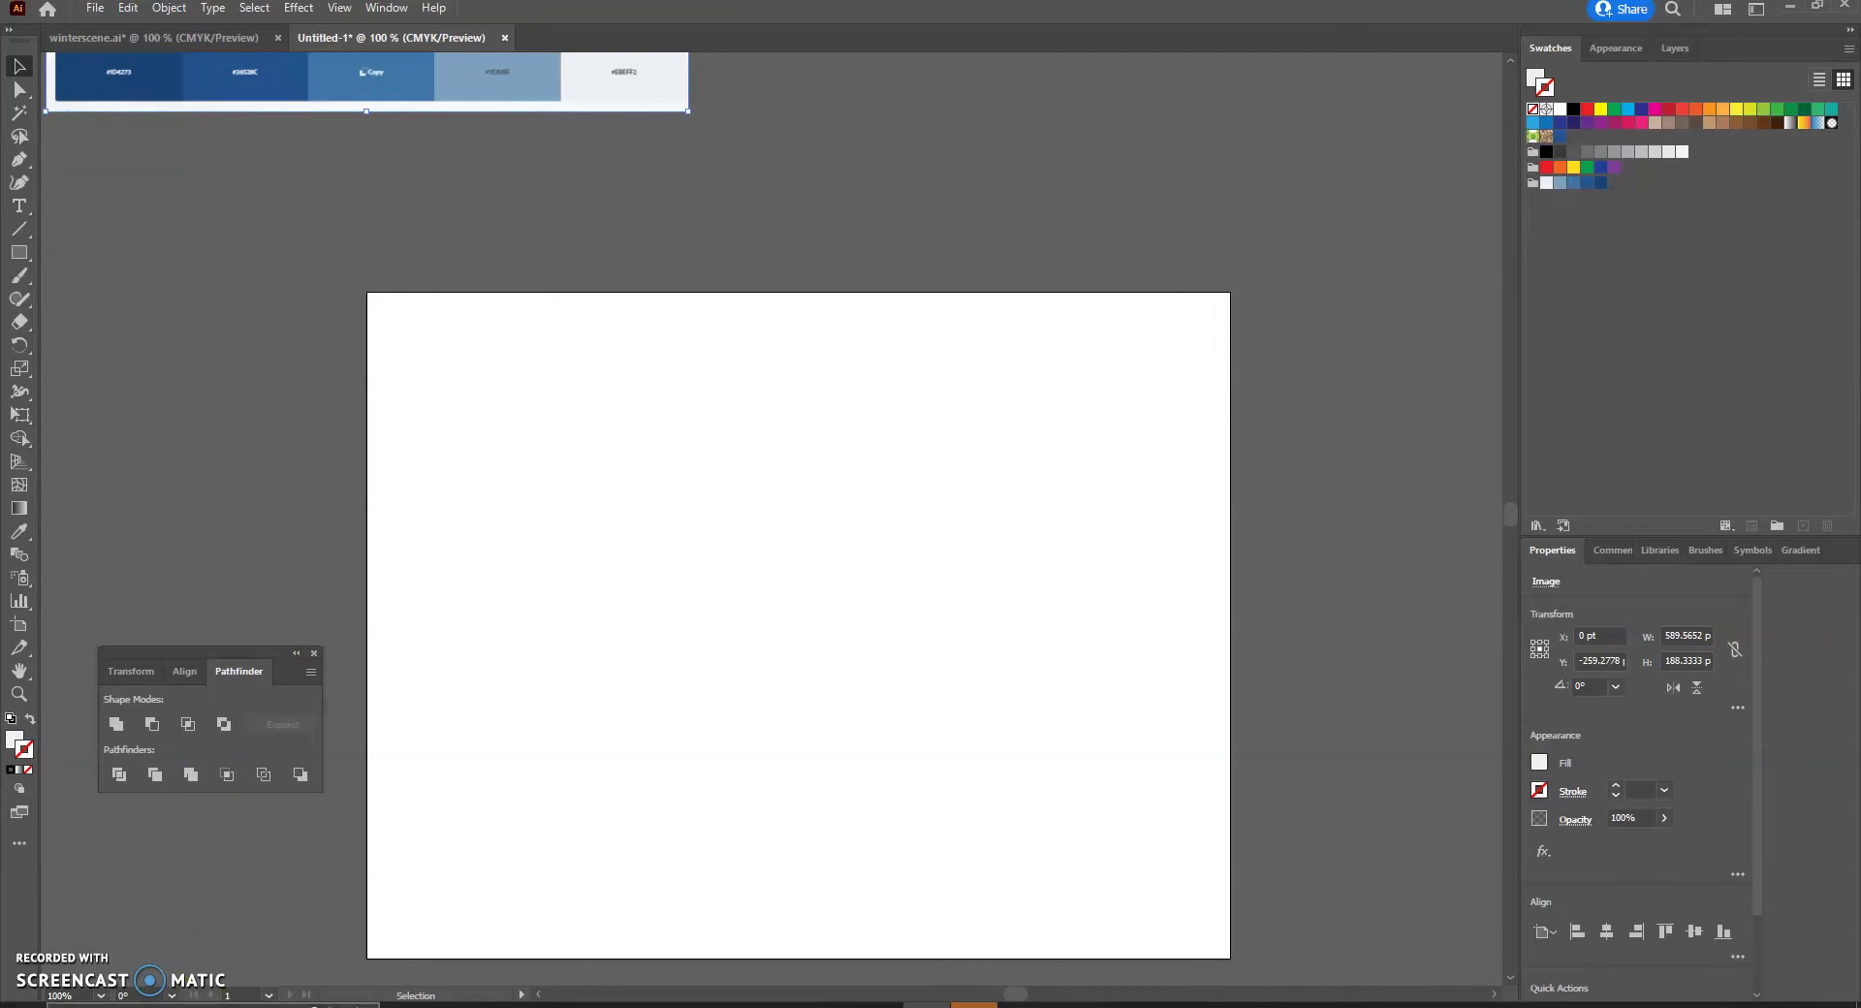
Check the winterscene.ai reference and draw a full-width rectangle about 792 × 430 pt from the new artboard's top edge.
{"action": "left_click", "coordinate": [87, 38]}
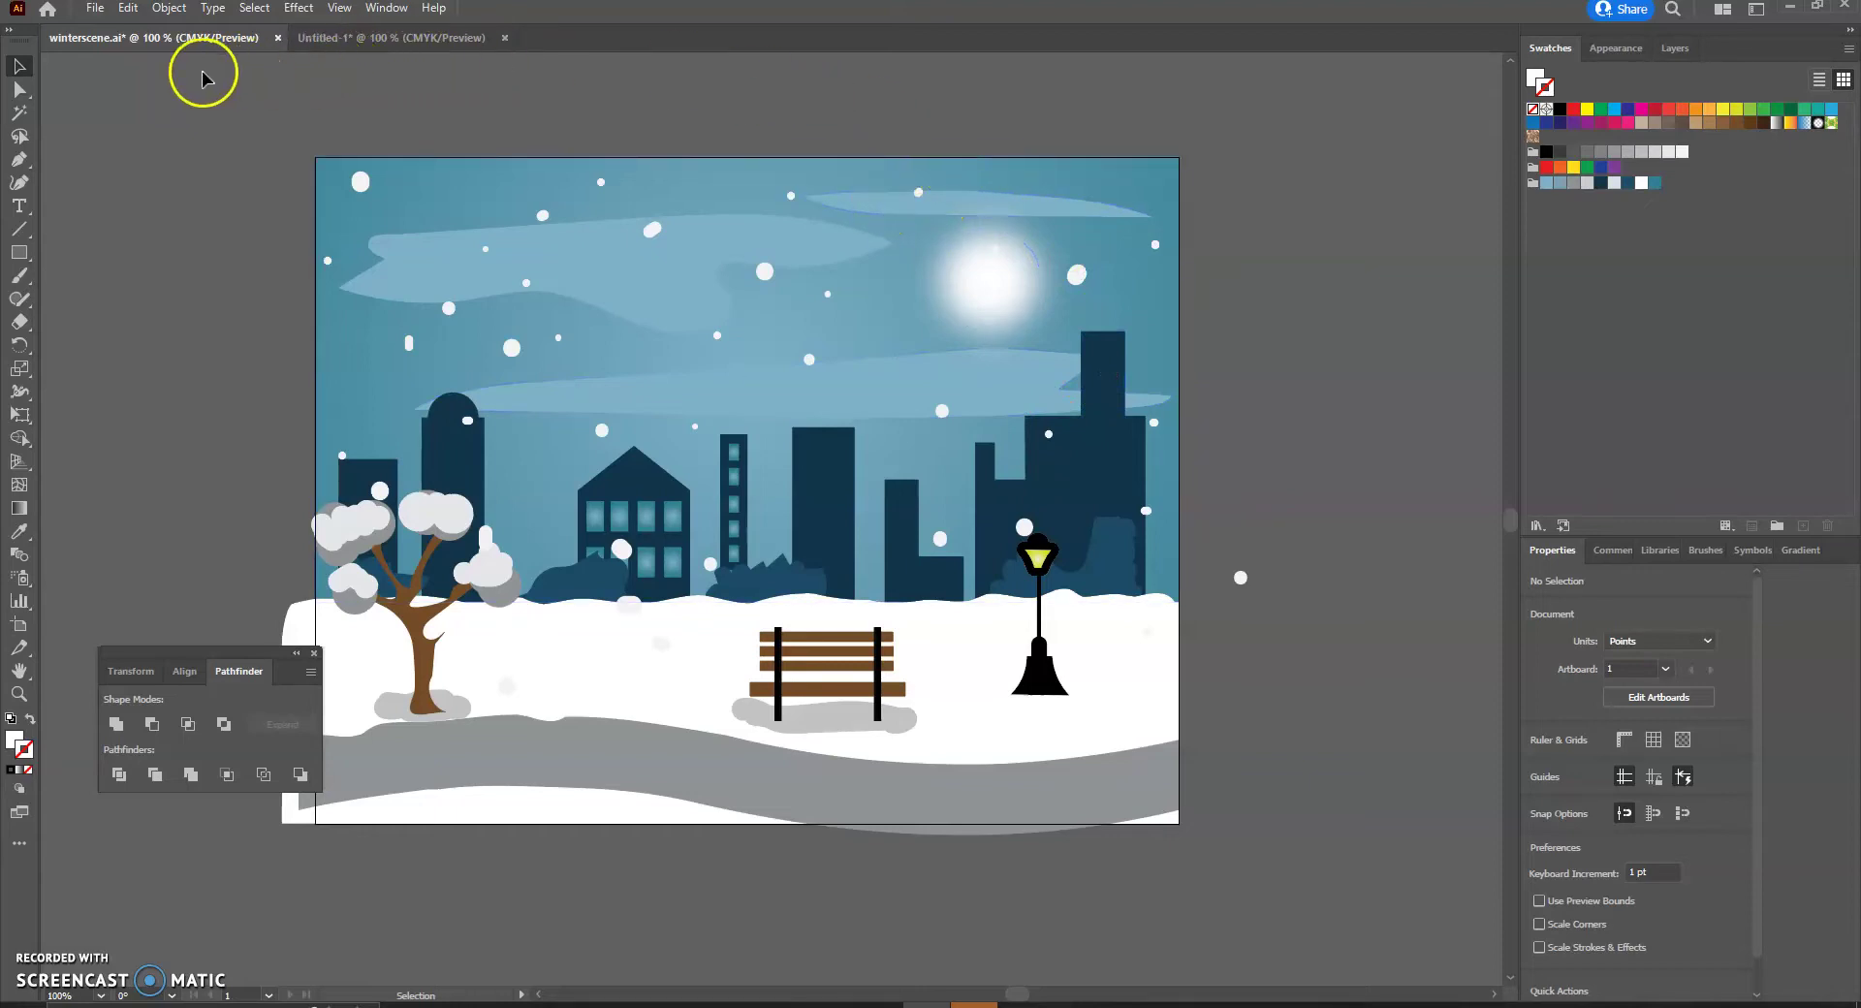
{"action": "left_click", "coordinate": [390, 37]}
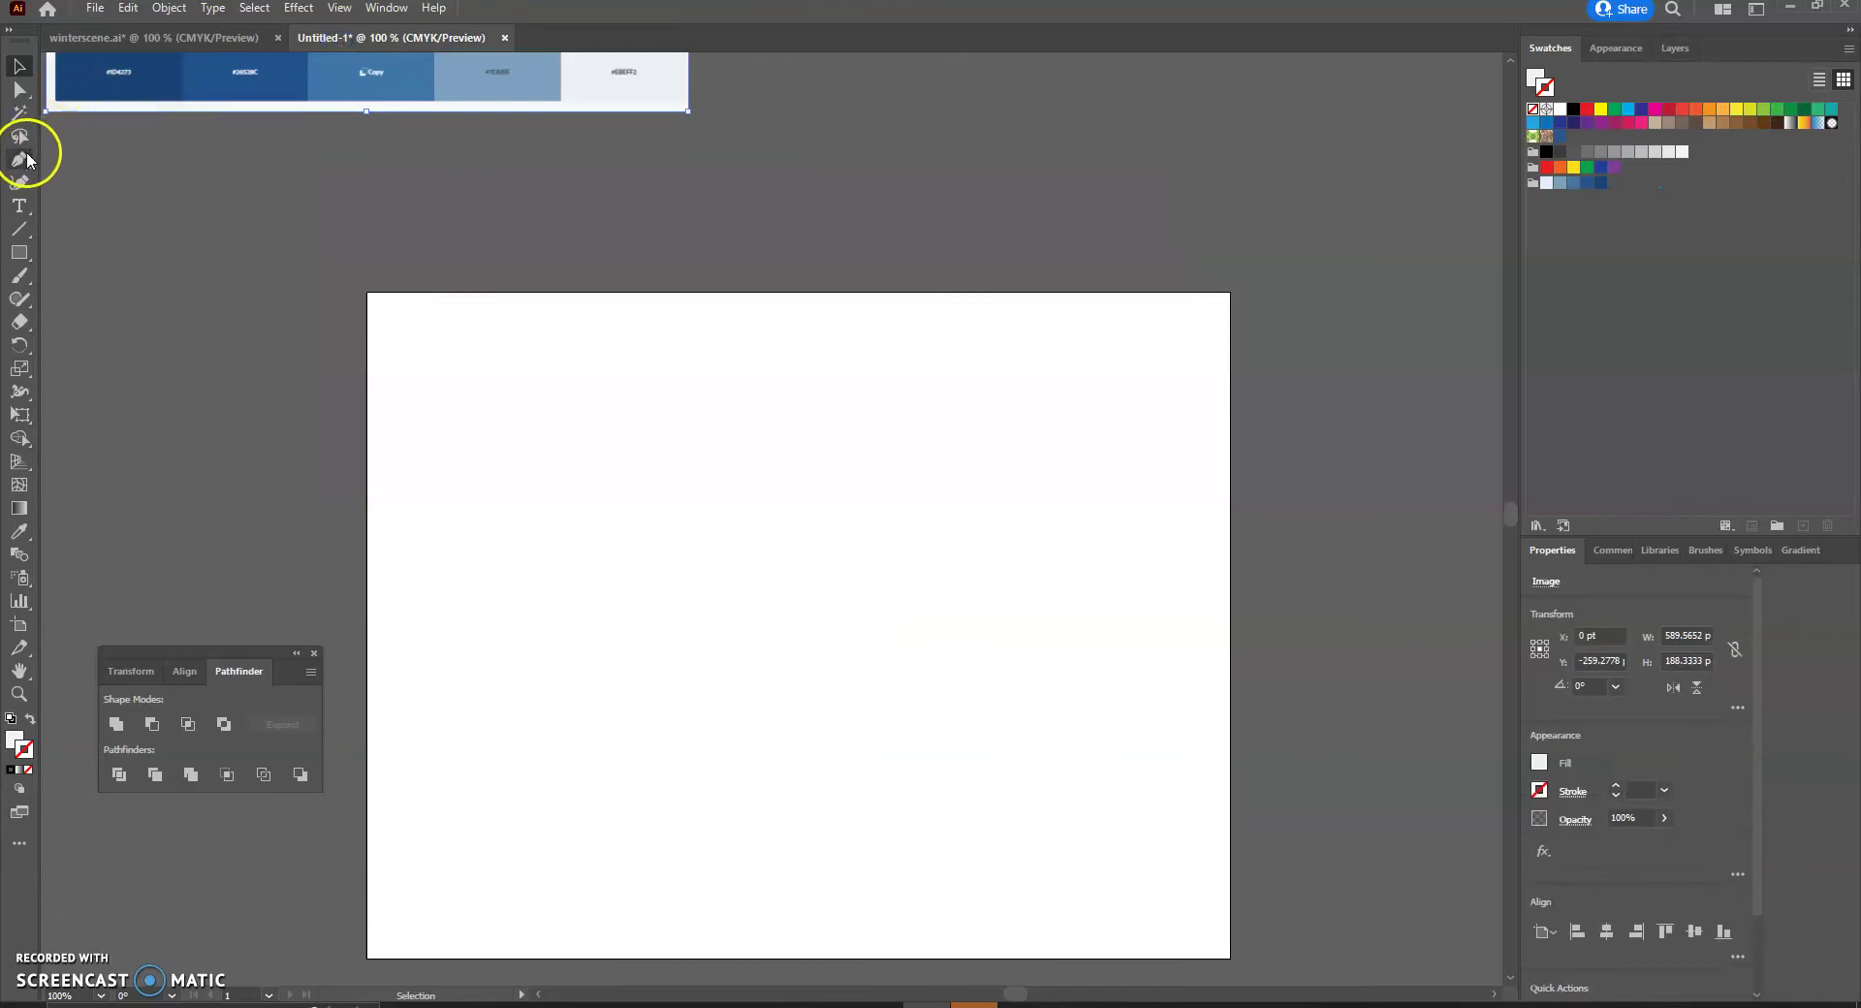
{"action": "left_click", "coordinate": [23, 256]}
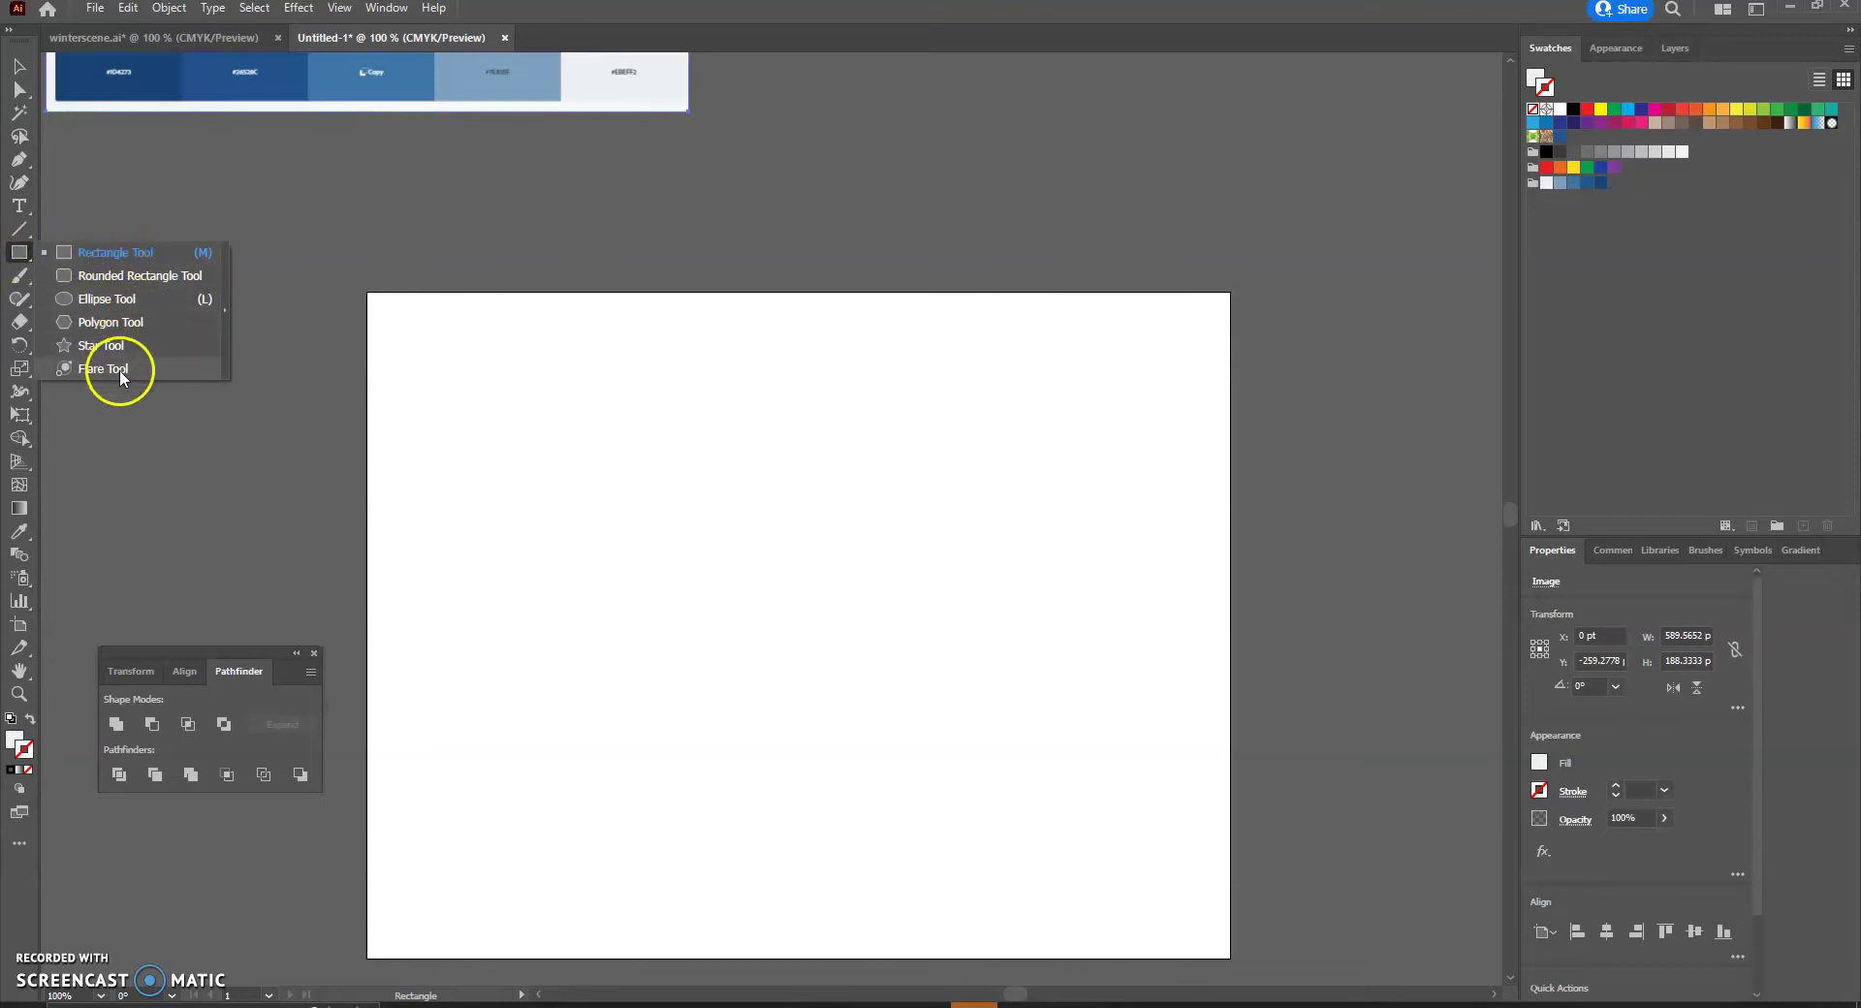
{"action": "left_click", "coordinate": [118, 252]}
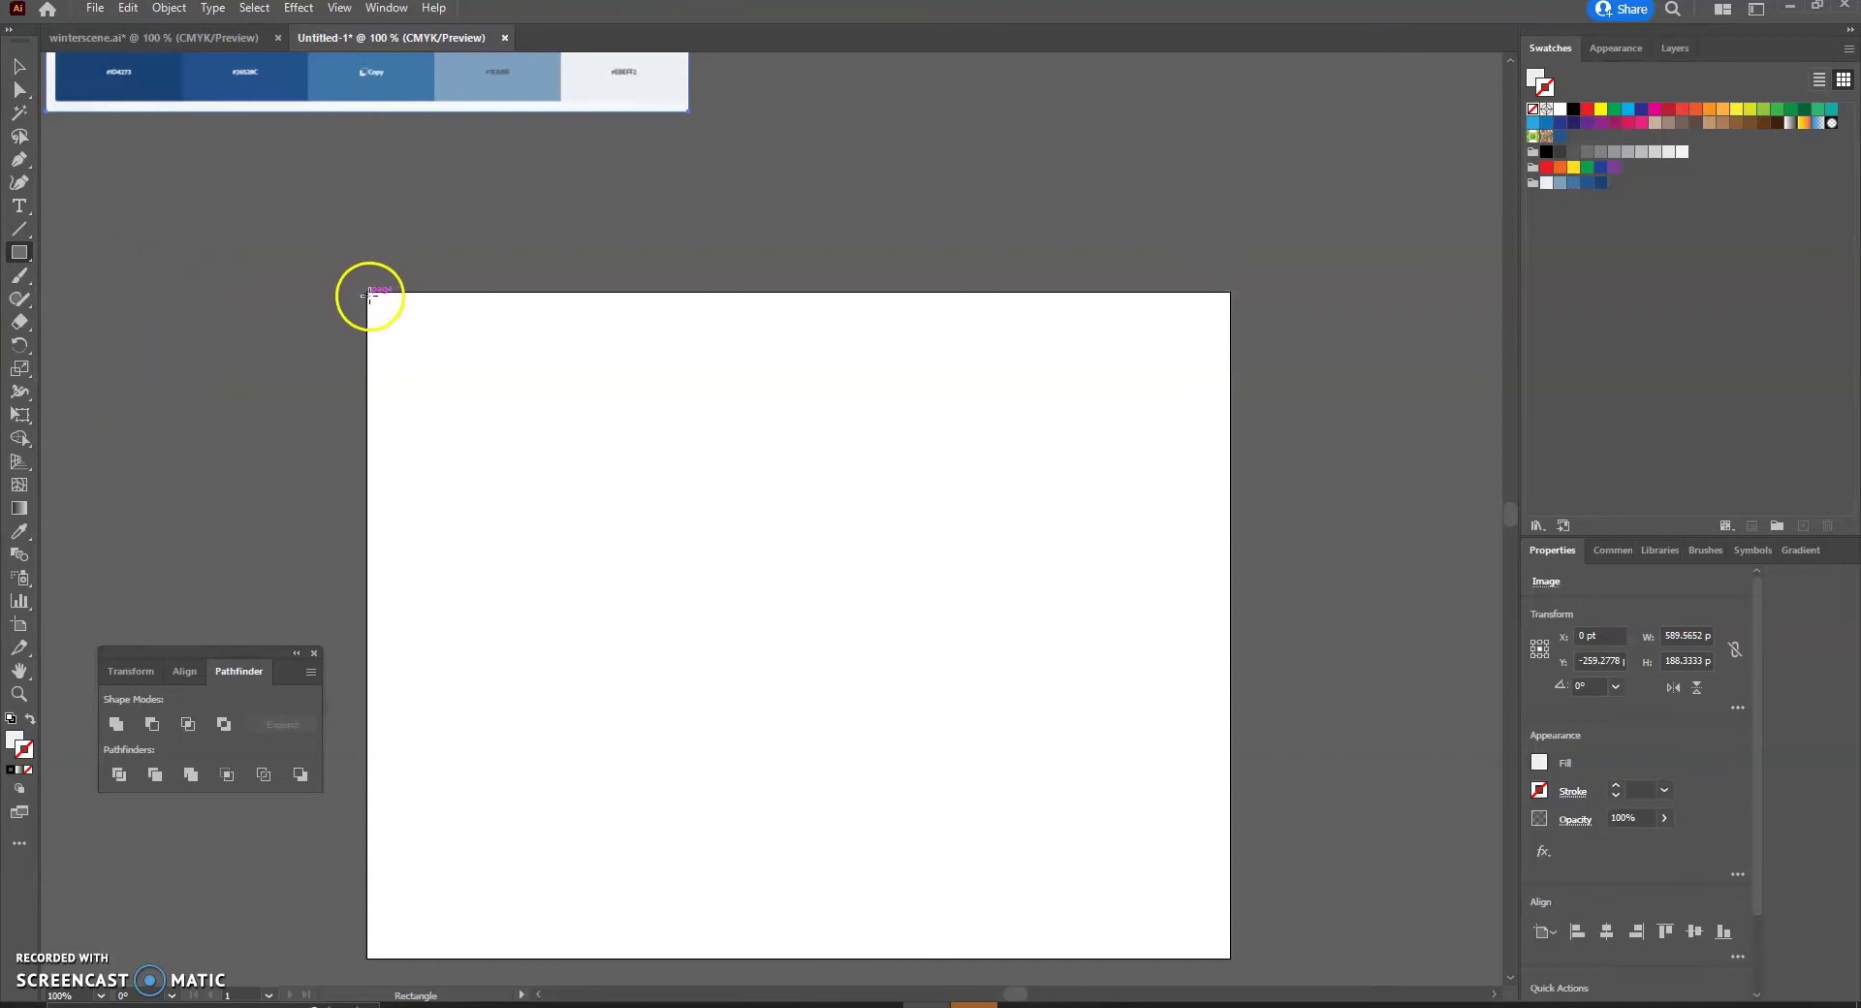
{"action": "left_click_drag", "start_coordinate": [366, 291], "coordinate": [1233, 762]}
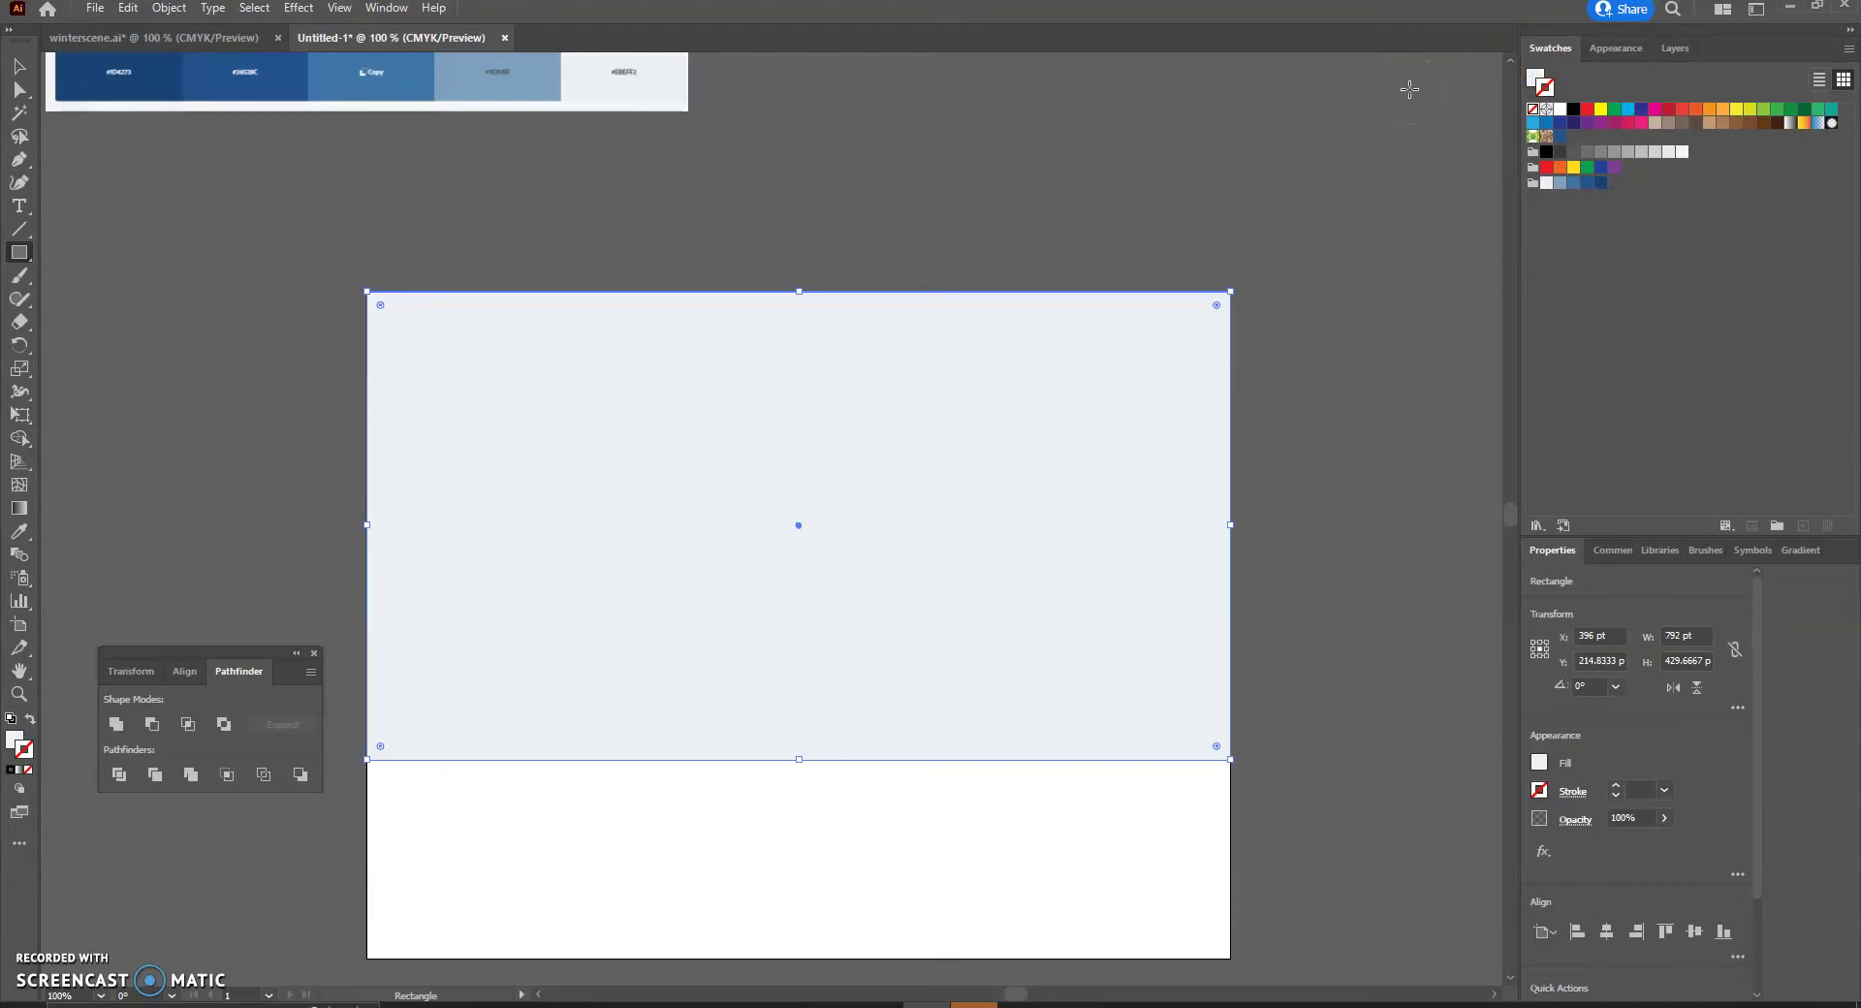
Give the rectangle a medium blue stroke and a light grey-blue fill from the WinterScene swatches.
{"action": "left_click", "coordinate": [17, 514]}
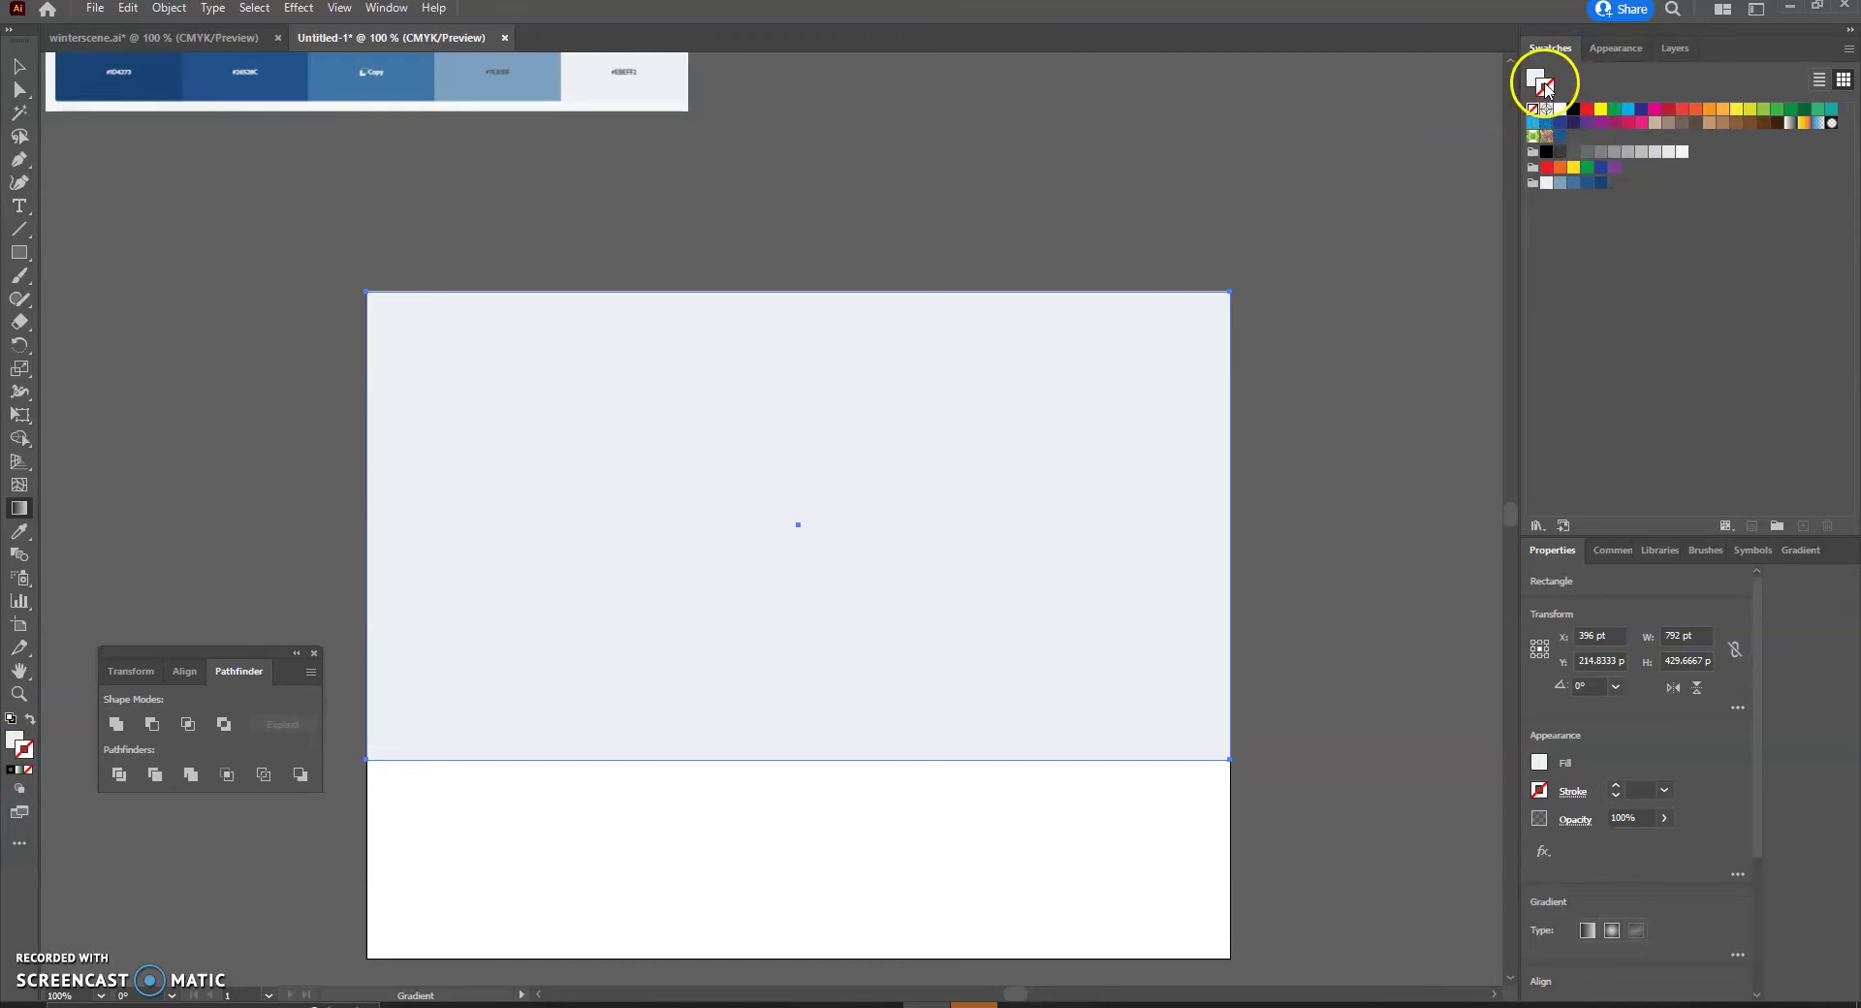
{"action": "left_click", "coordinate": [1573, 184]}
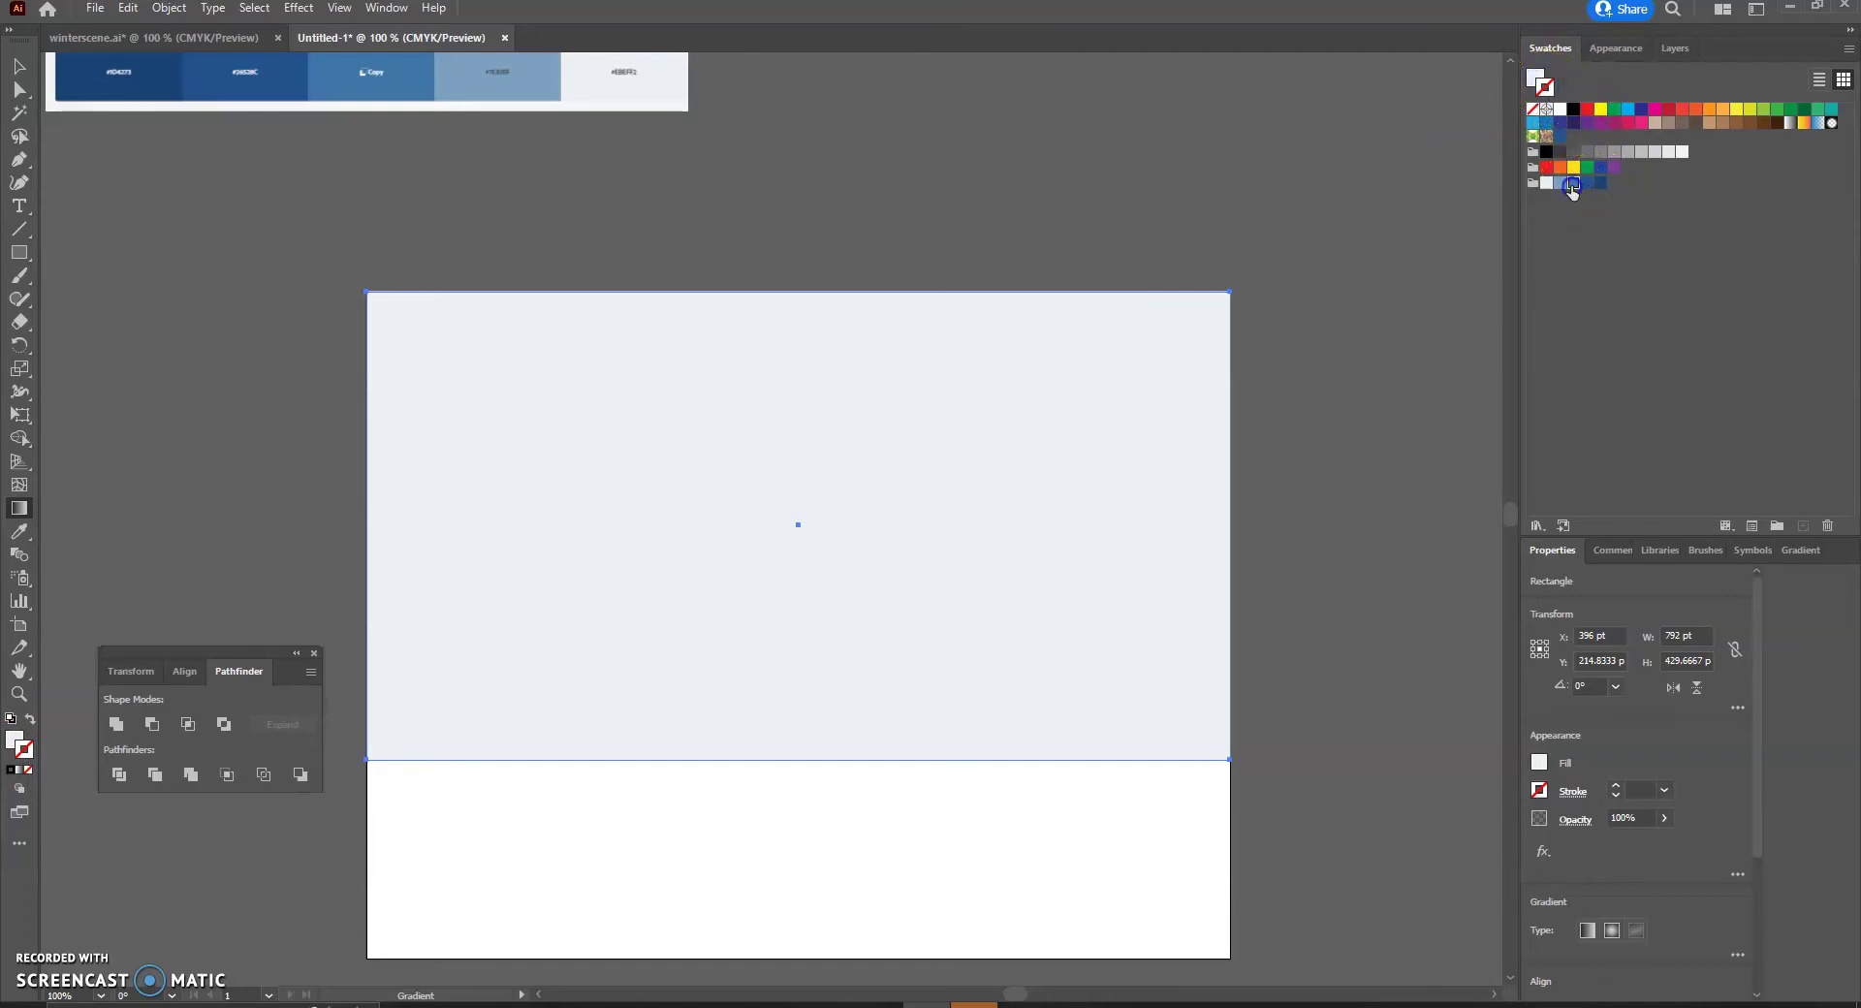
{"action": "left_click", "coordinate": [1535, 76]}
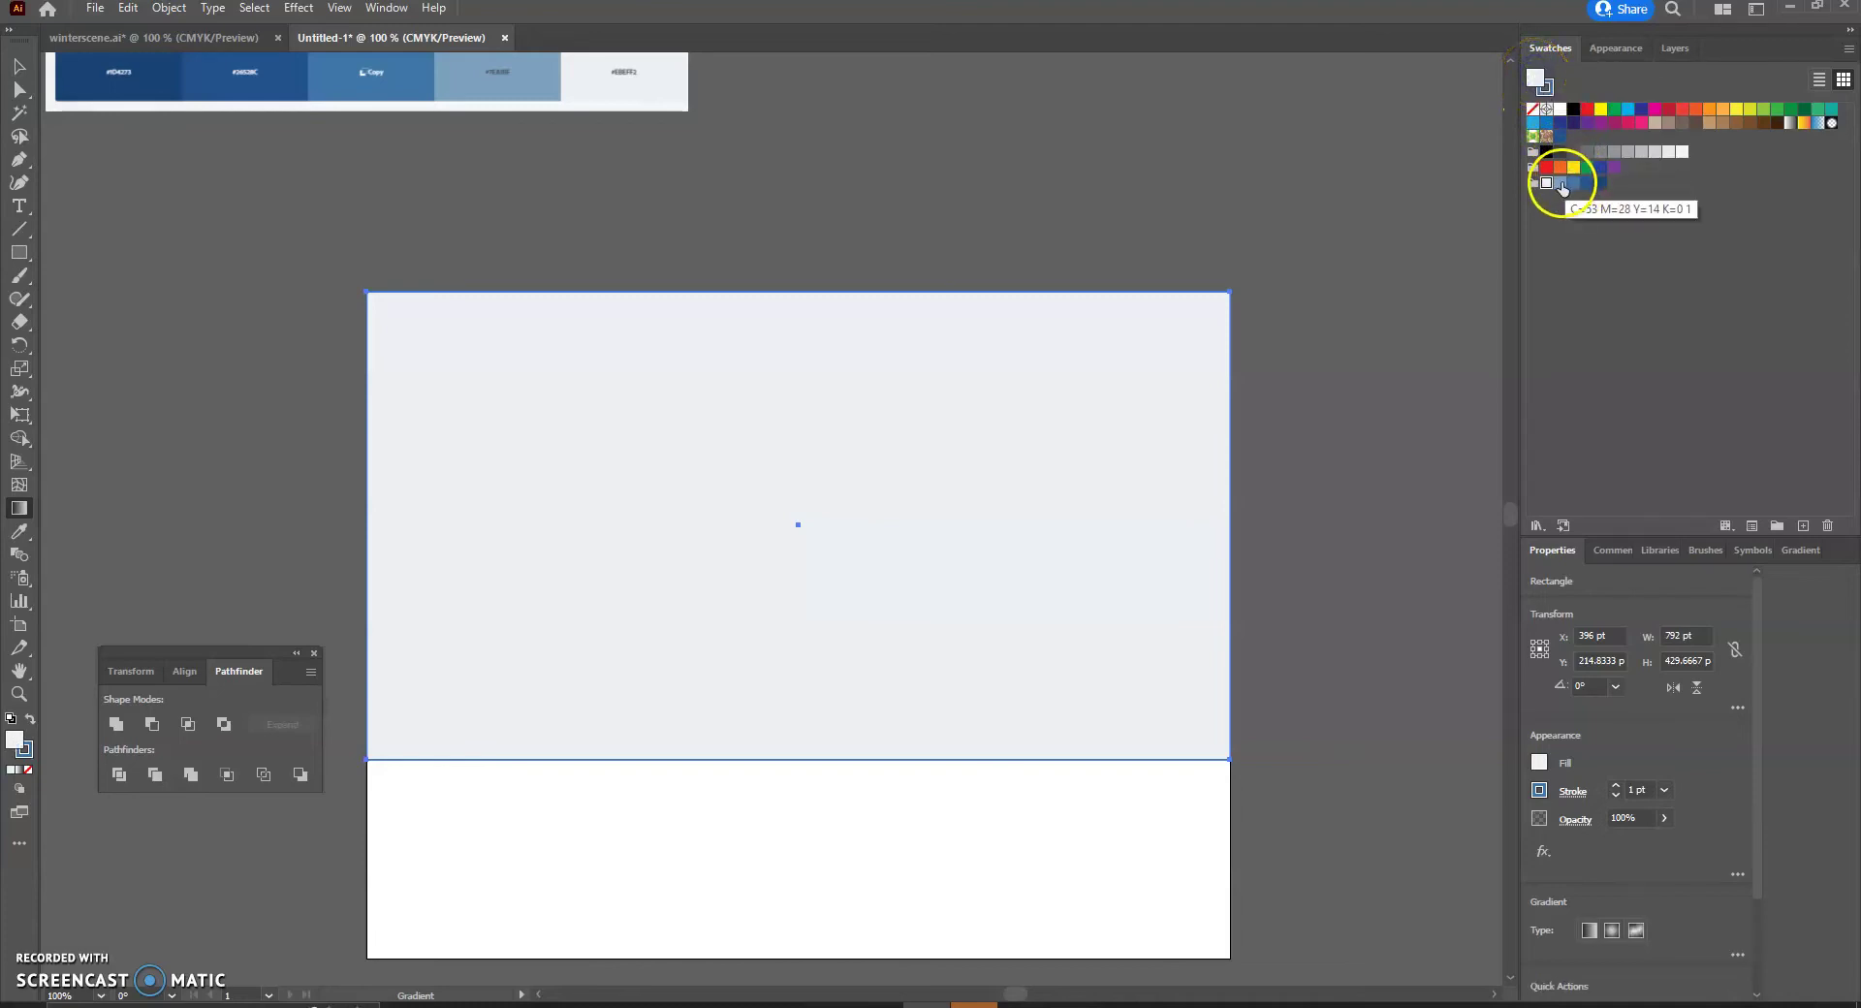
{"action": "left_click", "coordinate": [1560, 183]}
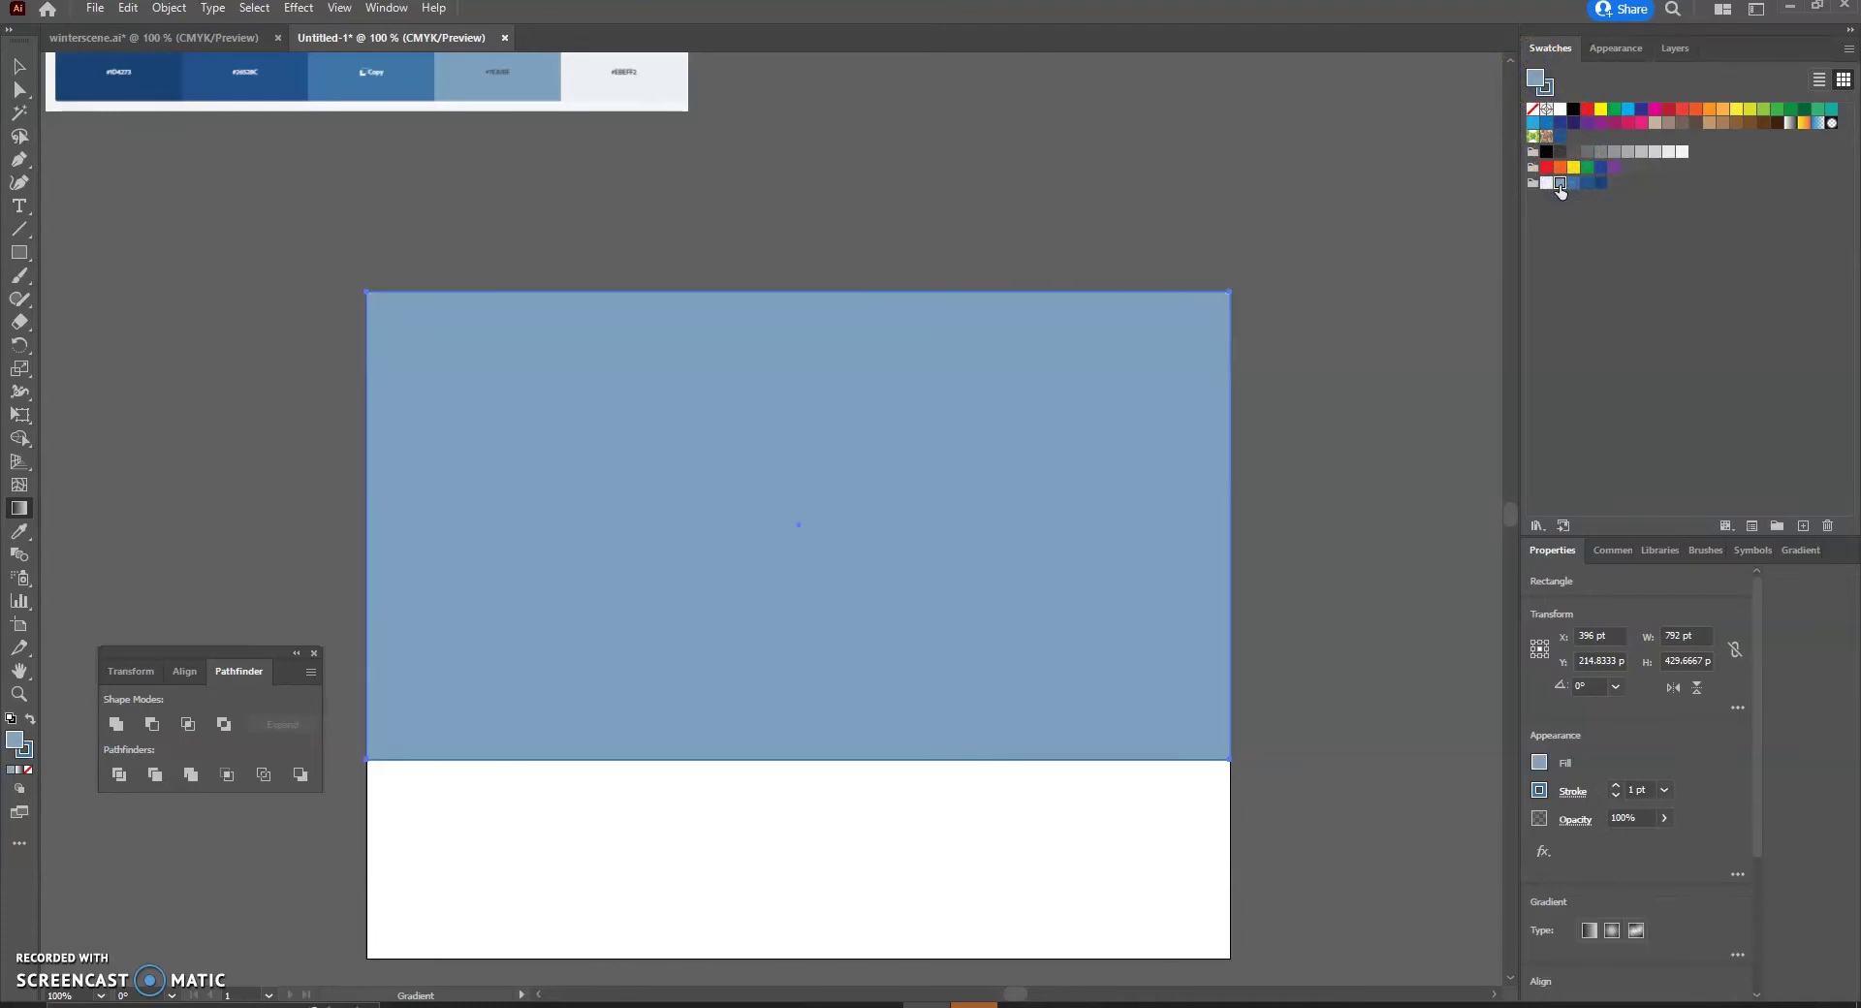
{"action": "left_click", "coordinate": [1541, 82]}
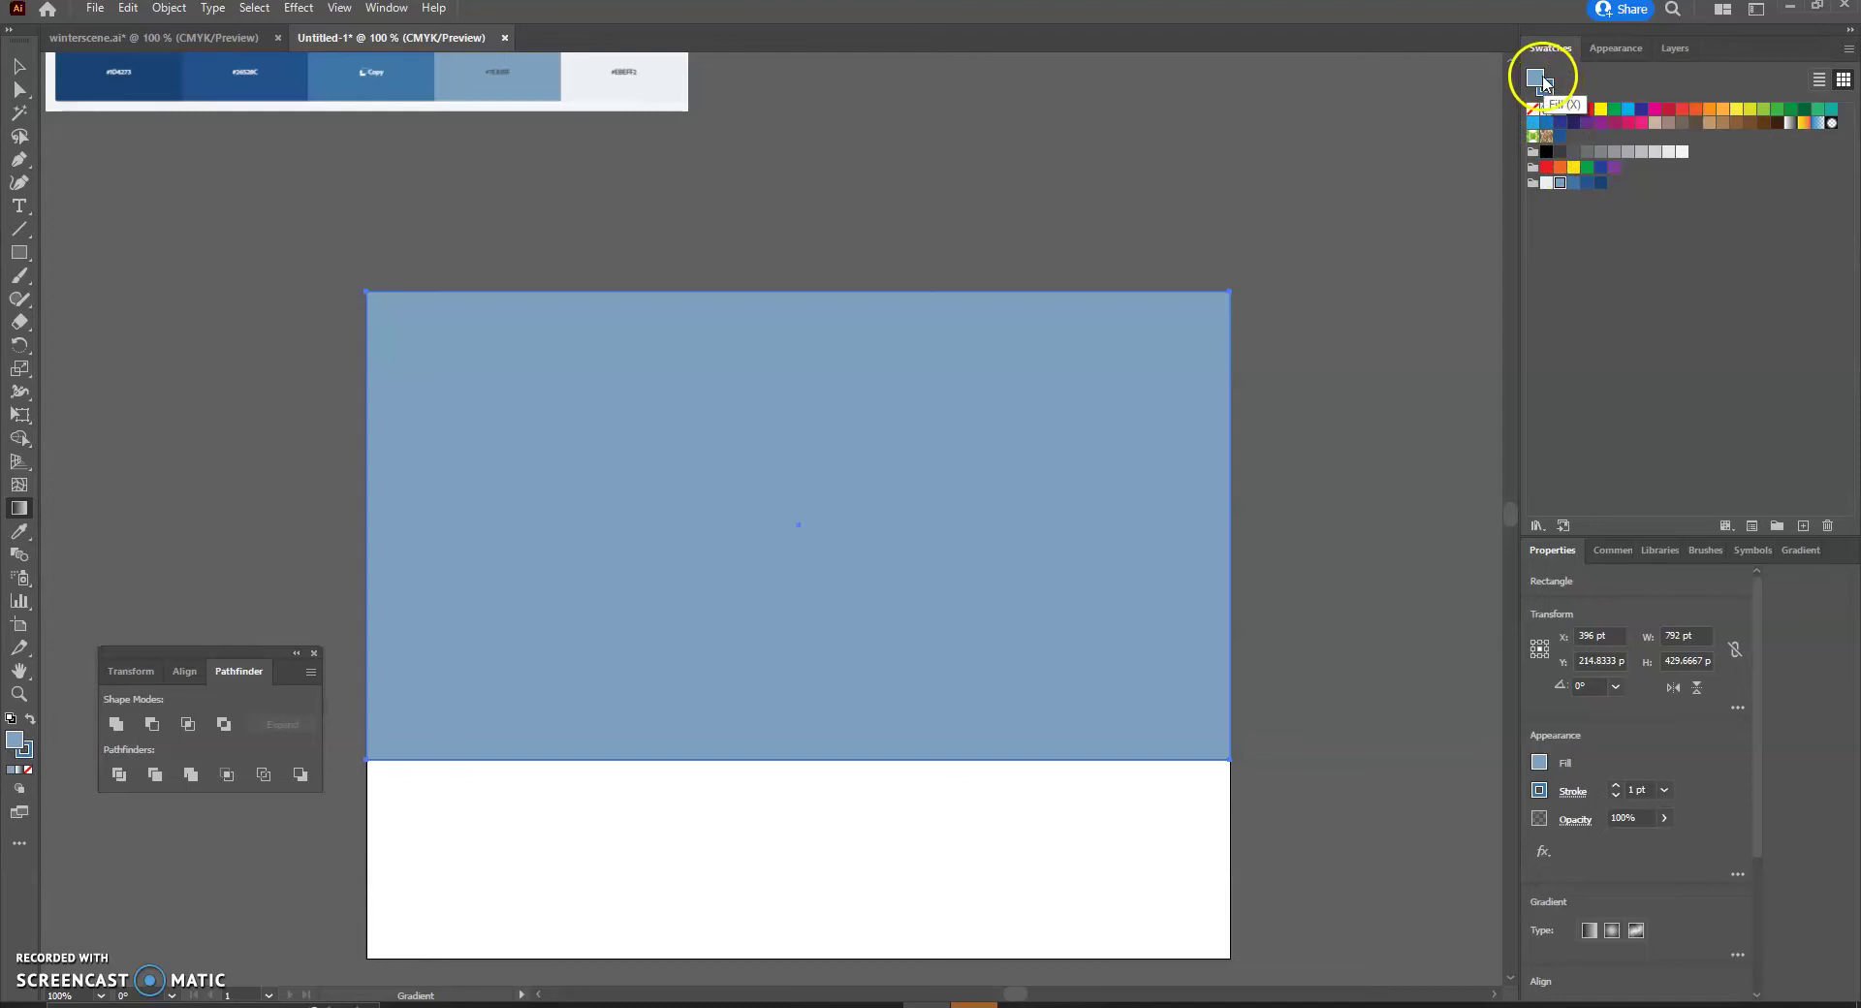
Apply a gradient fill across the sky rectangle with the Gradient tool.
{"action": "left_click", "coordinate": [32, 512]}
{"action": "left_click_drag", "start_coordinate": [483, 511], "coordinate": [1076, 489]}
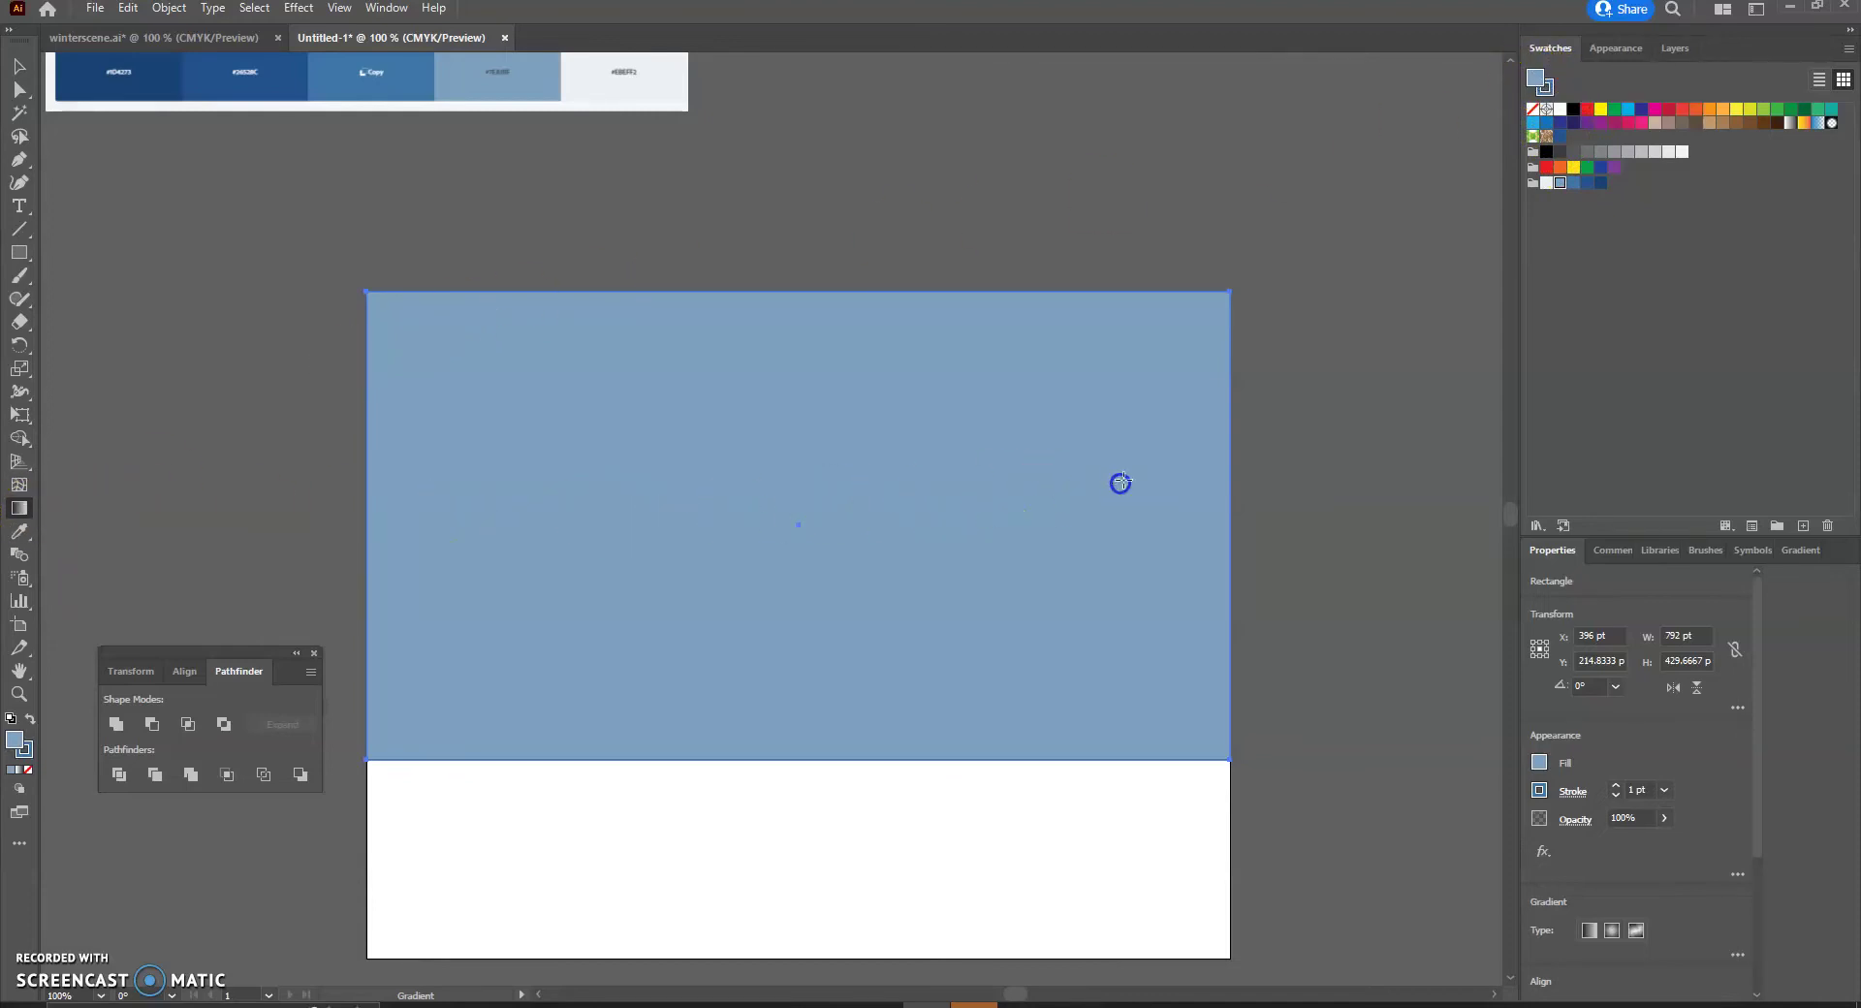
{"action": "left_click_drag", "start_coordinate": [430, 520], "coordinate": [635, 498]}
{"action": "left_click", "coordinate": [802, 524]}
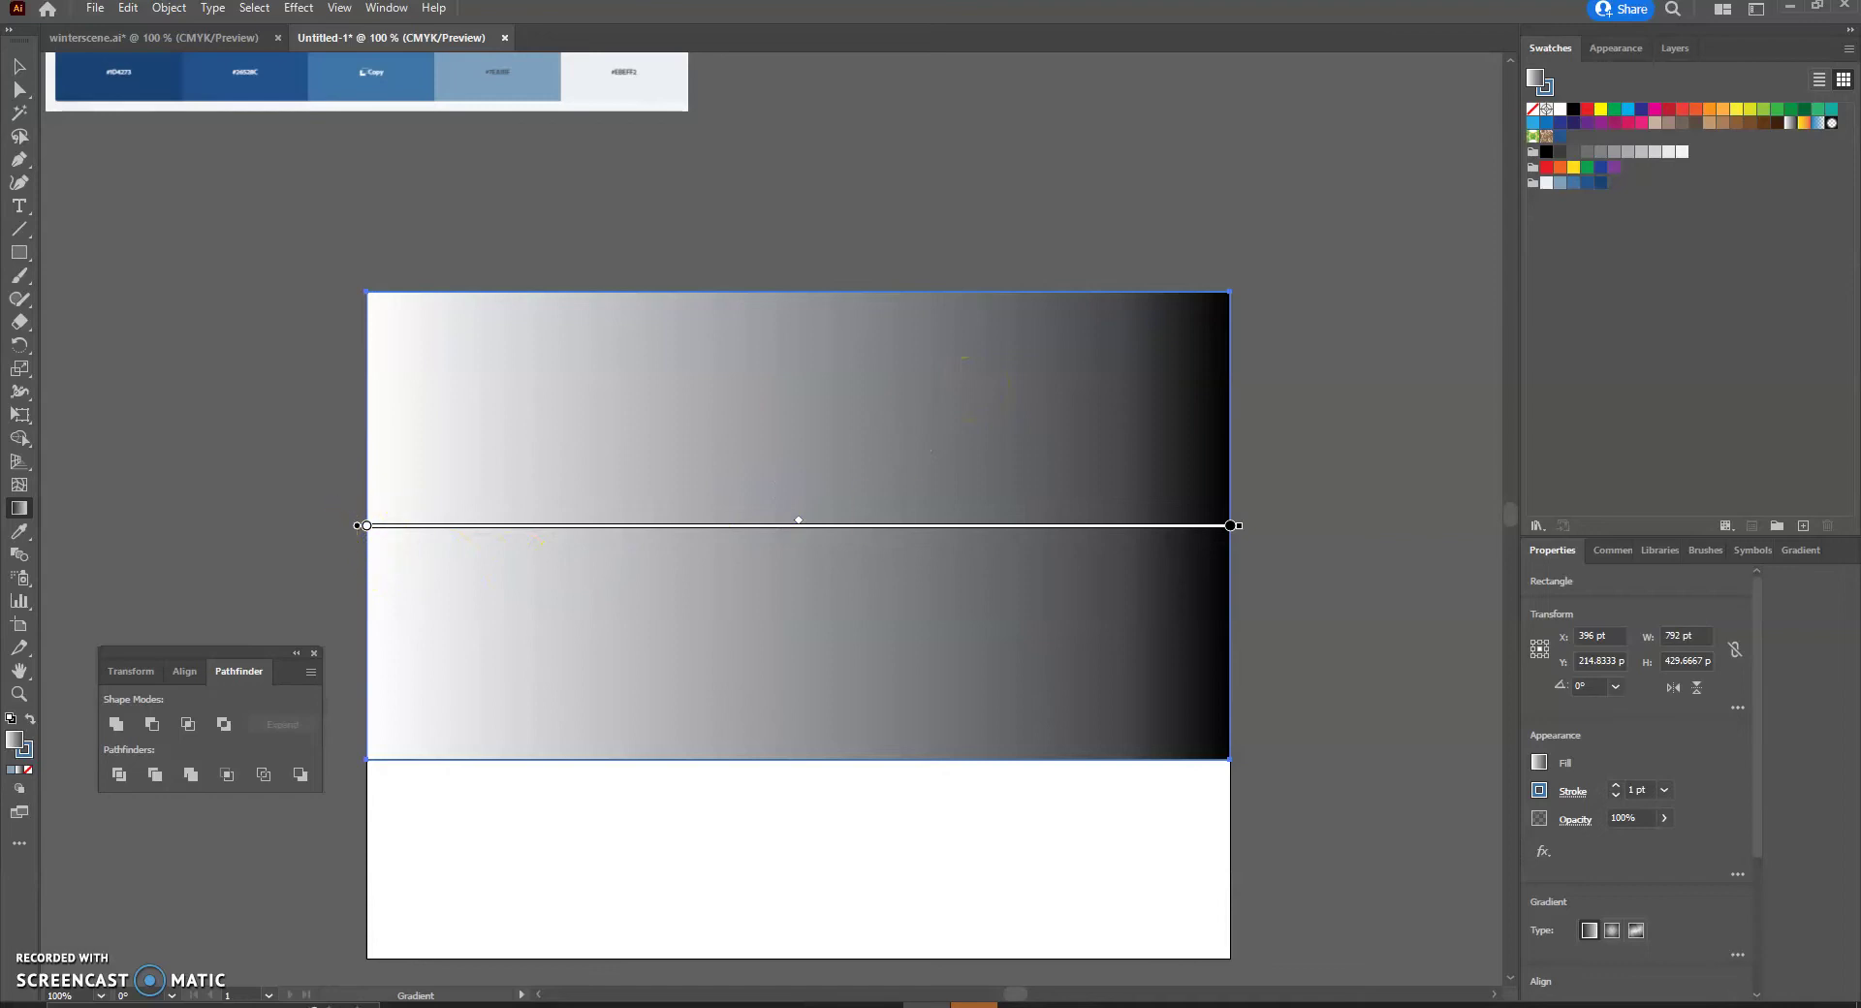
Show the full gradient settings and change the sky rectangle's gradient type to radial.
{"action": "left_click", "coordinate": [1815, 551]}
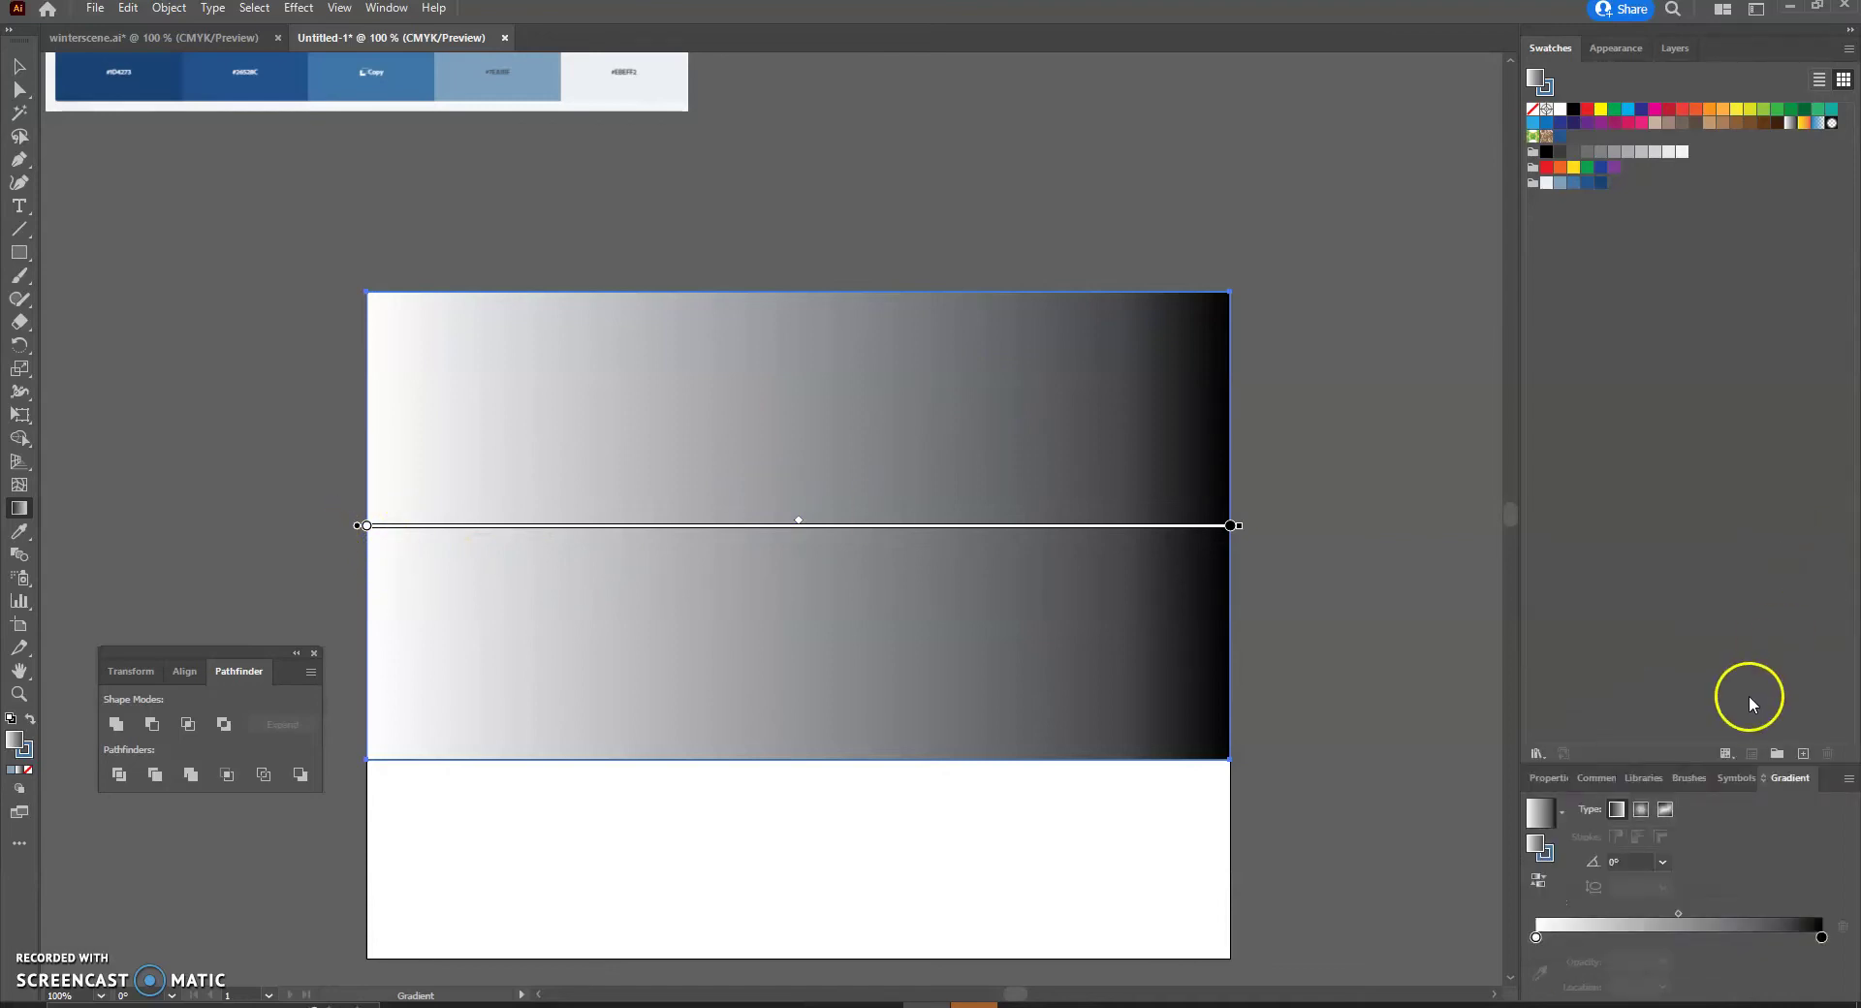
{"action": "left_click_drag", "start_coordinate": [1689, 764], "coordinate": [1679, 554]}
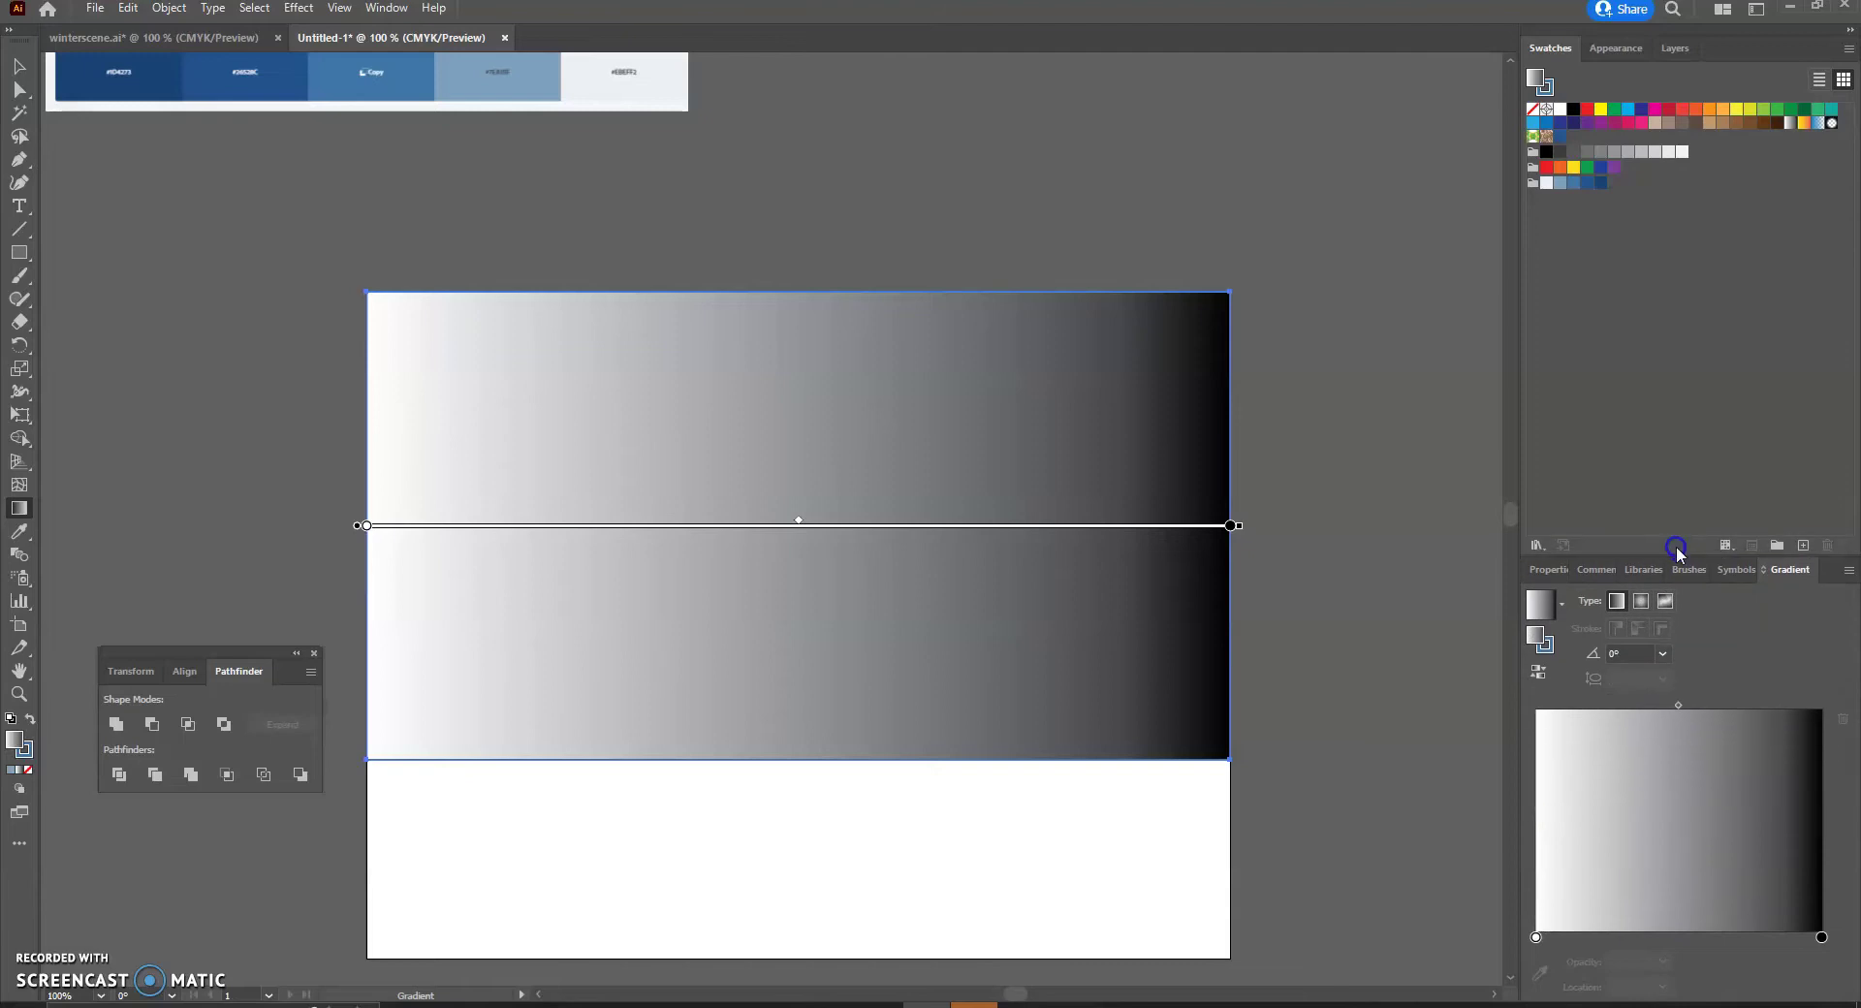
{"action": "left_click", "coordinate": [401, 12]}
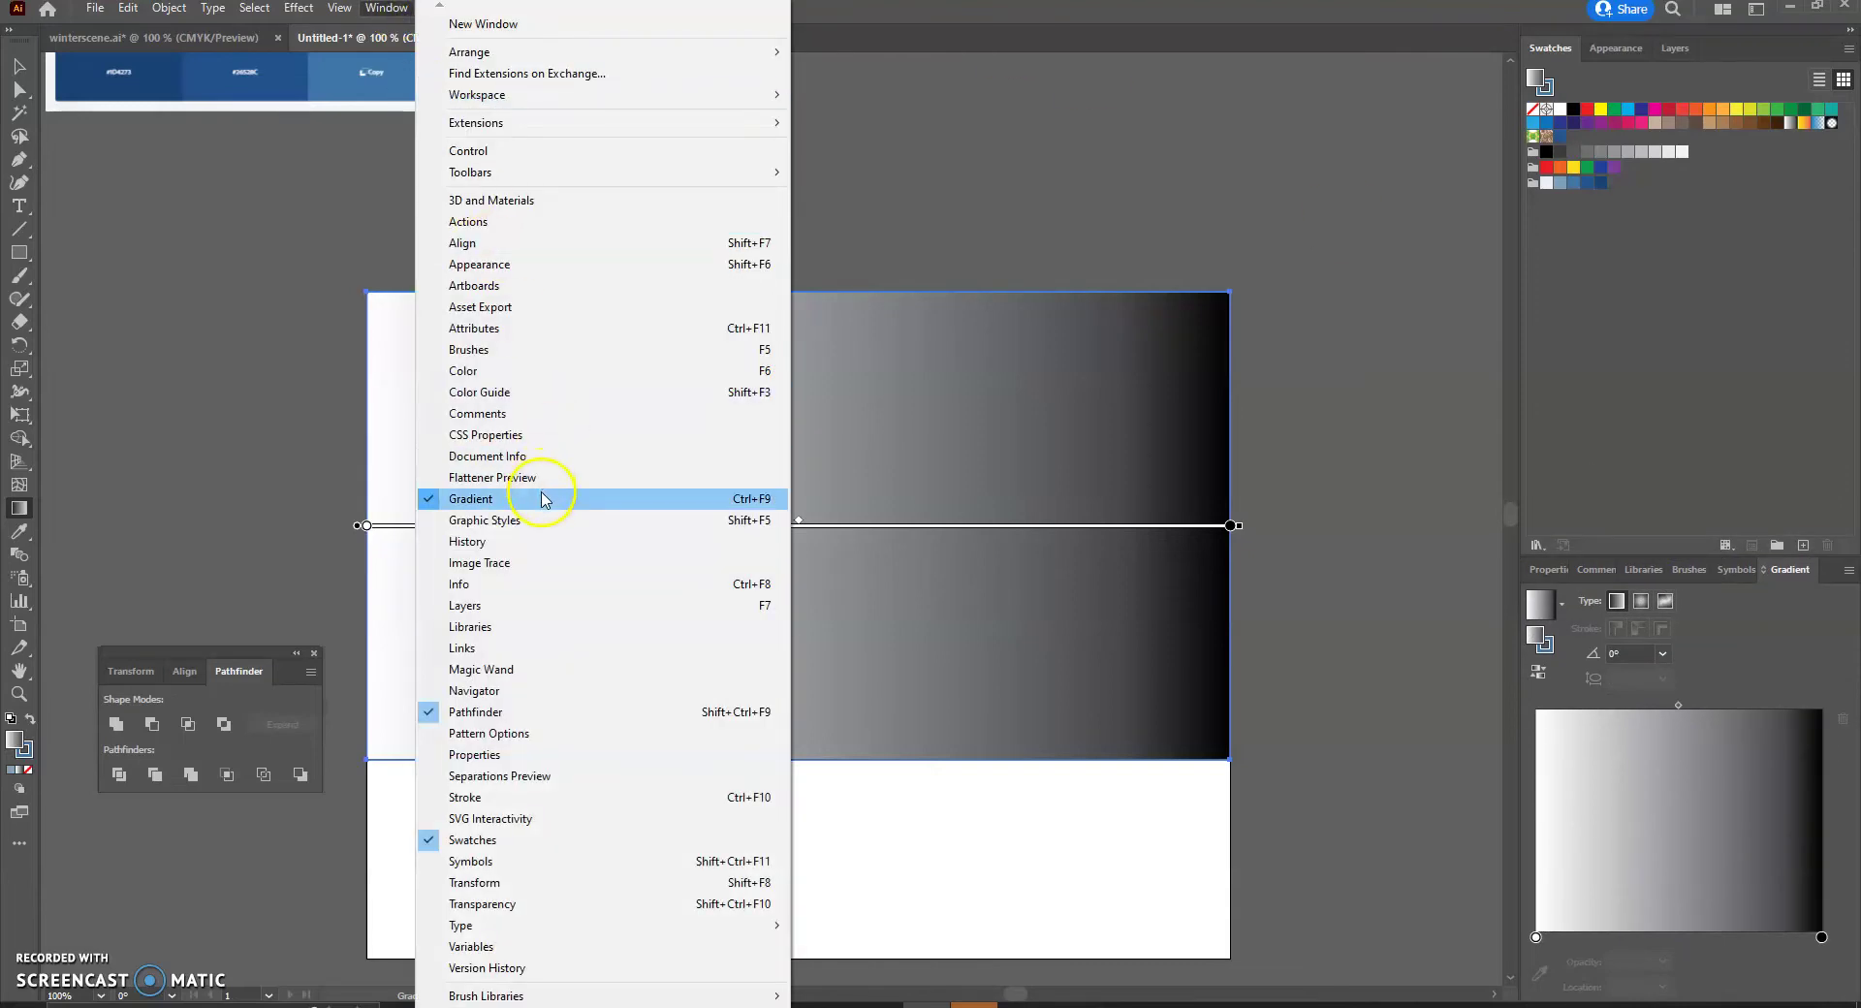
{"action": "left_click", "coordinate": [1736, 634]}
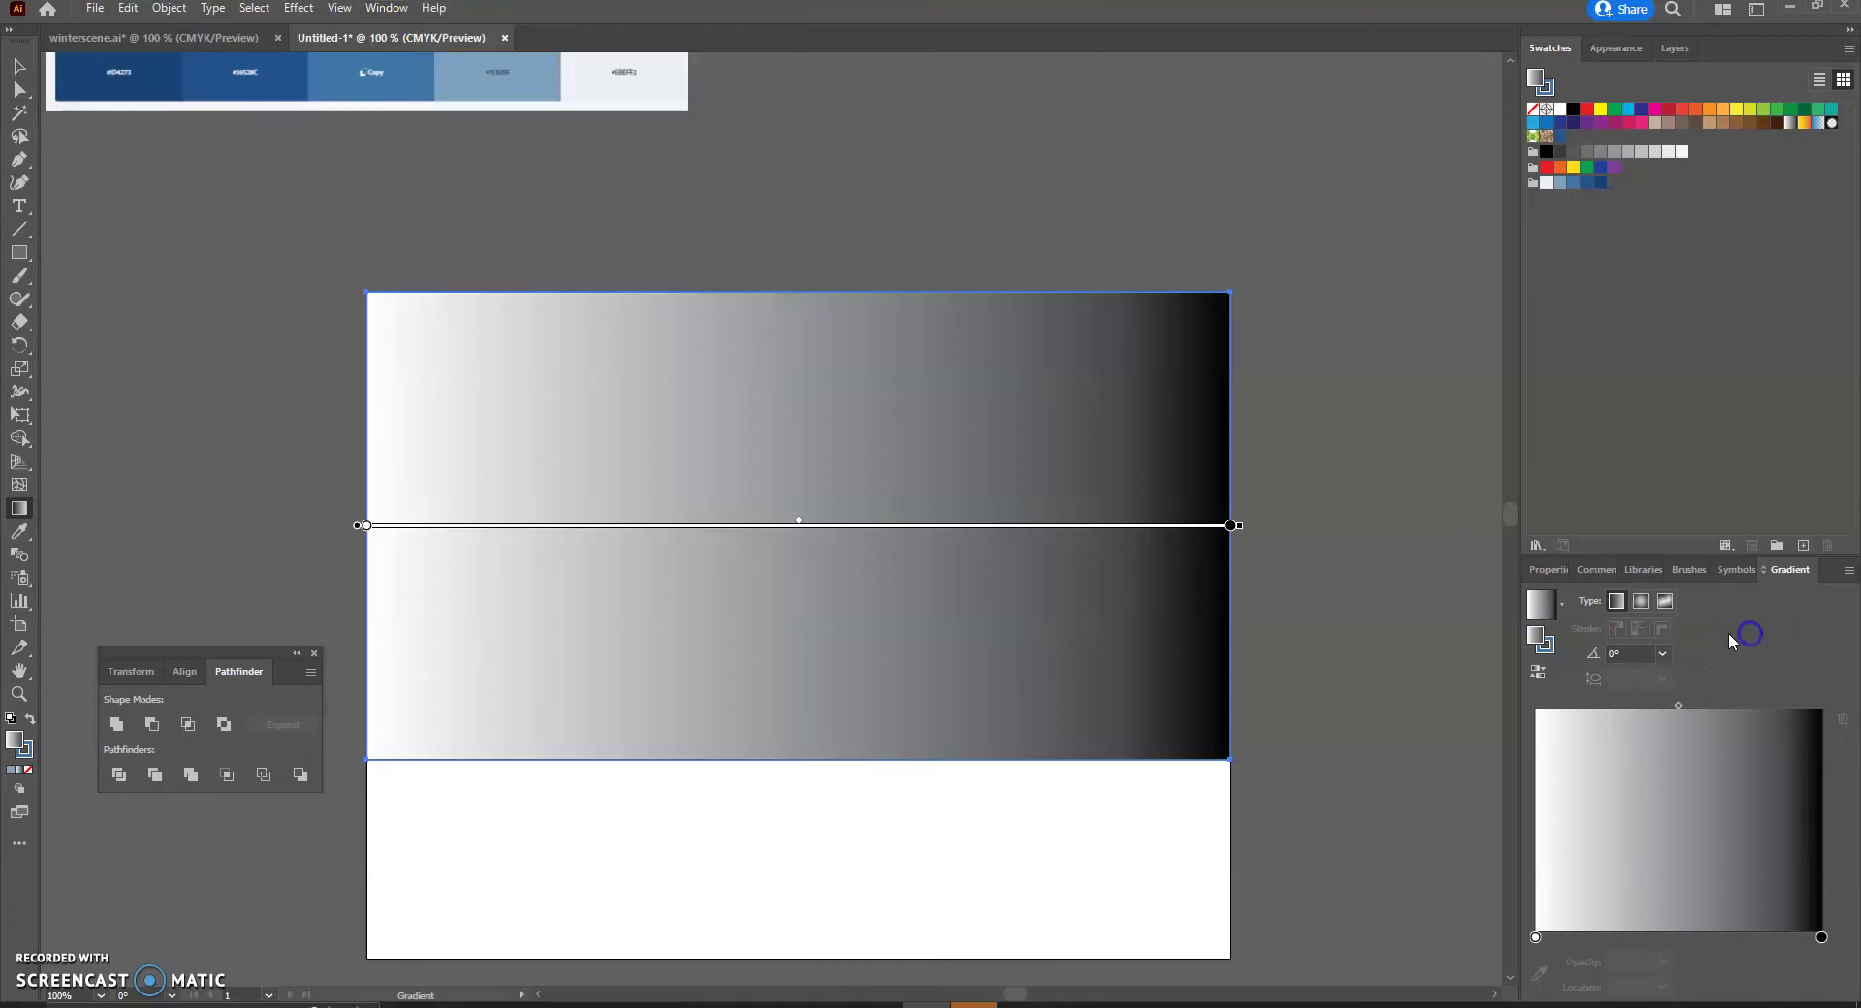
{"action": "left_click", "coordinate": [1643, 602]}
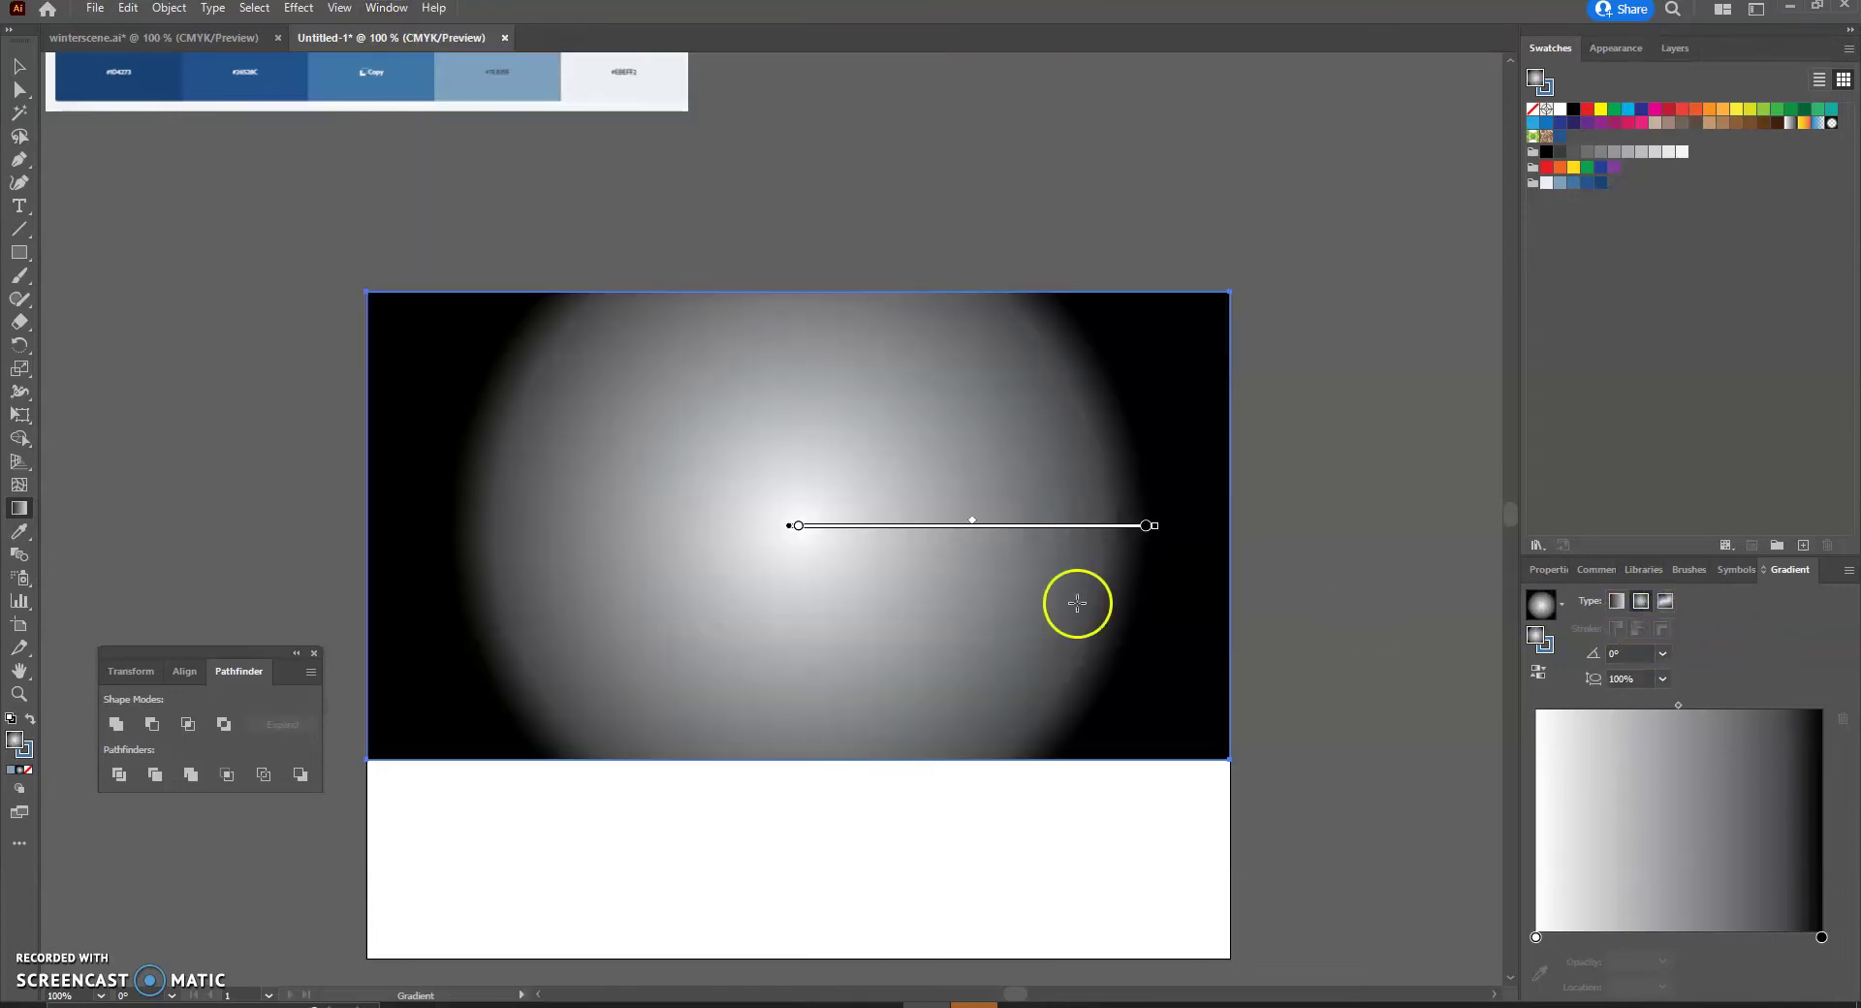
Set the radial gradient's centre stop to the light grey-blue WinterScene swatch, C=53 M=28 Y=14 K=0.
{"action": "left_click", "coordinate": [799, 527]}
{"action": "double_click", "coordinate": [800, 528]}
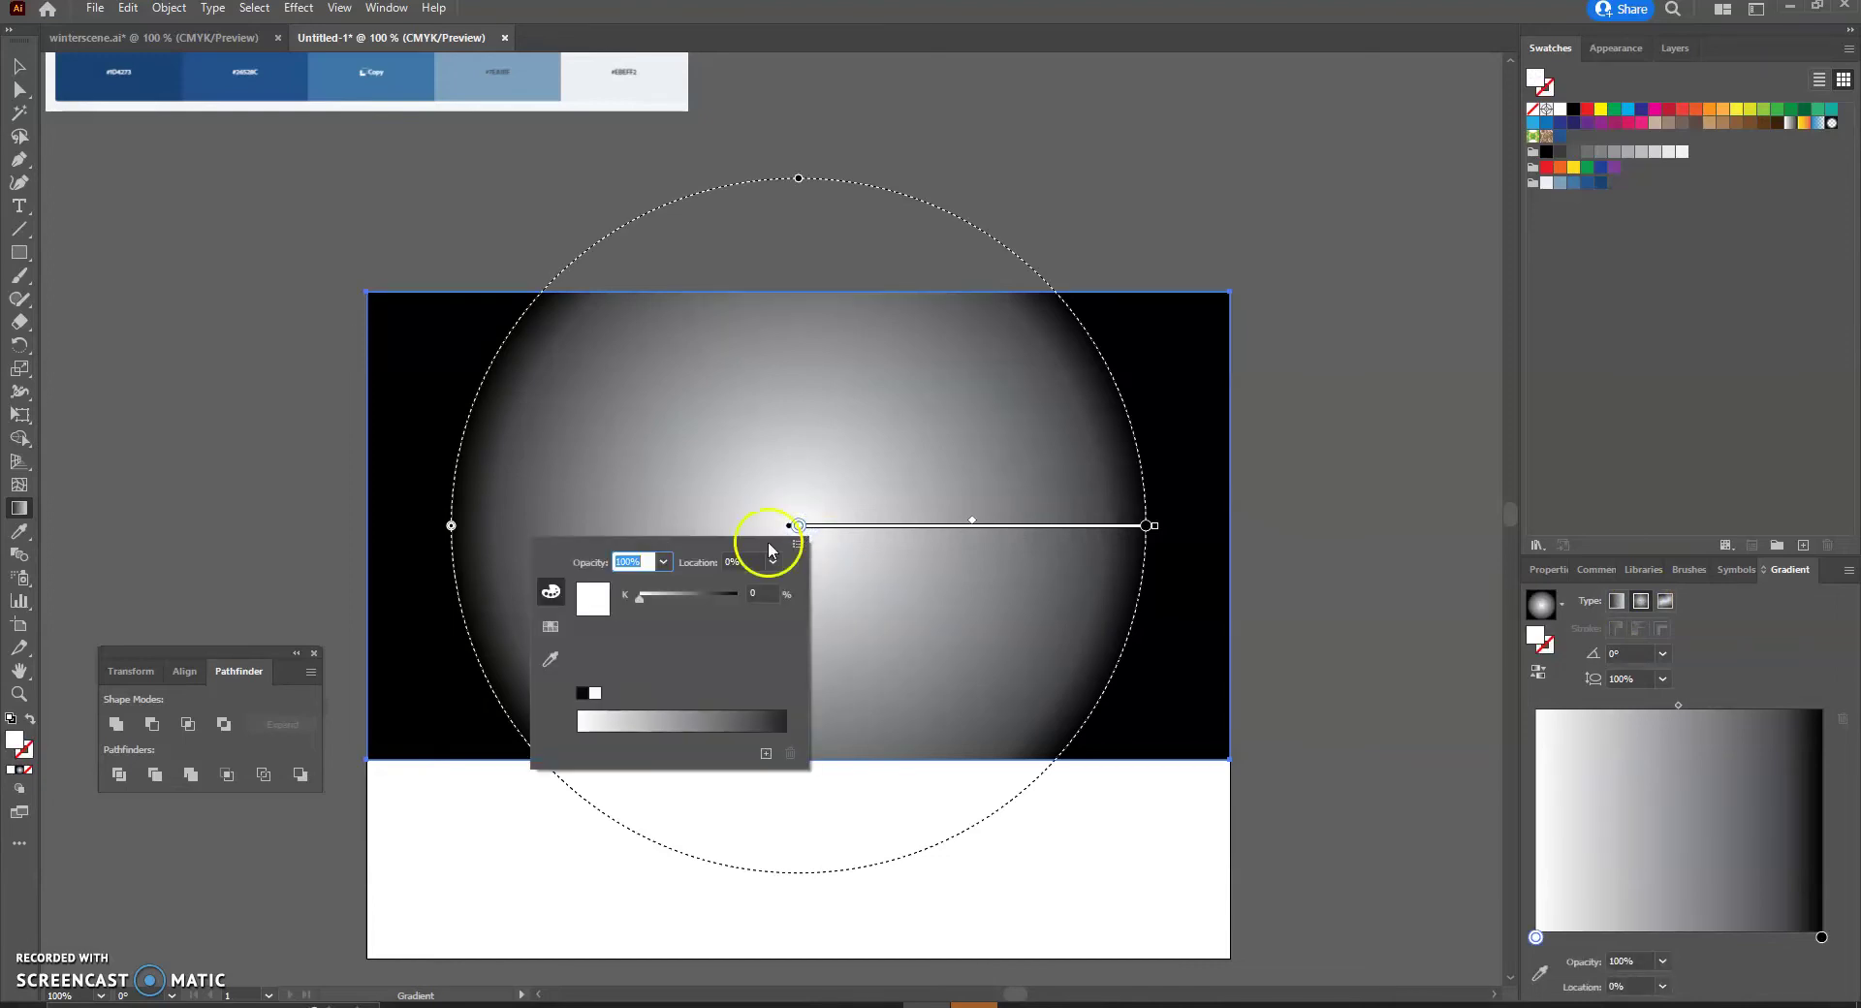
{"action": "left_click", "coordinate": [550, 627]}
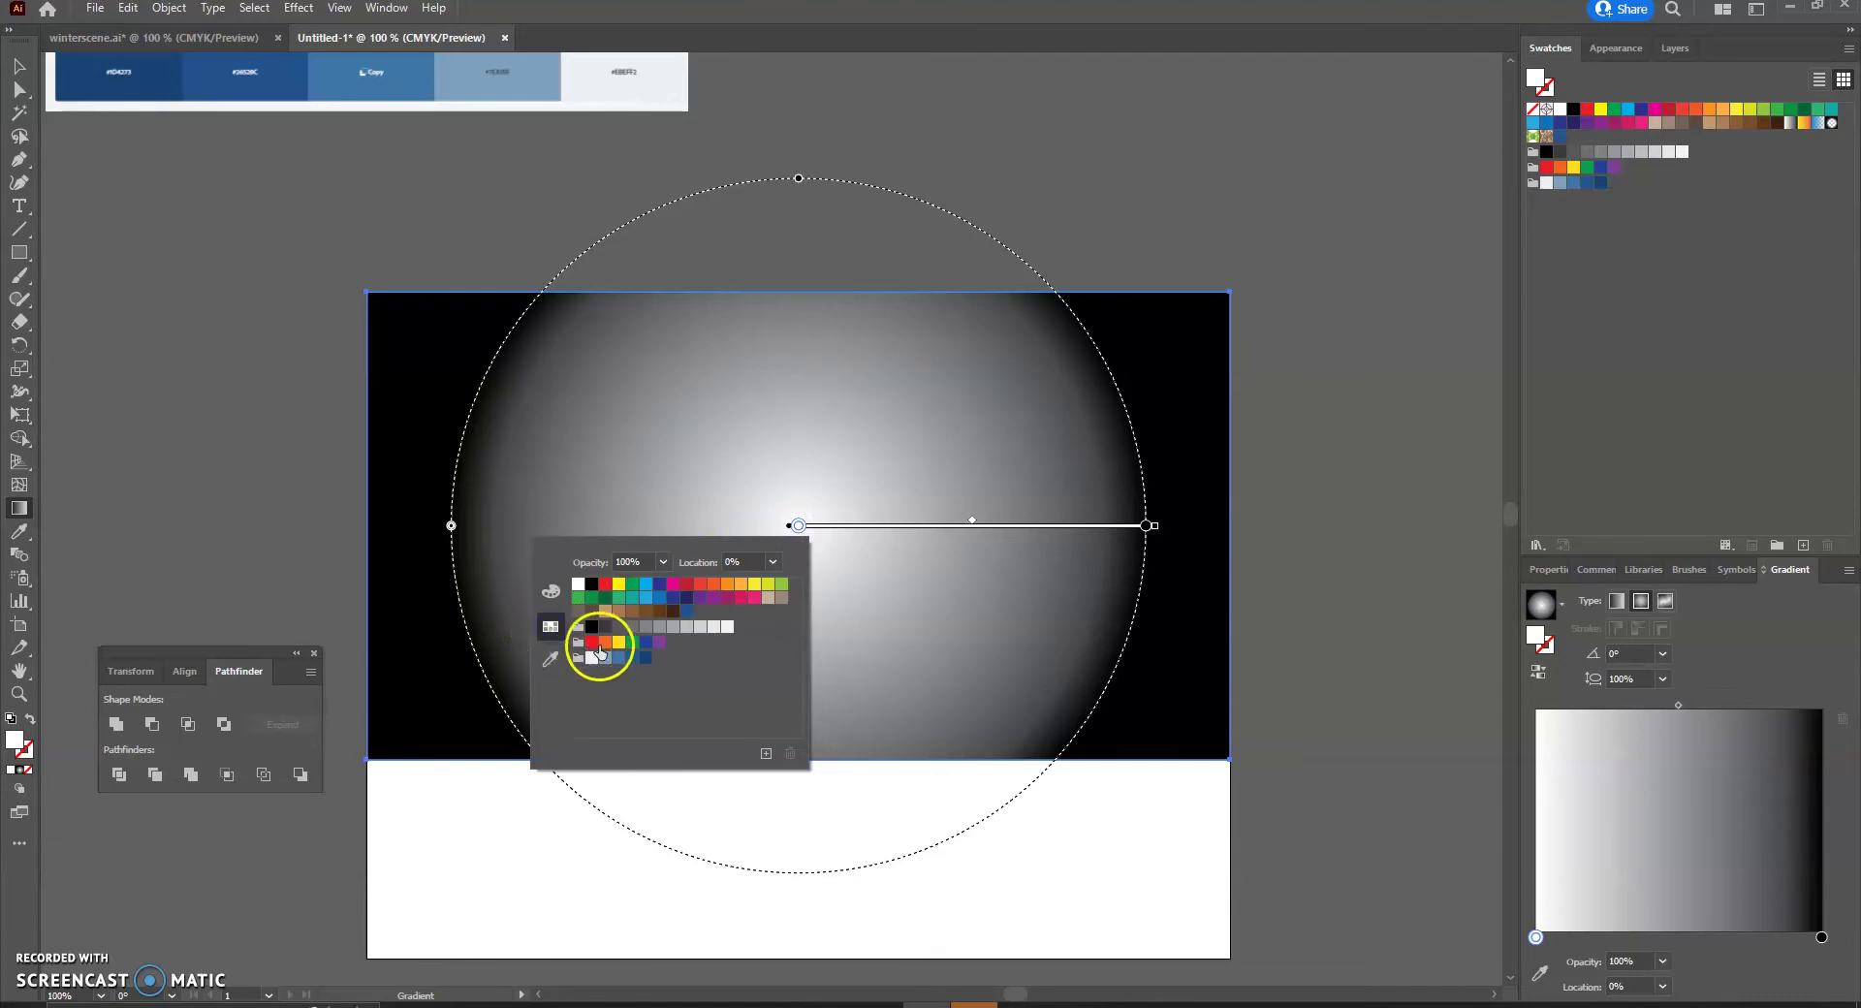
{"action": "left_click", "coordinate": [605, 659]}
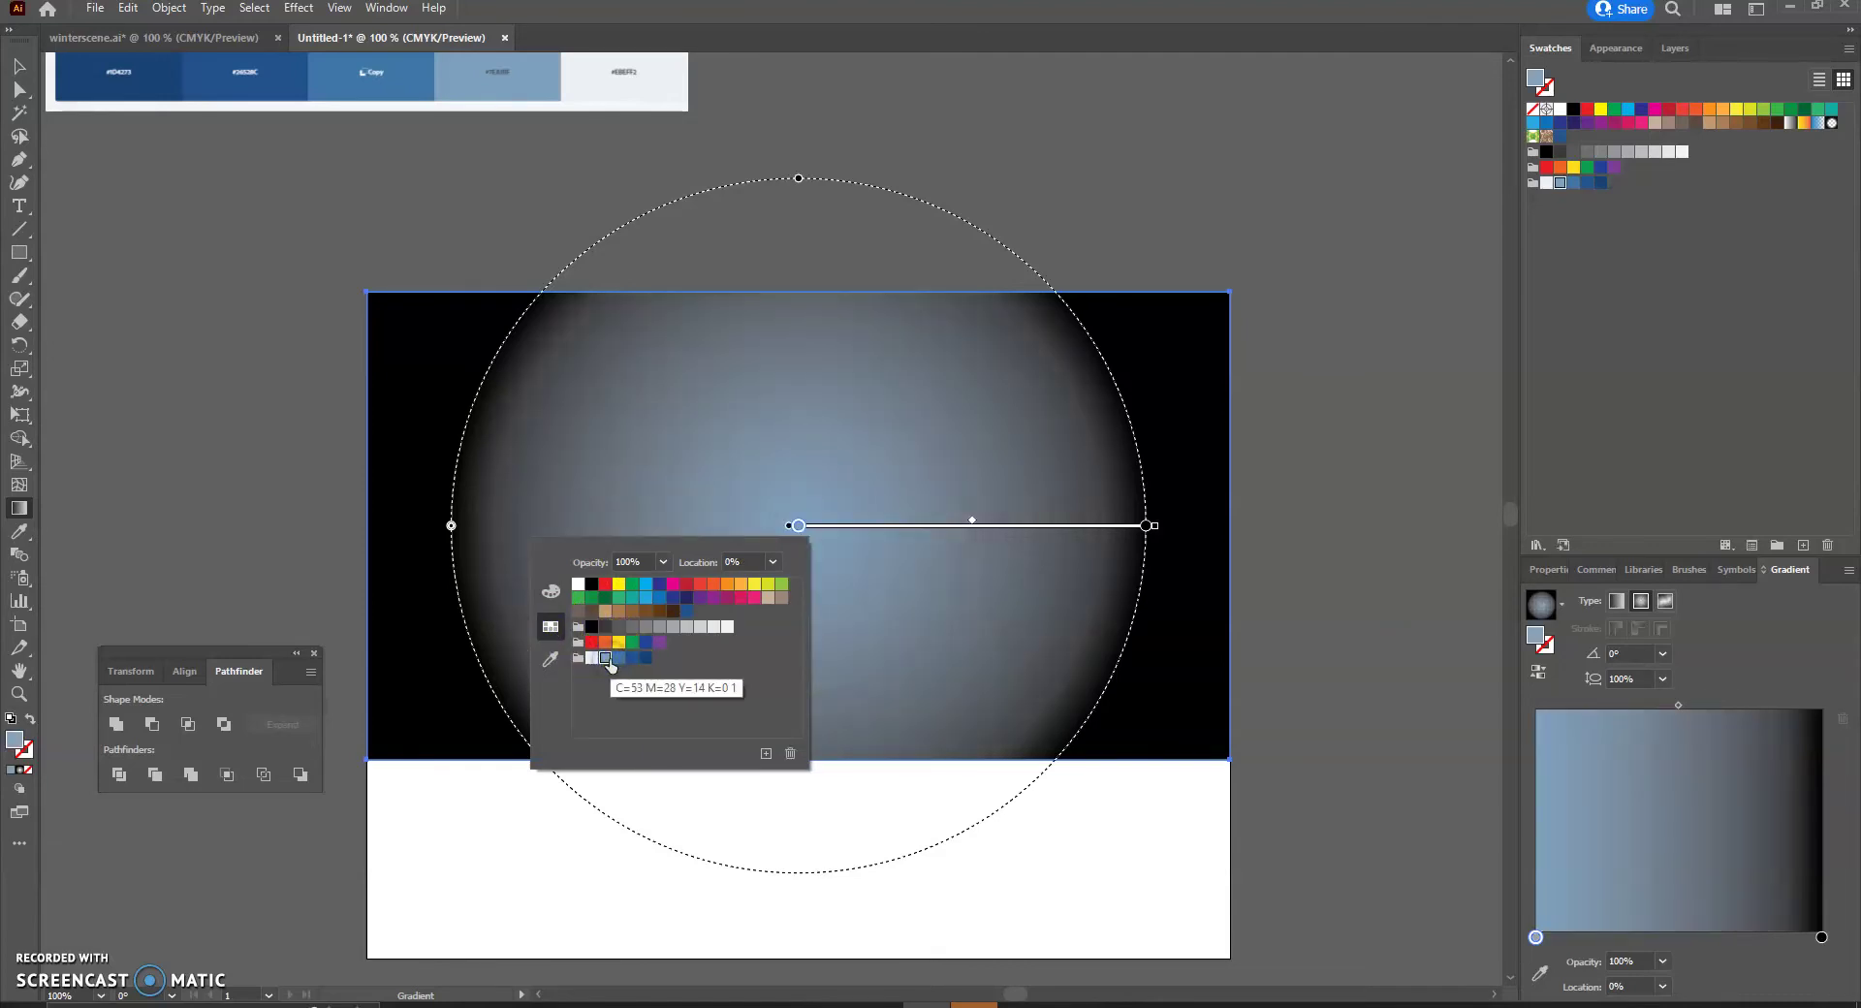
Set the radial gradient's outer stop to the medium blue WinterScene swatch, C=78 M=49 Y=16 K=1.
{"action": "left_click", "coordinate": [1150, 528]}
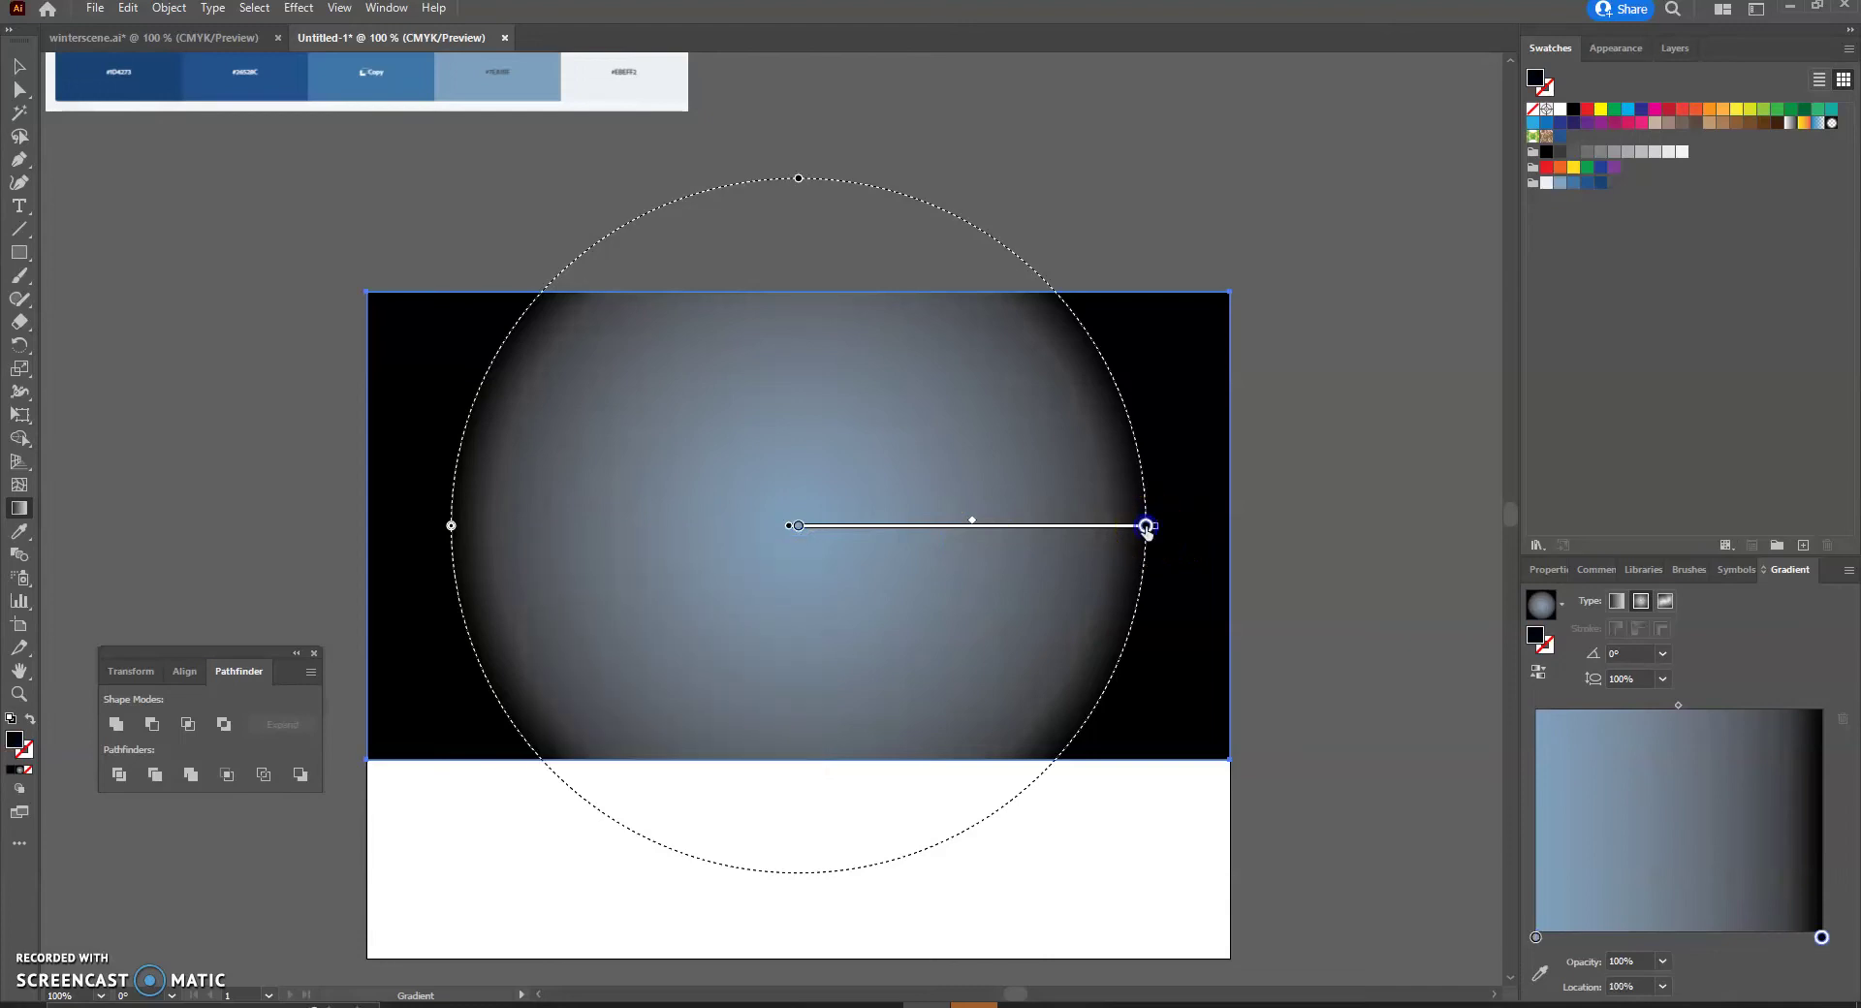
{"action": "double_click", "coordinate": [1146, 526]}
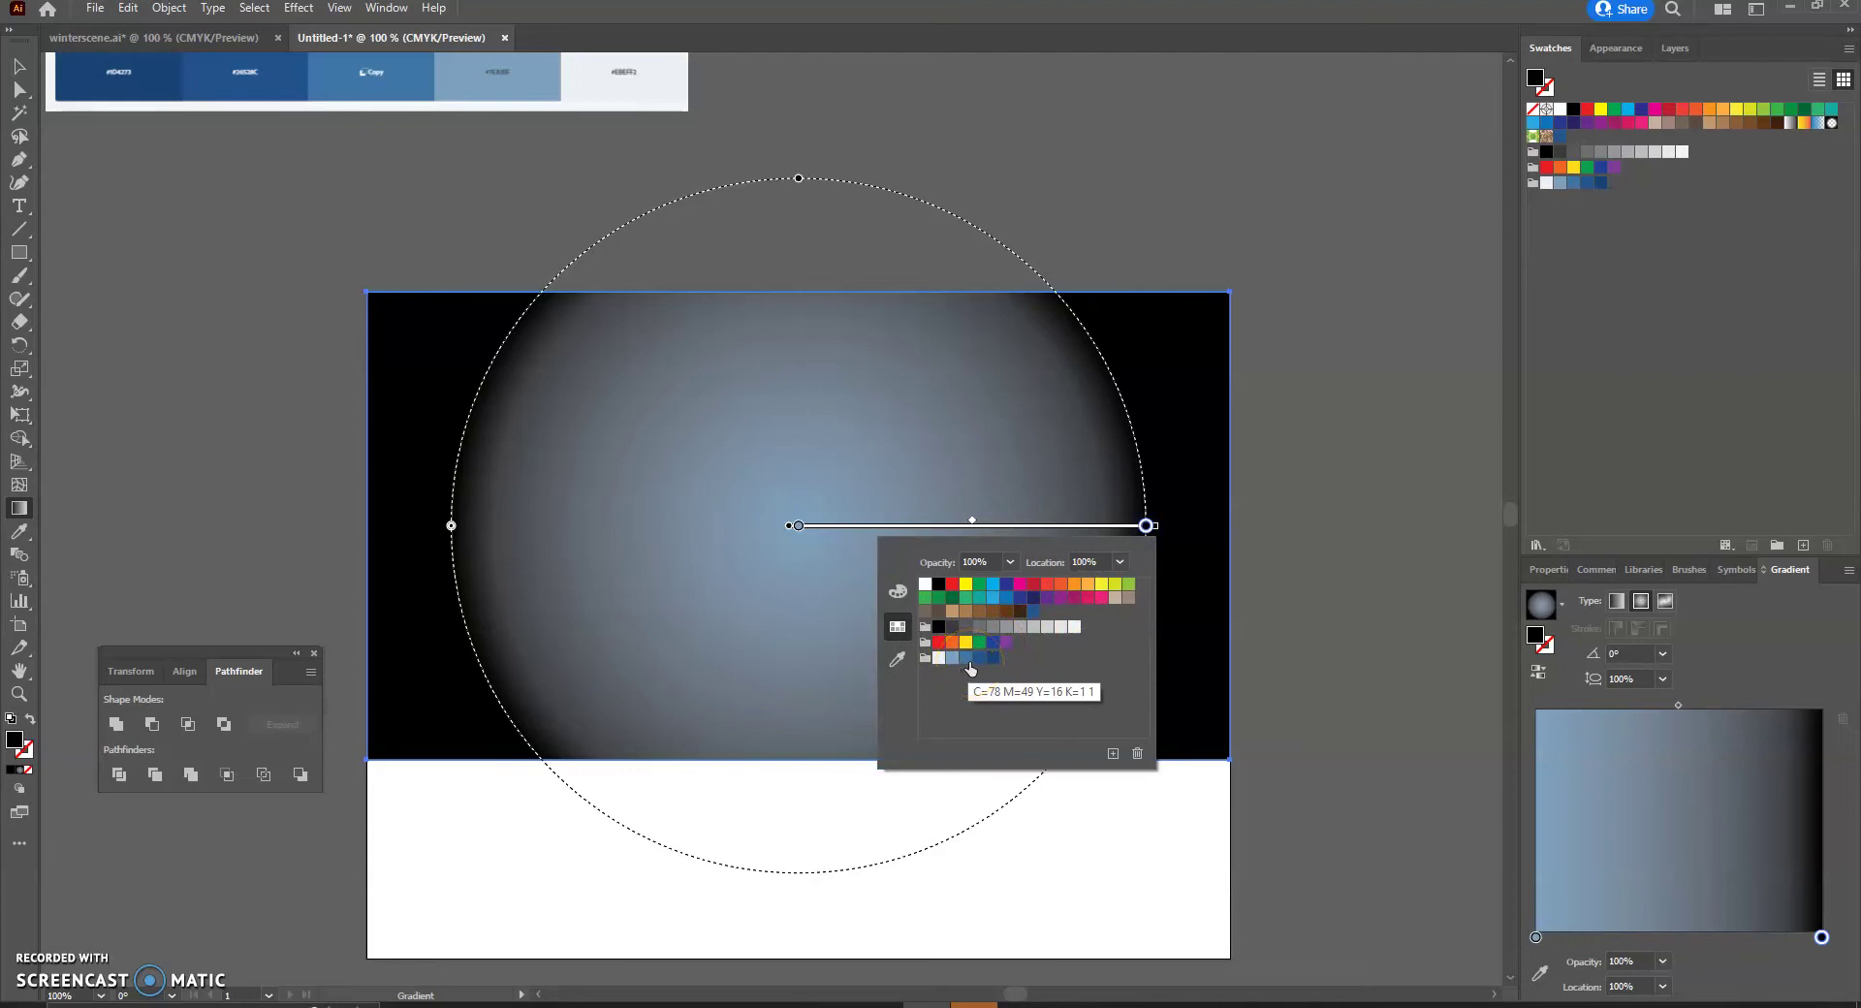
{"action": "left_click", "coordinate": [967, 660]}
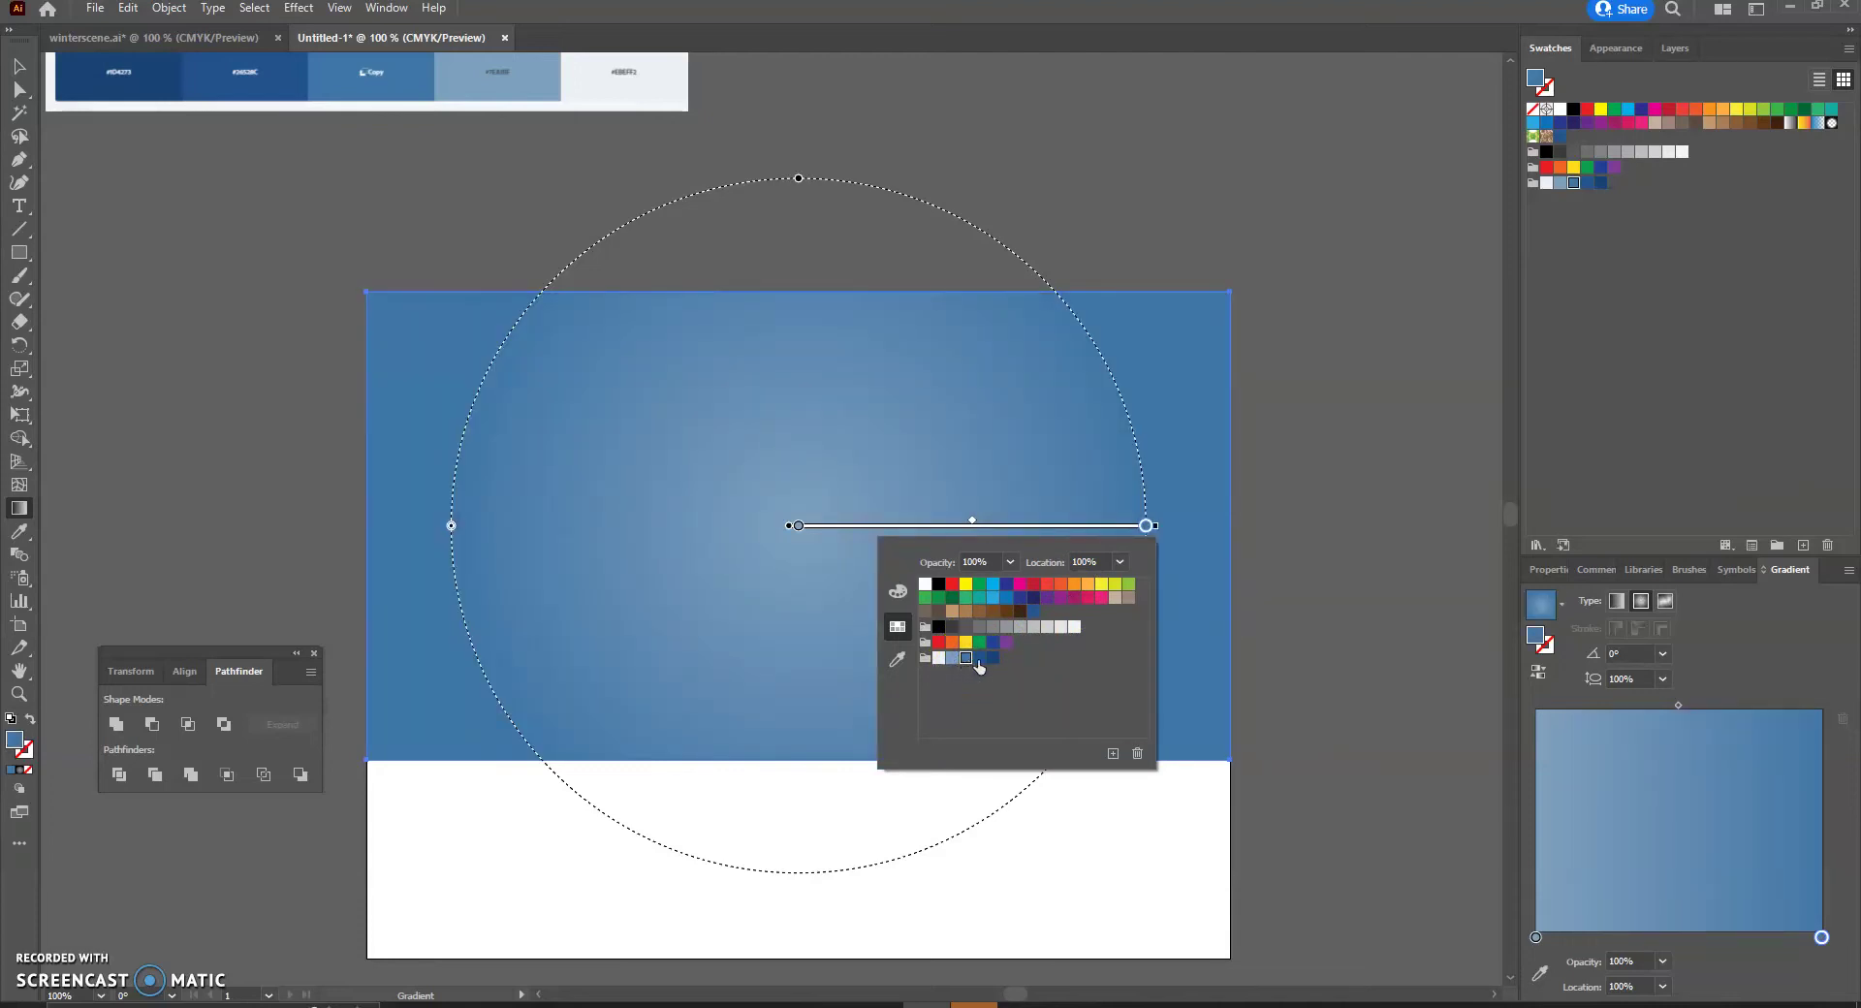
Try a darker blue and the light grey-blue on the outer gradient stop, and return it to medium blue.
{"action": "left_click", "coordinate": [979, 661]}
{"action": "left_click", "coordinate": [969, 661]}
{"action": "left_click", "coordinate": [952, 660]}
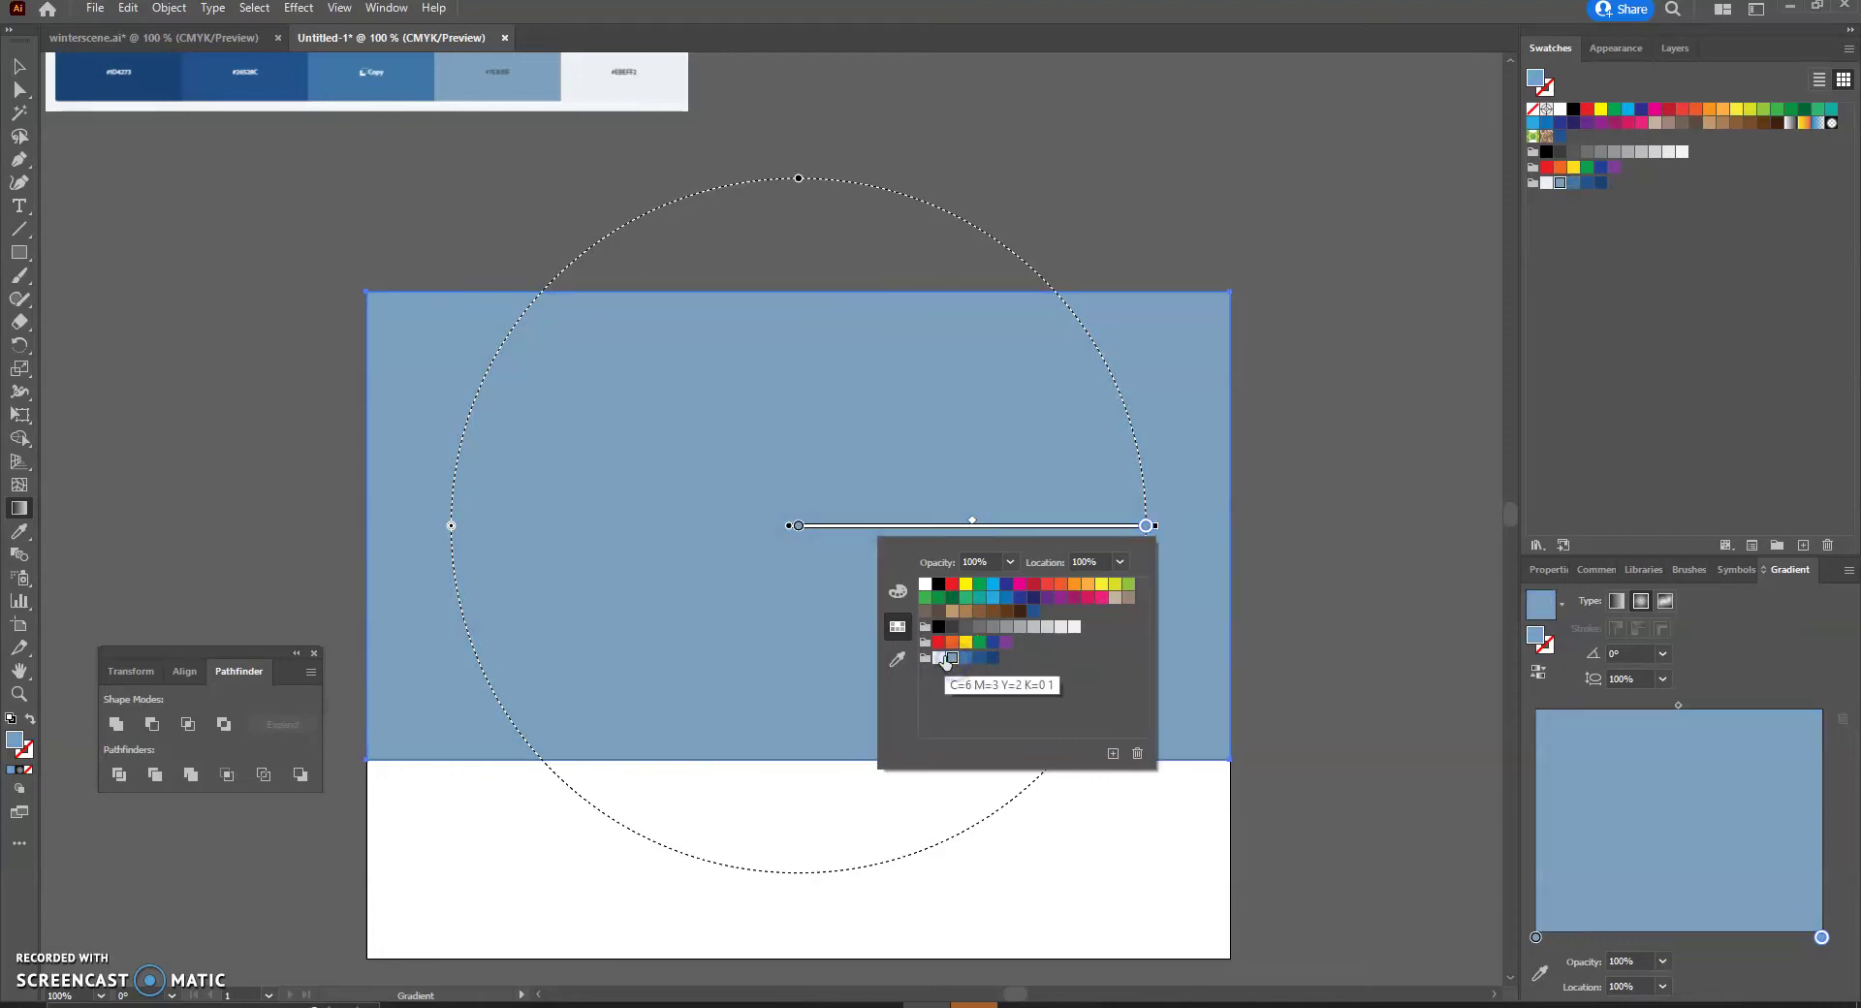
{"action": "double_click", "coordinate": [798, 526]}
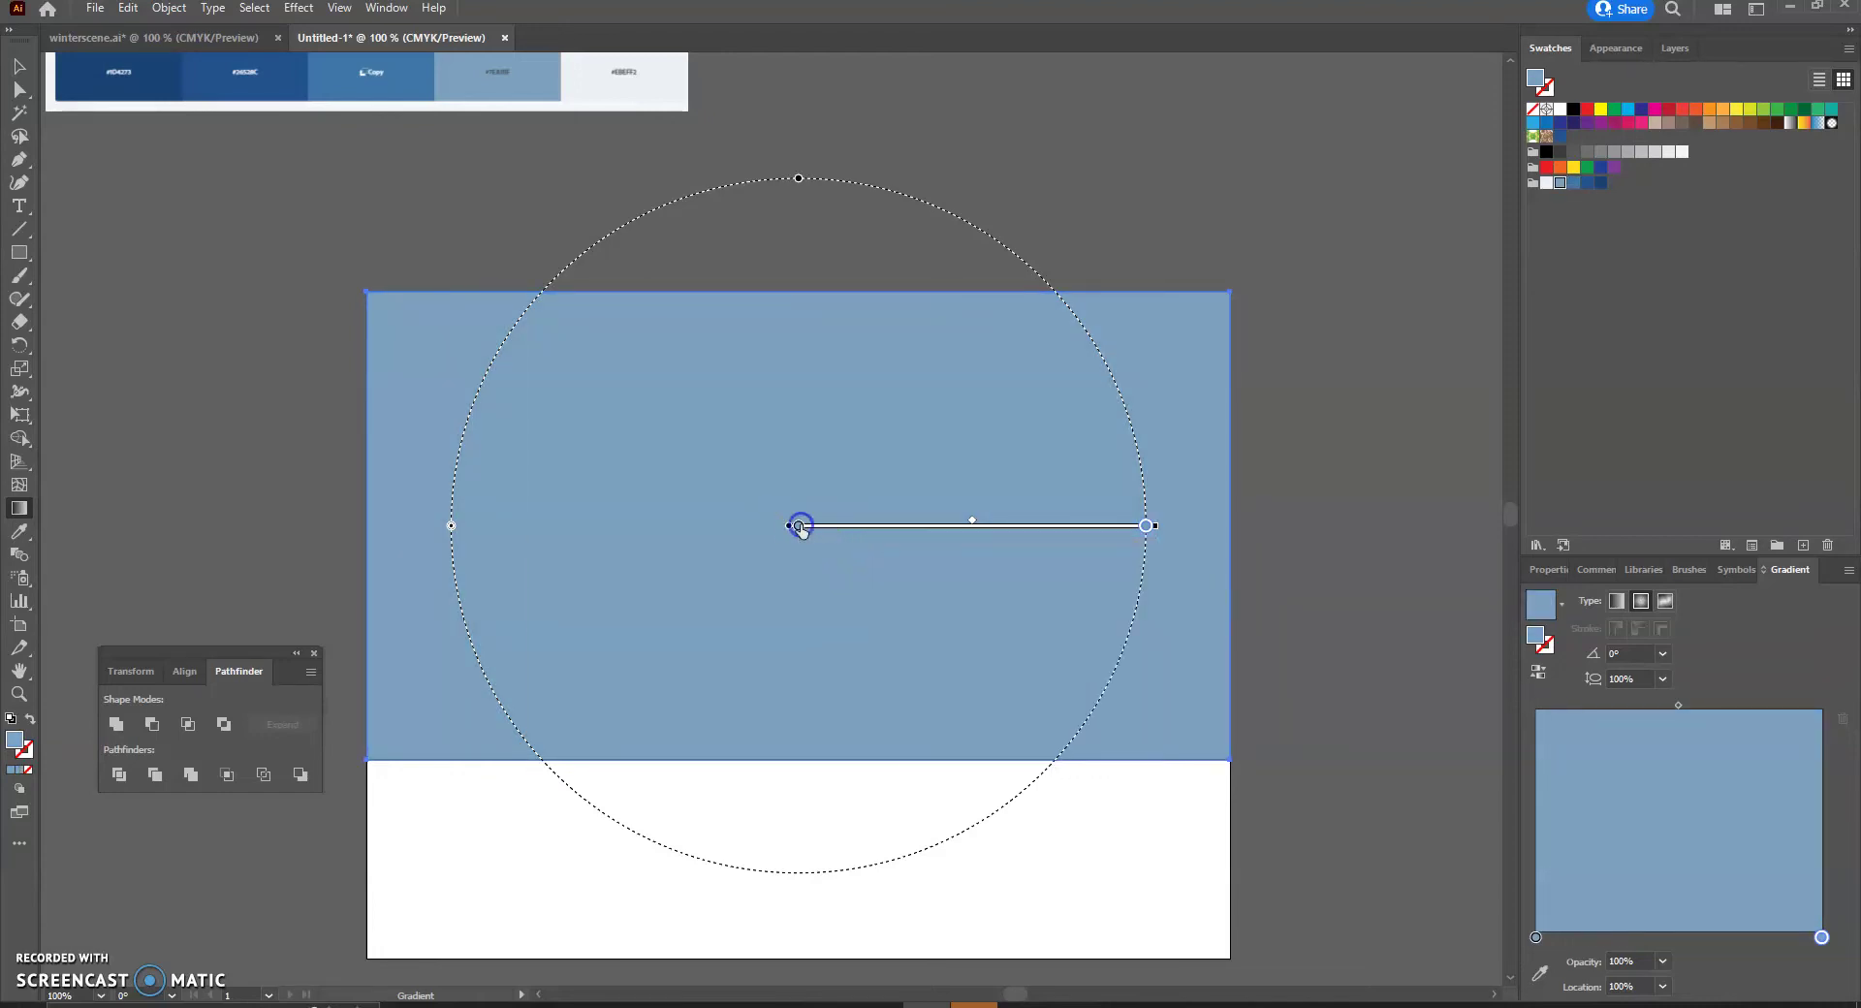
{"action": "left_click", "coordinate": [607, 659]}
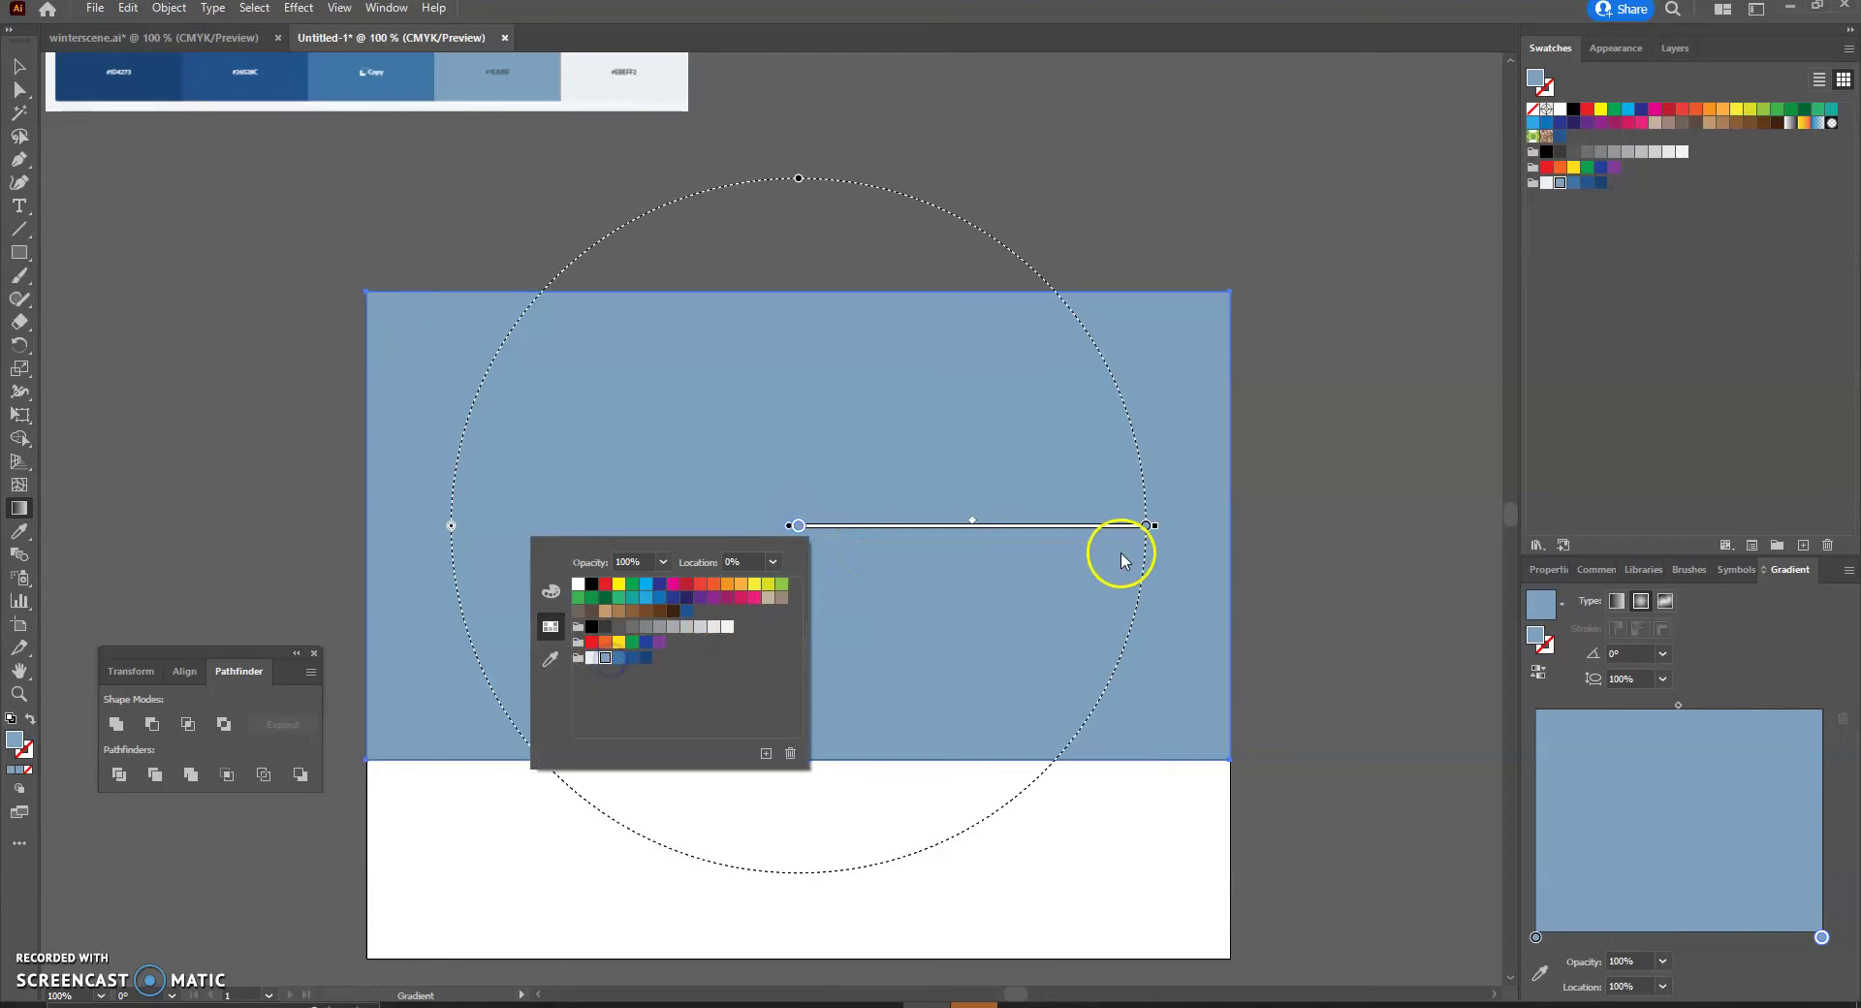
{"action": "double_click", "coordinate": [1147, 525]}
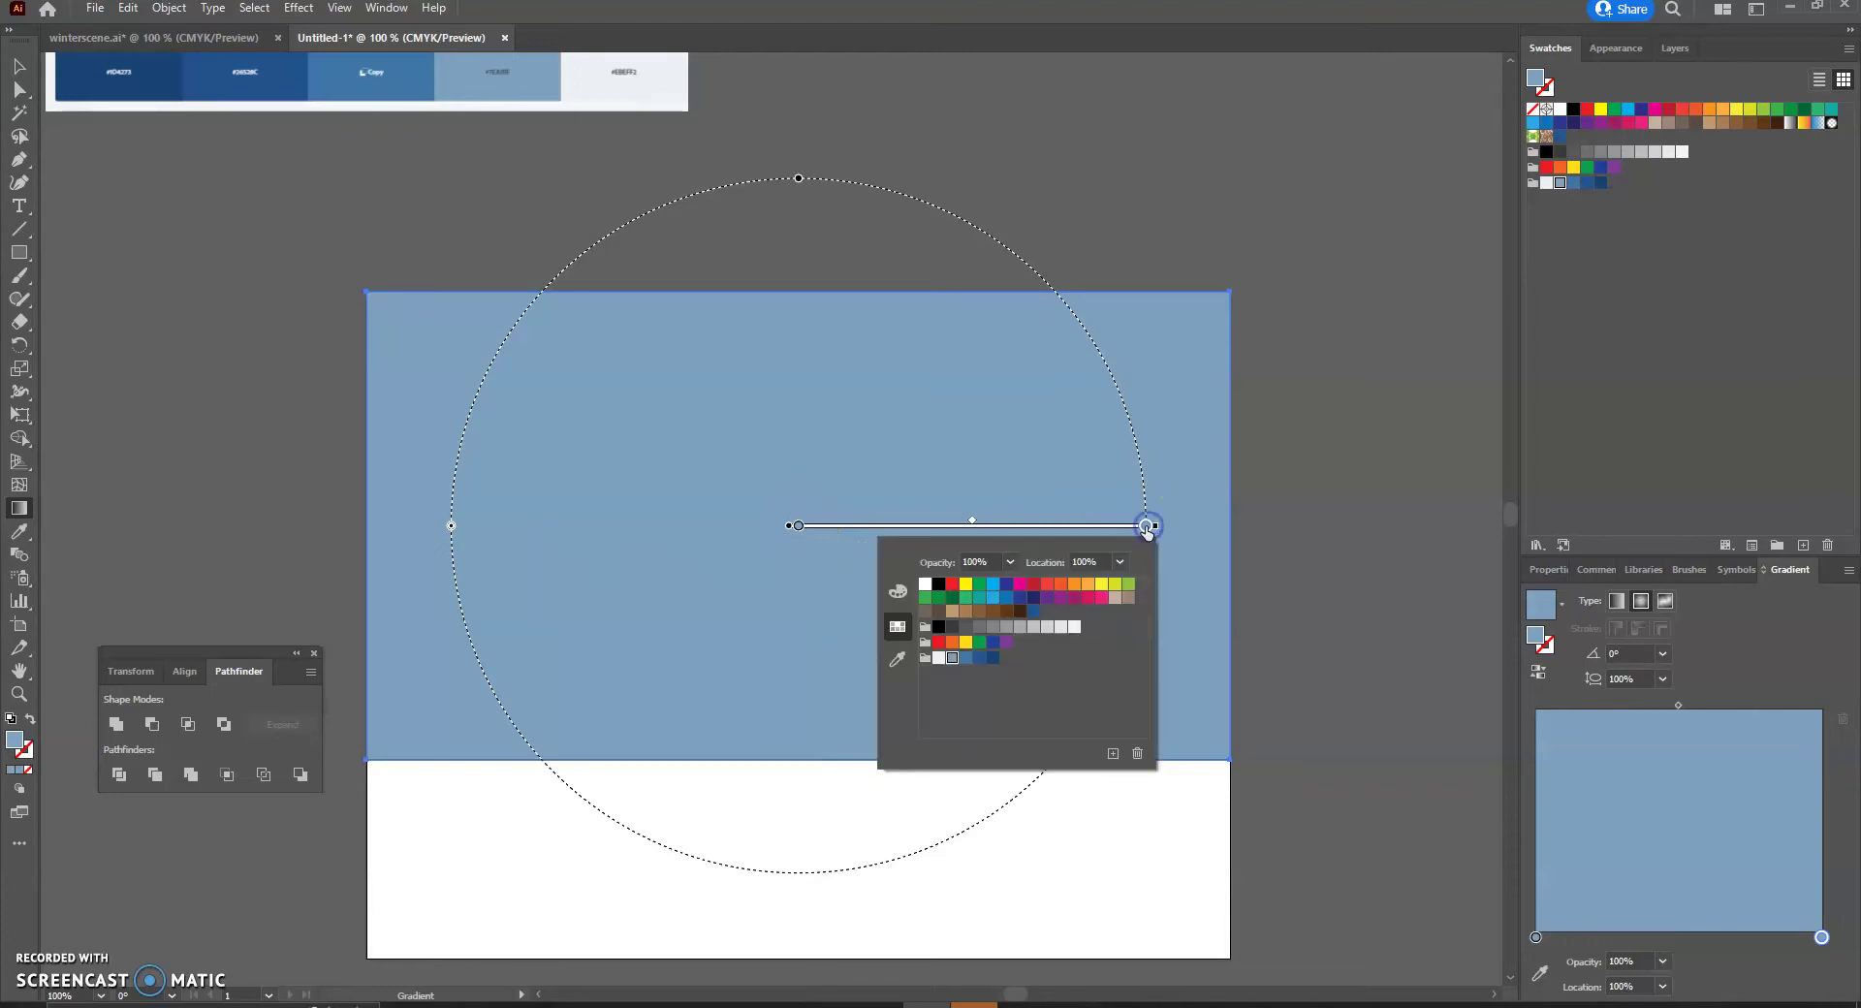
{"action": "left_click", "coordinate": [965, 658]}
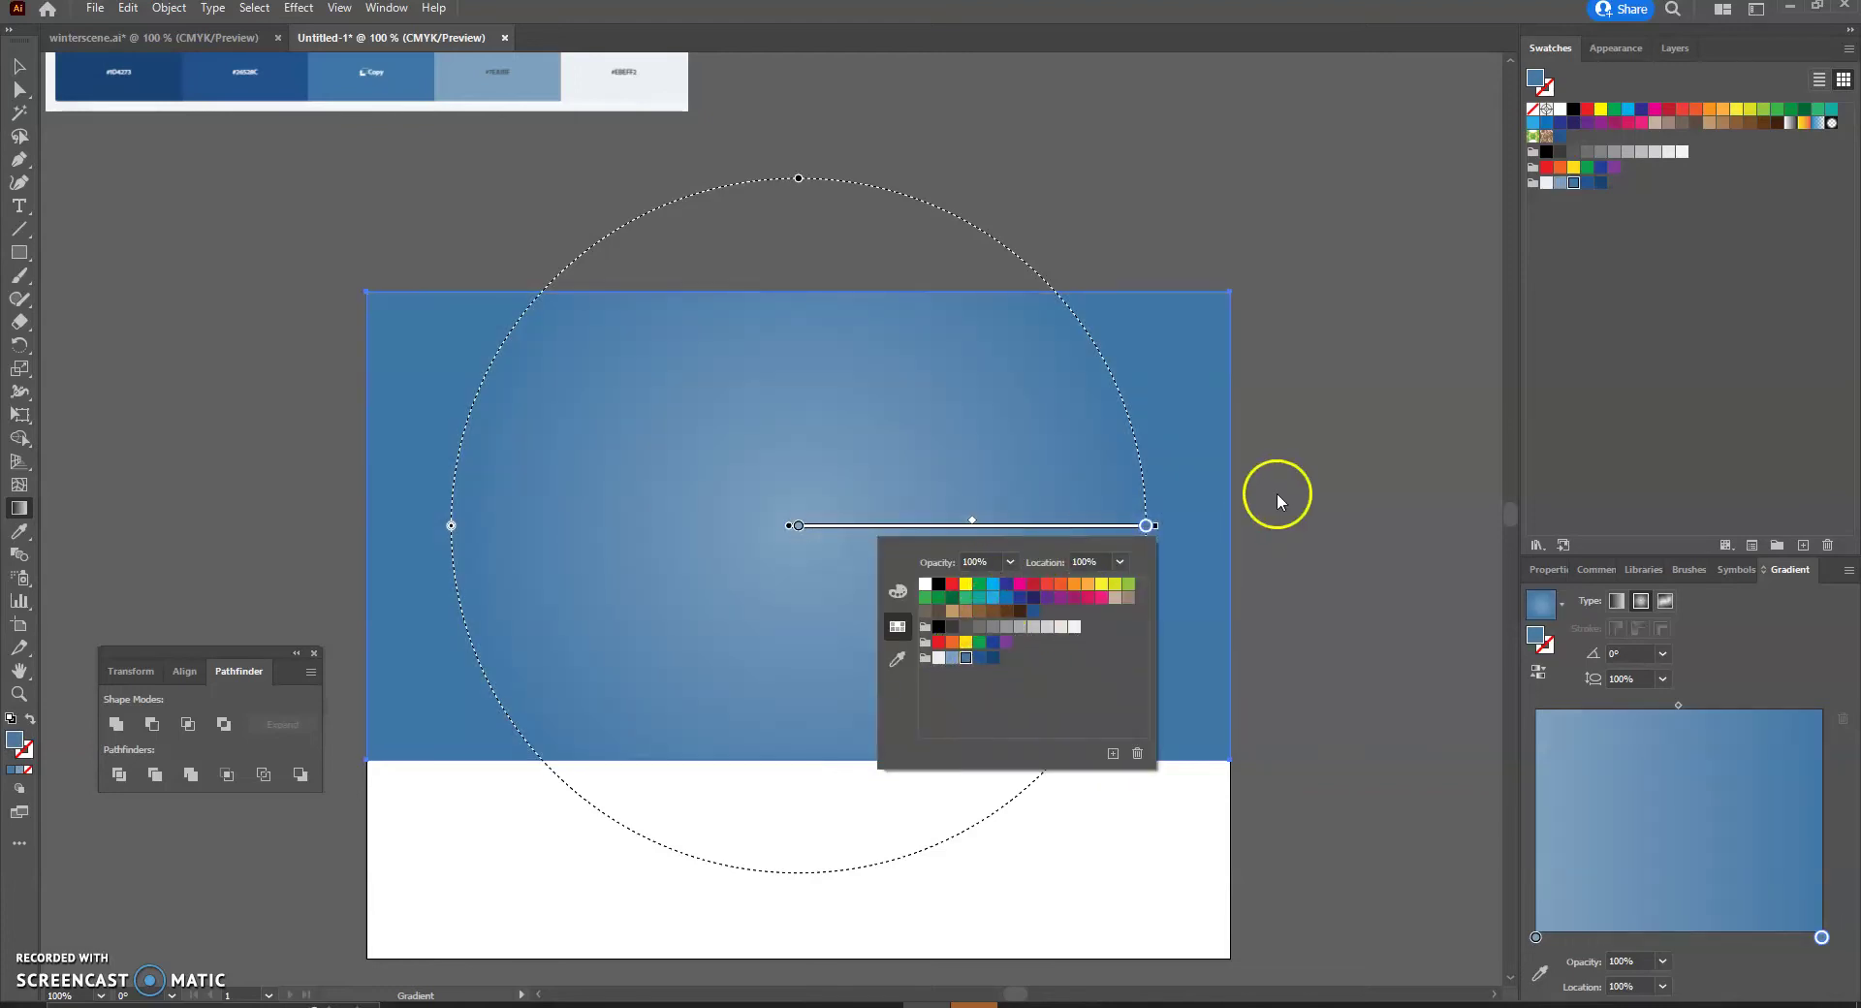
{"action": "left_click", "coordinate": [1284, 432]}
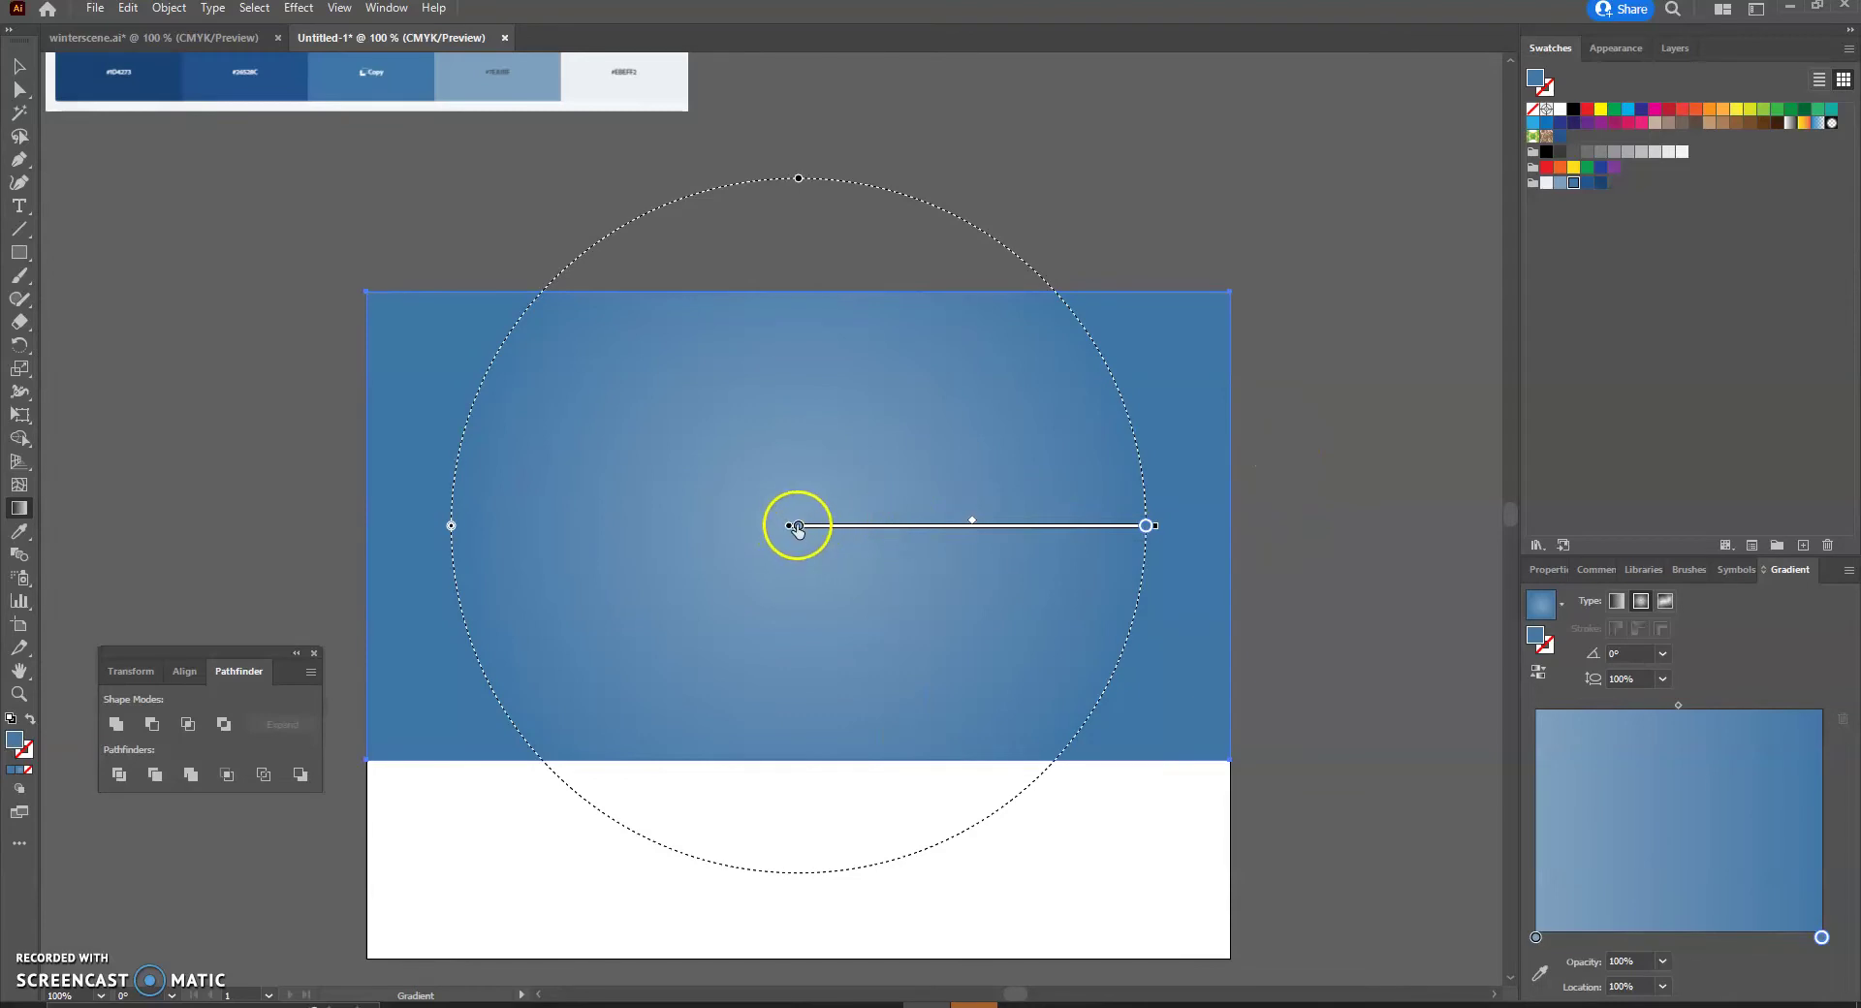
Try rotating the radial gradient and shifting its light centre toward the right side of the rectangle.
{"action": "left_click_drag", "start_coordinate": [792, 530], "coordinate": [818, 531]}
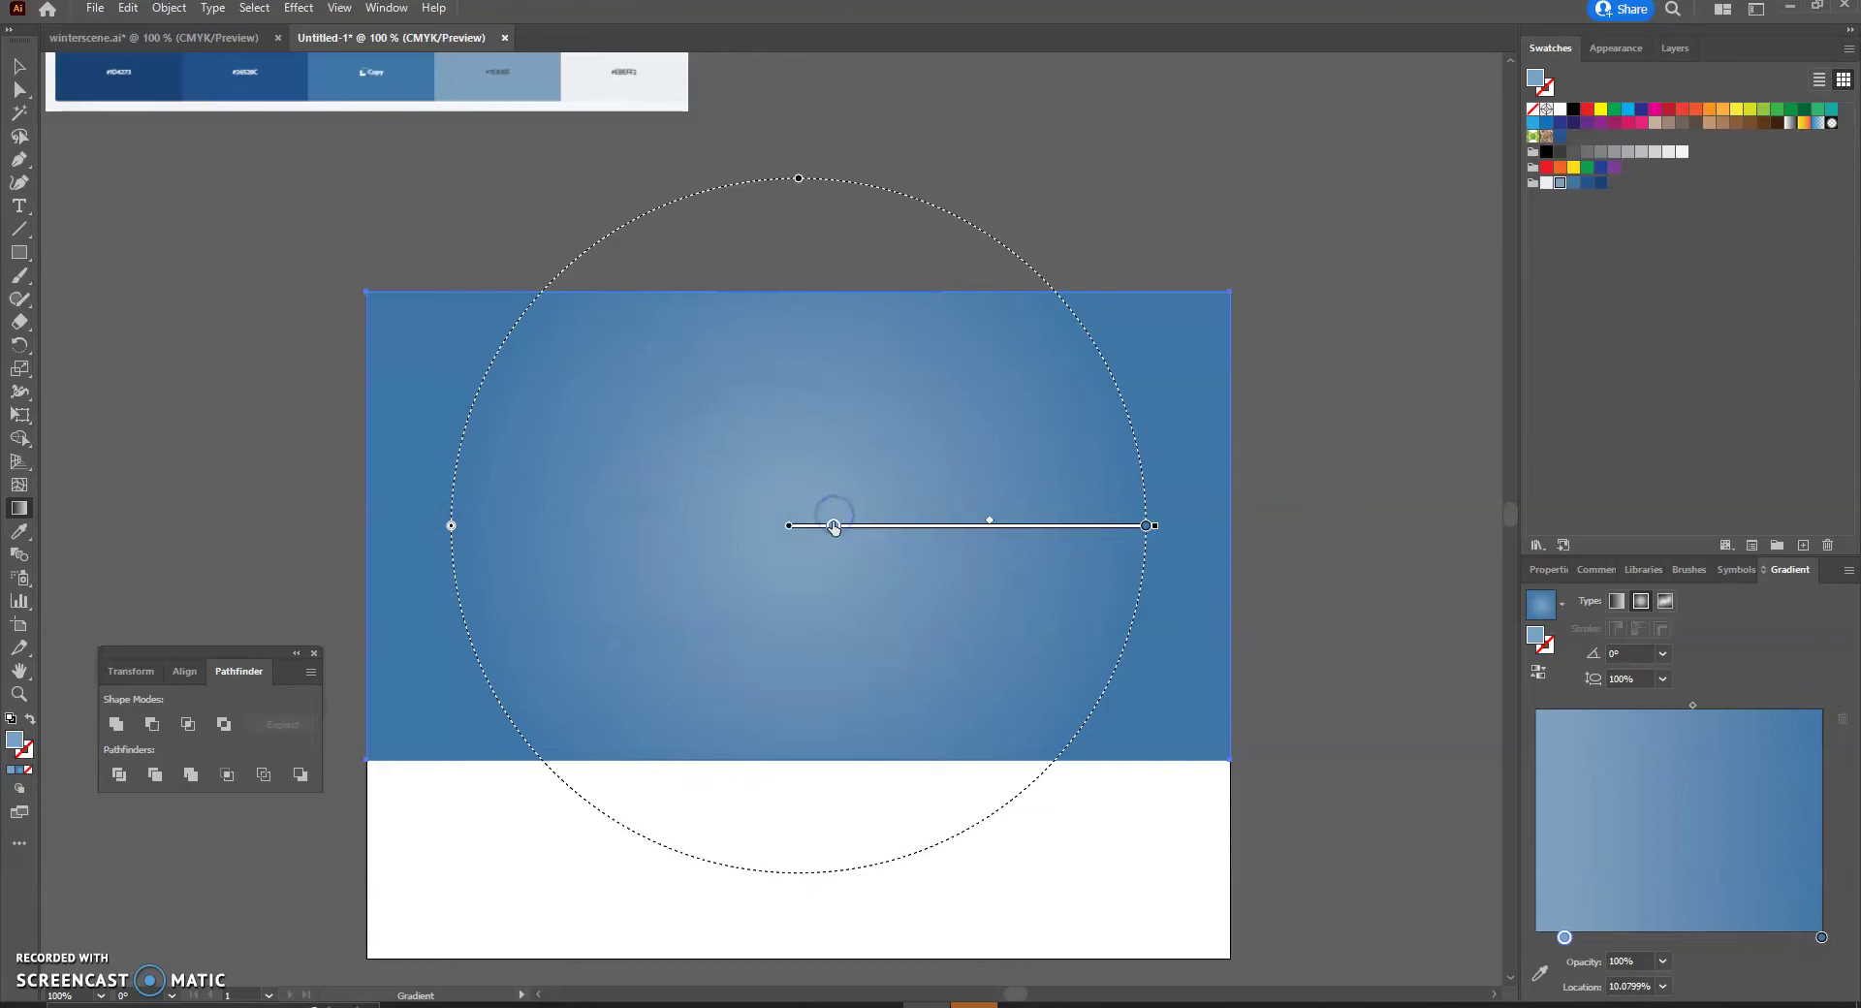
{"action": "mouse_move", "coordinate": [840, 183]}
{"action": "left_mouse_down"}
{"action": "mouse_move", "coordinate": [922, 179]}
{"action": "mouse_move", "coordinate": [1041, 230]}
{"action": "mouse_move", "coordinate": [1093, 369]}
{"action": "left_mouse_up"}
{"action": "mouse_move", "coordinate": [793, 521]}
{"action": "left_mouse_down"}
{"action": "mouse_move", "coordinate": [869, 507]}
{"action": "mouse_move", "coordinate": [1045, 532]}
{"action": "mouse_move", "coordinate": [1067, 502]}
{"action": "mouse_move", "coordinate": [1043, 427]}
{"action": "mouse_move", "coordinate": [1014, 473]}
{"action": "left_mouse_up"}
{"action": "left_click", "coordinate": [979, 473]}
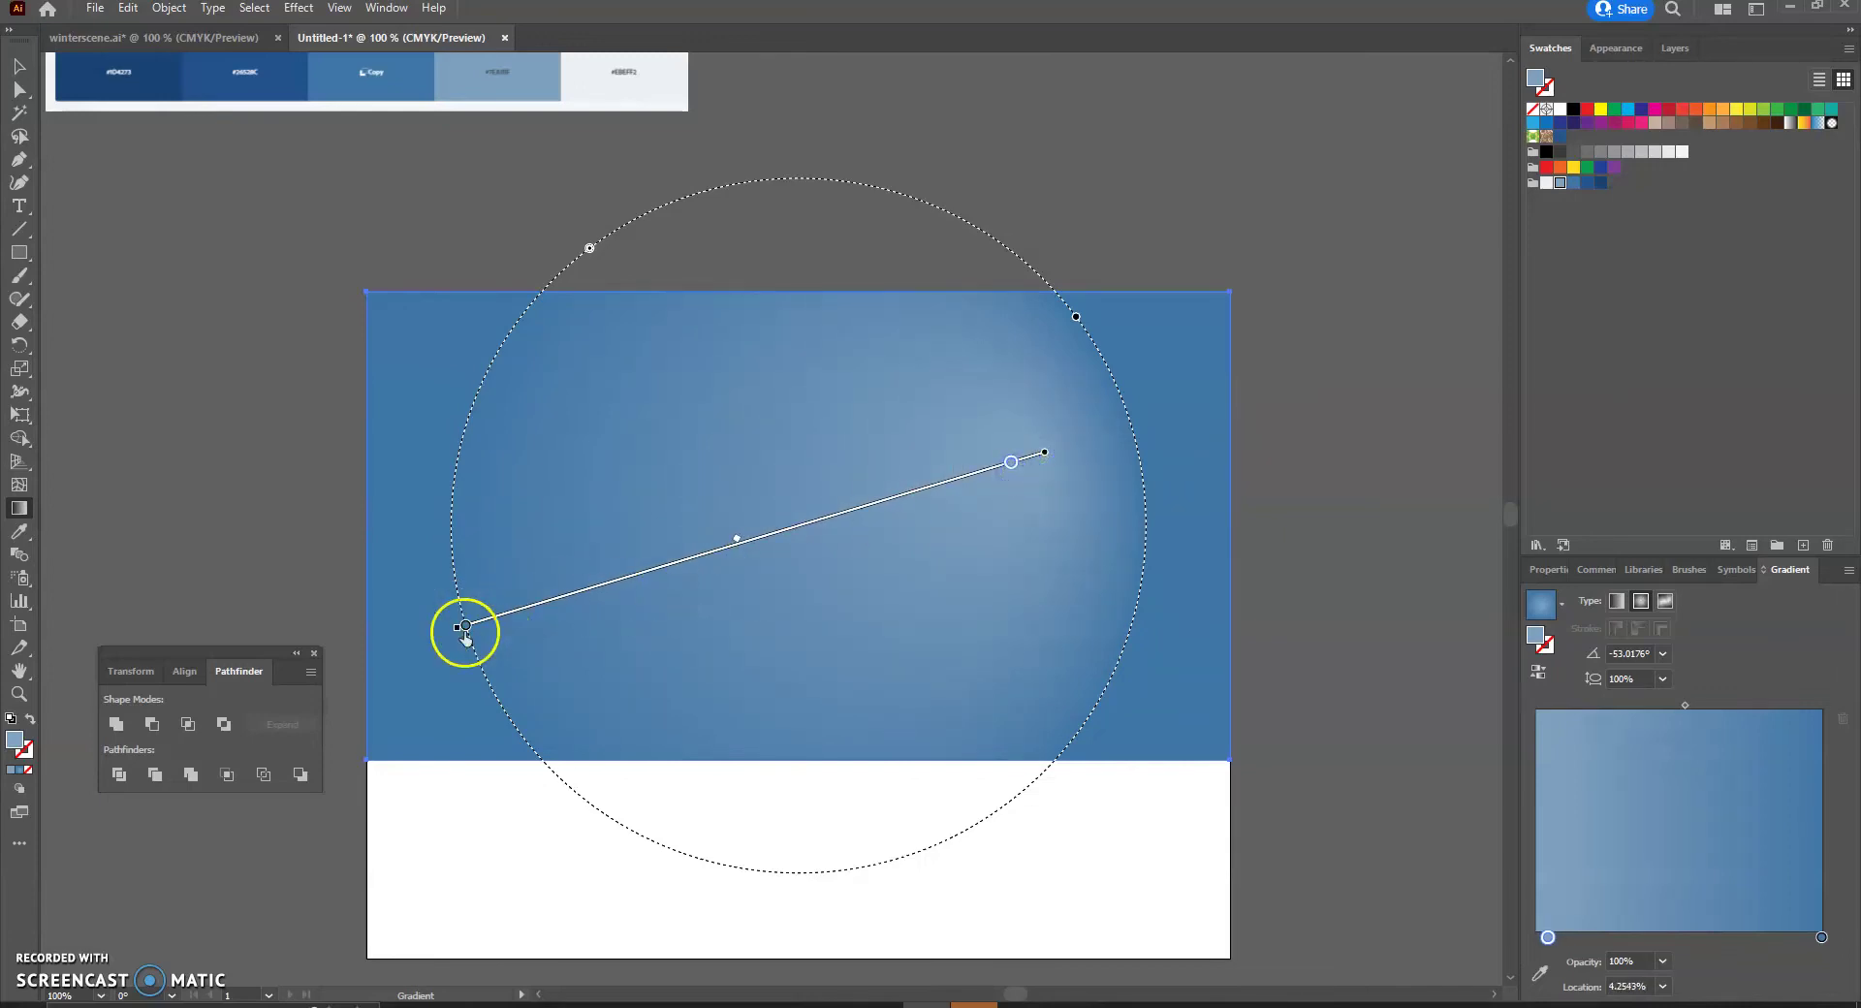
Adjust the gradient's midpoint and redraw the radial gradient from near the rectangle's centre out toward its left edge.
{"action": "left_click_drag", "start_coordinate": [454, 582], "coordinate": [471, 472]}
{"action": "left_click", "coordinate": [757, 539]}
{"action": "mouse_move", "coordinate": [737, 519]}
{"action": "left_mouse_down"}
{"action": "mouse_move", "coordinate": [611, 516]}
{"action": "mouse_move", "coordinate": [672, 517]}
{"action": "left_mouse_up"}
{"action": "left_click_drag", "start_coordinate": [1063, 534], "coordinate": [842, 532]}
{"action": "left_click", "coordinate": [864, 515]}
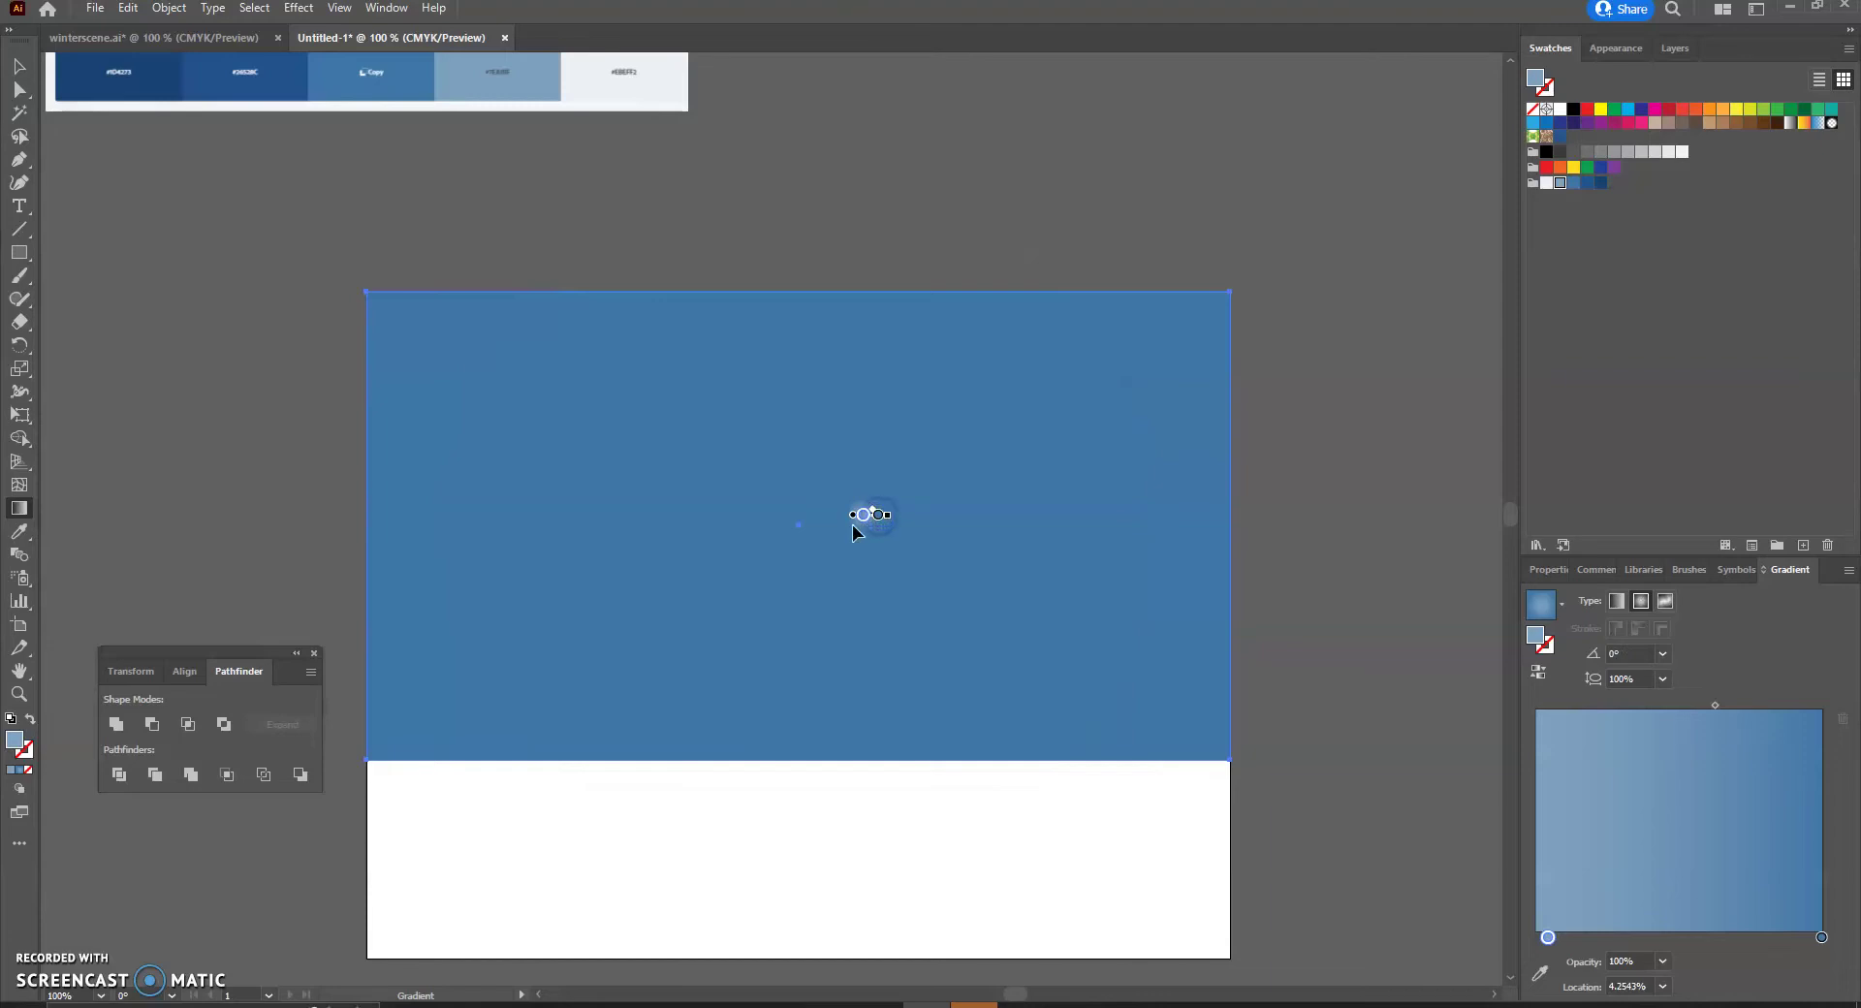
{"action": "left_click_drag", "start_coordinate": [843, 529], "coordinate": [442, 500]}
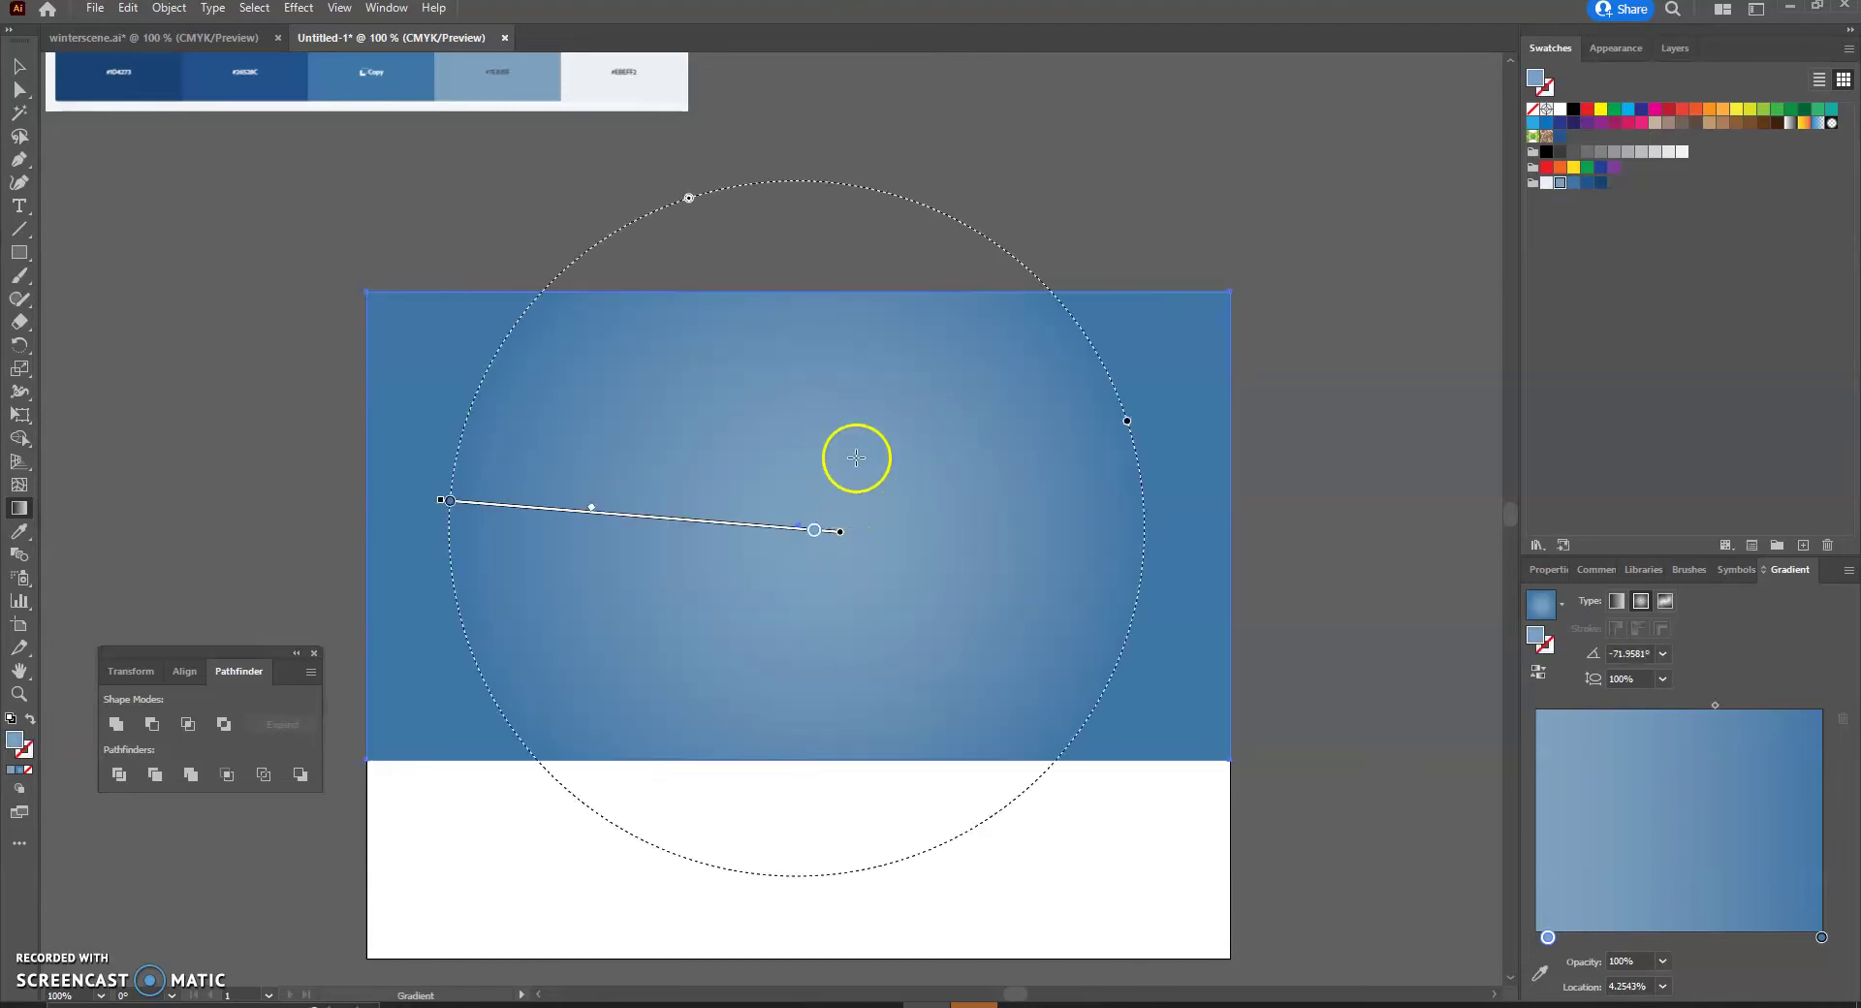
Widen the radial gradient into an ellipse of about 129% aspect ratio spanning the rectangle, and move its light stop to 0%.
{"action": "mouse_move", "coordinate": [845, 185]}
{"action": "left_click_drag", "start_coordinate": [846, 186], "coordinate": [885, 184]}
{"action": "left_click_drag", "start_coordinate": [1137, 458], "coordinate": [1240, 461]}
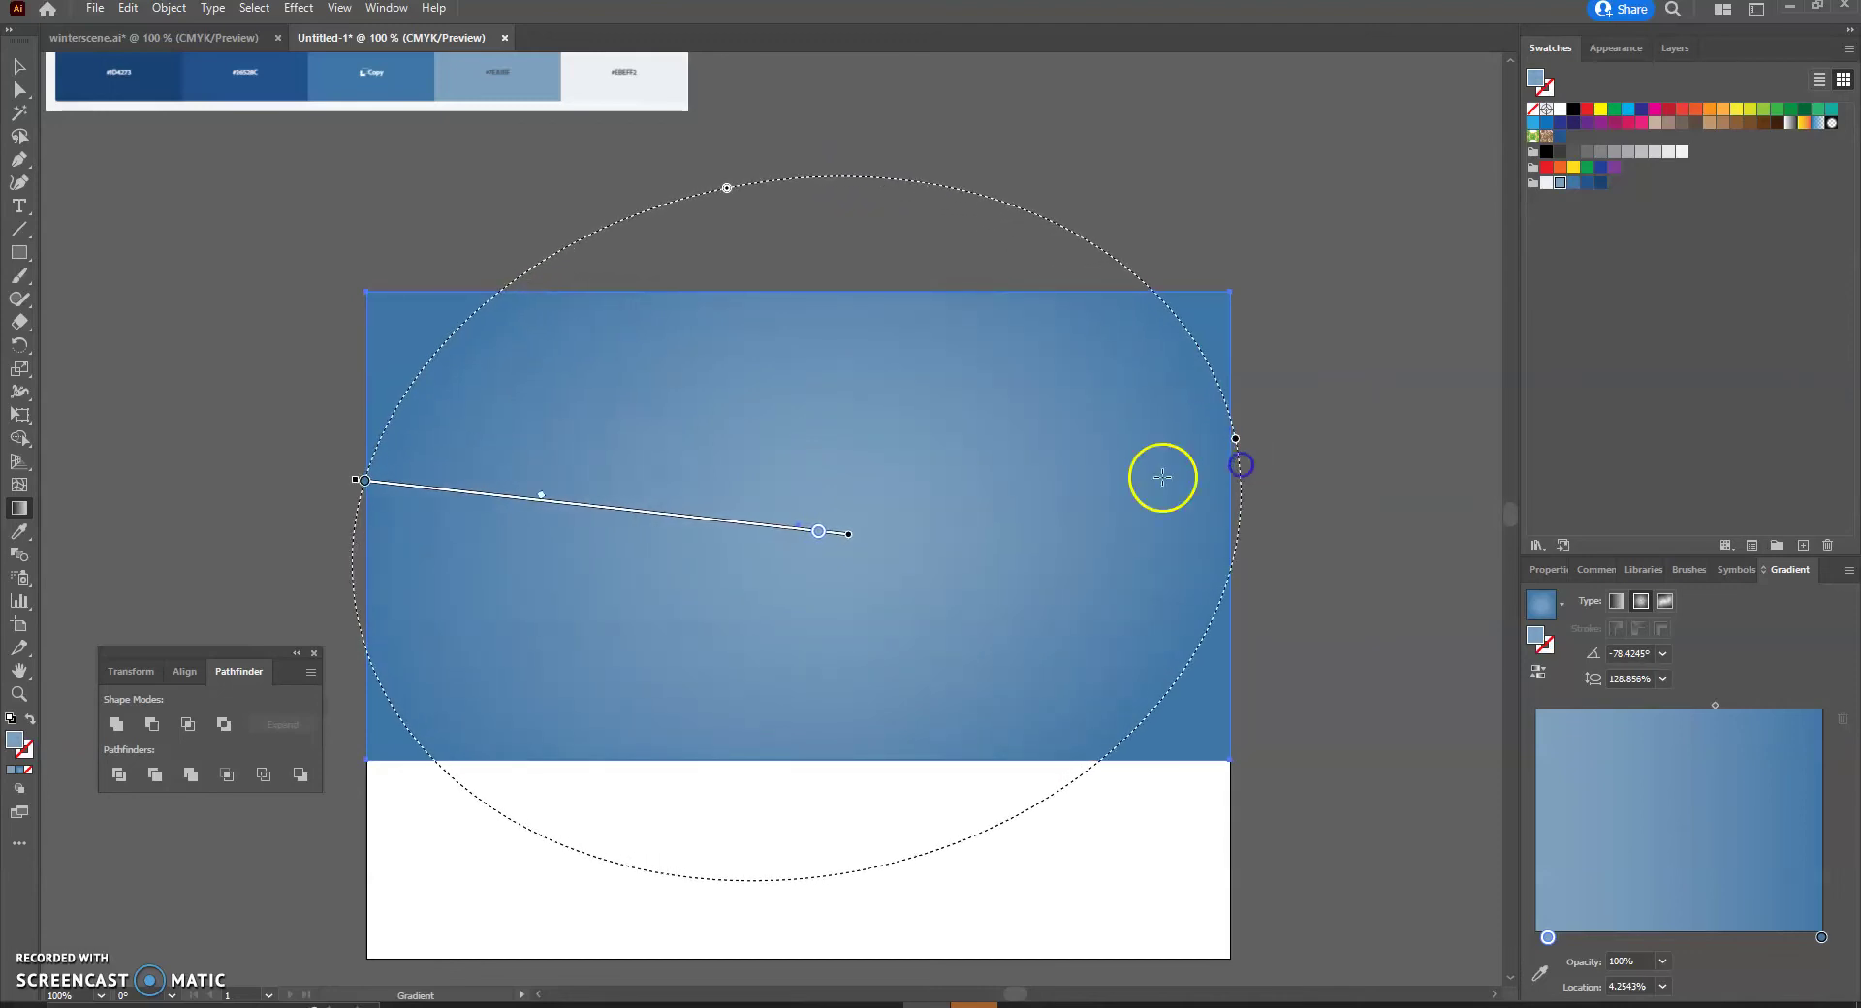
{"action": "left_click_drag", "start_coordinate": [868, 530], "coordinate": [865, 535]}
{"action": "left_click", "coordinate": [853, 533]}
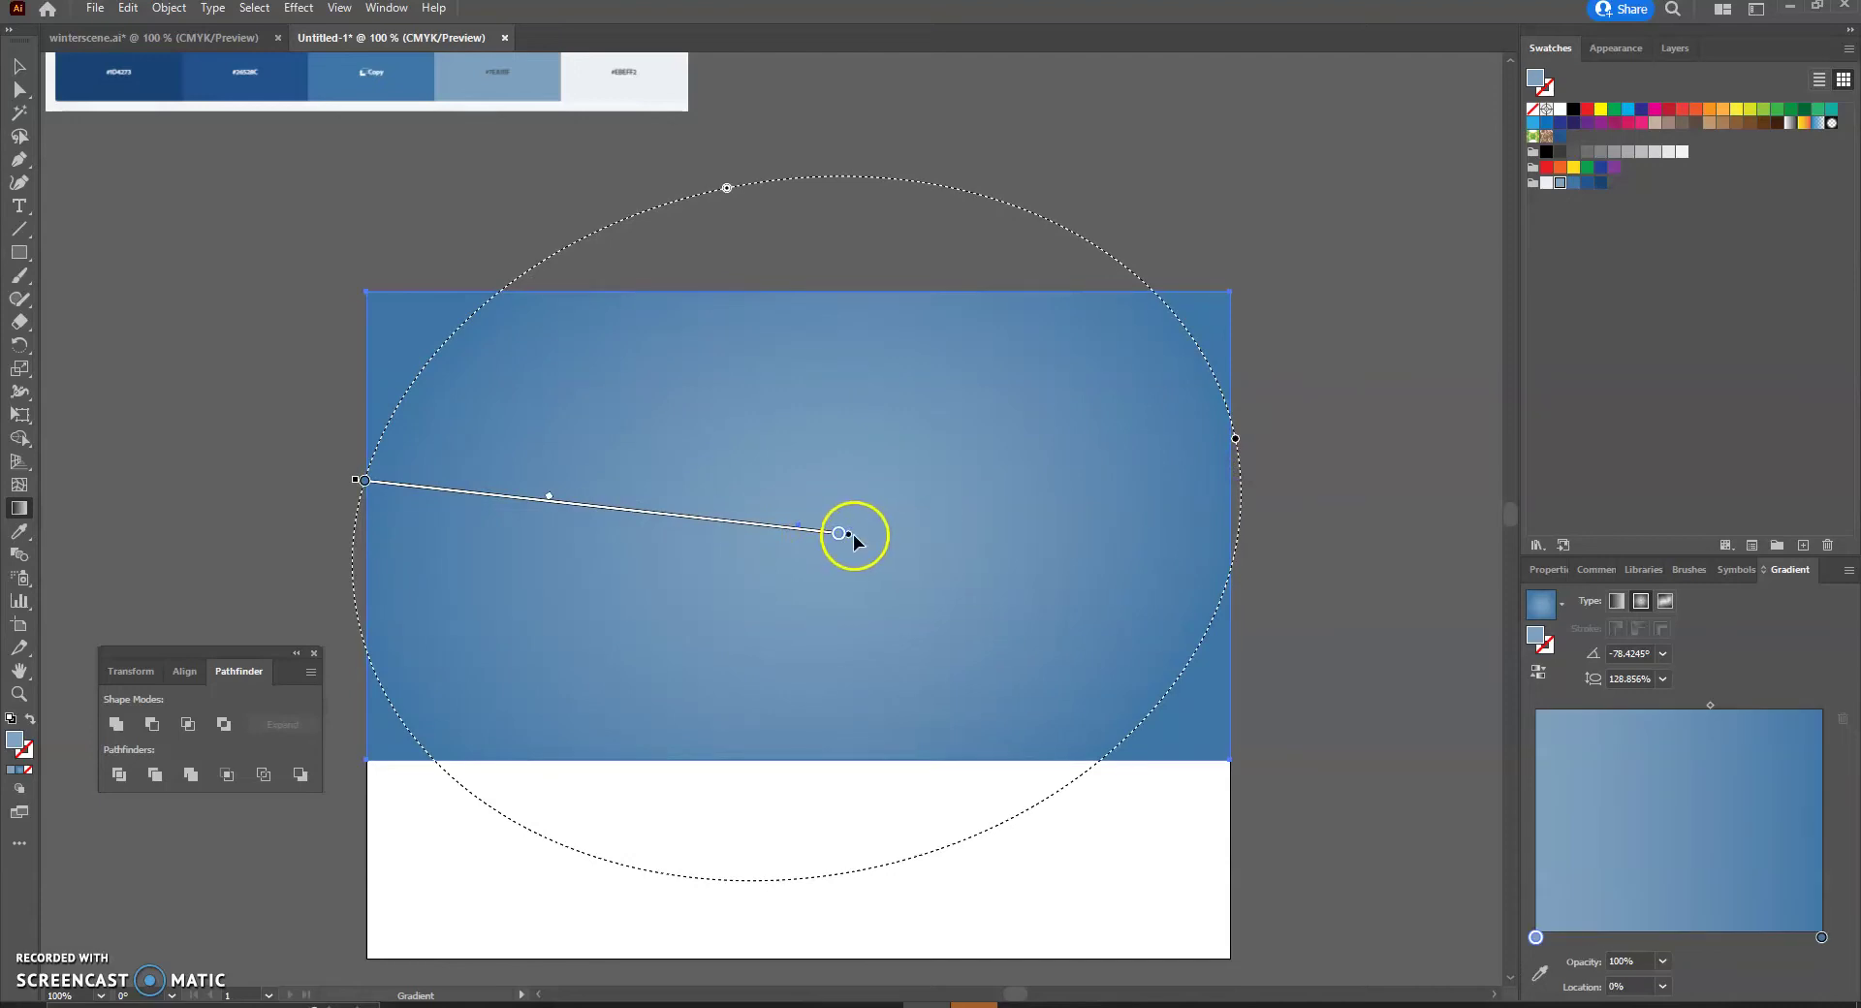
Shift the radial gradient's light centre toward the sky rectangle's upper right, deselect it, and compare with the finished winterscene.ai artwork.
{"action": "mouse_move", "coordinate": [651, 524]}
{"action": "left_mouse_down"}
{"action": "mouse_move", "coordinate": [793, 508]}
{"action": "mouse_move", "coordinate": [778, 487]}
{"action": "mouse_move", "coordinate": [807, 485]}
{"action": "mouse_move", "coordinate": [804, 453]}
{"action": "left_mouse_up"}
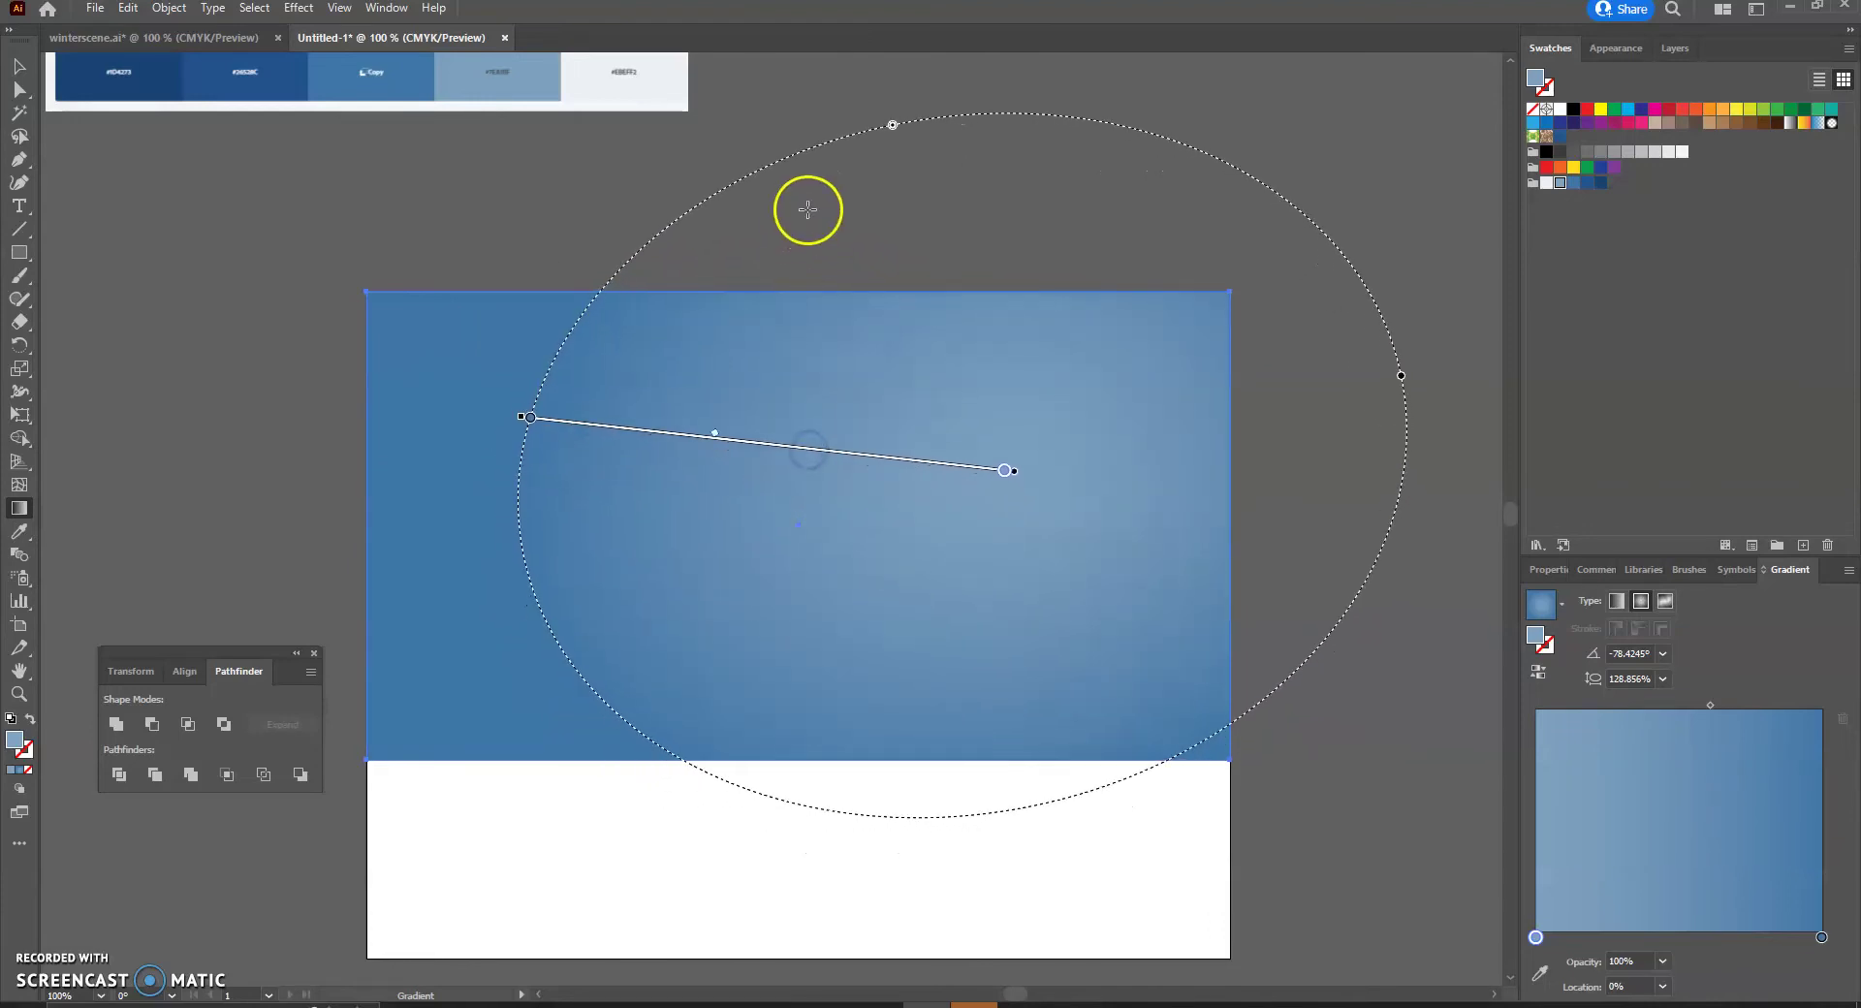
{"action": "left_click", "coordinate": [19, 66]}
{"action": "left_click", "coordinate": [158, 171]}
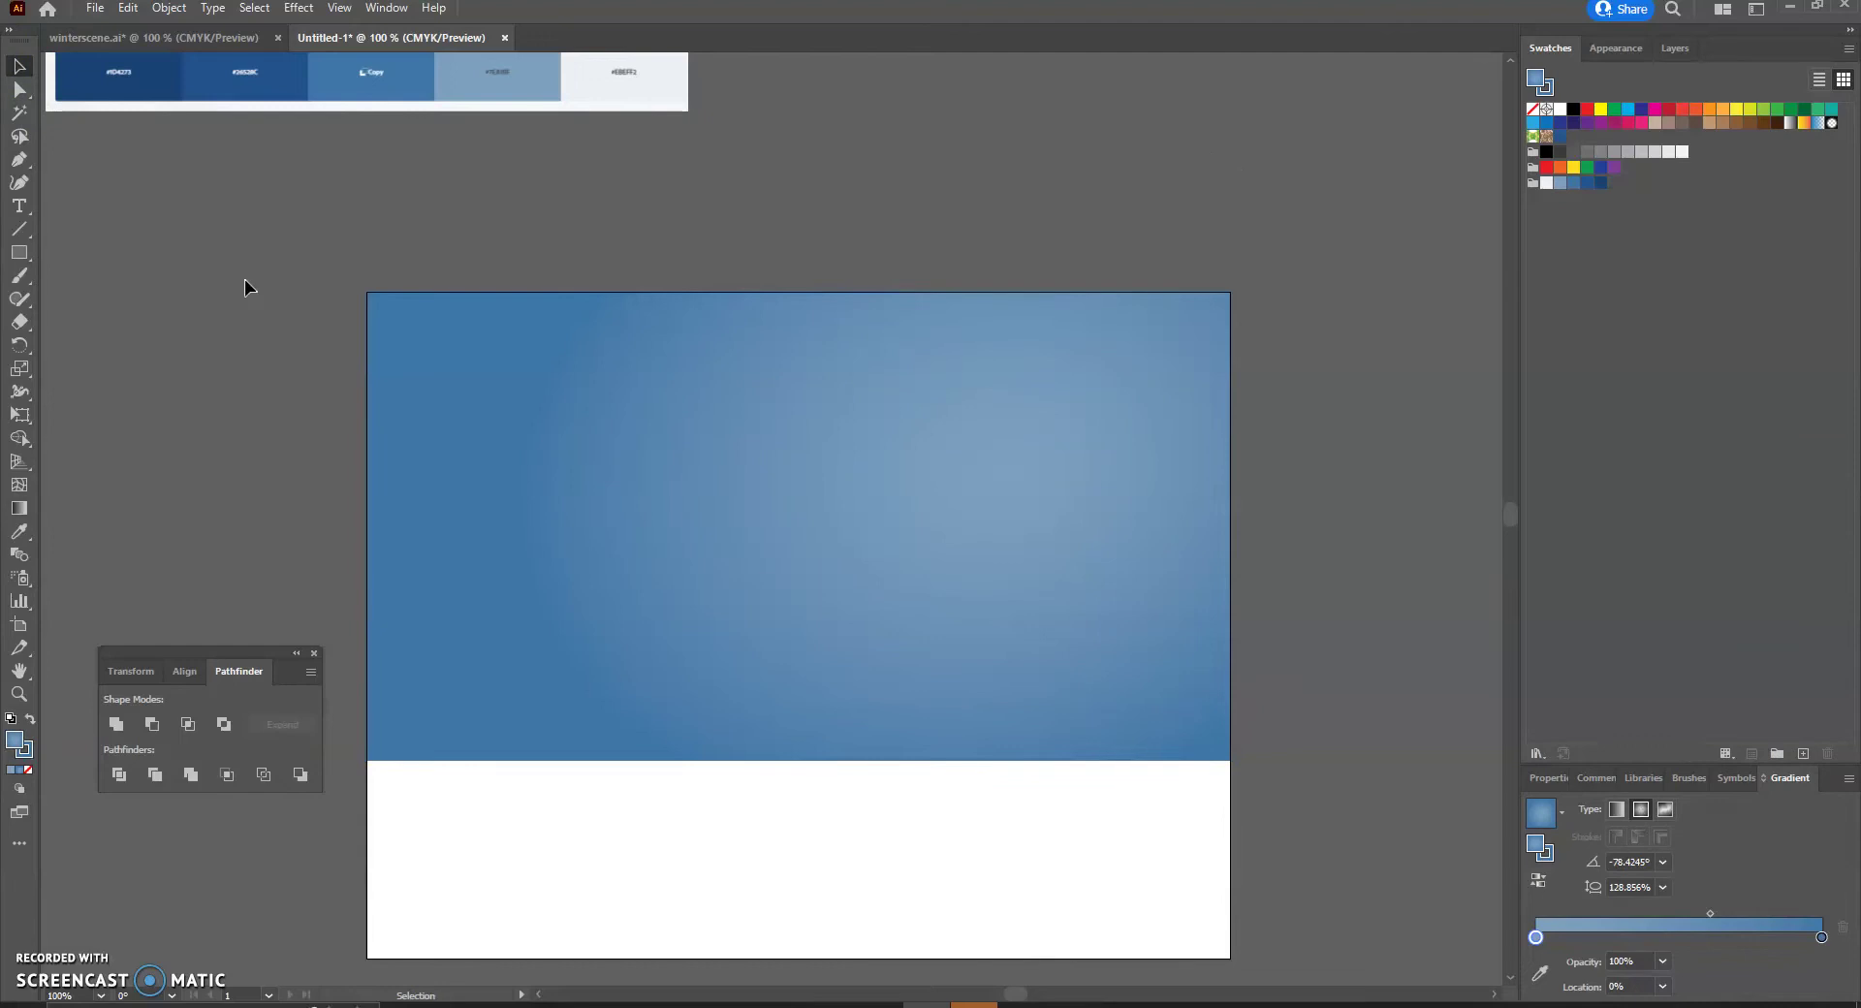
{"action": "left_click", "coordinate": [102, 36]}
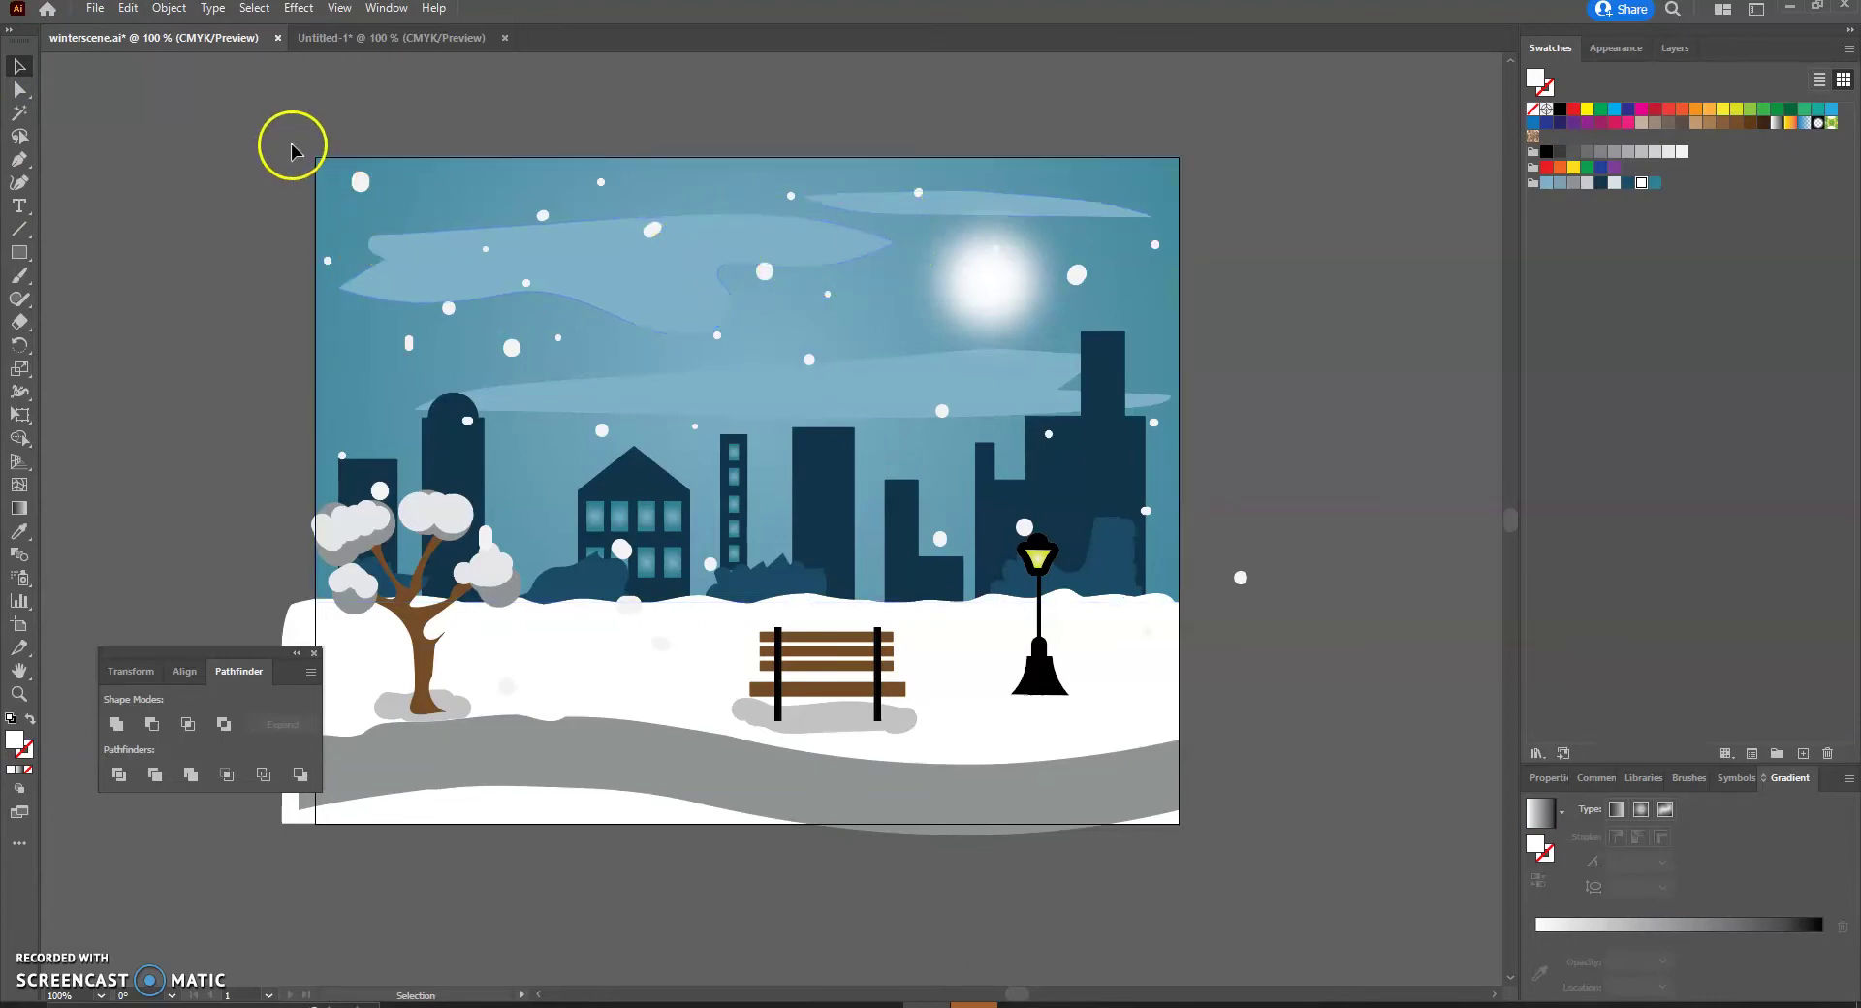
{"action": "left_click", "coordinate": [345, 44]}
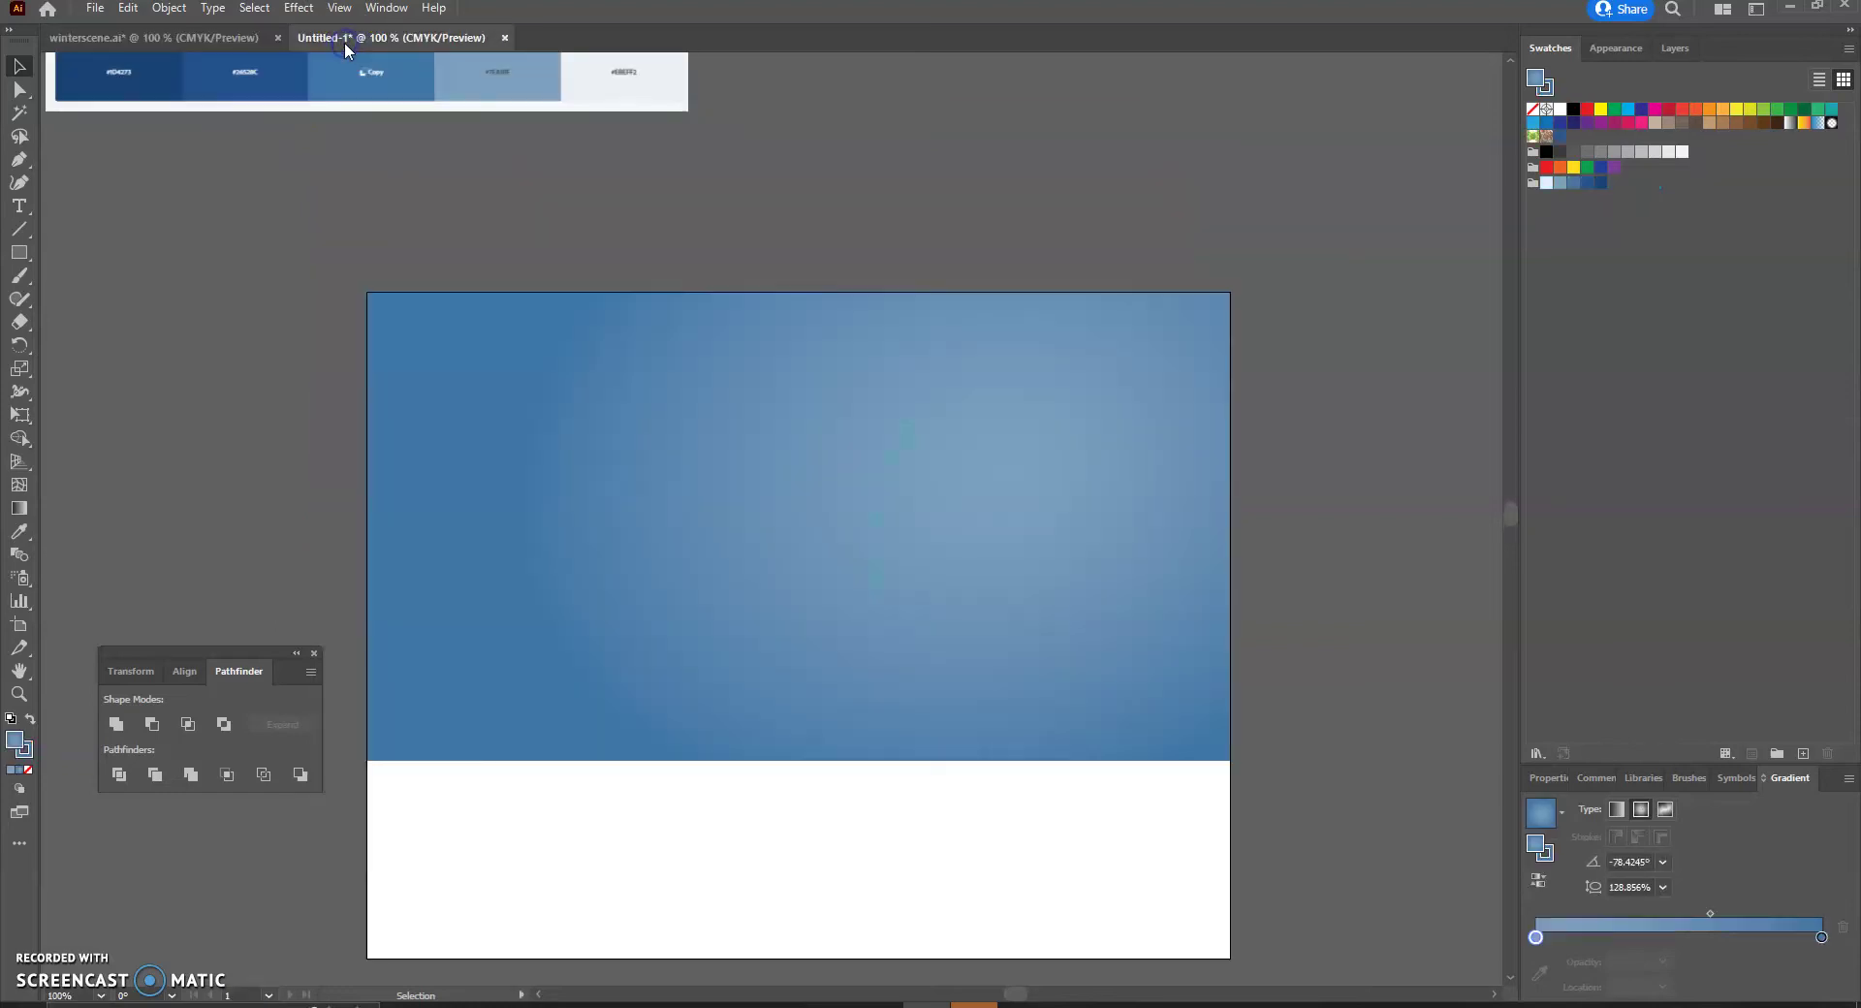
Choose the Pencil tool and accept its options with Smooth fidelity, filled new strokes, and paths closing within 15 pixels.
{"action": "left_click", "coordinate": [21, 163]}
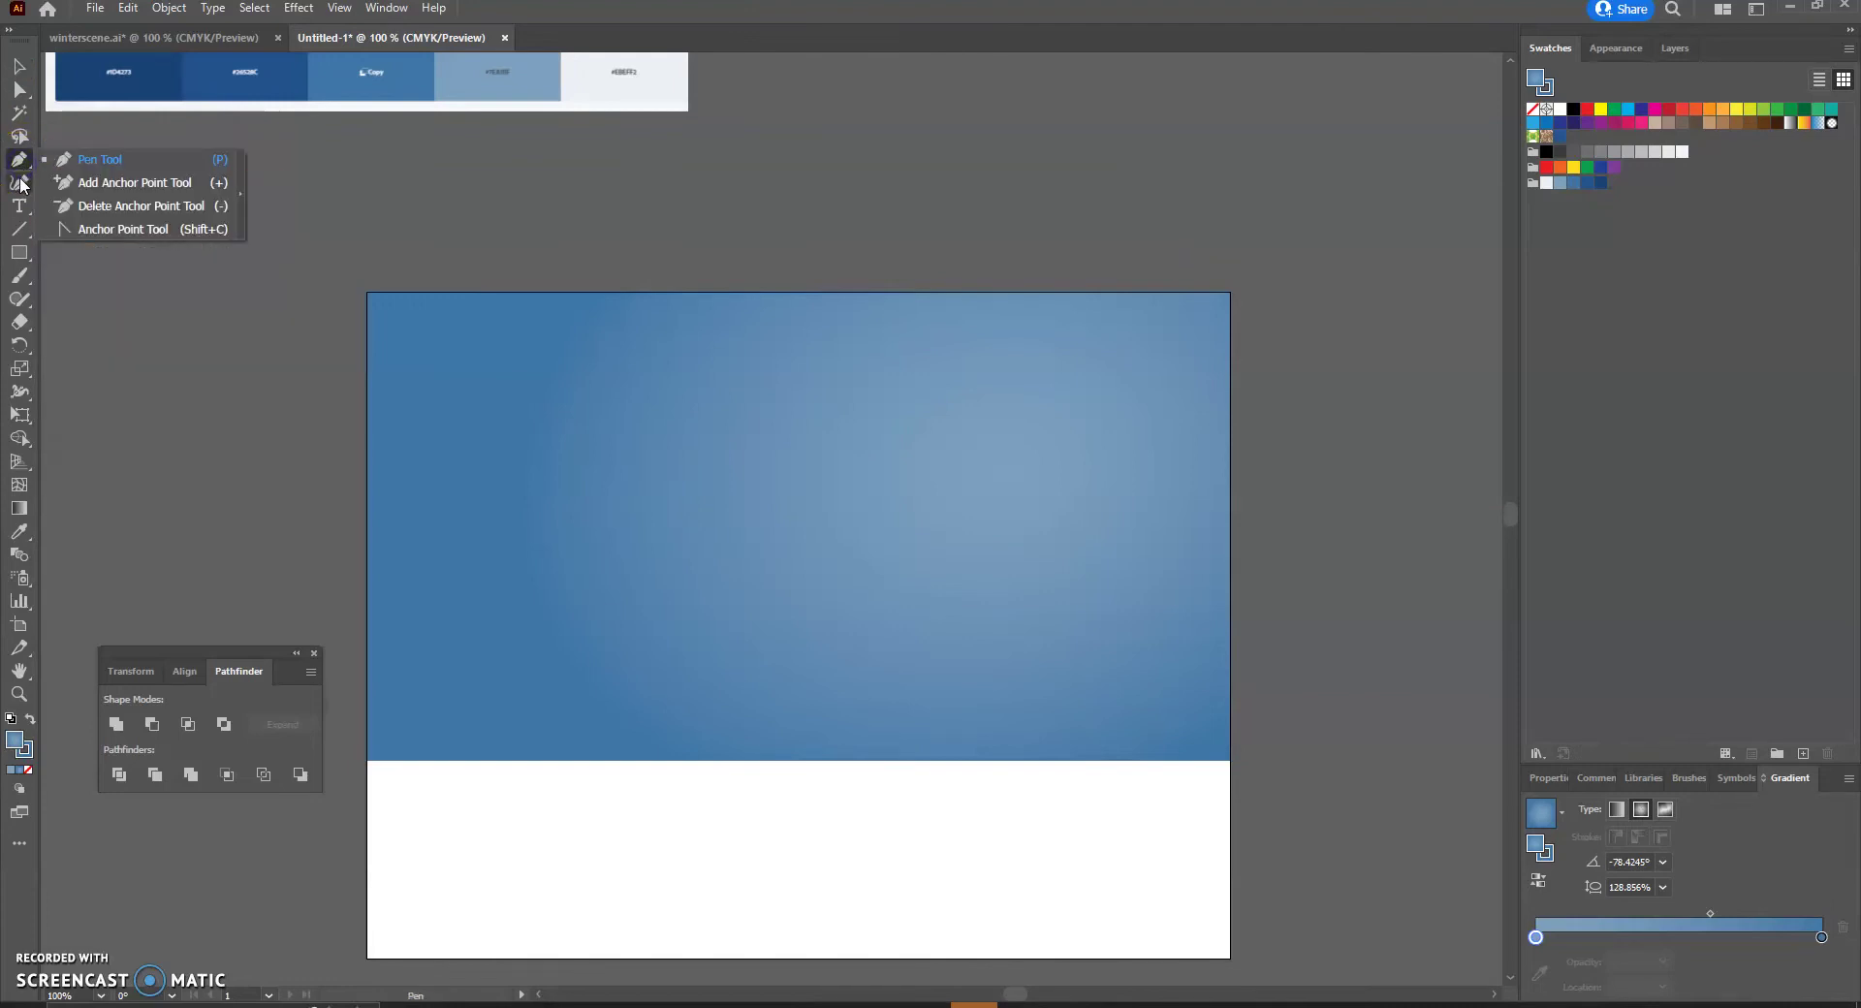
{"action": "left_click", "coordinate": [24, 280]}
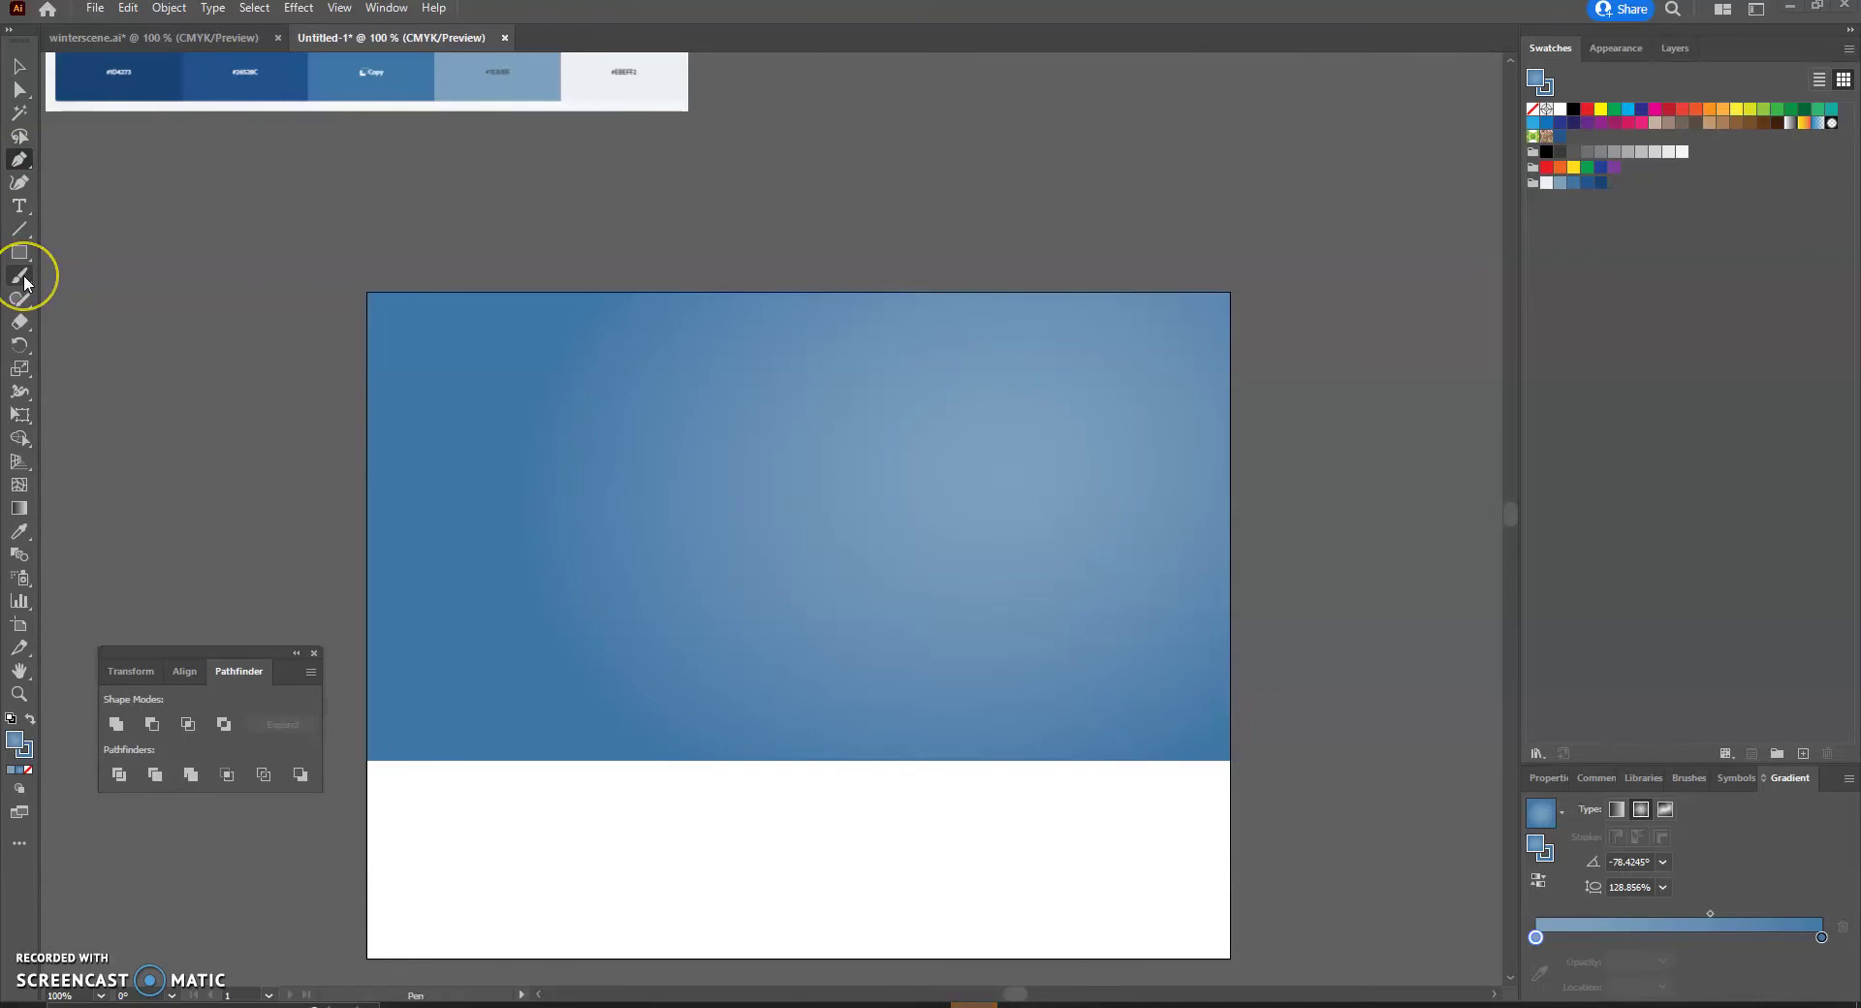
{"action": "left_click", "coordinate": [24, 280]}
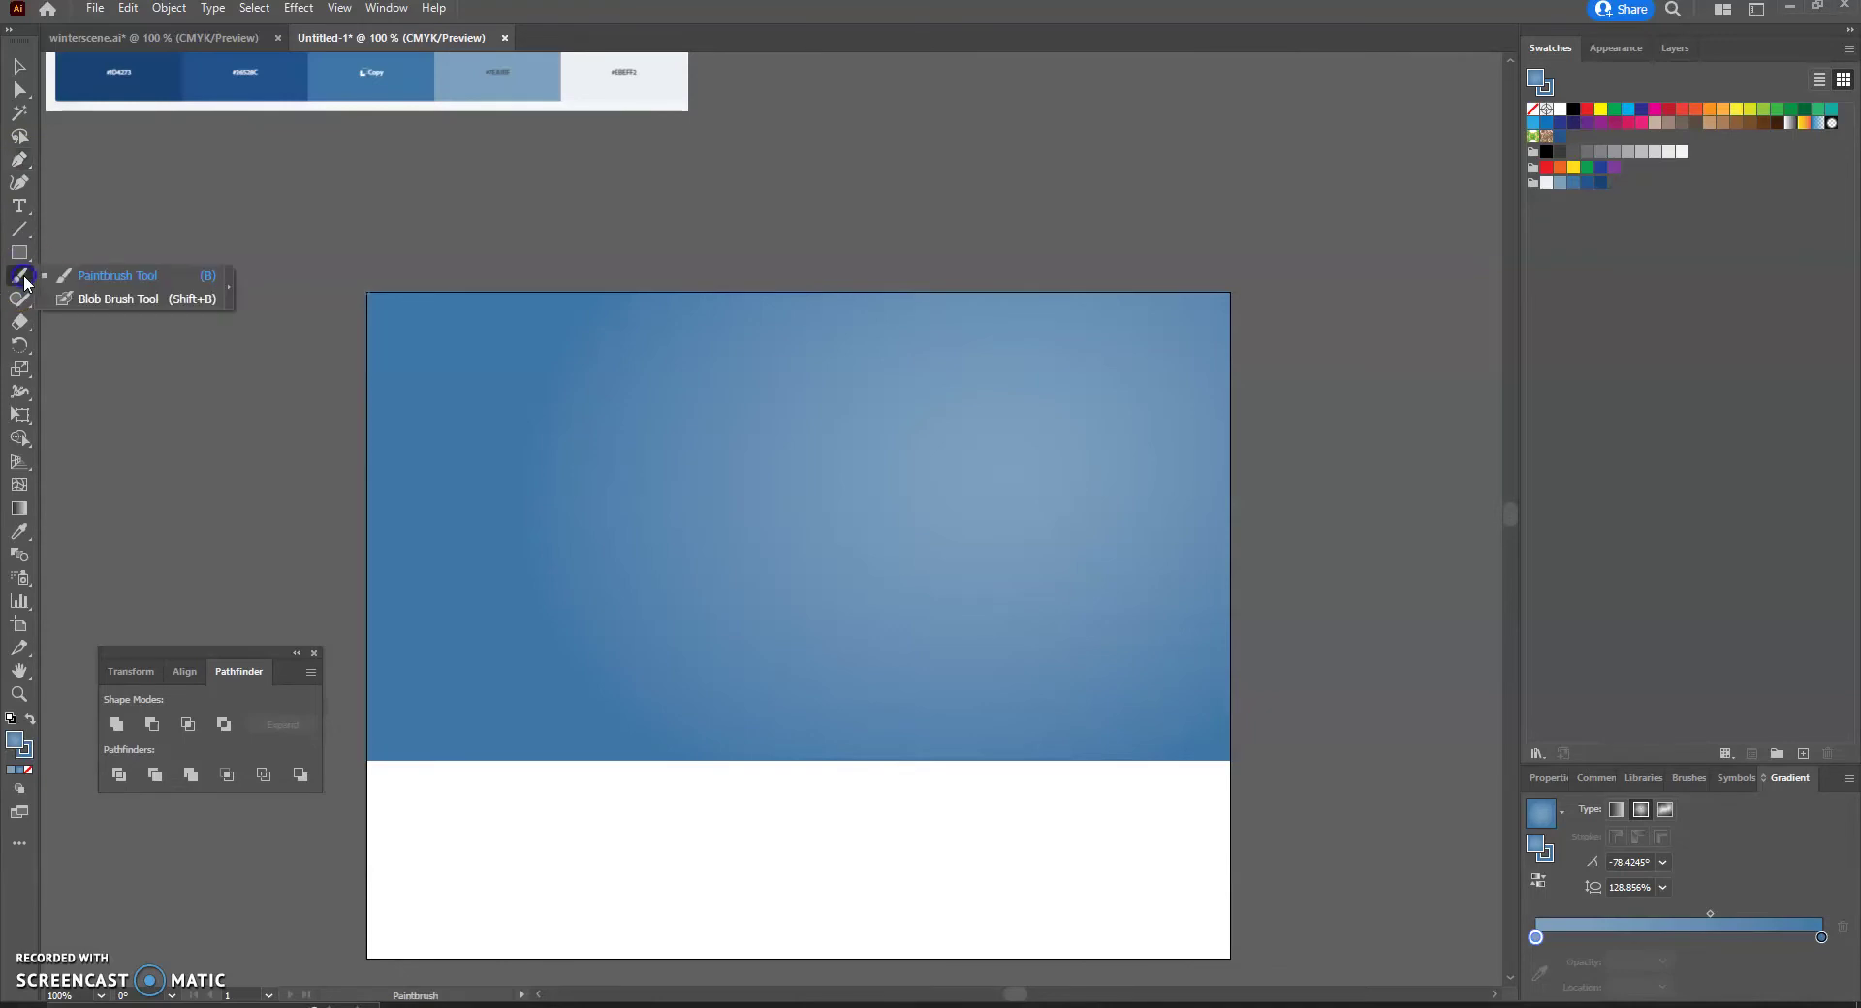
{"action": "left_click", "coordinate": [22, 303]}
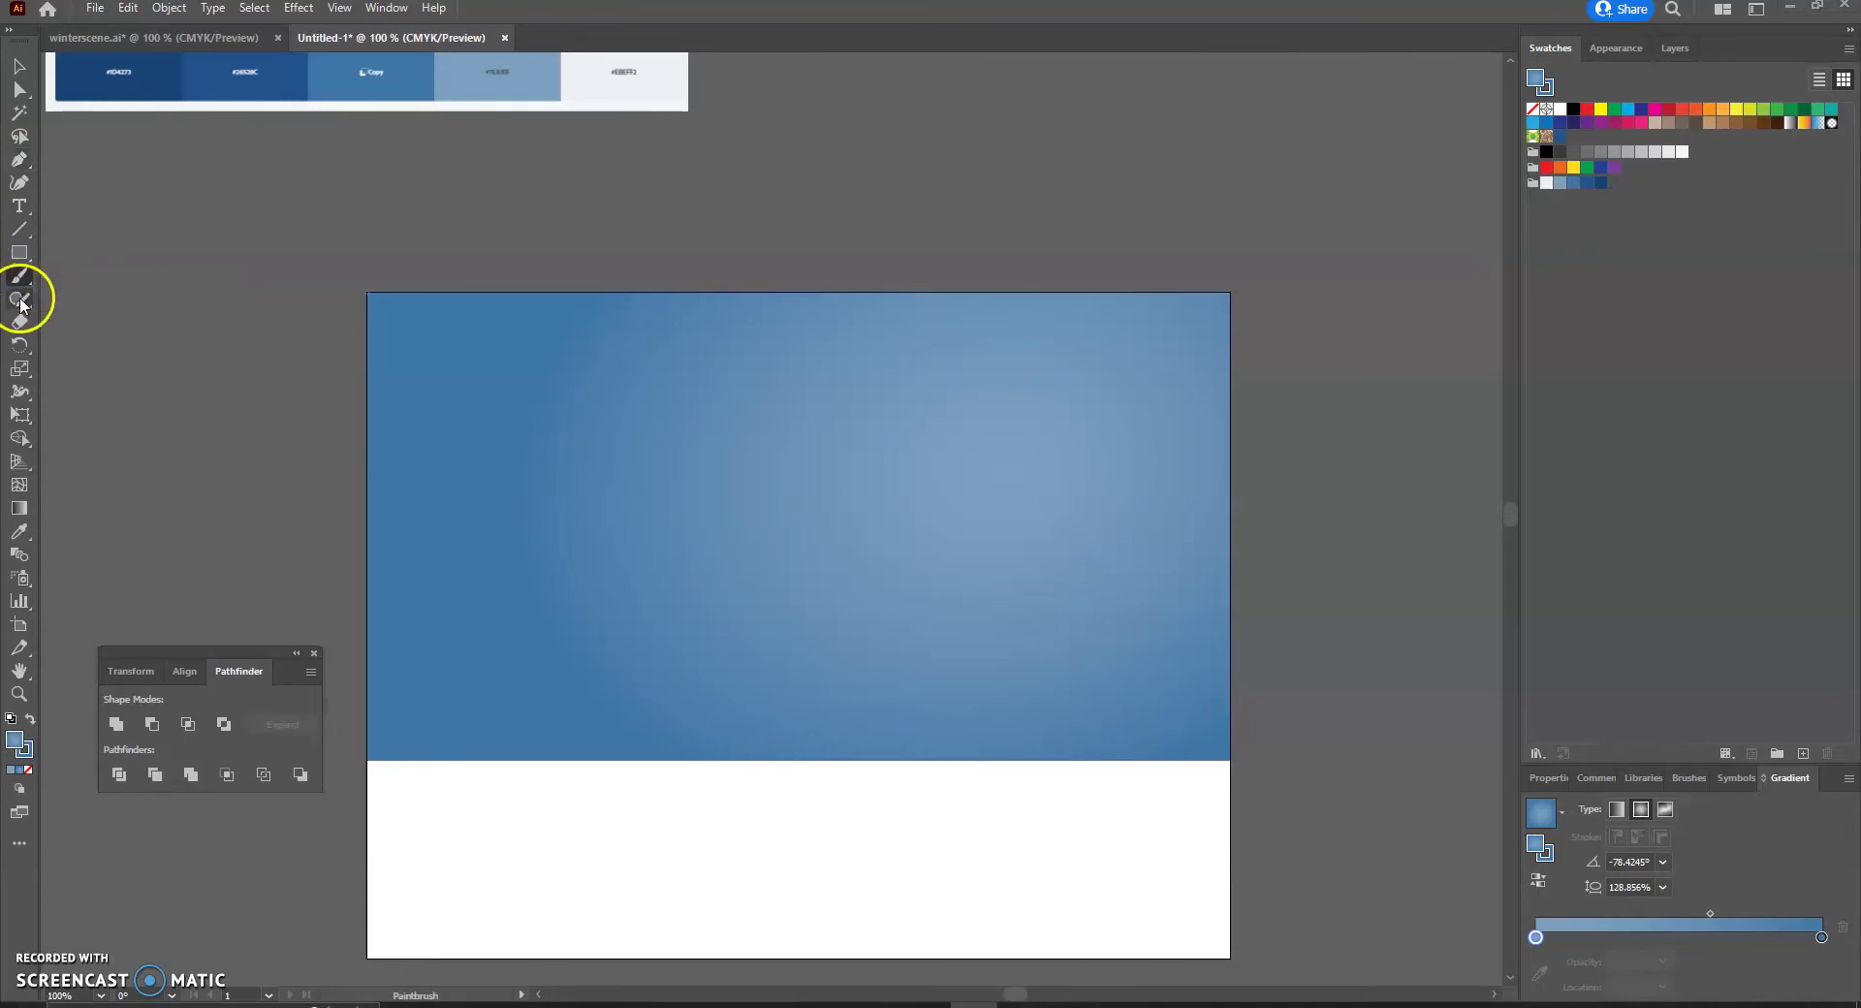
{"action": "left_click", "coordinate": [22, 302]}
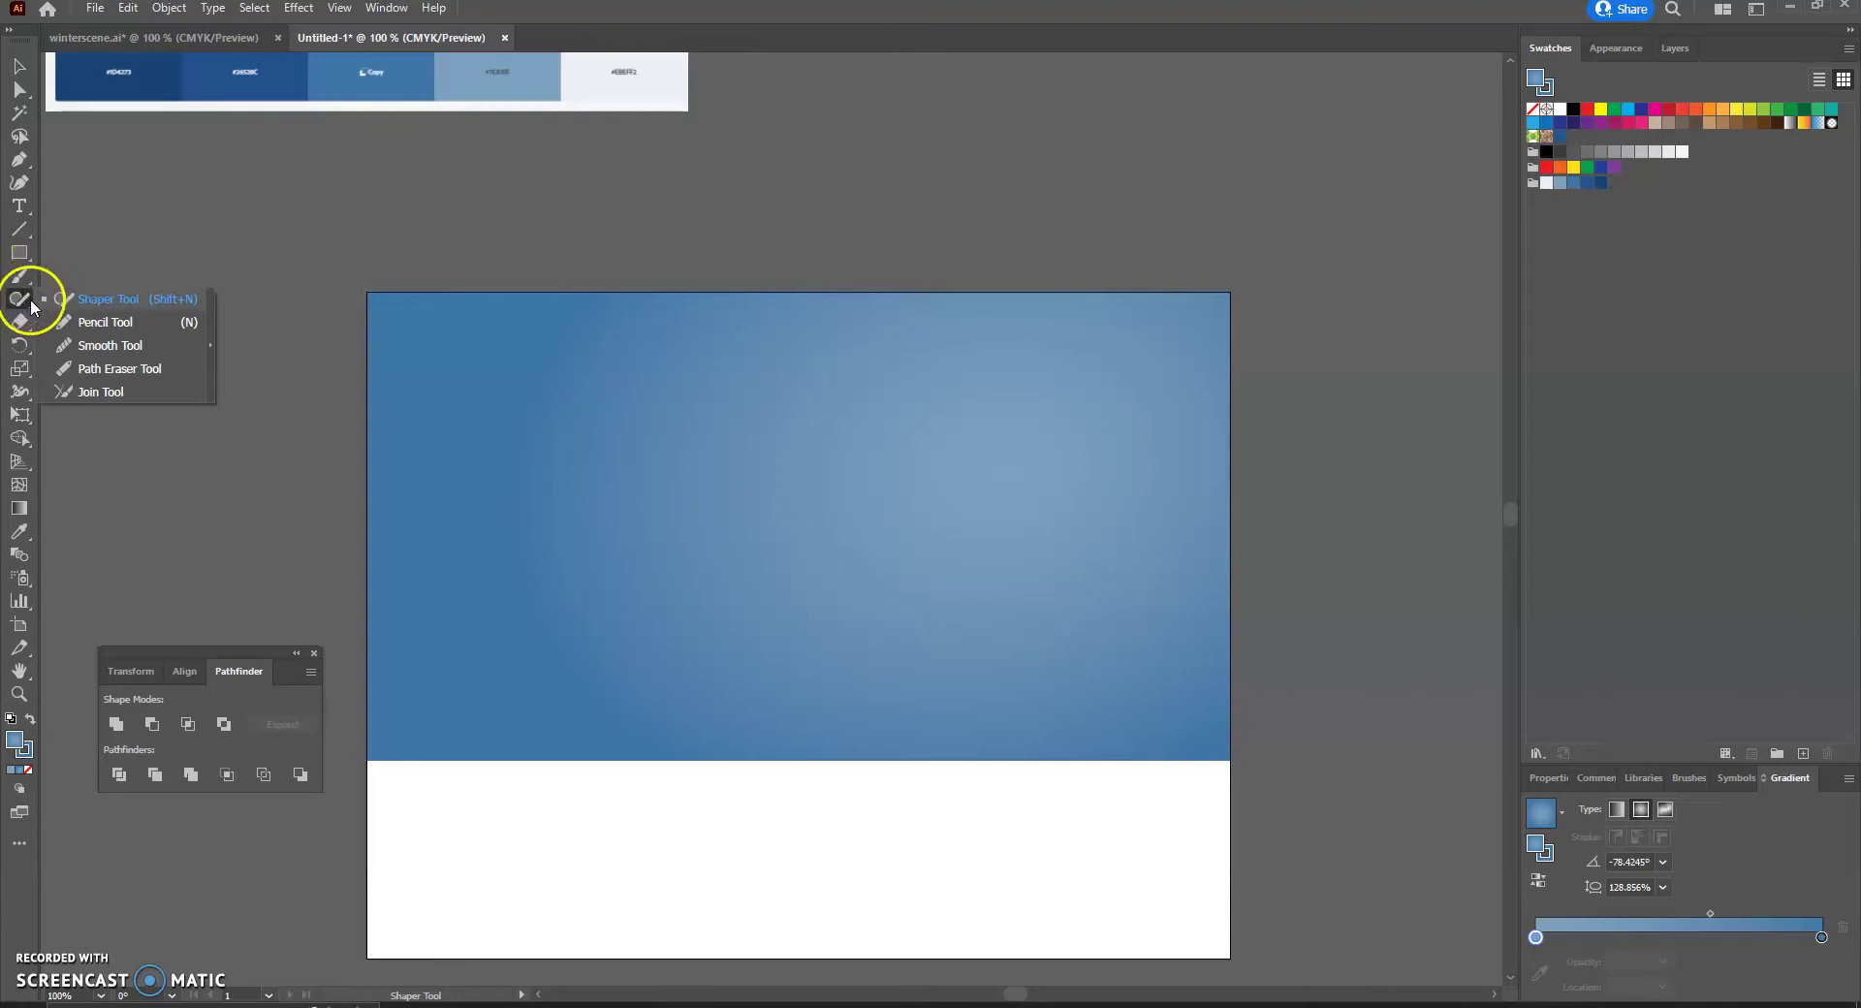
{"action": "left_click", "coordinate": [116, 322]}
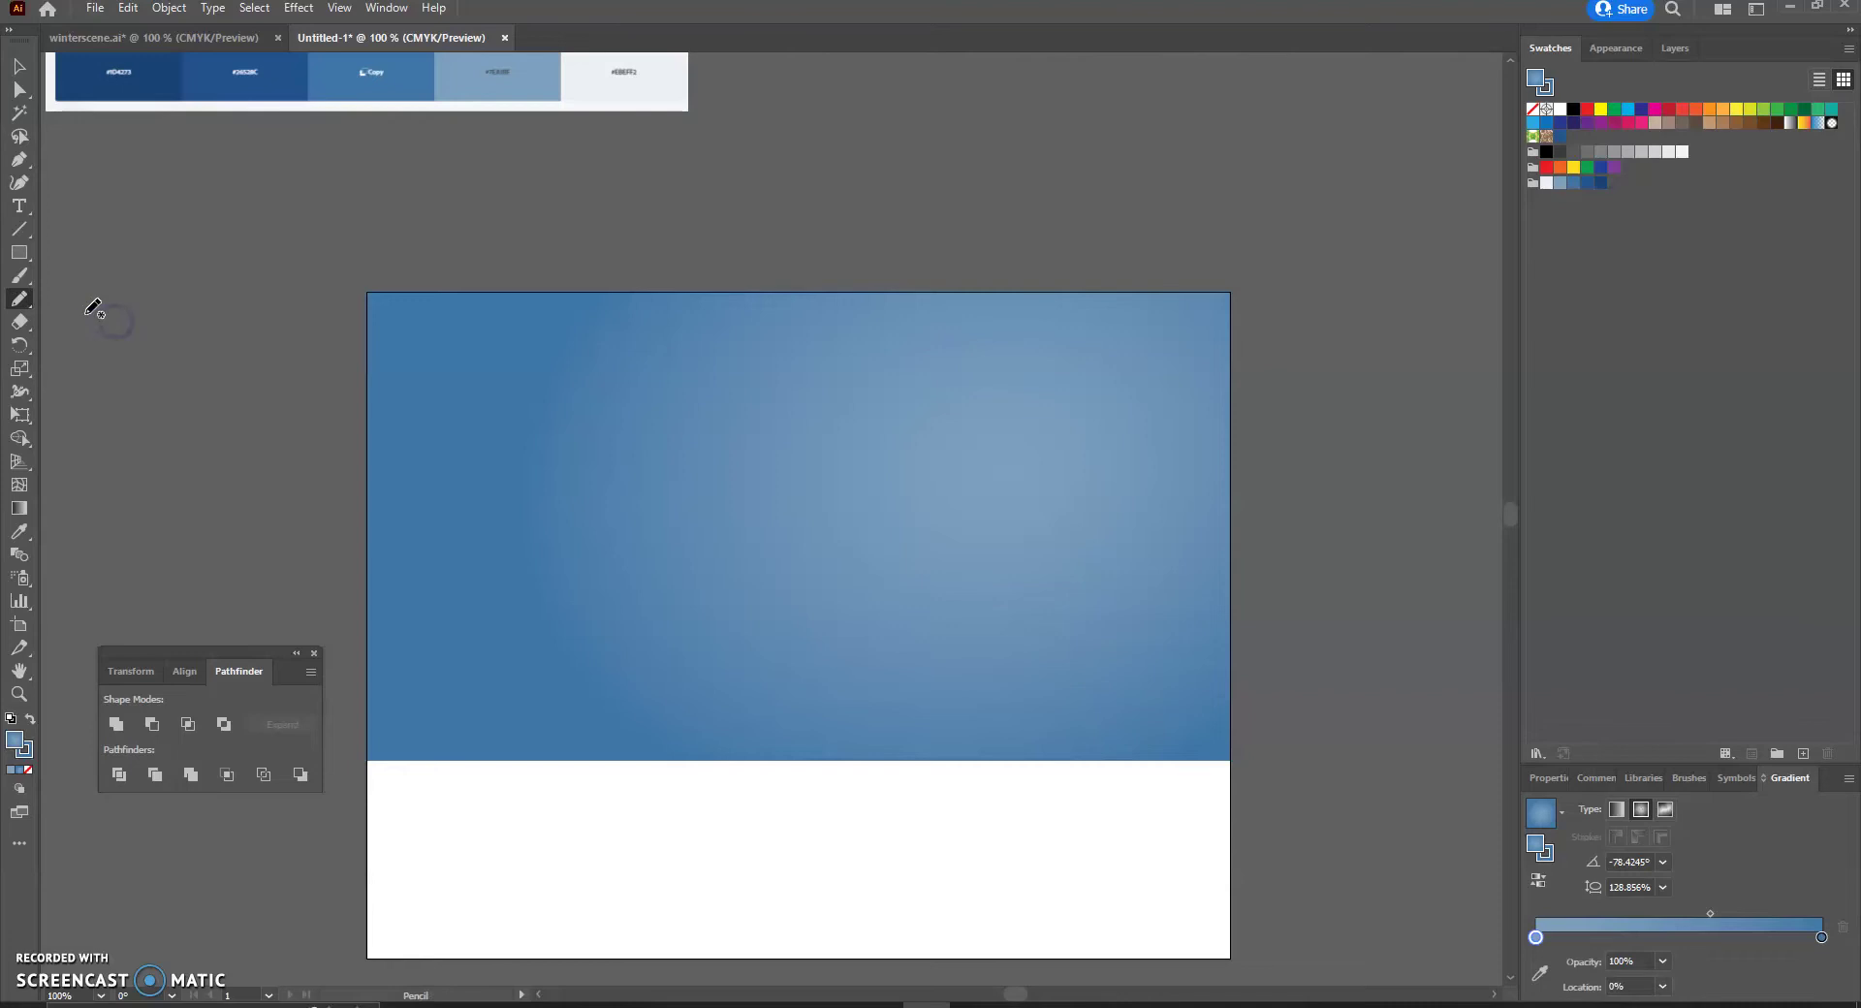
{"action": "double_click", "coordinate": [19, 301]}
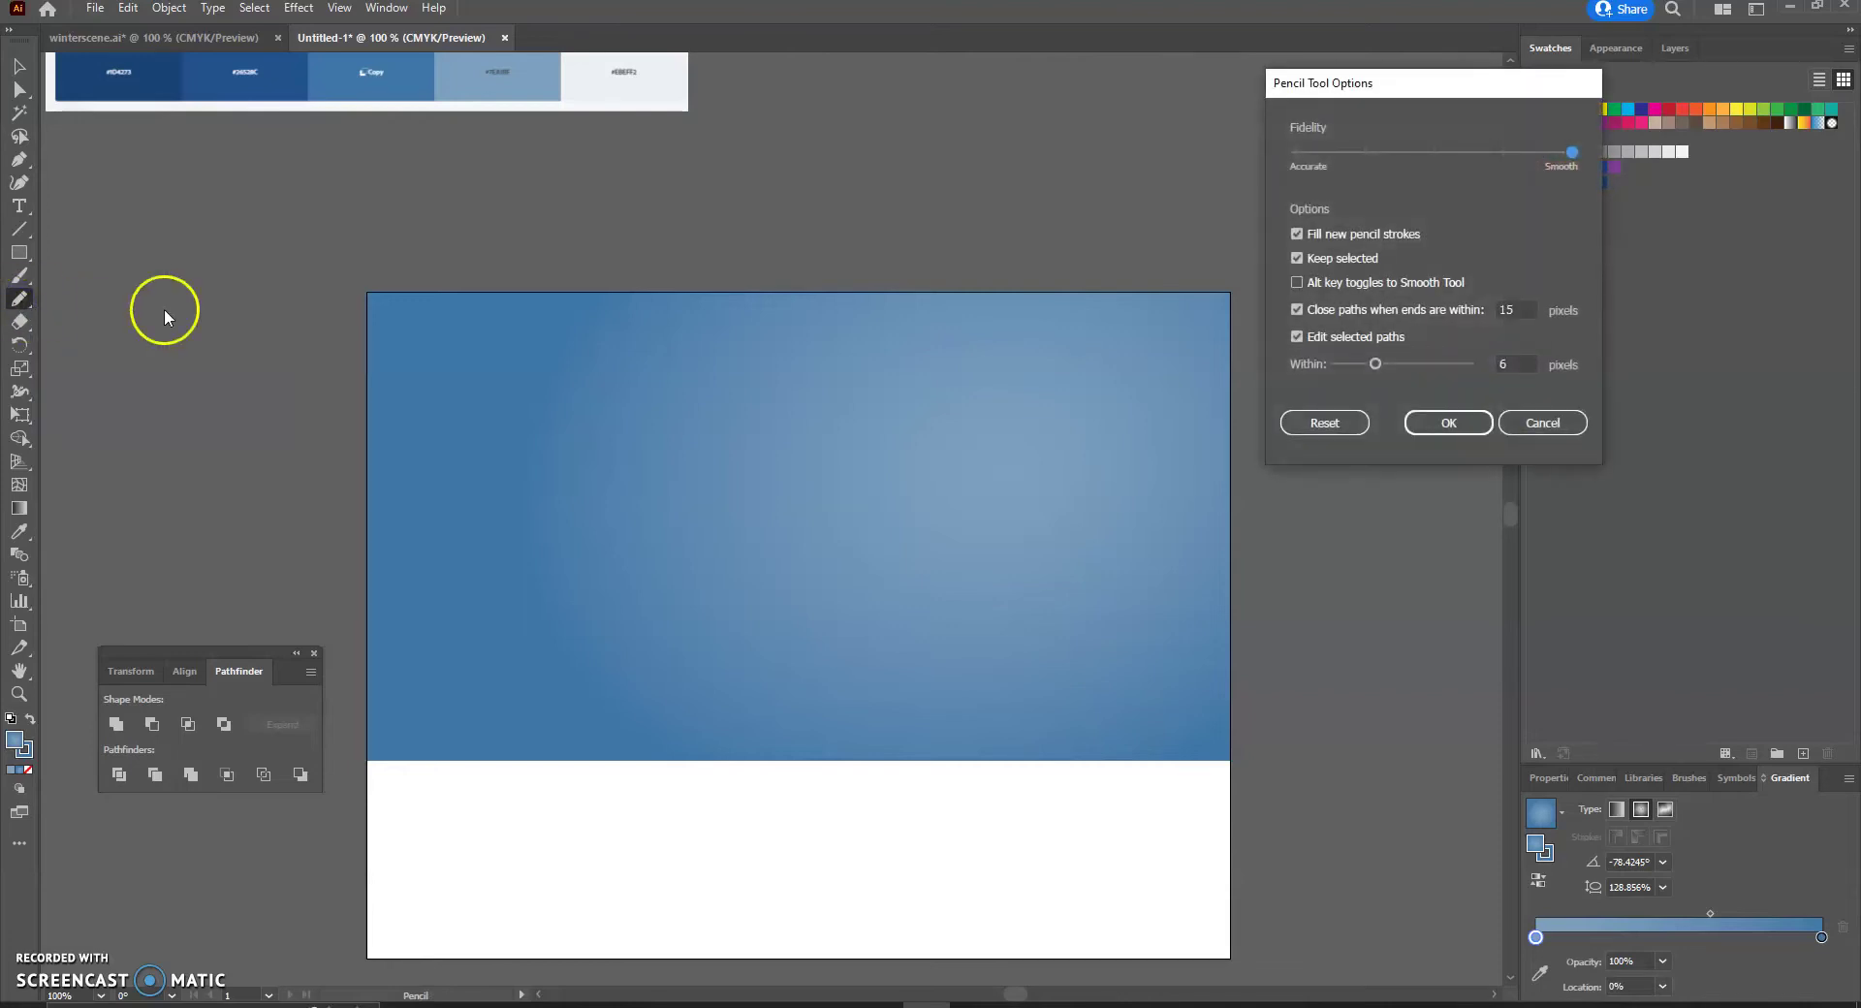
{"action": "mouse_move", "coordinate": [1394, 87]}
{"action": "left_mouse_down"}
{"action": "mouse_move", "coordinate": [1229, 120]}
{"action": "mouse_move", "coordinate": [436, 166]}
{"action": "mouse_move", "coordinate": [460, 194]}
{"action": "mouse_move", "coordinate": [293, 195]}
{"action": "mouse_move", "coordinate": [198, 170]}
{"action": "left_mouse_up"}
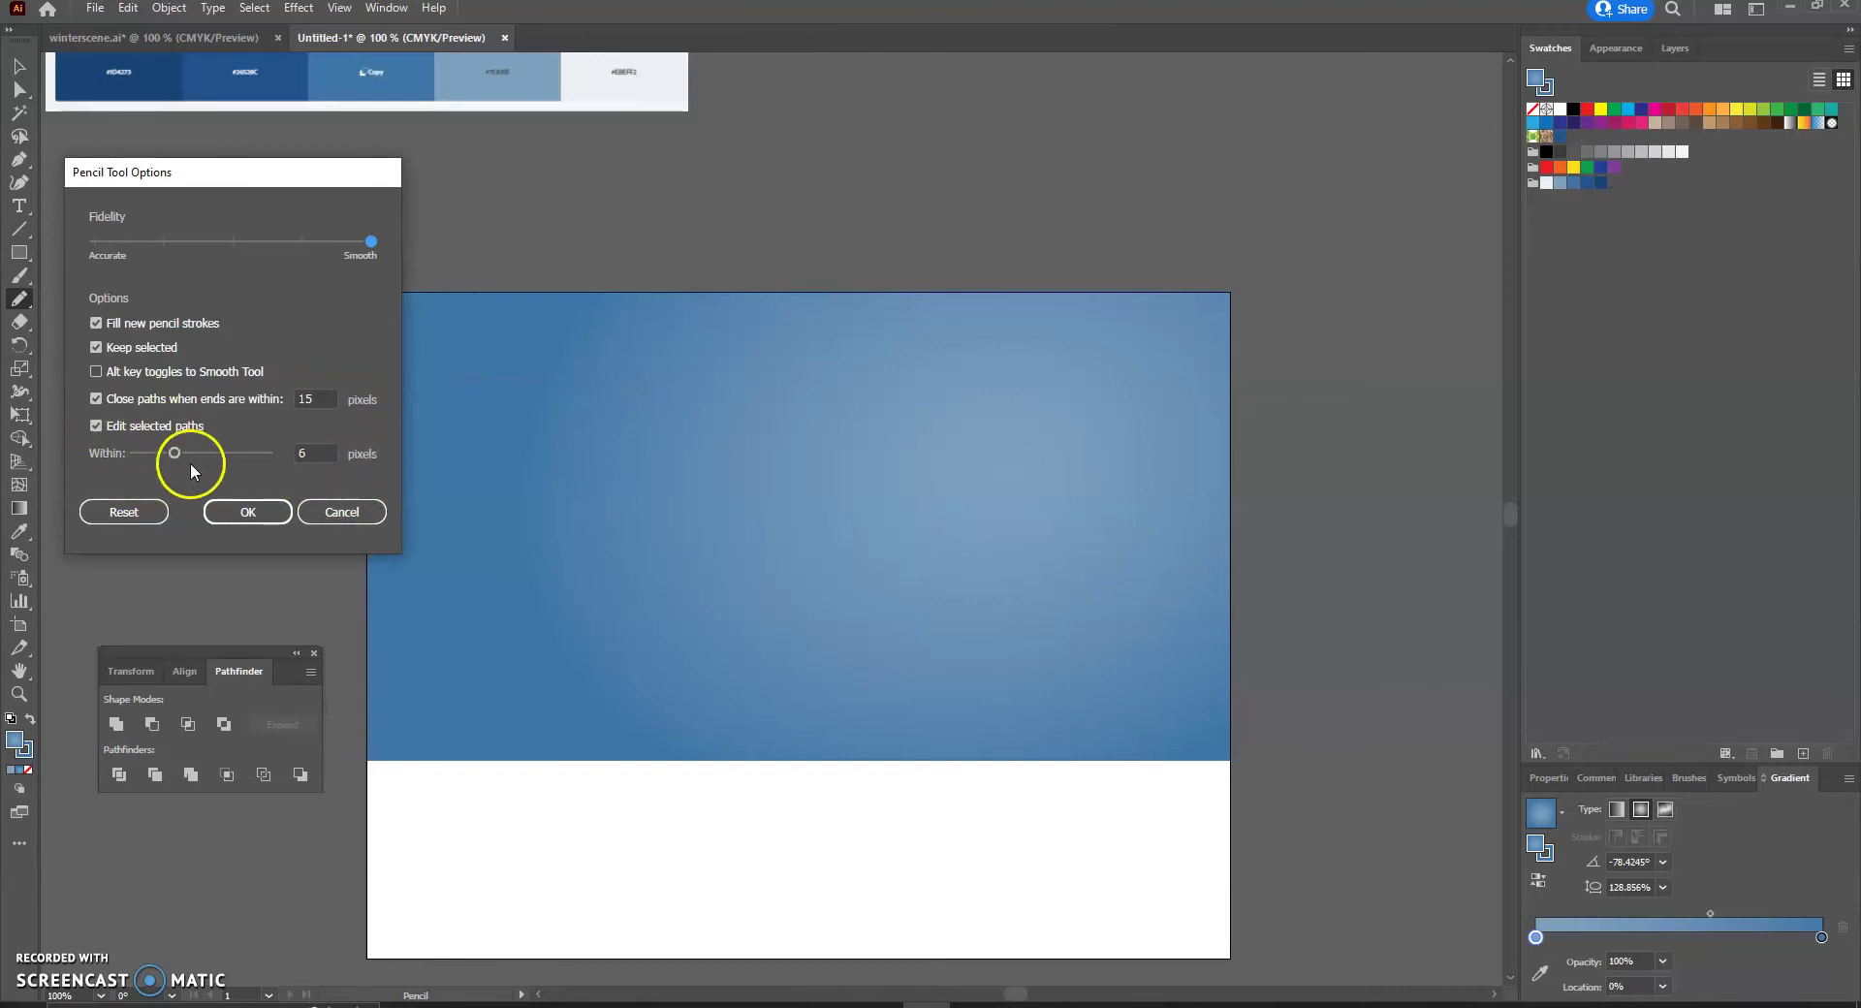
{"action": "left_click", "coordinate": [232, 522]}
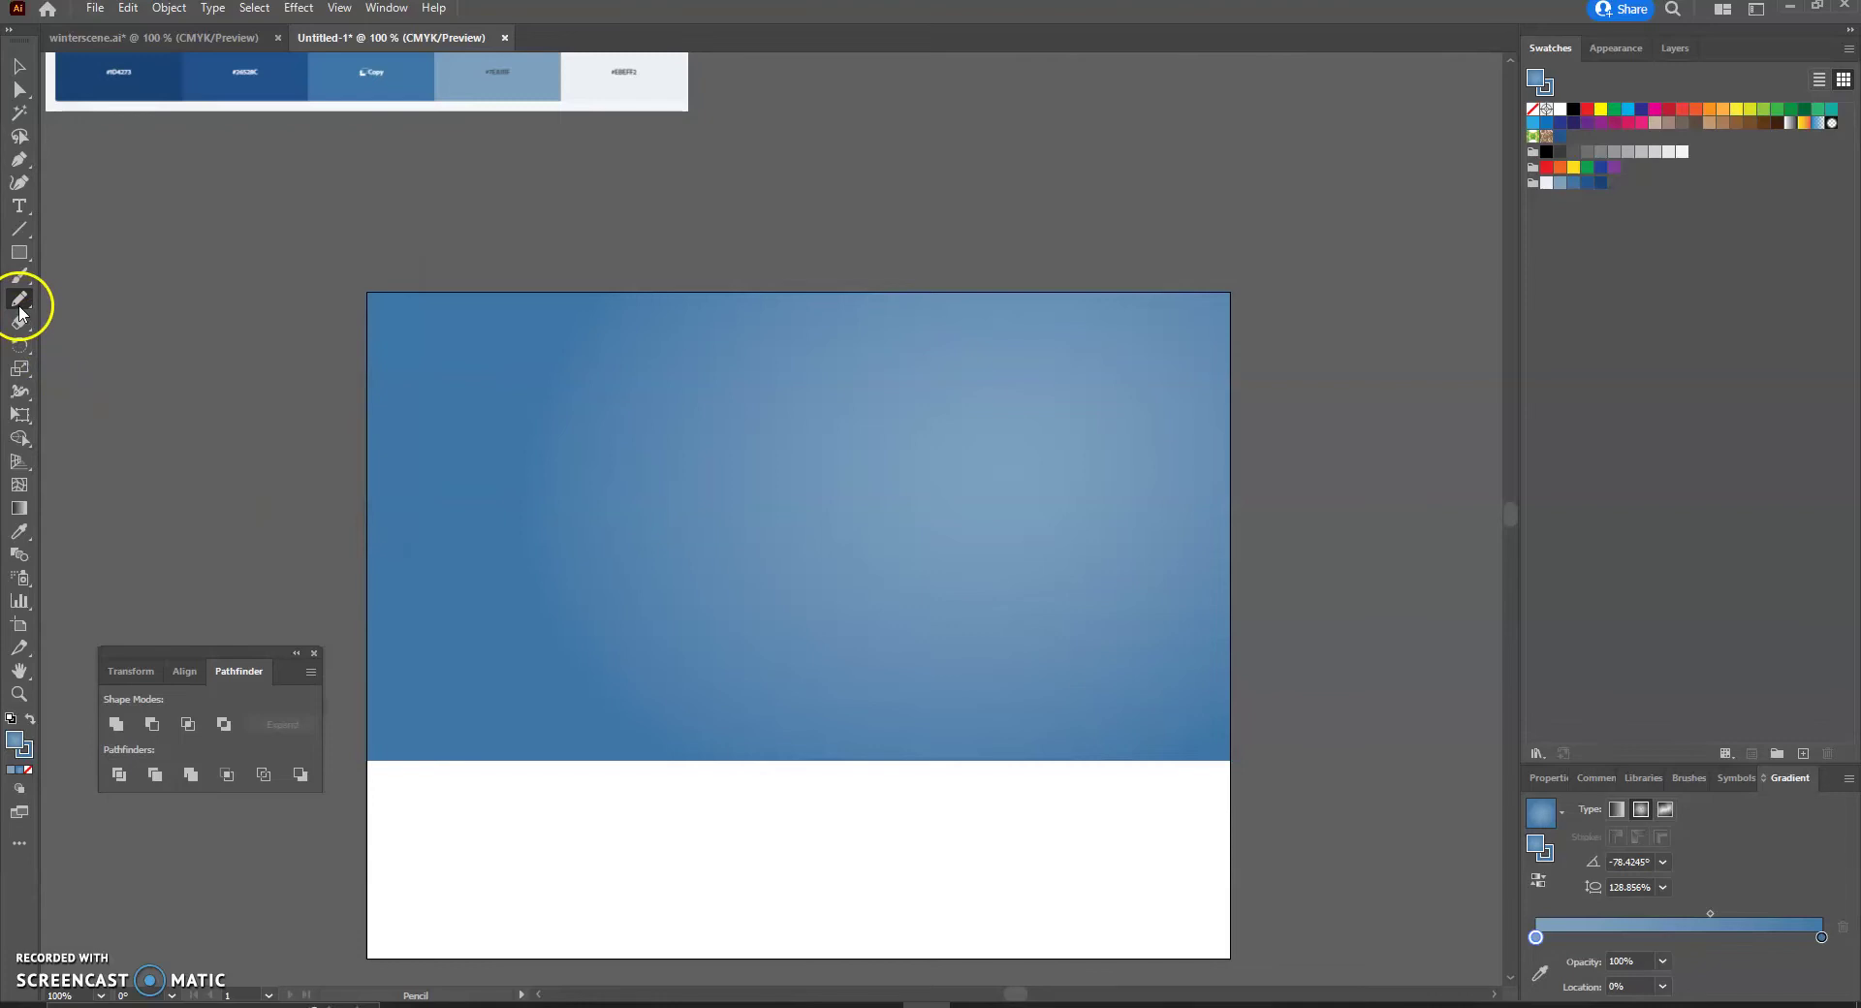
{"action": "double_click", "coordinate": [16, 748]}
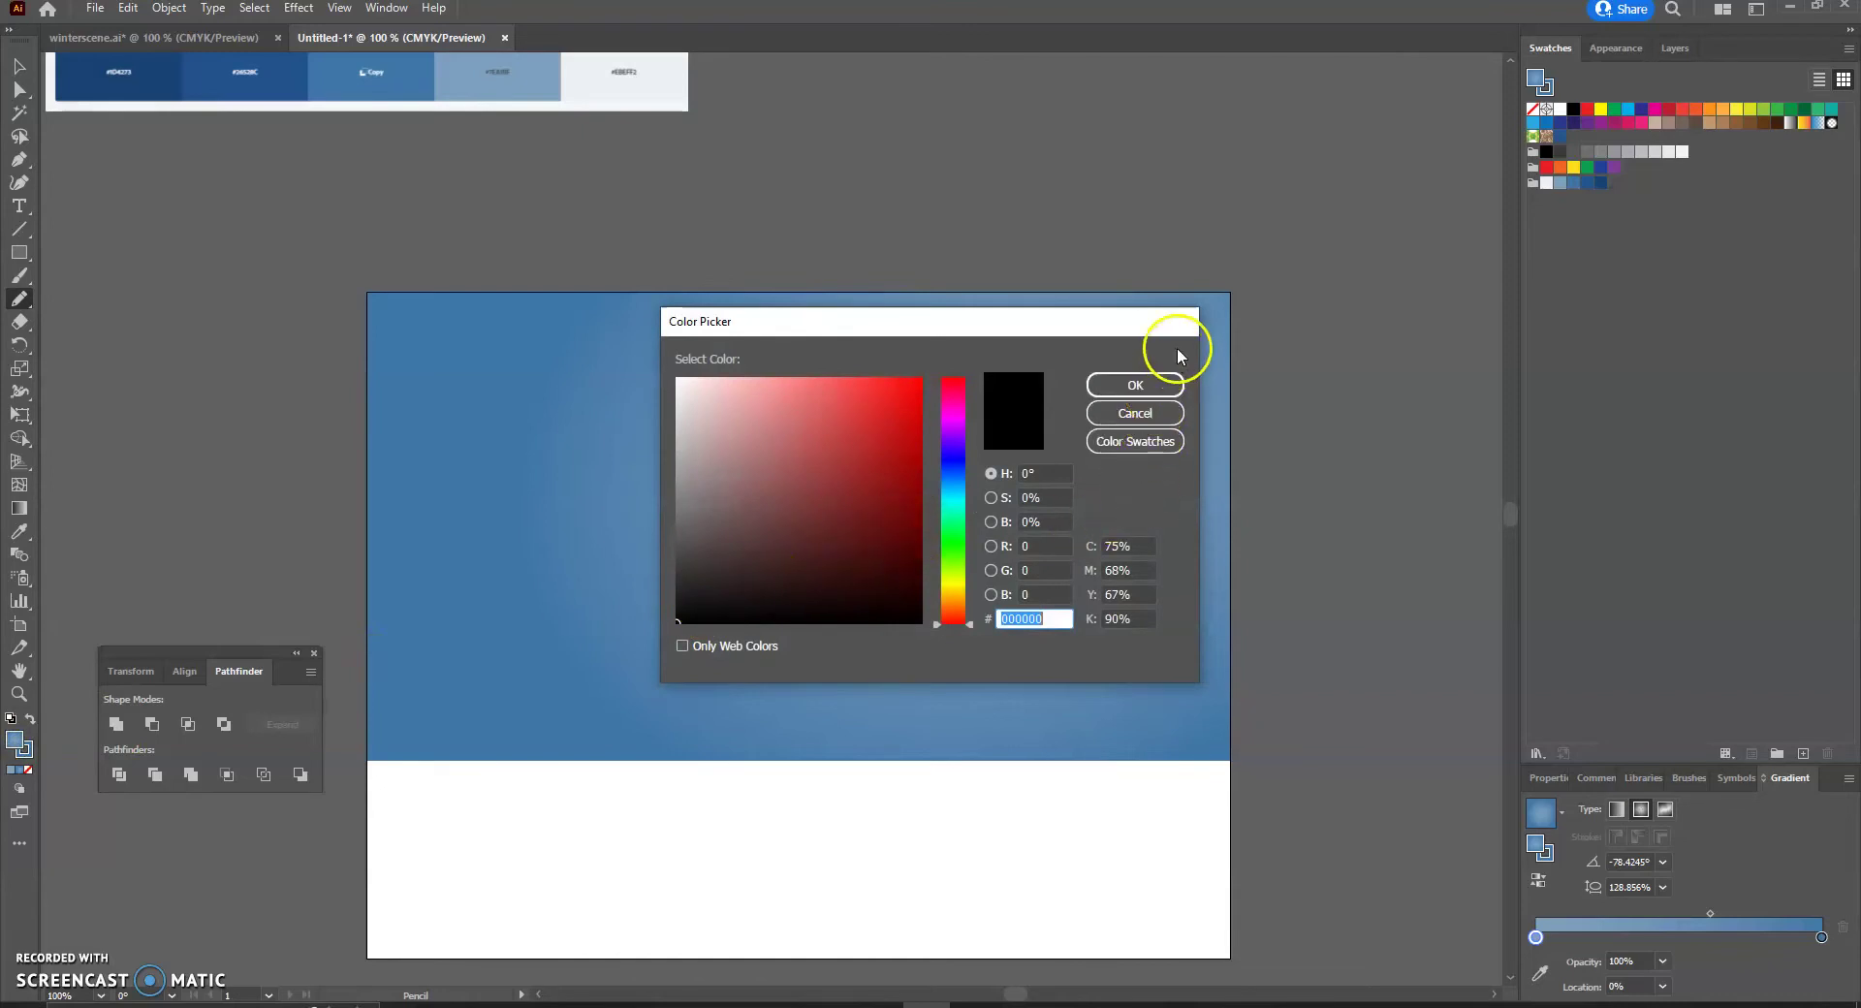
{"action": "left_click", "coordinate": [1139, 442]}
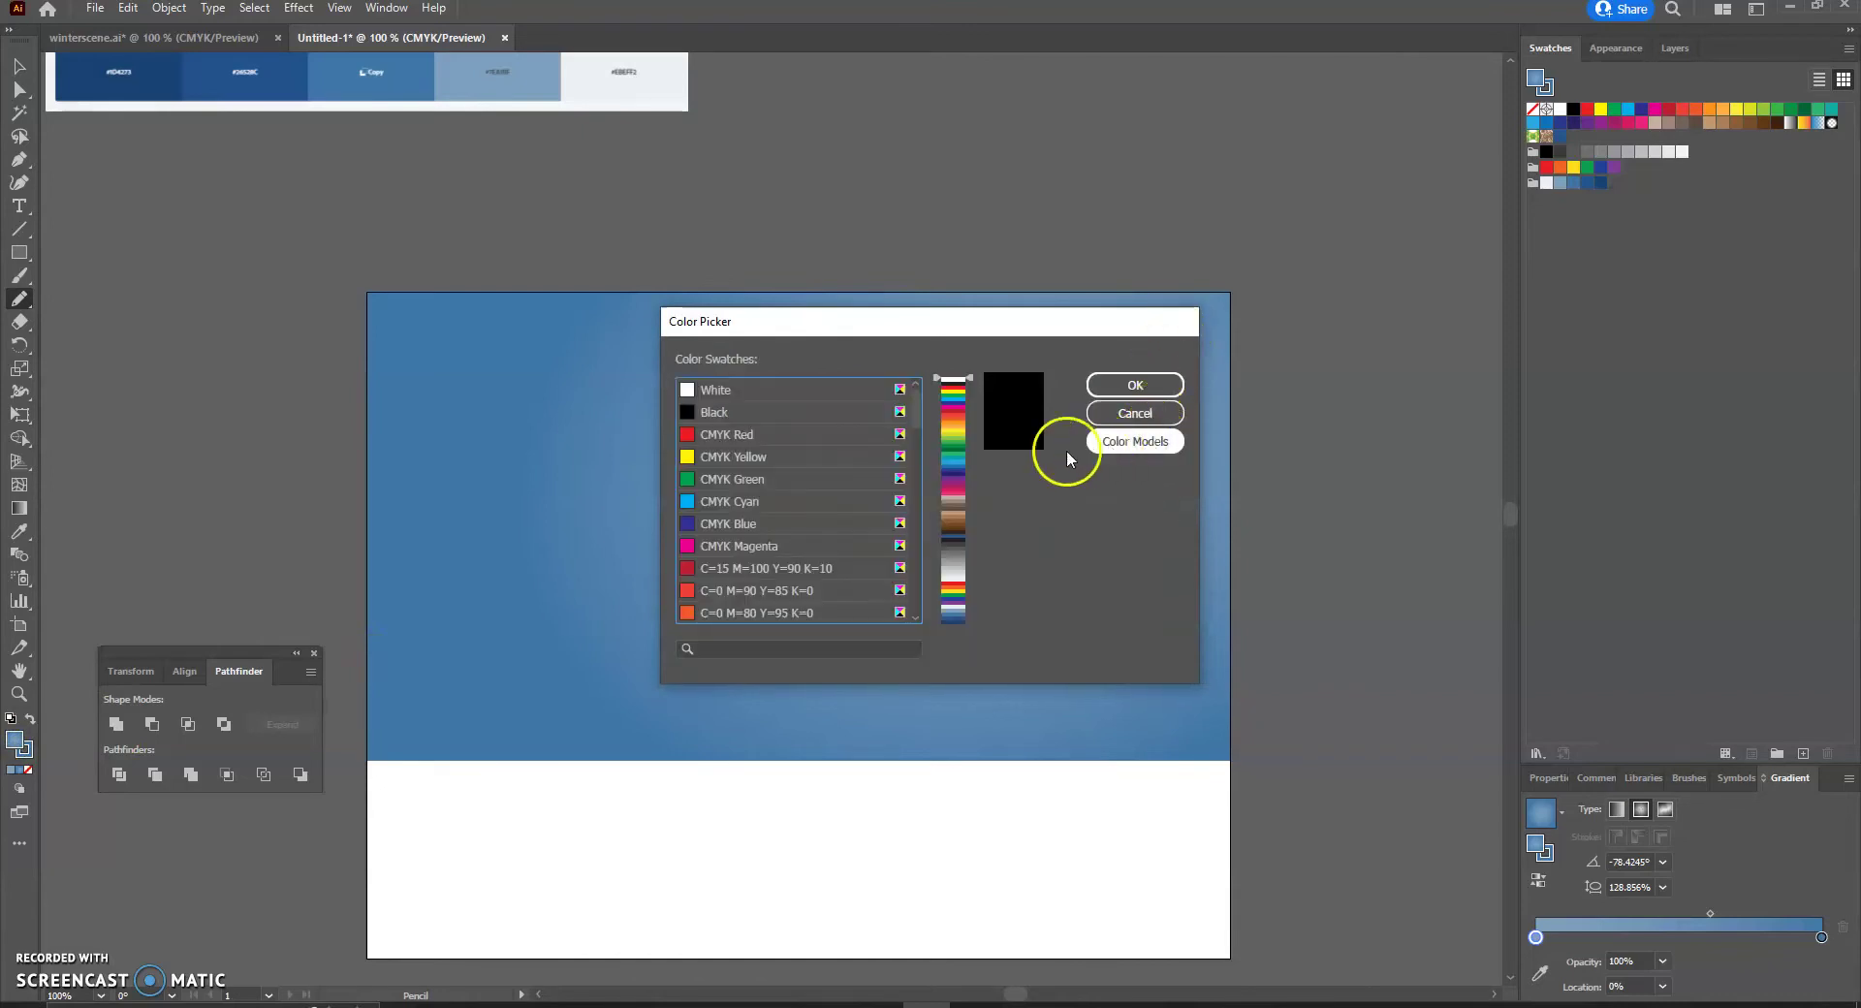
{"action": "left_click", "coordinate": [1133, 414]}
Set the fill to the light grey-blue palette swatch and draw a closed, hooked cloud across the sky's upper left with the Pencil tool.
{"action": "left_click", "coordinate": [1560, 183]}
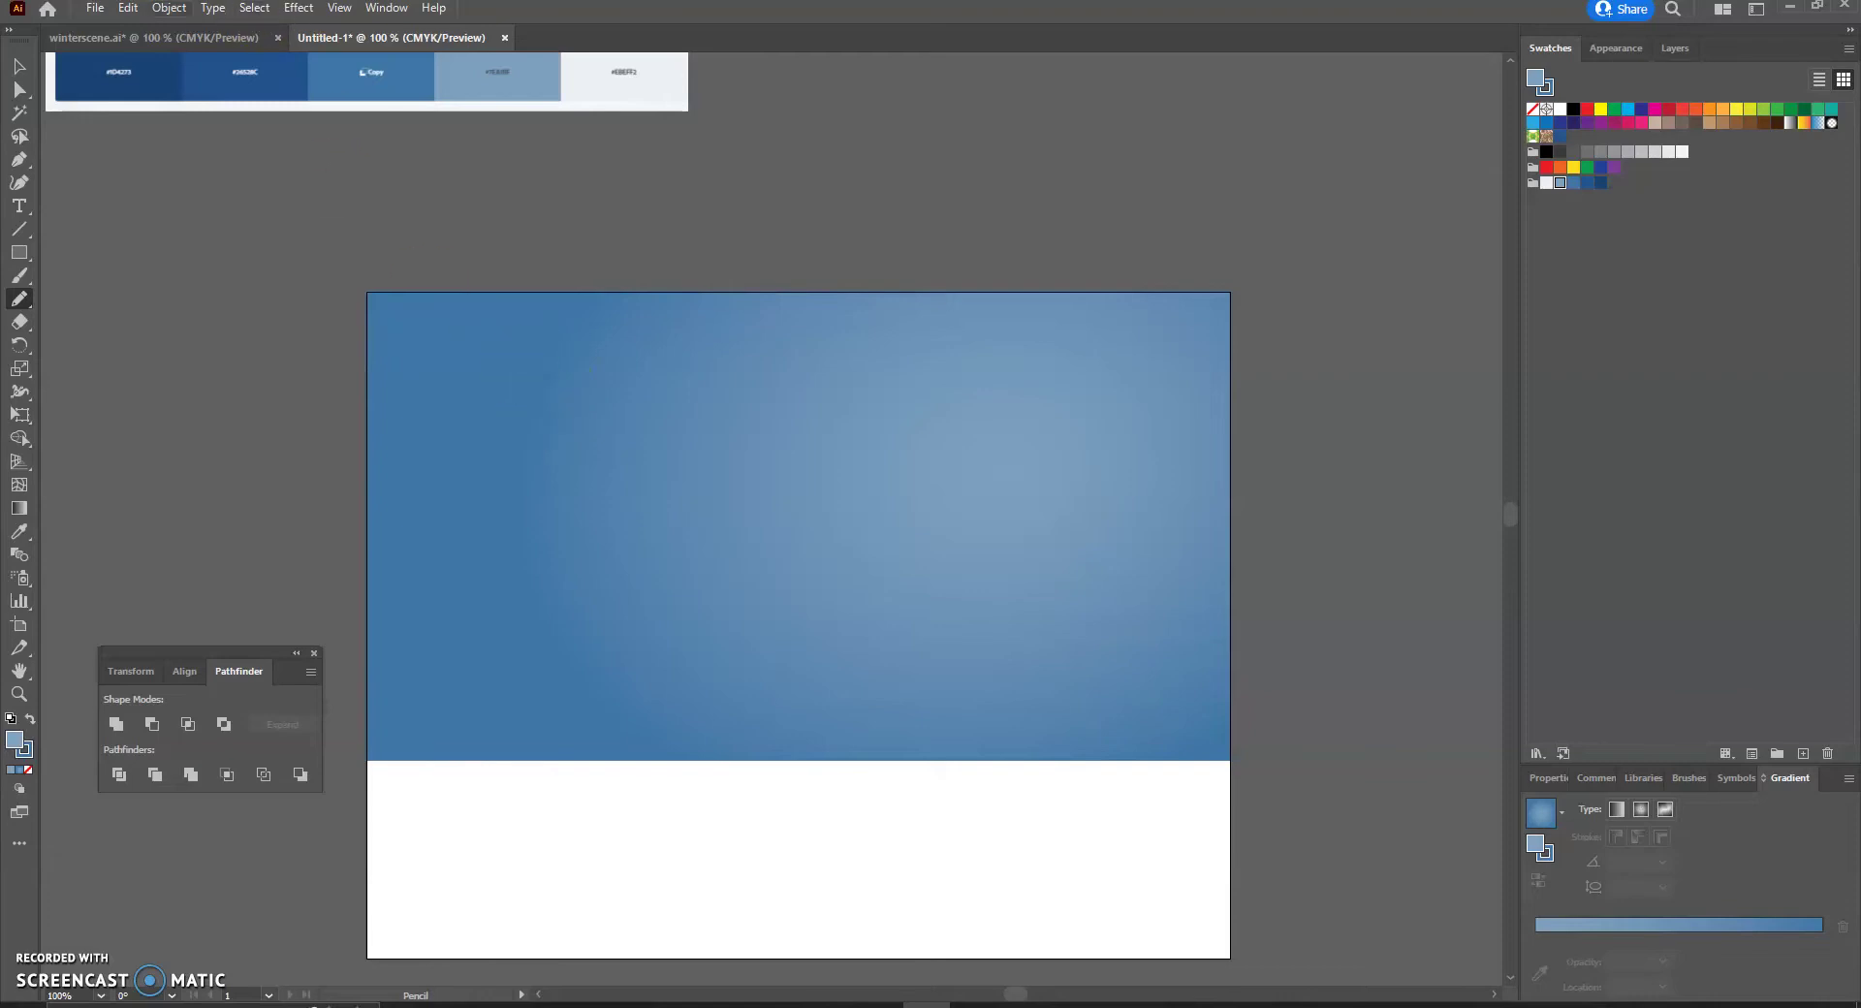
{"action": "left_click", "coordinate": [186, 38]}
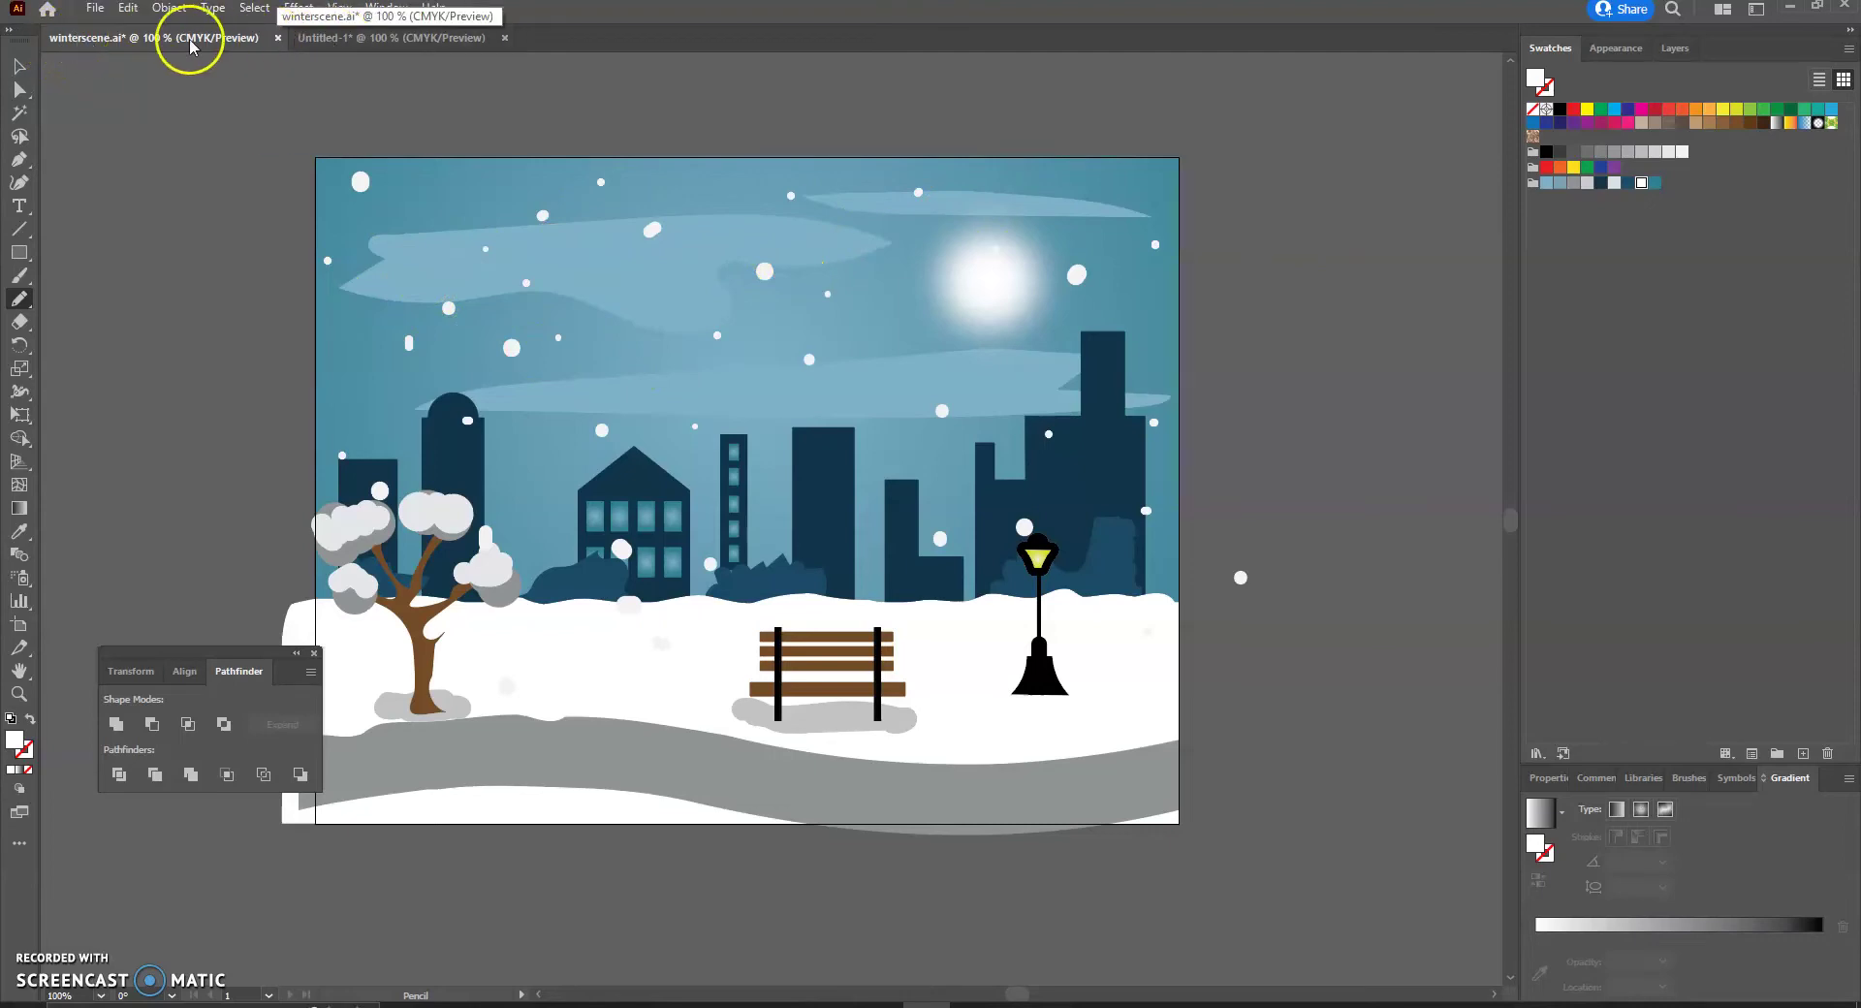
{"action": "left_click", "coordinate": [318, 37]}
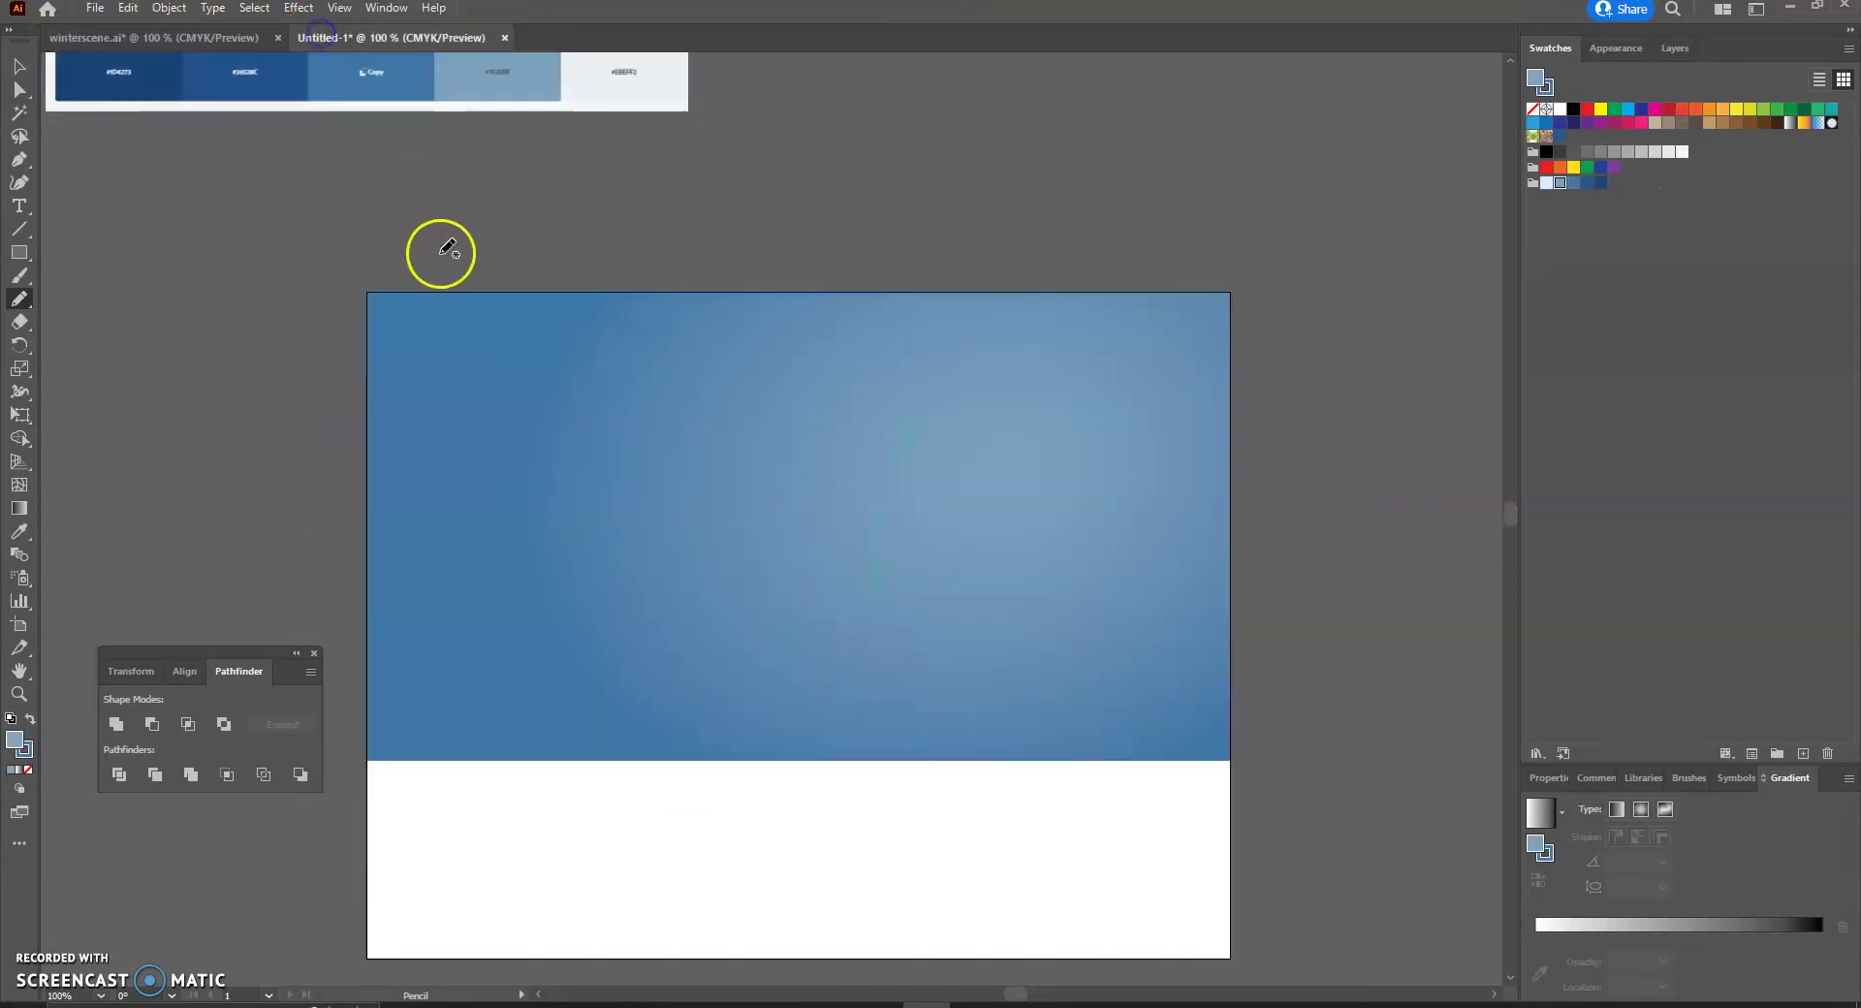
{"action": "left_click_drag", "start_coordinate": [449, 393], "coordinate": [477, 393]}
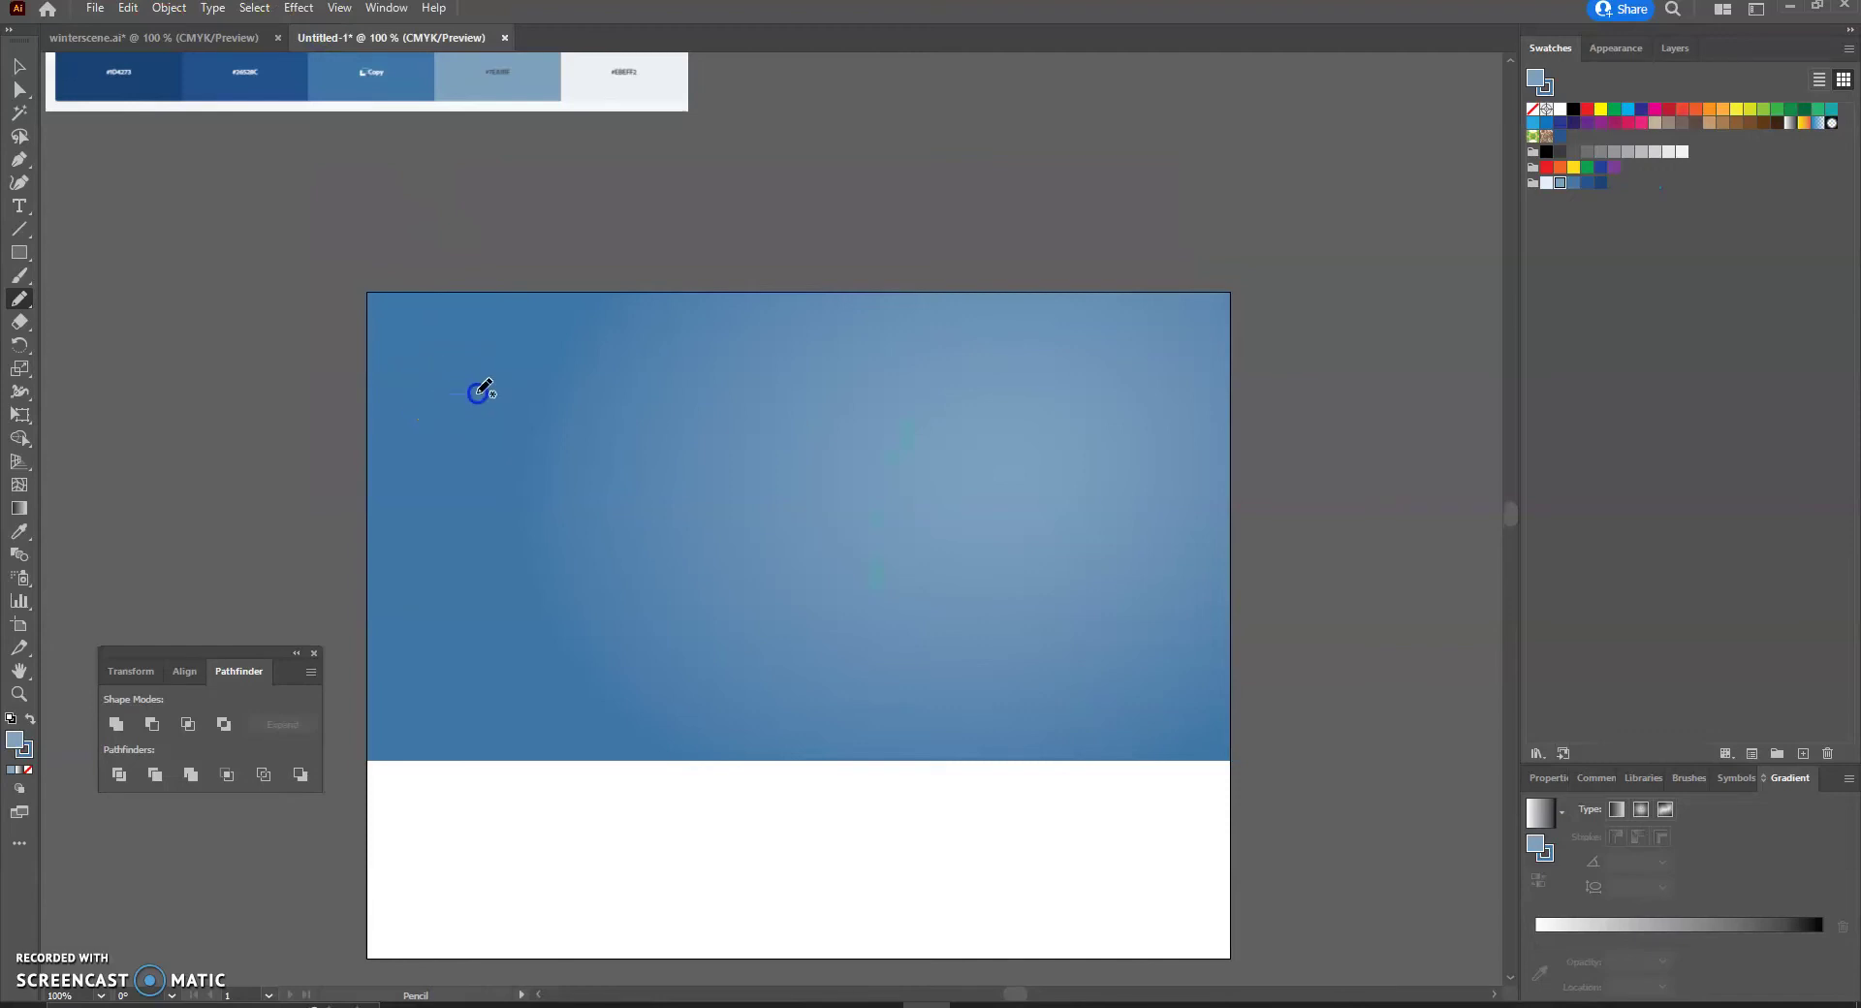
{"action": "left_click_drag", "start_coordinate": [896, 353], "coordinate": [831, 373]}
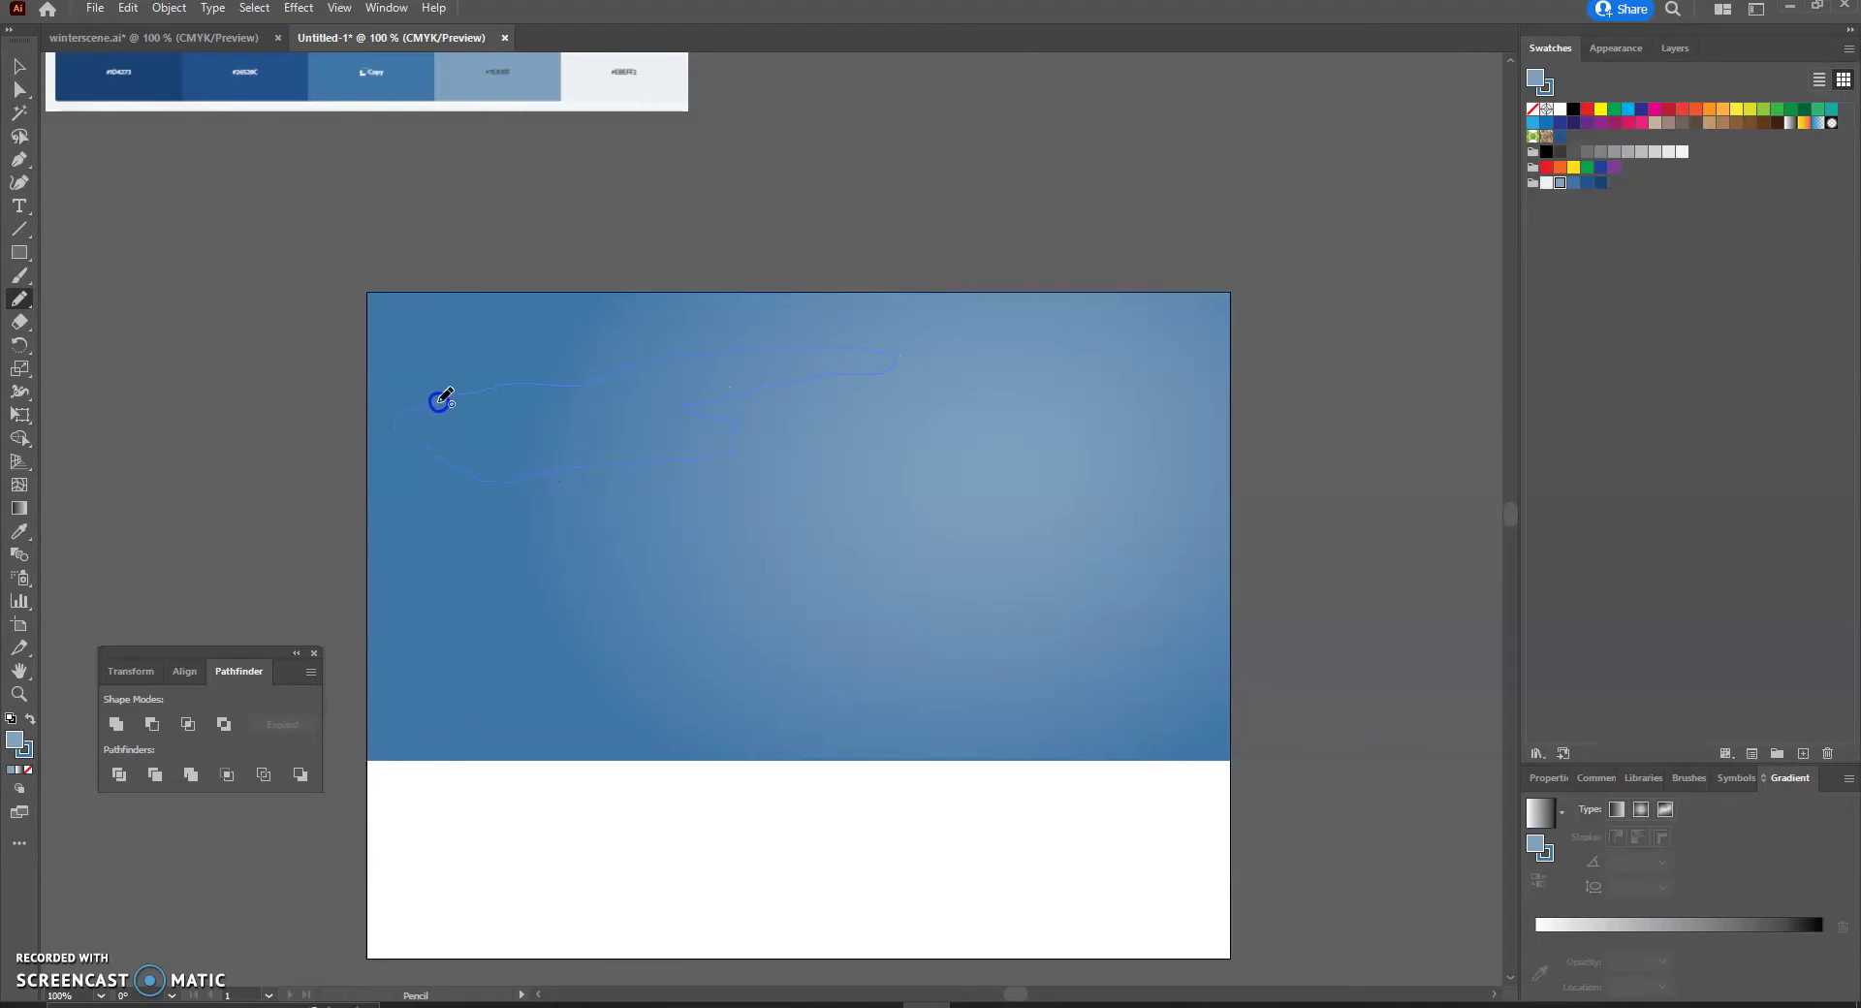
{"action": "left_click_drag", "start_coordinate": [449, 395], "coordinate": [446, 398]}
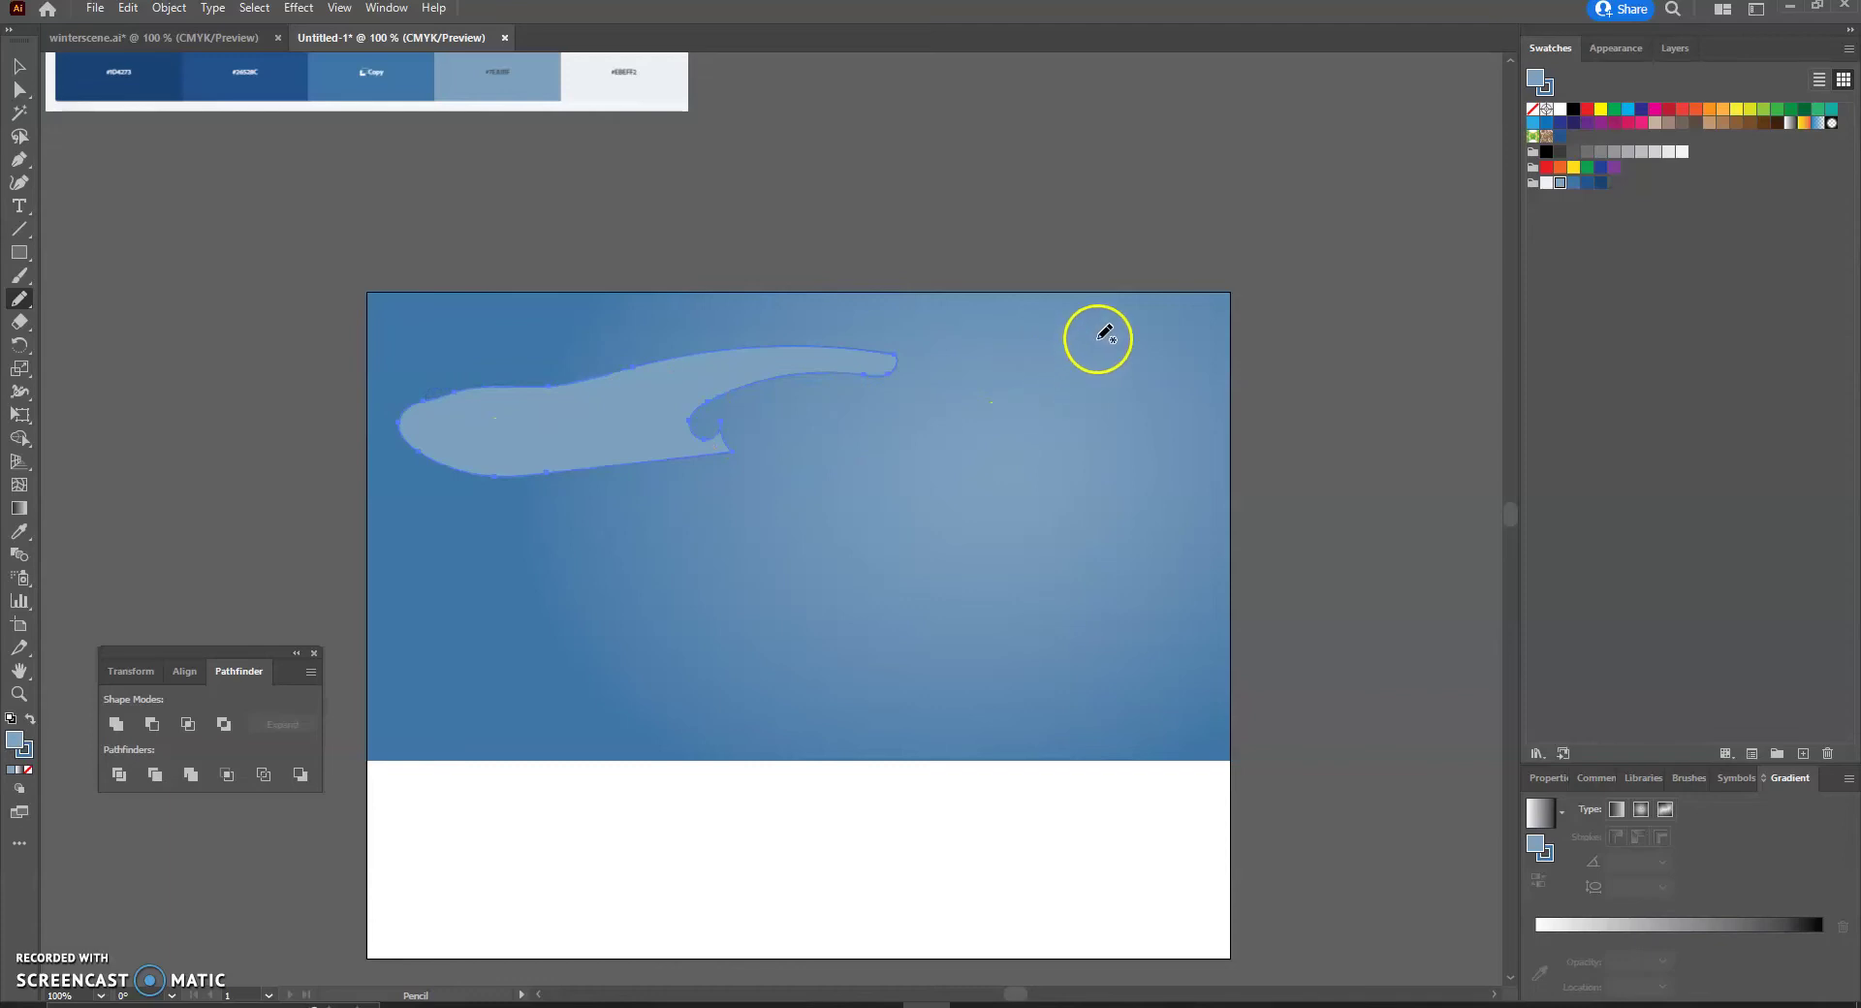
Draw a short flat cloud in the sky's upper right and a long thin cloud across its middle.
{"action": "left_click_drag", "start_coordinate": [1140, 342], "coordinate": [949, 364]}
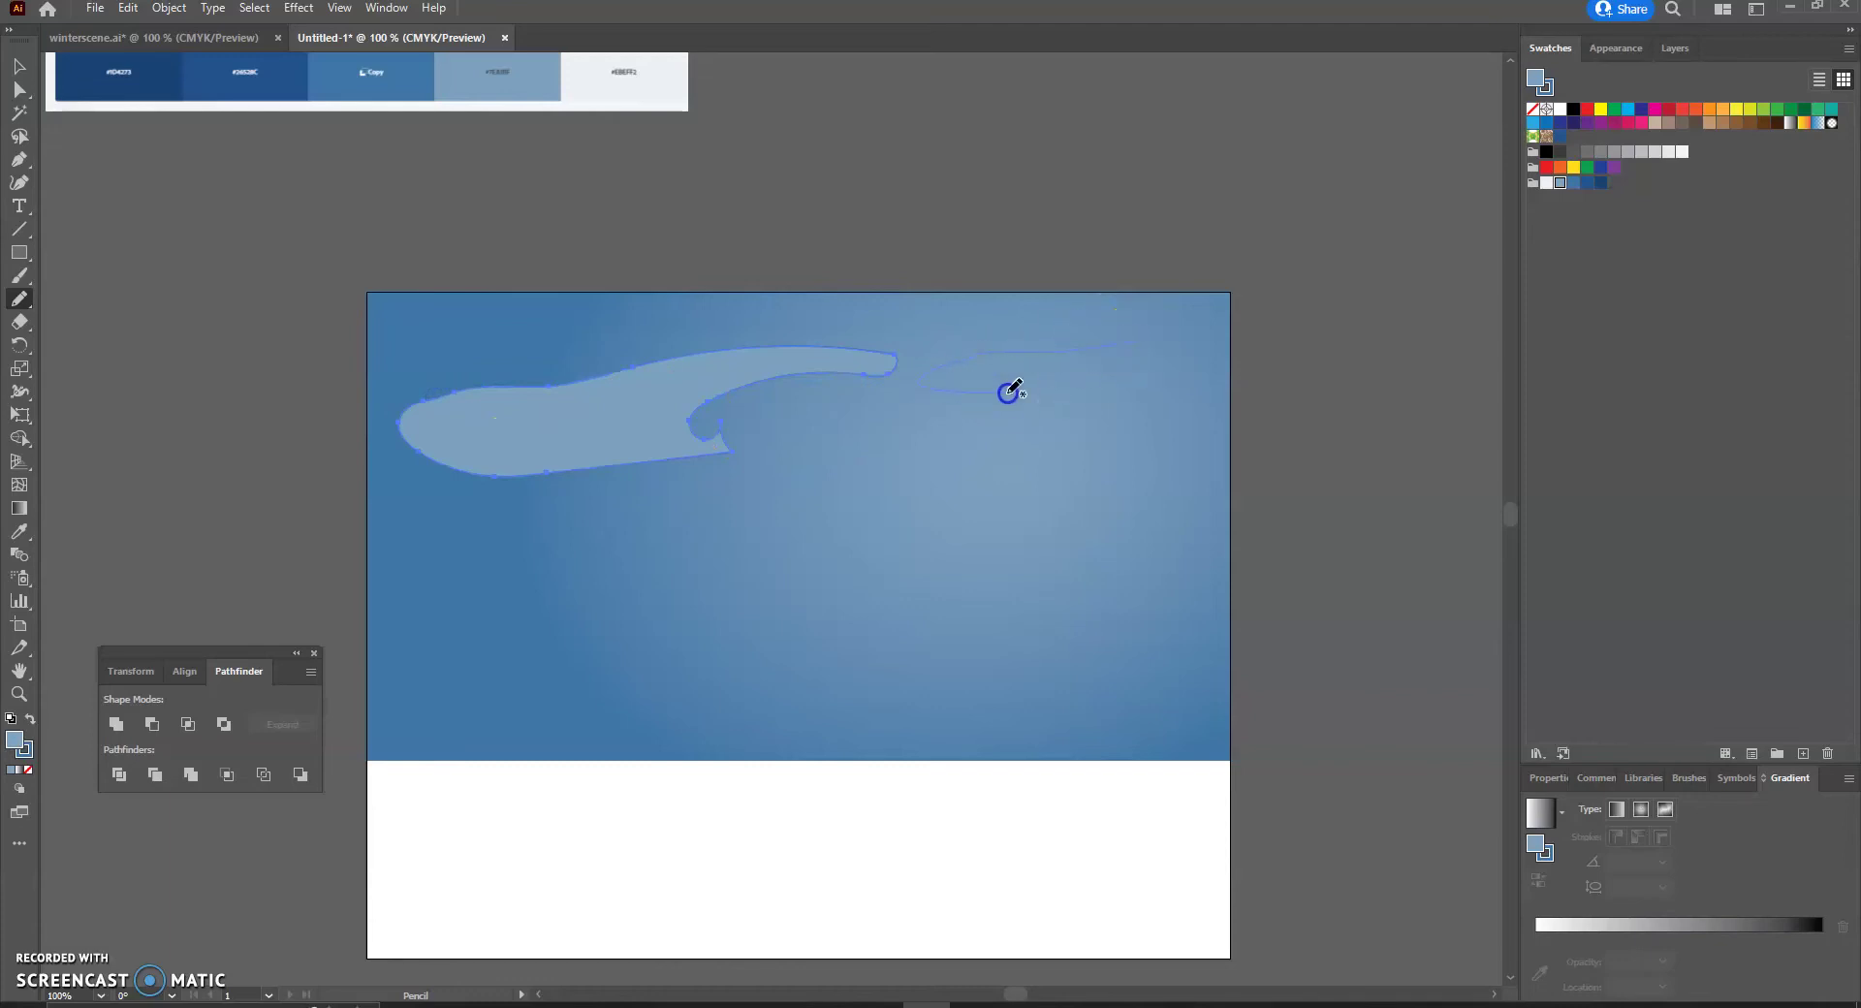
{"action": "left_click_drag", "start_coordinate": [1127, 344], "coordinate": [1124, 344]}
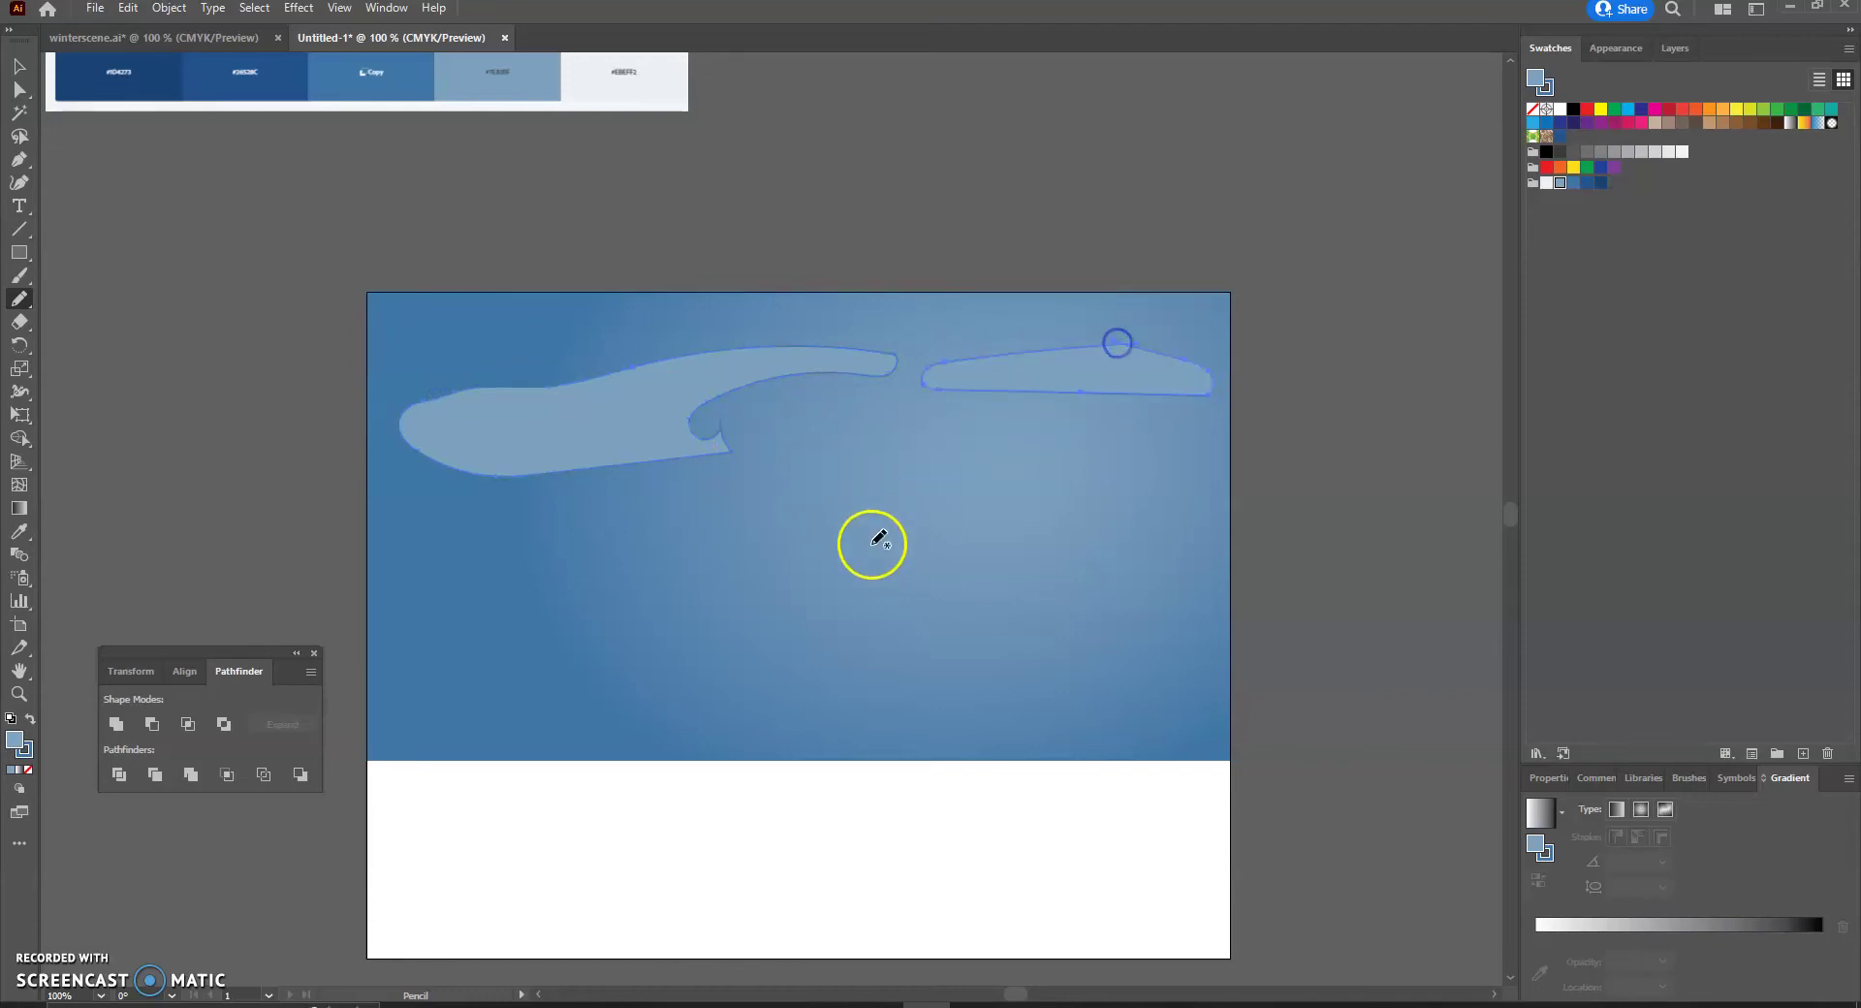
{"action": "left_click_drag", "start_coordinate": [873, 501], "coordinate": [560, 524]}
{"action": "mouse_move", "coordinate": [417, 558]}
{"action": "left_mouse_down"}
{"action": "mouse_move", "coordinate": [748, 583]}
{"action": "mouse_move", "coordinate": [861, 567]}
{"action": "left_mouse_up"}
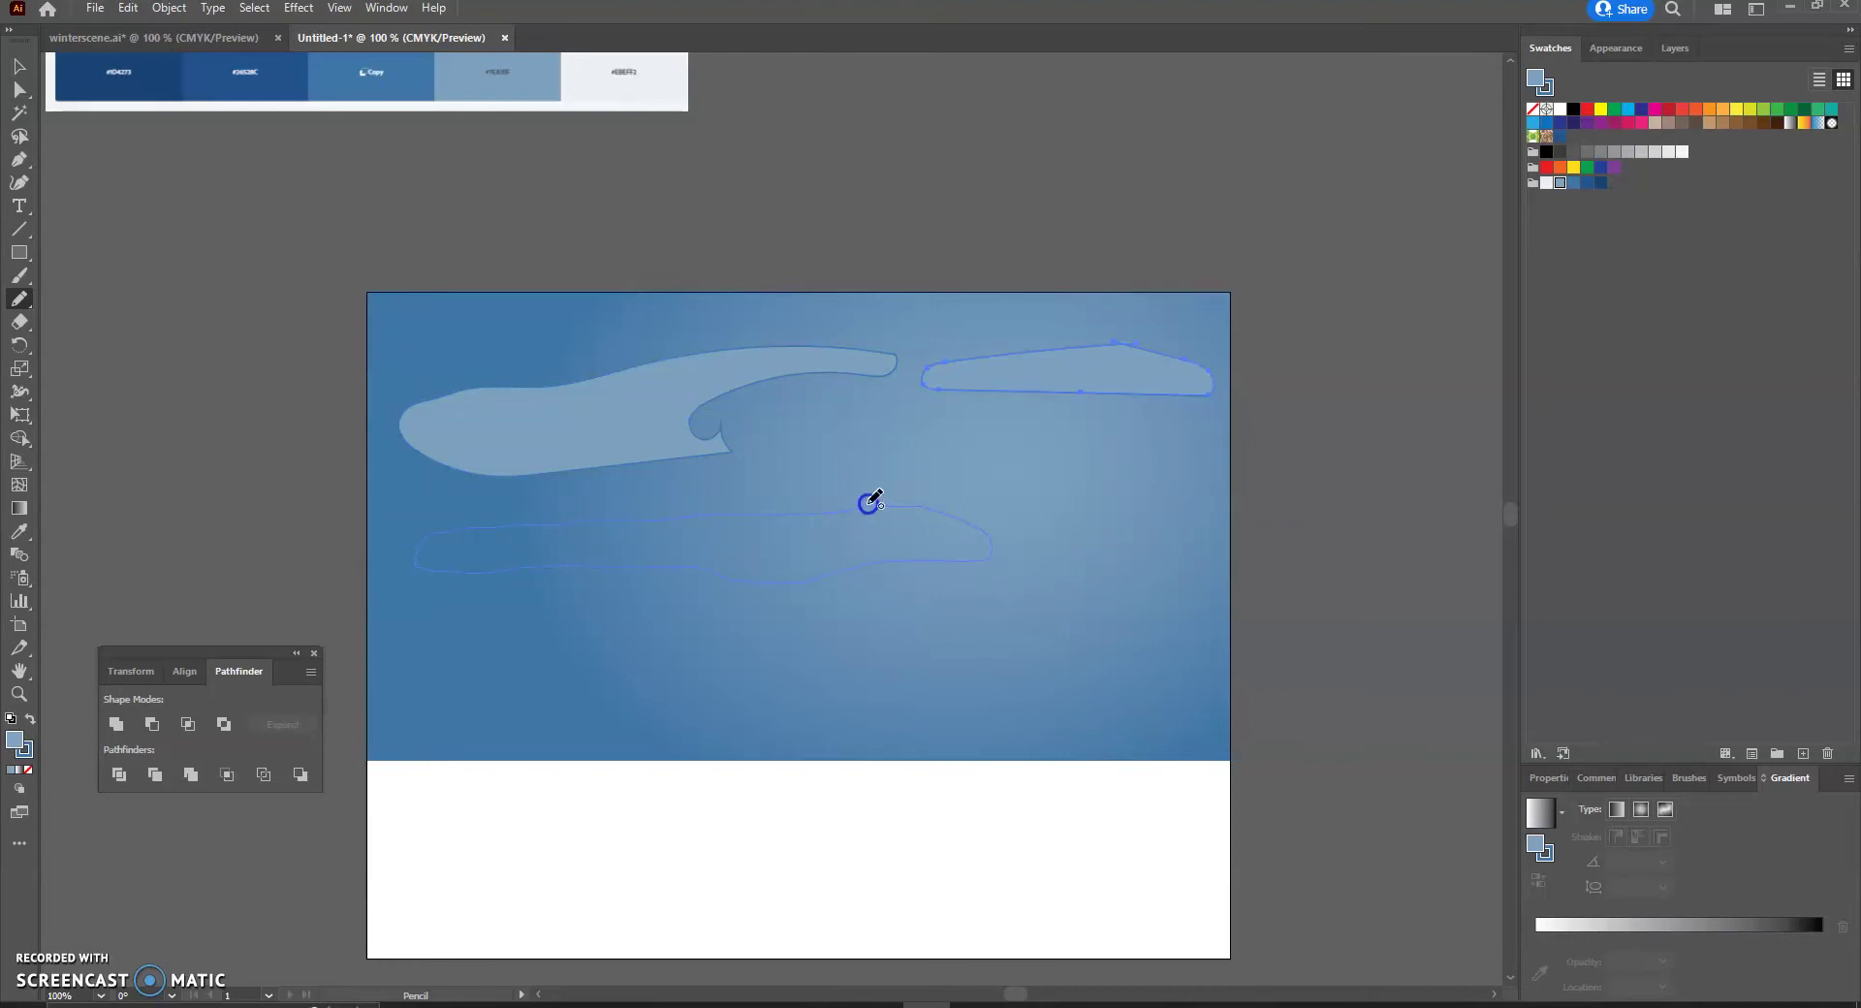
{"action": "left_click_drag", "start_coordinate": [872, 501], "coordinate": [872, 502]}
Select all three clouds, set their stroke to None, and deselect them.
{"action": "left_click", "coordinate": [17, 66]}
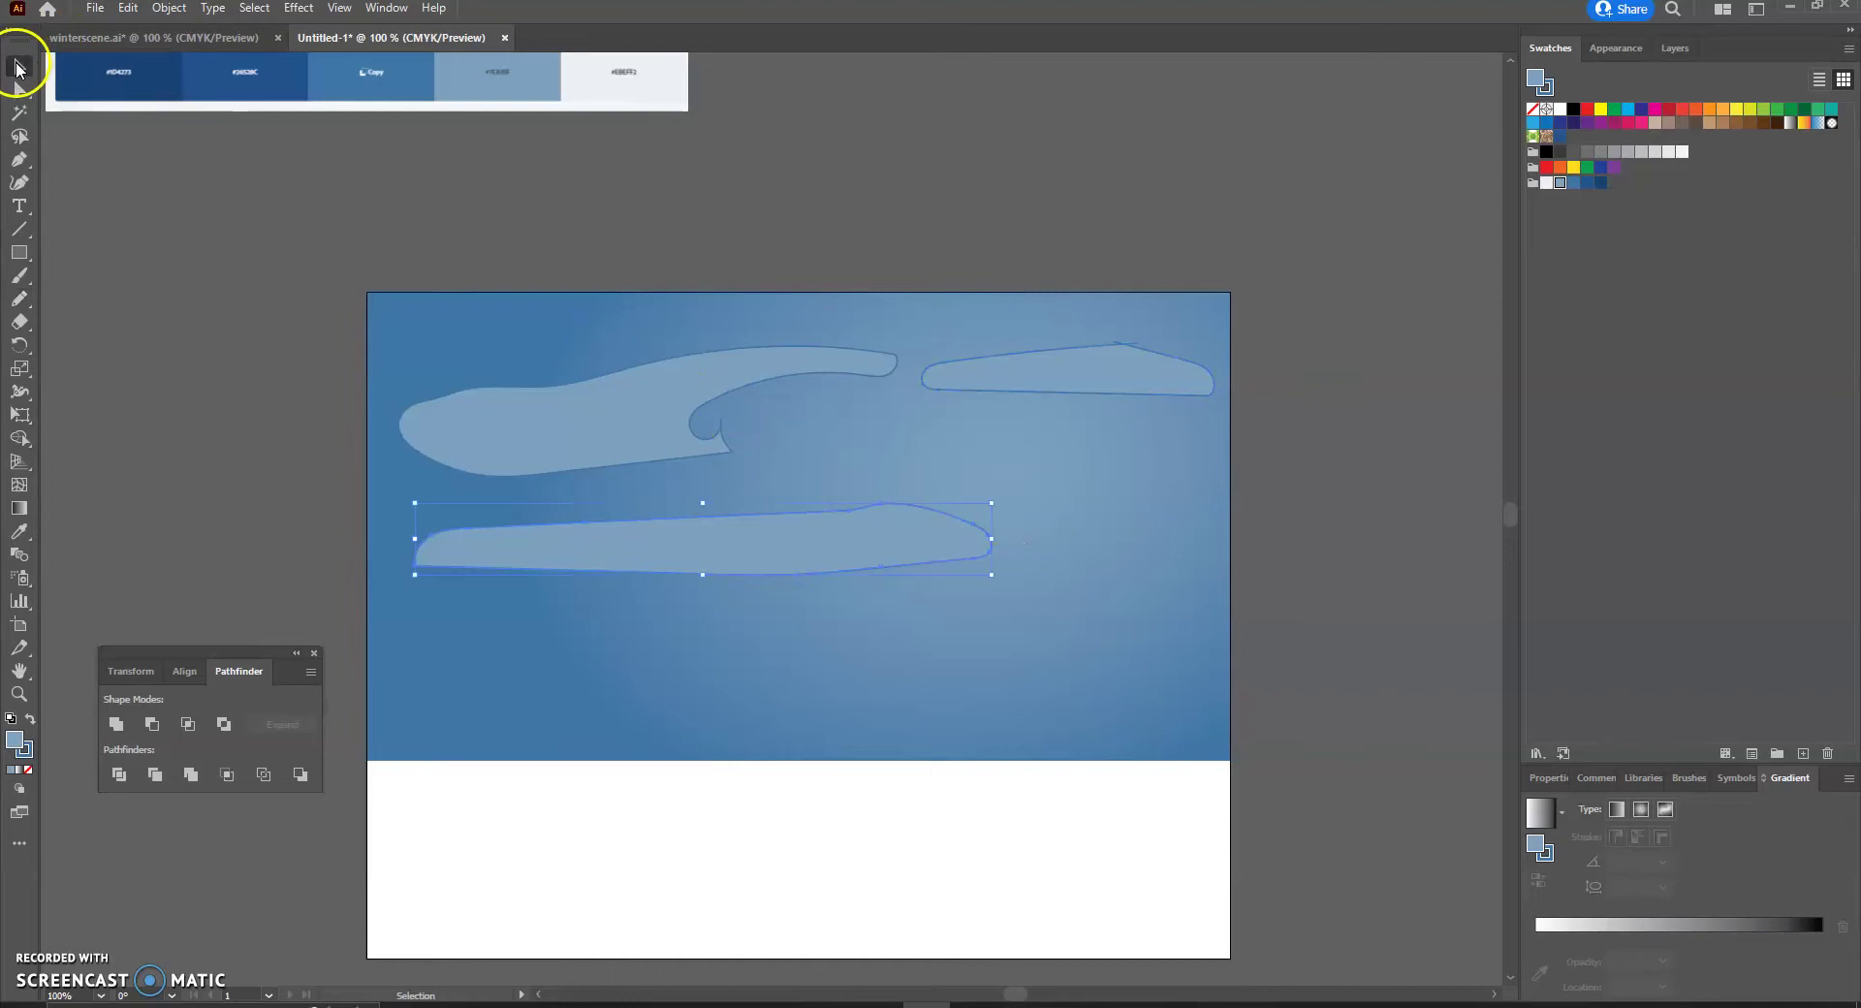
{"action": "left_click", "coordinate": [1023, 454]}
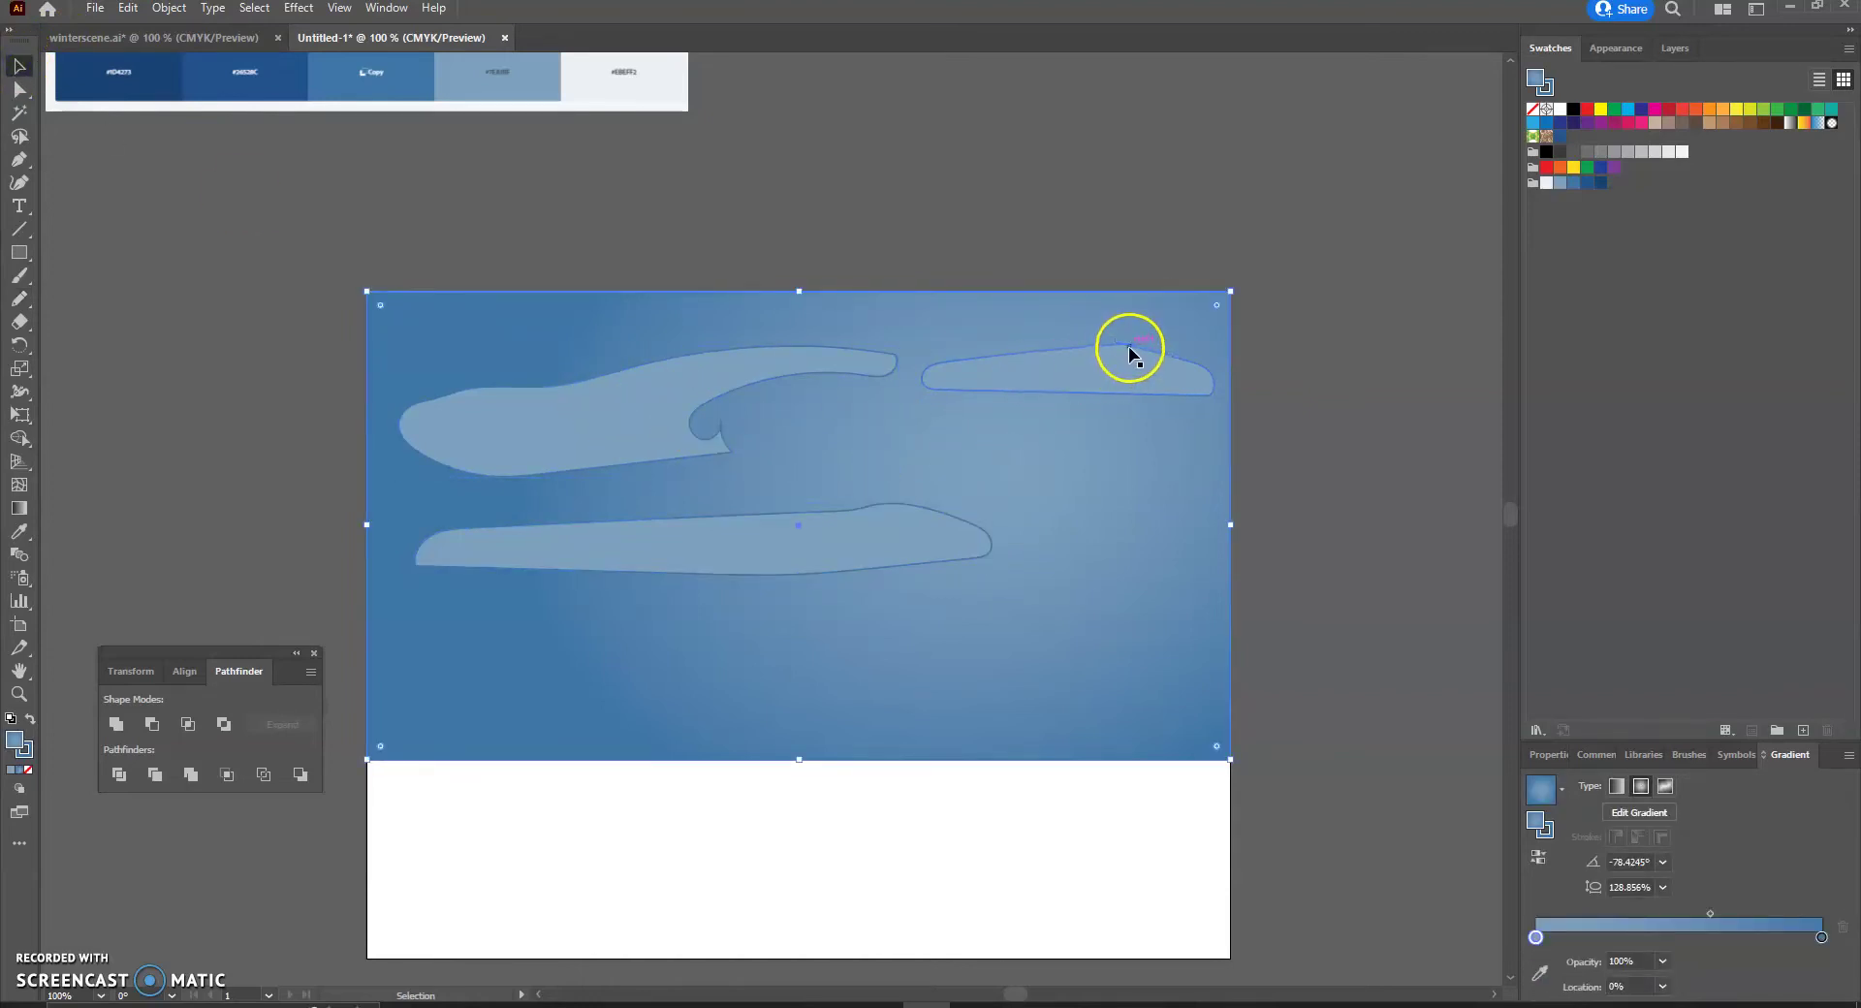
{"action": "left_click", "coordinate": [720, 389]}
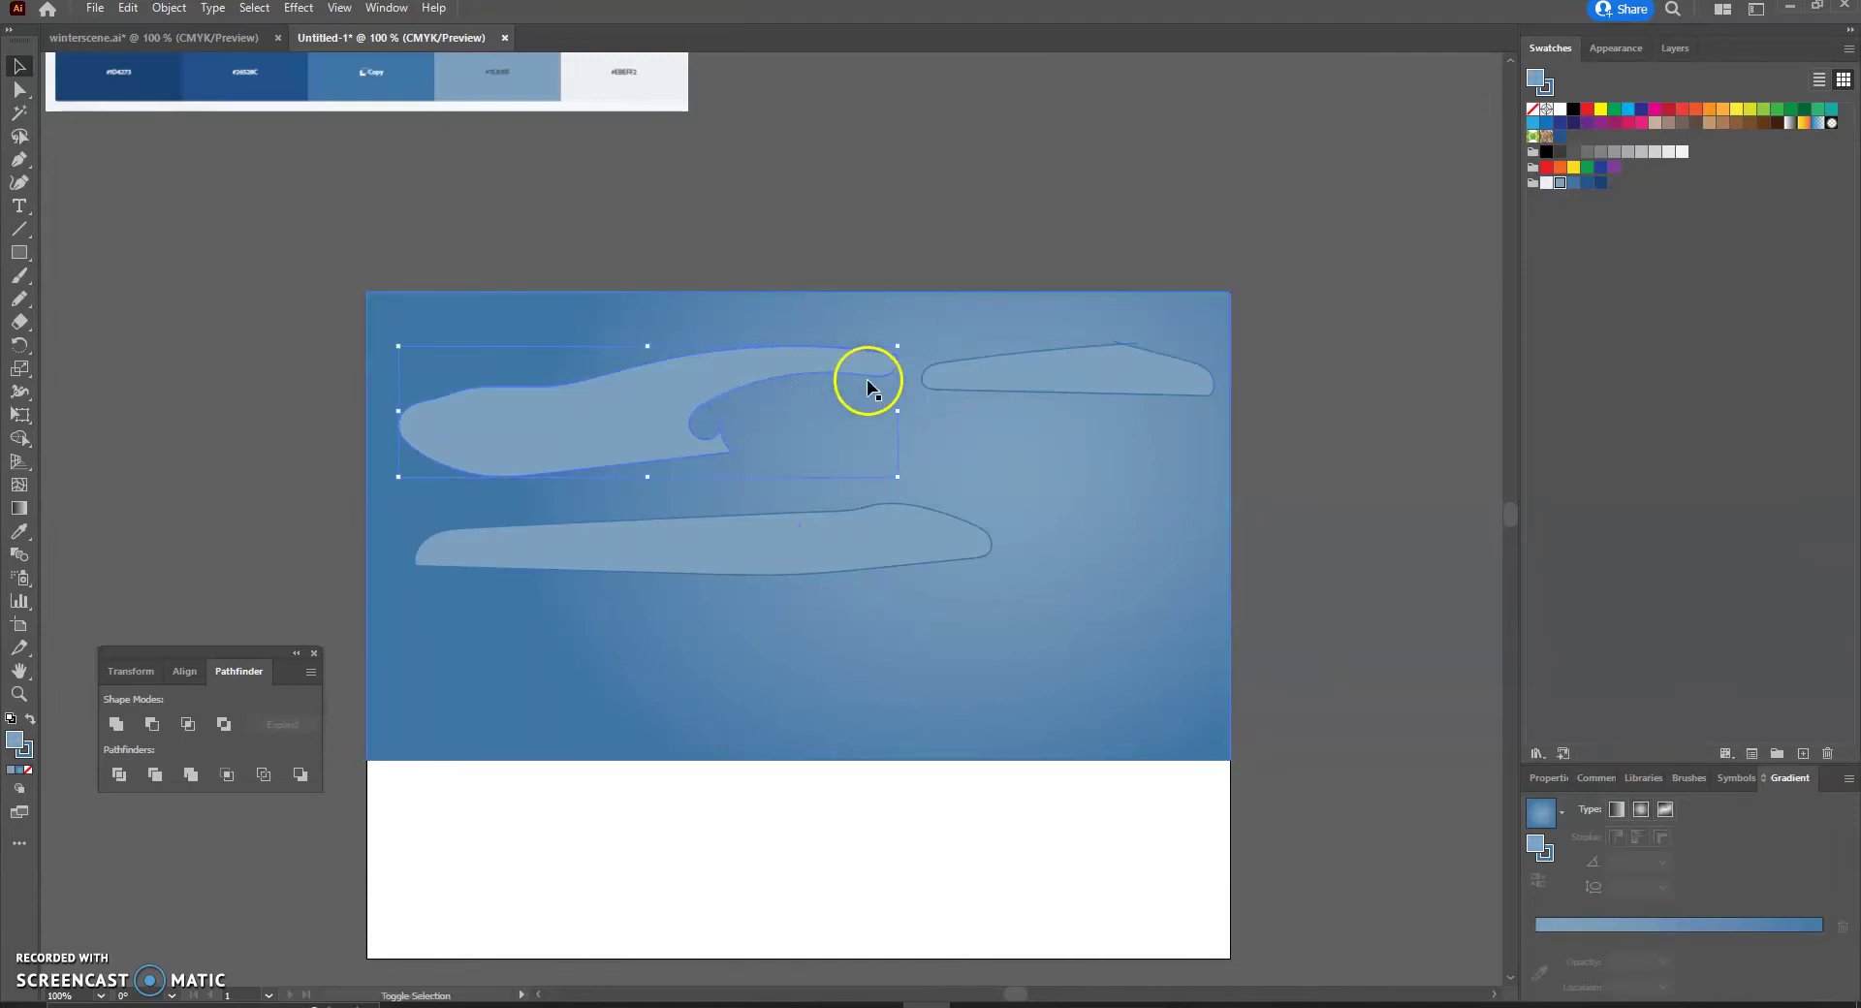
{"action": "left_click", "coordinate": [981, 389], "text": "shift"}
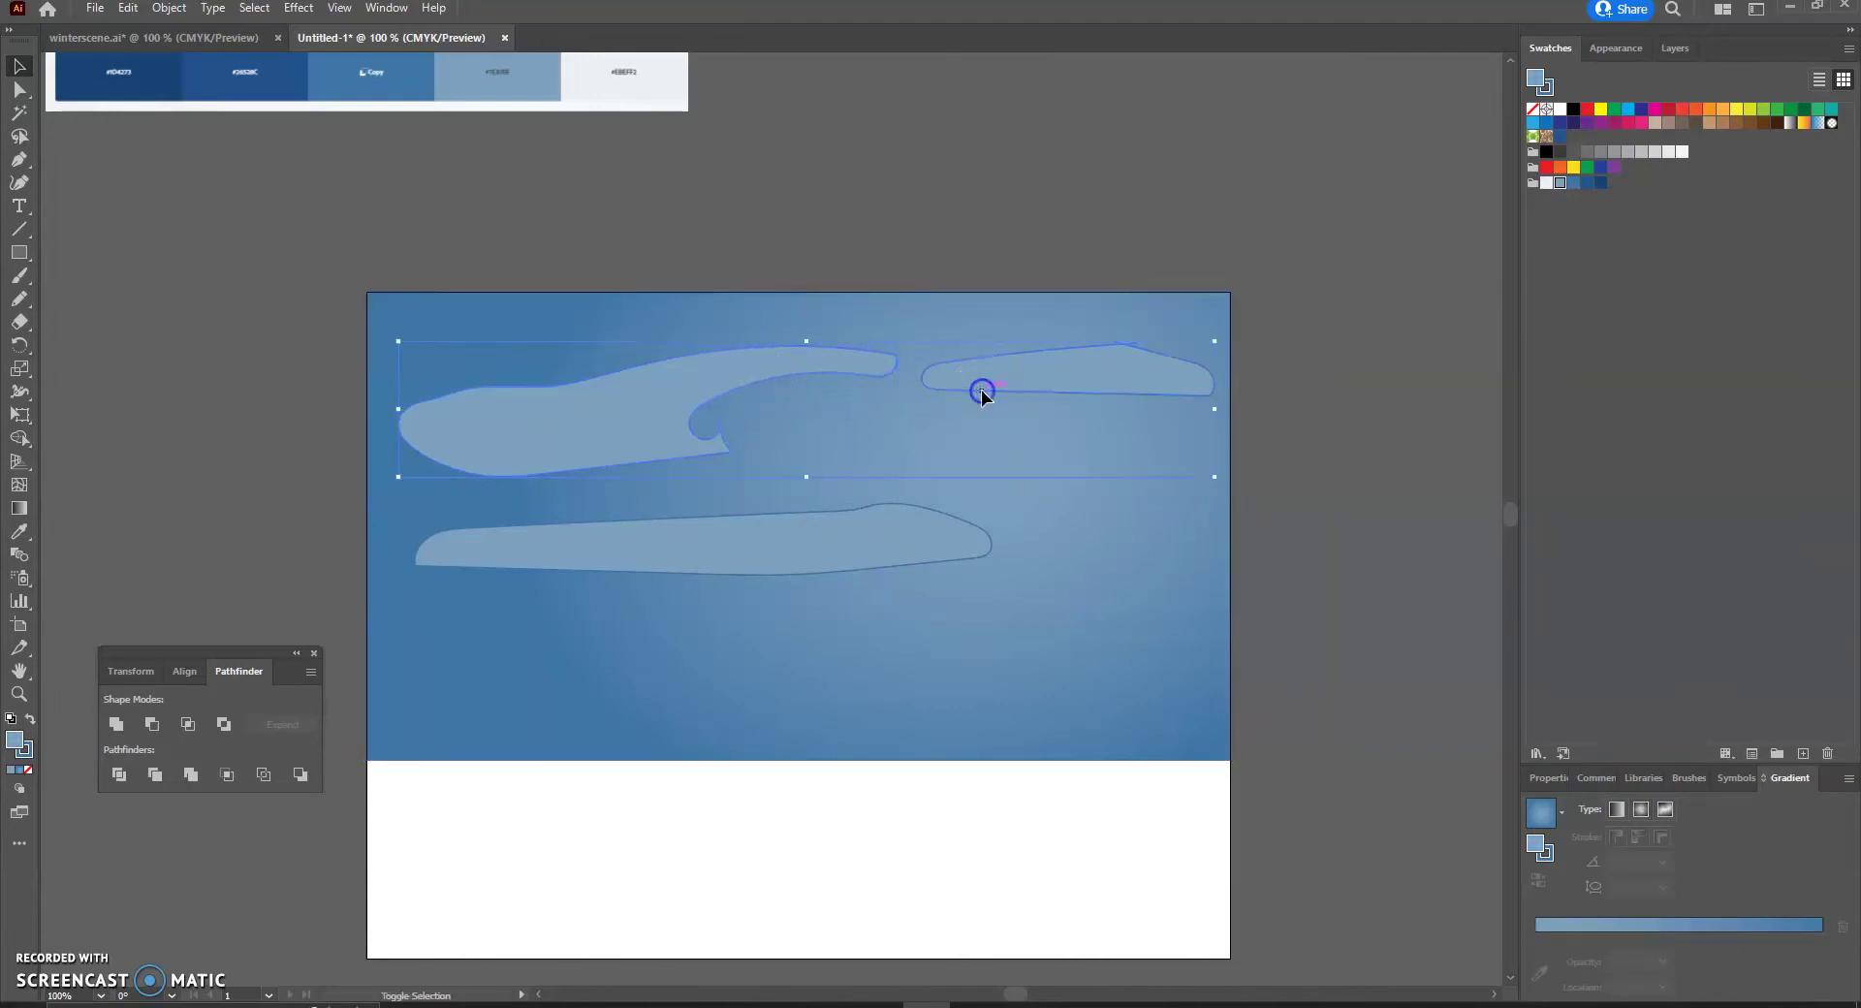
{"action": "left_click", "coordinate": [887, 506], "text": "shift"}
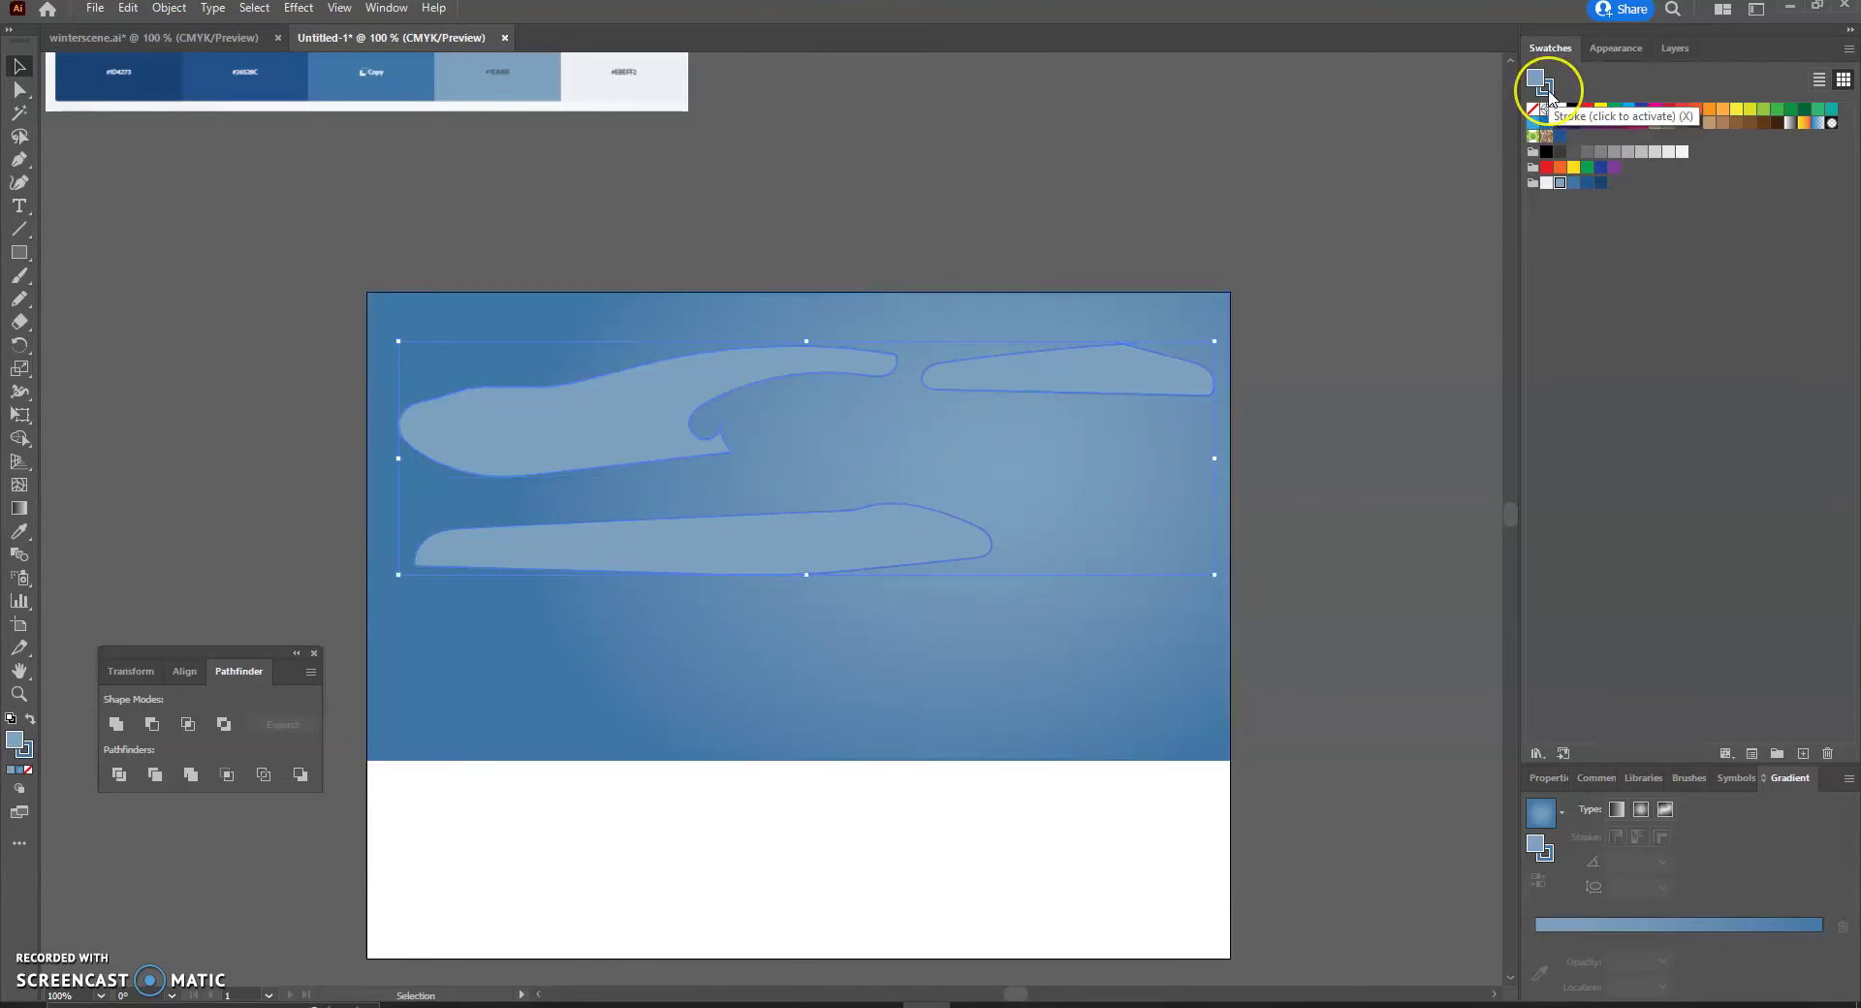
{"action": "left_click", "coordinate": [1545, 90]}
{"action": "left_click", "coordinate": [1532, 110]}
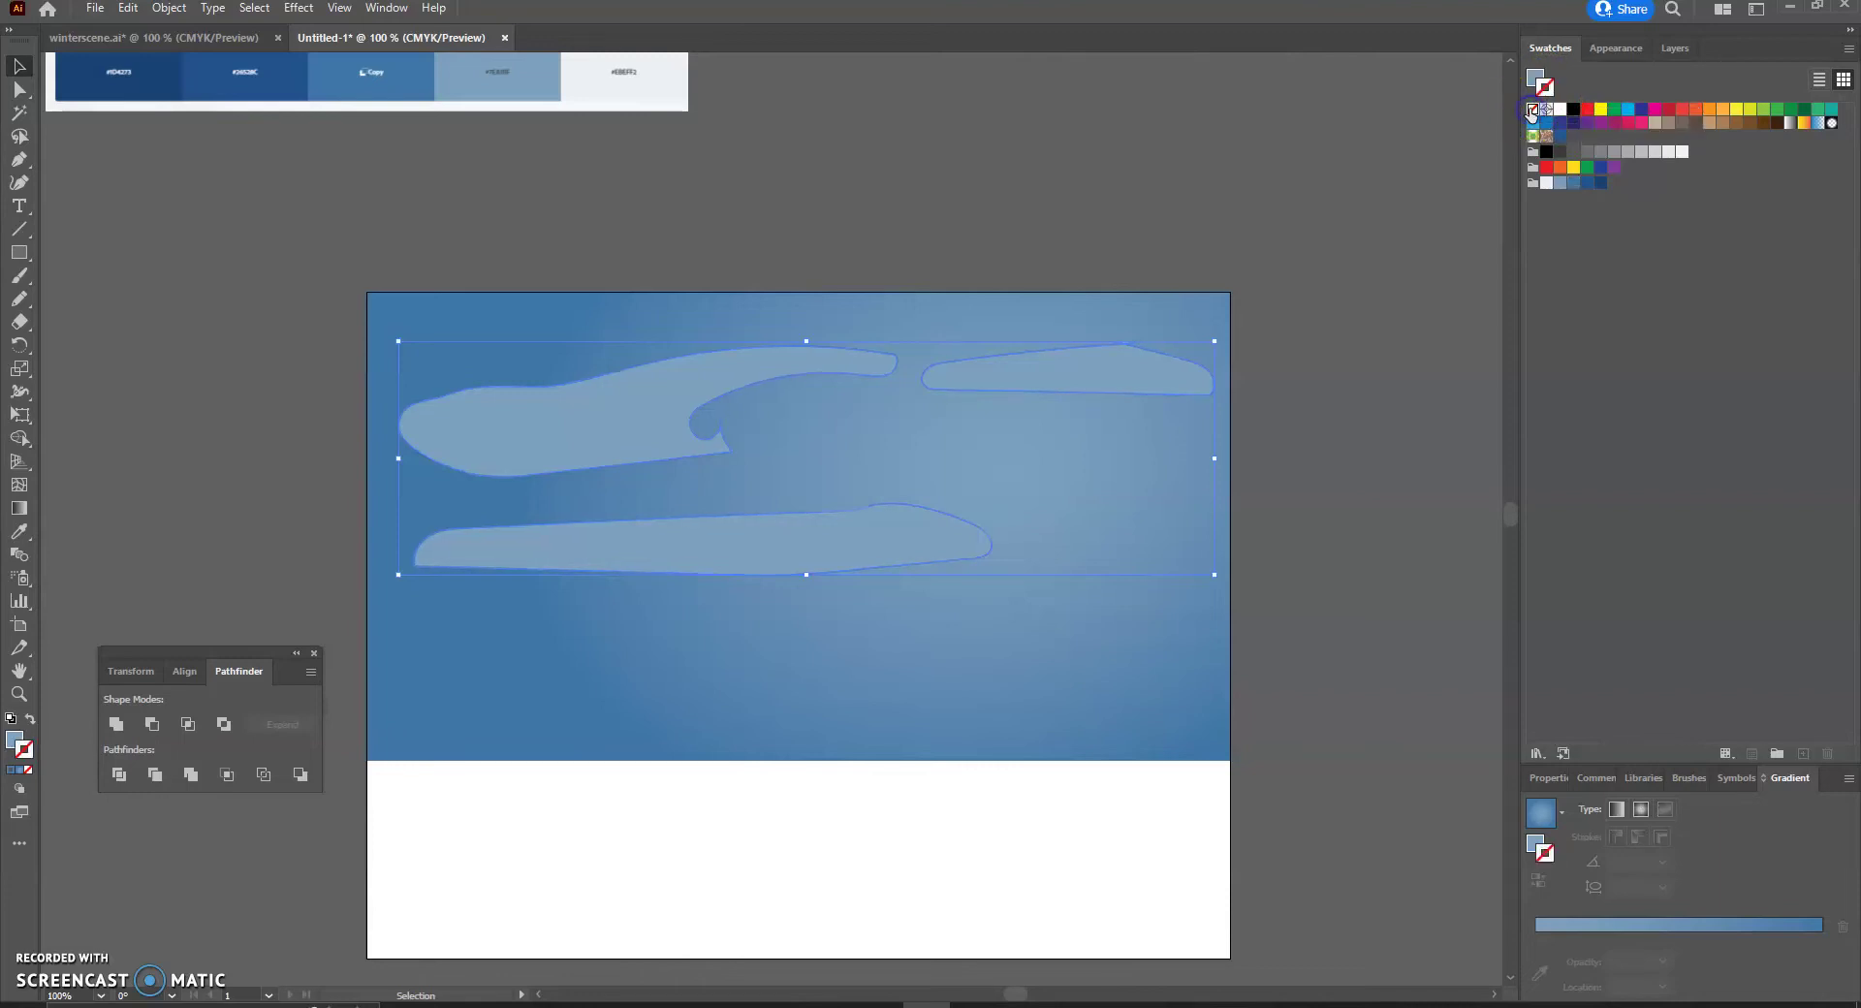
{"action": "left_click", "coordinate": [1337, 125]}
Round the pointed lower tip of the upper-left cloud beside its hooked notch using Direct Selection.
{"action": "scroll", "coordinate": [737, 484], "scroll_direction": "up", "scroll_amount": 3}
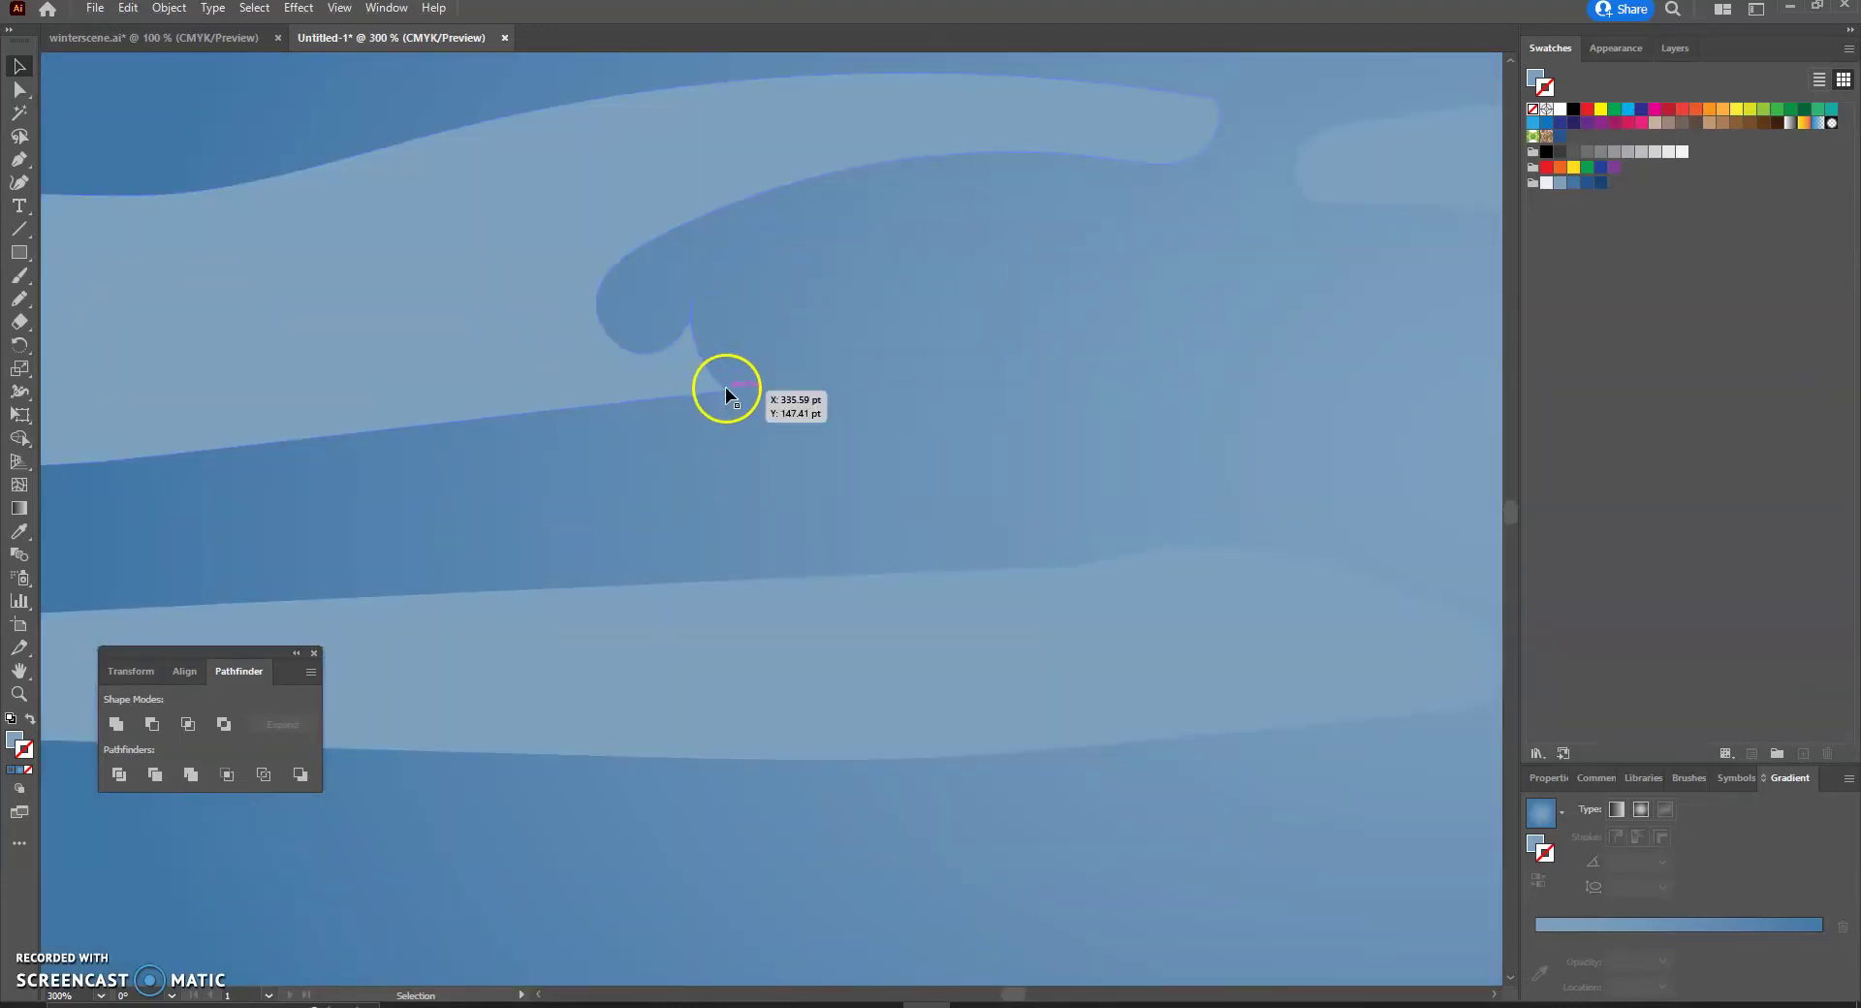
{"action": "left_click", "coordinate": [22, 92]}
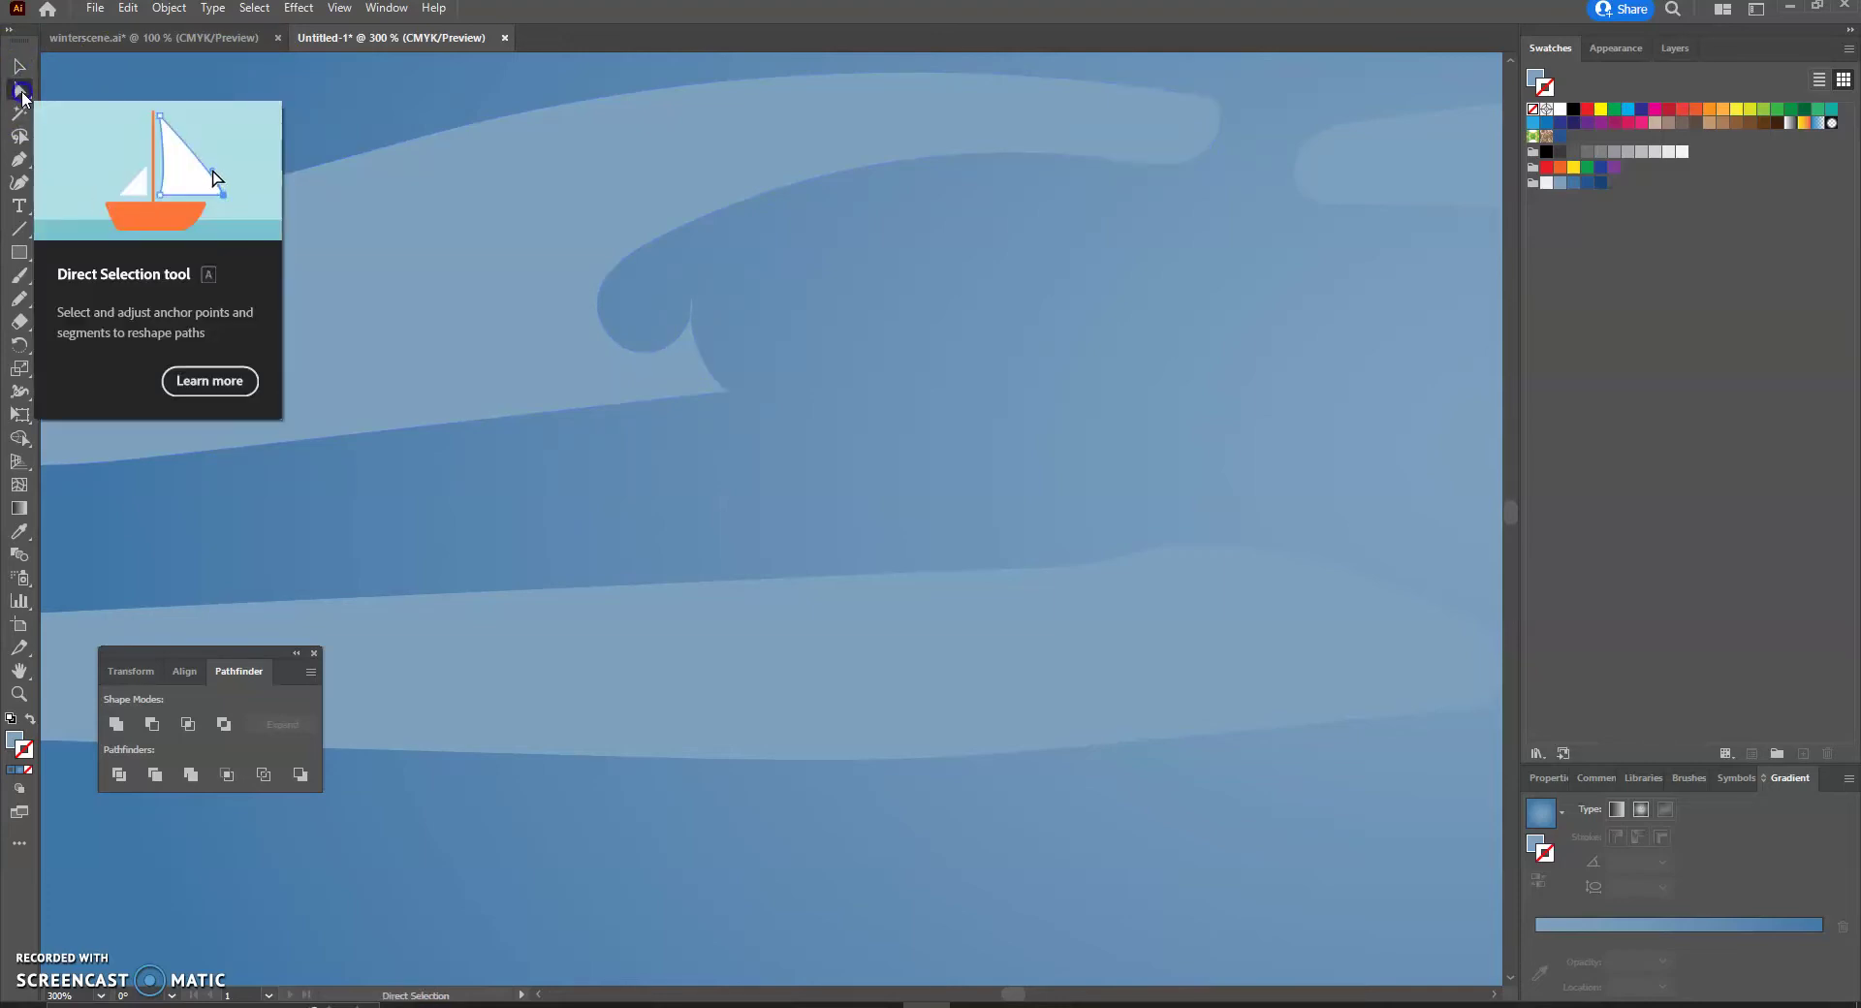
{"action": "left_click", "coordinate": [728, 399]}
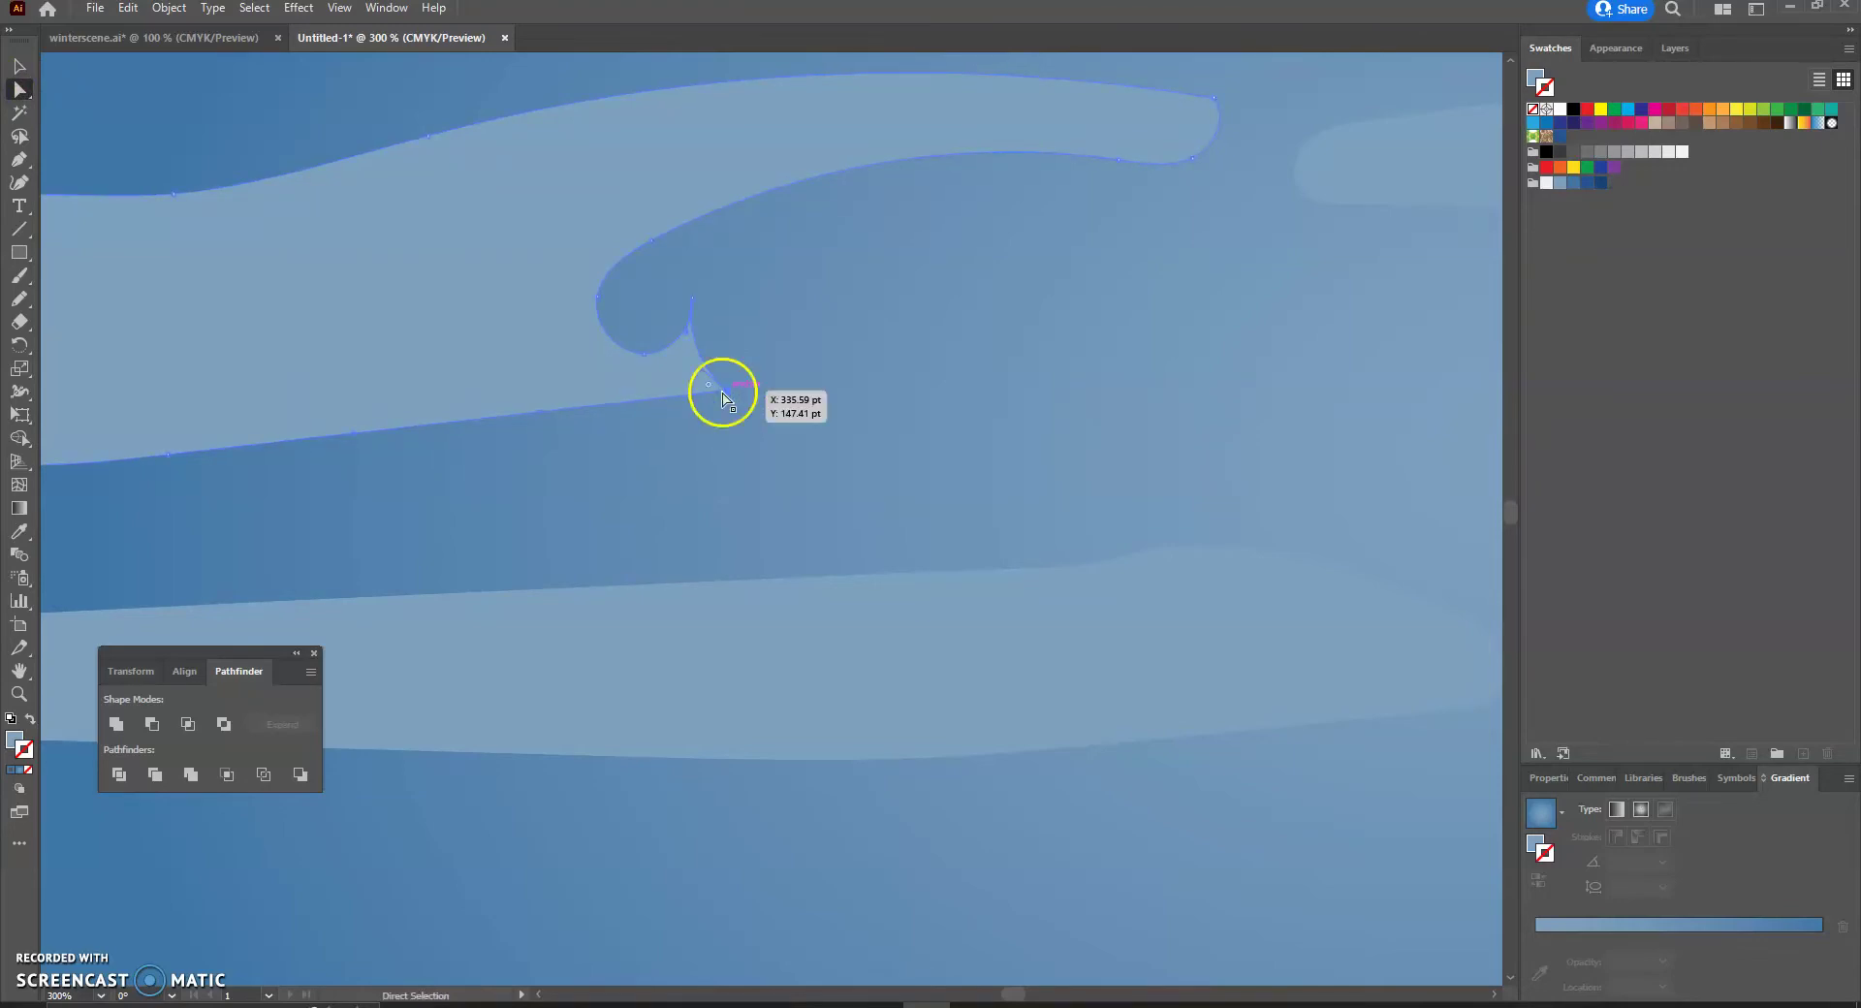
{"action": "left_click_drag", "start_coordinate": [711, 382], "coordinate": [684, 374]}
Reshape the small hook at the upper-left cloud's lower tip, moving its anchor points and handles into a rounded curl.
{"action": "left_click", "coordinate": [688, 335]}
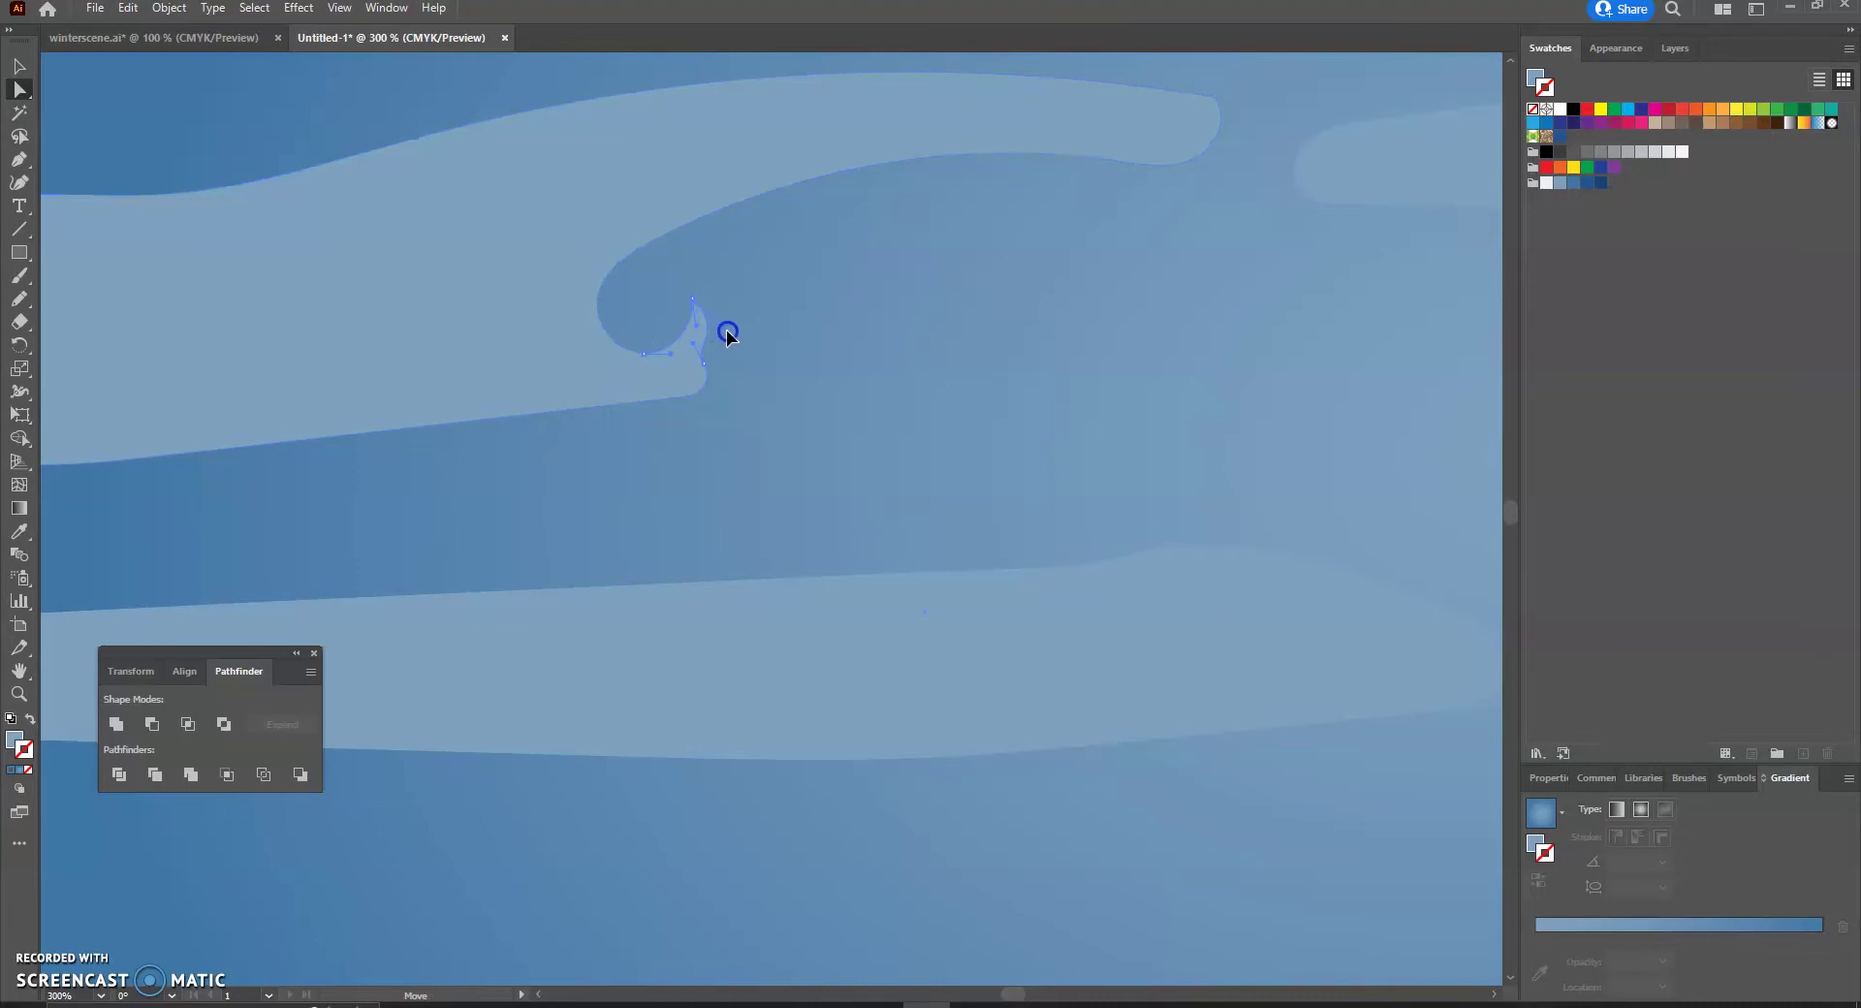
{"action": "left_click", "coordinate": [694, 302]}
{"action": "left_click_drag", "start_coordinate": [646, 354], "coordinate": [596, 343]}
{"action": "left_click", "coordinate": [704, 365]}
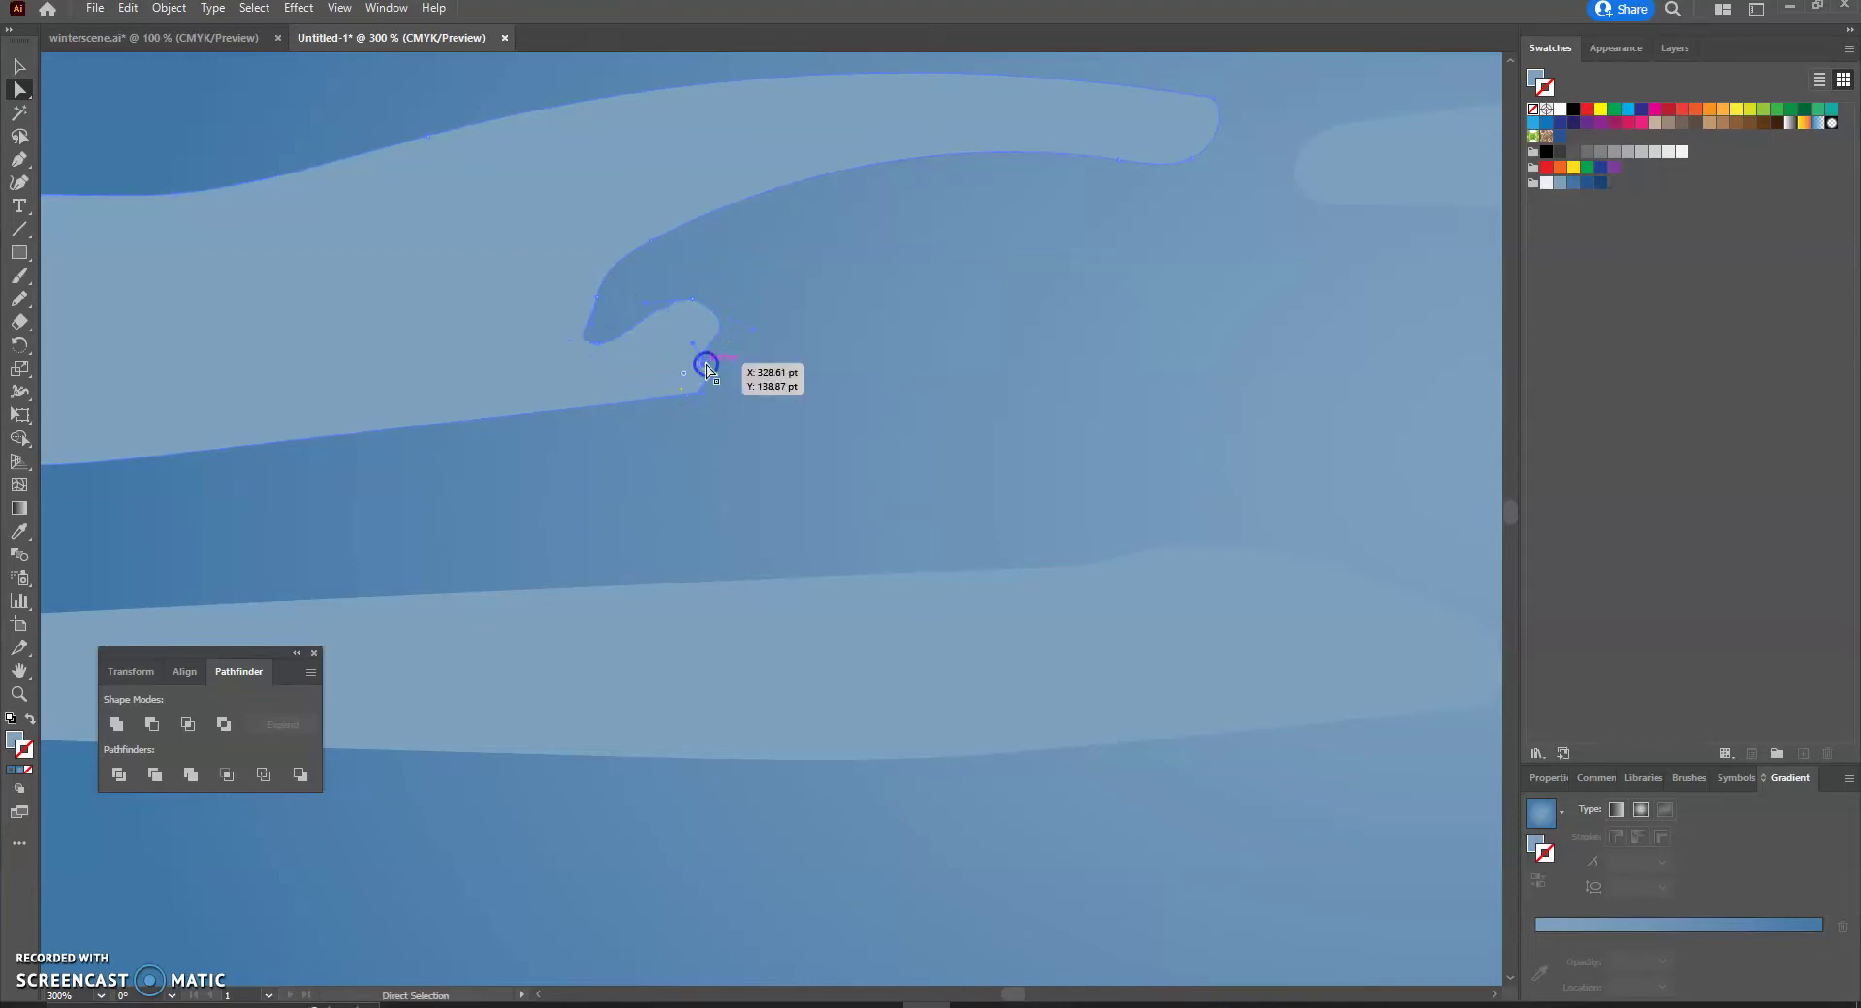
{"action": "left_click_drag", "start_coordinate": [685, 373], "coordinate": [666, 374]}
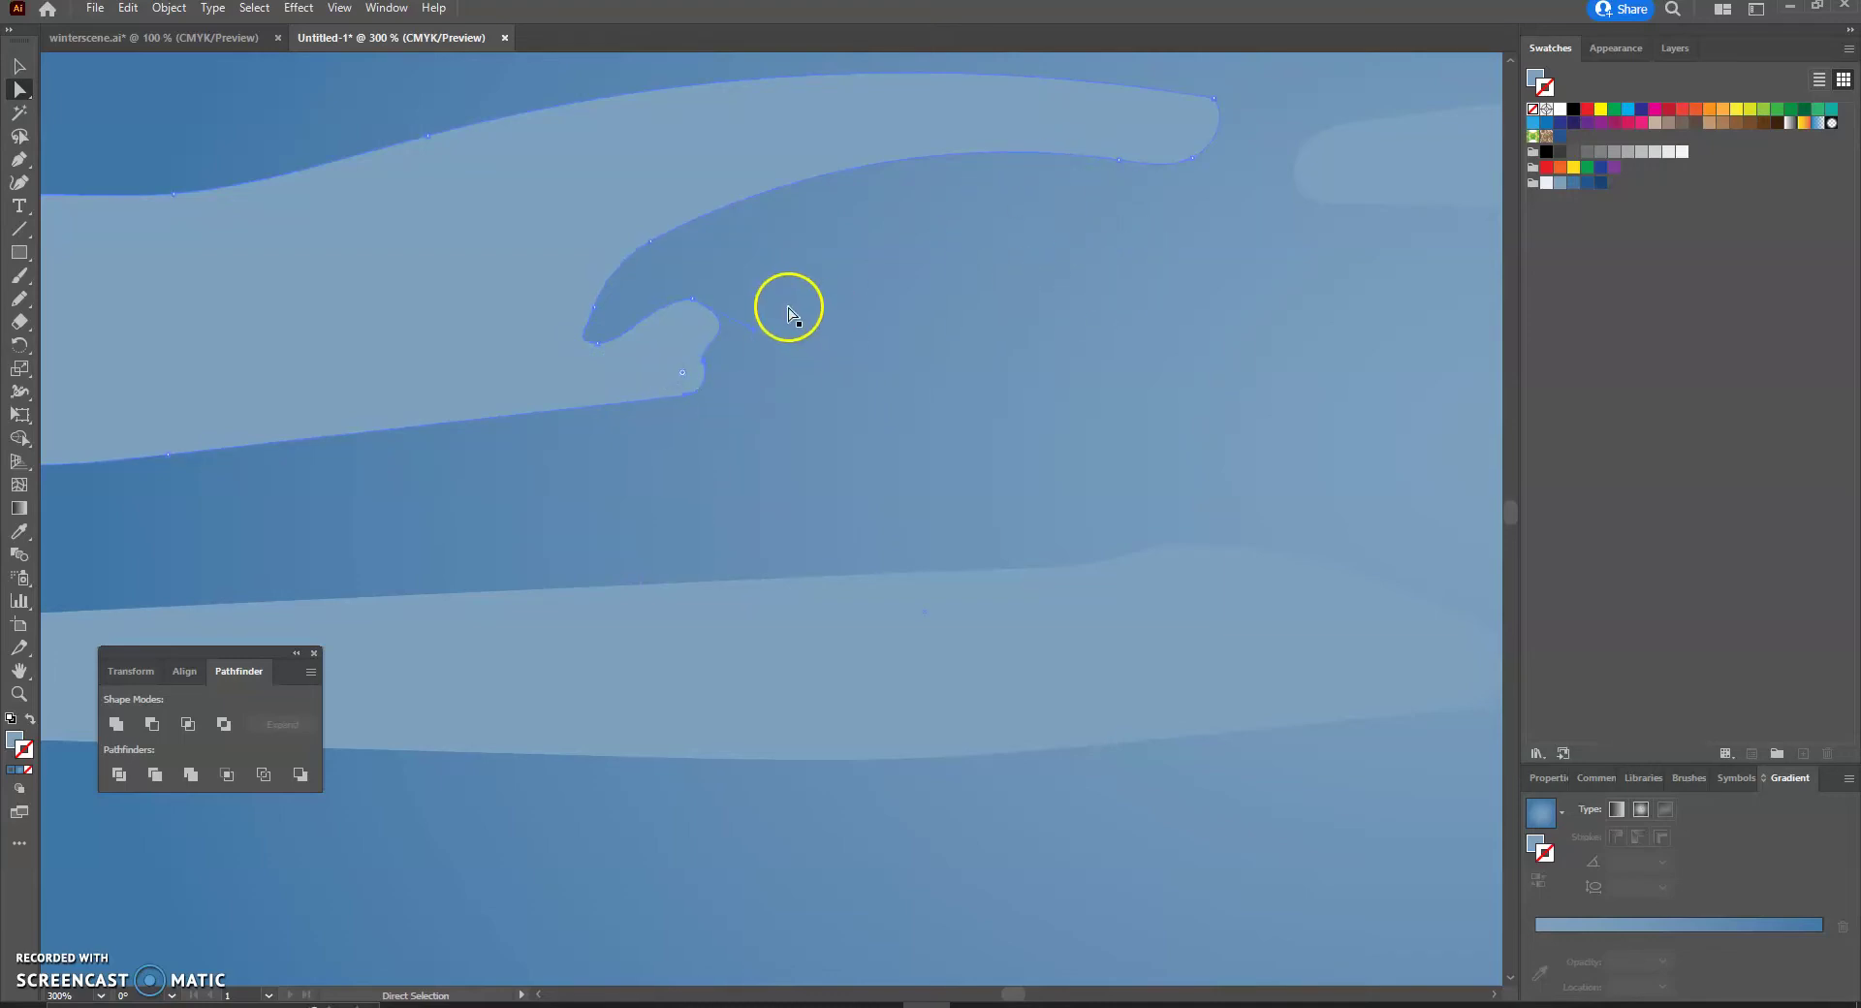
Untangle the crossed outline at the peak of the upper-right cloud by moving its overlapping anchor points apart.
{"action": "scroll", "coordinate": [800, 335], "scroll_direction": "down", "scroll_amount": 4}
{"action": "scroll", "coordinate": [1047, 247], "scroll_direction": "up", "scroll_amount": 4}
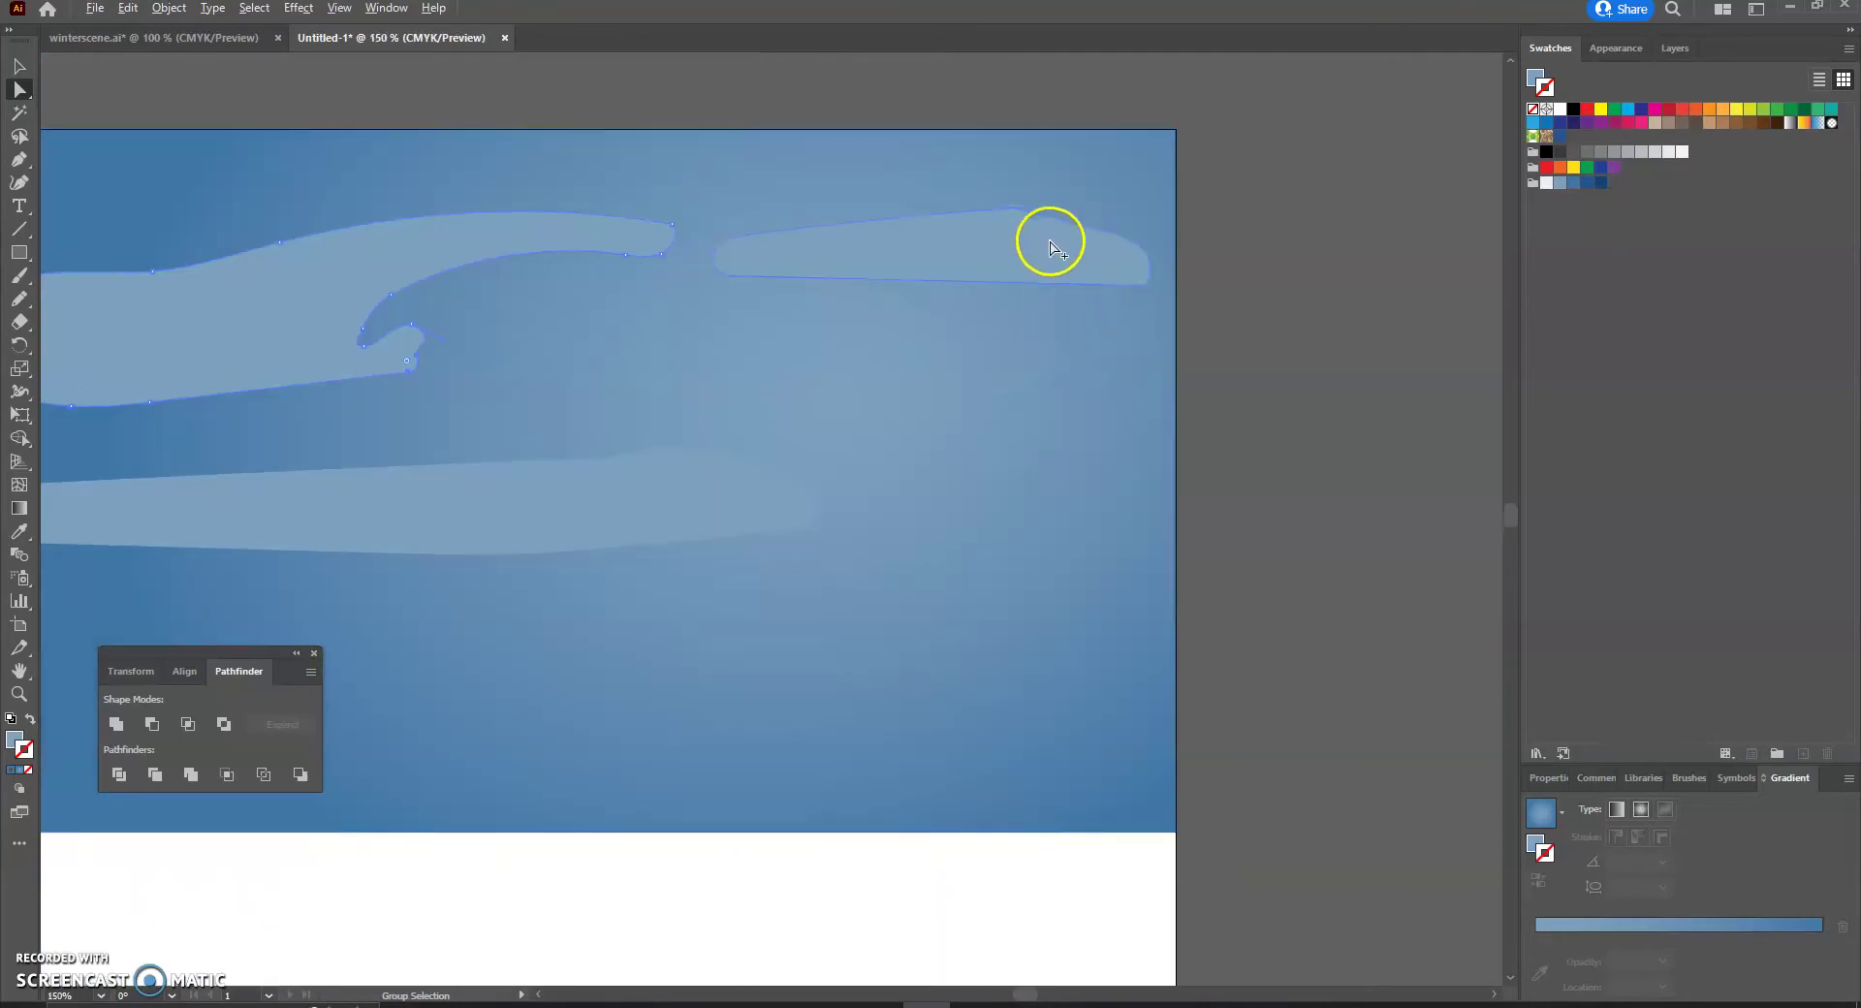
{"action": "scroll", "coordinate": [989, 378], "scroll_direction": "up", "scroll_amount": 4}
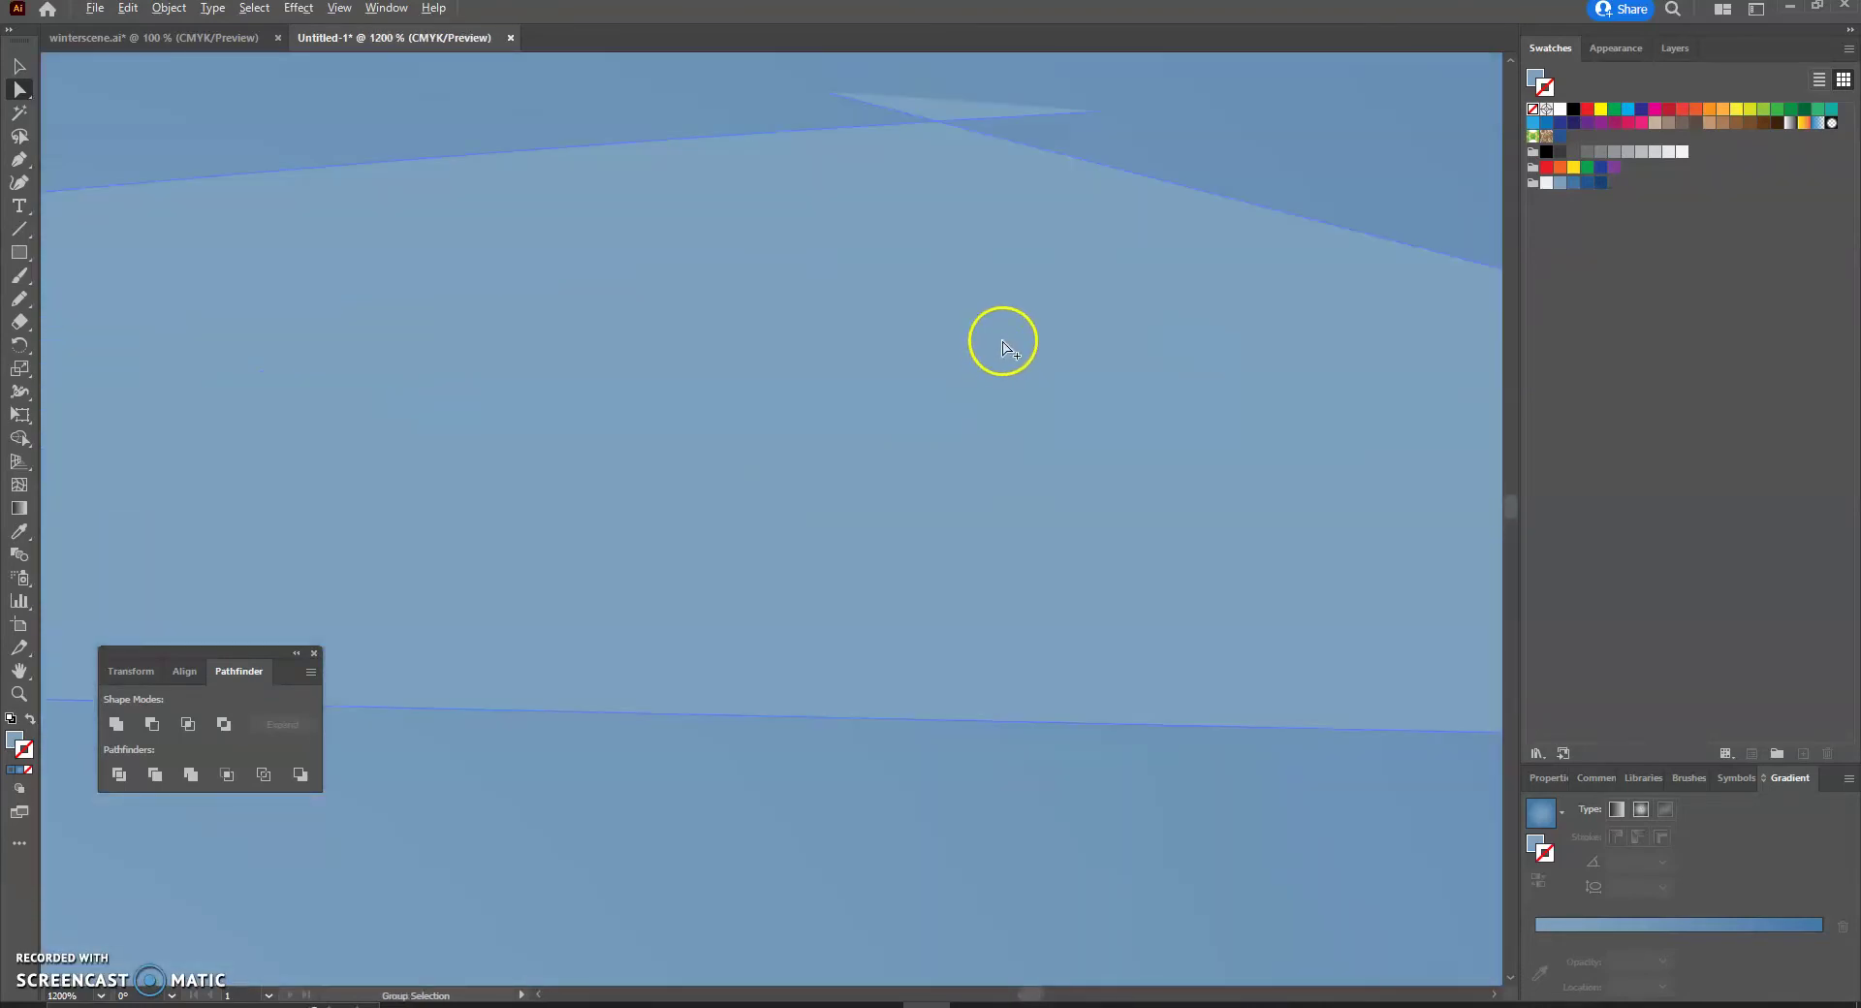
{"action": "left_click", "coordinate": [836, 94]}
{"action": "left_click_drag", "start_coordinate": [1100, 110], "coordinate": [631, 107]}
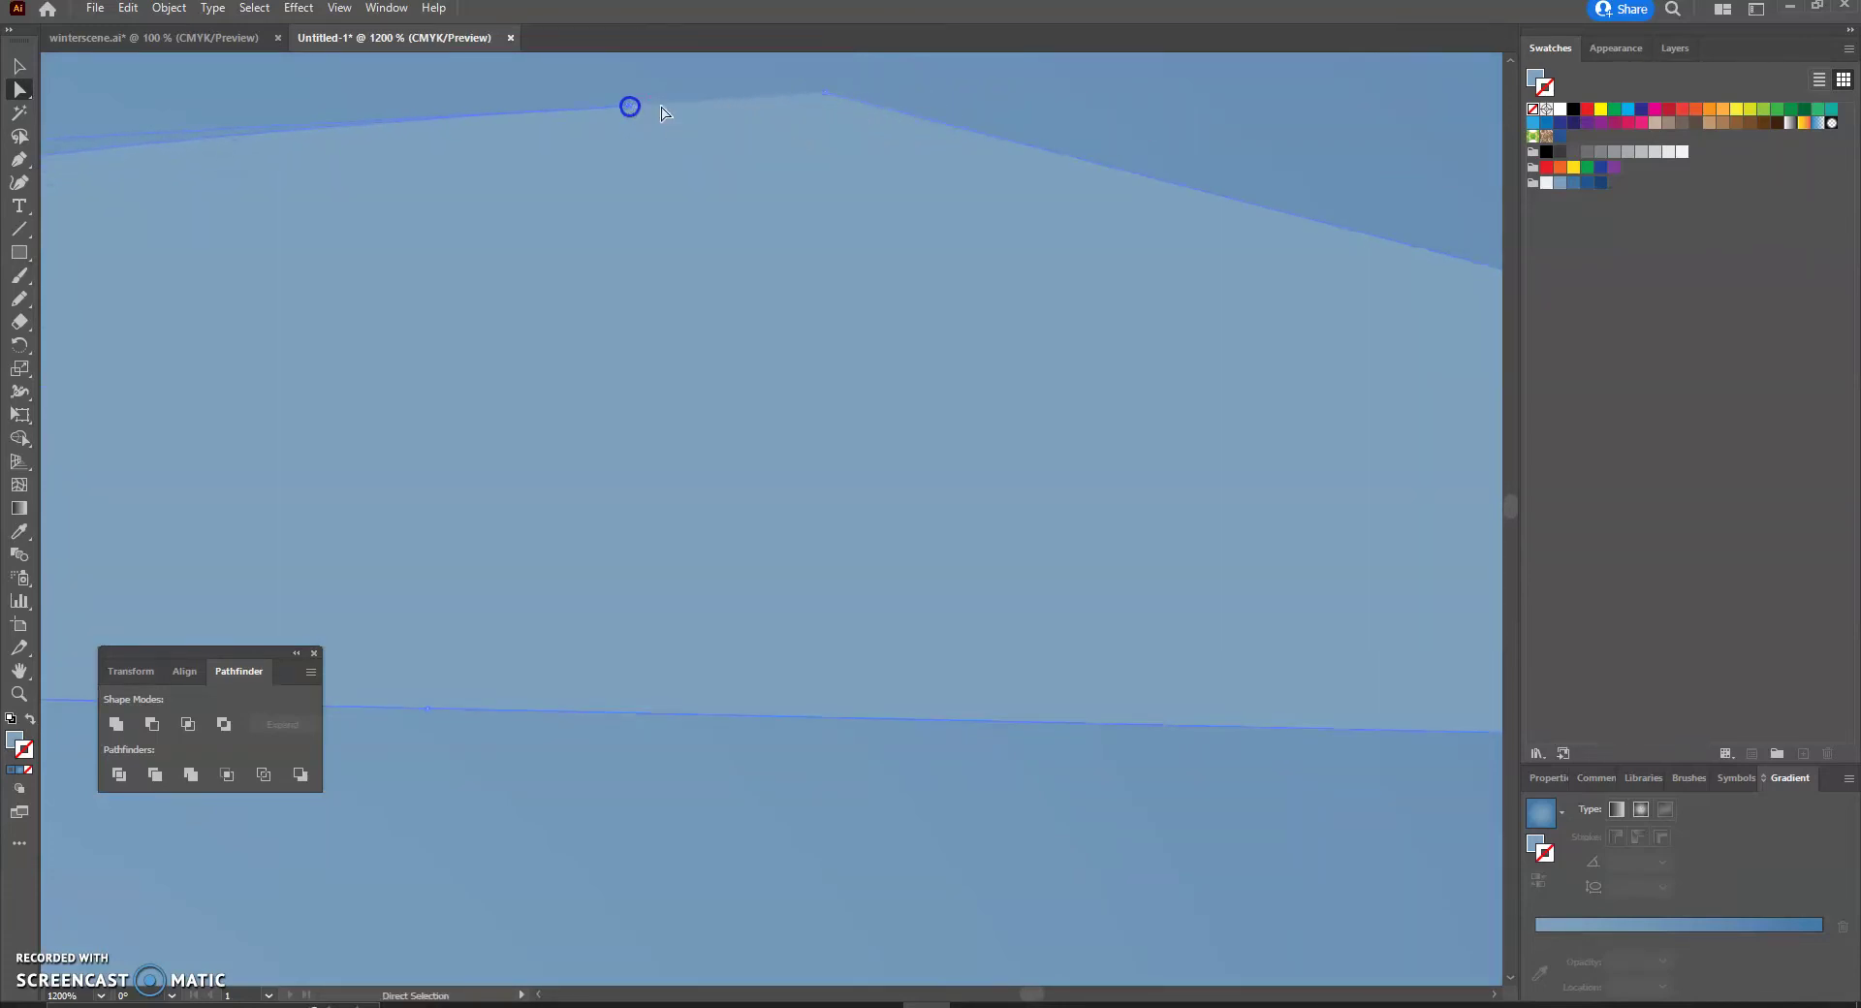
{"action": "left_click_drag", "start_coordinate": [829, 94], "coordinate": [862, 131]}
{"action": "left_click", "coordinate": [860, 129]}
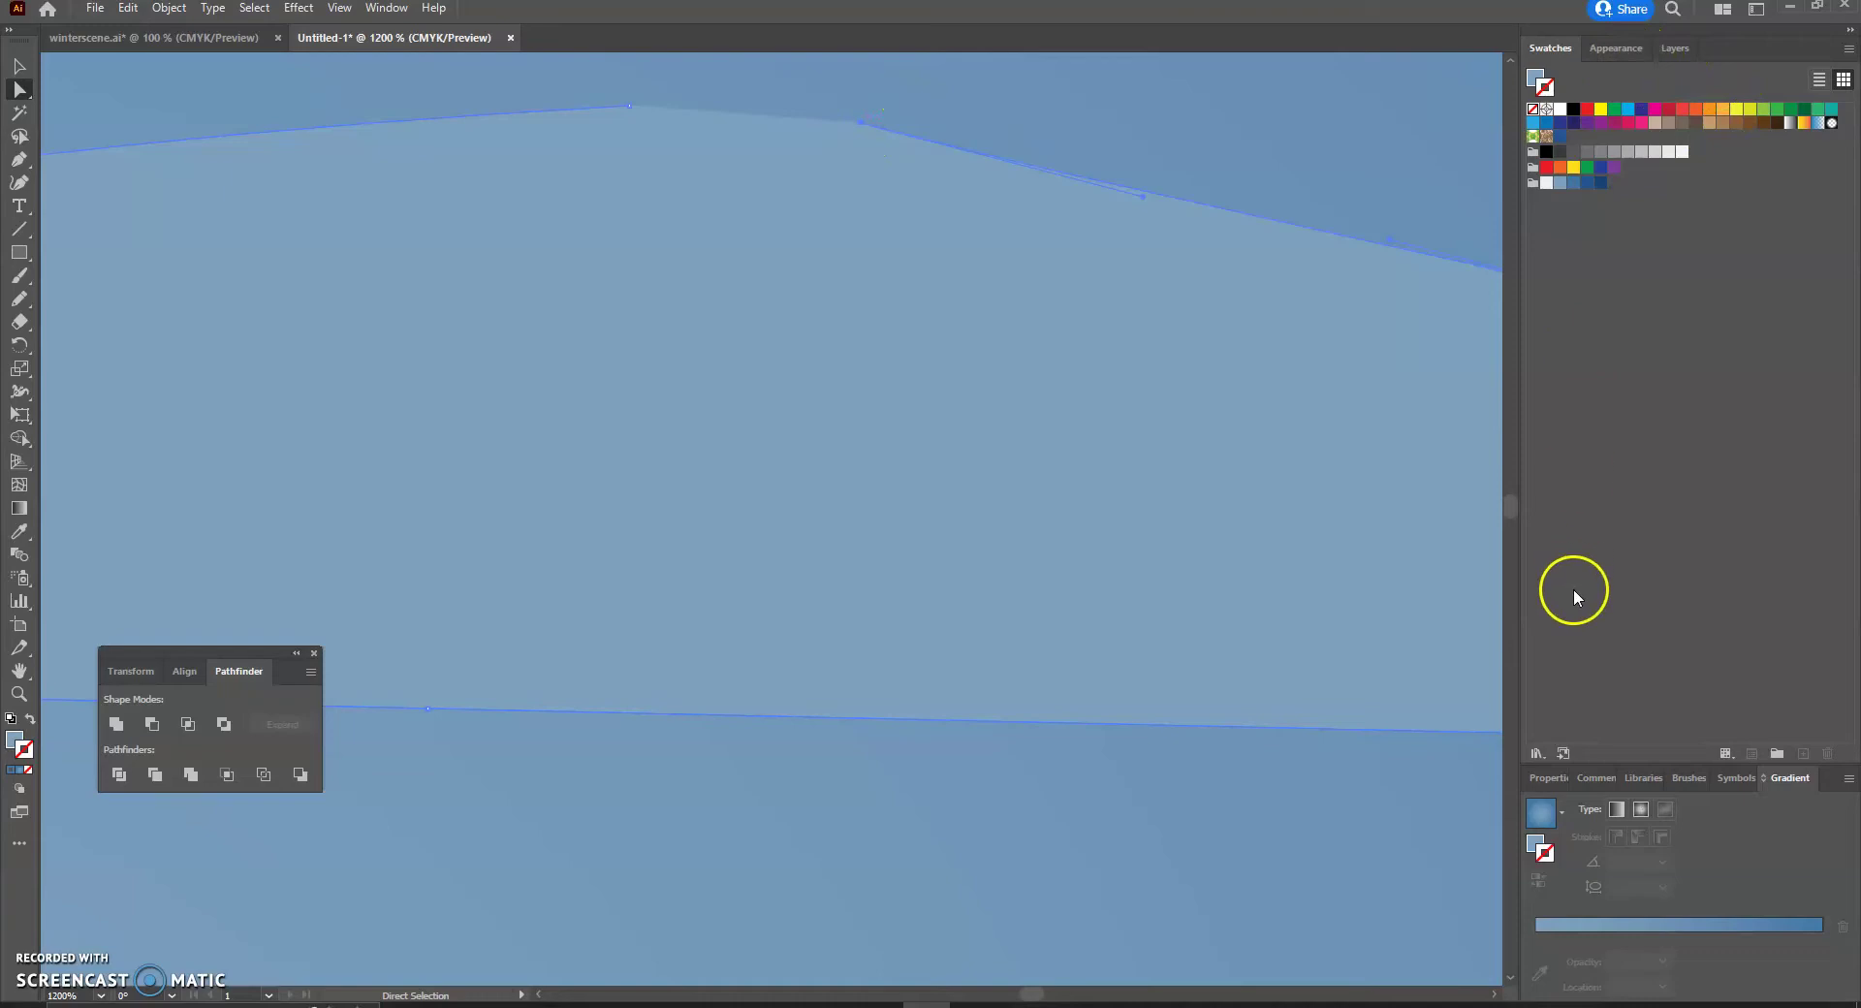
Adjust the anchor point beside the upper-right cloud's peak, convert it to smooth, and angle its handle into a gentle downward curve.
{"action": "left_click", "coordinate": [1547, 778]}
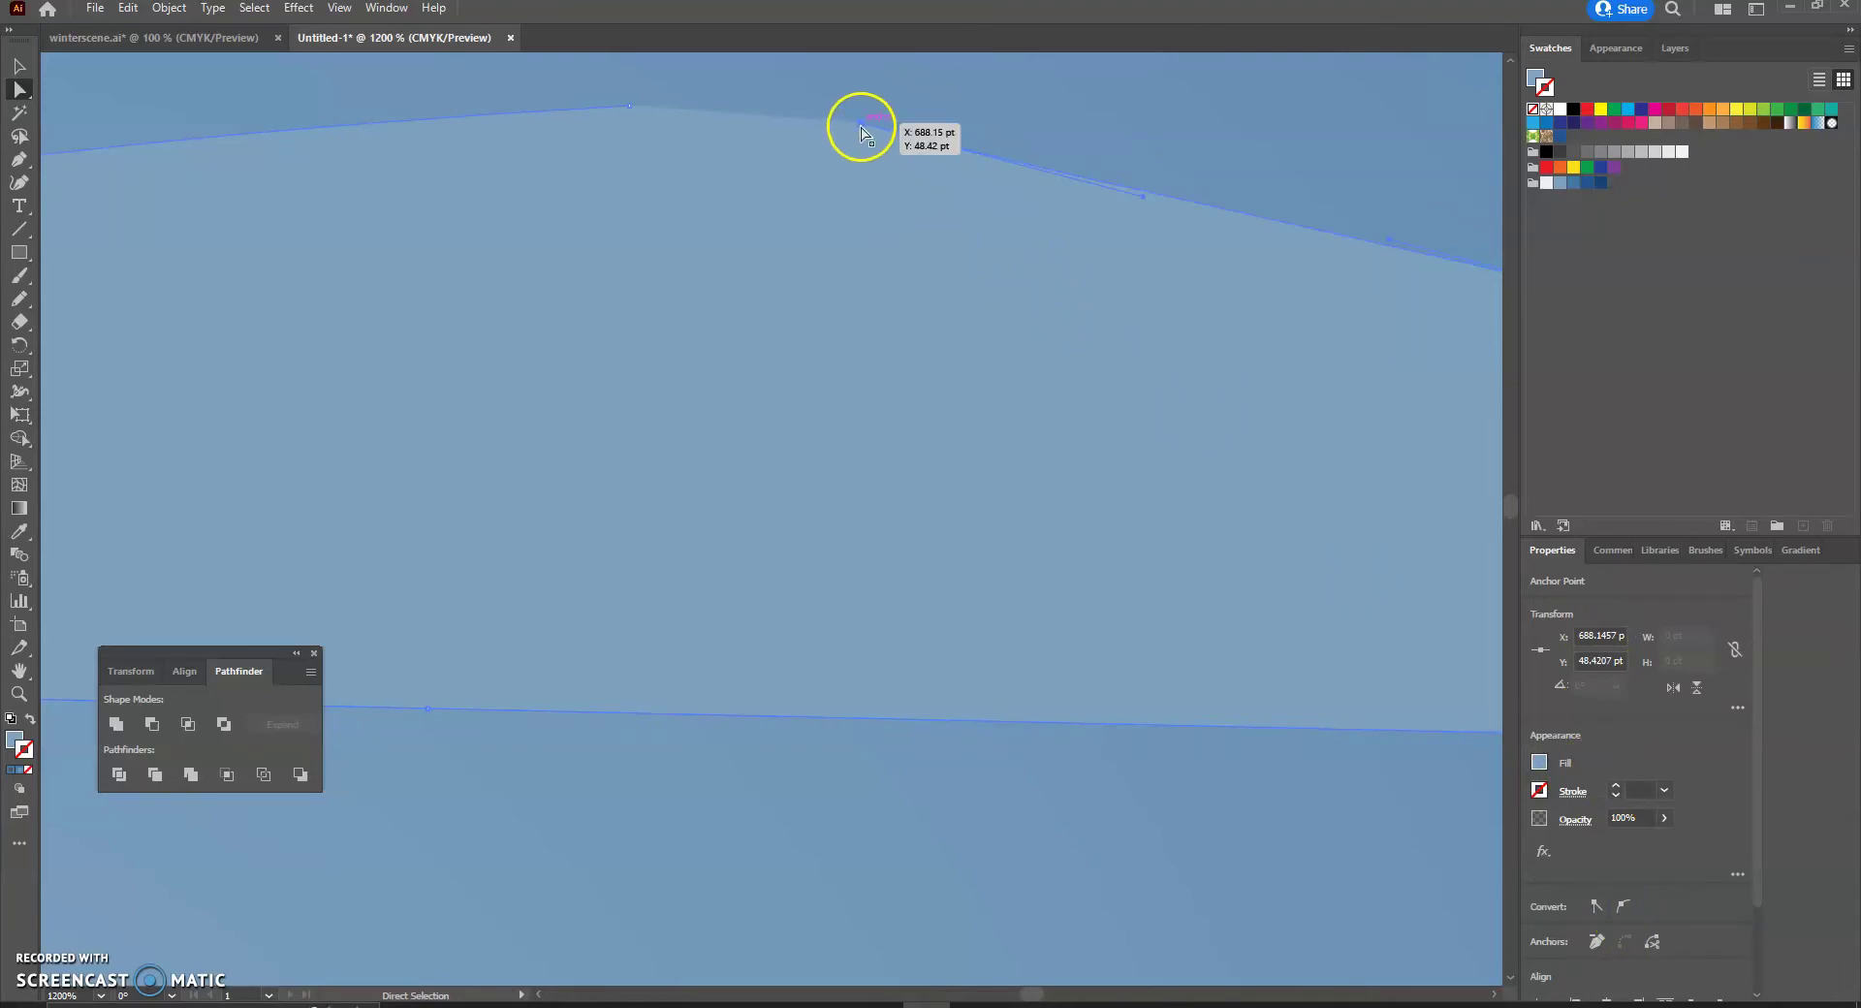
{"action": "mouse_move", "coordinate": [869, 128]}
{"action": "left_mouse_down"}
{"action": "mouse_move", "coordinate": [863, 166]}
{"action": "mouse_move", "coordinate": [886, 116]}
{"action": "left_mouse_up"}
{"action": "left_click", "coordinate": [970, 134]}
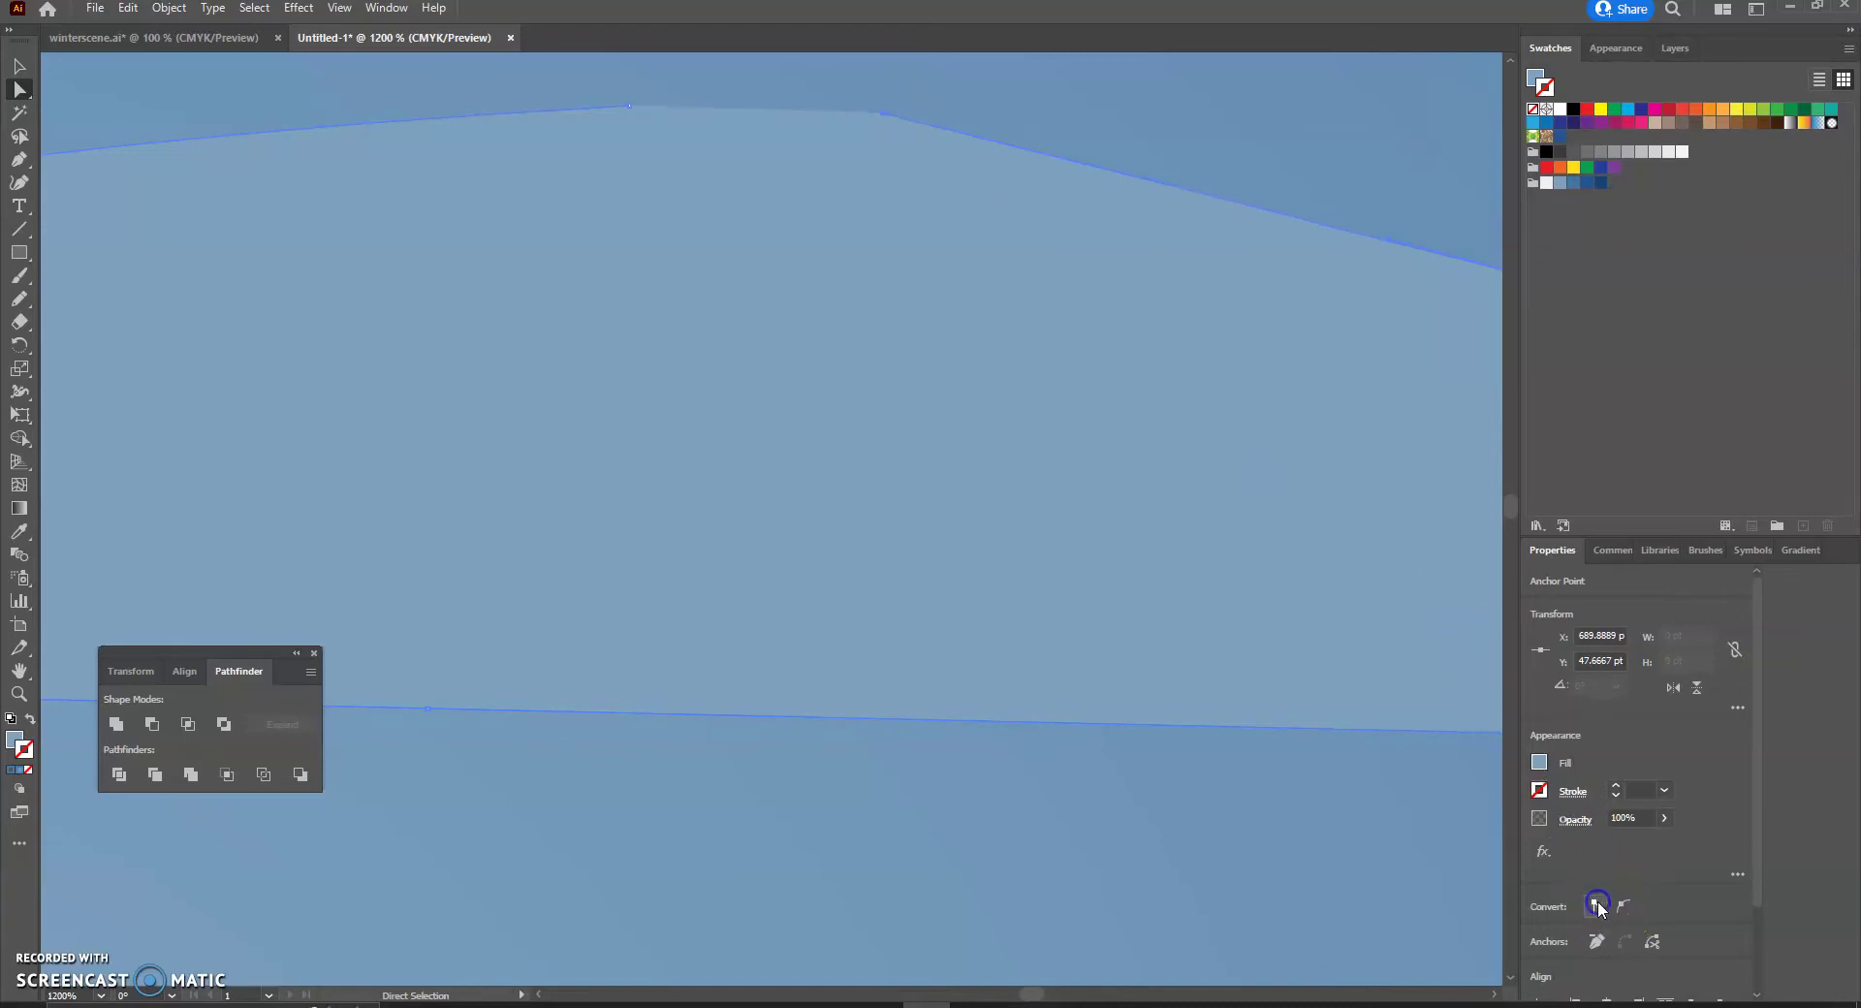
{"action": "left_click", "coordinate": [1630, 906]}
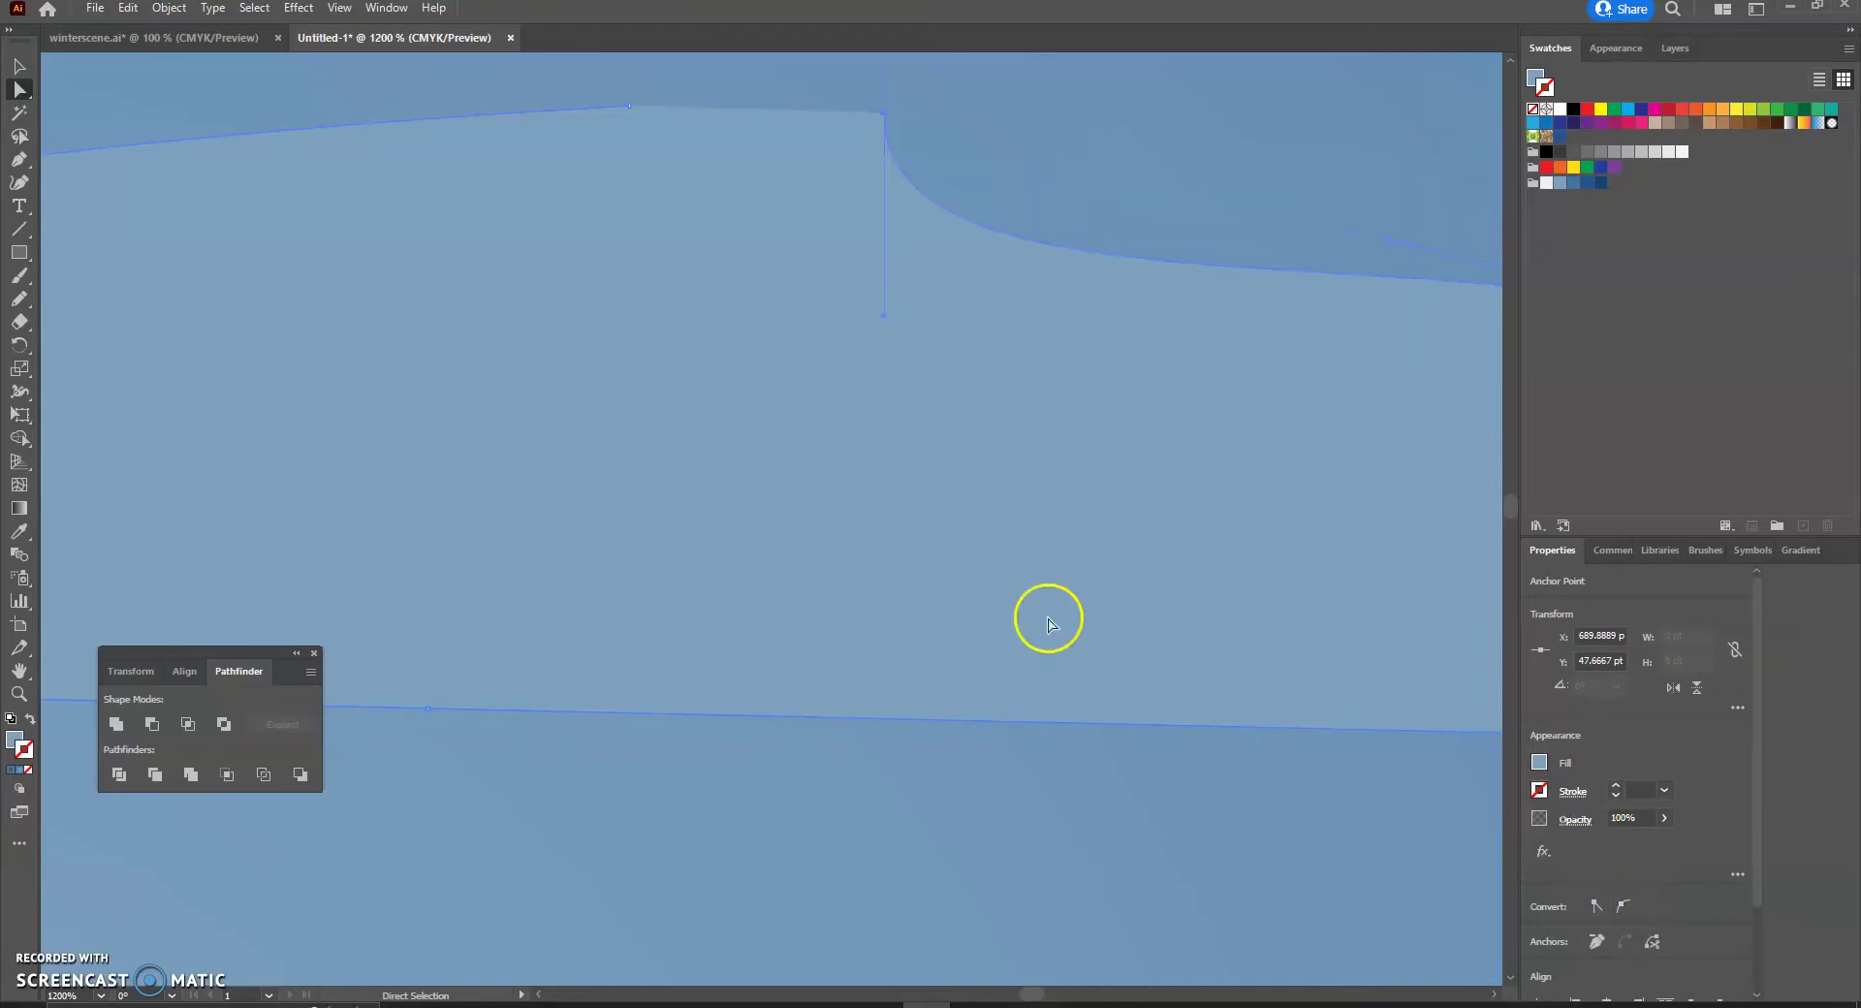
{"action": "left_click_drag", "start_coordinate": [884, 318], "coordinate": [1163, 134]}
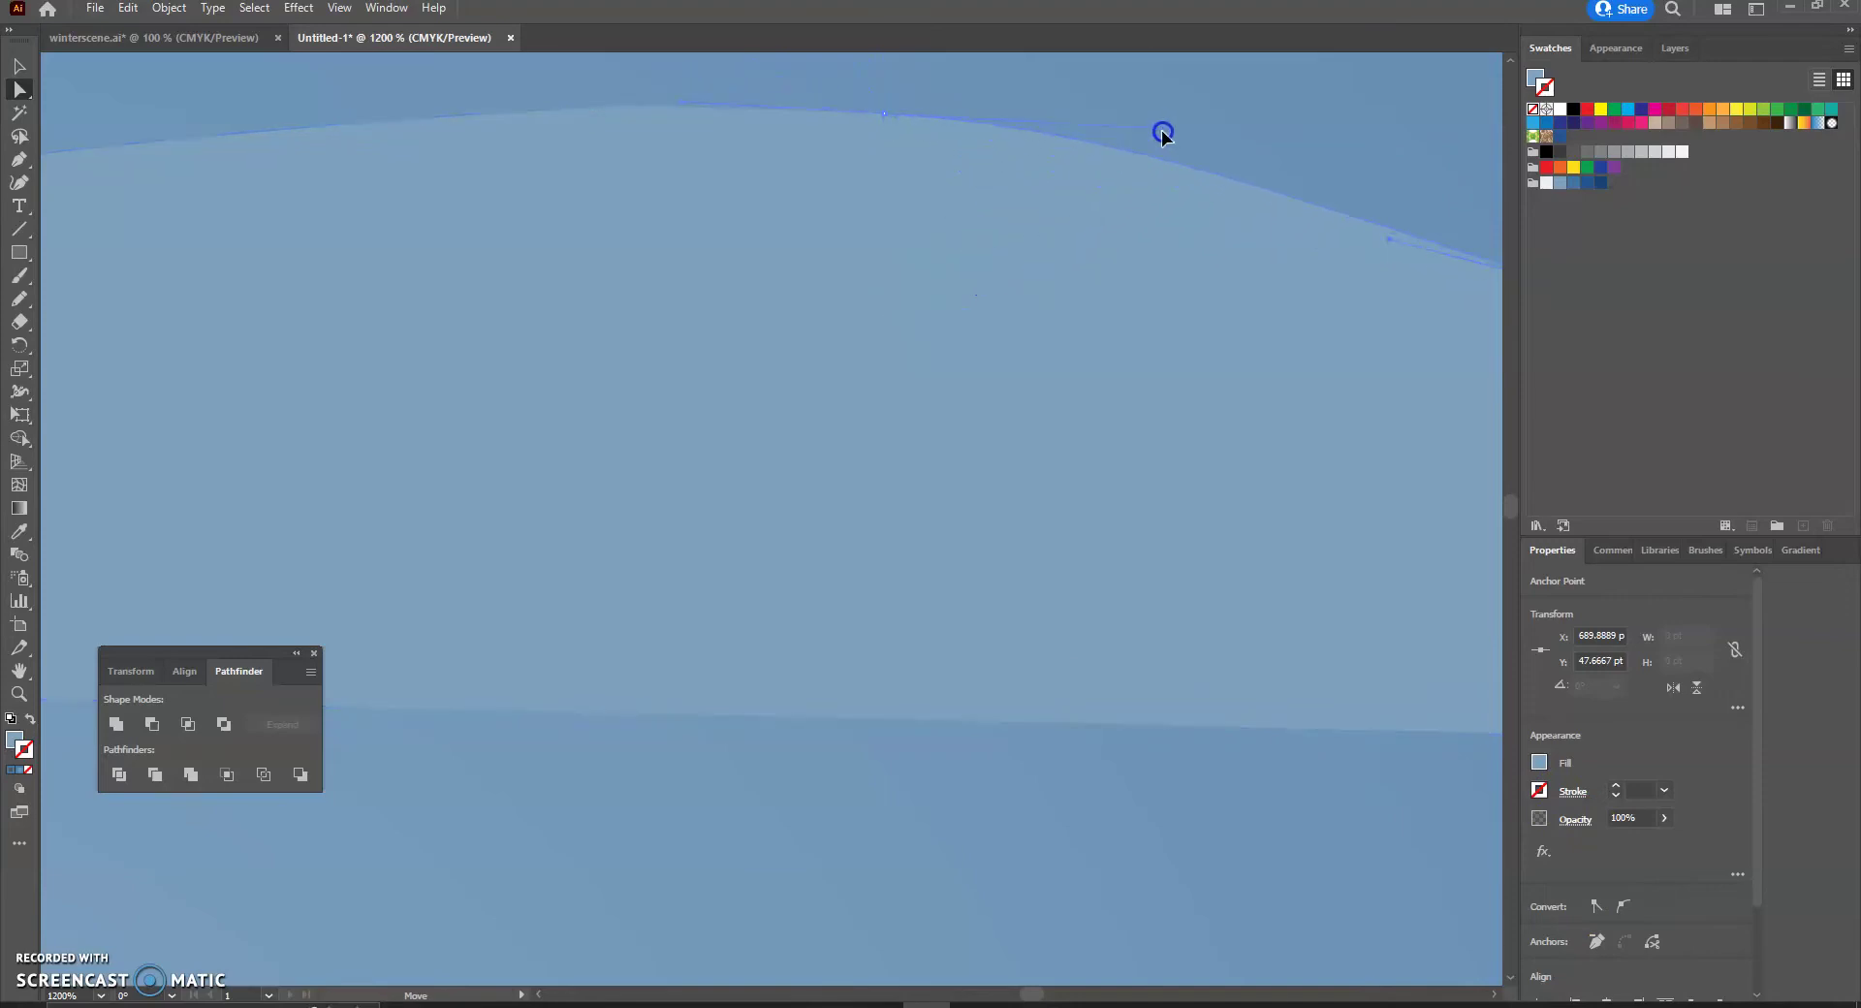
{"action": "scroll", "coordinate": [991, 351], "scroll_direction": "down", "scroll_amount": 6, "text": "alt"}
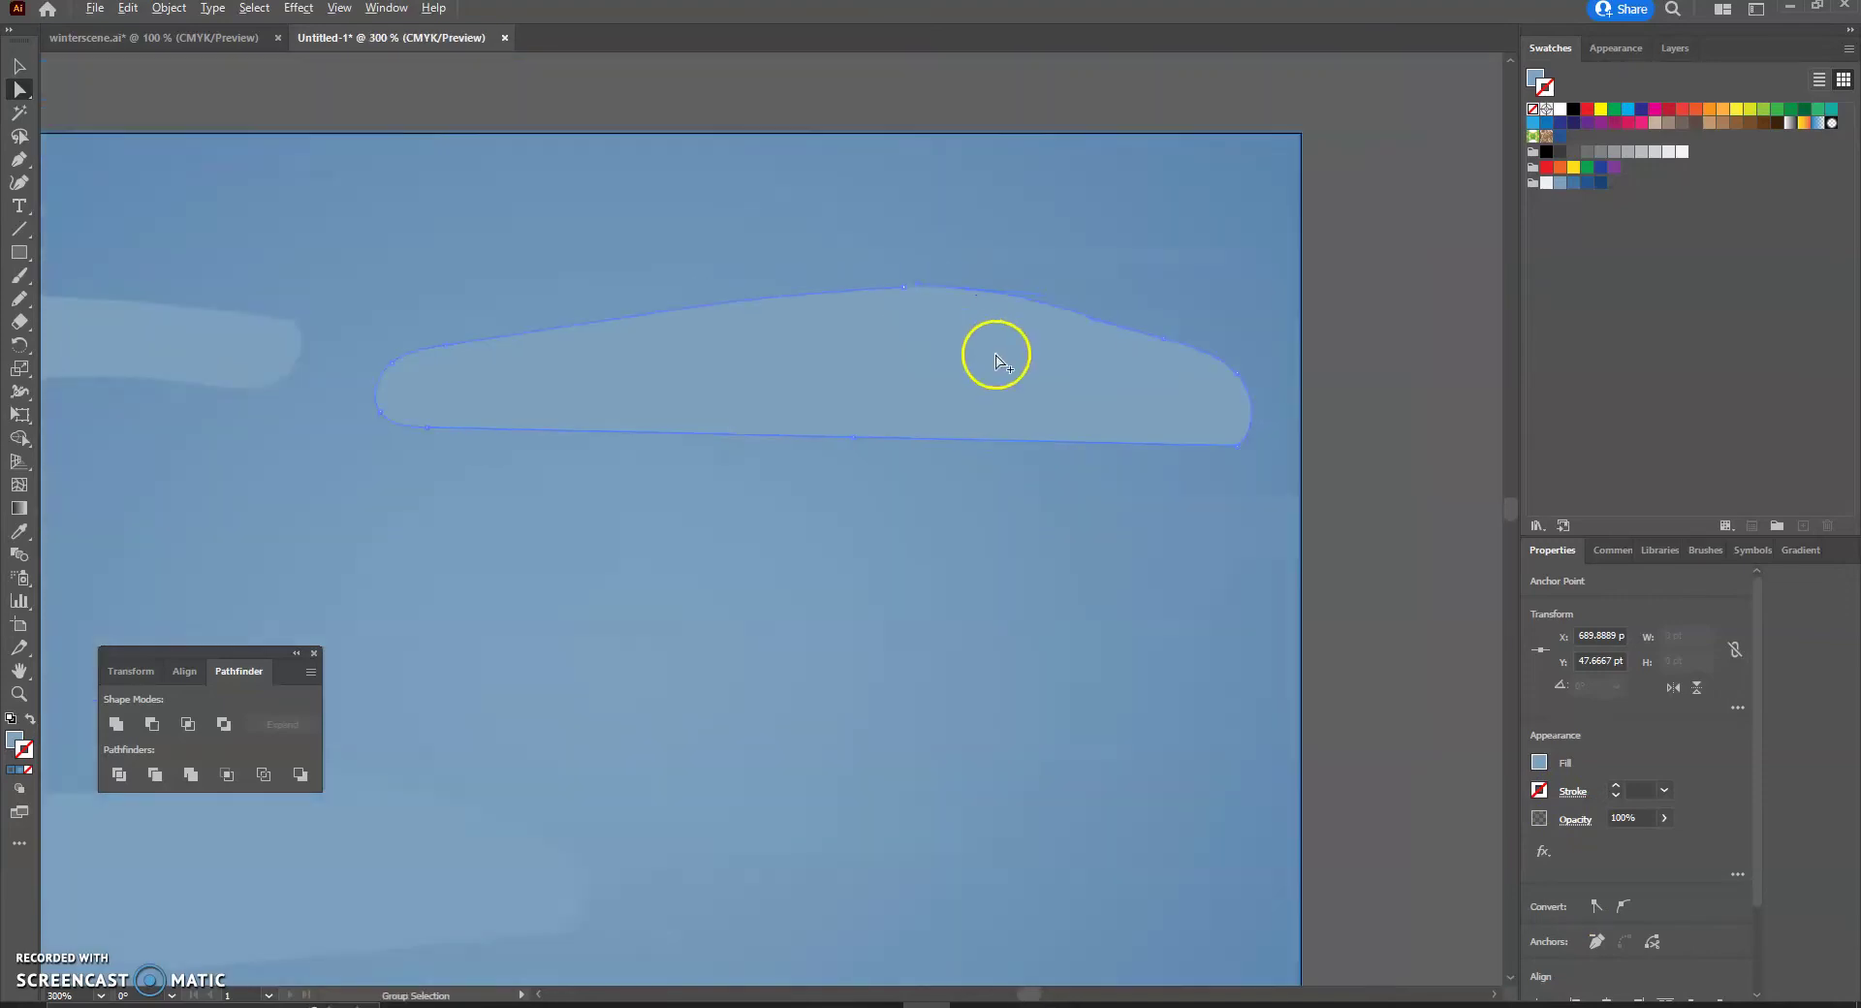
{"action": "scroll", "coordinate": [853, 407], "scroll_direction": "down", "scroll_amount": 2, "text": "alt"}
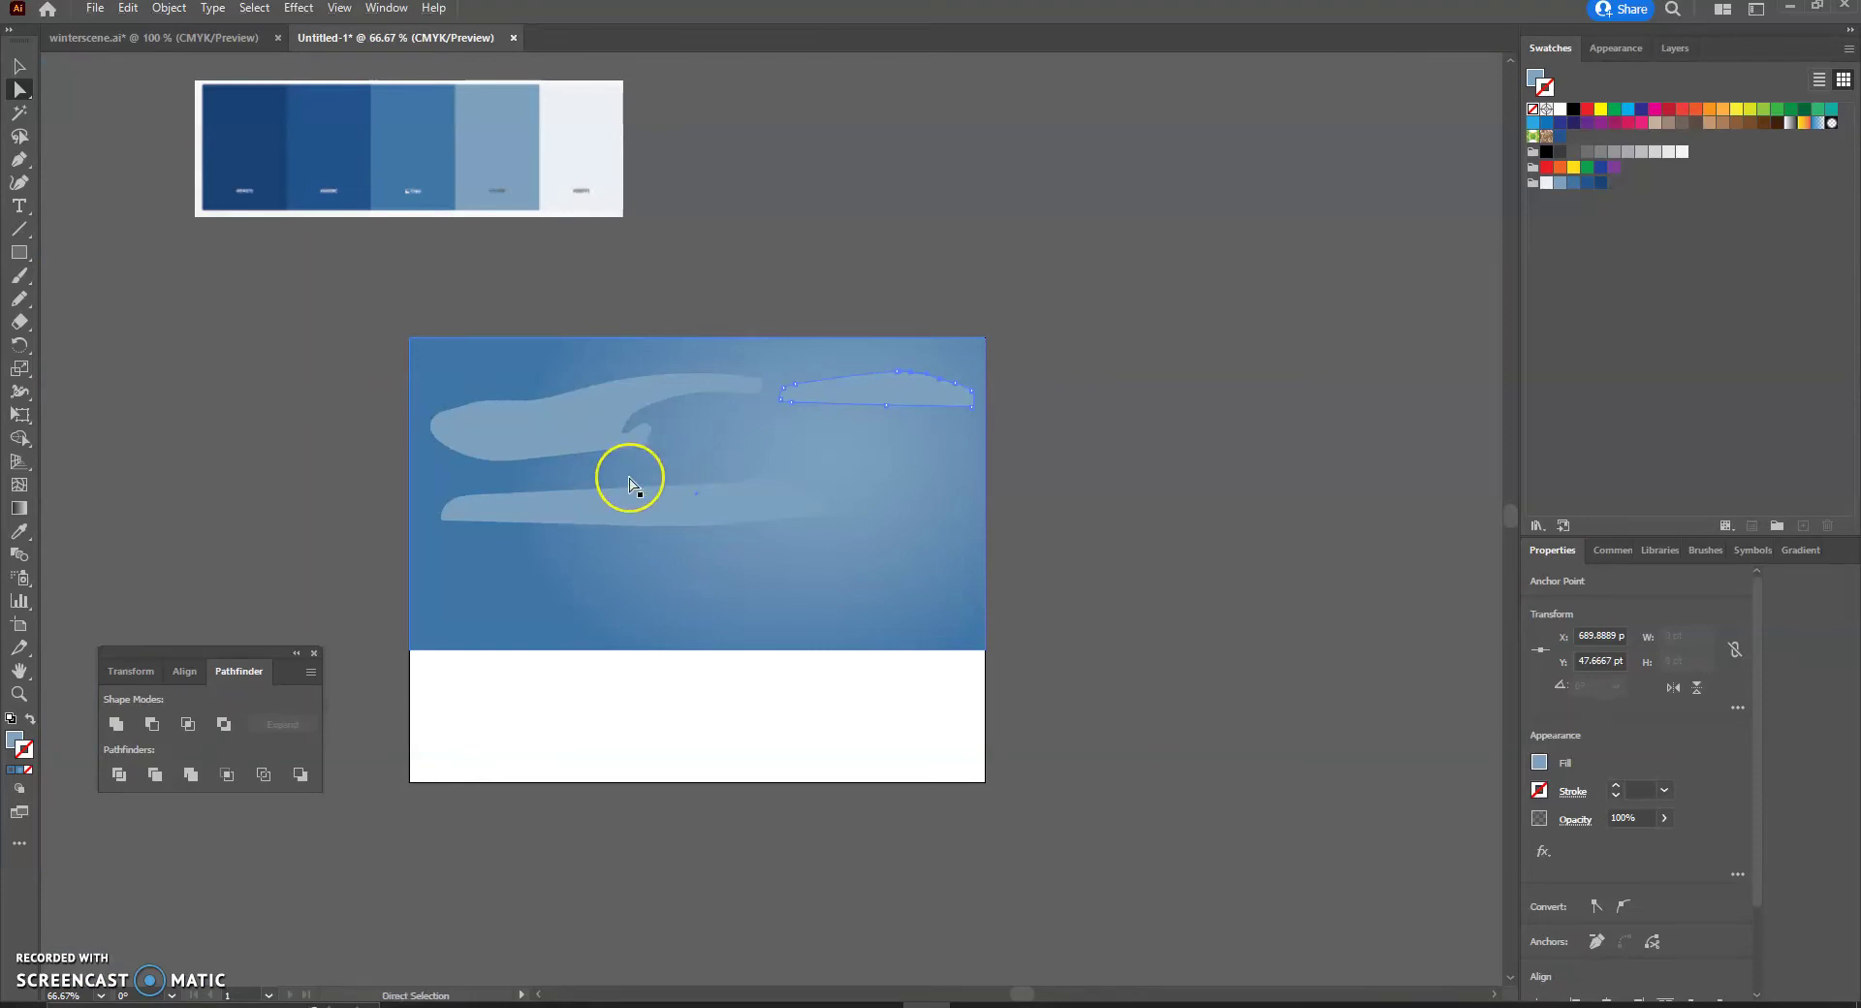
Draw a moon circle about 83 pt wide between the right-hand clouds and fill it with the near-white palette swatch.
{"action": "left_click", "coordinate": [155, 37]}
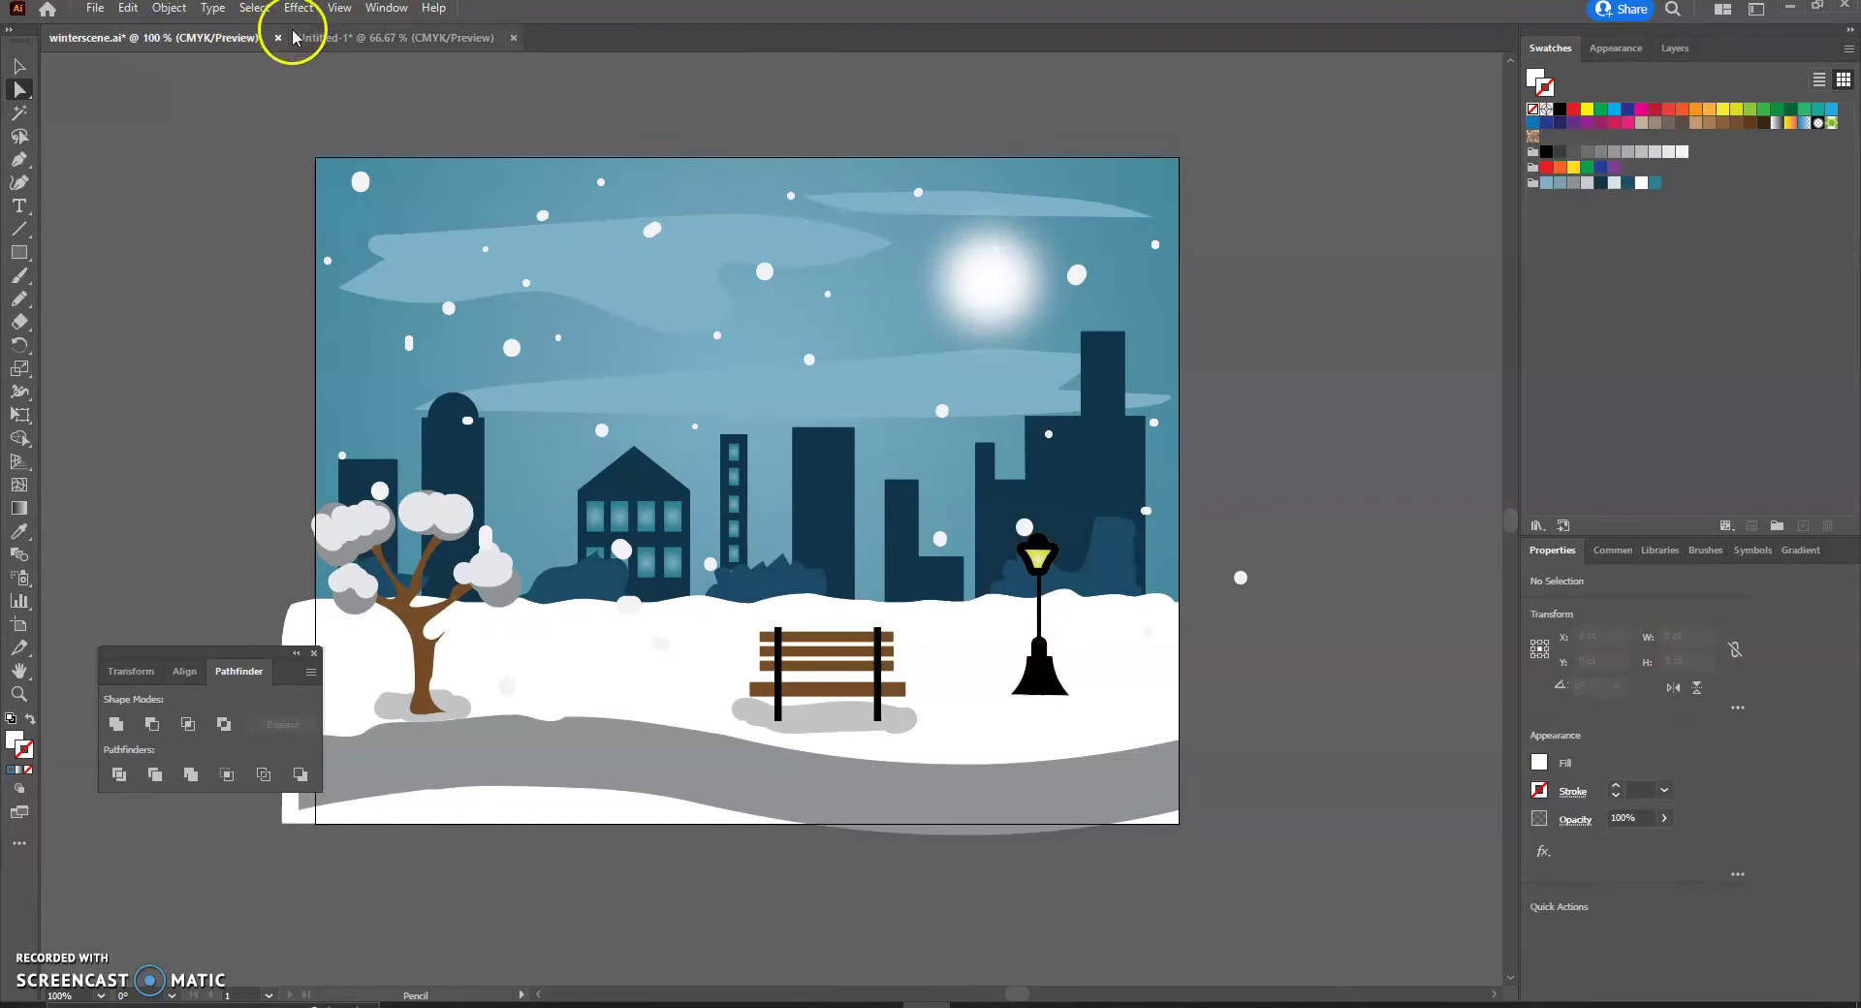
{"action": "left_click", "coordinate": [349, 37]}
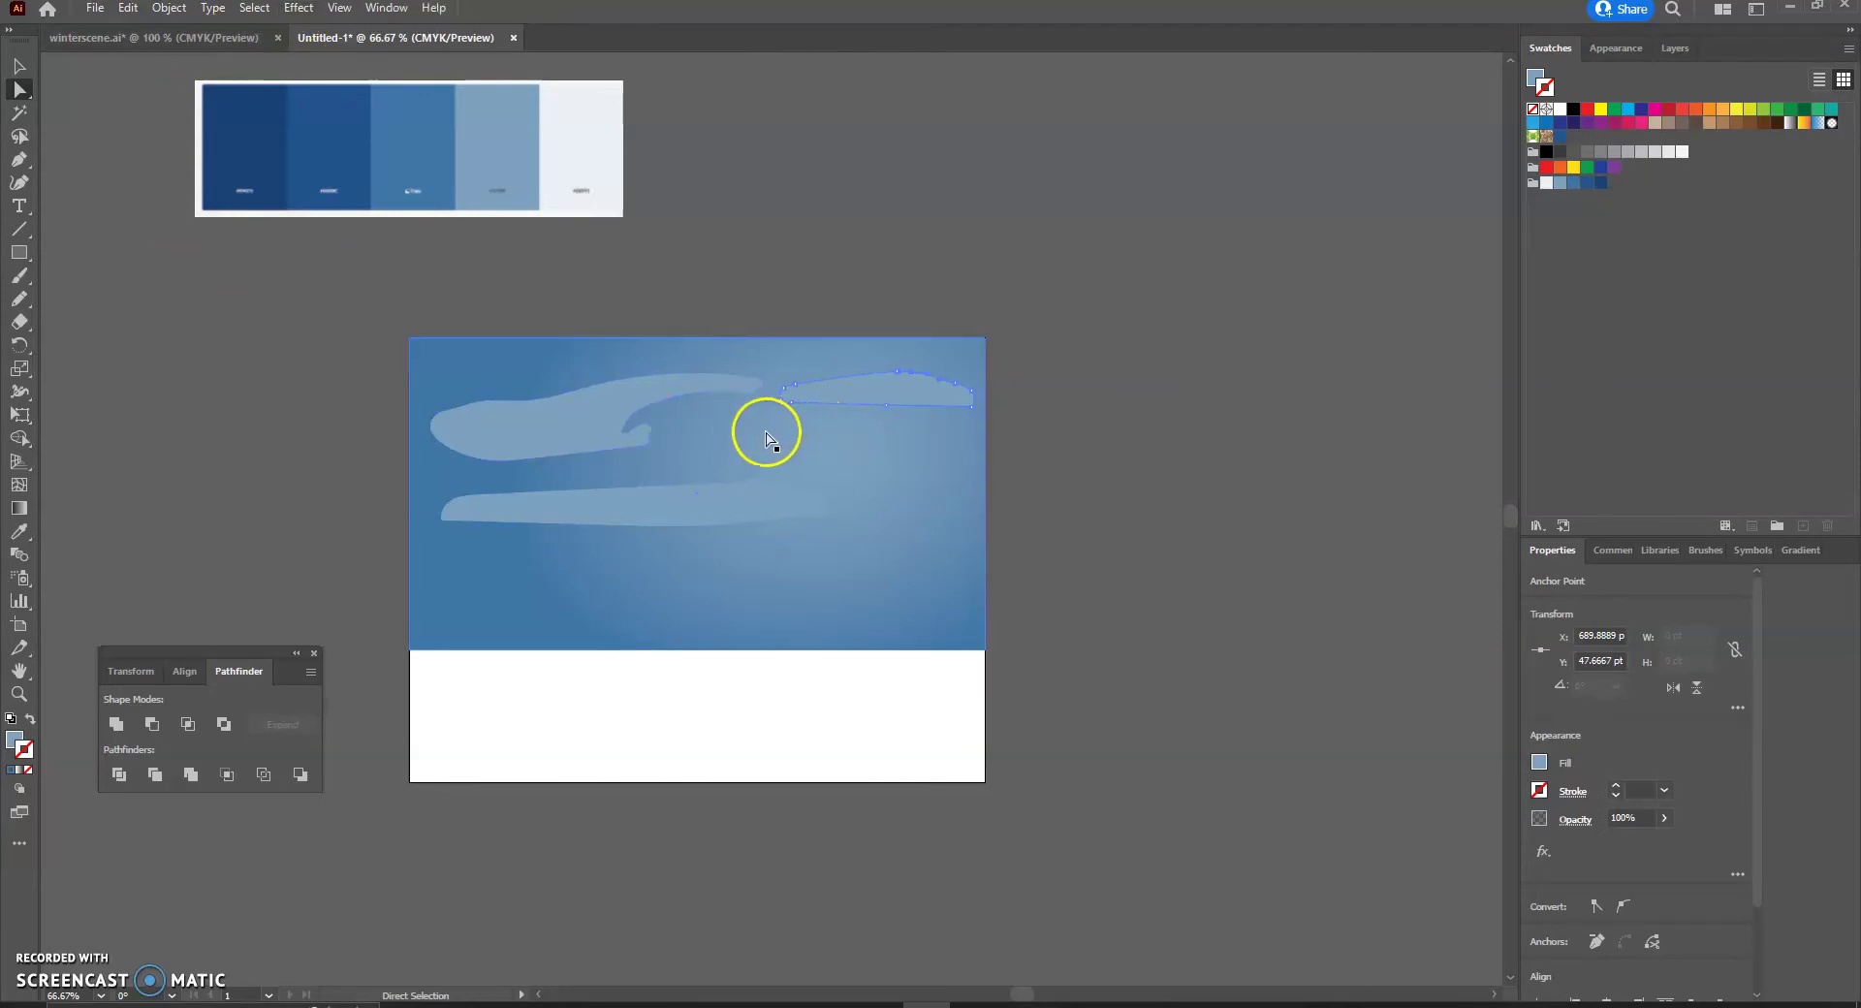
{"action": "left_click", "coordinate": [20, 253]}
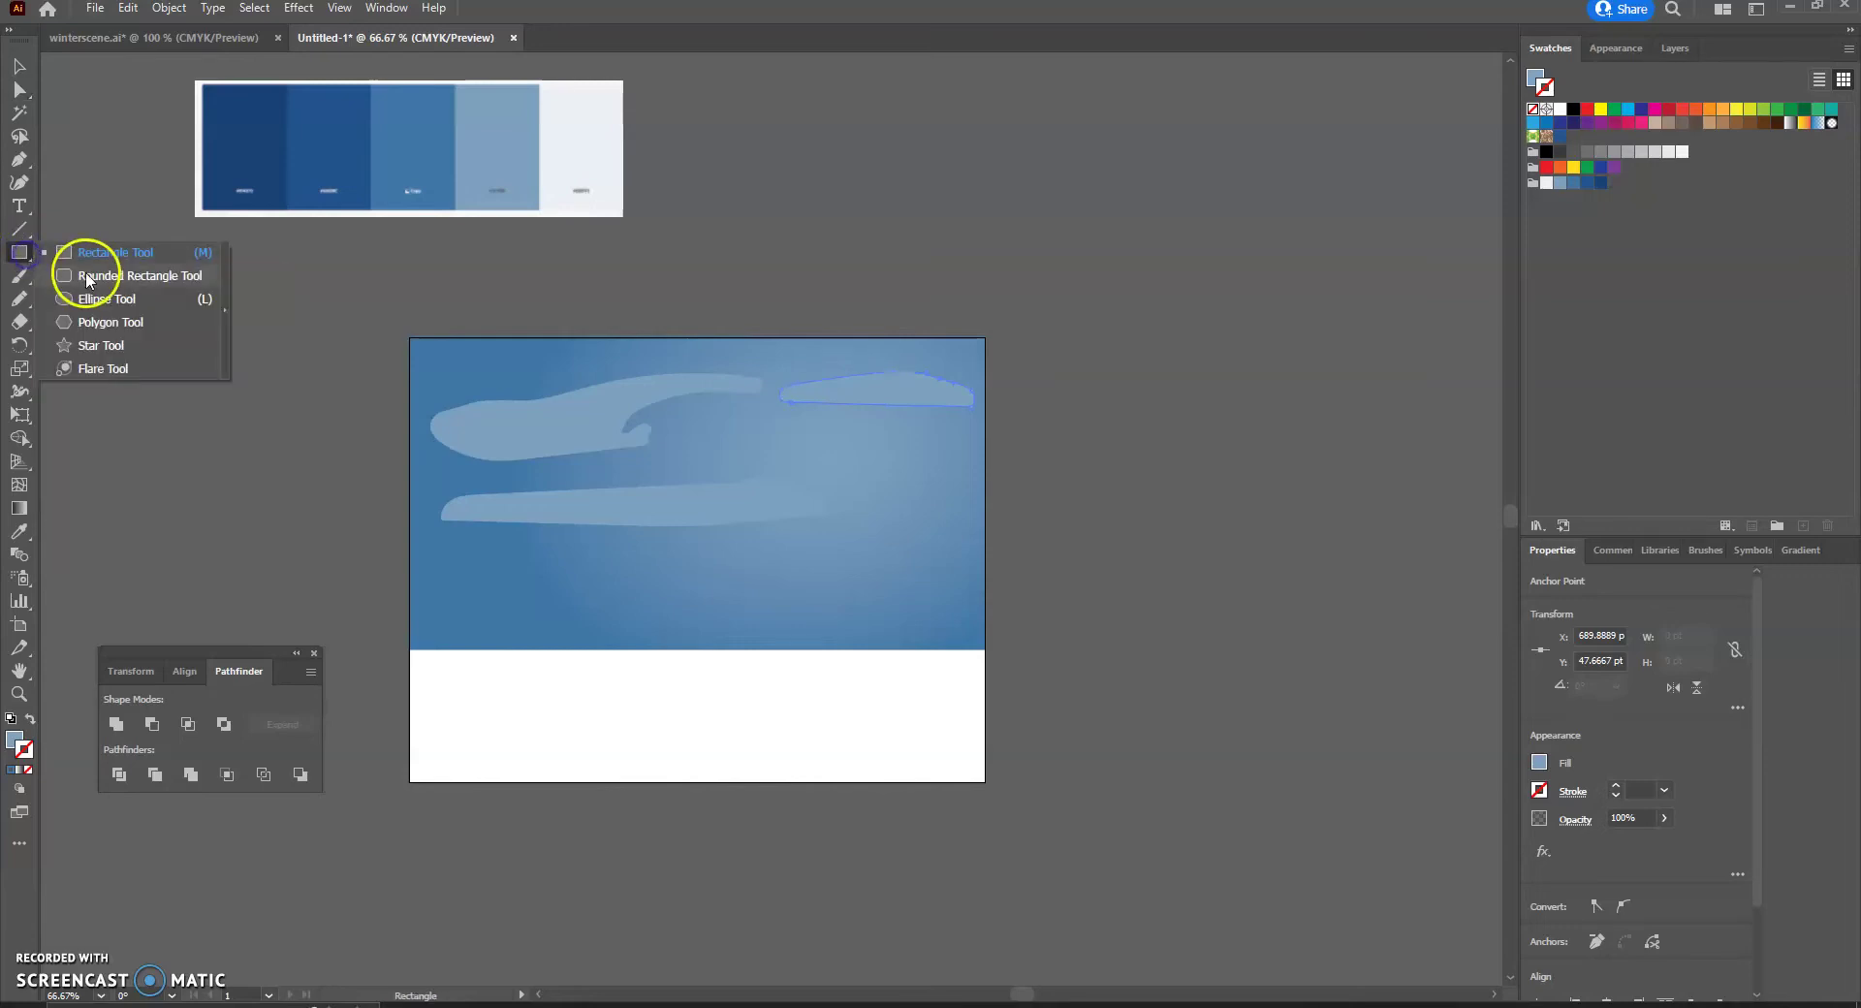
{"action": "left_click", "coordinate": [103, 300]}
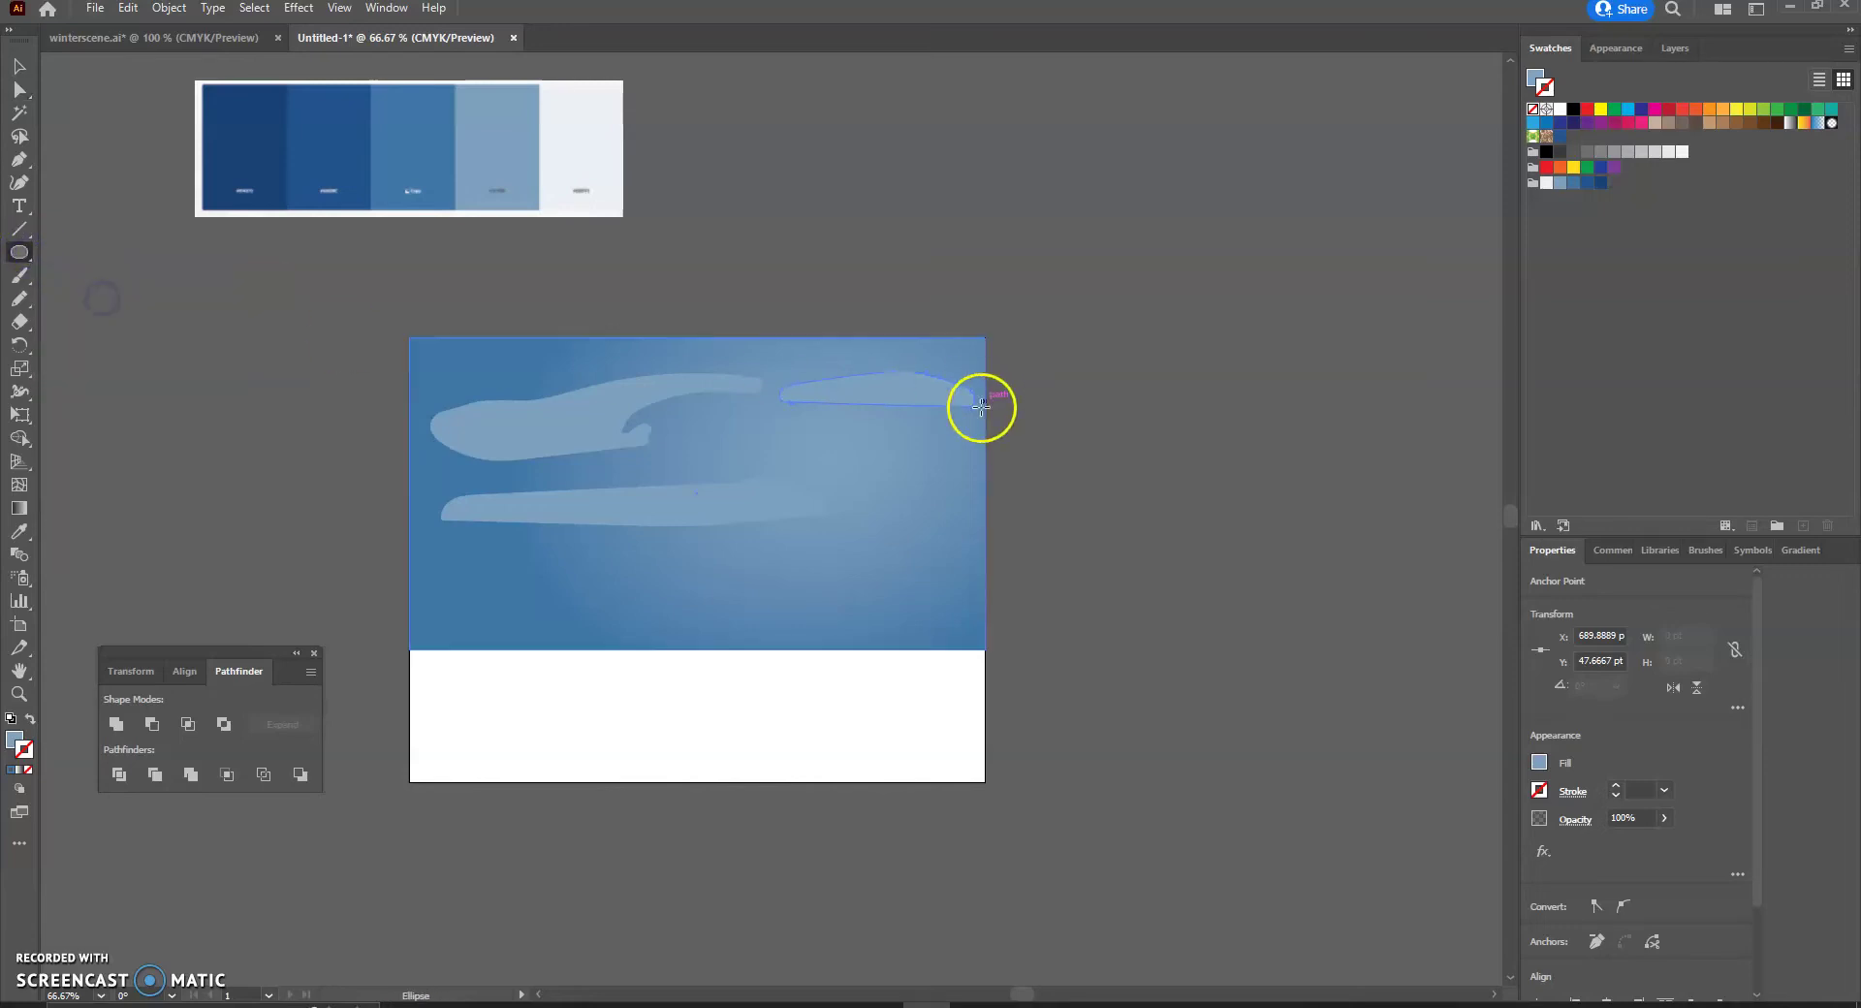
{"action": "left_click_drag", "start_coordinate": [817, 425], "coordinate": [877, 485]}
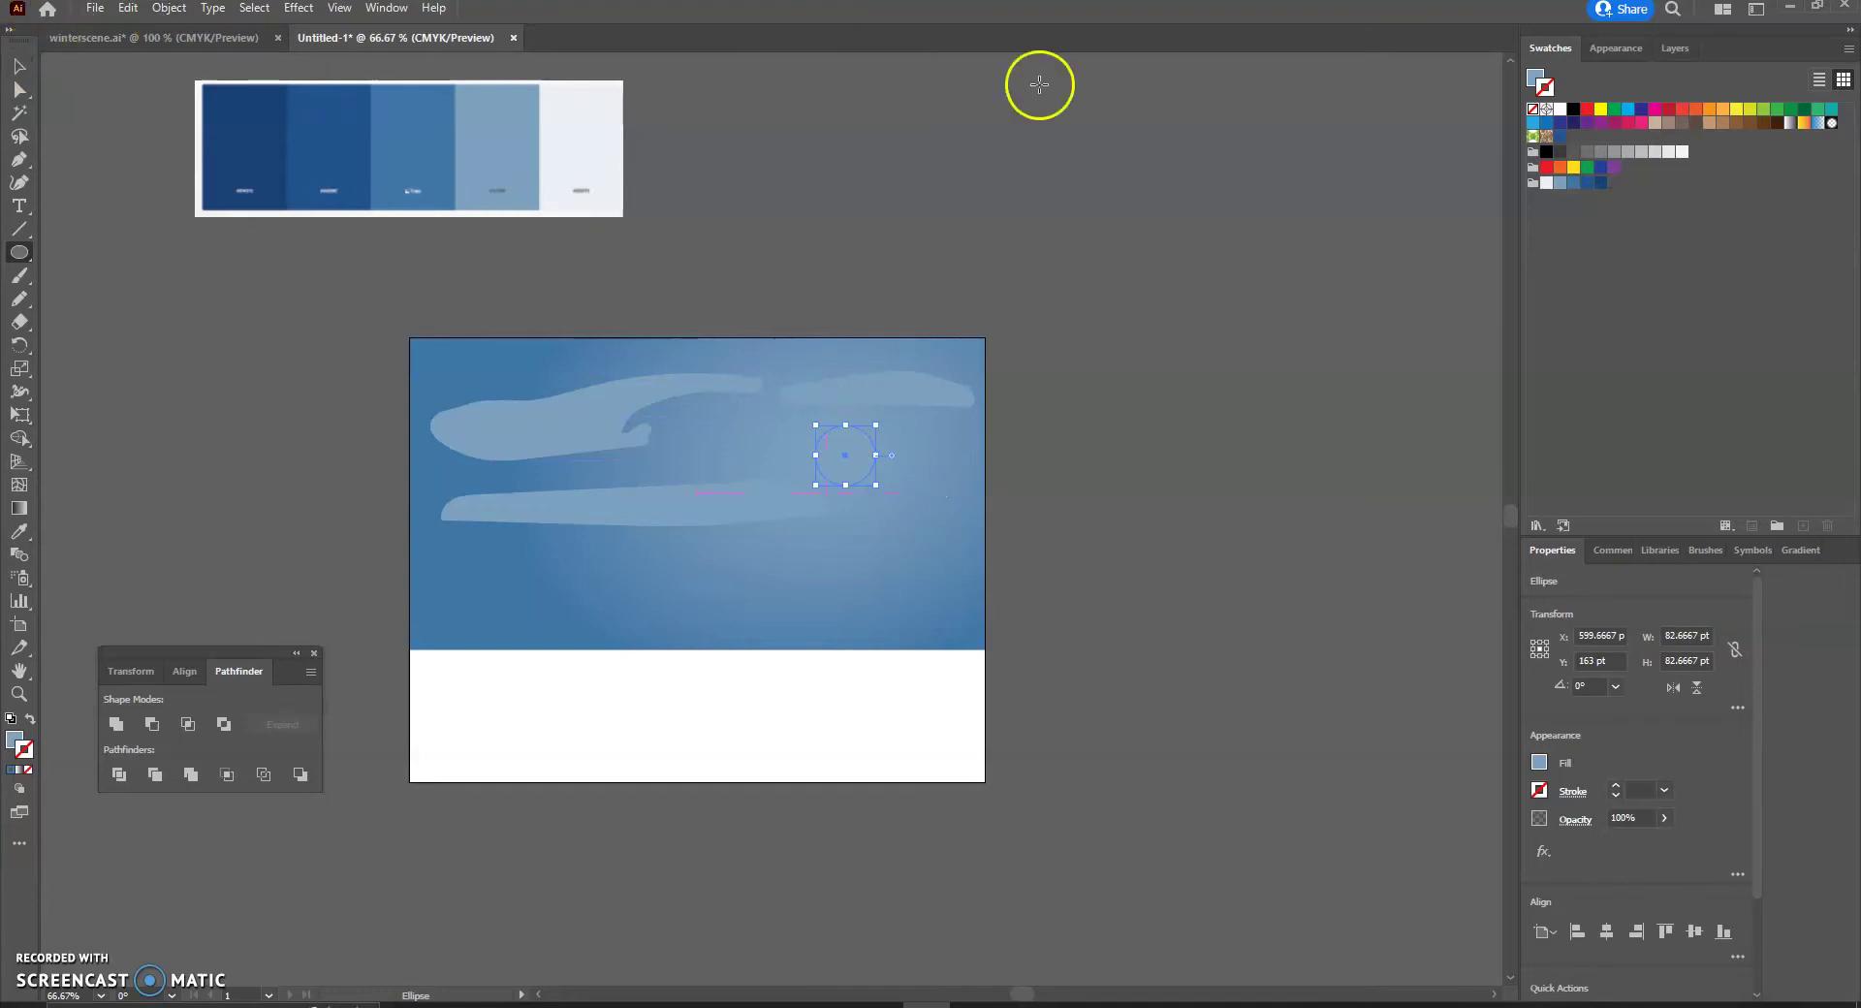
{"action": "left_click", "coordinate": [1536, 76]}
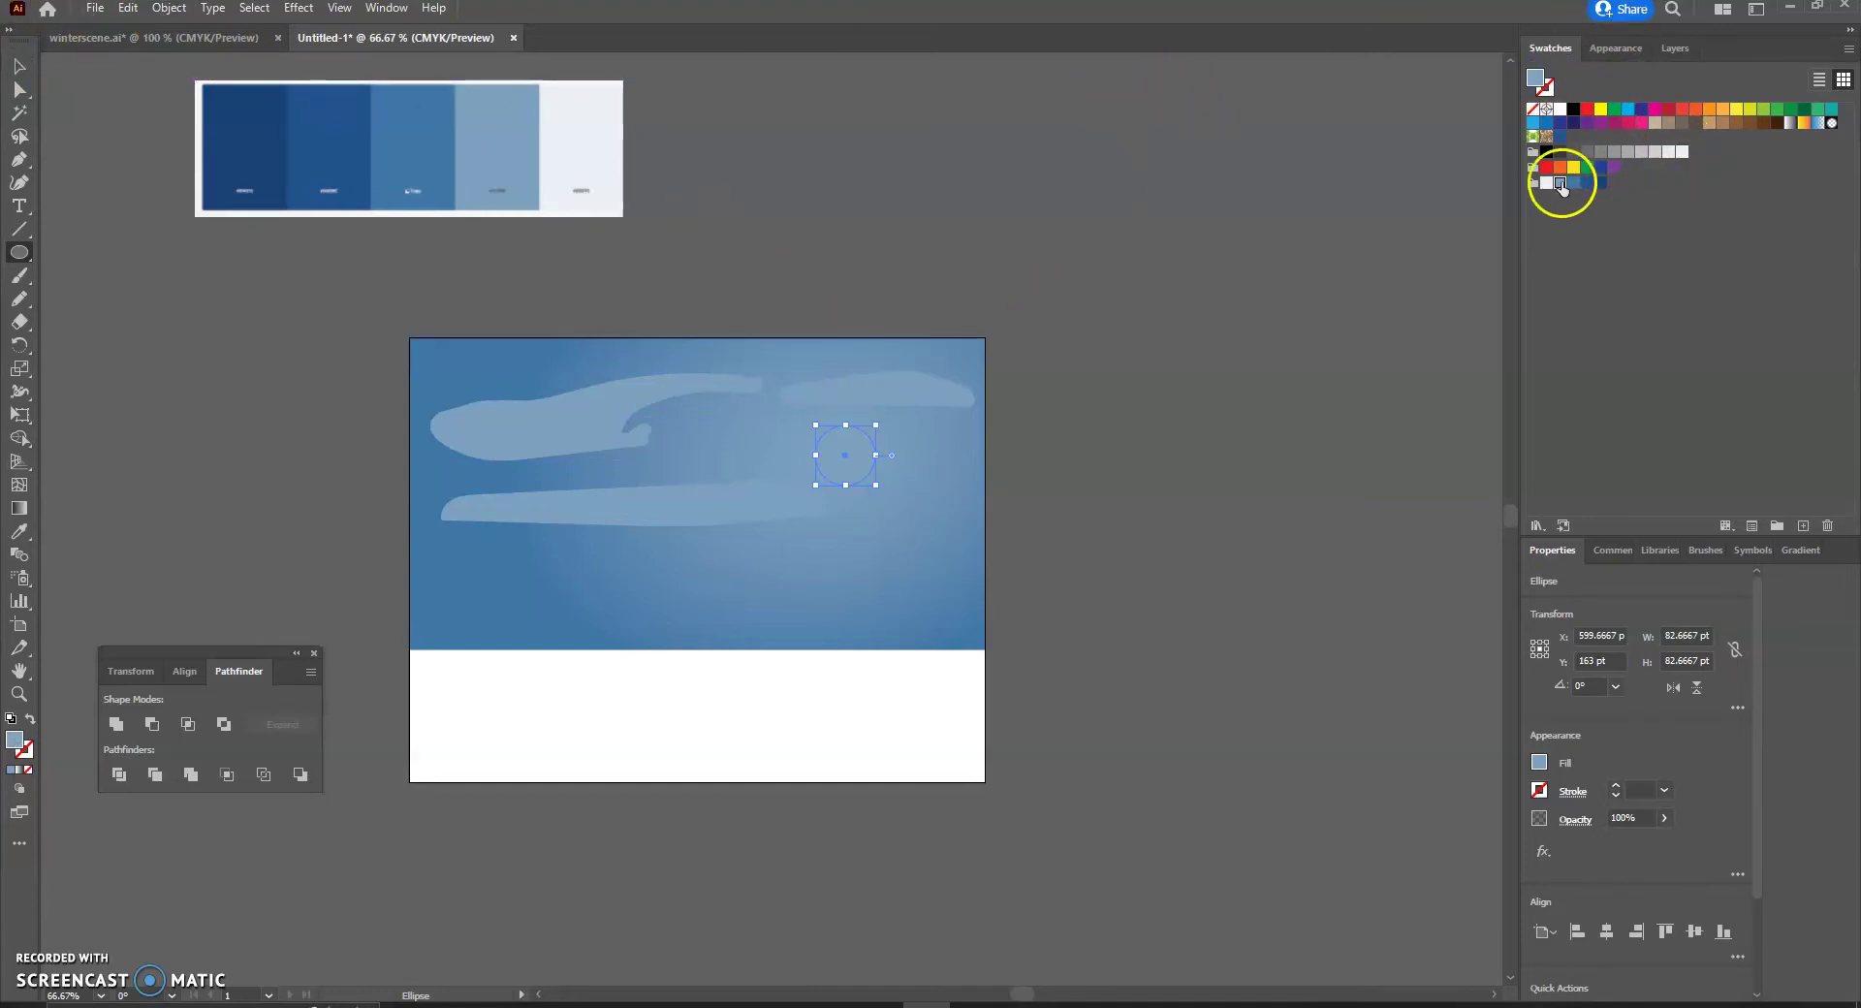
{"action": "left_click", "coordinate": [1547, 183]}
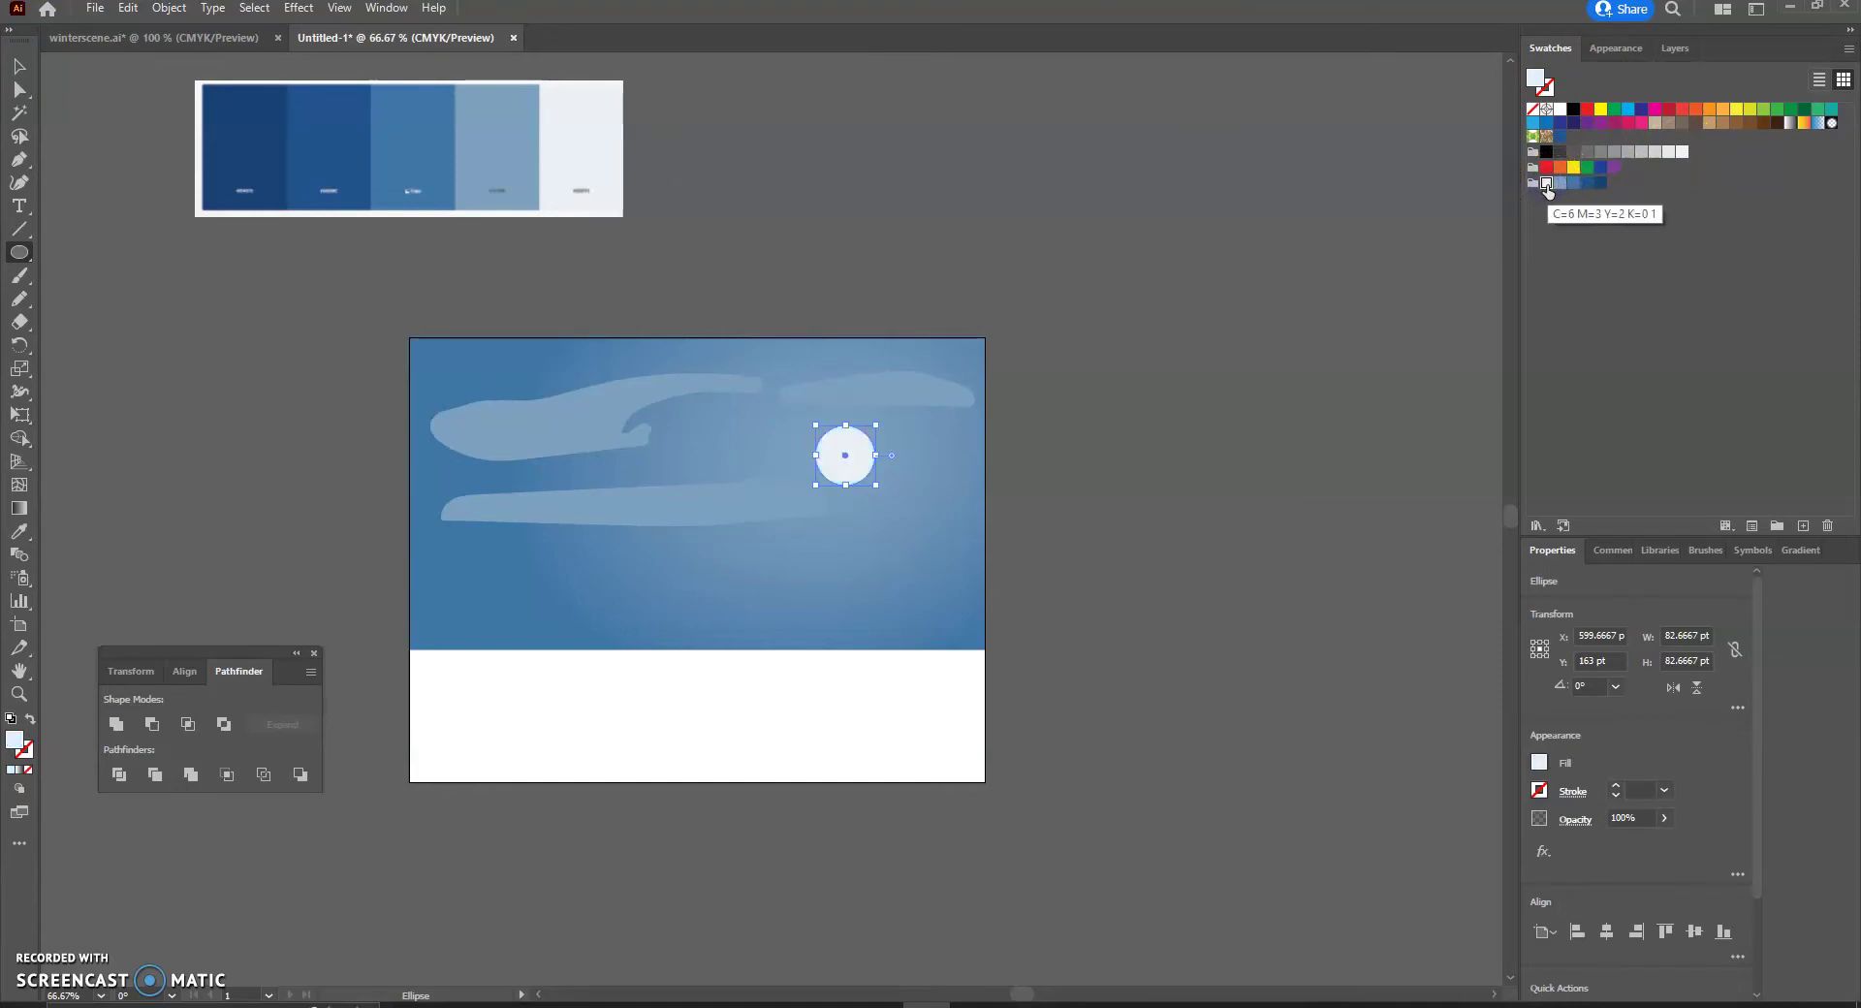
Move the moon circle slightly up and to the right, to about X 622 pt, Y 151 pt.
{"action": "left_click", "coordinate": [18, 66]}
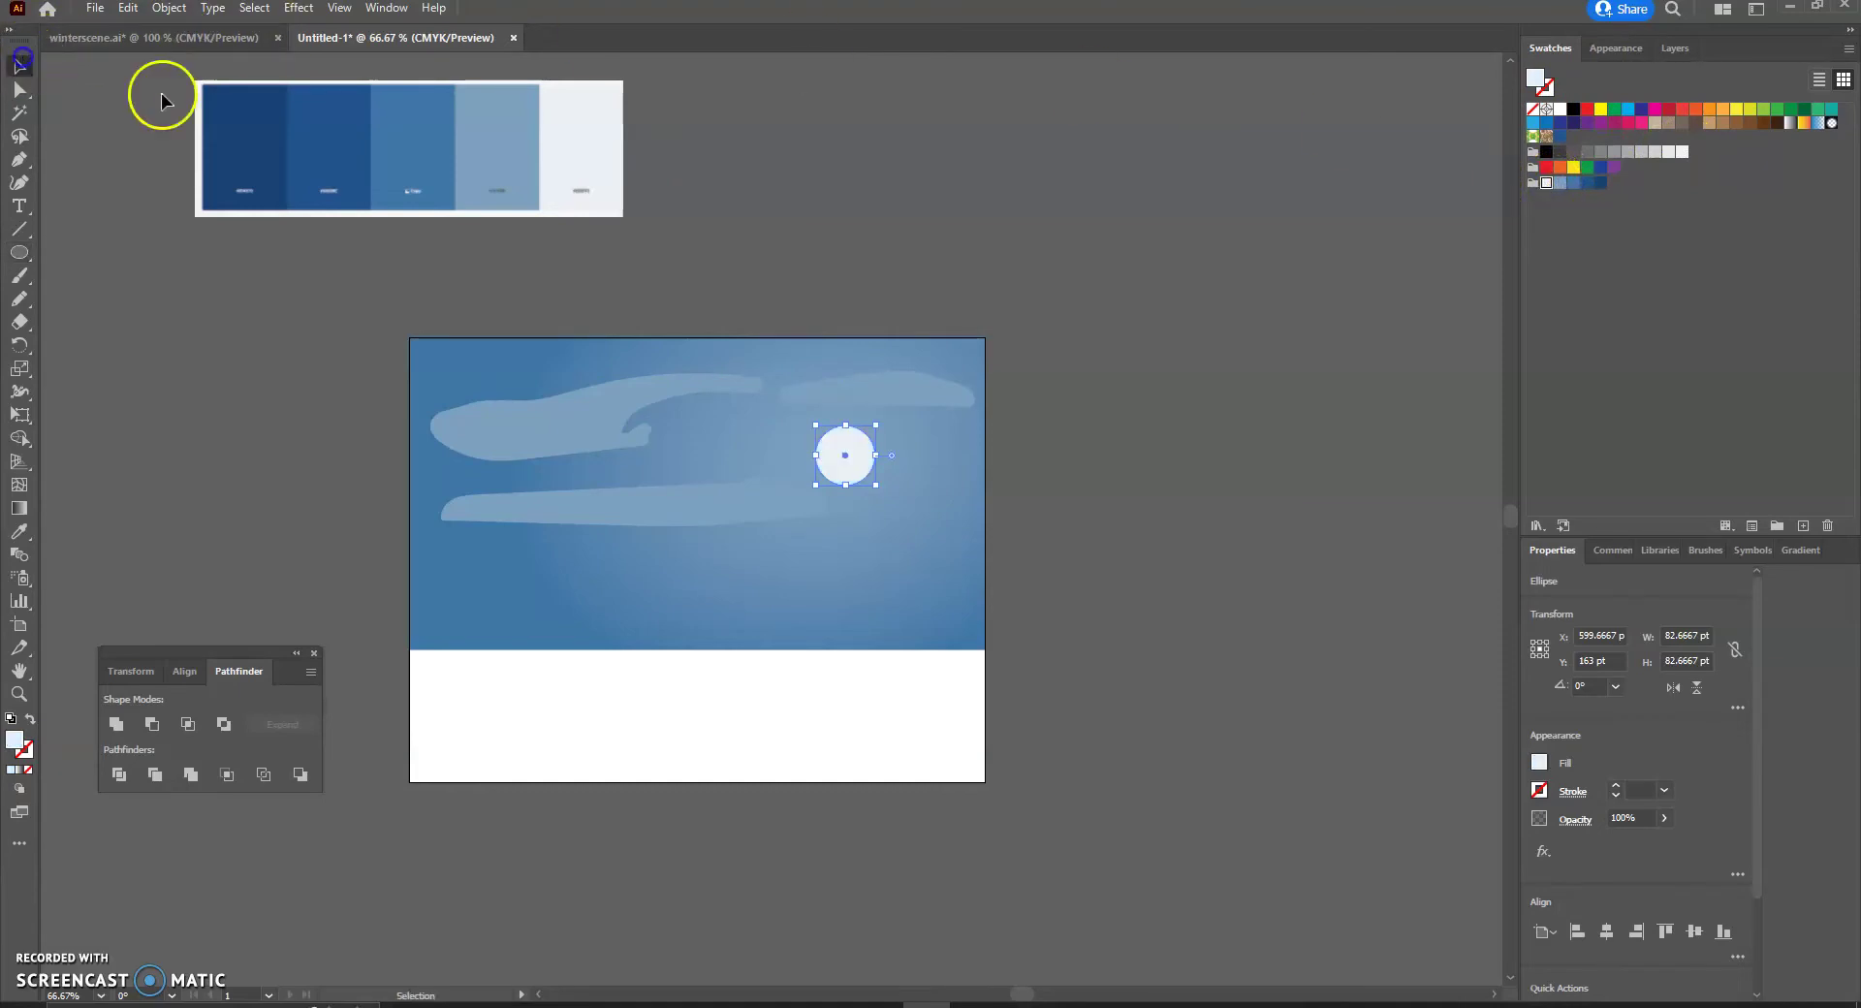
{"action": "left_click", "coordinate": [912, 126]}
{"action": "left_click_drag", "start_coordinate": [857, 459], "coordinate": [871, 444]}
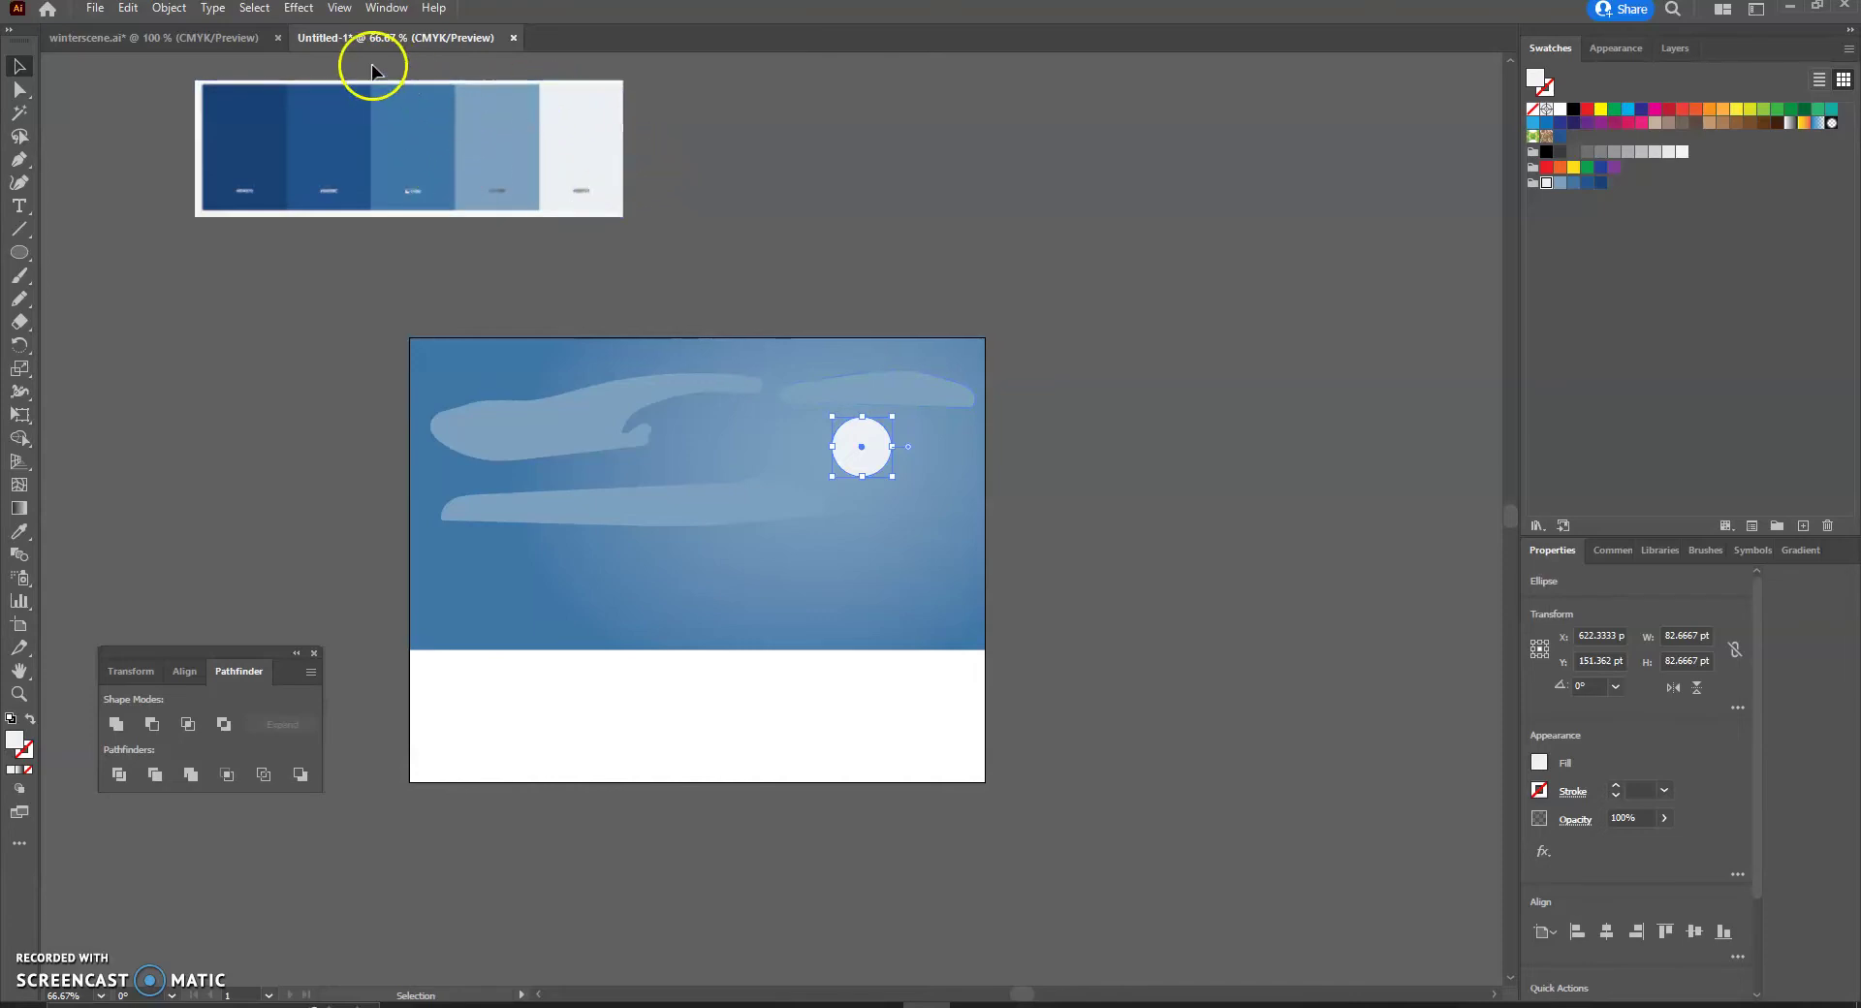
Apply a Gaussian Blur effect to the moon circle for a soft glow, and deselect it.
{"action": "left_click", "coordinate": [300, 8]}
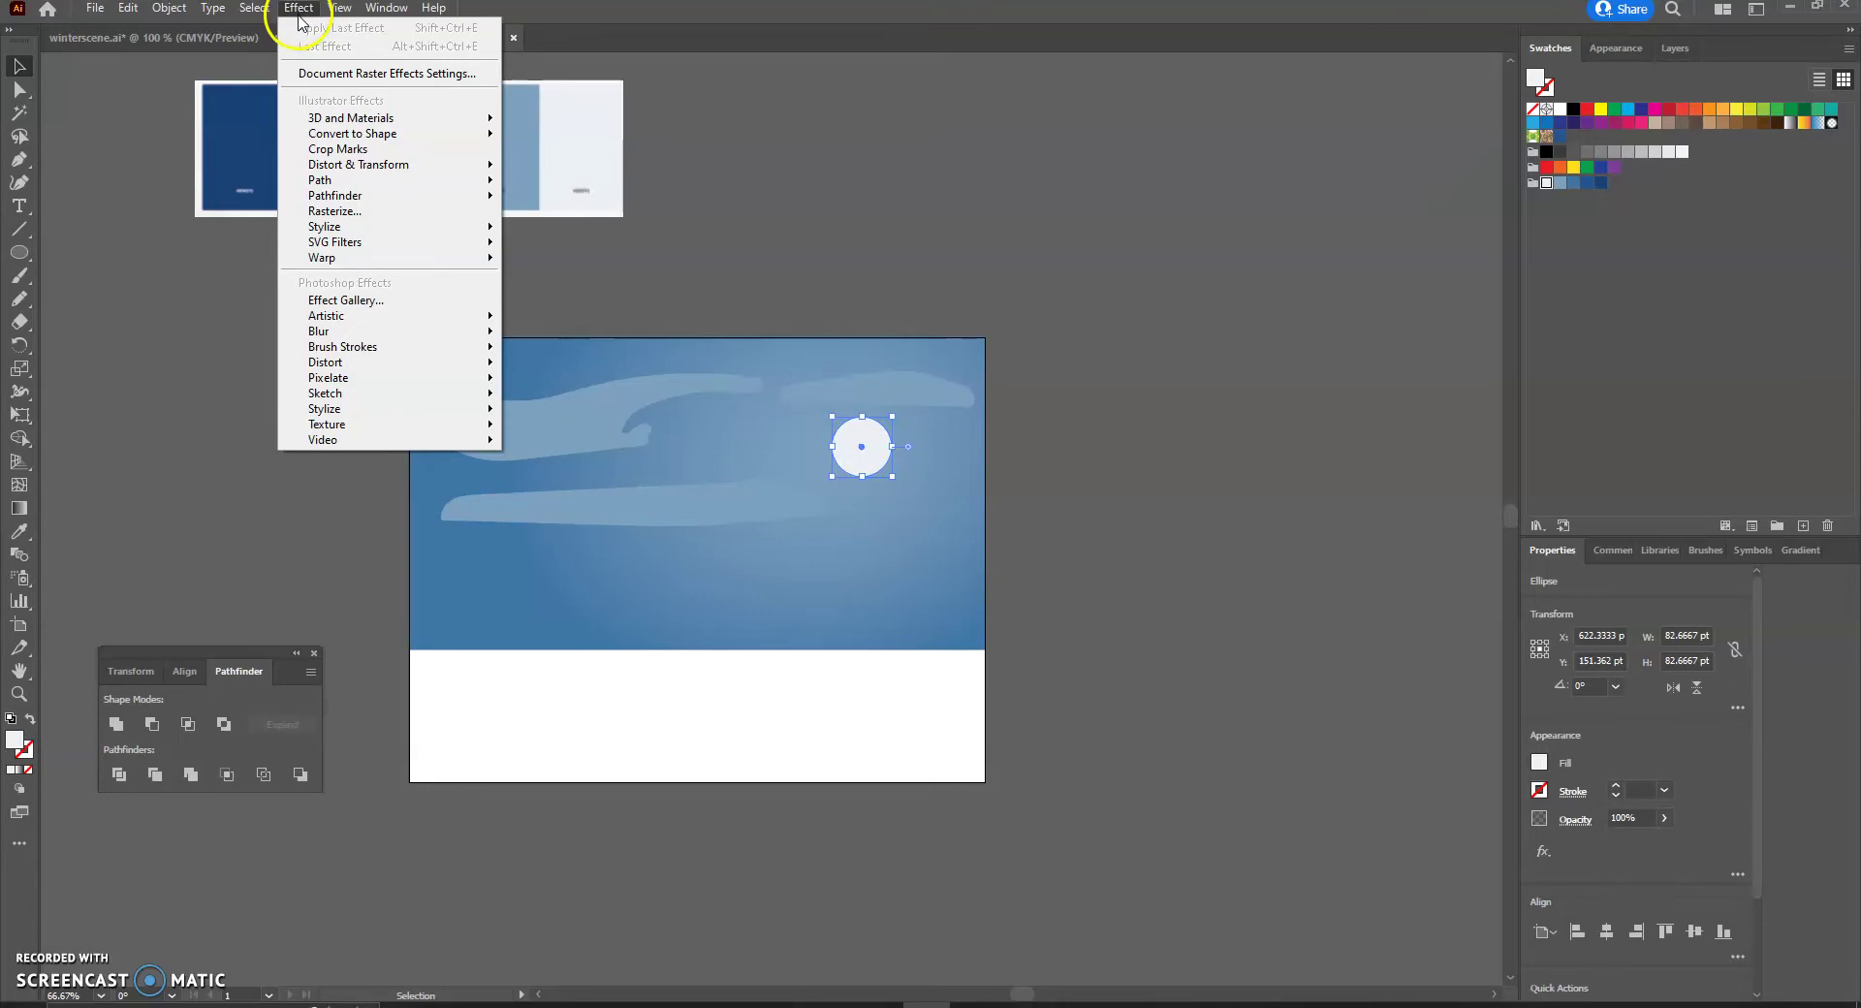
{"action": "mouse_move", "coordinate": [383, 334]}
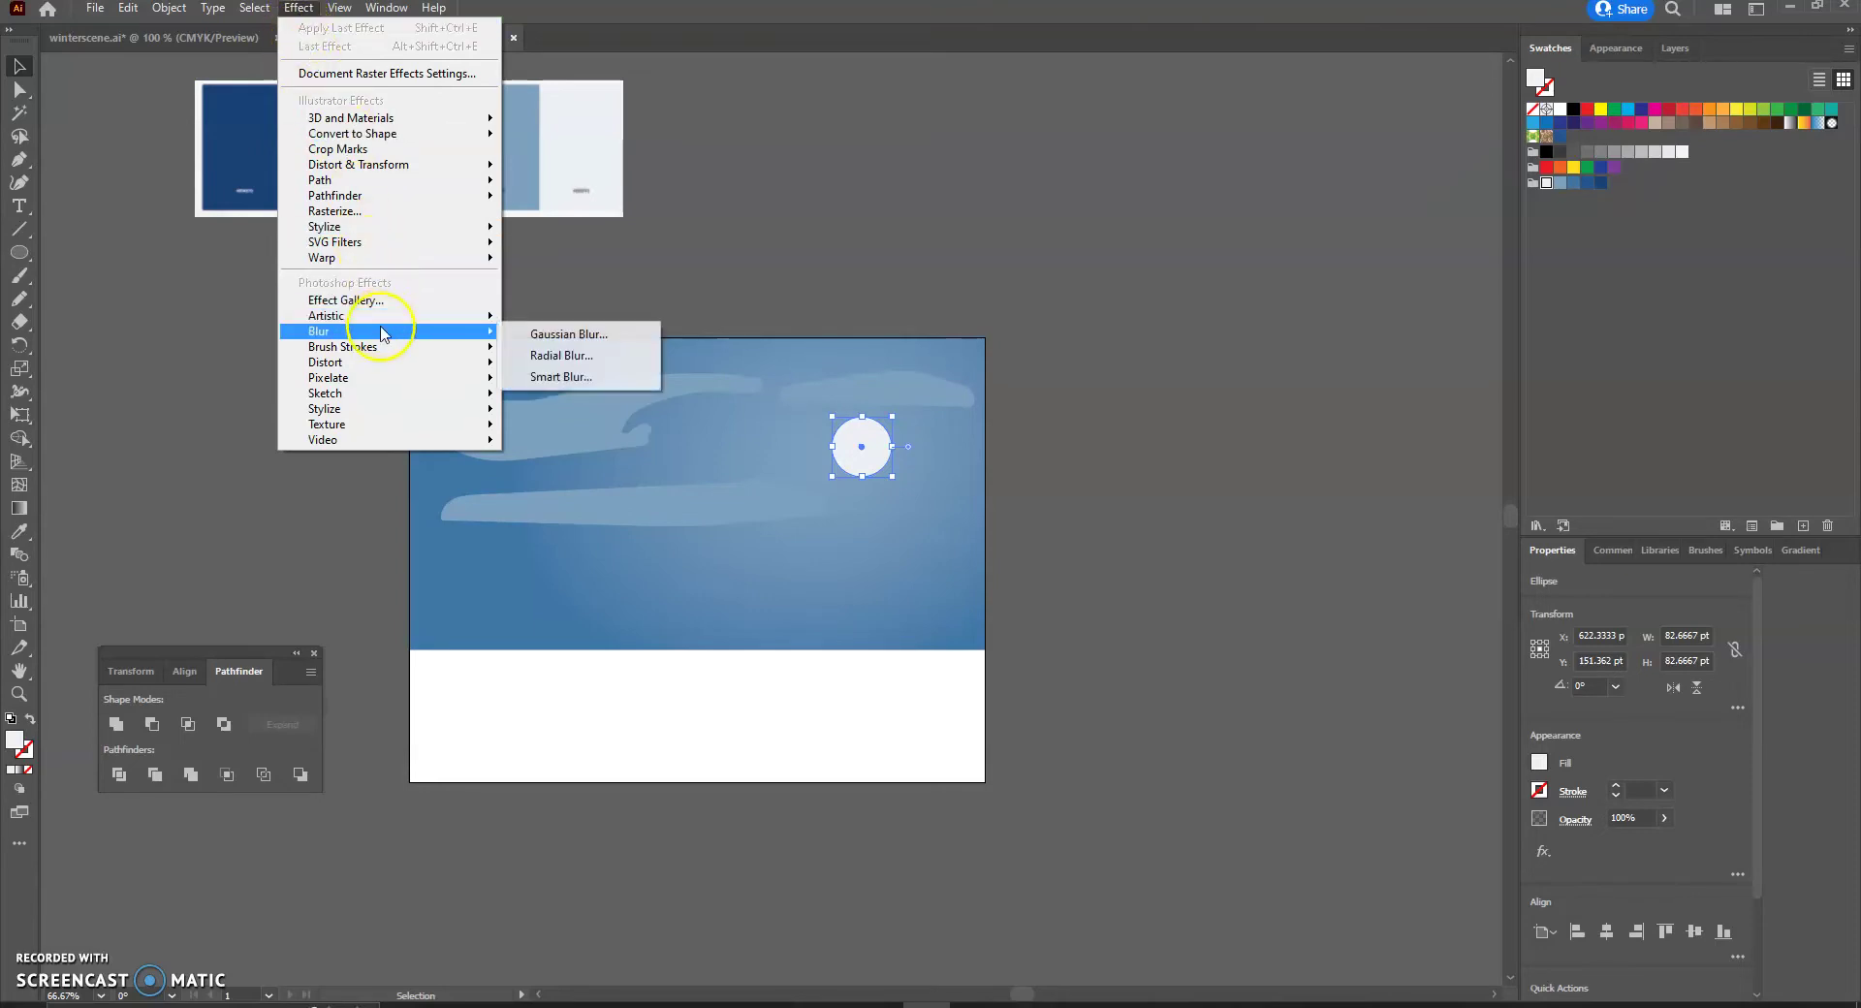
{"action": "left_click", "coordinate": [579, 339]}
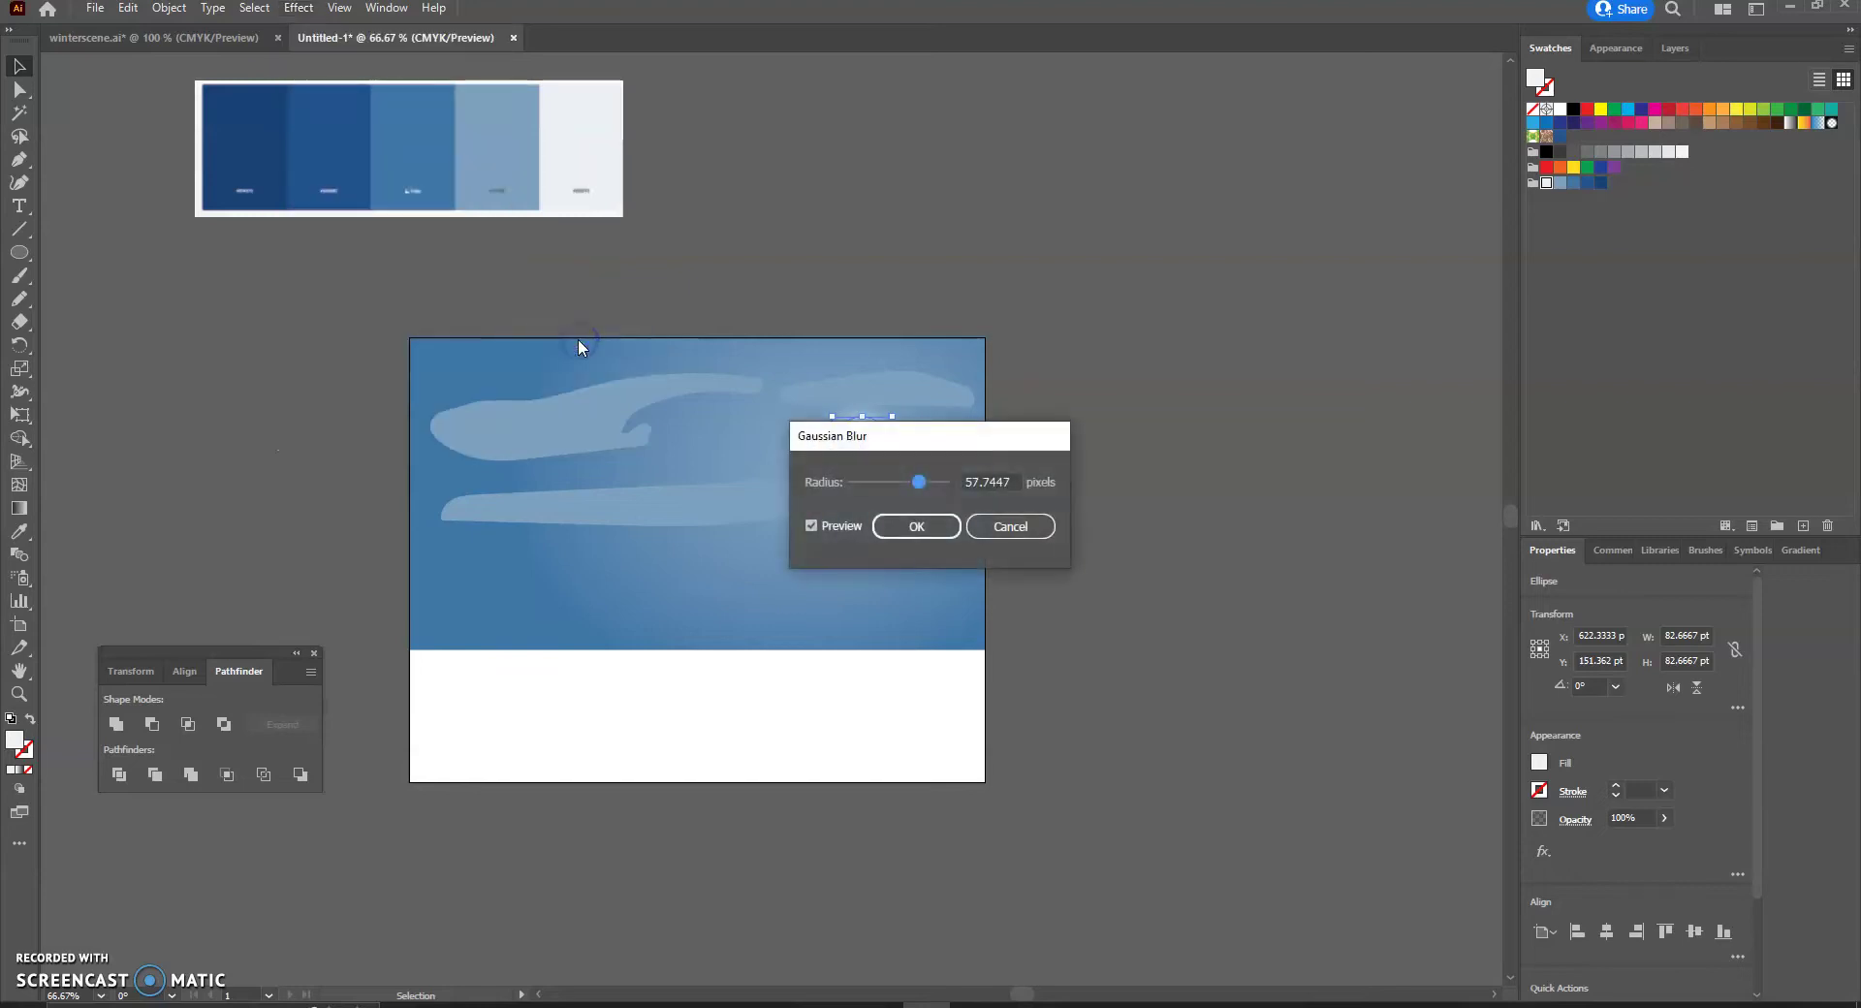
{"action": "left_click_drag", "start_coordinate": [923, 438], "coordinate": [1155, 294]}
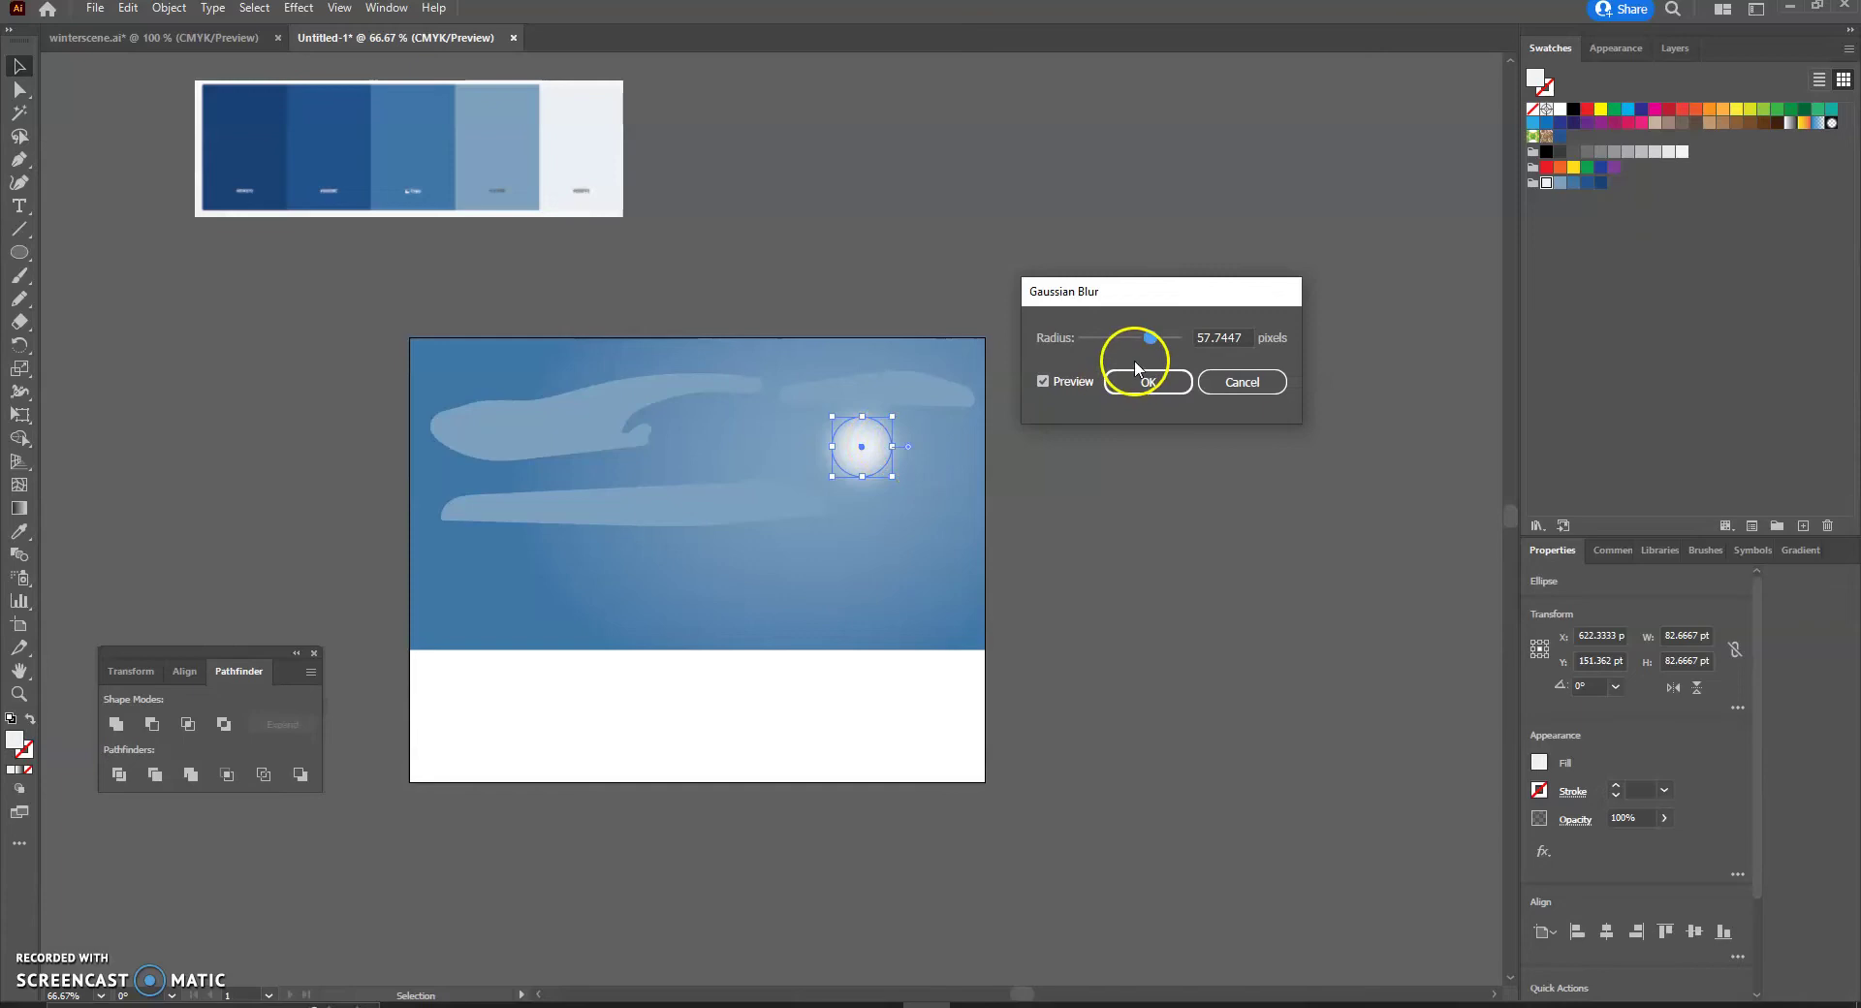
{"action": "mouse_move", "coordinate": [1153, 341]}
{"action": "left_mouse_down"}
{"action": "mouse_move", "coordinate": [1170, 346]}
{"action": "mouse_move", "coordinate": [1126, 346]}
{"action": "mouse_move", "coordinate": [1156, 337]}
{"action": "left_mouse_up"}
{"action": "left_click", "coordinate": [1148, 384]}
{"action": "left_click", "coordinate": [1158, 303]}
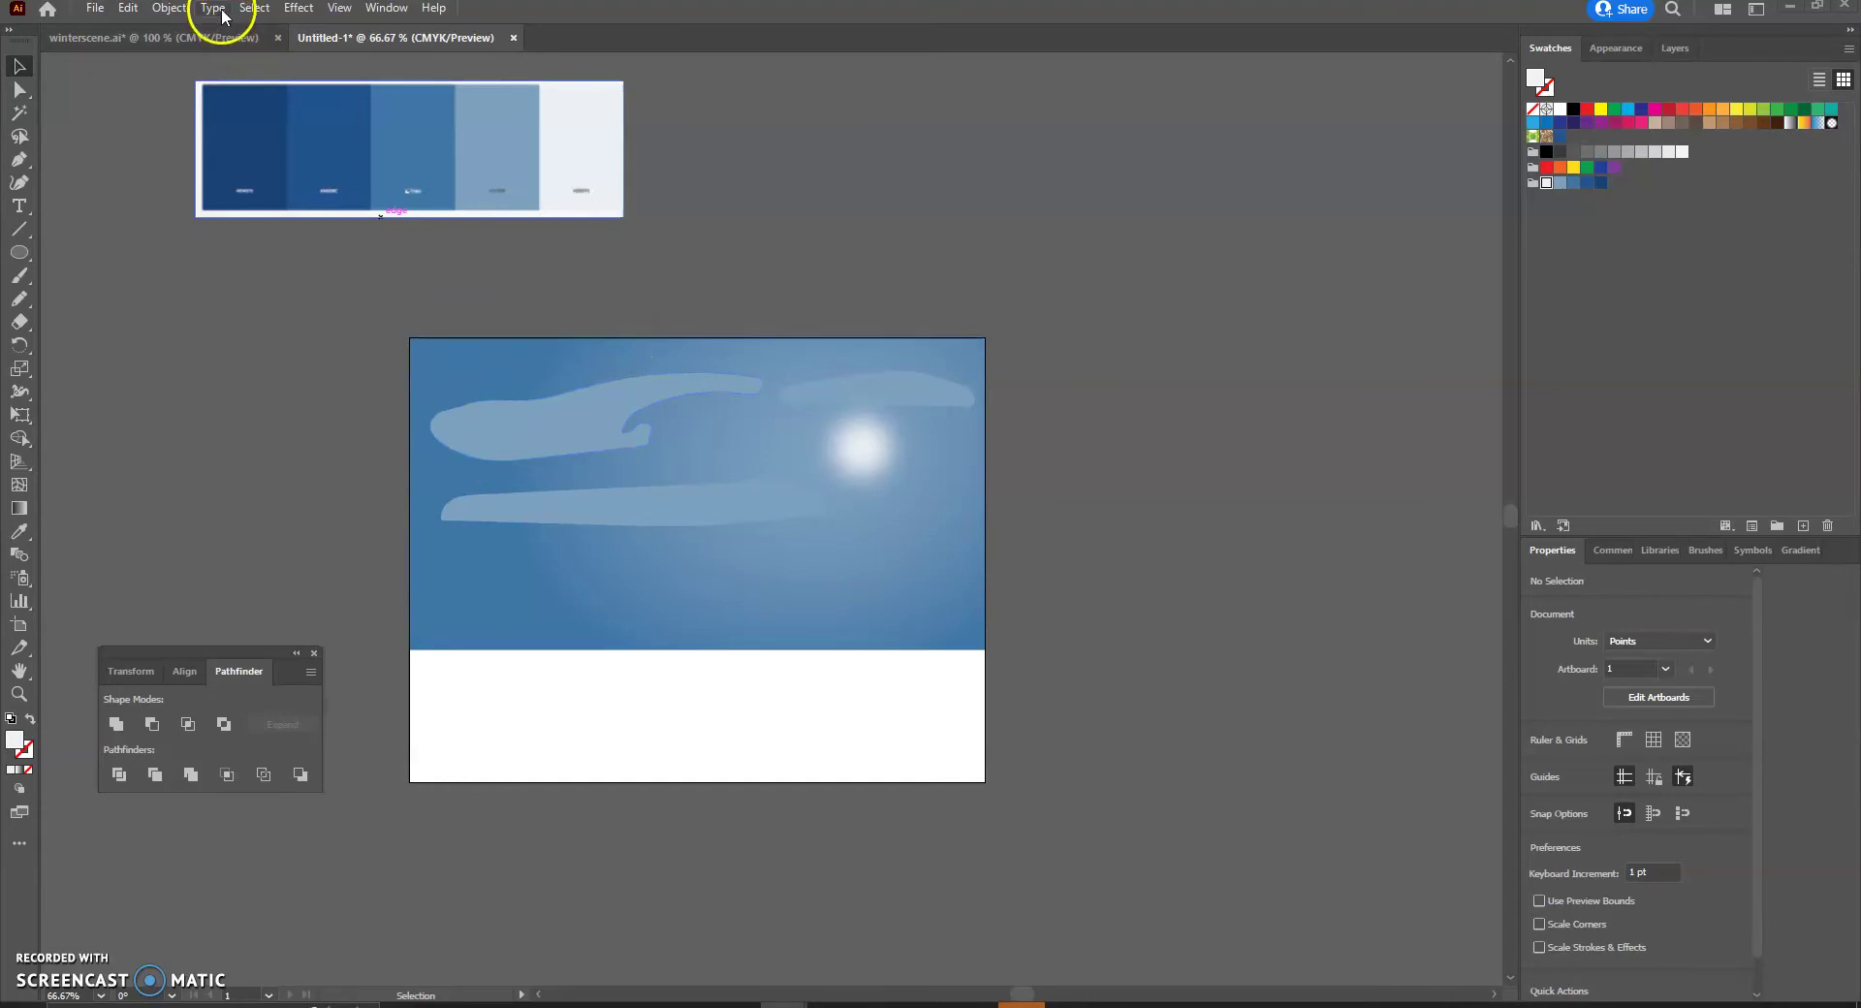
Set the fill to the darkest blue palette swatch and draw a building rectangle about 96 by 159 pt at the sky's lower left.
{"action": "left_click", "coordinate": [155, 37]}
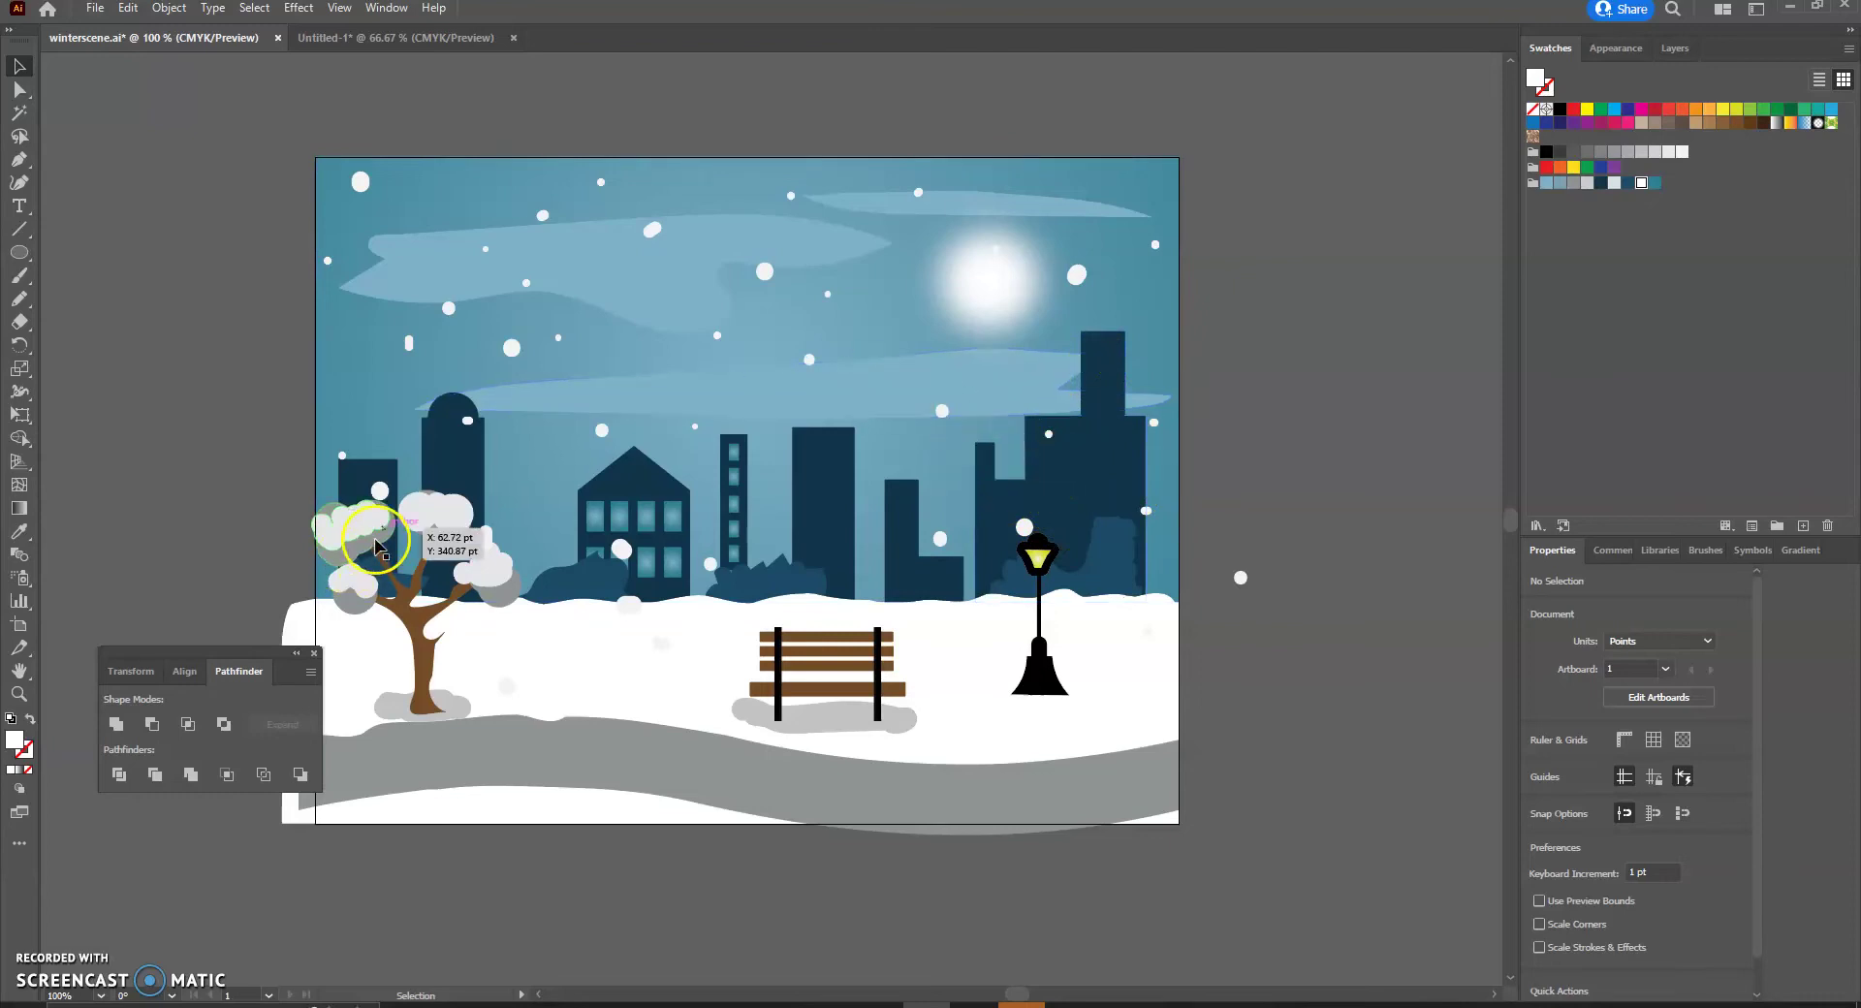
{"action": "left_click", "coordinate": [320, 44]}
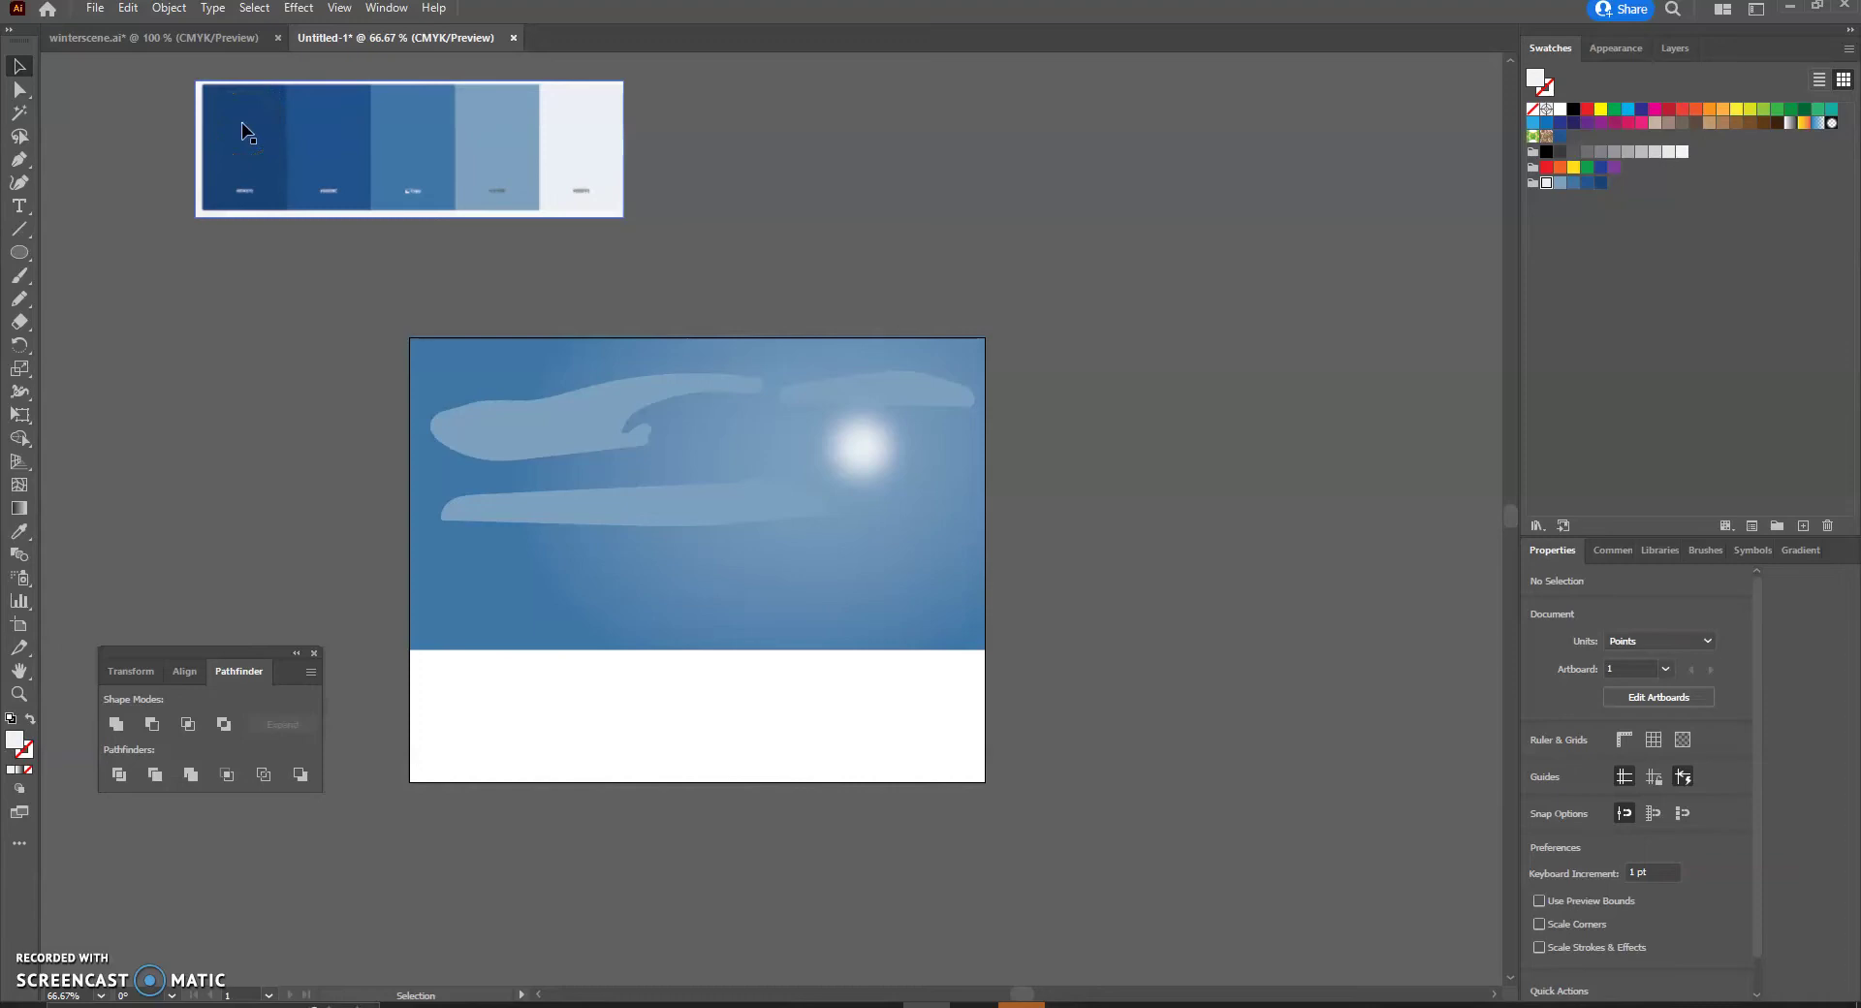
{"action": "left_click", "coordinate": [1603, 185]}
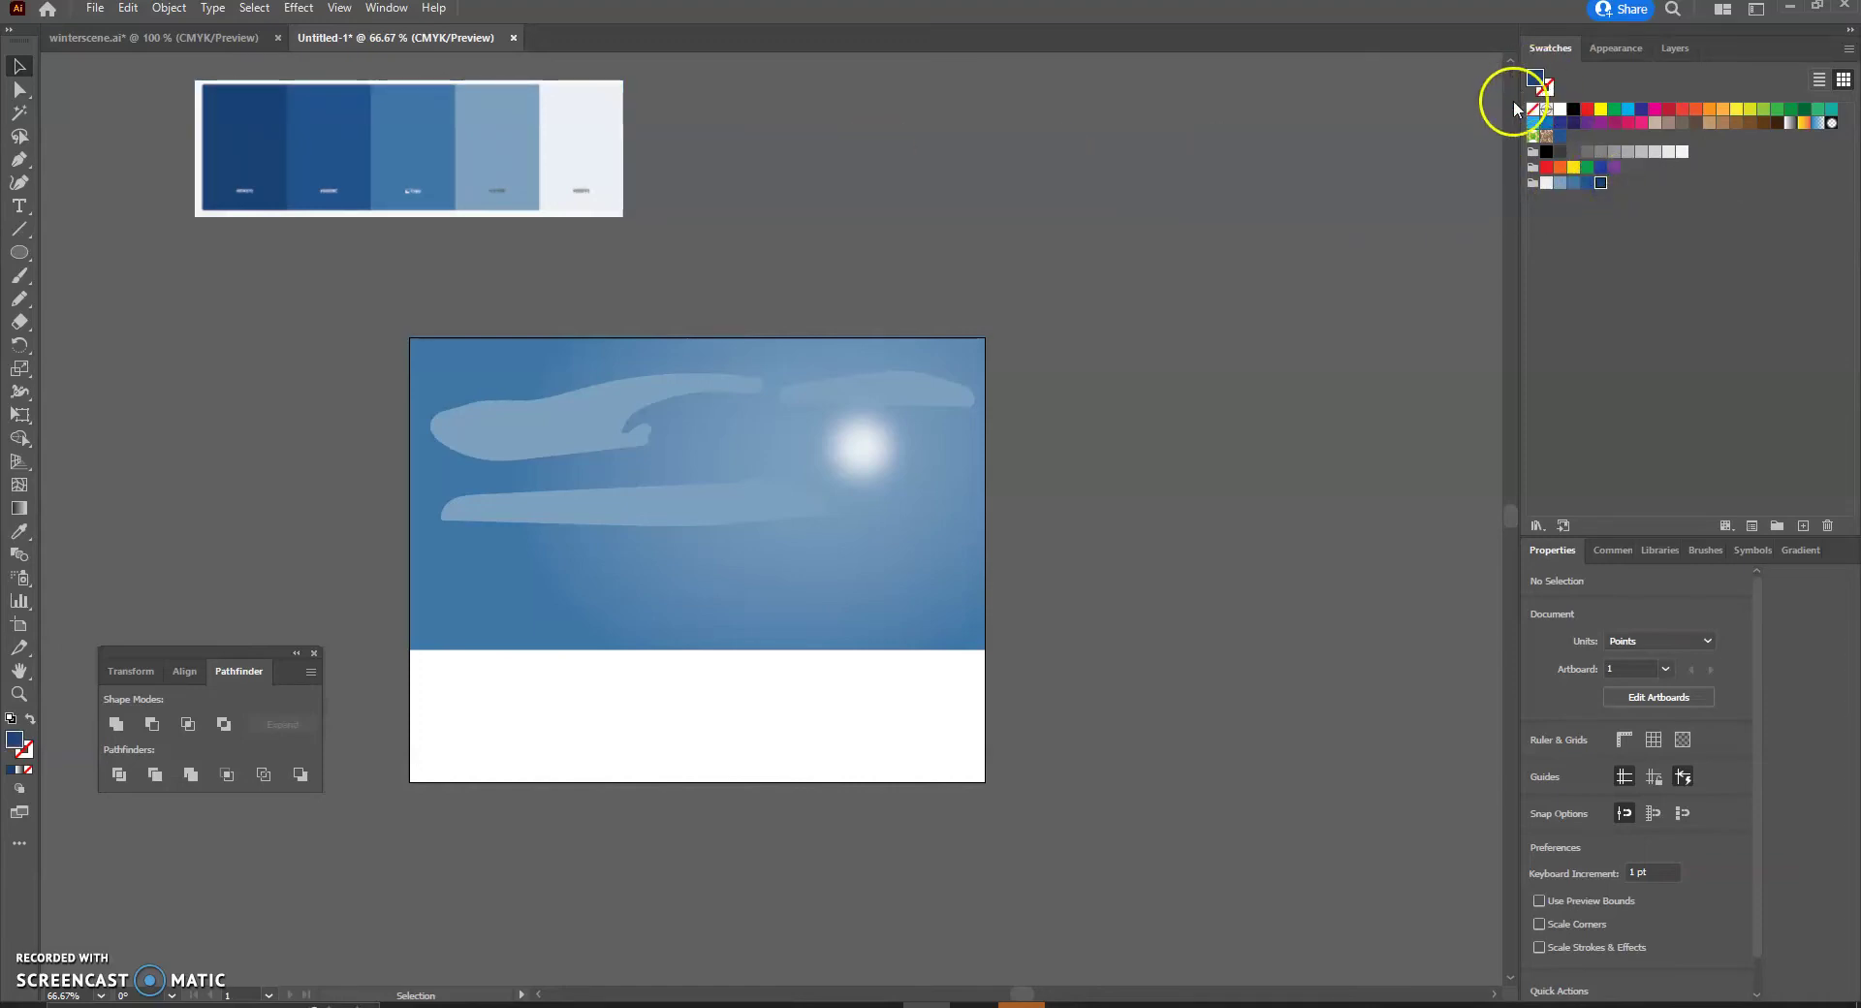
{"action": "left_click", "coordinate": [19, 255]}
{"action": "left_click_drag", "start_coordinate": [20, 257], "coordinate": [85, 260]}
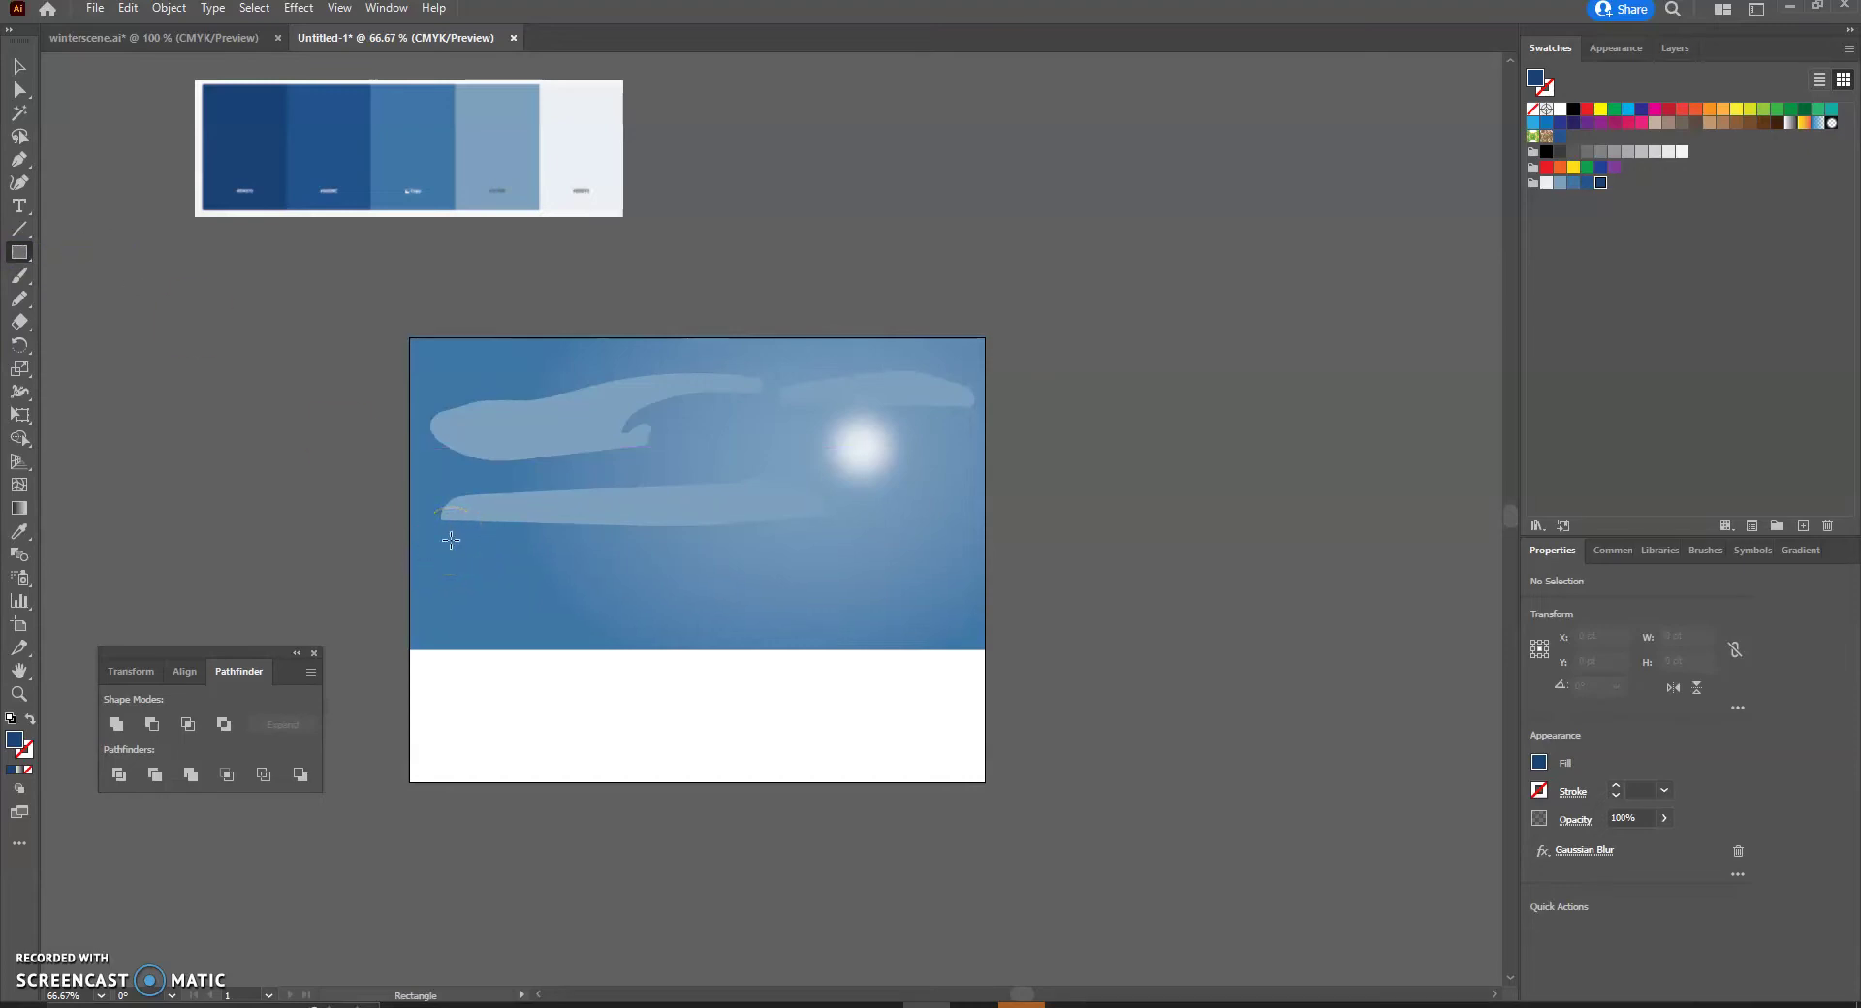
{"action": "left_click_drag", "start_coordinate": [451, 540], "coordinate": [523, 655]}
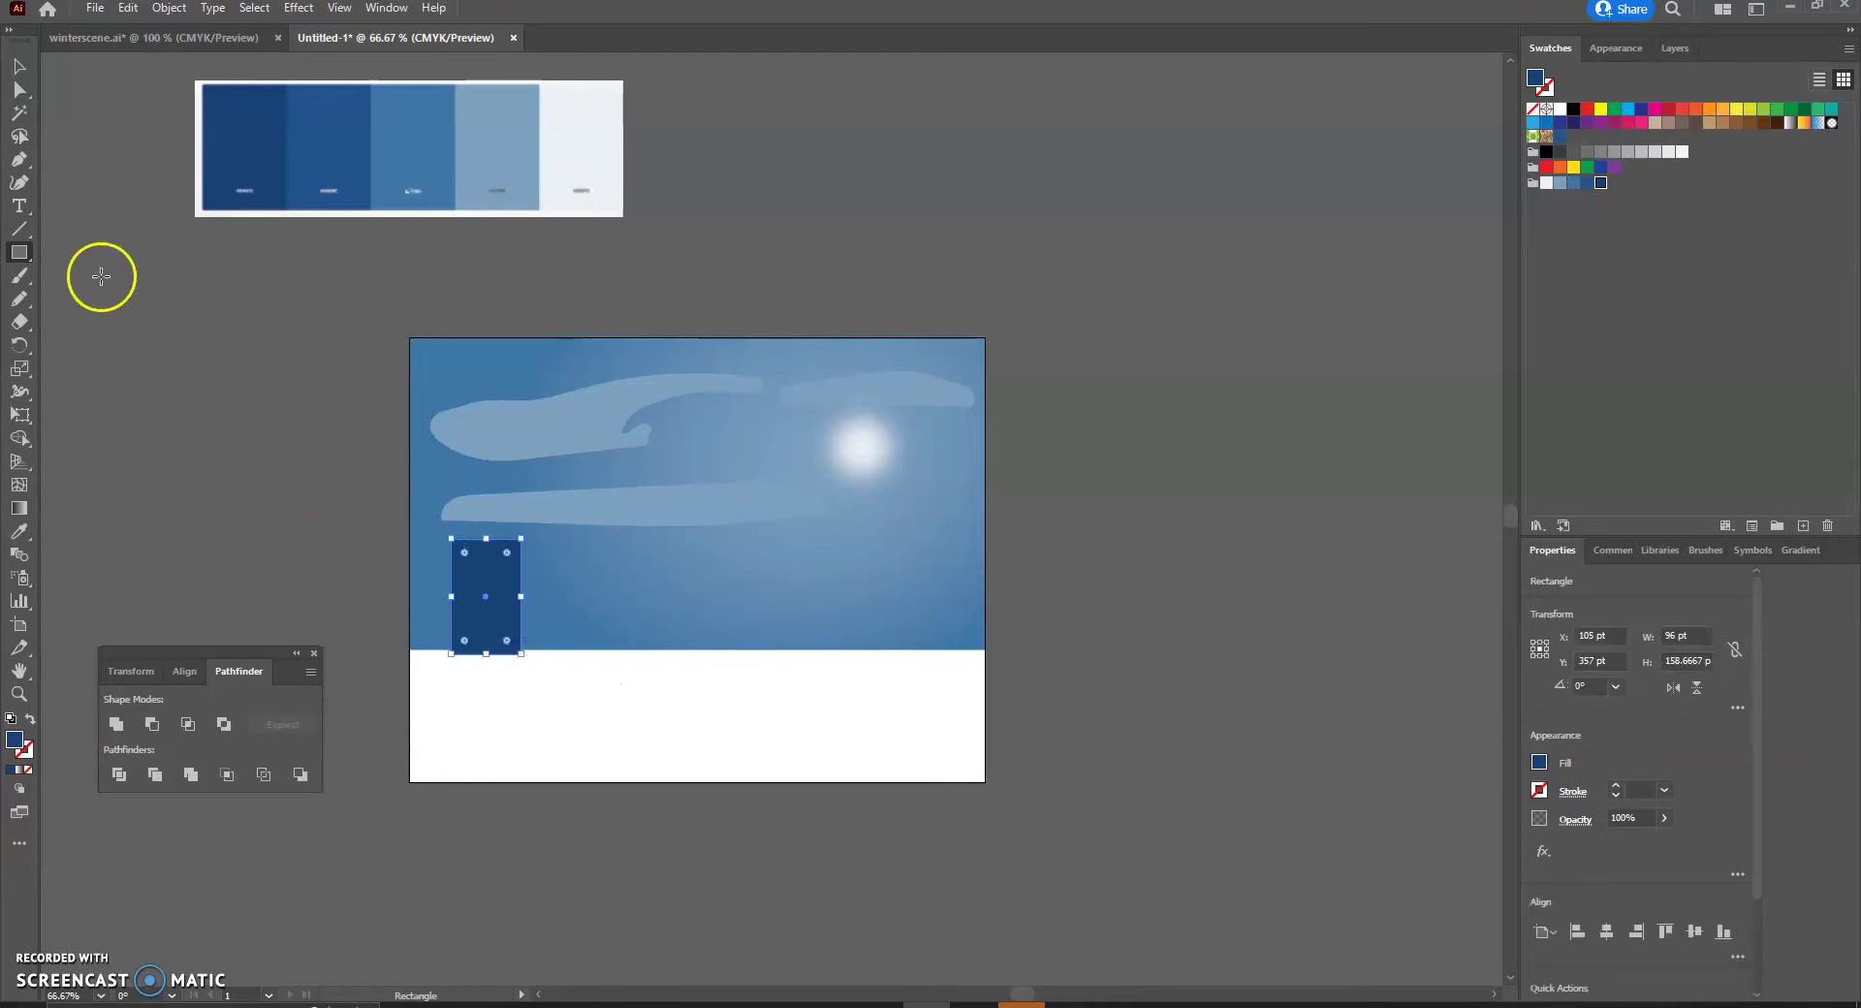
{"action": "left_click", "coordinate": [18, 253]}
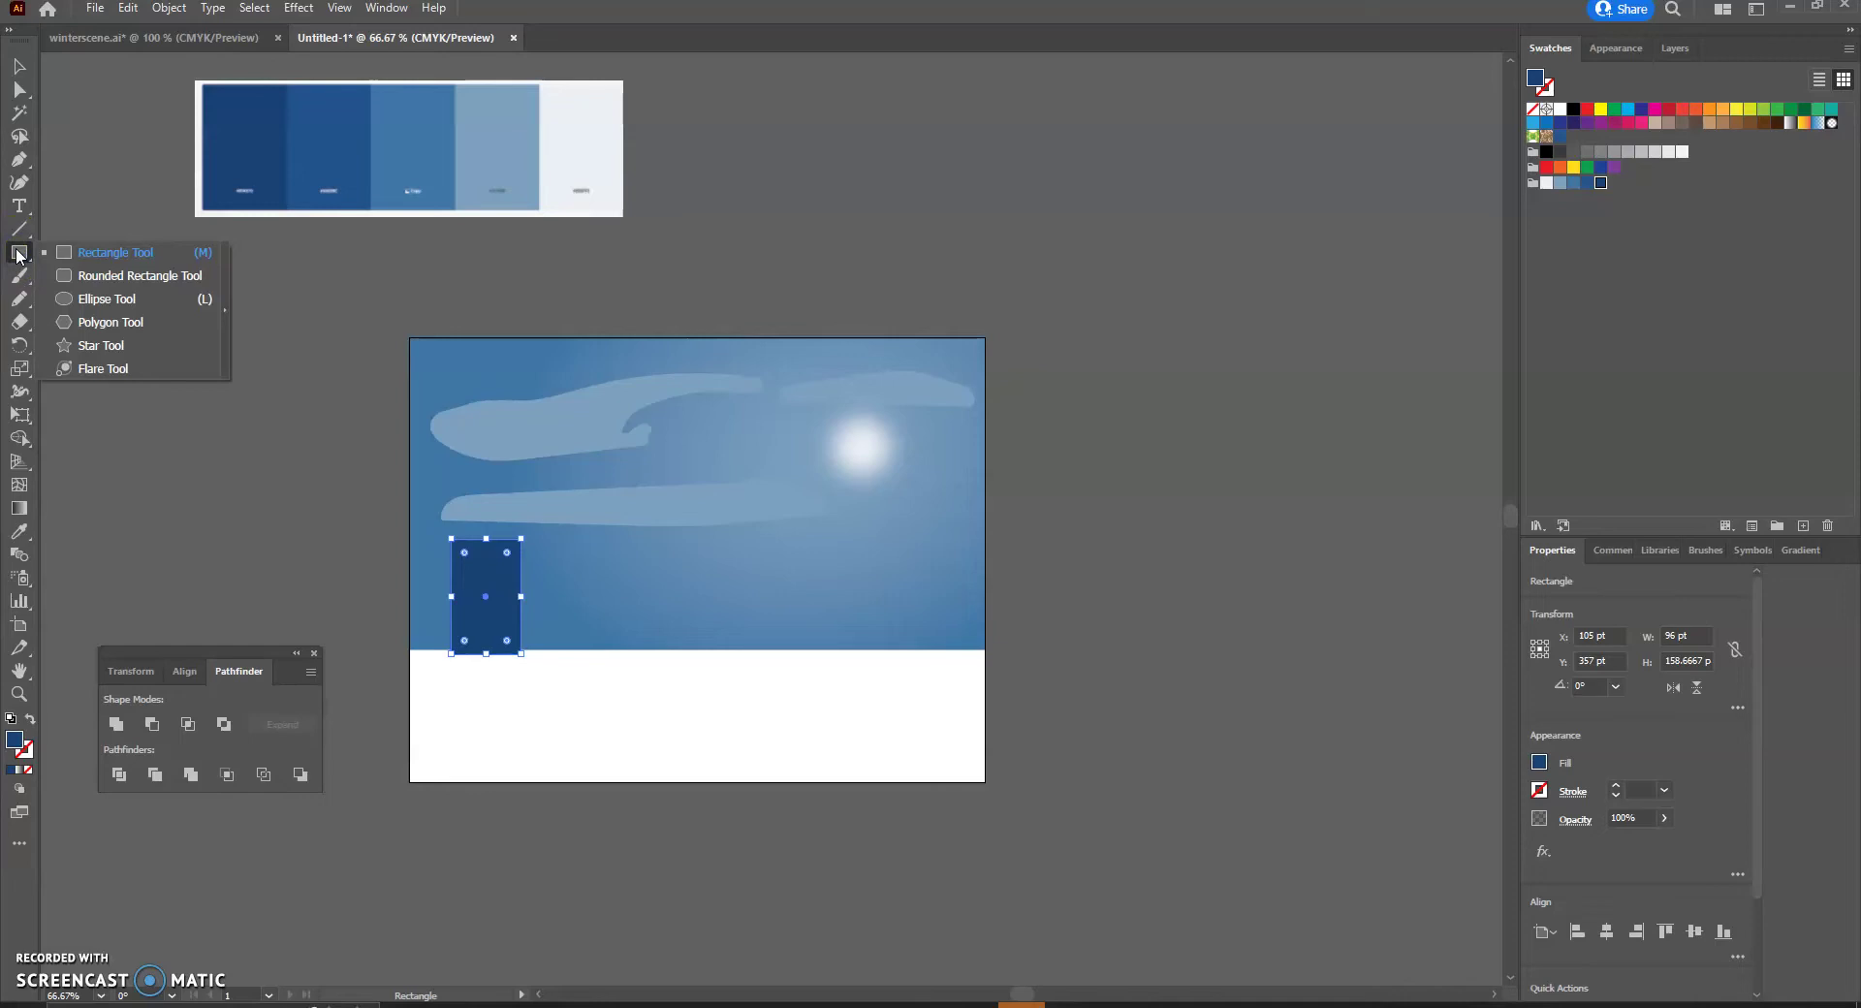
{"action": "left_click", "coordinate": [96, 324]}
{"action": "left_click_drag", "start_coordinate": [213, 387], "coordinate": [265, 466]}
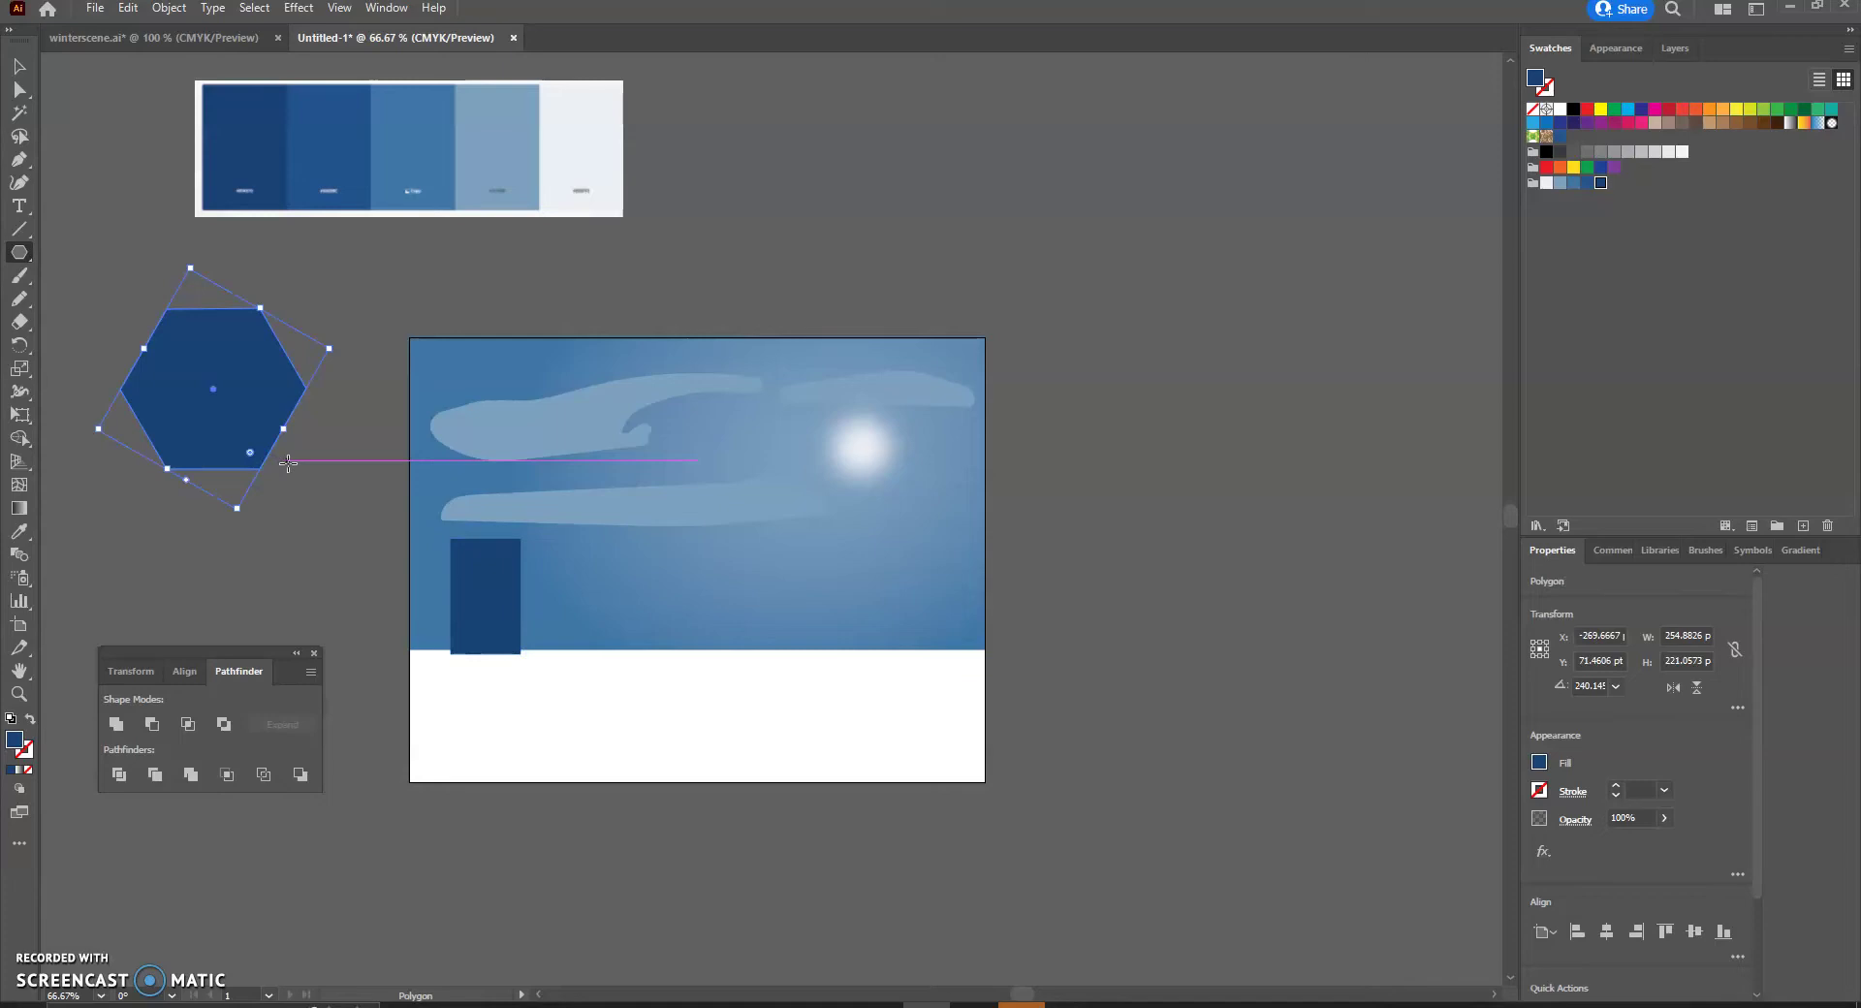
{"action": "key", "text": "Delete"}
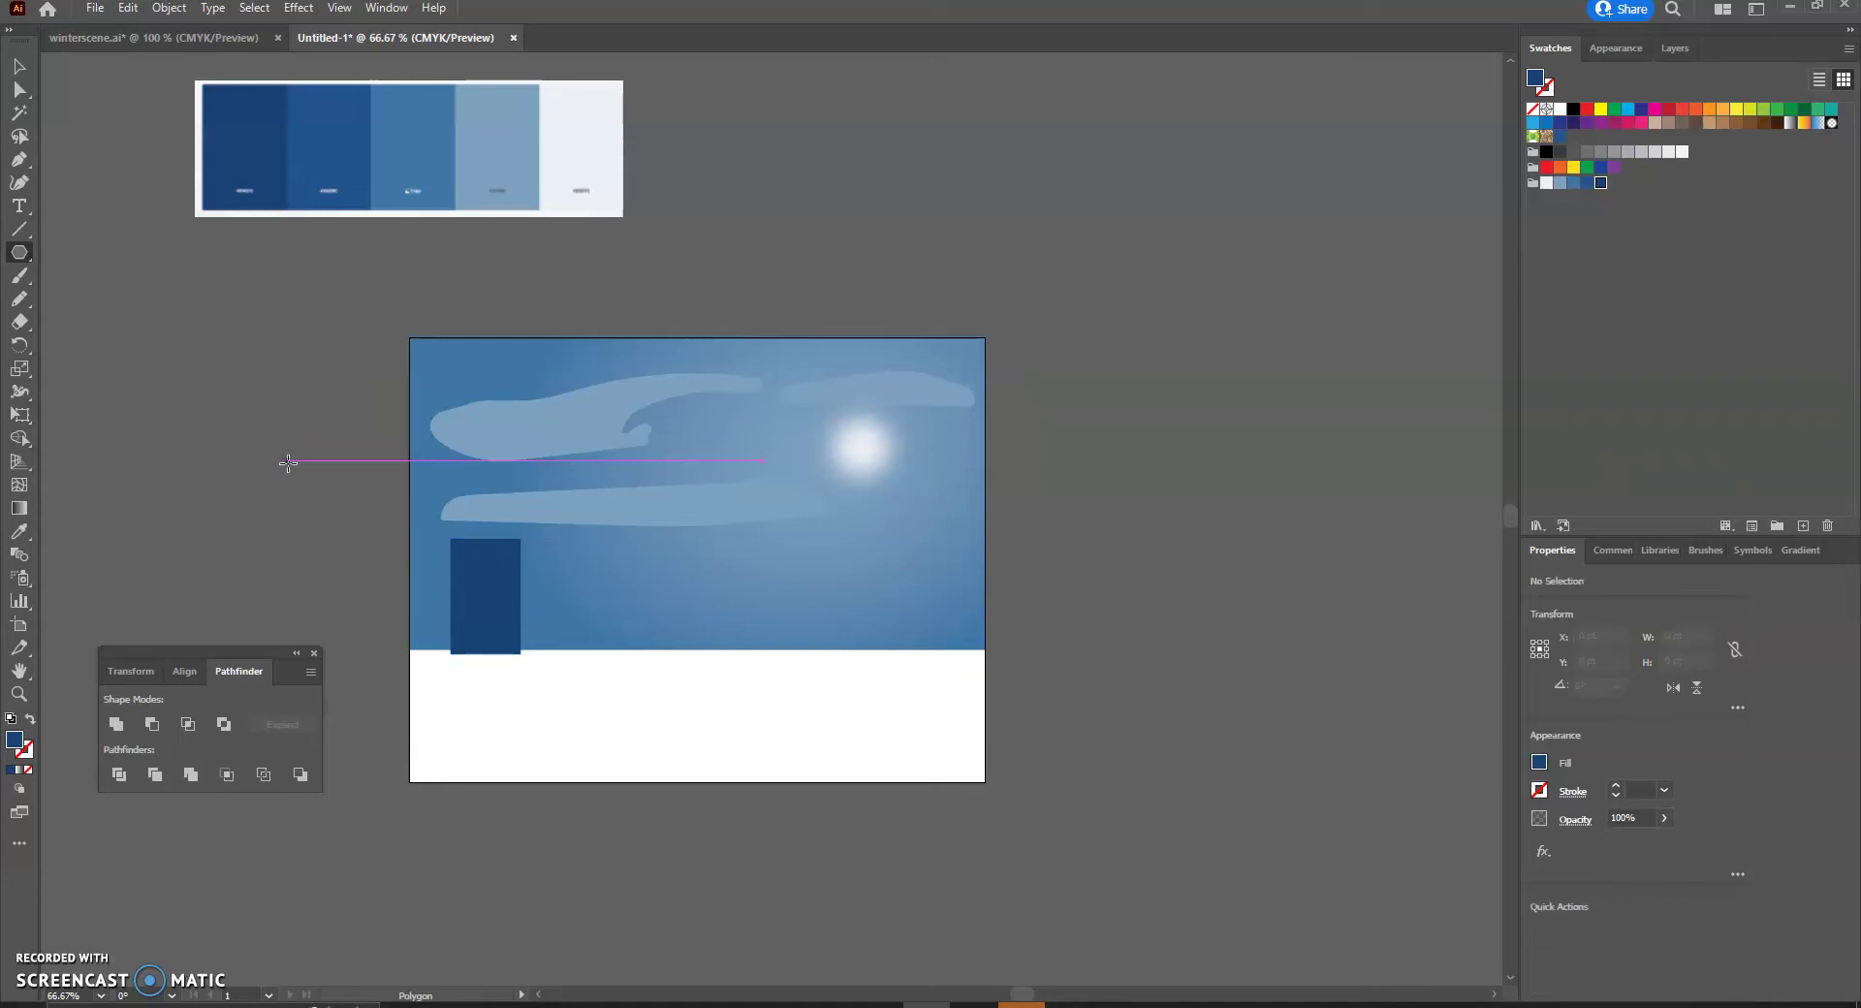
Create a polygon with 3 sides outside the artboard for the building's roof.
{"action": "left_click", "coordinate": [209, 371]}
{"action": "left_click", "coordinate": [889, 507]}
{"action": "left_click", "coordinate": [889, 507]}
{"action": "left_click", "coordinate": [889, 507]}
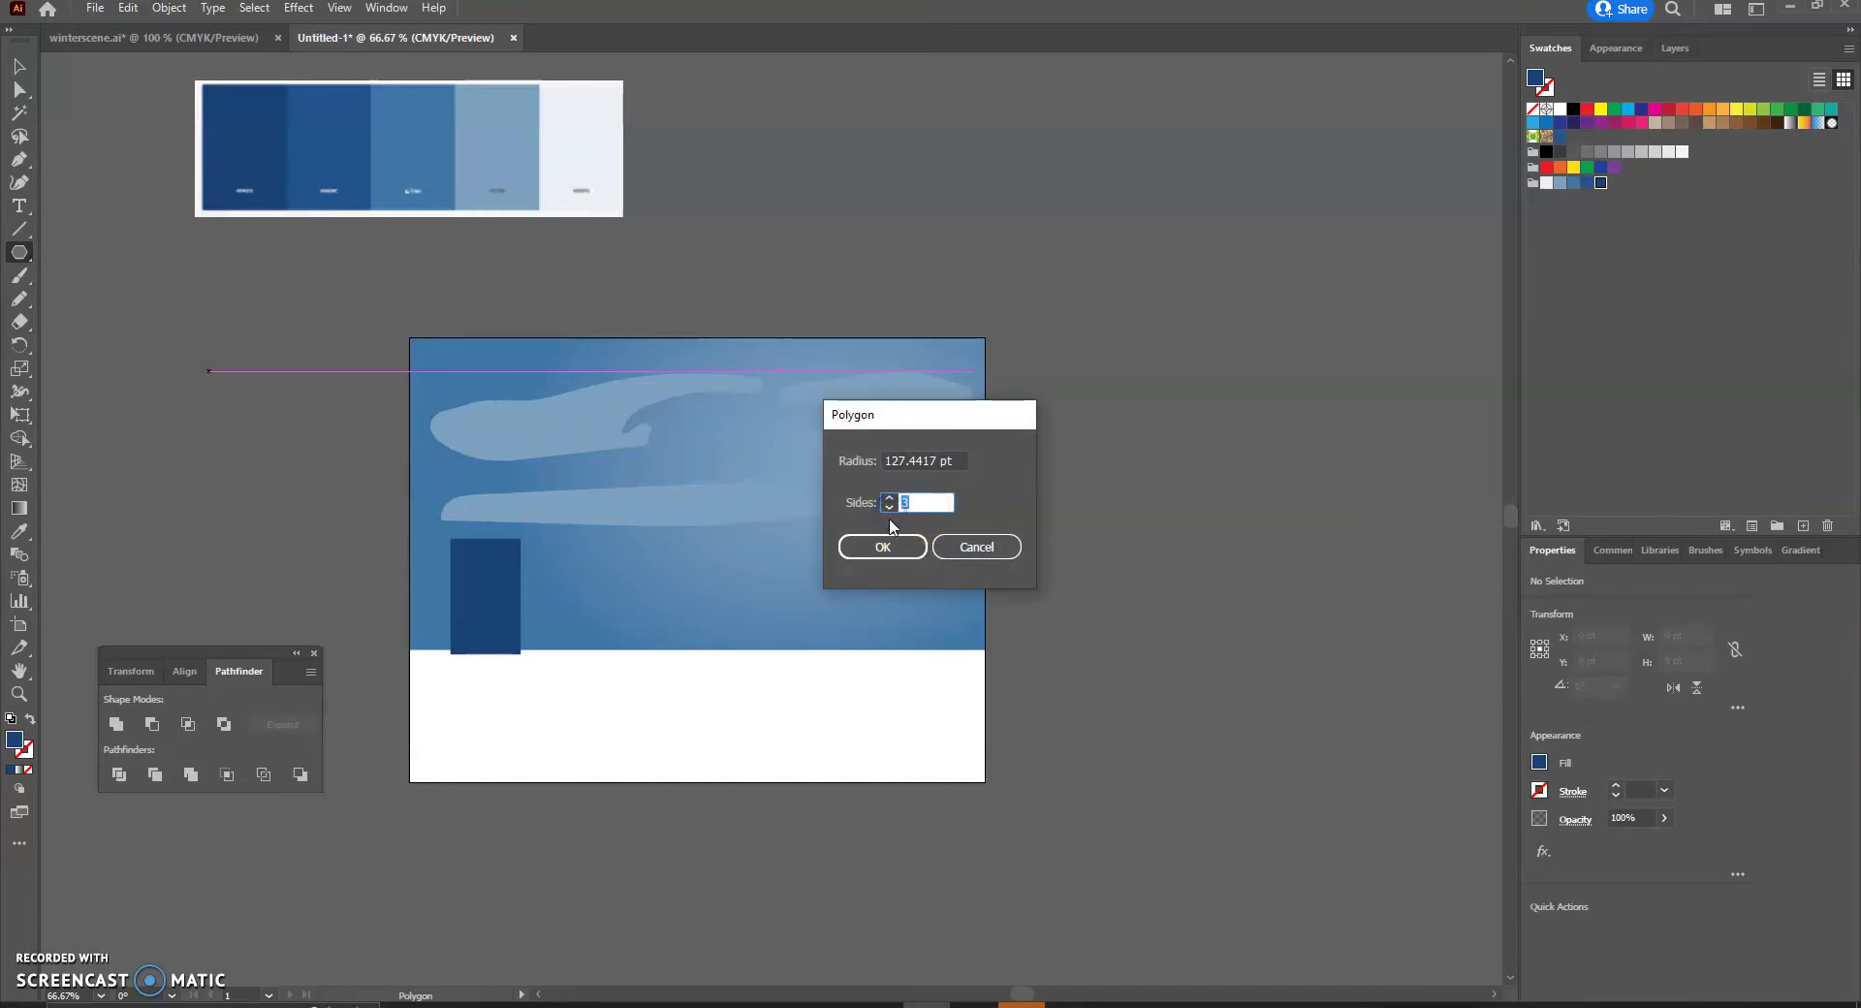
{"action": "left_click", "coordinate": [882, 547]}
Place the triangle on top of the building rectangle and resize it to the building's width, about 97 by 84 pt.
{"action": "left_click", "coordinate": [18, 66]}
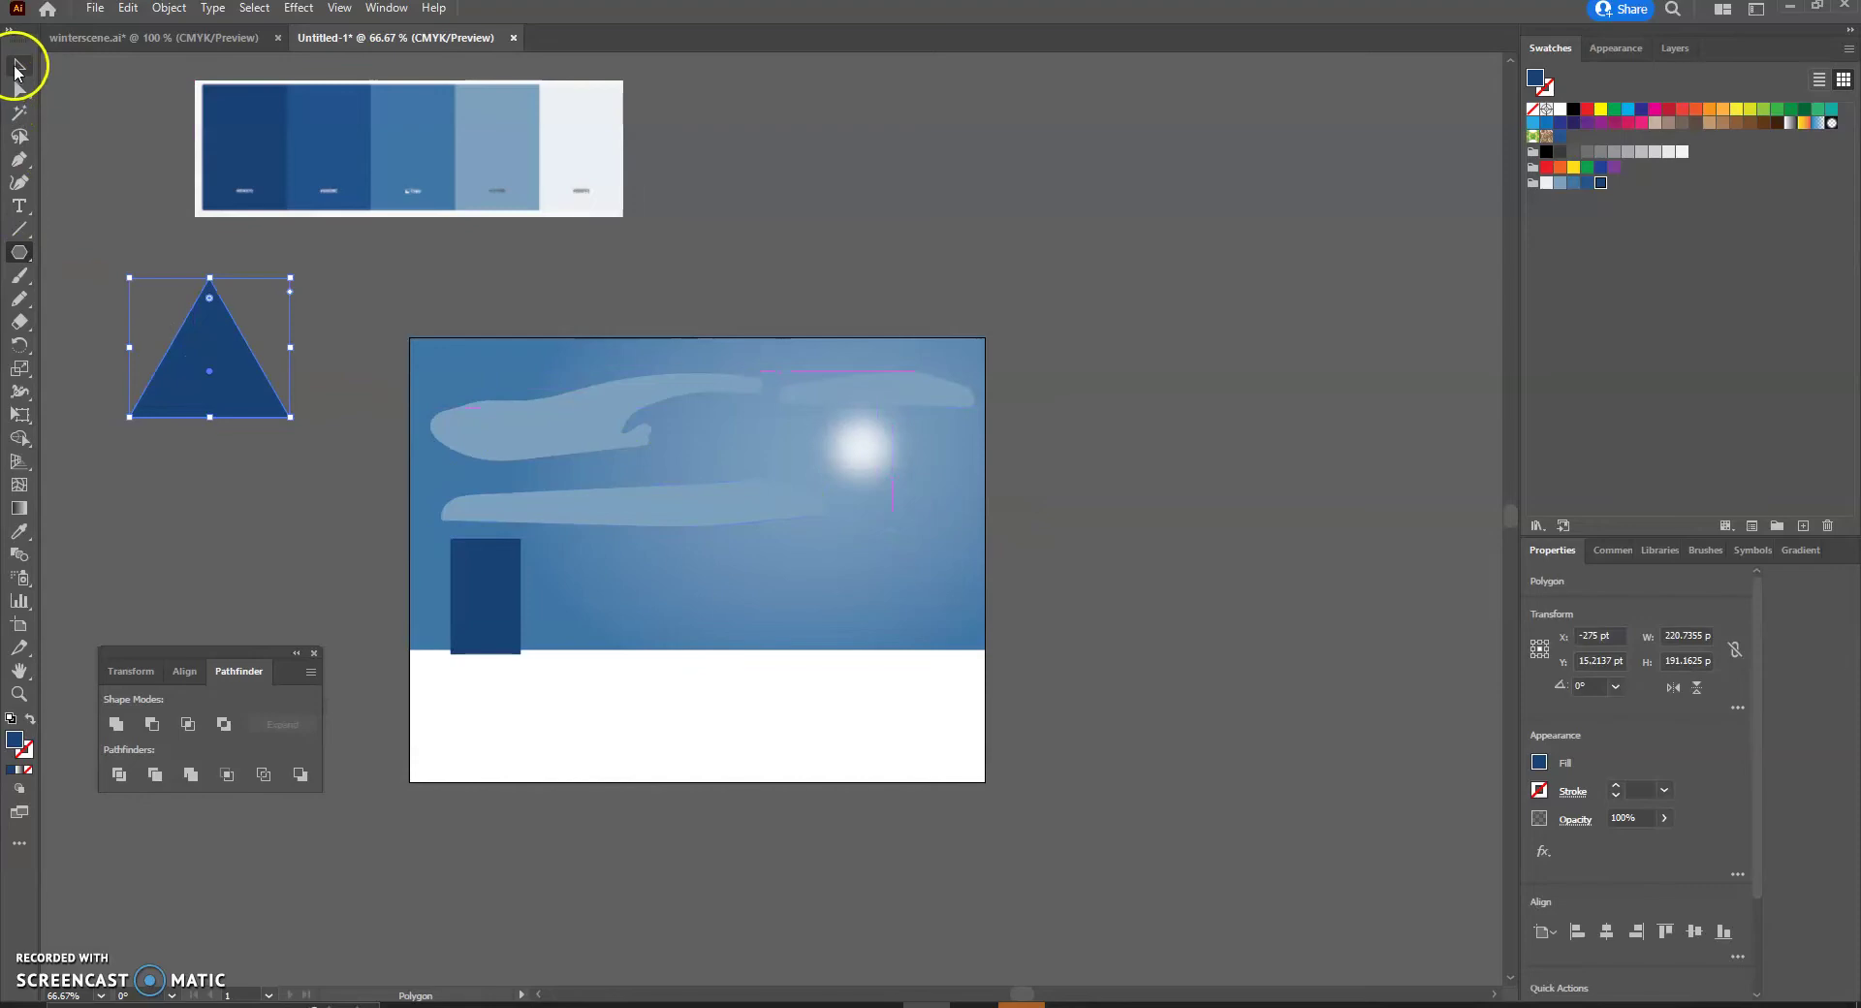
{"action": "left_click_drag", "start_coordinate": [219, 354], "coordinate": [497, 465]}
{"action": "left_click_drag", "start_coordinate": [408, 395], "coordinate": [483, 524]}
{"action": "scroll", "coordinate": [494, 545], "scroll_direction": "up", "scroll_amount": 4}
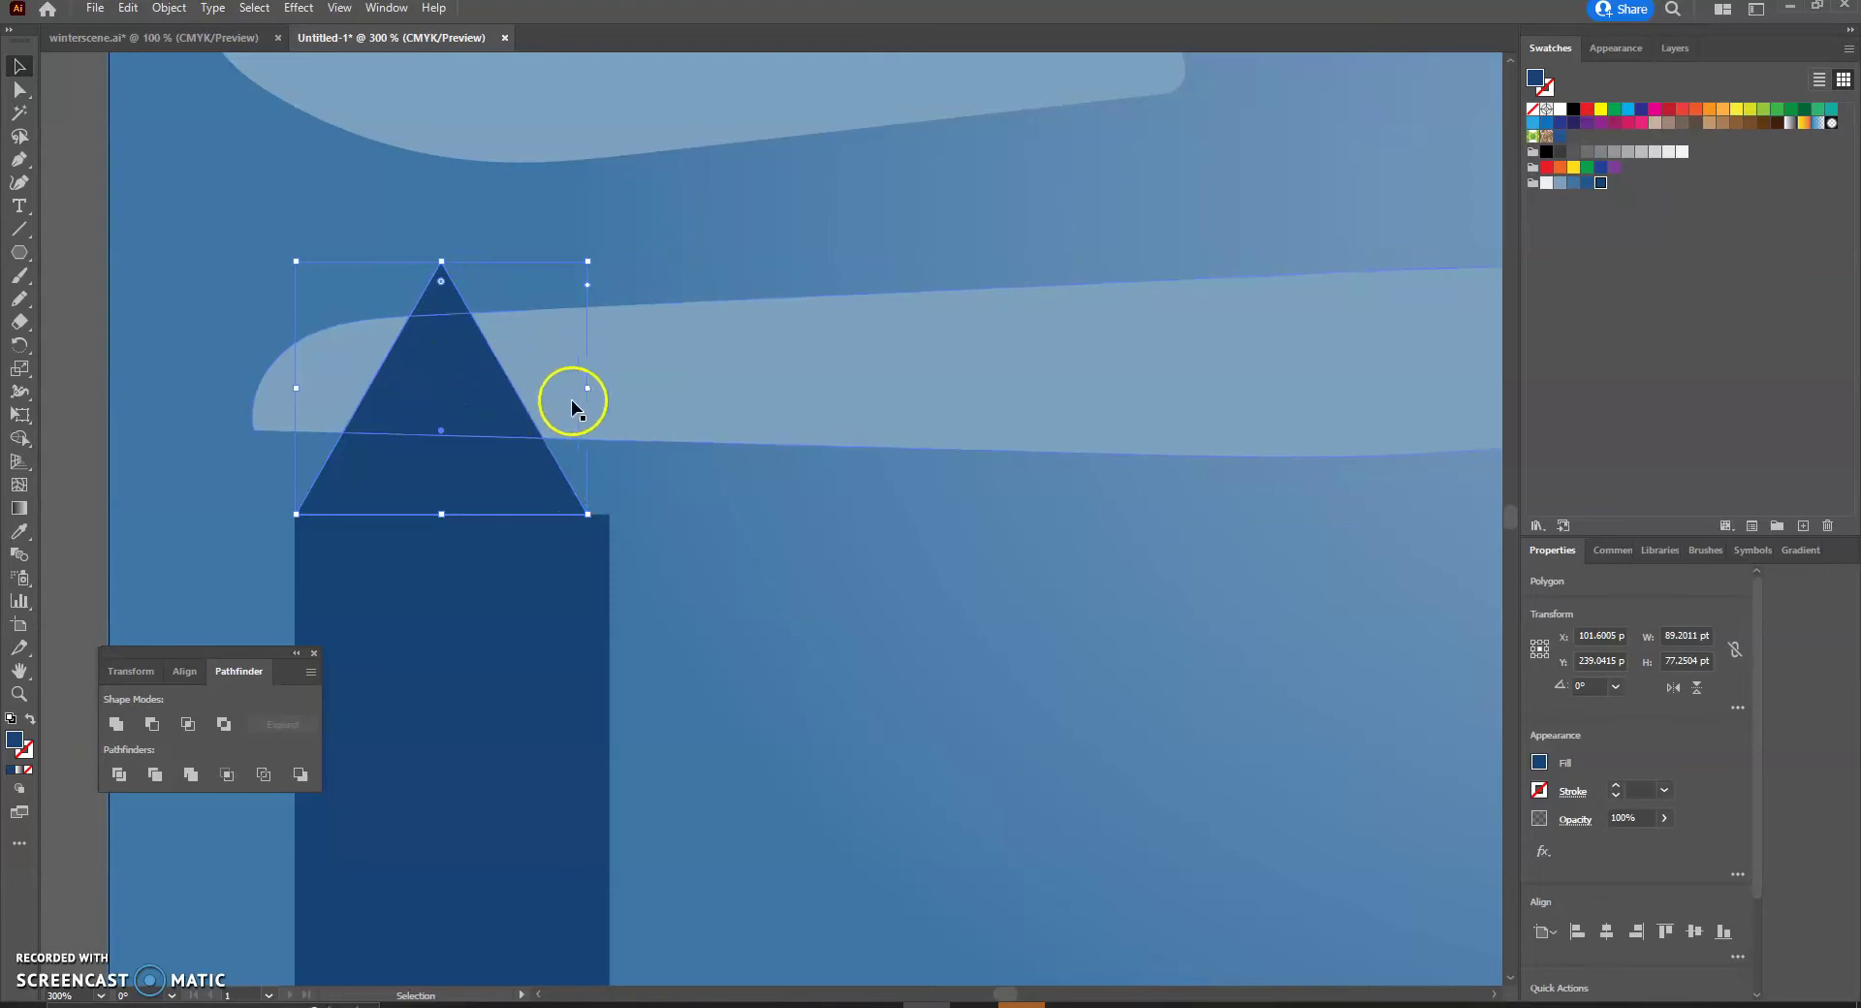
{"action": "left_click_drag", "start_coordinate": [588, 513], "coordinate": [615, 532]}
{"action": "left_click_drag", "start_coordinate": [520, 449], "coordinate": [509, 436]}
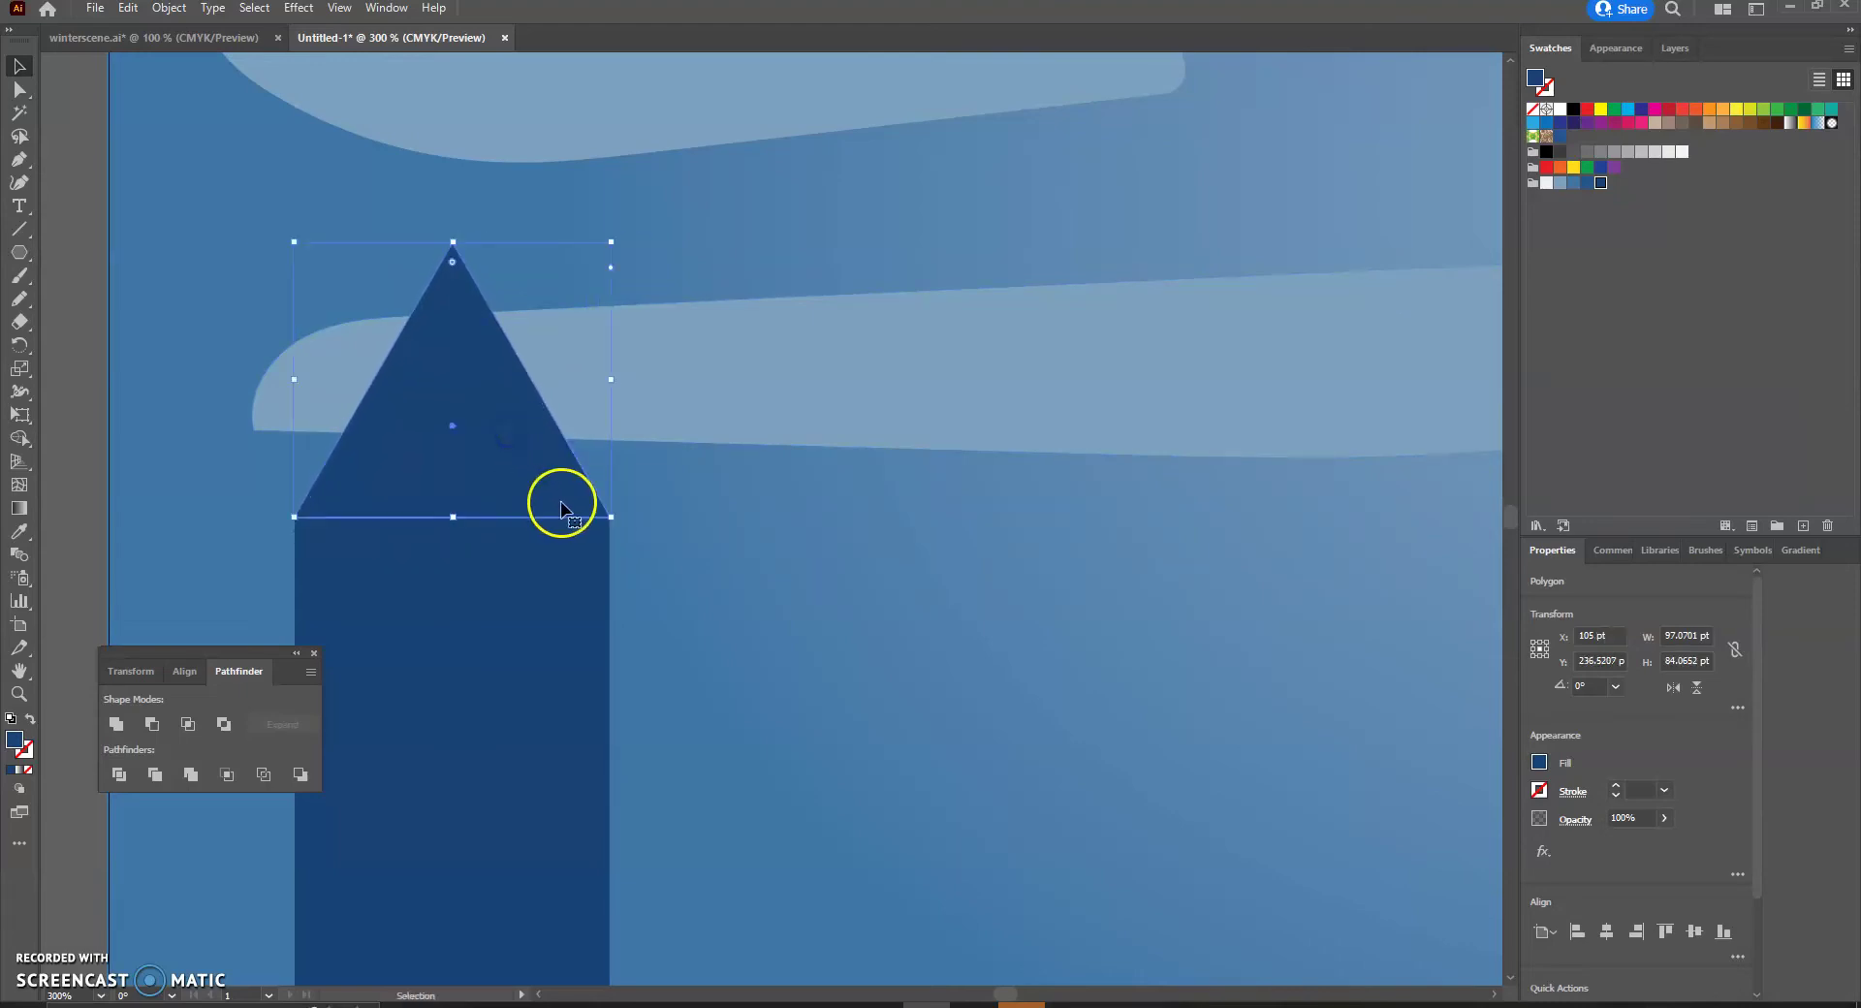
{"action": "left_click_drag", "start_coordinate": [612, 519], "coordinate": [610, 516]}
{"action": "left_click", "coordinate": [719, 519]}
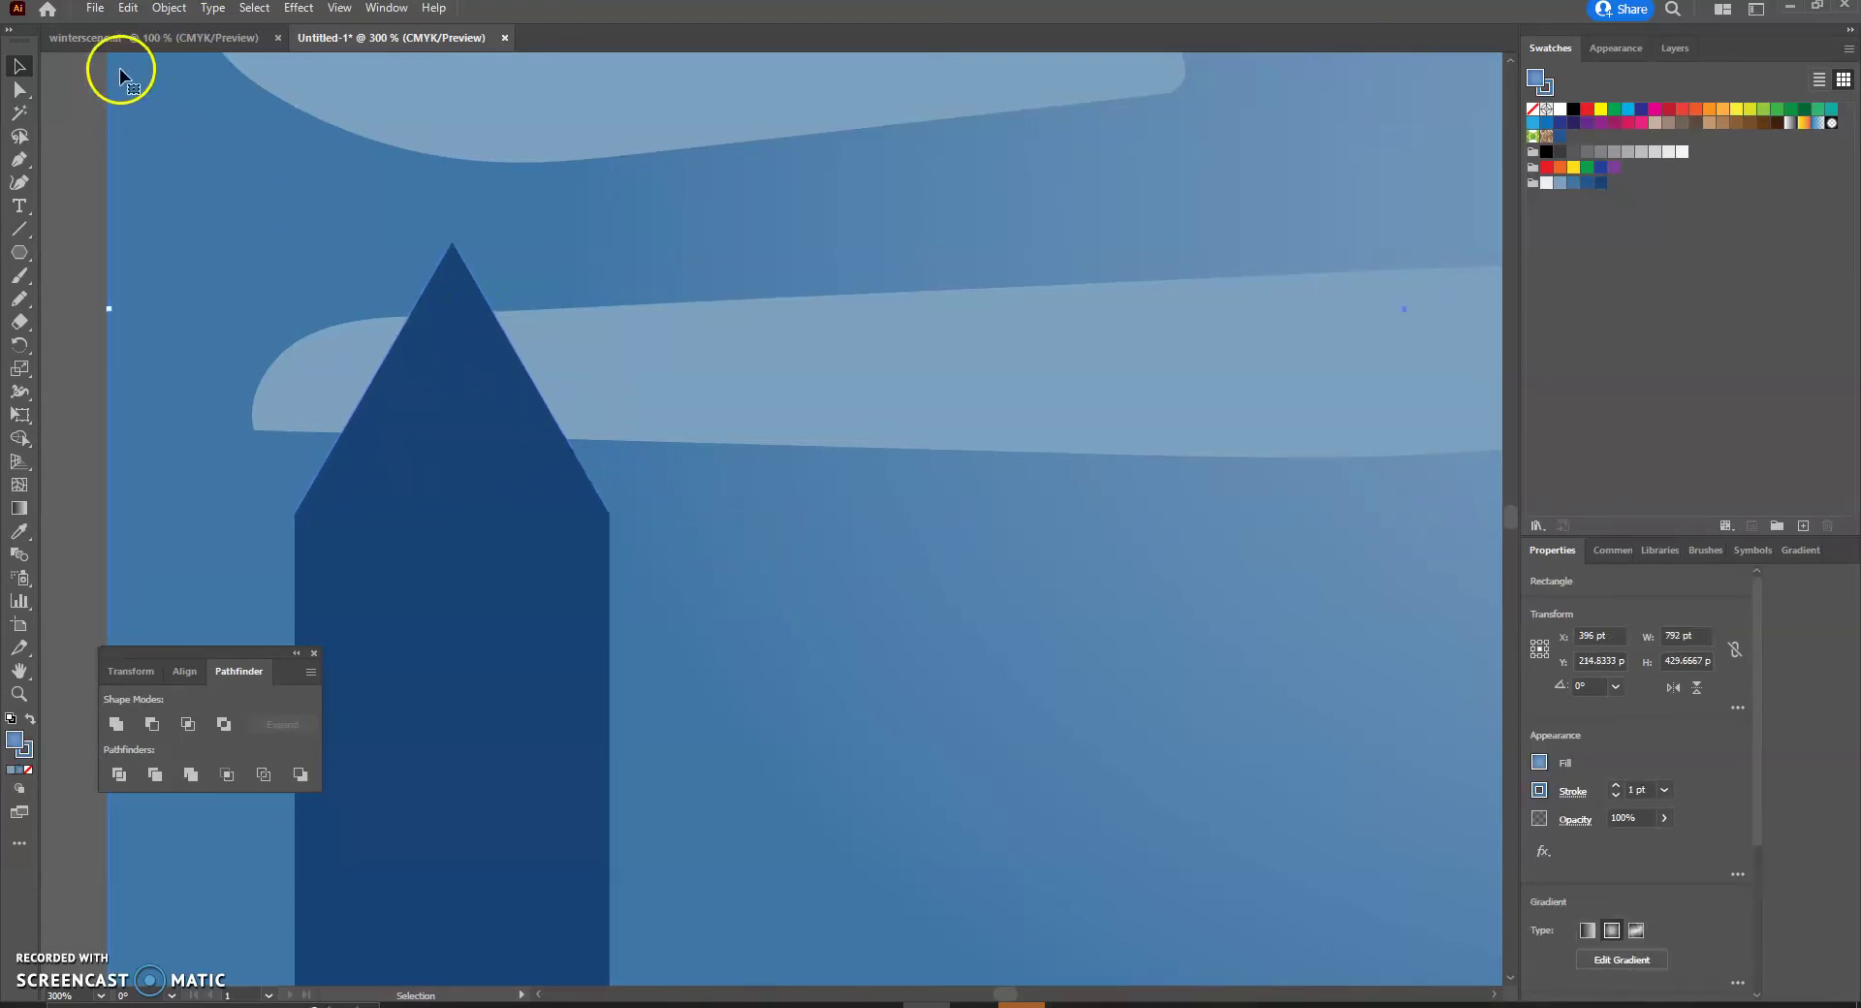
Lower the roof triangle's apex anchor point straight down to make the roof flatter.
{"action": "left_click", "coordinate": [21, 92]}
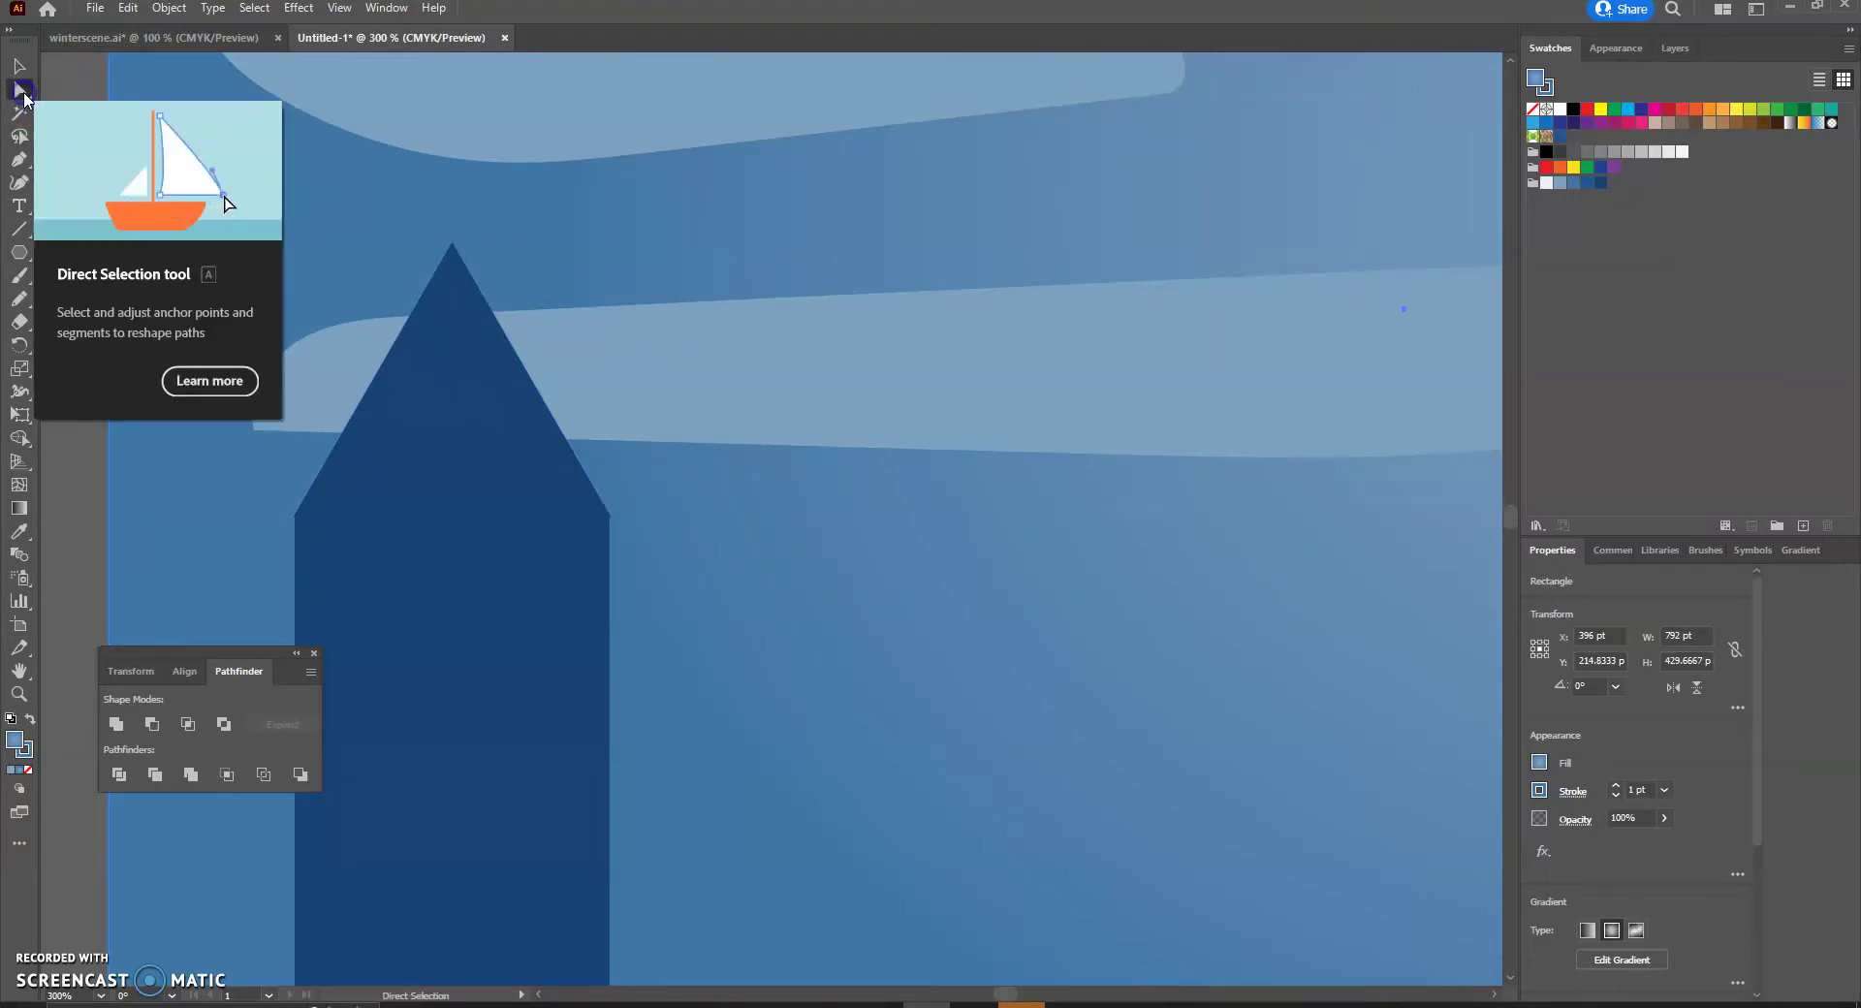
{"action": "left_click", "coordinate": [456, 249]}
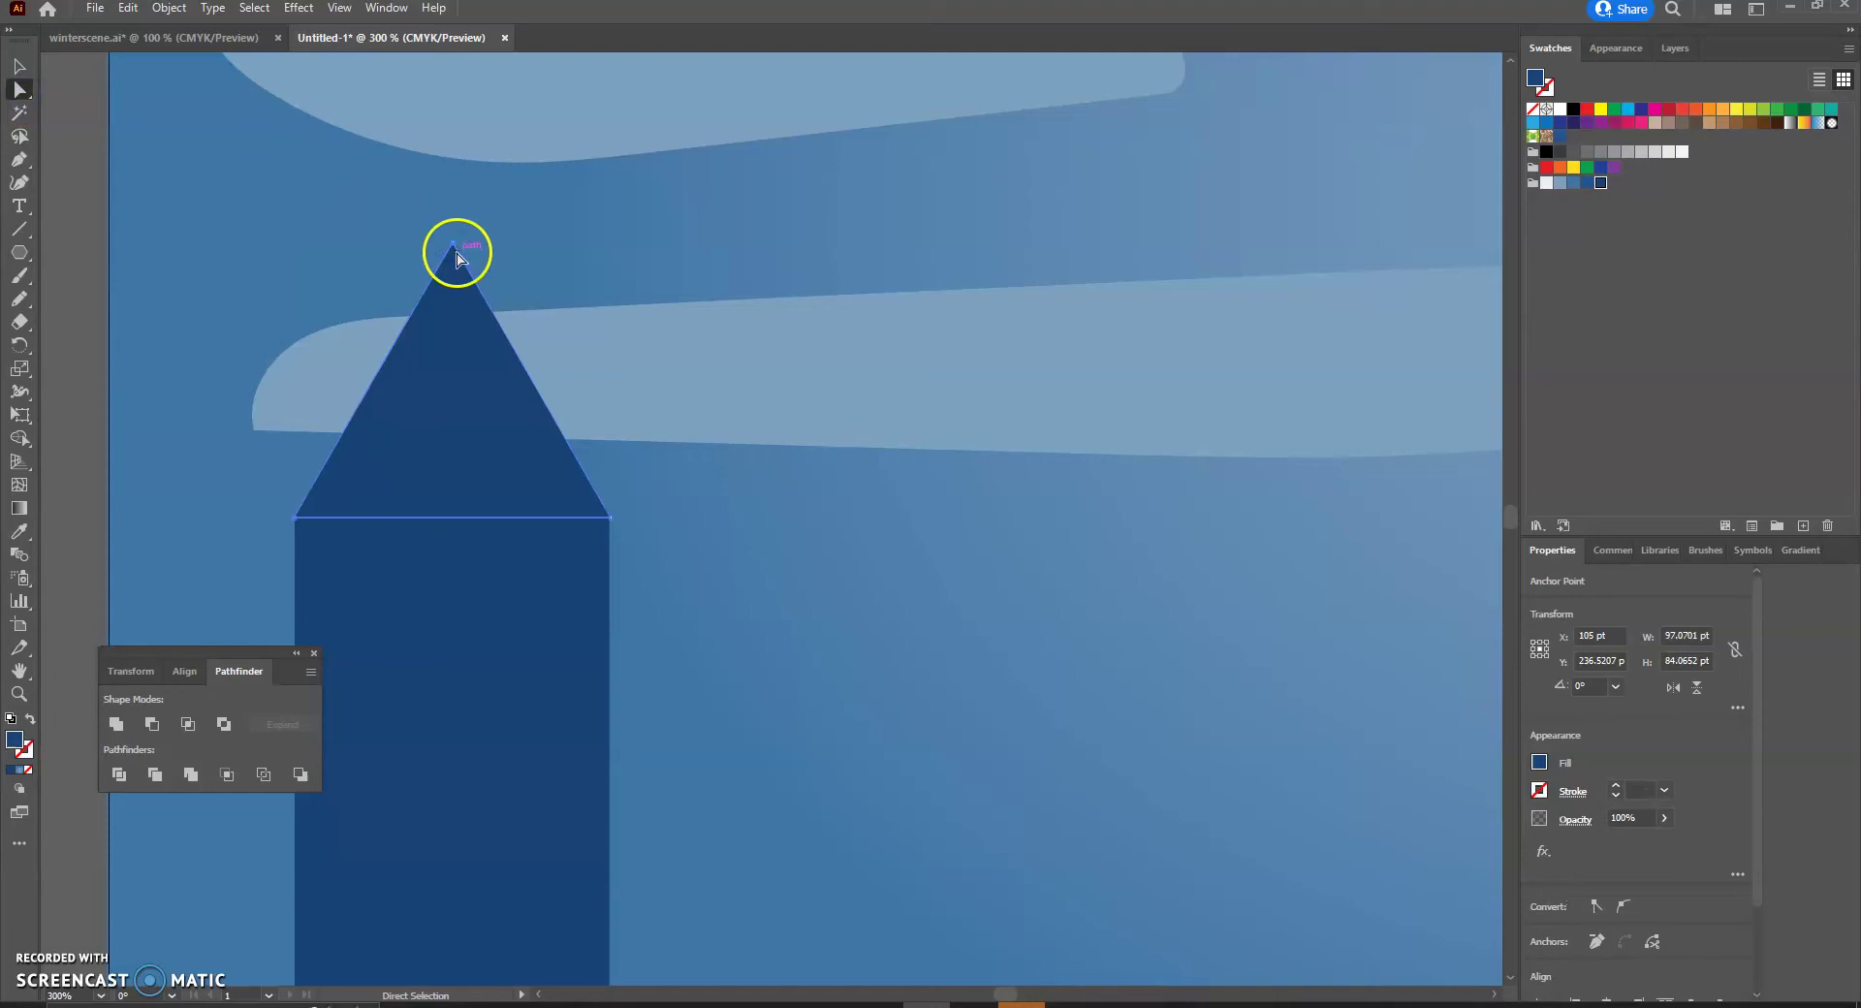
{"action": "left_click_drag", "start_coordinate": [456, 249], "coordinate": [452, 362]}
{"action": "left_click", "coordinate": [747, 407]}
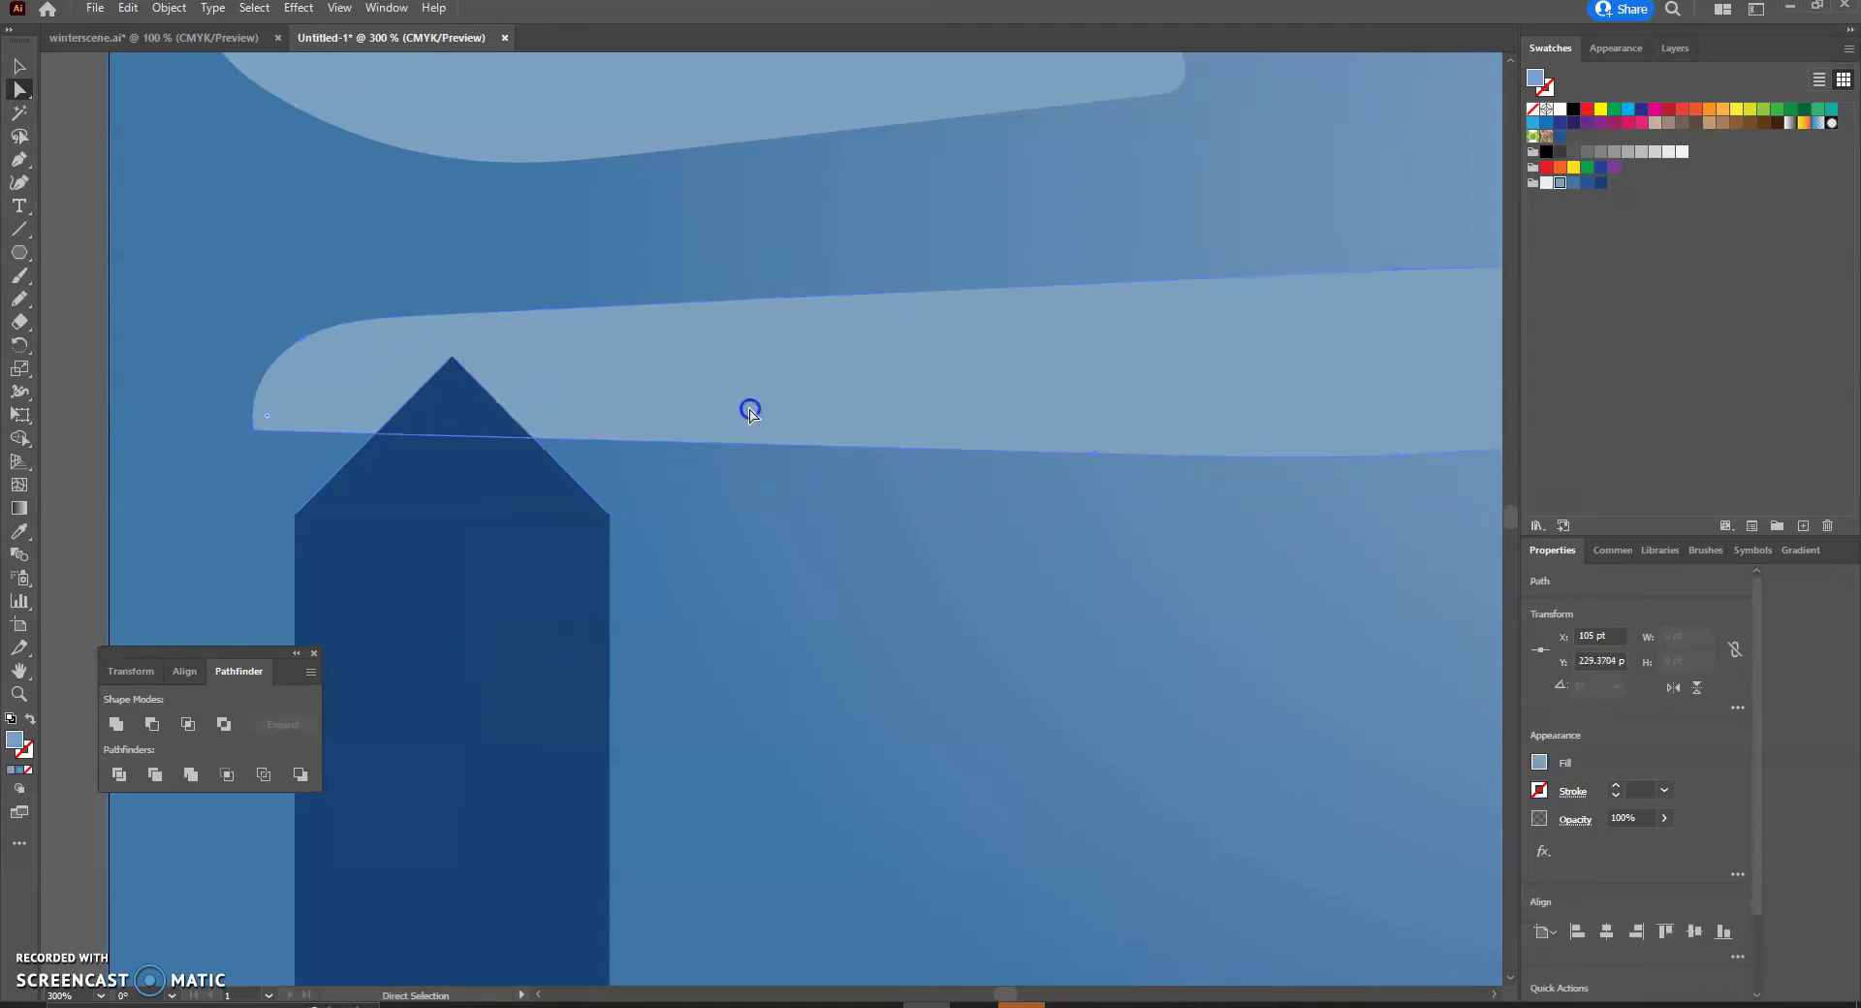
{"action": "left_click", "coordinate": [908, 587]}
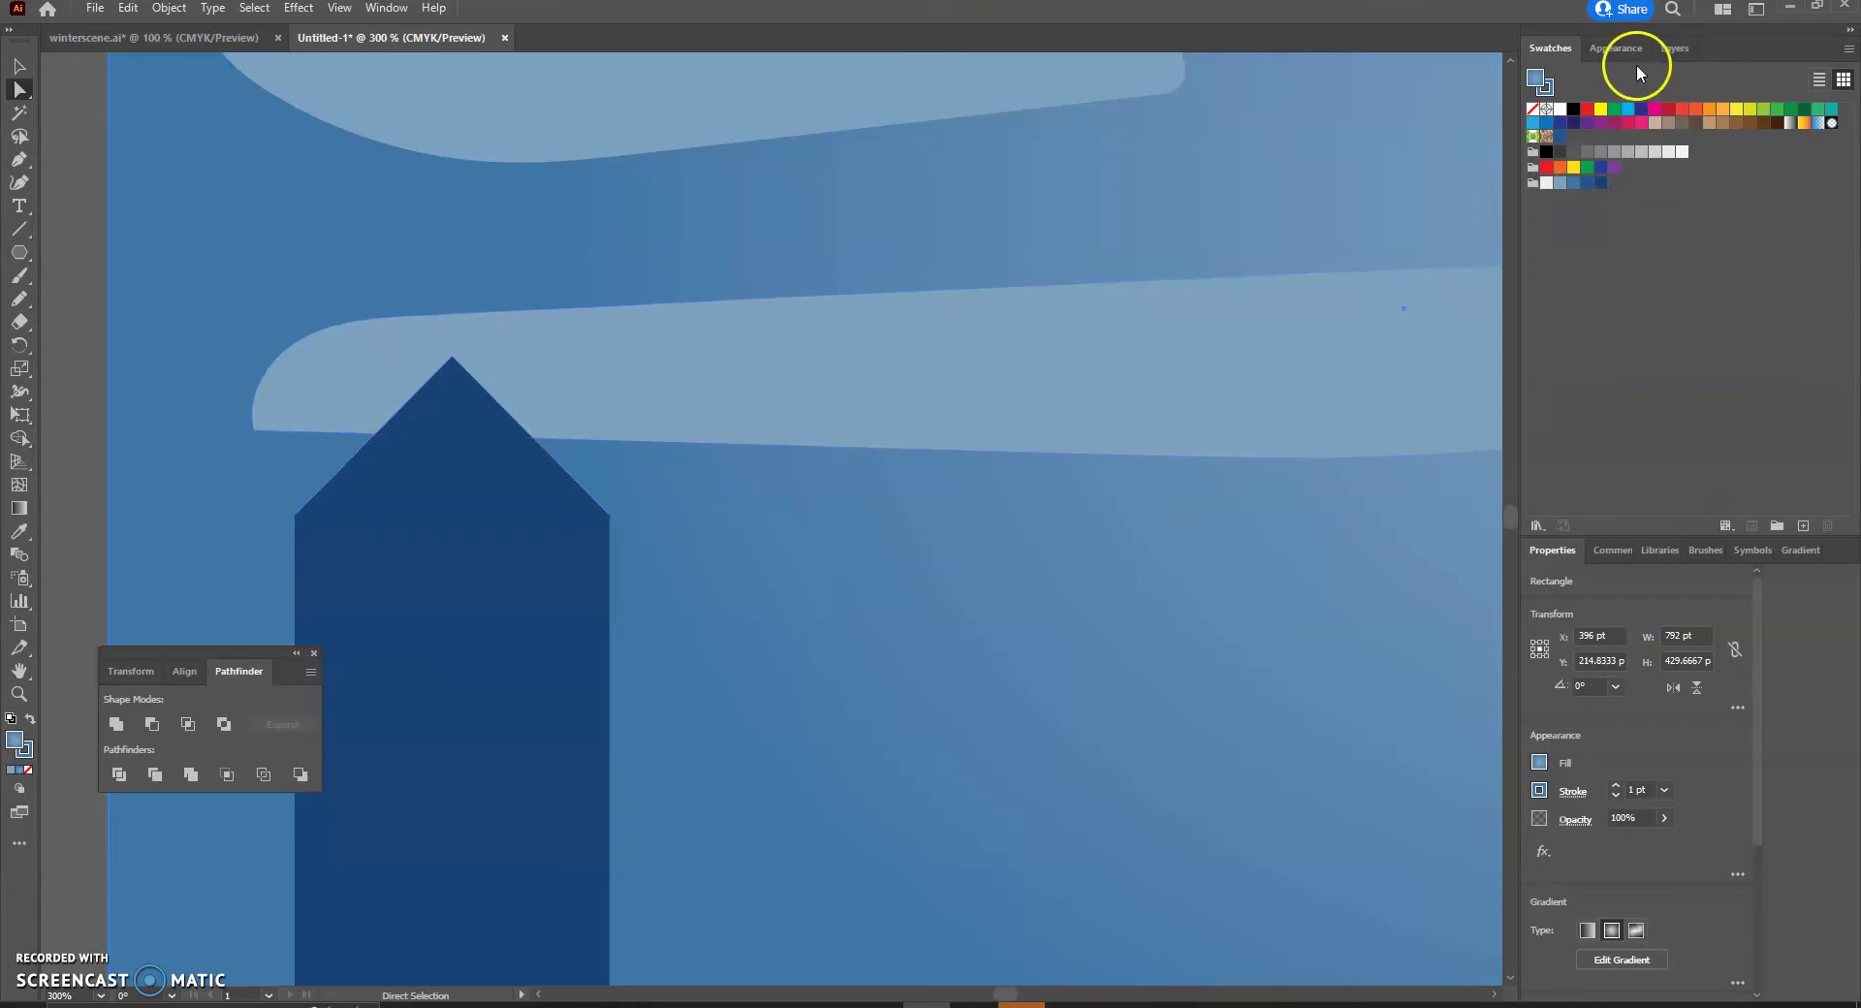
Move the roof polygon and building rectangle from Layer 1 into Layer 2, and check the split by toggling each layer's visibility.
{"action": "left_click", "coordinate": [1677, 53]}
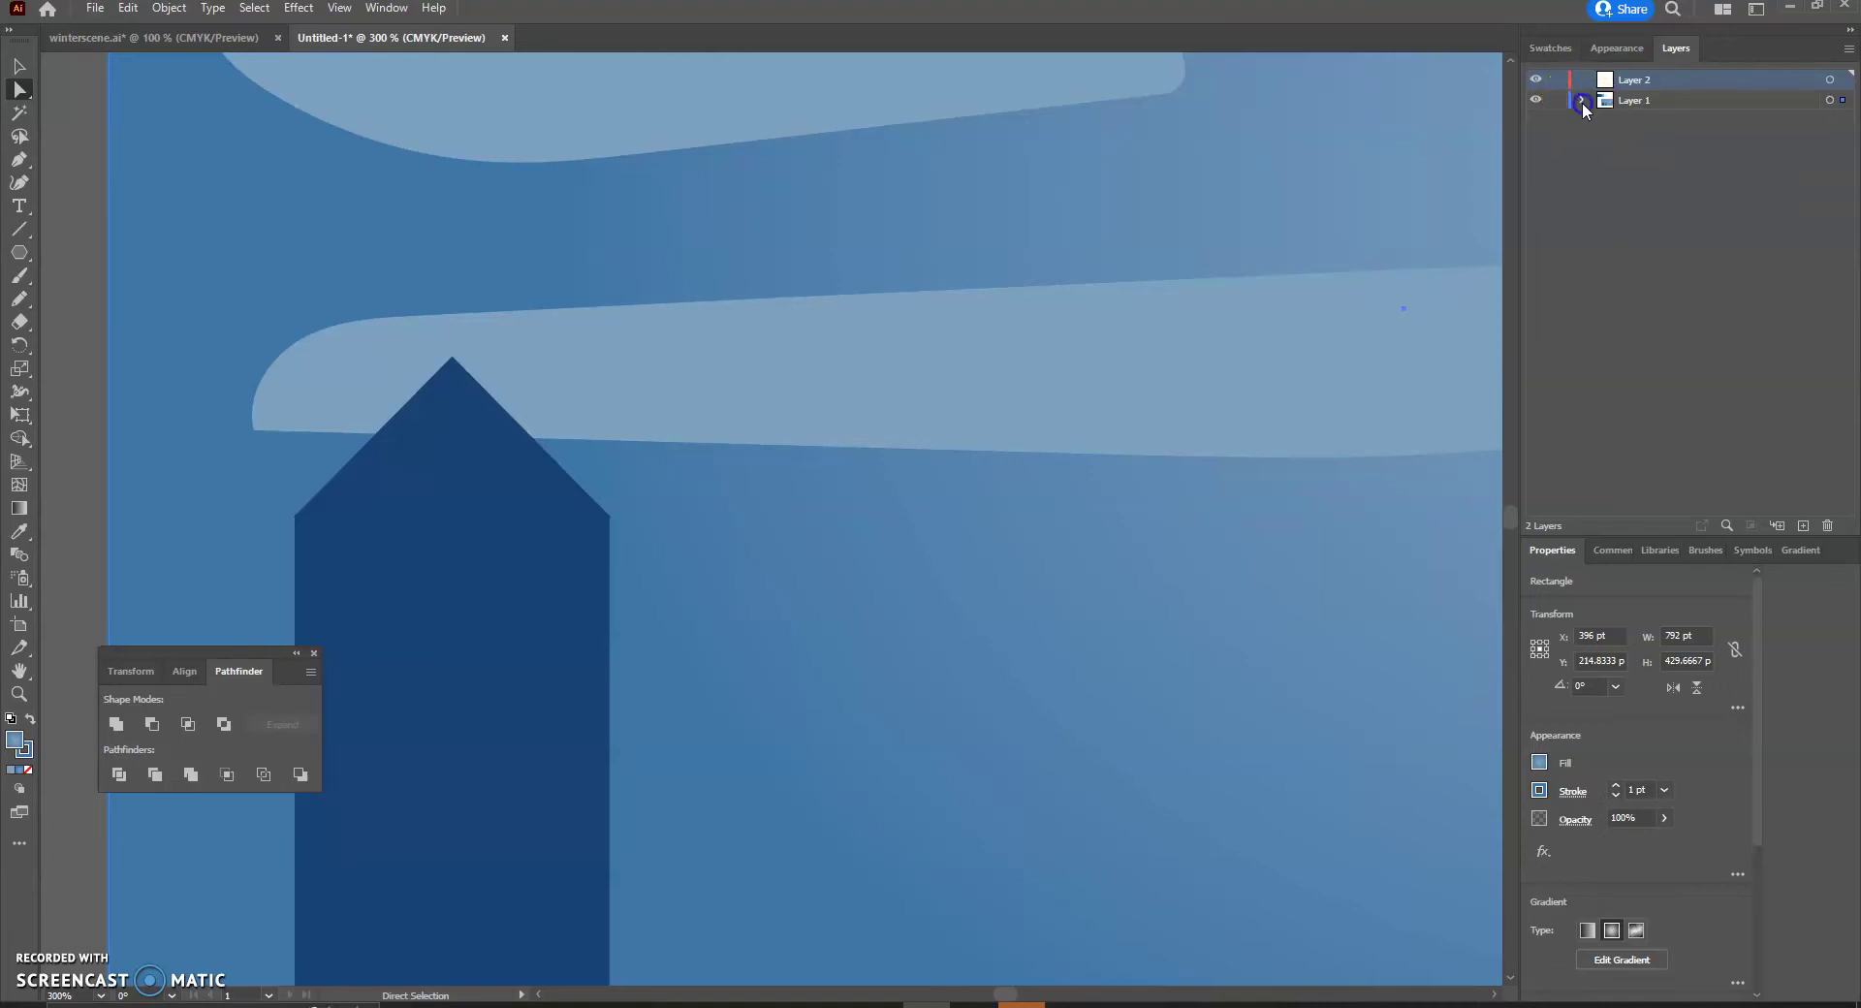
{"action": "left_click", "coordinate": [1582, 101]}
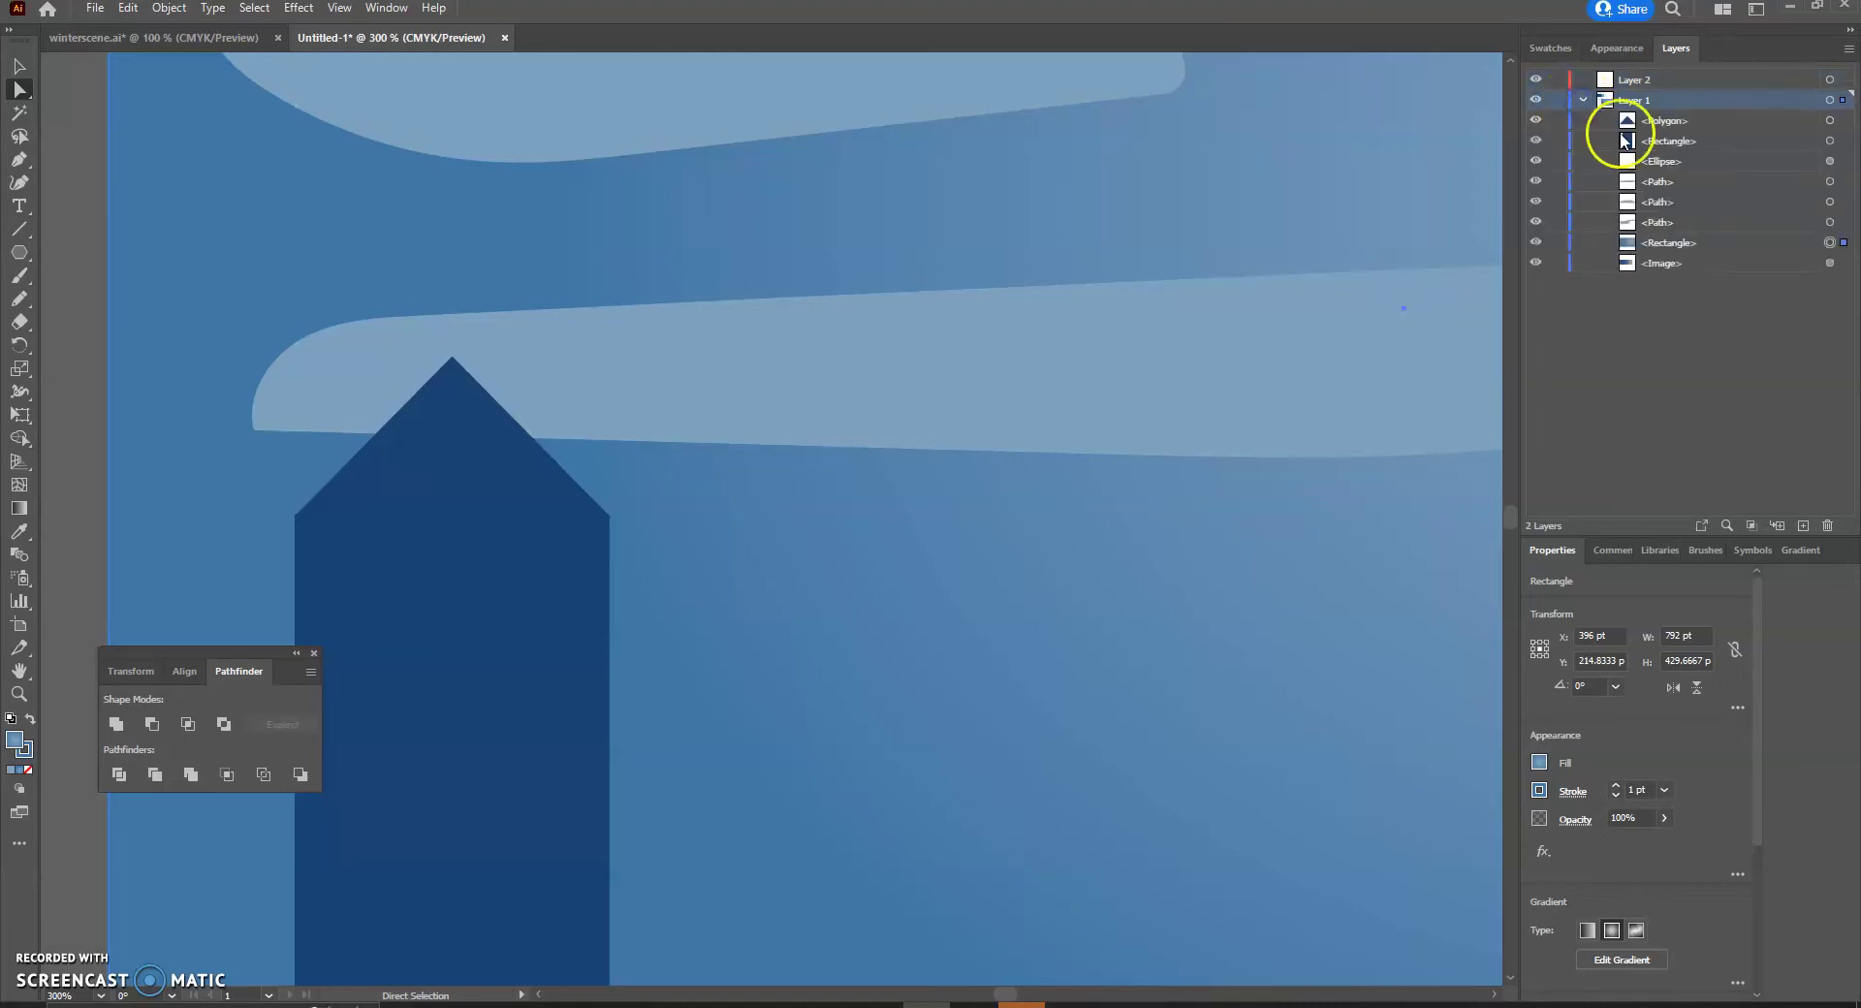
{"action": "left_click", "coordinate": [1676, 141]}
{"action": "left_click", "coordinate": [1677, 143]}
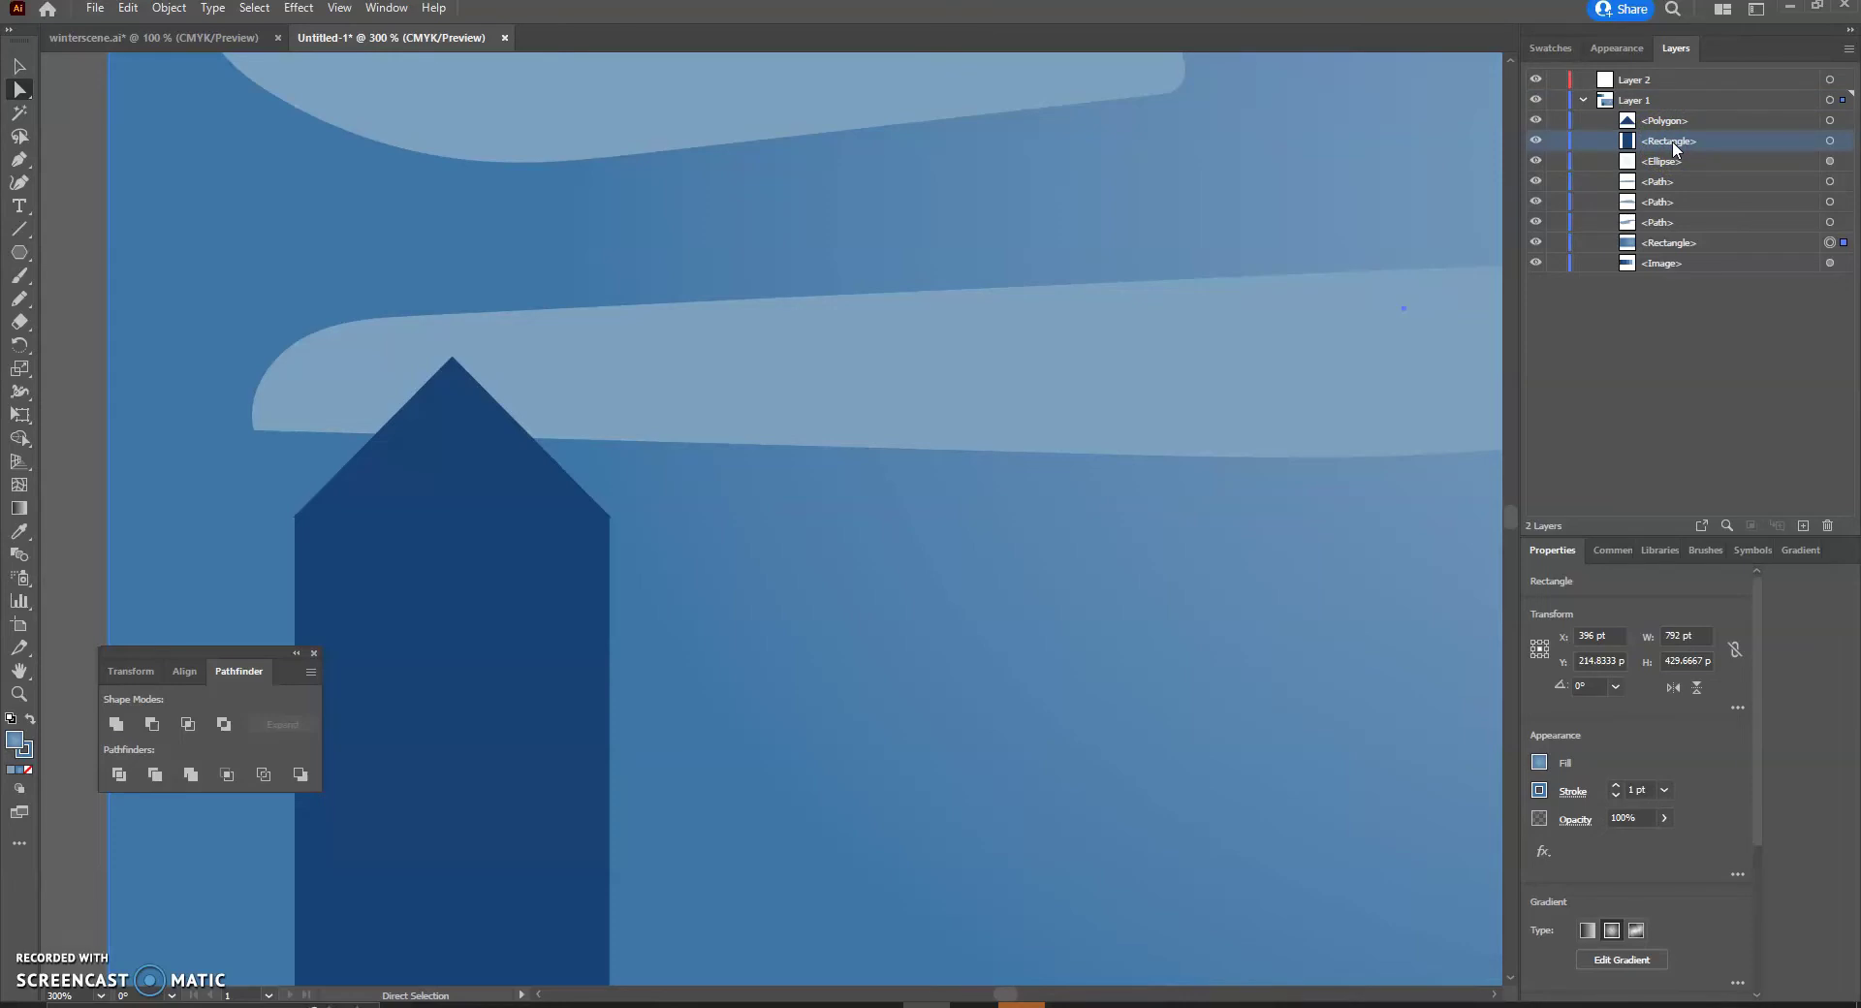
{"action": "left_click", "coordinate": [1672, 122], "text": "shift"}
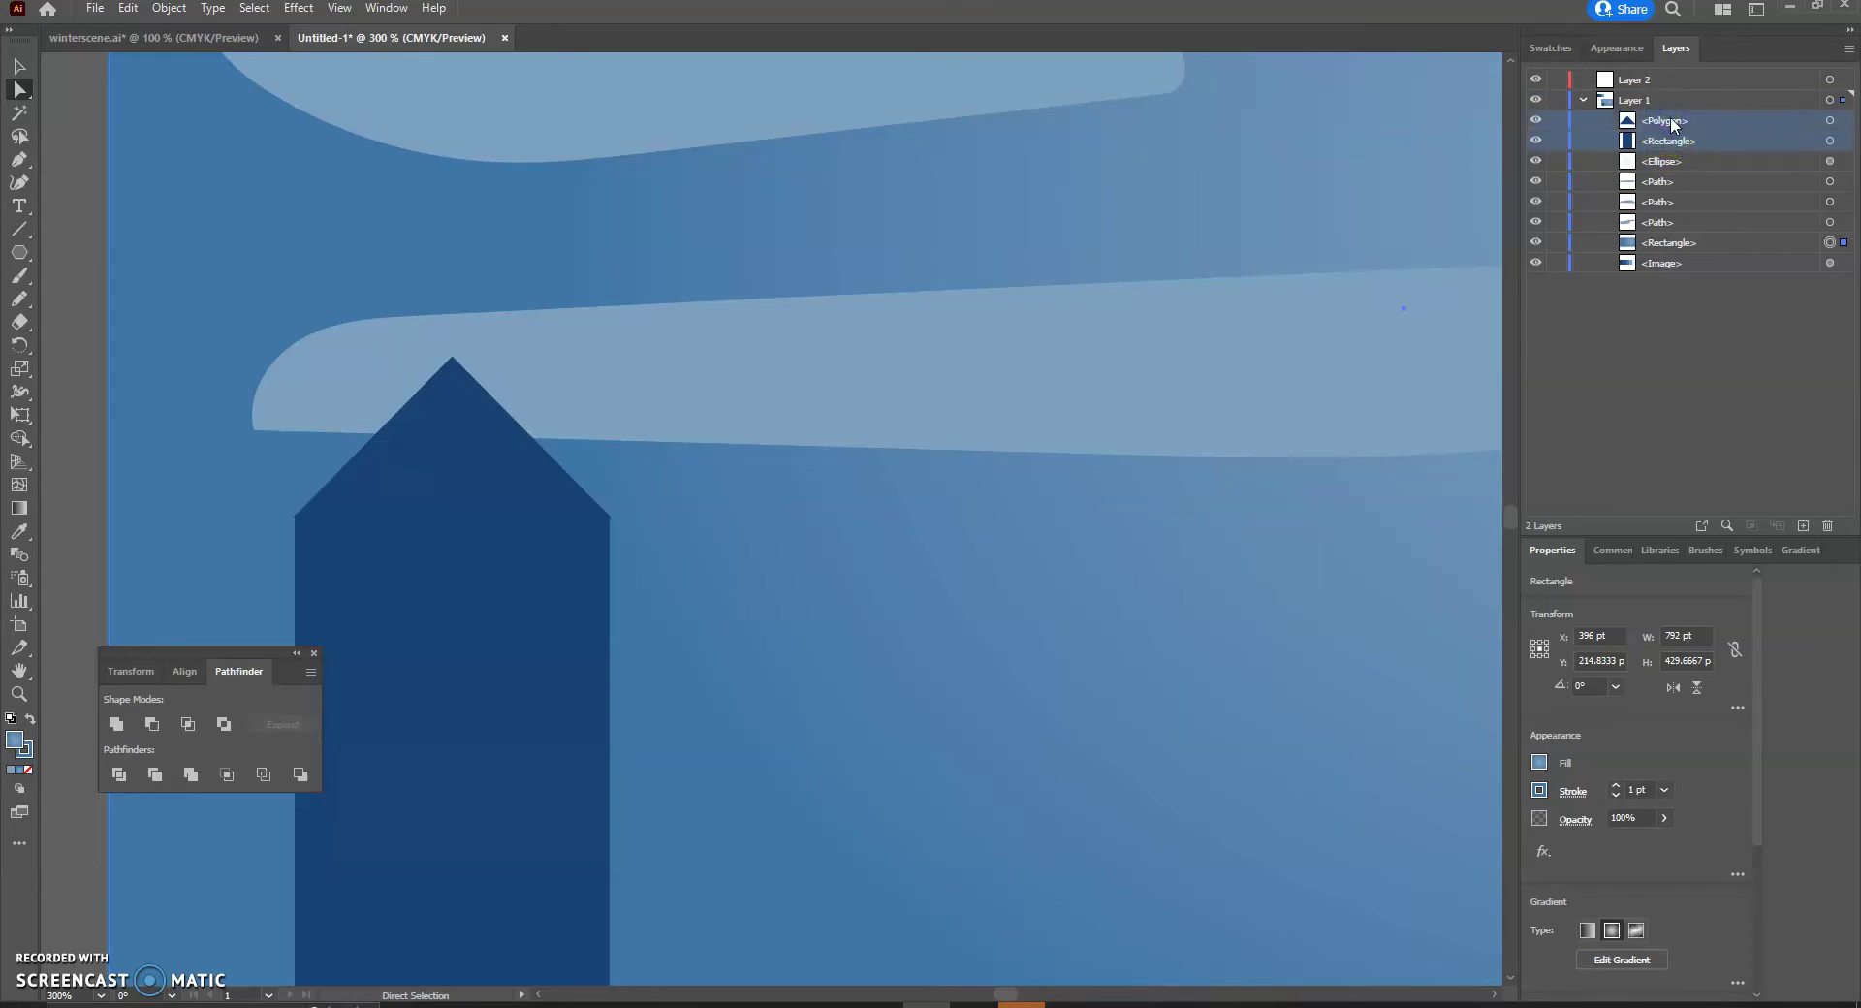
{"action": "left_click_drag", "start_coordinate": [1672, 106], "coordinate": [1654, 87]}
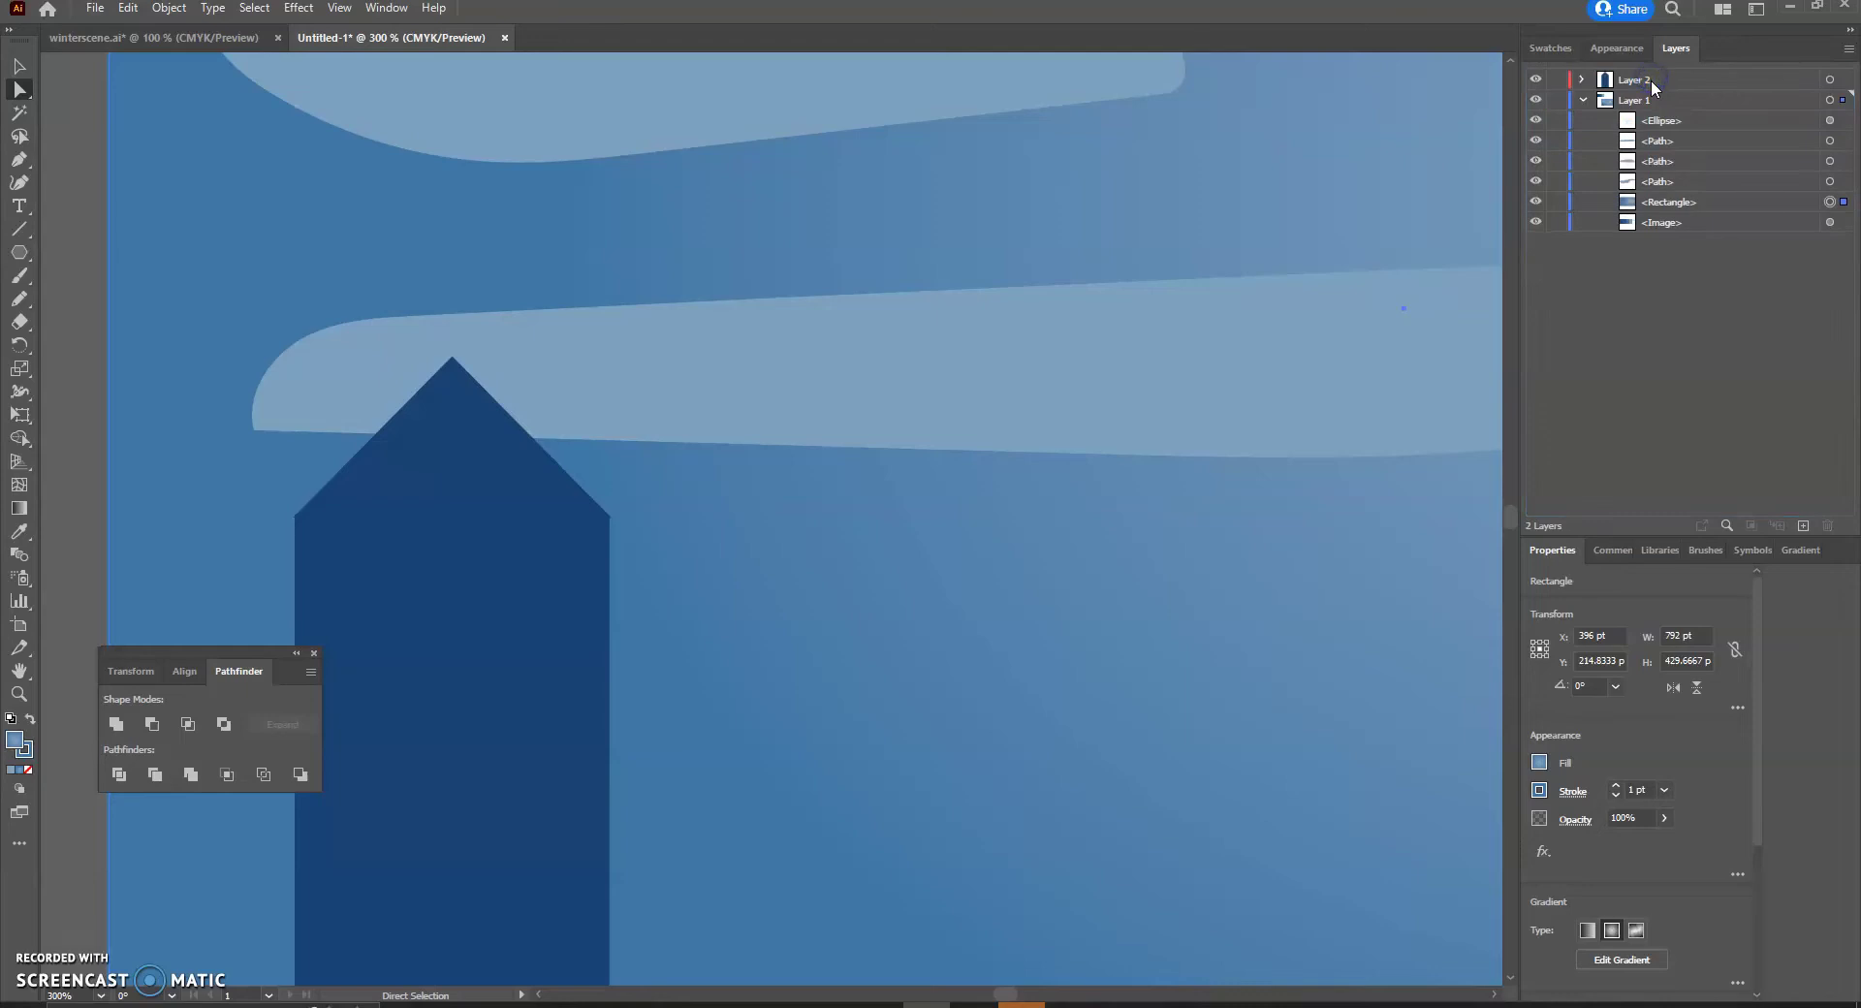
{"action": "left_click", "coordinate": [1583, 101]}
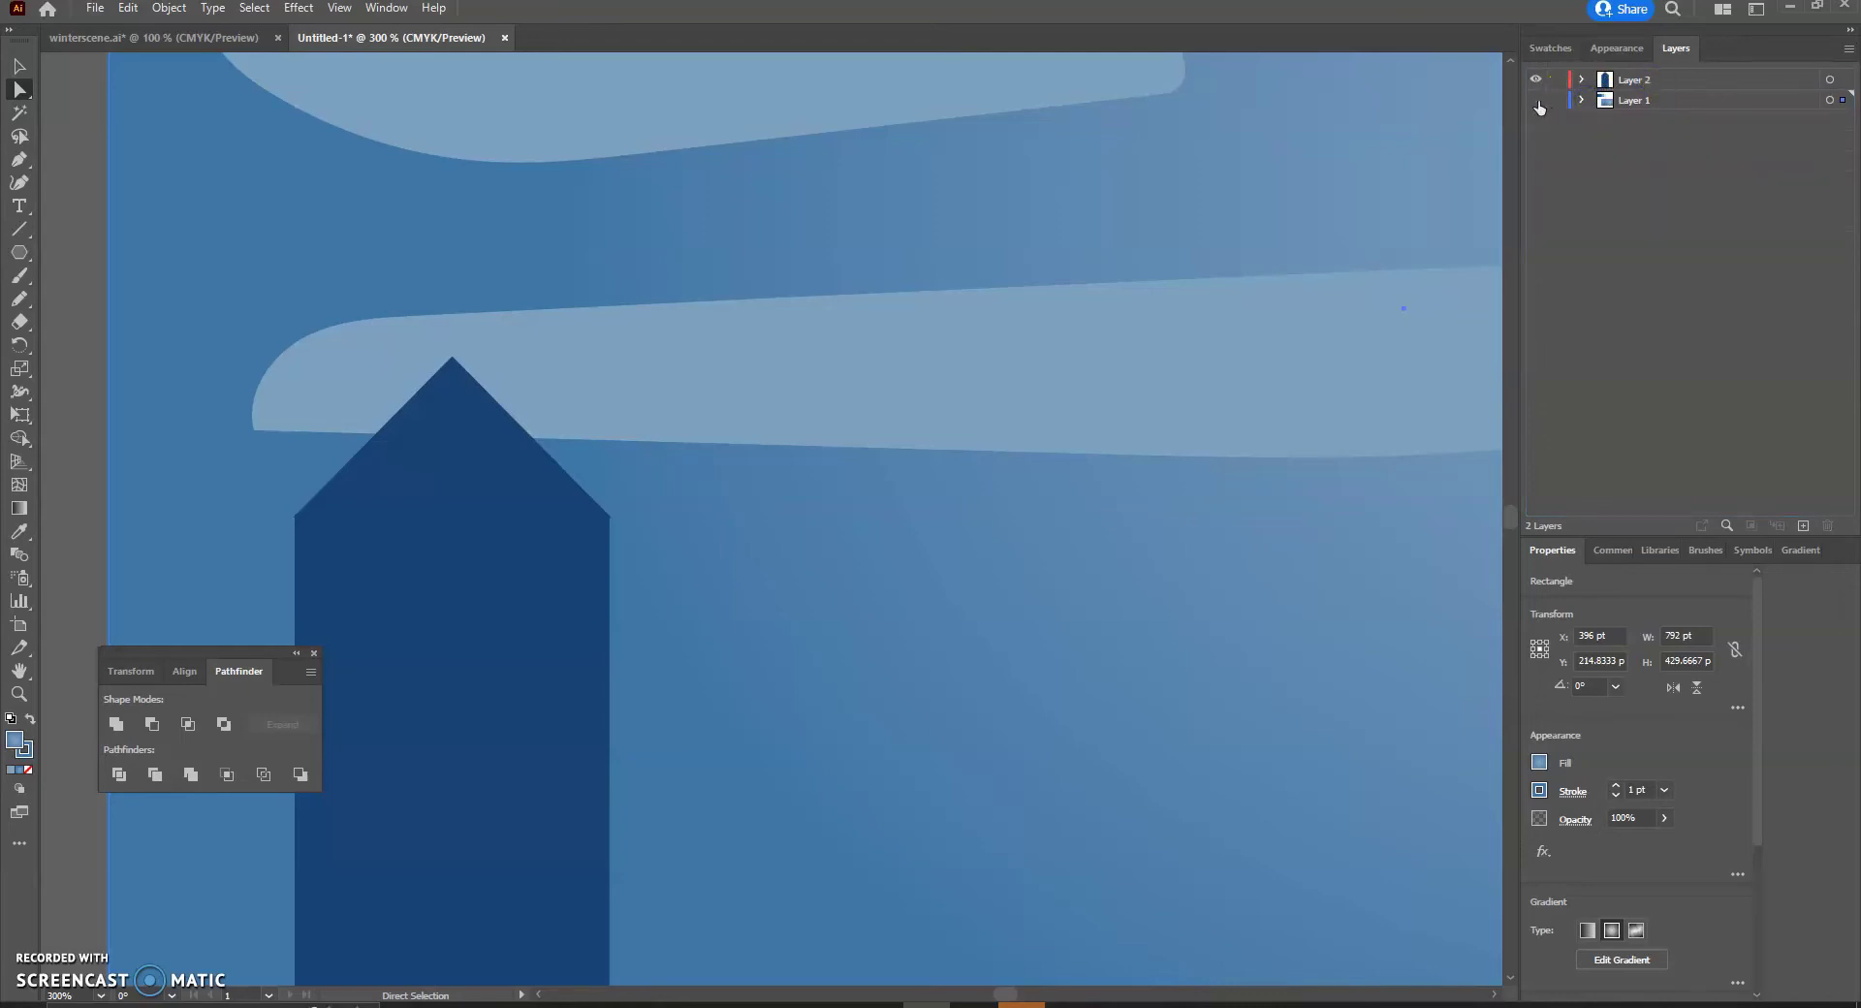
{"action": "left_click", "coordinate": [1537, 100]}
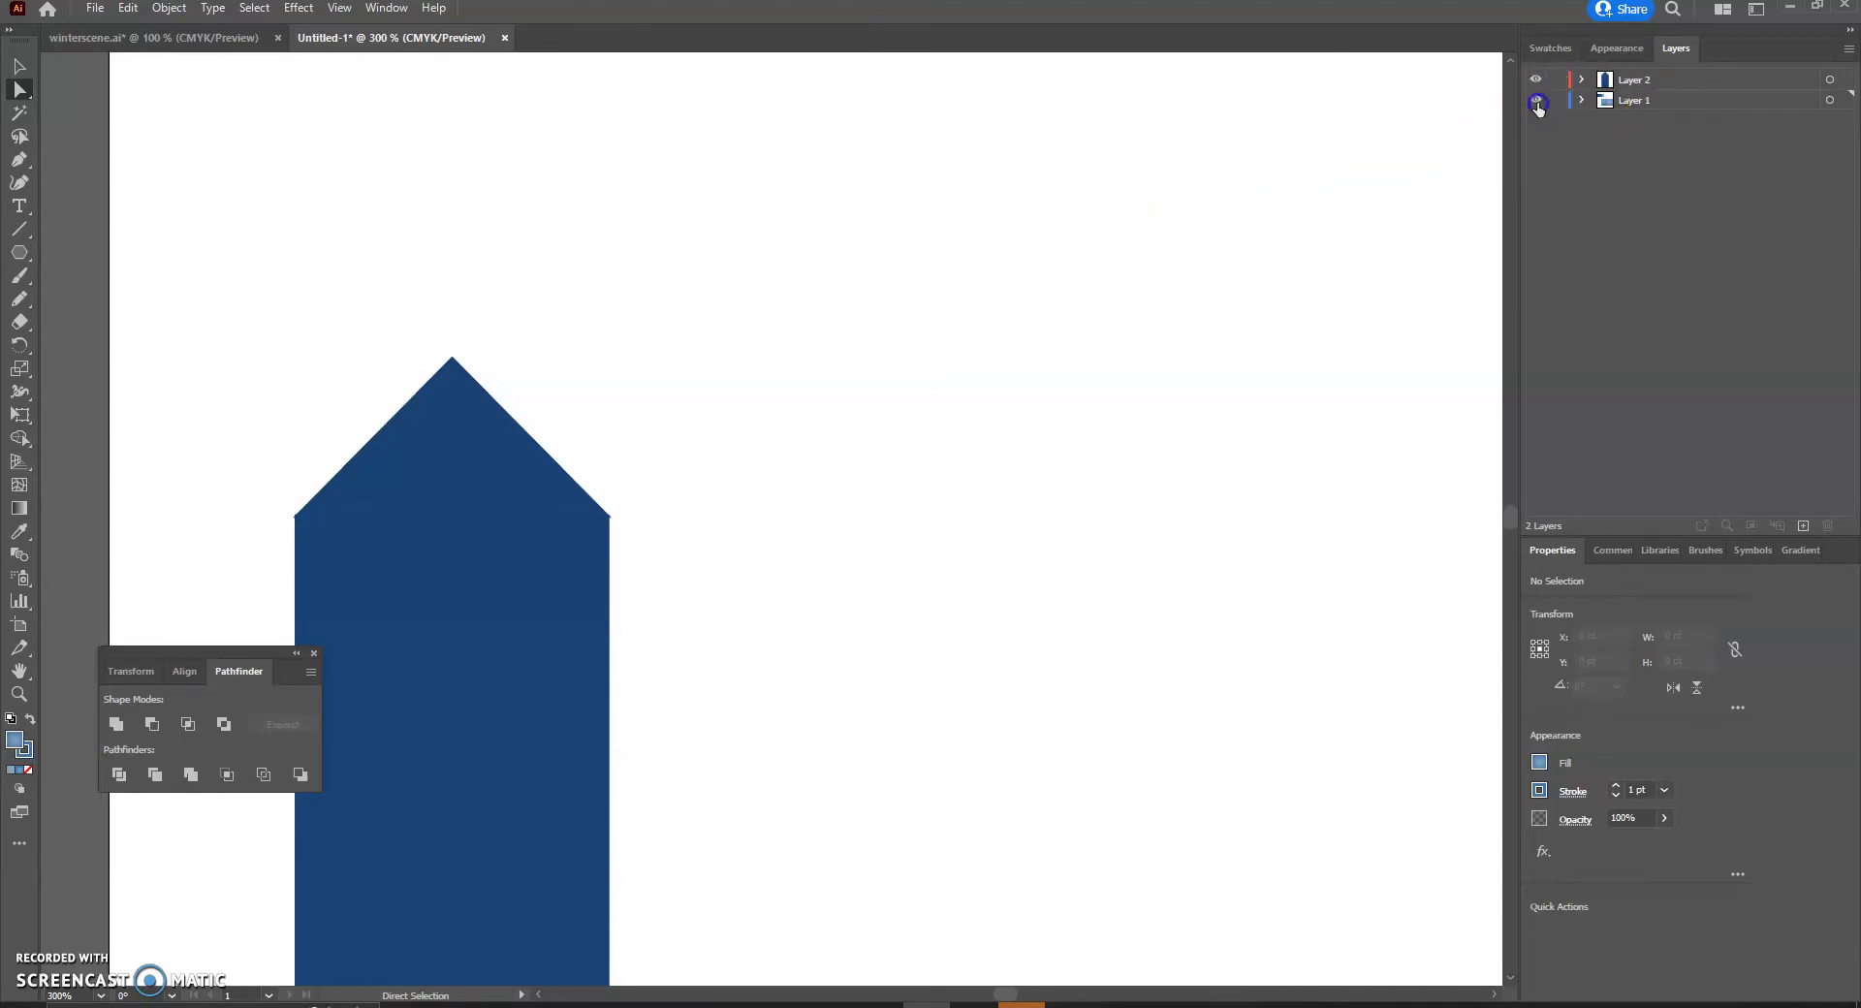
{"action": "left_click", "coordinate": [1536, 101]}
{"action": "left_click", "coordinate": [1537, 80]}
{"action": "left_click", "coordinate": [1537, 79]}
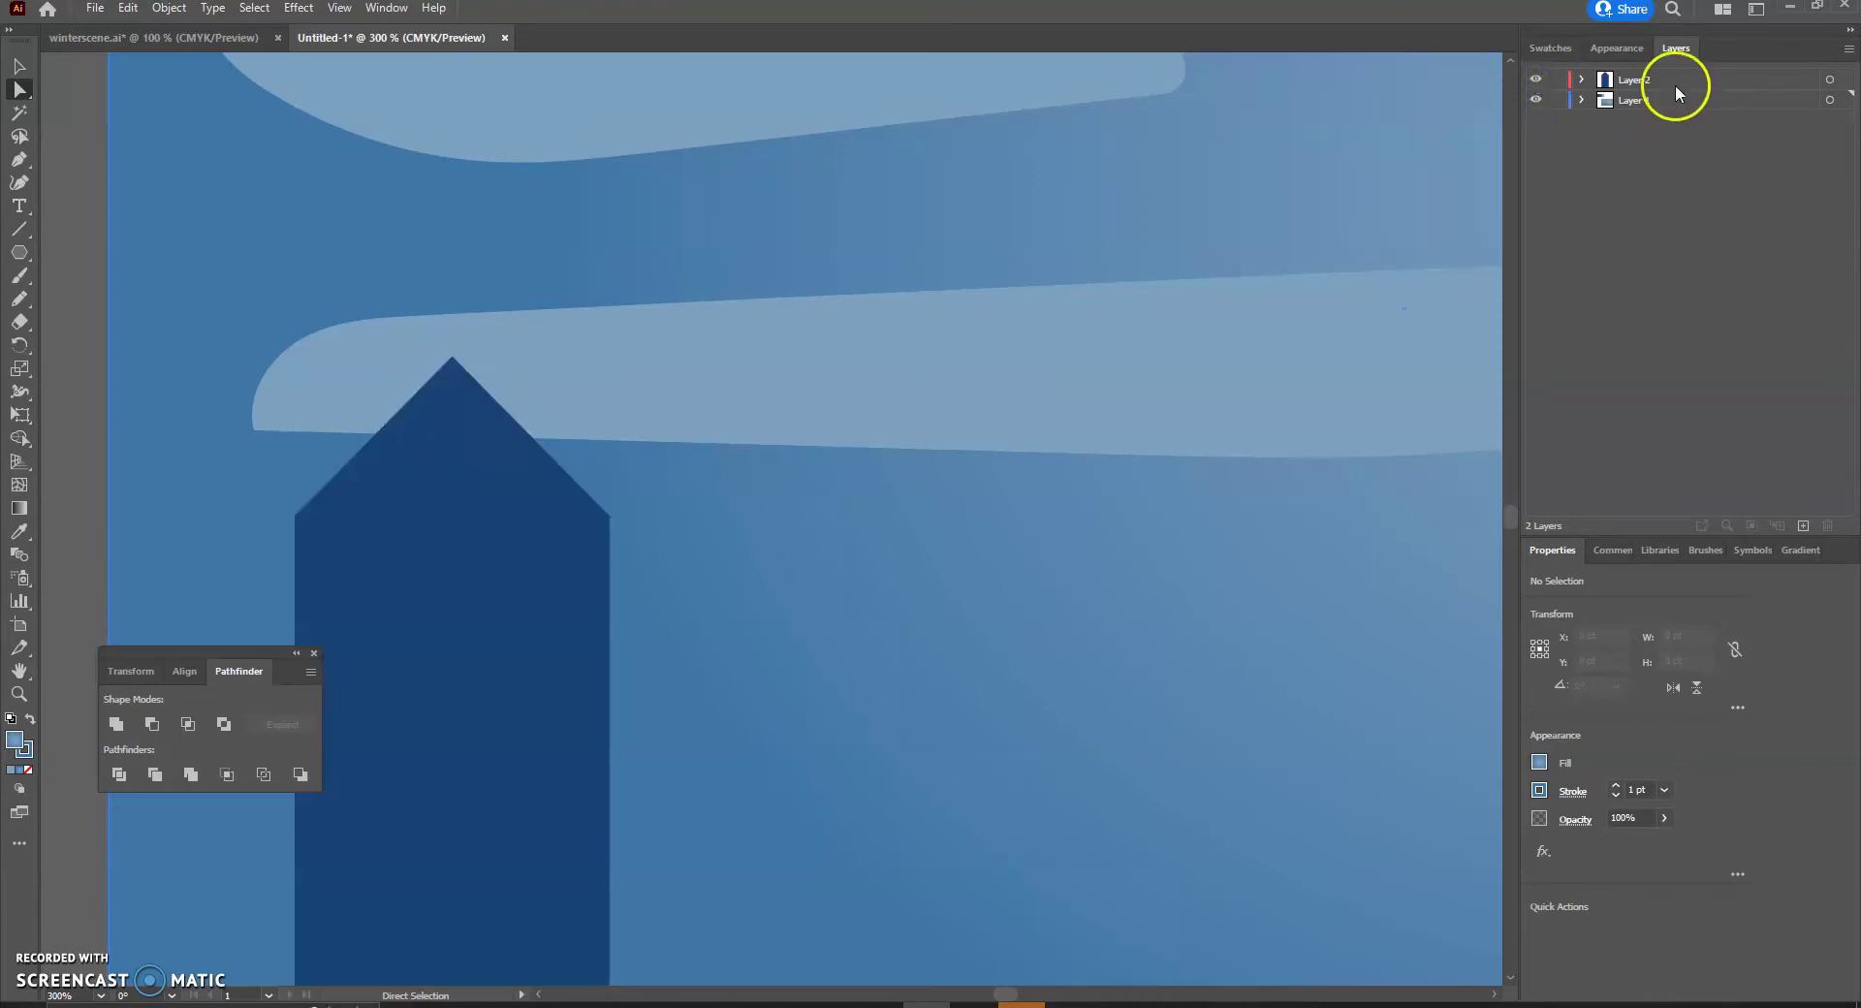
Rename Layer 1 as Sky and Layer 2 as City.
{"action": "double_click", "coordinate": [1648, 101]}
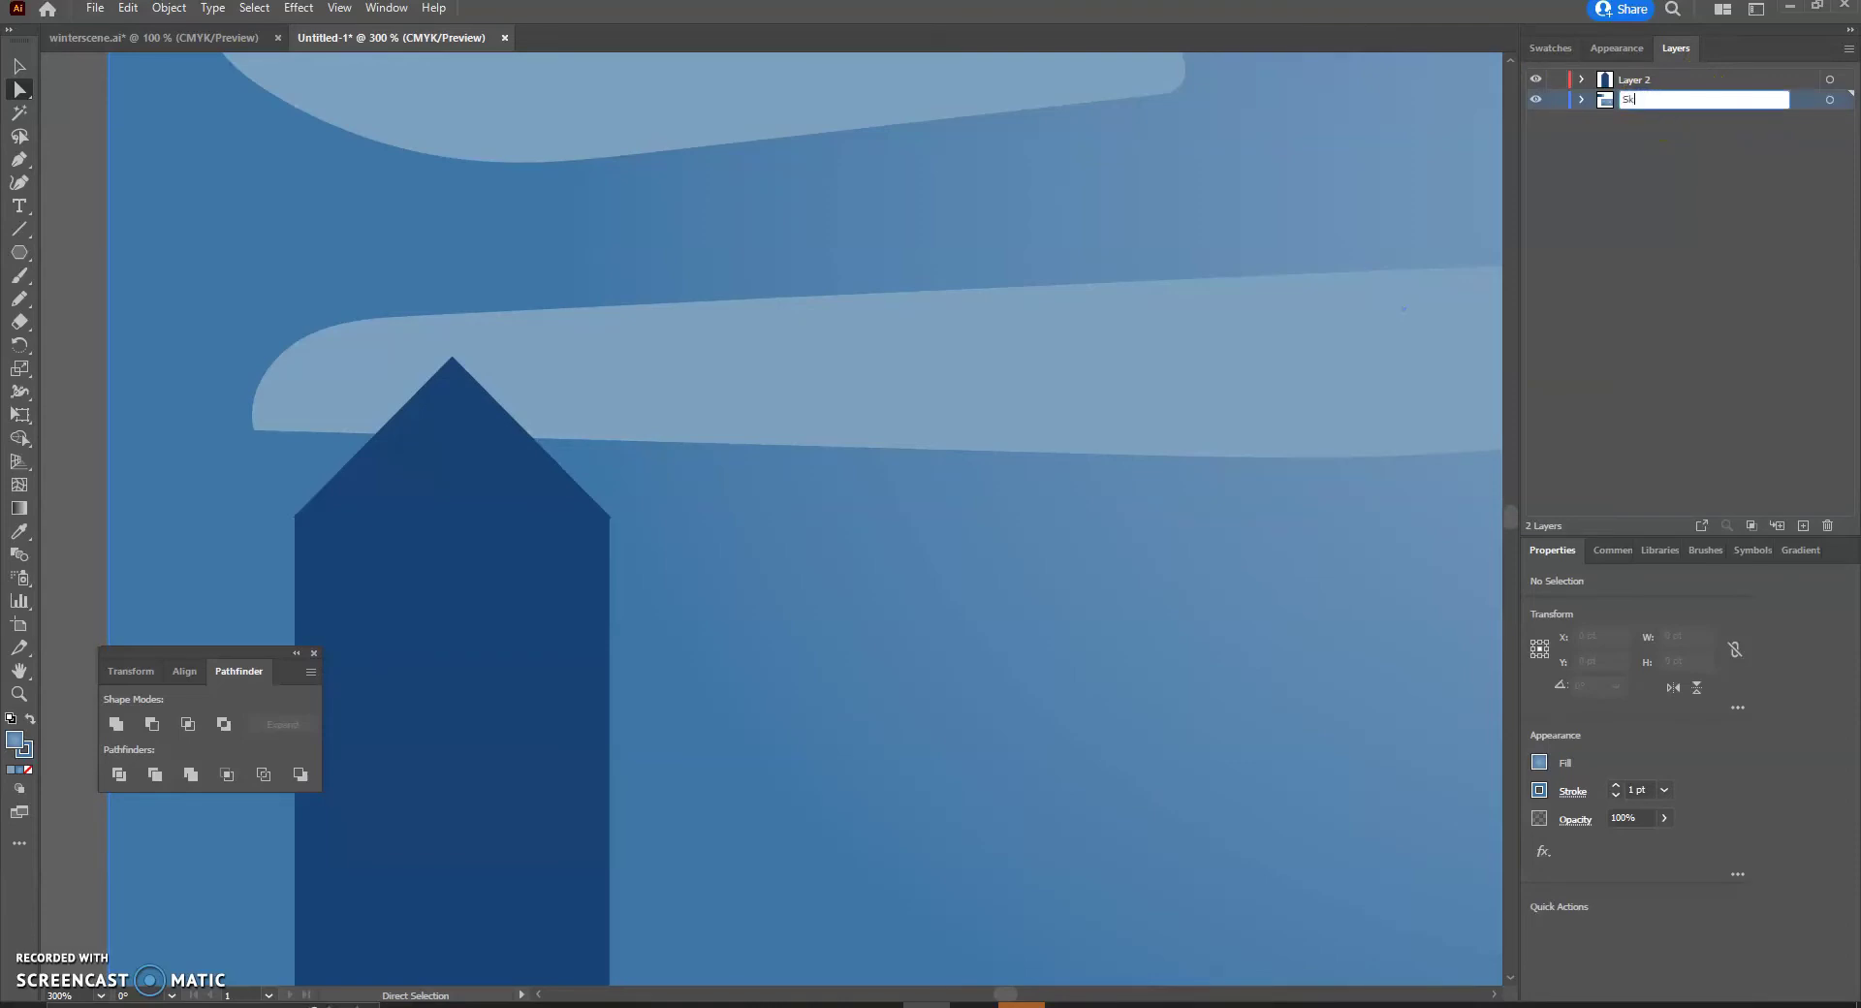
{"action": "double_click", "coordinate": [1644, 82]}
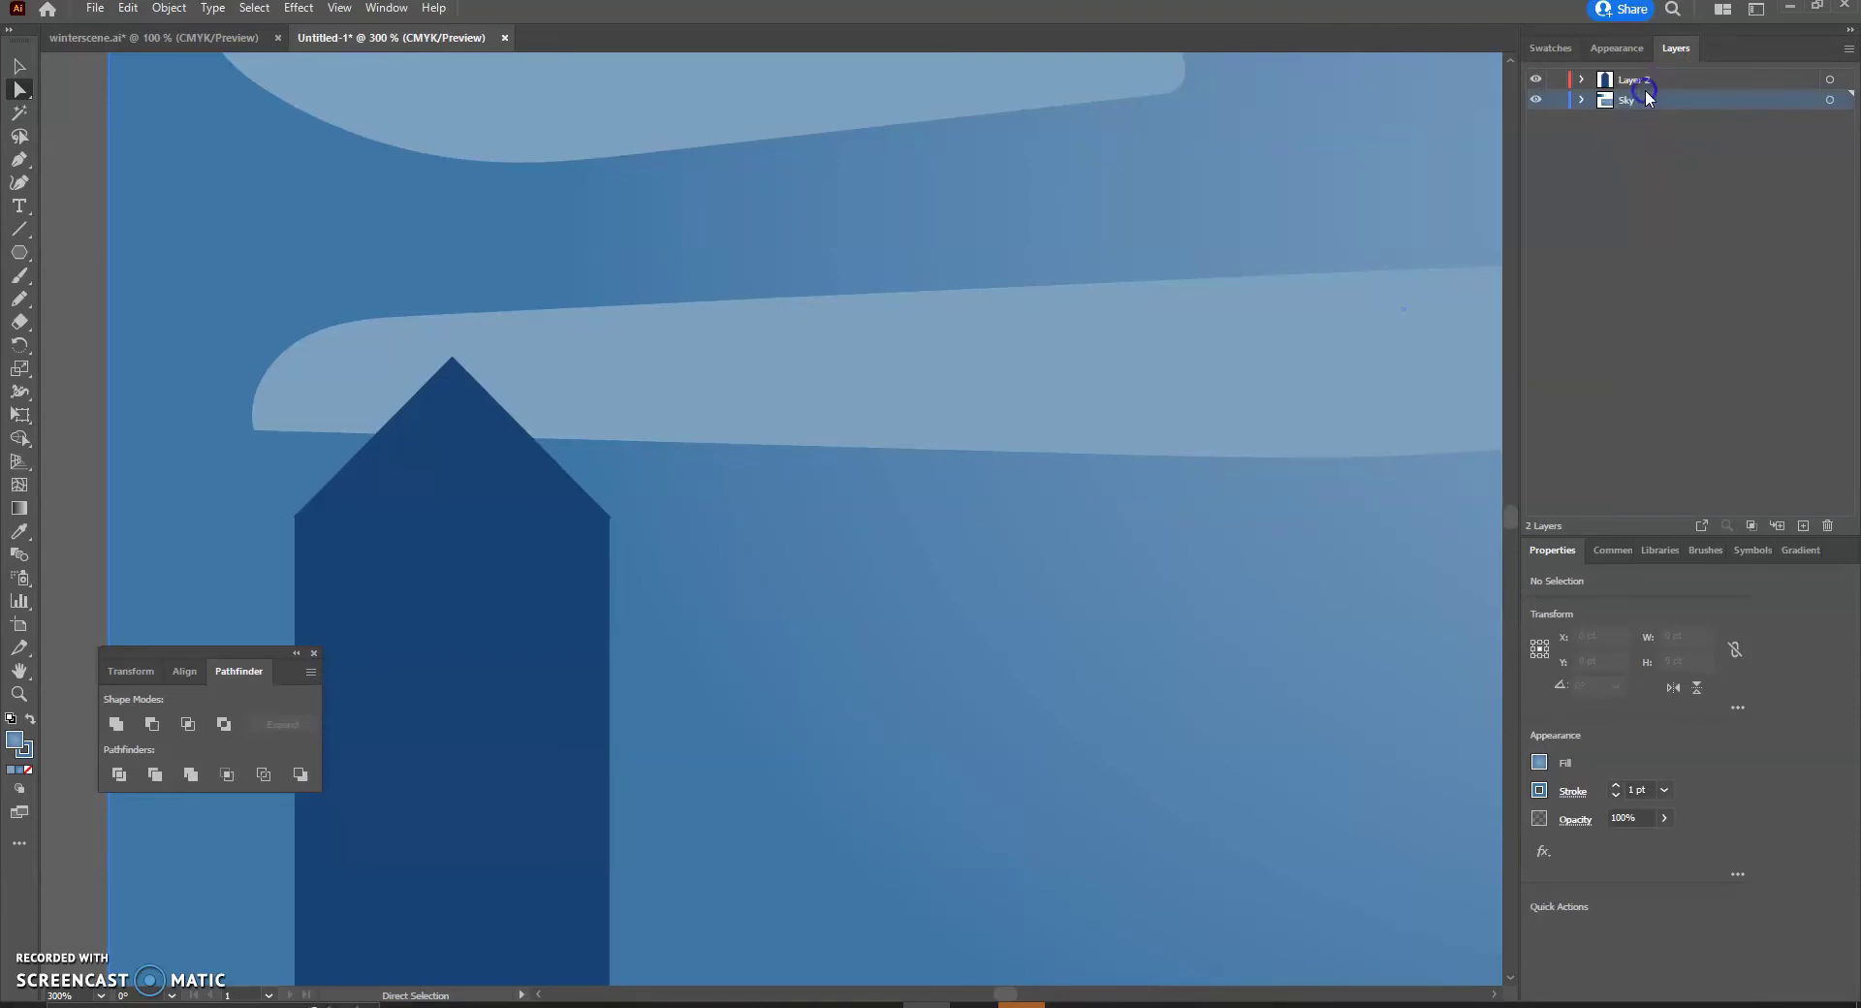
{"action": "type", "text": "Cl"}
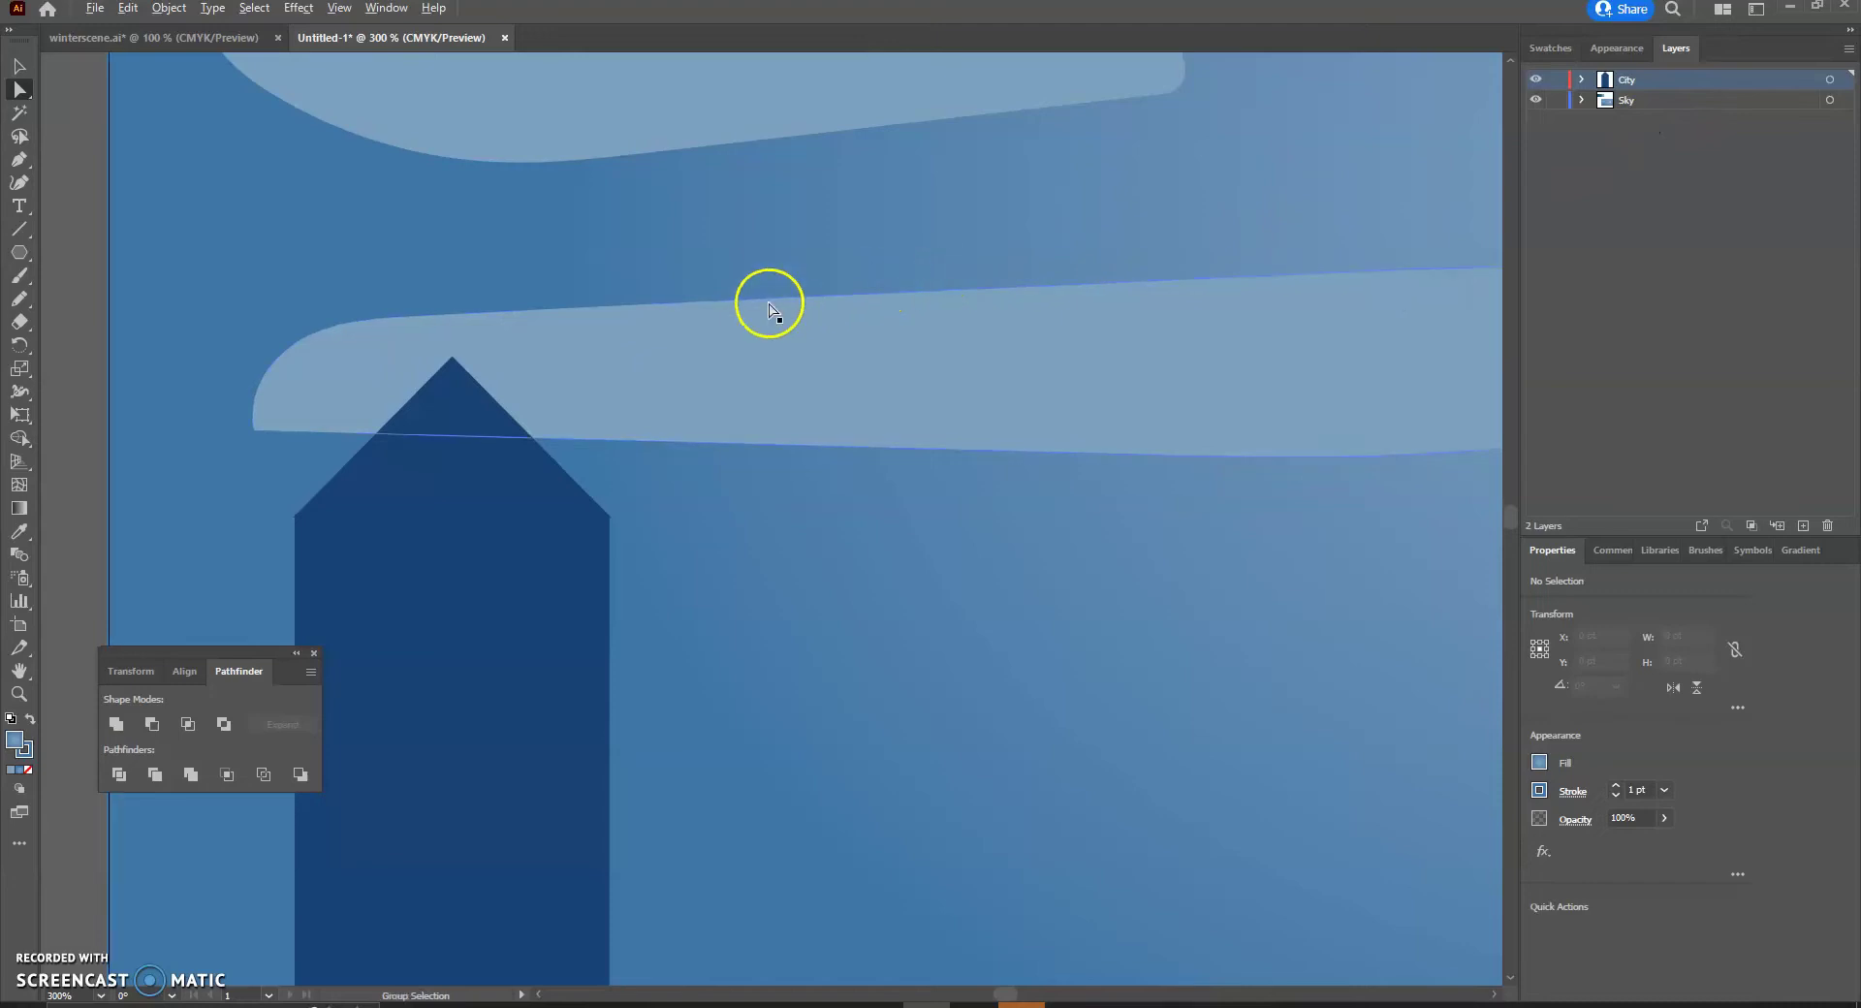
Draw a narrow tower rectangle about 40 by 217 pt beside the roofed building and fill it with the darkest blue palette swatch.
{"action": "scroll", "coordinate": [567, 388], "scroll_direction": "down", "scroll_amount": 5}
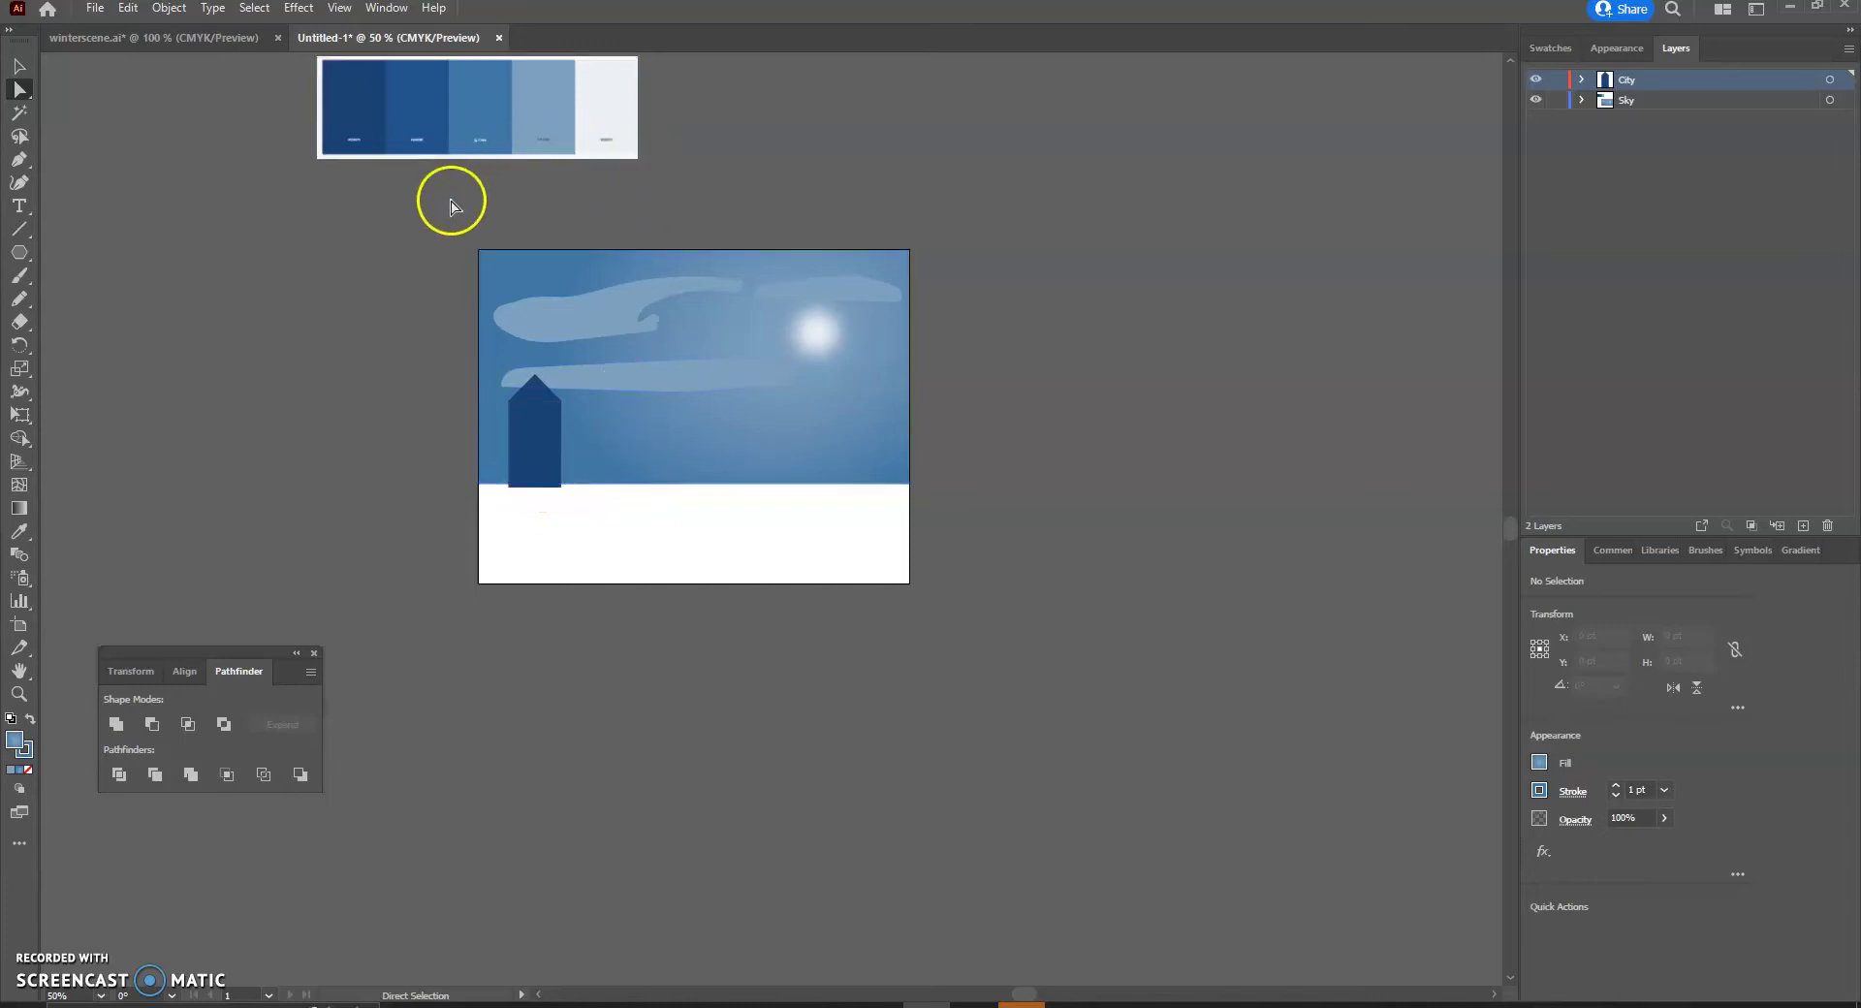
{"action": "left_click", "coordinate": [15, 256]}
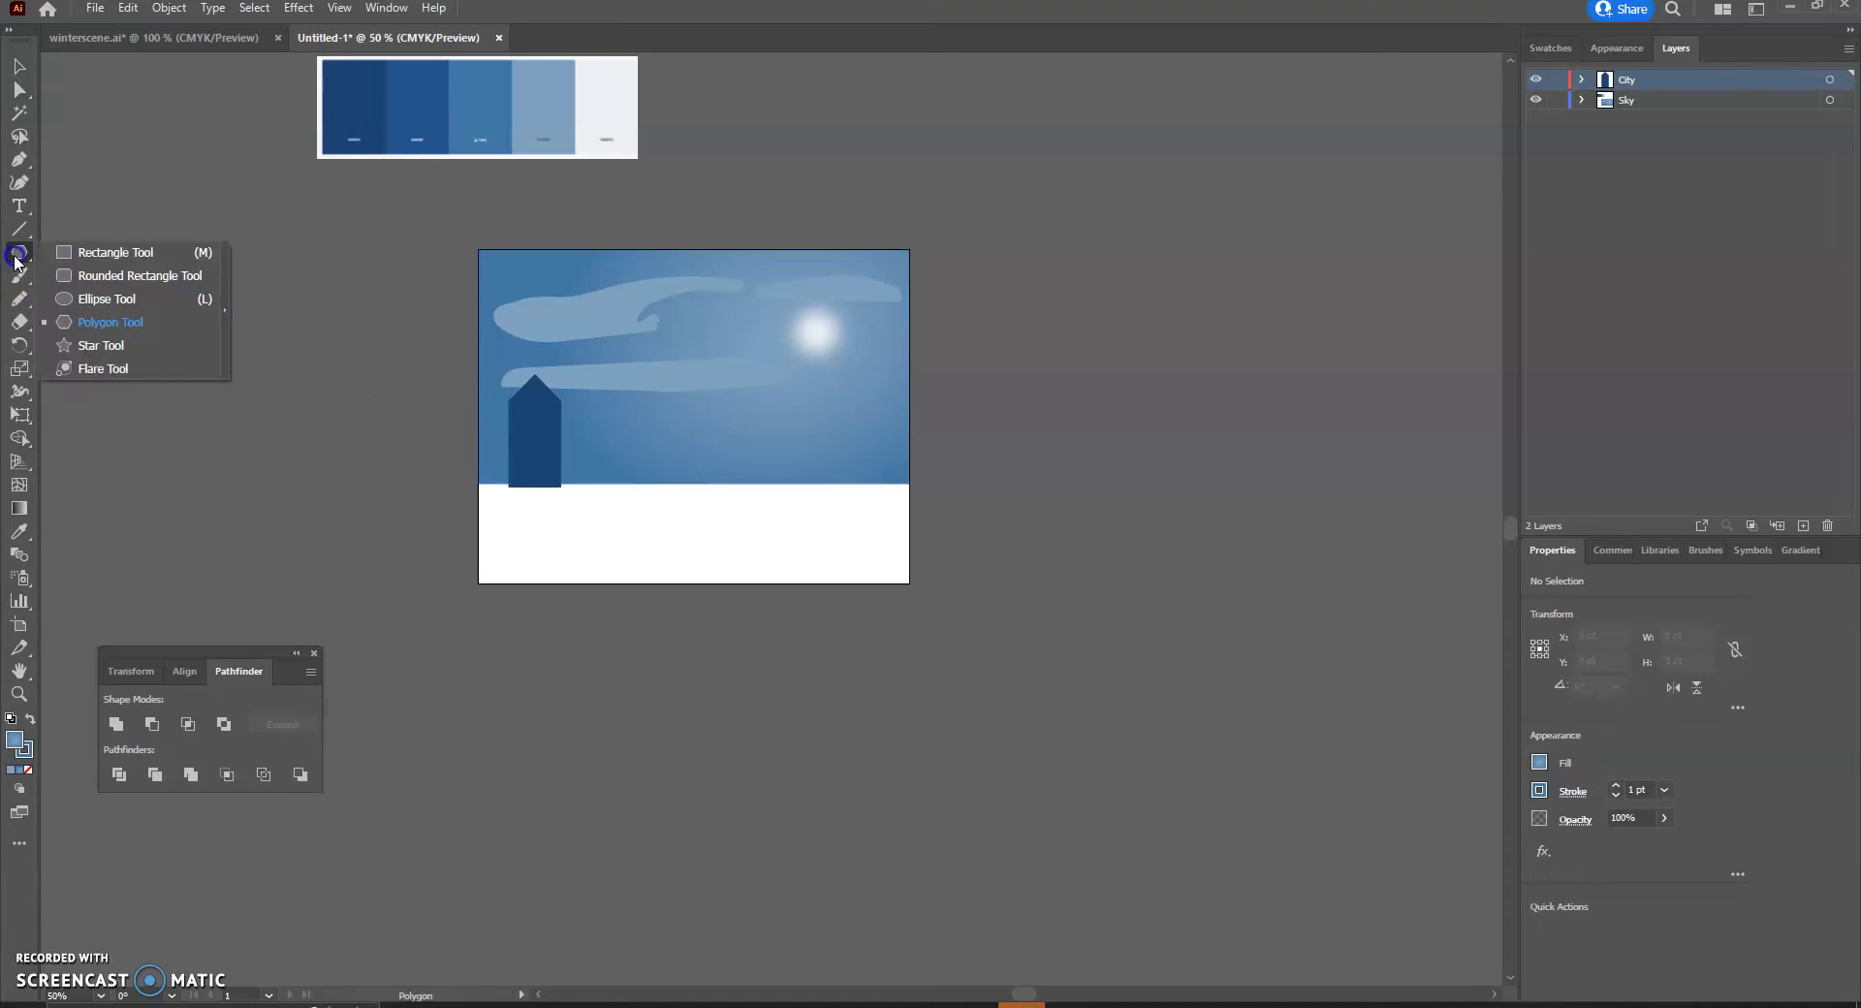
{"action": "left_click", "coordinate": [103, 257]}
{"action": "left_click_drag", "start_coordinate": [596, 374], "coordinate": [620, 491]}
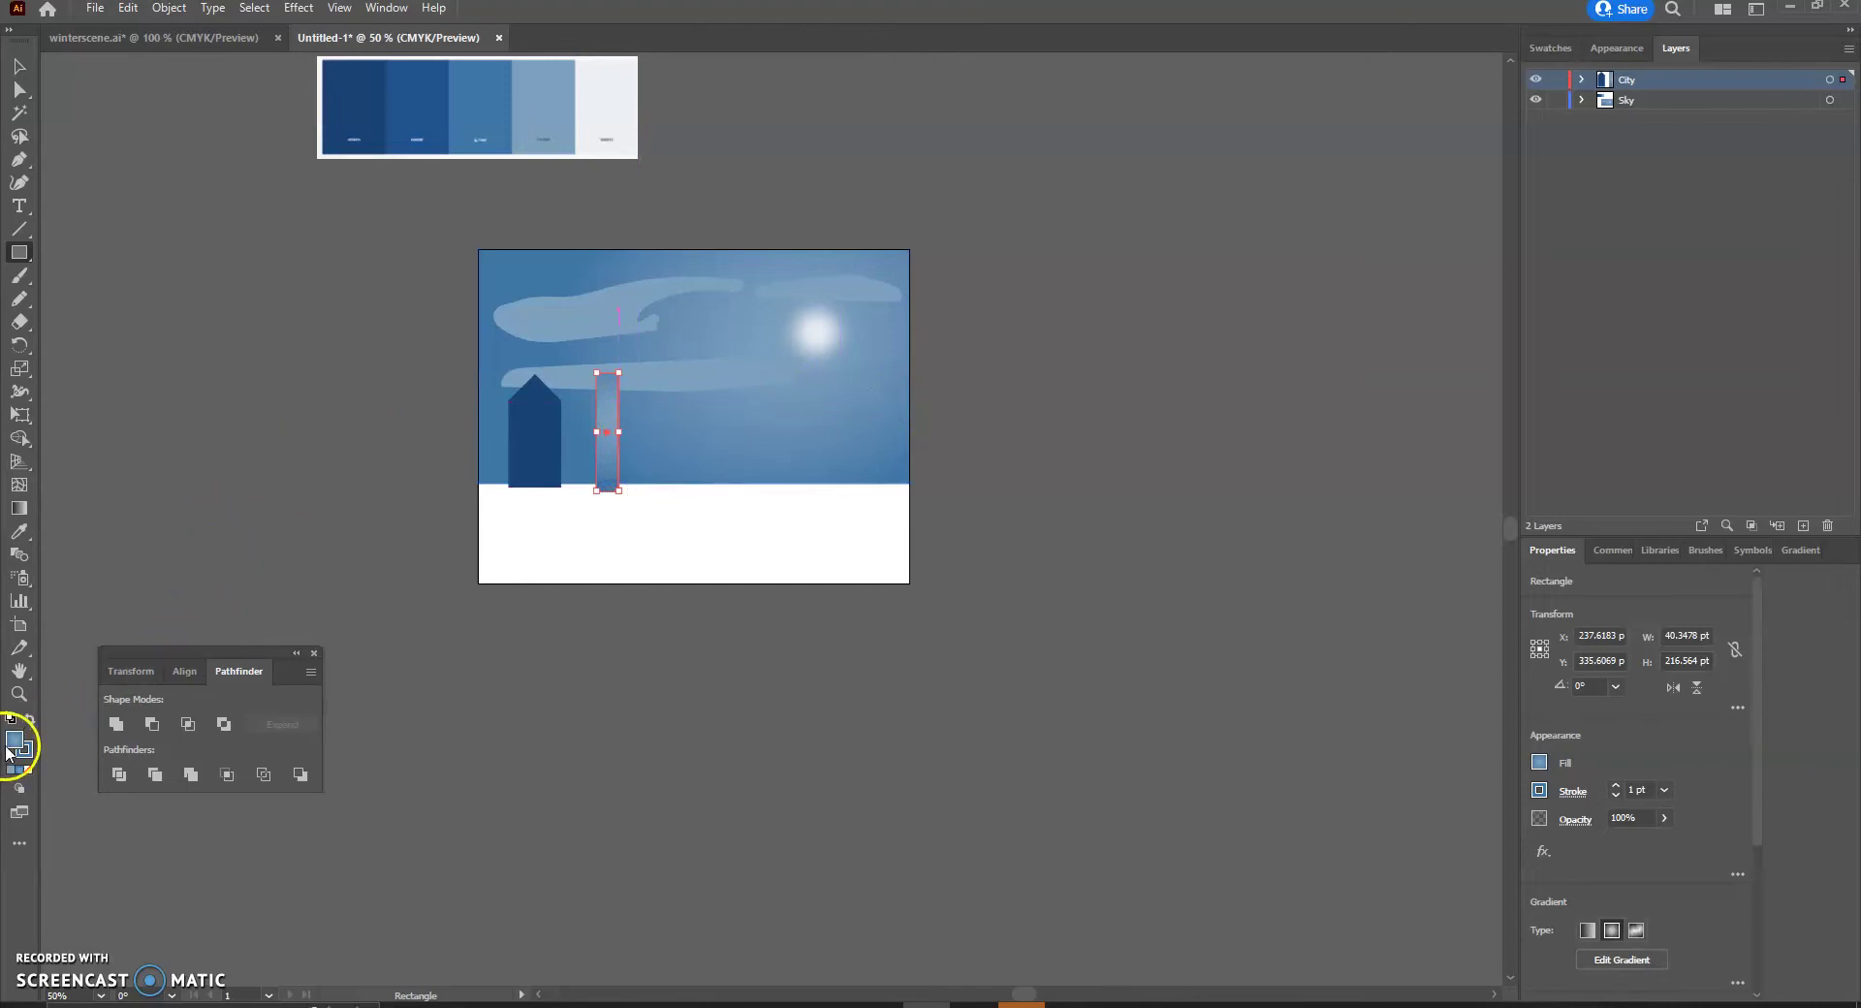
{"action": "left_click", "coordinate": [1557, 52]}
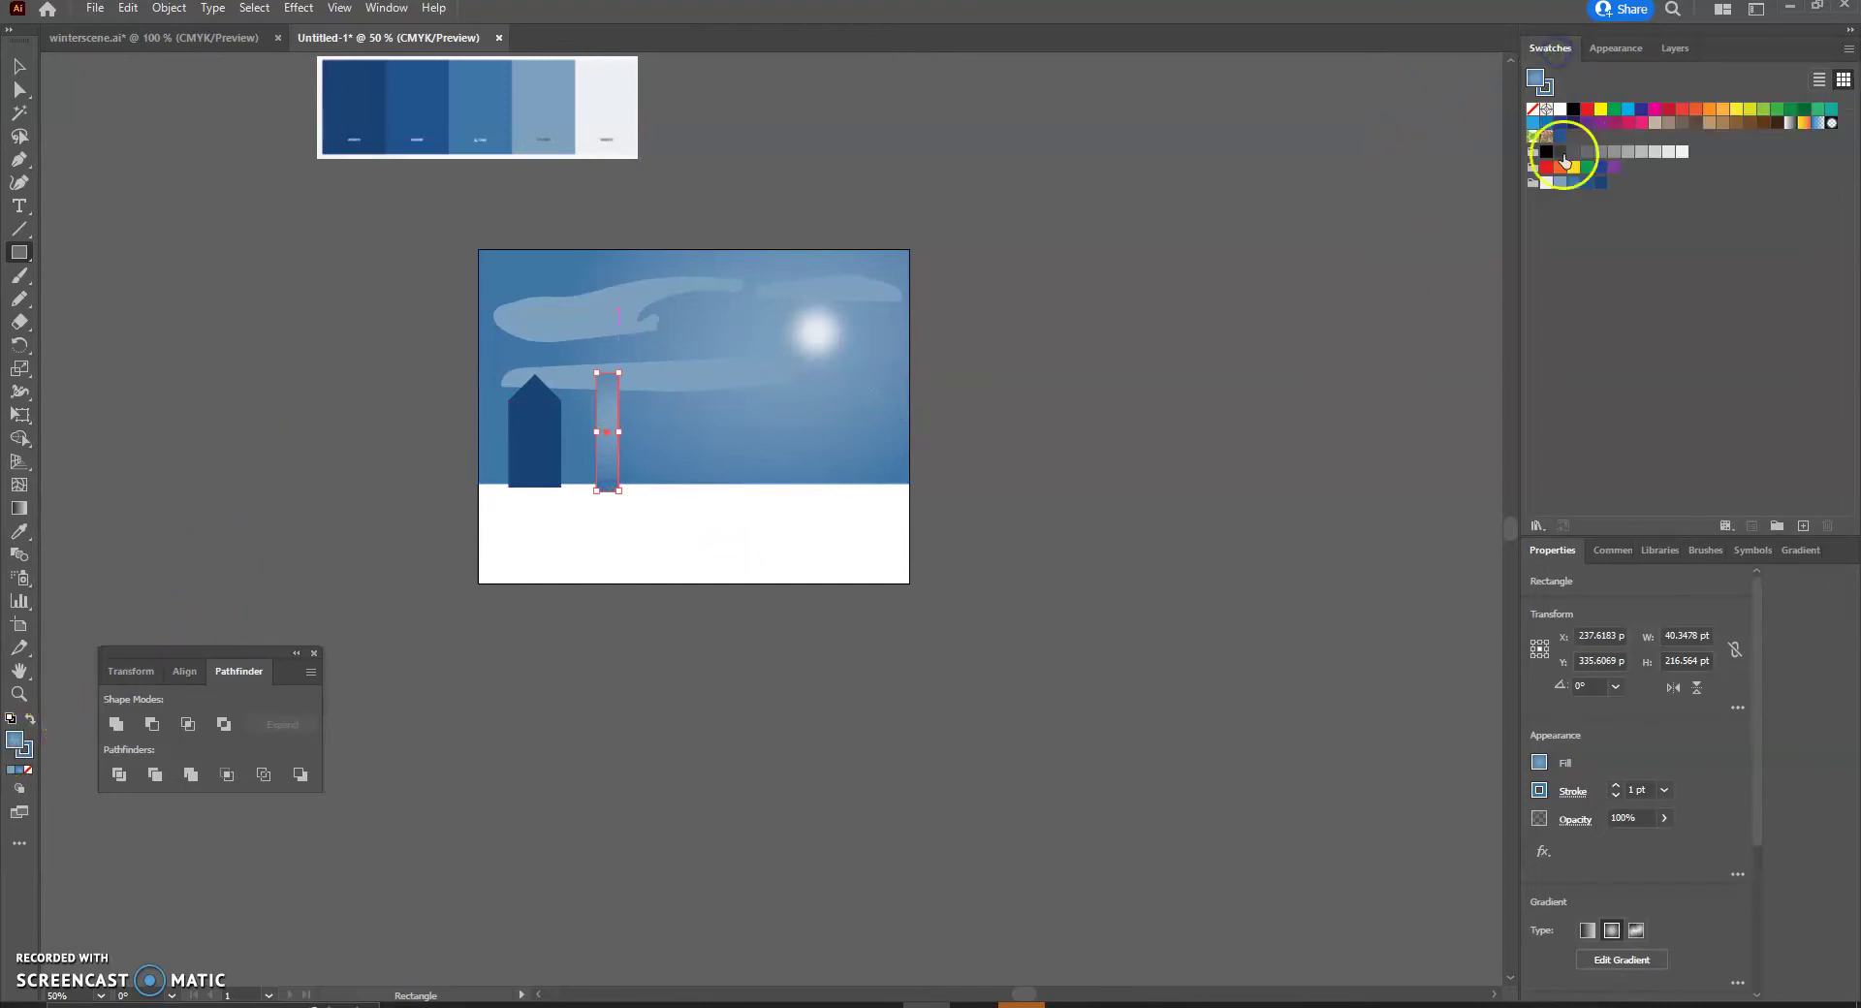
{"action": "left_click", "coordinate": [1601, 184]}
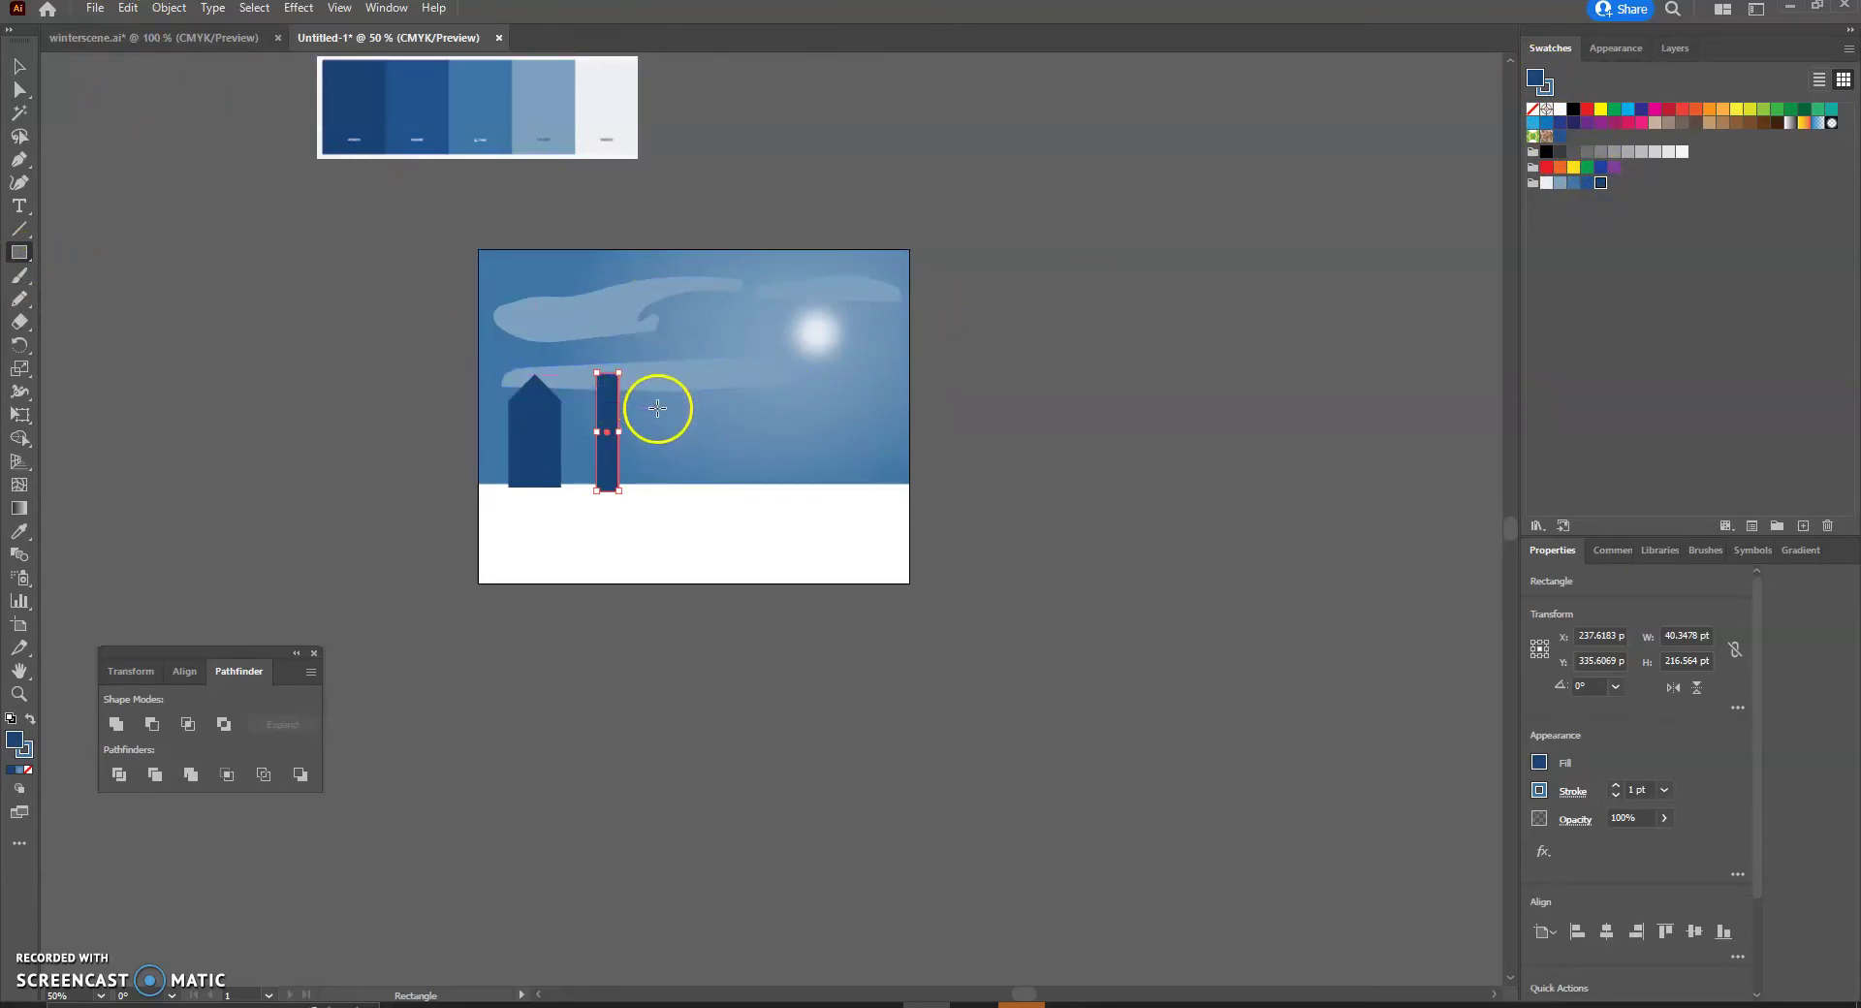
Draw a wide, low building rectangle beside the tower and add a chimney rectangle about 35 by 66 pt above its right end.
{"action": "left_click_drag", "start_coordinate": [662, 424], "coordinate": [727, 489]}
{"action": "left_click_drag", "start_coordinate": [706, 397], "coordinate": [727, 432]}
Remove the stroke from the chimney rectangle on the low building, and deselect it.
{"action": "left_click", "coordinate": [18, 66]}
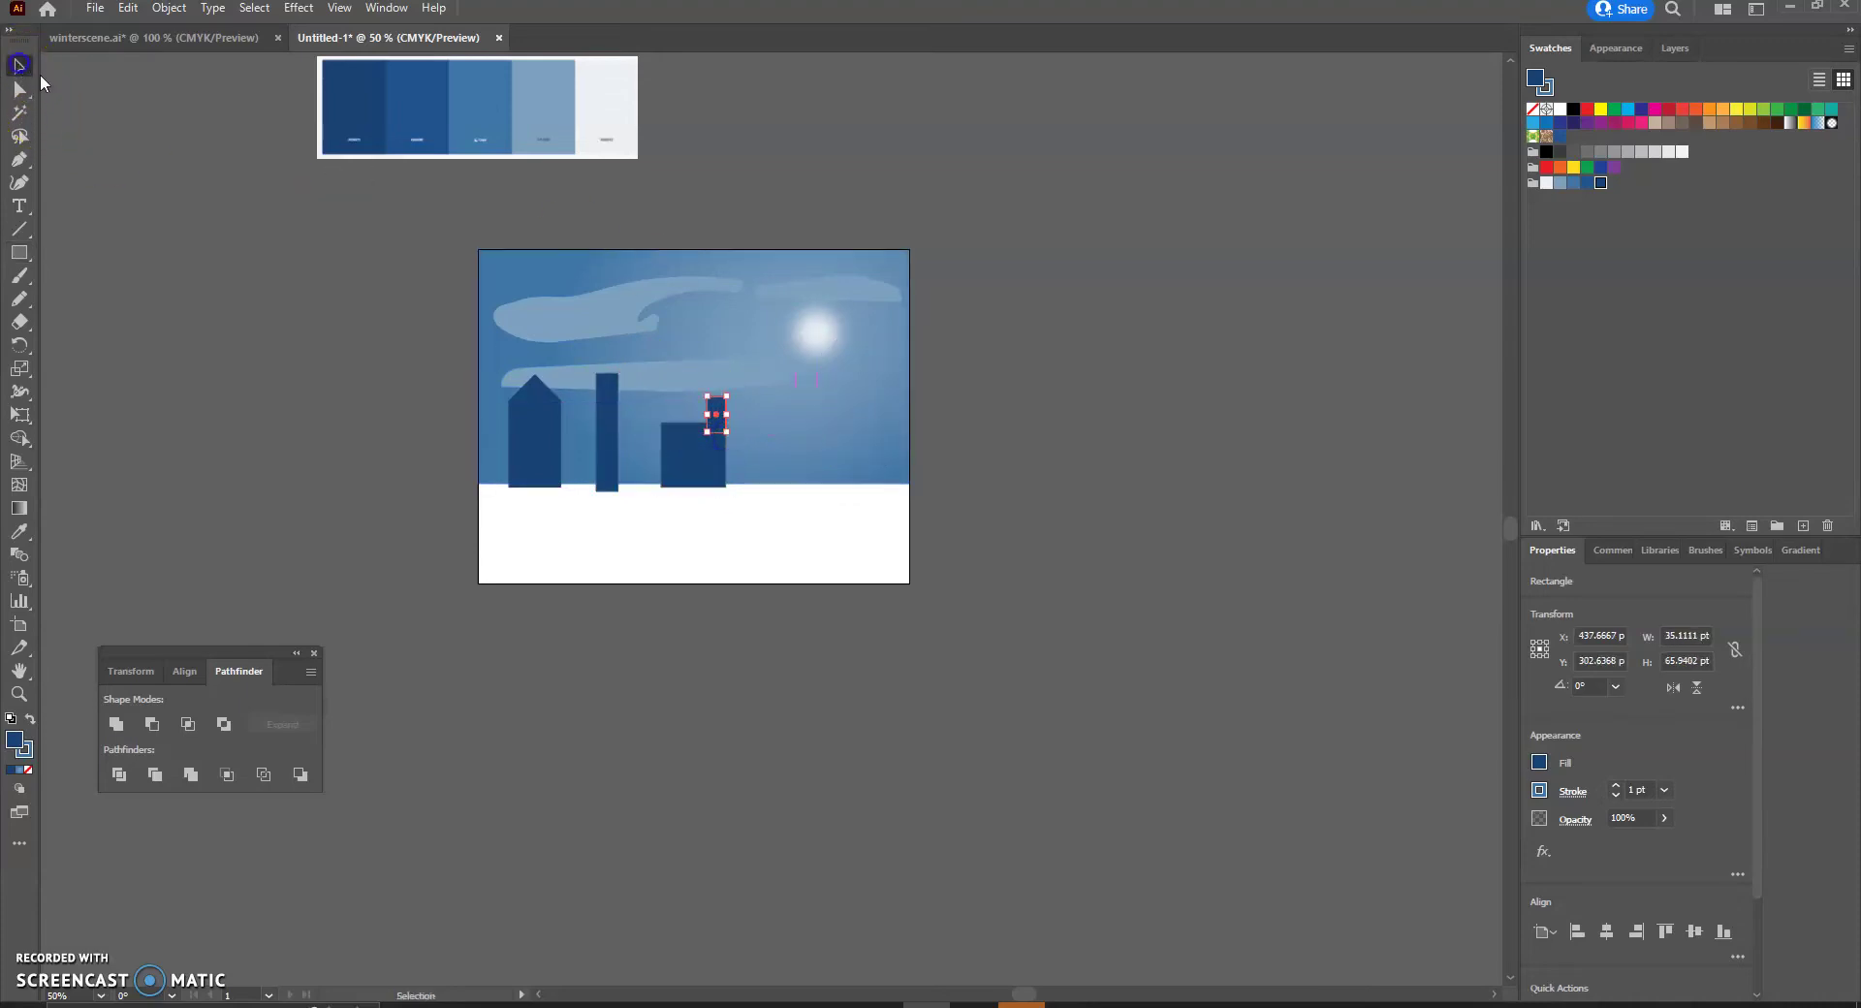
{"action": "left_click", "coordinate": [865, 419]}
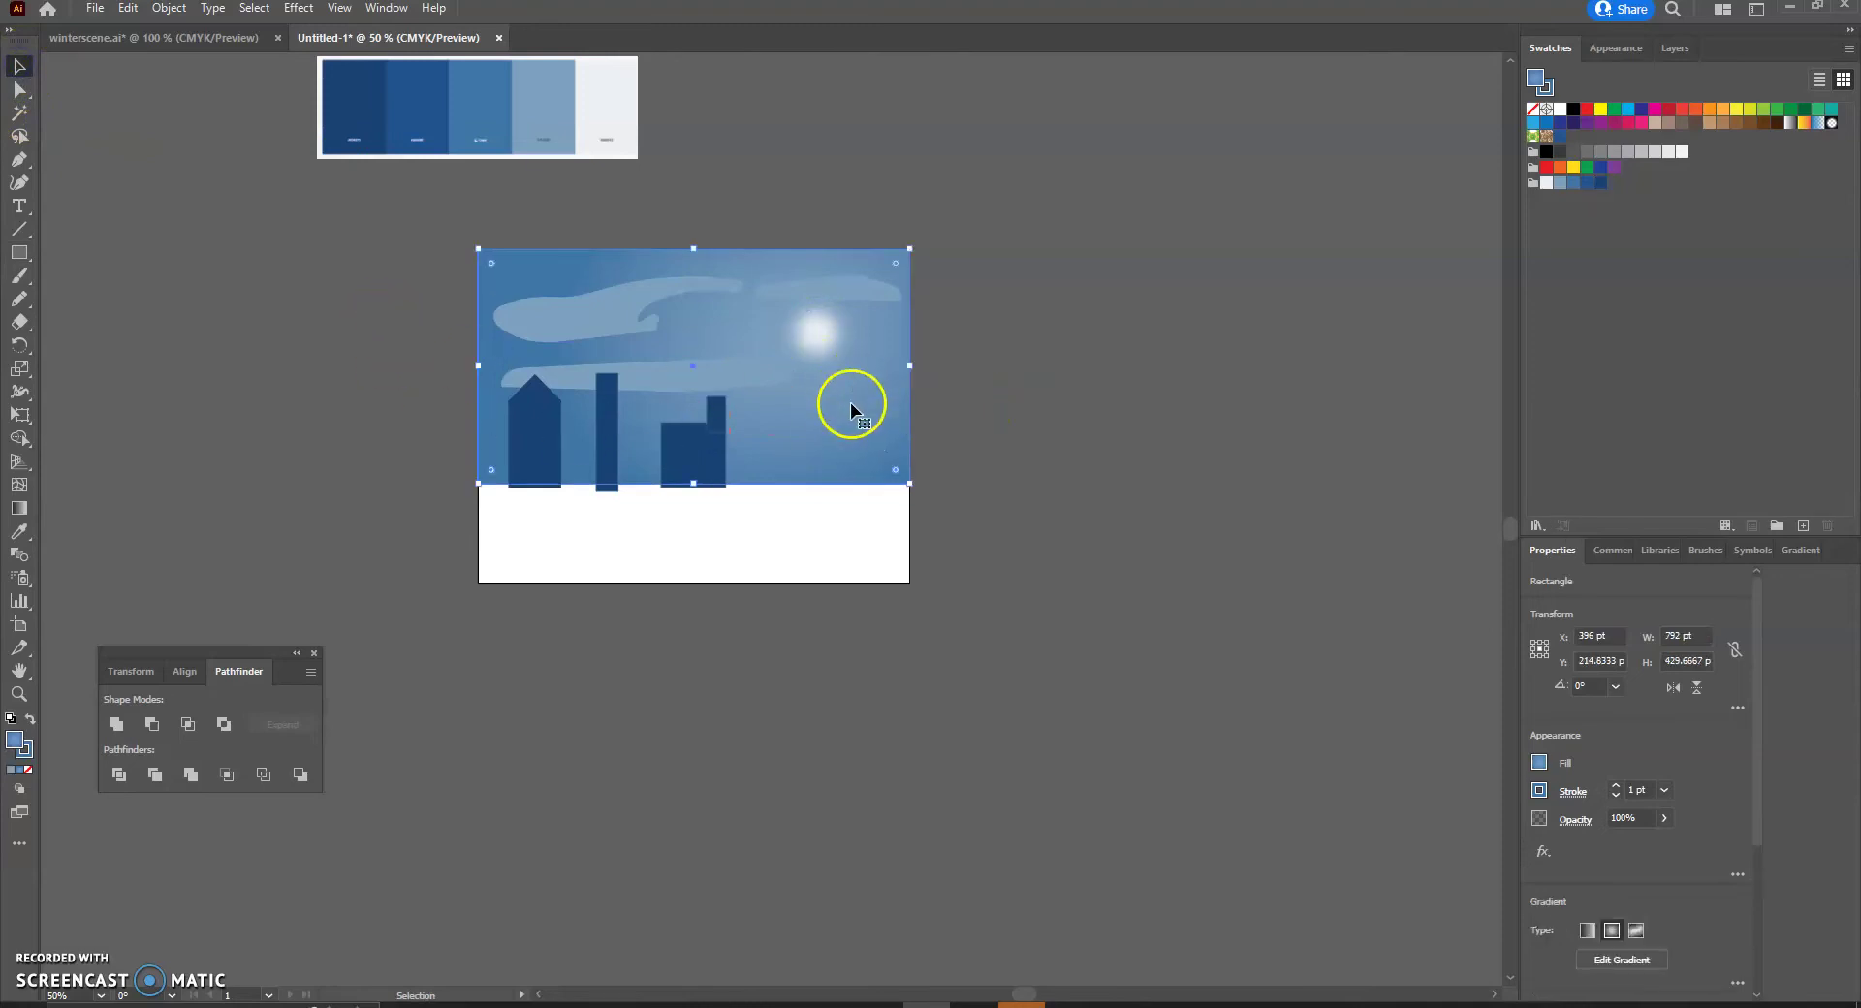
{"action": "left_click", "coordinate": [719, 463]}
{"action": "left_click", "coordinate": [717, 412]}
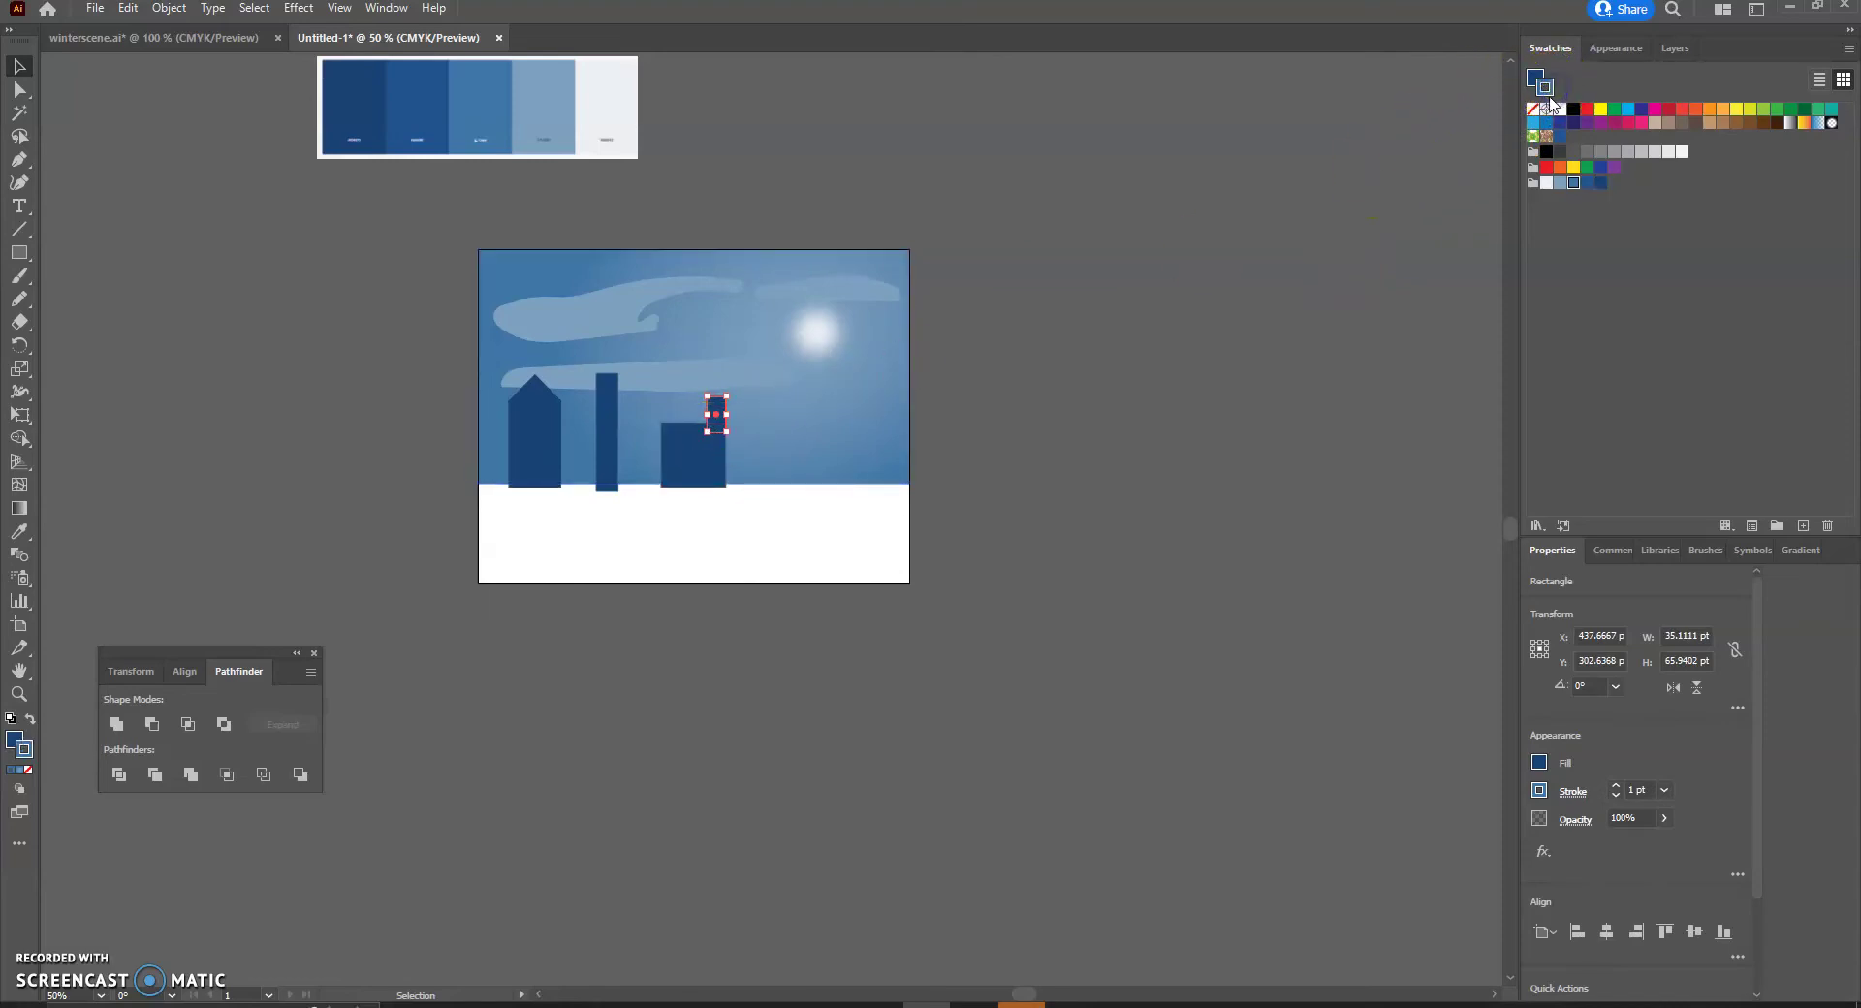
{"action": "left_click", "coordinate": [1061, 378]}
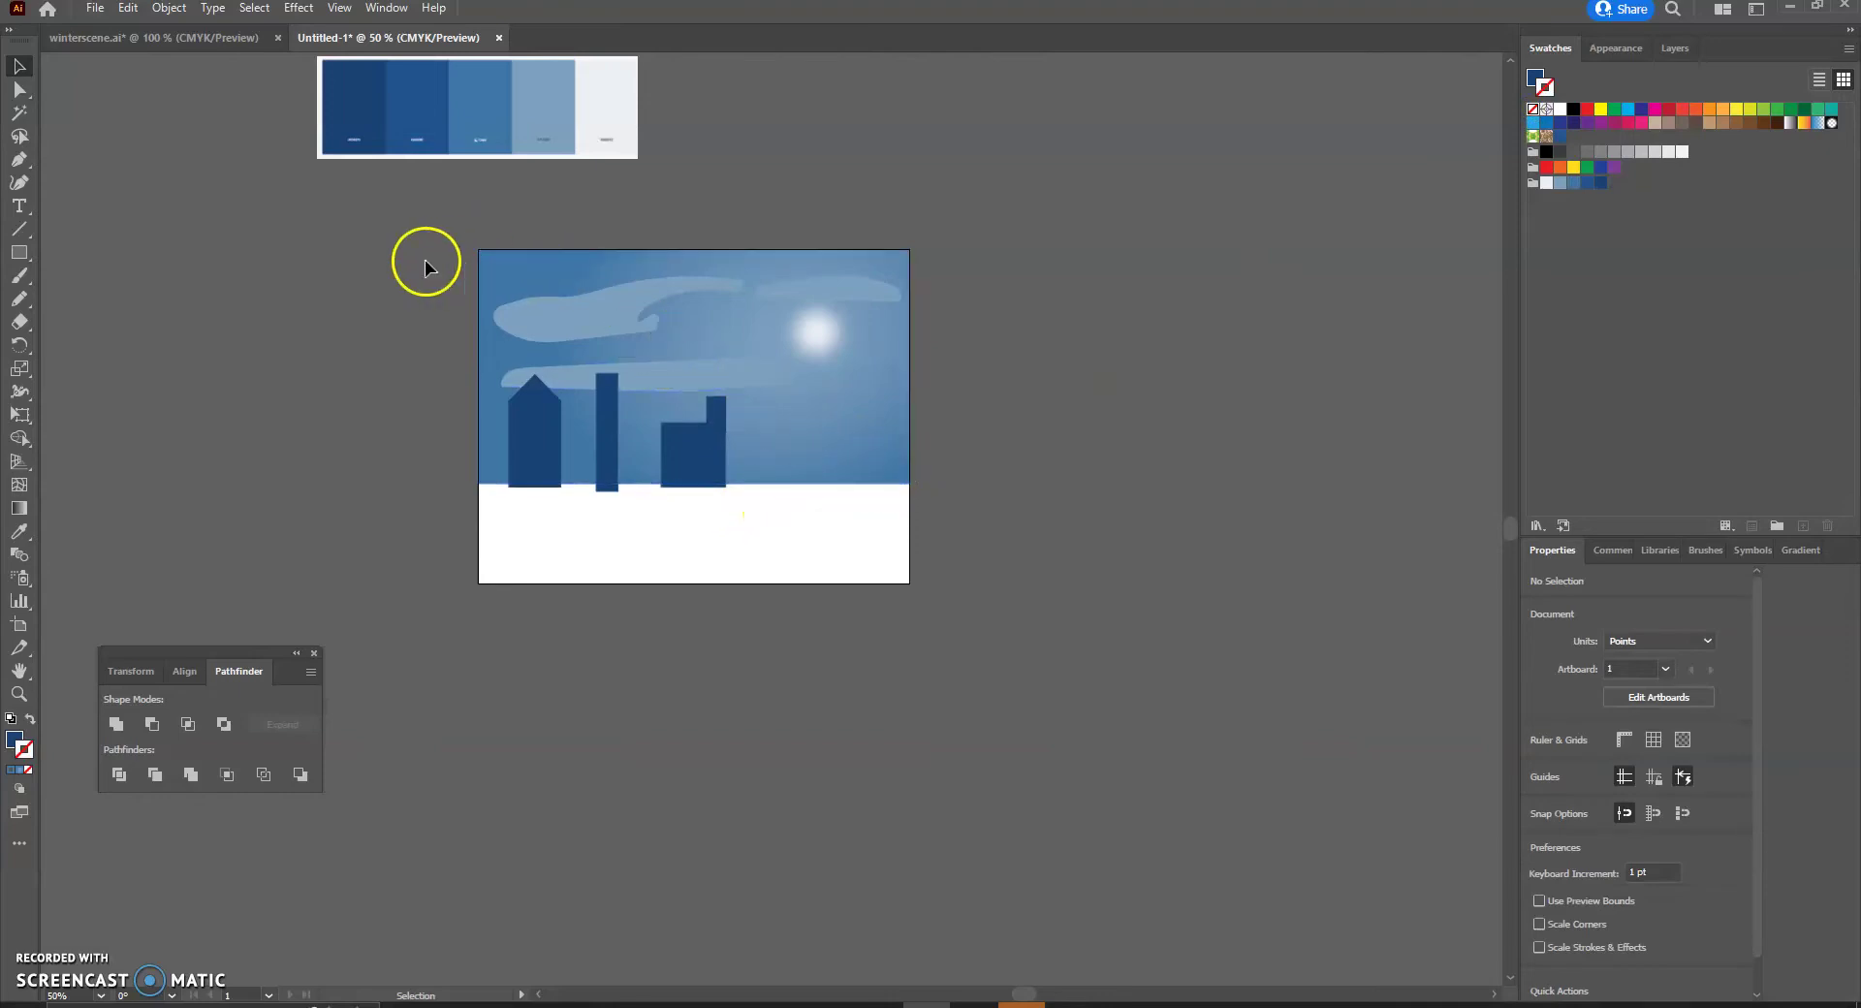
Draw a dark-blue building rectangle below the moon and centre an ellipse on its top edge as a dome.
{"action": "left_click_drag", "start_coordinate": [18, 252], "coordinate": [92, 255]}
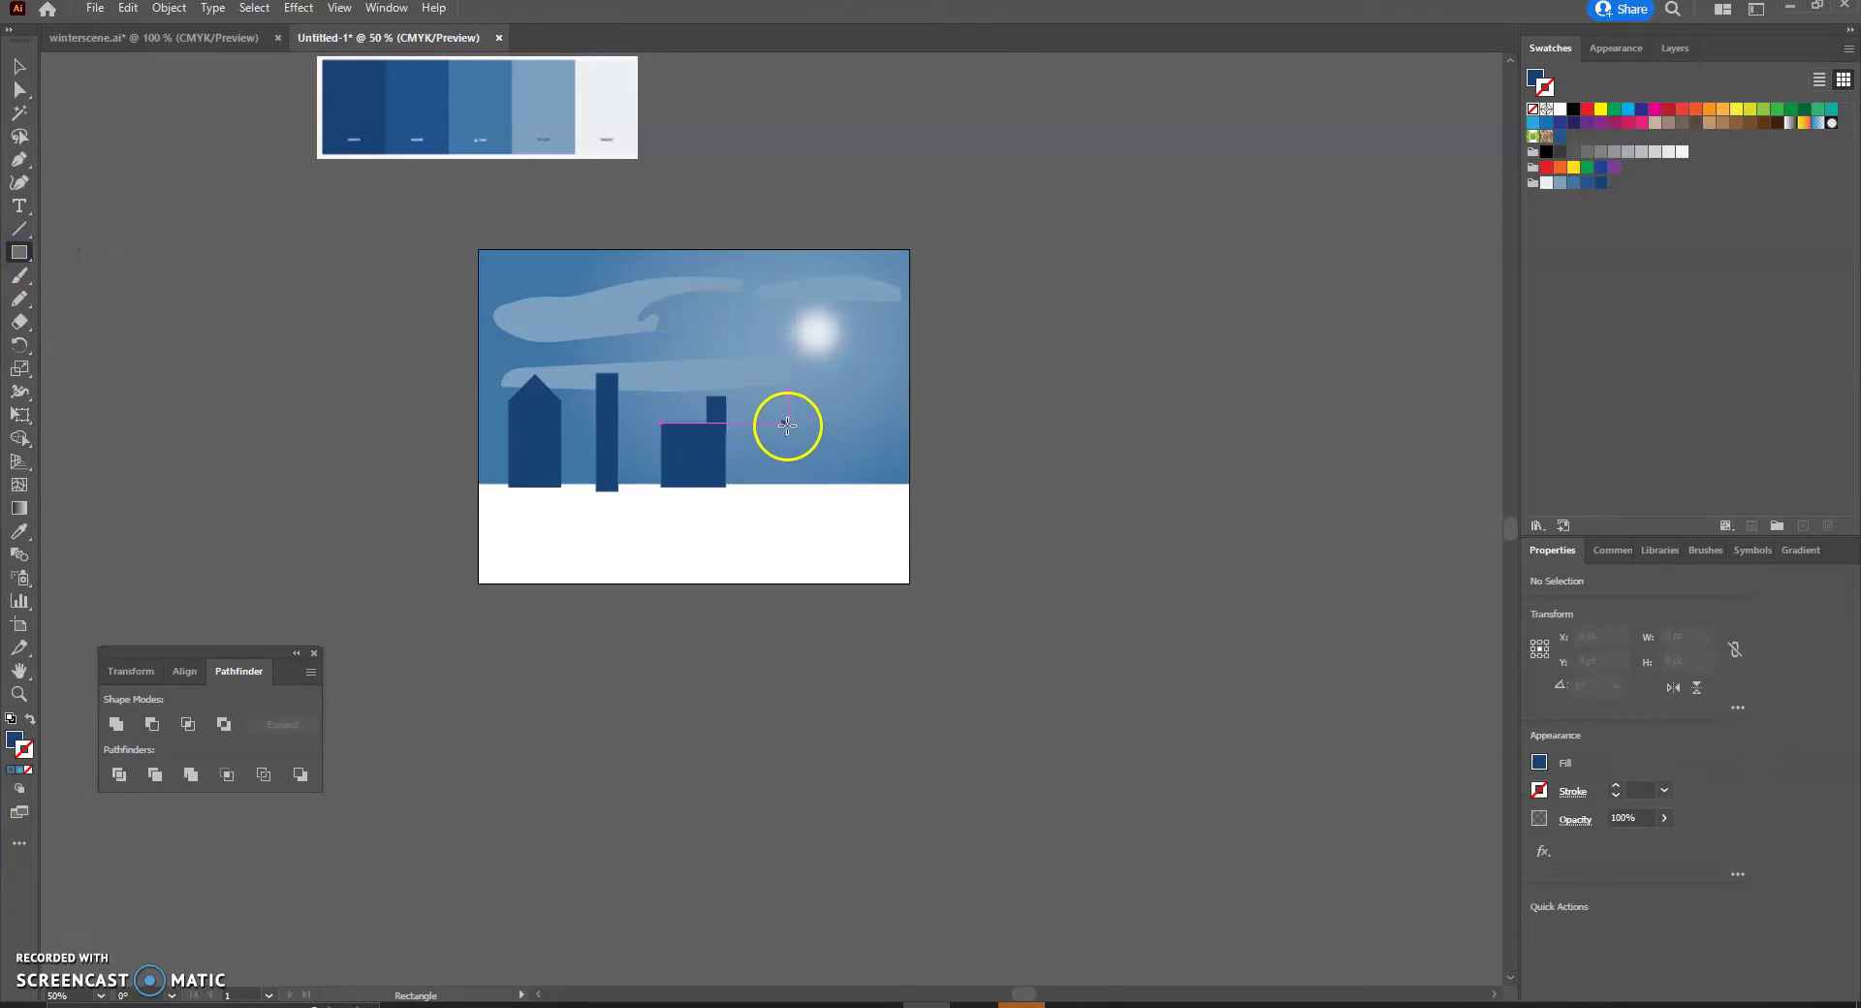
{"action": "mouse_move", "coordinate": [773, 417]}
{"action": "left_mouse_down"}
{"action": "mouse_move", "coordinate": [786, 477]}
{"action": "mouse_move", "coordinate": [833, 496]}
{"action": "left_mouse_up"}
{"action": "left_click_drag", "start_coordinate": [19, 252], "coordinate": [102, 301]}
{"action": "left_click_drag", "start_coordinate": [783, 384], "coordinate": [826, 430]}
{"action": "left_click_drag", "start_coordinate": [828, 437], "coordinate": [814, 415]}
{"action": "left_click", "coordinate": [18, 66]}
{"action": "left_click", "coordinate": [1125, 494]}
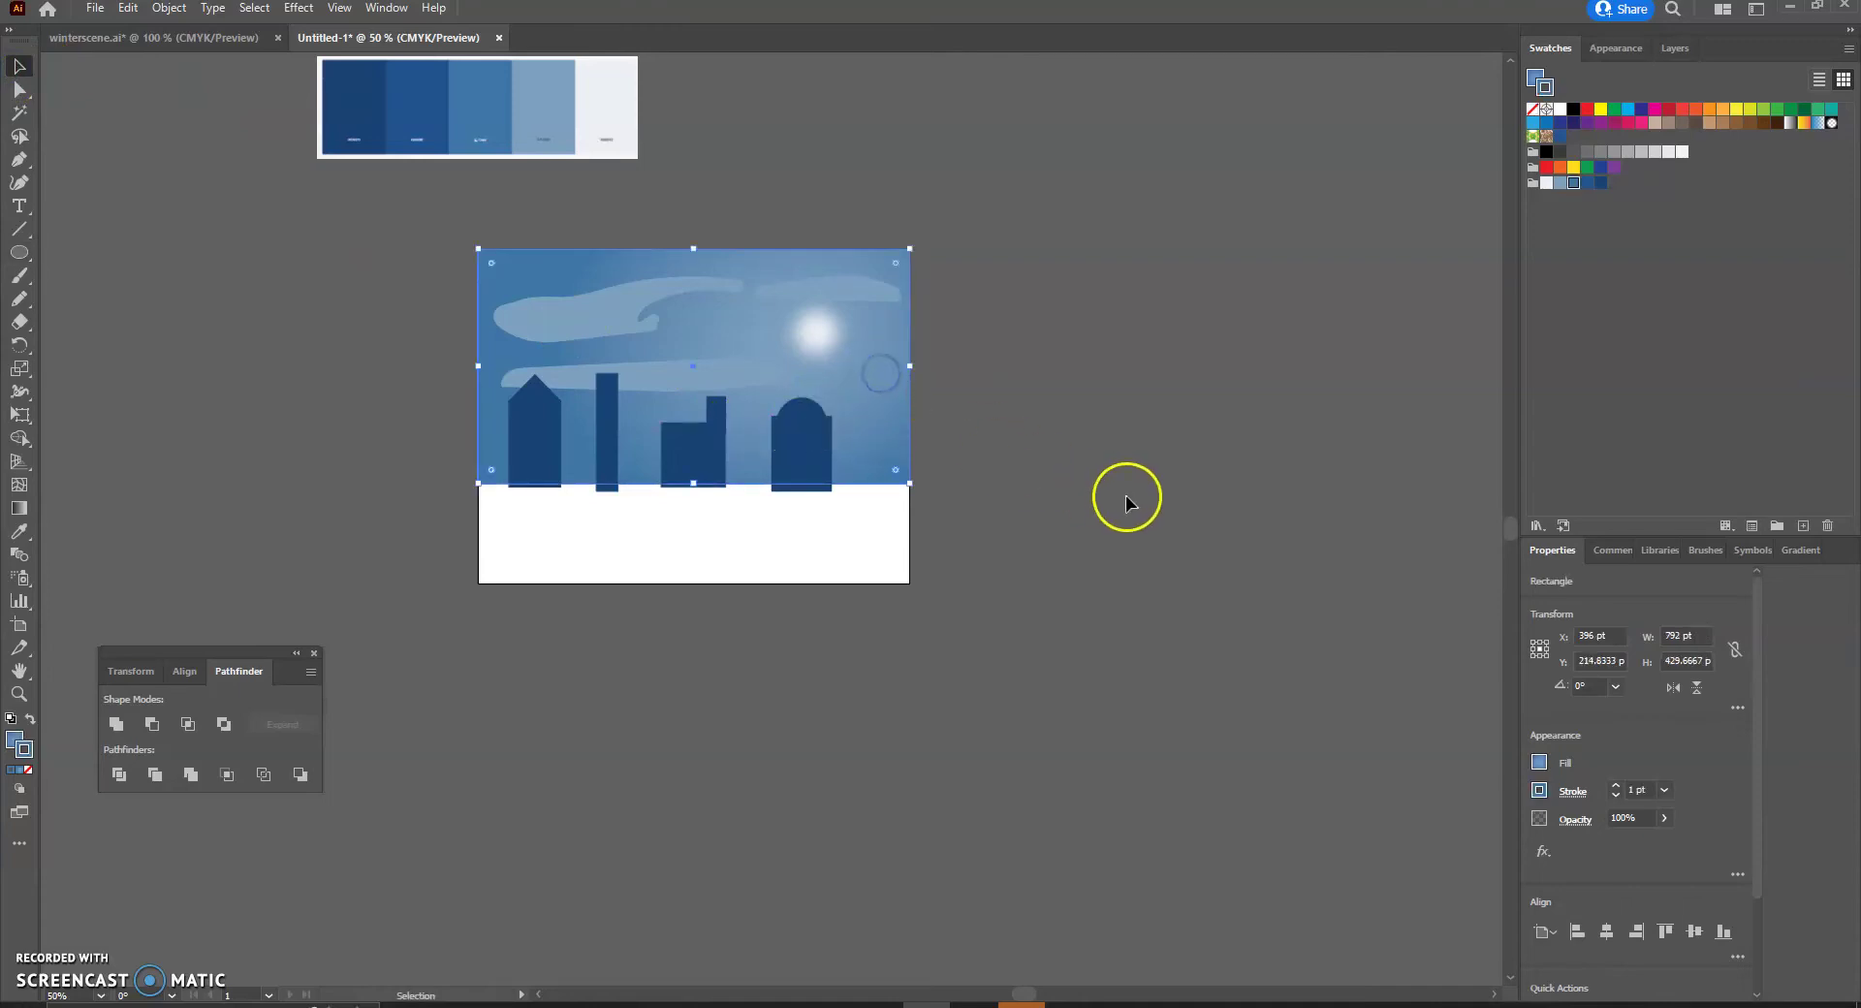
{"action": "left_click", "coordinate": [849, 436]}
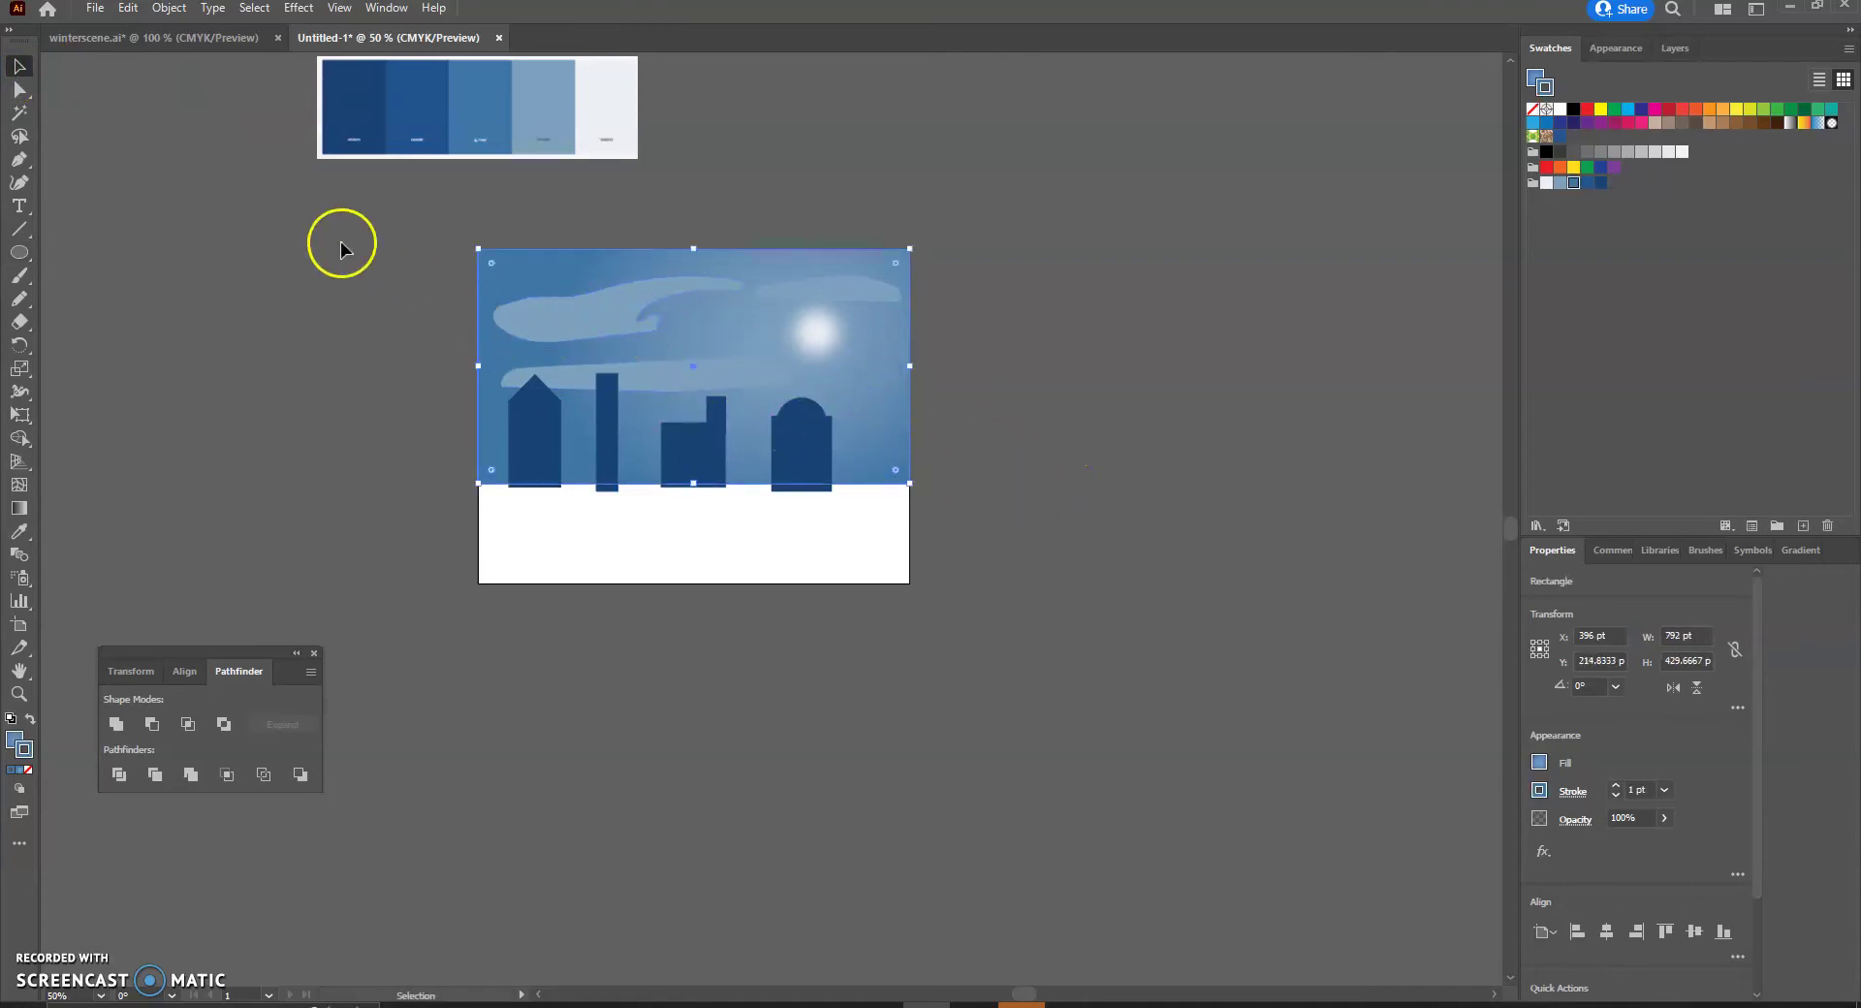
Draw a narrow tower rectangle about 33 by 229 pt between the chimney building and the domed building.
{"action": "left_click", "coordinate": [26, 256]}
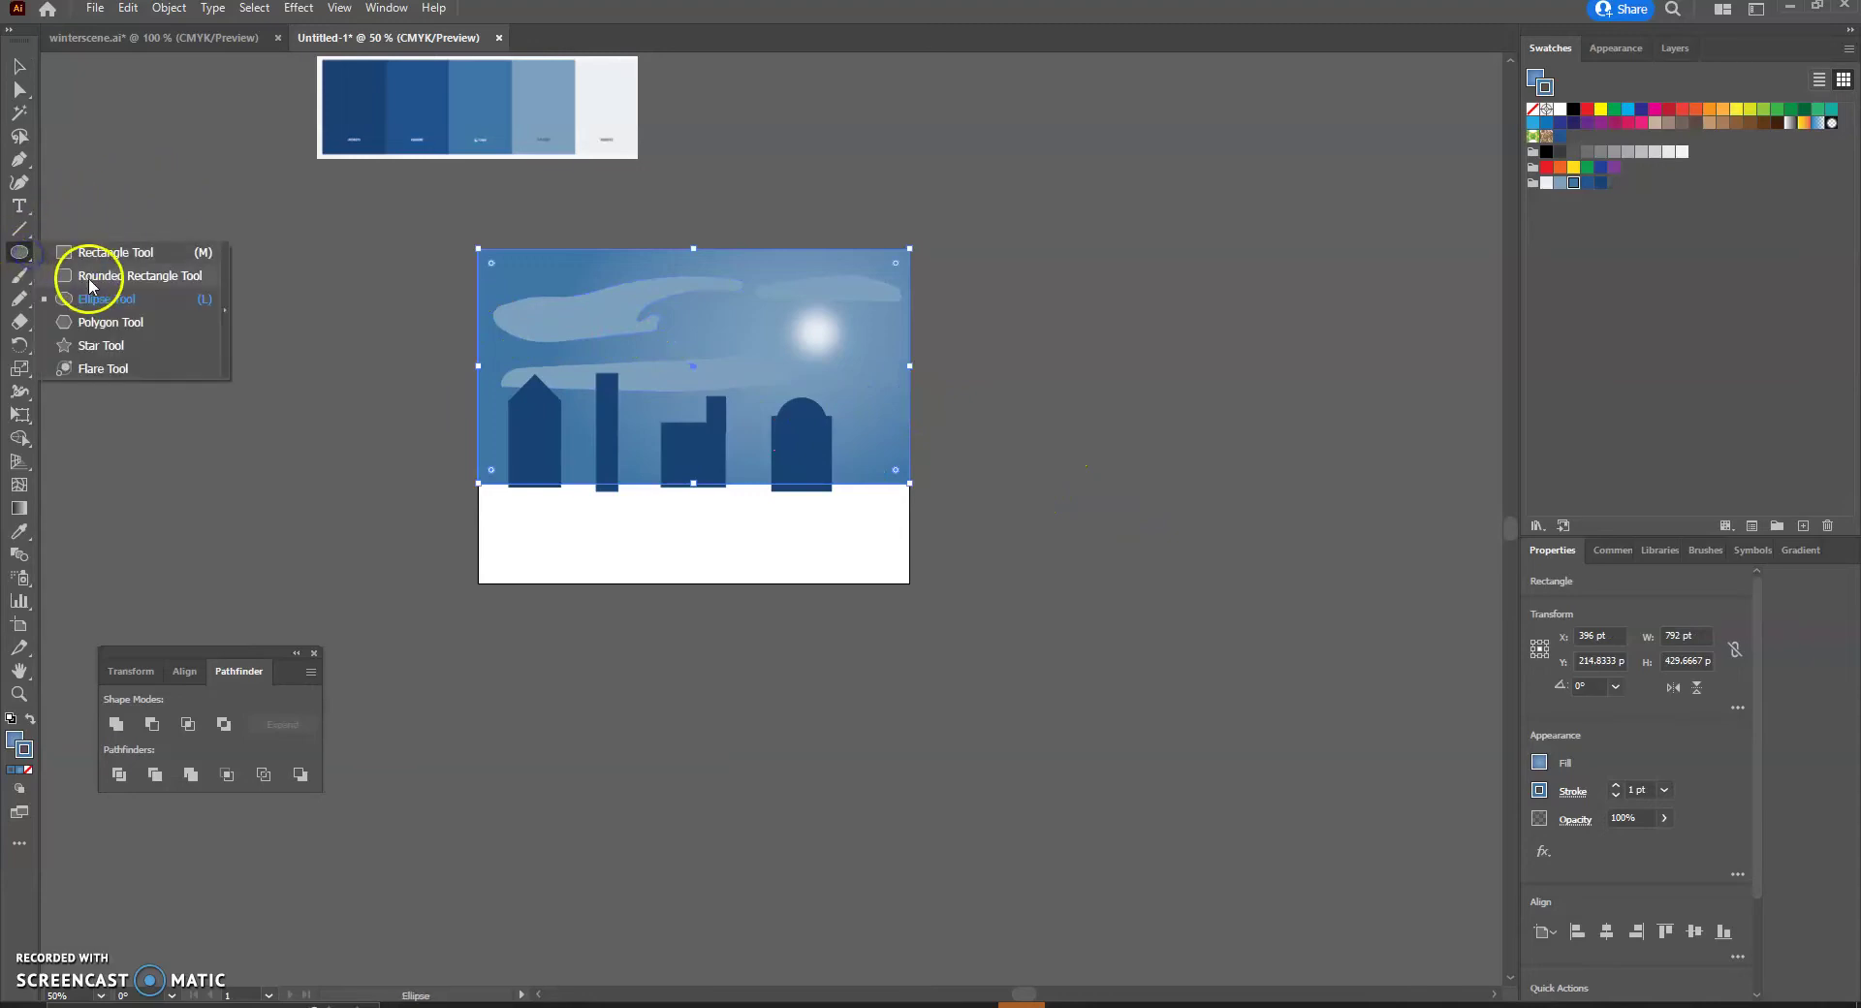
{"action": "left_click", "coordinate": [100, 256]}
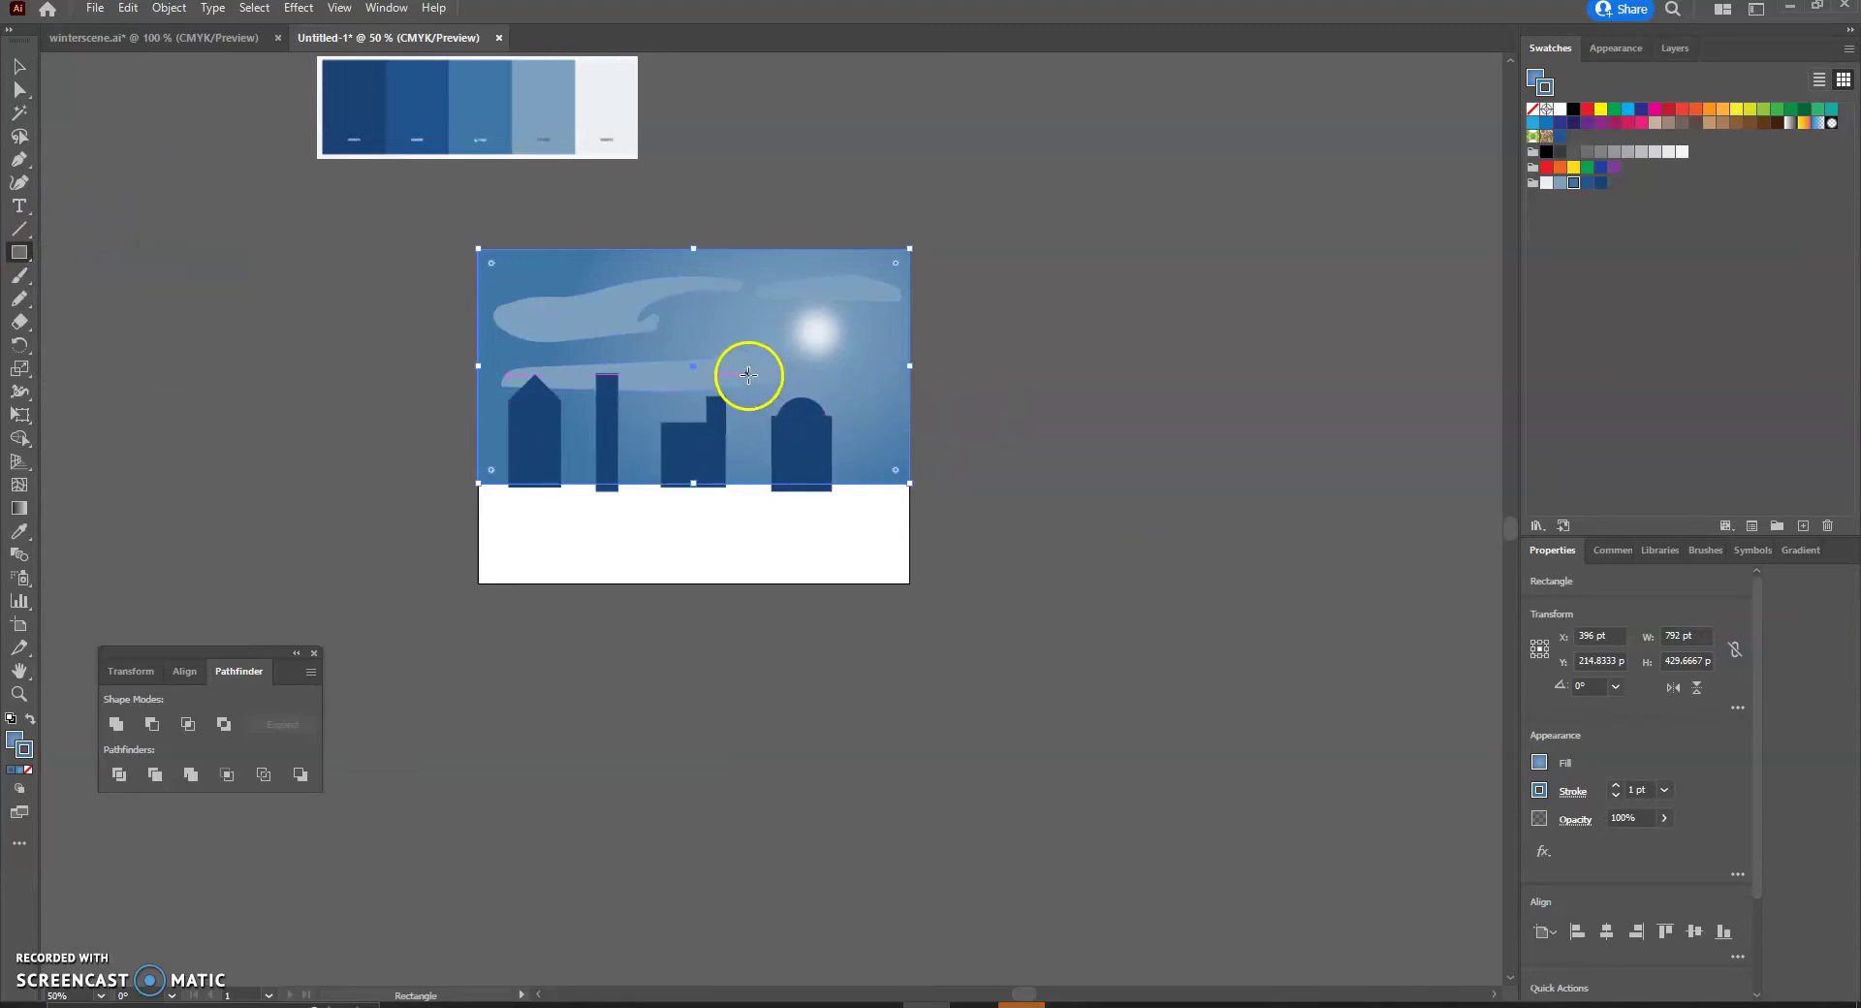
{"action": "left_click_drag", "start_coordinate": [740, 367], "coordinate": [761, 492]}
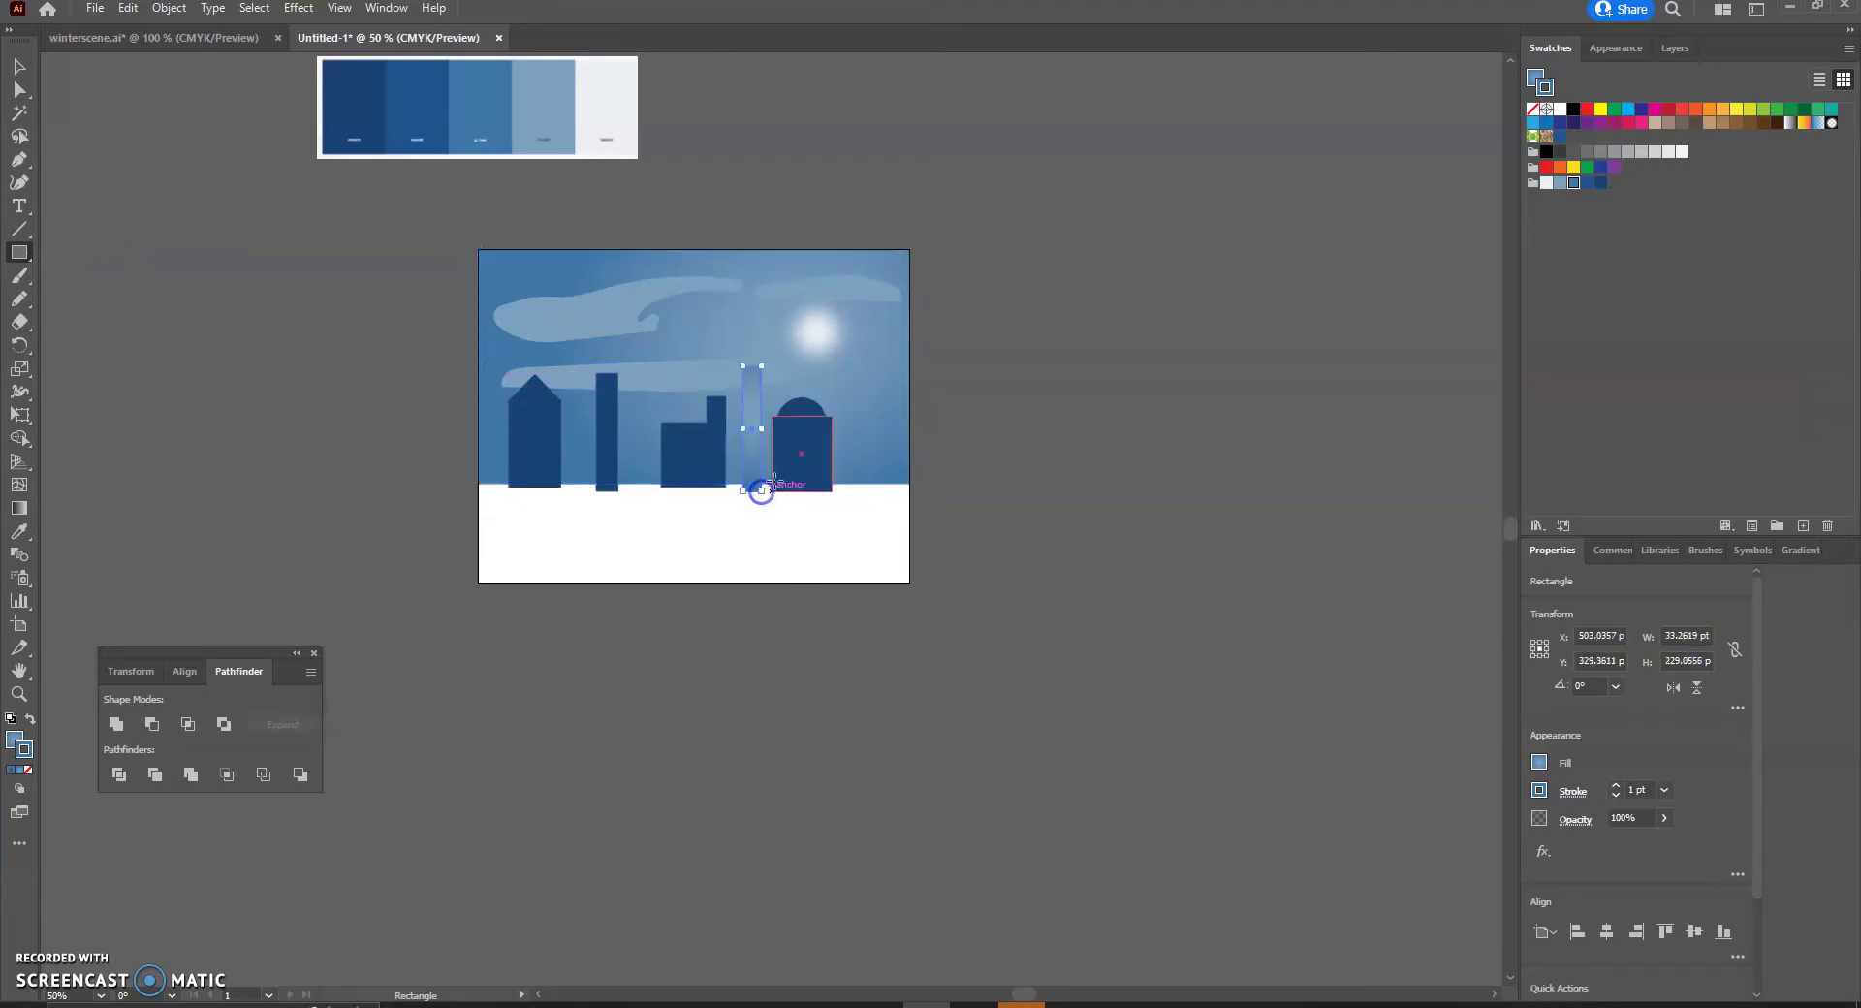
Fill the narrow tower left of the domed building with the palette's darkest blue and remove its stroke.
{"action": "left_click", "coordinate": [1538, 79]}
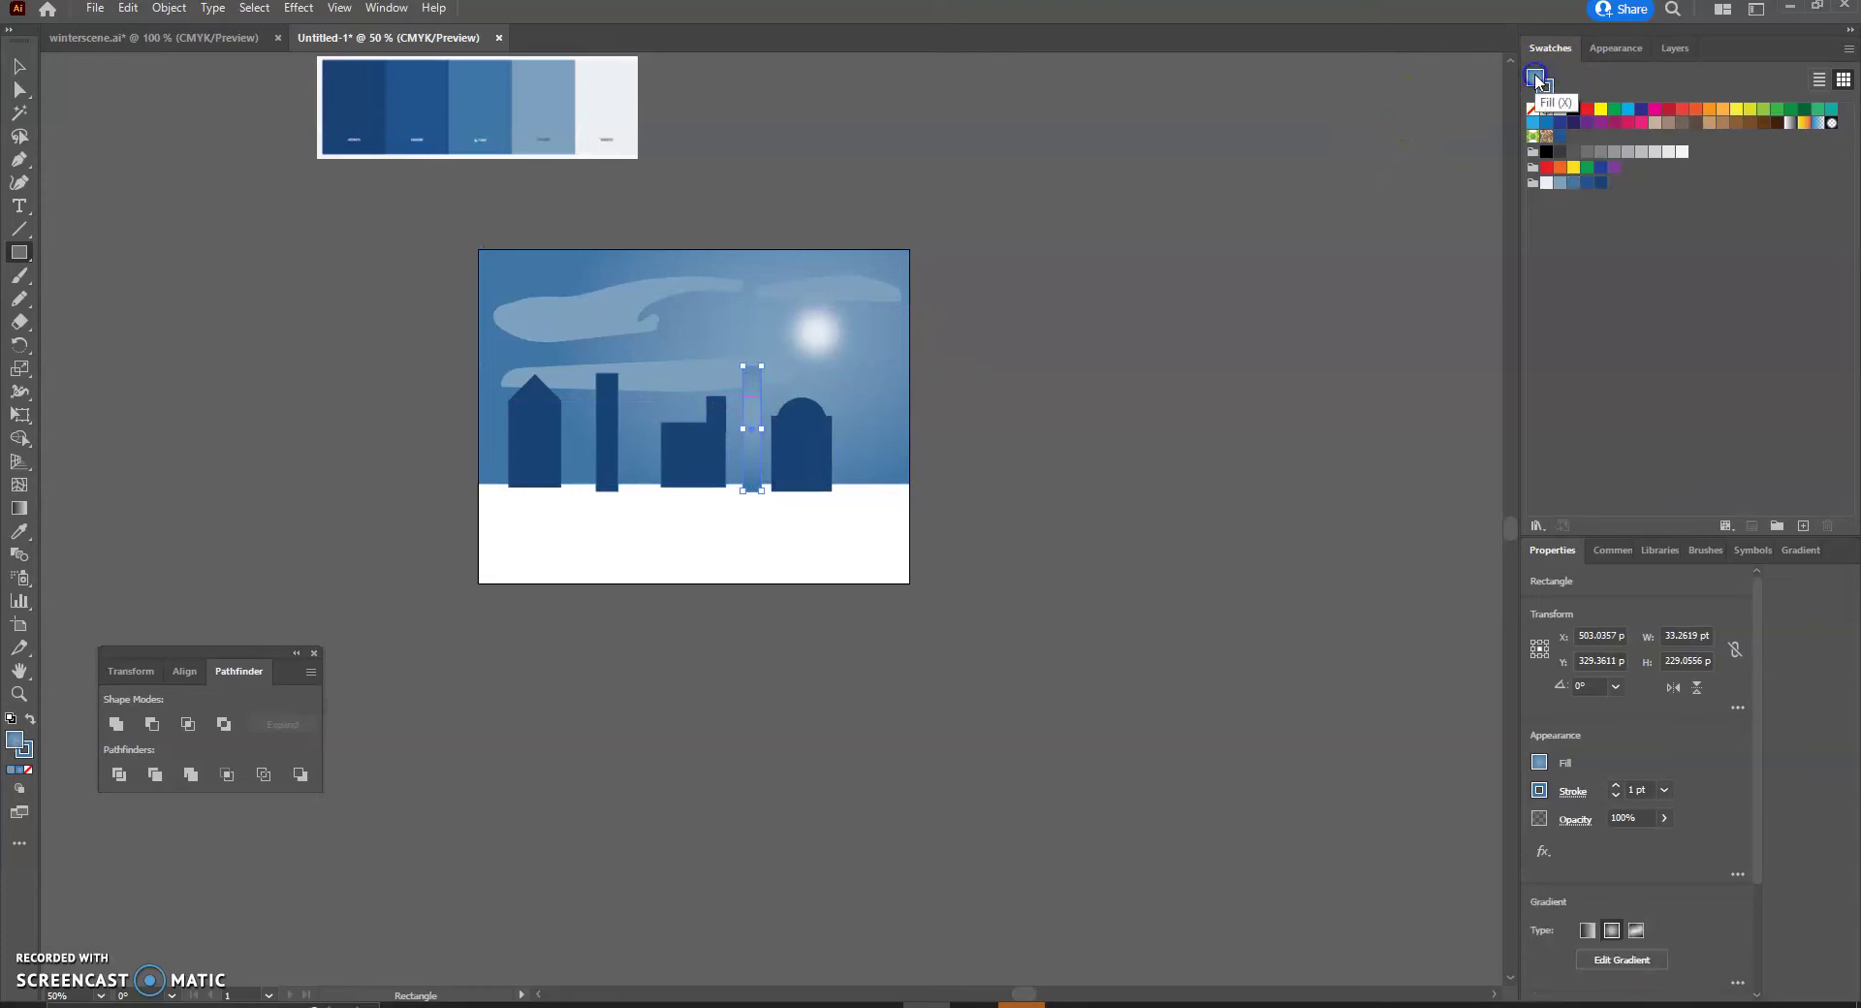
{"action": "double_click", "coordinate": [1537, 81]}
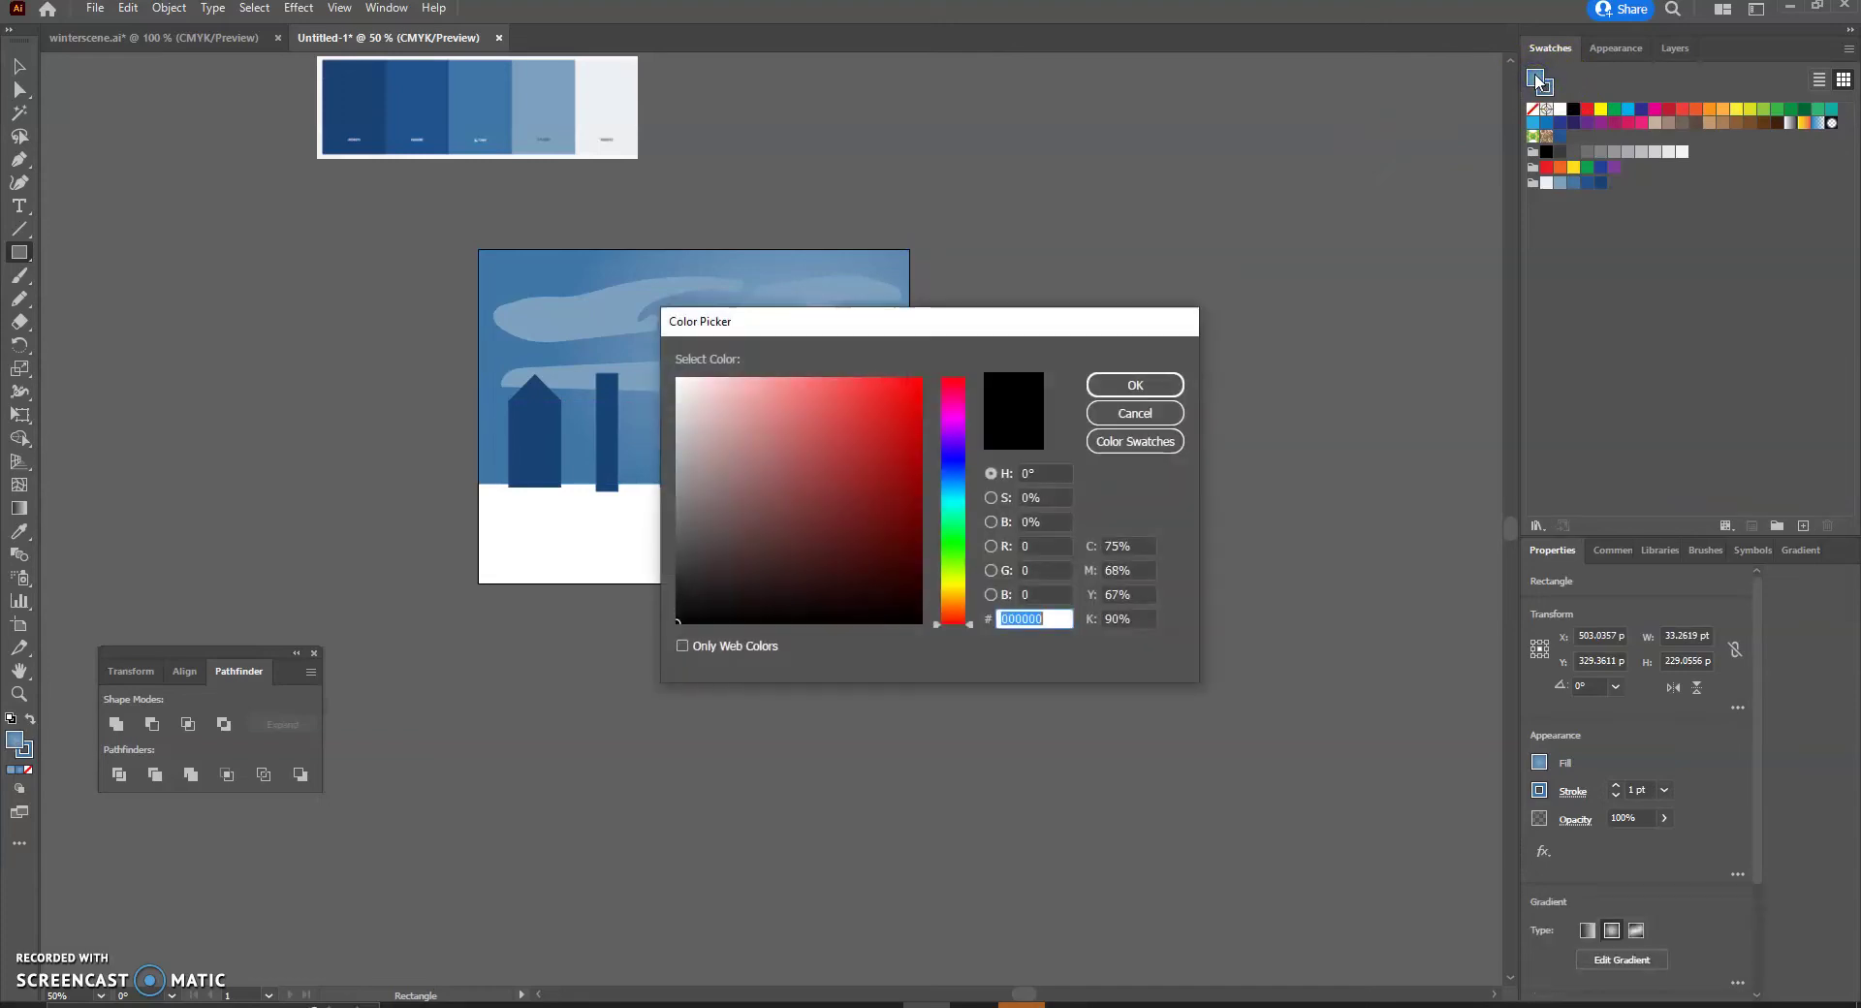
{"action": "left_click", "coordinate": [1138, 411]}
{"action": "left_click", "coordinate": [1603, 186]}
{"action": "left_click", "coordinate": [1546, 90]}
{"action": "left_click", "coordinate": [1533, 109]}
{"action": "left_click", "coordinate": [1434, 147]}
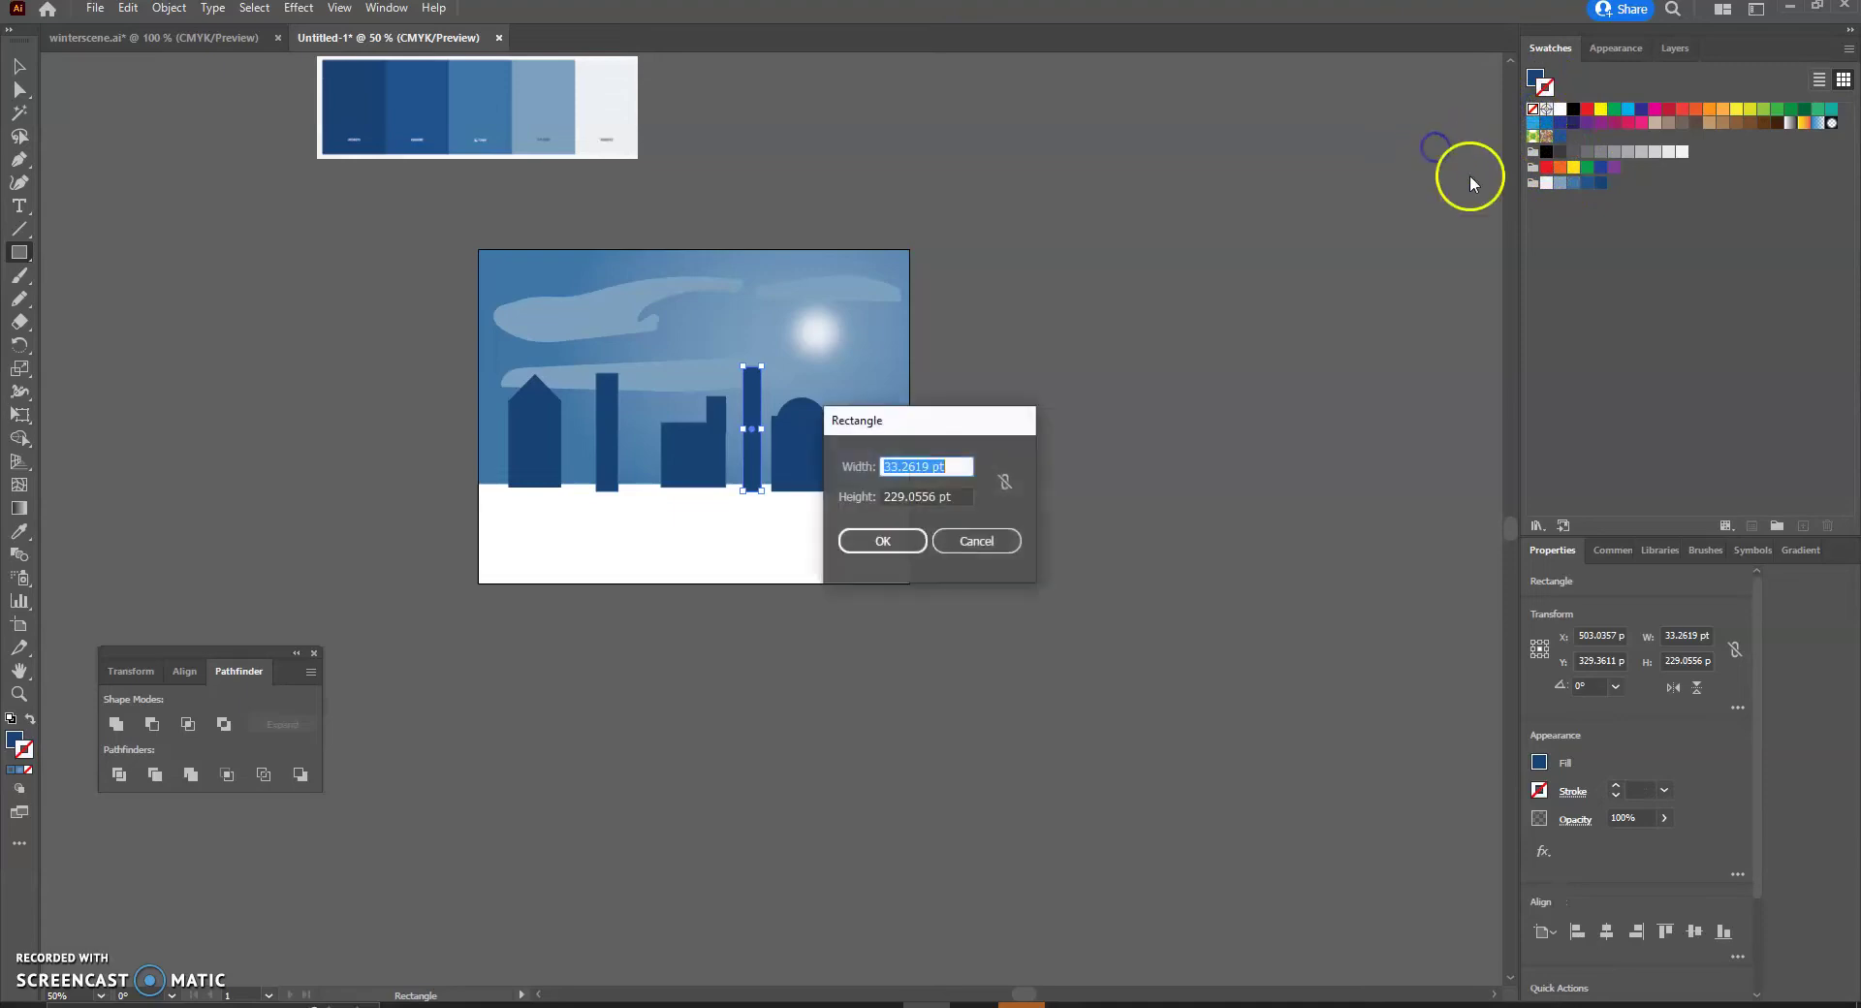
{"action": "left_click", "coordinate": [951, 539]}
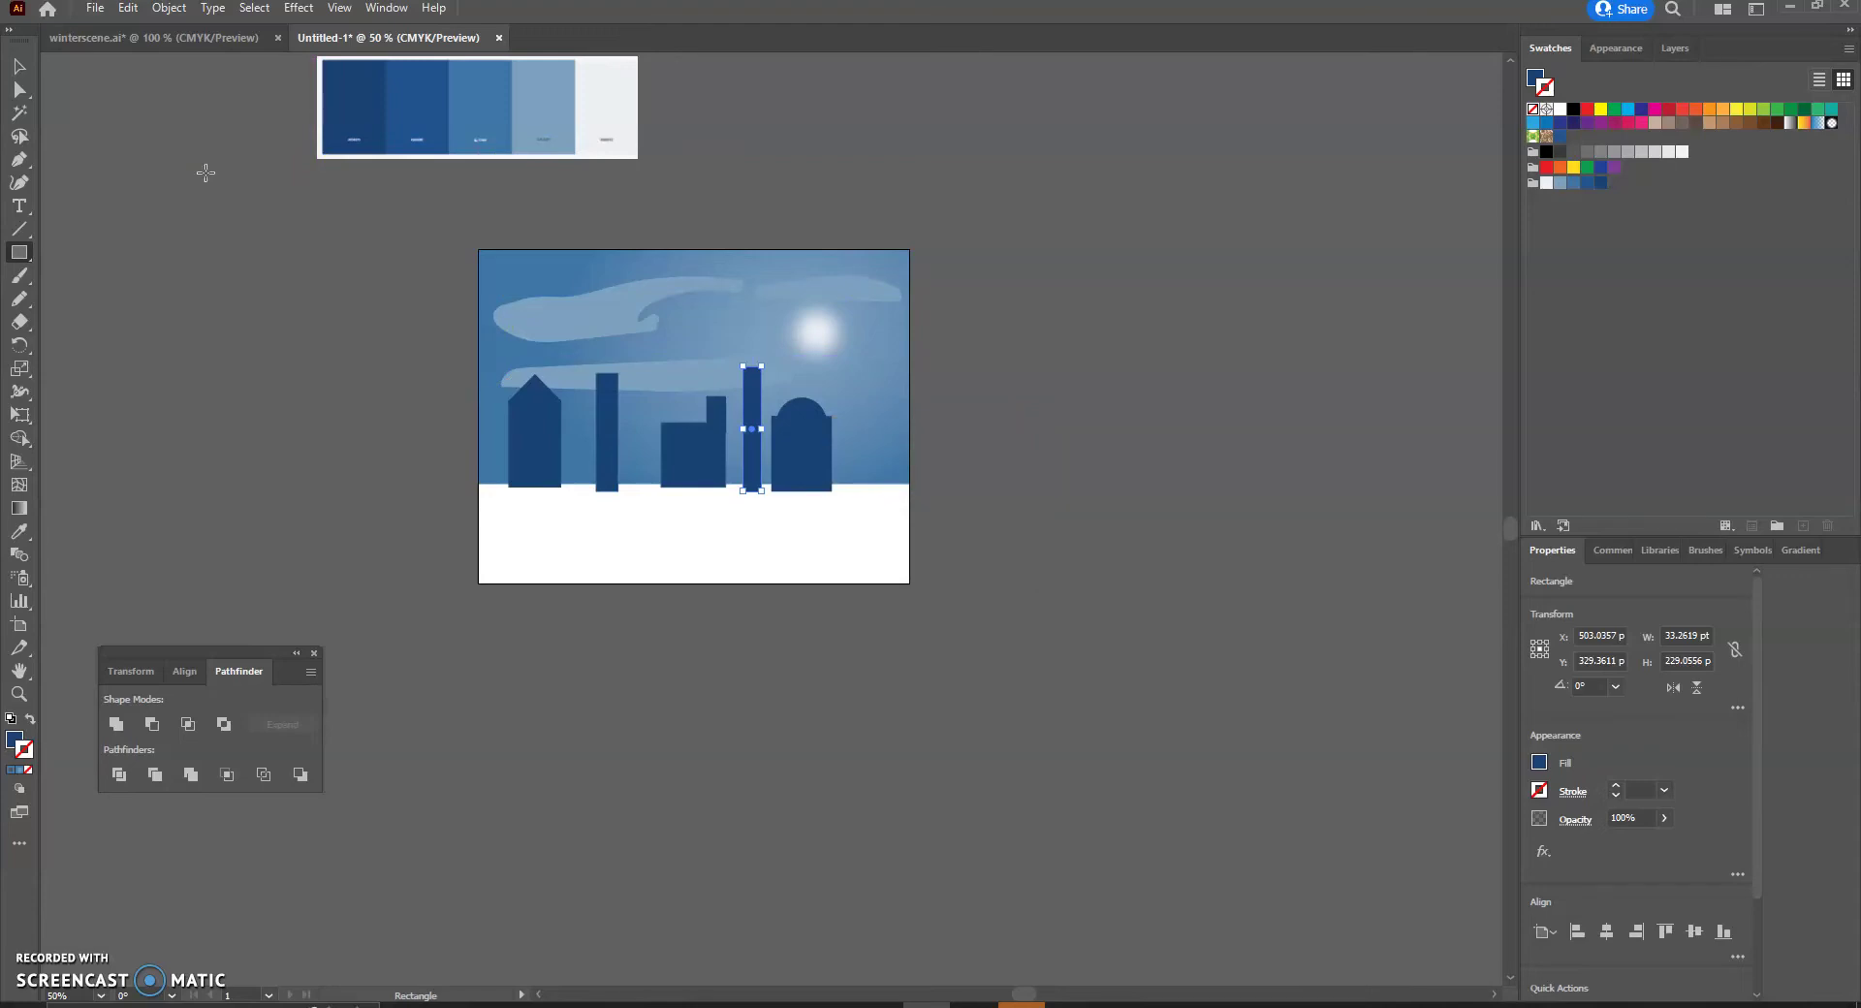
Unite the triangular roof and the rectangle of the leftmost building into one shape with Pathfinder, and deselect it.
{"action": "left_click", "coordinate": [19, 68]}
{"action": "left_click", "coordinate": [537, 388]}
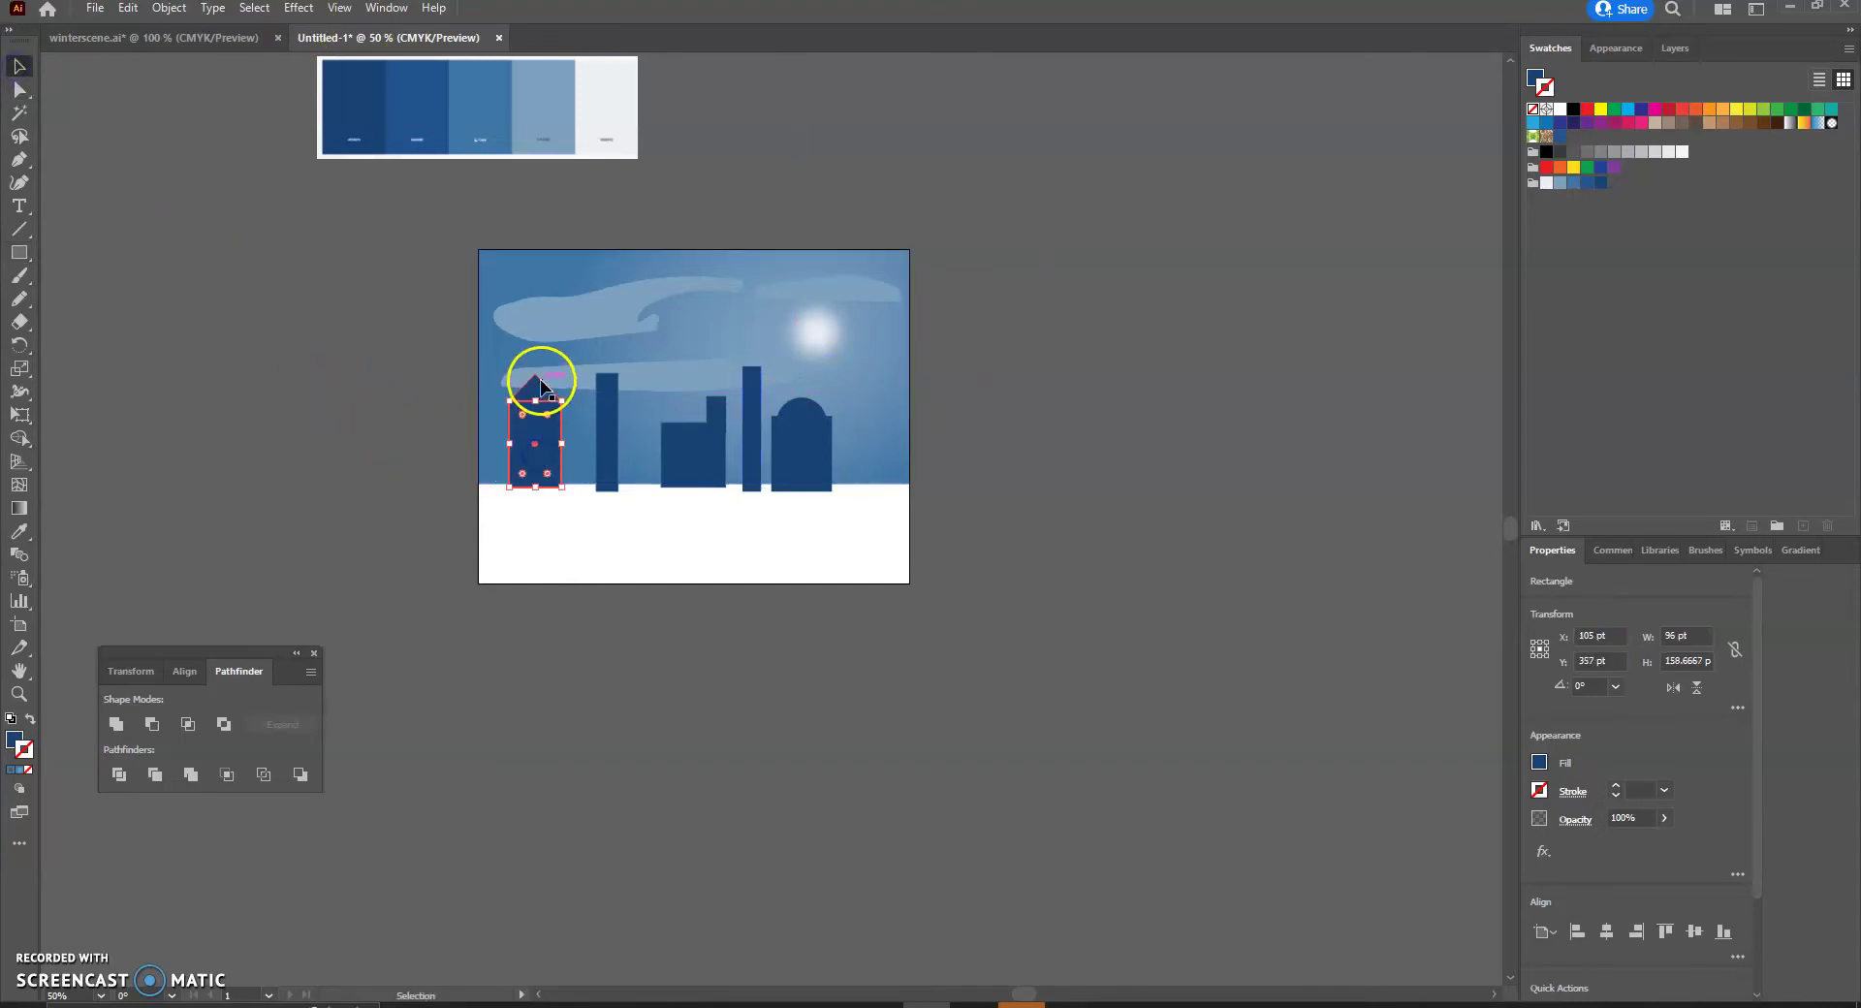
{"action": "left_click", "coordinate": [539, 420]}
{"action": "left_click", "coordinate": [537, 390]}
{"action": "left_click", "coordinate": [543, 417]}
{"action": "left_click", "coordinate": [536, 393]}
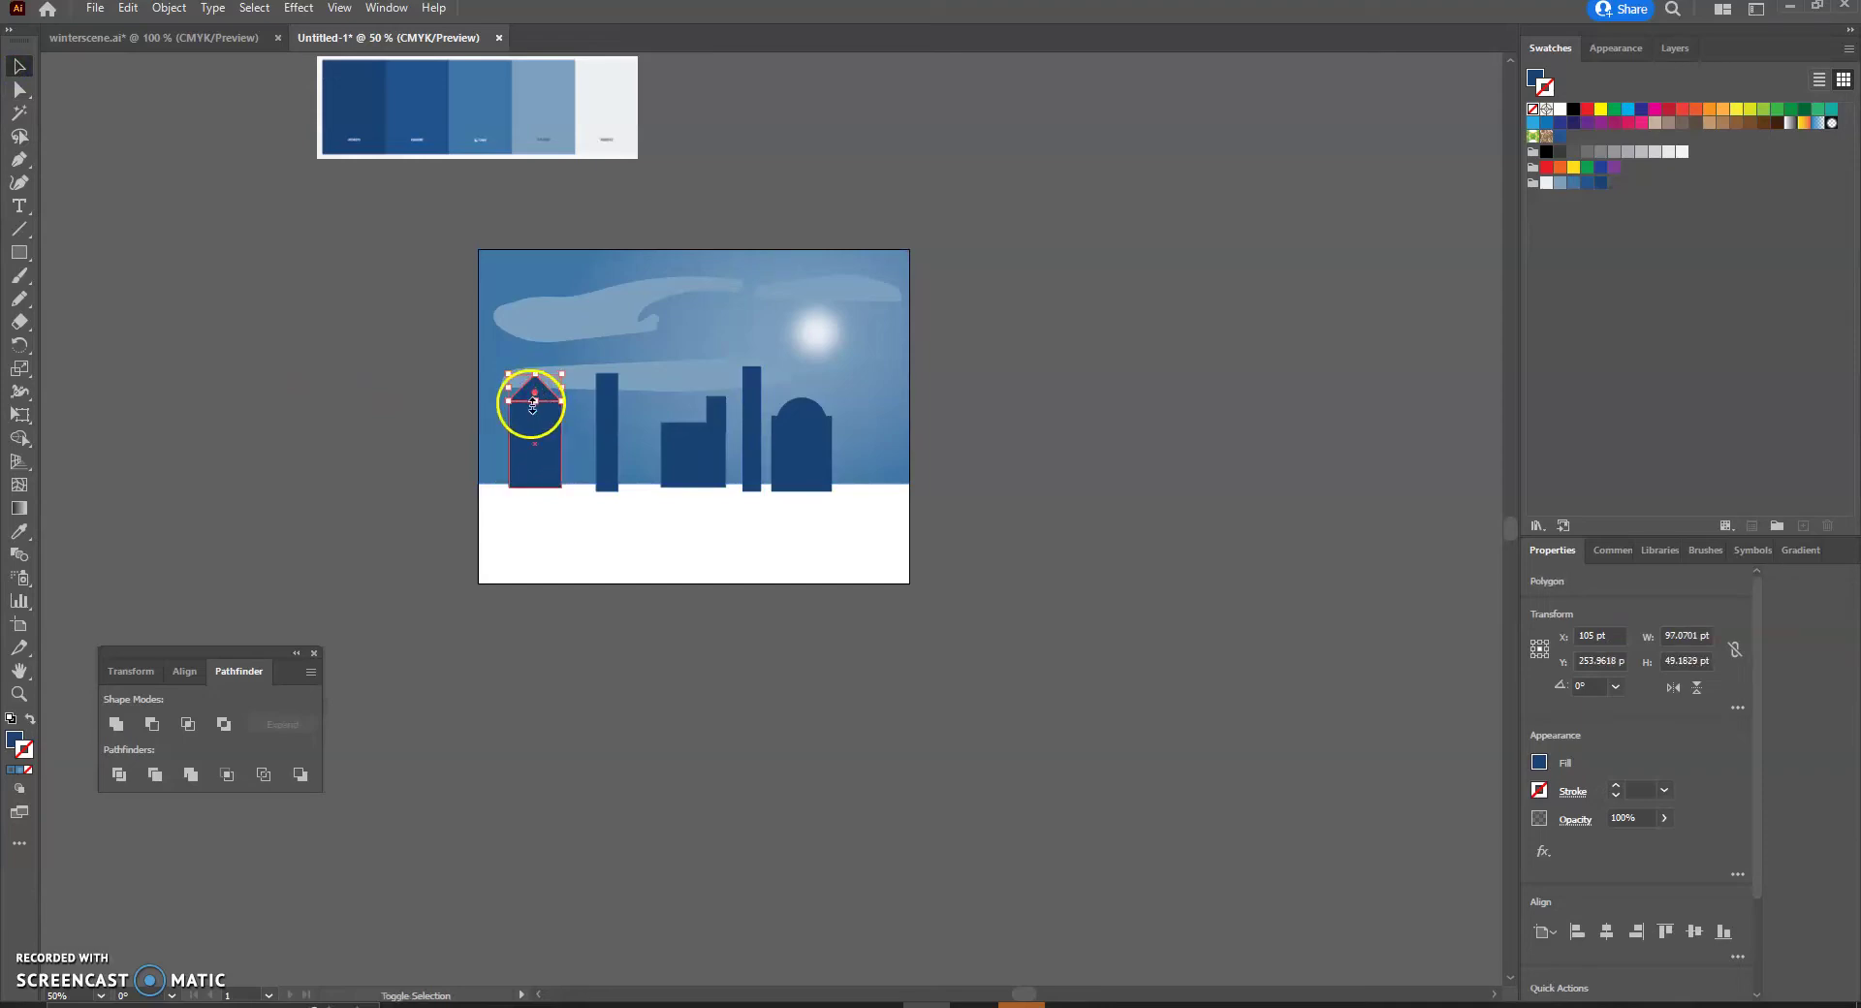
{"action": "left_click", "coordinate": [528, 419], "text": "shift"}
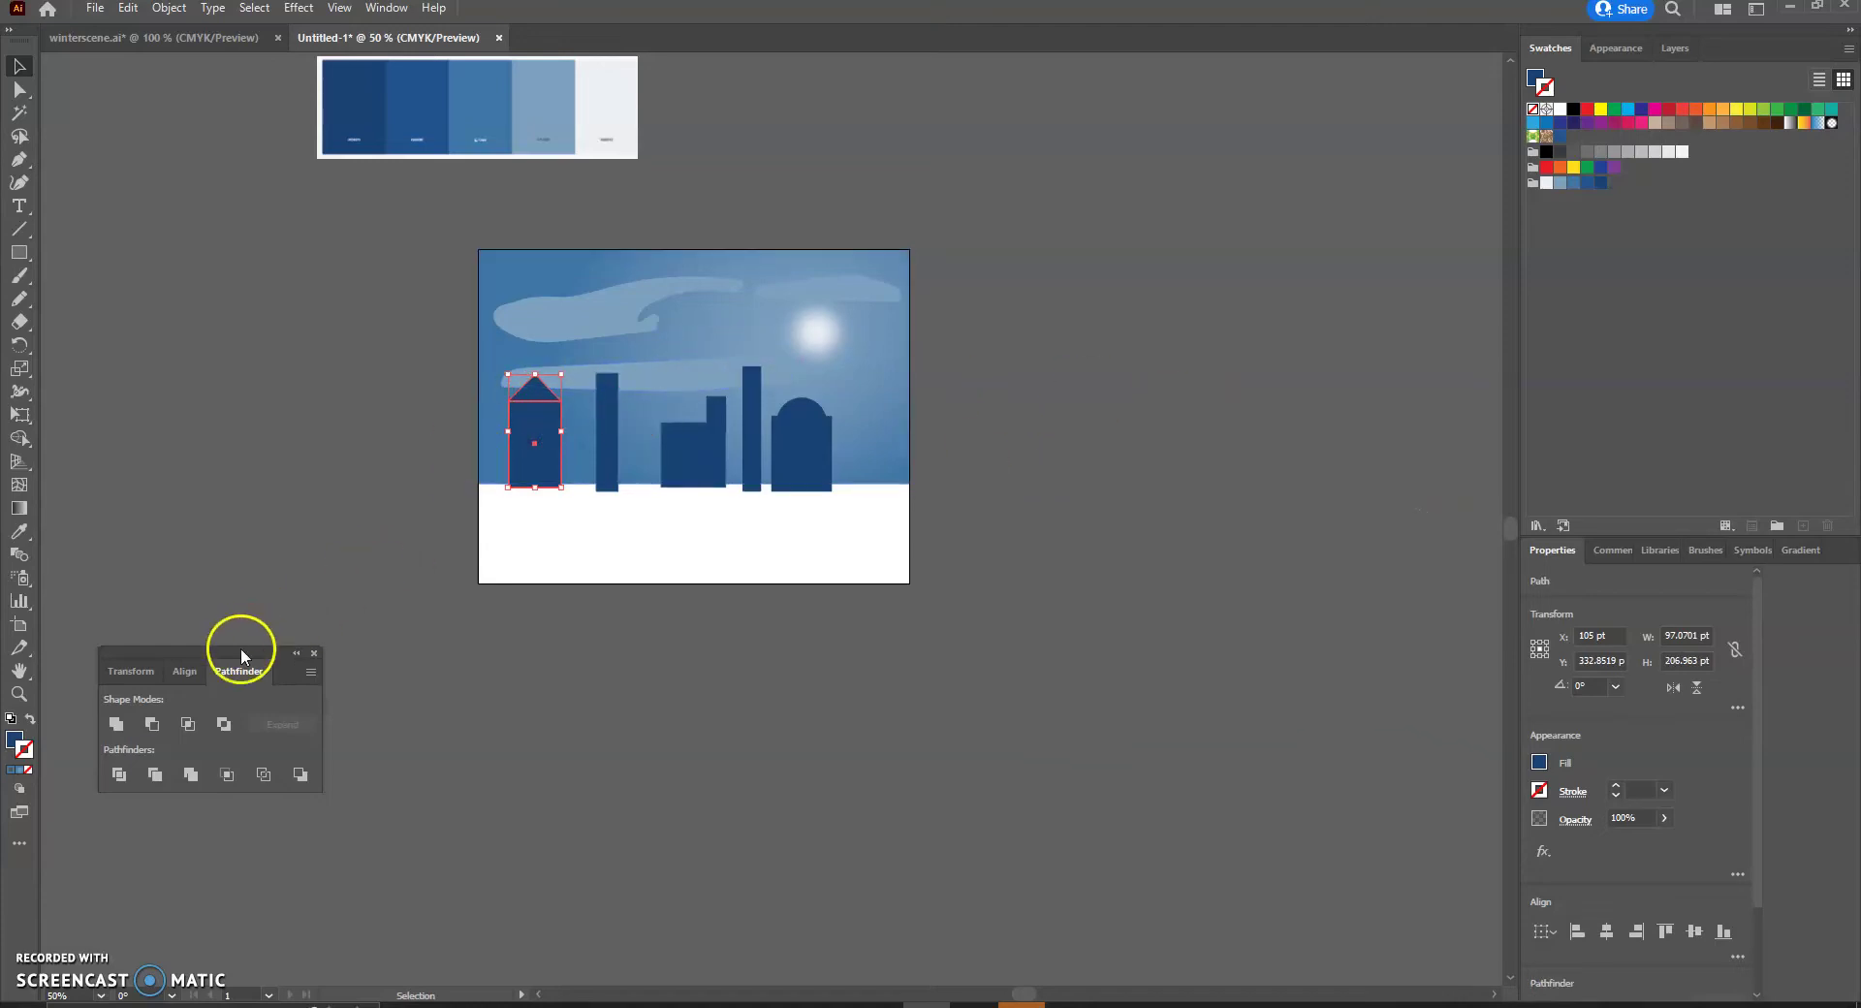
{"action": "left_click", "coordinate": [386, 7]}
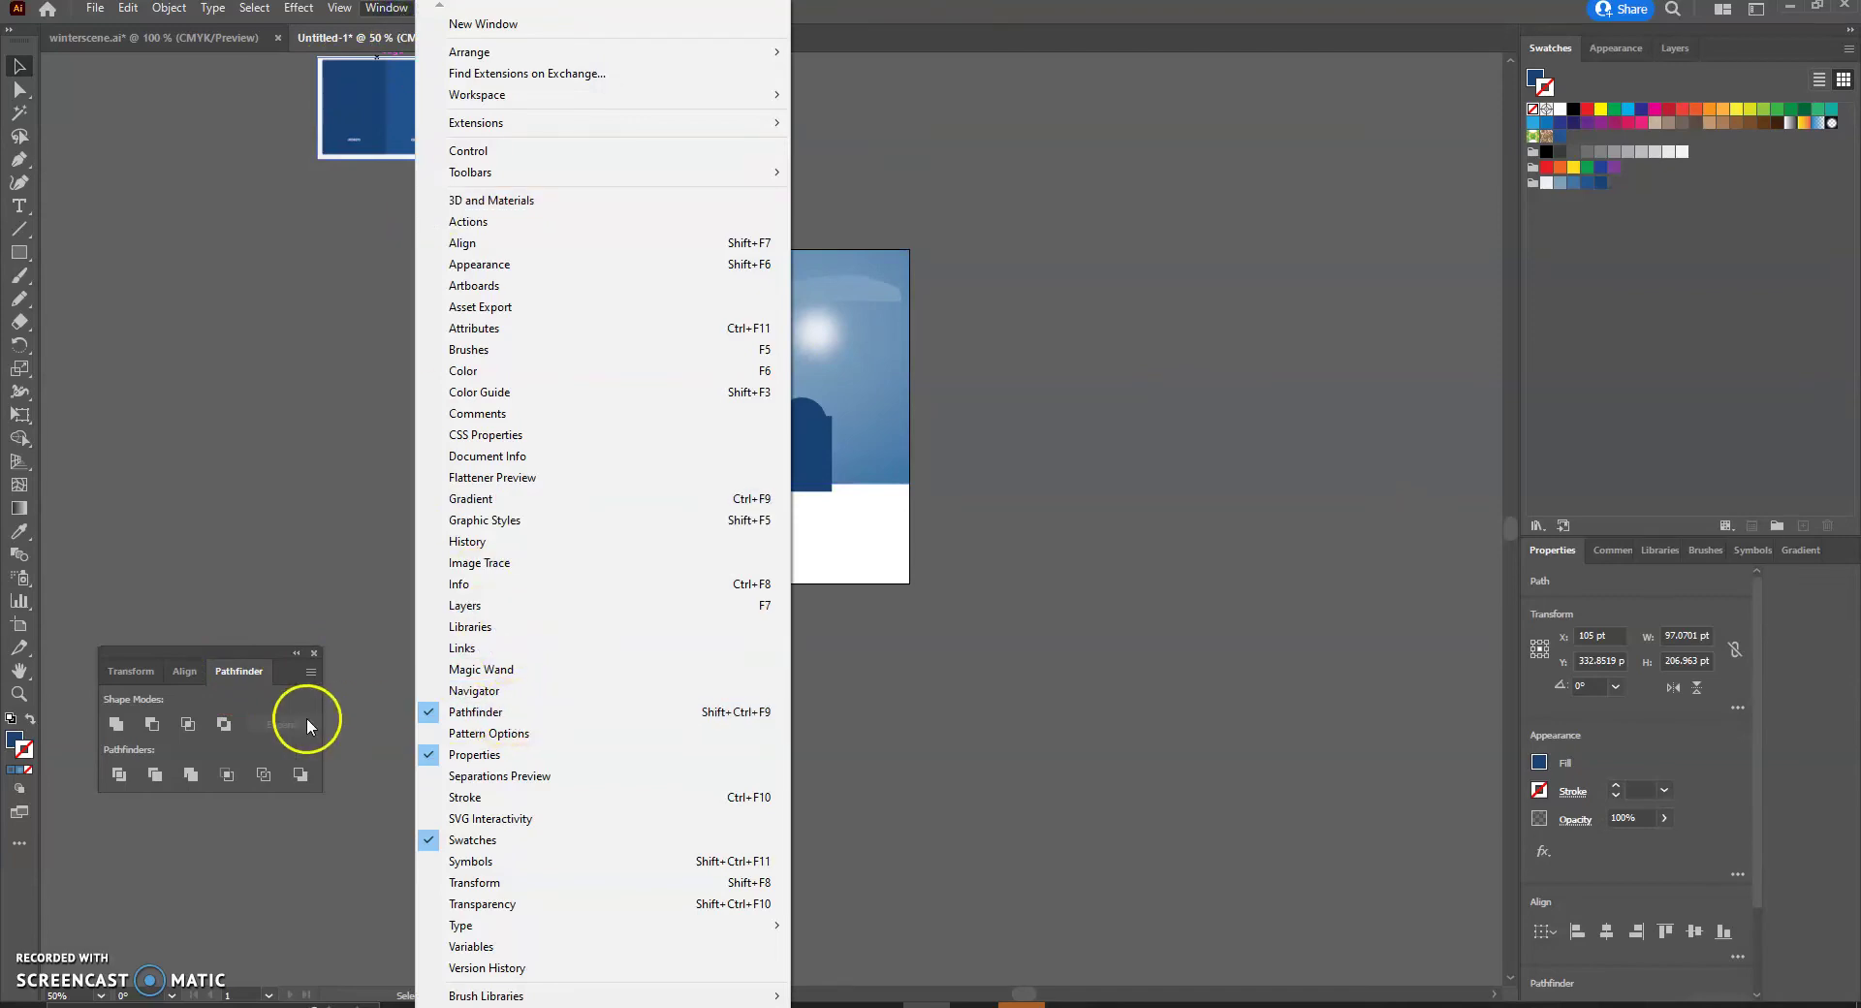
{"action": "left_click_drag", "start_coordinate": [186, 653], "coordinate": [1105, 347]}
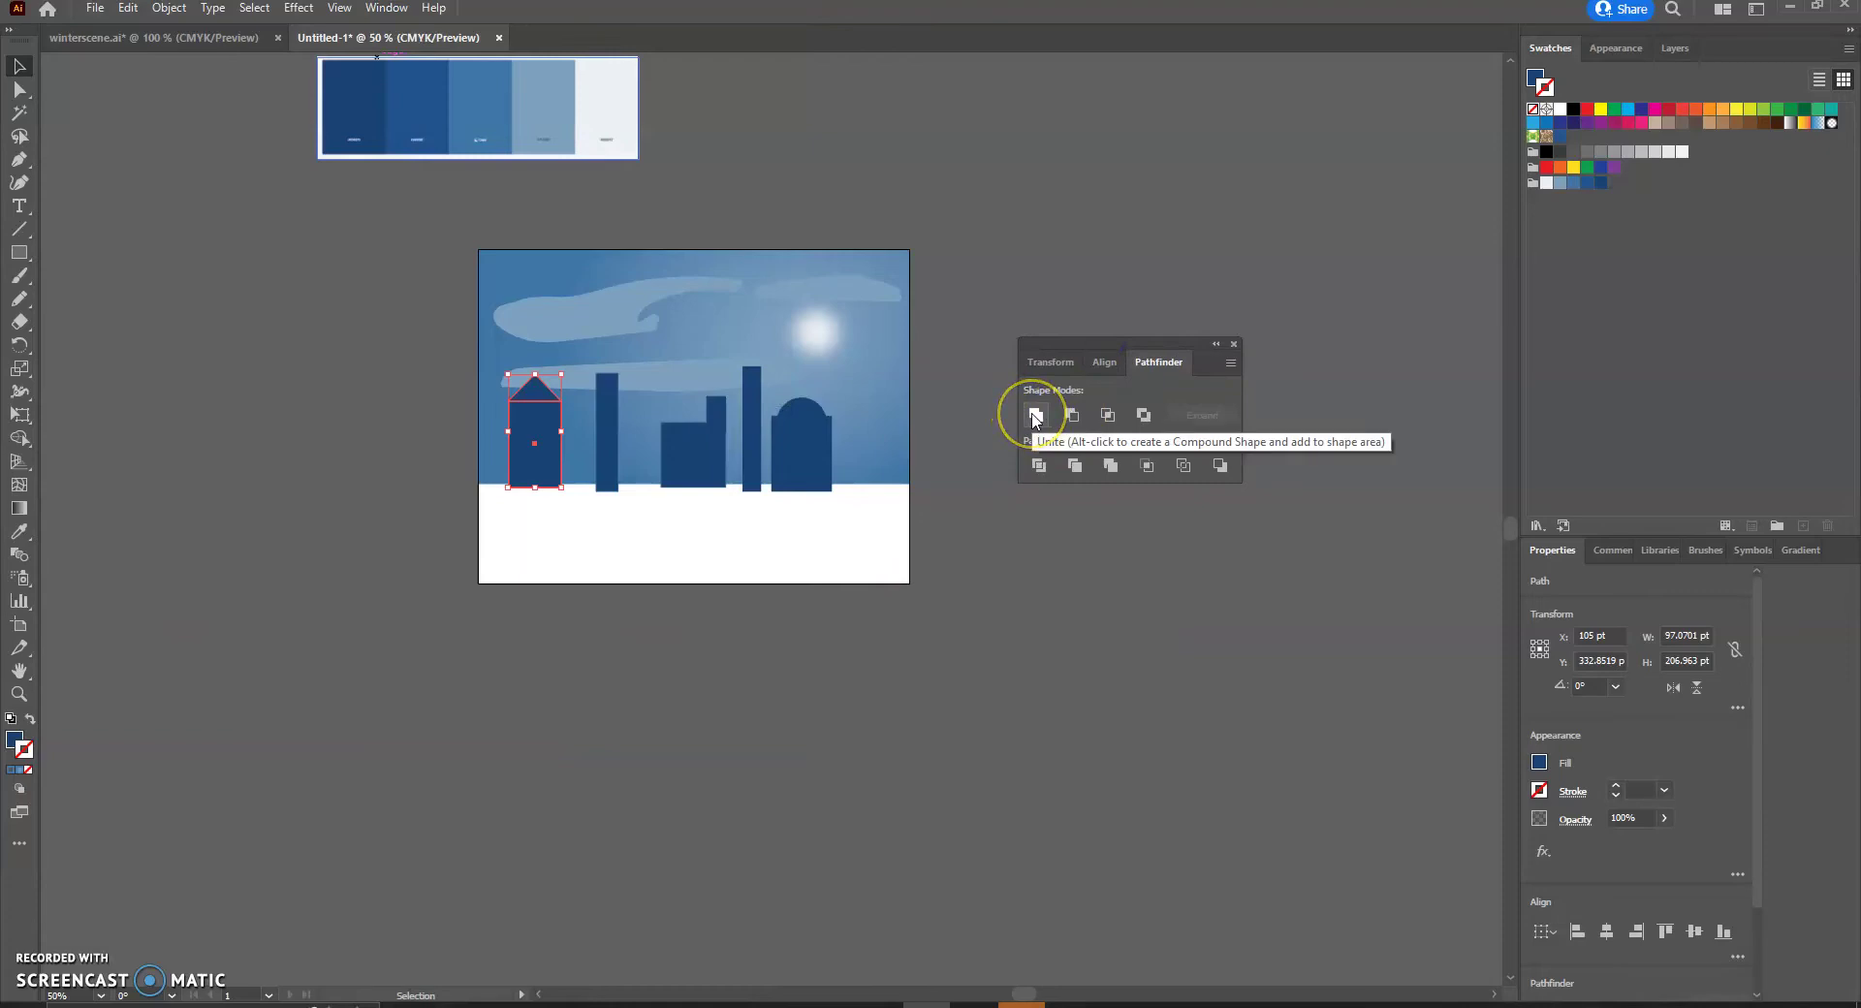
{"action": "left_click", "coordinate": [1035, 415]}
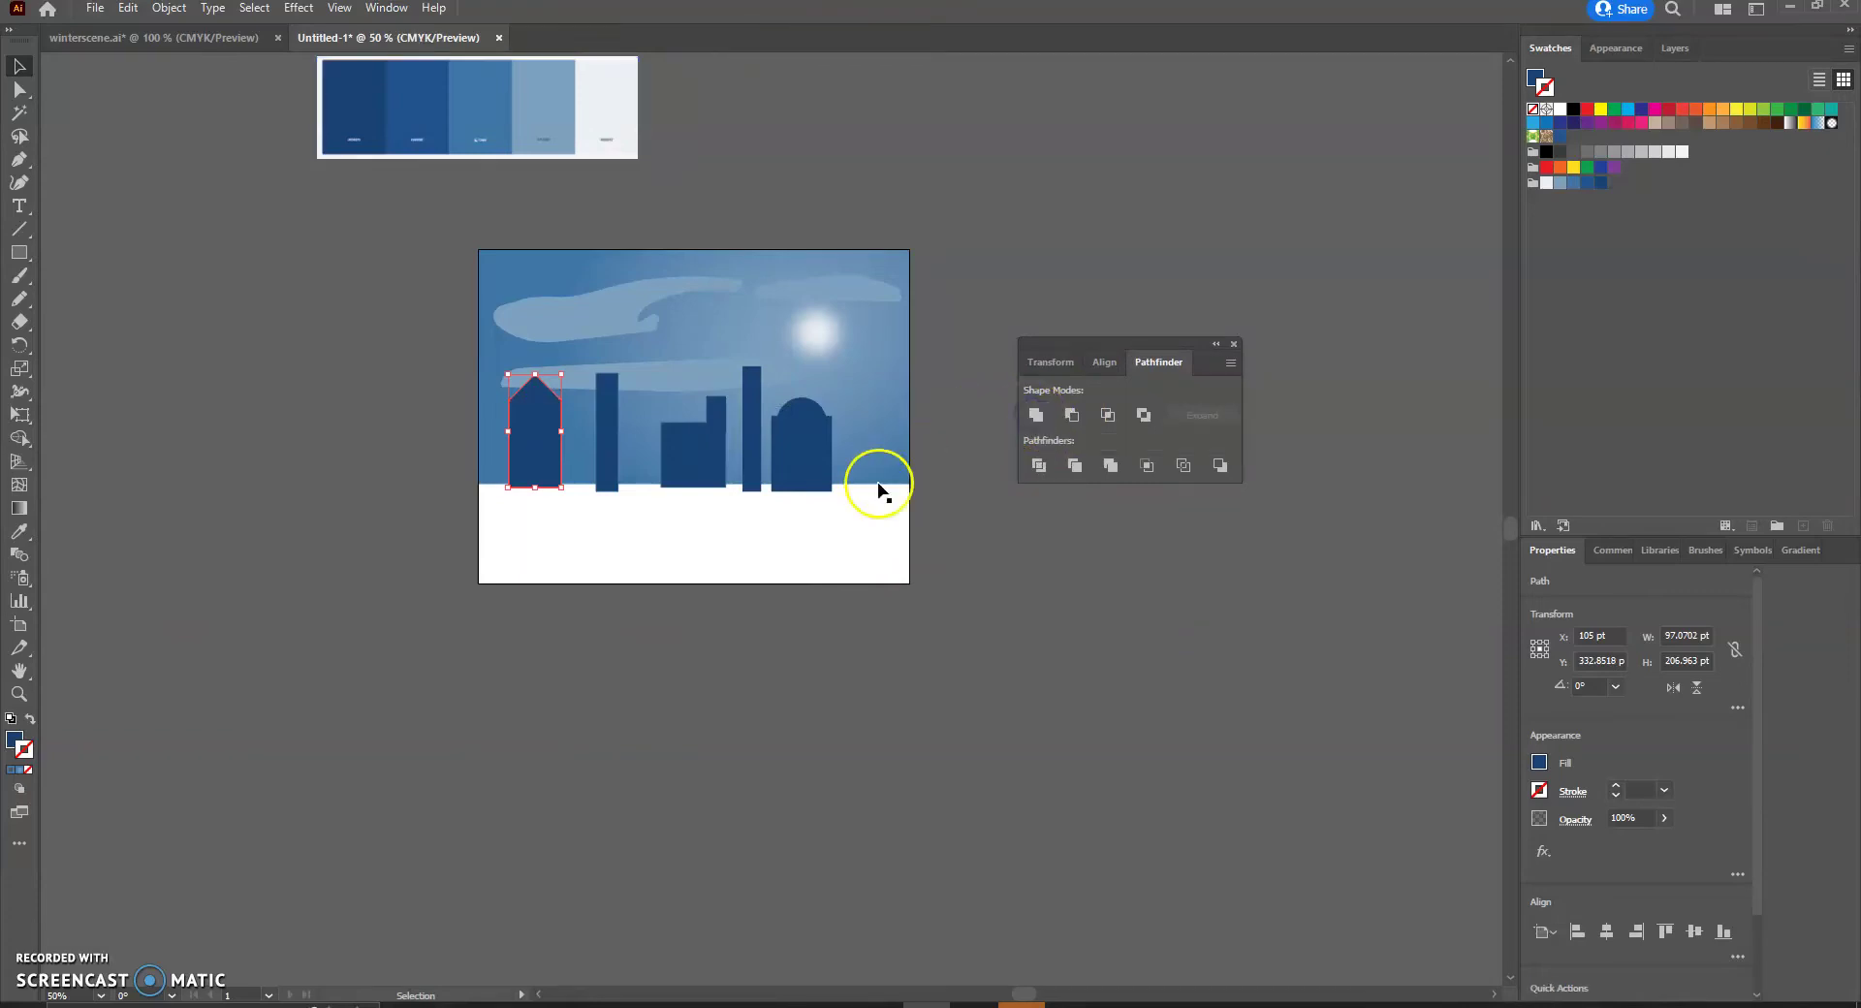
{"action": "left_click", "coordinate": [795, 602]}
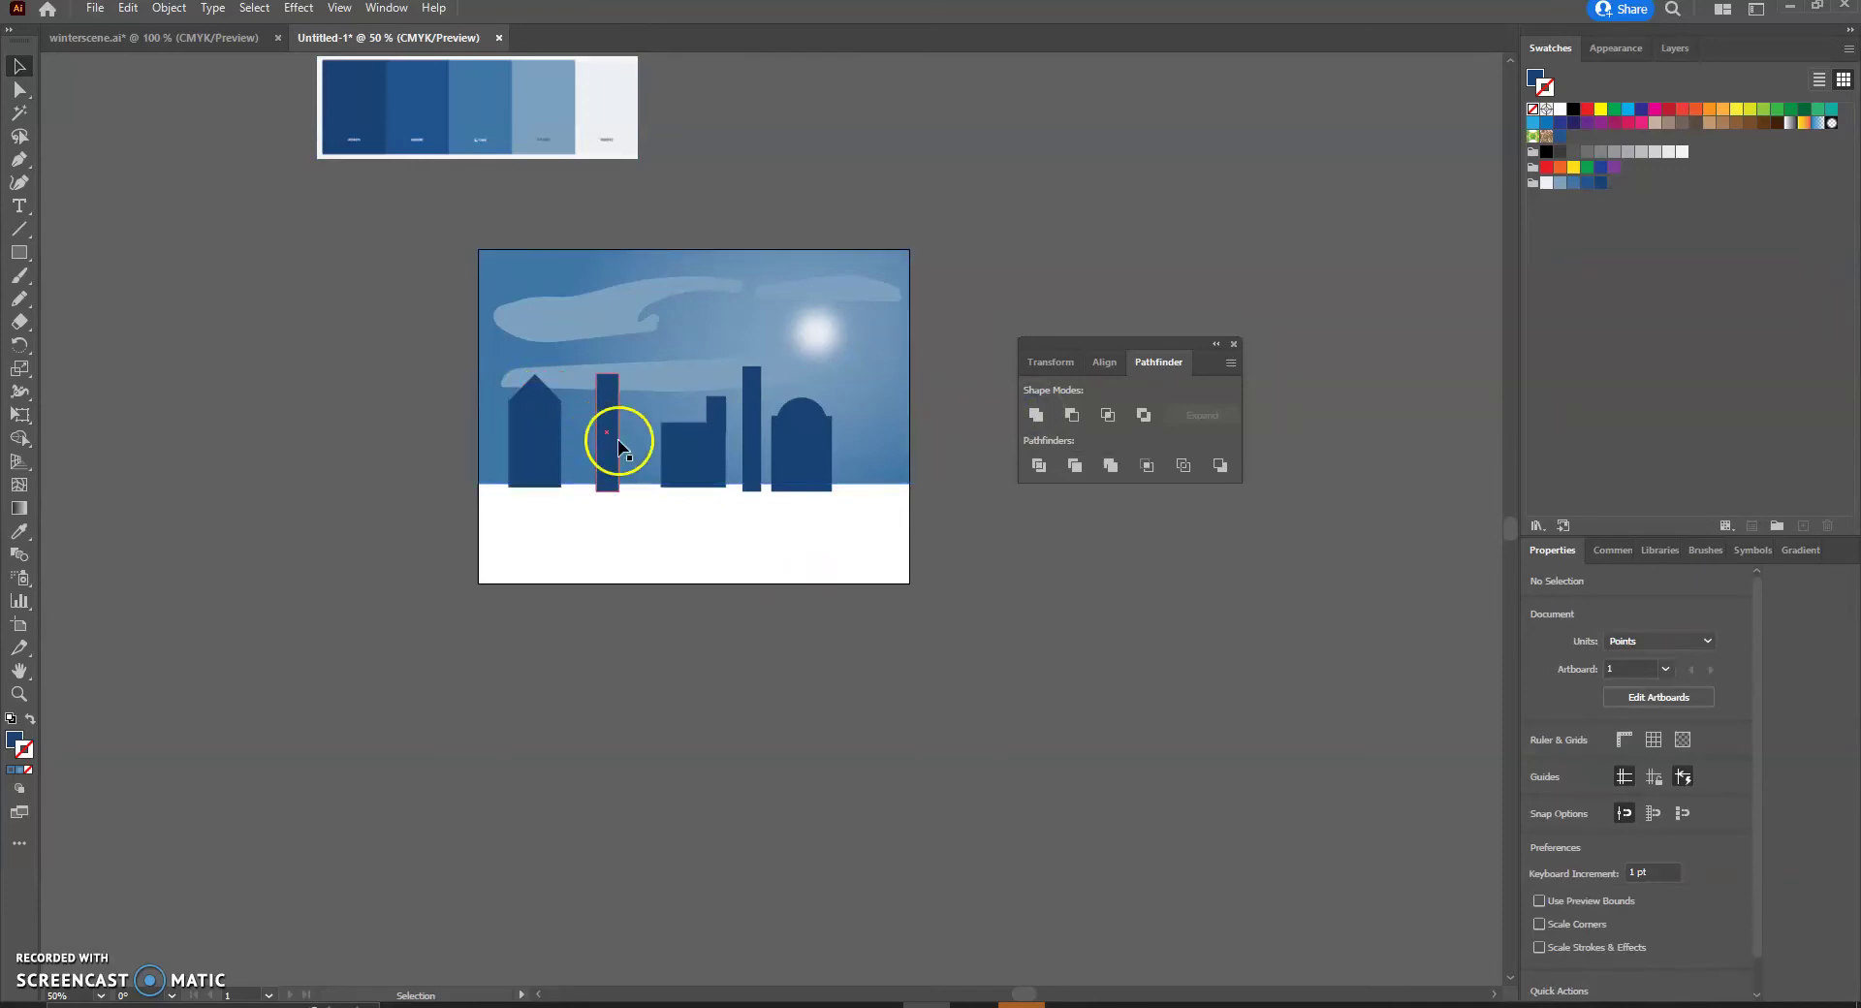
Unite the low building with its chimney rectangle into one shape, and deselect it.
{"action": "left_click", "coordinate": [713, 450]}
{"action": "left_click", "coordinate": [725, 417], "text": "shift"}
{"action": "left_click", "coordinate": [1046, 415]}
{"action": "left_click", "coordinate": [887, 554]}
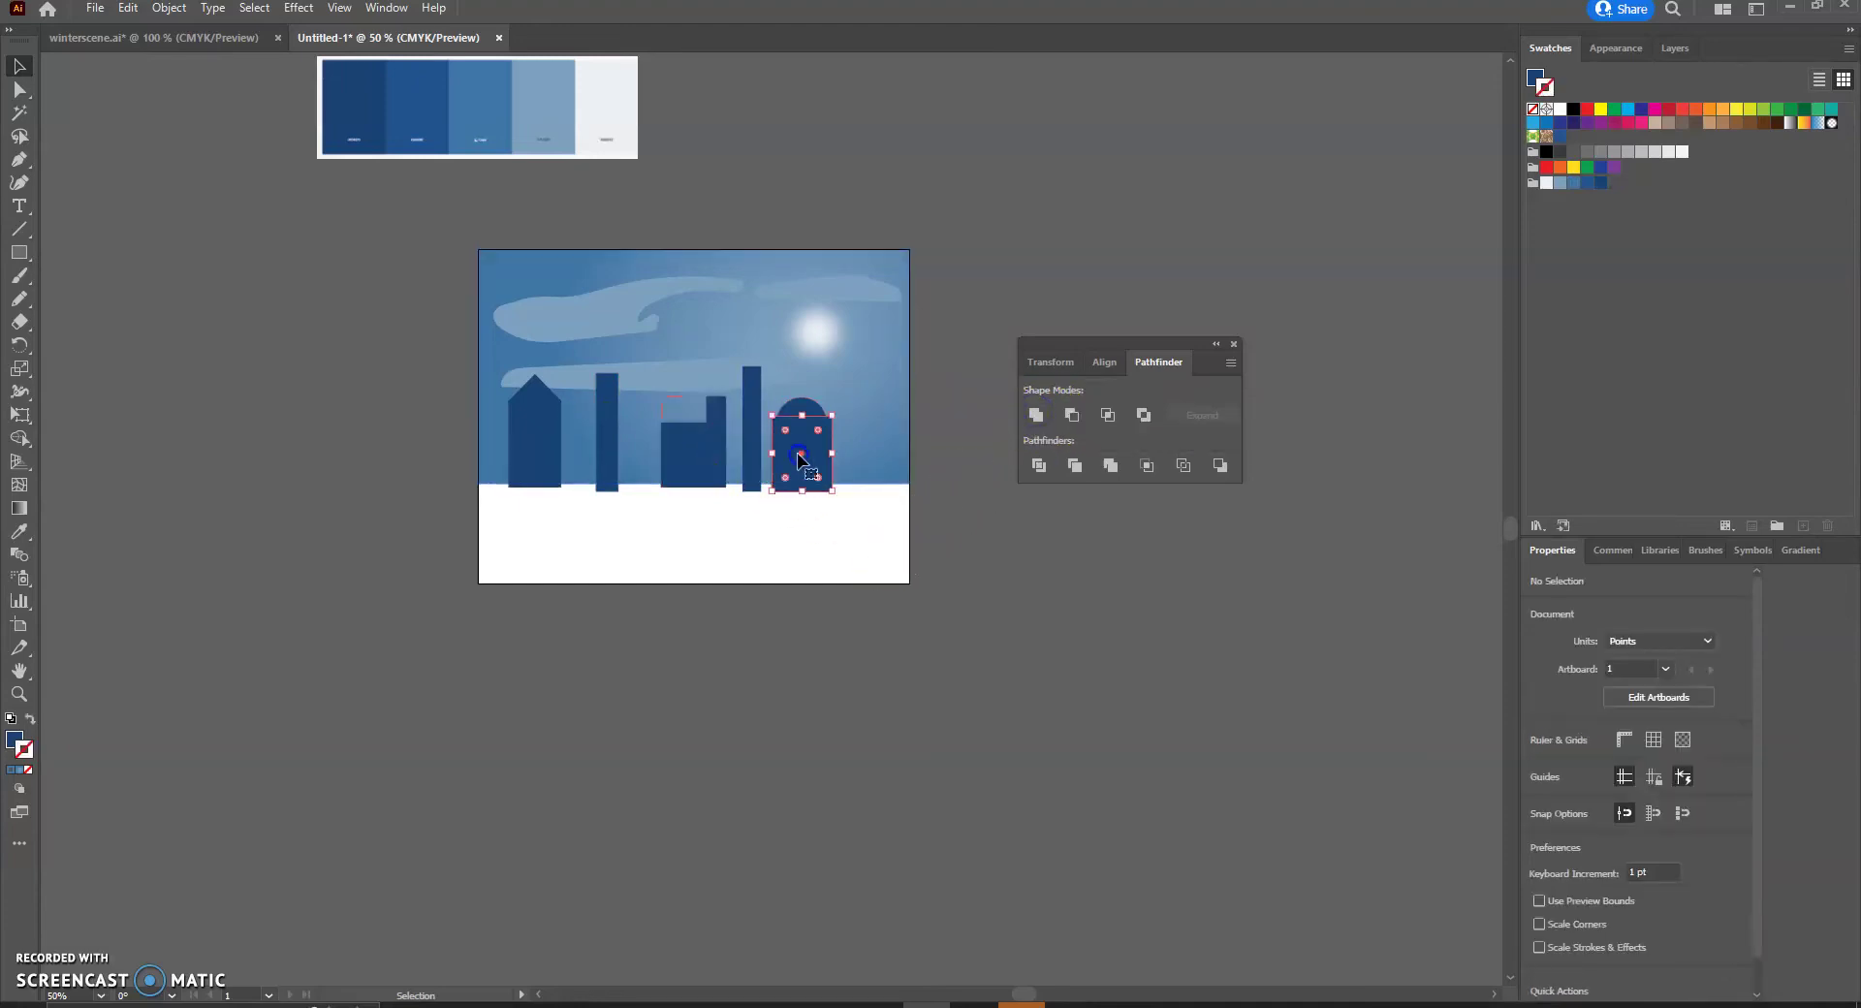
Unite the dome ellipse with its building rectangle below the moon into one shape.
{"action": "left_click", "coordinate": [791, 415], "text": "shift"}
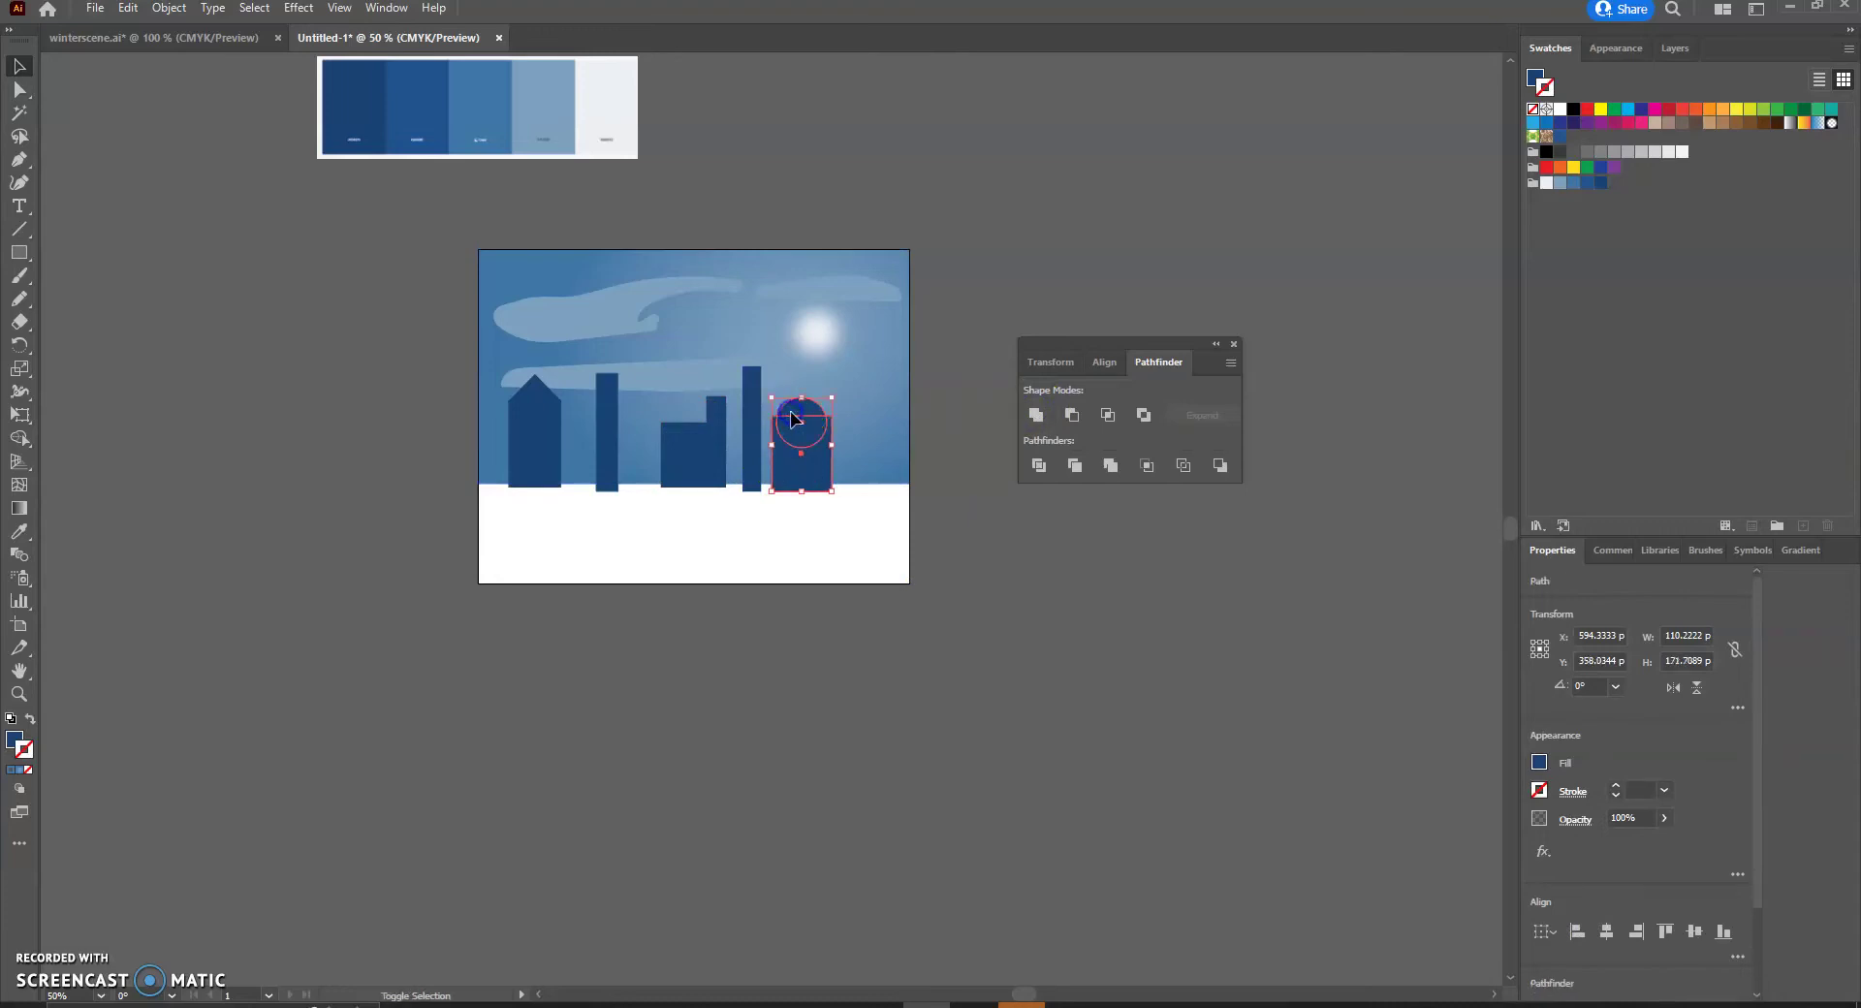
{"action": "left_click", "coordinate": [1036, 414]}
{"action": "left_click", "coordinate": [919, 293]}
{"action": "left_click", "coordinate": [792, 439]}
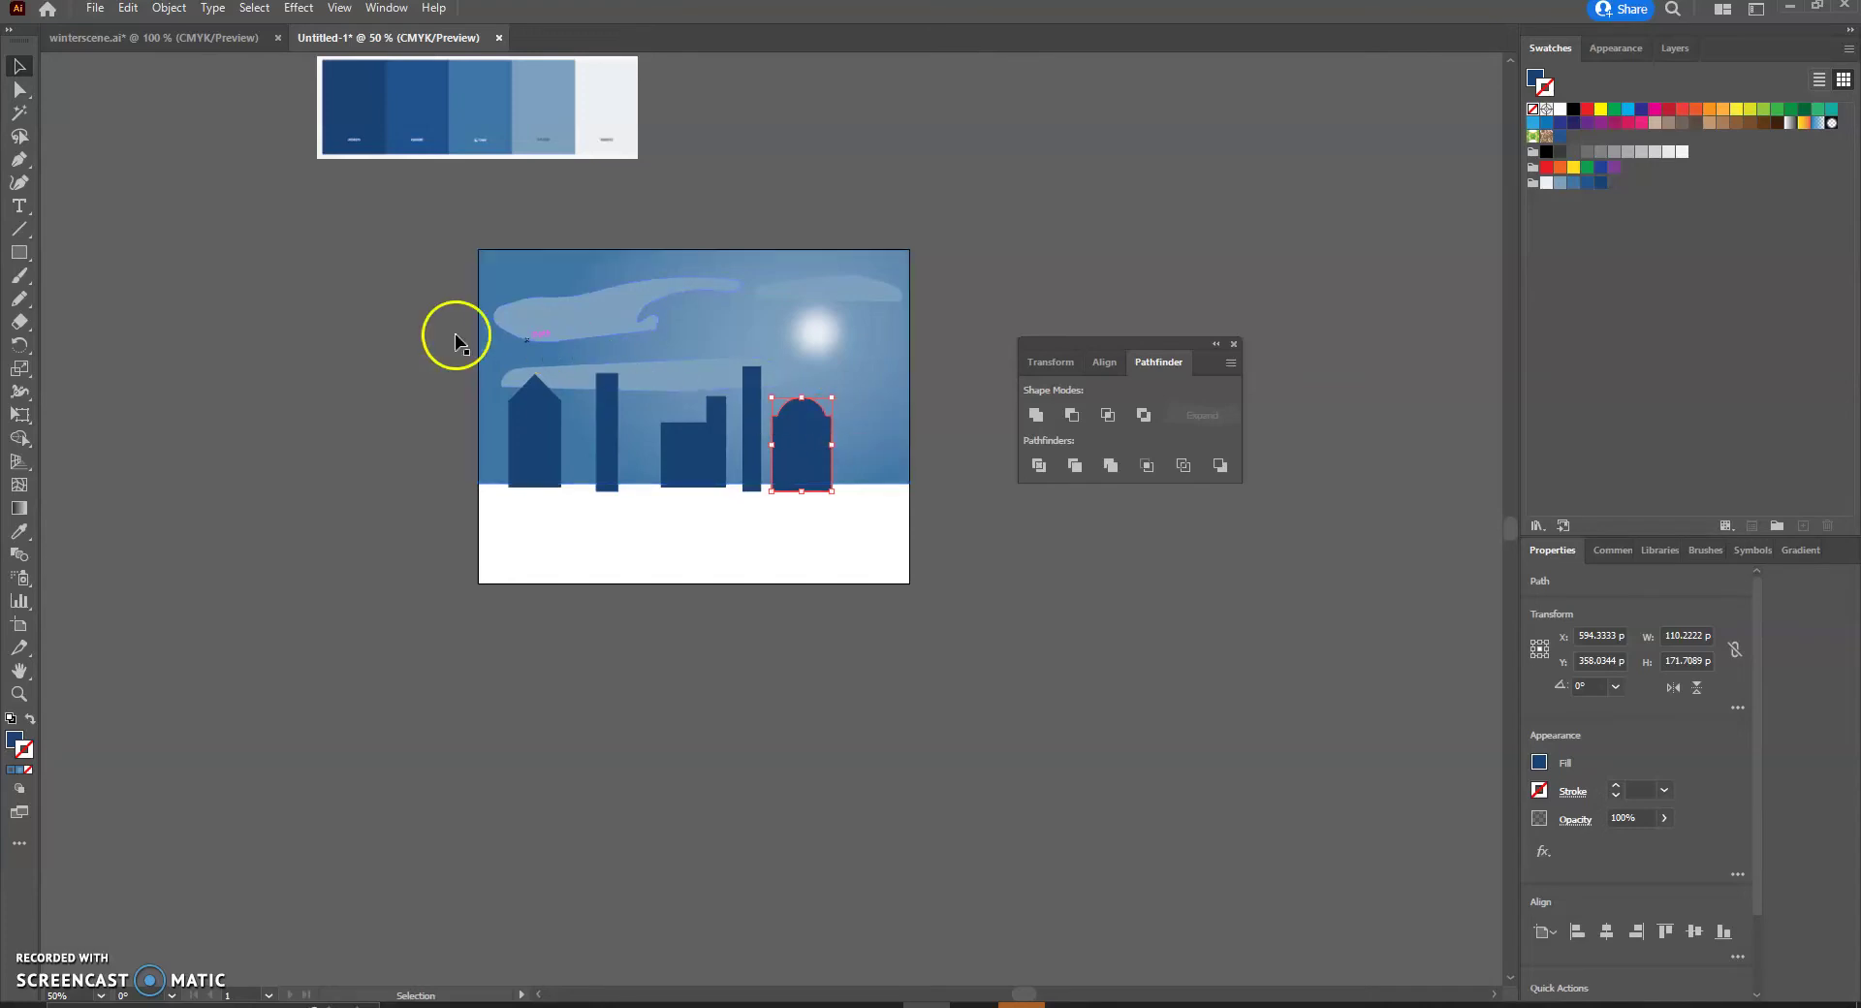
Draw a dark-blue building rectangle about 96 by 215 pt overlapping the artboard's right edge, and deselect it.
{"action": "left_click", "coordinate": [20, 252]}
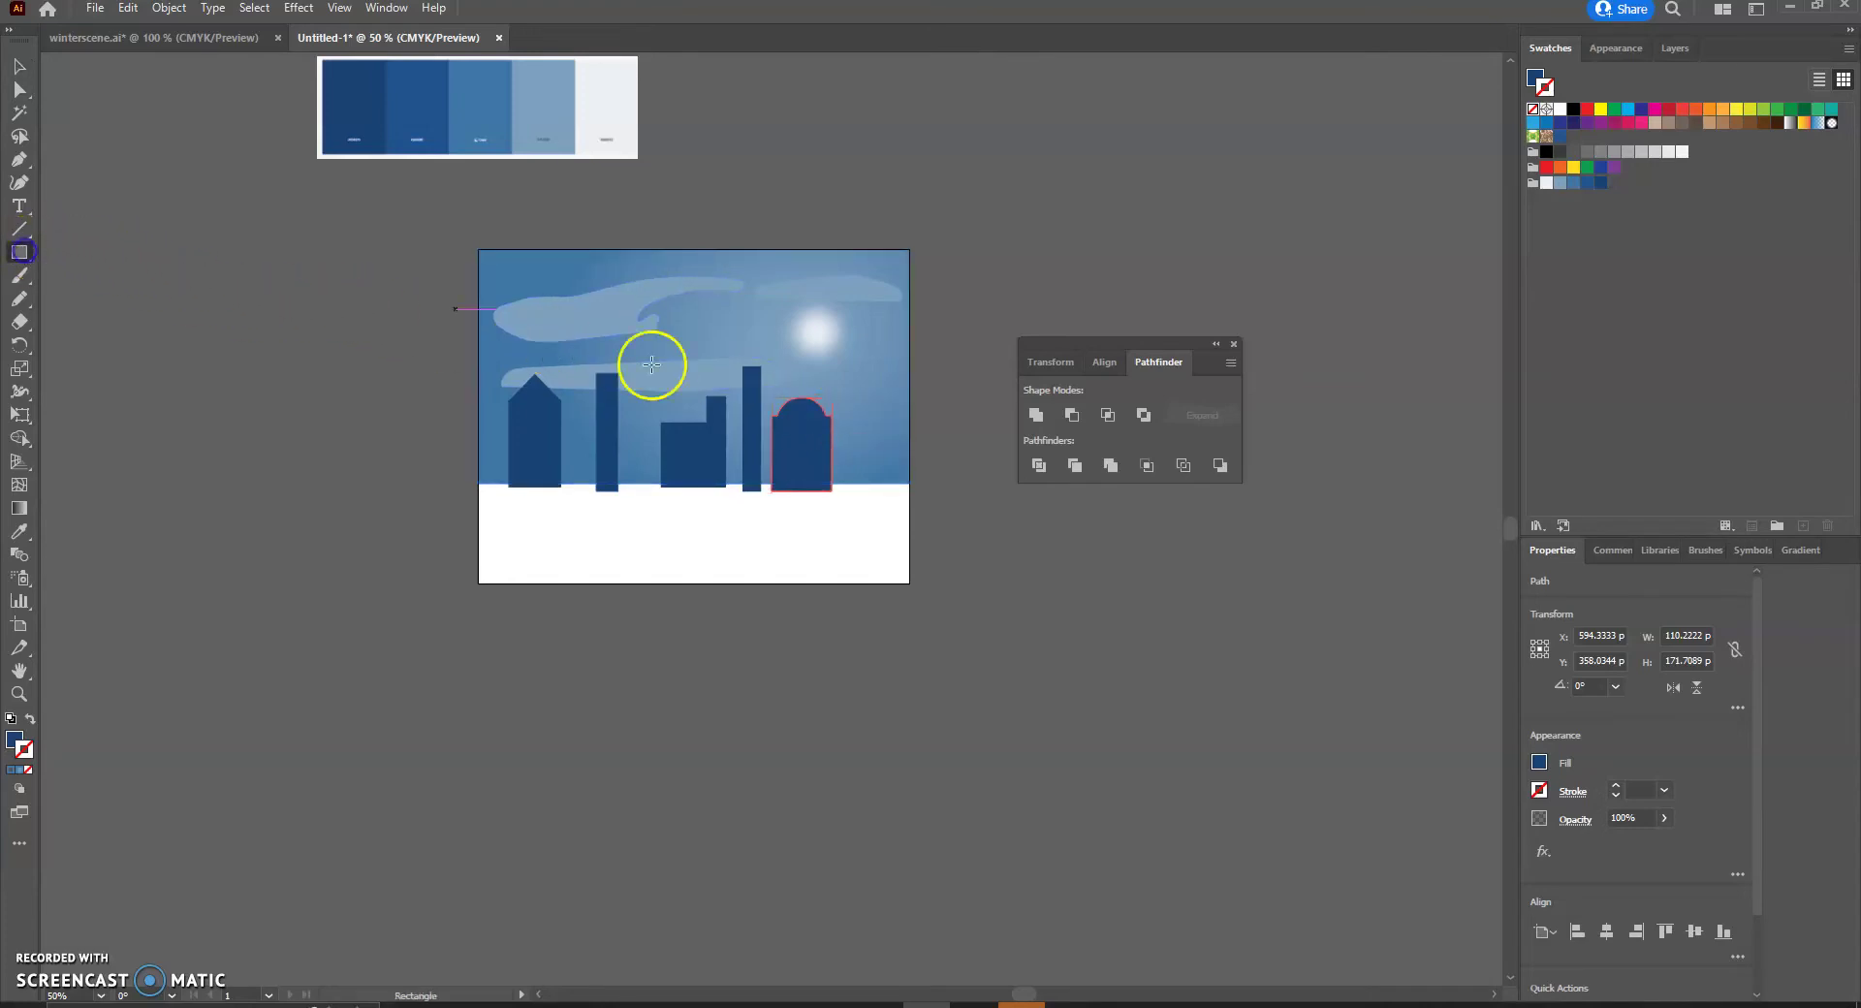
{"action": "left_click_drag", "start_coordinate": [873, 375], "coordinate": [924, 493]}
{"action": "left_click", "coordinate": [955, 519]}
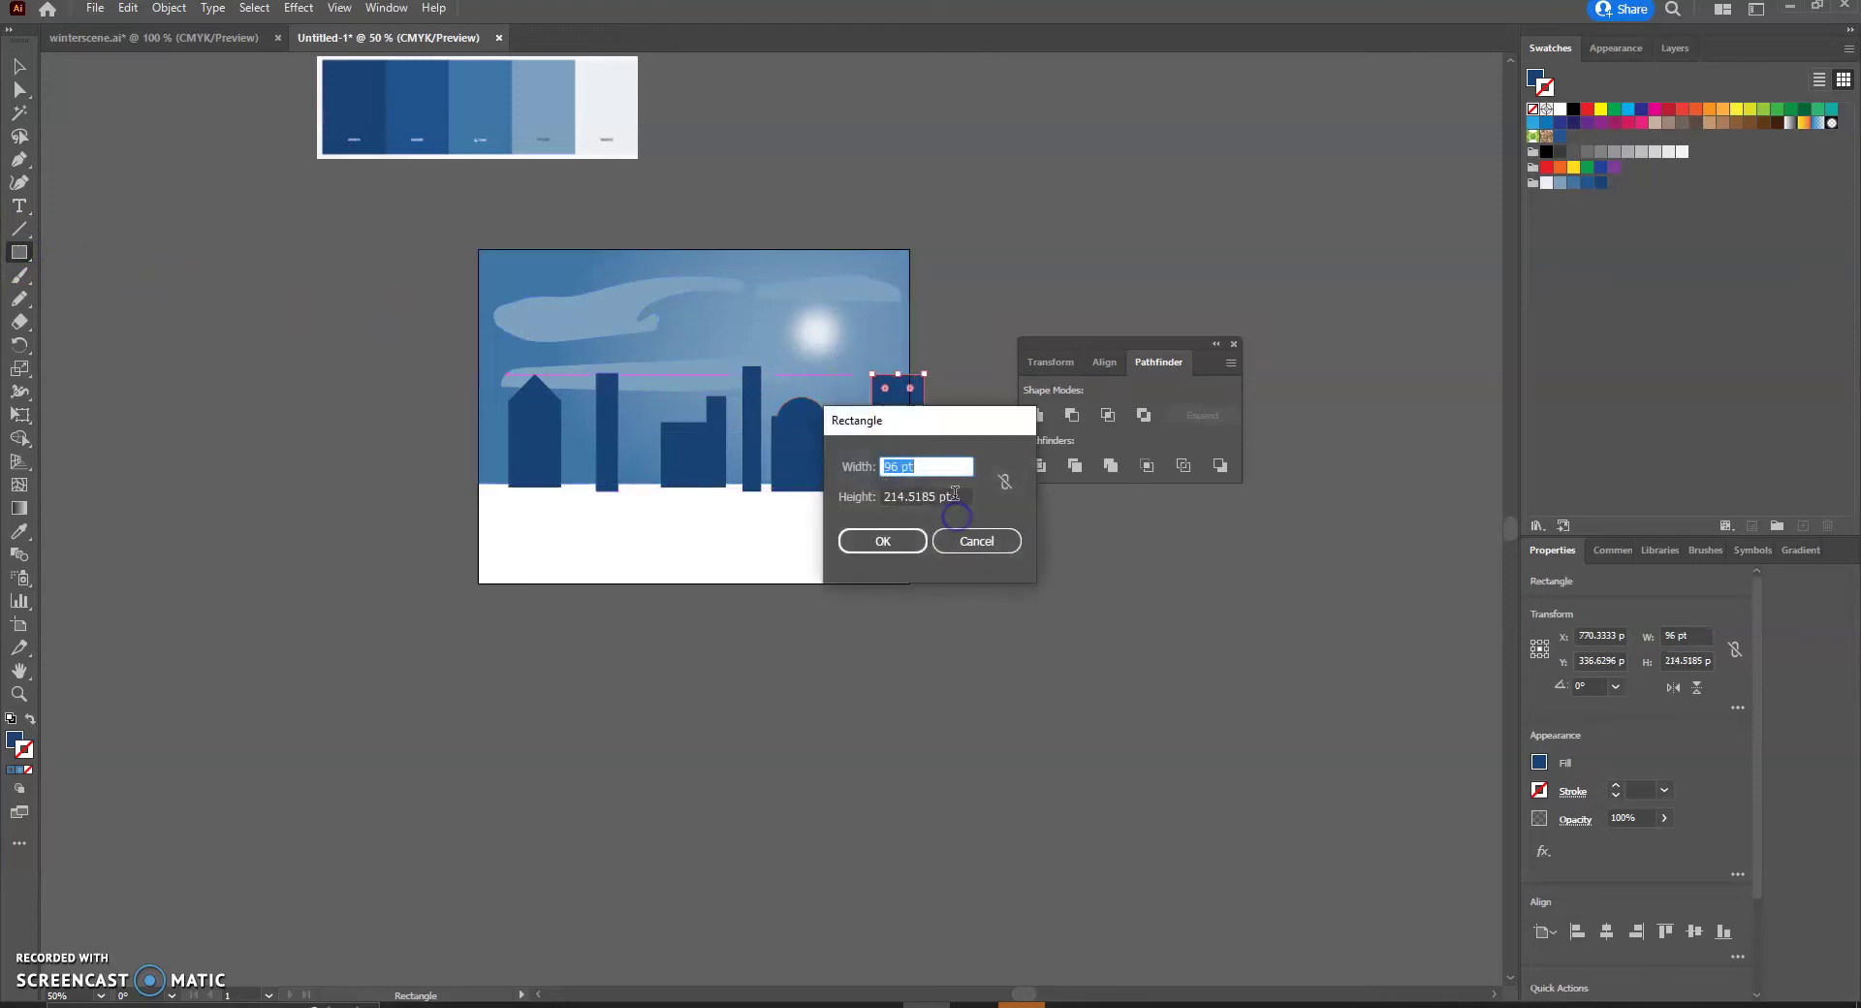
{"action": "left_click", "coordinate": [958, 545]}
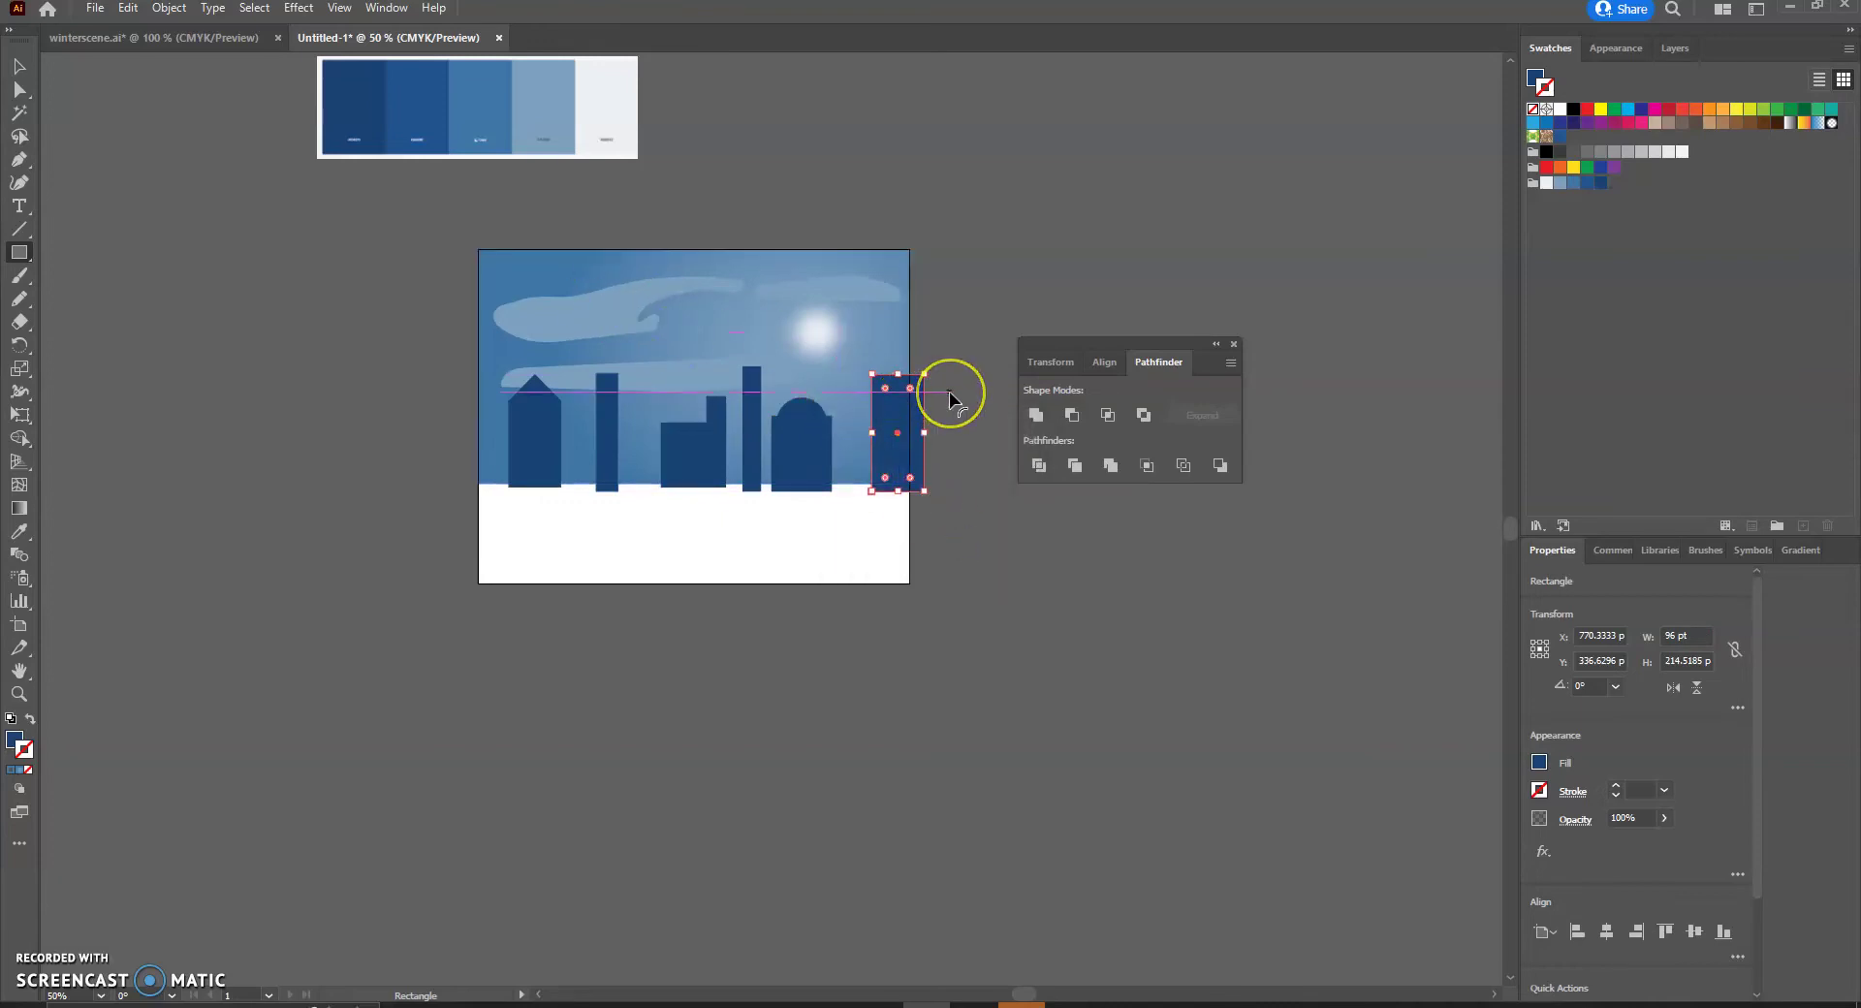
{"action": "left_click", "coordinate": [20, 66]}
{"action": "left_click", "coordinate": [133, 112]}
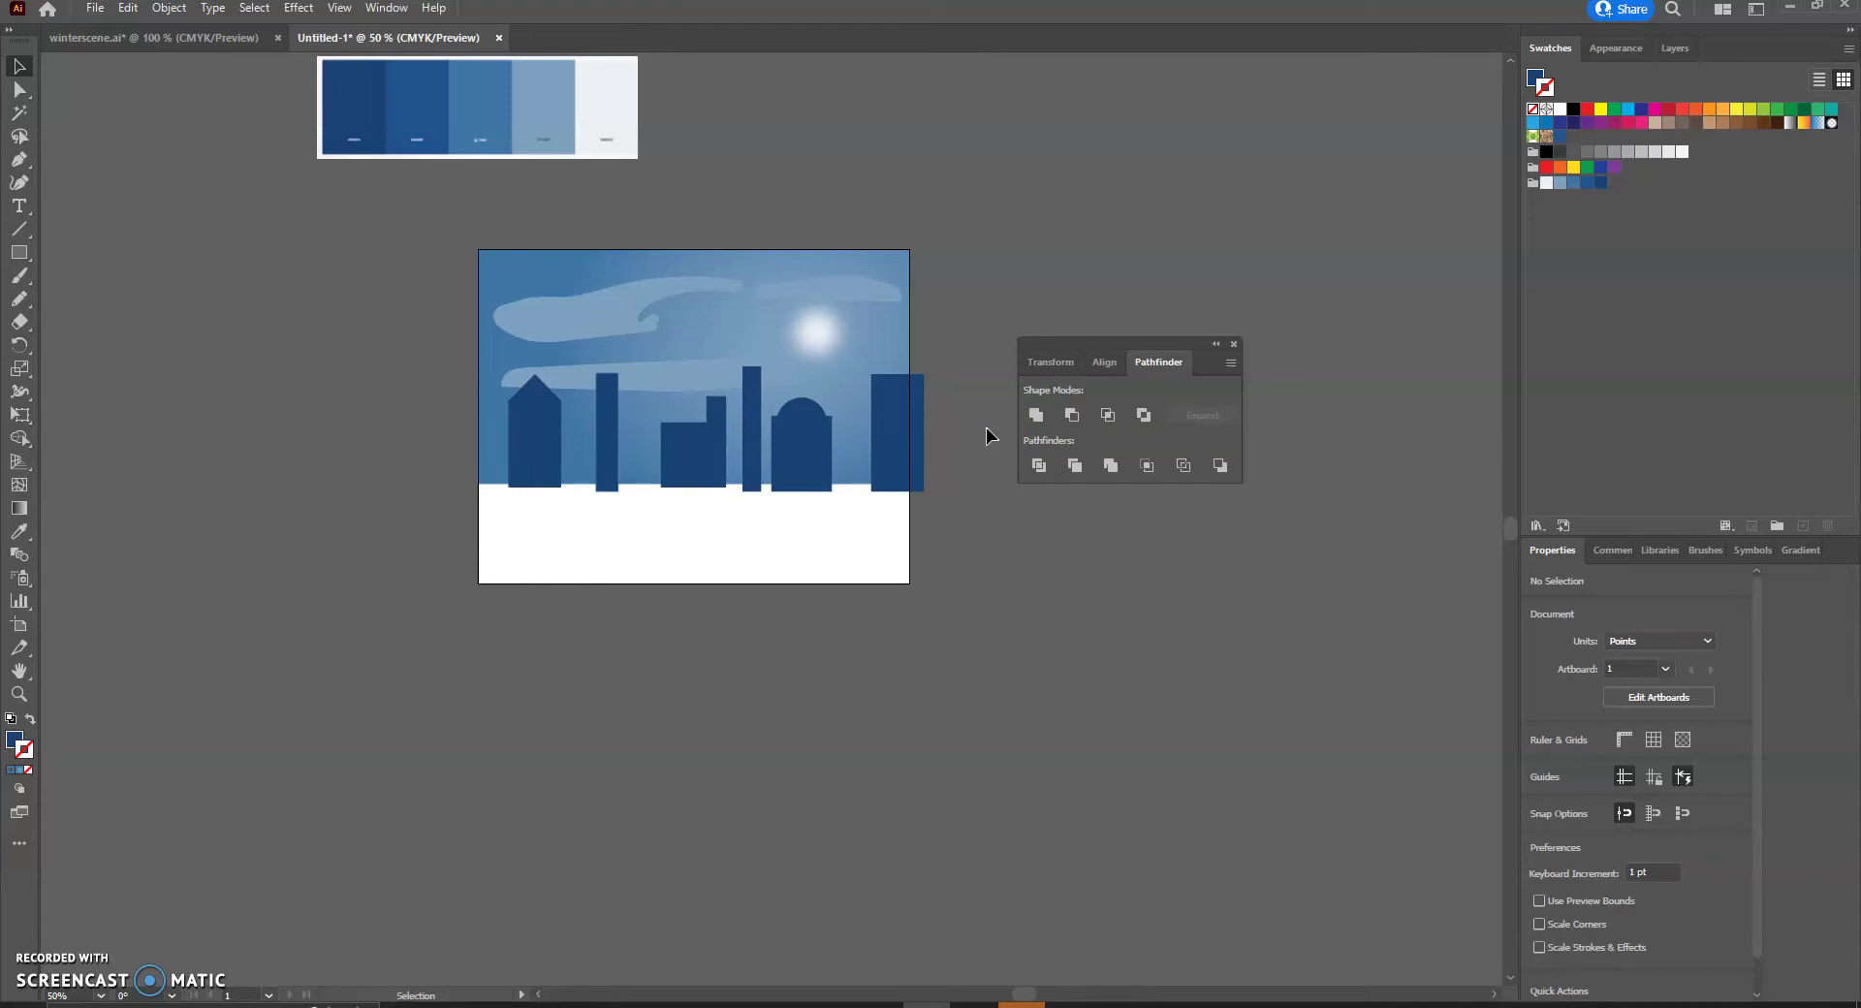
Draw a square window about 26 pt wide on the upper left part of the leftmost building.
{"action": "left_click", "coordinate": [20, 254]}
{"action": "left_click", "coordinate": [73, 254]}
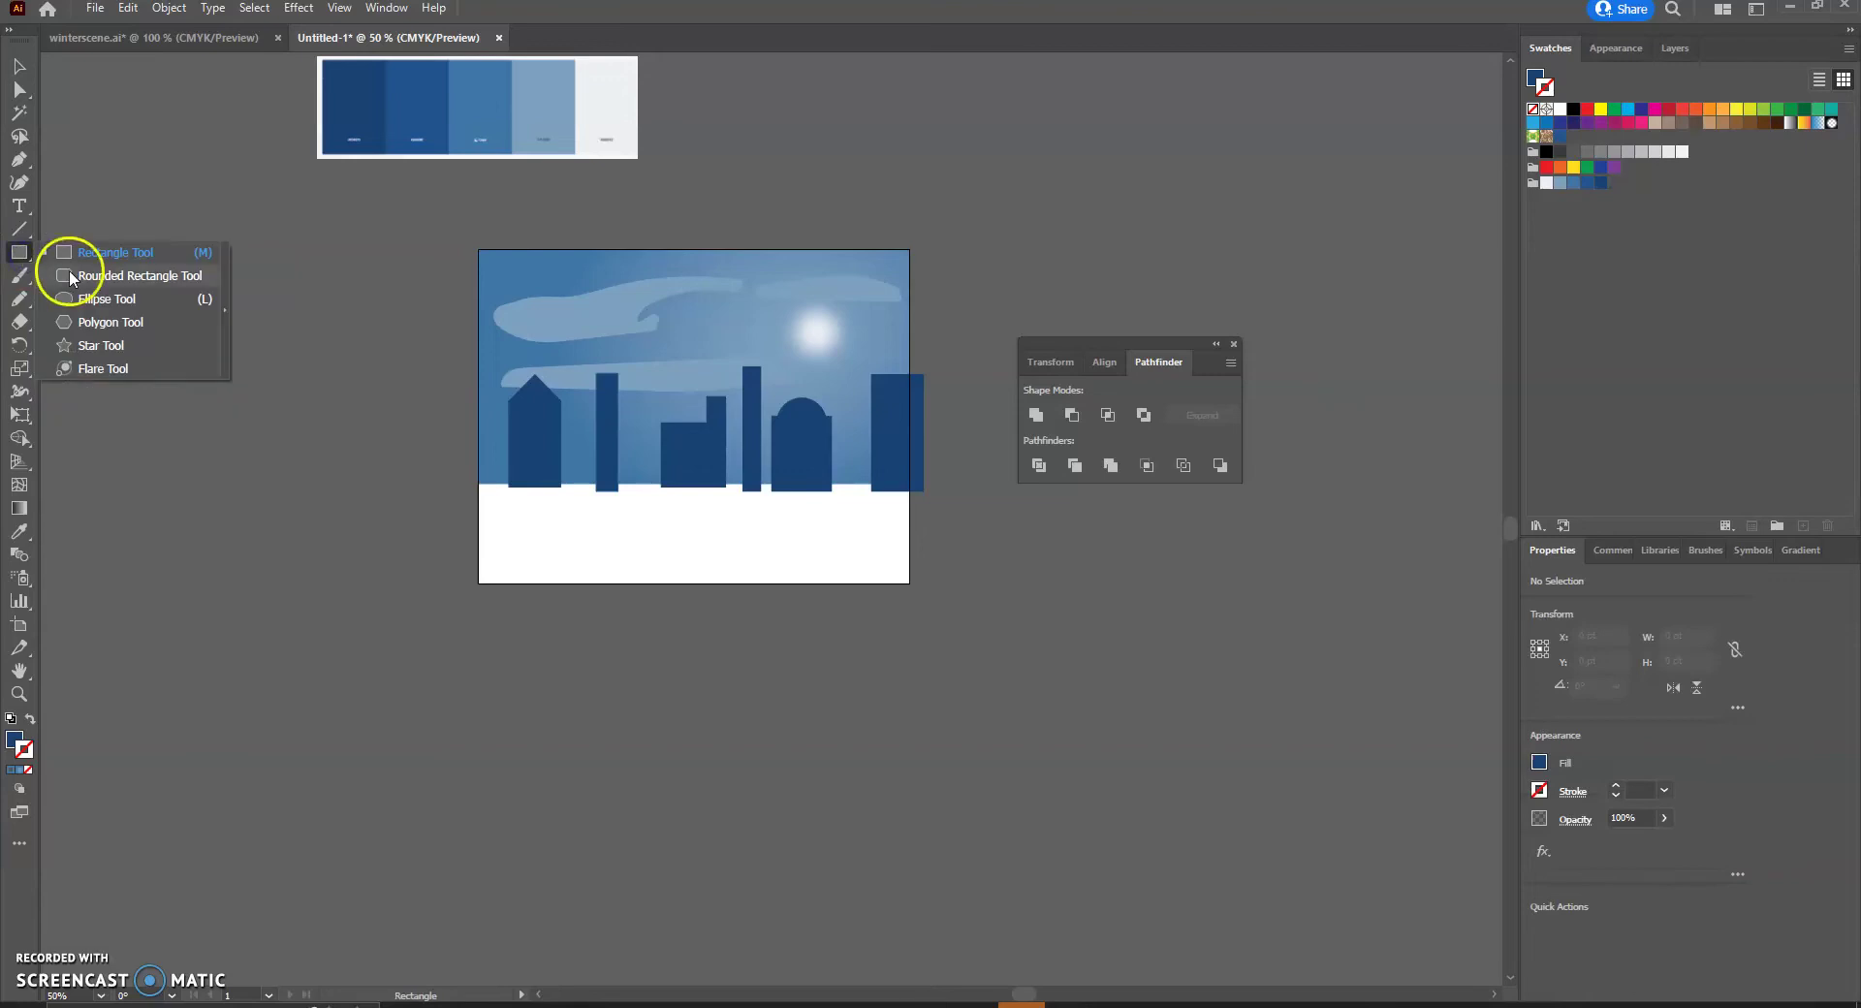
{"action": "left_click", "coordinate": [522, 414]}
{"action": "left_click_drag", "start_coordinate": [521, 414], "coordinate": [533, 426]}
{"action": "scroll", "coordinate": [531, 427], "scroll_direction": "up", "scroll_amount": 7}
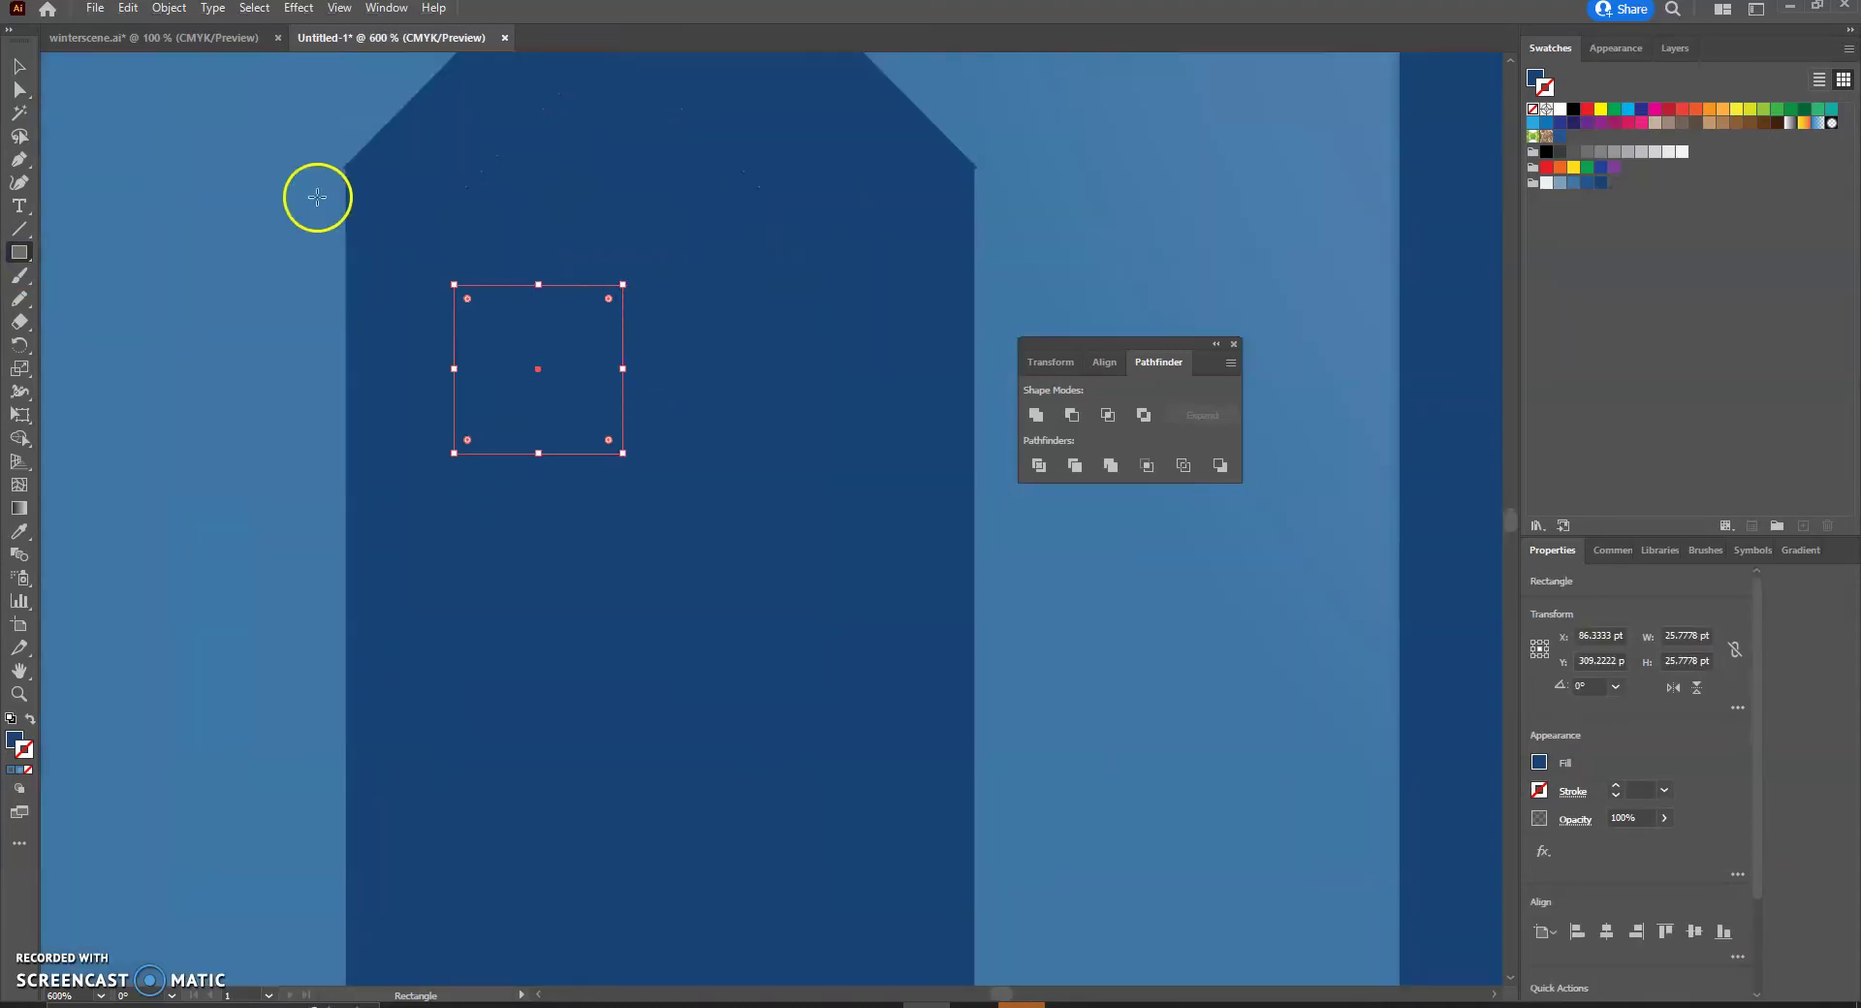
Duplicate the square window beside itself on the leftmost building to form a level pair.
{"action": "left_click", "coordinate": [20, 67]}
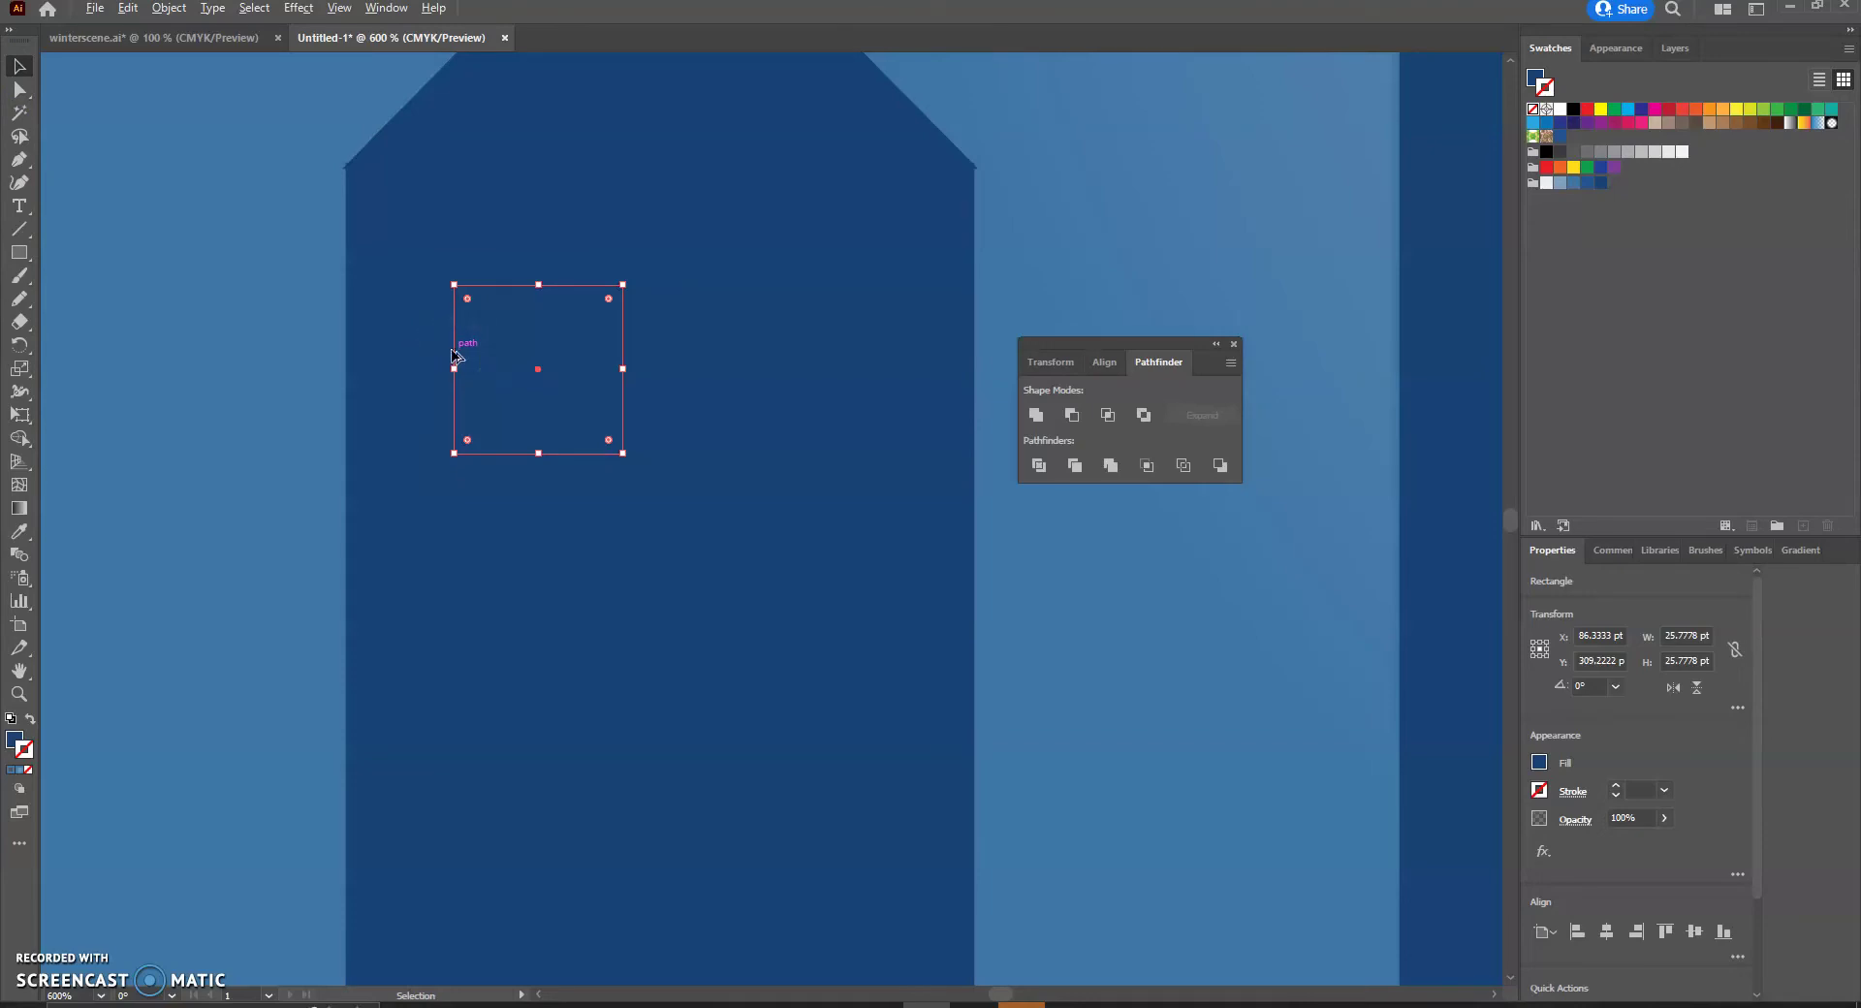
{"action": "left_click_drag", "start_coordinate": [453, 355], "coordinate": [823, 362]}
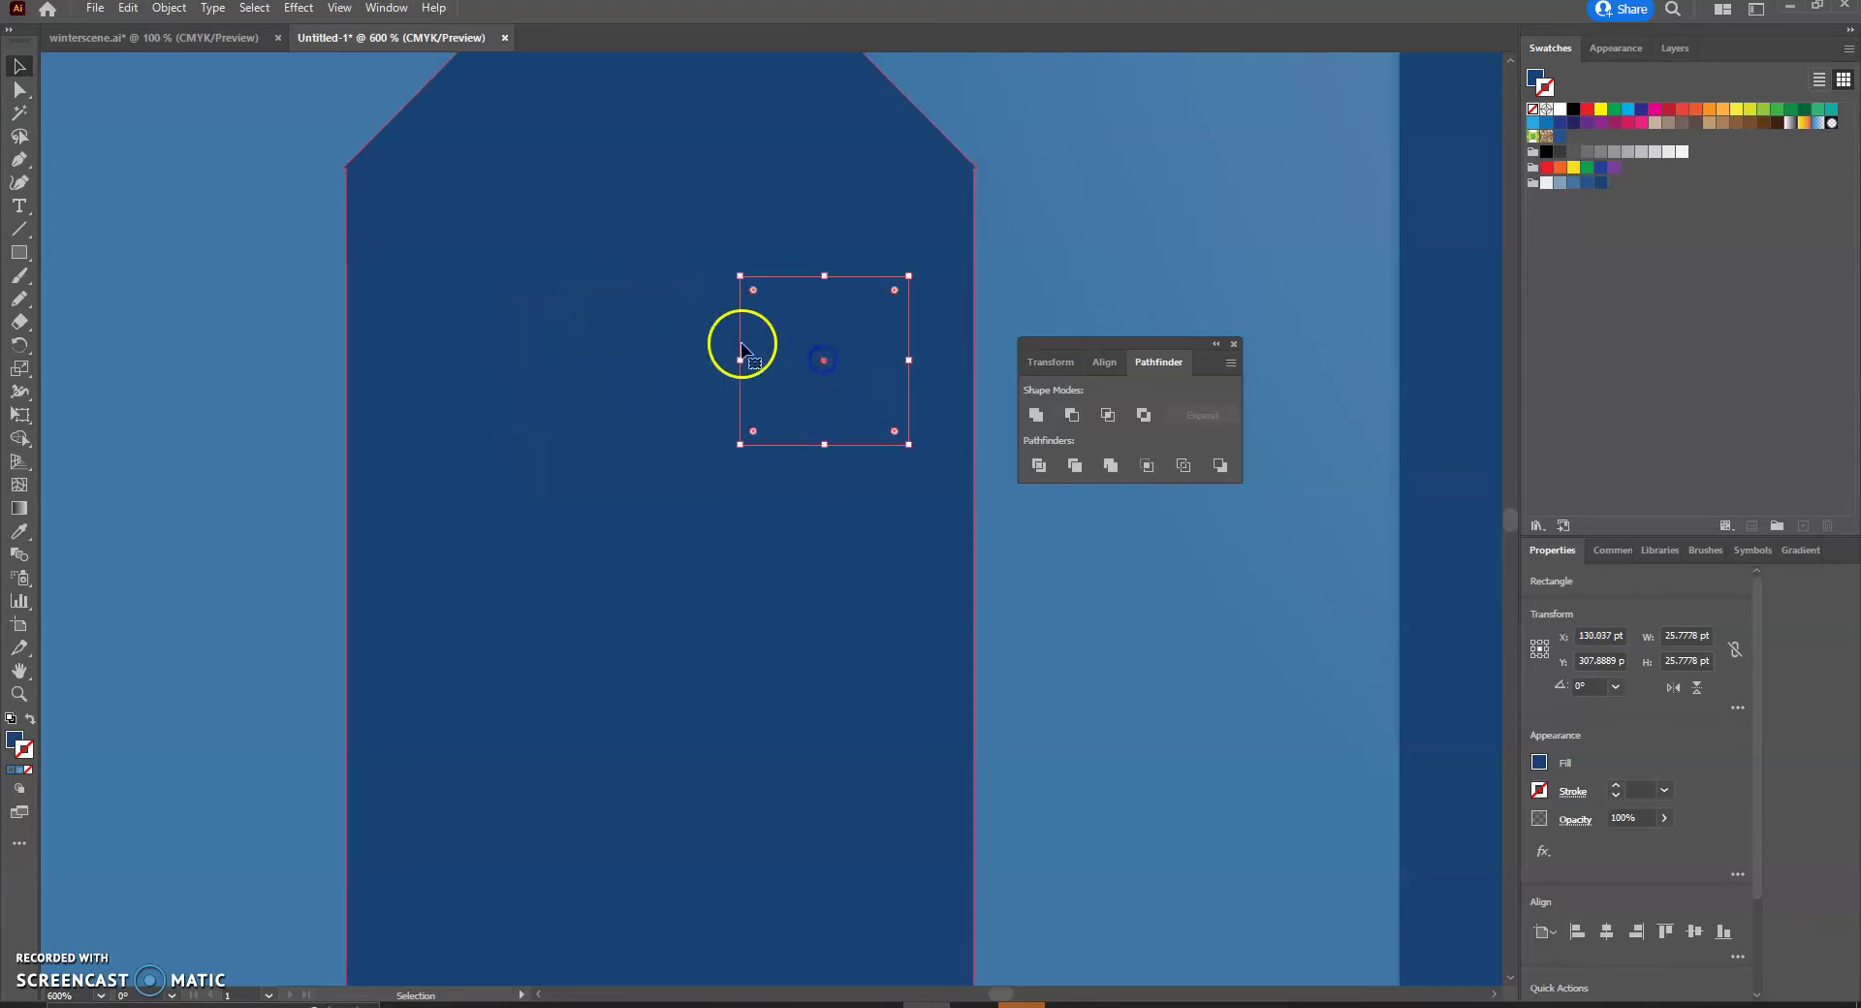
{"action": "left_click", "coordinate": [567, 285]}
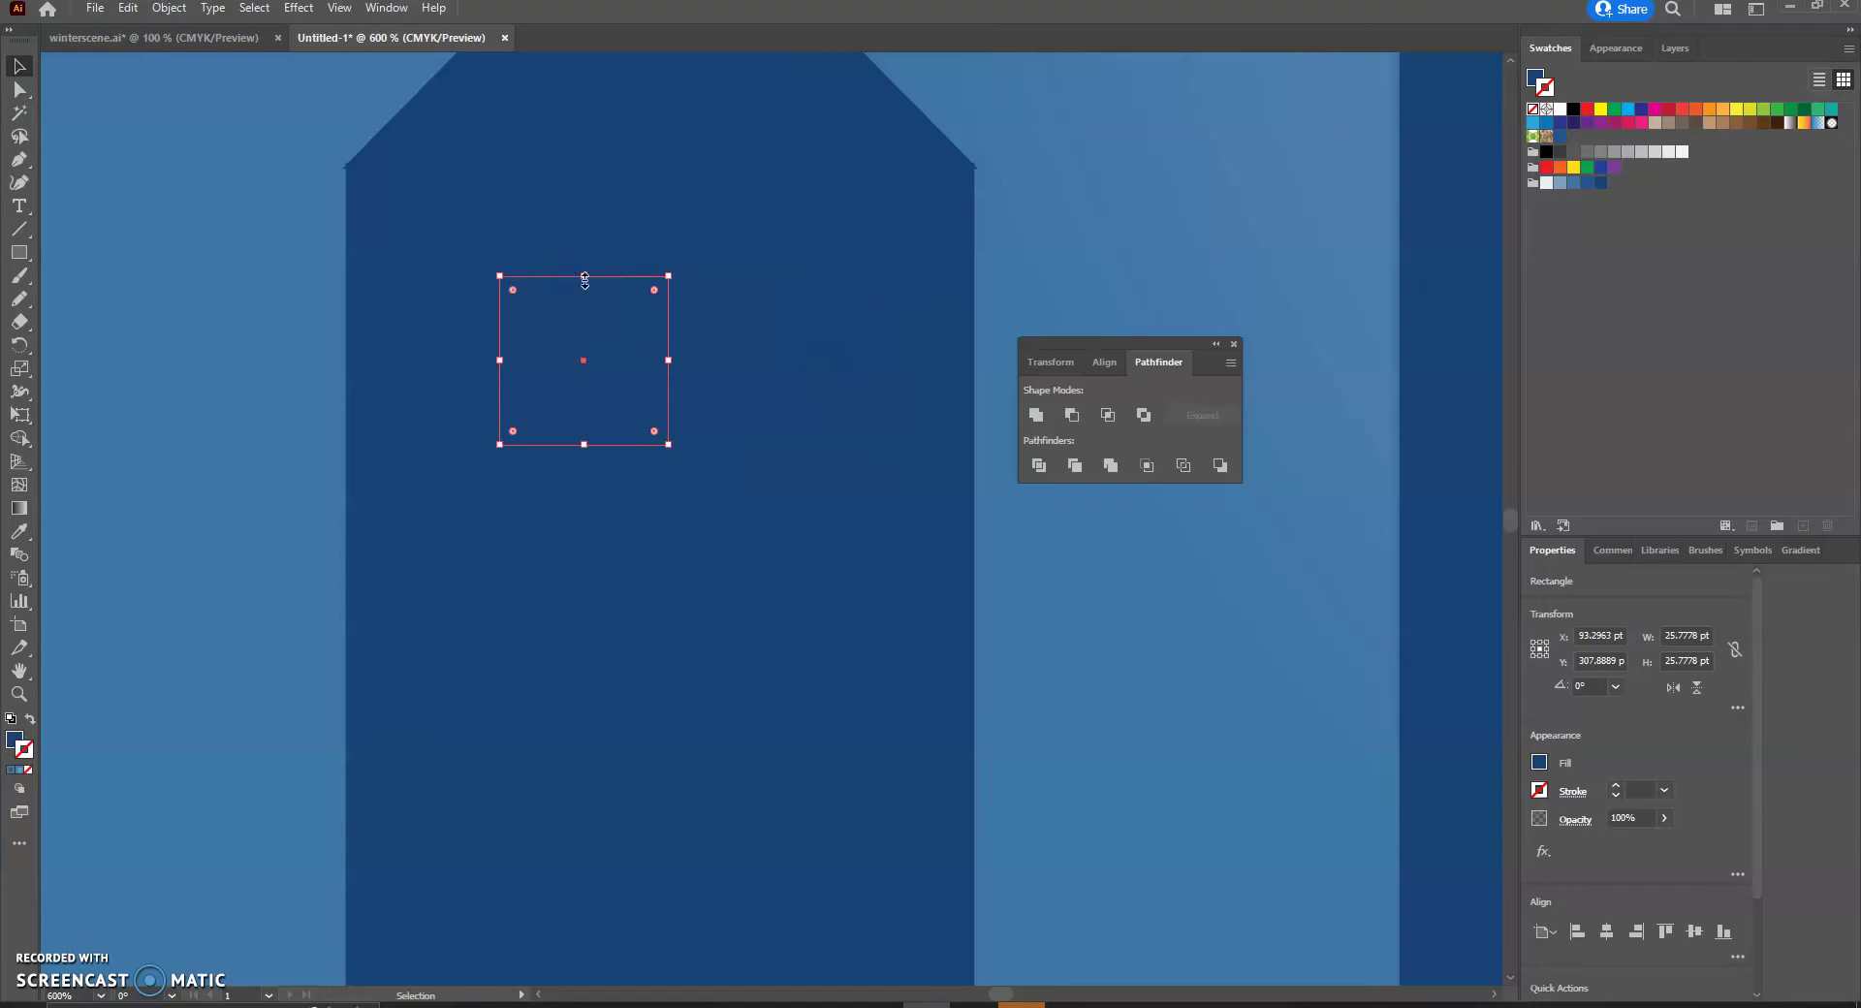
{"action": "left_click", "coordinate": [759, 291]}
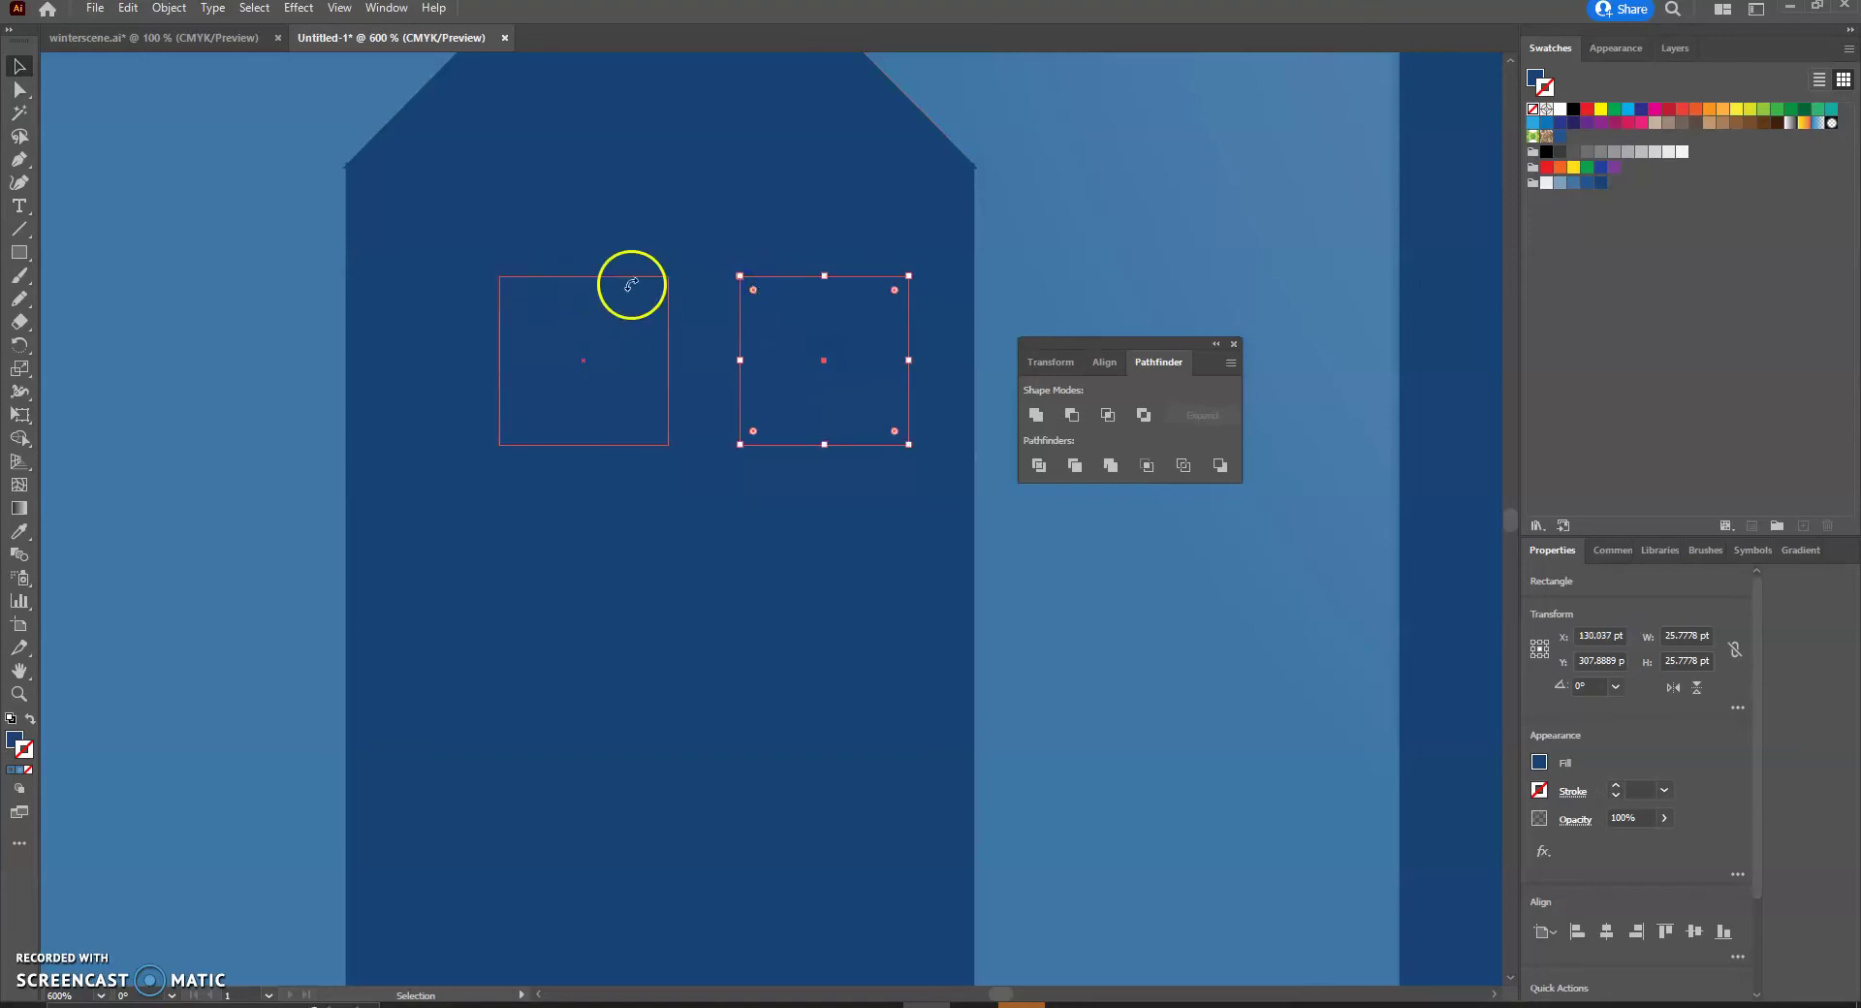
Give the left window a medium-blue 1 pt stroke and the palette's near-white fill.
{"action": "left_click", "coordinate": [608, 285]}
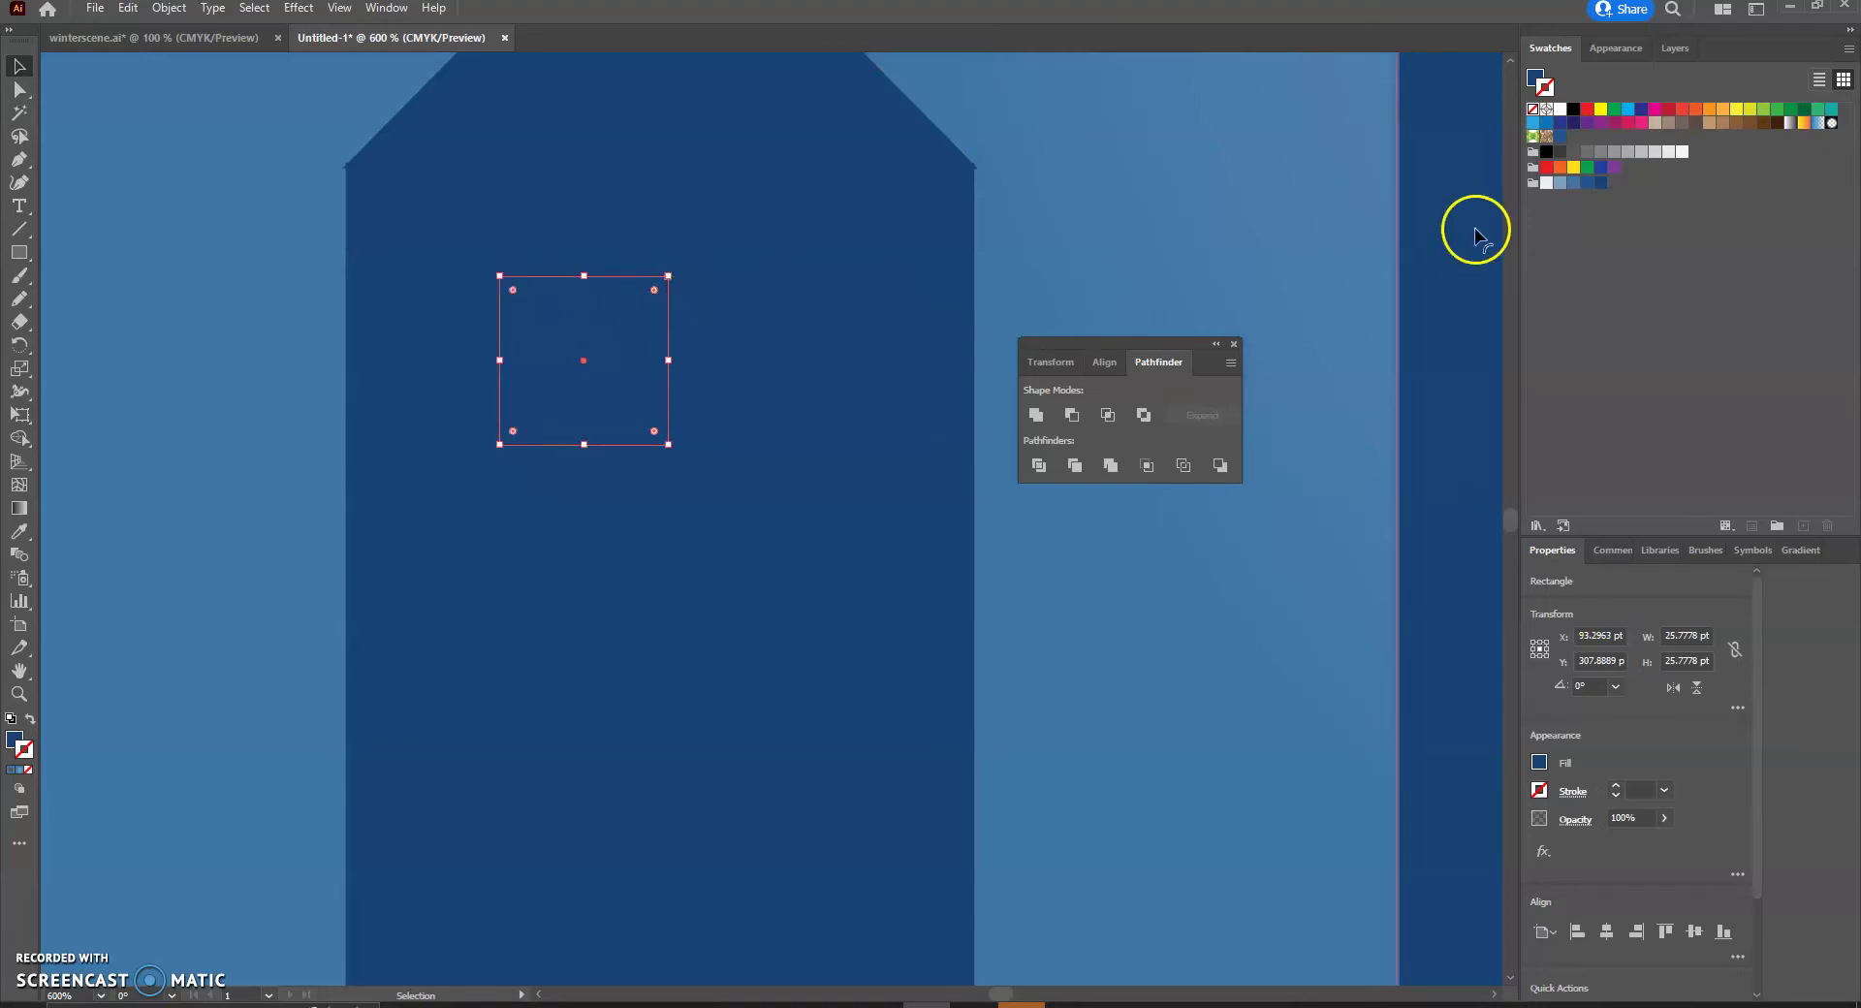
{"action": "left_click", "coordinate": [1573, 184]}
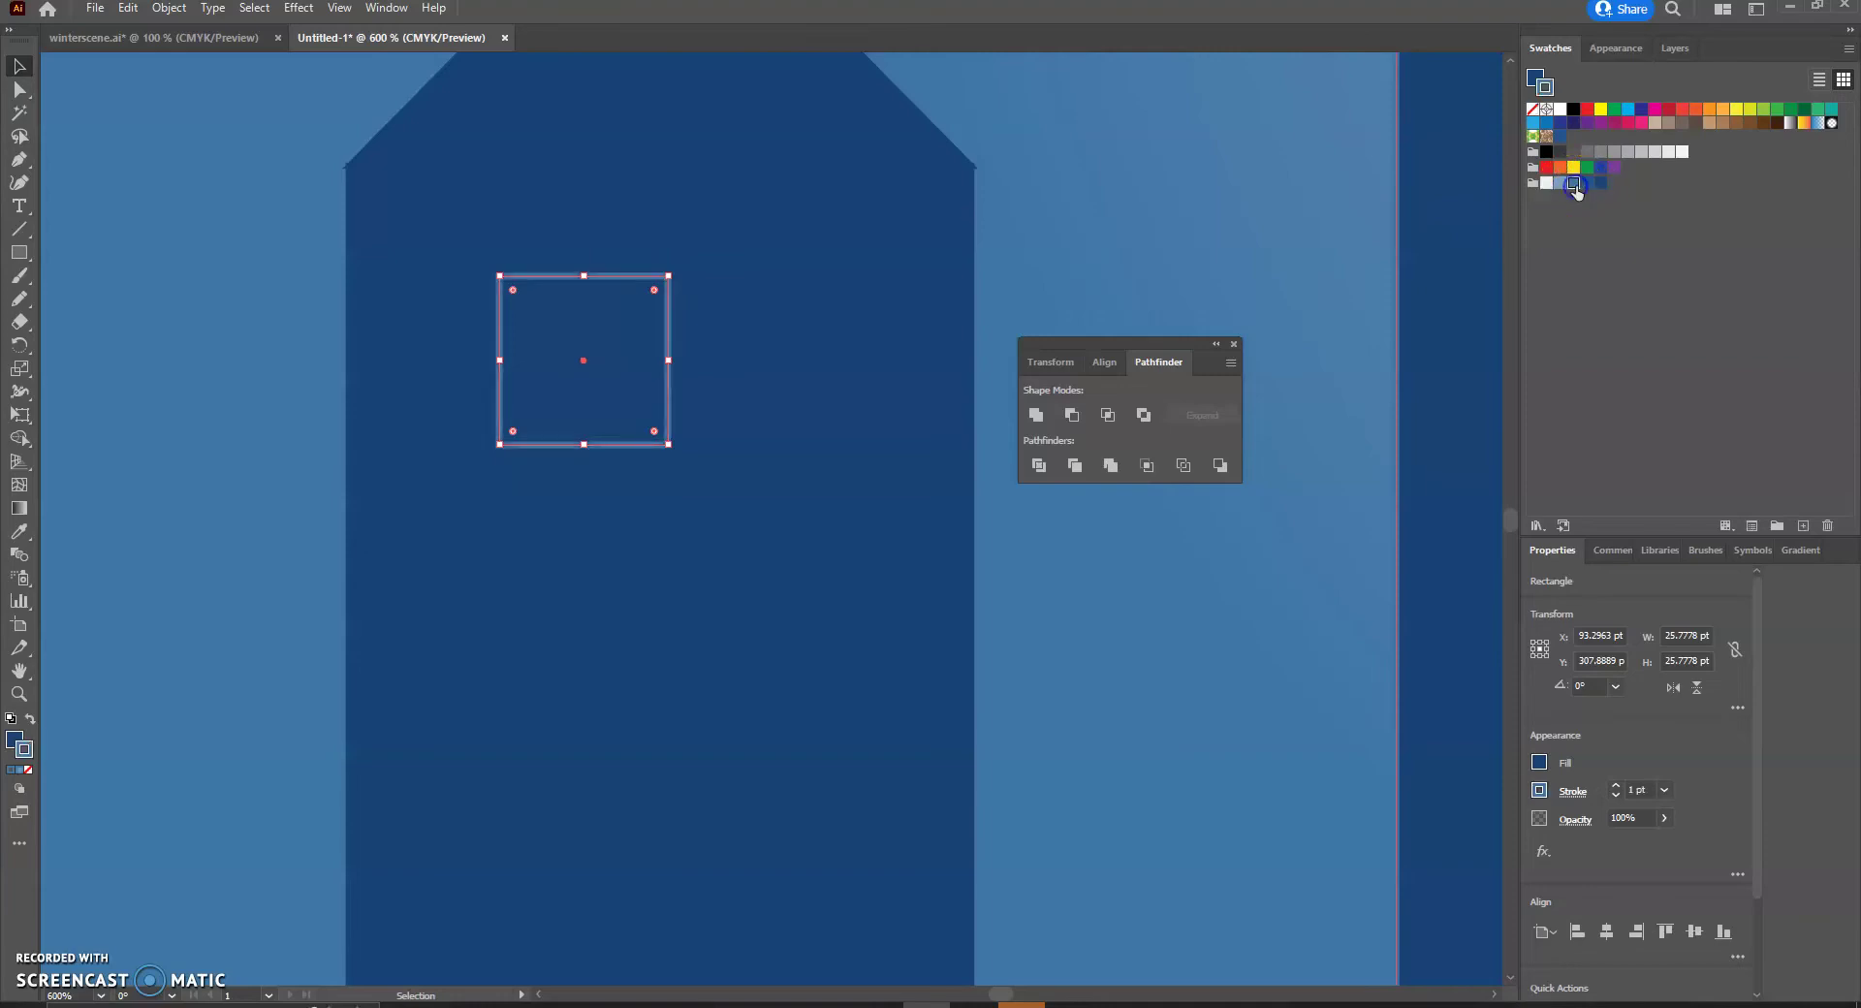
{"action": "left_click", "coordinate": [1534, 77]}
{"action": "left_click", "coordinate": [1567, 190]}
{"action": "left_click", "coordinate": [1547, 183]}
Fill the right window with the palette's near-white swatch, leaving it without a stroke.
{"action": "left_click", "coordinate": [860, 324]}
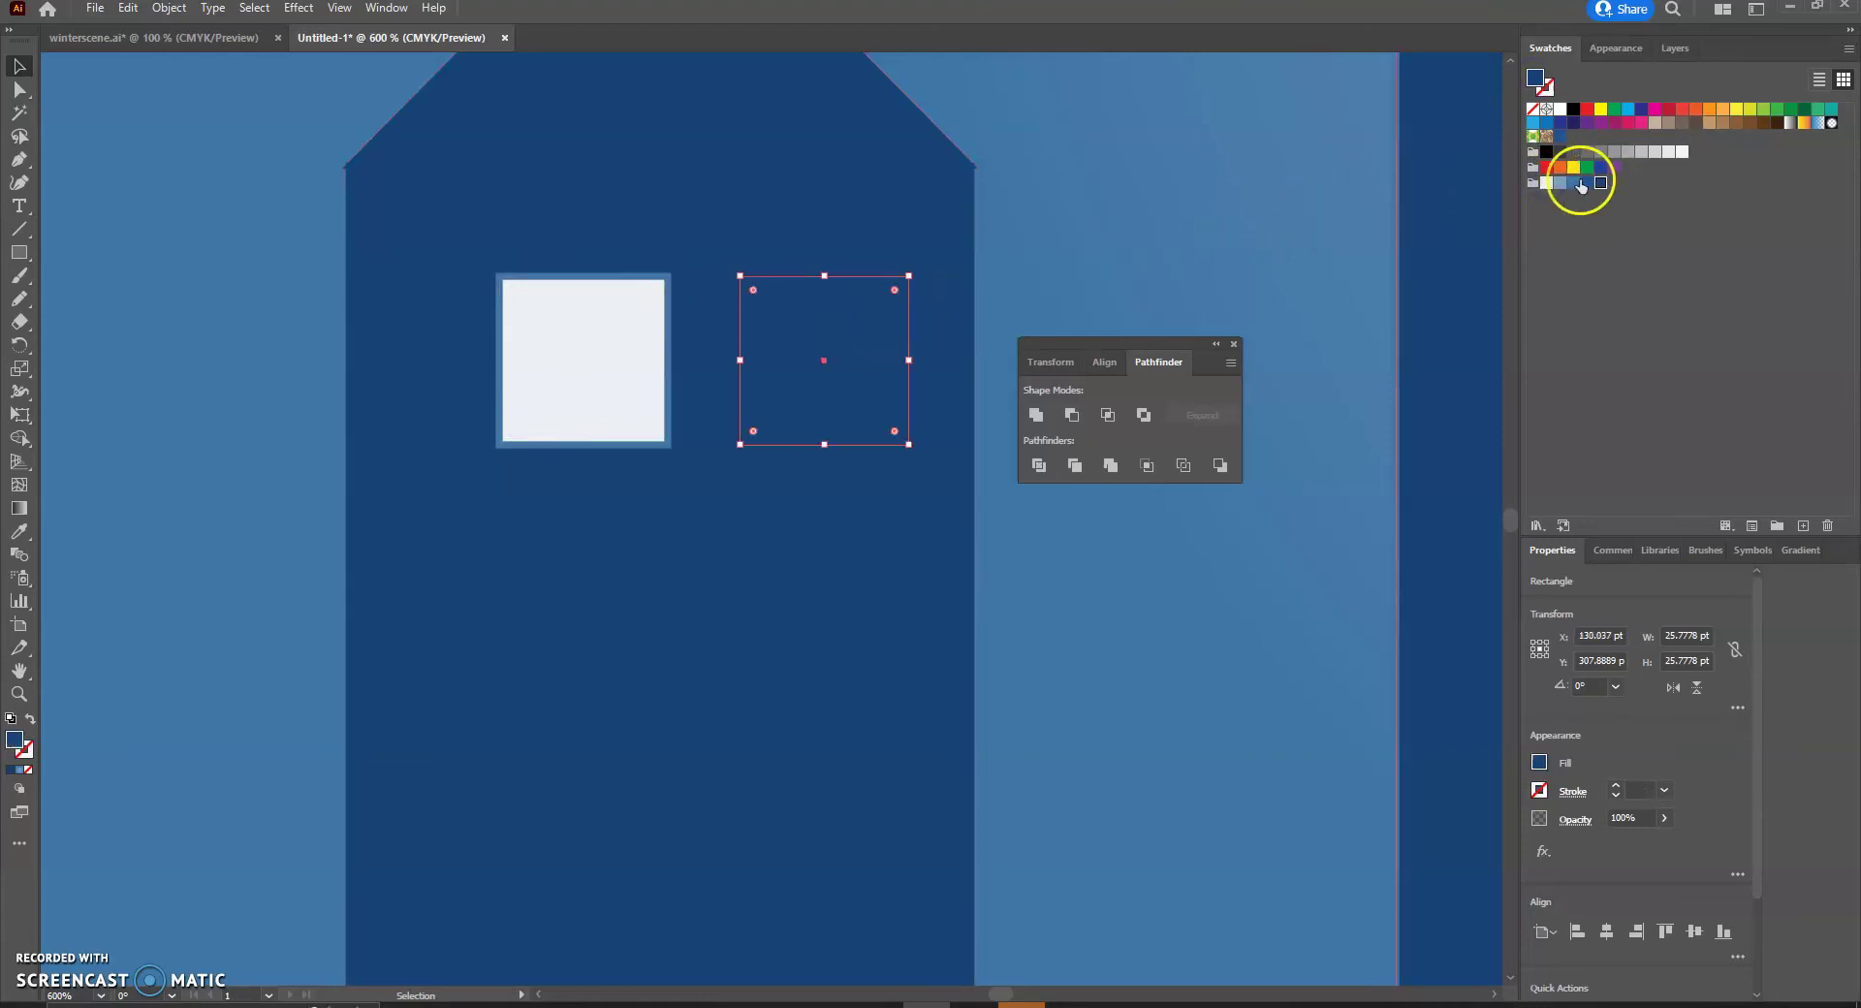
{"action": "left_click", "coordinate": [1540, 184]}
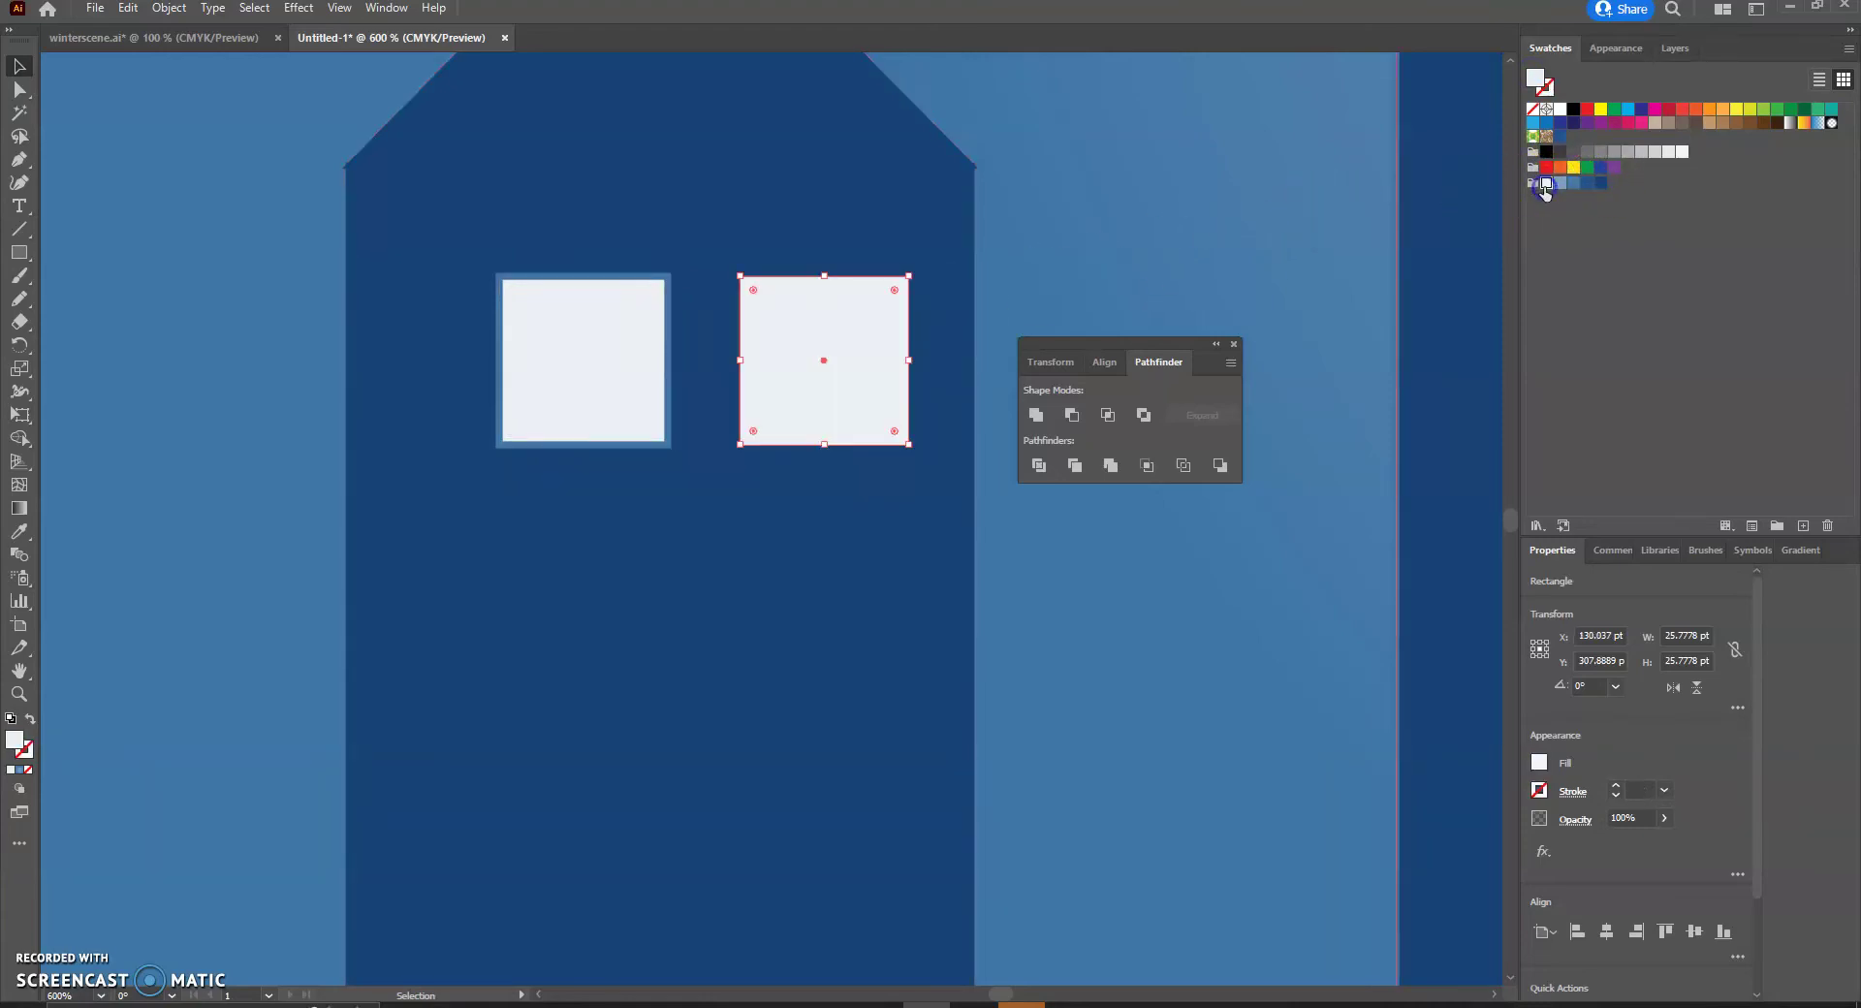
{"action": "left_click", "coordinate": [1066, 216]}
{"action": "left_click", "coordinate": [723, 317]}
Move the left window slightly further left, keeping it level with the right window.
{"action": "left_click", "coordinate": [615, 339]}
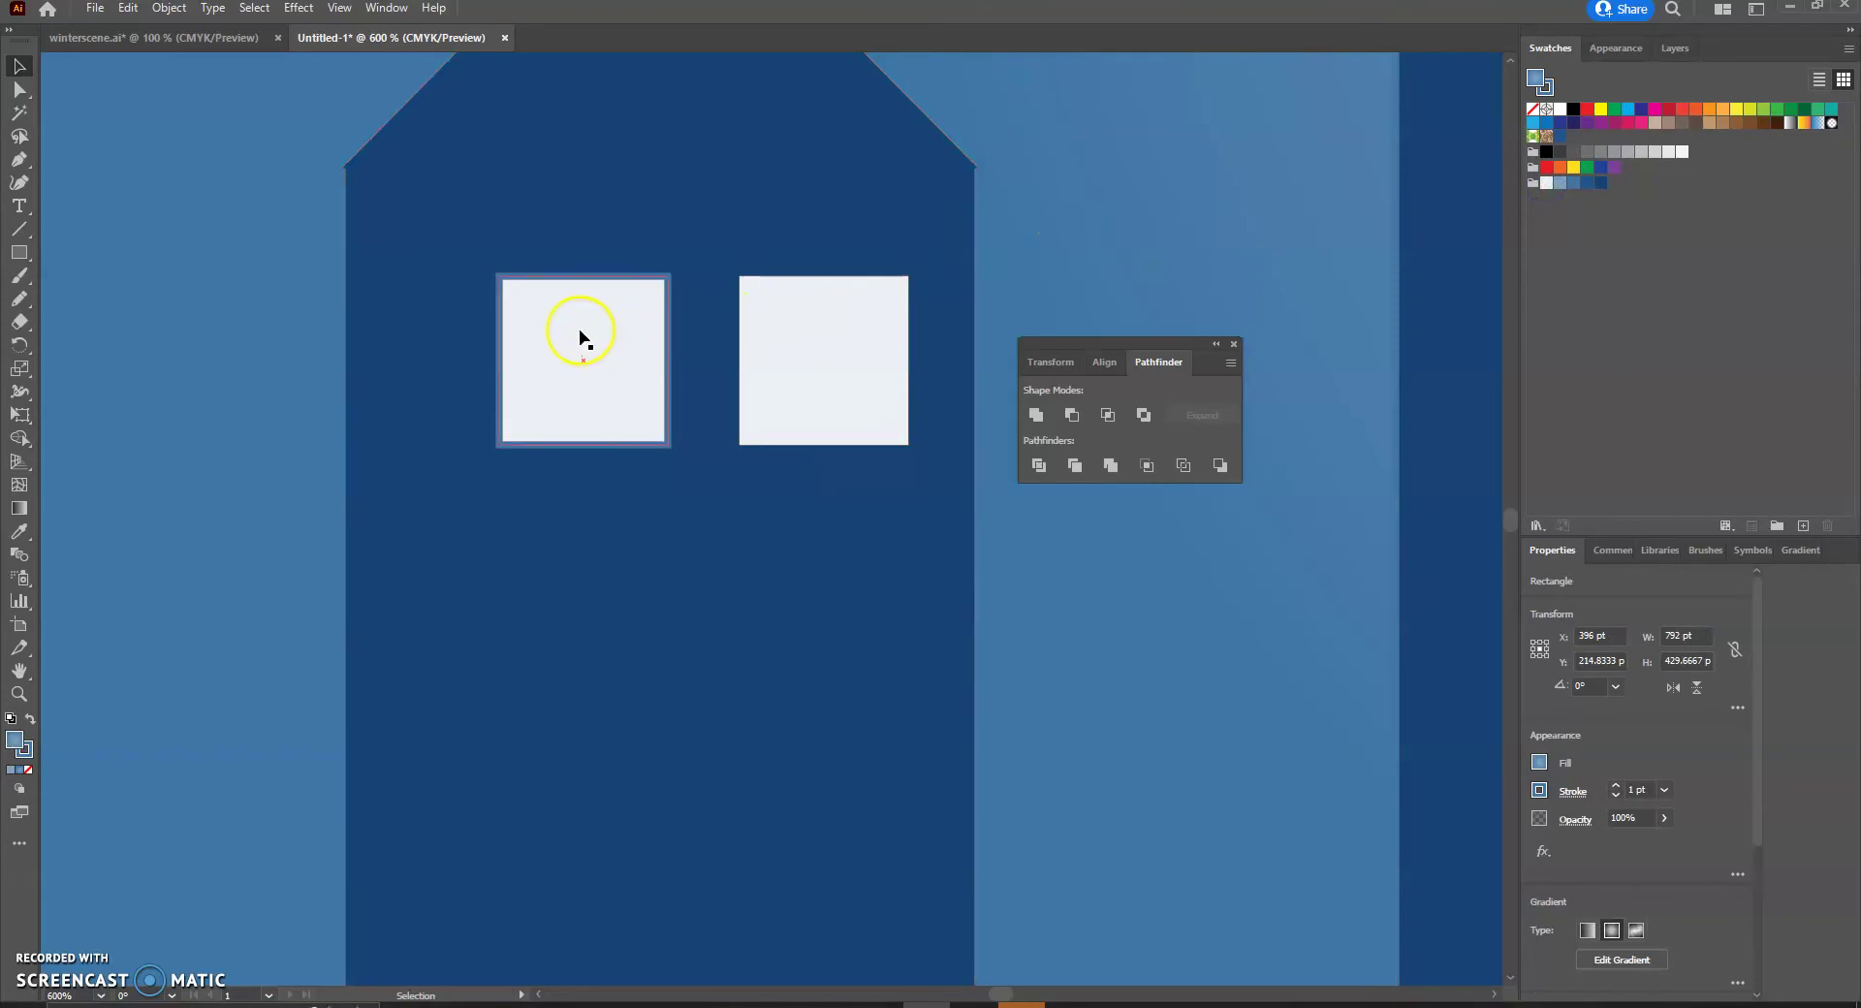
{"action": "mouse_move", "coordinate": [570, 277]}
{"action": "left_mouse_down"}
{"action": "mouse_move", "coordinate": [507, 282]}
{"action": "mouse_move", "coordinate": [570, 282]}
{"action": "left_mouse_up"}
{"action": "left_click", "coordinate": [785, 287]}
{"action": "left_click", "coordinate": [556, 315]}
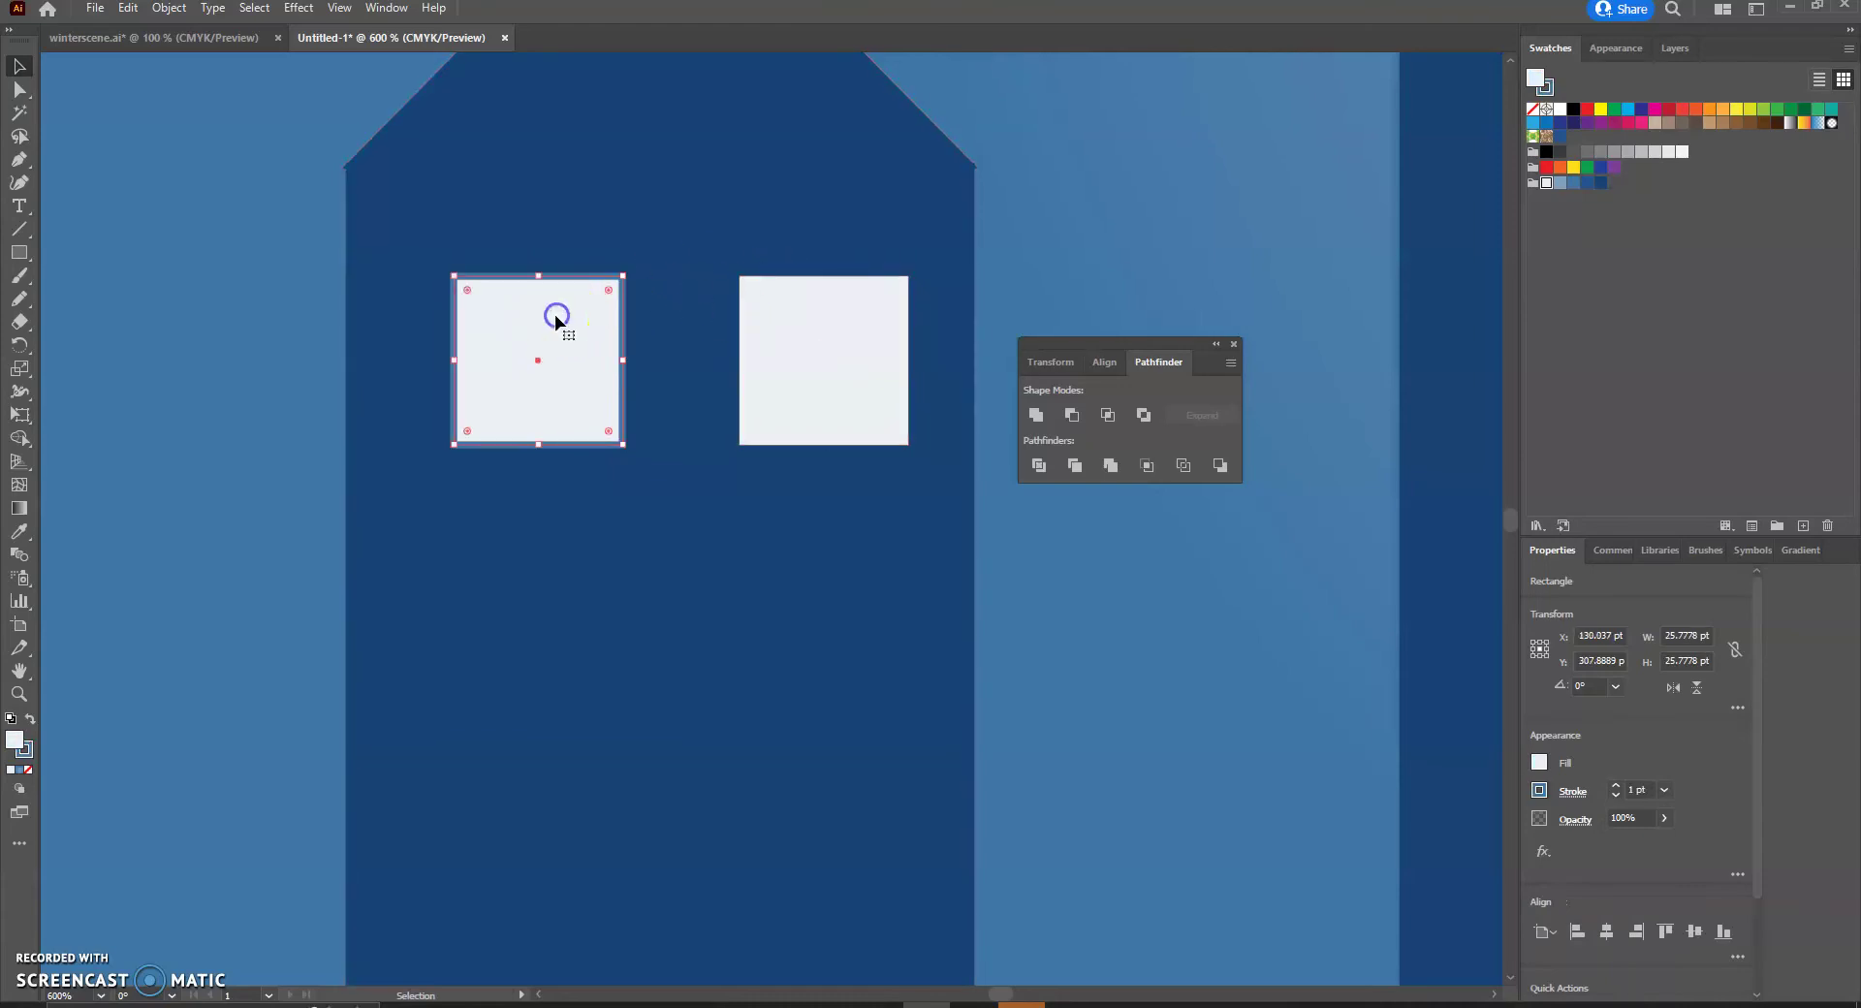
Duplicate the pair of windows downward twice to make three rows on the leftmost building.
{"action": "left_click", "coordinate": [773, 335]}
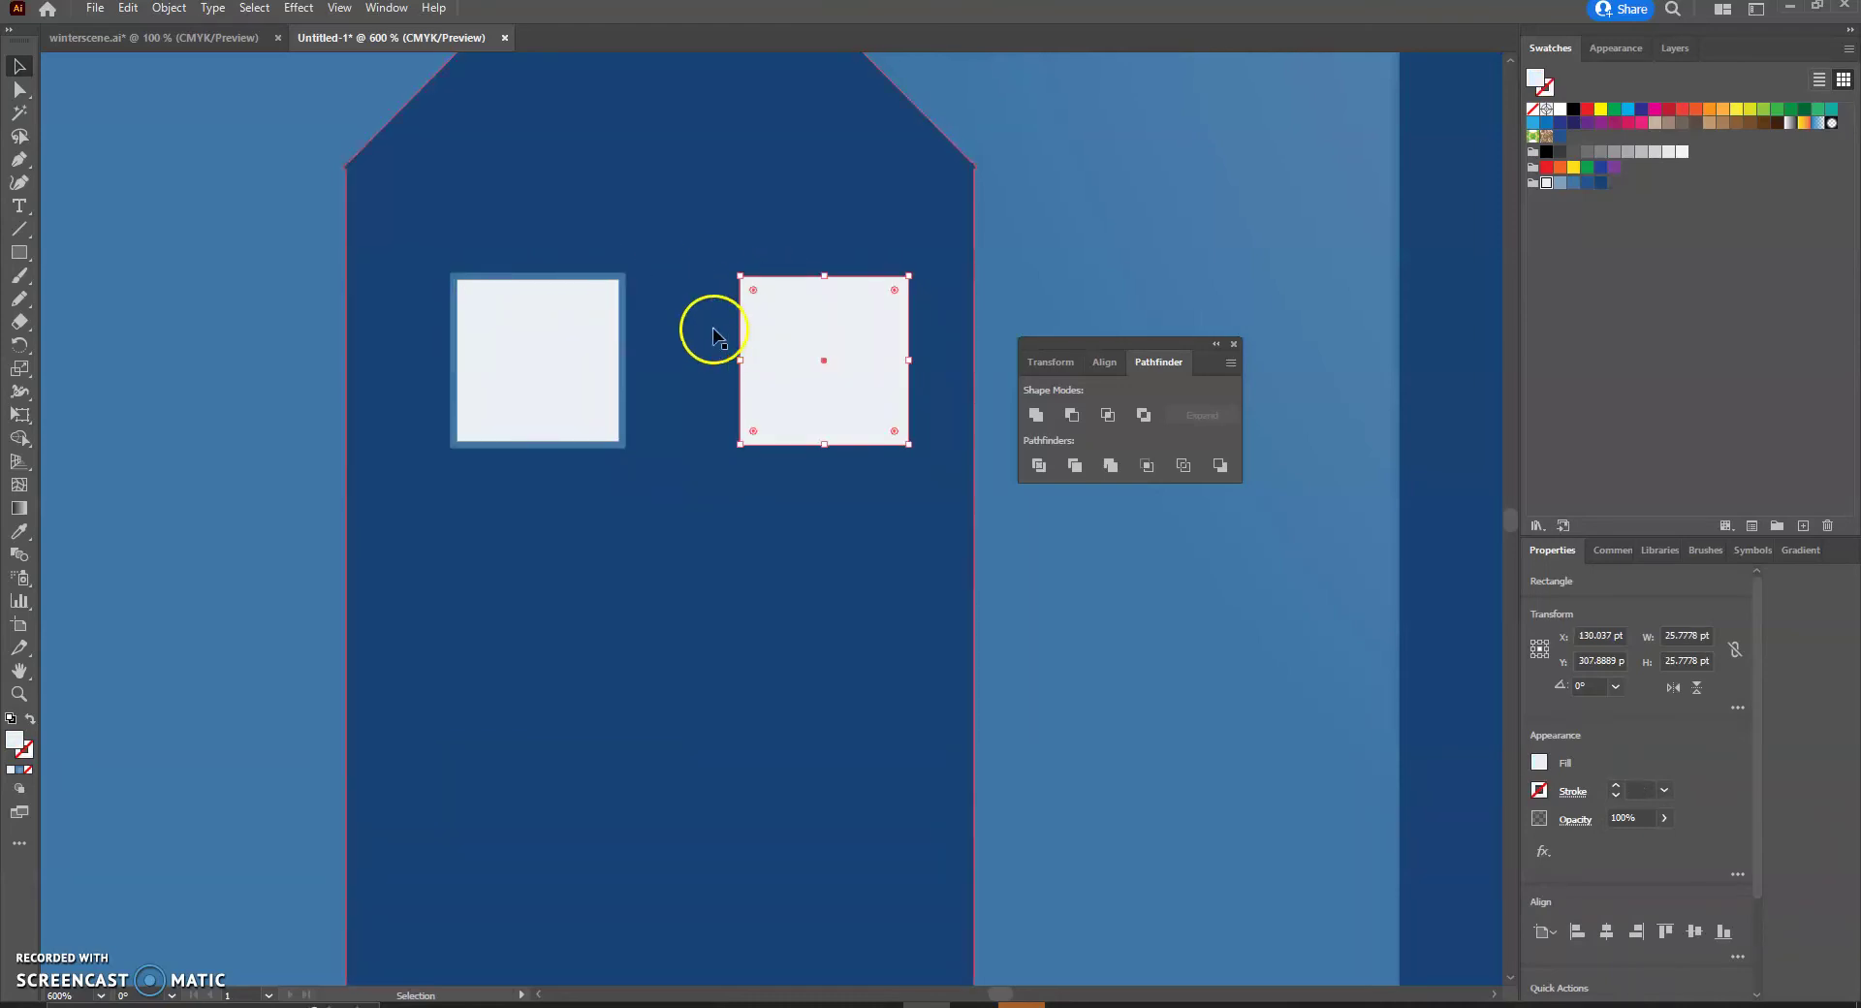
{"action": "left_click", "coordinate": [572, 349], "text": "shift"}
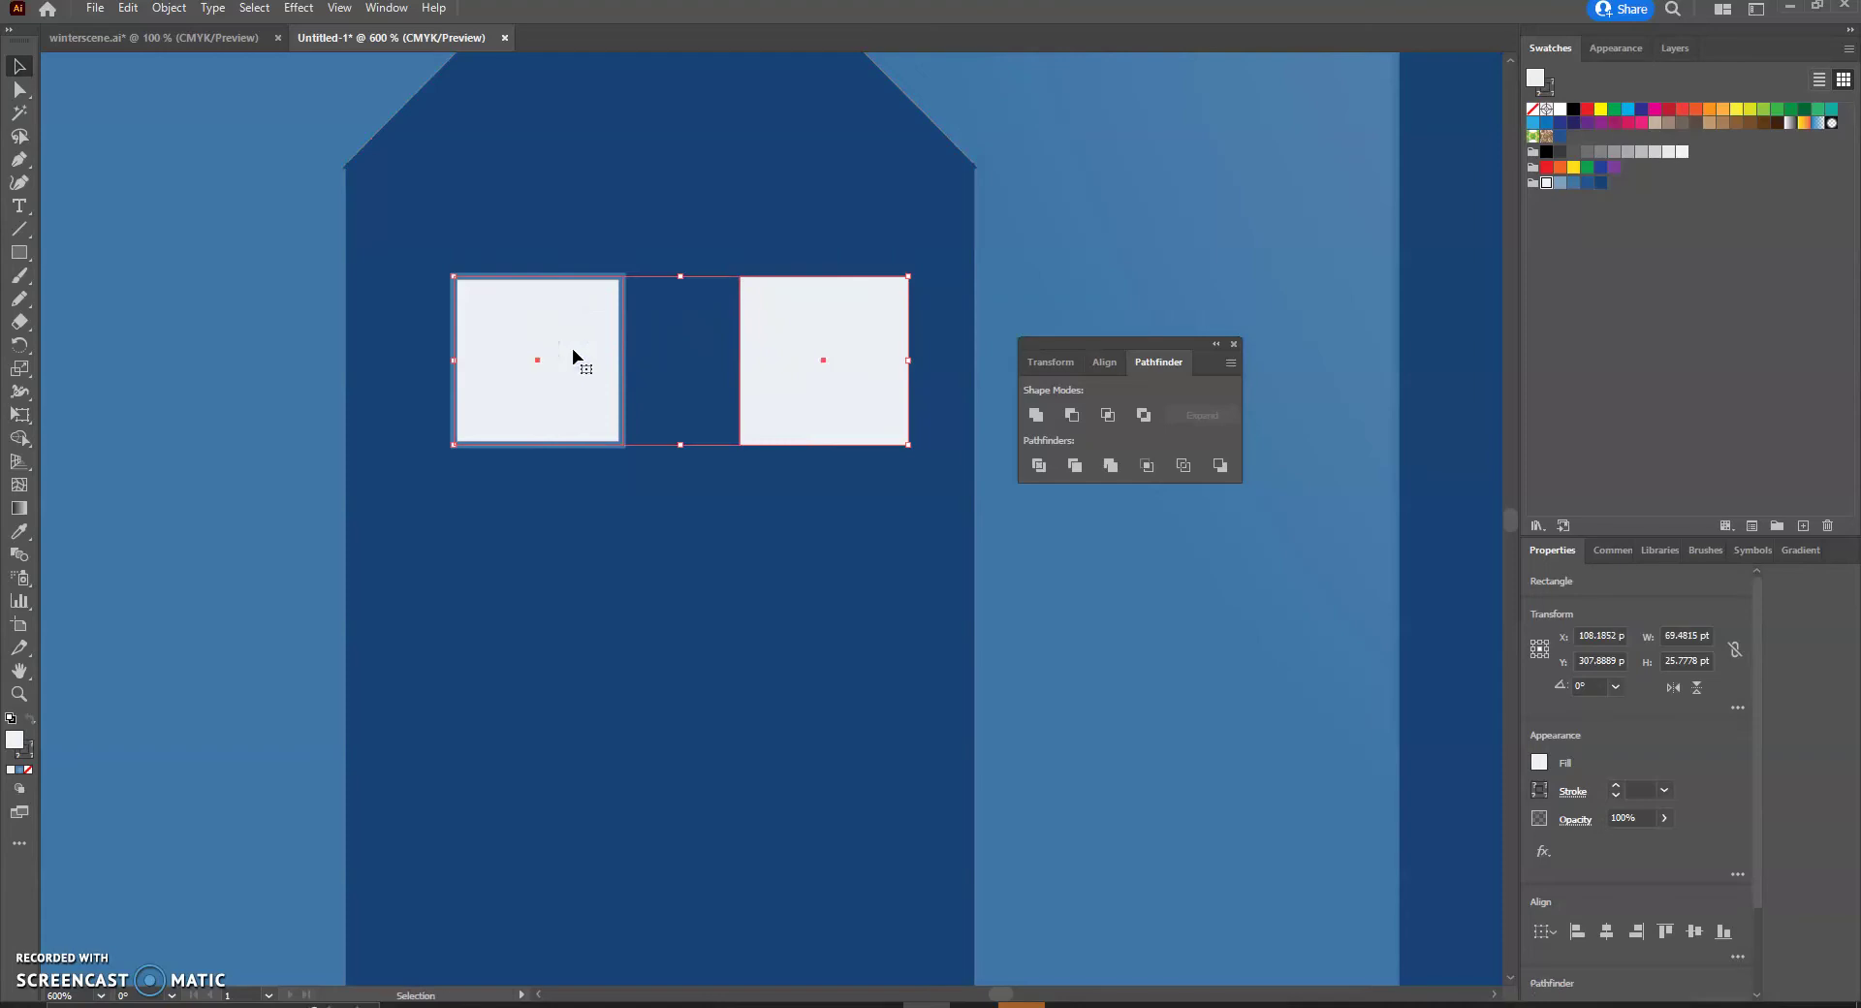
{"action": "left_click_drag", "start_coordinate": [573, 355], "coordinate": [574, 631]}
{"action": "scroll", "coordinate": [573, 615], "scroll_direction": "down", "scroll_amount": 5}
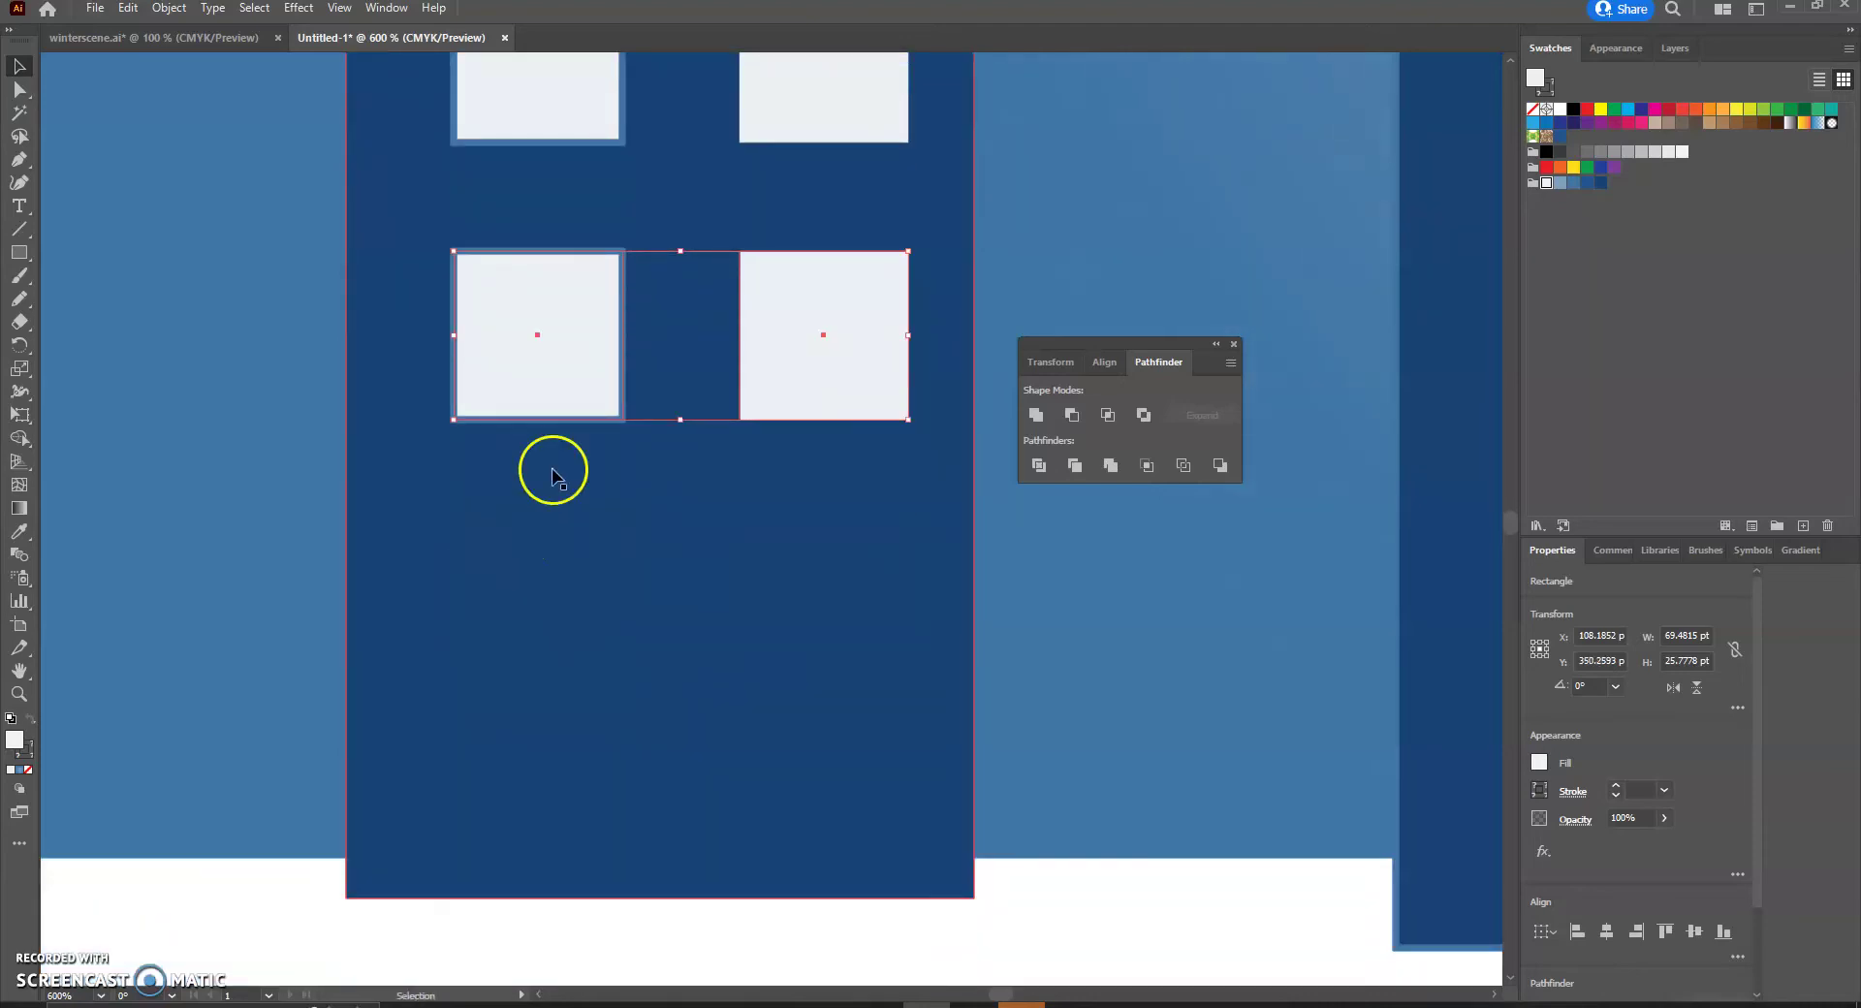
{"action": "left_click_drag", "start_coordinate": [538, 347], "coordinate": [539, 626]}
{"action": "left_click", "coordinate": [657, 267]}
{"action": "scroll", "coordinate": [645, 412], "scroll_direction": "up", "scroll_amount": 3}
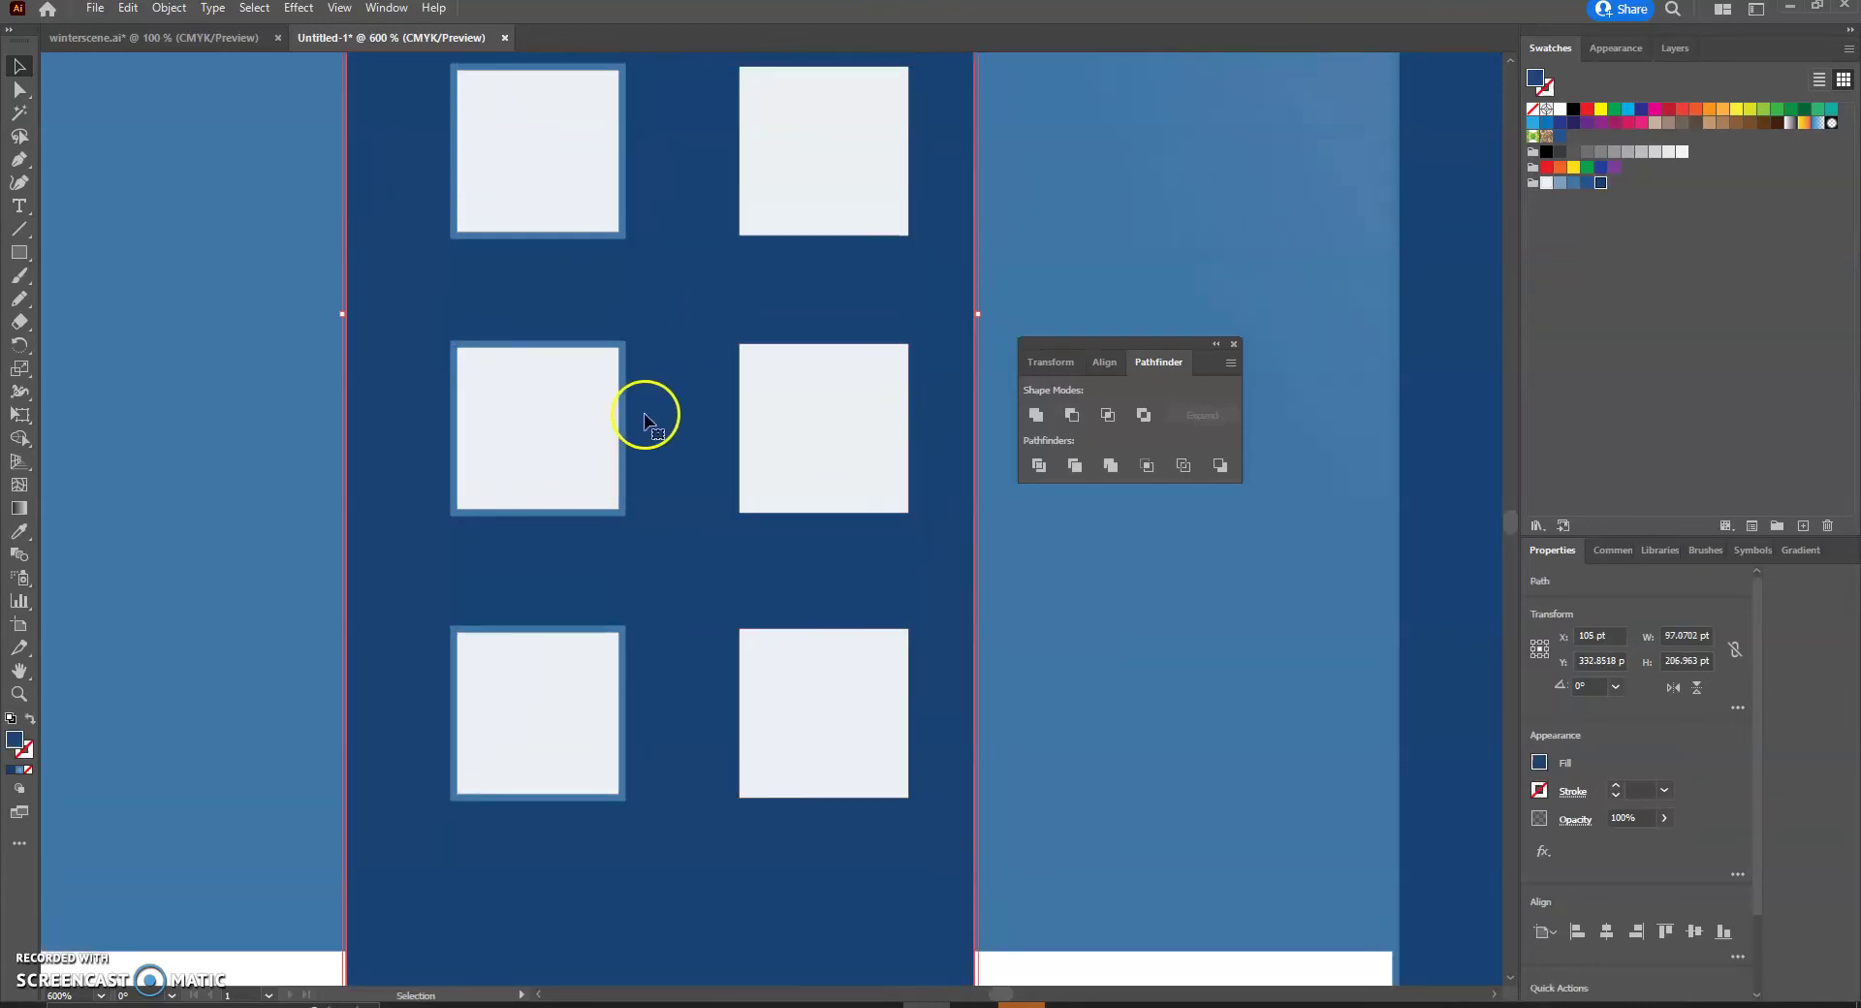
{"action": "scroll", "coordinate": [618, 380], "scroll_direction": "down", "scroll_amount": 3}
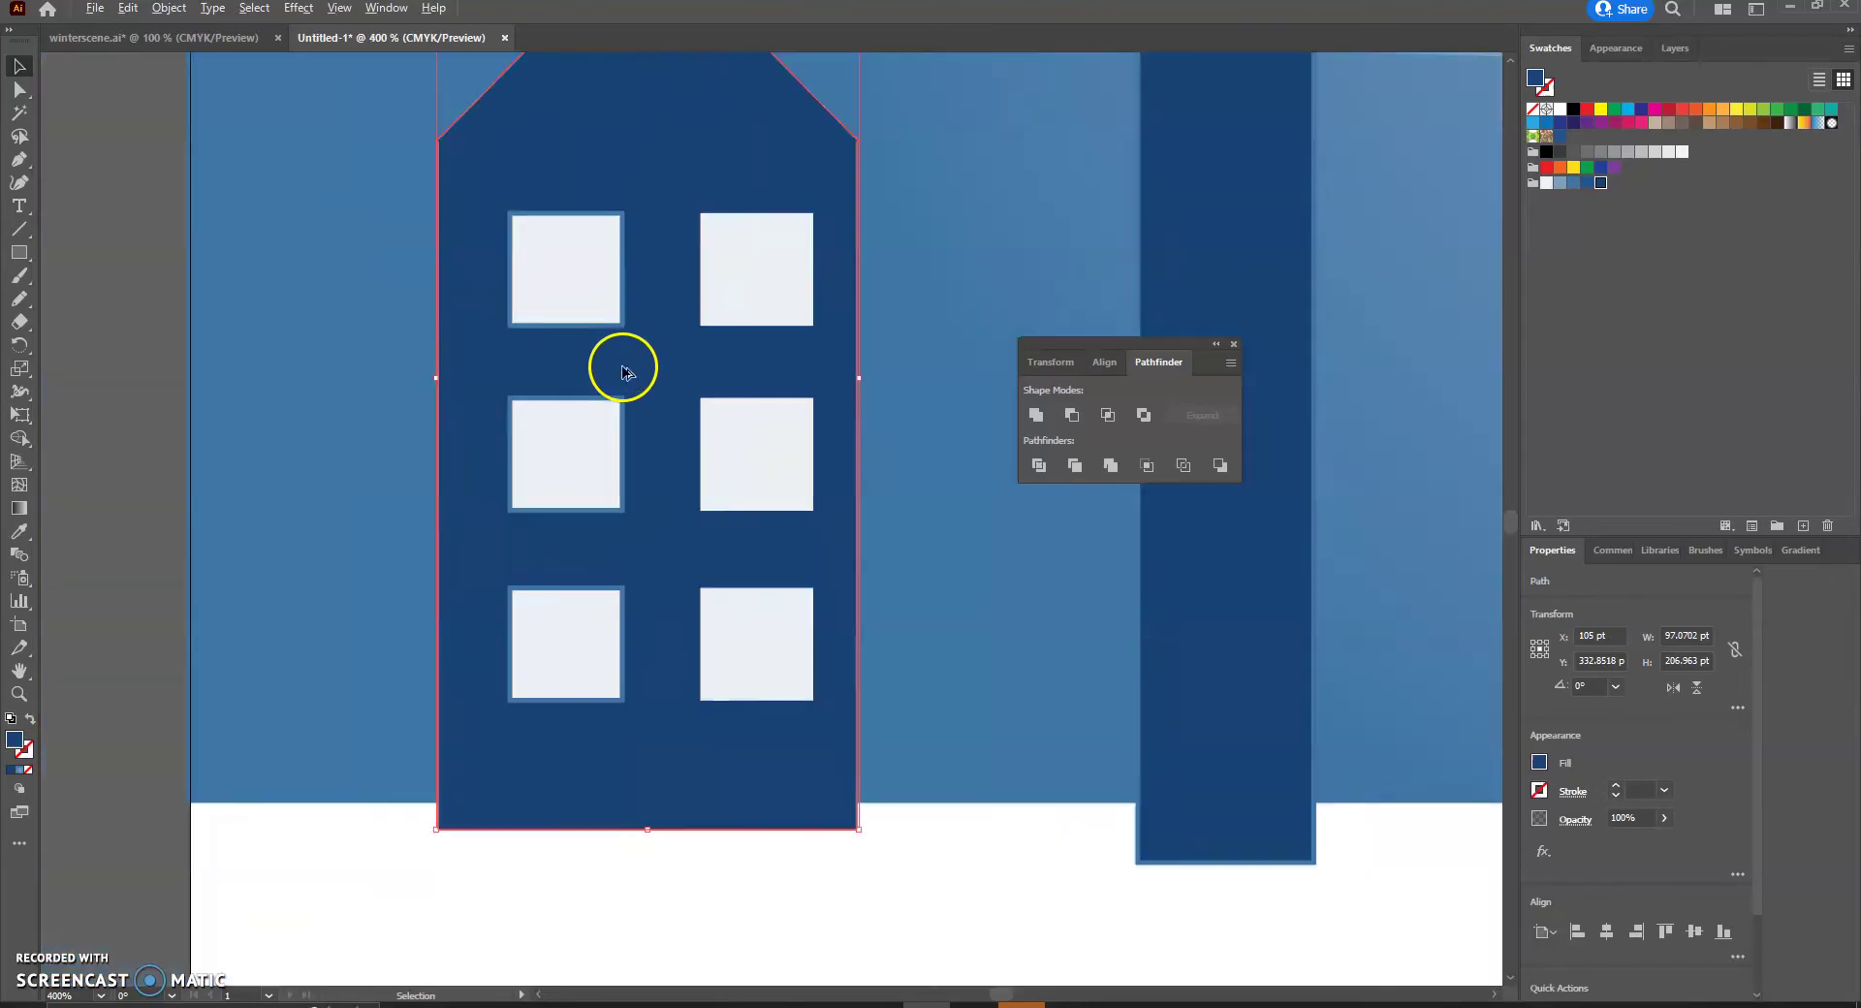
Try to cut the six windows out of the leftmost building with the Minus Front shape mode.
{"action": "left_click", "coordinate": [601, 340], "text": "shift"}
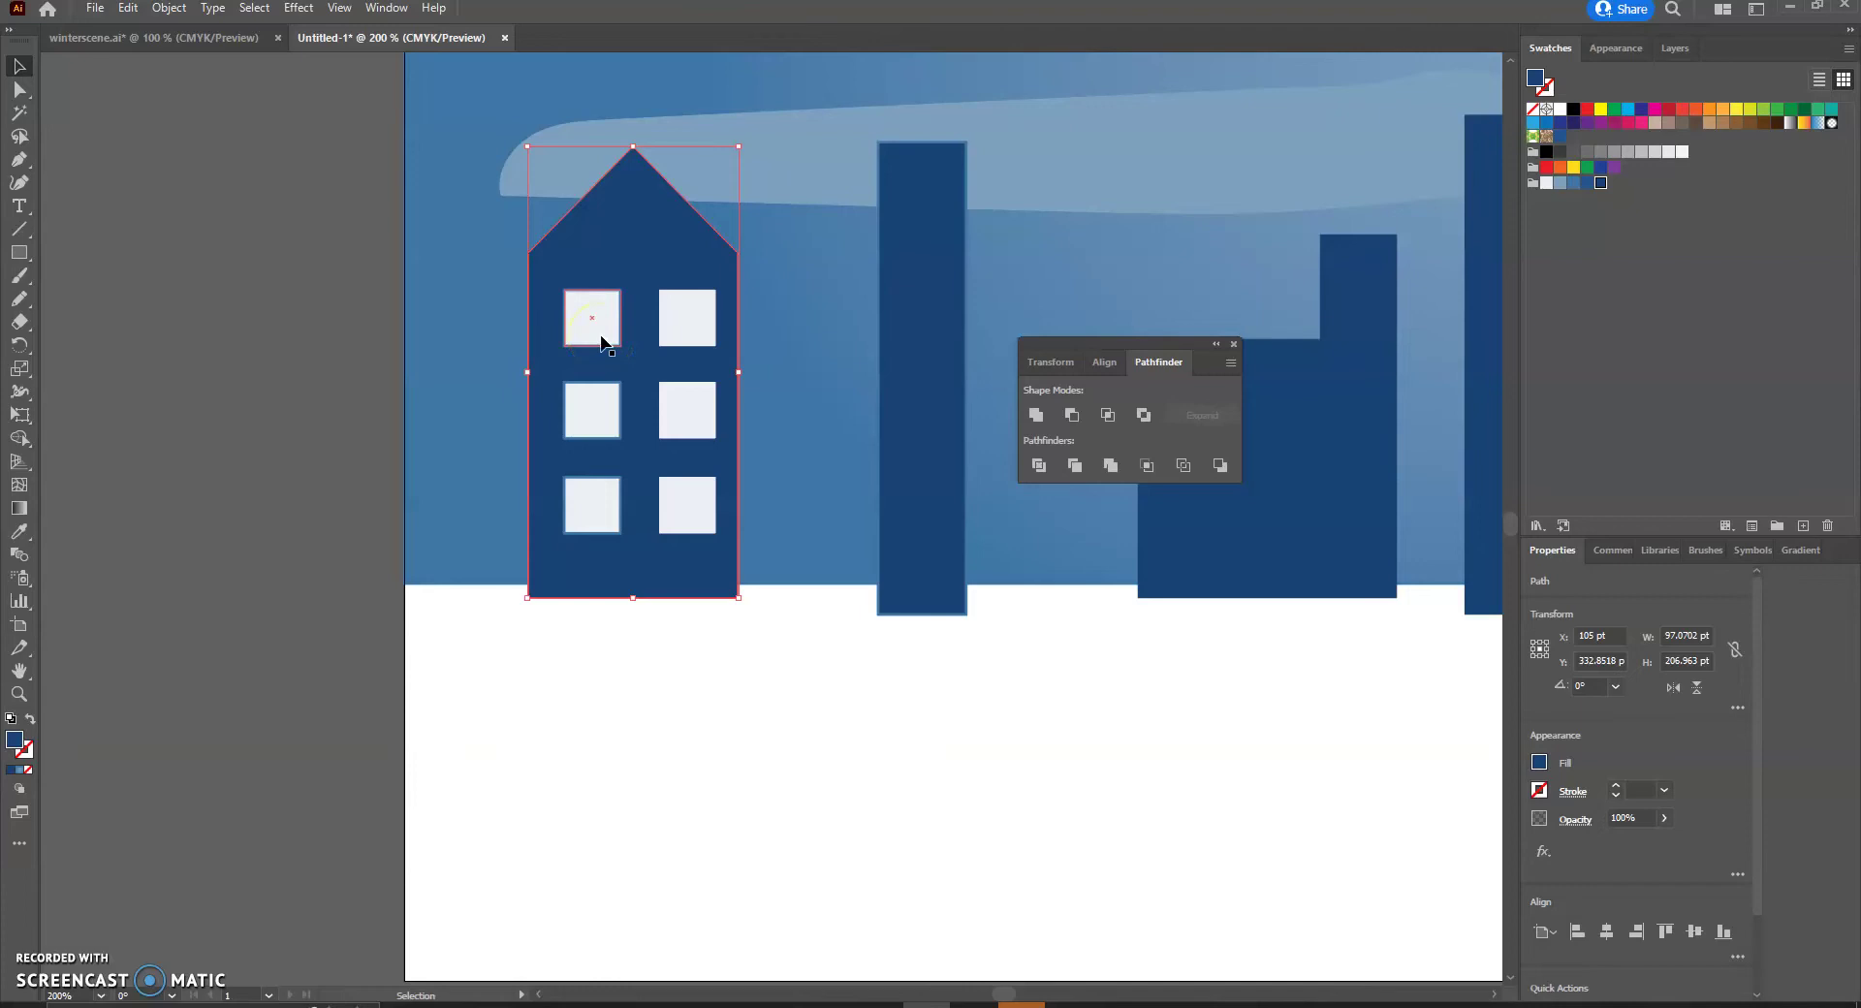
{"action": "left_click", "coordinate": [601, 340]}
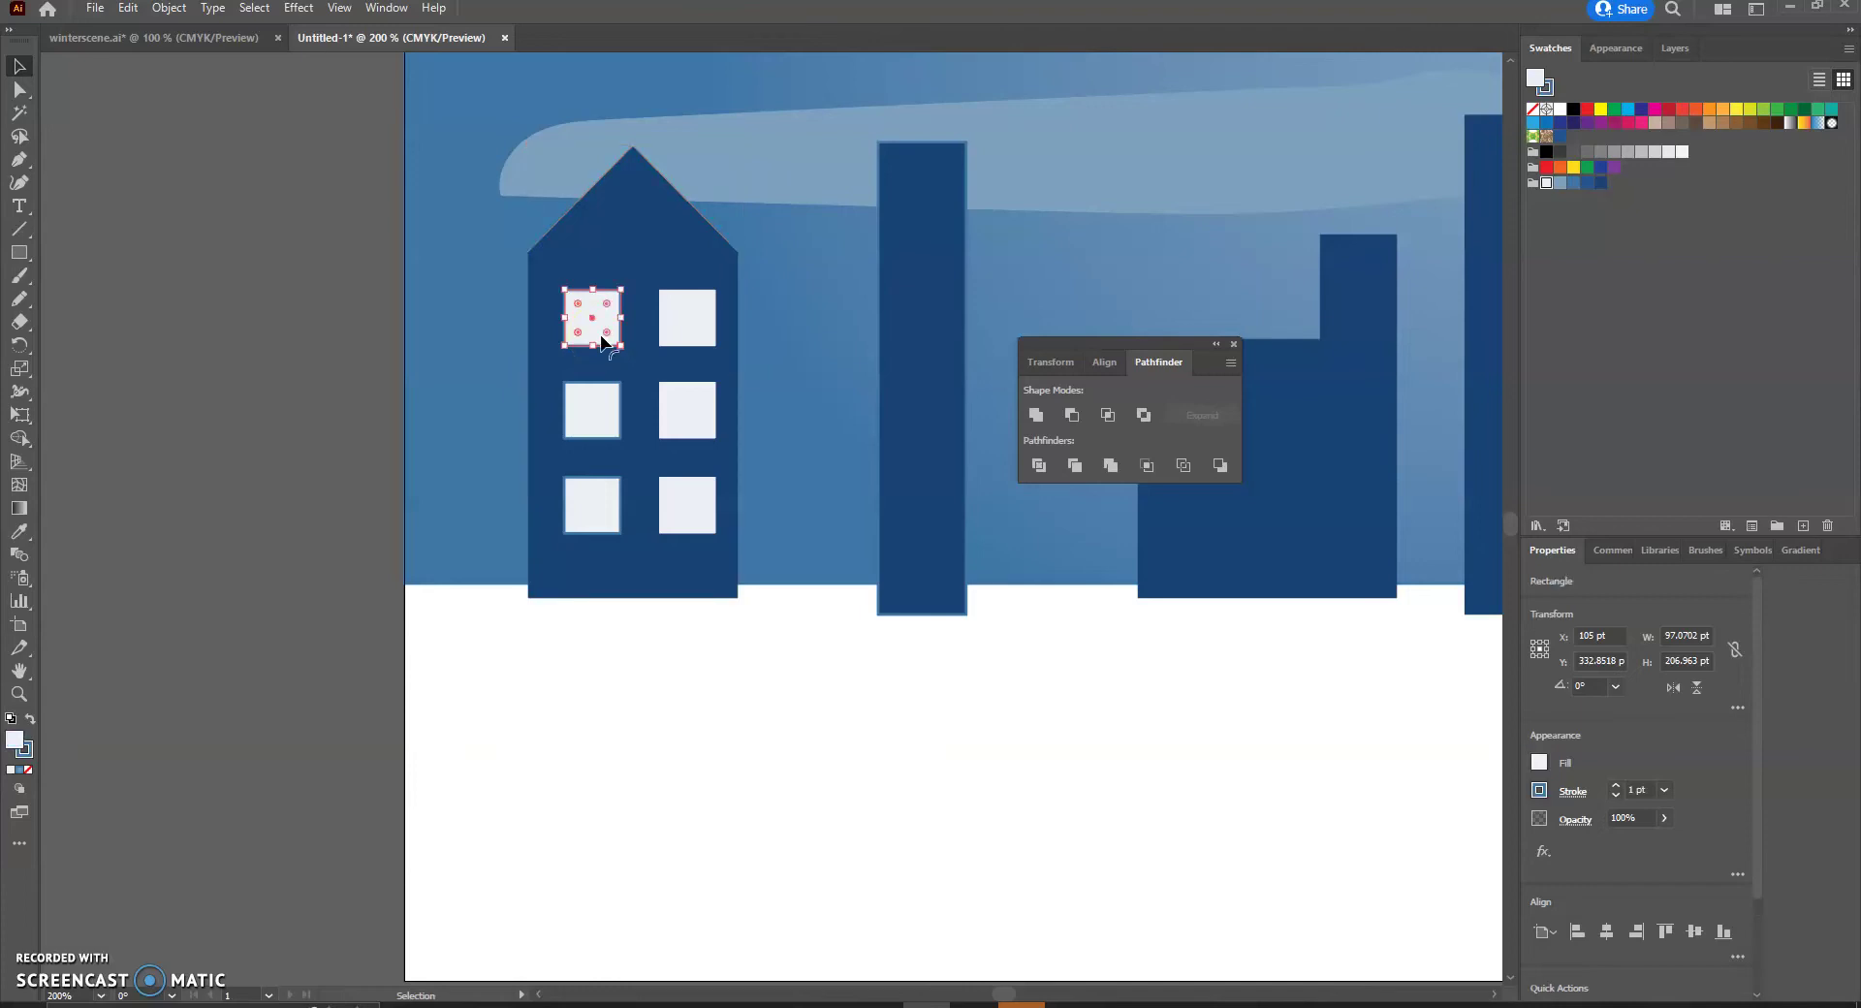
{"action": "left_click", "coordinate": [703, 325], "text": "shift"}
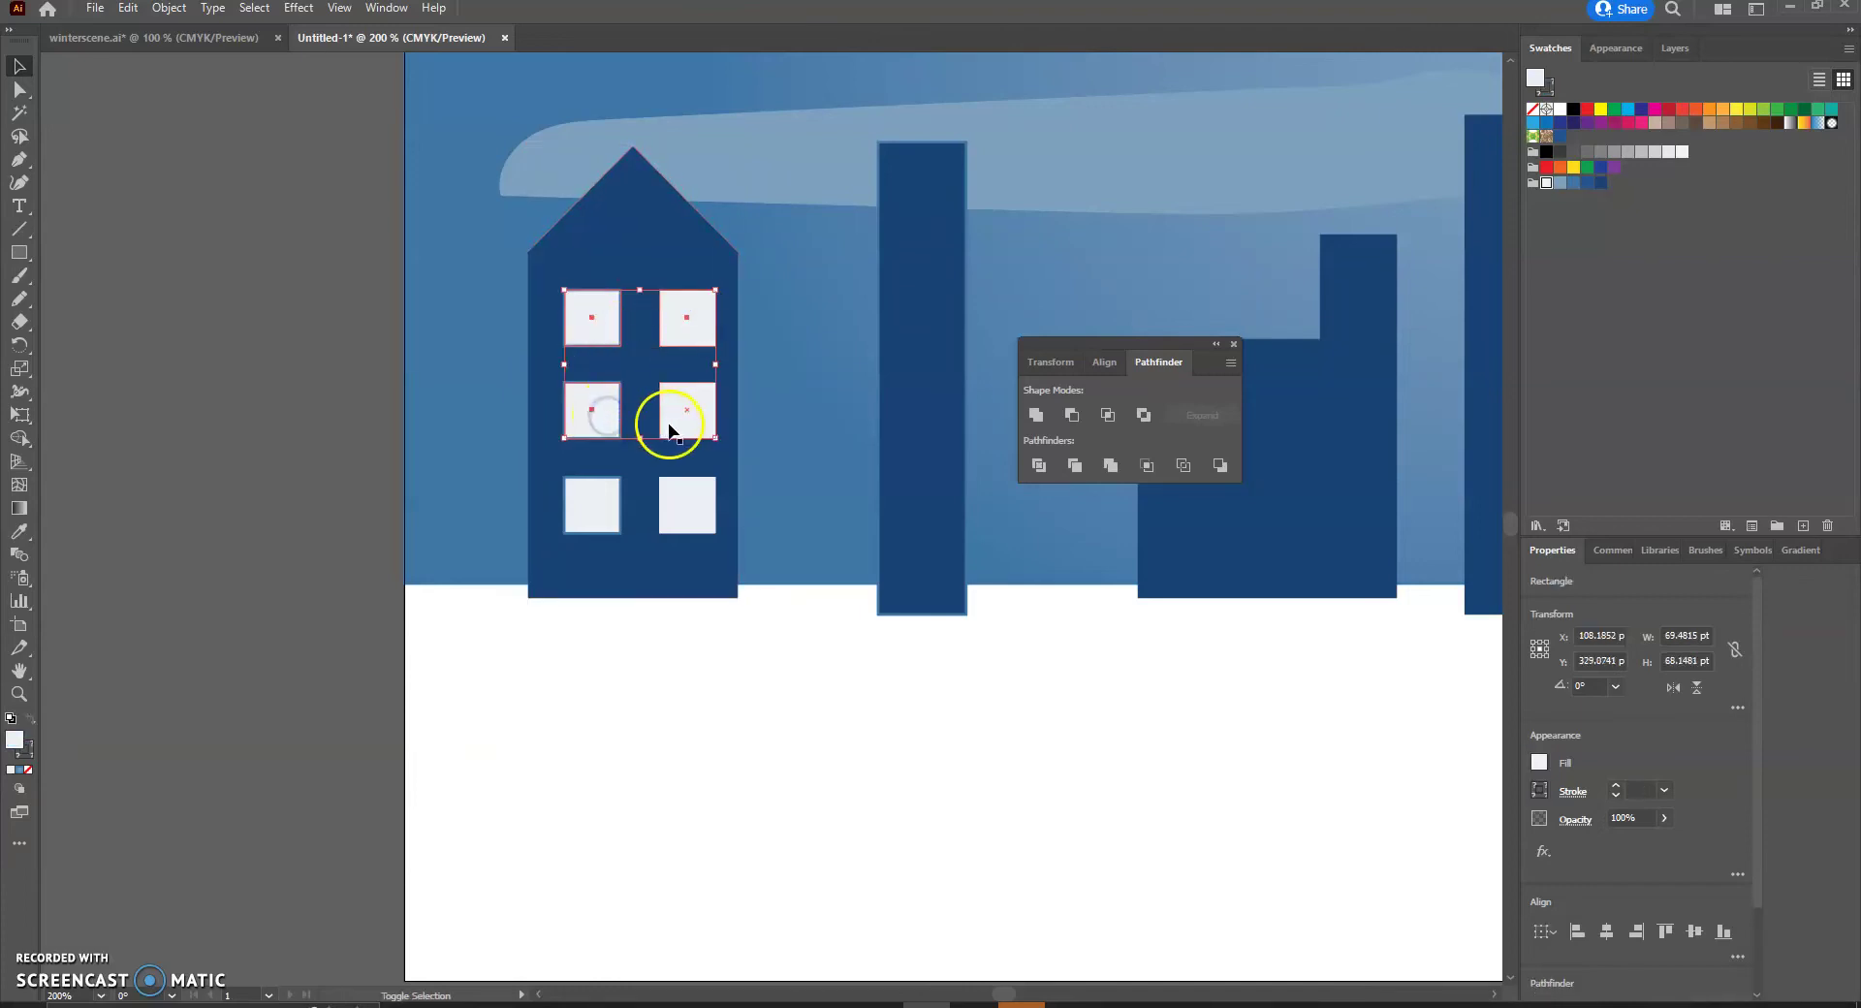
{"action": "left_click", "coordinate": [674, 415], "text": "shift"}
{"action": "left_click", "coordinate": [596, 503], "text": "shift"}
{"action": "left_click", "coordinate": [676, 511], "text": "shift"}
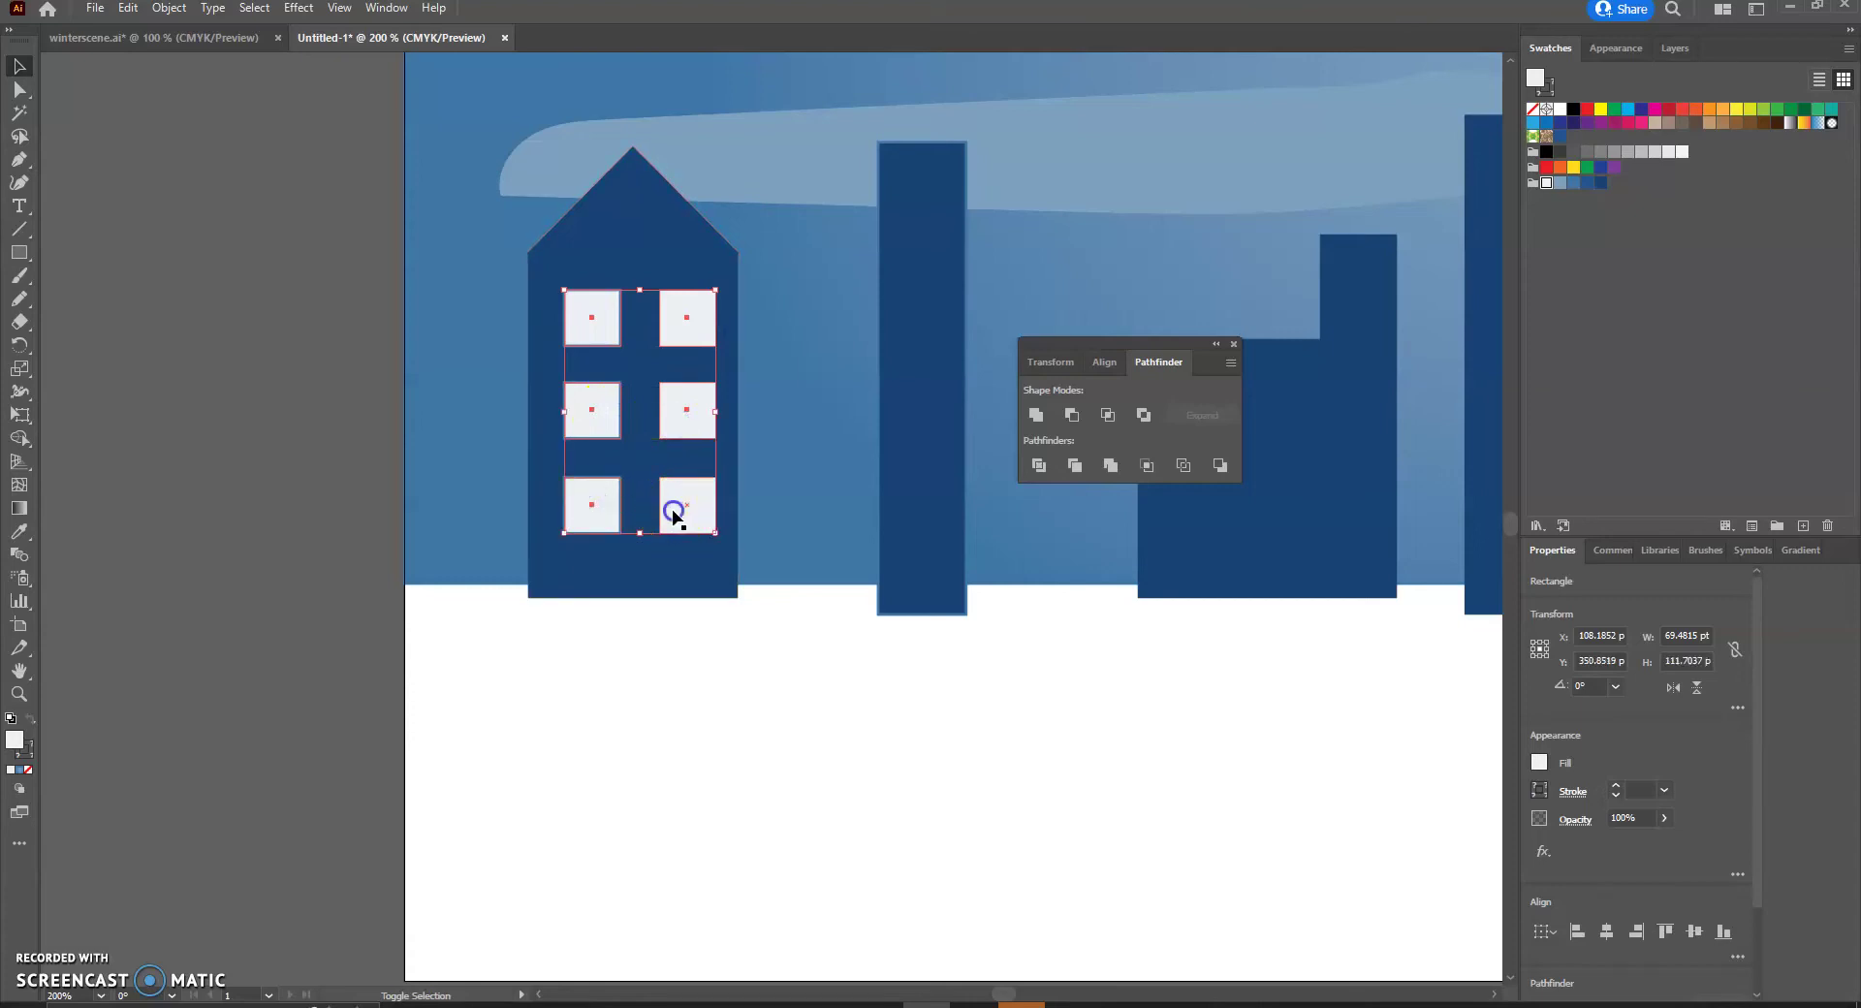
{"action": "left_click", "coordinate": [651, 235], "text": "shift"}
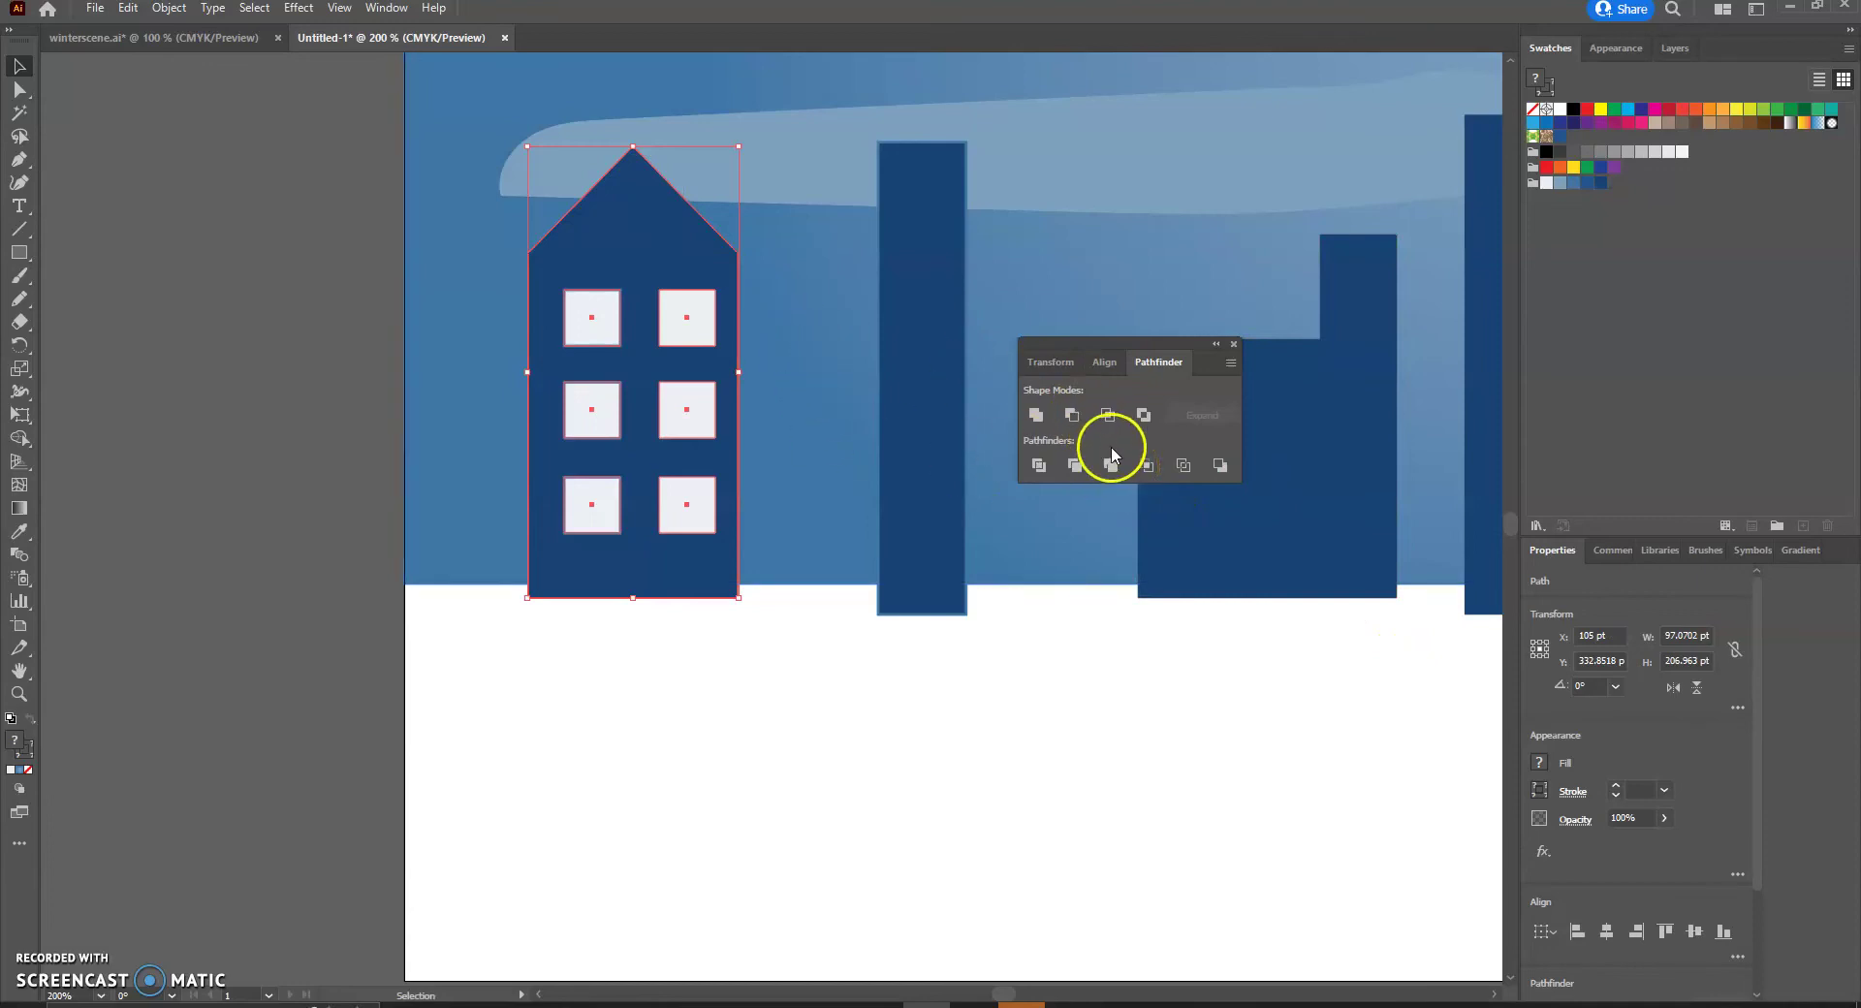
{"action": "left_click", "coordinate": [1071, 417]}
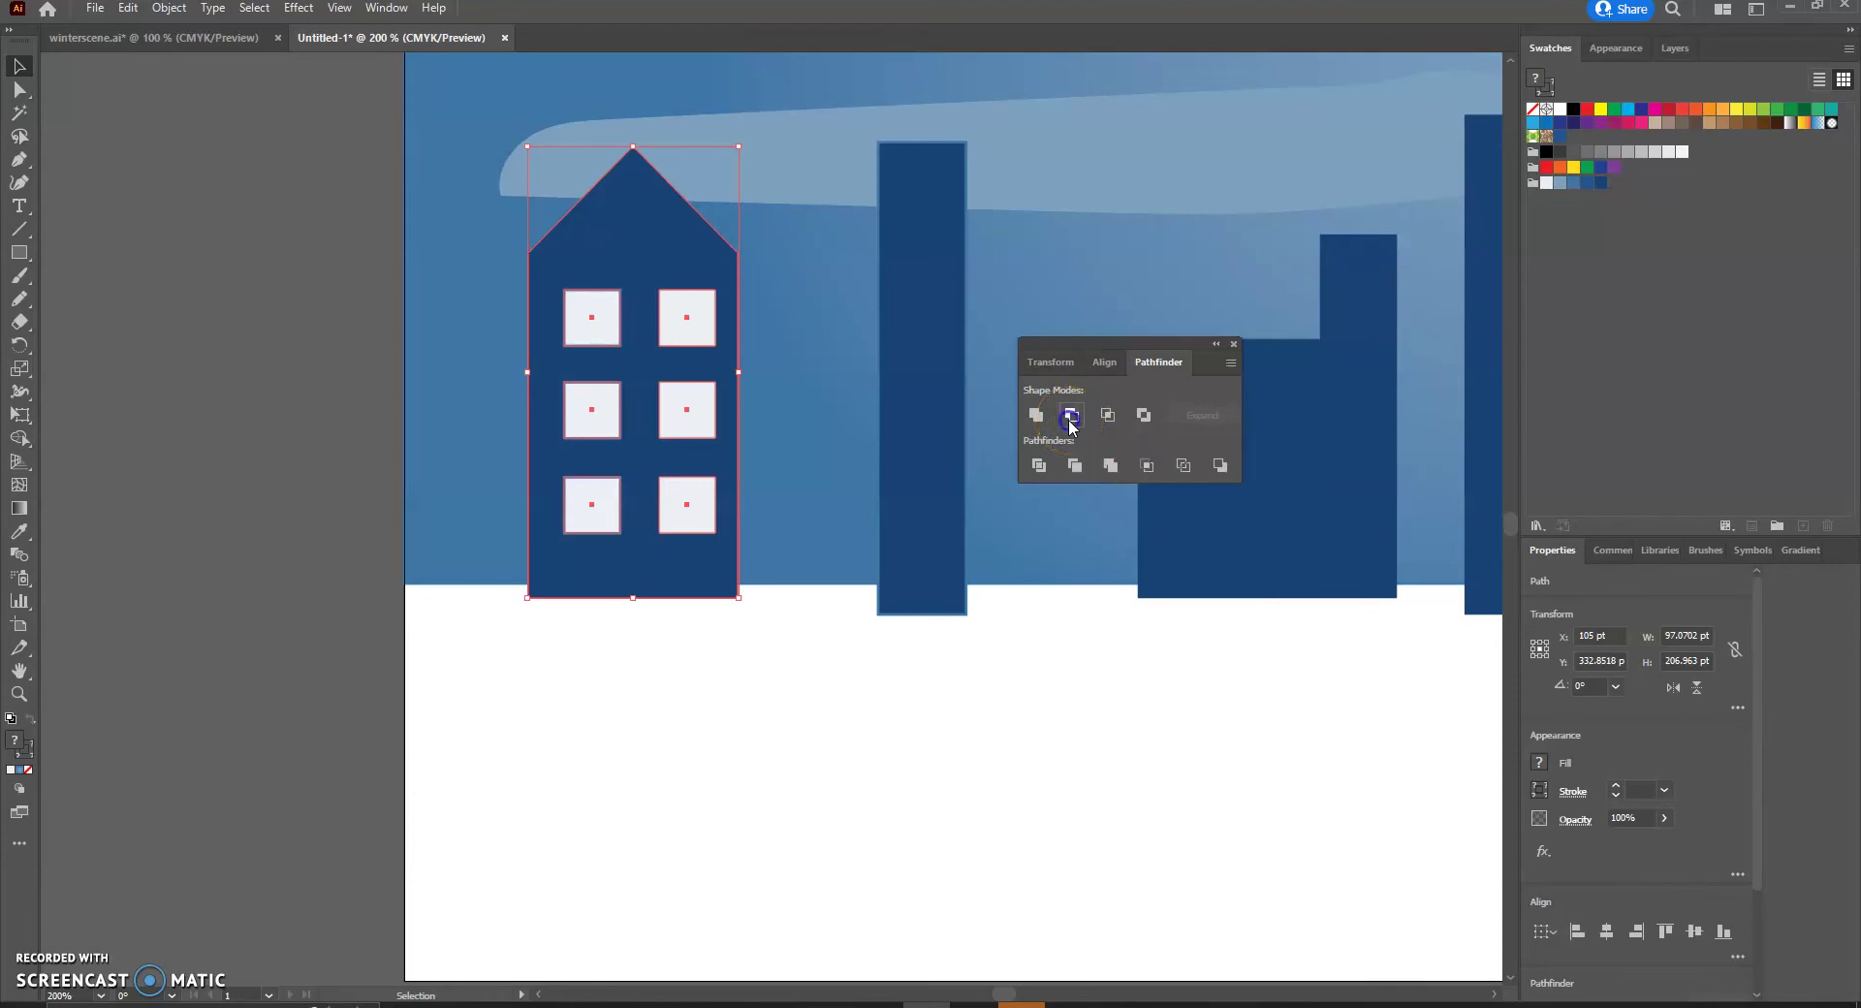
{"action": "left_click", "coordinate": [820, 346]}
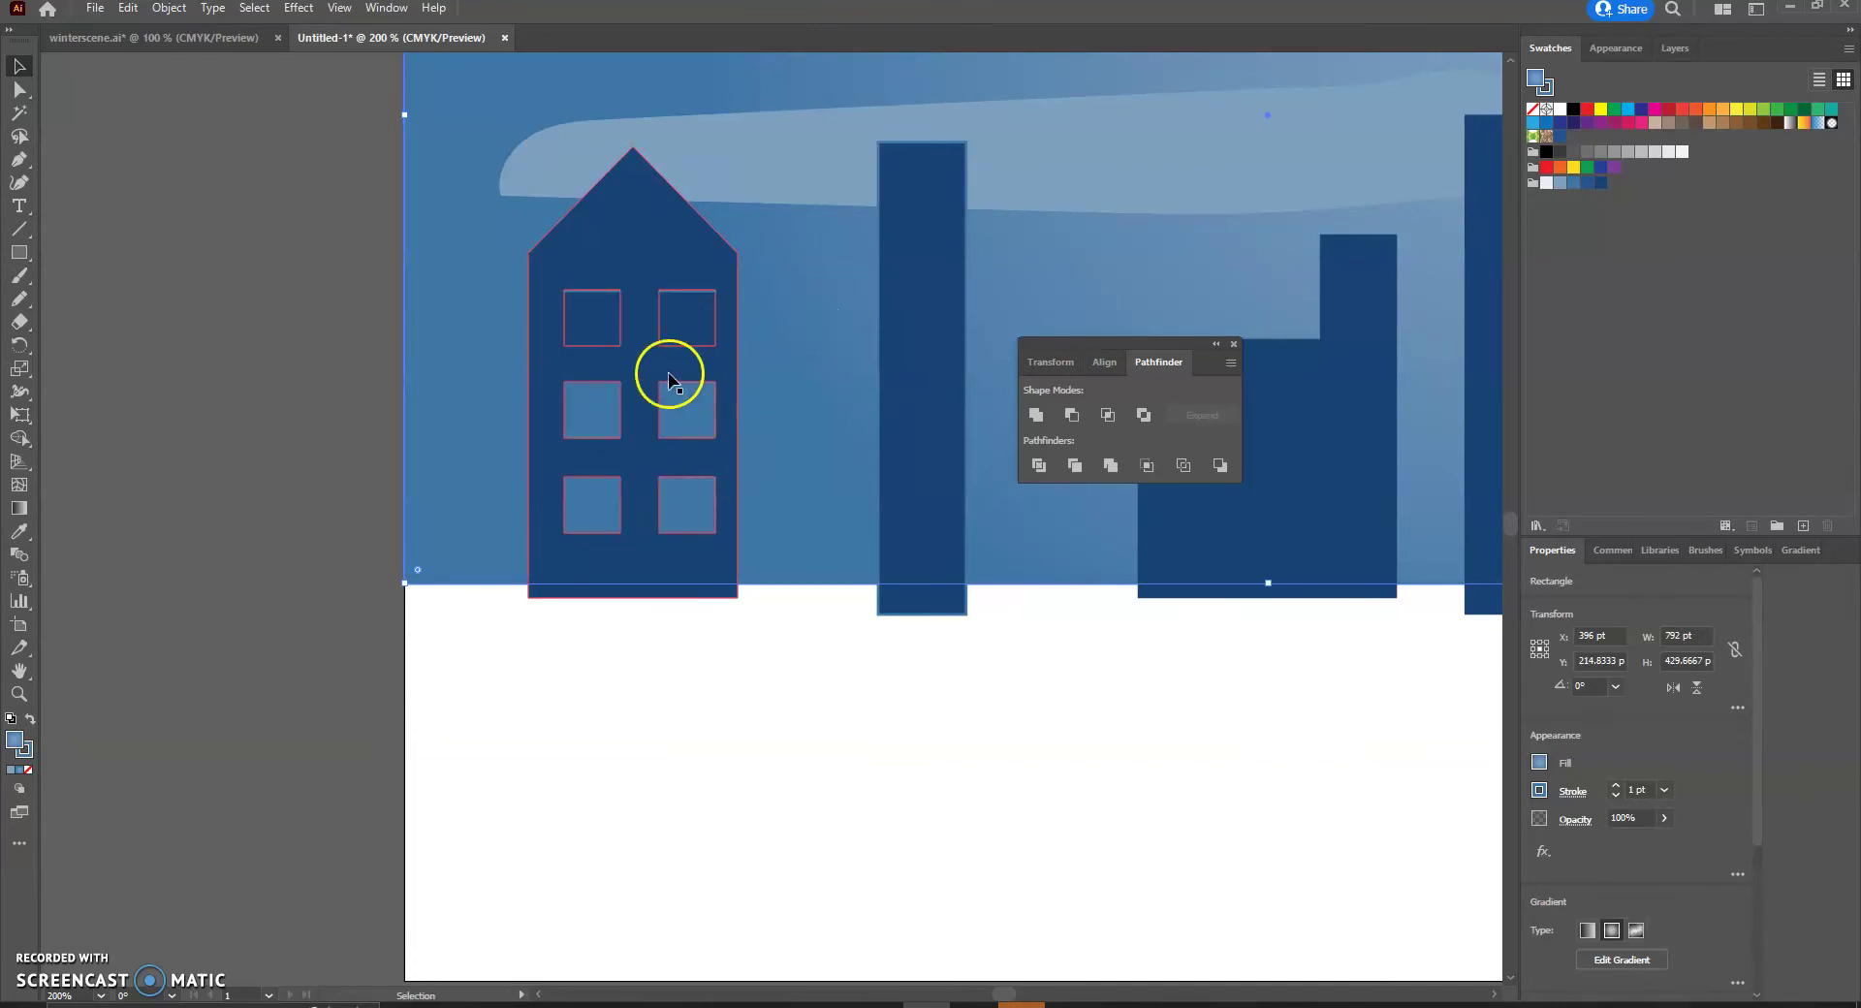
Delete the two leftover dark squares filling the top-row window openings of the leftmost building.
{"action": "left_click", "coordinate": [573, 329]}
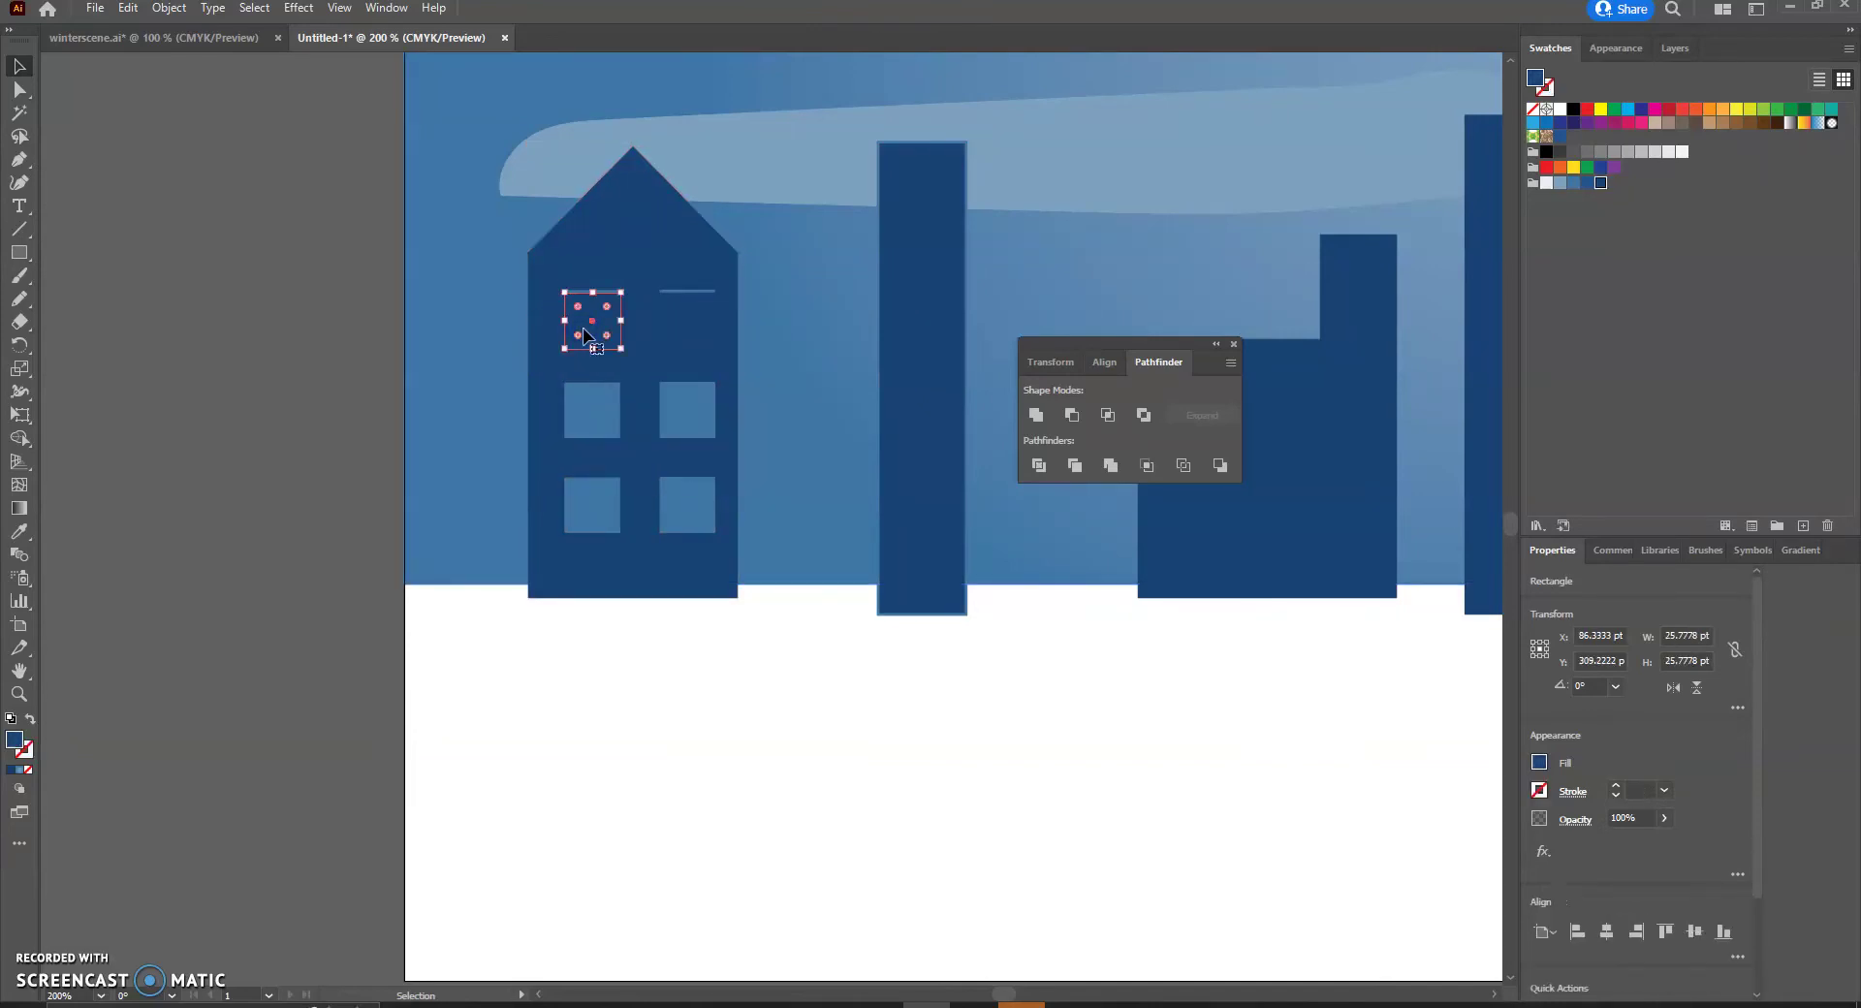
{"action": "key", "text": "Delete"}
{"action": "left_click", "coordinate": [690, 326]}
{"action": "key", "text": "Delete"}
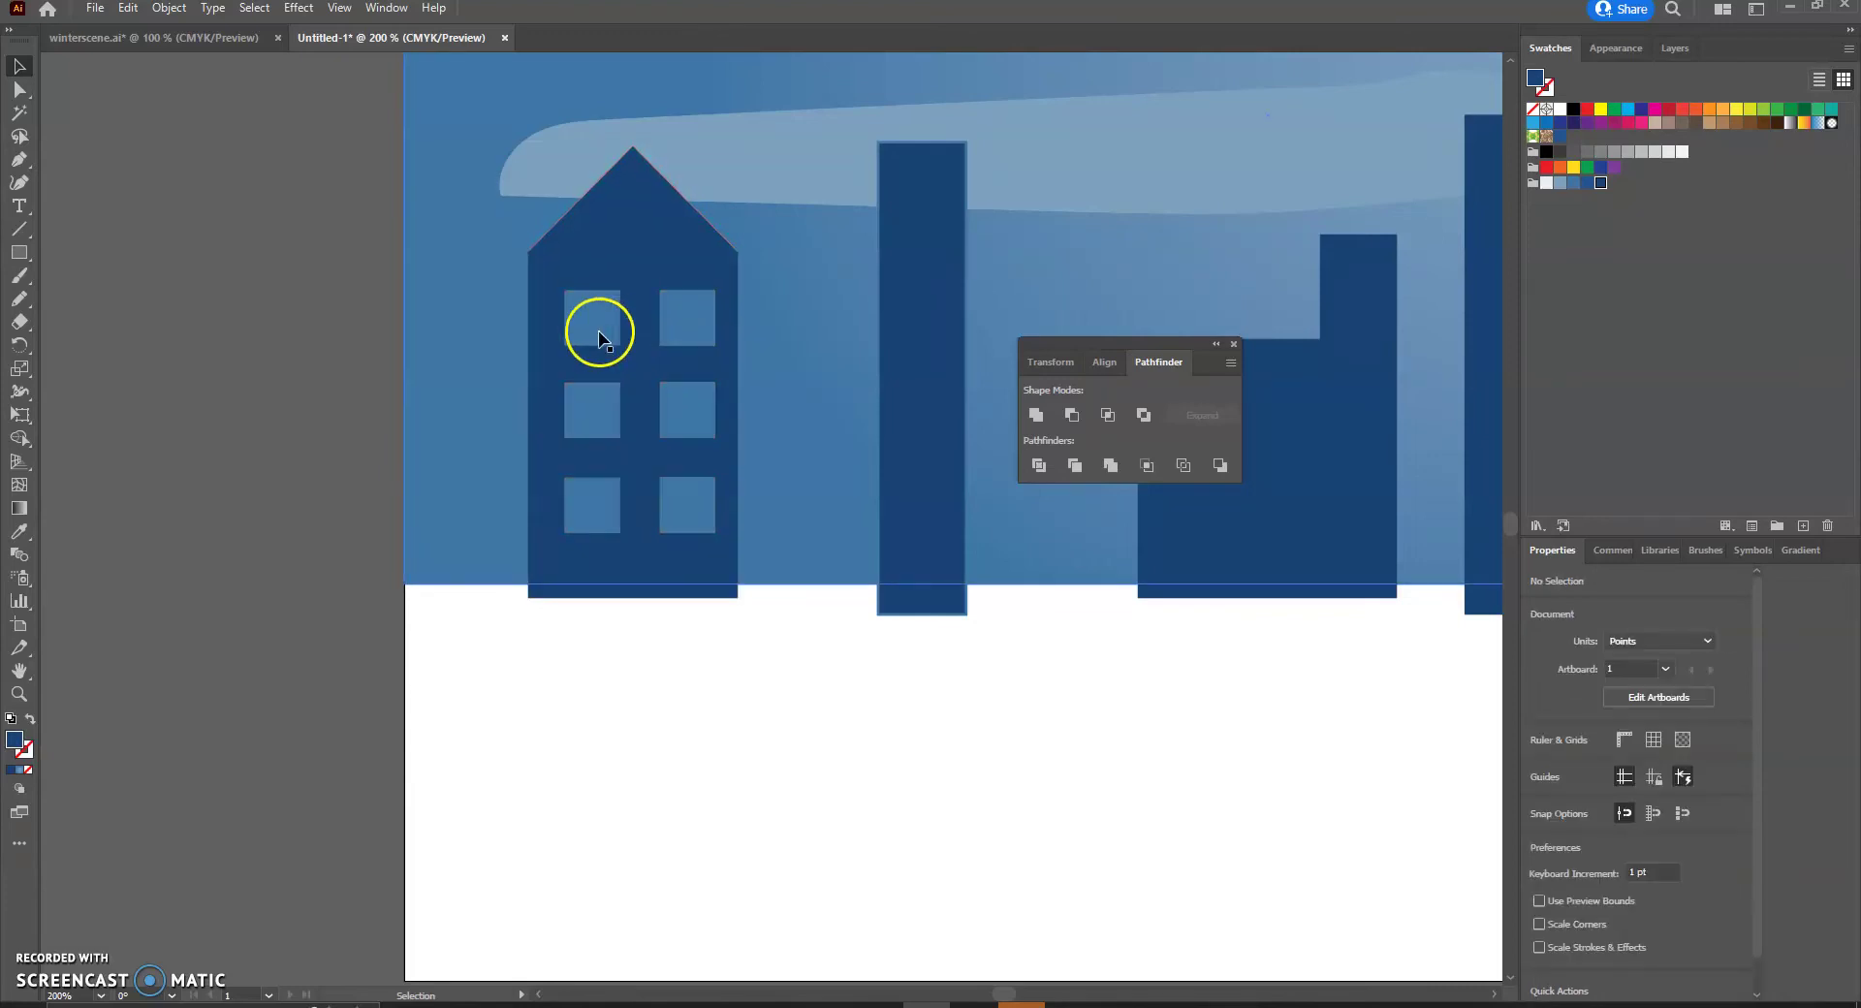
{"action": "left_click", "coordinate": [779, 359]}
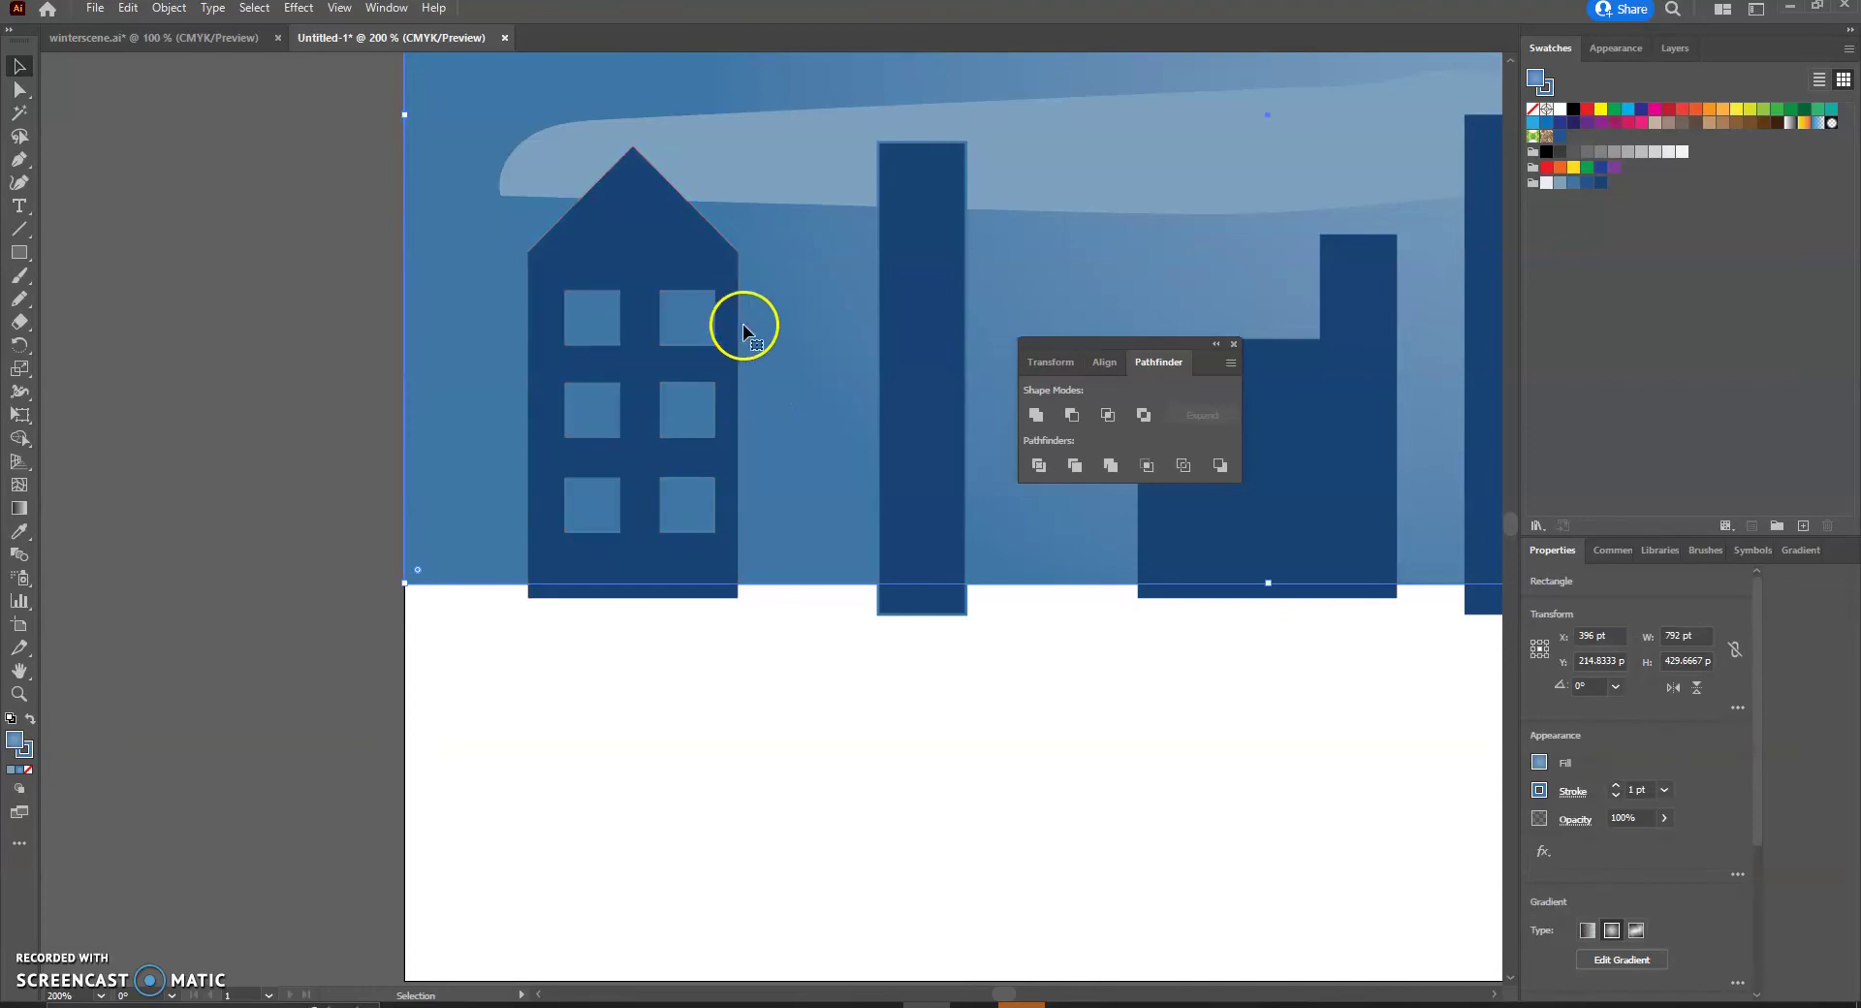
Undo the leftover-square deletions and the window cut-out on the leftmost building.
{"action": "key", "text": "ctrl+z"}
{"action": "key", "text": "ctrl+z"}
{"action": "key", "text": "ctrl+z"}
{"action": "key", "text": "ctrl+z"}
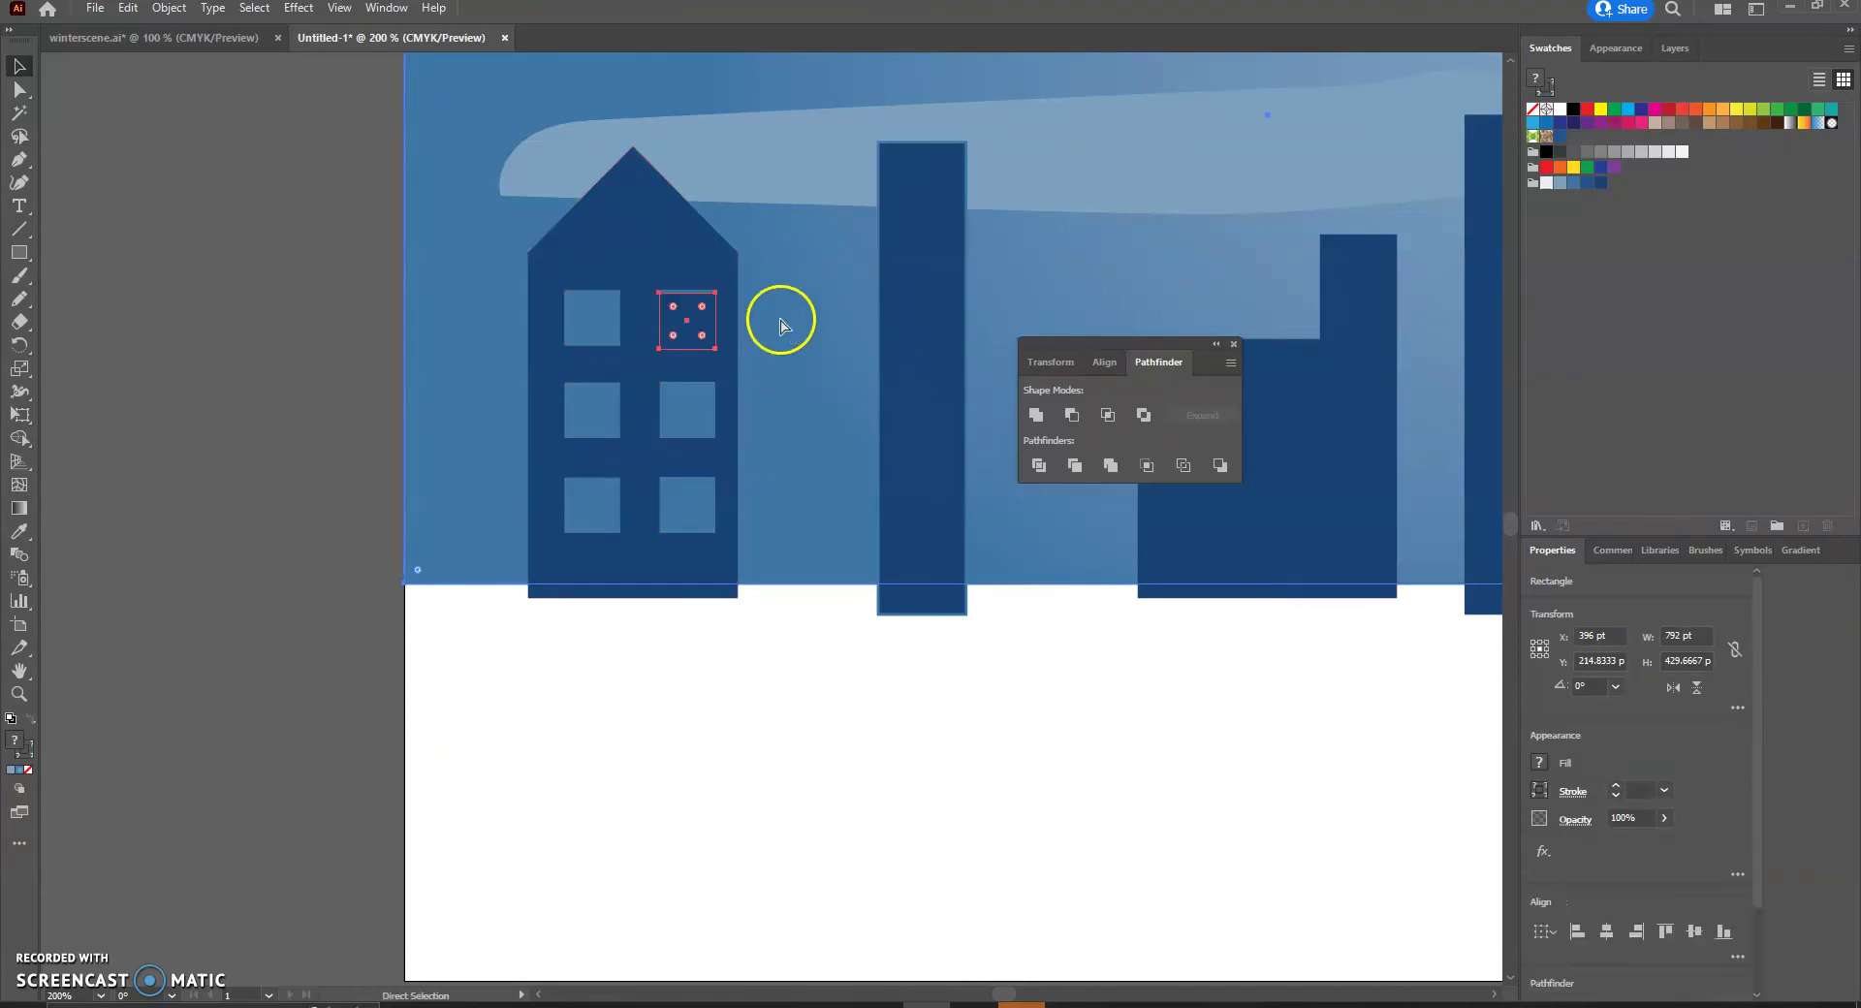
Clear the leftmost building's top row by deleting both windows, the dark square behind the left one, and the window shifted beside the building.
{"action": "left_click_drag", "start_coordinate": [600, 304], "coordinate": [762, 308]}
{"action": "key", "text": "ctrl+z"}
{"action": "left_click", "coordinate": [794, 271]}
{"action": "left_click", "coordinate": [585, 301]}
{"action": "left_click", "coordinate": [595, 300]}
{"action": "key", "text": "Delete"}
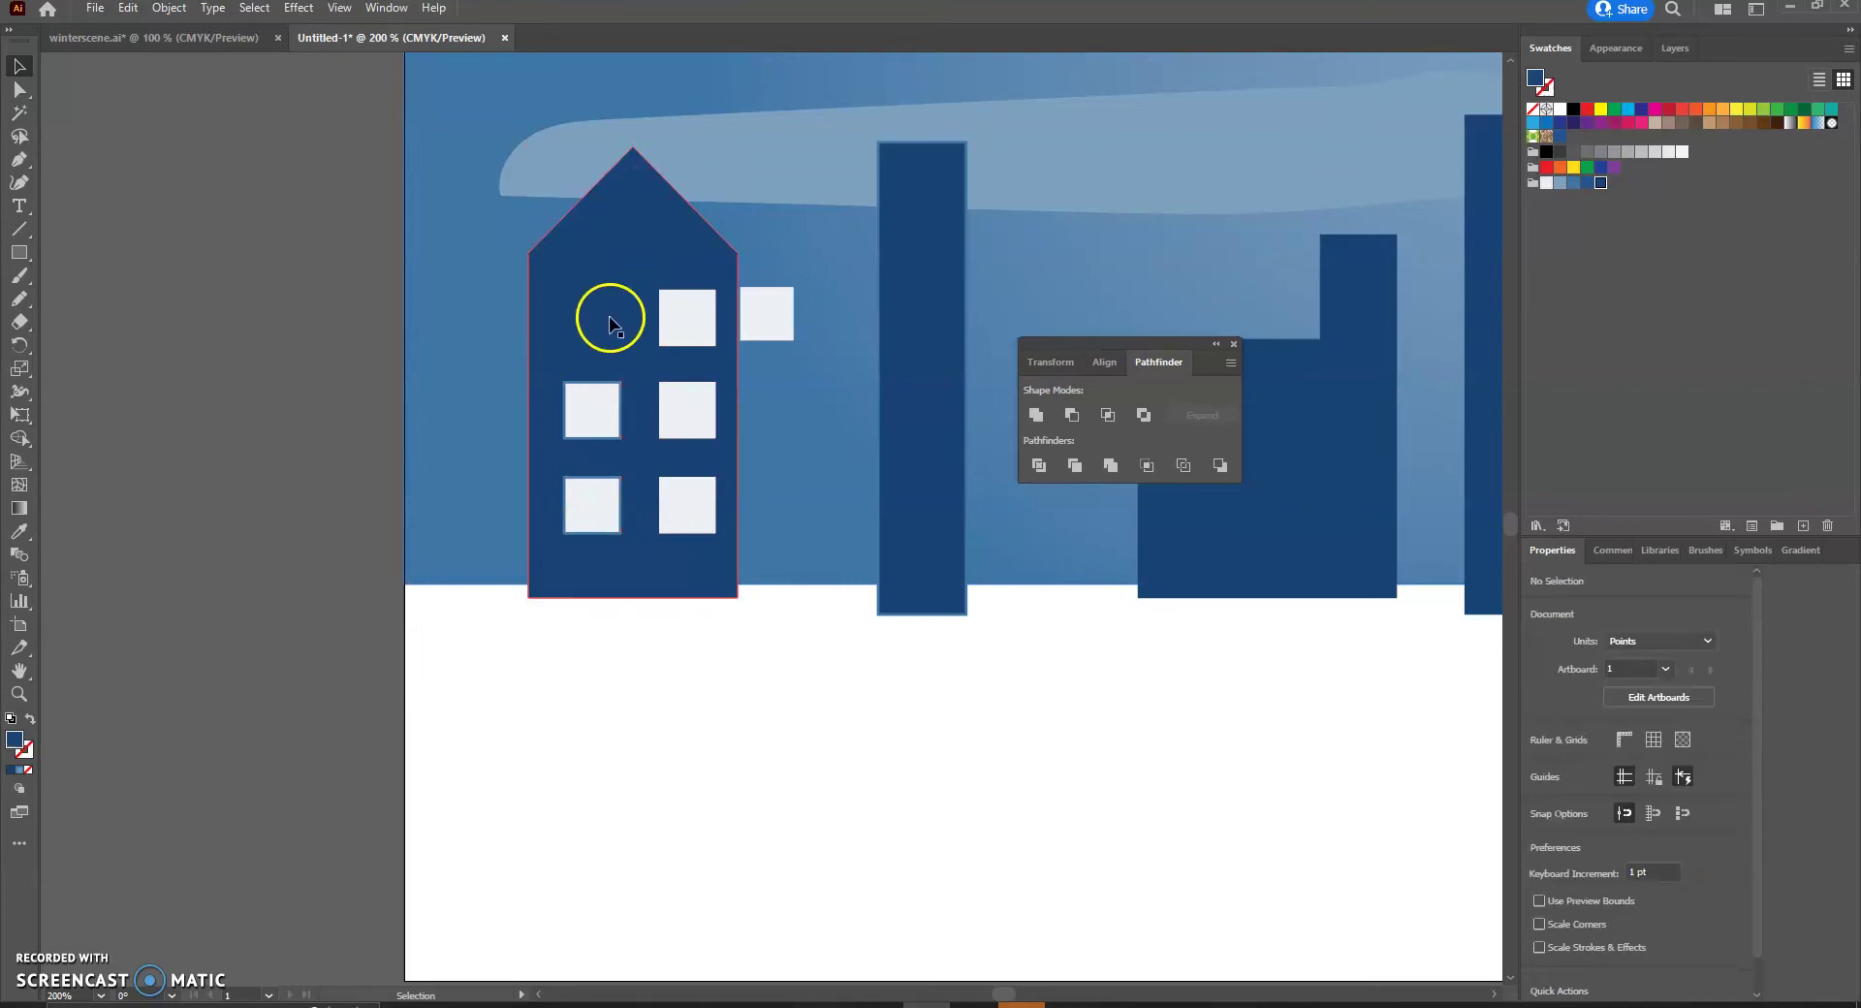
{"action": "left_click", "coordinate": [659, 324]}
{"action": "key", "text": "Delete"}
{"action": "left_click", "coordinate": [762, 312]}
{"action": "key", "text": "Delete"}
Duplicate the middle pair of windows straight up to rebuild the top row on the leftmost building.
{"action": "left_click", "coordinate": [598, 396]}
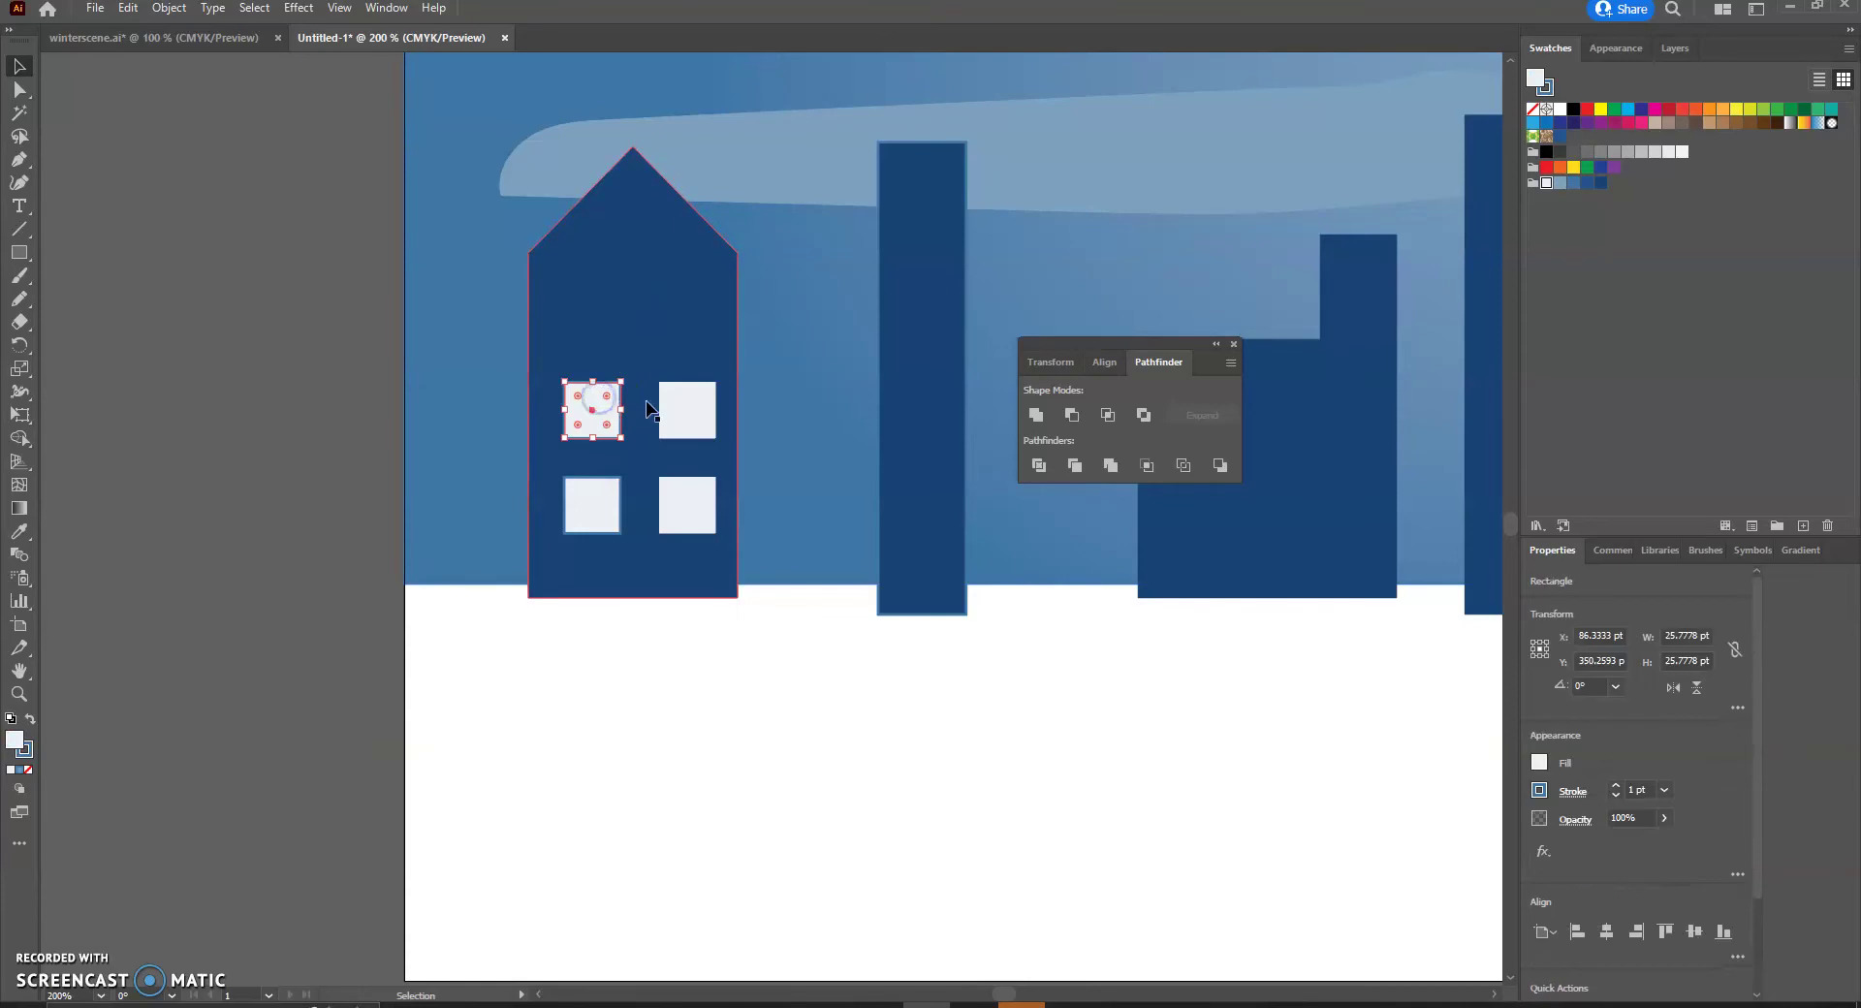
{"action": "left_click", "coordinate": [691, 403], "text": "shift"}
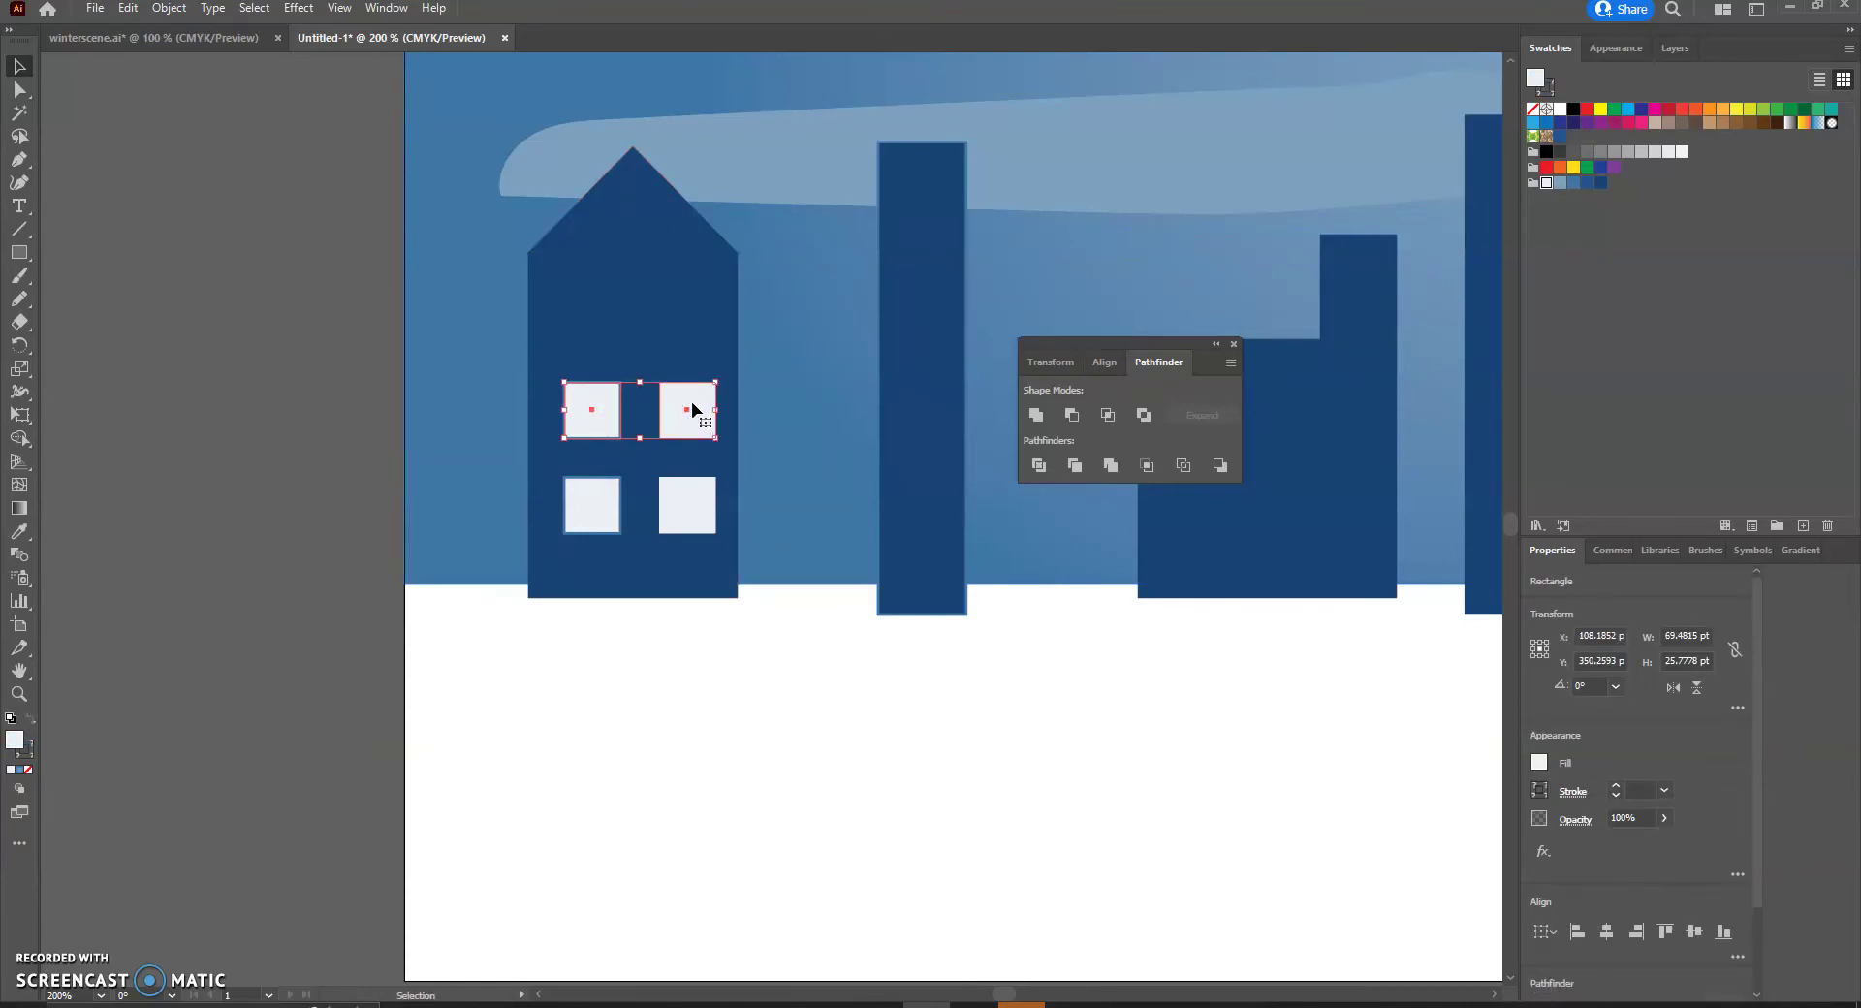
{"action": "left_click_drag", "start_coordinate": [690, 403], "coordinate": [692, 316]}
{"action": "left_click", "coordinate": [818, 287]}
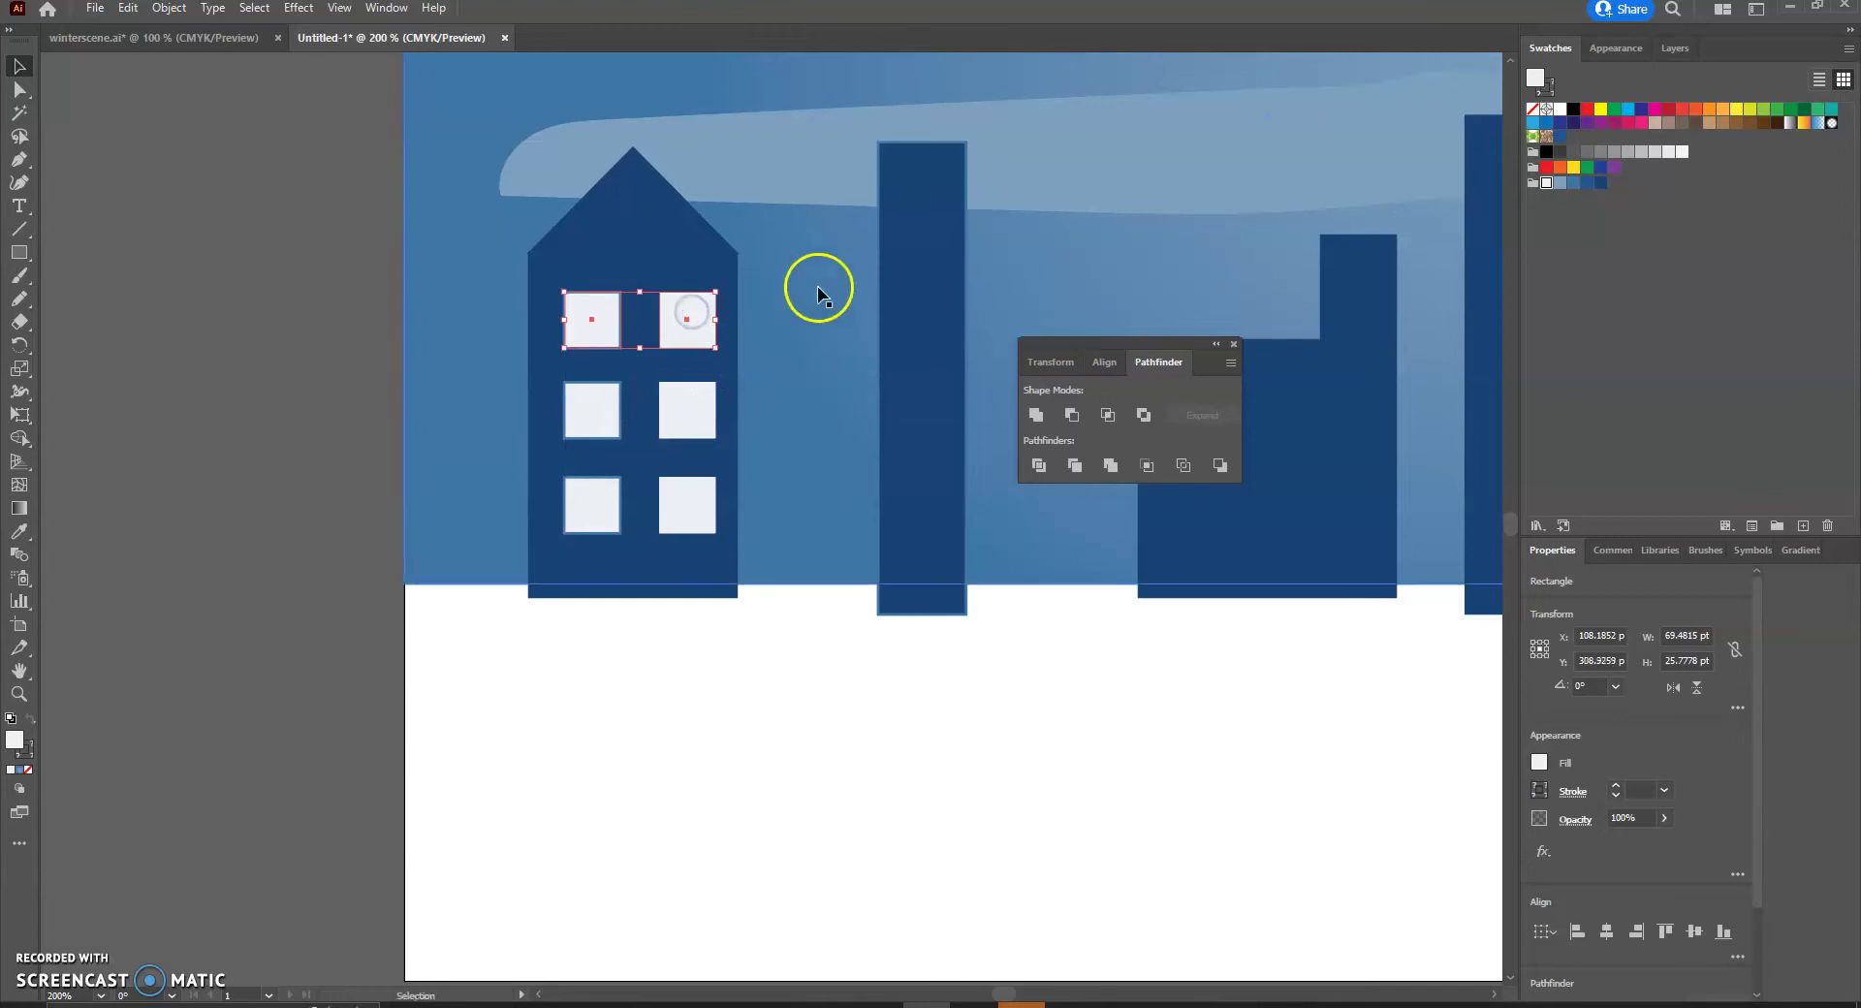
Select the top-left window on the leftmost building.
{"action": "left_click", "coordinate": [601, 328]}
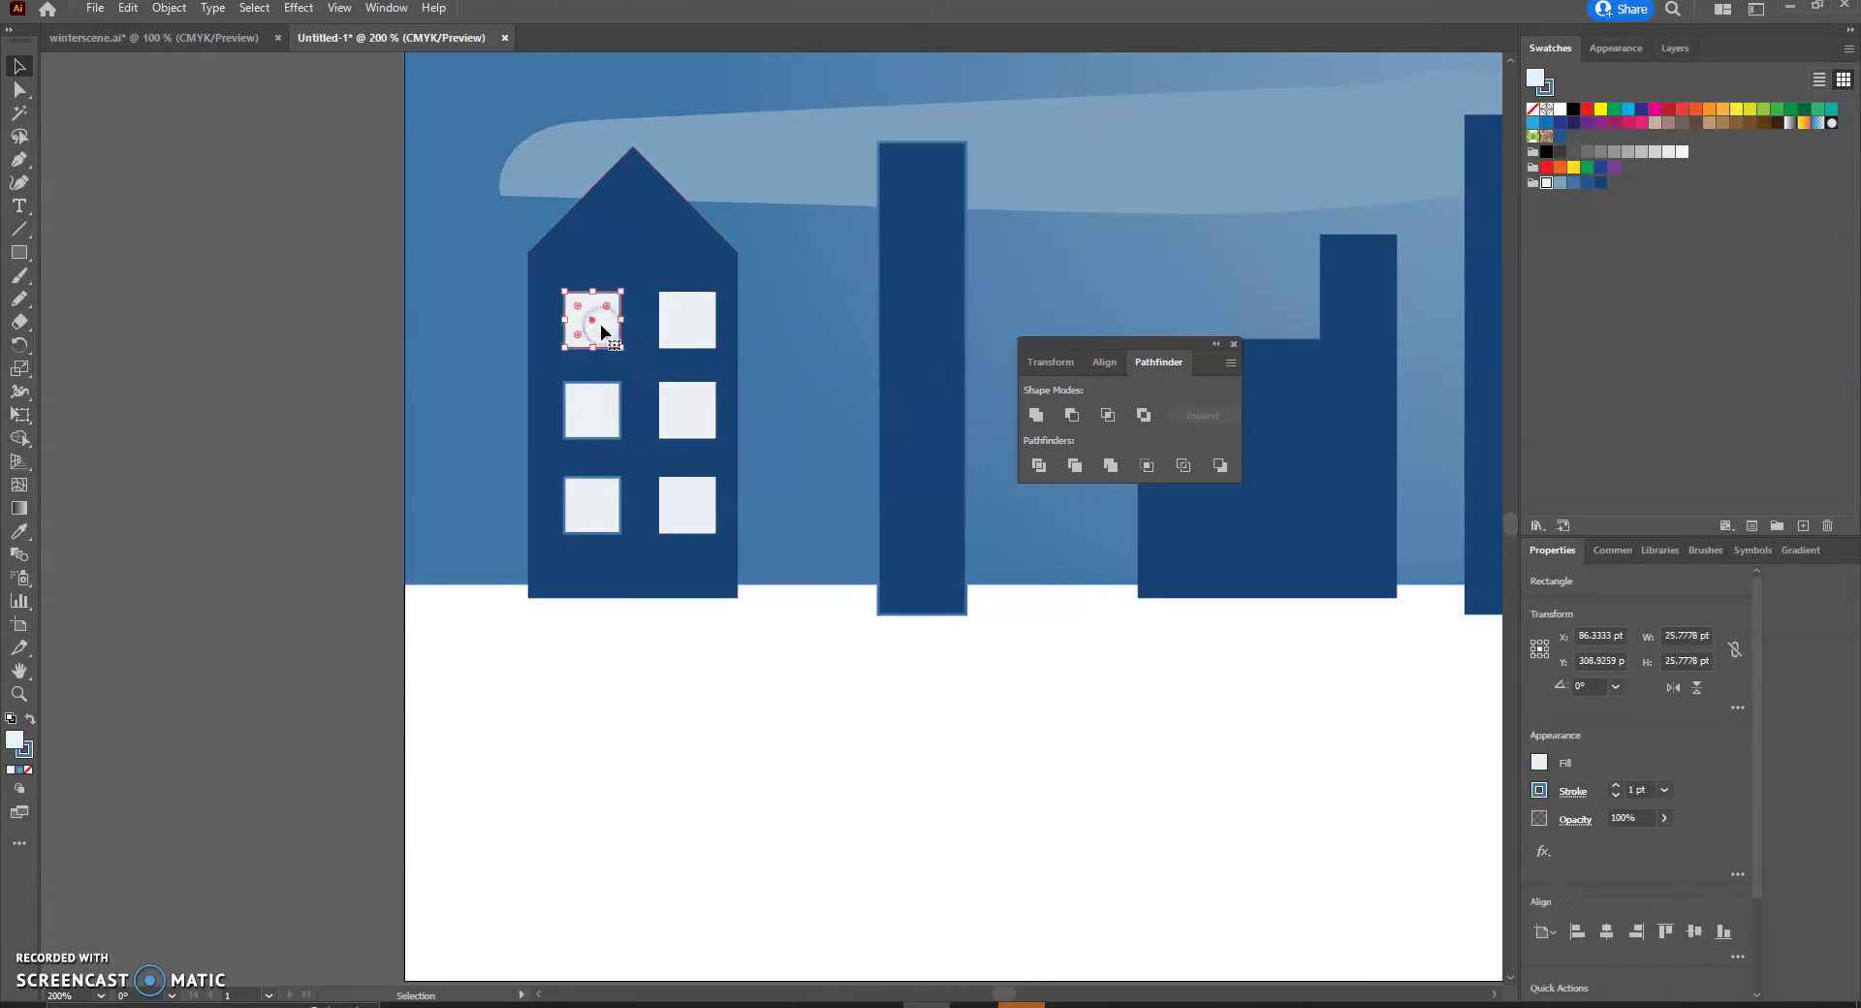
Cut the six square windows out of the pointed-roof building using Pathfinder Minus Front.
{"action": "left_click", "coordinate": [671, 325], "text": "shift"}
{"action": "left_click", "coordinate": [611, 396], "text": "shift"}
{"action": "left_click", "coordinate": [678, 406], "text": "shift"}
{"action": "left_click", "coordinate": [605, 504], "text": "shift"}
{"action": "left_click", "coordinate": [679, 509], "text": "shift"}
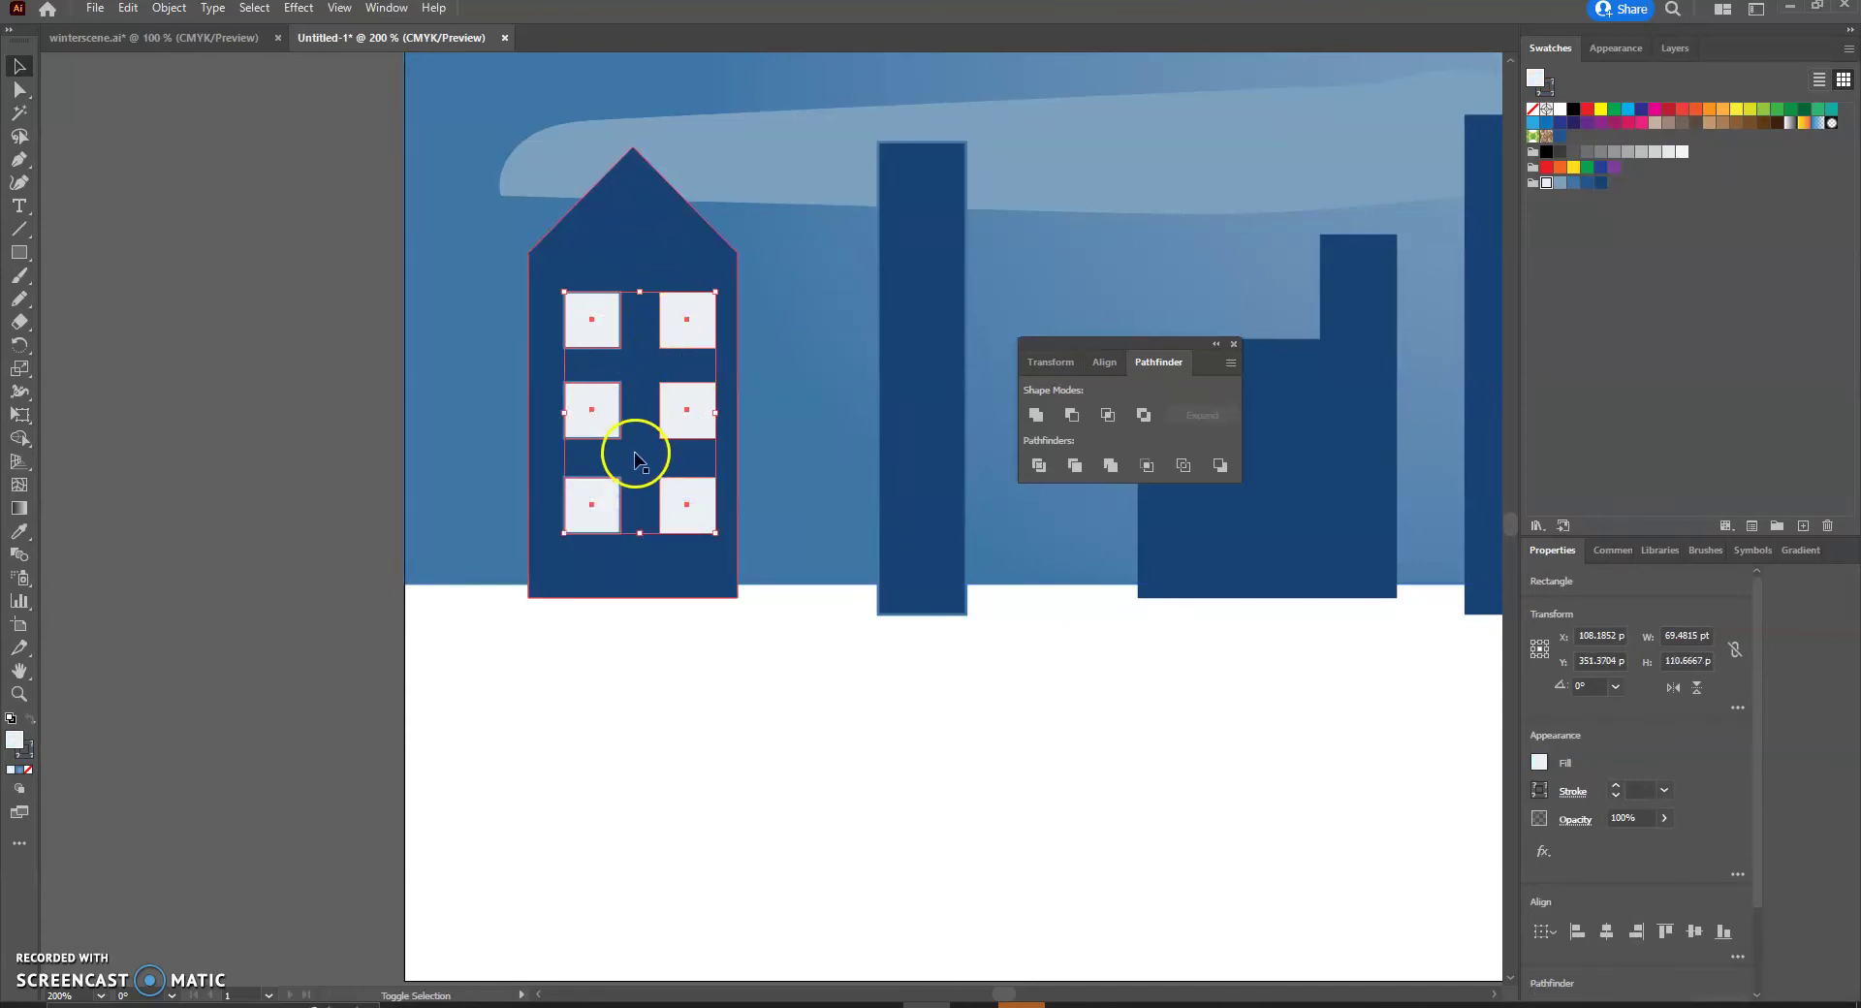
{"action": "left_click", "coordinate": [660, 205], "text": "shift"}
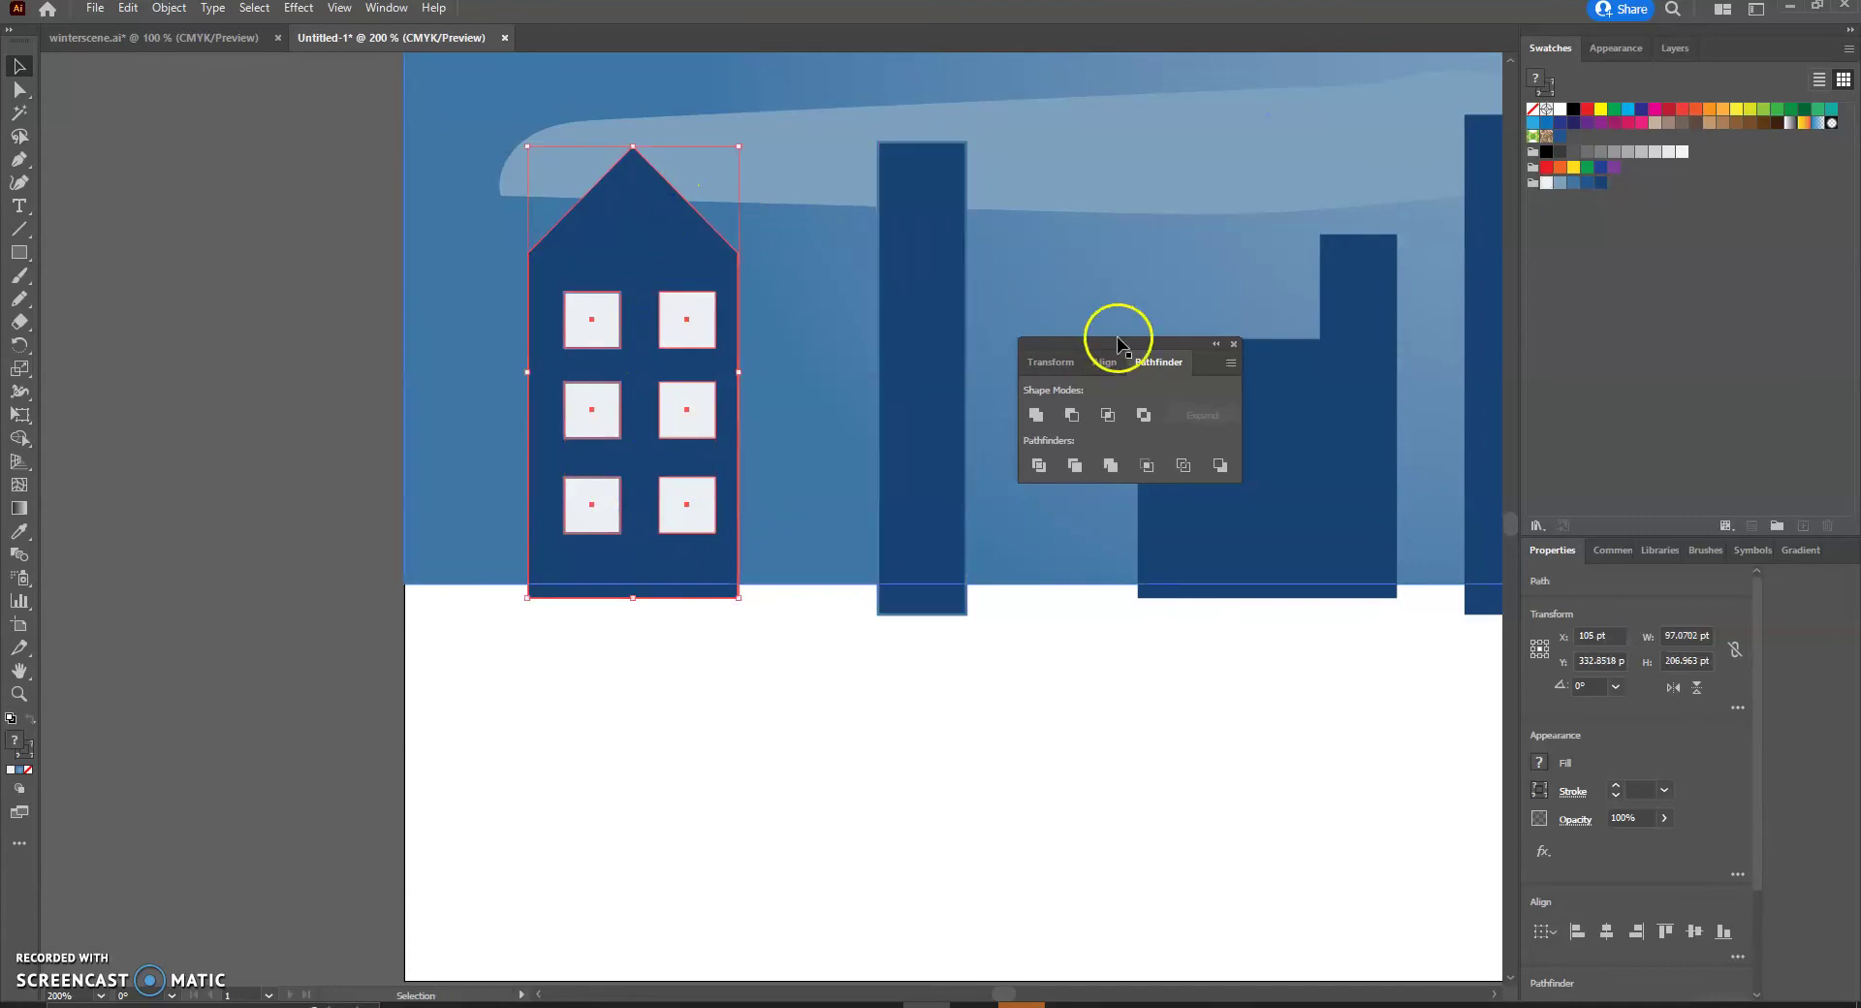
{"action": "left_click", "coordinate": [1072, 415]}
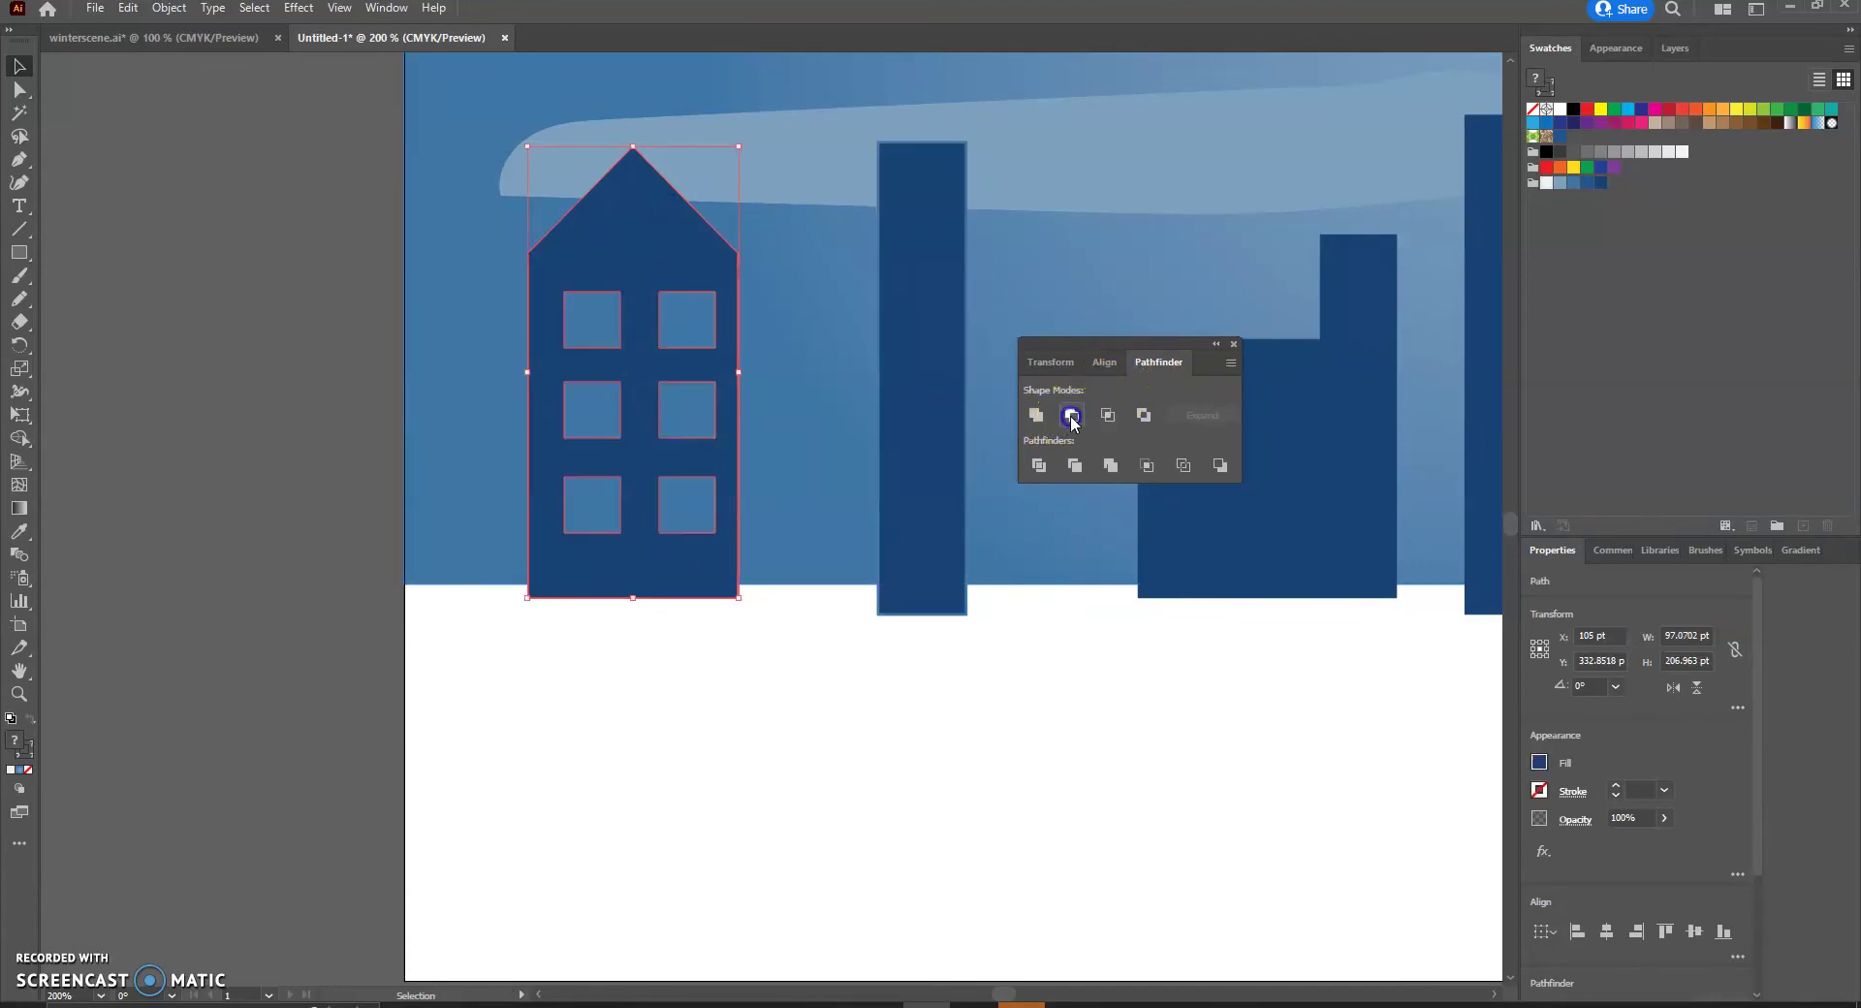
{"action": "left_click", "coordinate": [870, 258]}
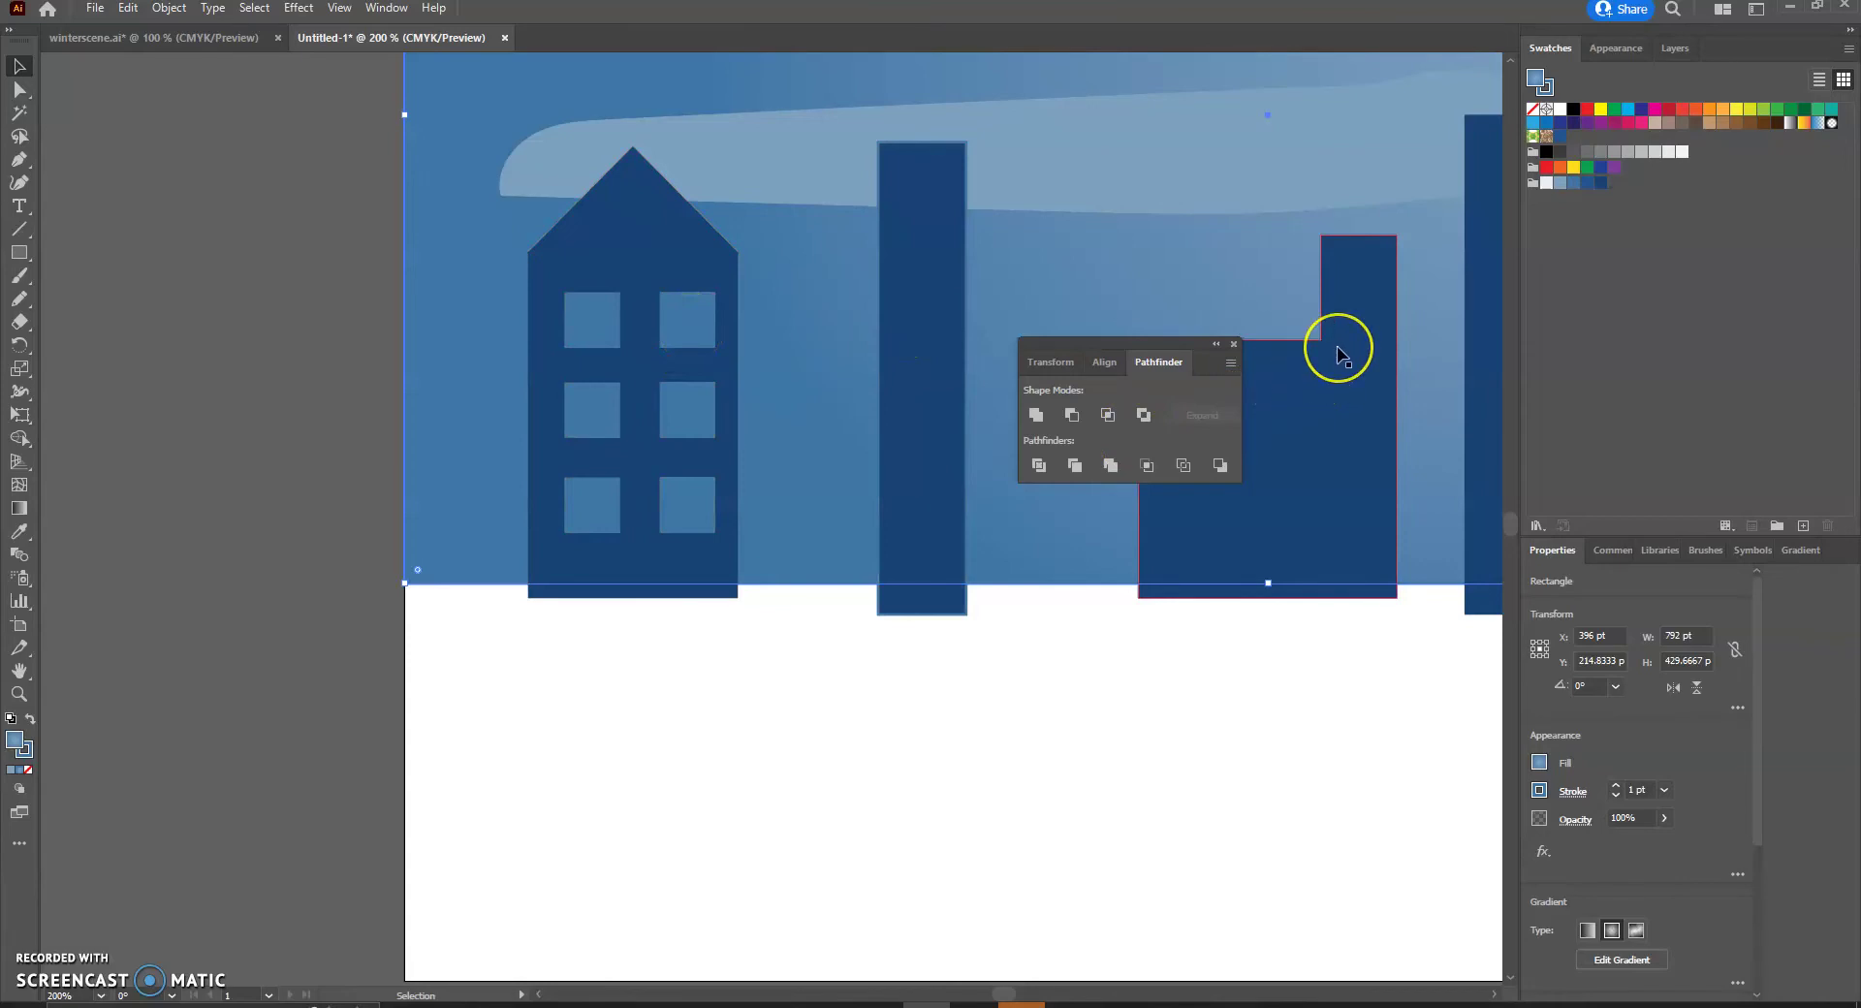
{"action": "left_click", "coordinate": [1275, 344]}
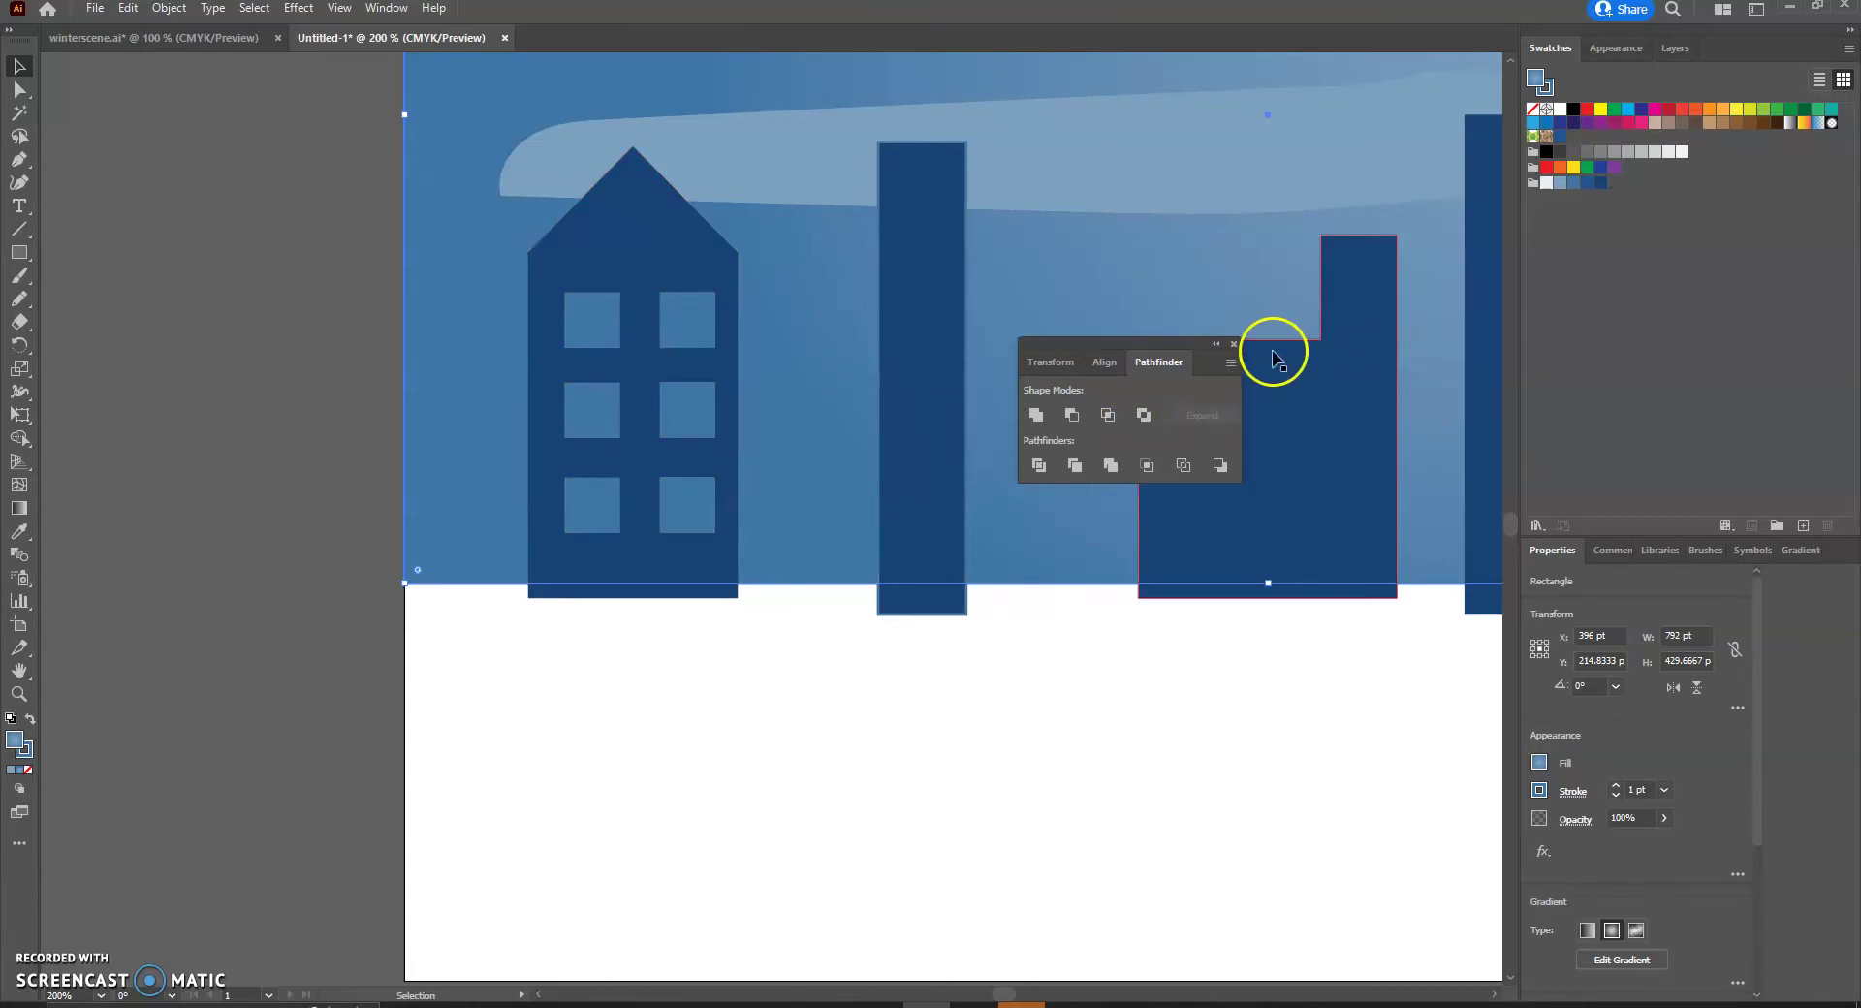
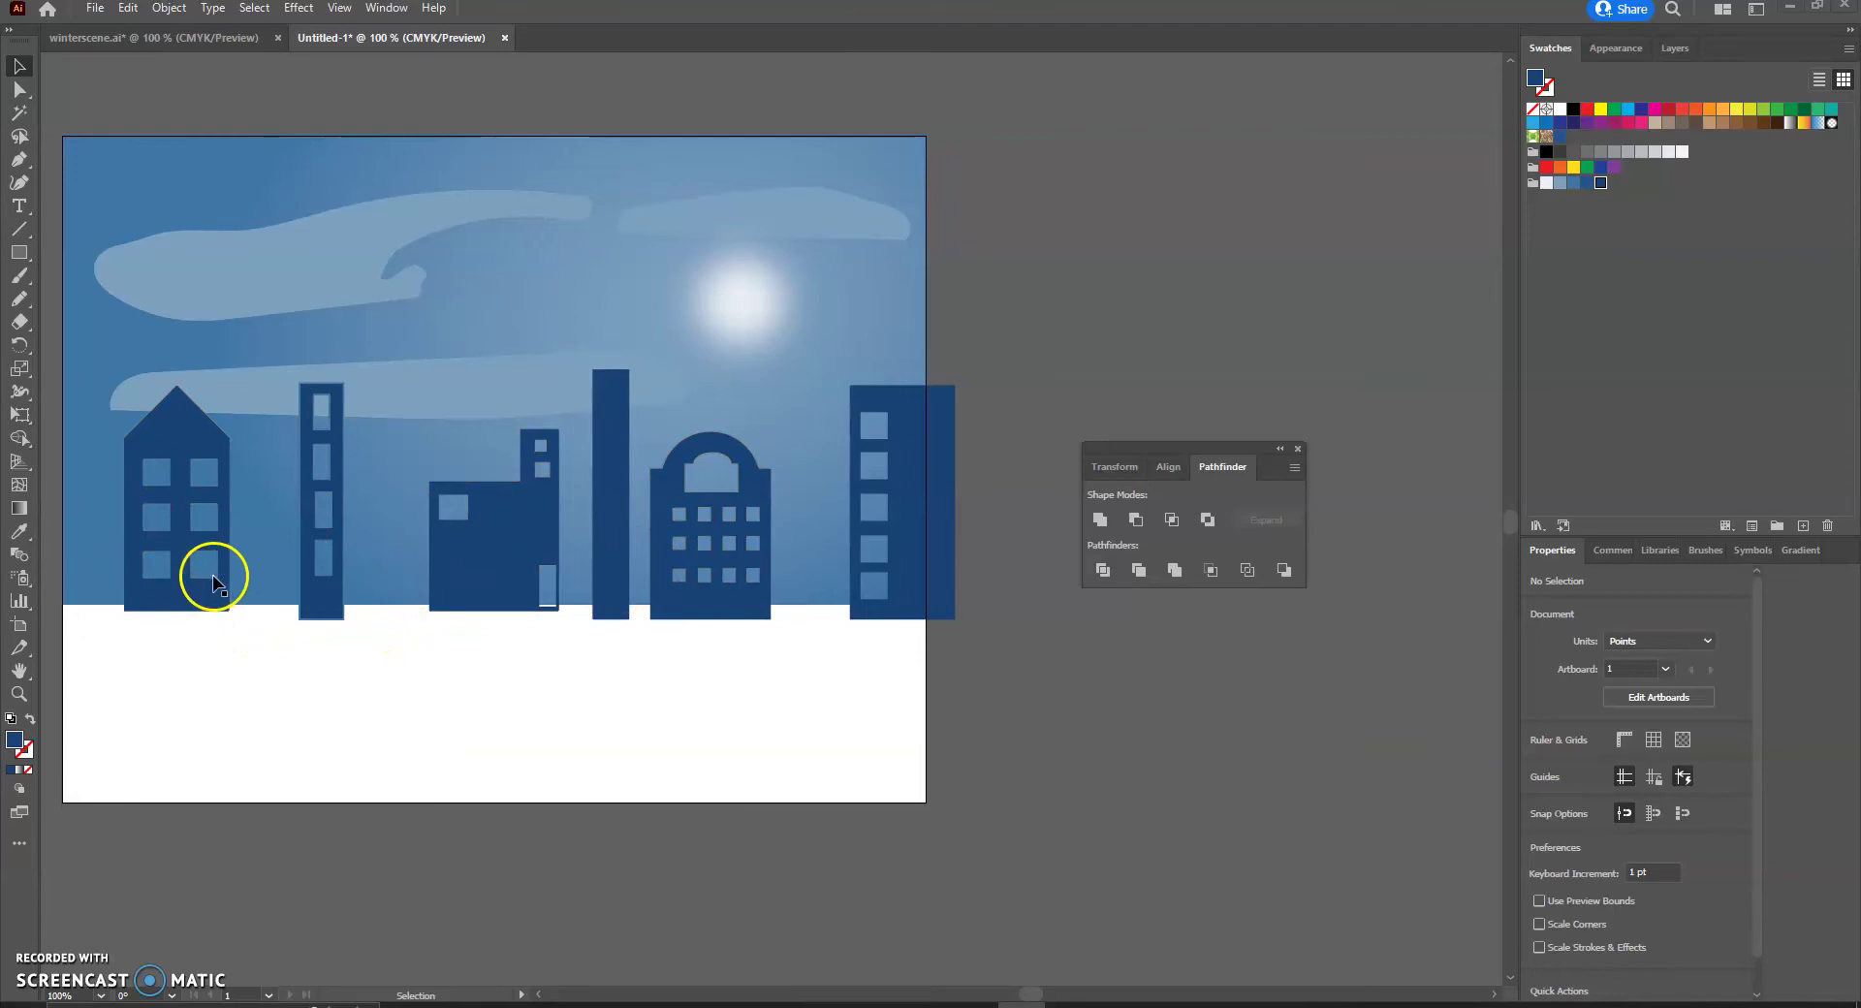
Check winterscene.ai for reference, then draw two bumpy Pencil bushes, about 132 × 61 pt before the pointed-roof house and 128 × 86 pt by the narrow tower.
{"action": "left_click", "coordinate": [141, 37]}
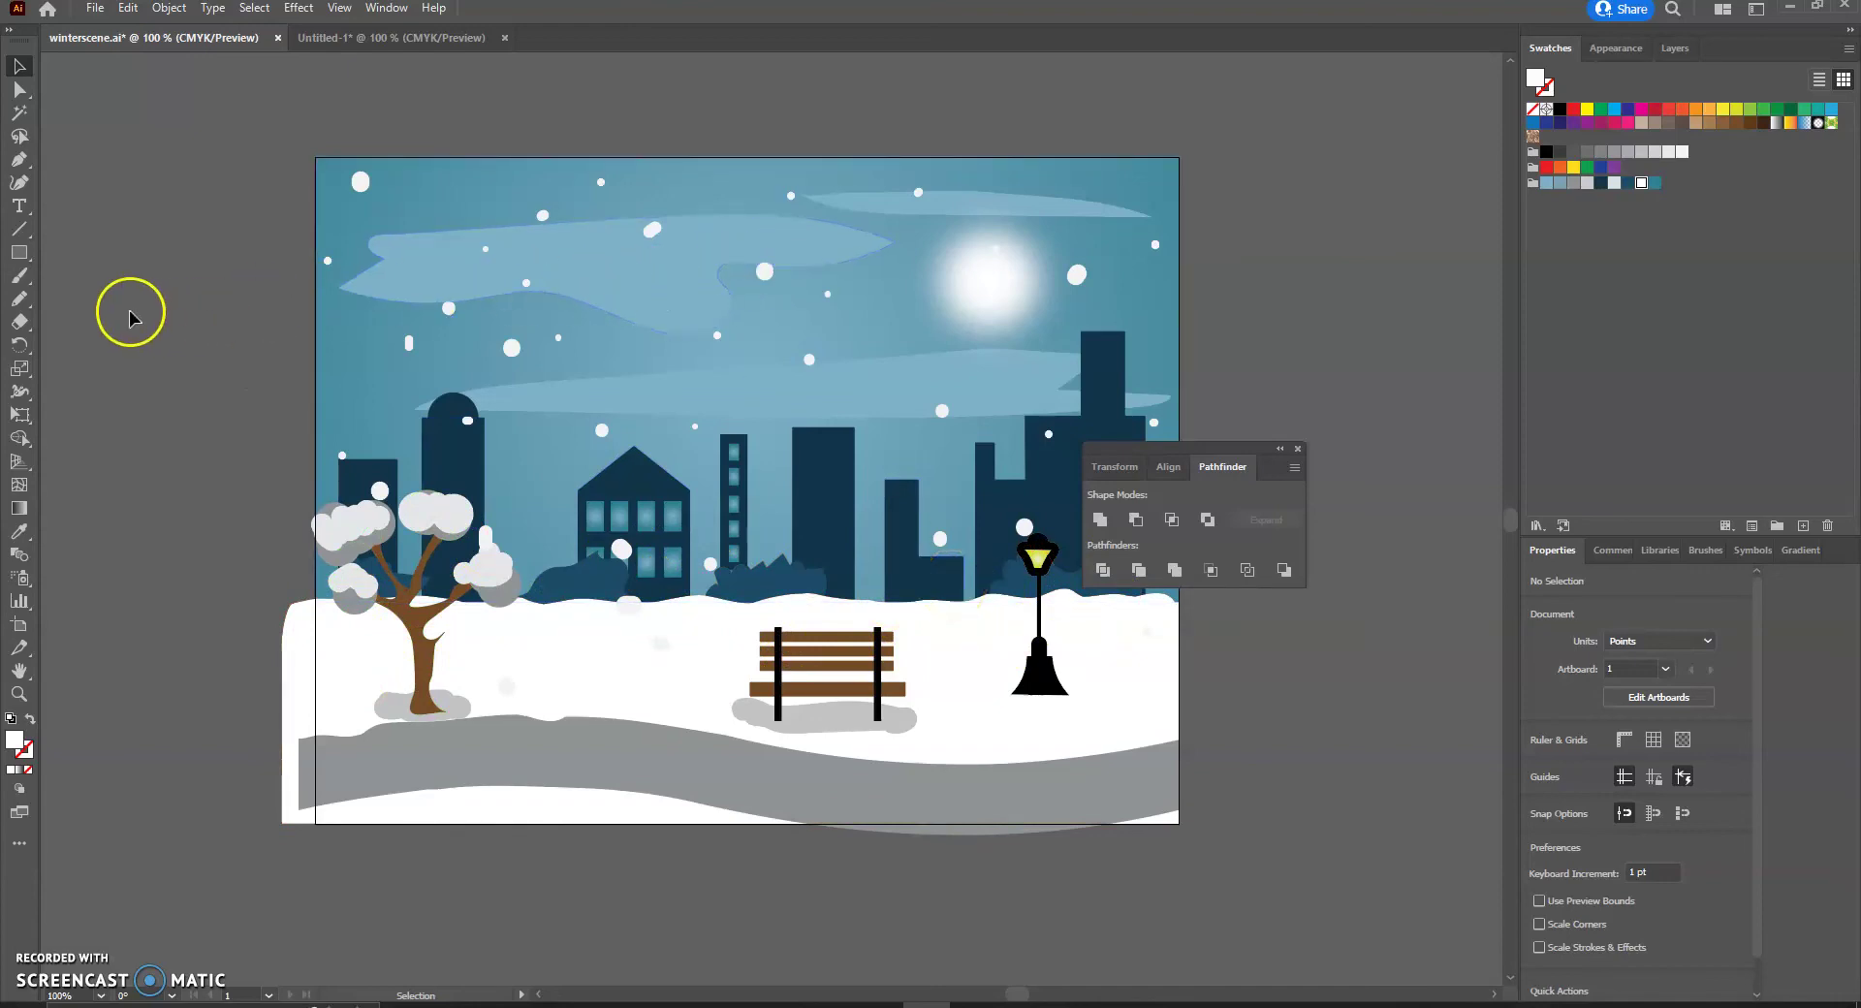
{"action": "left_click", "coordinate": [320, 38]}
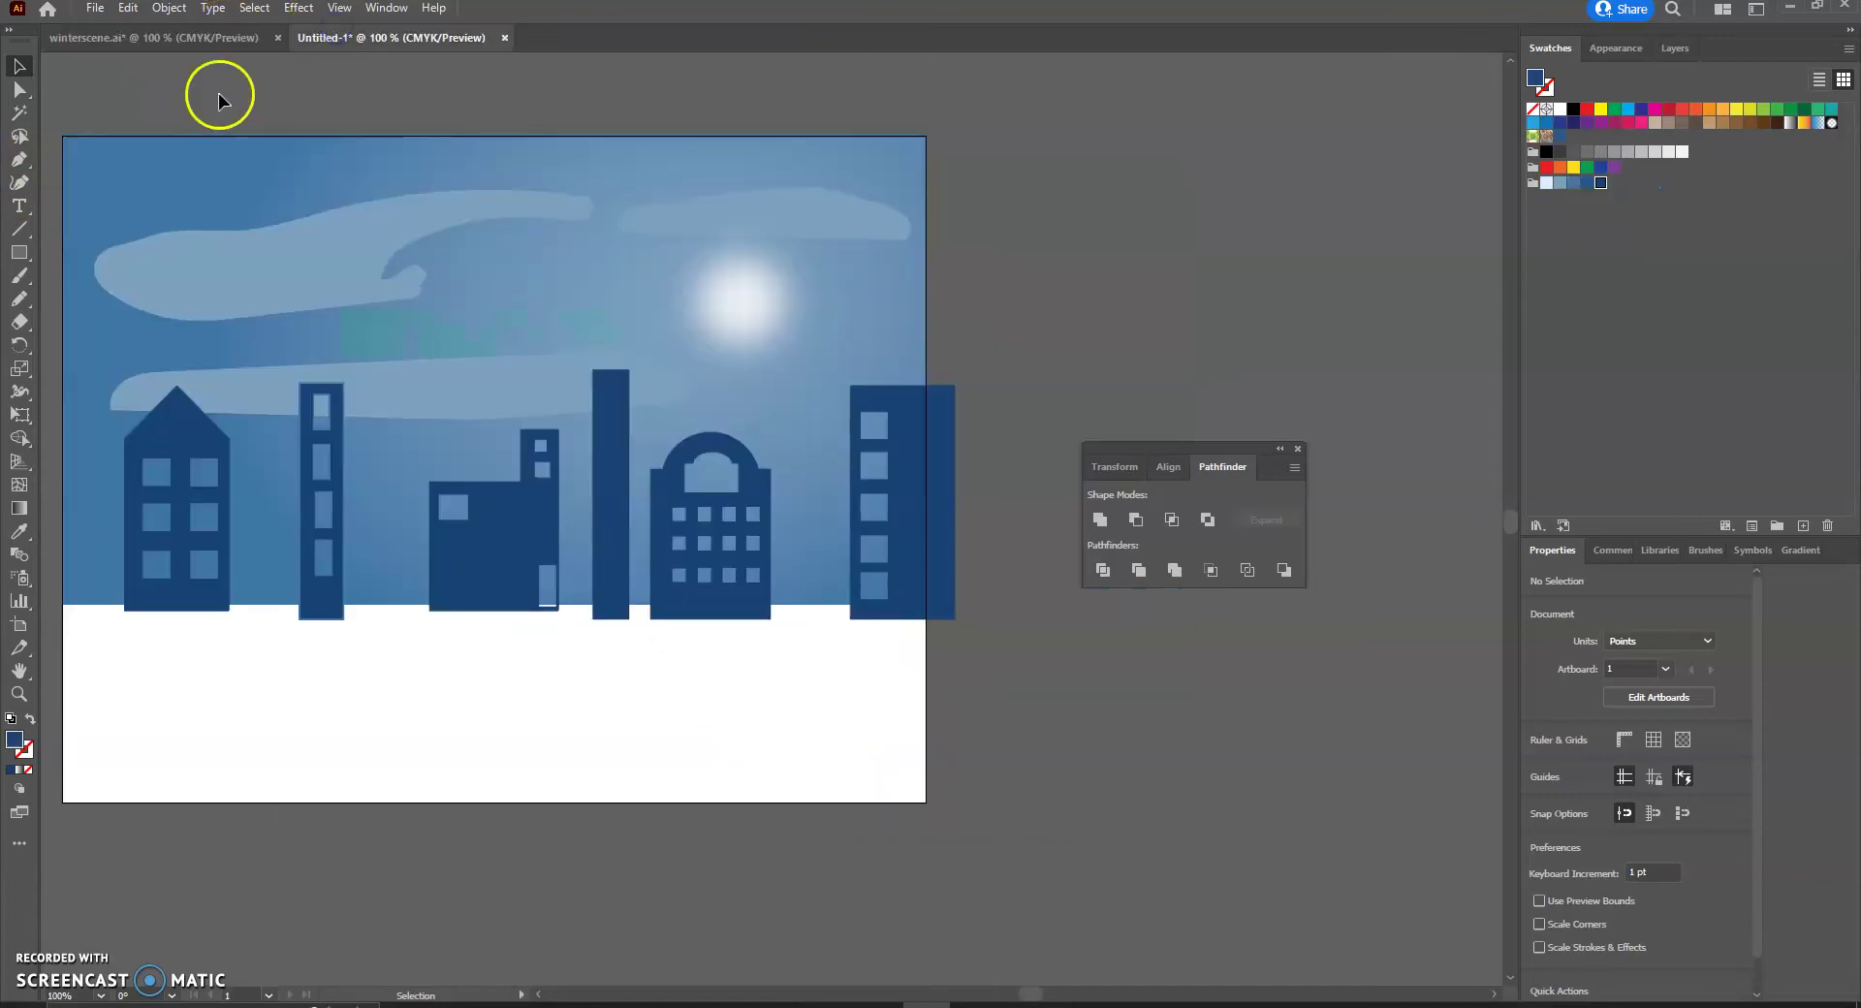
{"action": "left_click", "coordinate": [18, 299]}
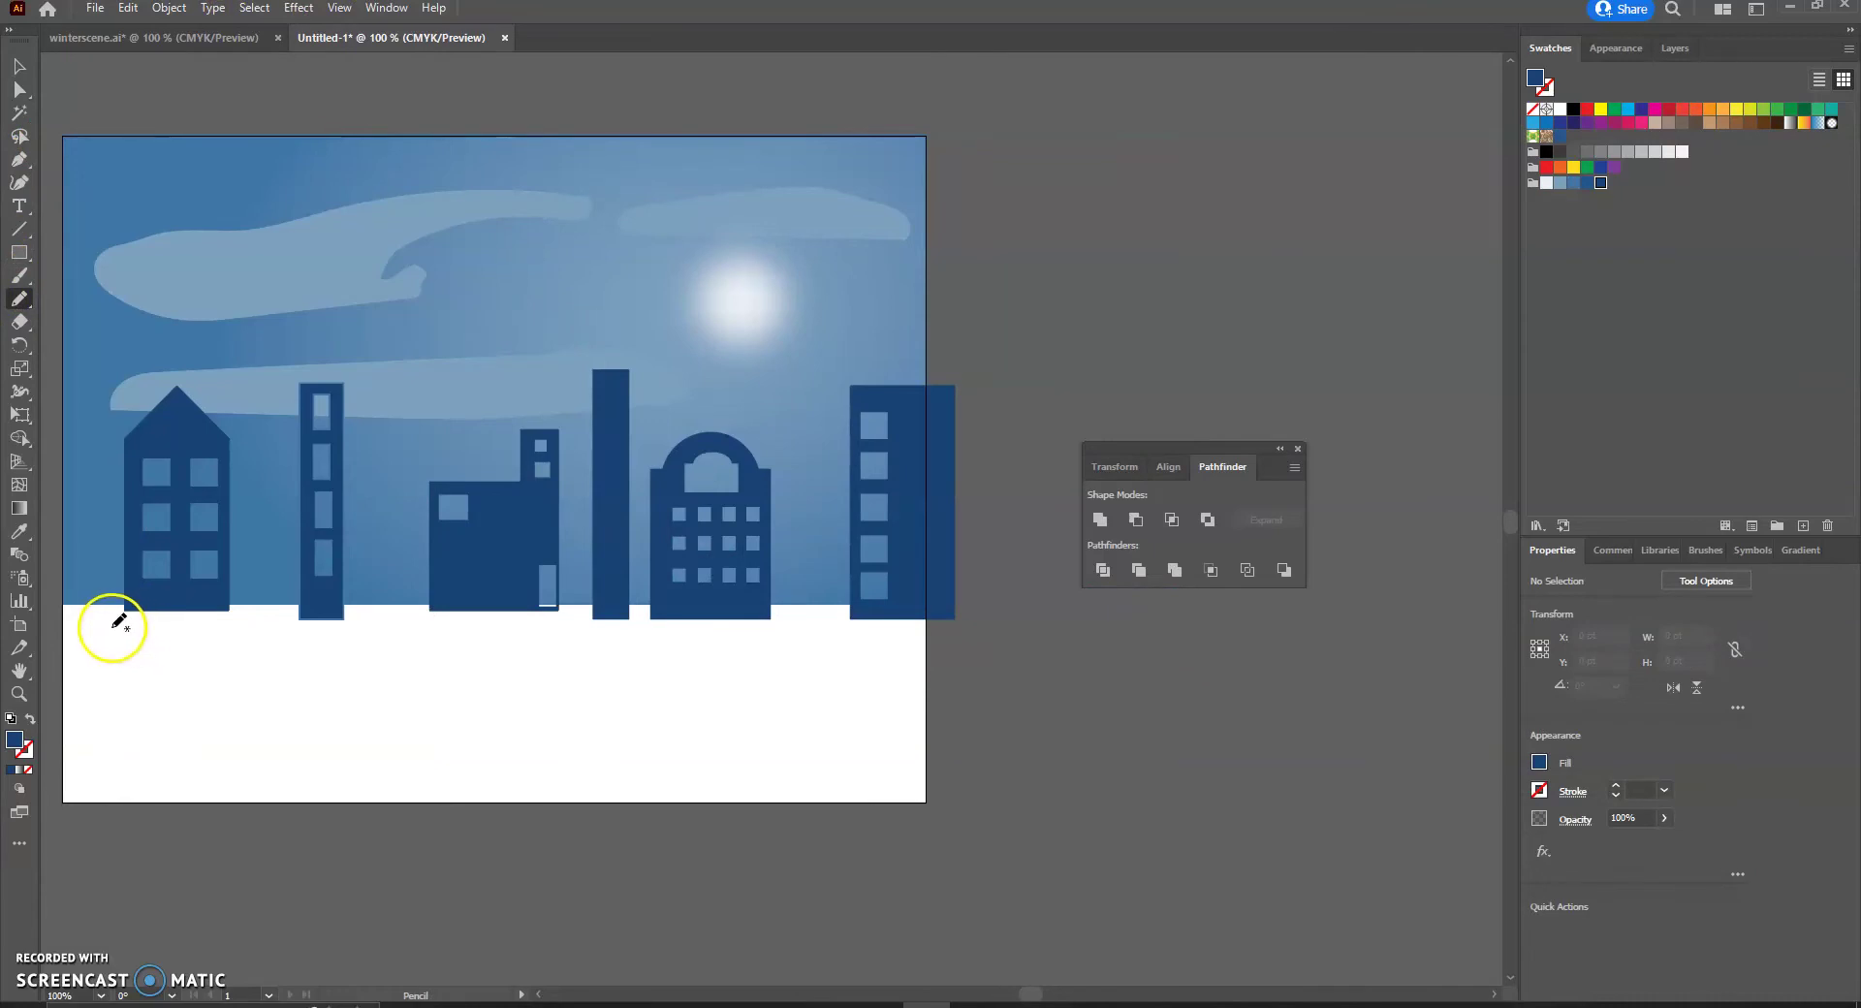
{"action": "left_click", "coordinate": [110, 625]}
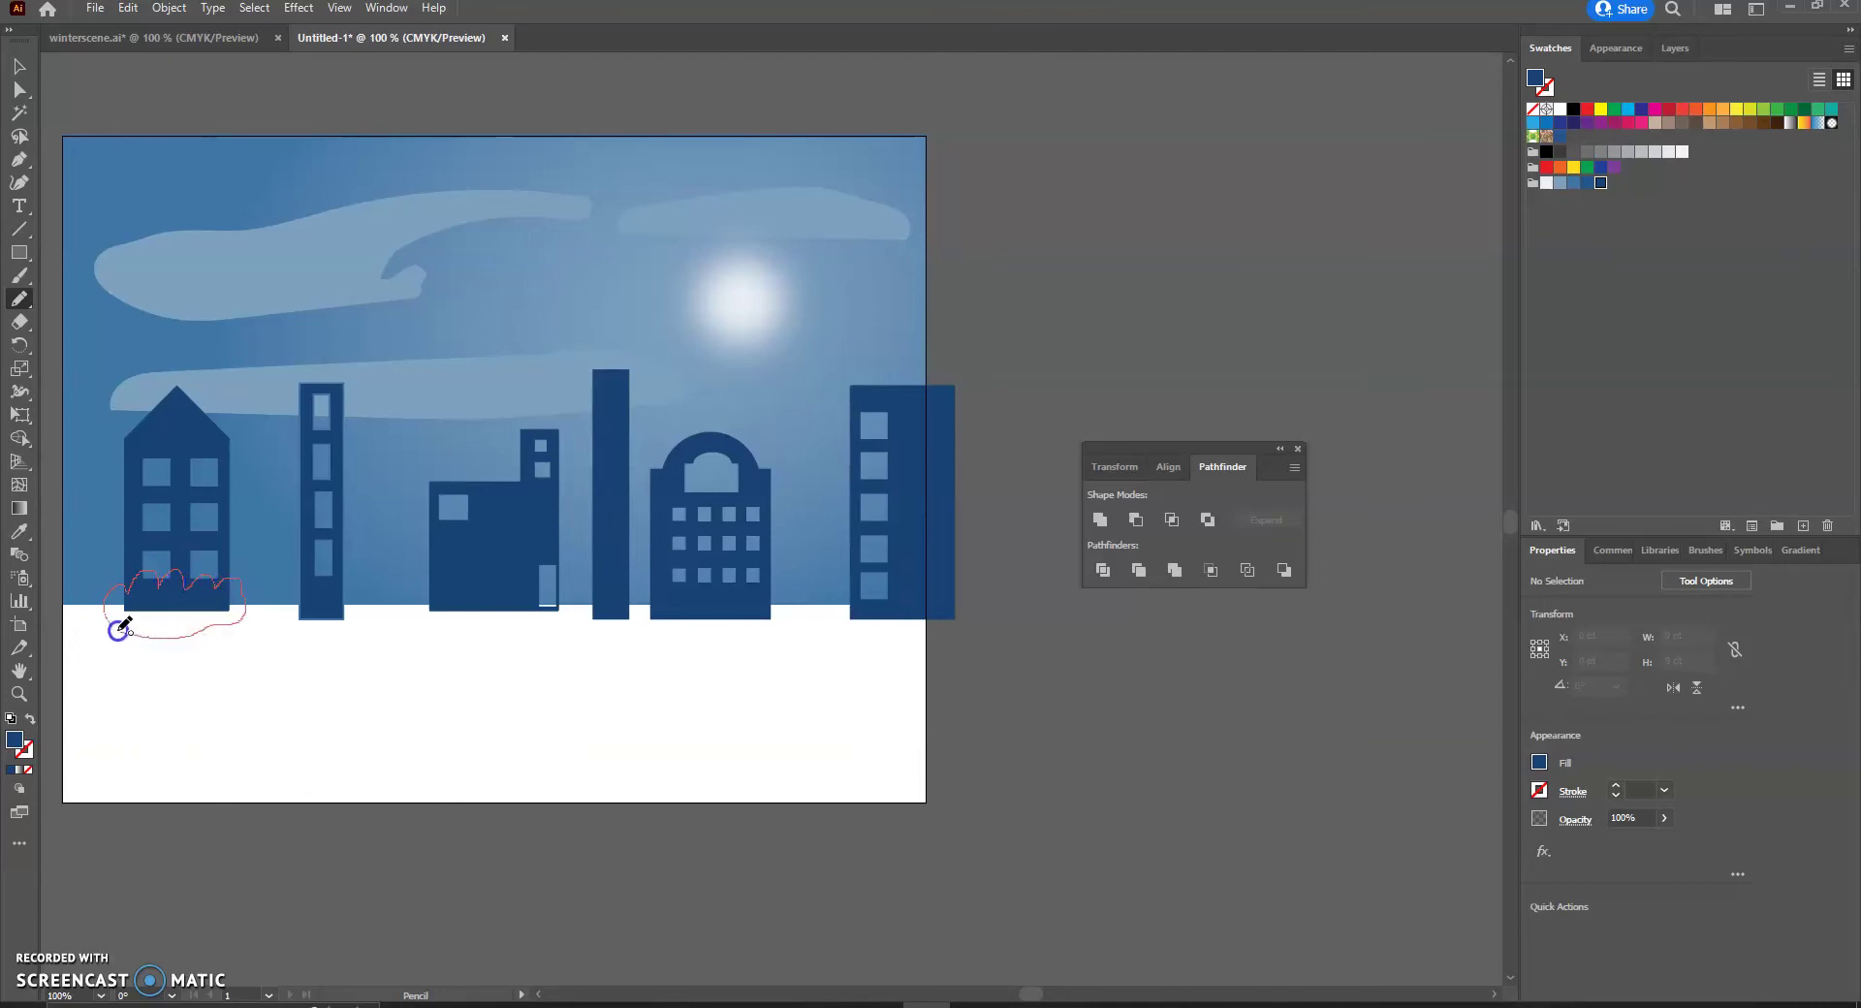
{"action": "left_click_drag", "start_coordinate": [113, 623], "coordinate": [106, 624]}
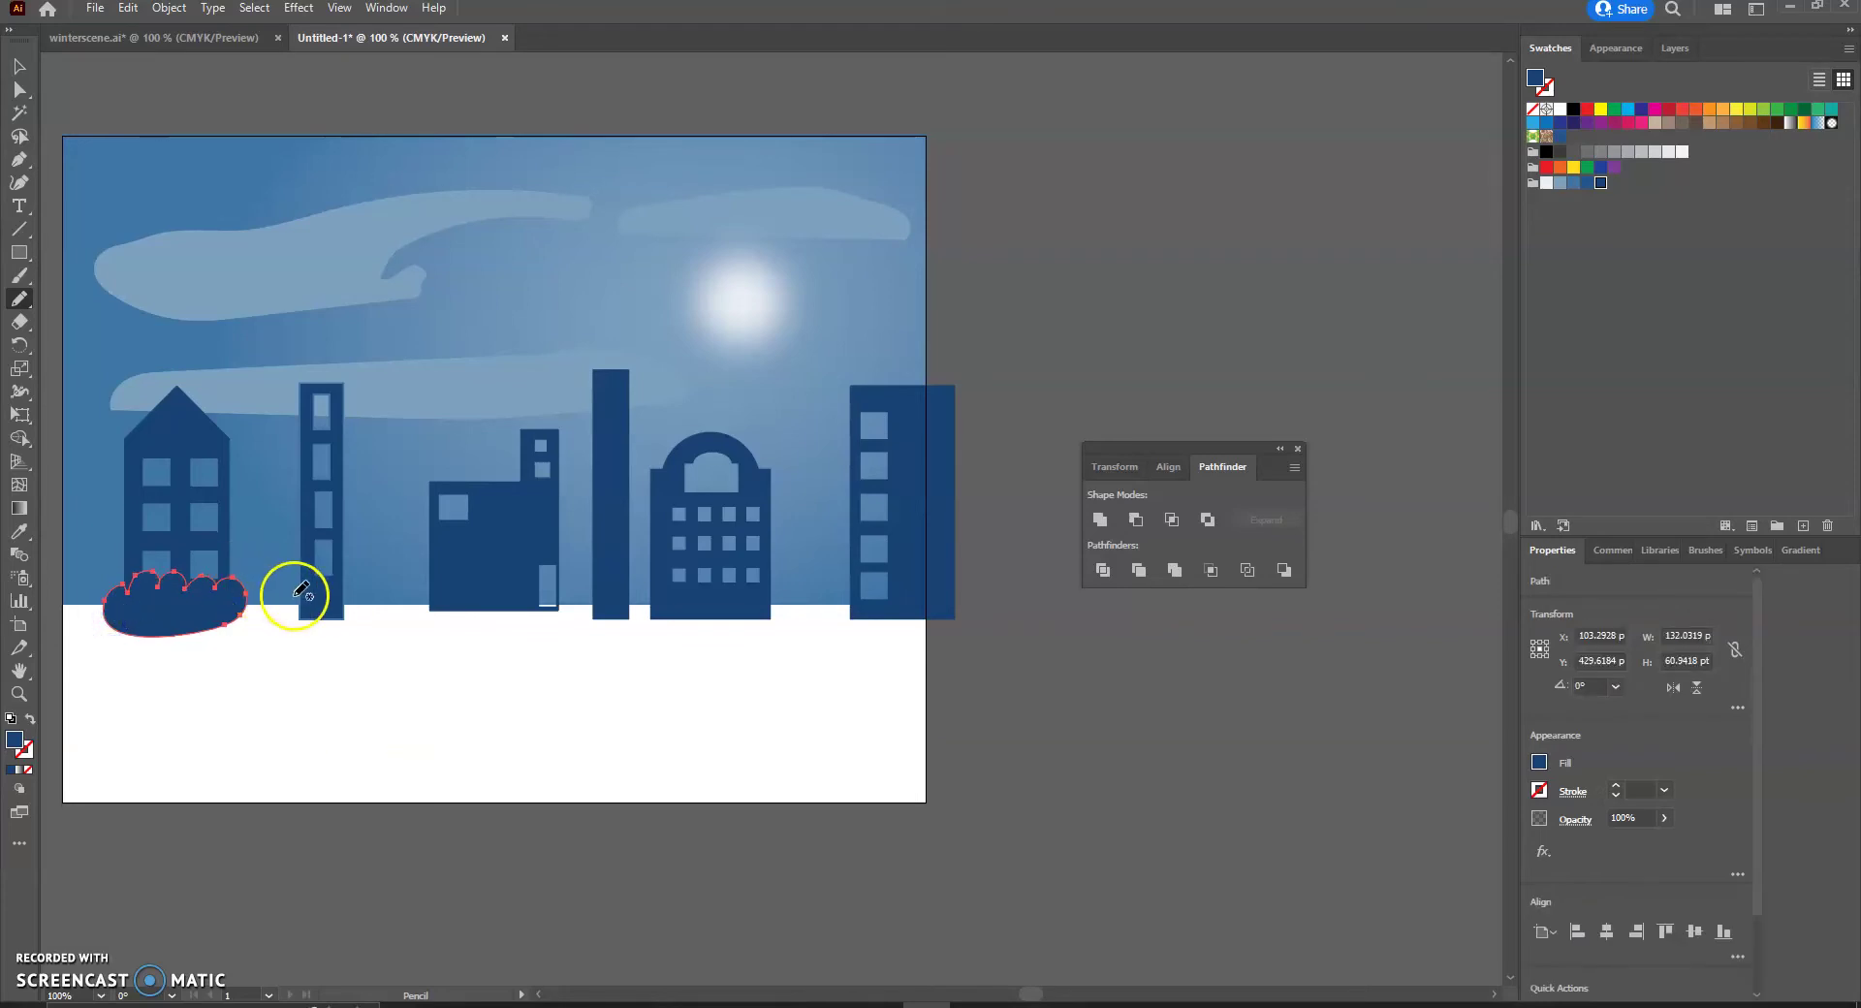
{"action": "left_click_drag", "start_coordinate": [327, 596], "coordinate": [351, 572]}
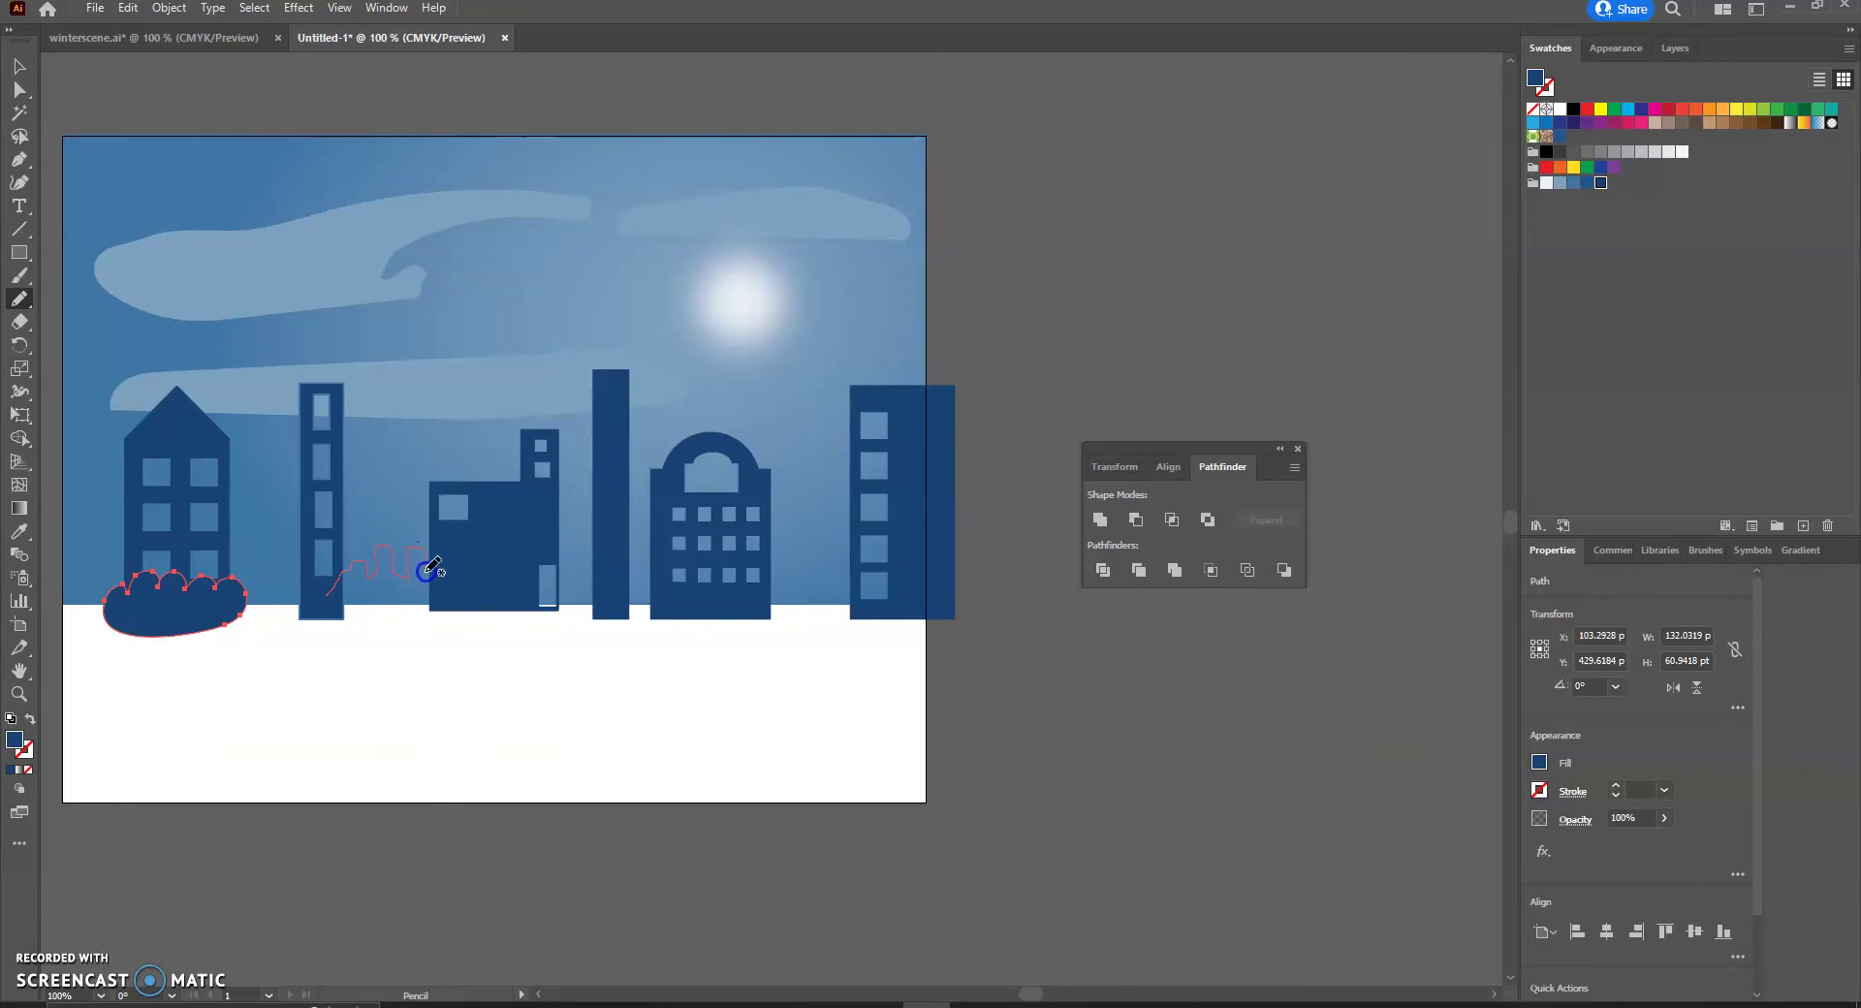
{"action": "mouse_move", "coordinate": [459, 624]}
{"action": "left_mouse_down"}
{"action": "mouse_move", "coordinate": [372, 637]}
{"action": "mouse_move", "coordinate": [330, 596]}
{"action": "left_mouse_up"}
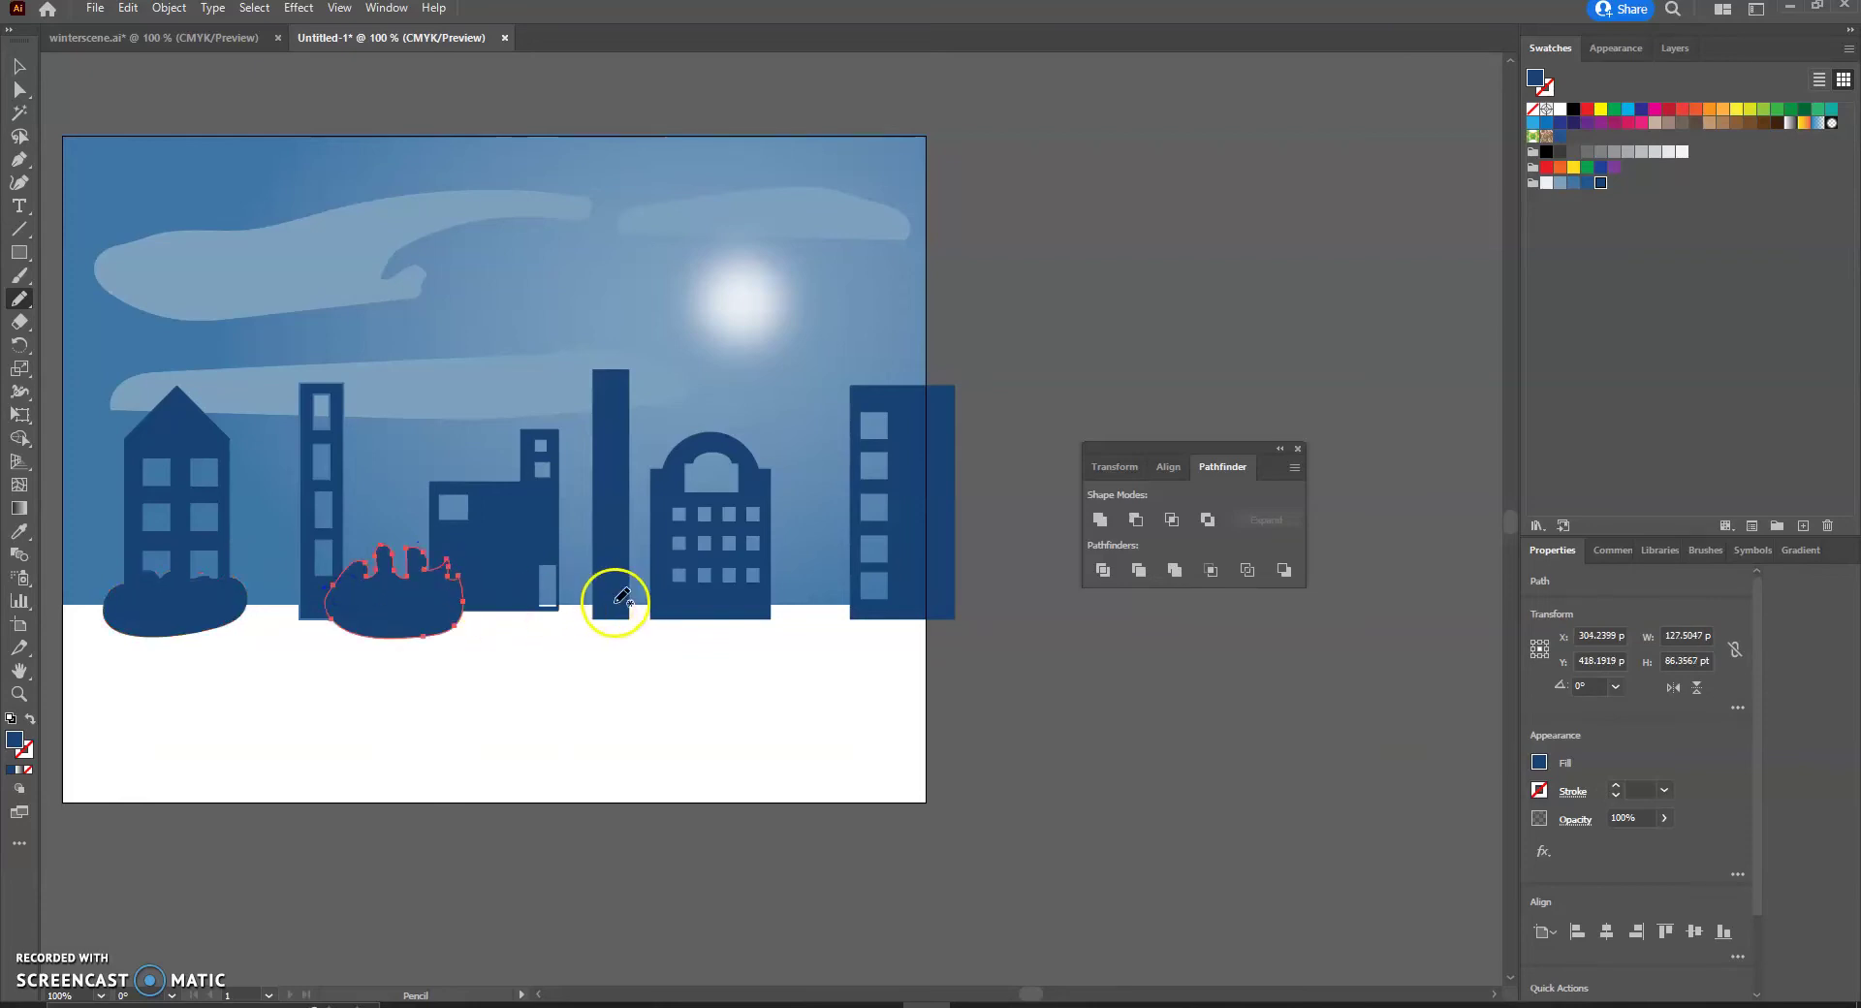
Draw two more Pencil bushes, about 155 × 81 pt before the arched building and a spiky one about 113 × 83 pt before the rightmost building.
{"action": "left_click_drag", "start_coordinate": [563, 594], "coordinate": [564, 593]}
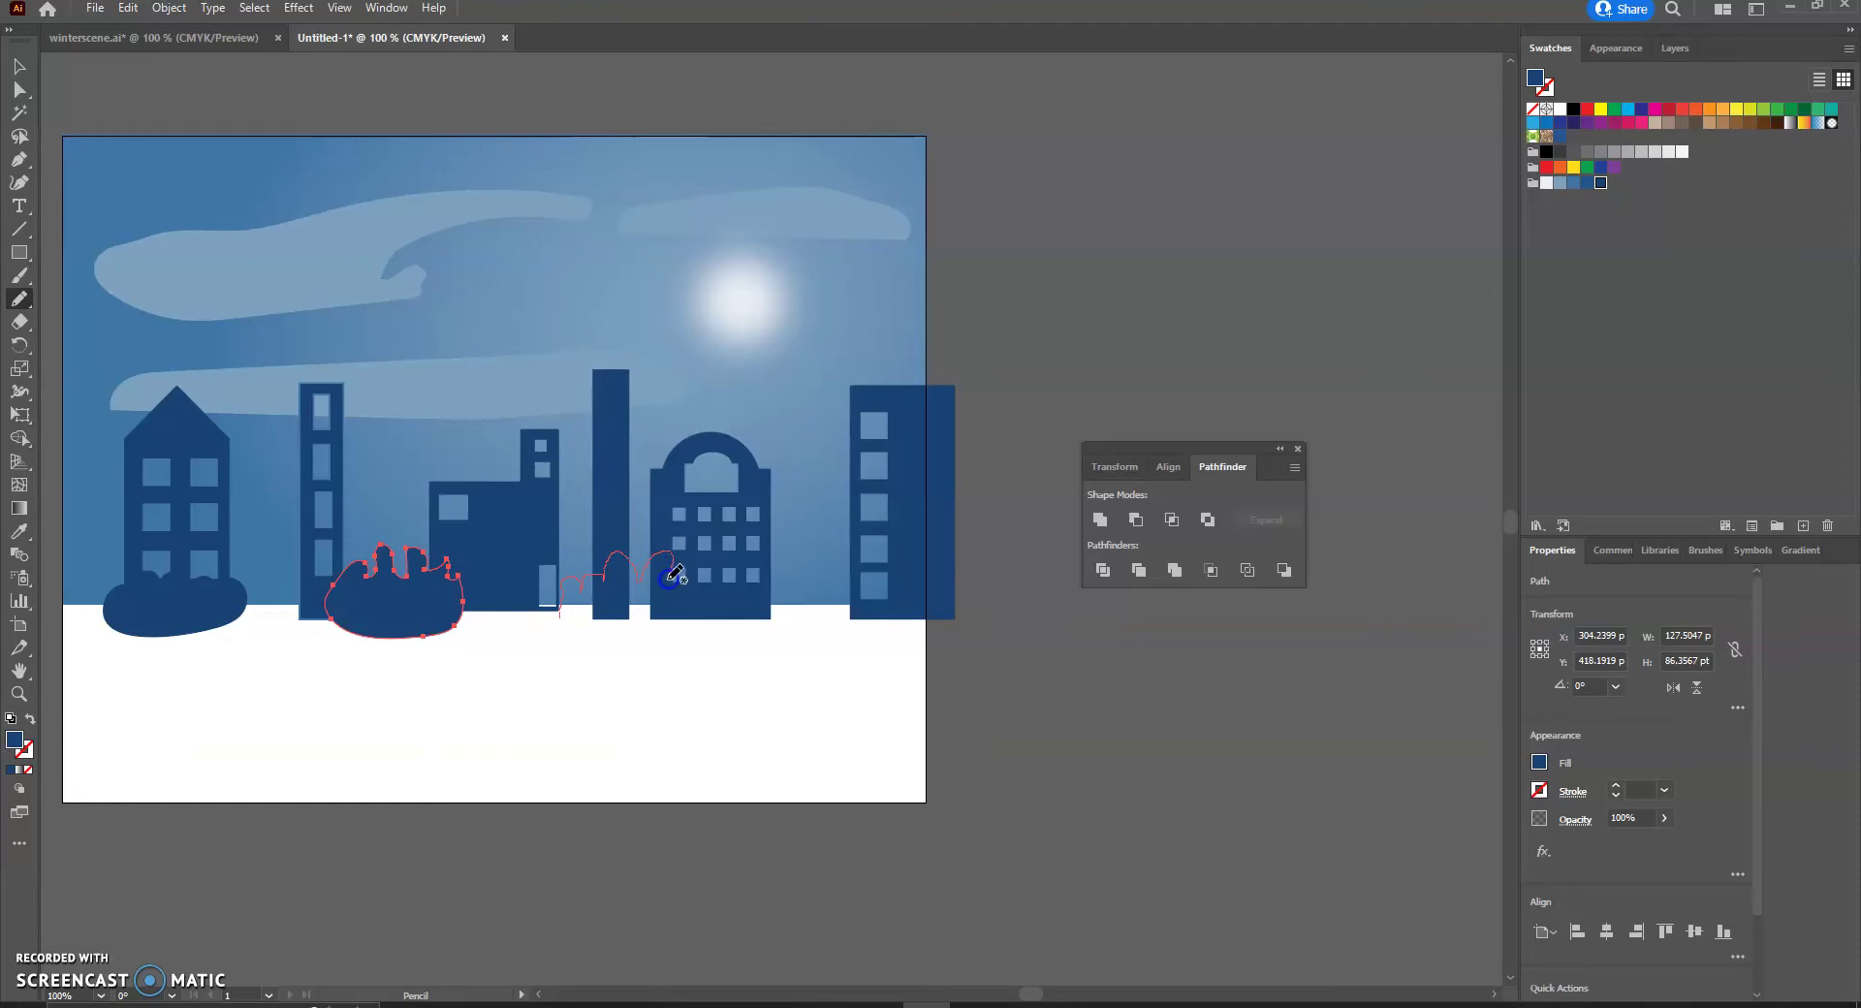
{"action": "mouse_move", "coordinate": [691, 619]}
{"action": "left_mouse_down"}
{"action": "mouse_move", "coordinate": [607, 631]}
{"action": "mouse_move", "coordinate": [564, 611]}
{"action": "left_mouse_up"}
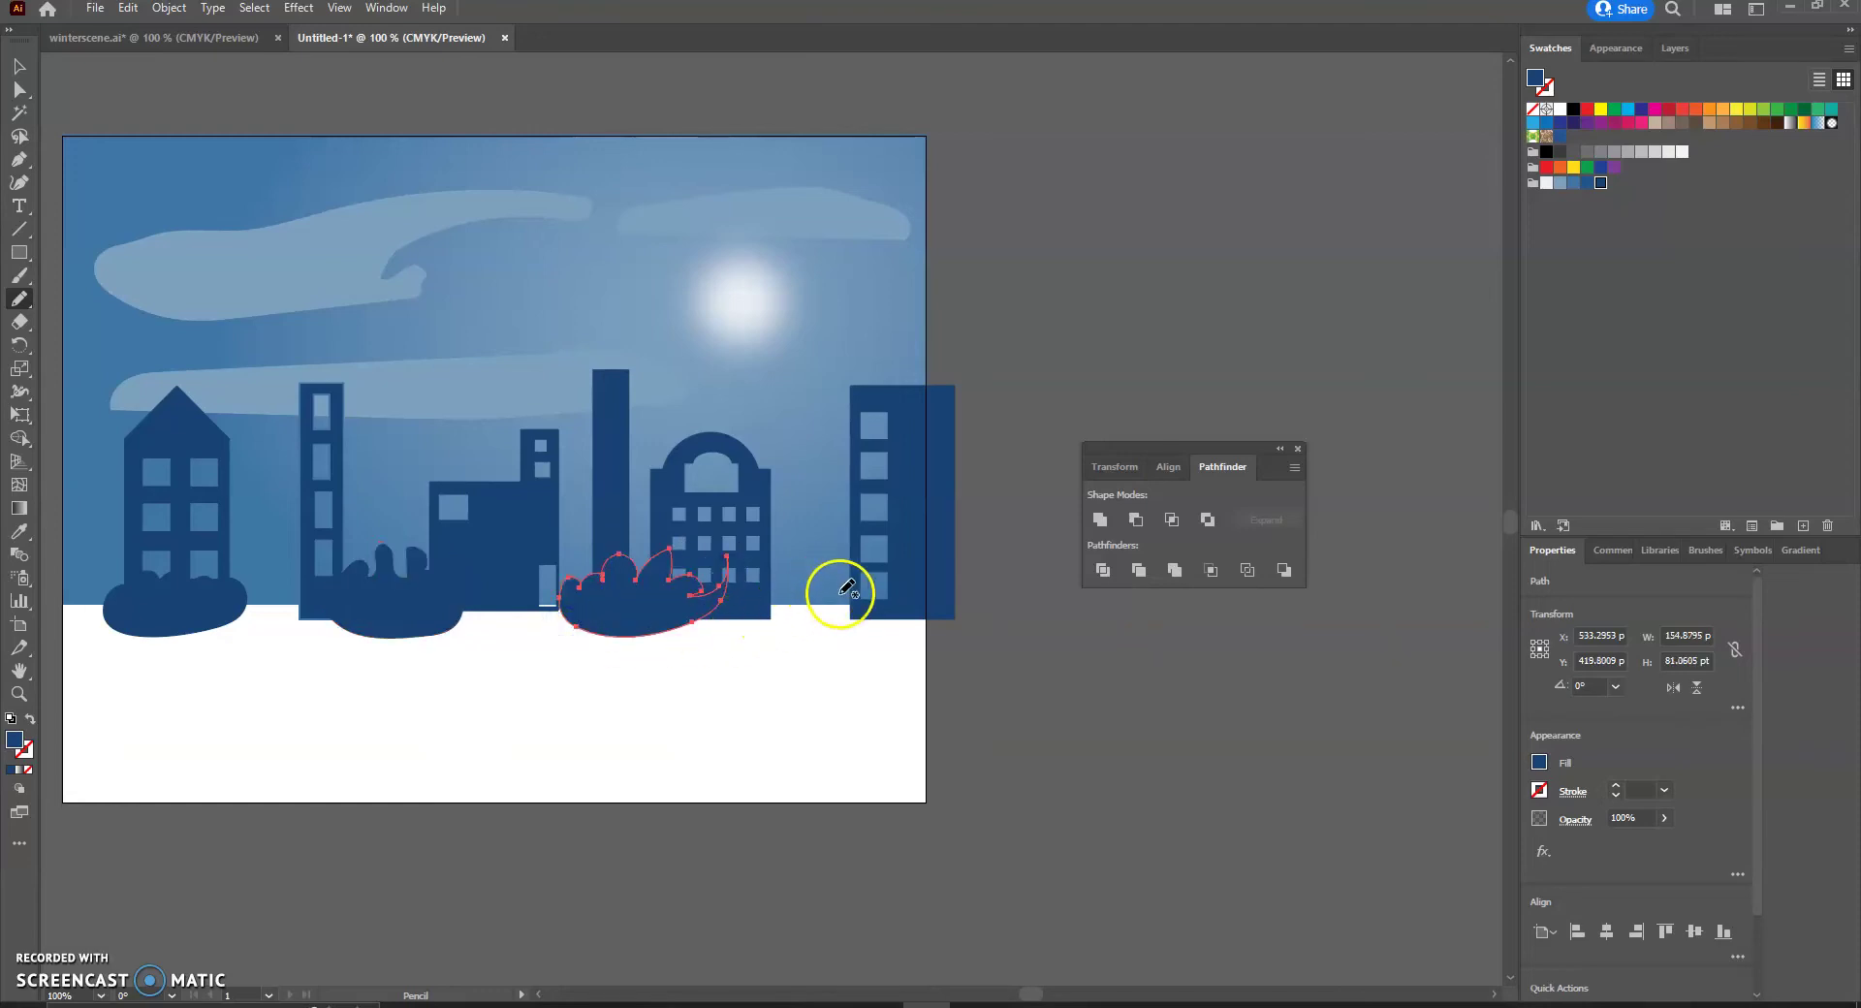
{"action": "left_click_drag", "start_coordinate": [826, 605], "coordinate": [810, 567]}
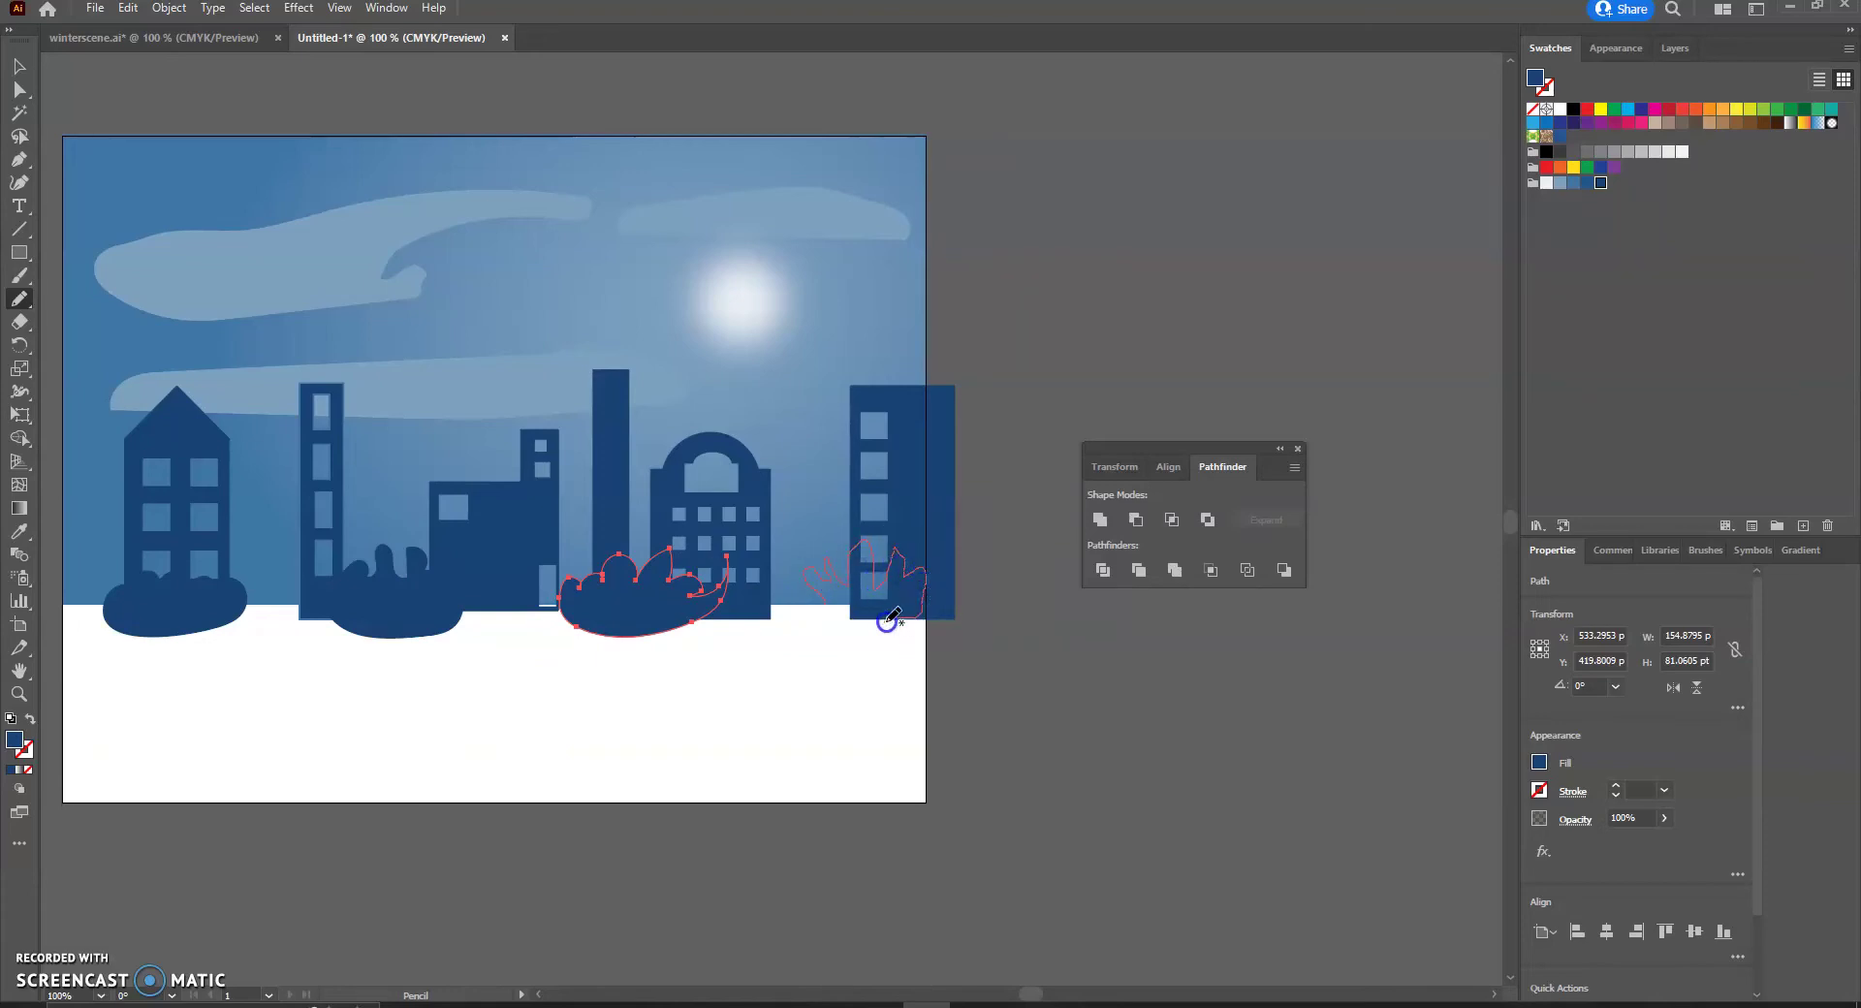
{"action": "left_click_drag", "start_coordinate": [829, 595], "coordinate": [827, 603]}
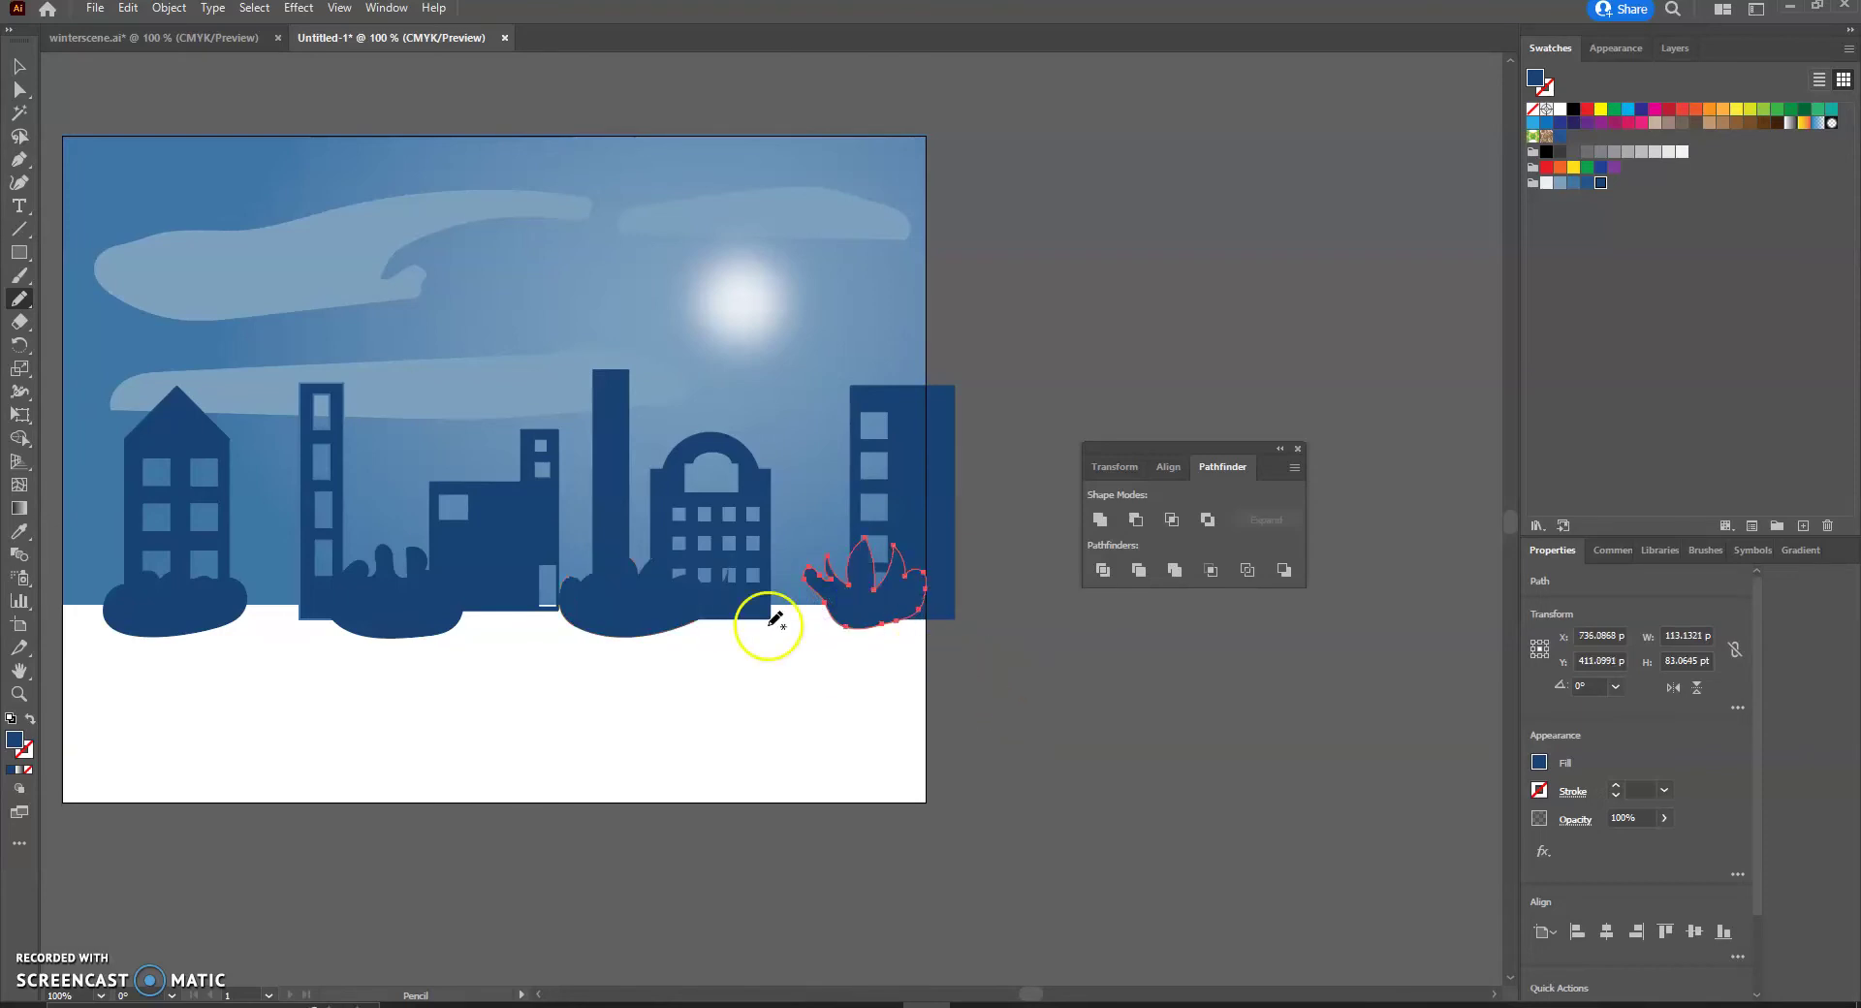
Recolor all four bushes with the slightly lighter dark blue swatch from the custom color group.
{"action": "left_click", "coordinate": [19, 66]}
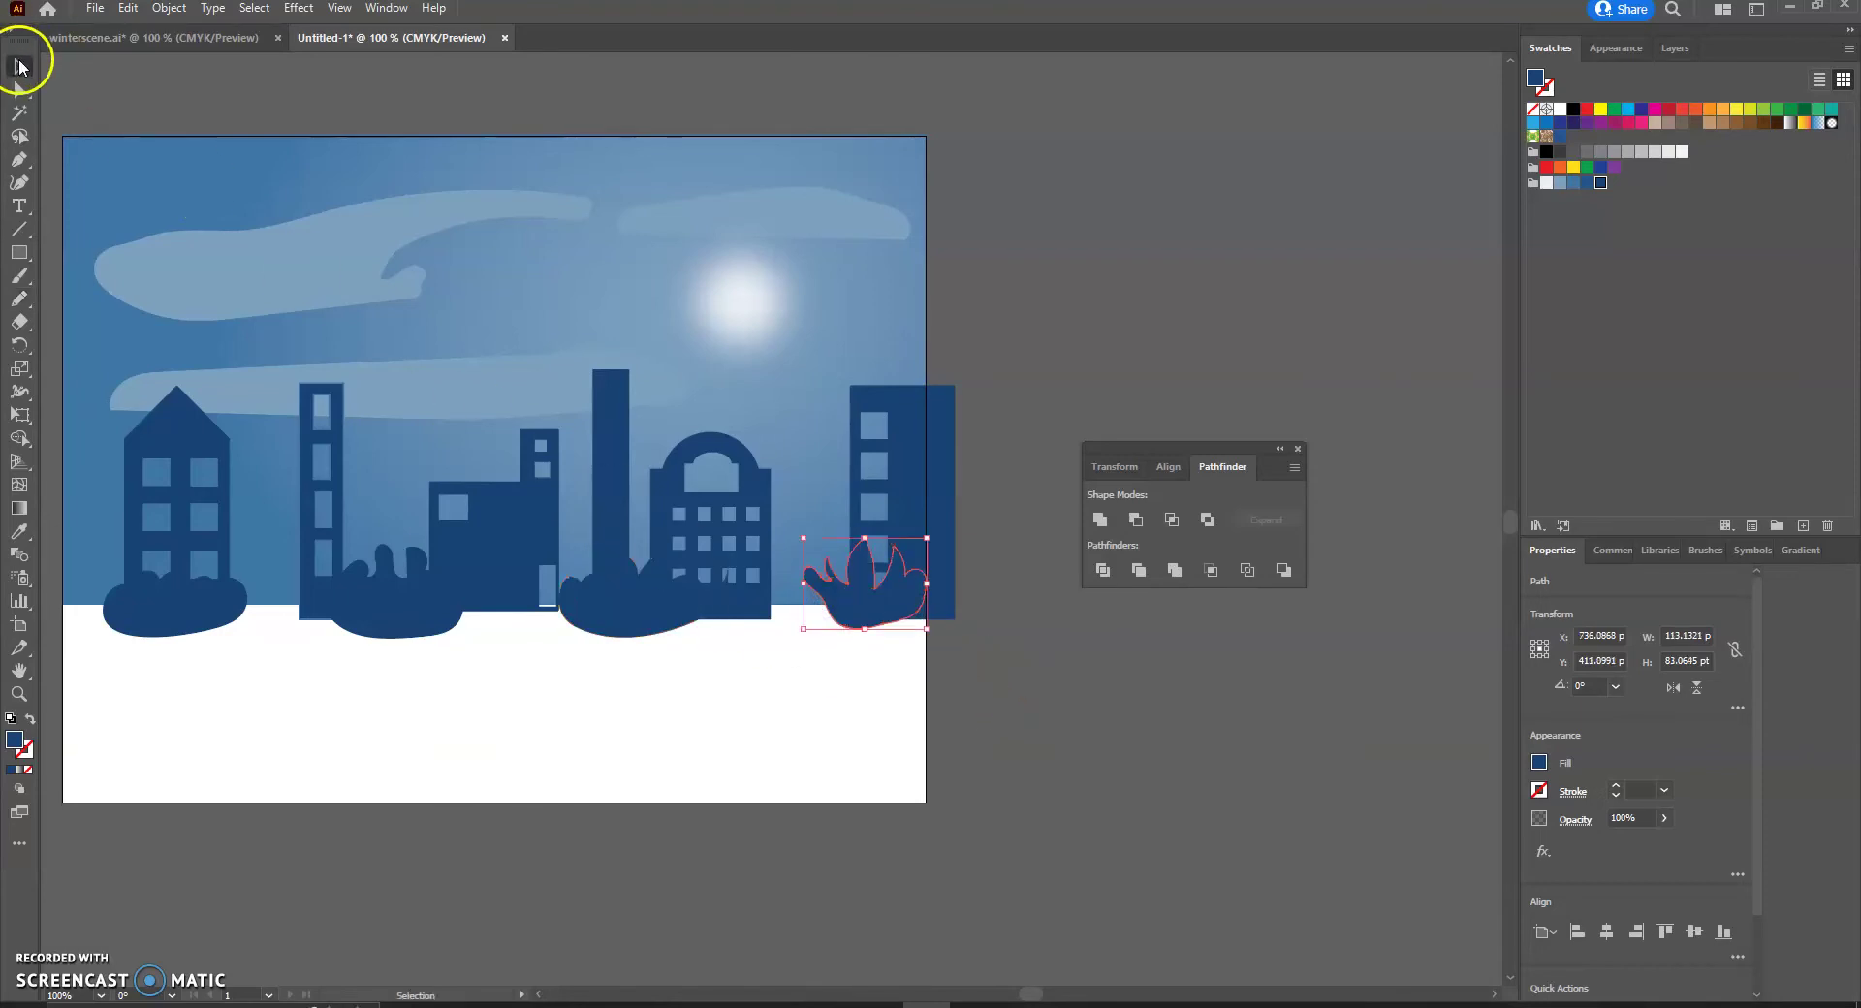
{"action": "left_click", "coordinate": [182, 103]}
{"action": "left_click", "coordinate": [167, 601]}
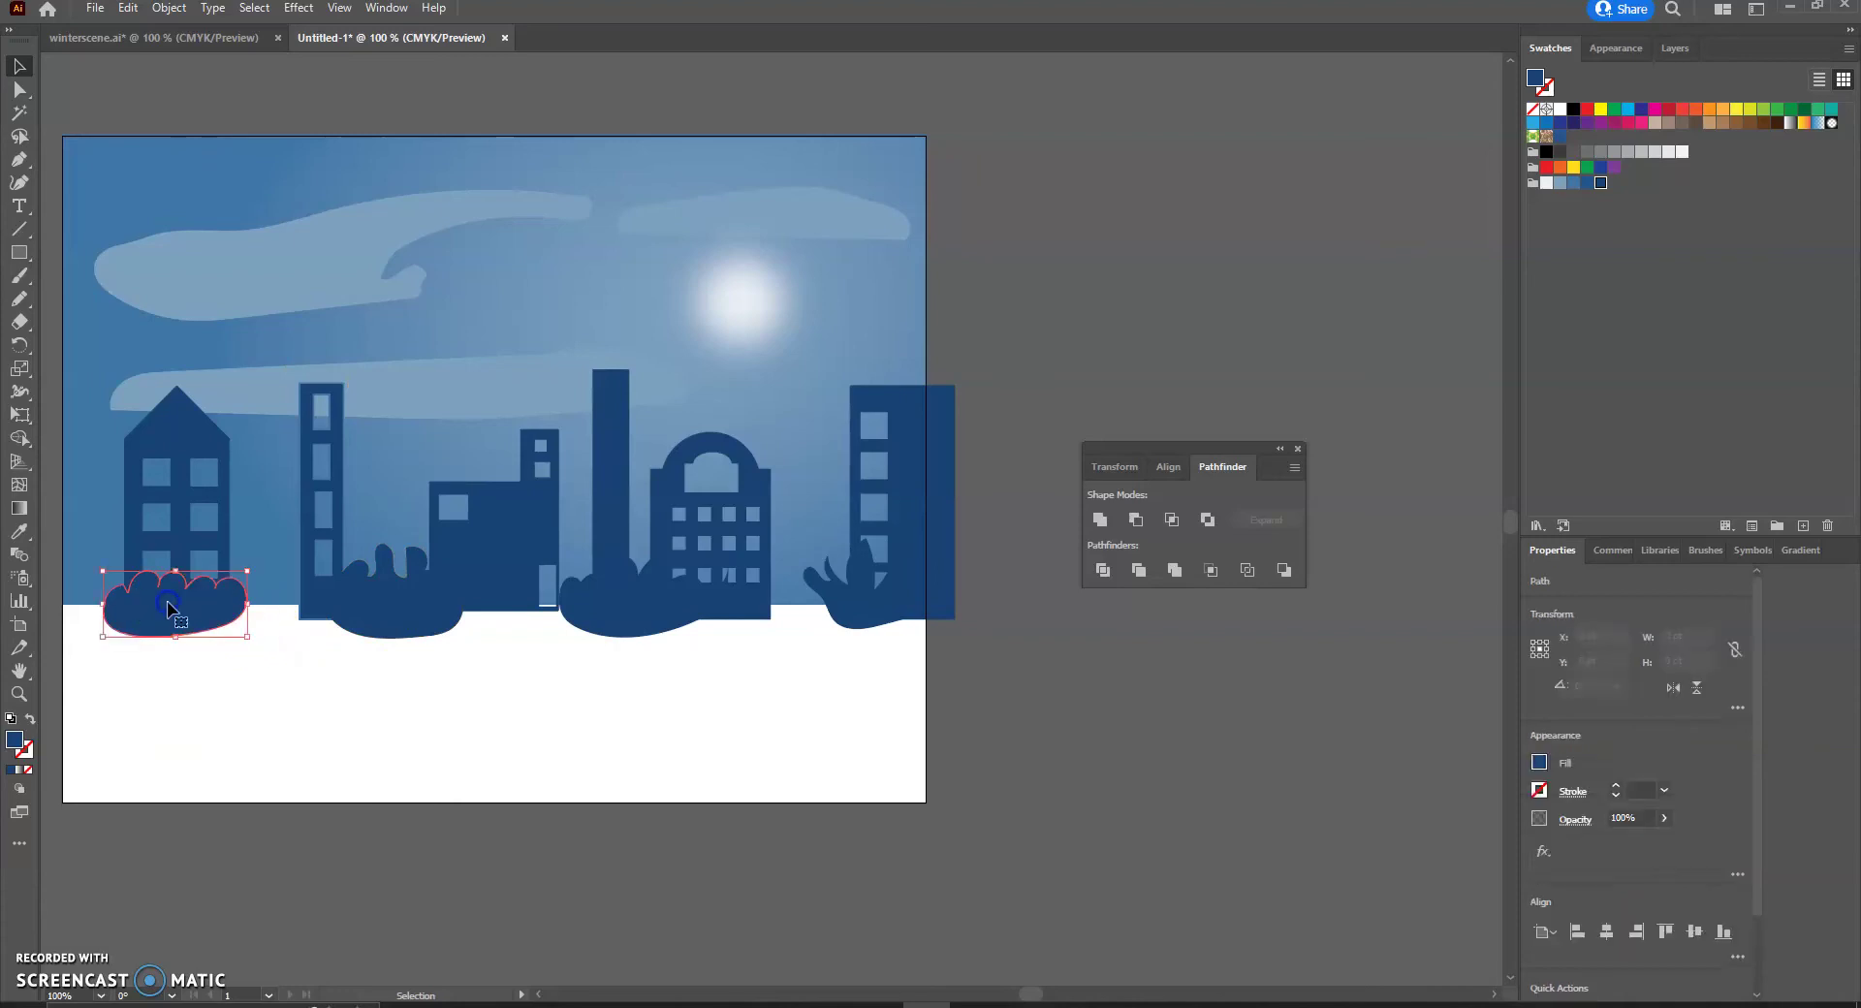
{"action": "left_click", "coordinate": [337, 613], "text": "shift"}
{"action": "left_click", "coordinate": [581, 605], "text": "shift"}
{"action": "left_click", "coordinate": [832, 609], "text": "shift"}
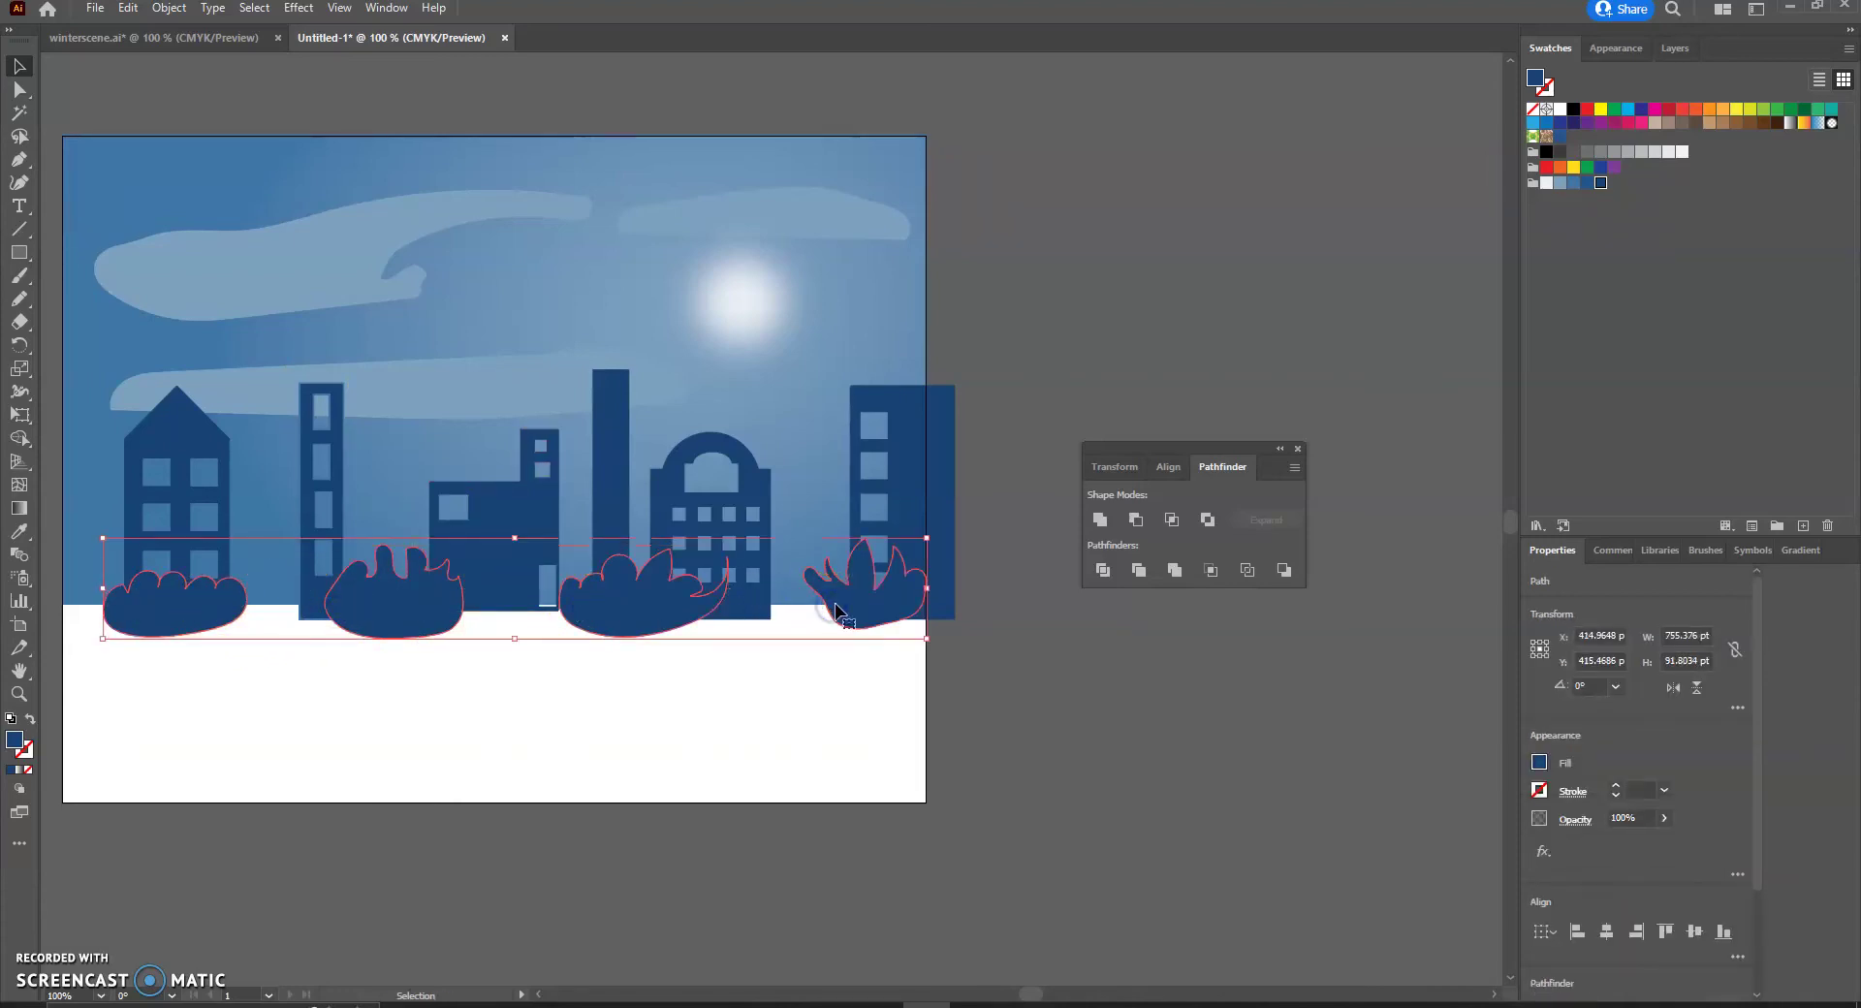
{"action": "left_click", "coordinate": [1588, 183]}
{"action": "left_click", "coordinate": [1216, 152]}
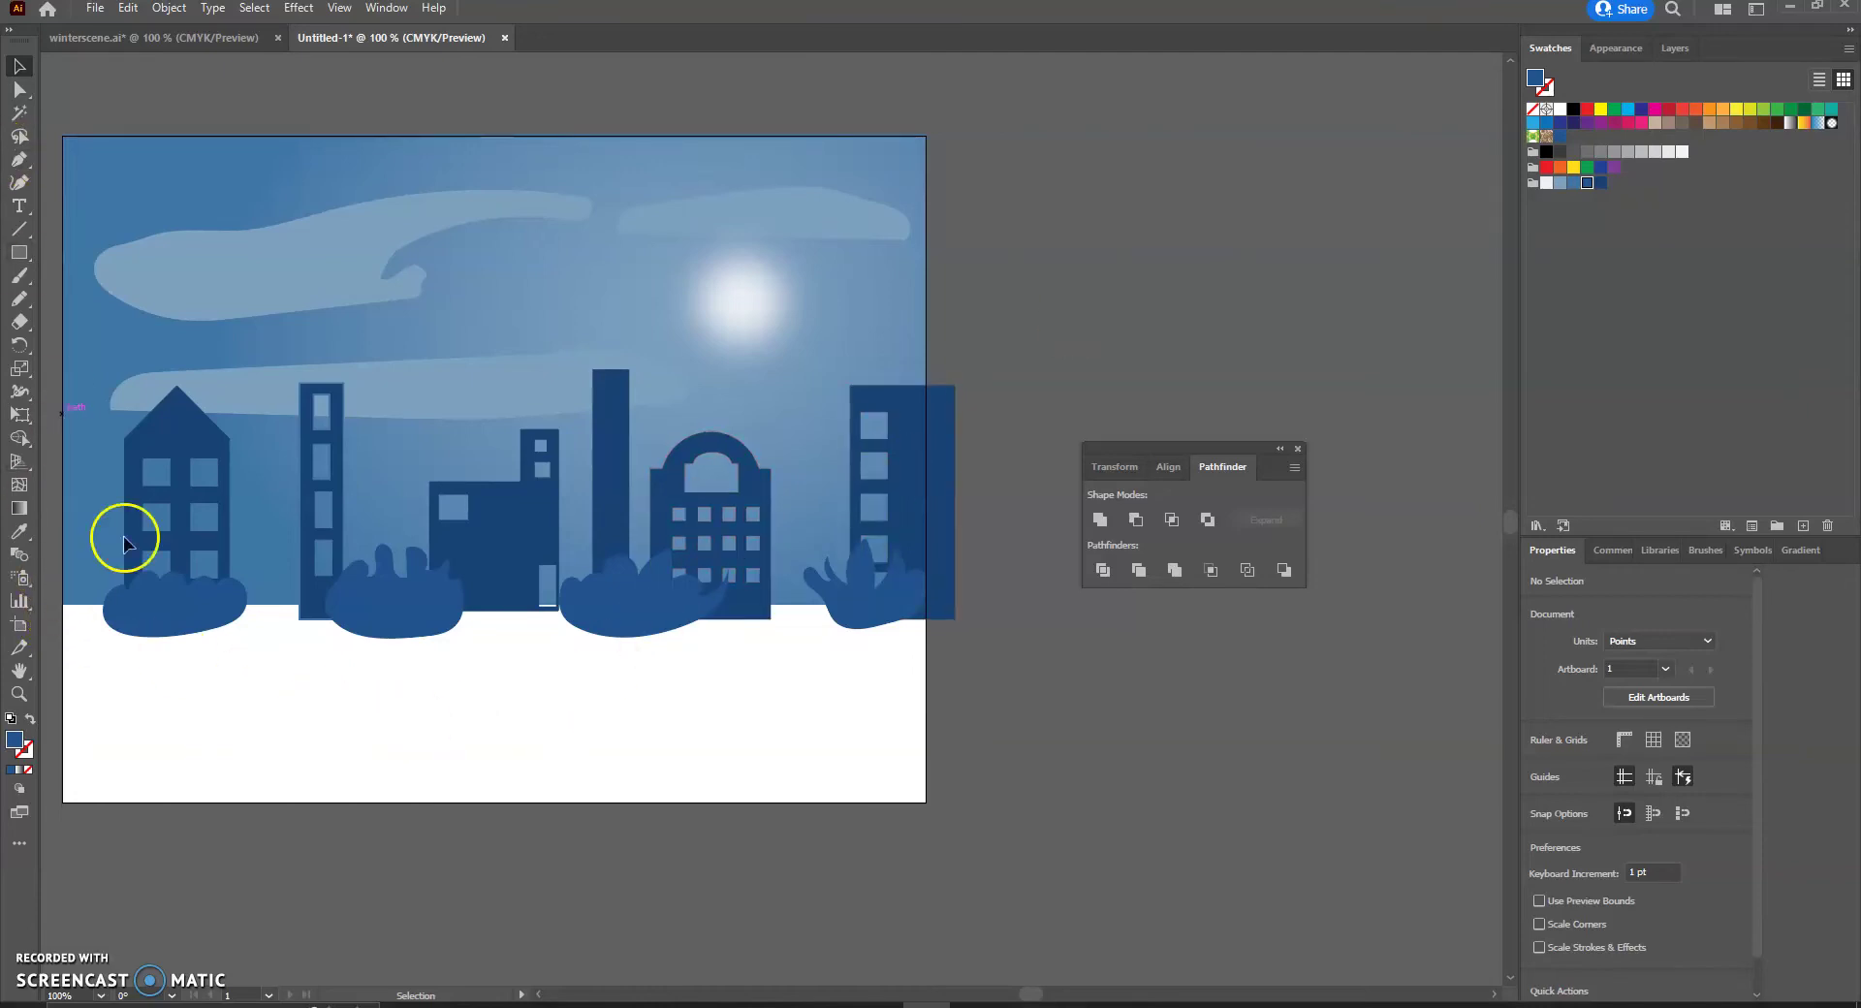
Draw a ground rectangle about 793 × 188 pt across the artboard below the skyline and fill it with the palest custom swatch.
{"action": "left_click", "coordinate": [19, 252]}
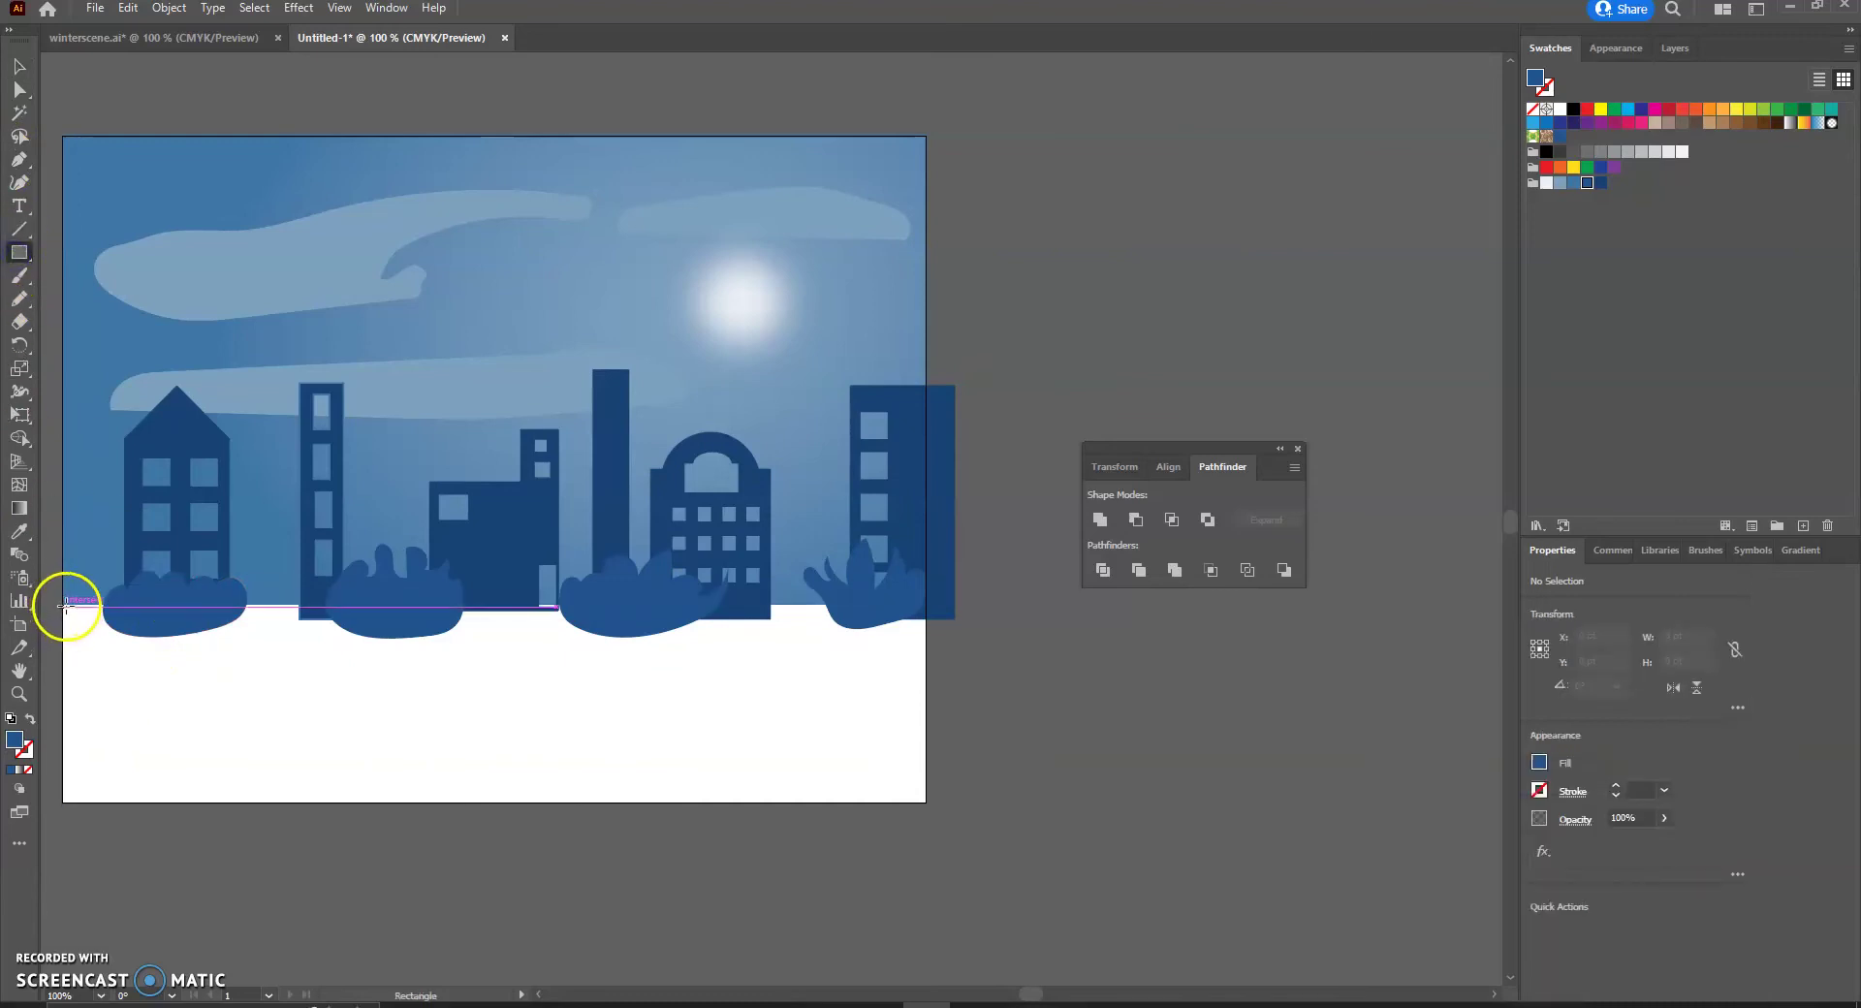
{"action": "mouse_move", "coordinate": [62, 603]}
{"action": "left_mouse_down"}
{"action": "mouse_move", "coordinate": [158, 689]}
{"action": "mouse_move", "coordinate": [391, 777]}
{"action": "mouse_move", "coordinate": [839, 789]}
{"action": "mouse_move", "coordinate": [929, 811]}
{"action": "left_mouse_up"}
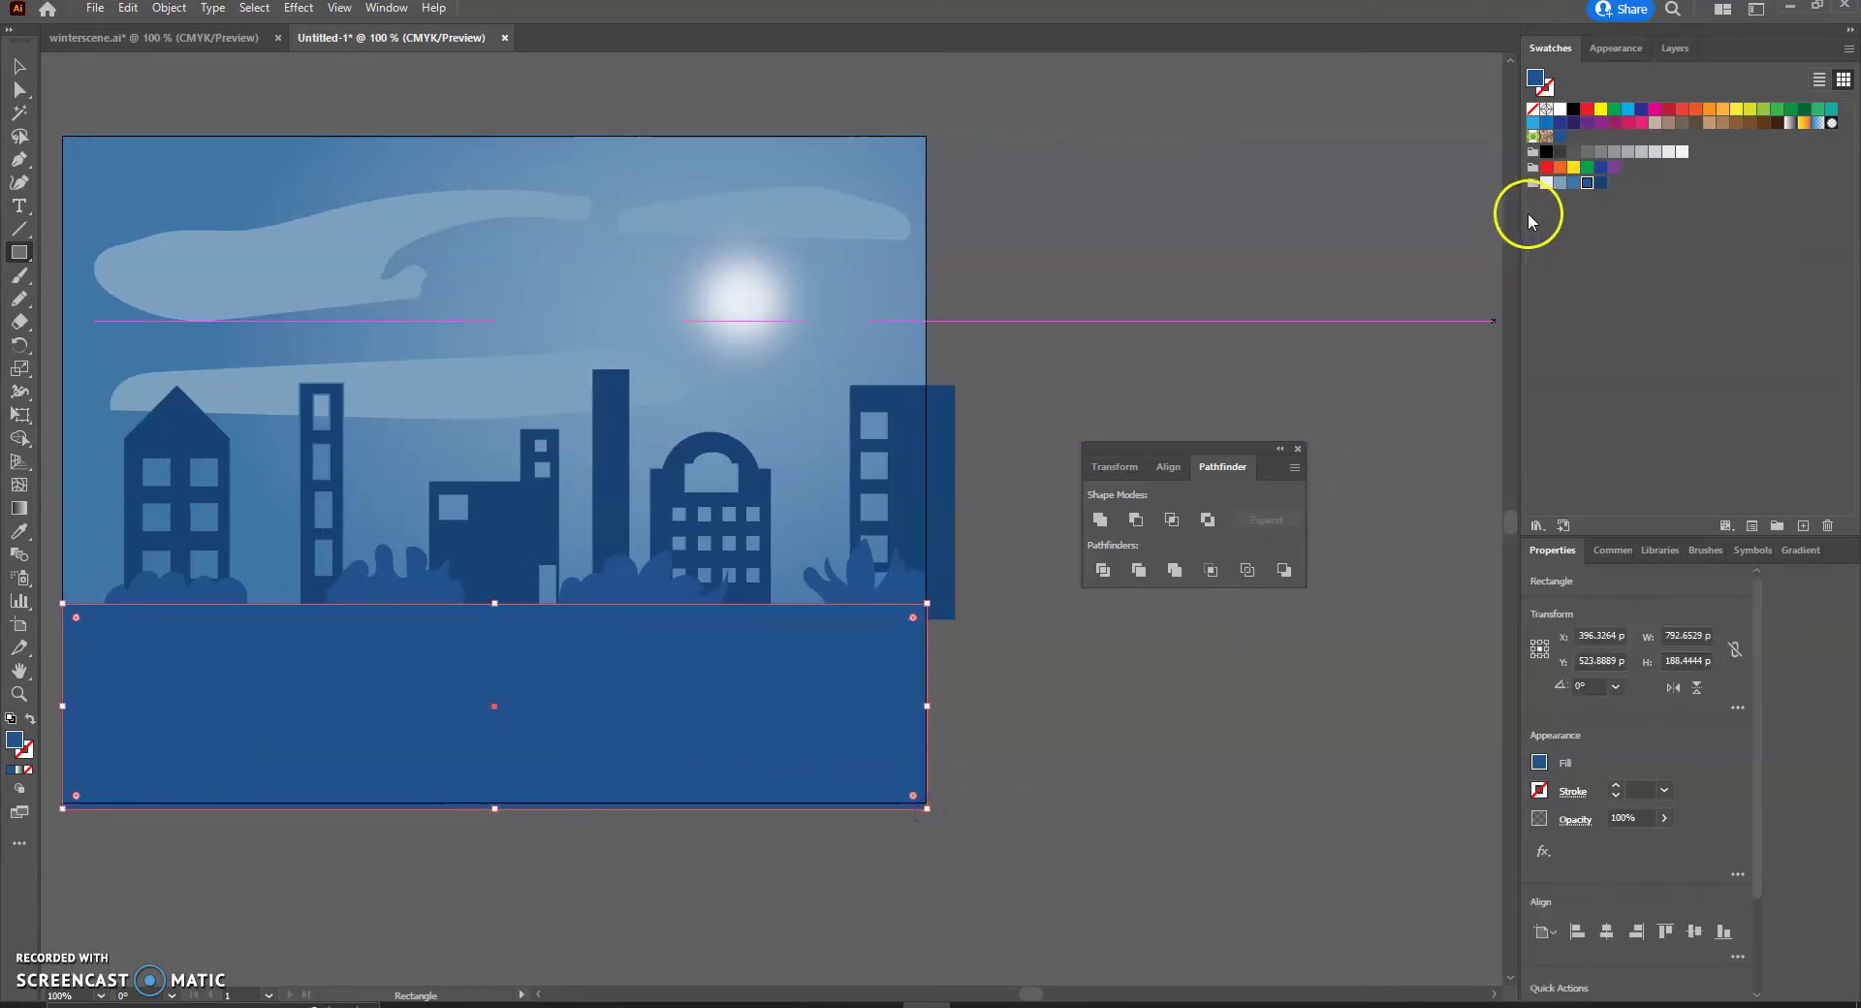
{"action": "left_click", "coordinate": [1547, 183]}
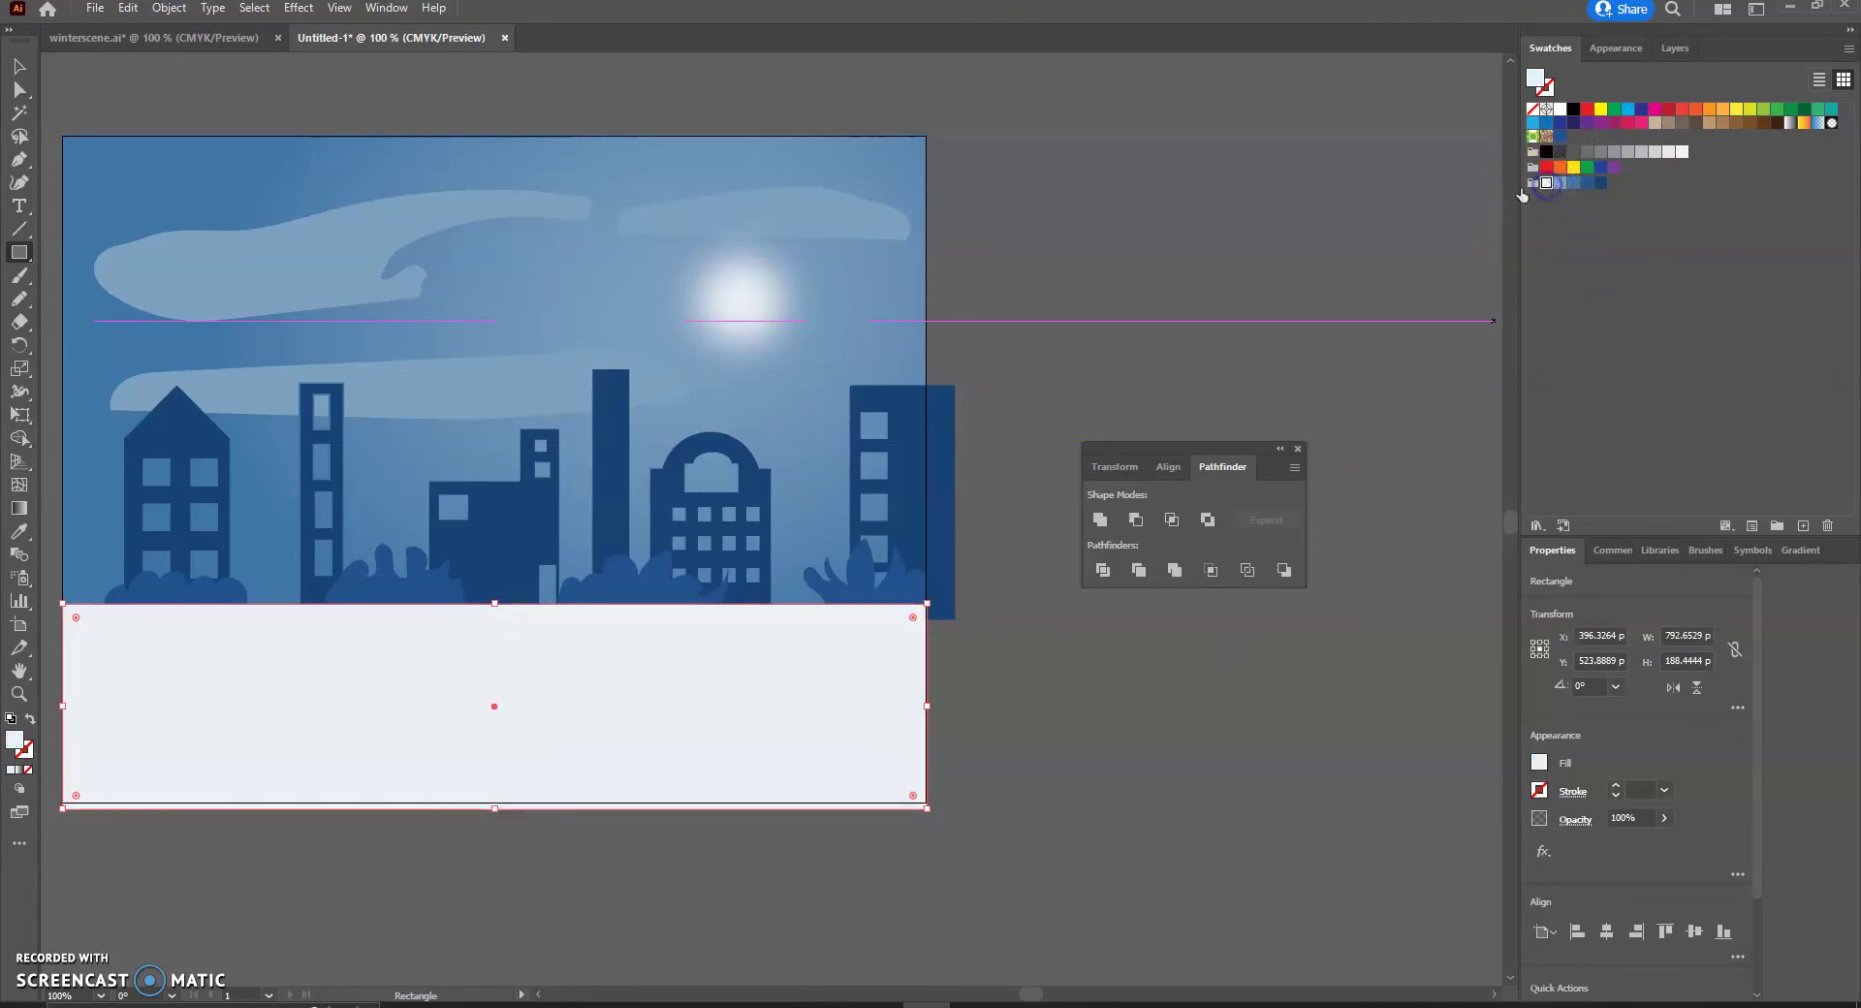
{"action": "left_click", "coordinate": [18, 66]}
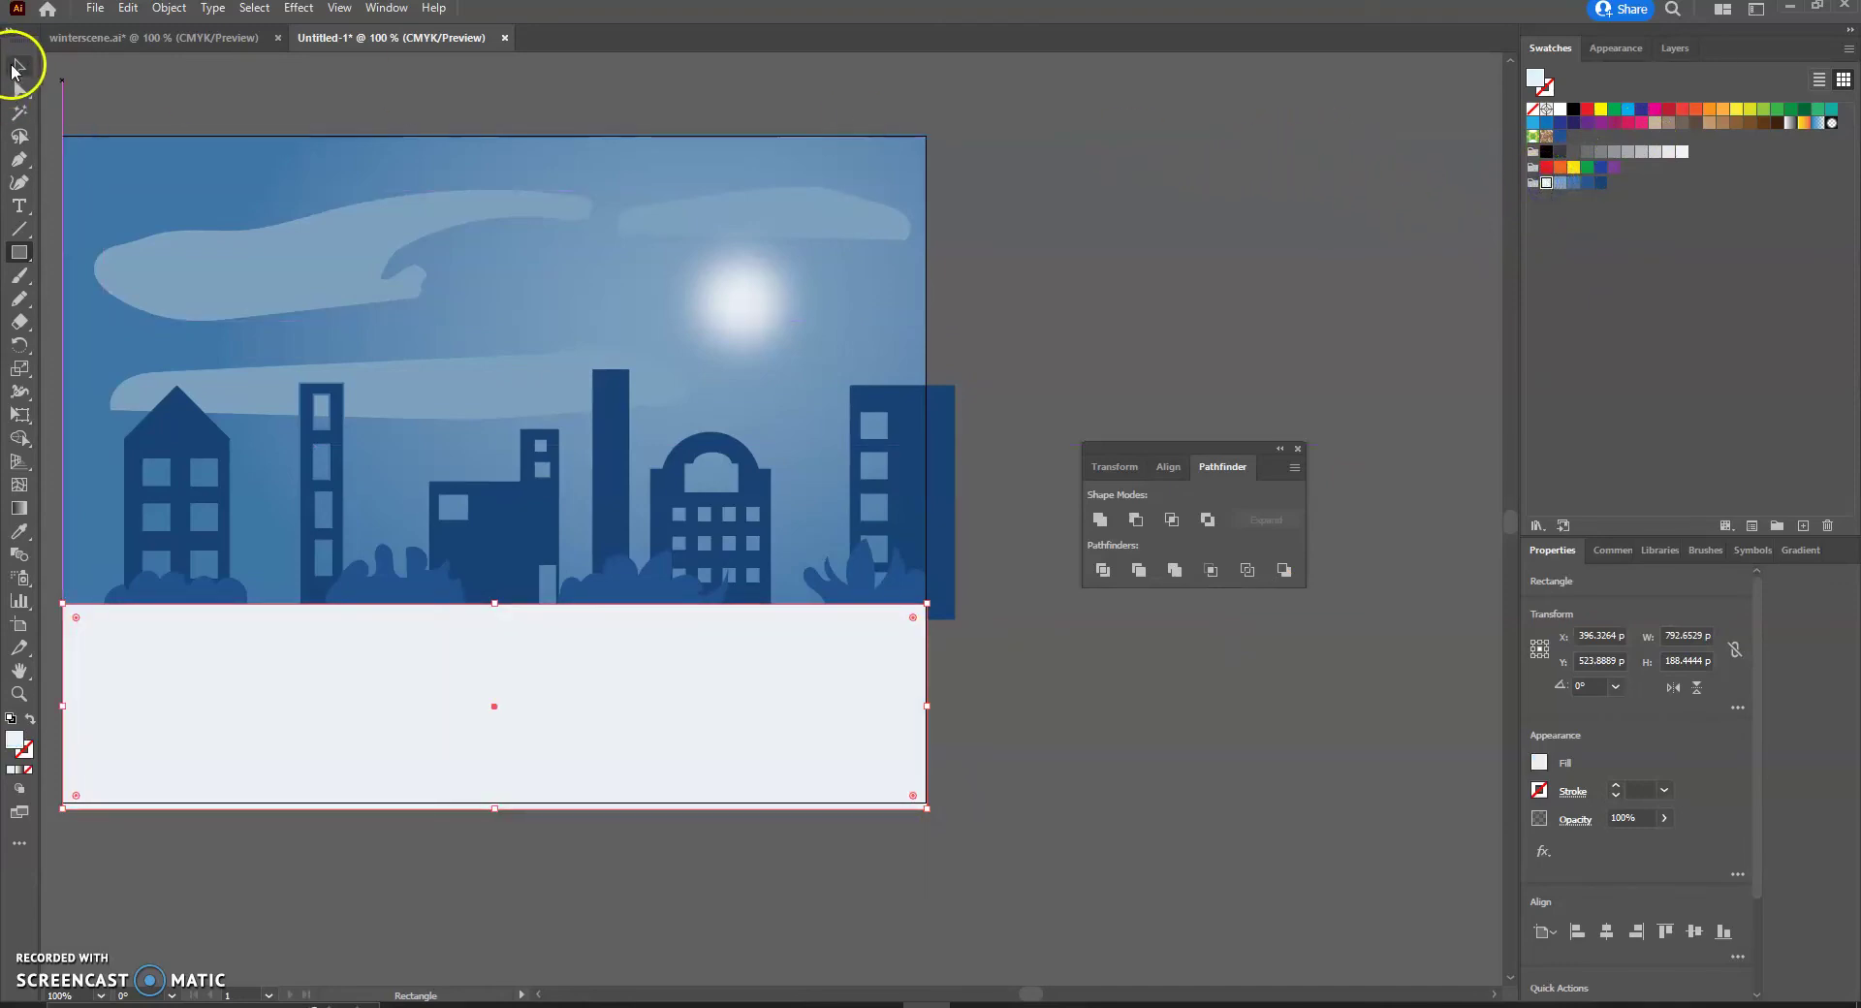
{"action": "left_click", "coordinate": [303, 76]}
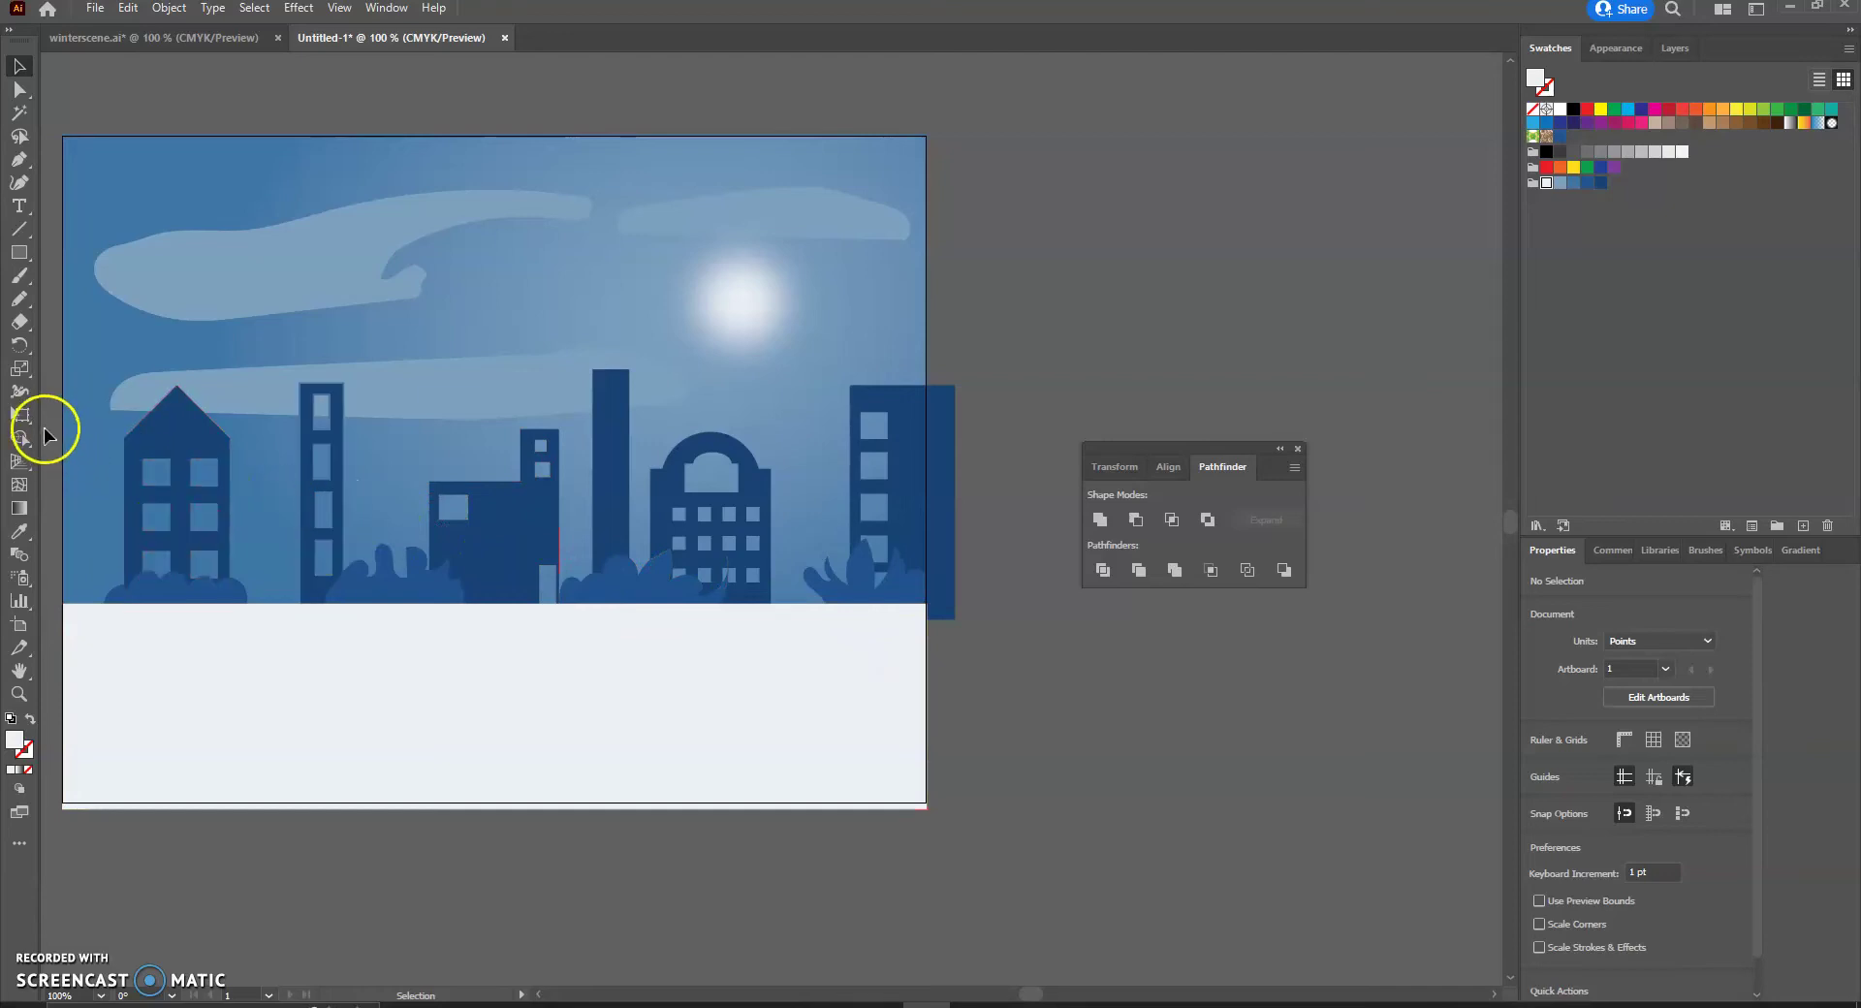
Choose the Warp tool and set its Detail option to 3 and Simplify to 83.
{"action": "left_click", "coordinate": [22, 400]}
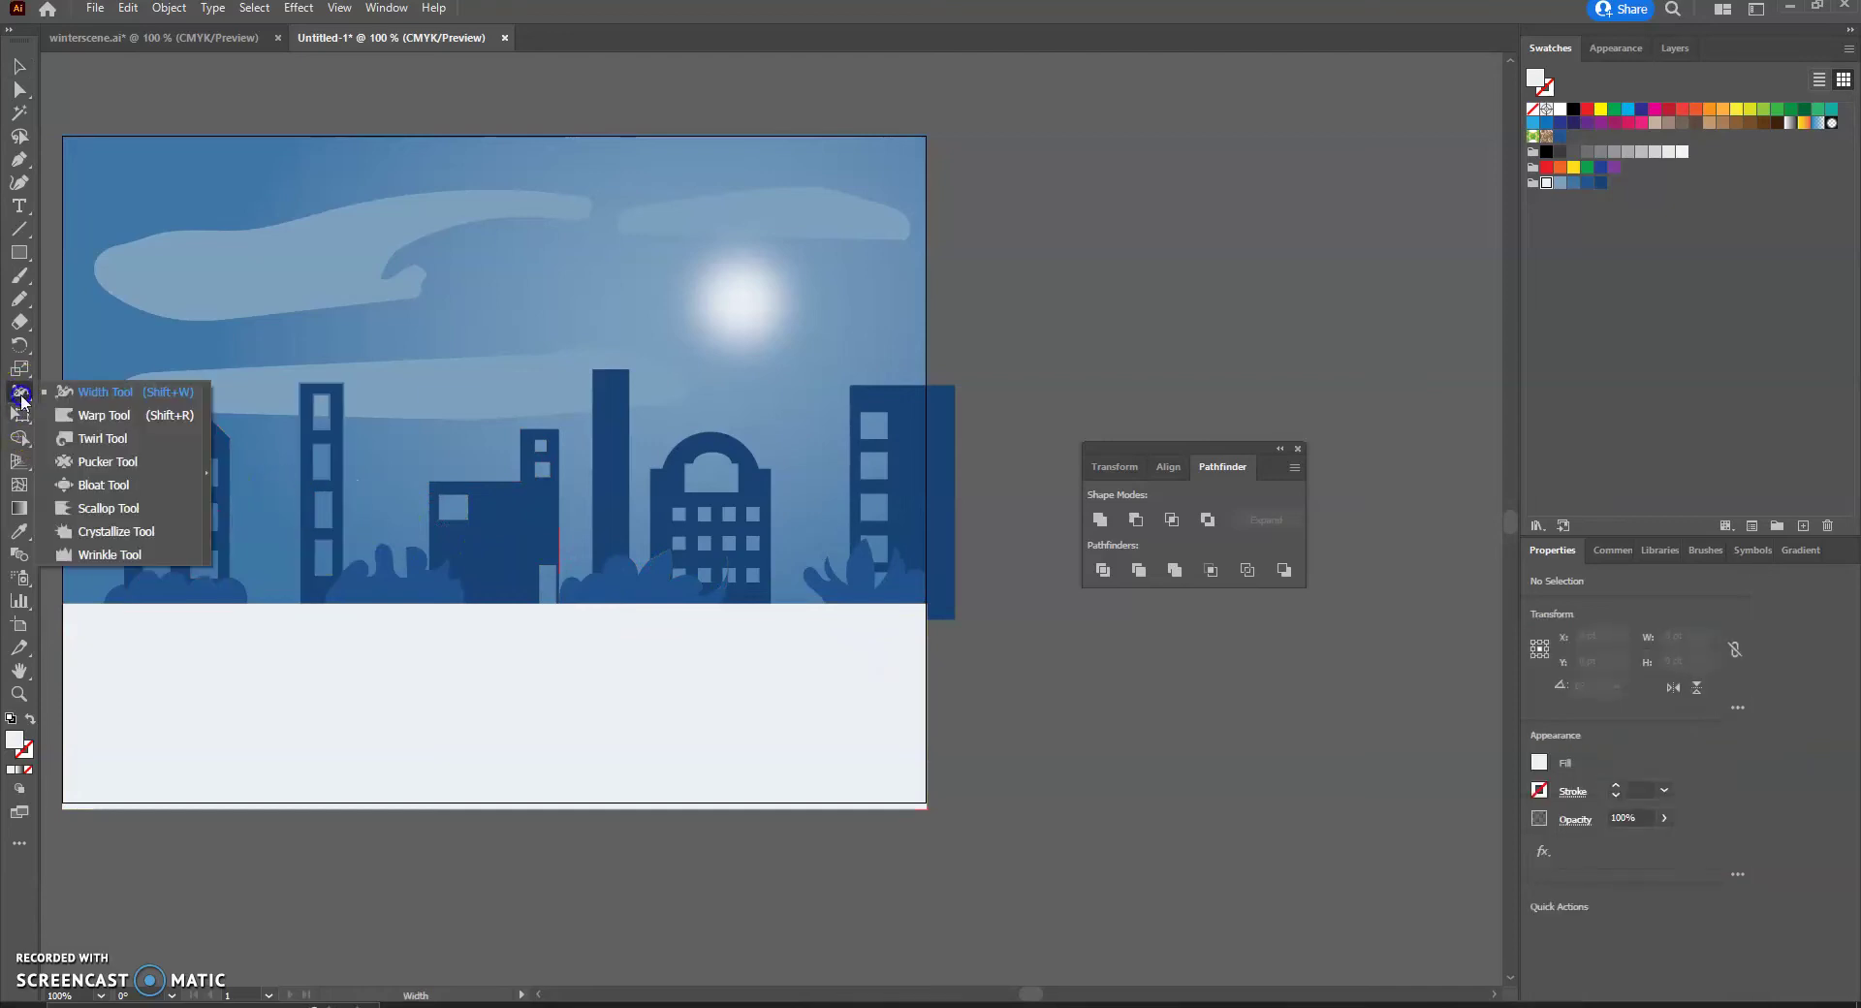
{"action": "left_click", "coordinate": [73, 410]}
{"action": "left_click", "coordinate": [160, 520]}
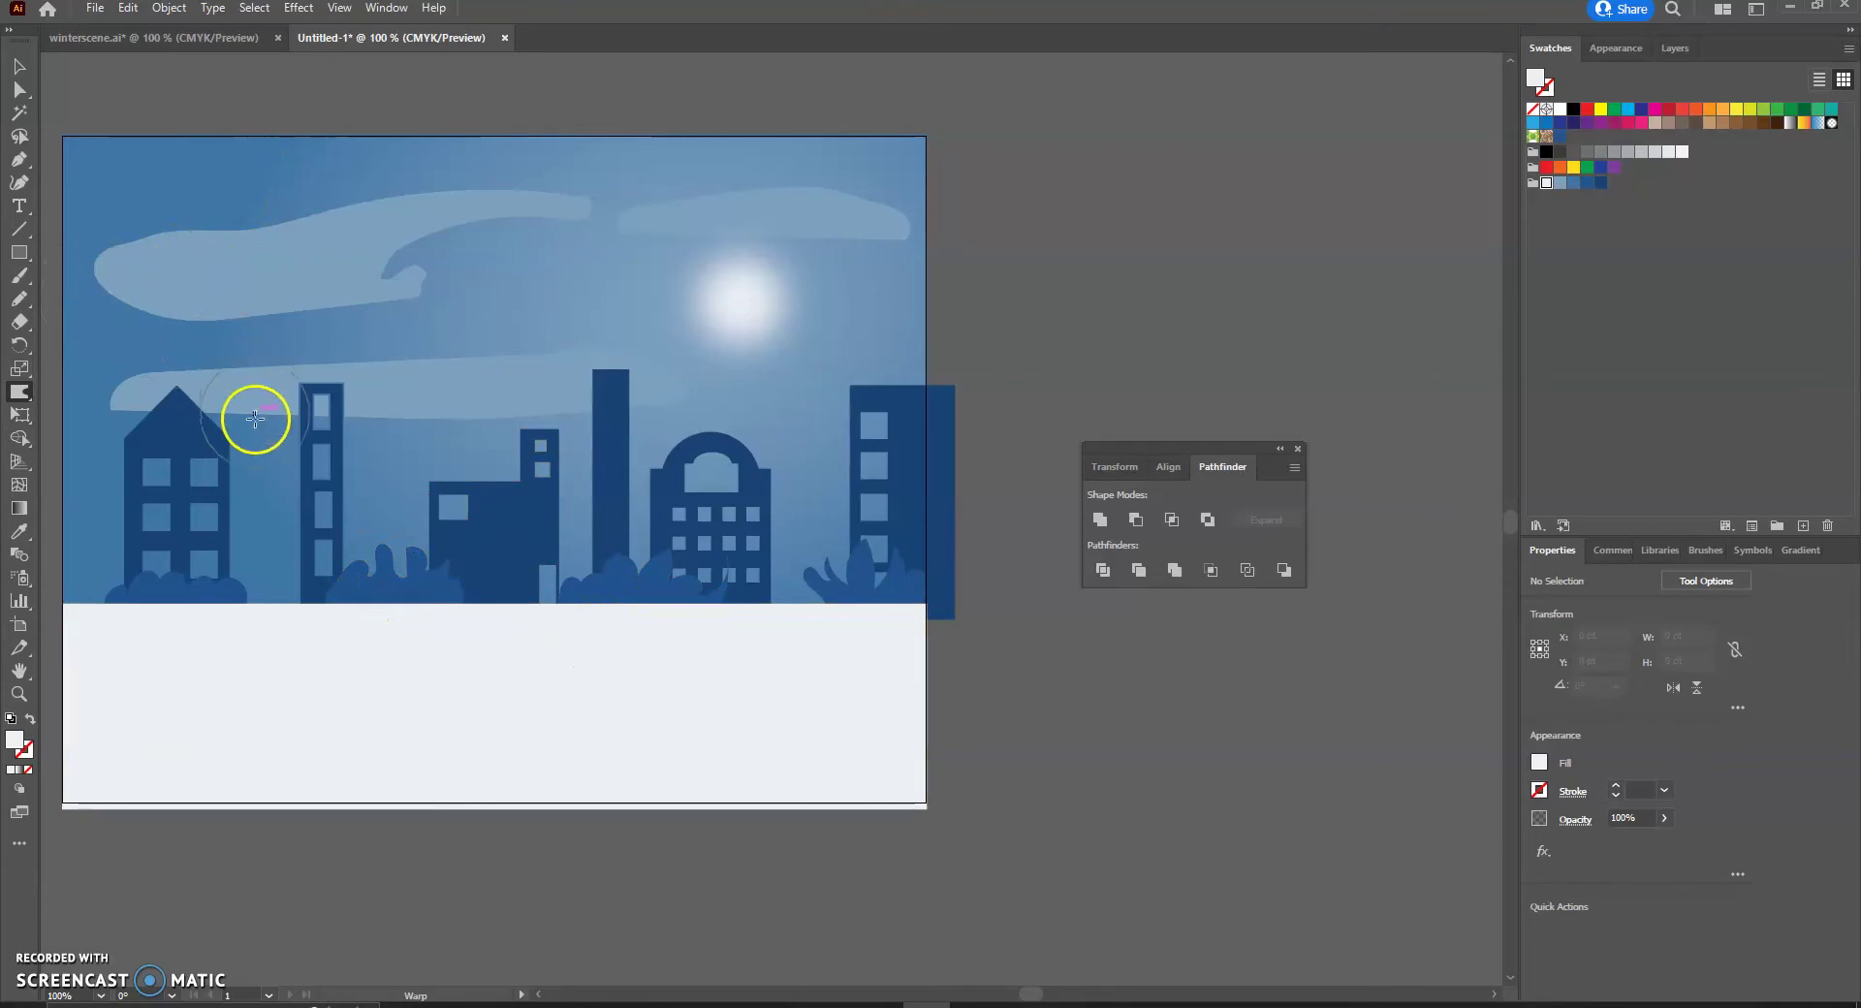
{"action": "double_click", "coordinate": [20, 393]}
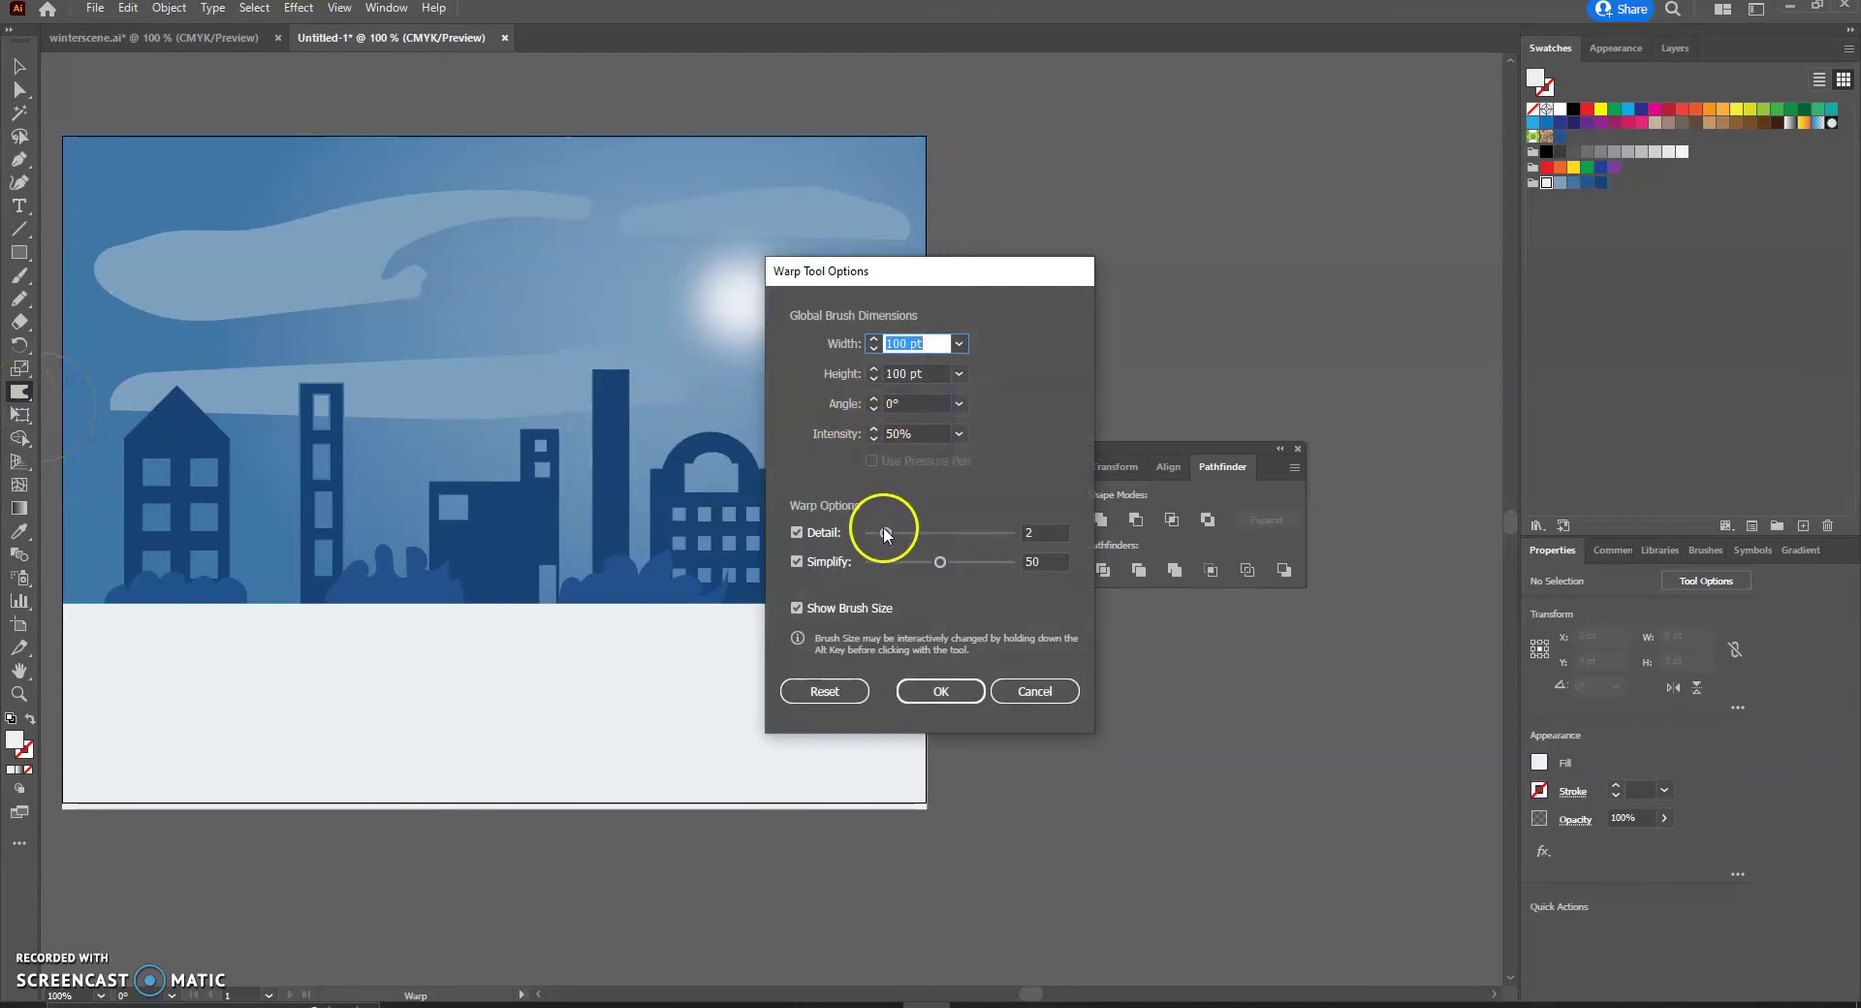
{"action": "left_click_drag", "start_coordinate": [885, 534], "coordinate": [911, 534]}
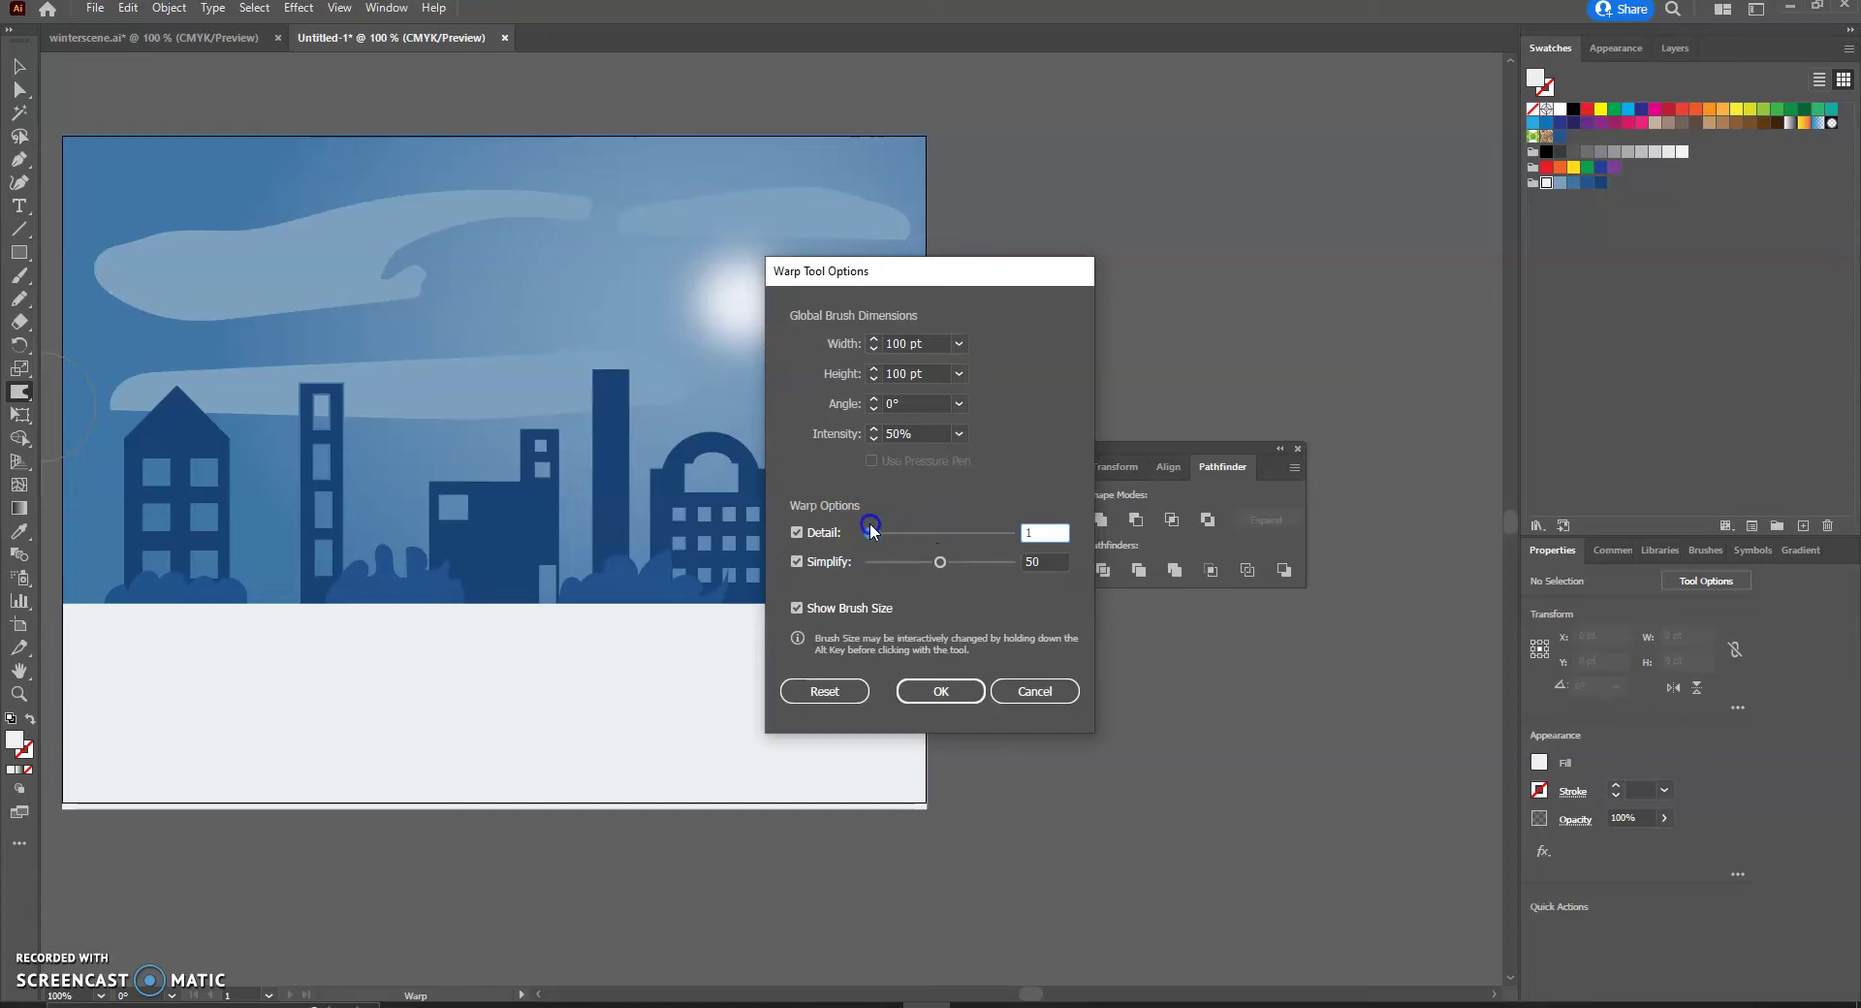
{"action": "left_click_drag", "start_coordinate": [946, 561], "coordinate": [980, 566]}
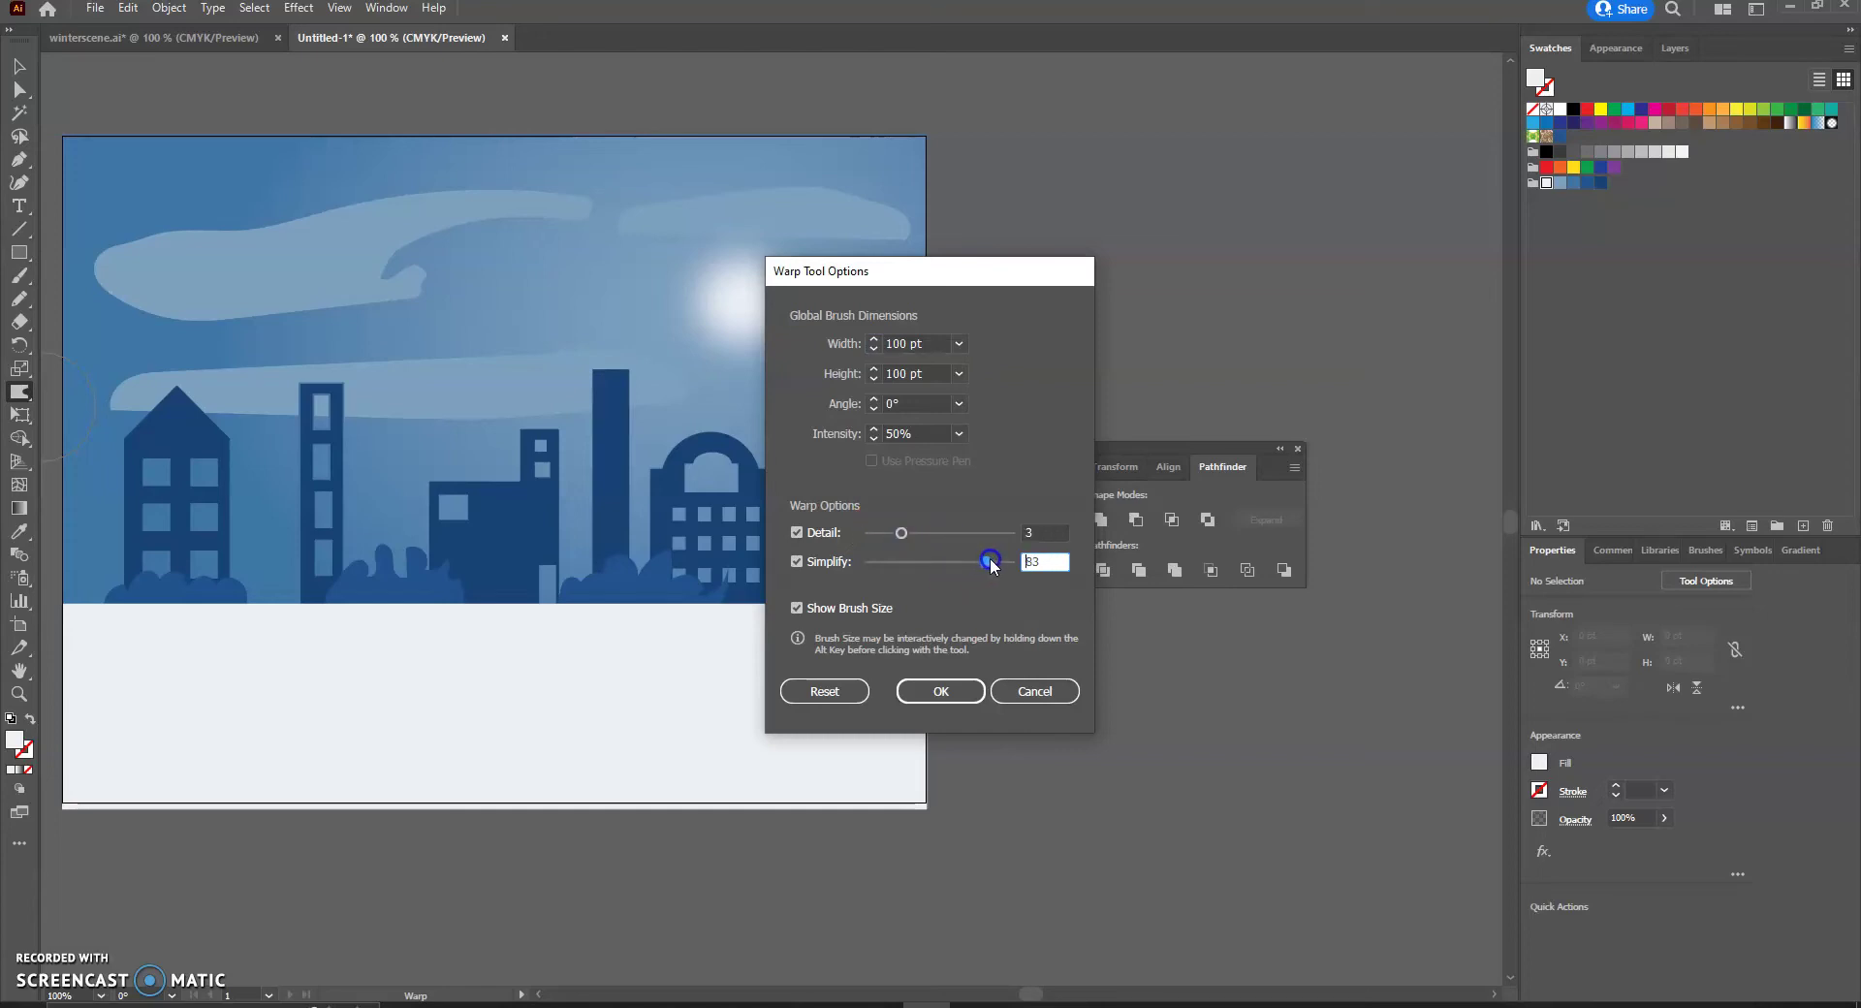
Set the Warp tool's brush width and height to 150 pt and its intensity to 70%, and apply the options.
{"action": "left_click", "coordinate": [873, 338]}
{"action": "left_click", "coordinate": [874, 339]}
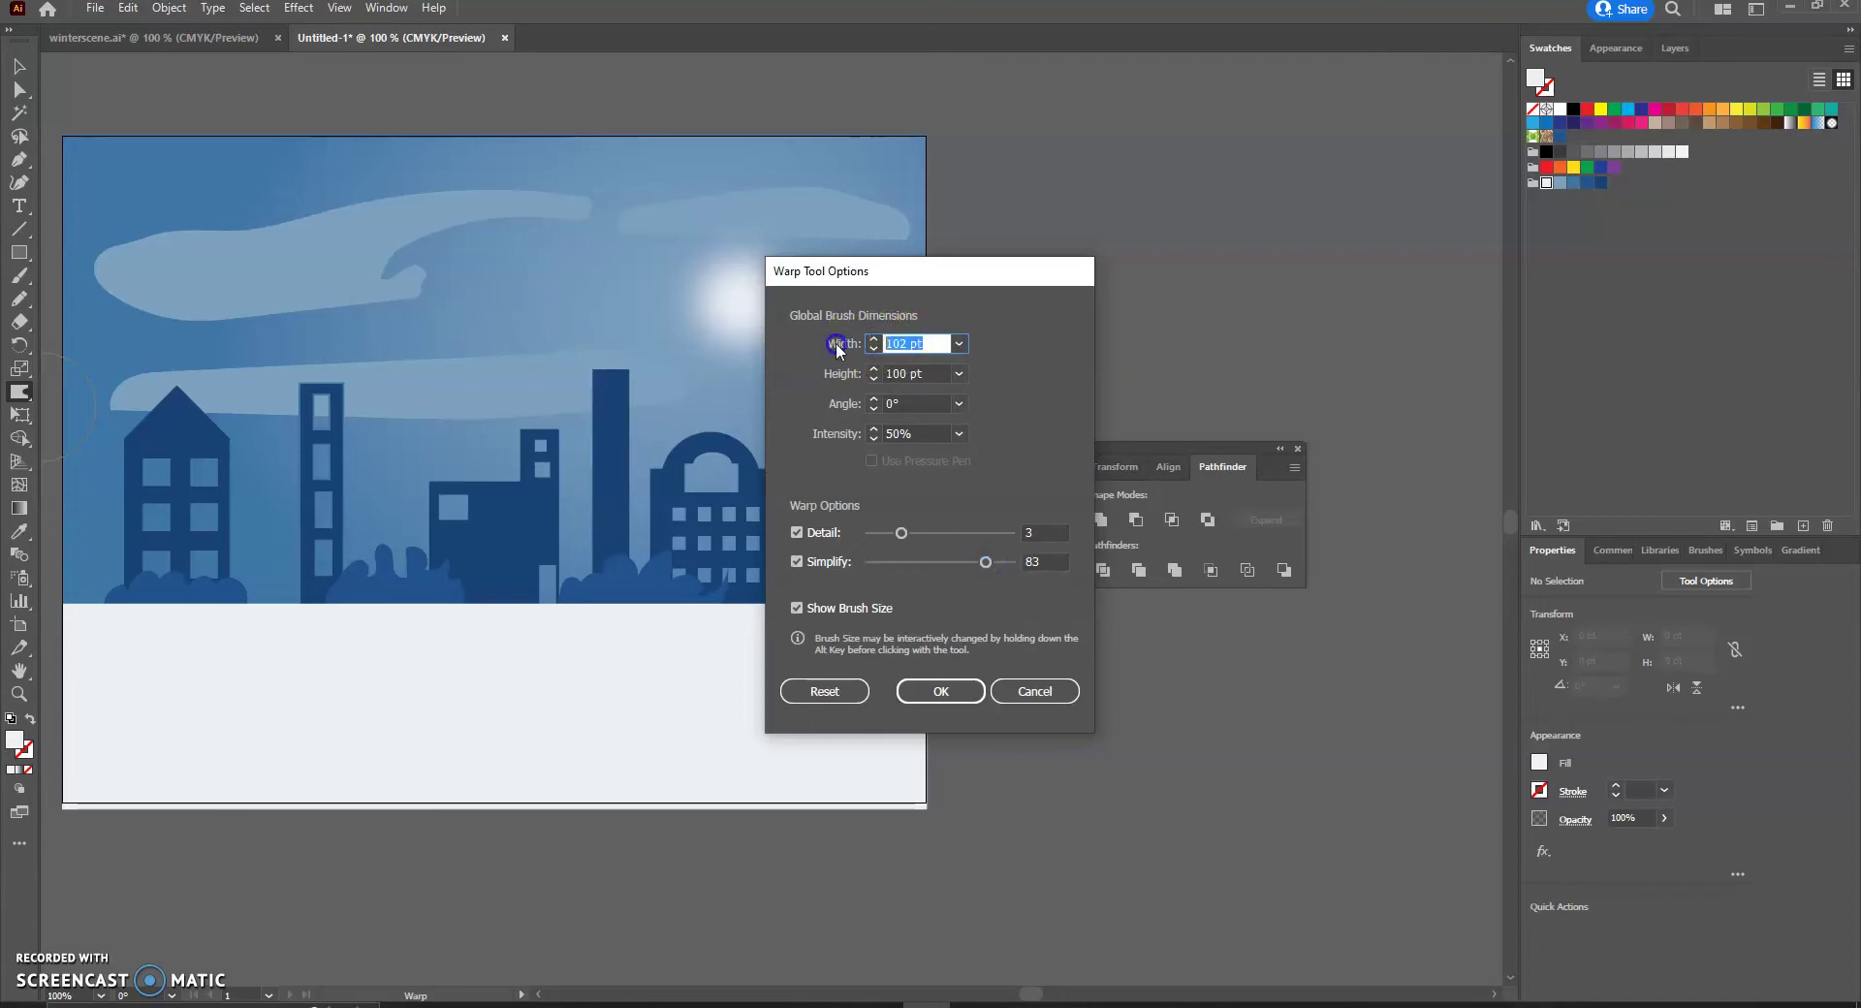
{"action": "type", "text": "150"}
{"action": "left_click_drag", "start_coordinate": [931, 373], "coordinate": [889, 378]}
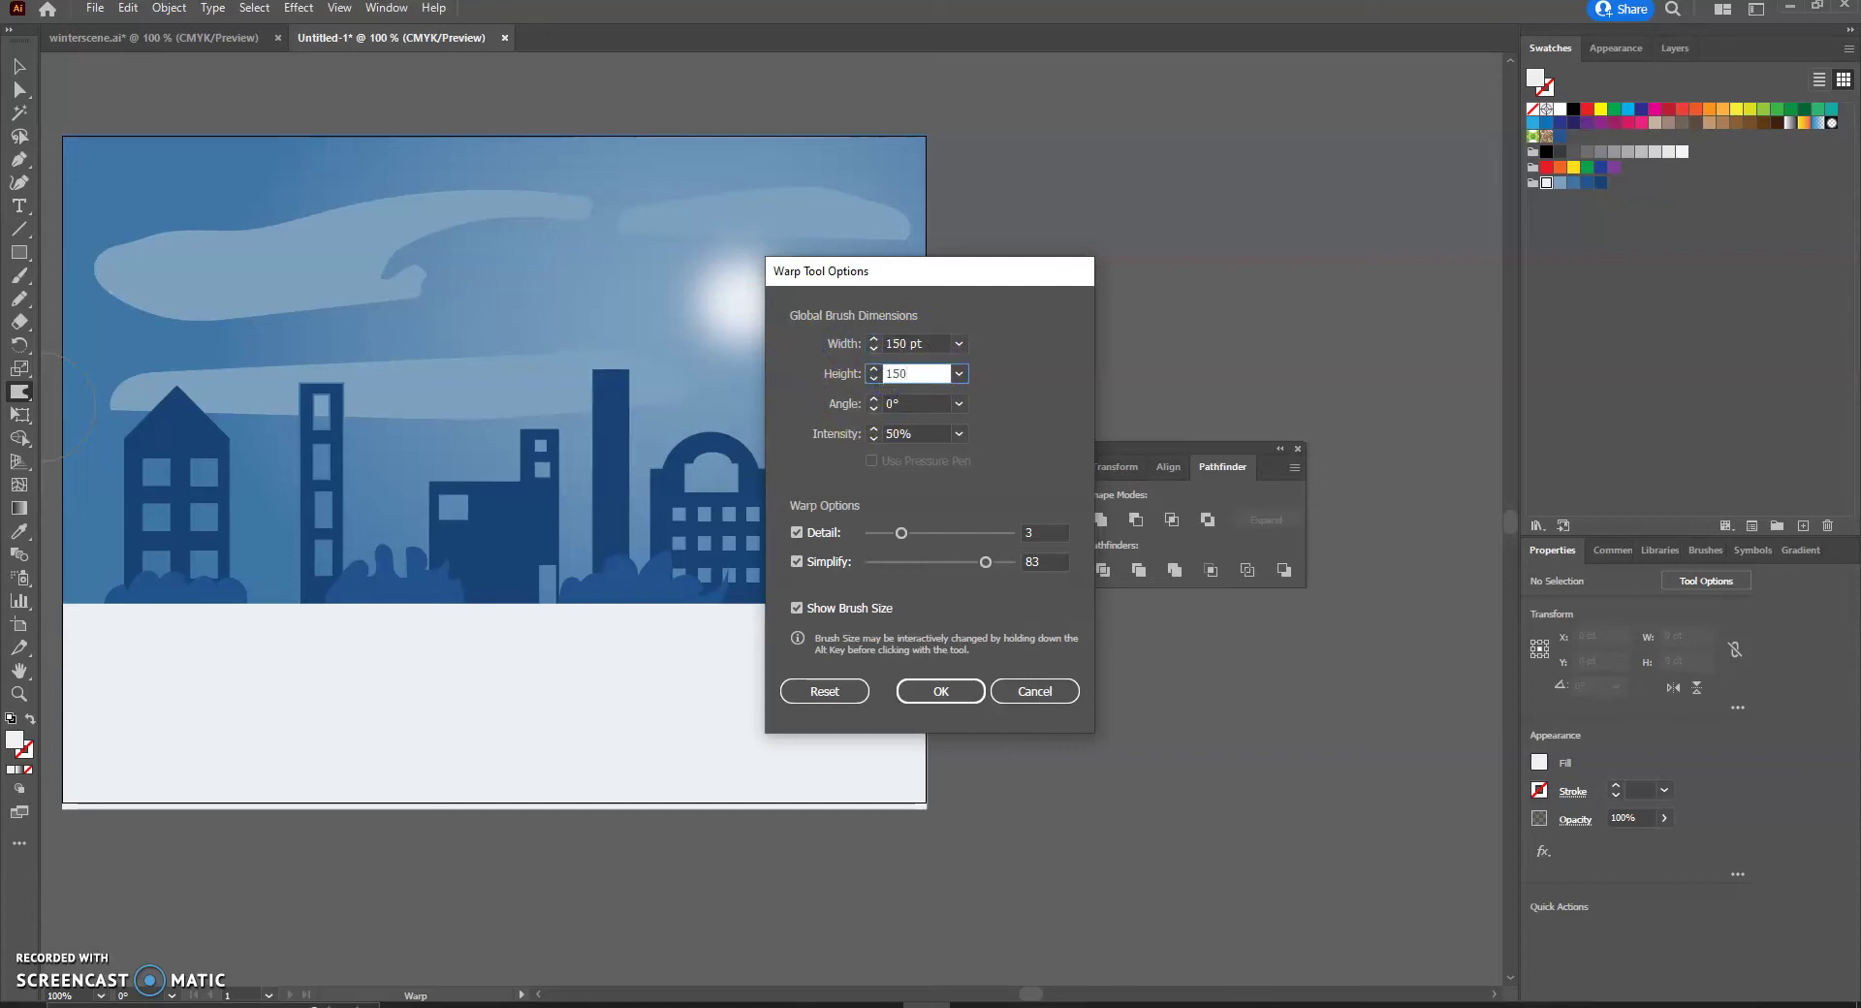
{"action": "left_click_drag", "start_coordinate": [922, 433], "coordinate": [879, 435]}
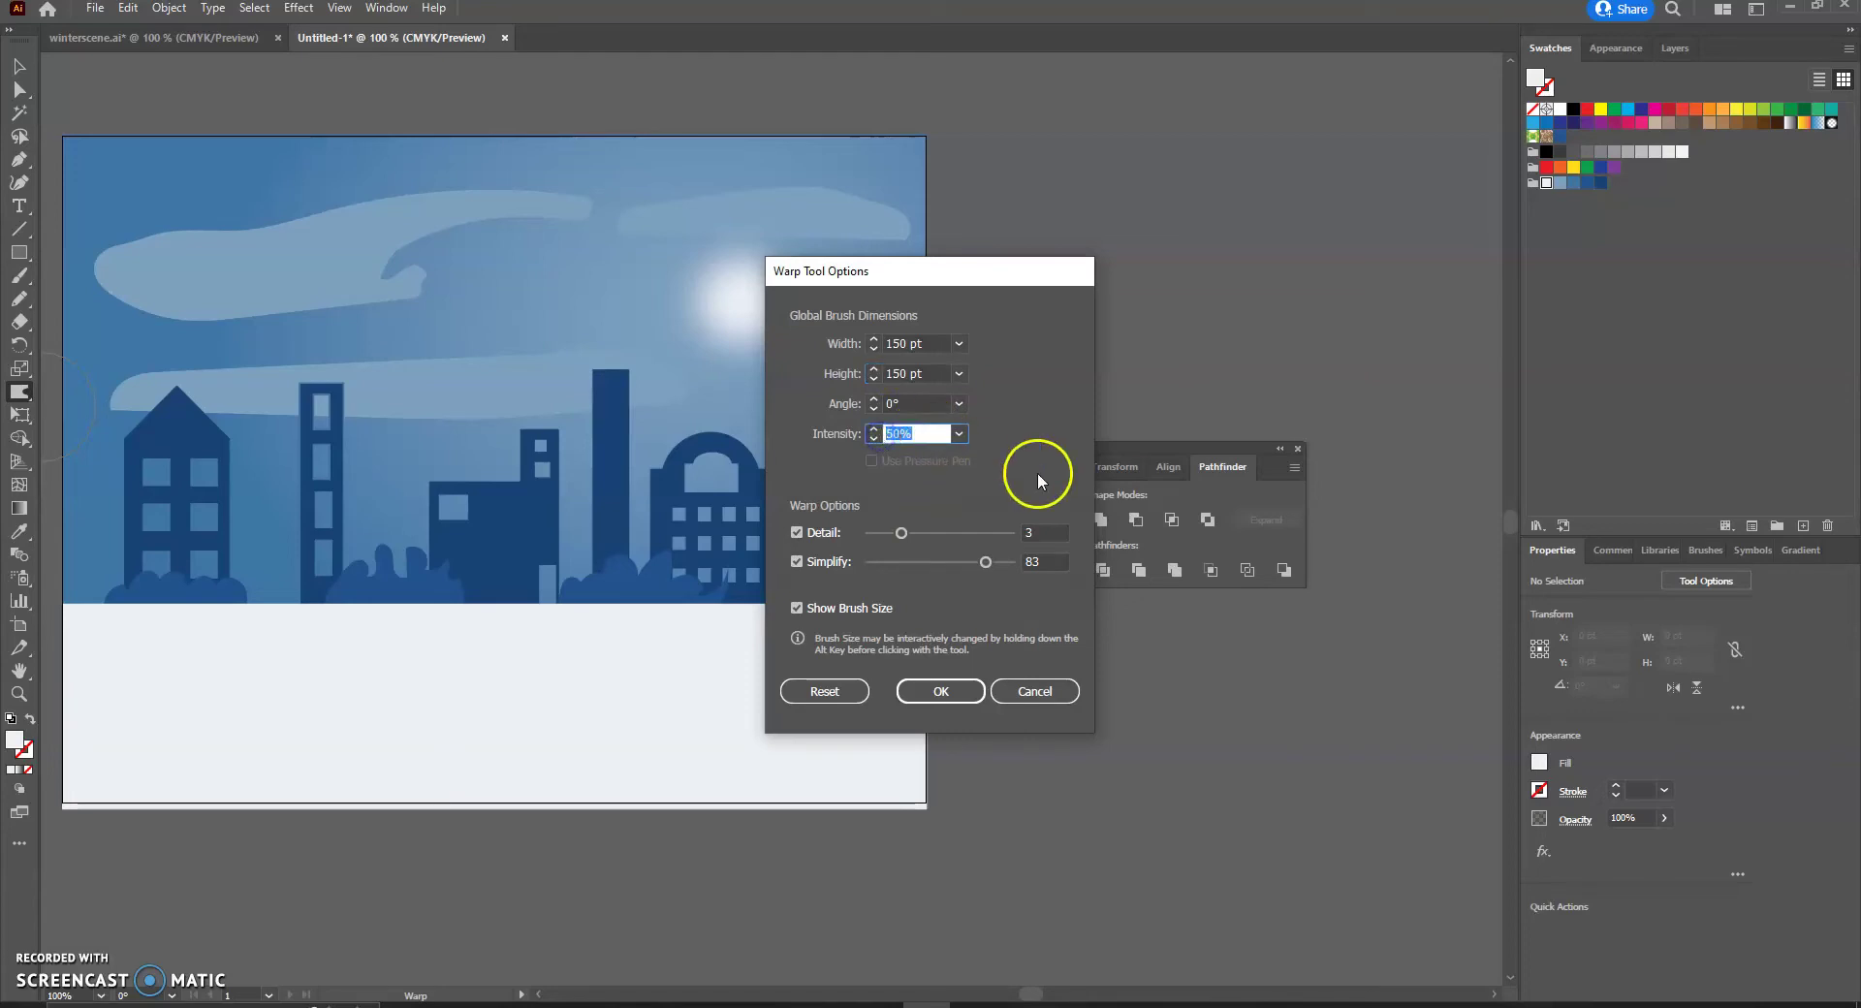
{"action": "type", "text": "70"}
{"action": "left_click", "coordinate": [939, 690]}
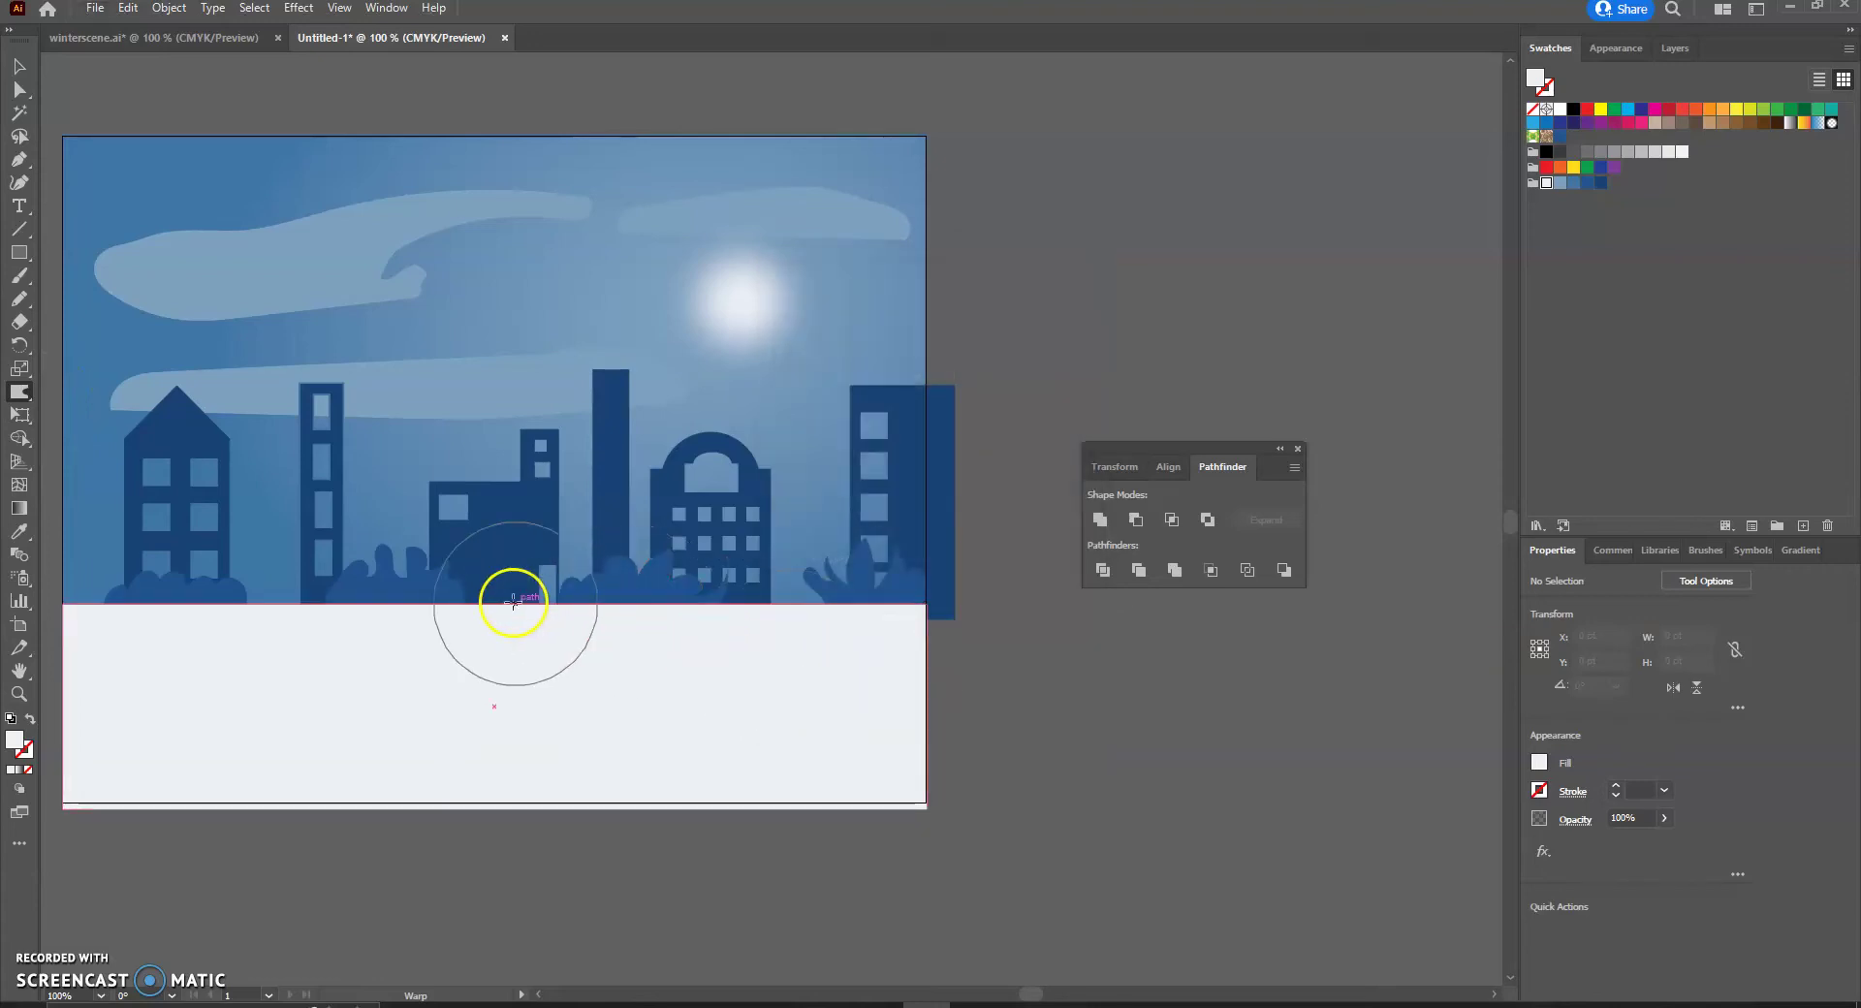
{"action": "scroll", "coordinate": [294, 610], "scroll_direction": "up", "scroll_amount": 3}
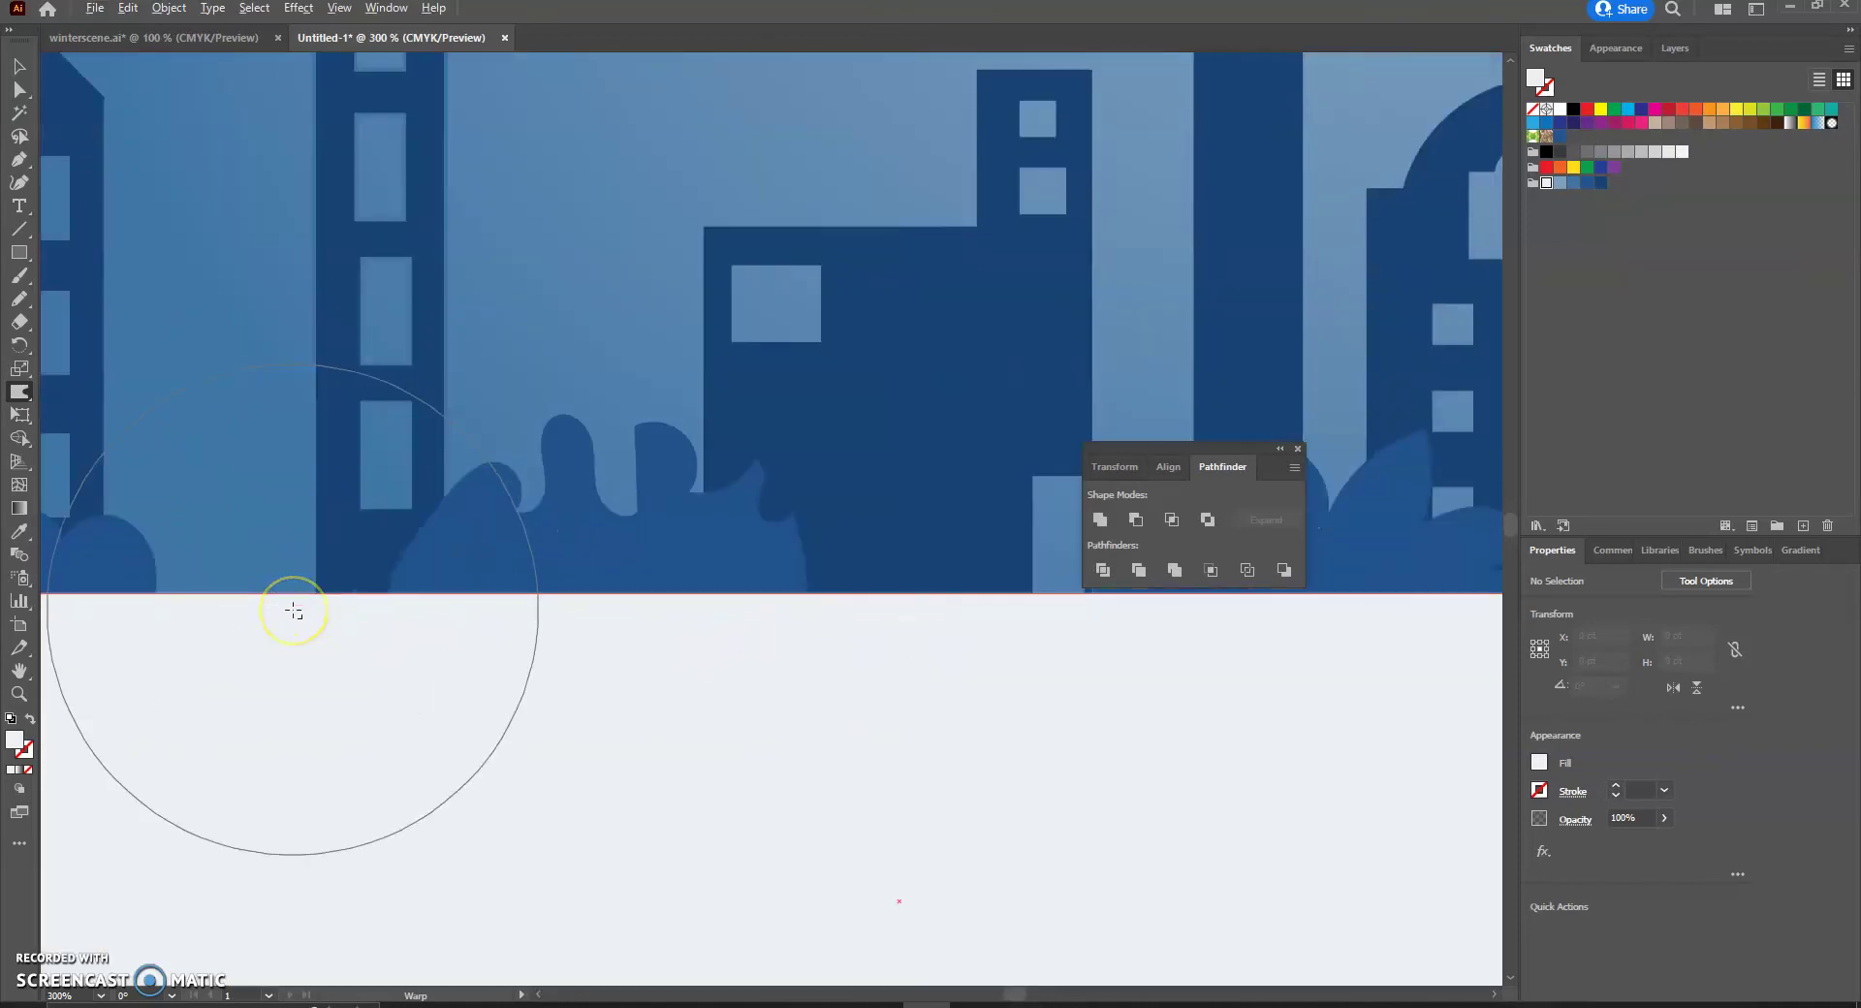
{"action": "scroll", "coordinate": [294, 610], "scroll_direction": "down", "scroll_amount": 3}
{"action": "left_click_drag", "start_coordinate": [294, 610], "coordinate": [120, 633]}
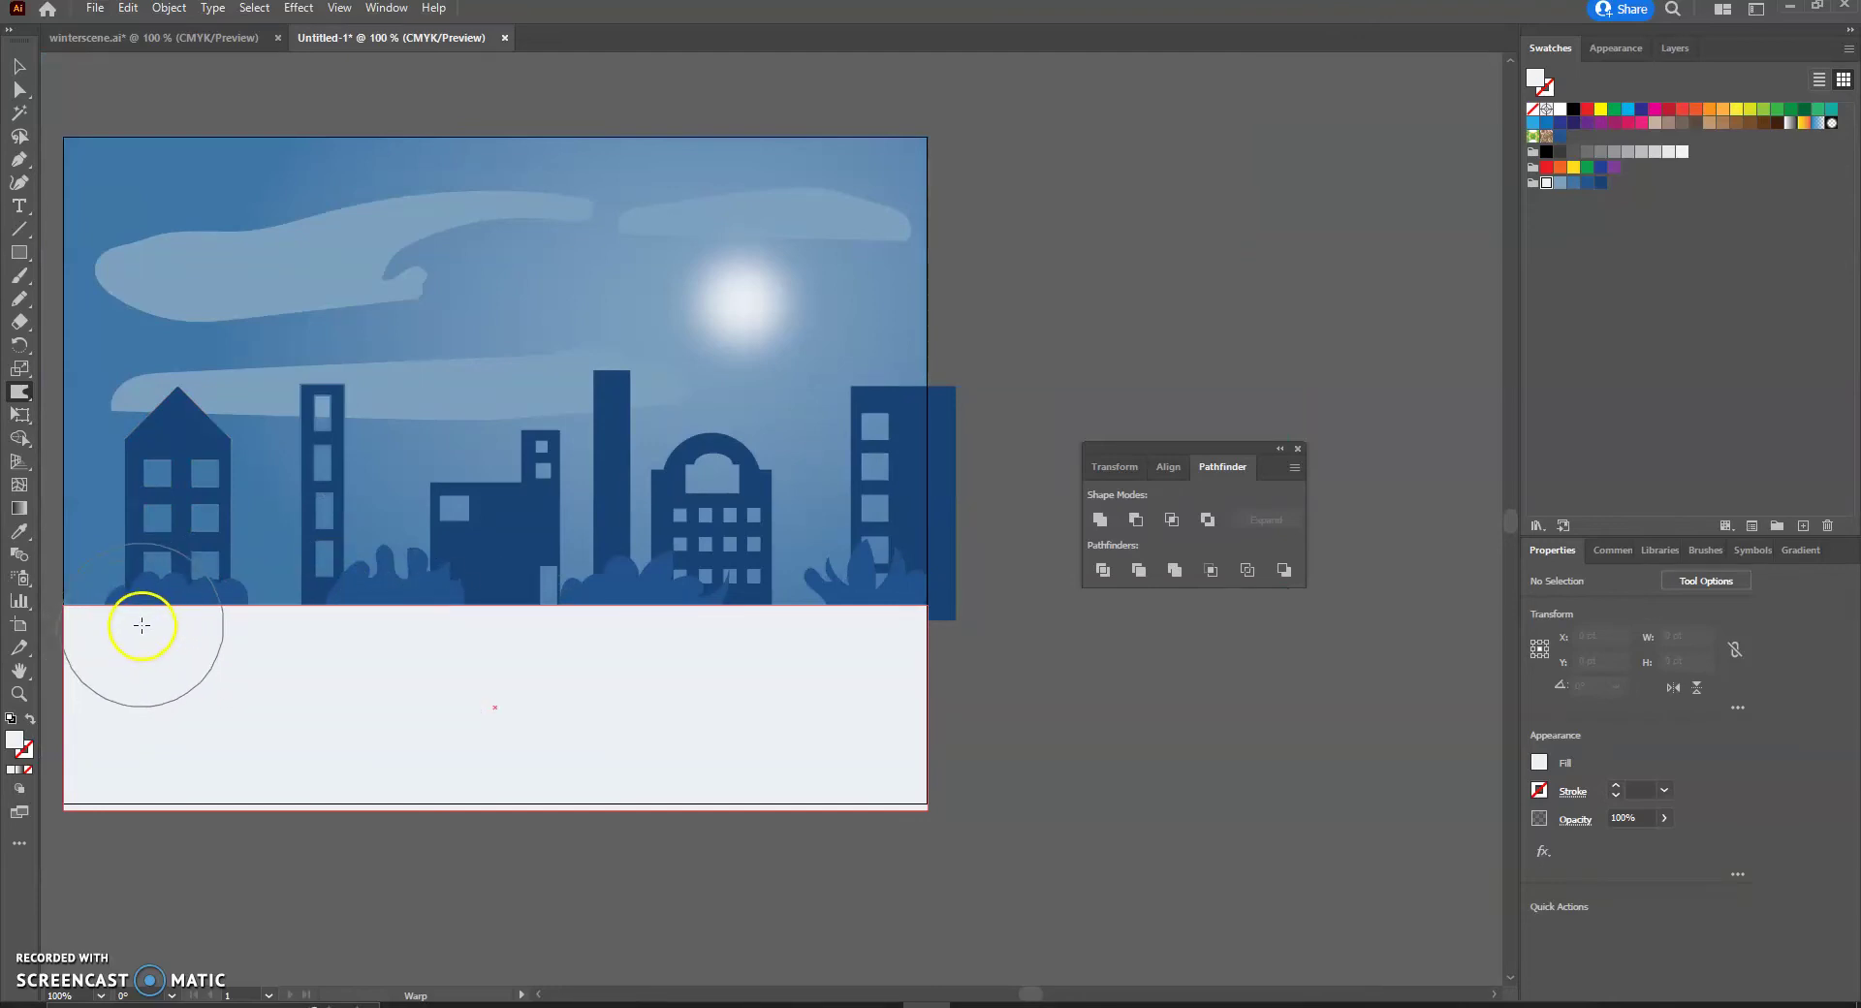
{"action": "left_click_drag", "start_coordinate": [136, 633], "coordinate": [202, 652]}
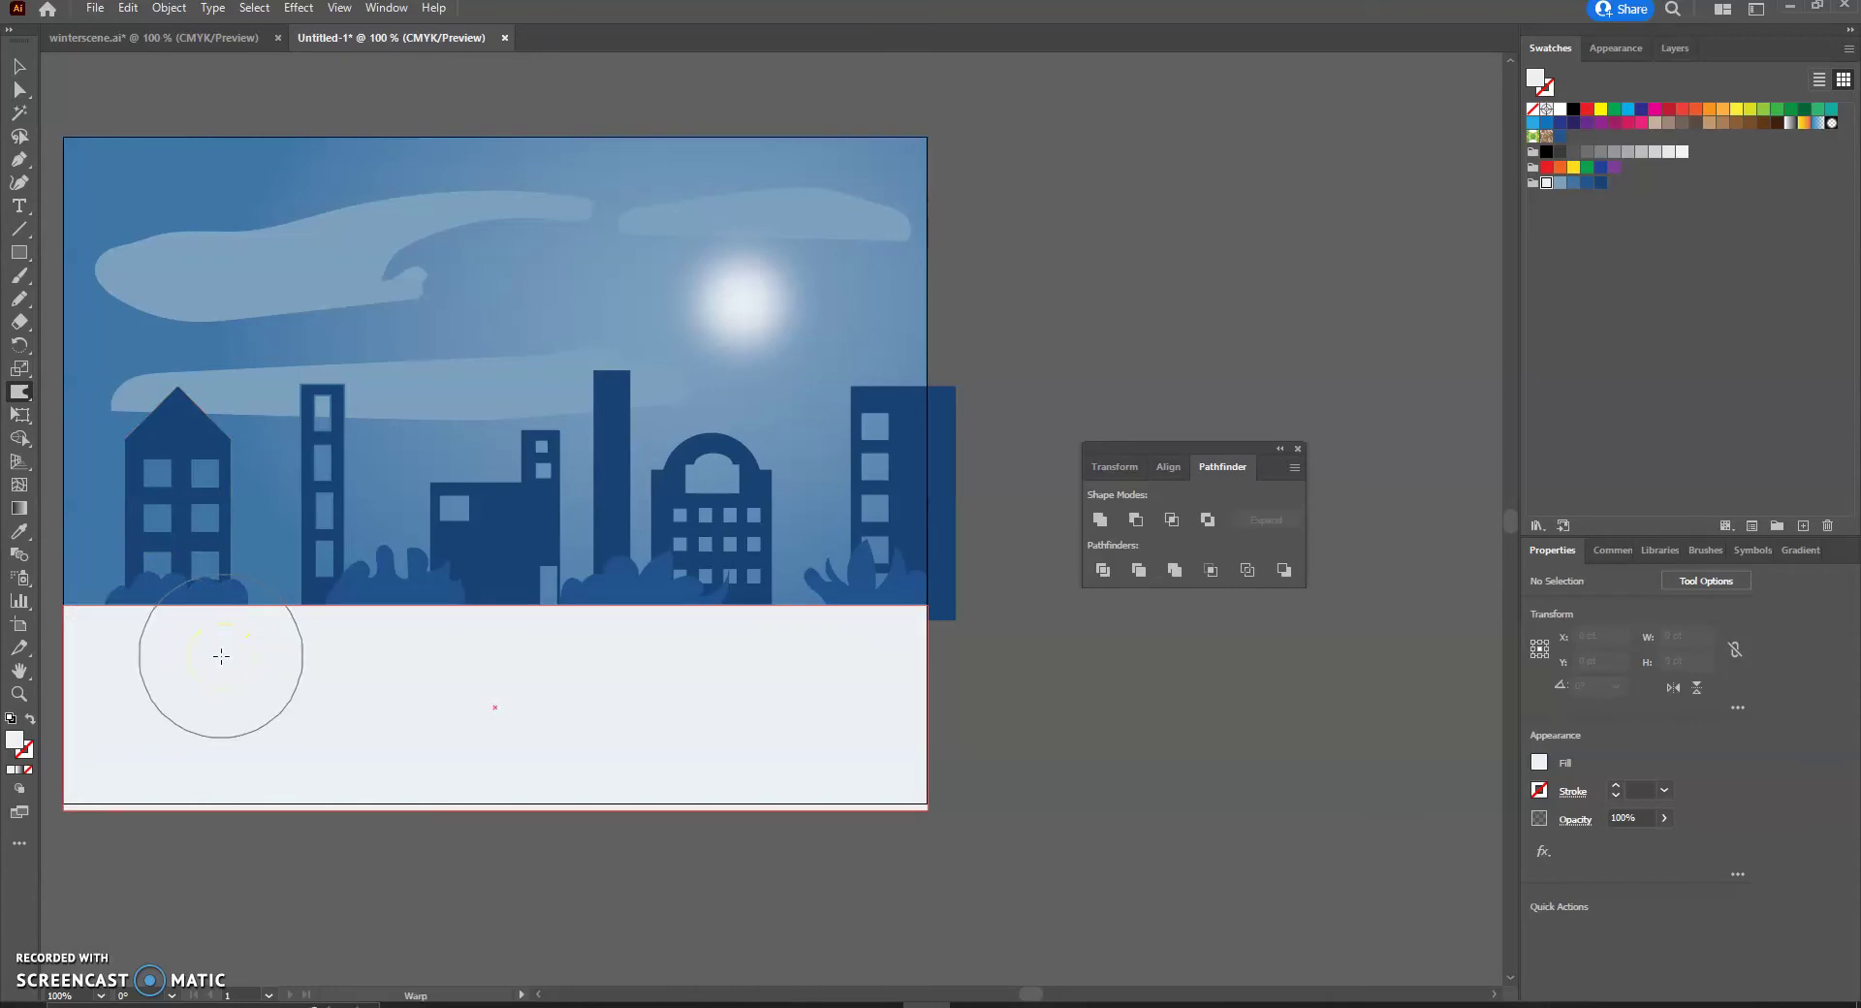
{"action": "left_click_drag", "start_coordinate": [256, 662], "coordinate": [256, 662]}
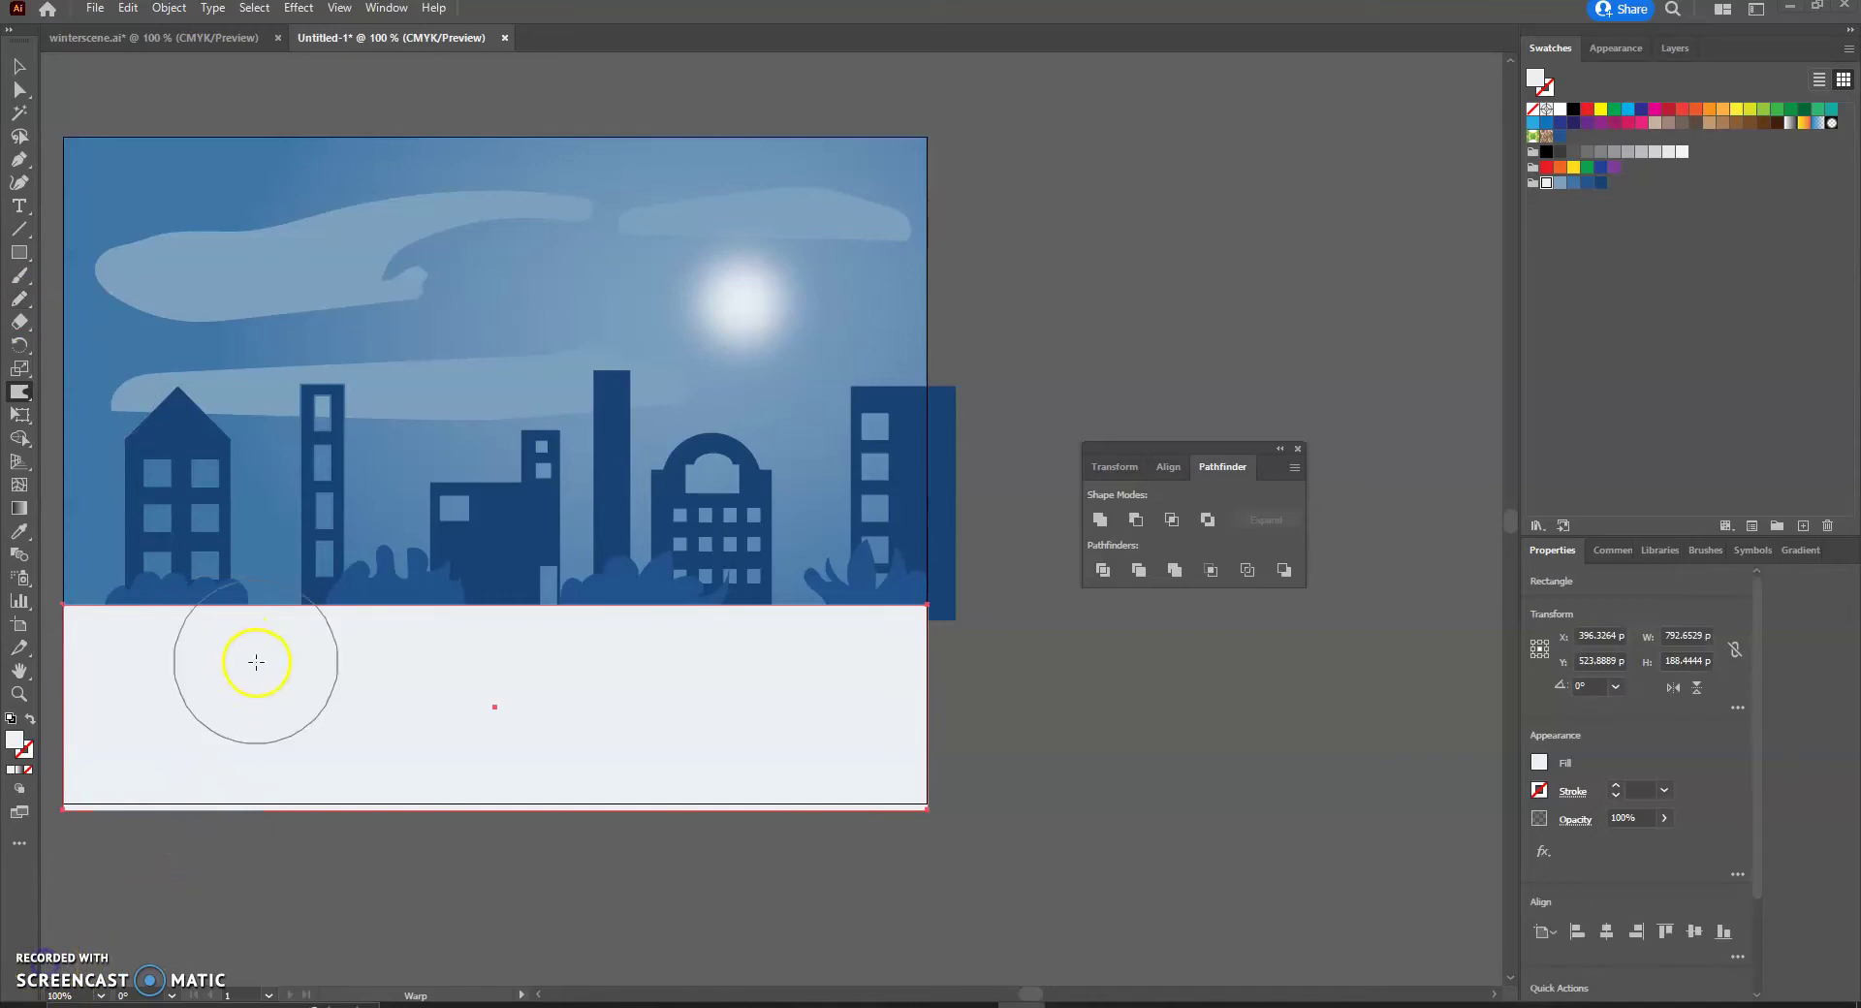
Select the ground rectangle and warp its top edge into gently rolling snow drifts across the full artboard width.
{"action": "left_click", "coordinate": [21, 67]}
{"action": "left_click", "coordinate": [136, 134]}
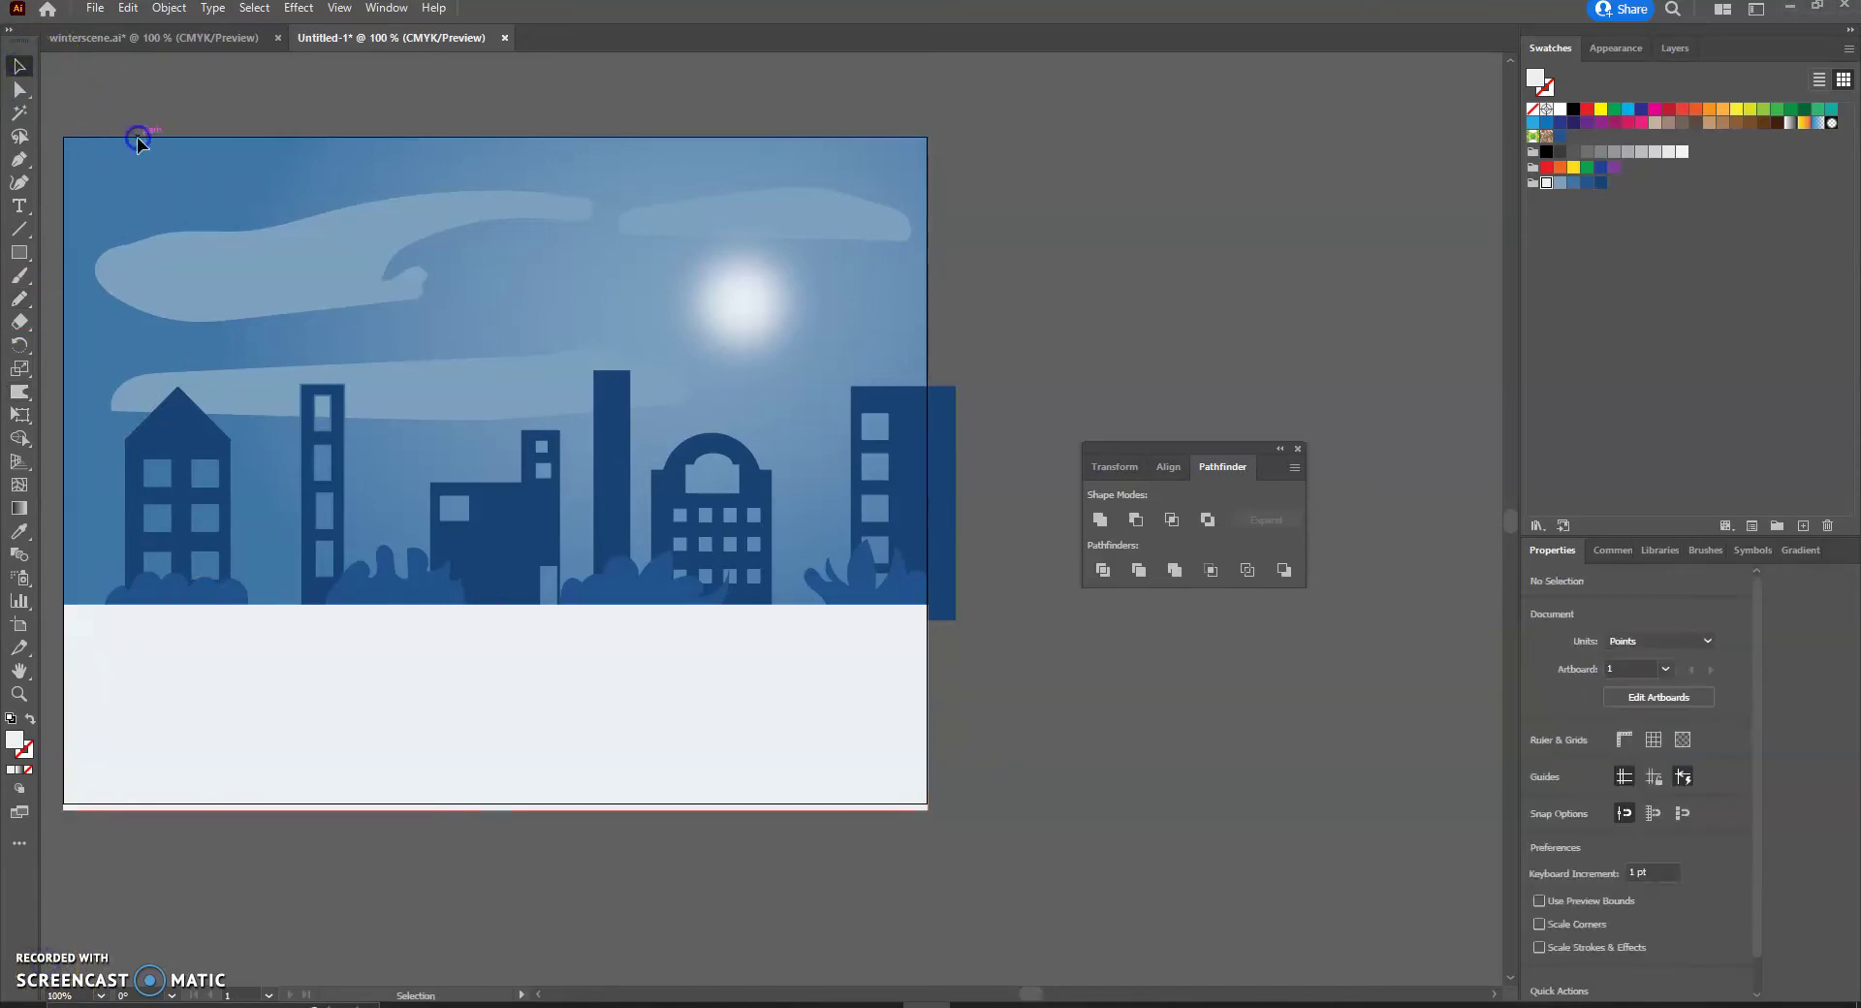
{"action": "left_click", "coordinate": [289, 684]}
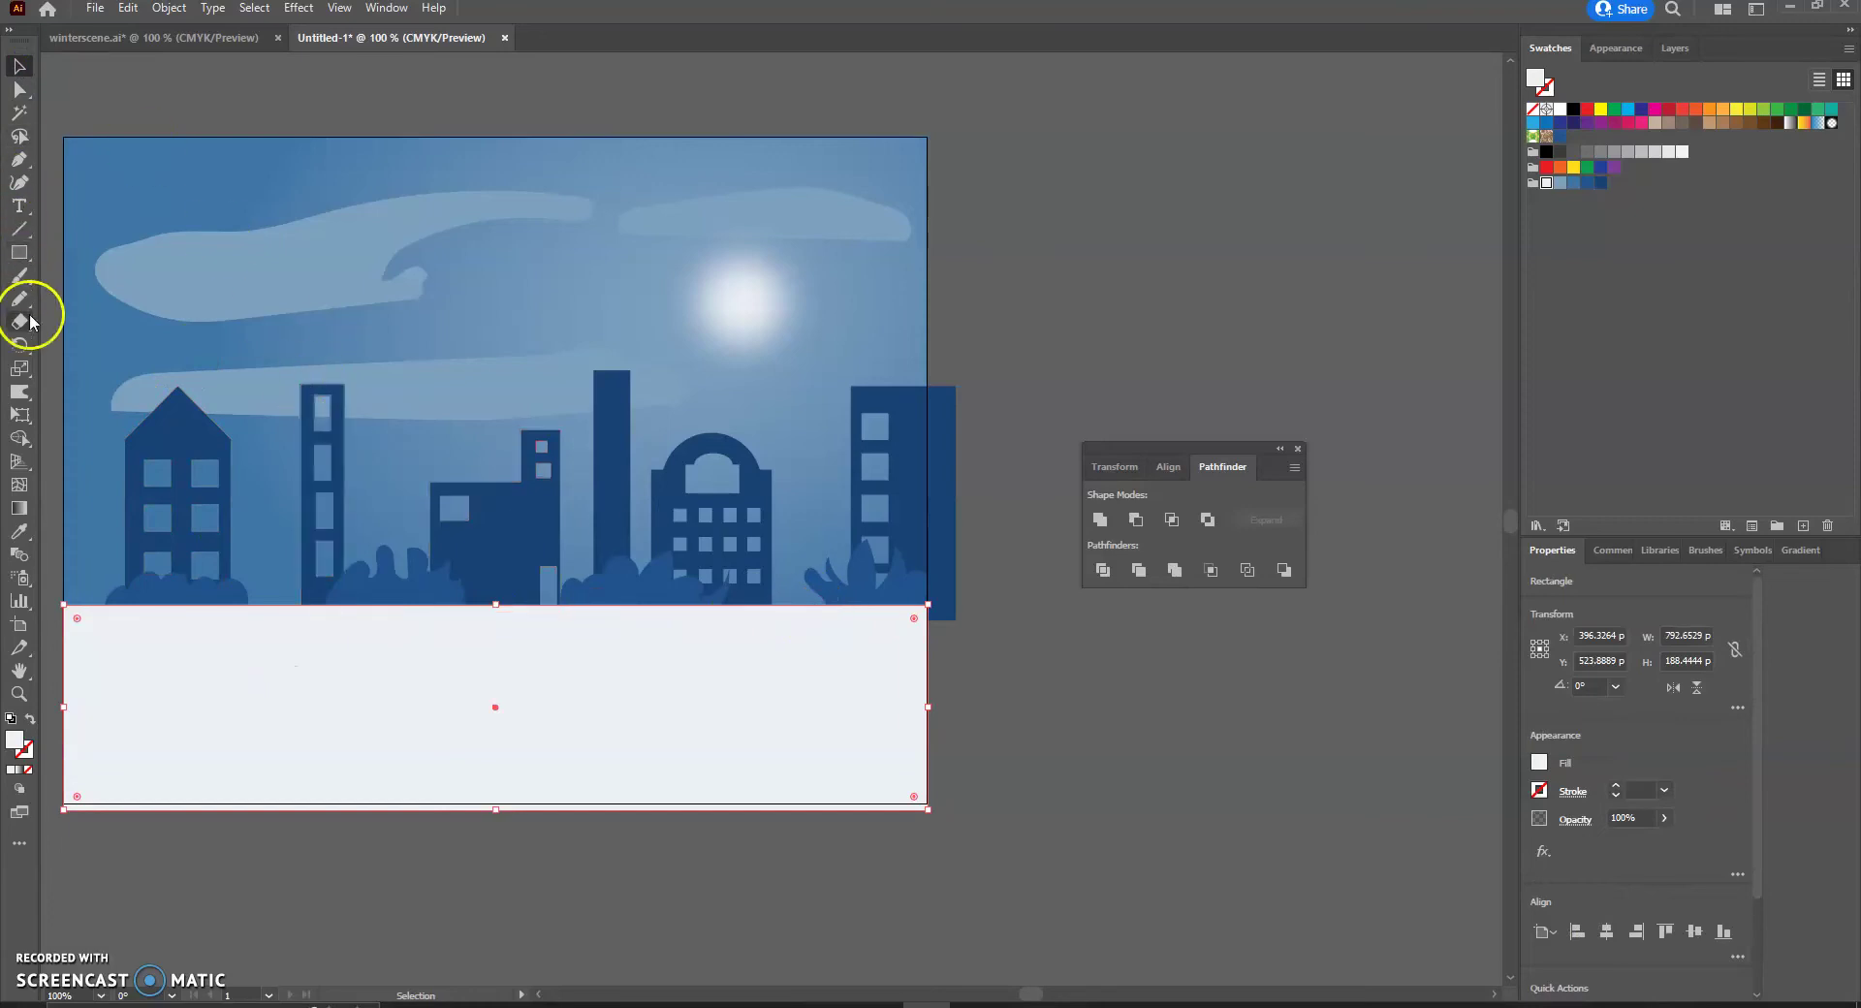
{"action": "left_click", "coordinate": [20, 393]}
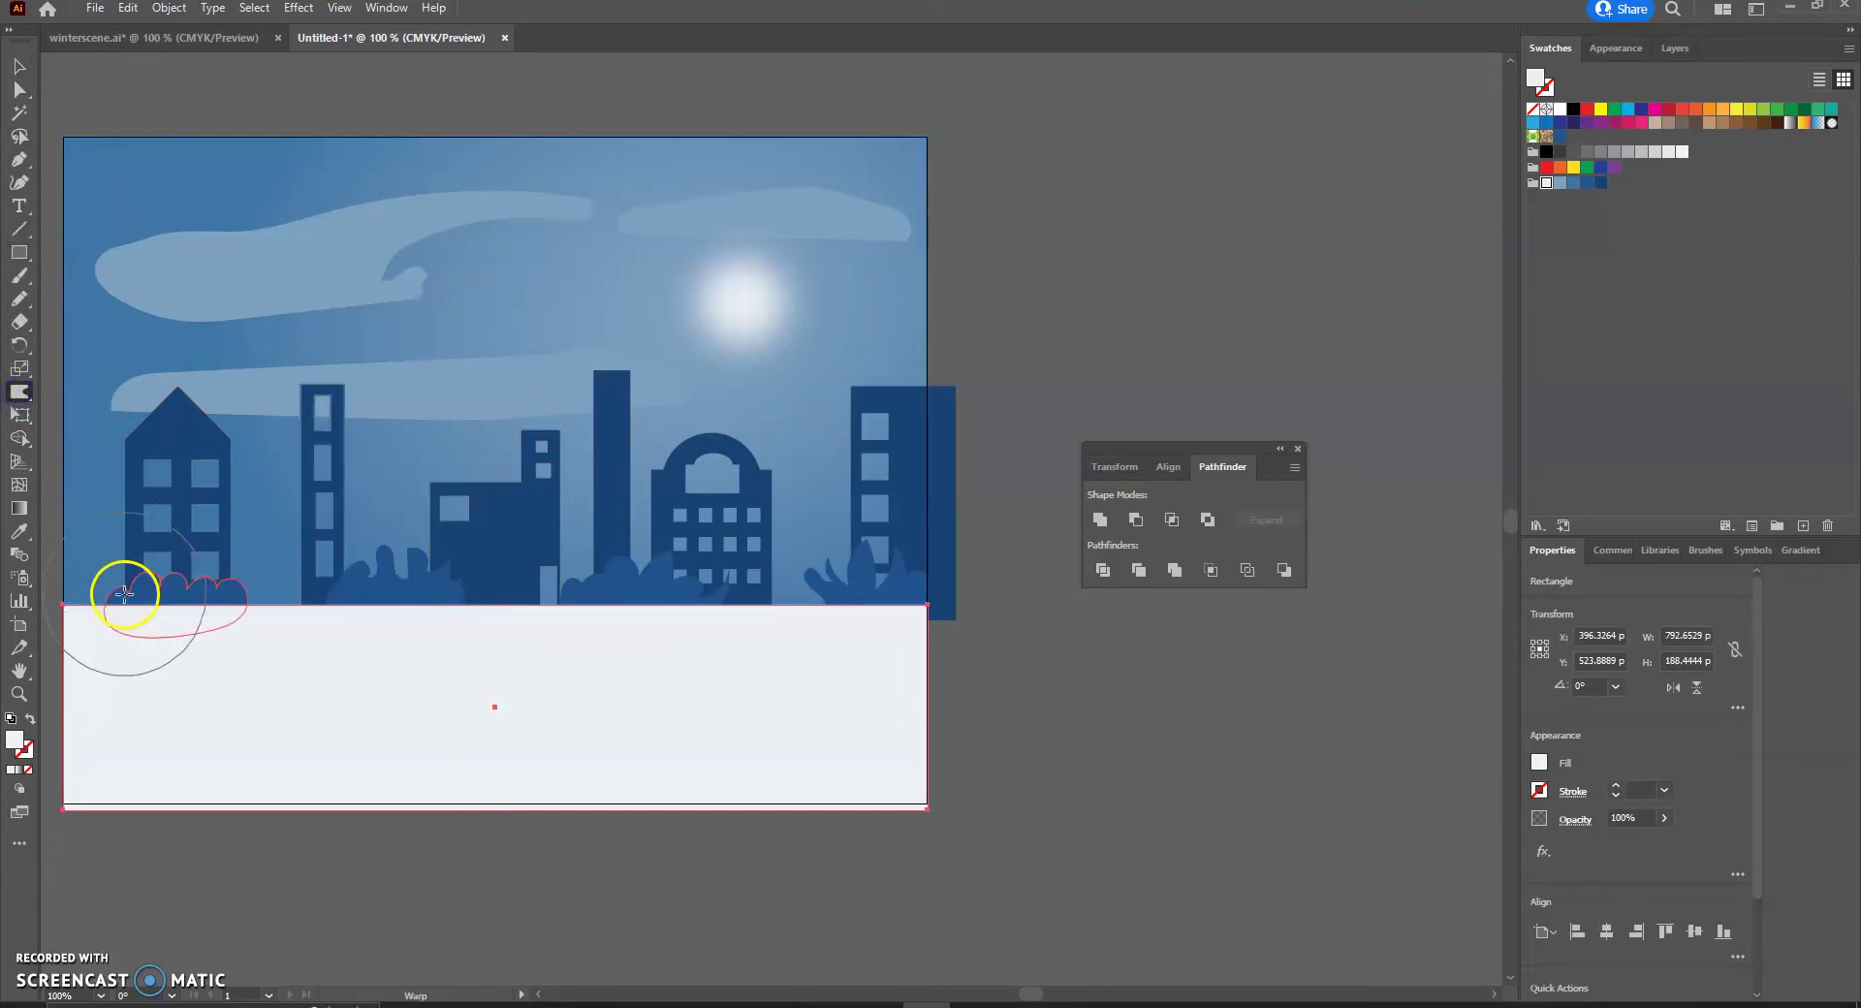
{"action": "mouse_move", "coordinate": [123, 605]}
{"action": "left_mouse_down"}
{"action": "mouse_move", "coordinate": [88, 627]}
{"action": "mouse_move", "coordinate": [245, 607]}
{"action": "mouse_move", "coordinate": [251, 632]}
{"action": "mouse_move", "coordinate": [265, 585]}
{"action": "mouse_move", "coordinate": [398, 620]}
{"action": "mouse_move", "coordinate": [508, 615]}
{"action": "mouse_move", "coordinate": [521, 582]}
{"action": "mouse_move", "coordinate": [543, 606]}
{"action": "mouse_move", "coordinate": [665, 611]}
{"action": "mouse_move", "coordinate": [654, 595]}
{"action": "mouse_move", "coordinate": [690, 585]}
{"action": "mouse_move", "coordinate": [810, 628]}
{"action": "mouse_move", "coordinate": [885, 623]}
{"action": "mouse_move", "coordinate": [811, 602]}
{"action": "mouse_move", "coordinate": [872, 619]}
{"action": "mouse_move", "coordinate": [909, 593]}
{"action": "left_mouse_up"}
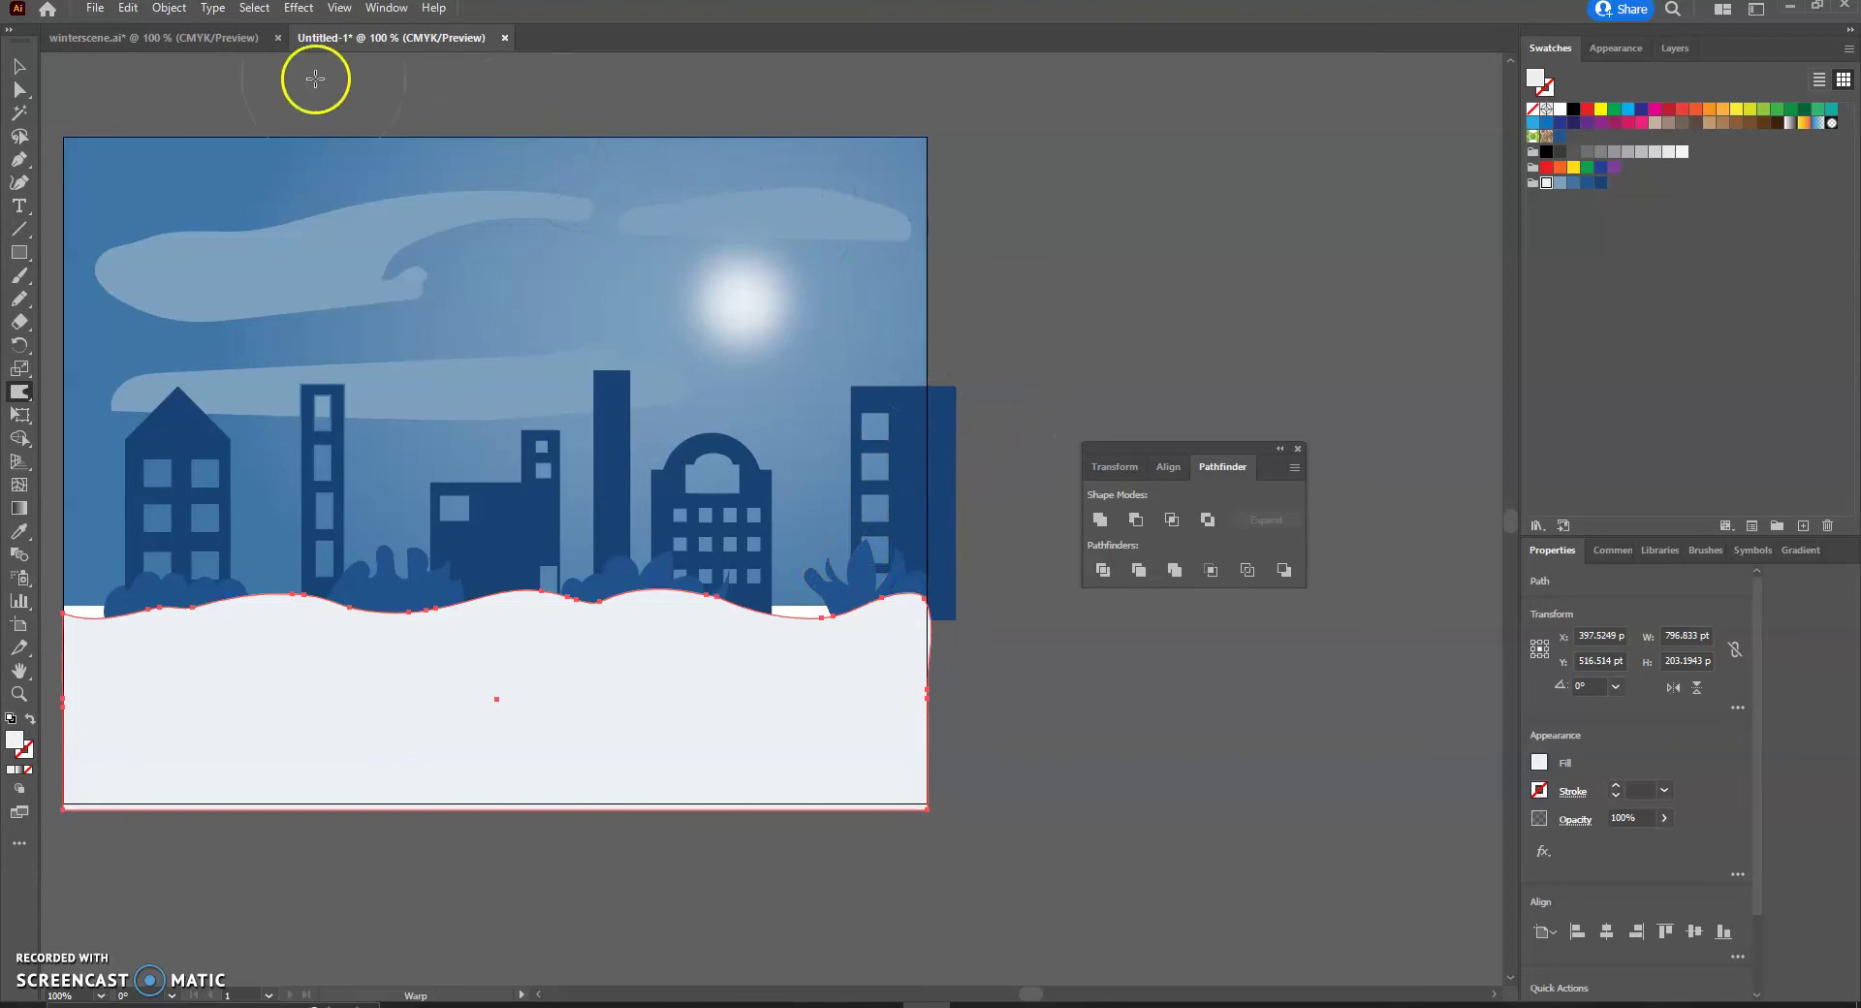
{"action": "left_click", "coordinate": [19, 66]}
{"action": "left_click", "coordinate": [163, 90]}
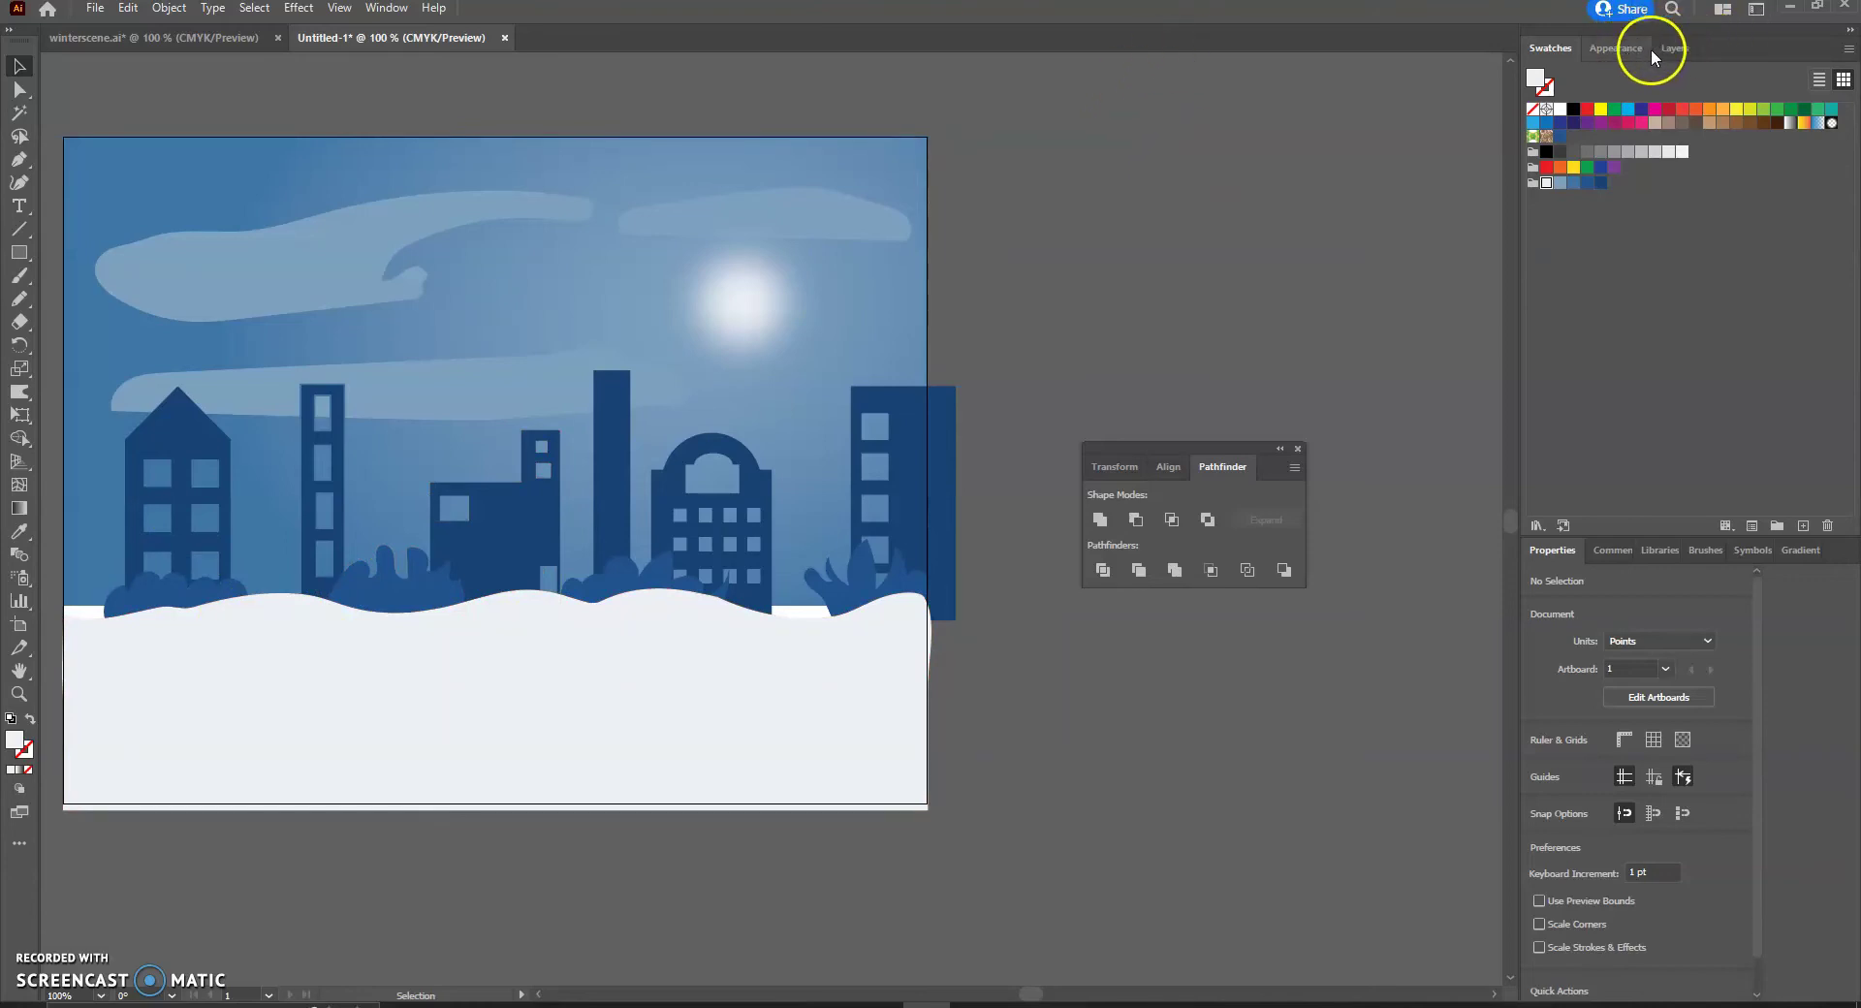
Create a new layer above the City layer and name it Foreground.
{"action": "left_click", "coordinate": [1681, 48]}
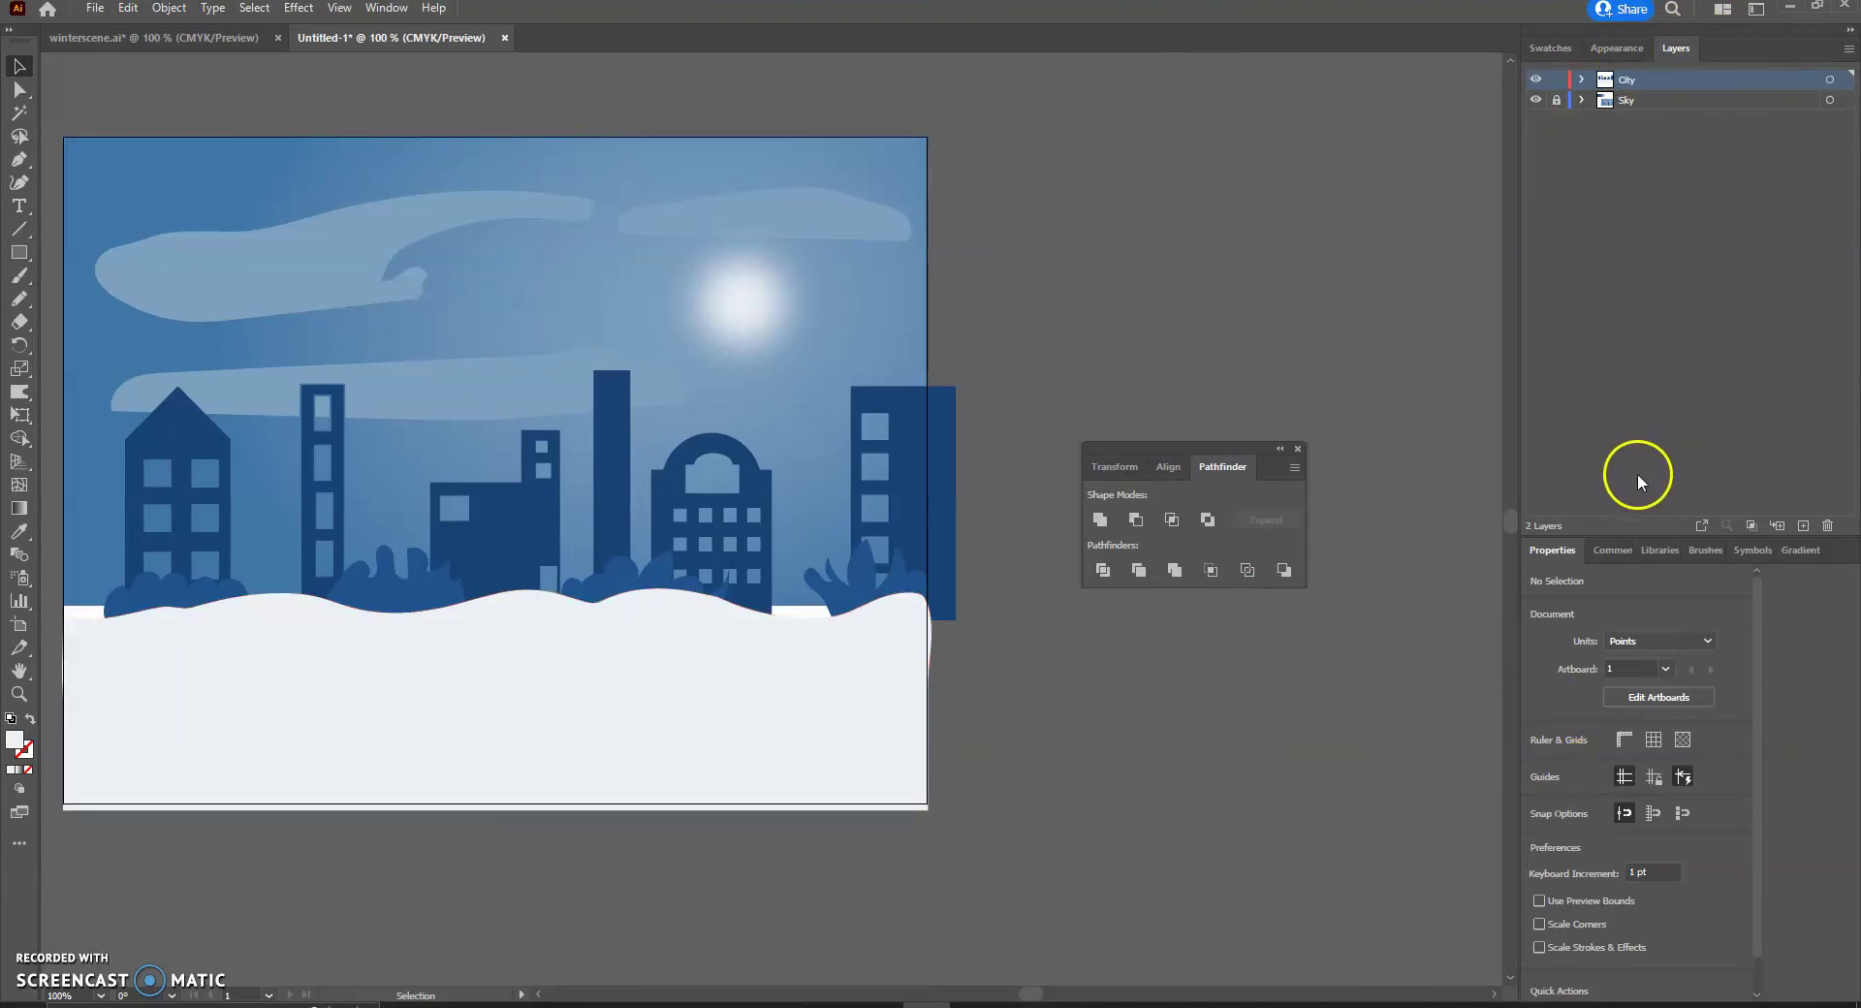
{"action": "left_click", "coordinate": [1802, 526]}
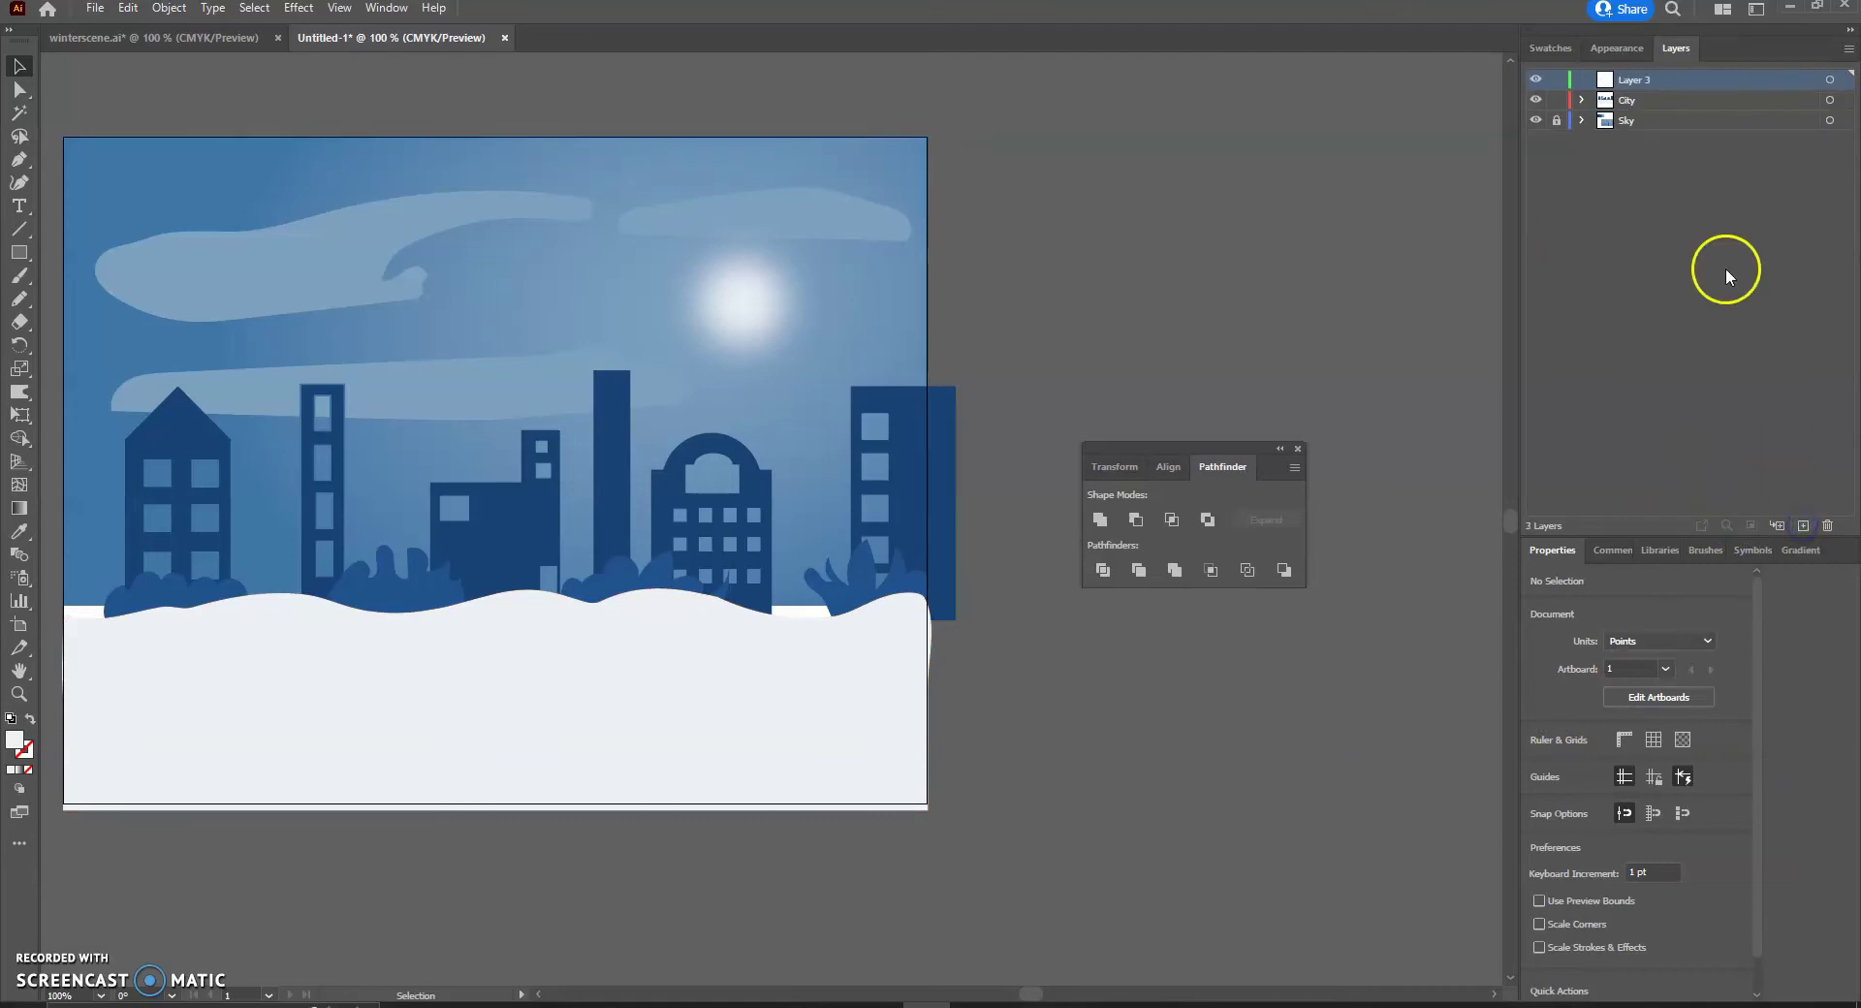
{"action": "double_click", "coordinate": [1664, 80]}
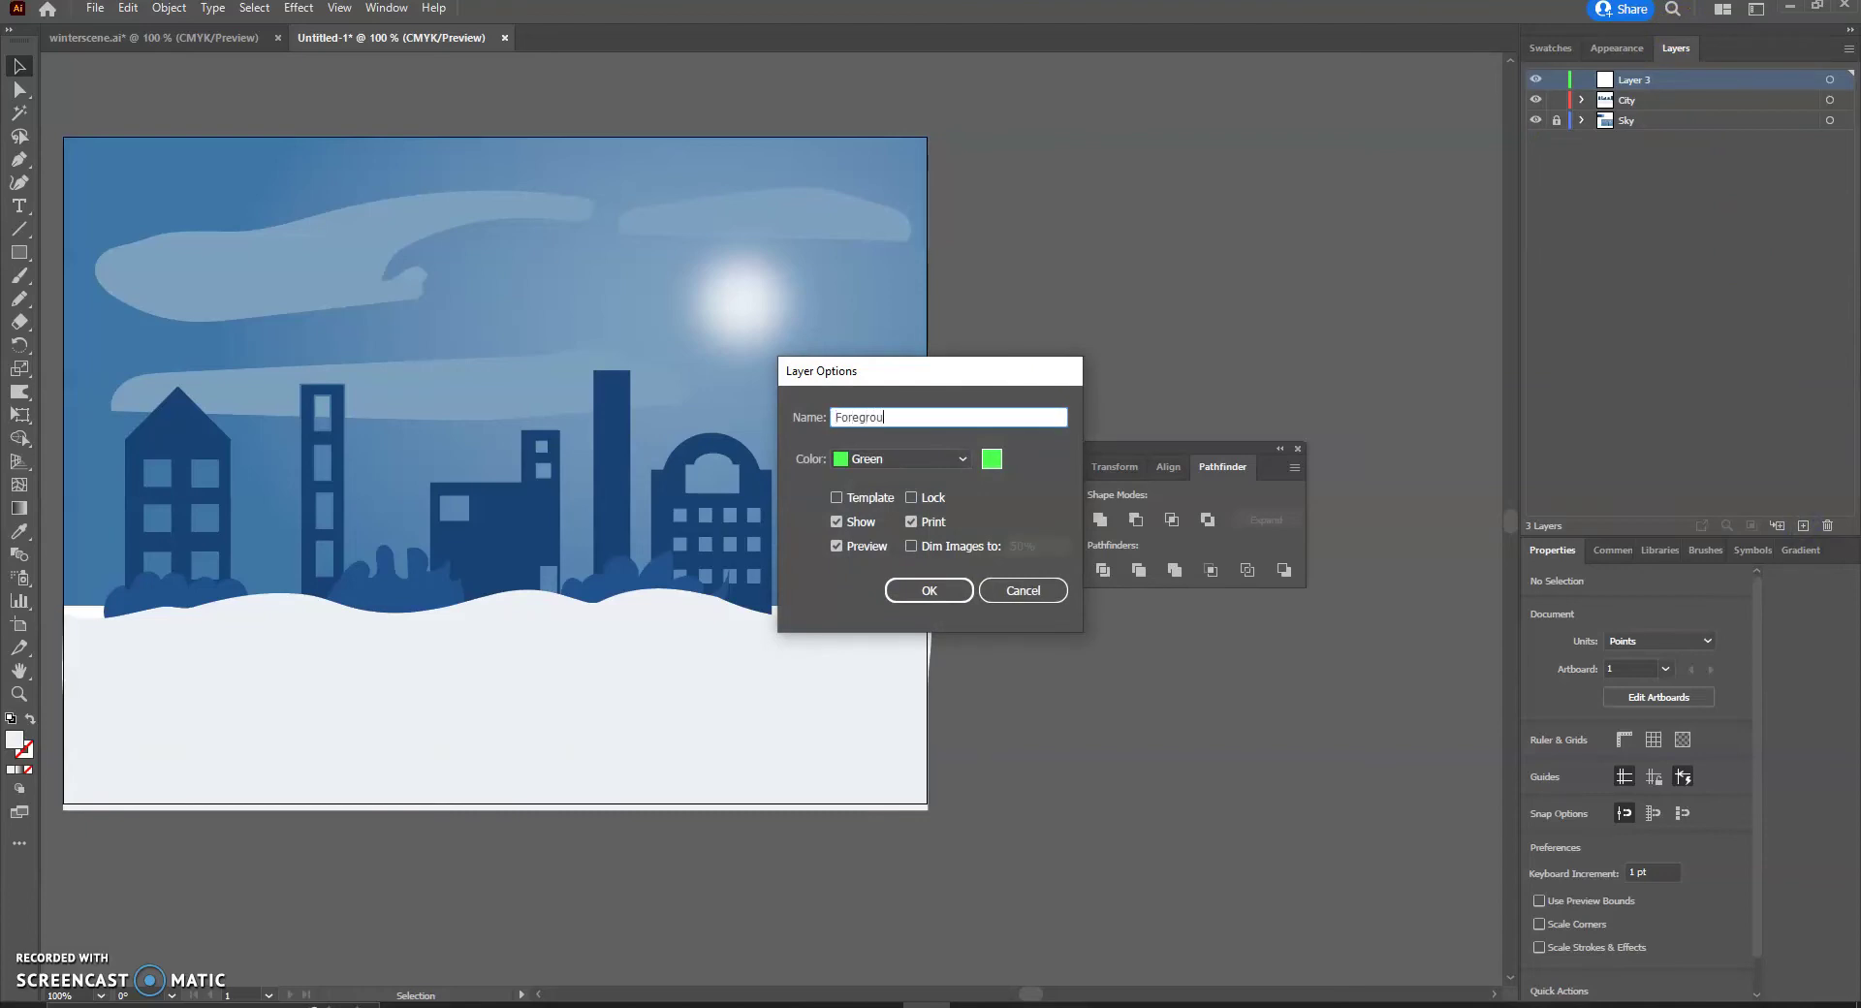
{"action": "key", "text": "Return"}
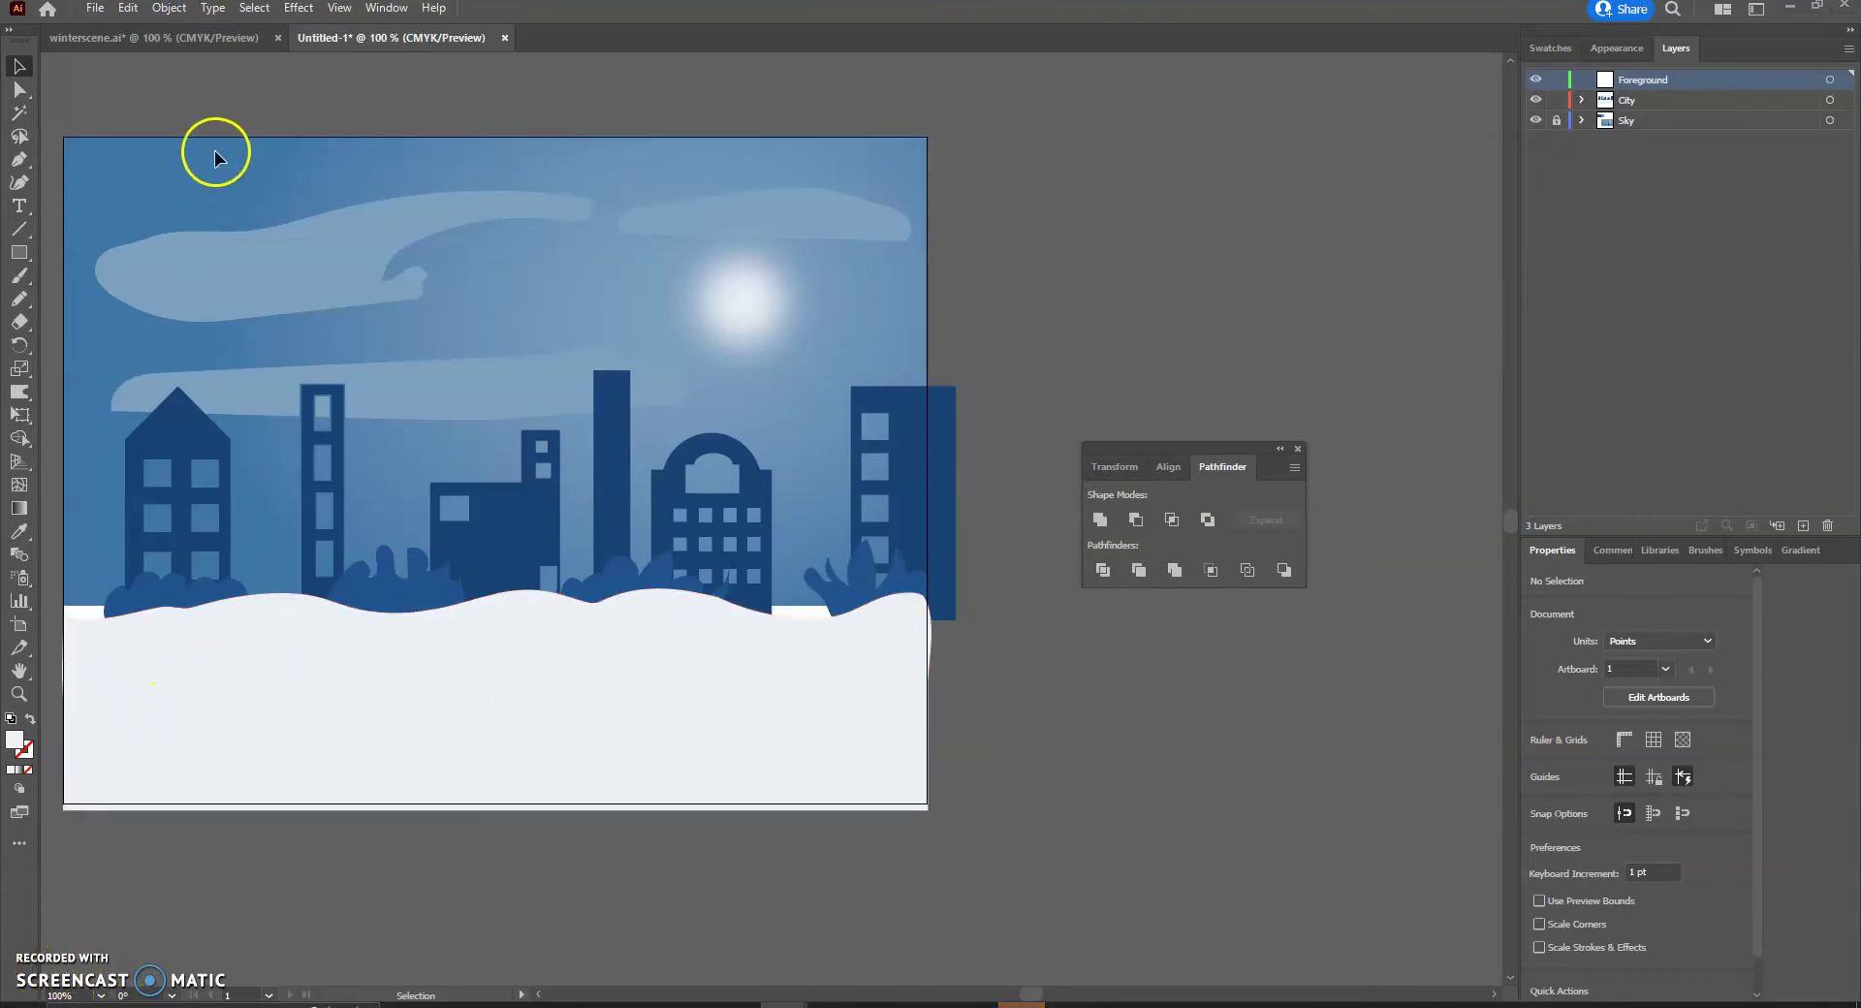
Check the tree in winterscene.ai, lock the City layer, and pencil a branching bare tree about 166 × 214 pt at the scene's left side.
{"action": "left_click", "coordinate": [103, 37]}
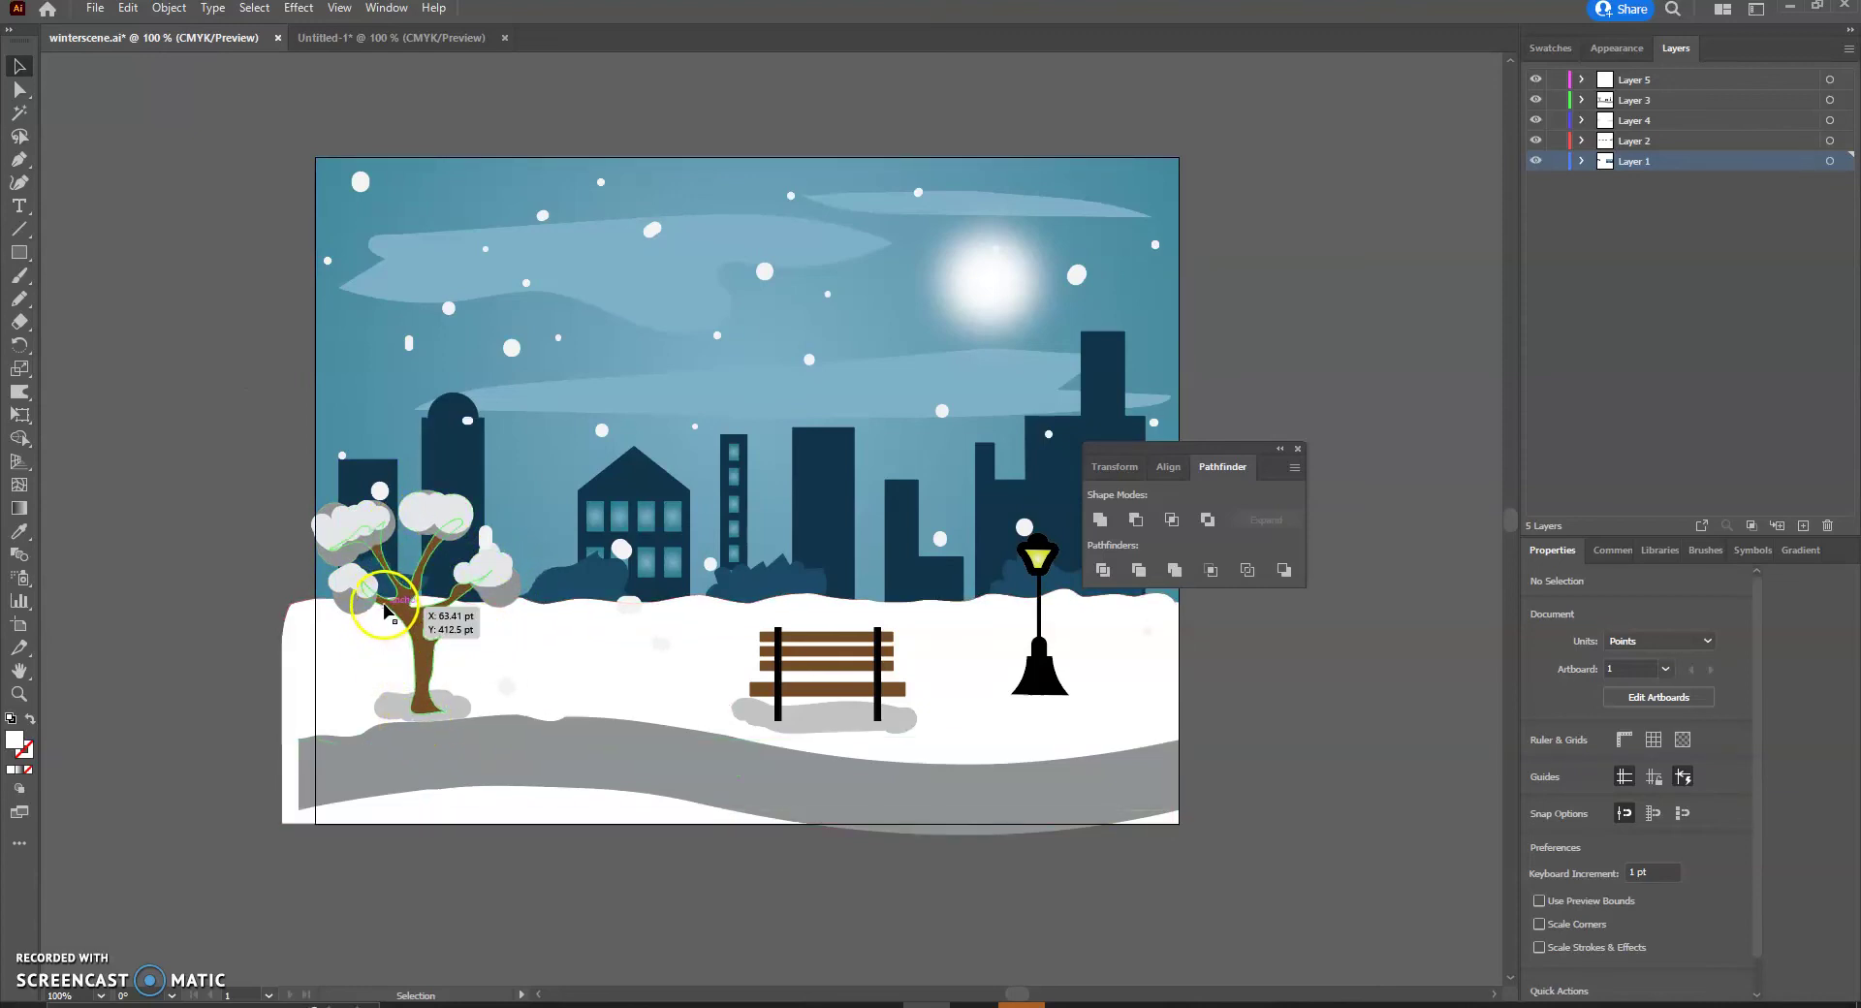
{"action": "left_click", "coordinate": [326, 38]}
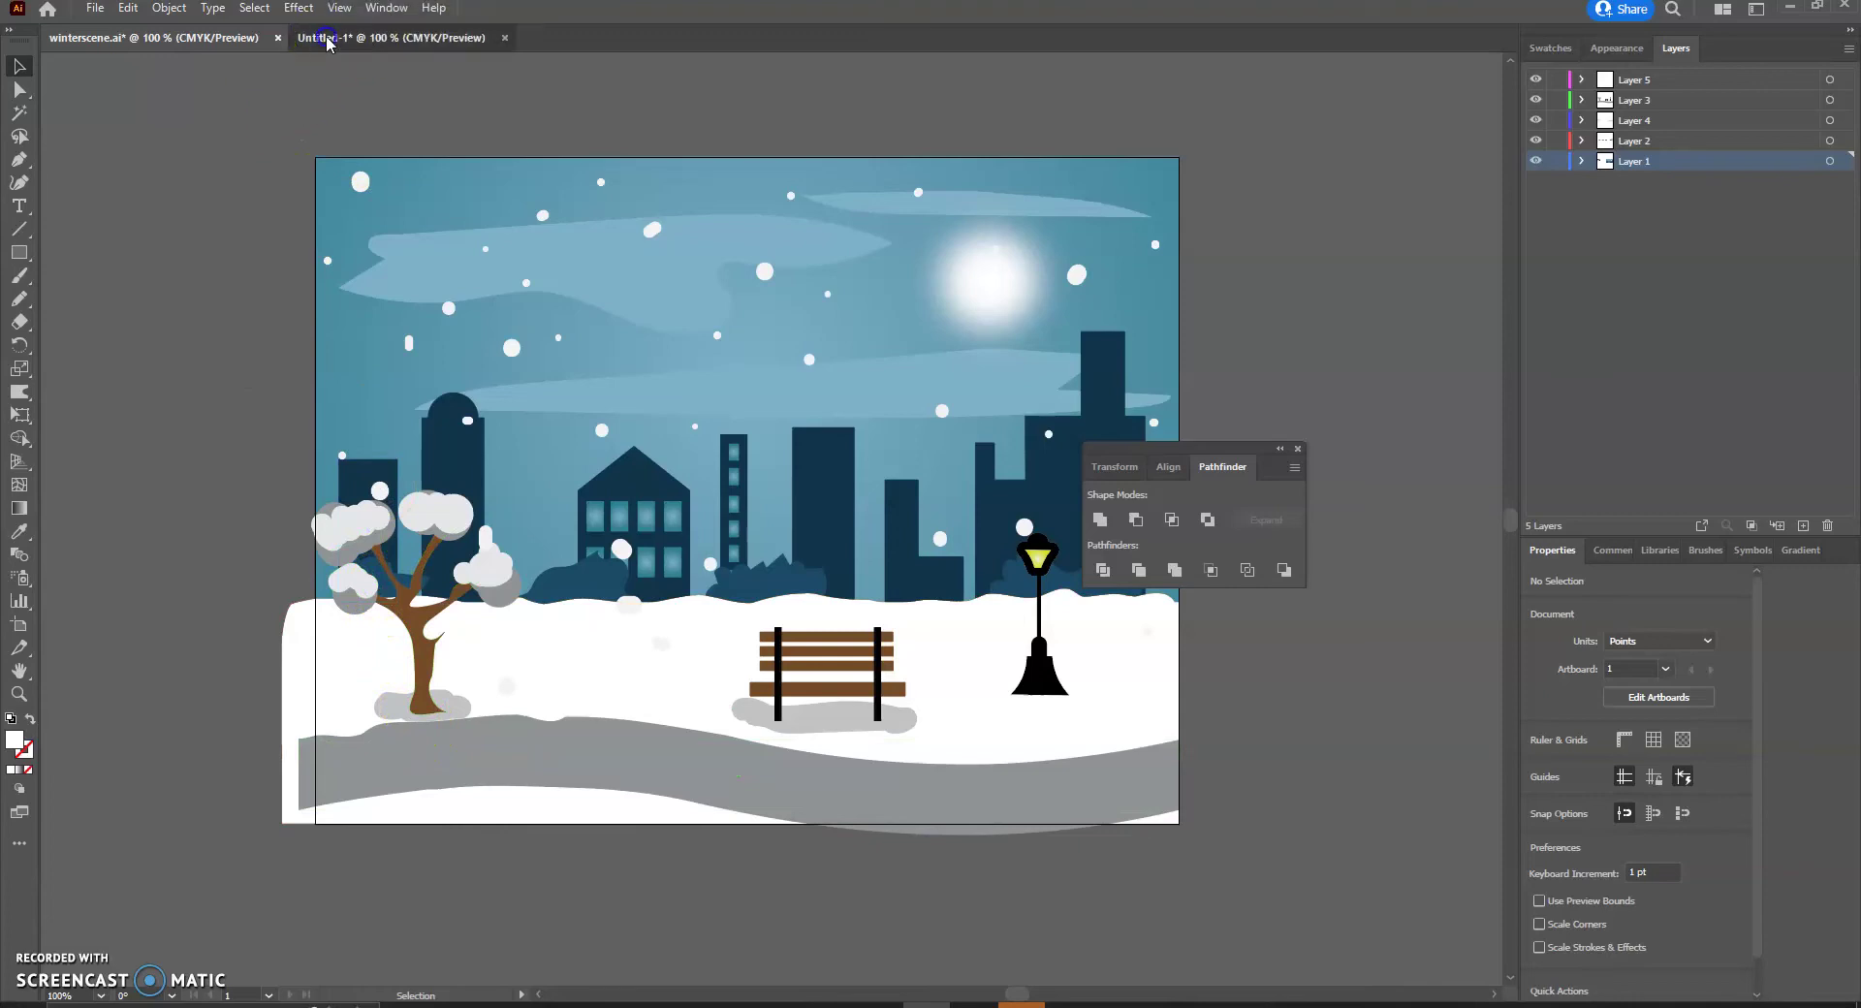
{"action": "left_click", "coordinate": [21, 301]}
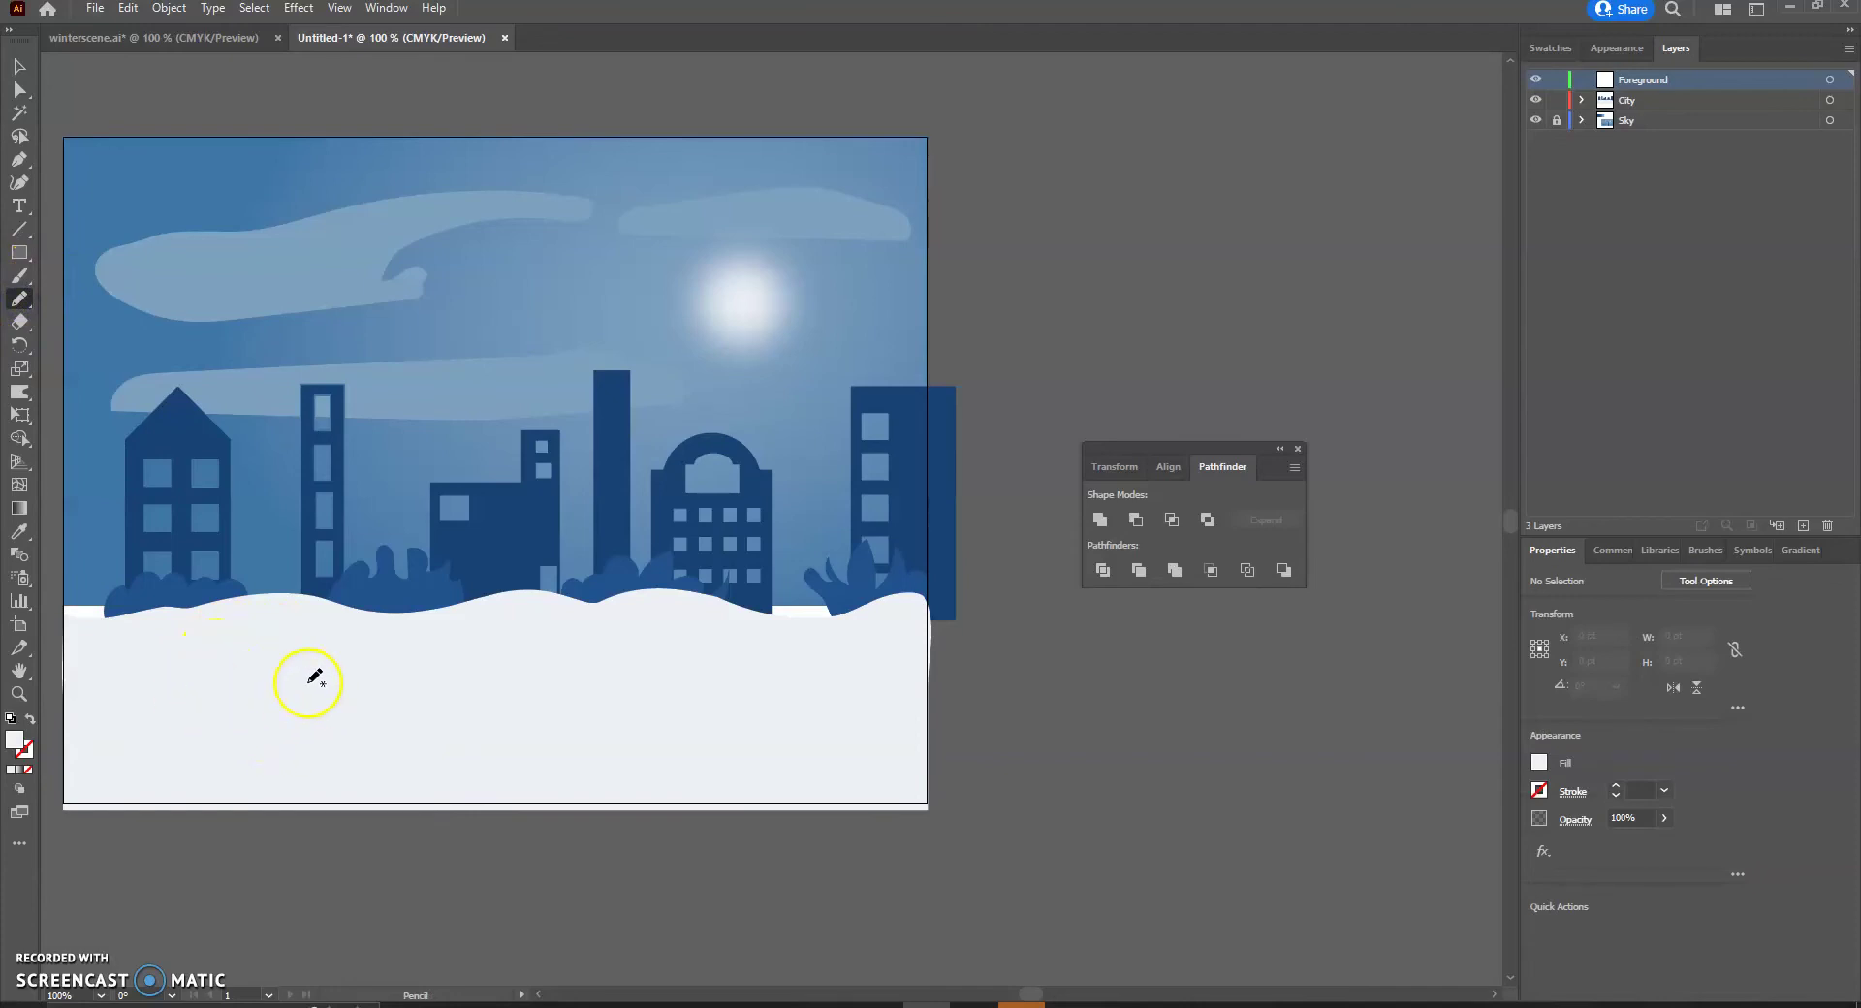
{"action": "left_click", "coordinate": [1557, 100]}
{"action": "mouse_move", "coordinate": [152, 703]}
{"action": "left_mouse_down"}
{"action": "mouse_move", "coordinate": [156, 624]}
{"action": "mouse_move", "coordinate": [88, 525]}
{"action": "left_mouse_up"}
{"action": "mouse_move", "coordinate": [121, 563]}
{"action": "left_mouse_down"}
{"action": "mouse_move", "coordinate": [118, 524]}
{"action": "mouse_move", "coordinate": [136, 523]}
{"action": "left_mouse_up"}
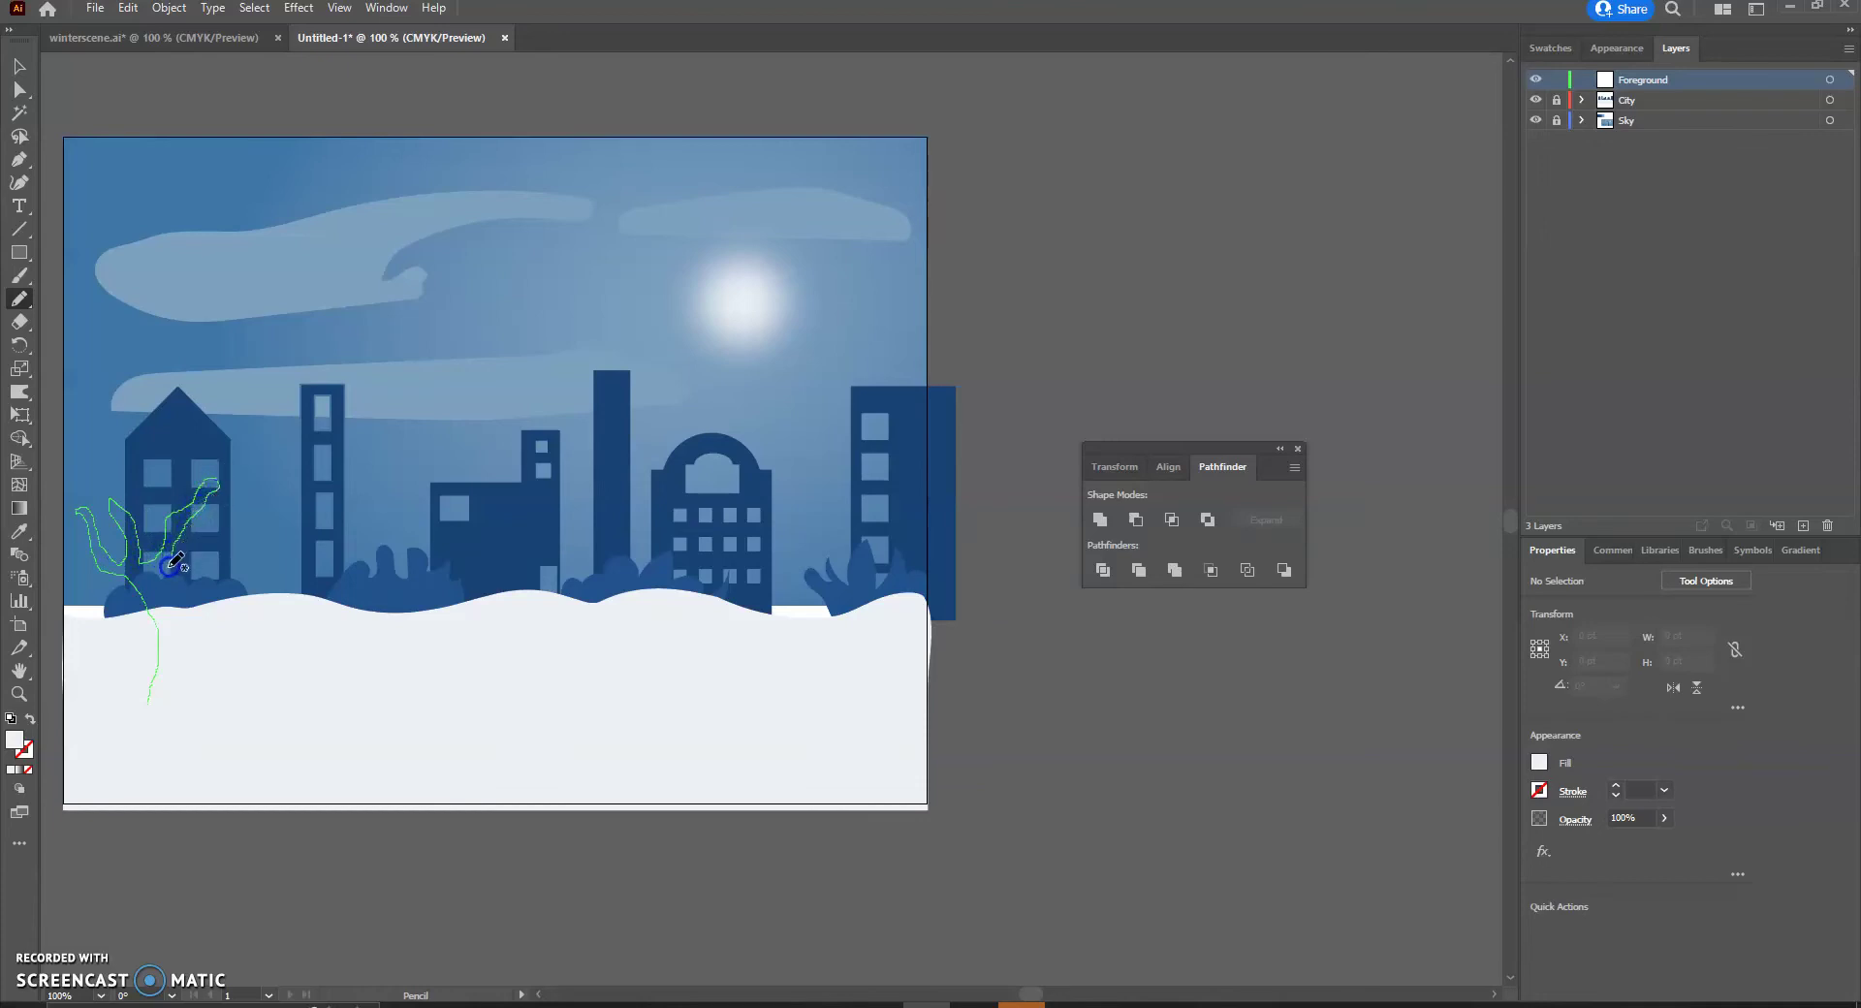
{"action": "left_click_drag", "start_coordinate": [222, 587], "coordinate": [254, 549]}
{"action": "left_click_drag", "start_coordinate": [153, 698], "coordinate": [147, 705]}
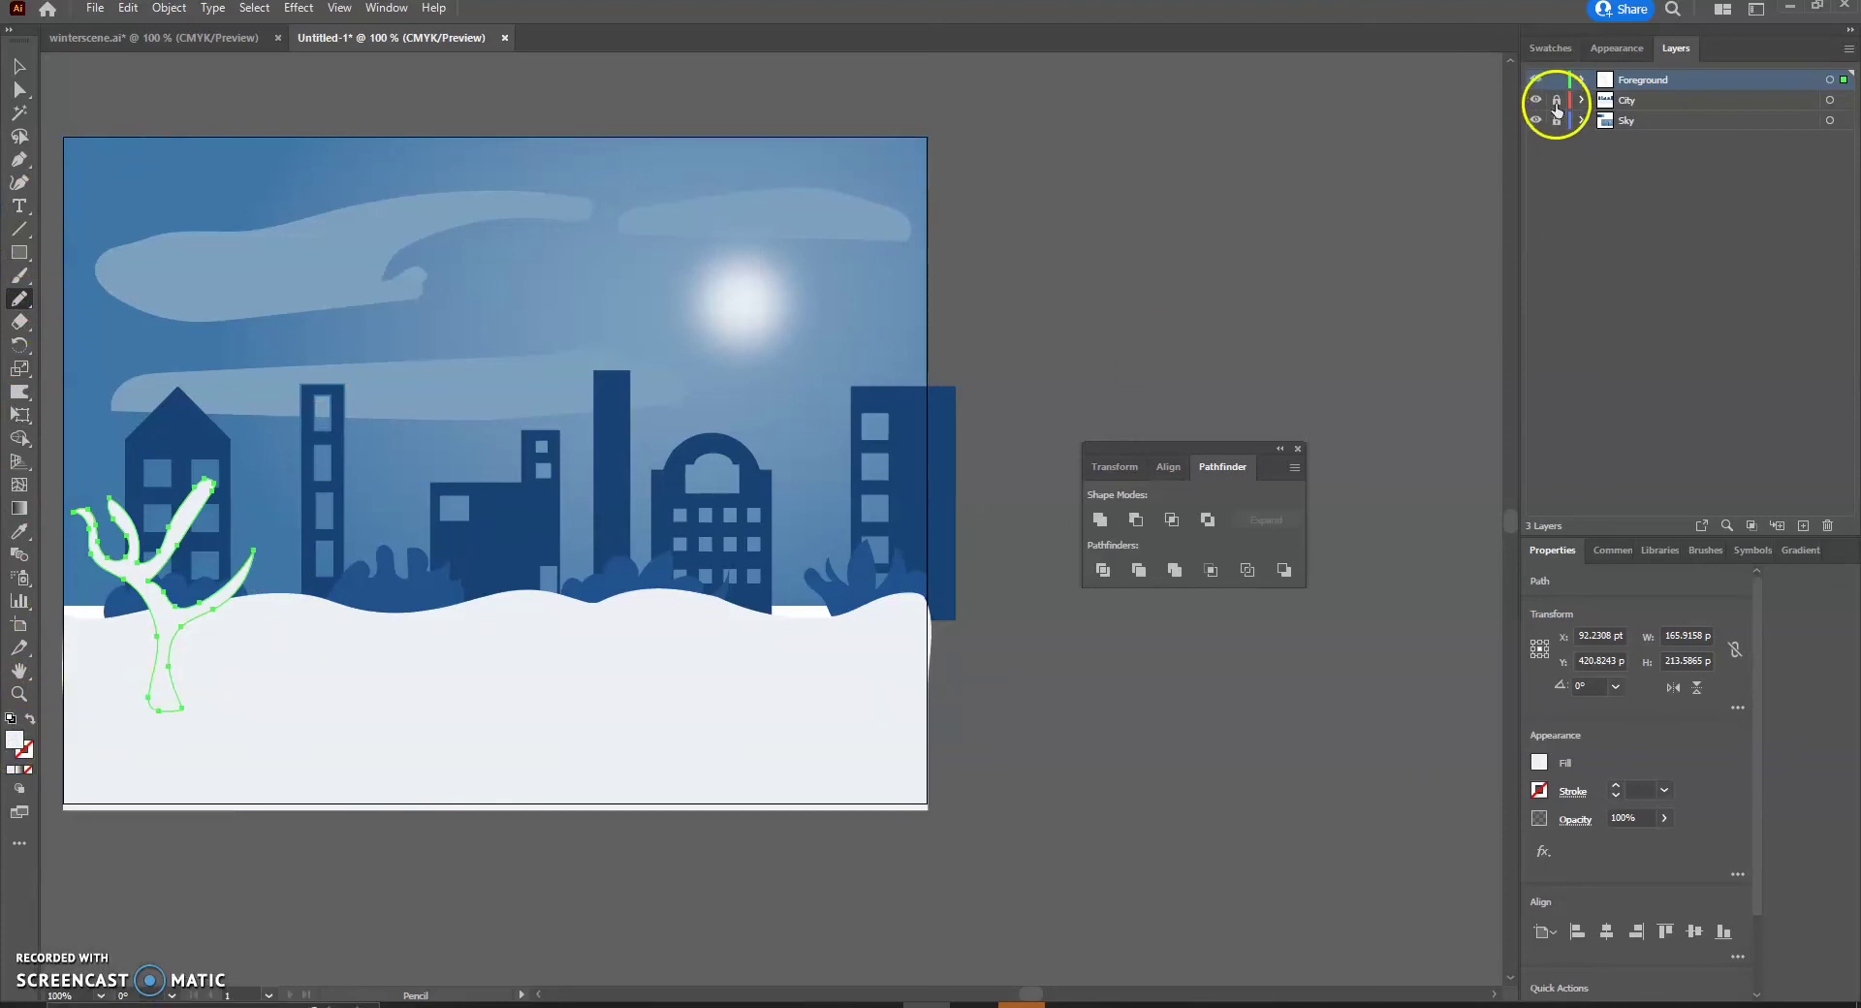
Fill the bare tree with the dark brown swatch C=40 M=70 Y=100 K=50 and deselect it.
{"action": "left_click", "coordinate": [1549, 49]}
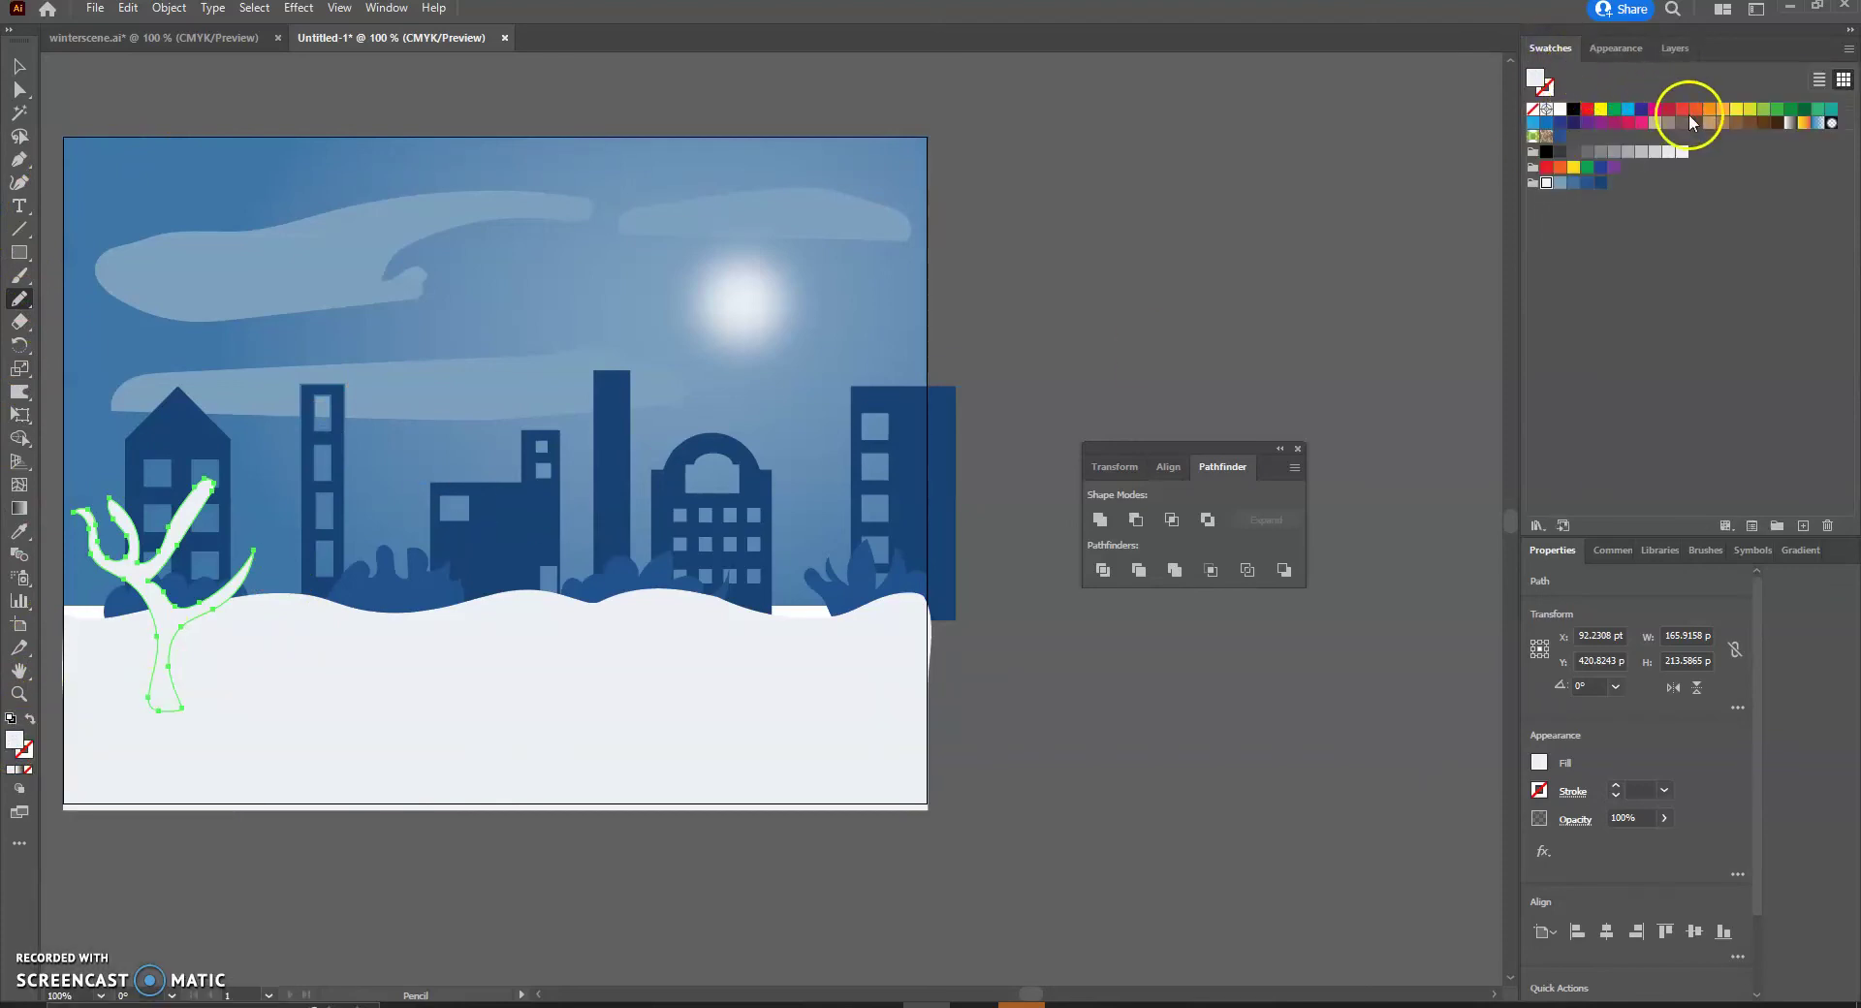
{"action": "left_click", "coordinate": [1751, 122]}
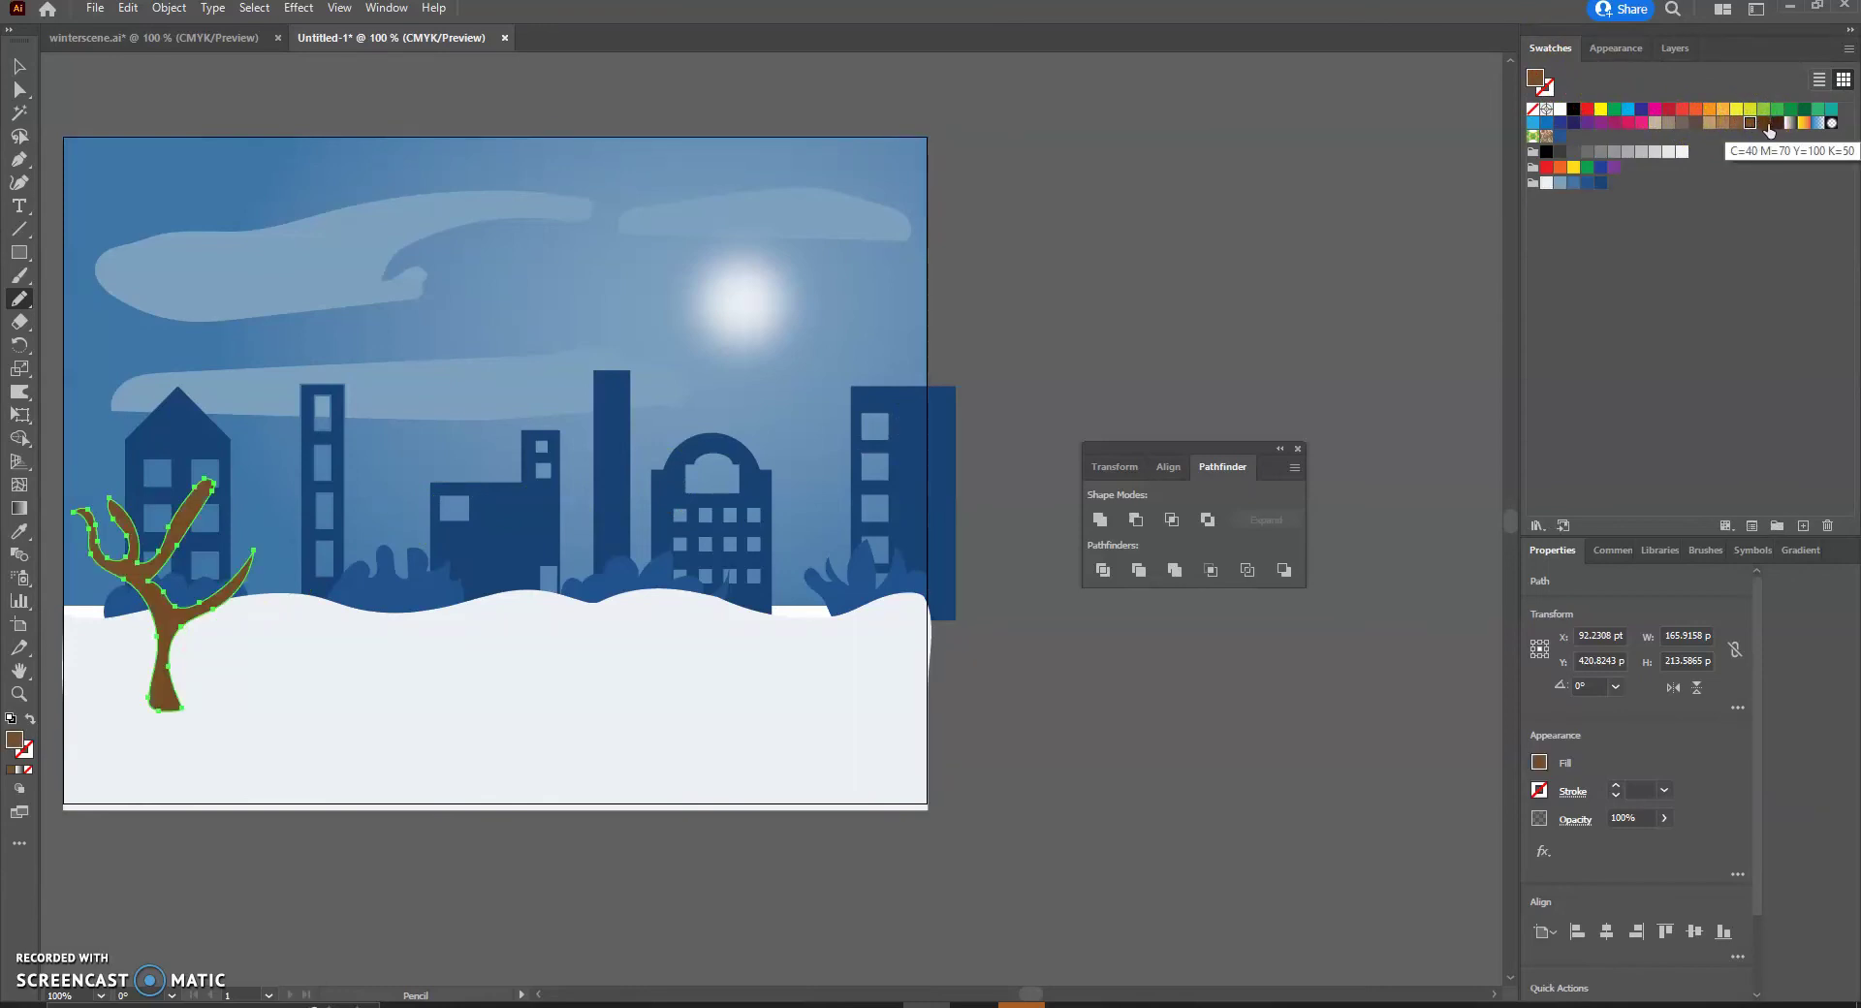
{"action": "left_click", "coordinate": [1764, 123]}
{"action": "left_click", "coordinate": [1675, 294]}
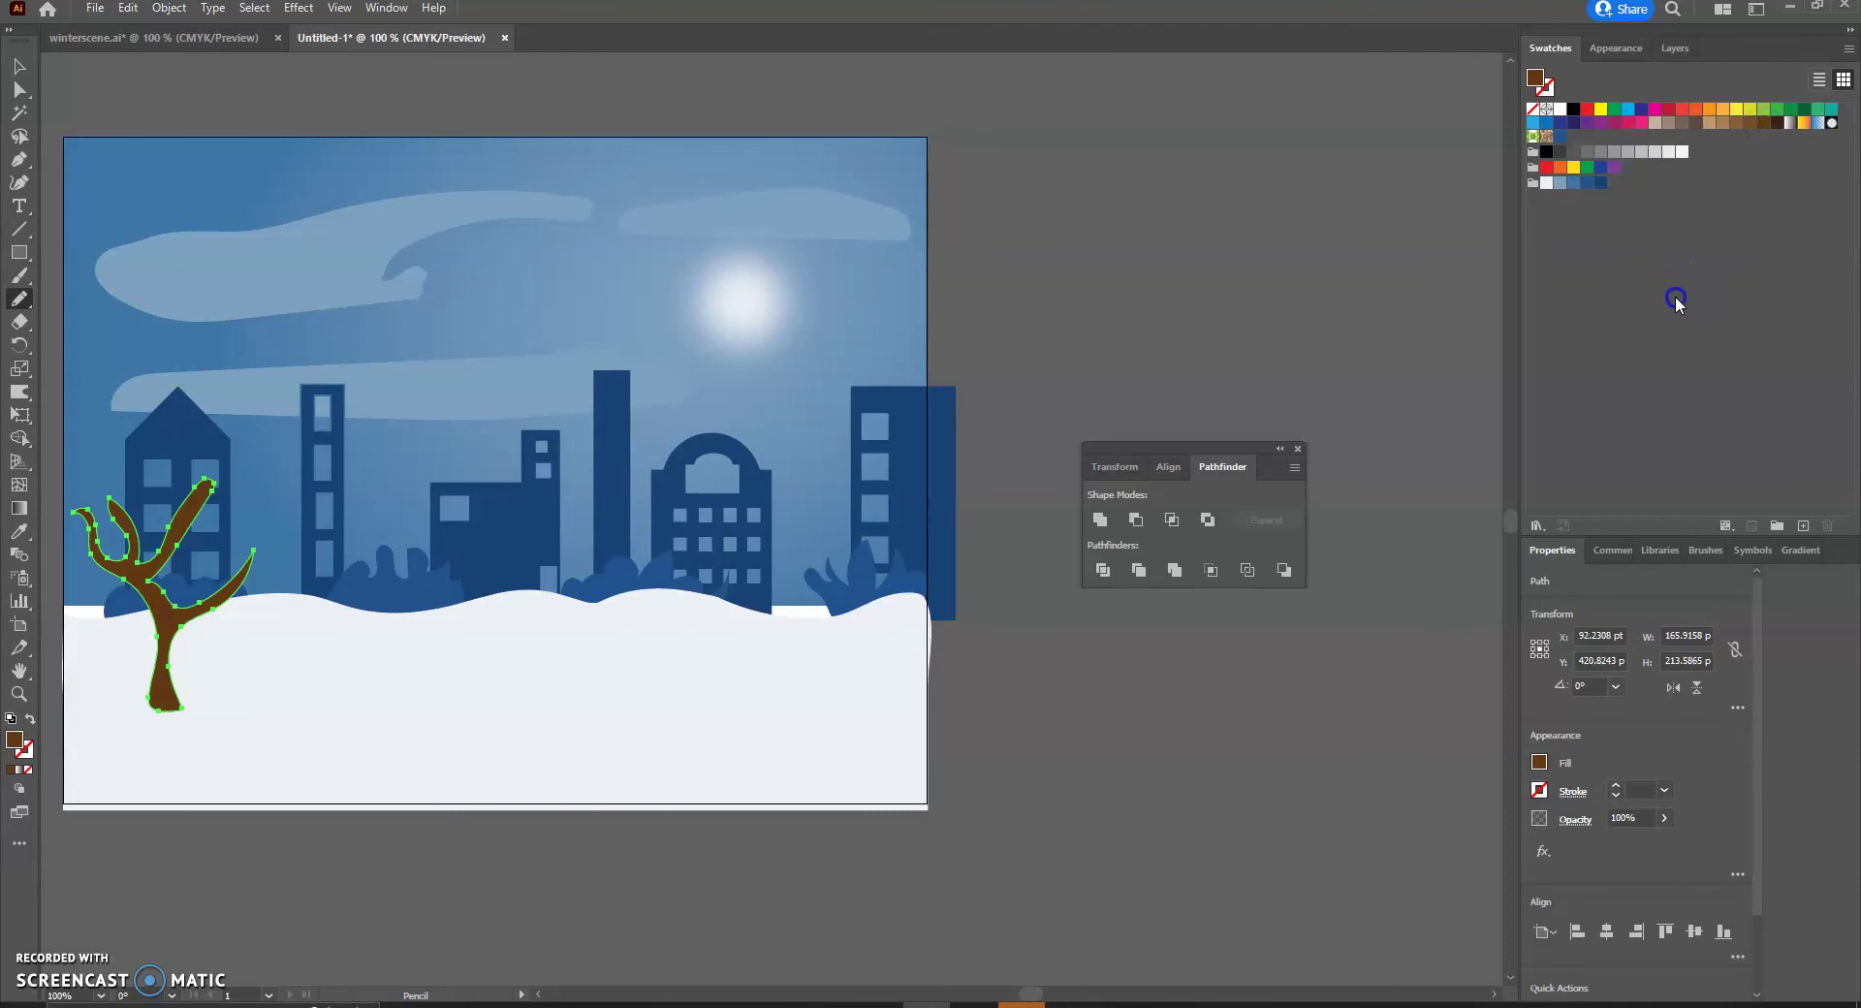
{"action": "left_click", "coordinate": [18, 65]}
{"action": "left_click", "coordinate": [132, 85]}
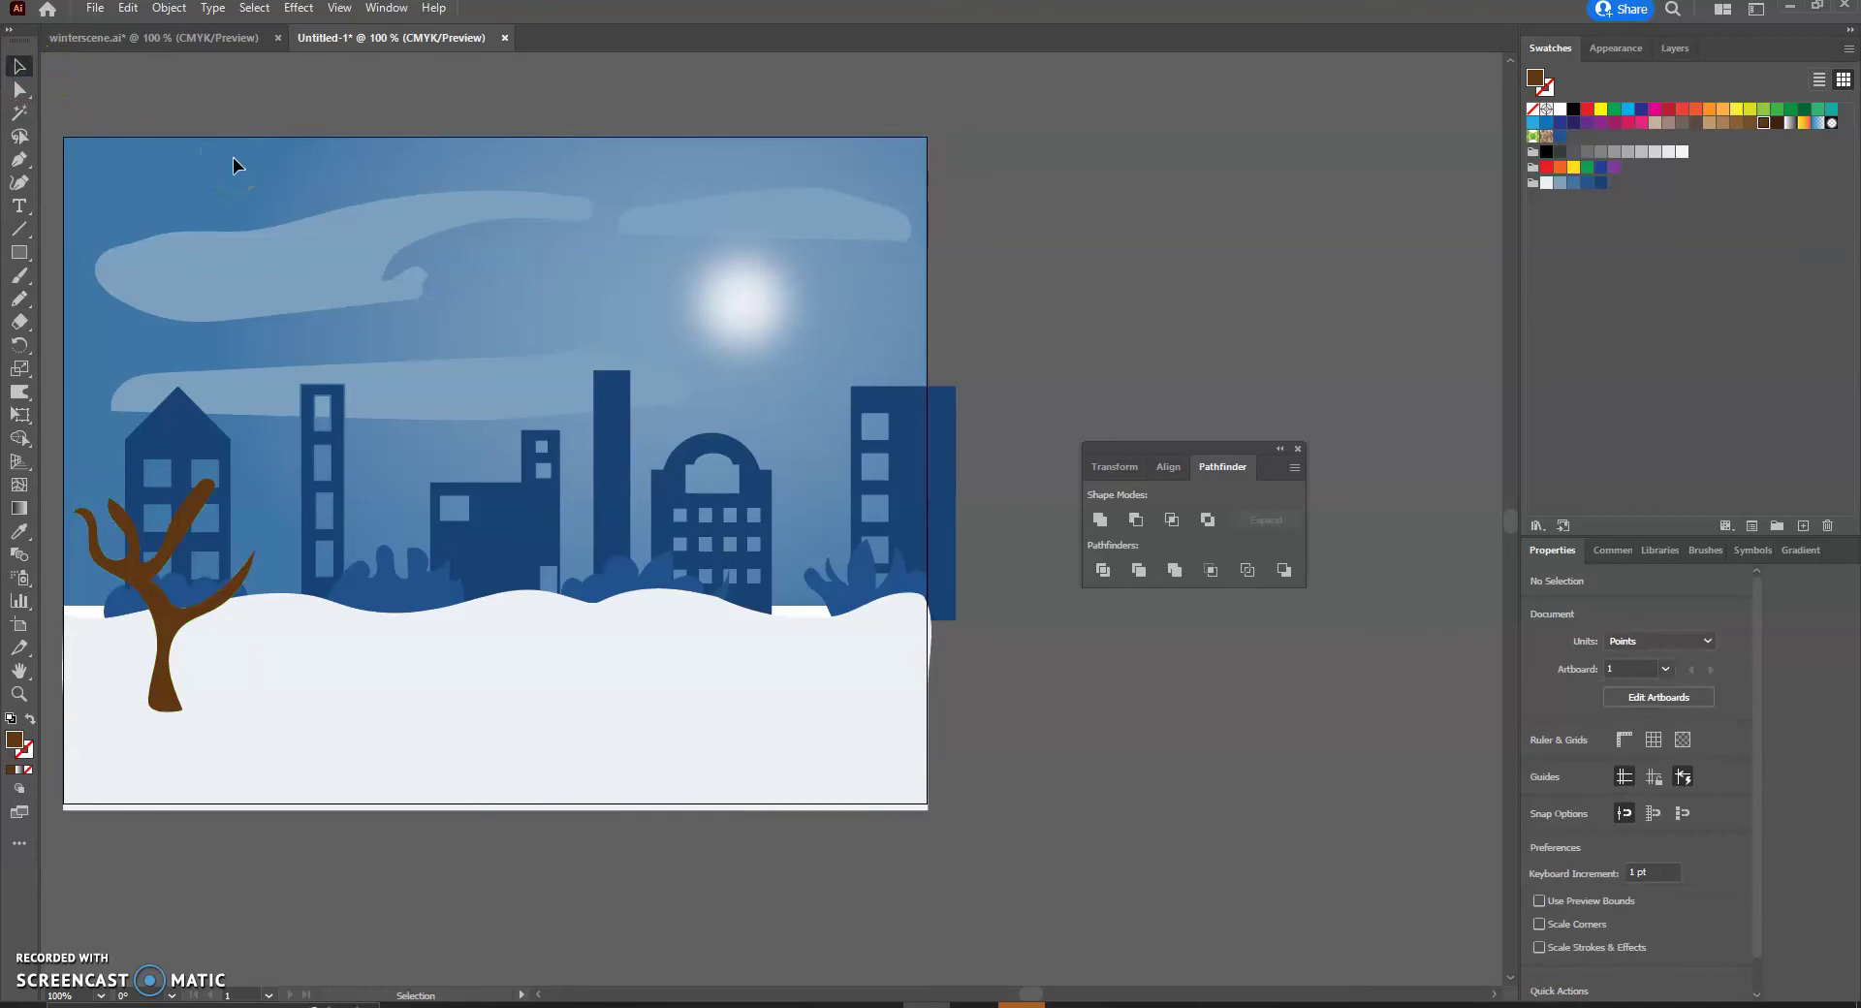
Choose the Paintbrush tool and apply its options with Accurate fidelity and Edit Selected Paths within 15 pixels.
{"action": "left_click", "coordinate": [17, 281]}
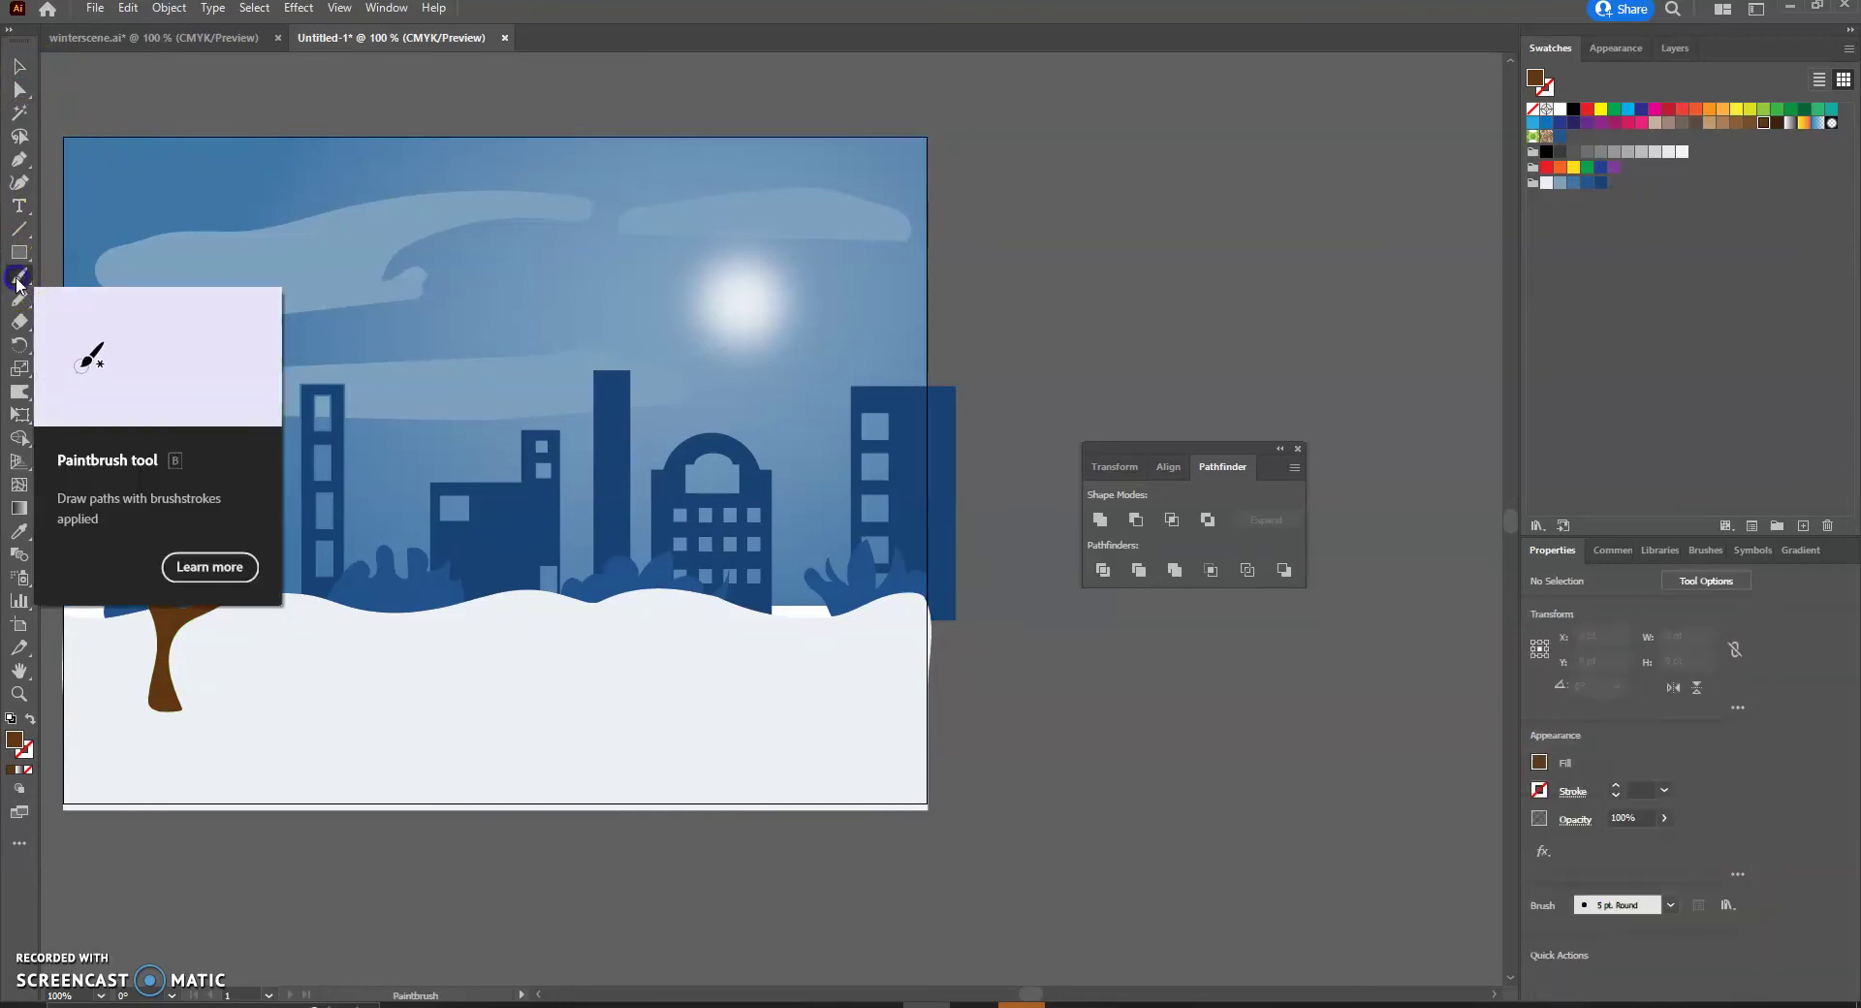
{"action": "double_click", "coordinate": [19, 281]}
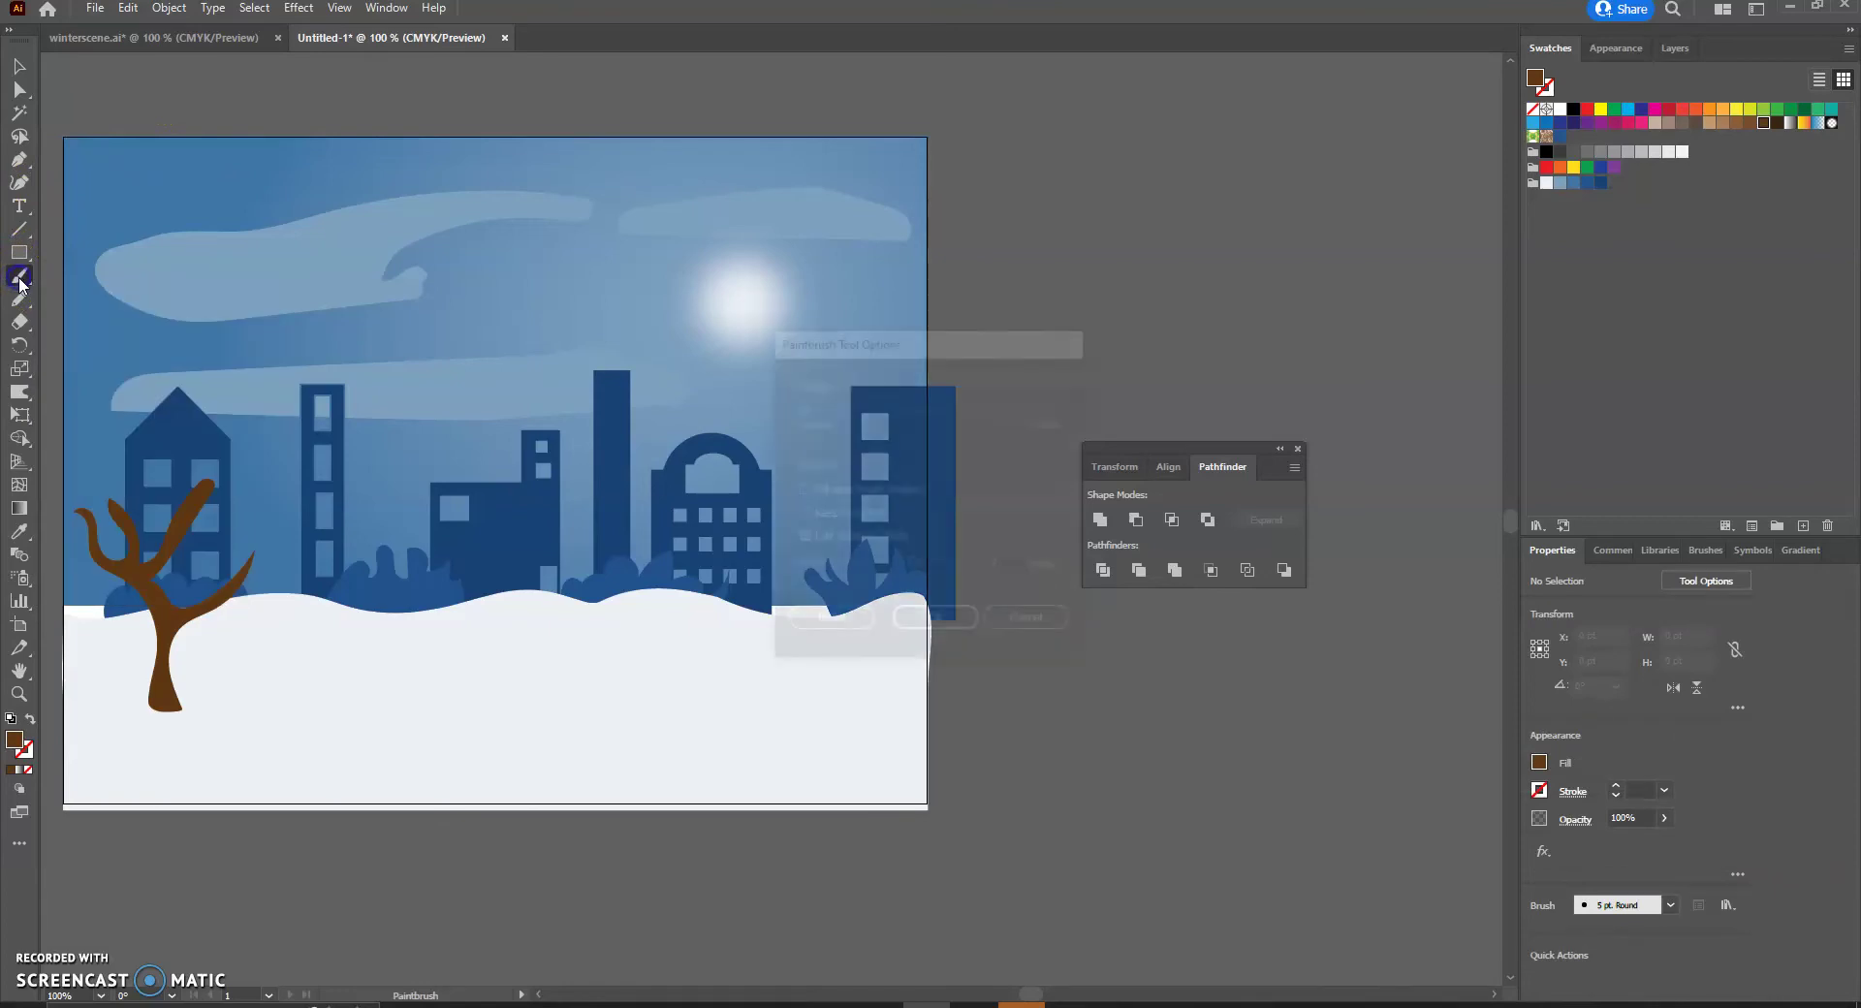
{"action": "mouse_move", "coordinate": [902, 339]}
{"action": "left_mouse_down"}
{"action": "mouse_move", "coordinate": [996, 312]}
{"action": "mouse_move", "coordinate": [1016, 192]}
{"action": "left_mouse_up"}
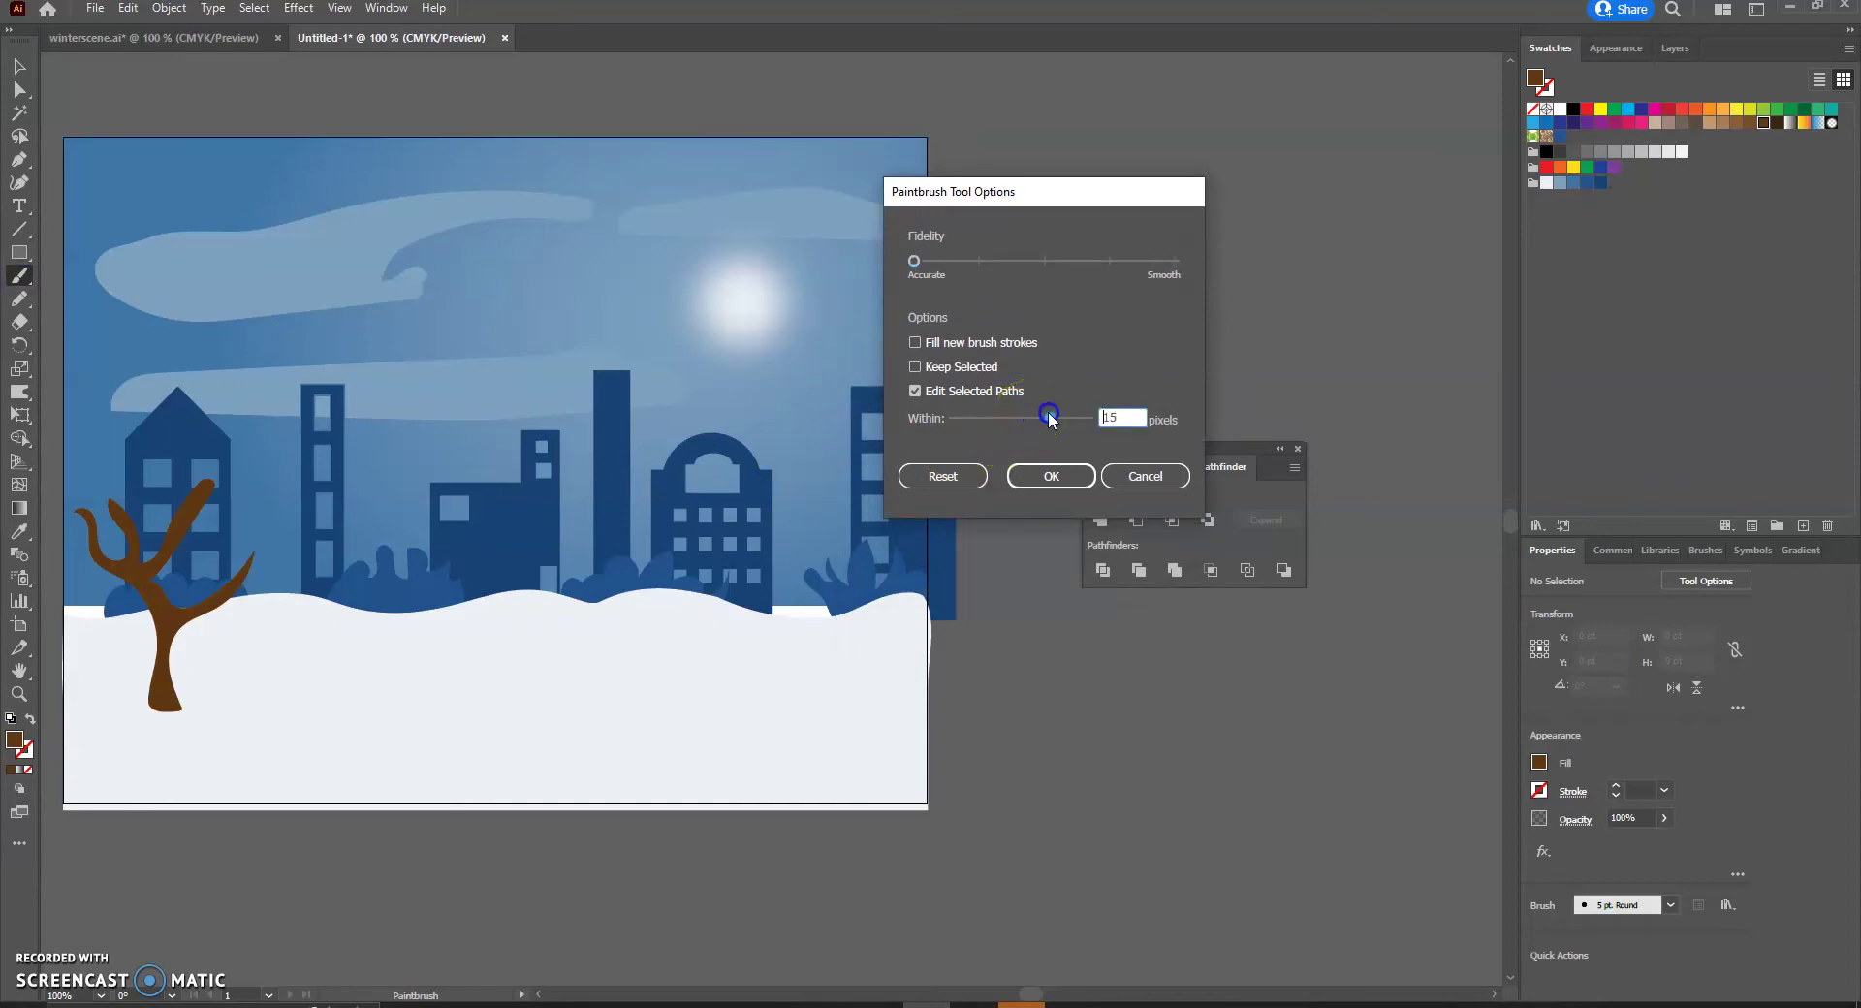
{"action": "left_click", "coordinate": [1053, 476]}
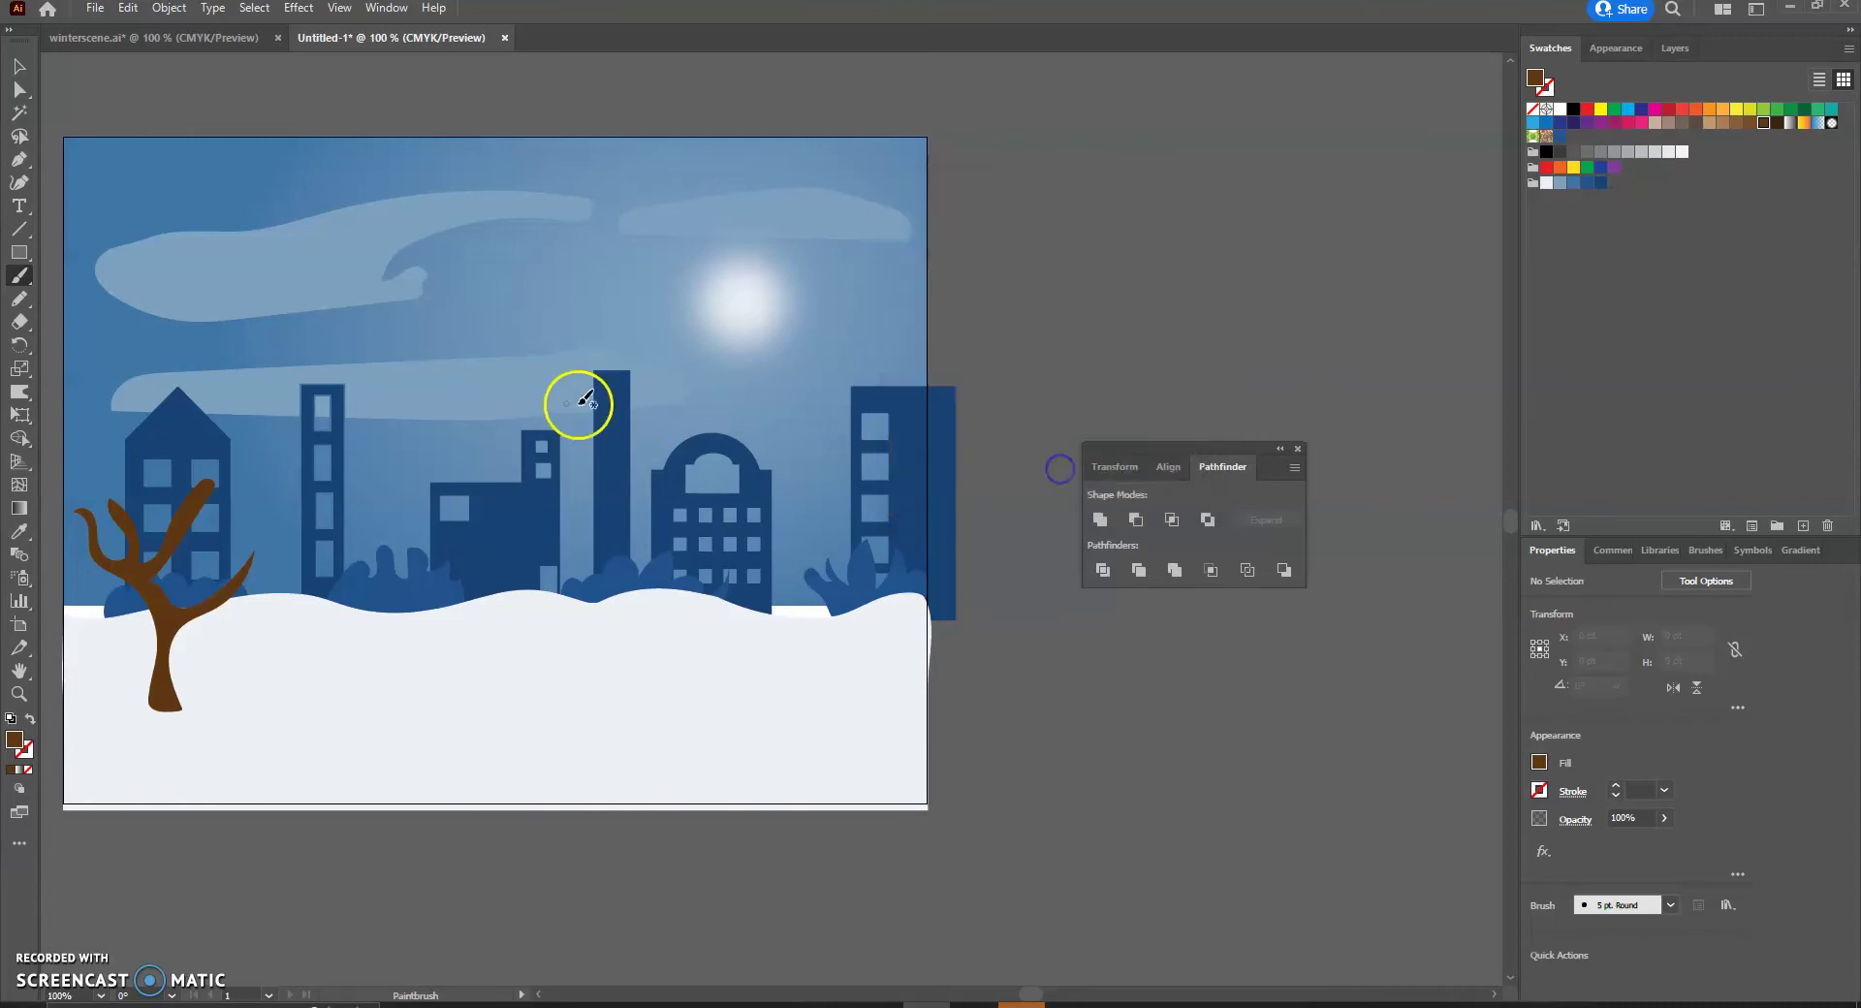
{"action": "left_click", "coordinate": [83, 504]}
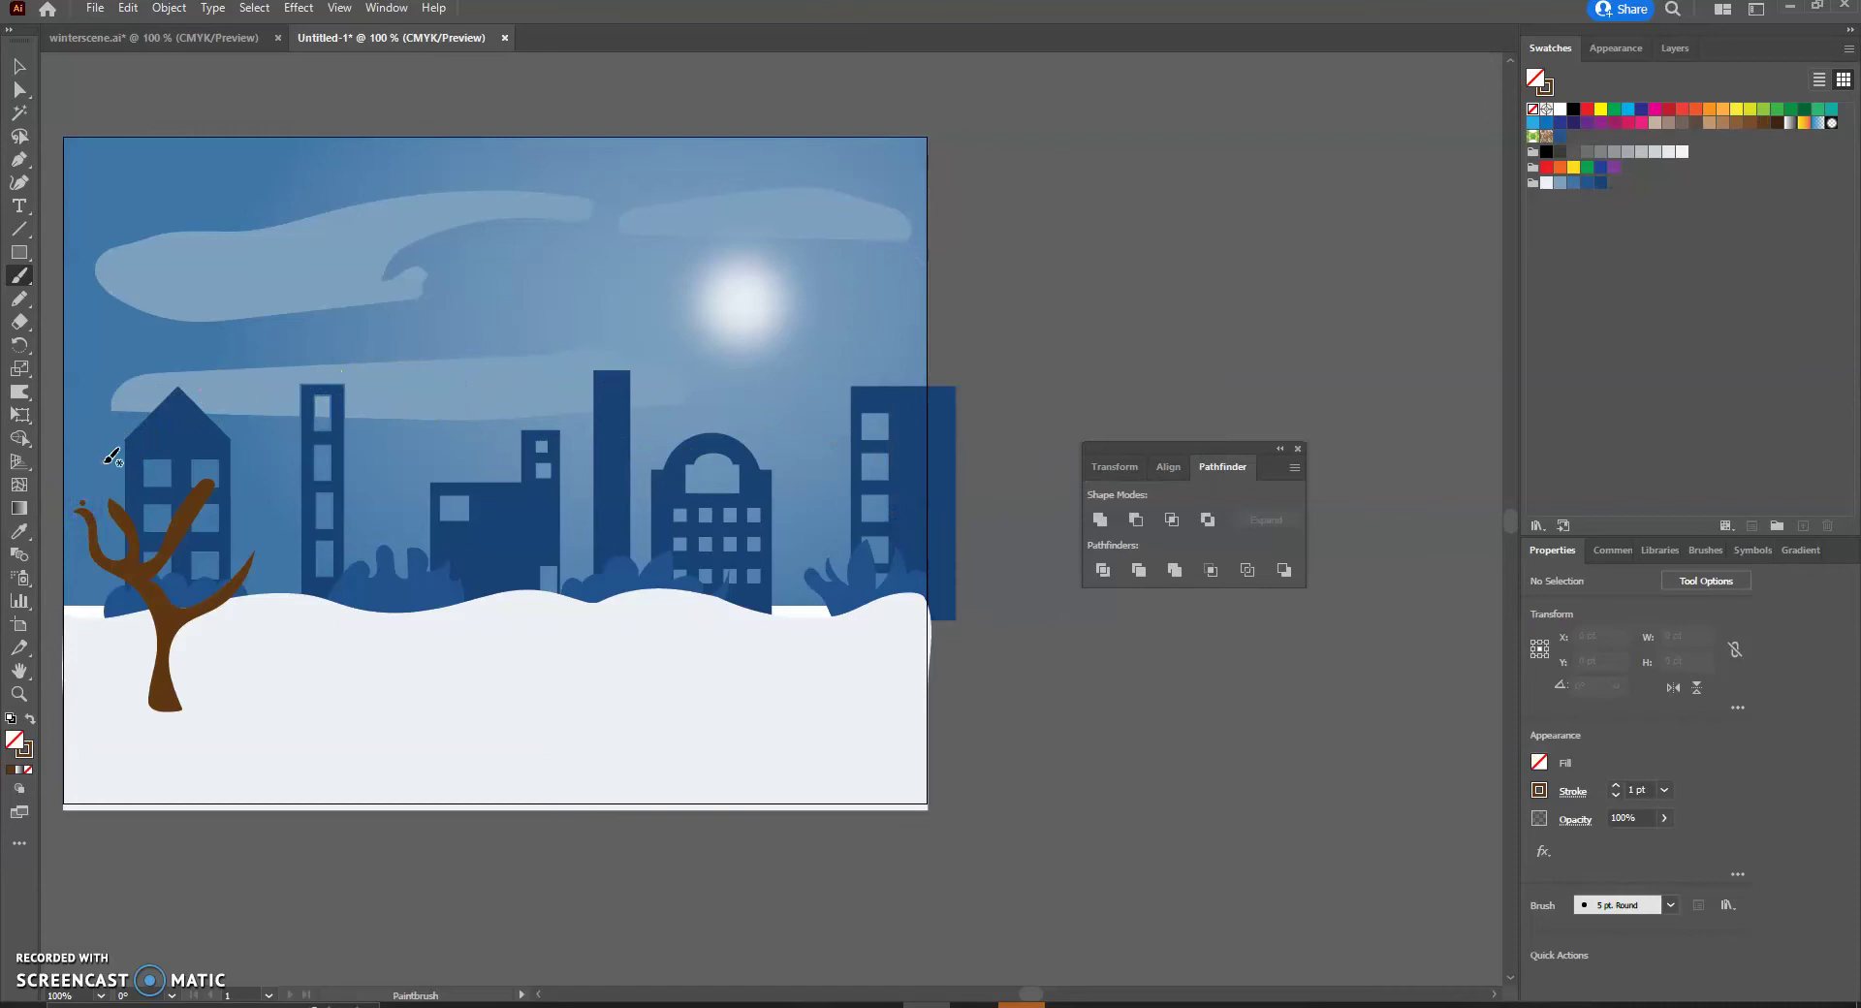
{"action": "key", "text": "shift+x"}
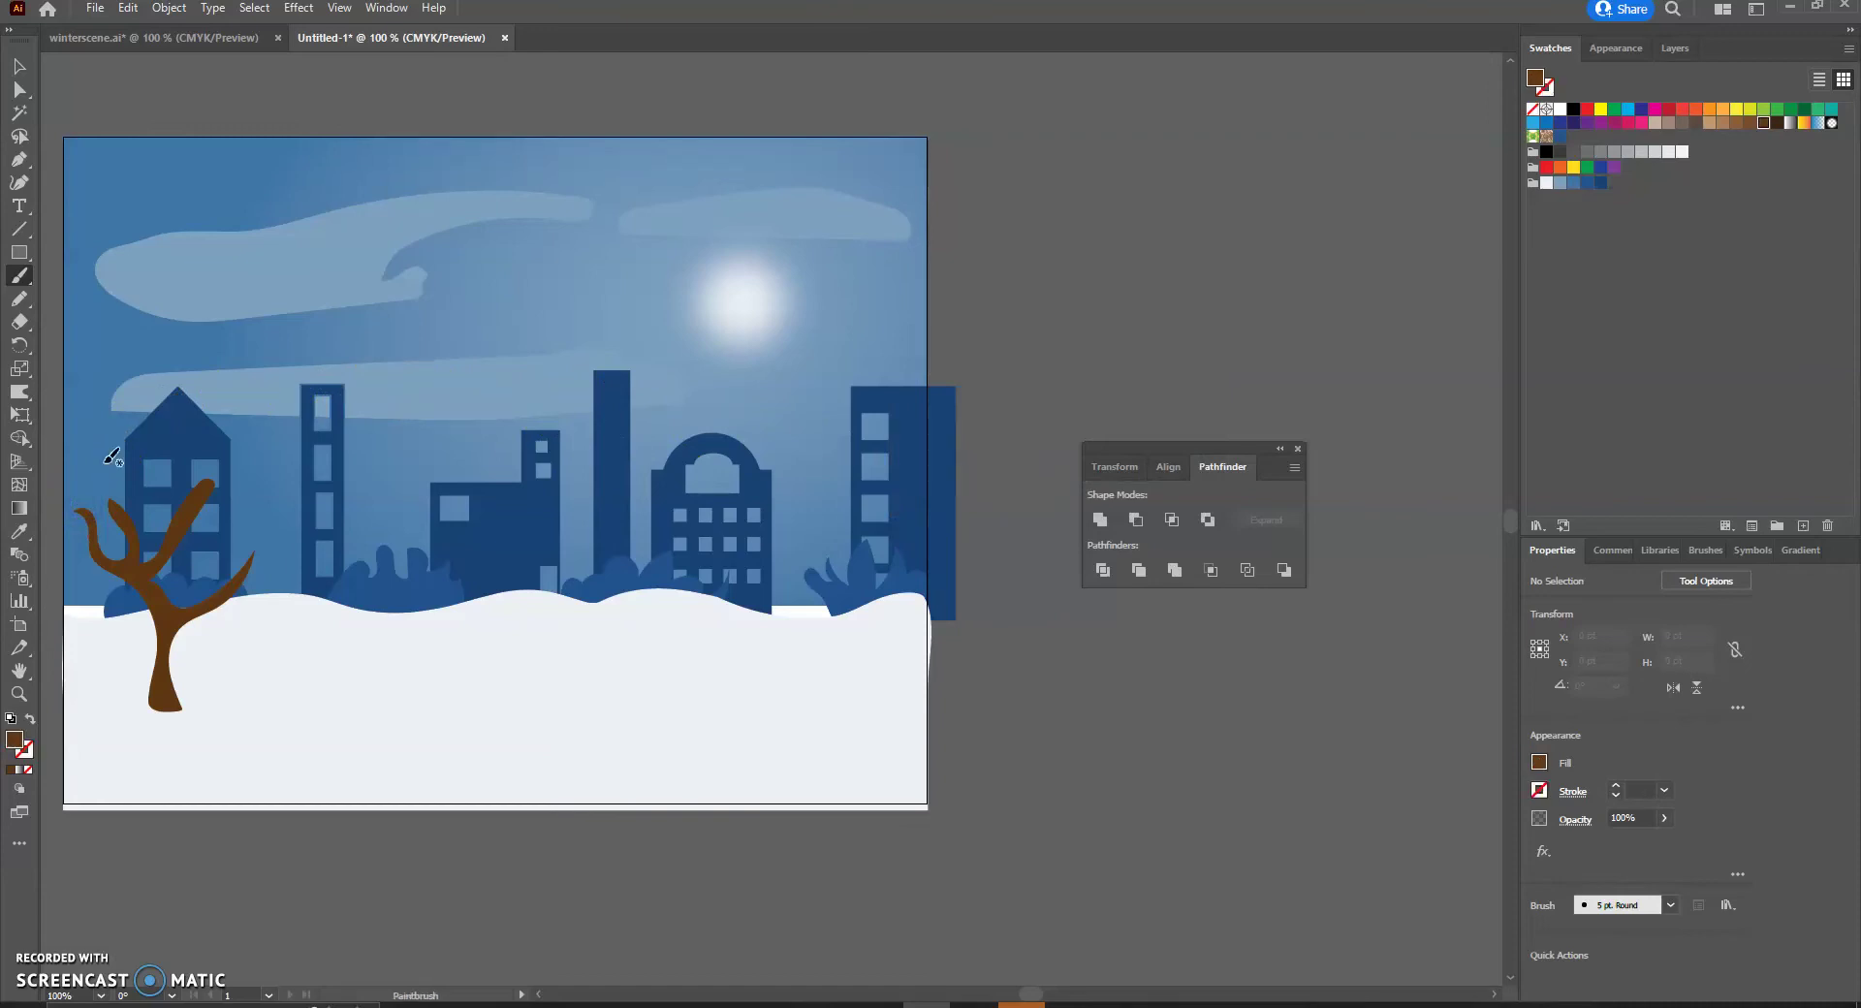
{"action": "double_click", "coordinate": [20, 278]}
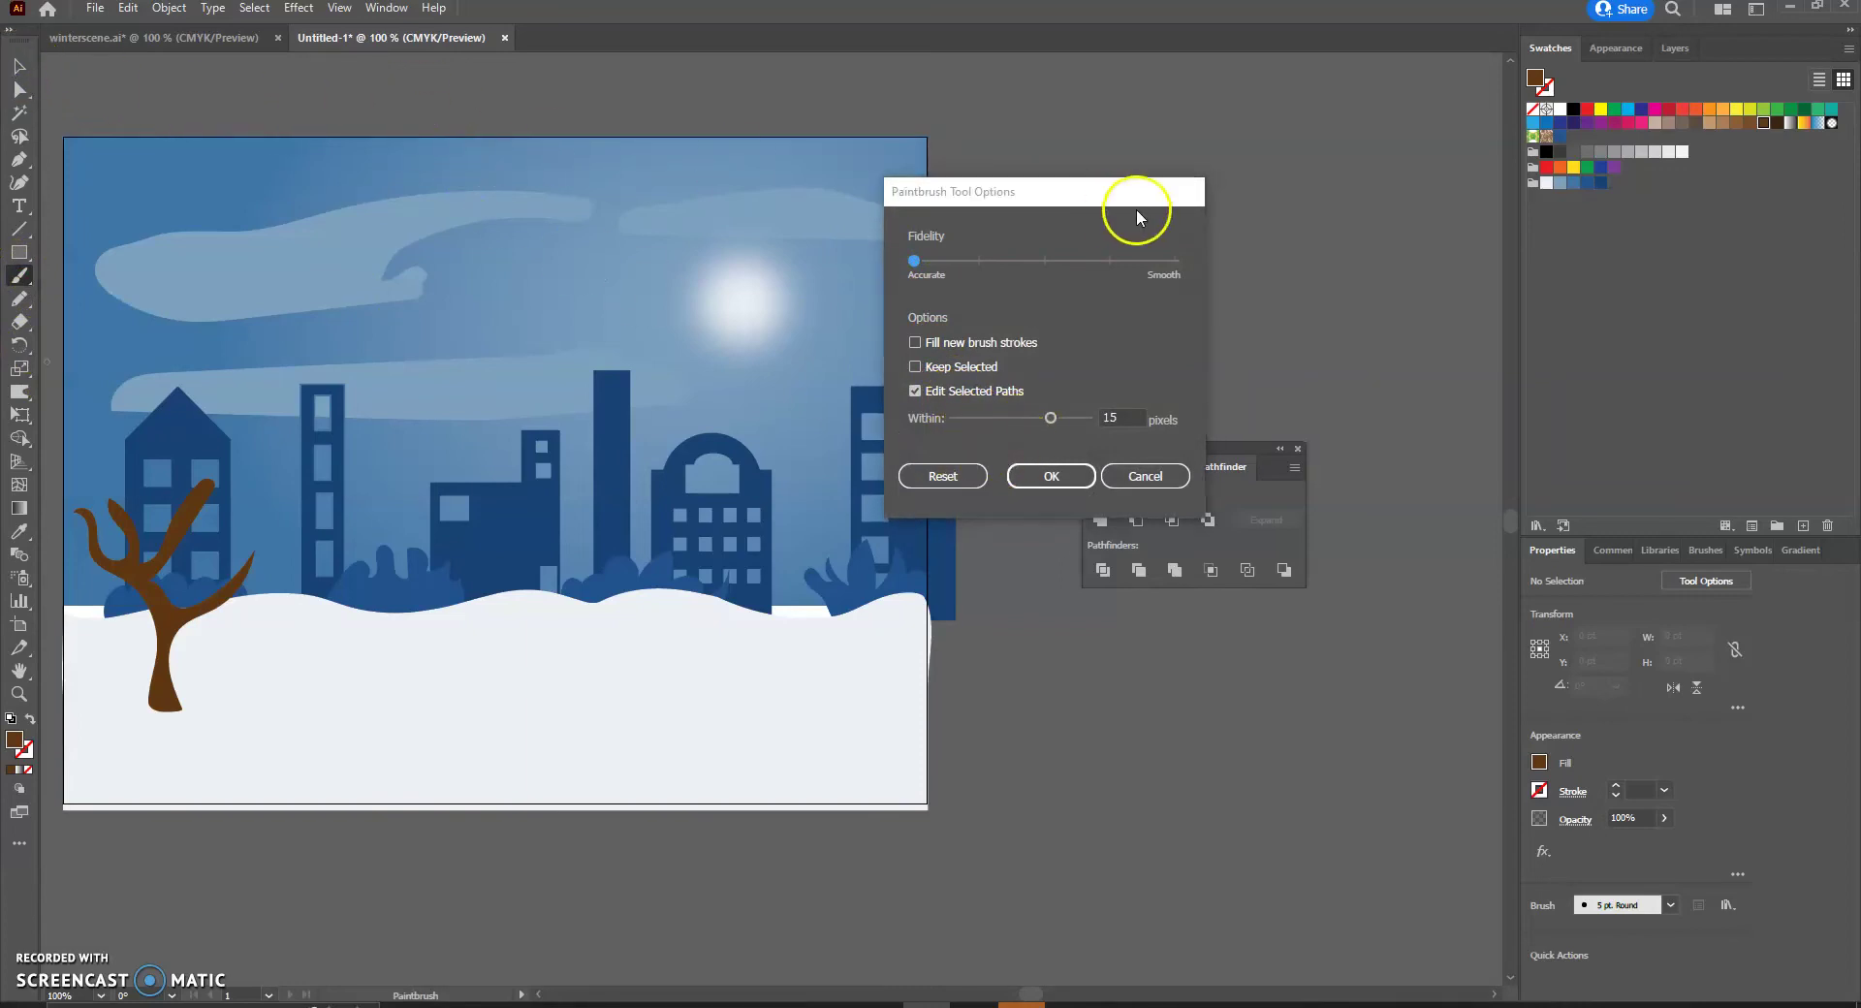
{"action": "left_click", "coordinate": [1063, 476]}
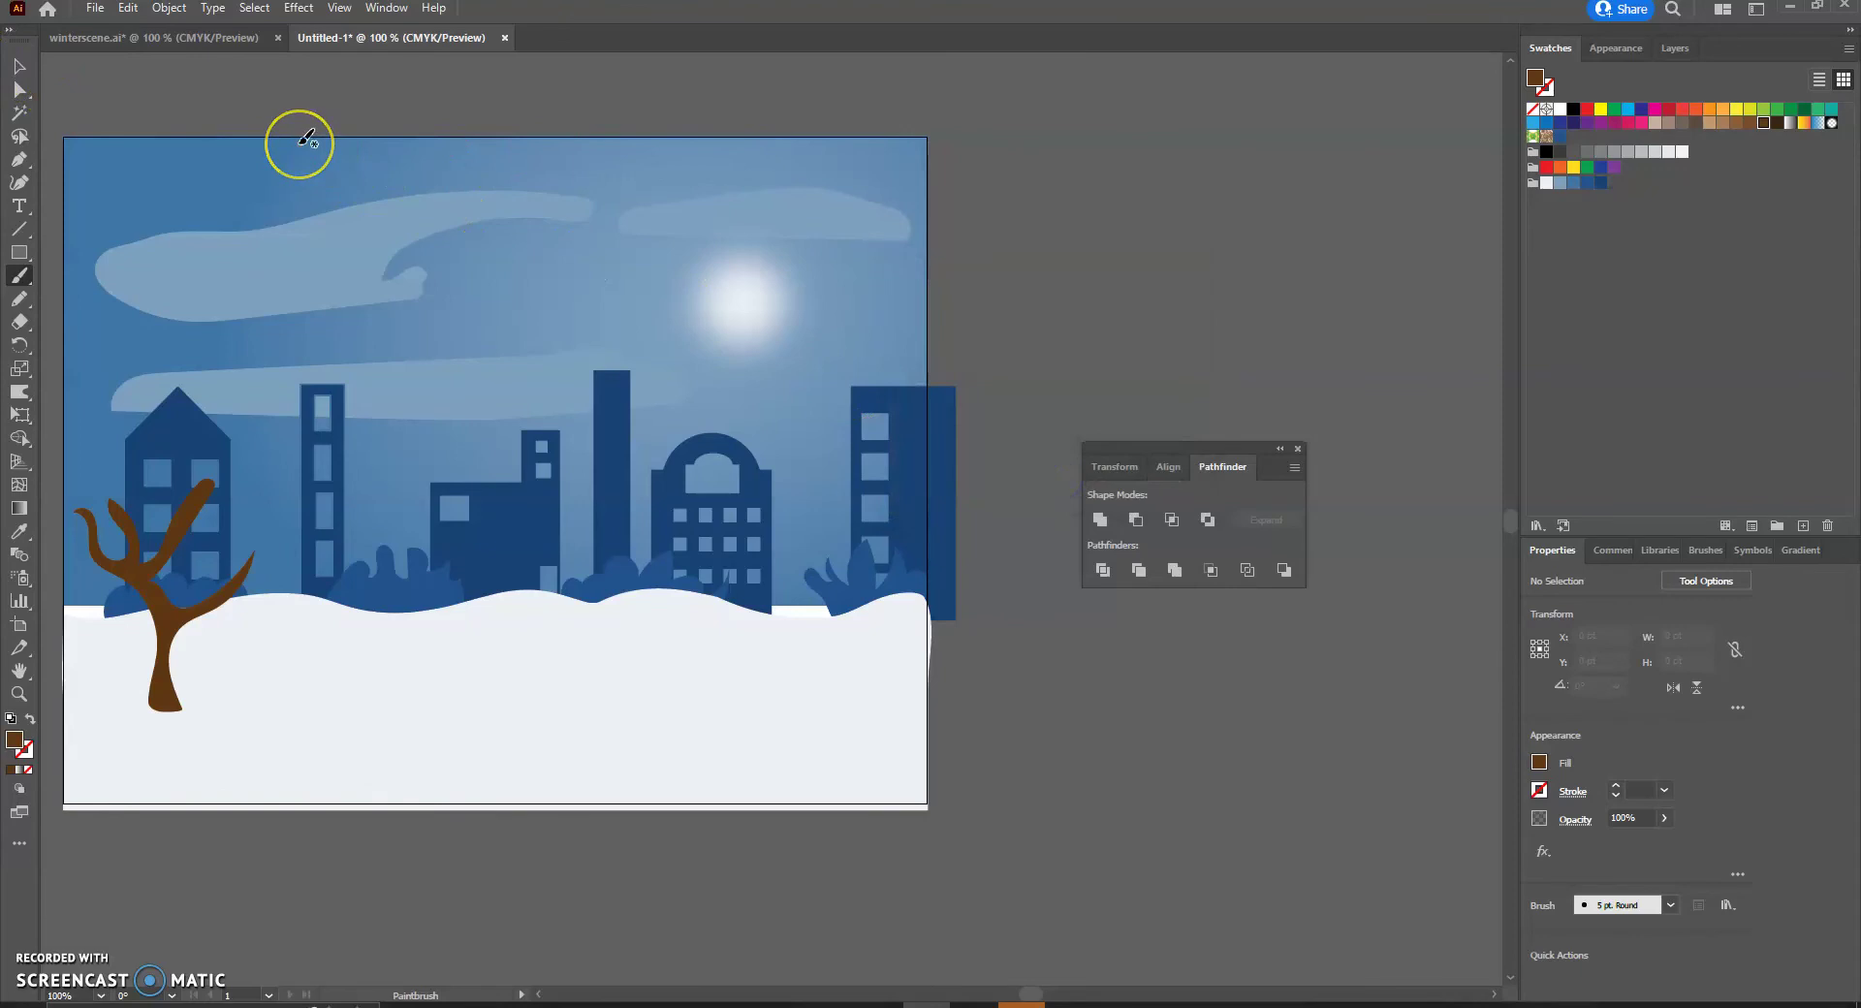
{"action": "key", "text": "shift+x"}
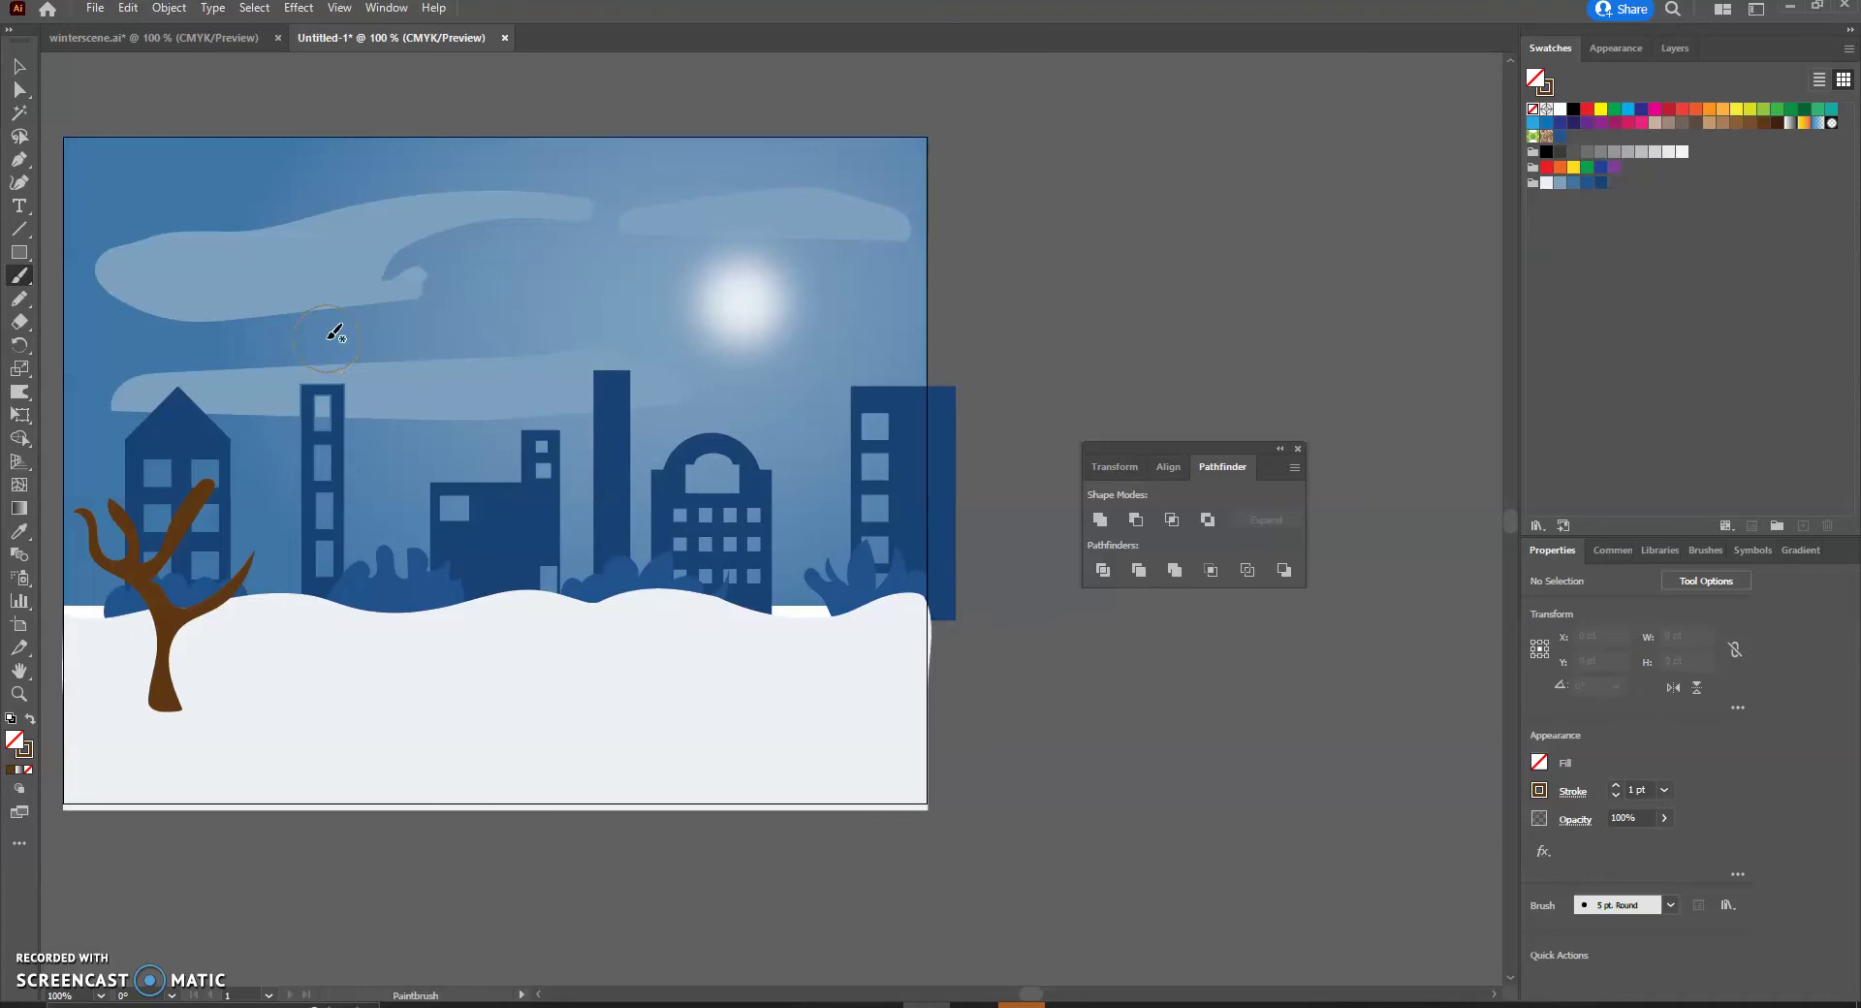
{"action": "left_click_drag", "start_coordinate": [100, 504], "coordinate": [124, 554]}
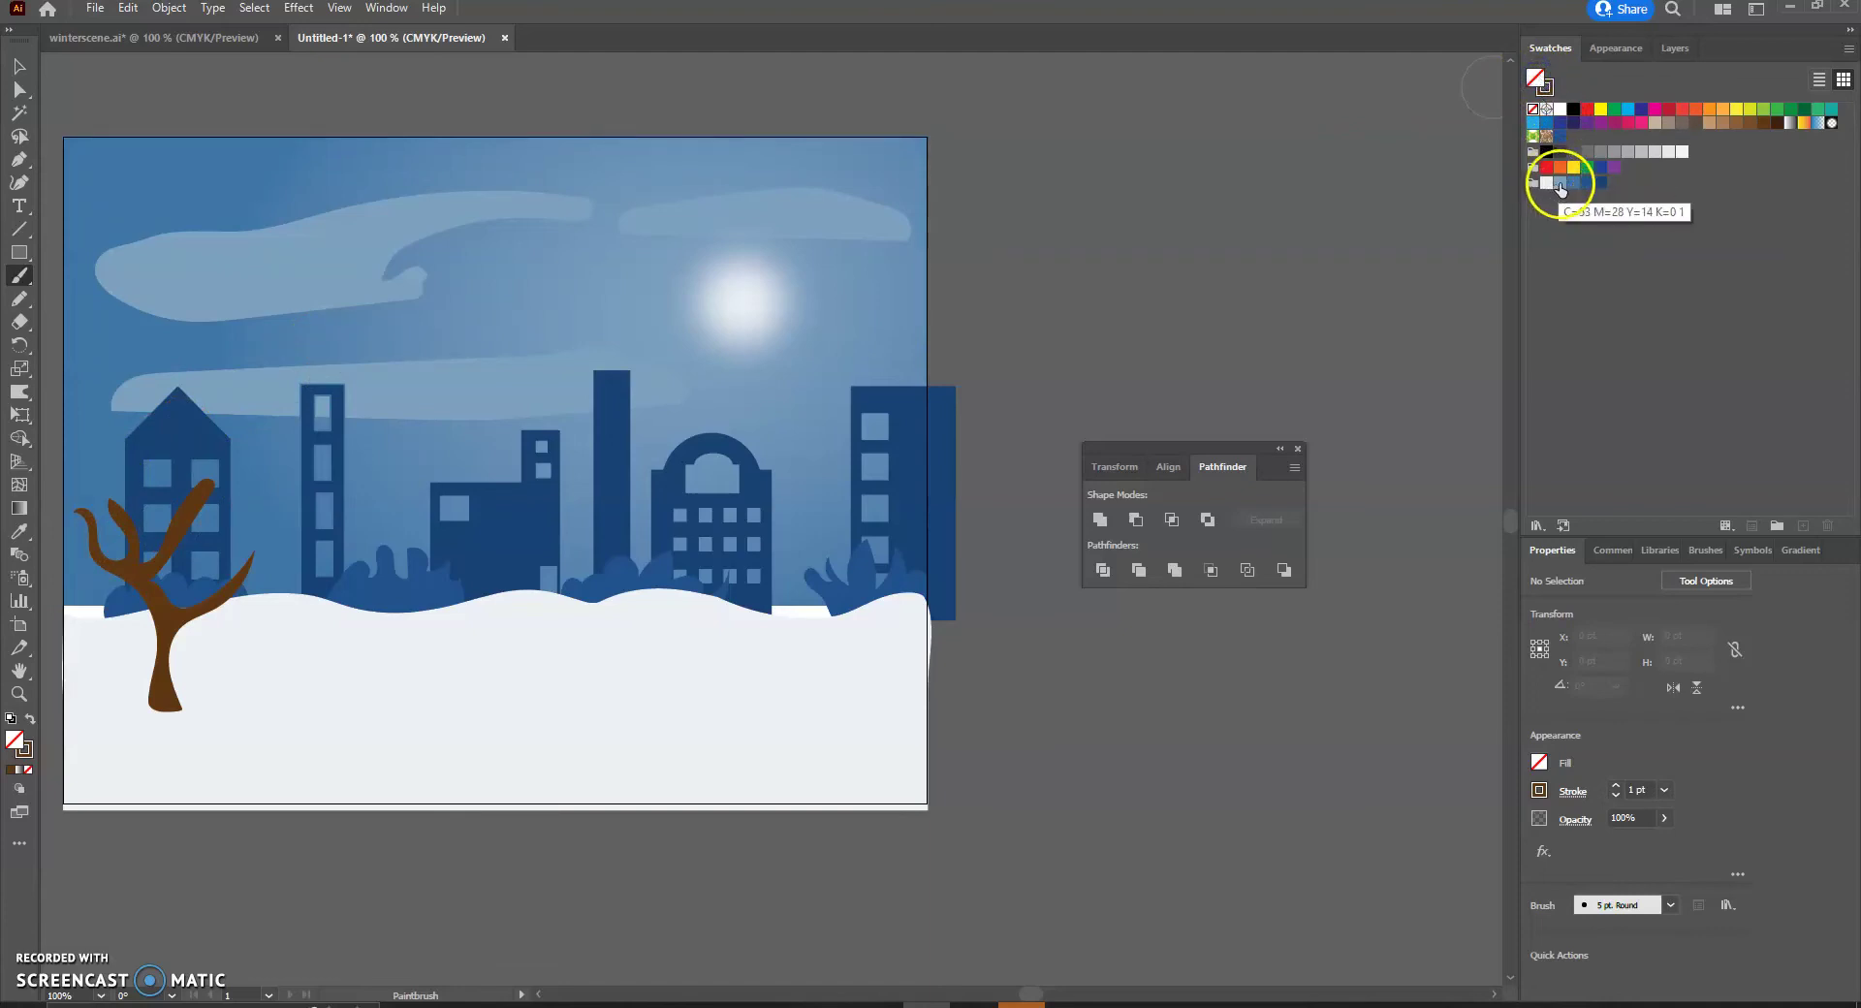
Set the fill and stroke to a medium grey swatch and paint grey snow clumps over the tree's branch tips.
{"action": "left_click", "coordinate": [1603, 153]}
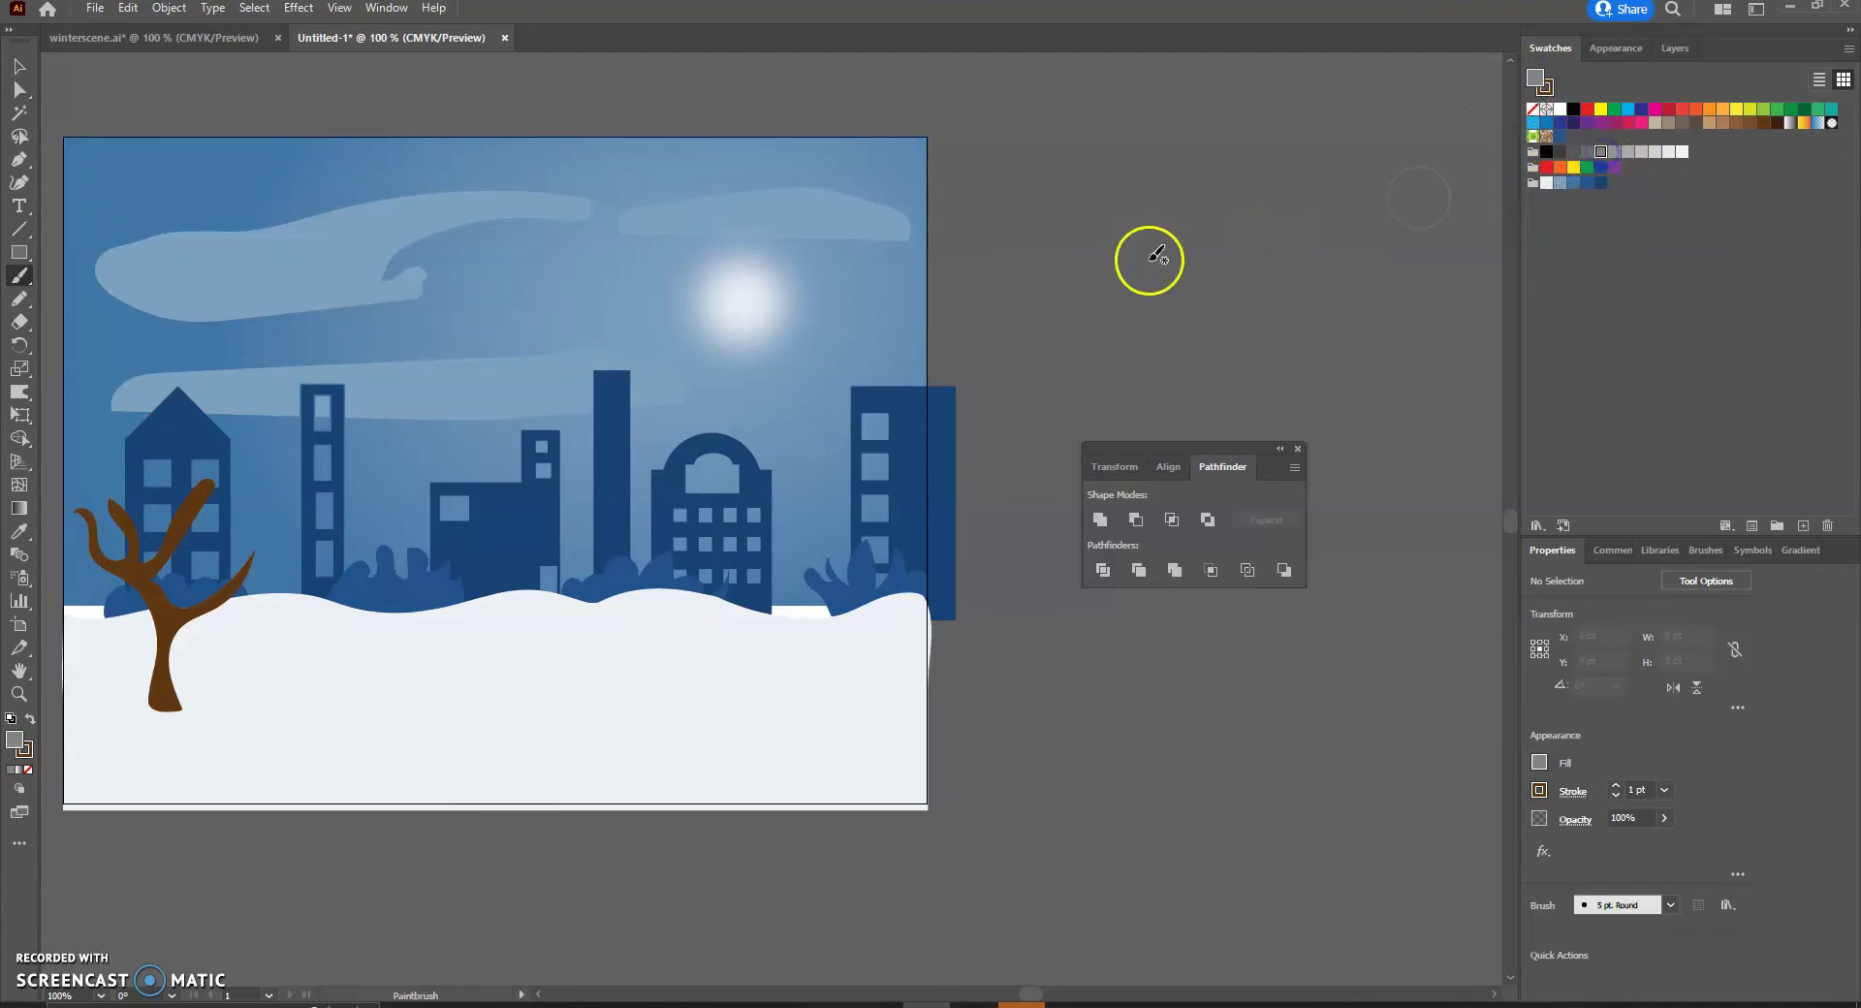
{"action": "left_click_drag", "start_coordinate": [221, 478], "coordinate": [219, 480]}
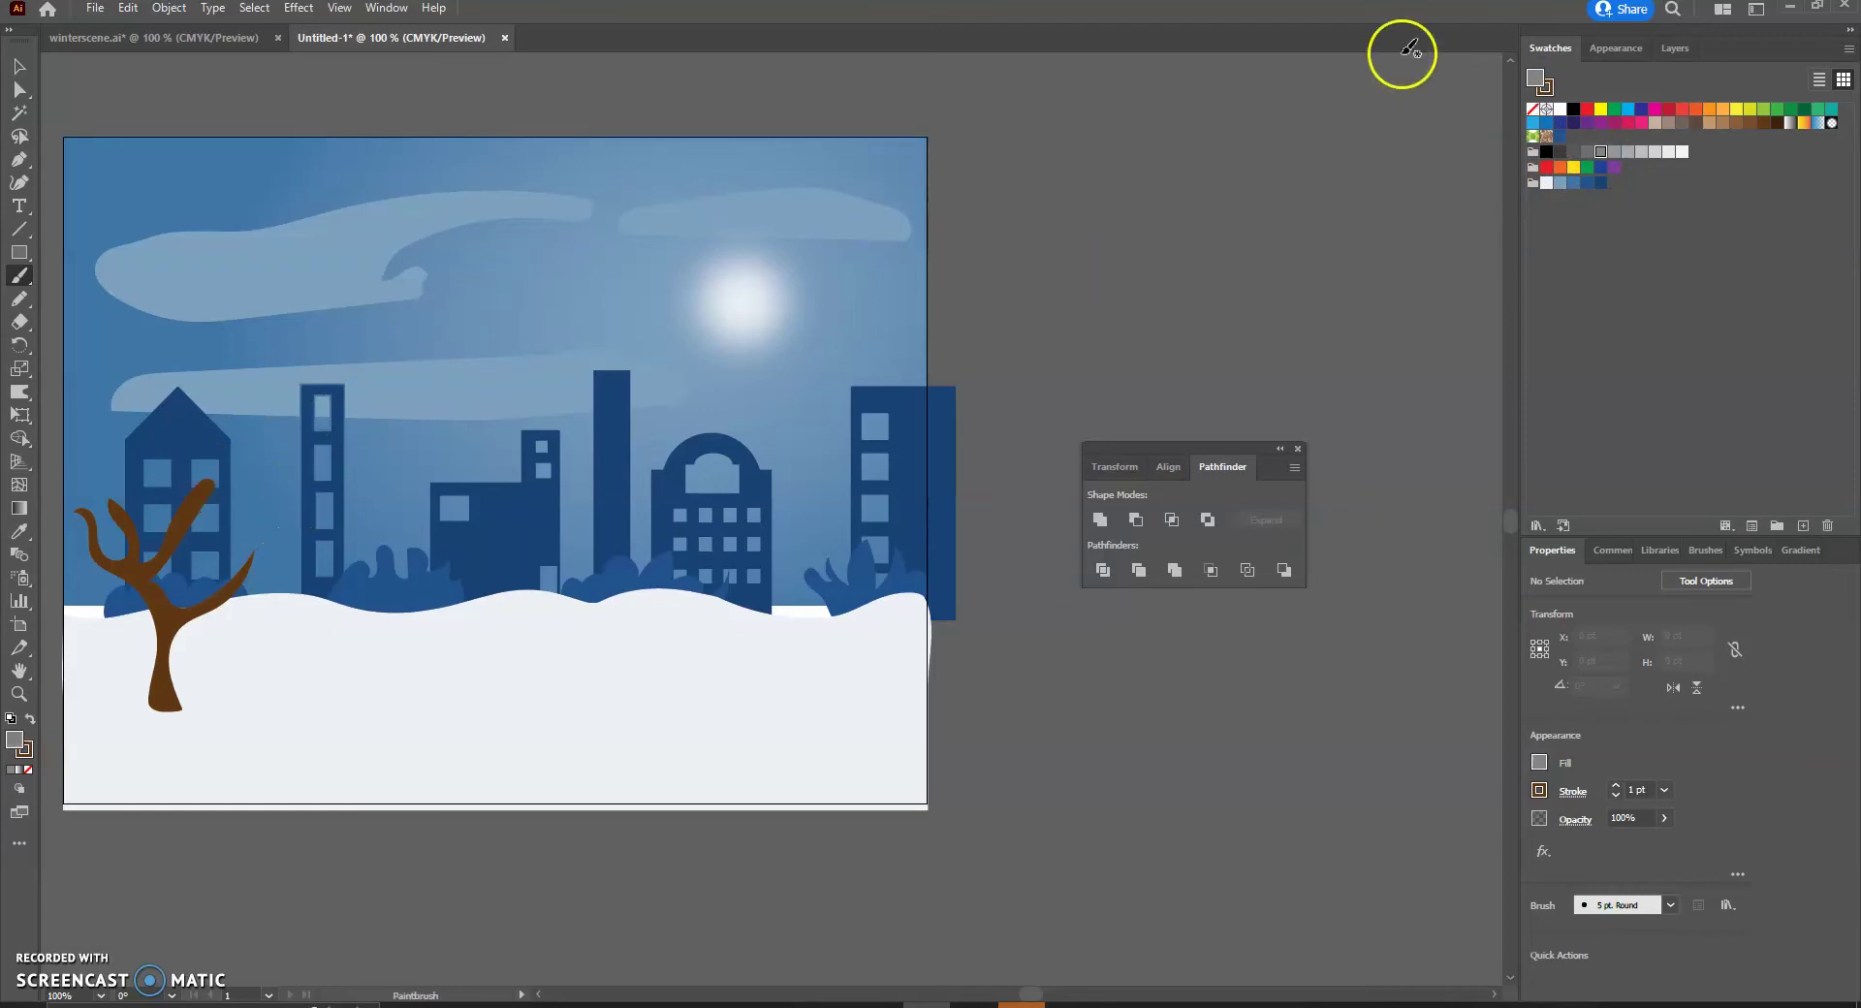
{"action": "left_click", "coordinate": [1547, 87]}
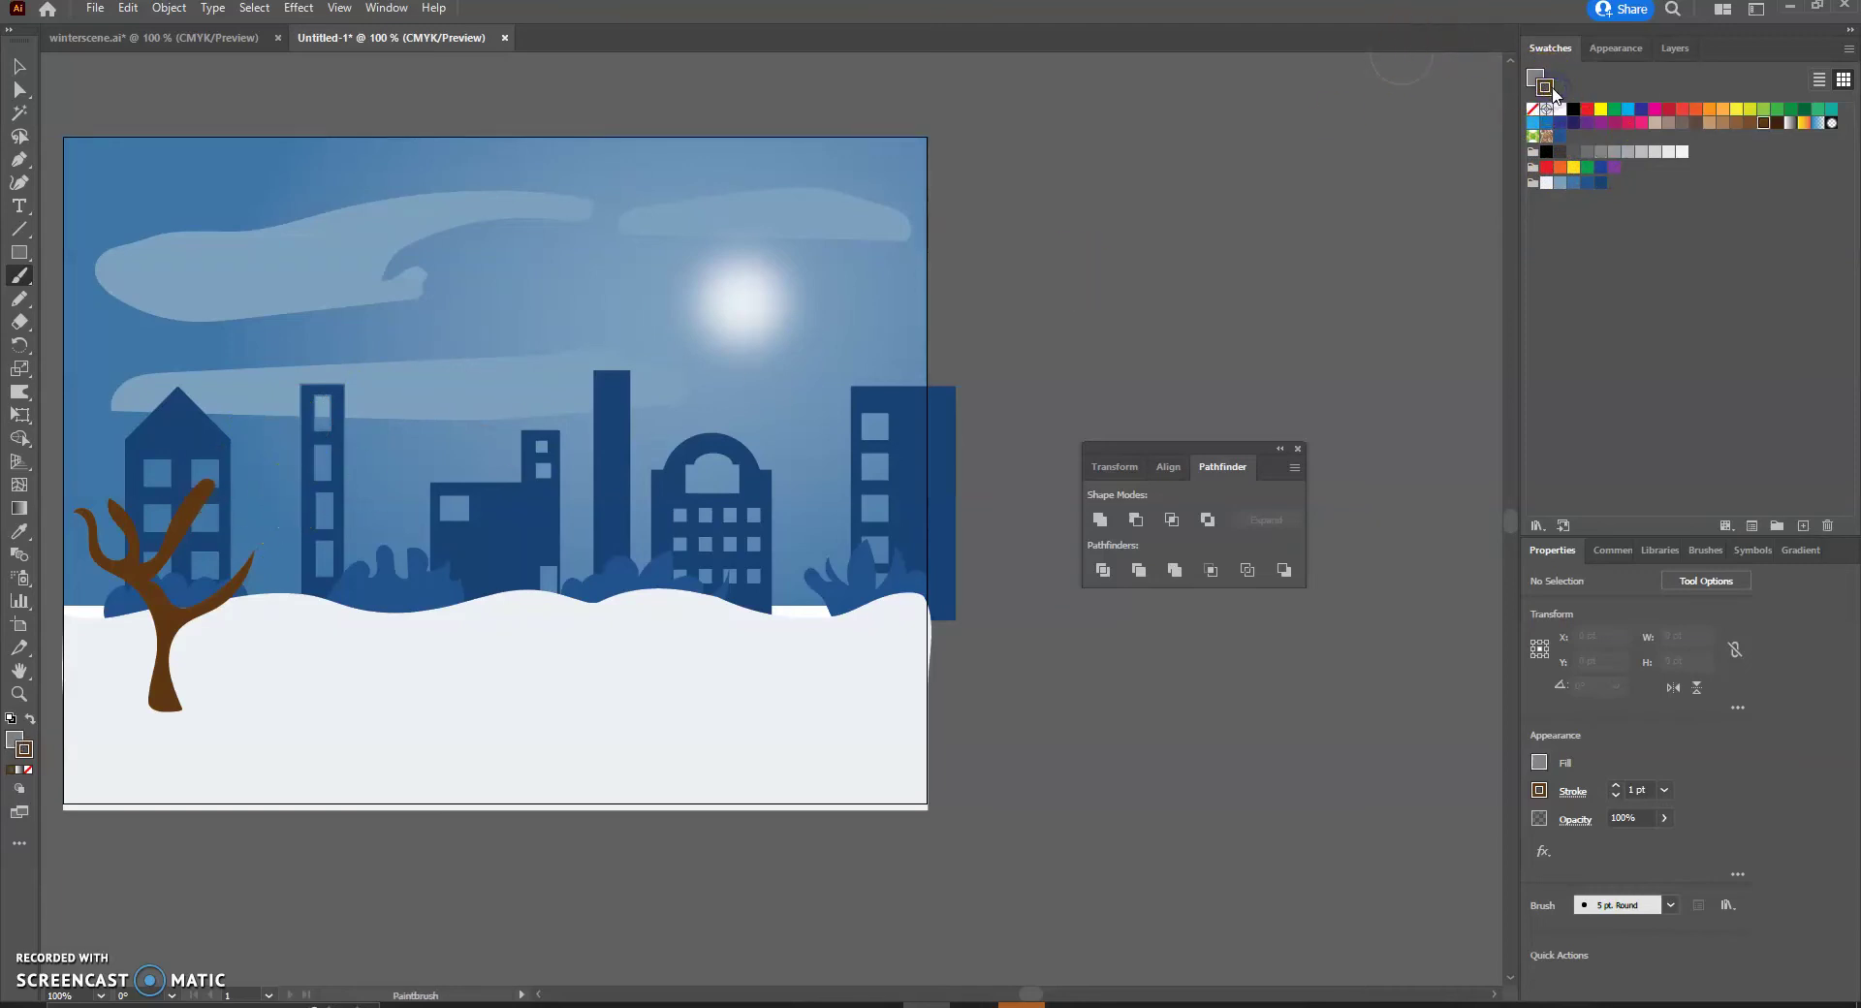
{"action": "left_click", "coordinate": [1601, 151]}
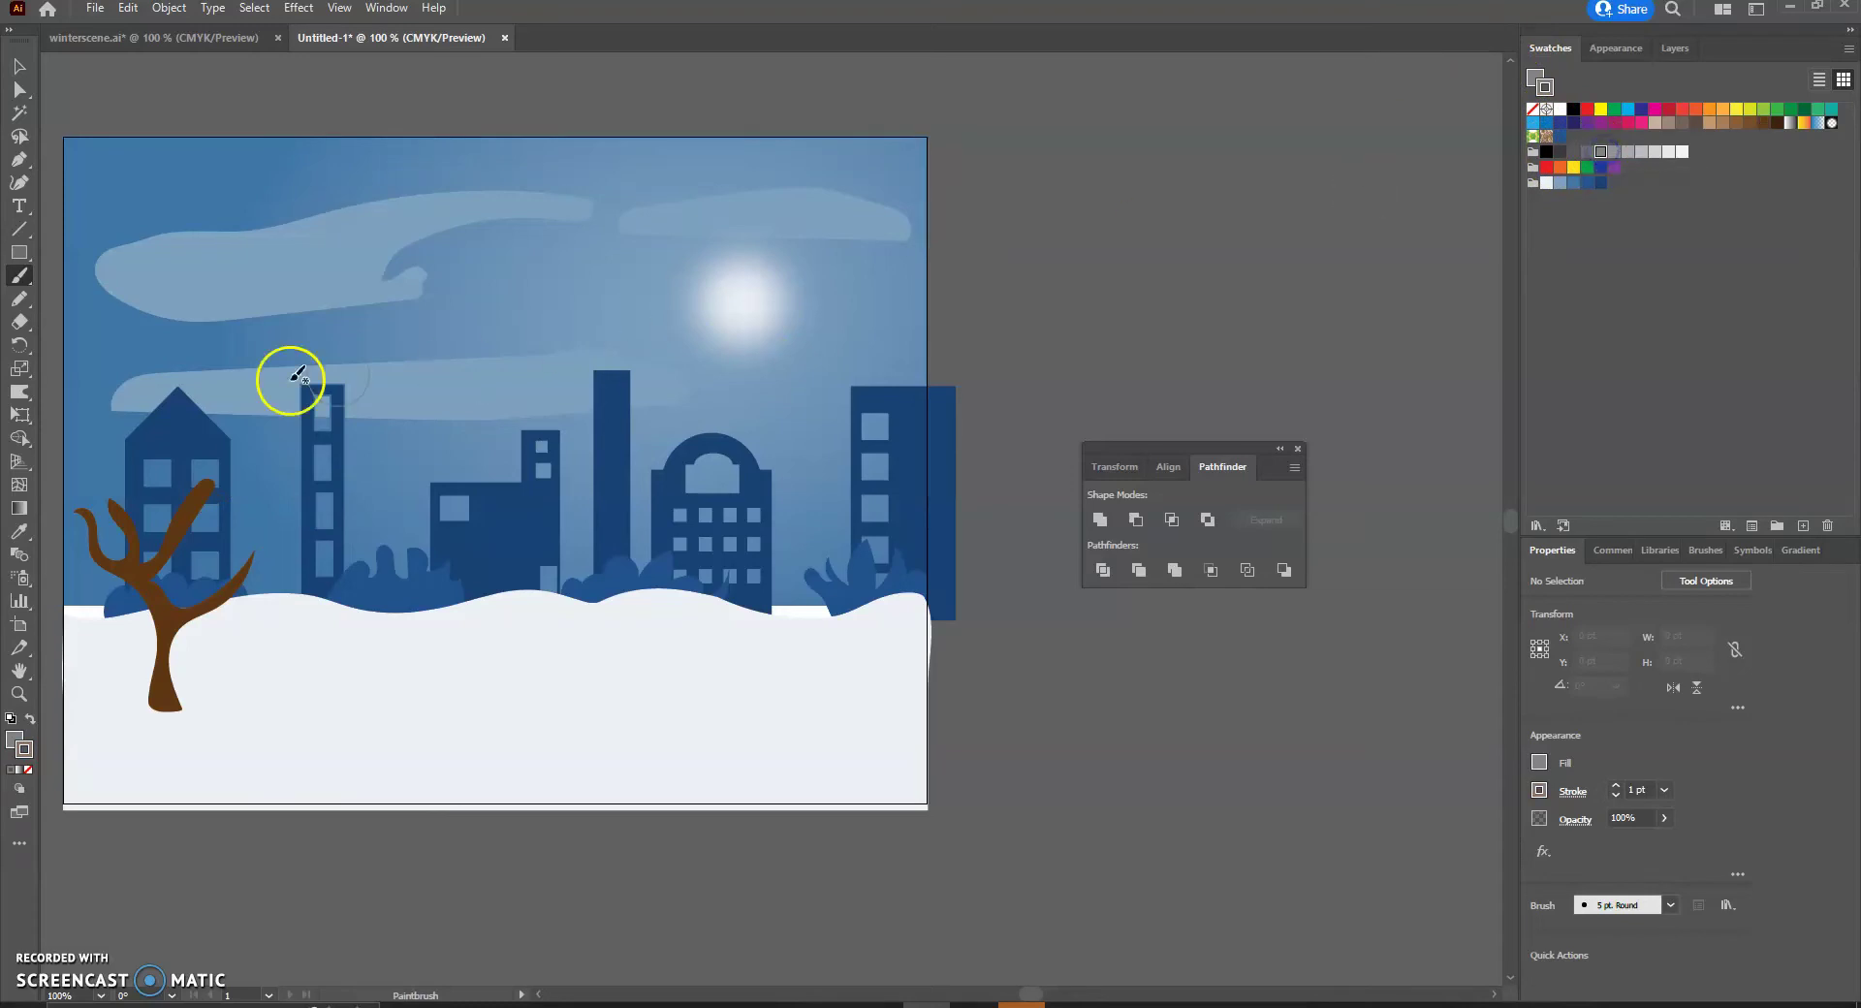
{"action": "mouse_move", "coordinate": [242, 584]}
{"action": "left_mouse_down"}
{"action": "mouse_move", "coordinate": [249, 565]}
{"action": "mouse_move", "coordinate": [269, 585]}
{"action": "left_mouse_up"}
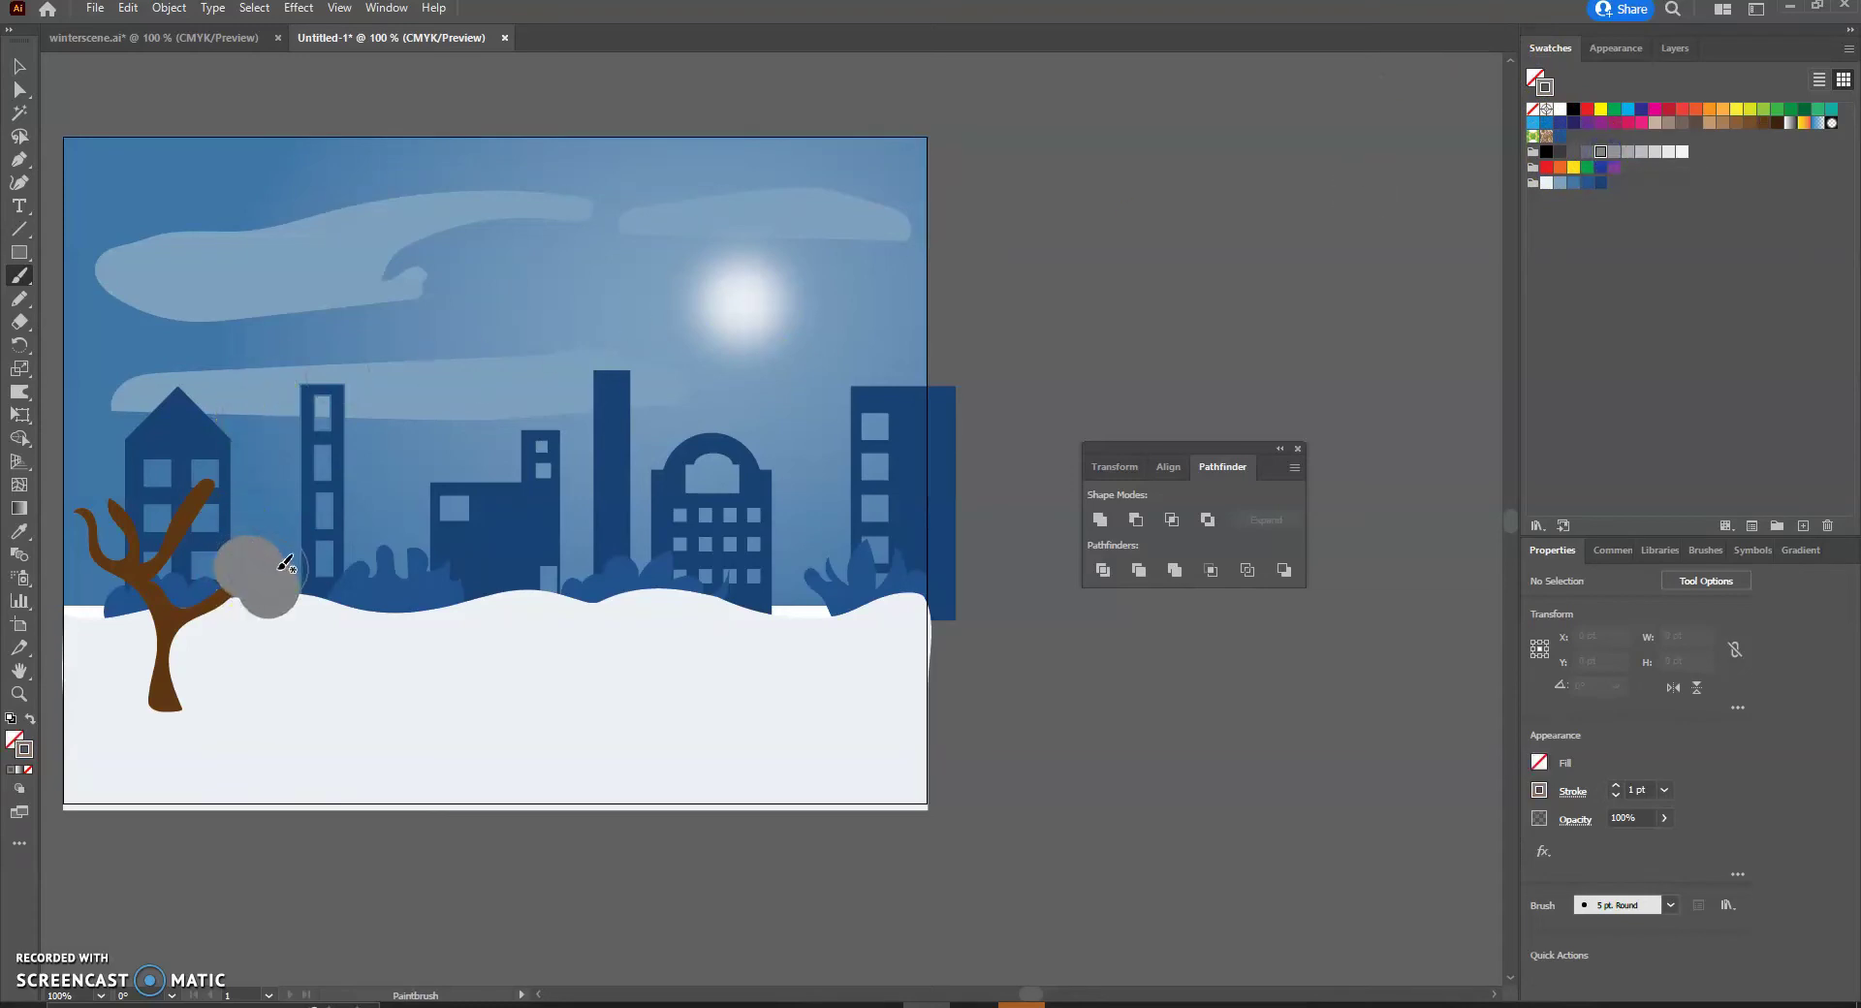
{"action": "key", "text": "ctrl+z"}
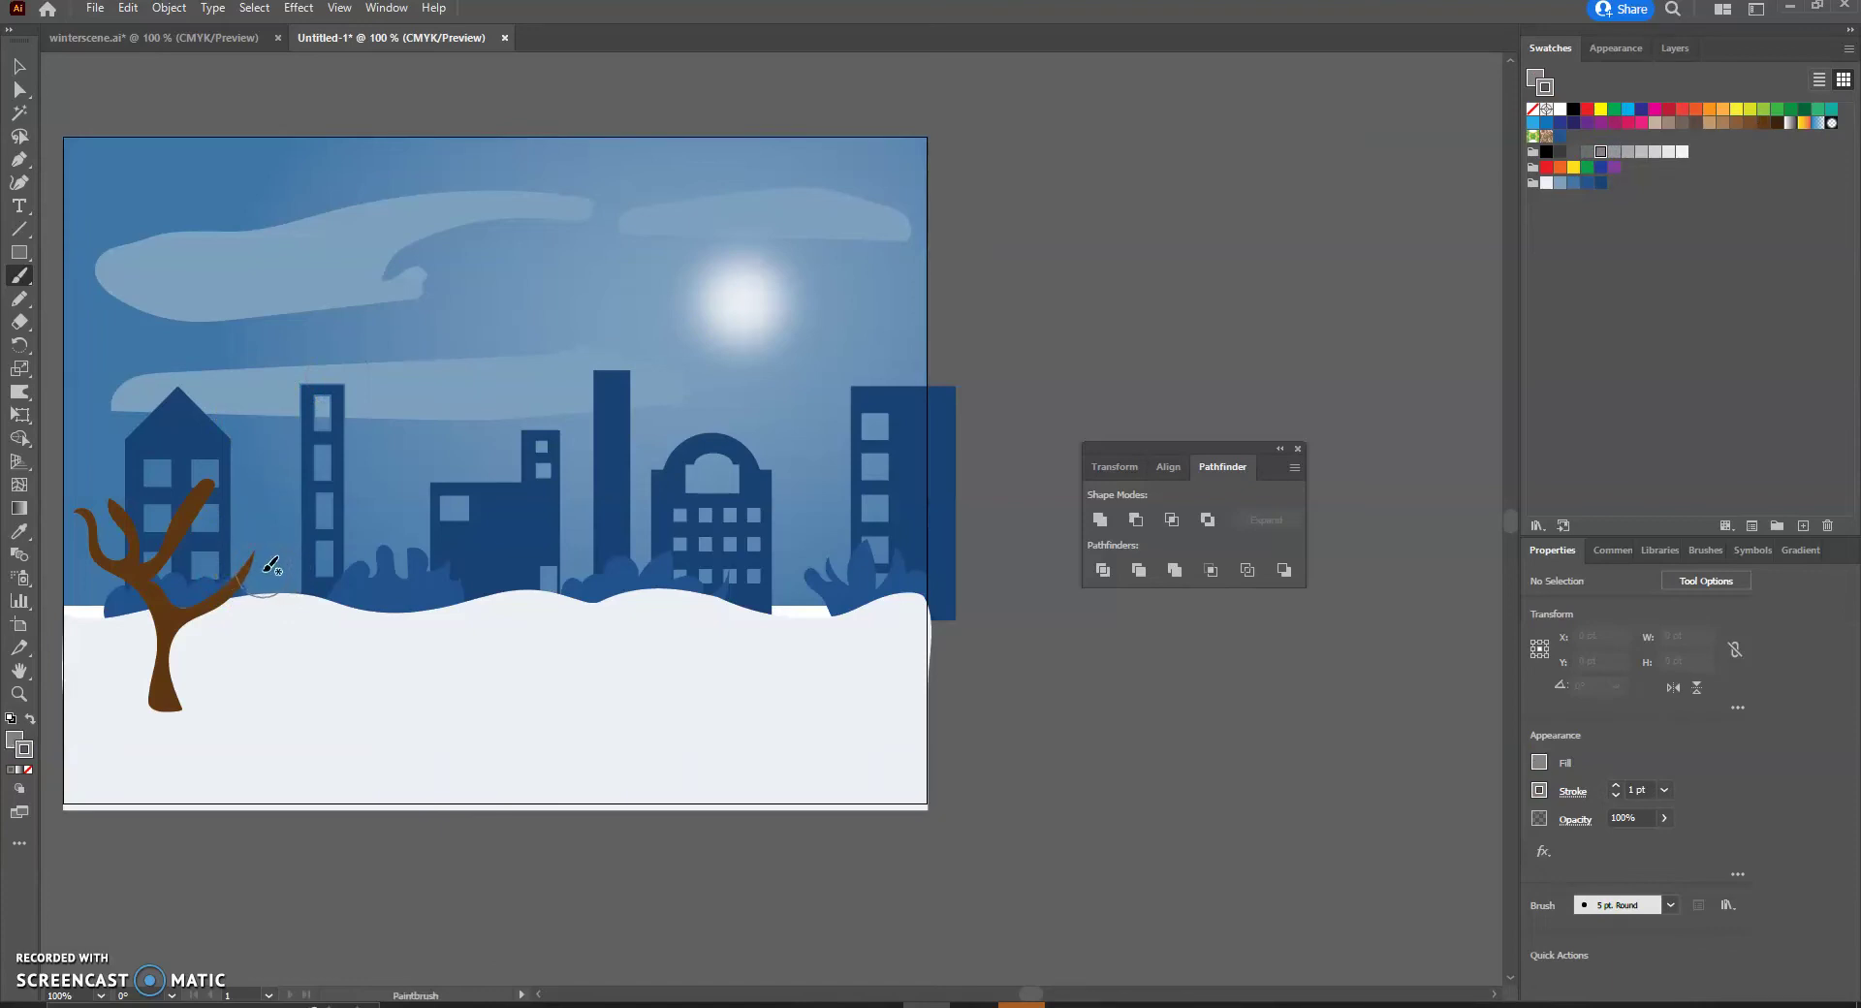
{"action": "left_click", "coordinate": [267, 572]}
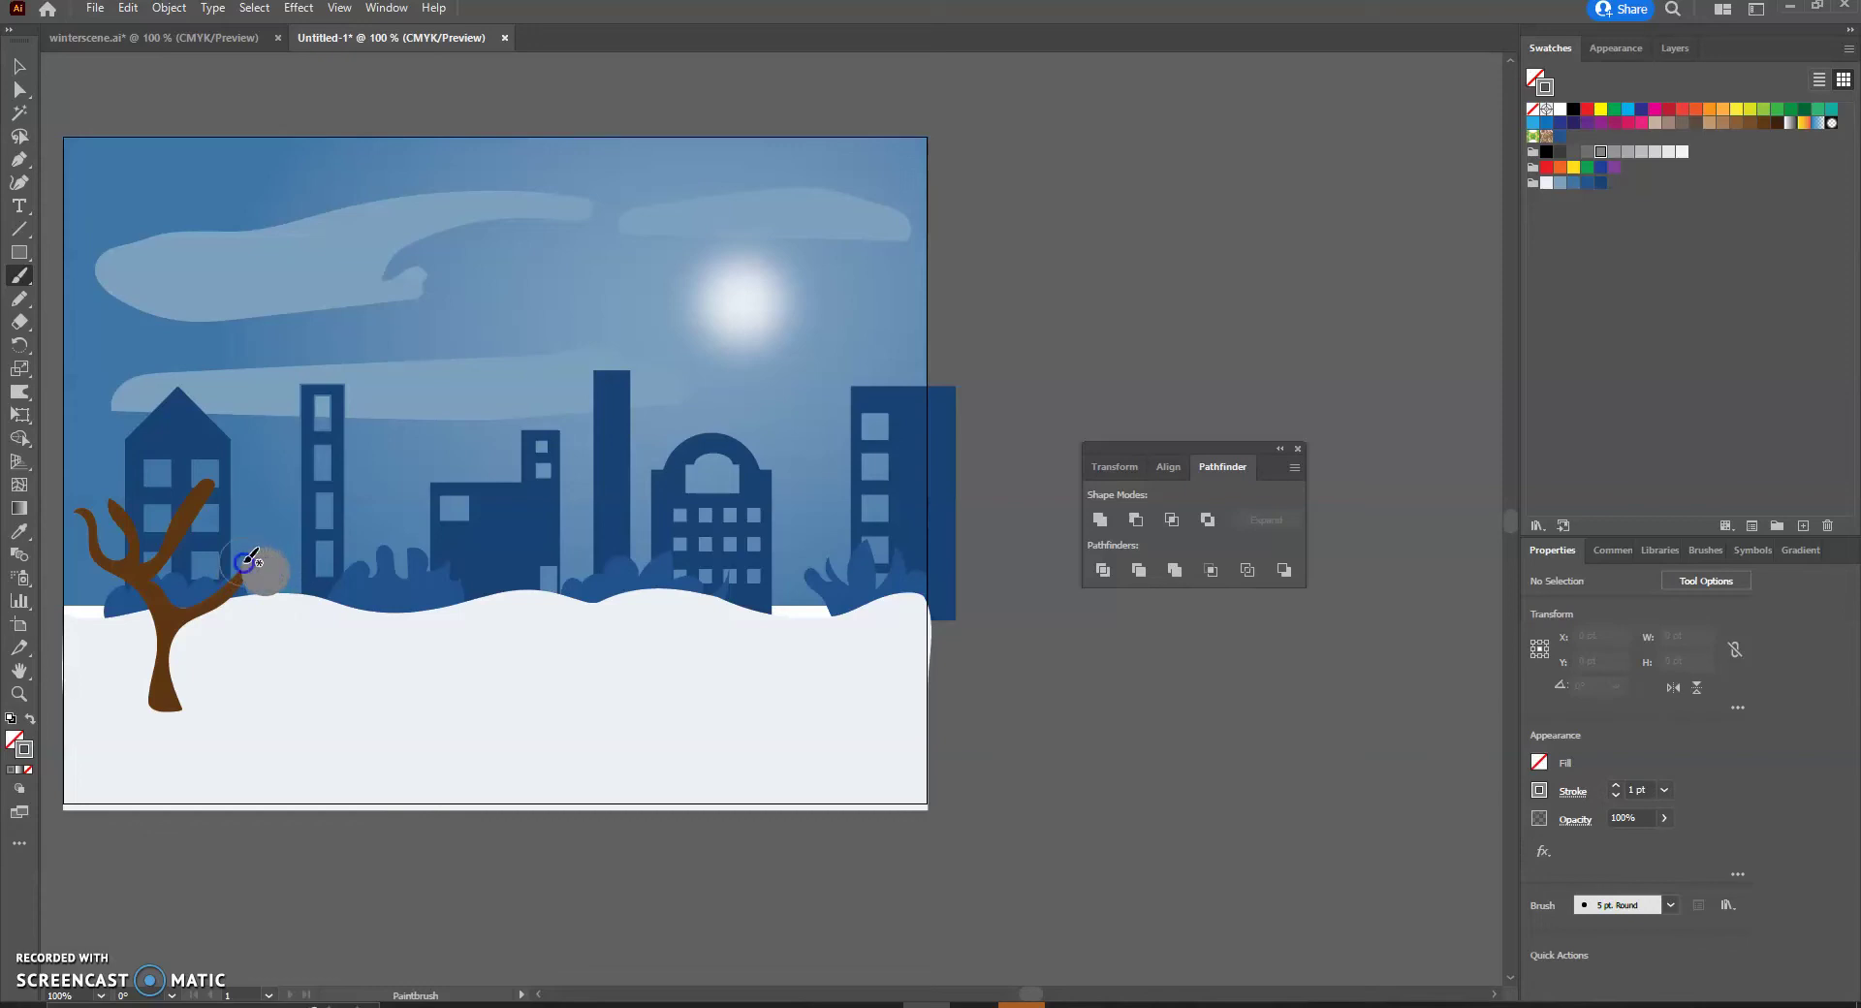
{"action": "left_click", "coordinate": [201, 492]}
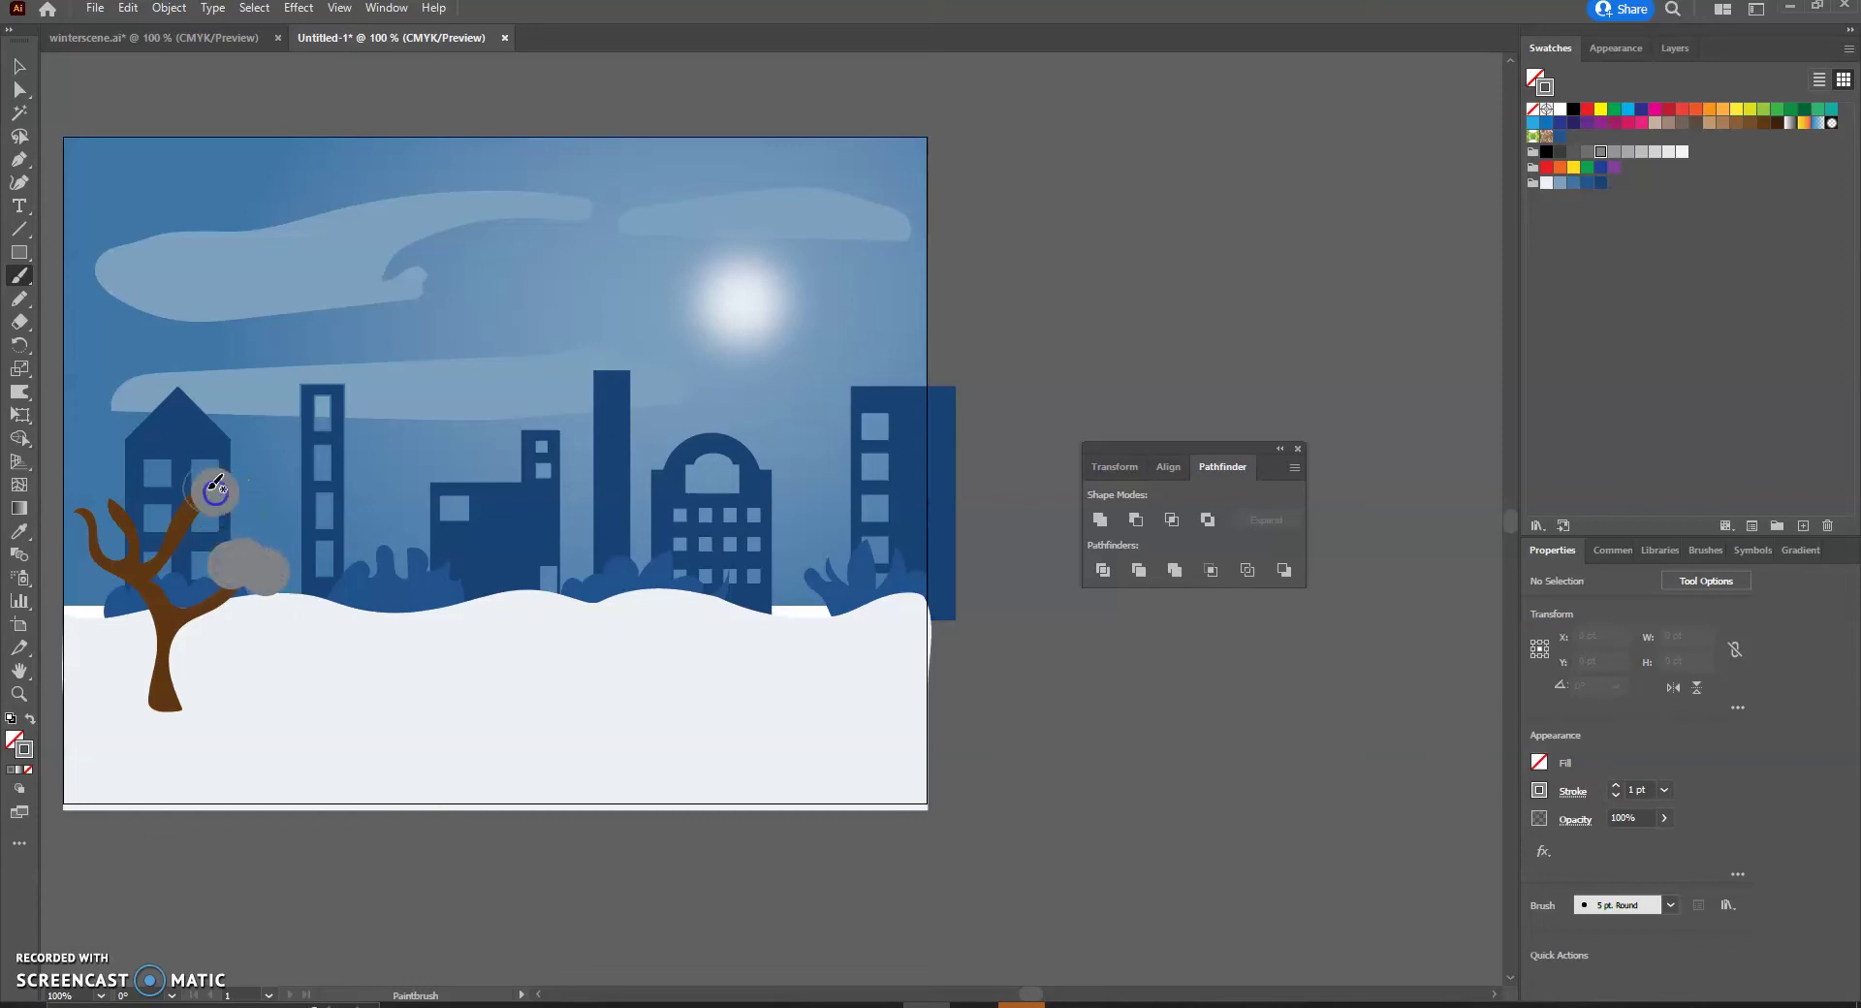
{"action": "left_click", "coordinate": [119, 500]}
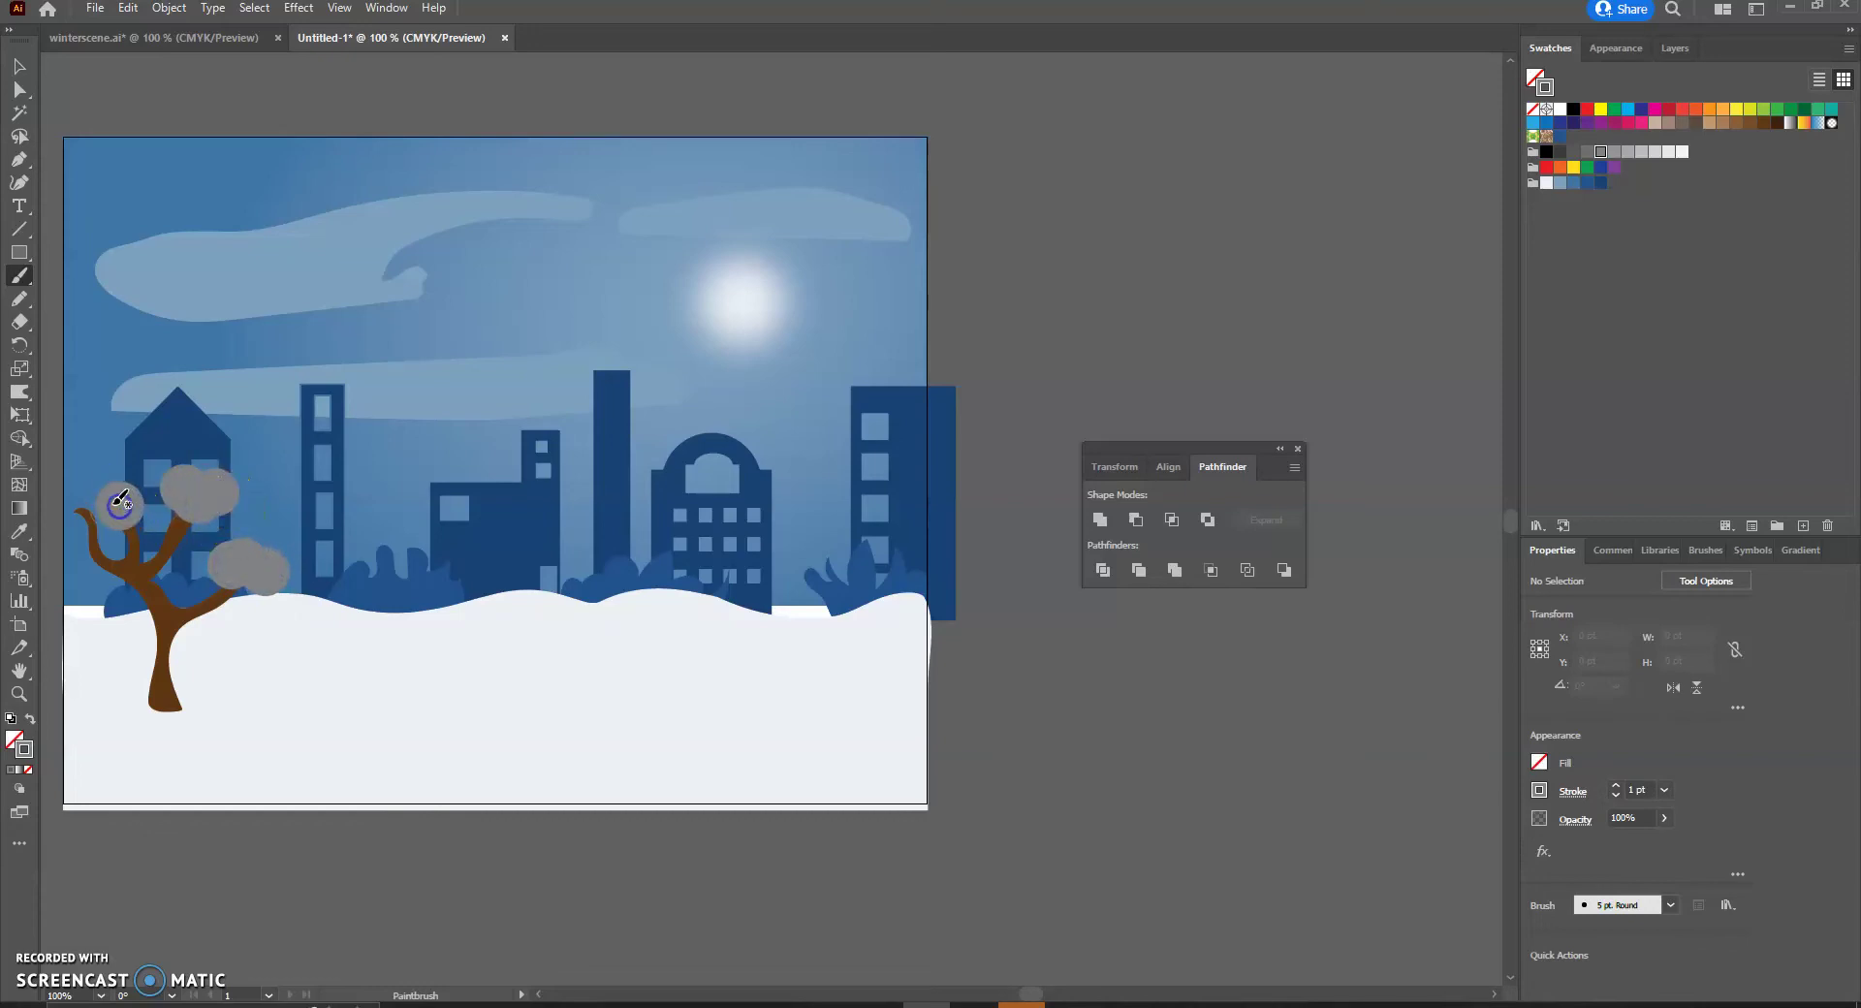
{"action": "left_click", "coordinate": [74, 511]}
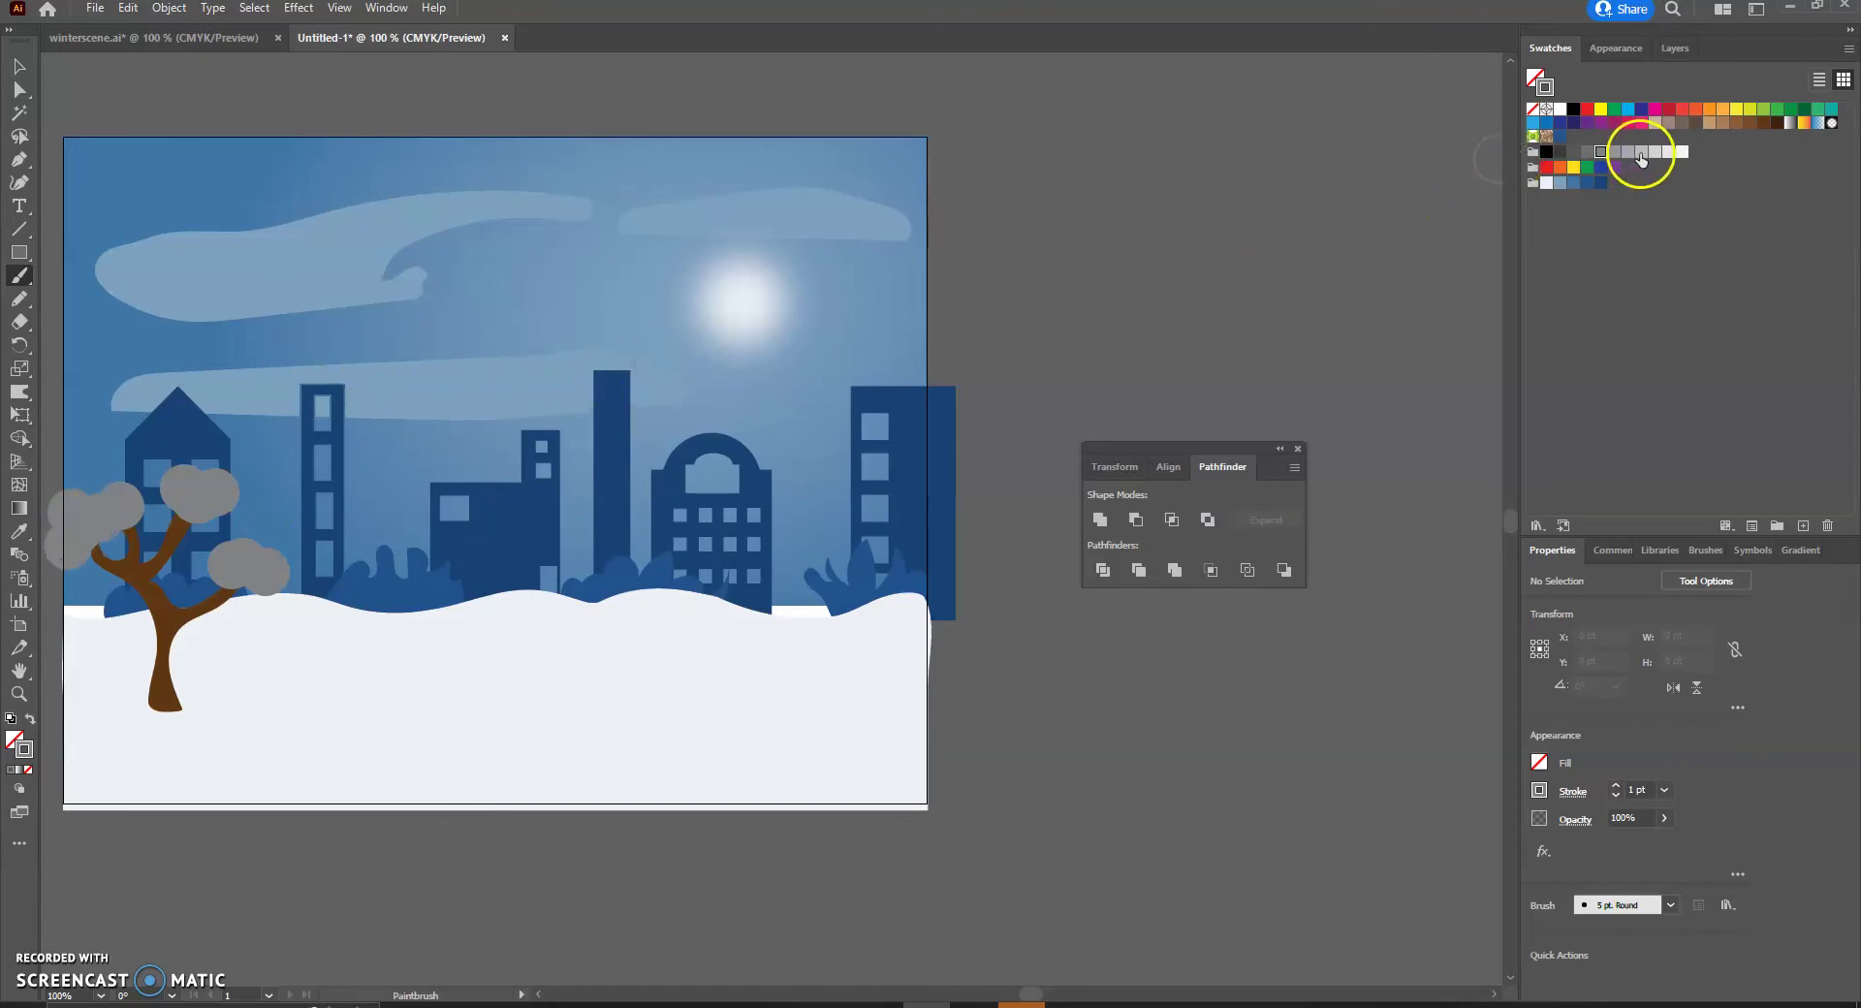
Set the stroke to the lightest grey swatch and paint snow highlights along the tops of the tree's grey clumps.
{"action": "left_click", "coordinate": [1683, 152]}
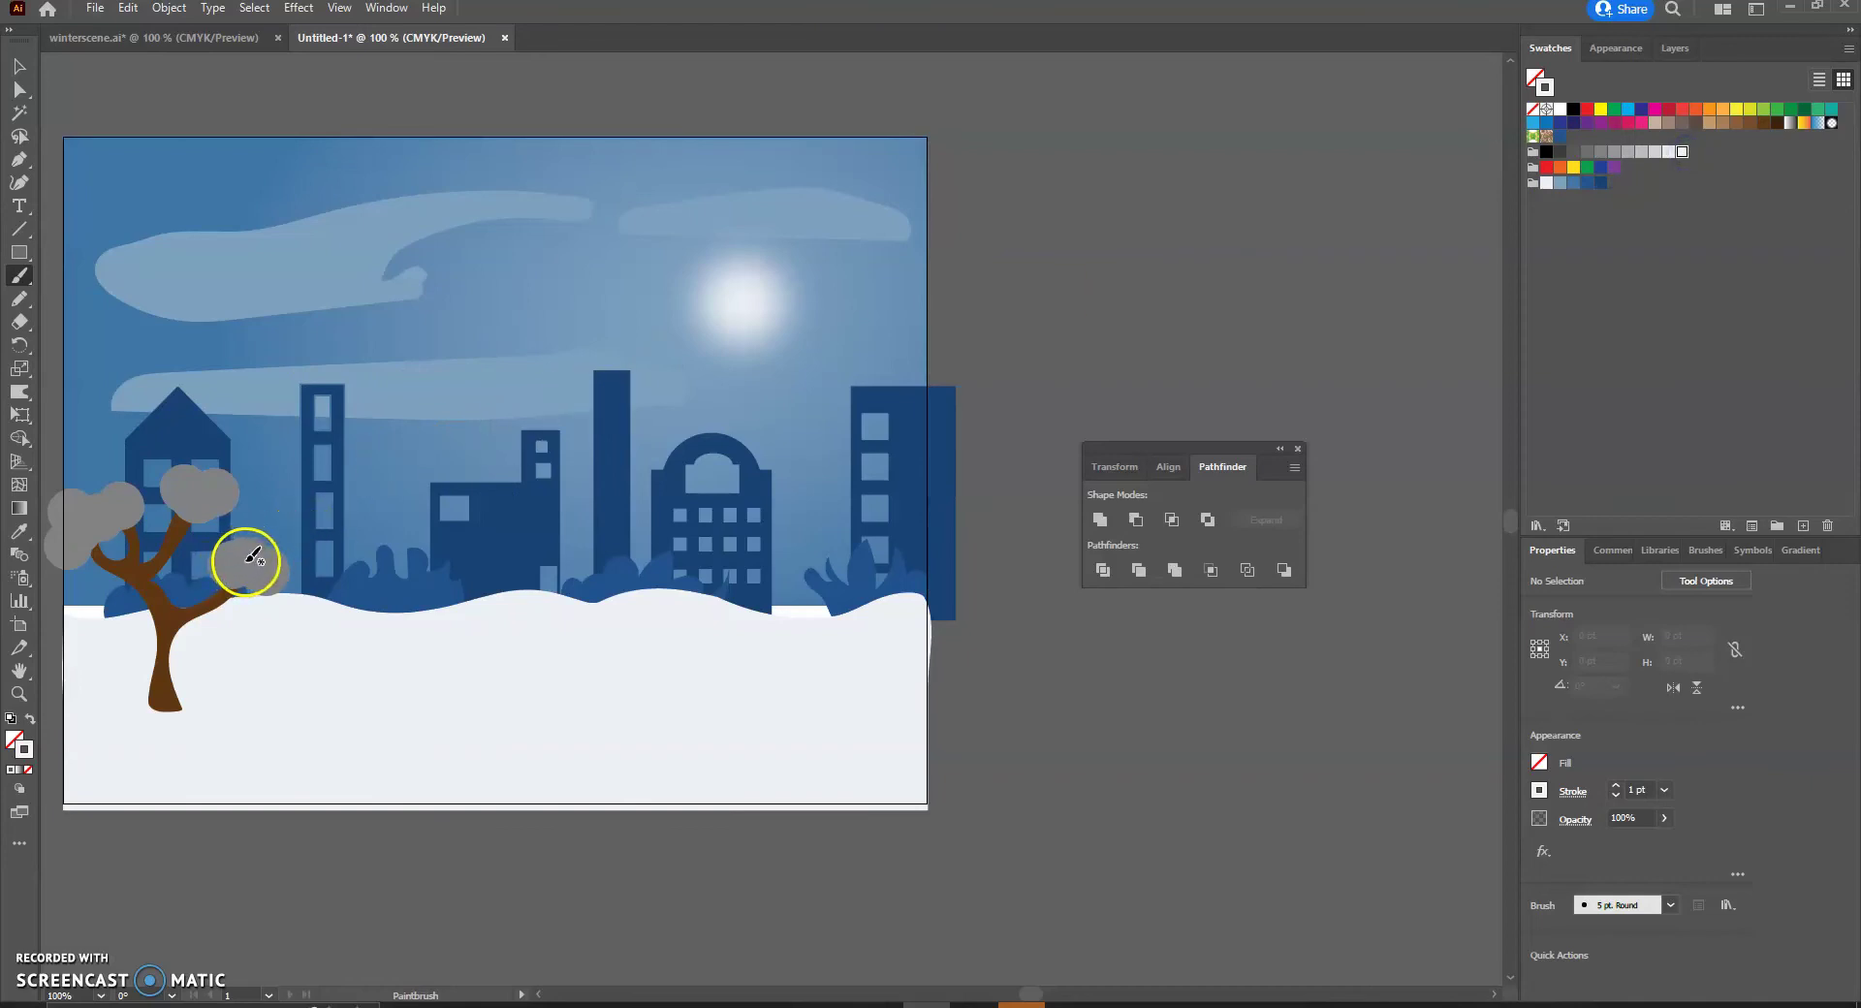
{"action": "left_click_drag", "start_coordinate": [228, 553], "coordinate": [227, 545]}
{"action": "left_click_drag", "start_coordinate": [190, 469], "coordinate": [223, 477]}
{"action": "mouse_move", "coordinate": [117, 506]}
{"action": "left_mouse_down"}
{"action": "mouse_move", "coordinate": [59, 539]}
{"action": "mouse_move", "coordinate": [78, 507]}
{"action": "left_mouse_up"}
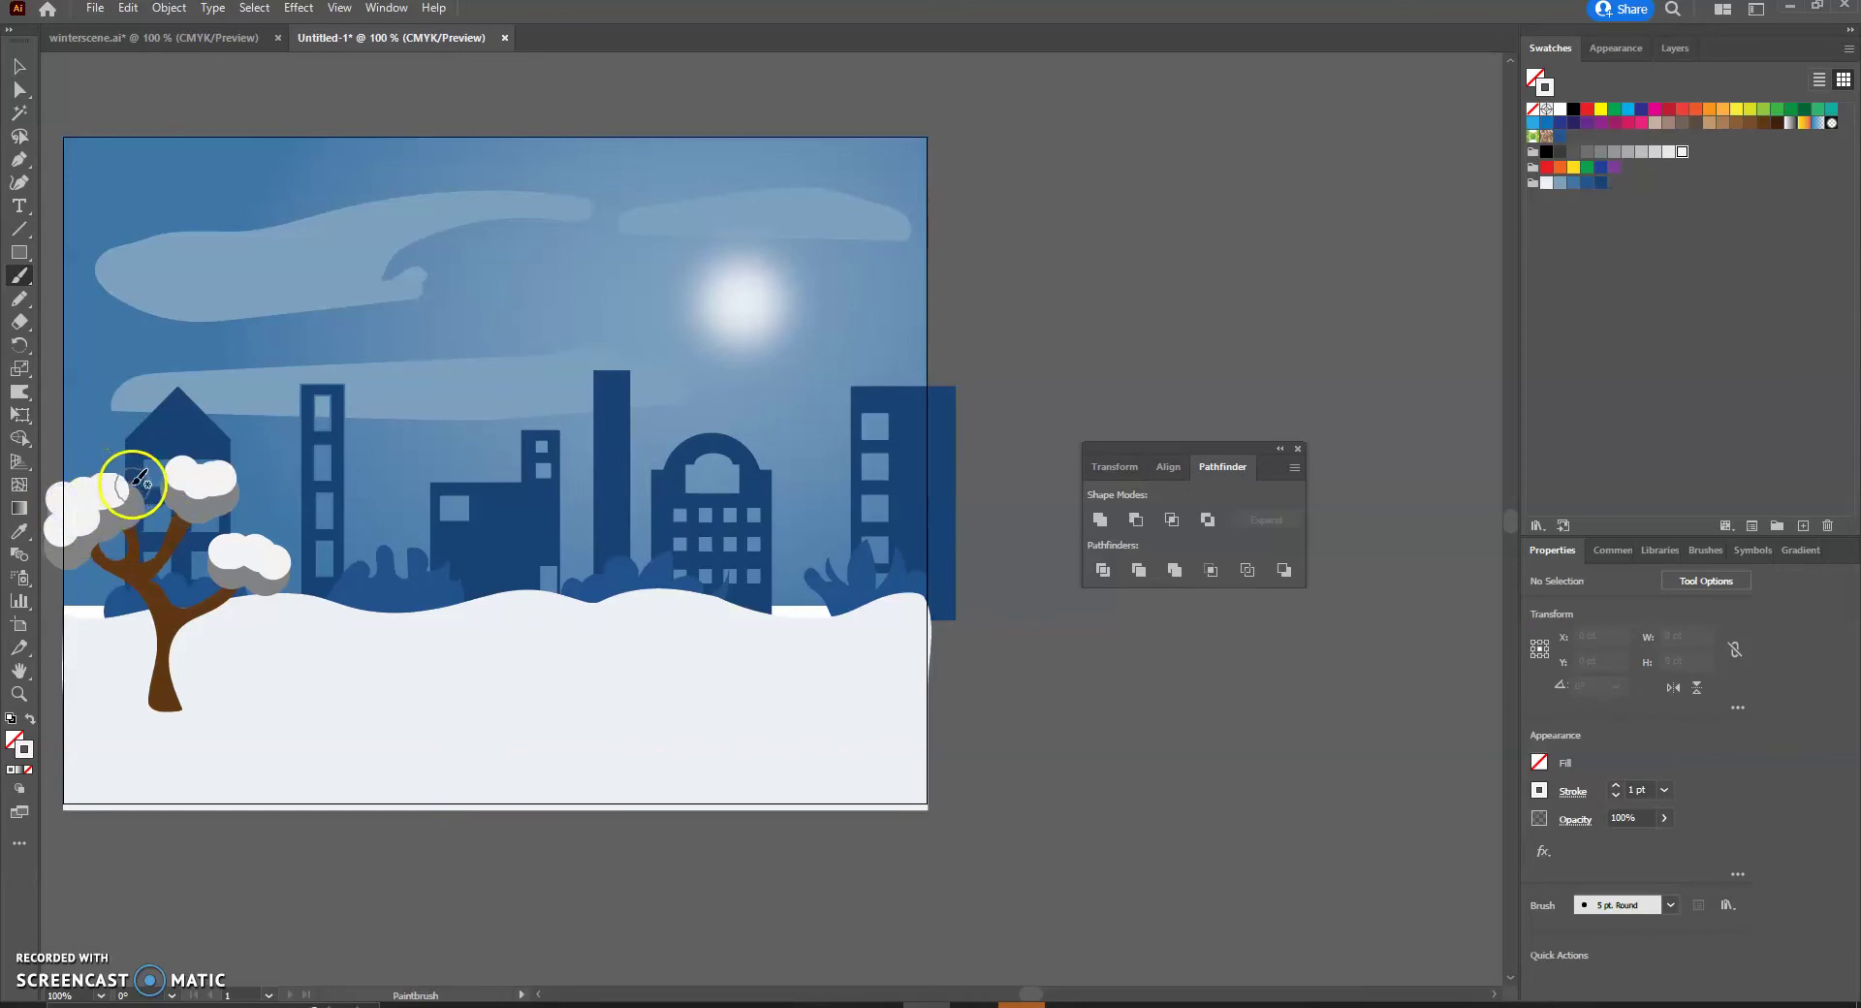
Examine the snow-covered tree, its ground shadow and the bench in winterscene.ai, then return to the untitled drawing.
{"action": "left_click", "coordinate": [177, 42]}
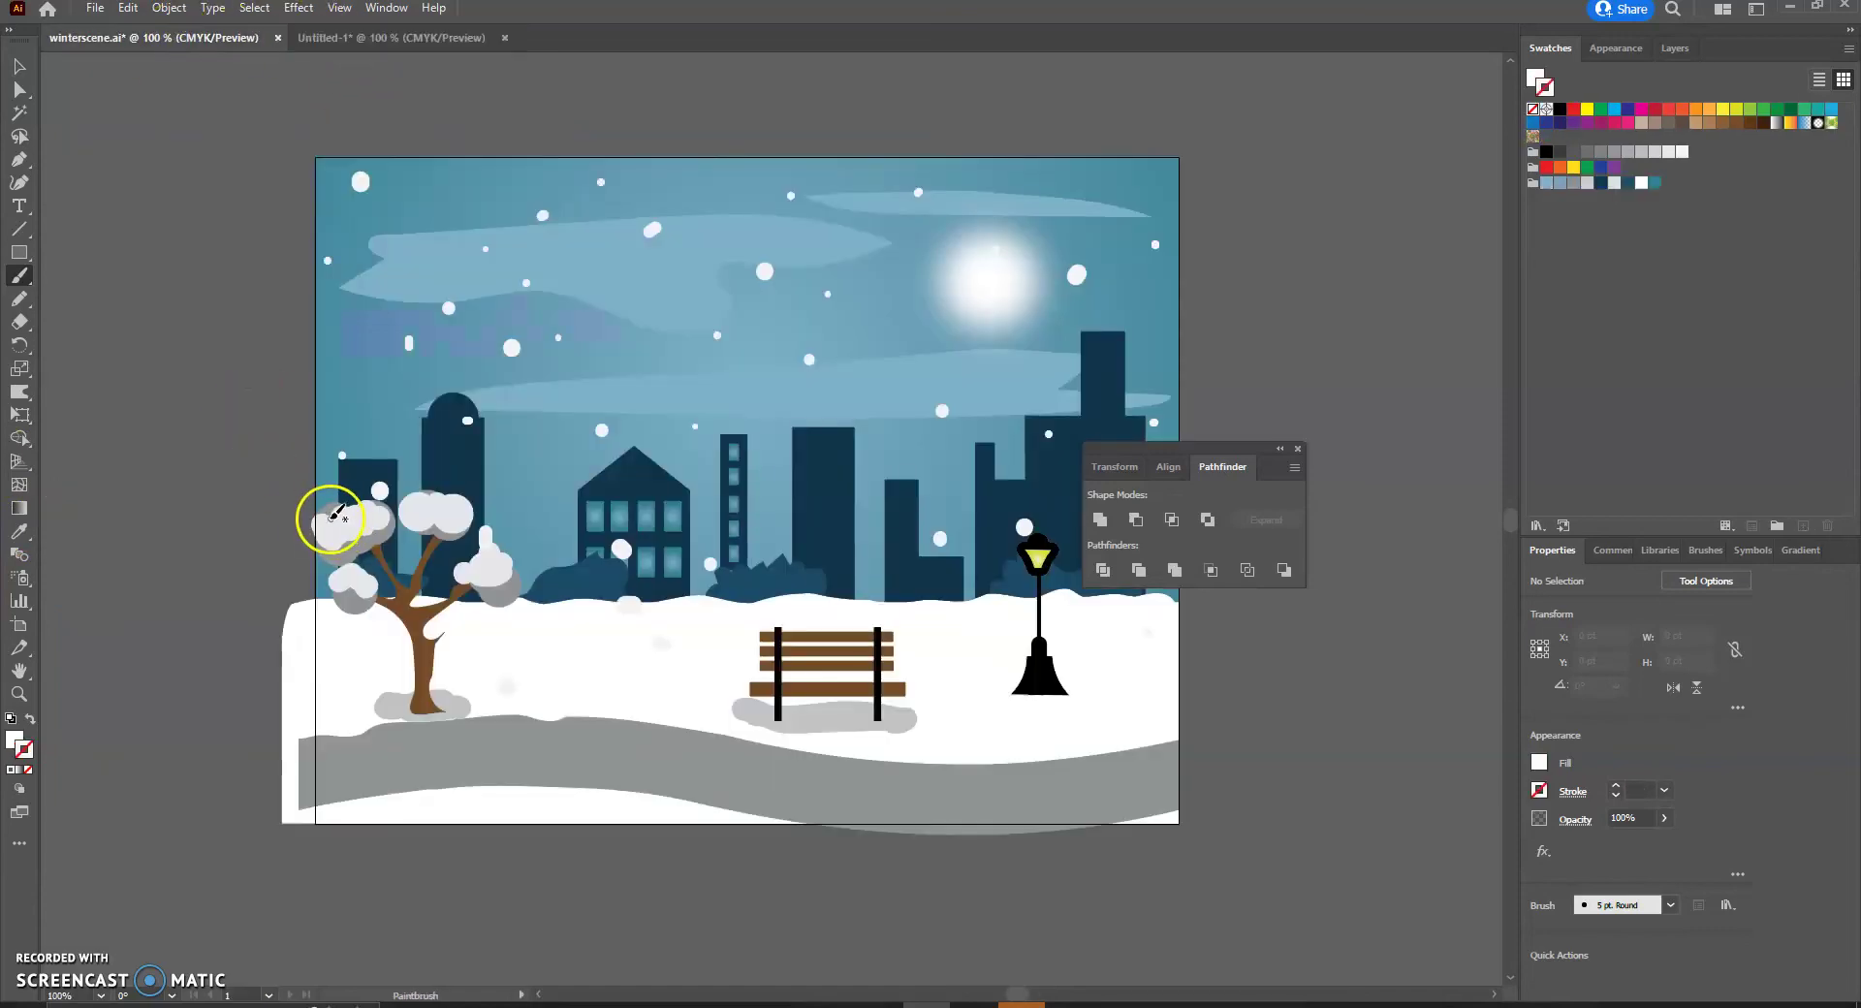
{"action": "left_click", "coordinate": [357, 36]}
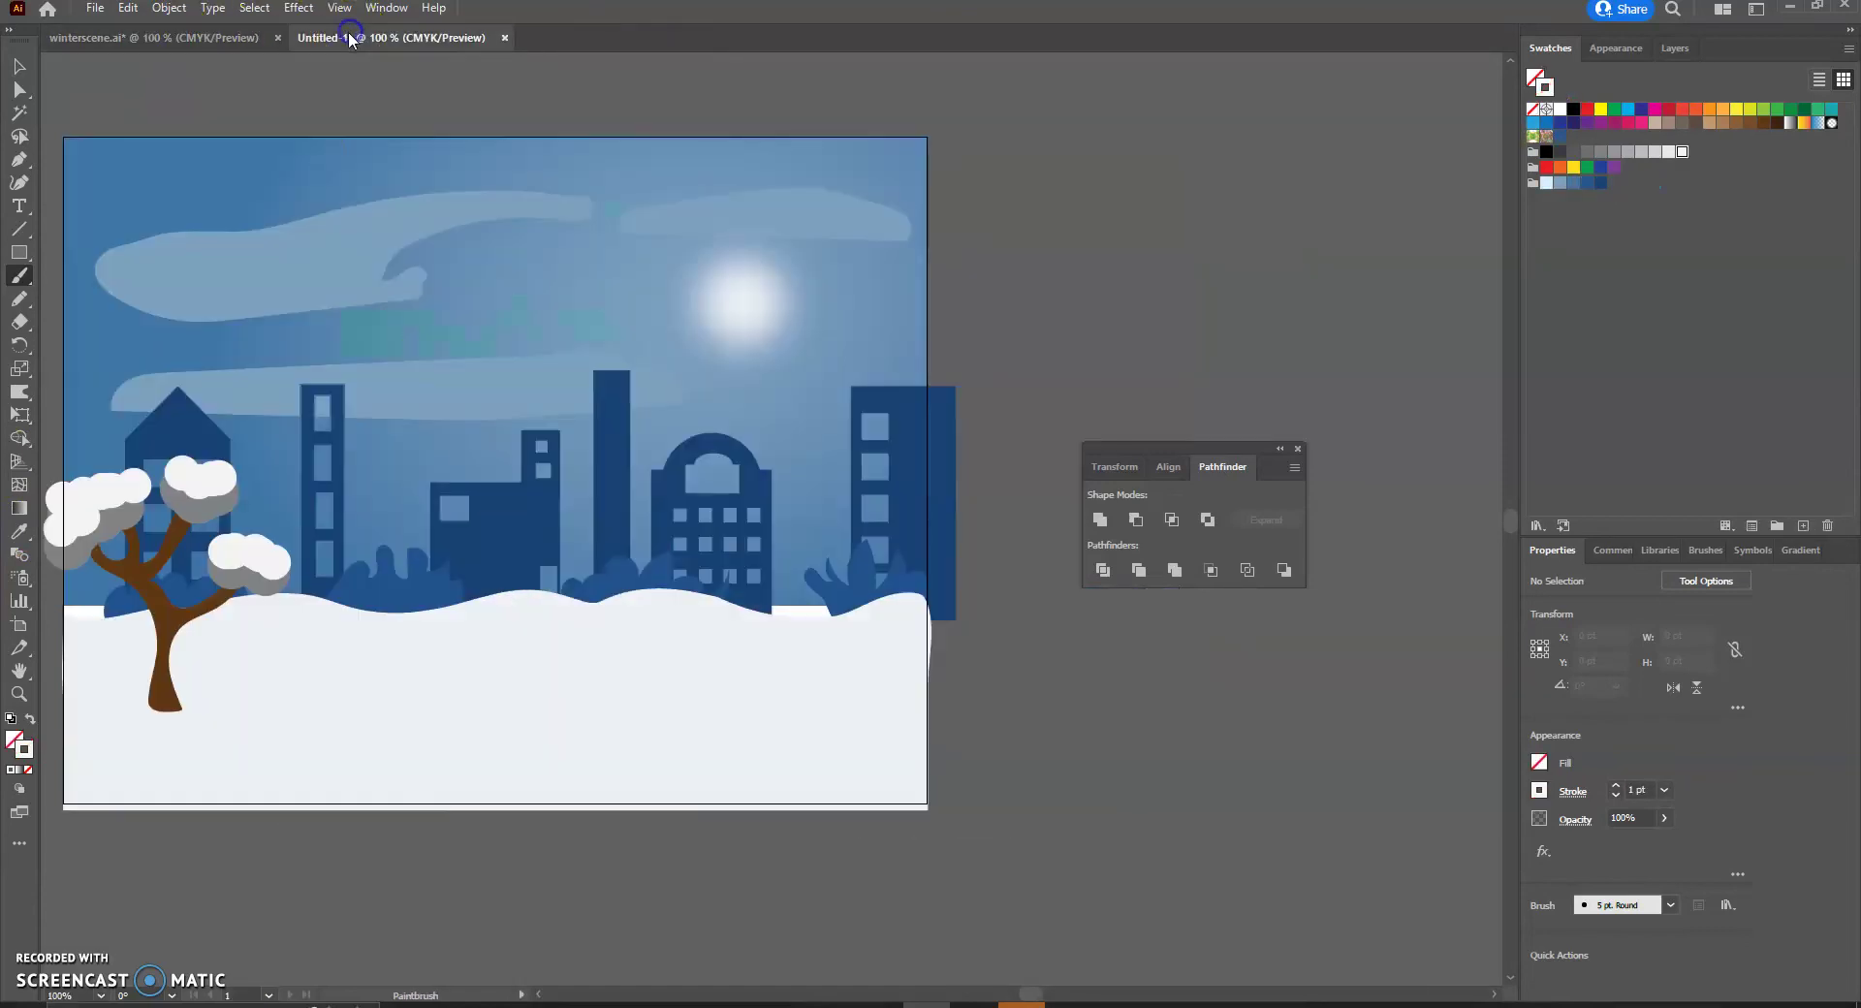
{"action": "mouse_move", "coordinate": [156, 748]}
{"action": "left_mouse_down"}
{"action": "mouse_move", "coordinate": [176, 526]}
{"action": "mouse_move", "coordinate": [142, 575]}
{"action": "mouse_move", "coordinate": [175, 639]}
{"action": "mouse_move", "coordinate": [182, 726]}
{"action": "left_mouse_up"}
{"action": "left_click", "coordinate": [219, 41]}
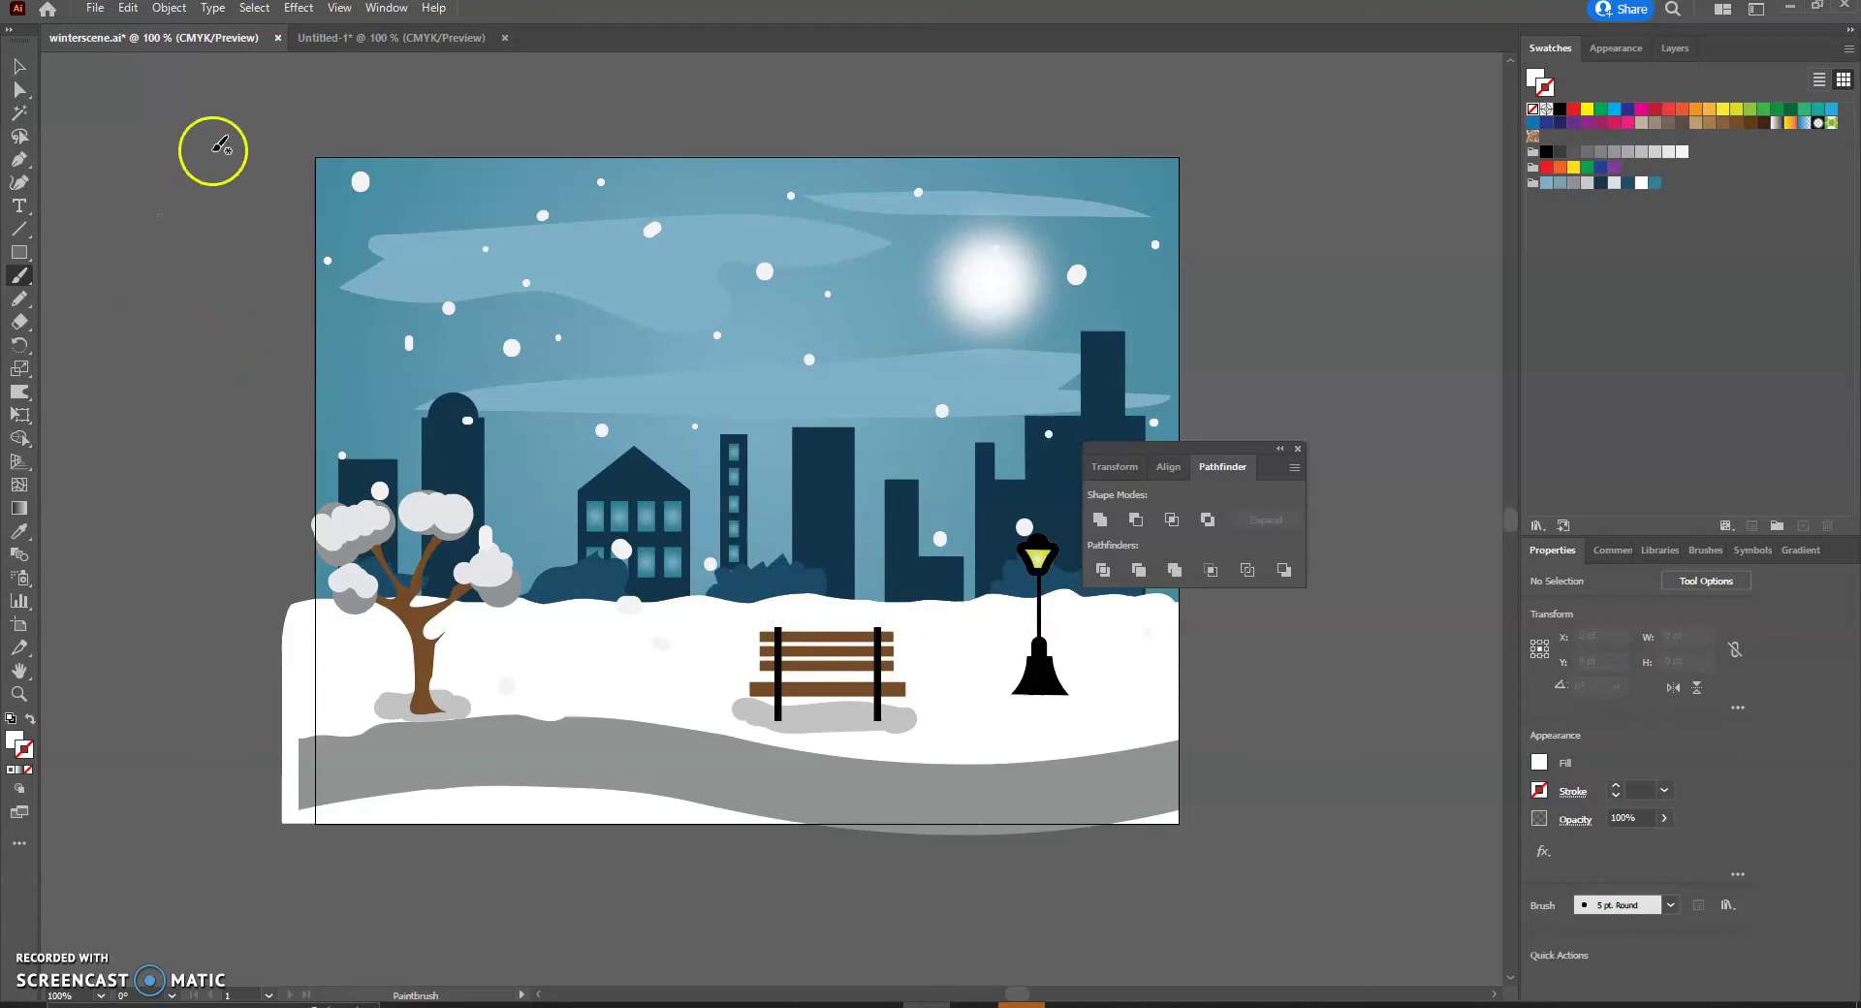
{"action": "left_click", "coordinate": [346, 39]}
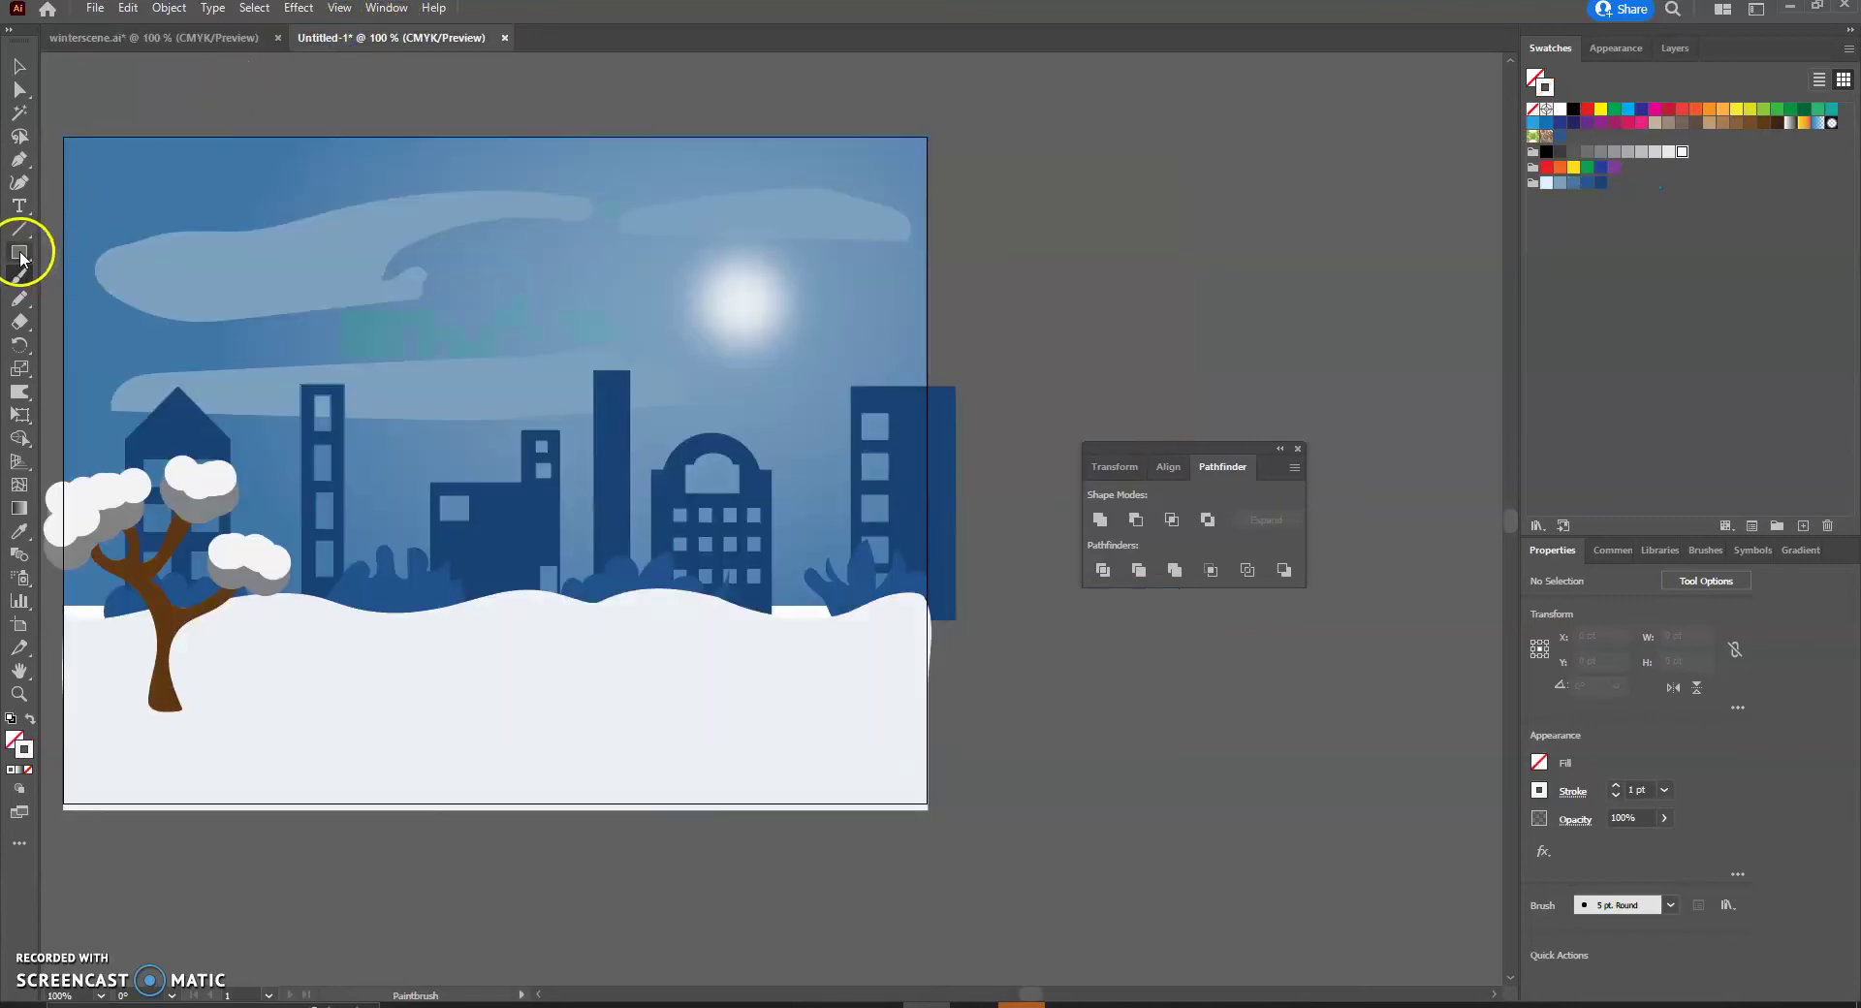
Draw a brown rectangle without a stroke, about 130 × 8.7 pt, on the snow as the bench's top slat.
{"action": "left_click", "coordinate": [20, 254]}
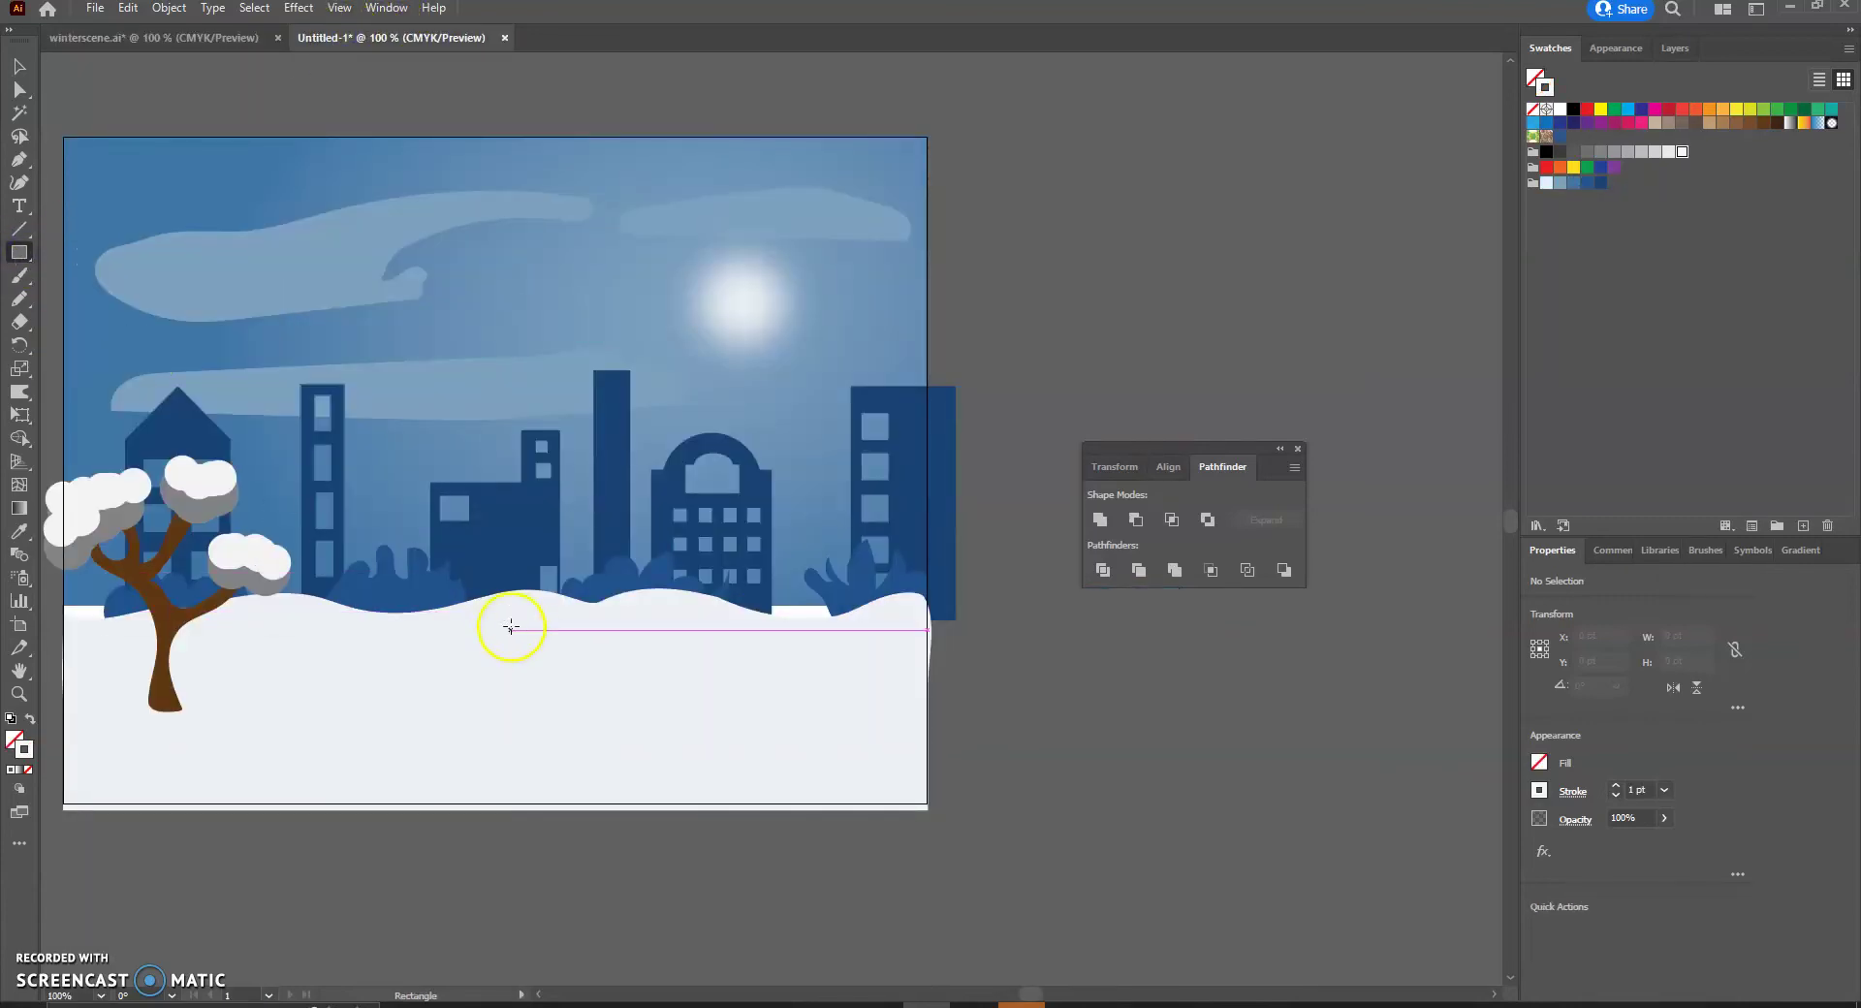
{"action": "left_click", "coordinate": [1762, 123]}
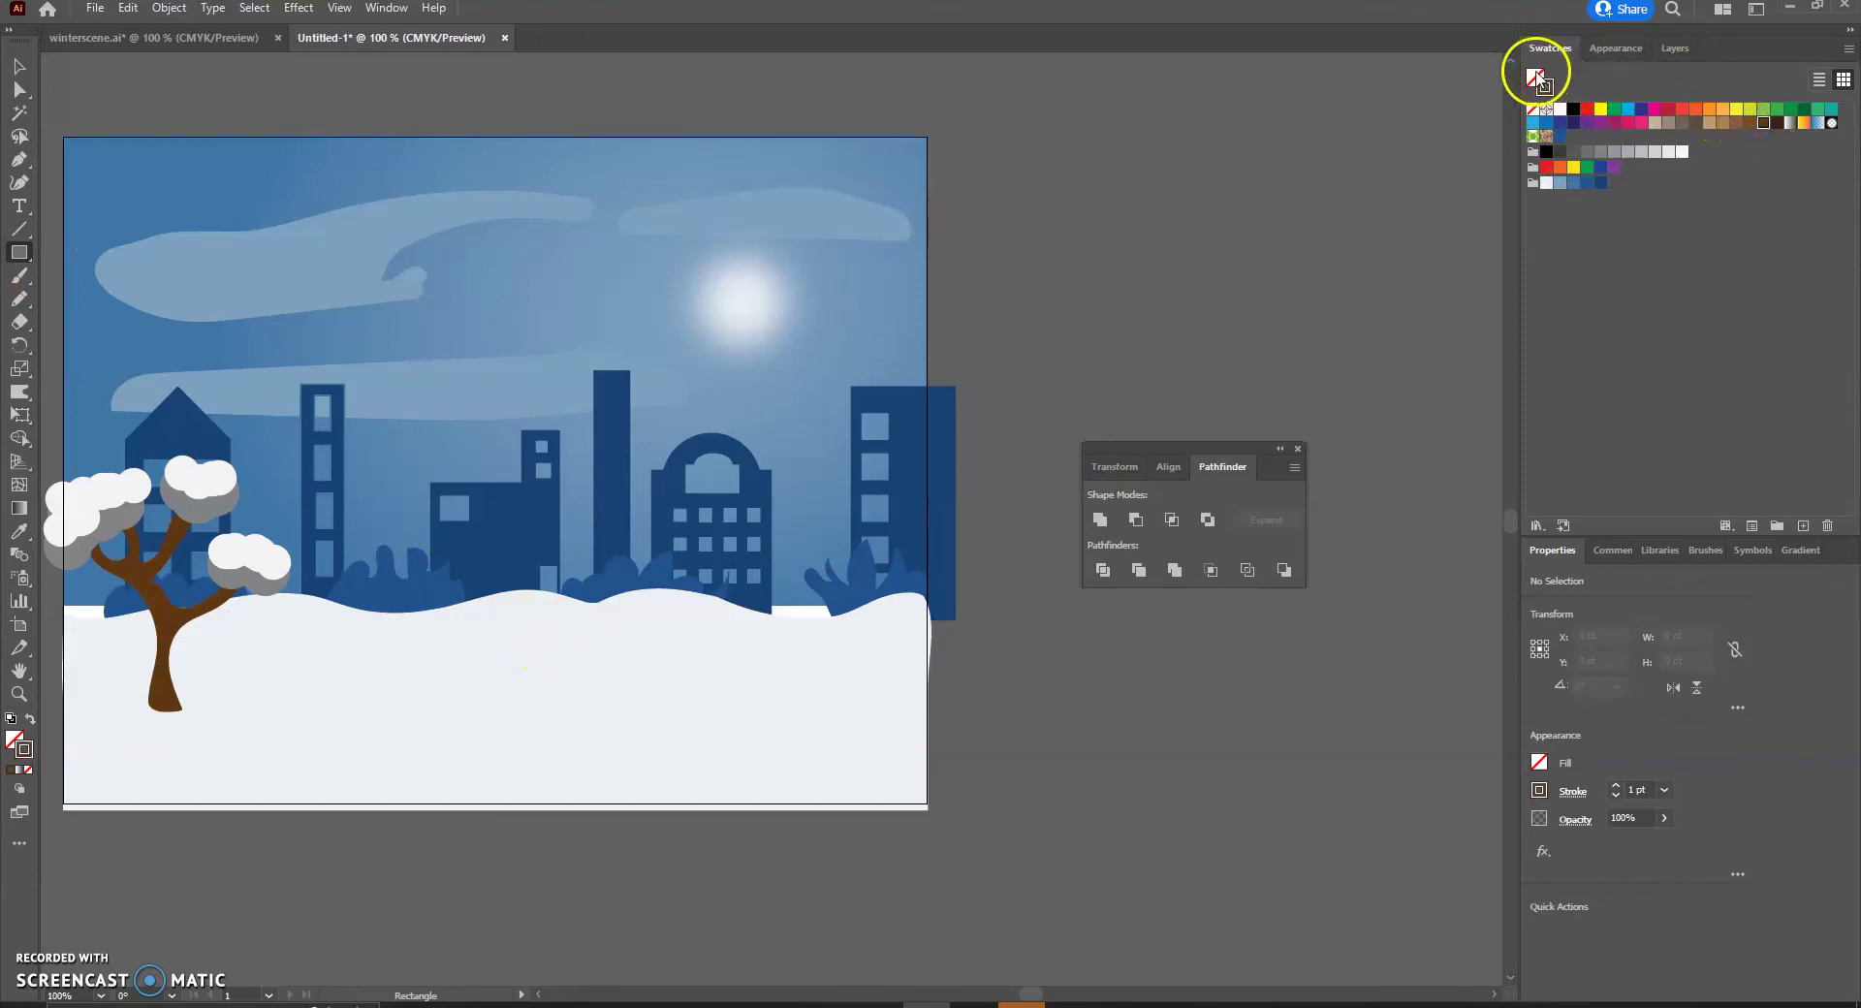
{"action": "left_click", "coordinate": [1751, 123]}
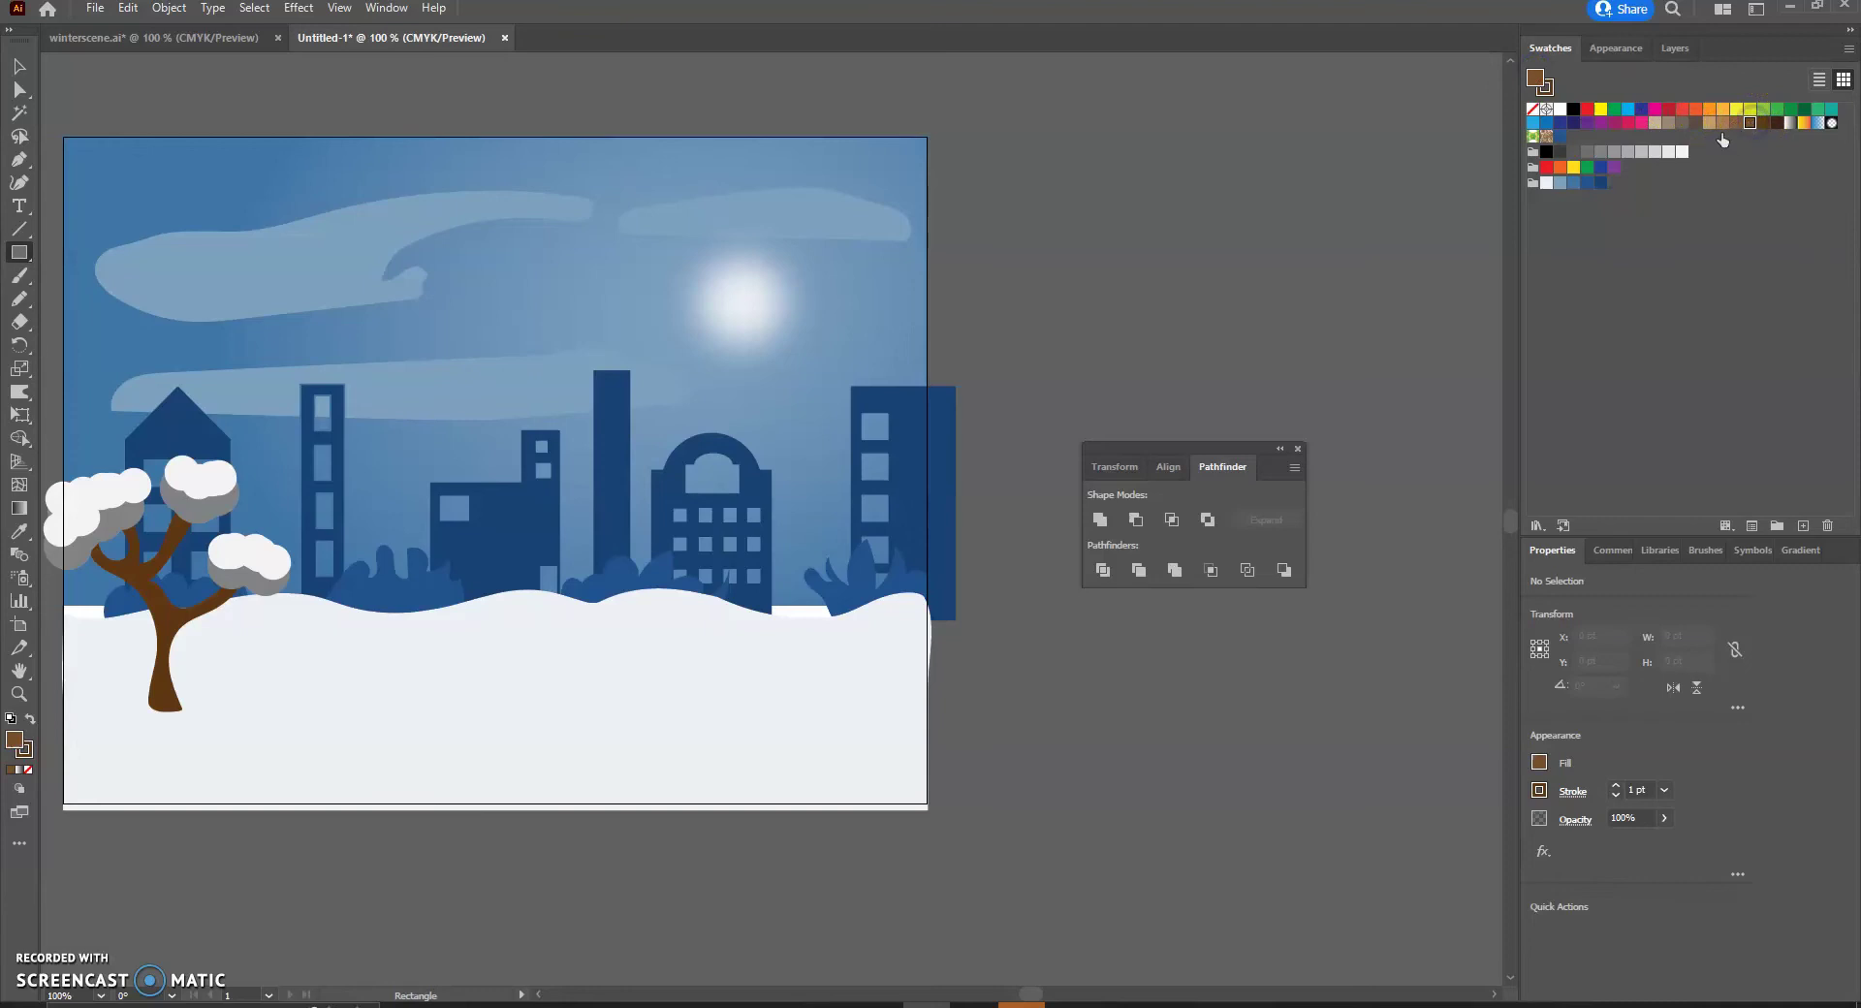
{"action": "left_click", "coordinate": [1545, 86]}
{"action": "left_click", "coordinate": [1537, 110]}
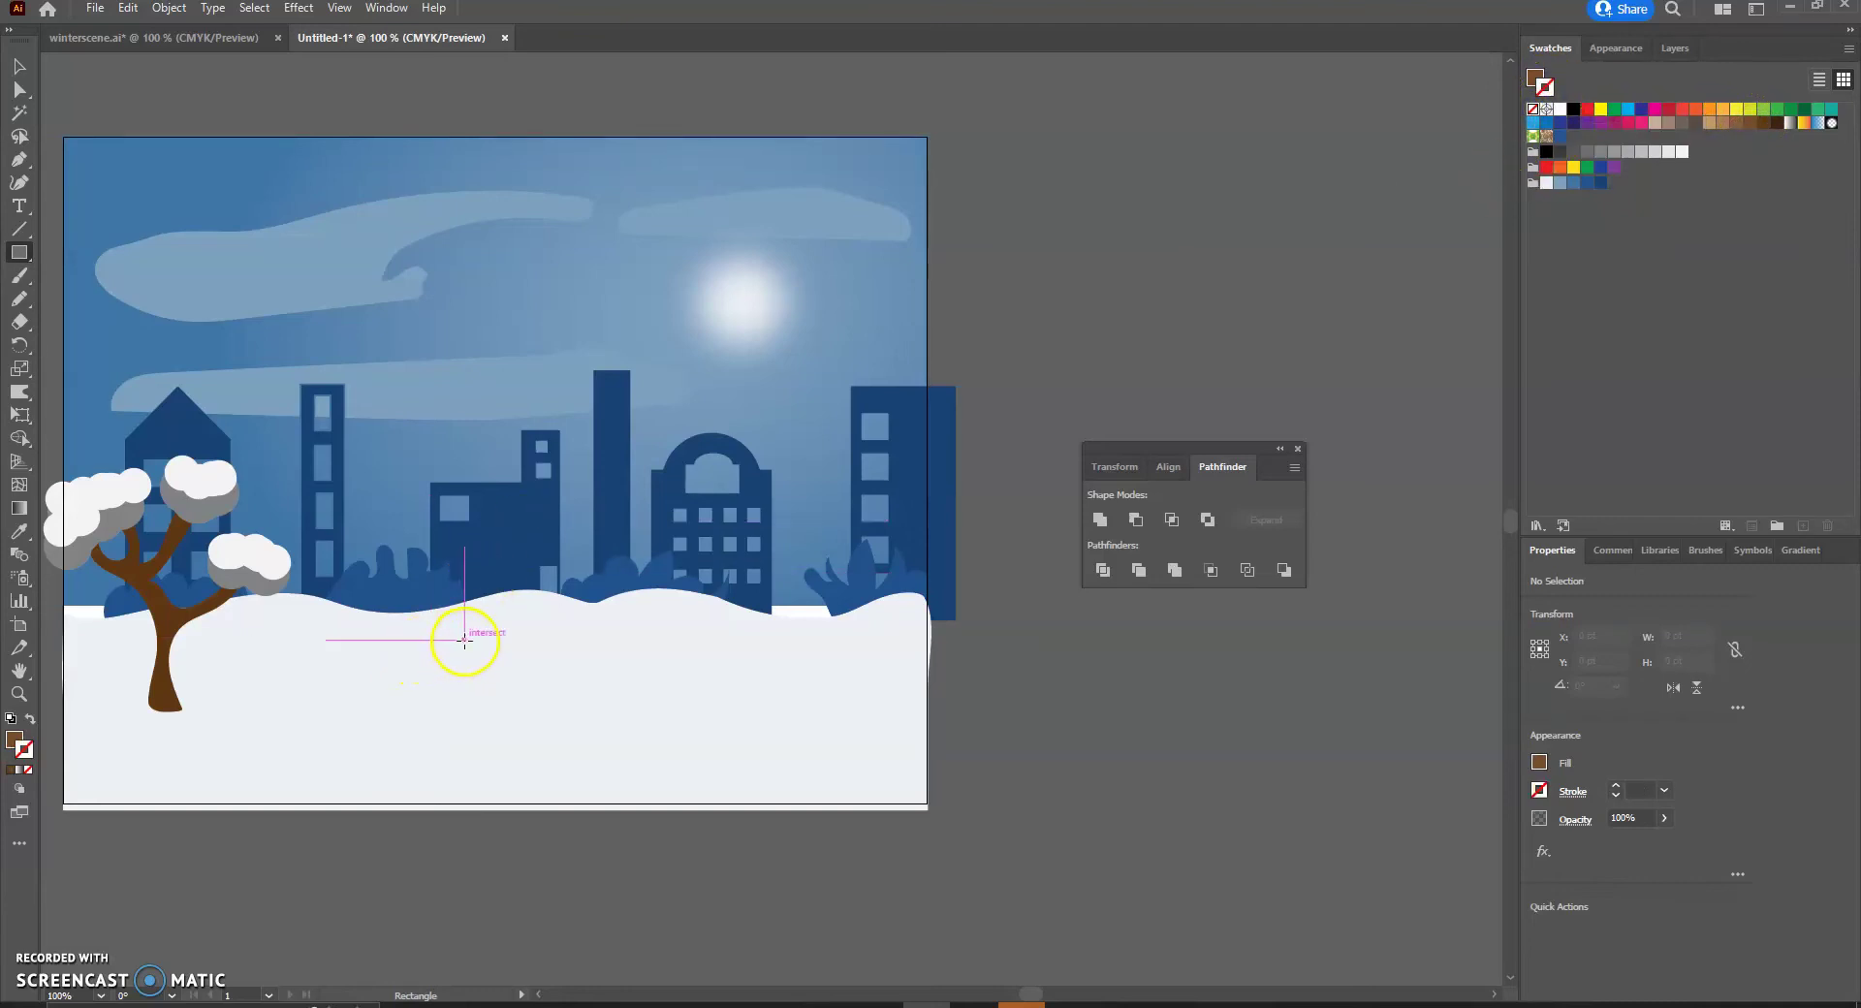
{"action": "left_click_drag", "start_coordinate": [478, 621], "coordinate": [618, 628]}
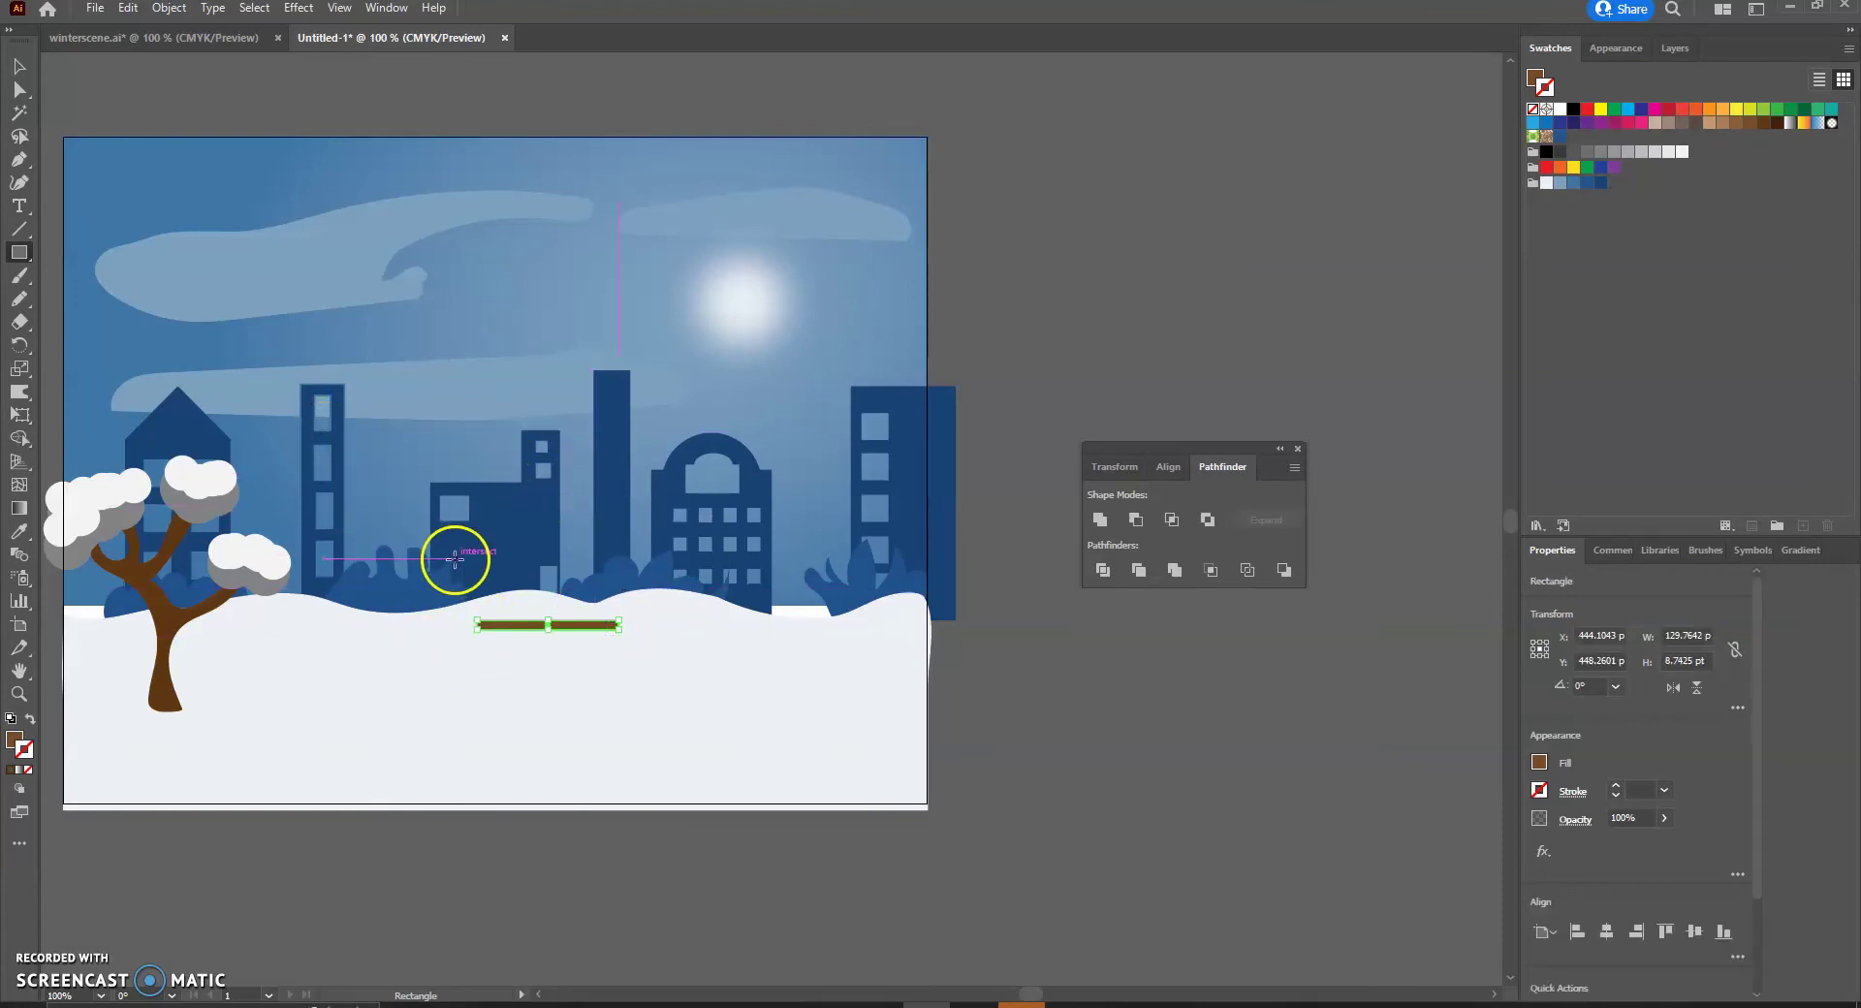
Duplicate the slat four times downward and enlarge the lowest copy to about 174 × 15 pt as the bench seat.
{"action": "scroll", "coordinate": [509, 638], "scroll_direction": "up", "scroll_amount": 5}
{"action": "scroll", "coordinate": [508, 637], "scroll_direction": "down", "scroll_amount": 3}
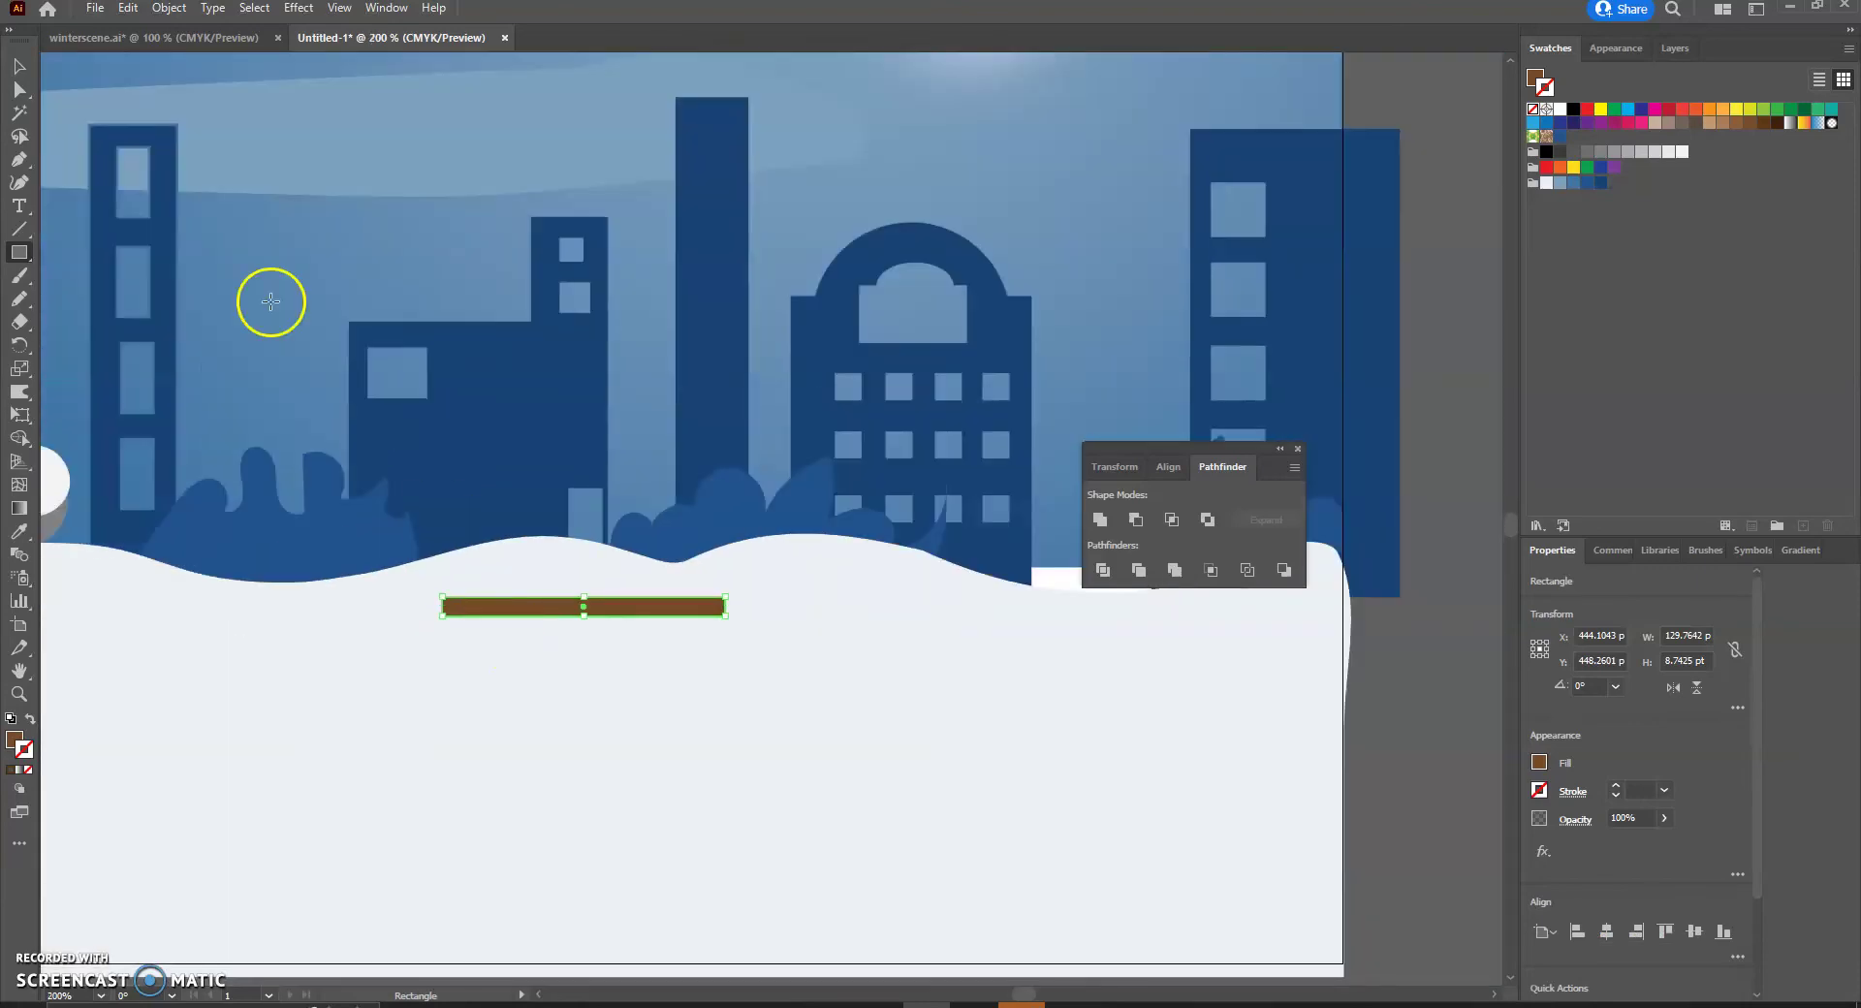
{"action": "left_click", "coordinate": [19, 67]}
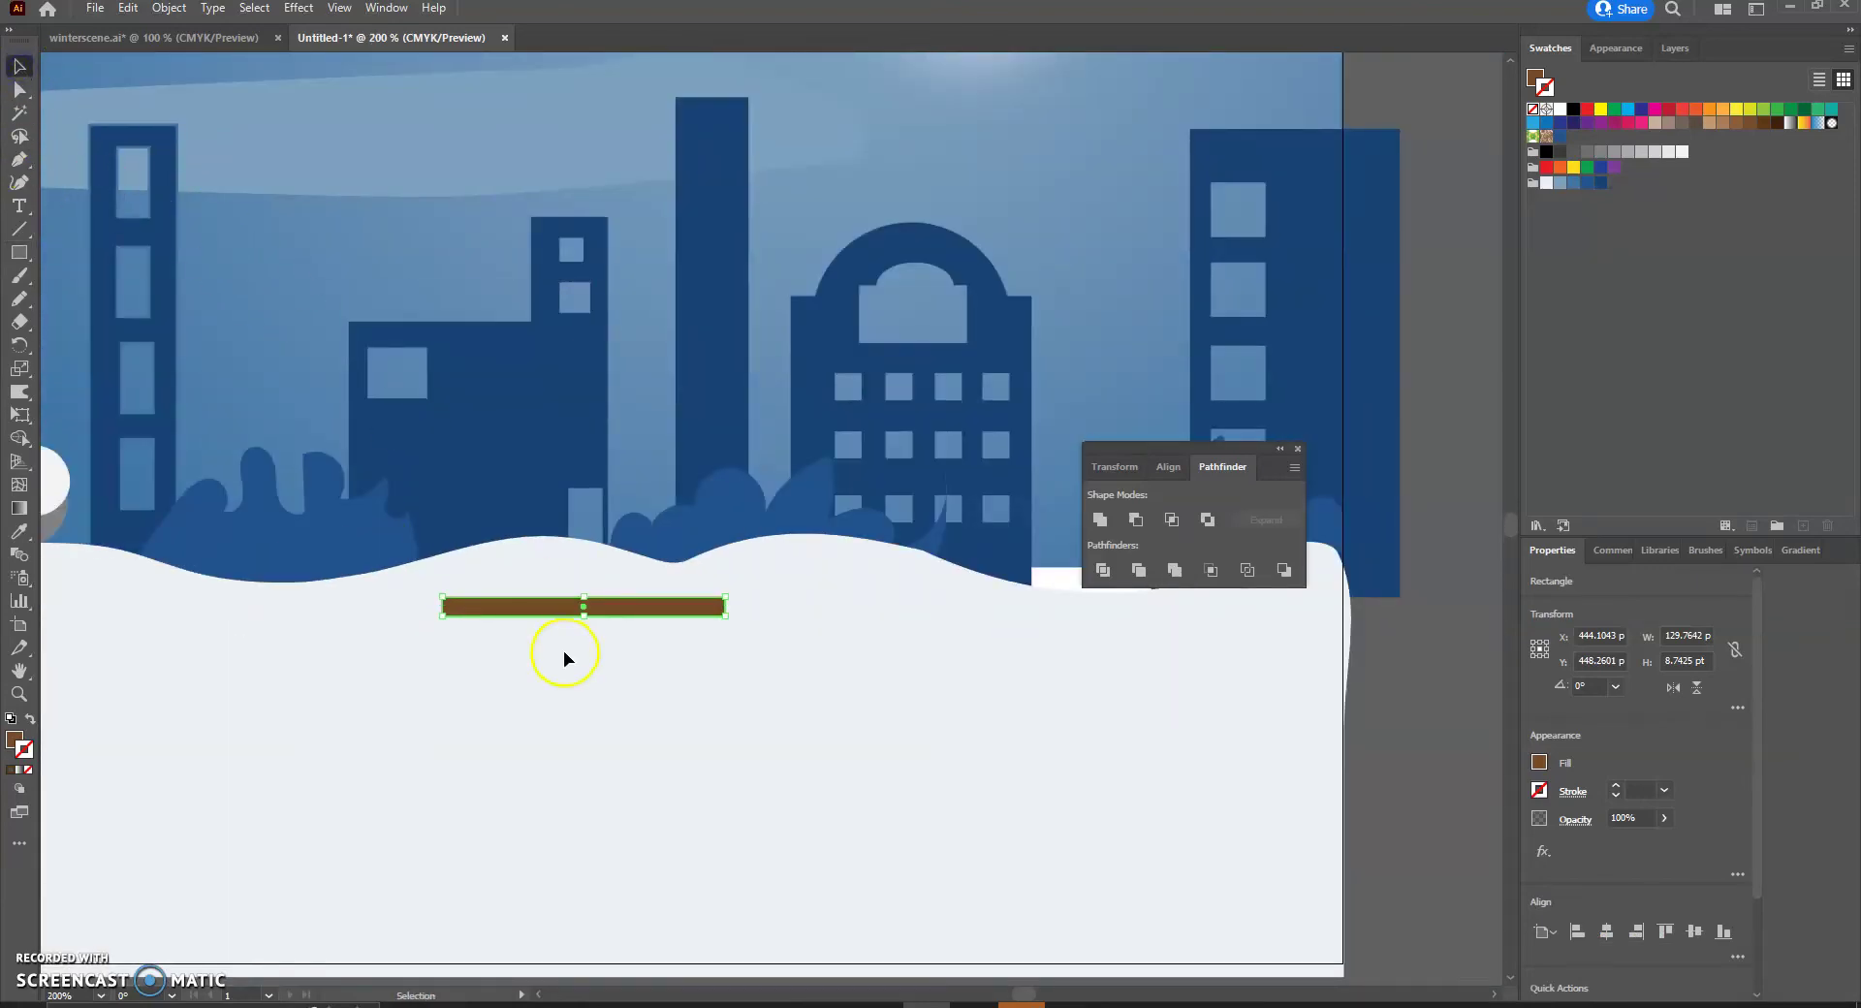
{"action": "left_click_drag", "start_coordinate": [541, 611], "coordinate": [583, 748]}
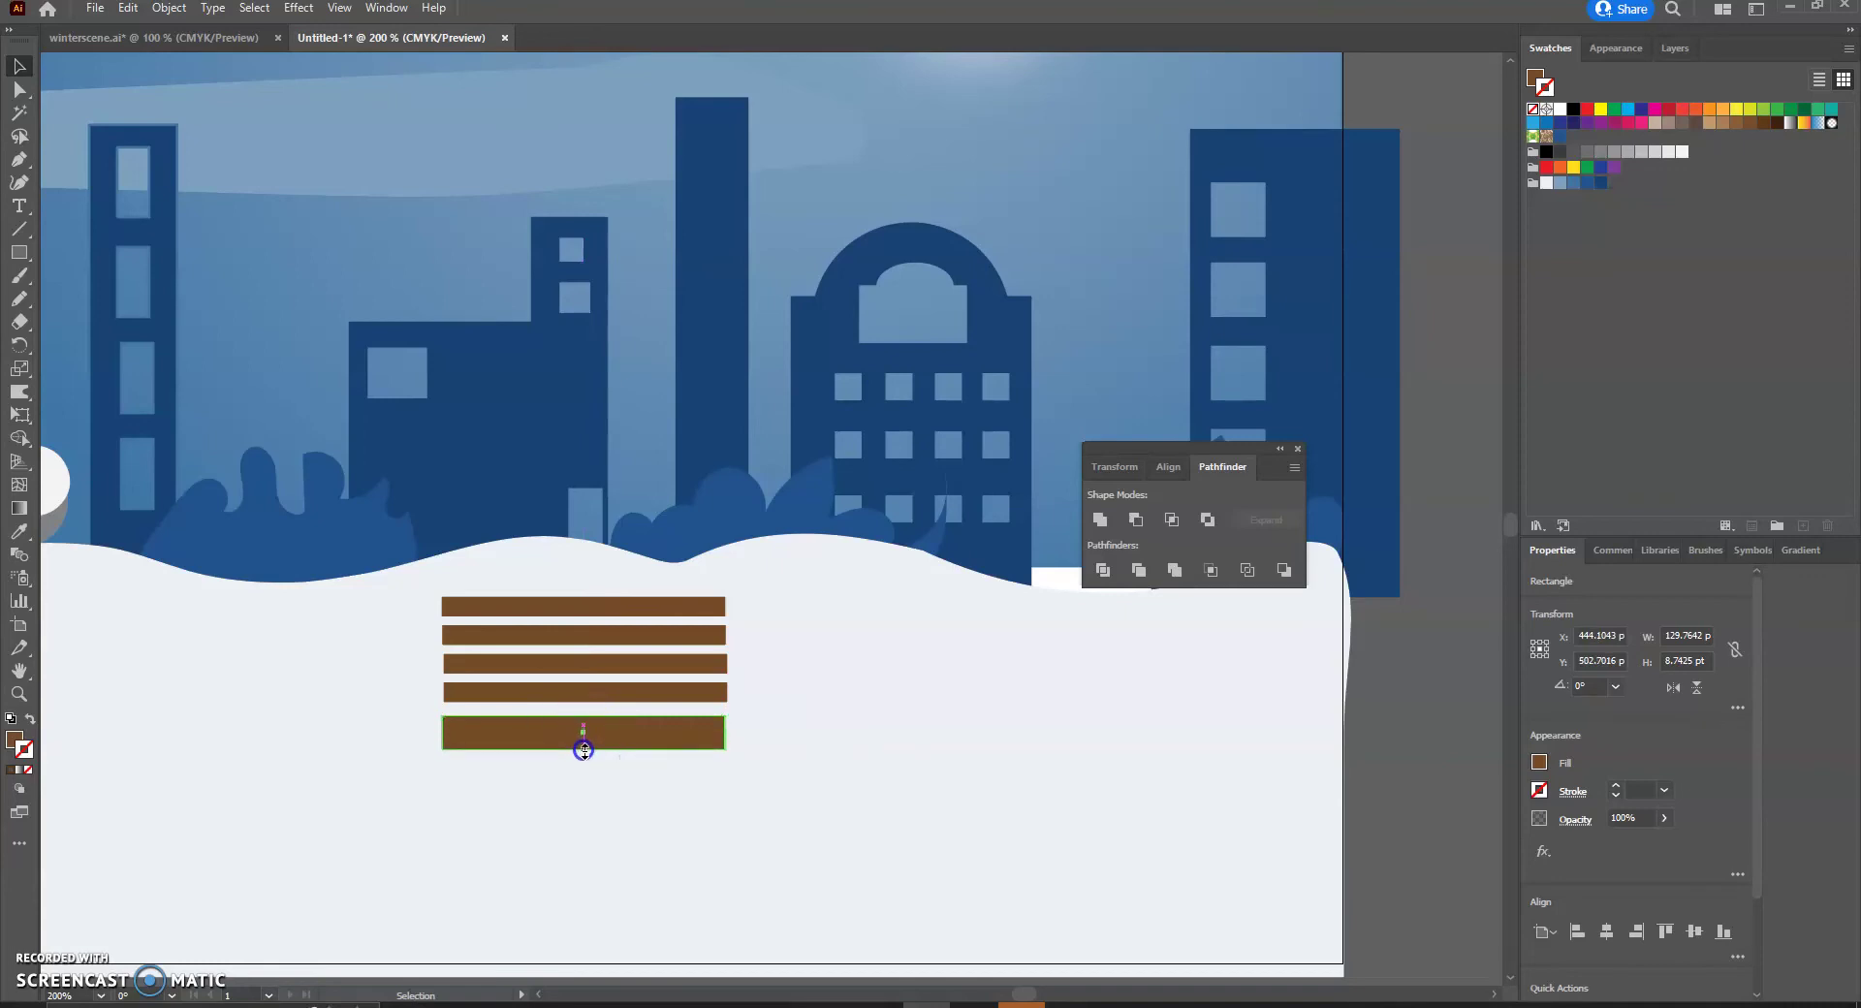
{"action": "left_click_drag", "start_coordinate": [726, 732], "coordinate": [780, 732]}
{"action": "left_click_drag", "start_coordinate": [444, 734], "coordinate": [402, 729]}
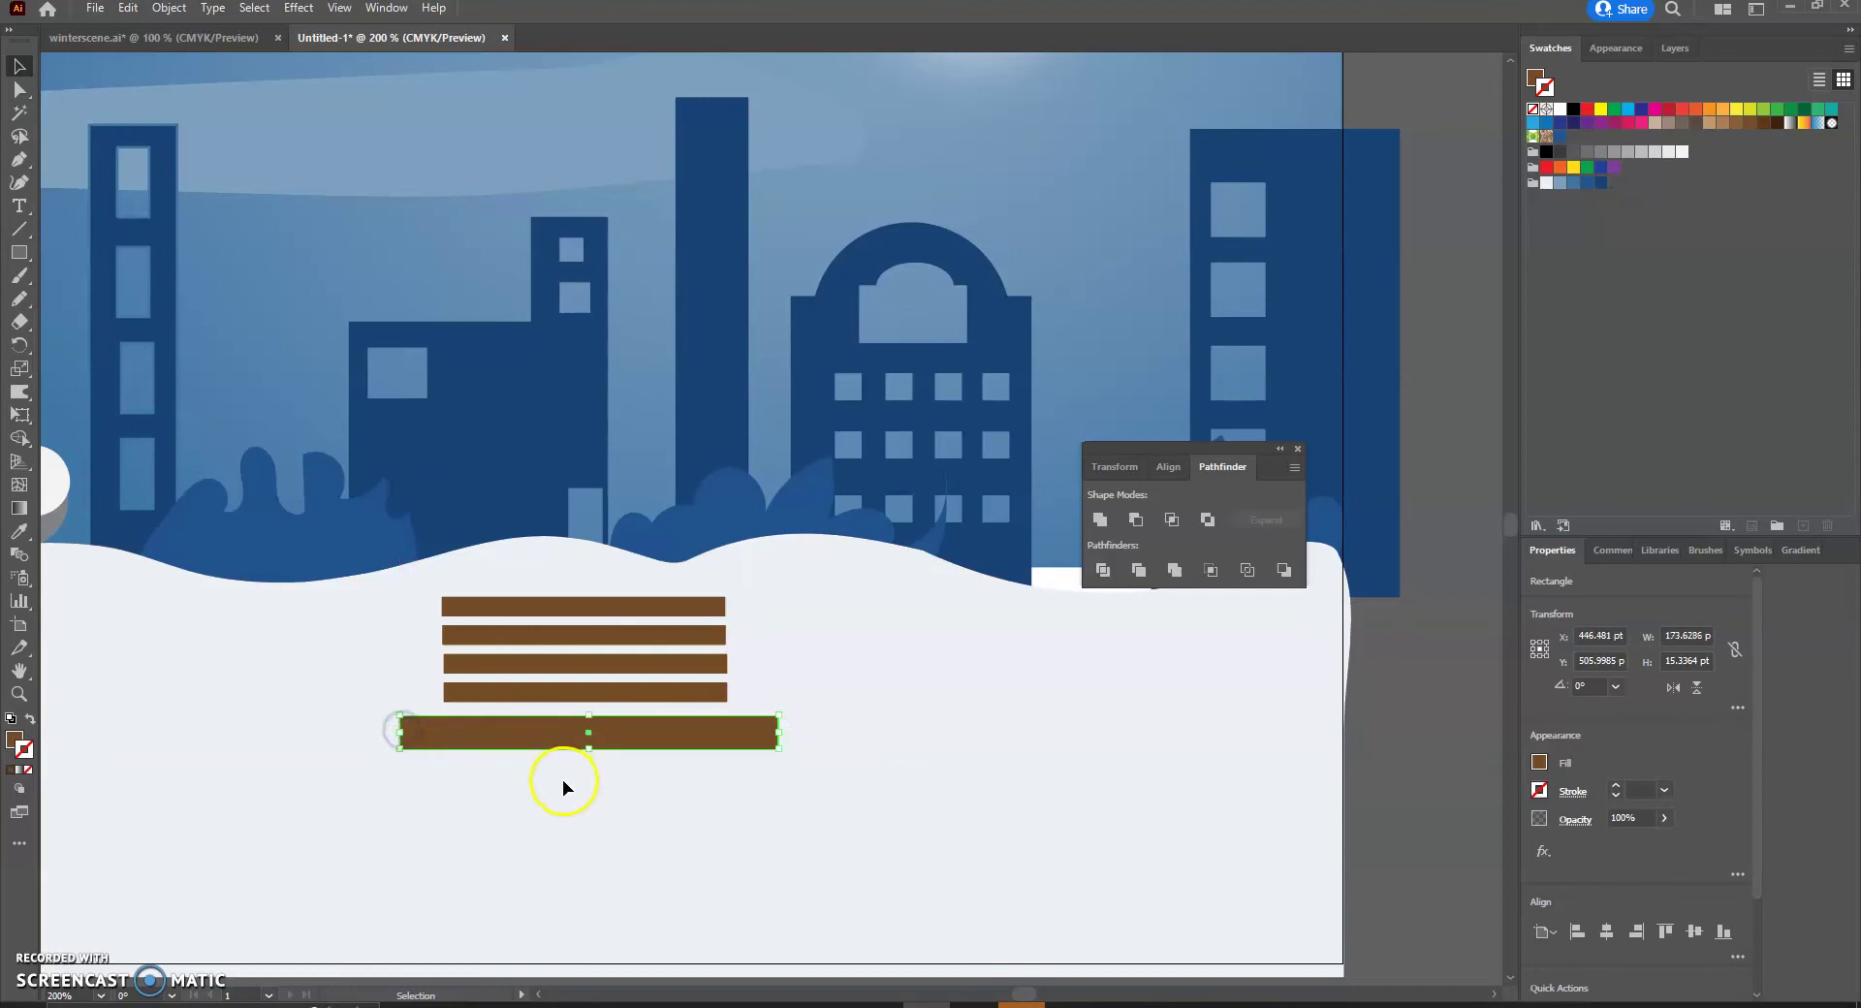
{"action": "left_click", "coordinate": [562, 780]}
Draw a vertical post about 7 × 110 pt across the bench's left part and make its fill and stroke black.
{"action": "left_click", "coordinate": [12, 258]}
{"action": "left_click_drag", "start_coordinate": [481, 593], "coordinate": [497, 839]}
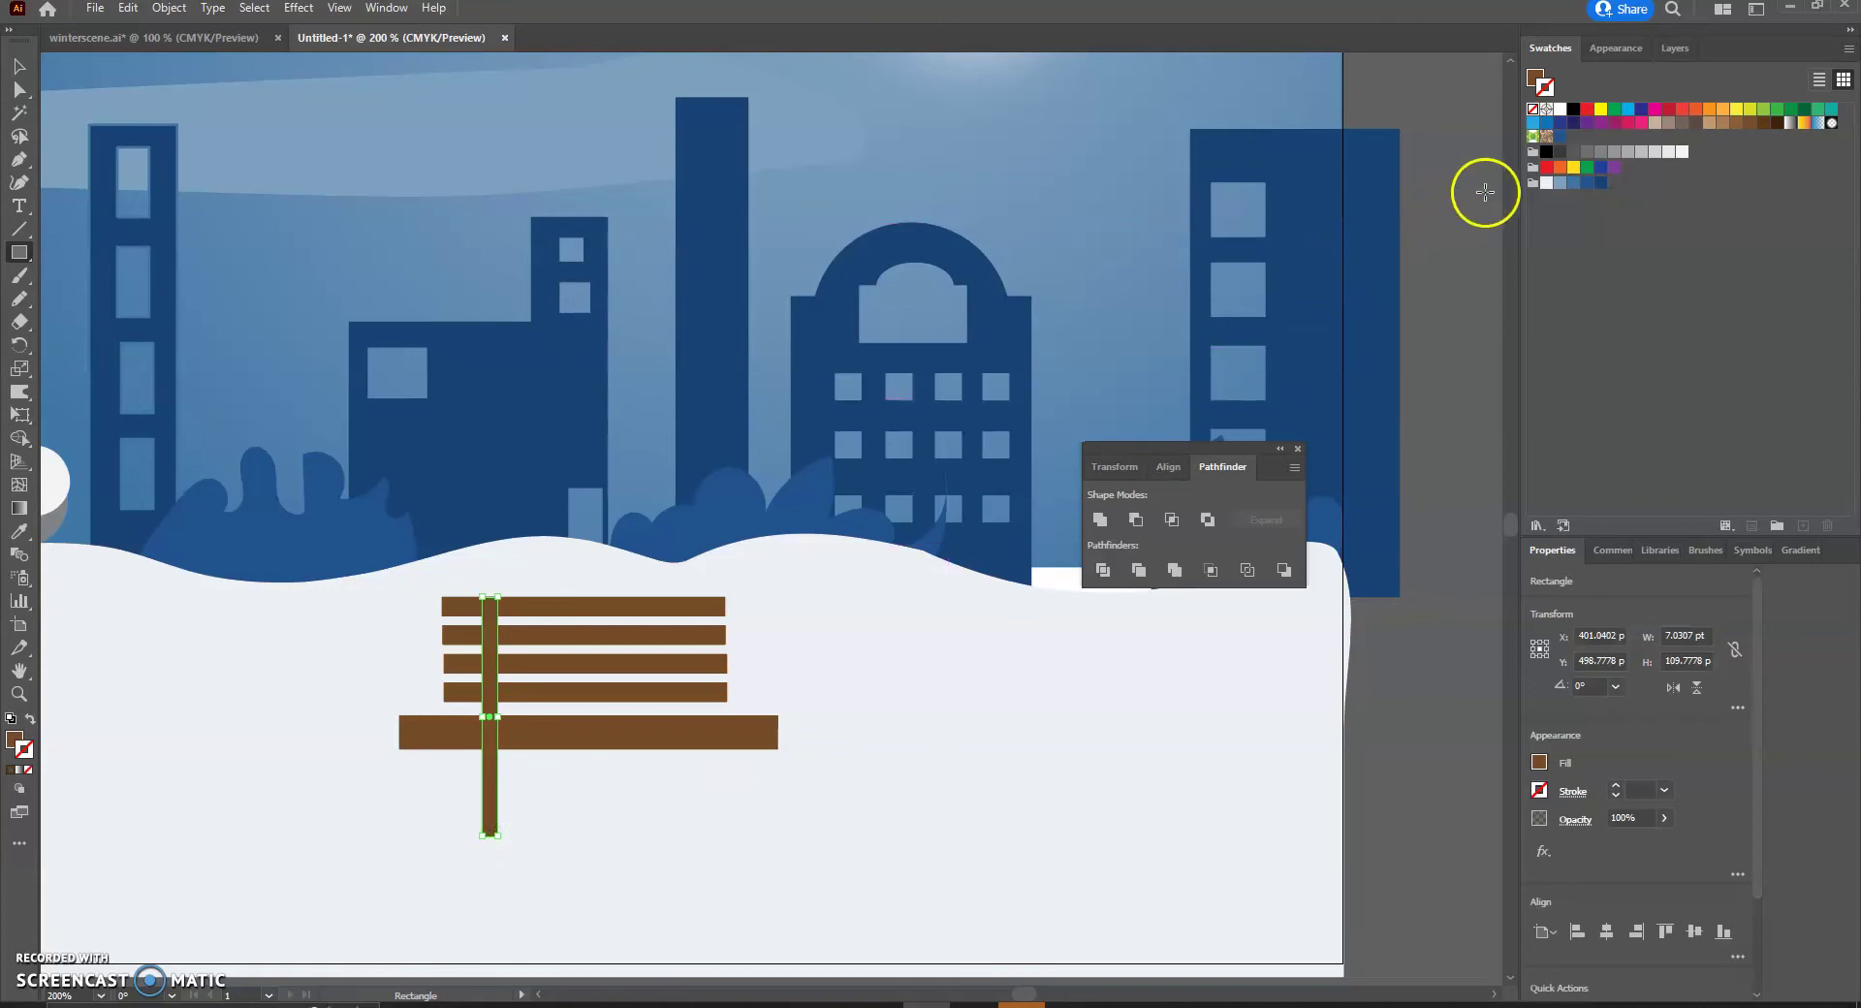
{"action": "left_click", "coordinate": [1546, 153]}
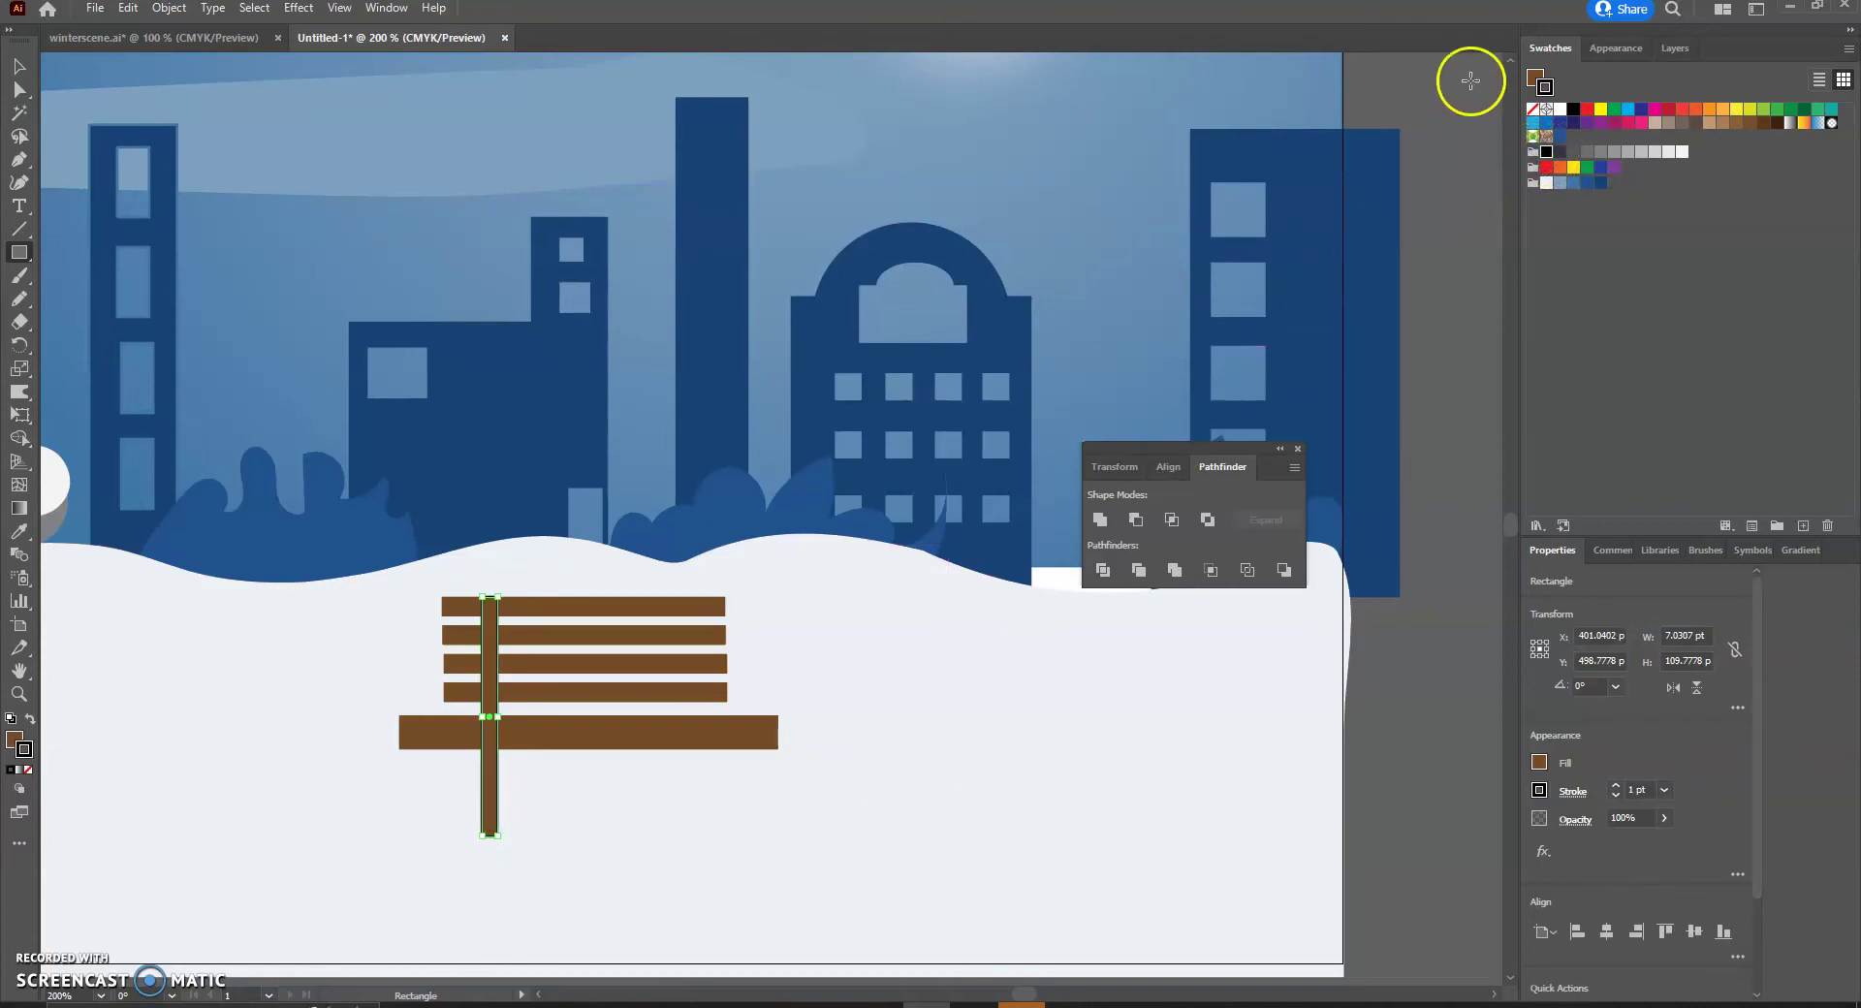
{"action": "left_click", "coordinate": [1534, 75]}
{"action": "left_click", "coordinate": [1546, 152]}
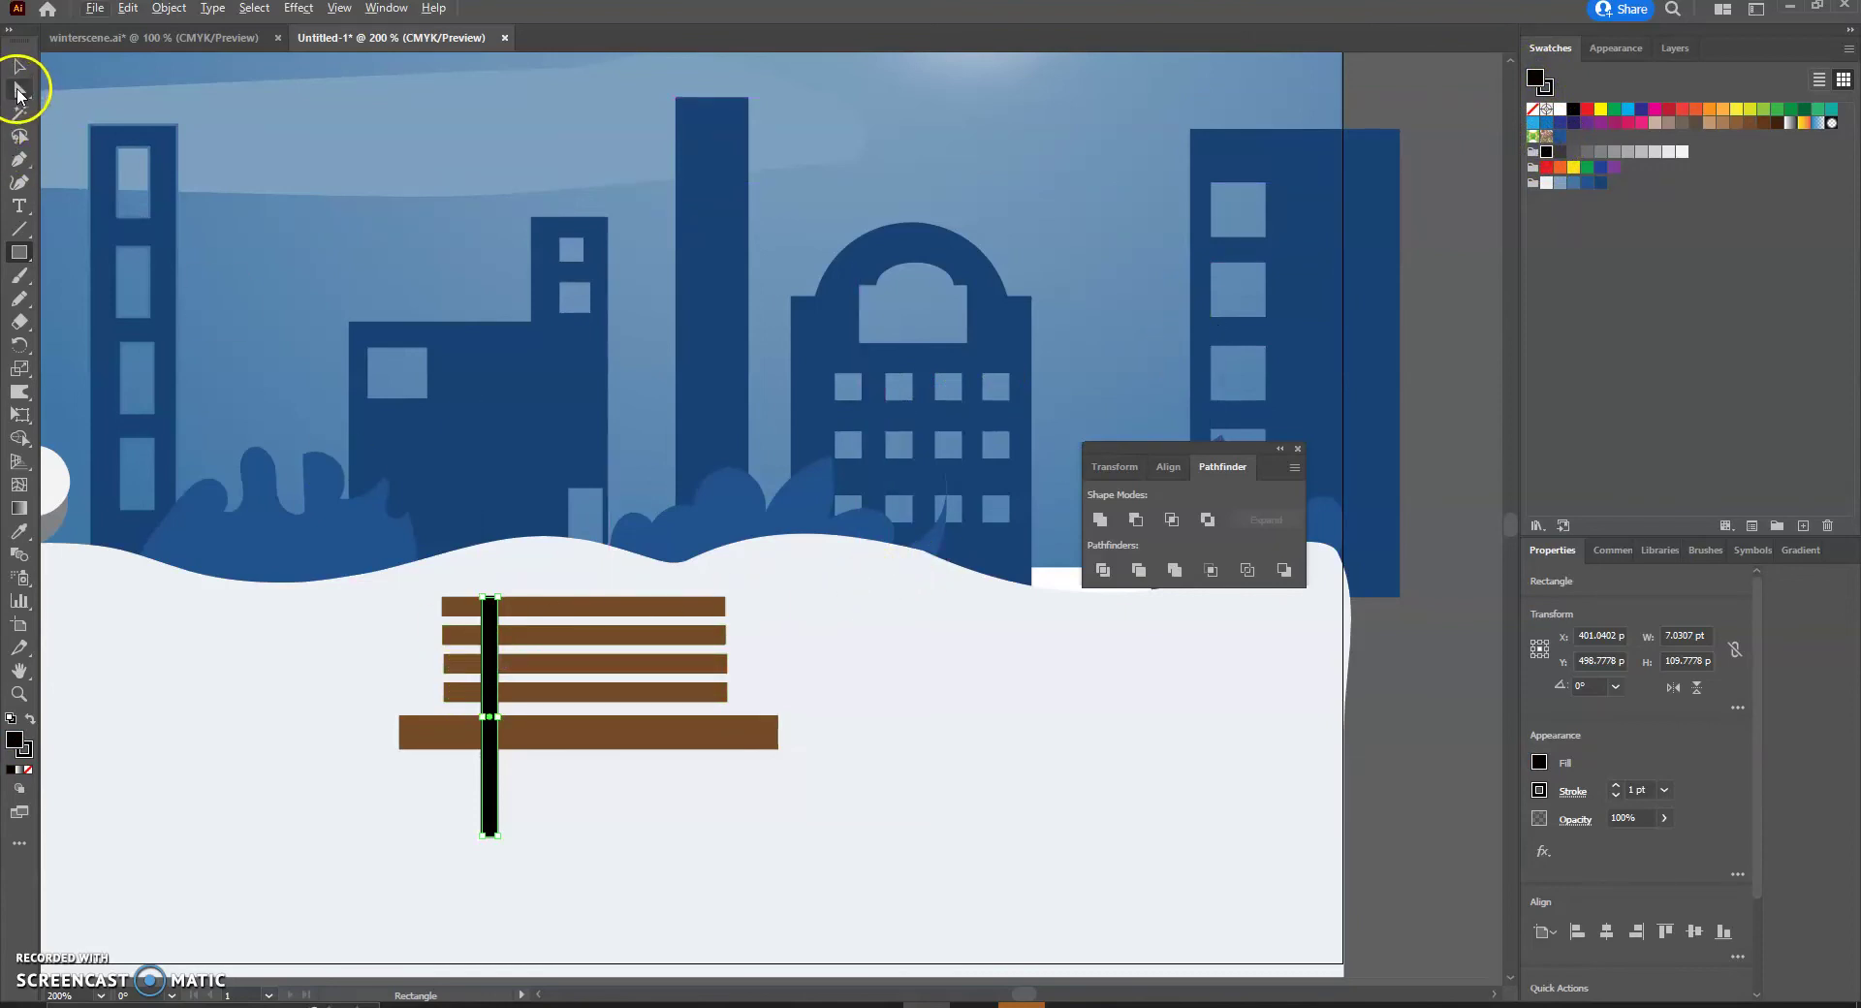
Narrow the black post to about 3.9 pt, place a copy across the bench's right part and deselect it.
{"action": "left_click", "coordinate": [18, 66]}
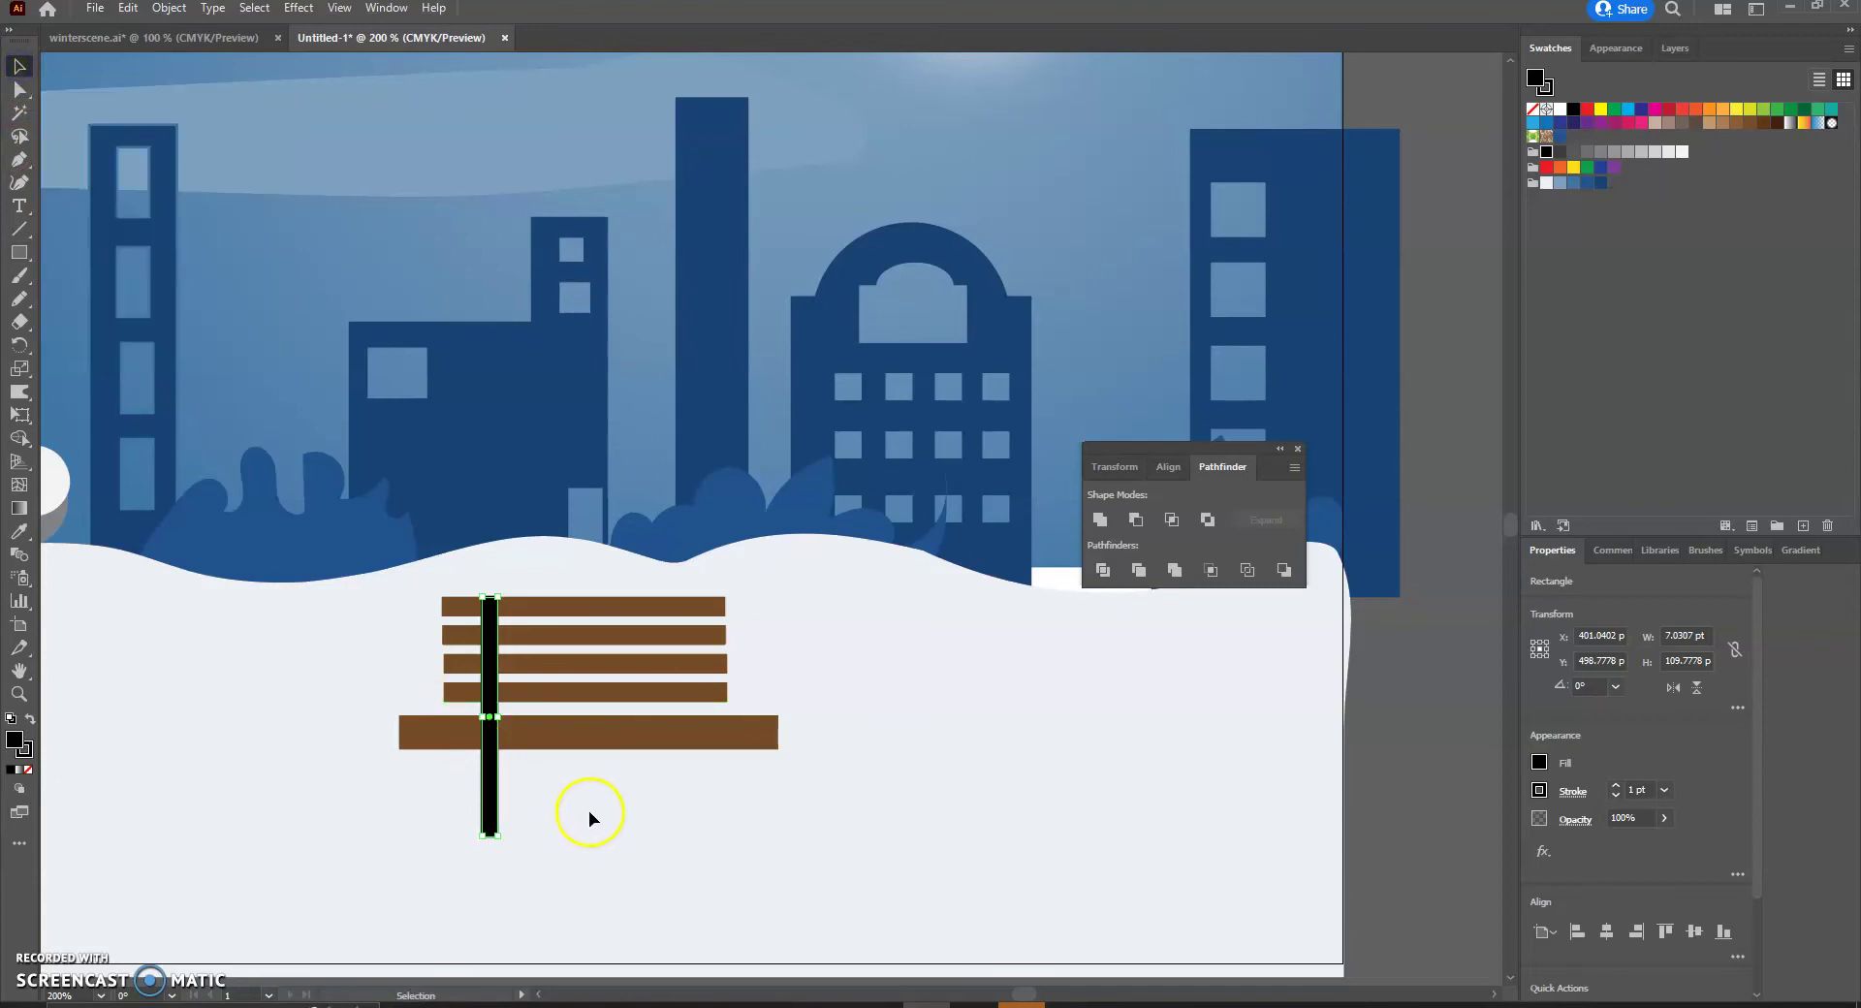
{"action": "scroll", "coordinate": [589, 811], "scroll_direction": "up", "scroll_amount": 3}
{"action": "left_click_drag", "start_coordinate": [265, 558], "coordinate": [847, 513]}
{"action": "scroll", "coordinate": [981, 651], "scroll_direction": "down", "scroll_amount": 5}
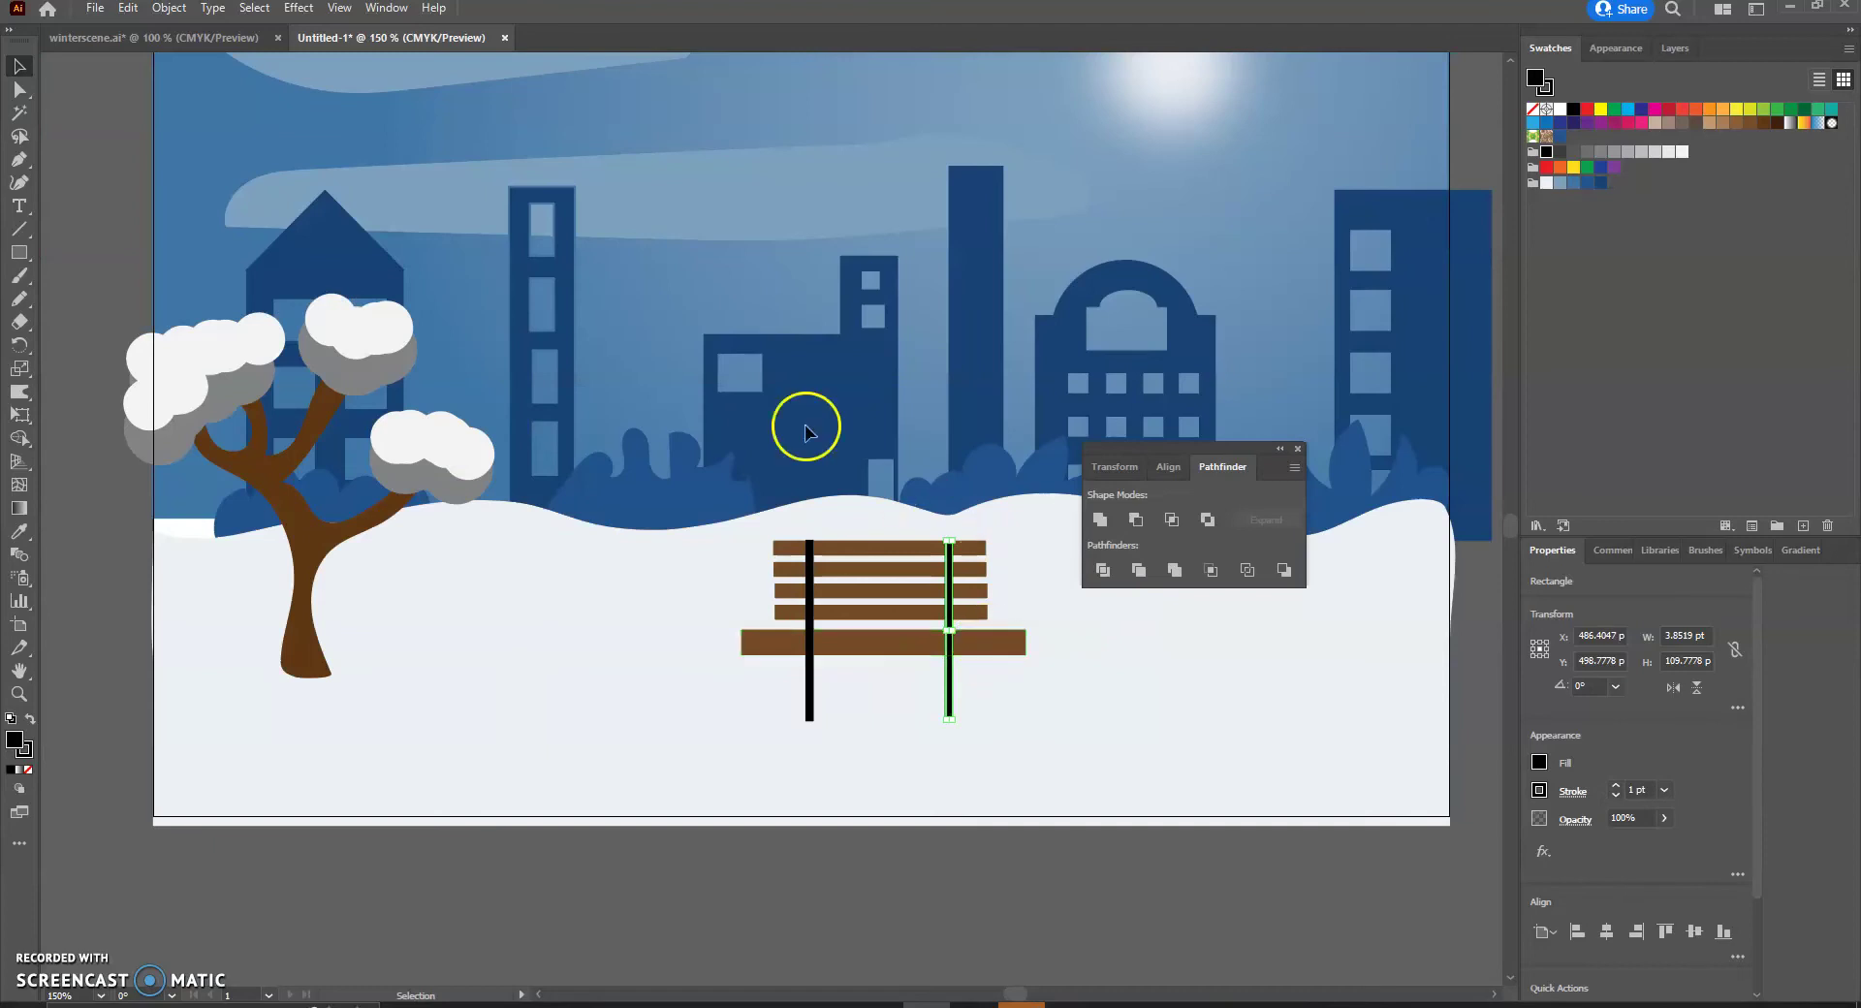
{"action": "left_click", "coordinate": [97, 117]}
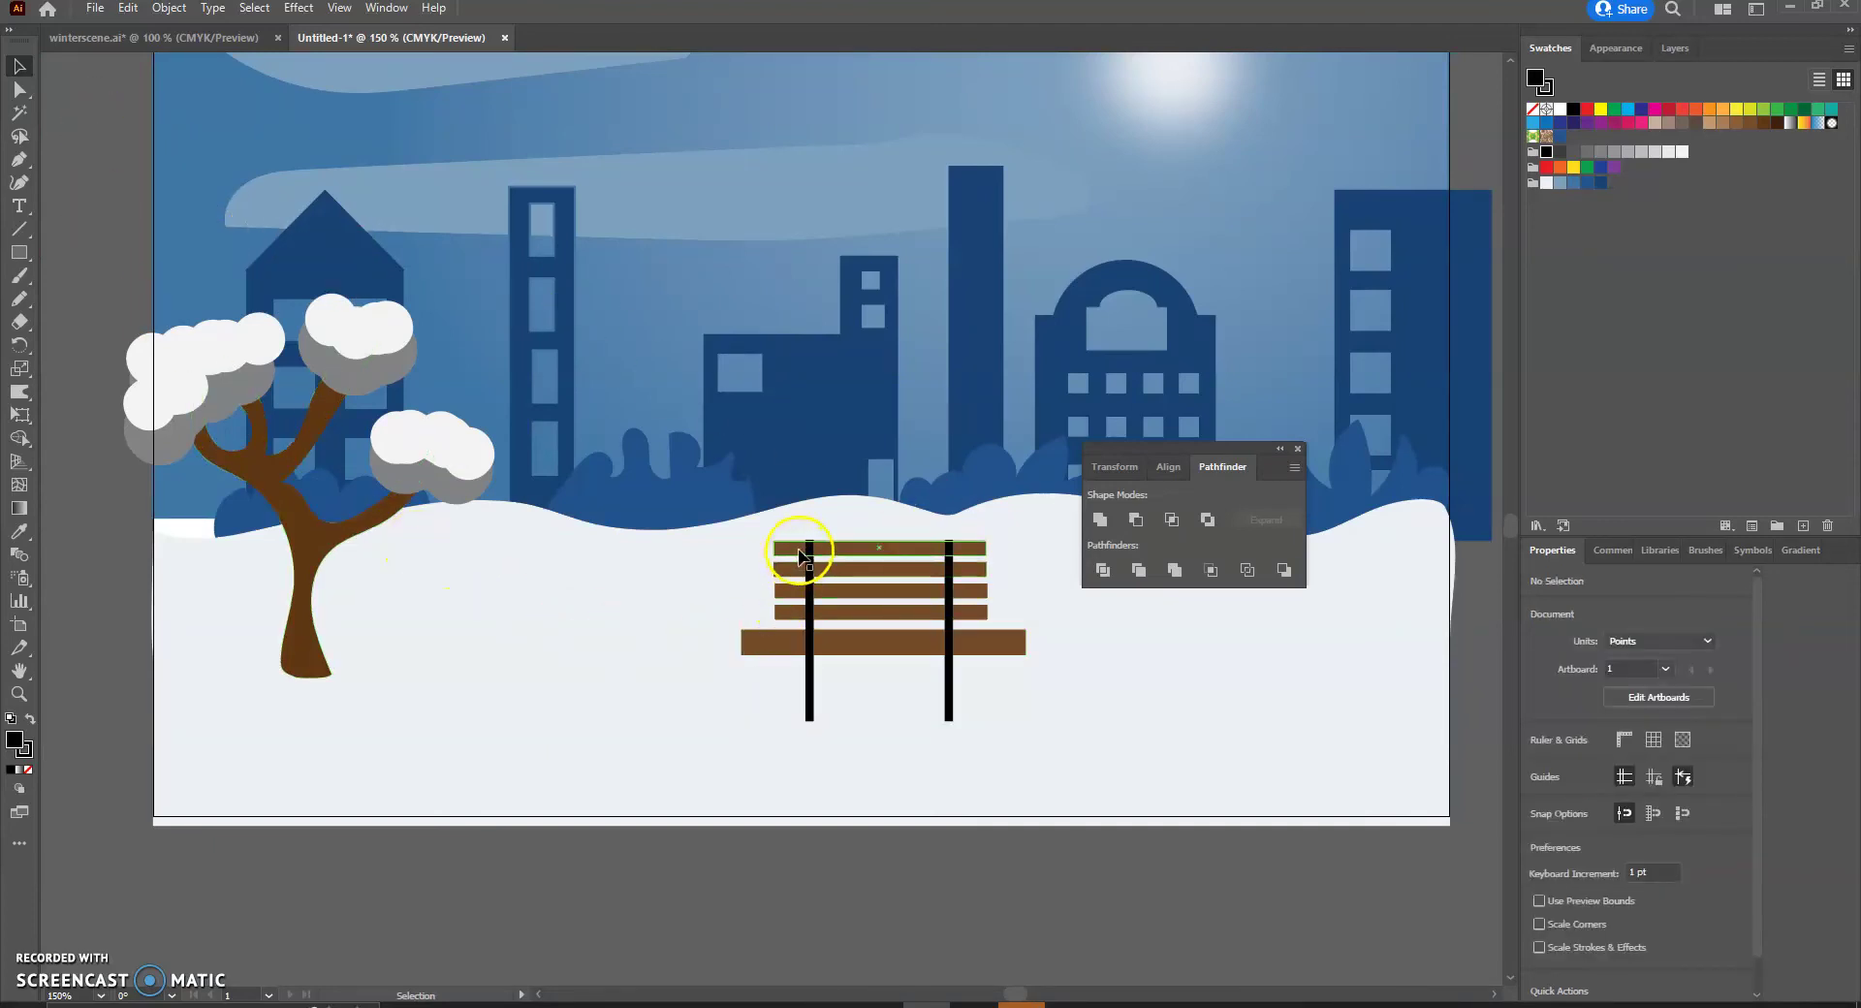
Select all the bench's slats, seat and posts and scale them down proportionally to about 119 × 75 pt.
{"action": "left_click", "coordinate": [847, 550]}
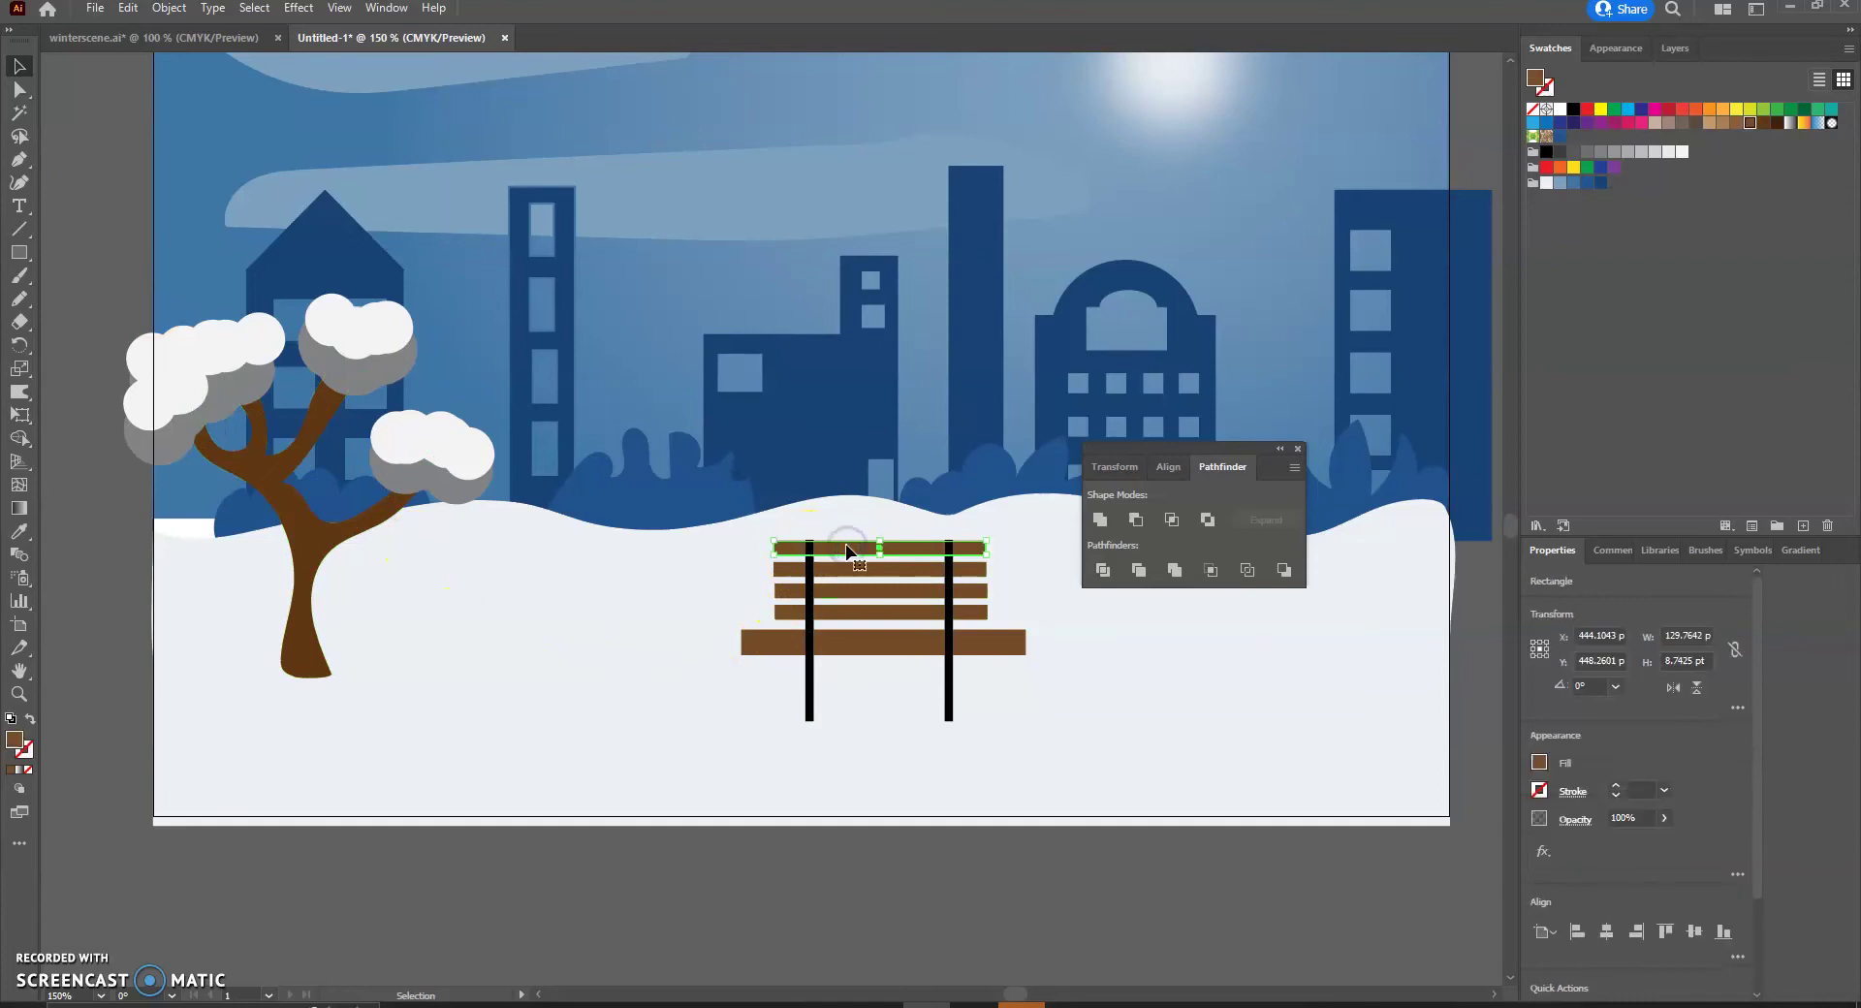
{"action": "left_click", "coordinate": [813, 579], "text": "shift"}
{"action": "left_click", "coordinate": [812, 588], "text": "shift"}
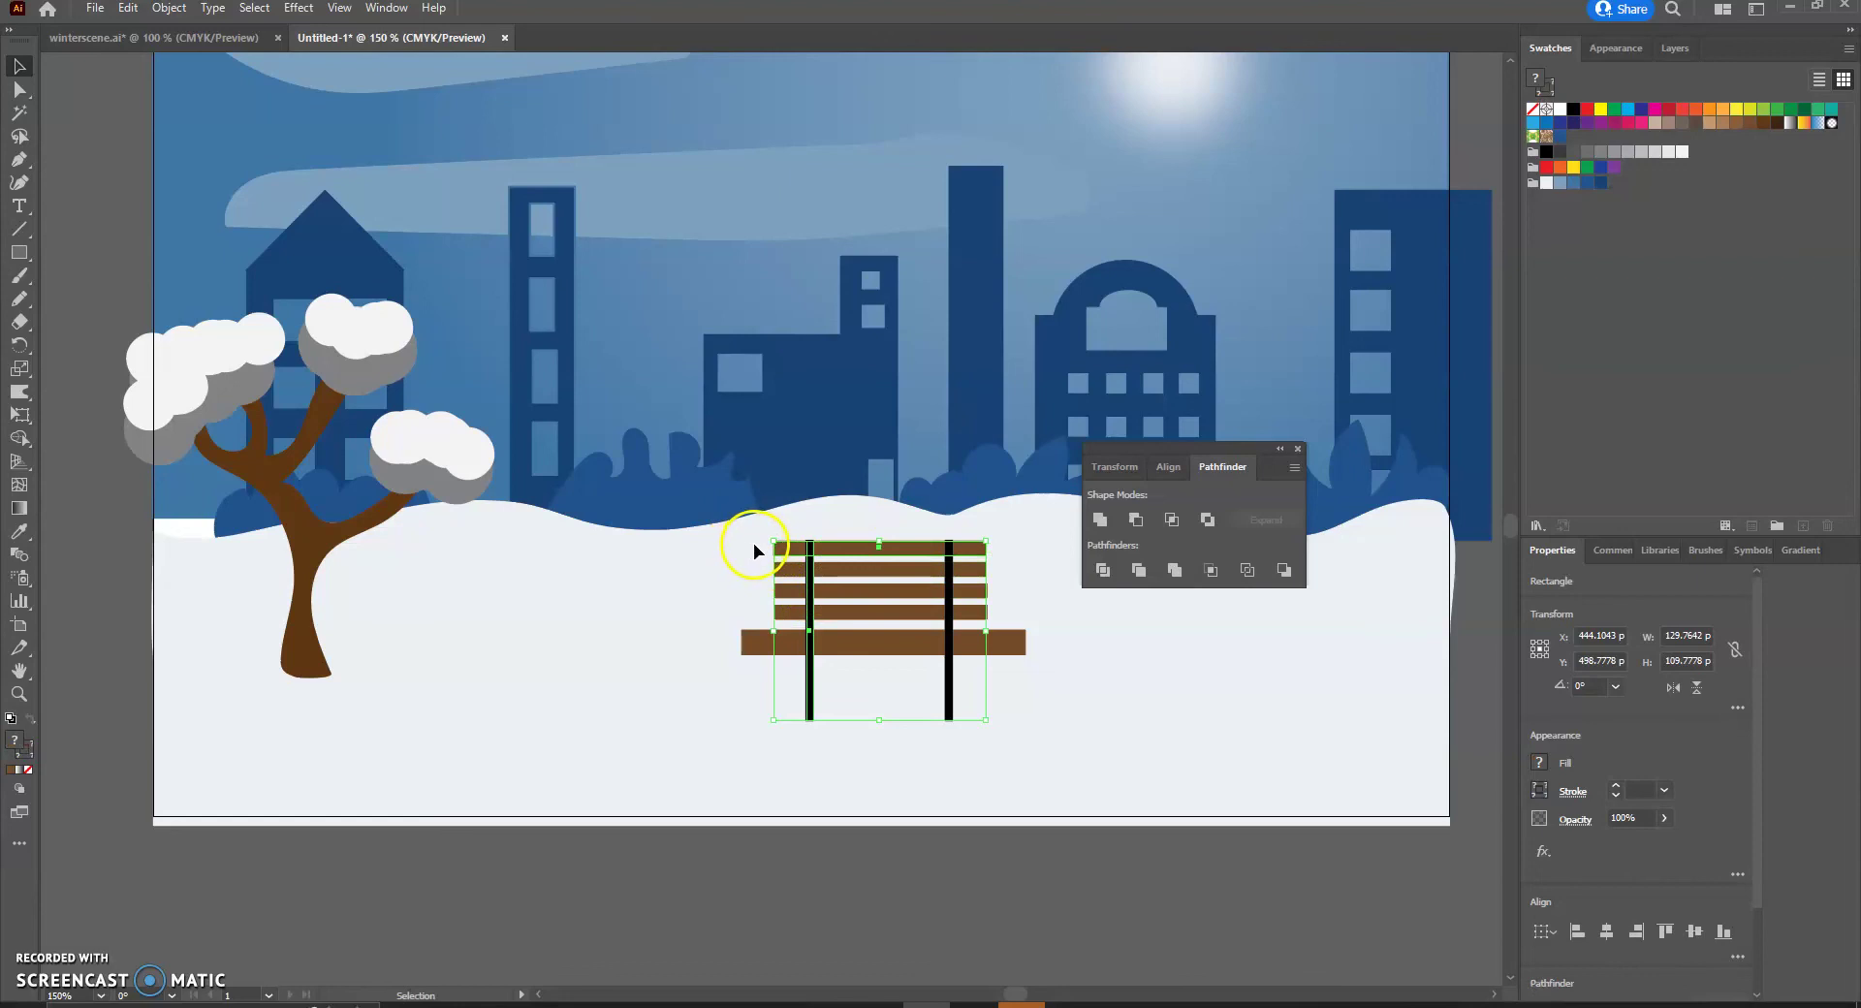
{"action": "left_click", "coordinate": [792, 593], "text": "shift"}
{"action": "left_click", "coordinate": [791, 614], "text": "shift"}
{"action": "left_click", "coordinate": [793, 640], "text": "shift"}
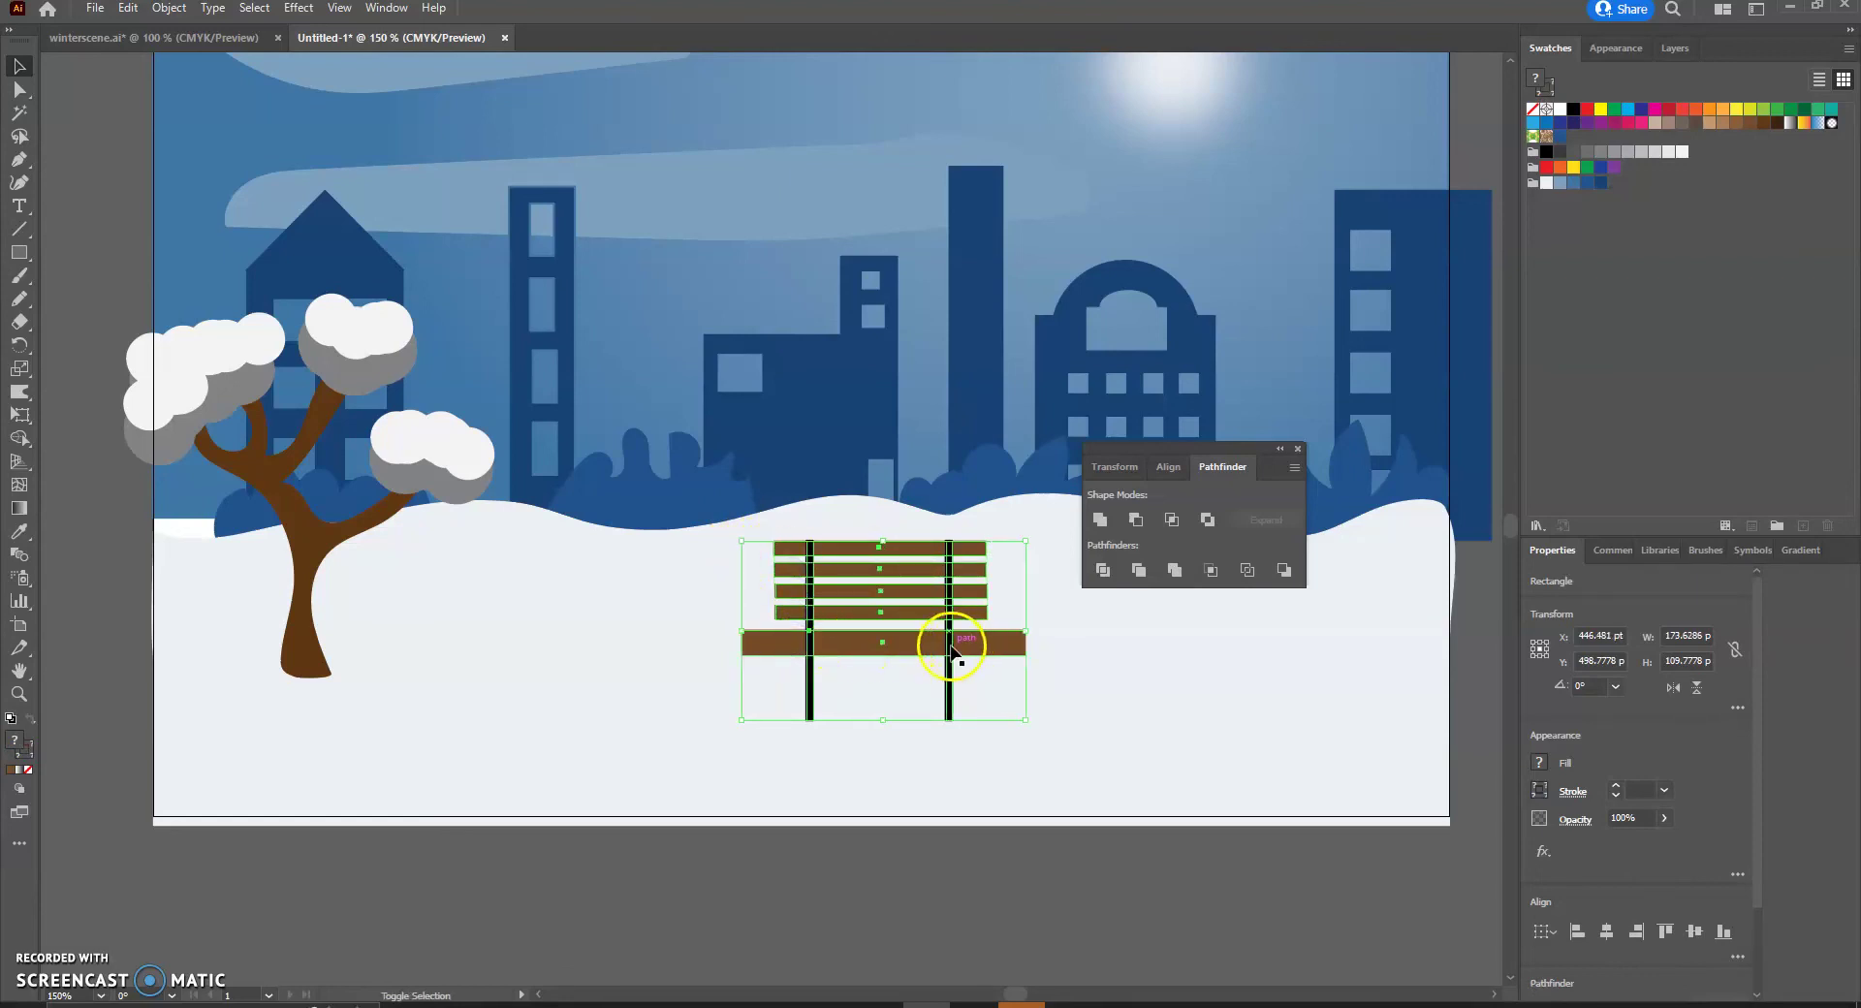
{"action": "left_click_drag", "start_coordinate": [1026, 723], "coordinate": [937, 666]}
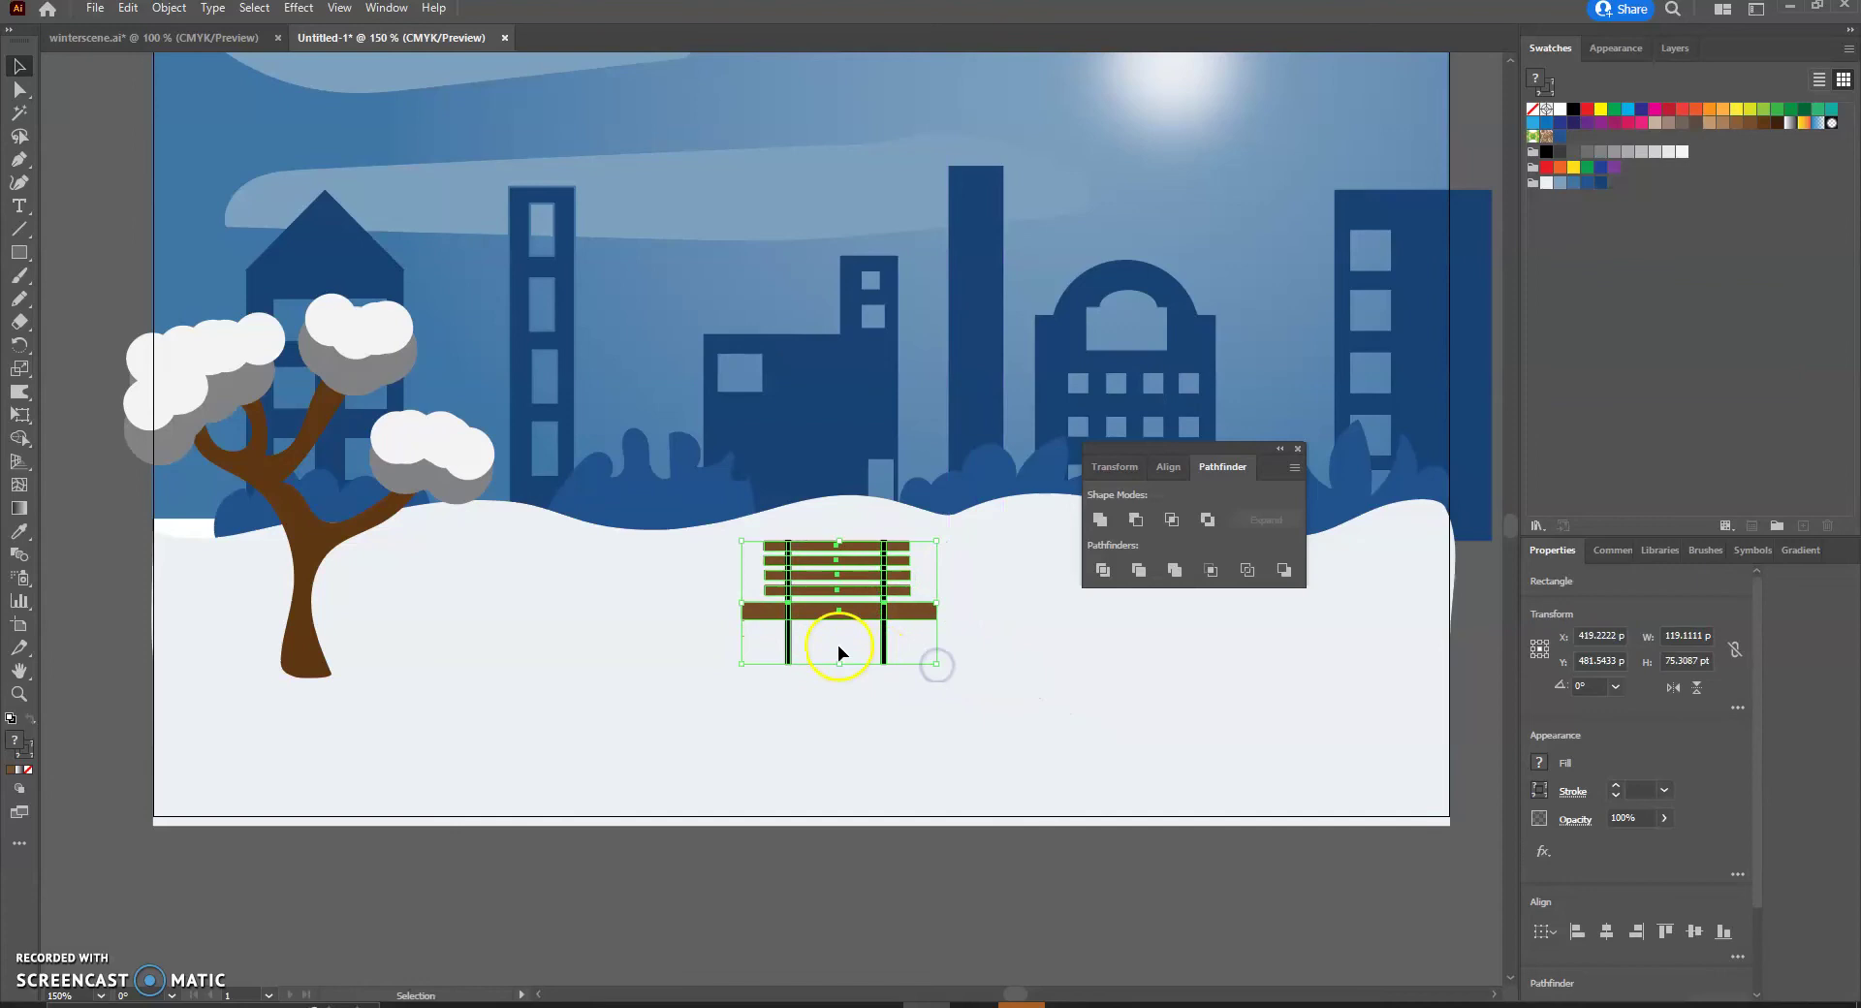
Reduce the height of the bench's seat plank to about 6.5 pt, keeping its upper edge in place.
{"action": "left_click", "coordinate": [810, 613]}
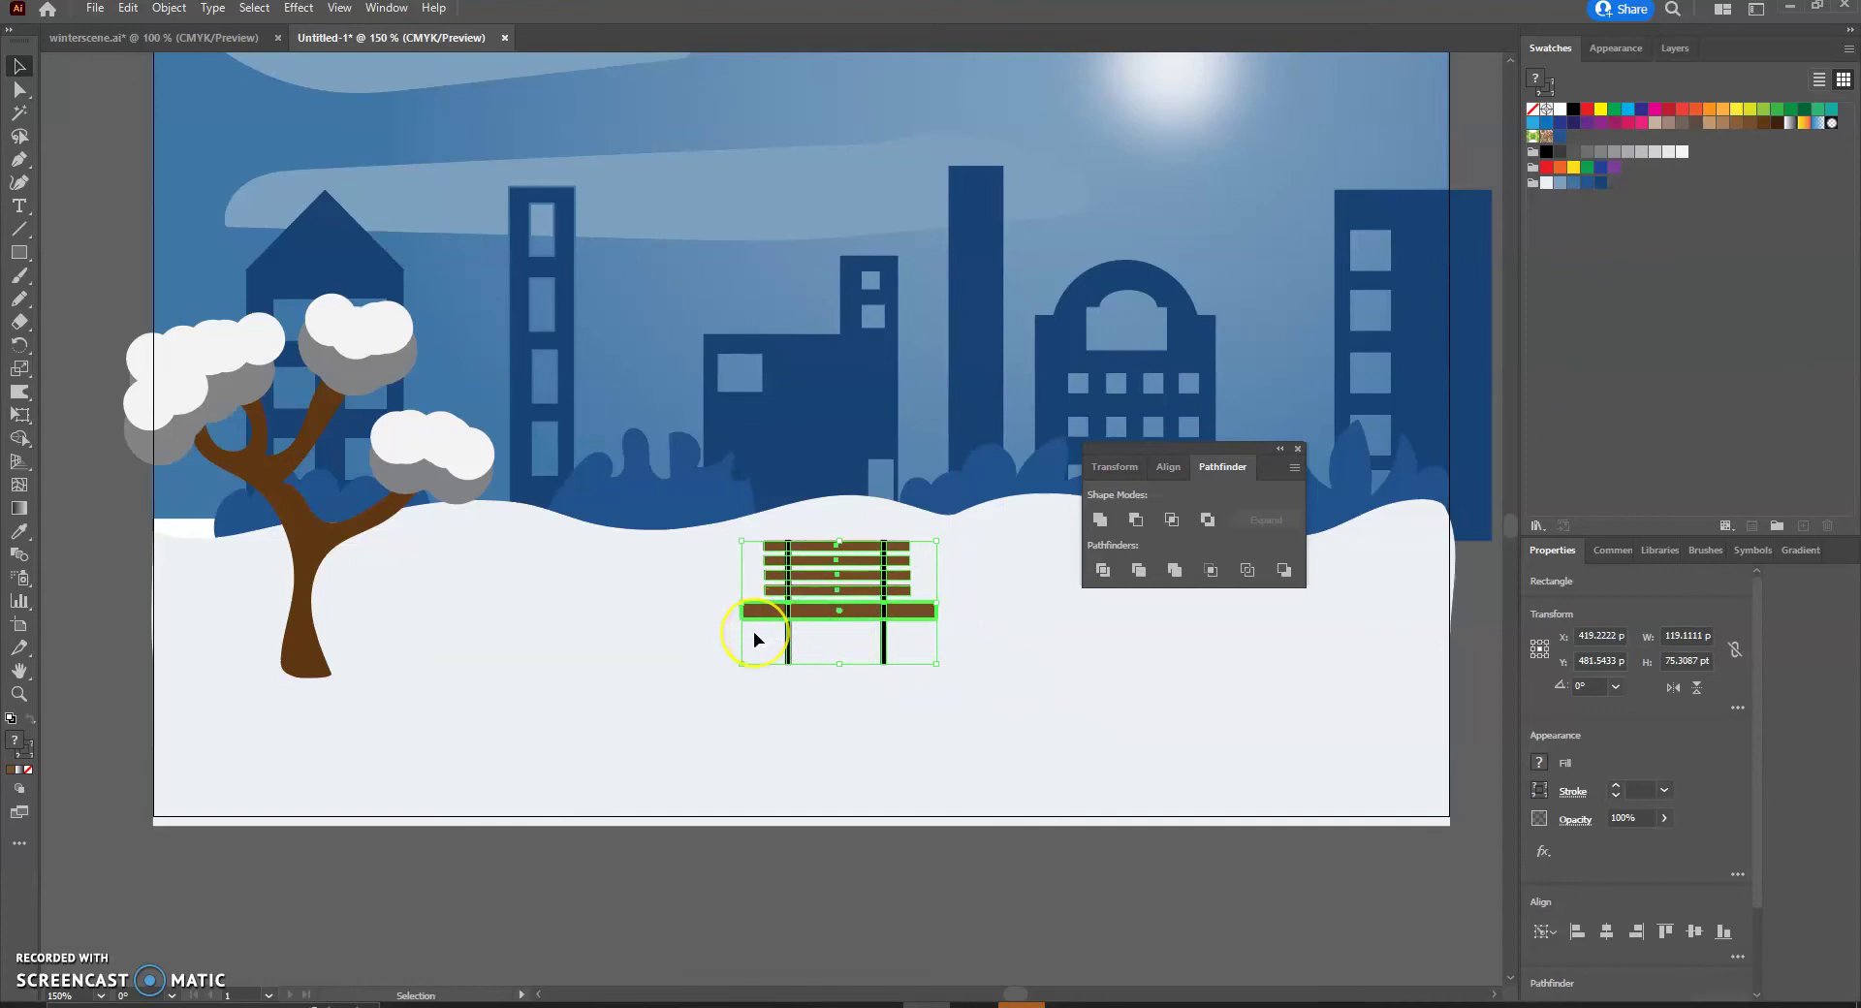
{"action": "scroll", "coordinate": [753, 631], "scroll_direction": "up", "scroll_amount": 5}
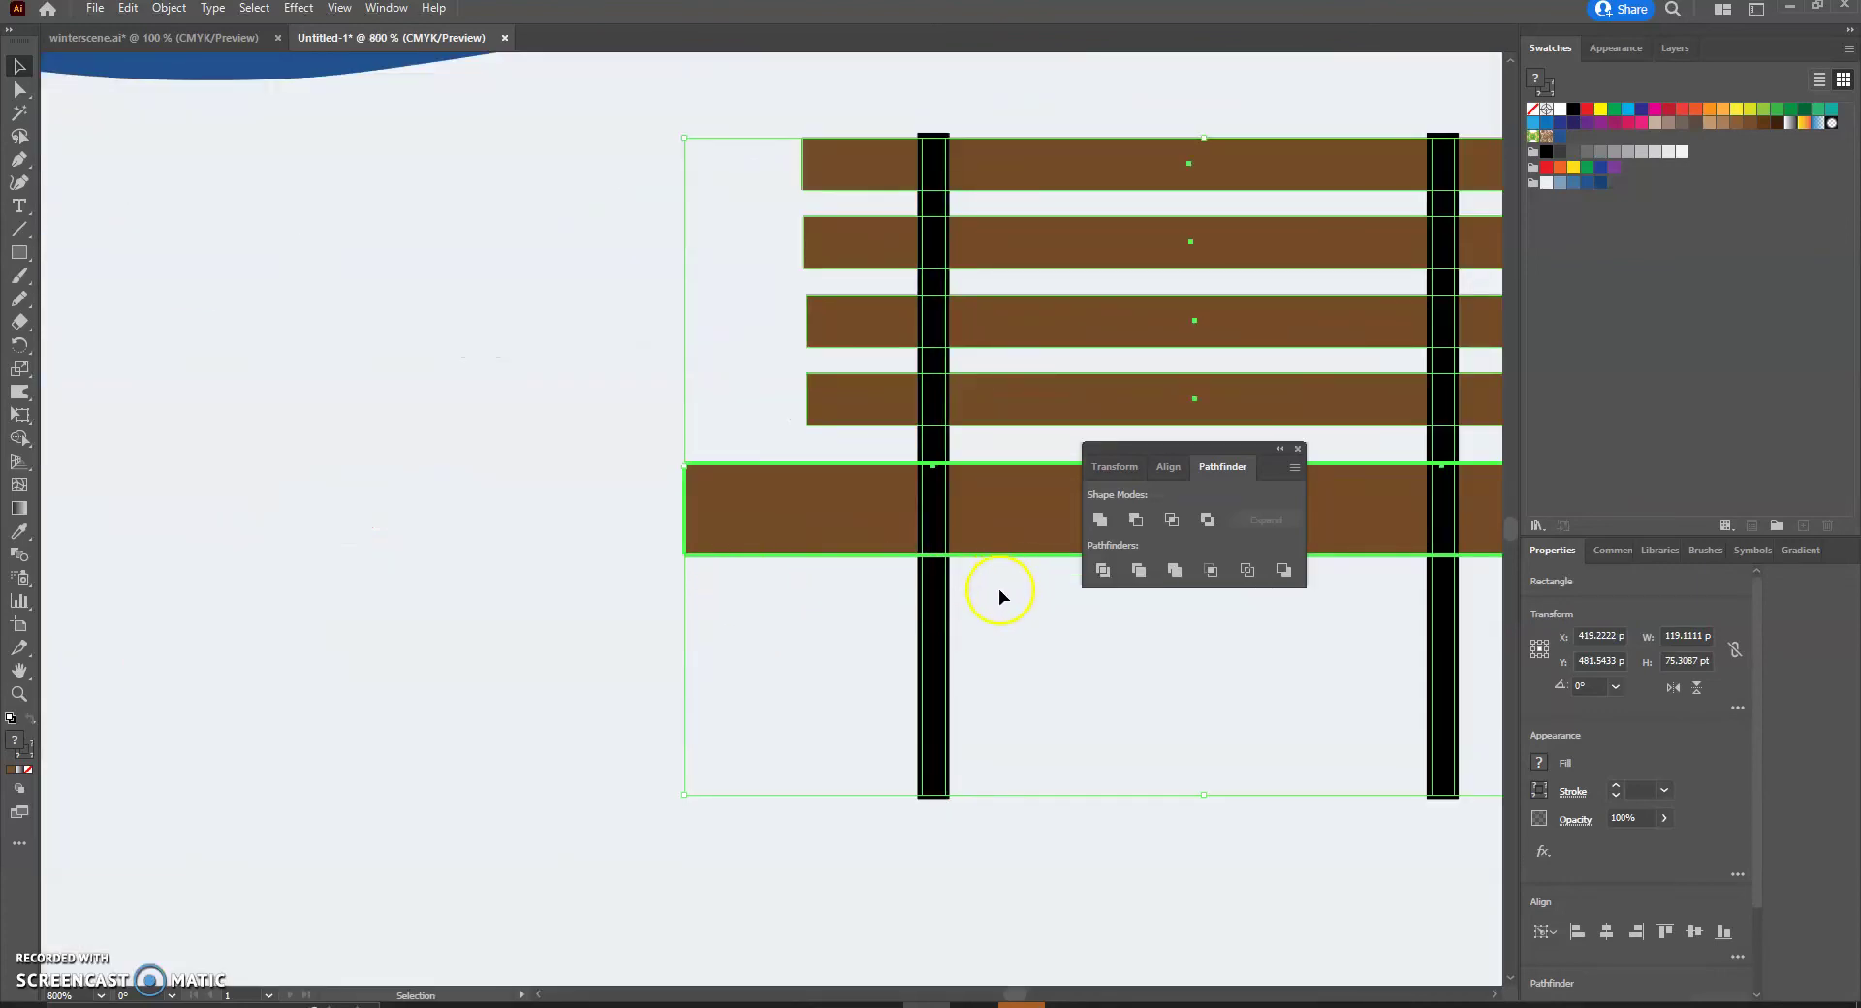
{"action": "left_click", "coordinate": [250, 155]}
{"action": "left_click", "coordinate": [847, 491]}
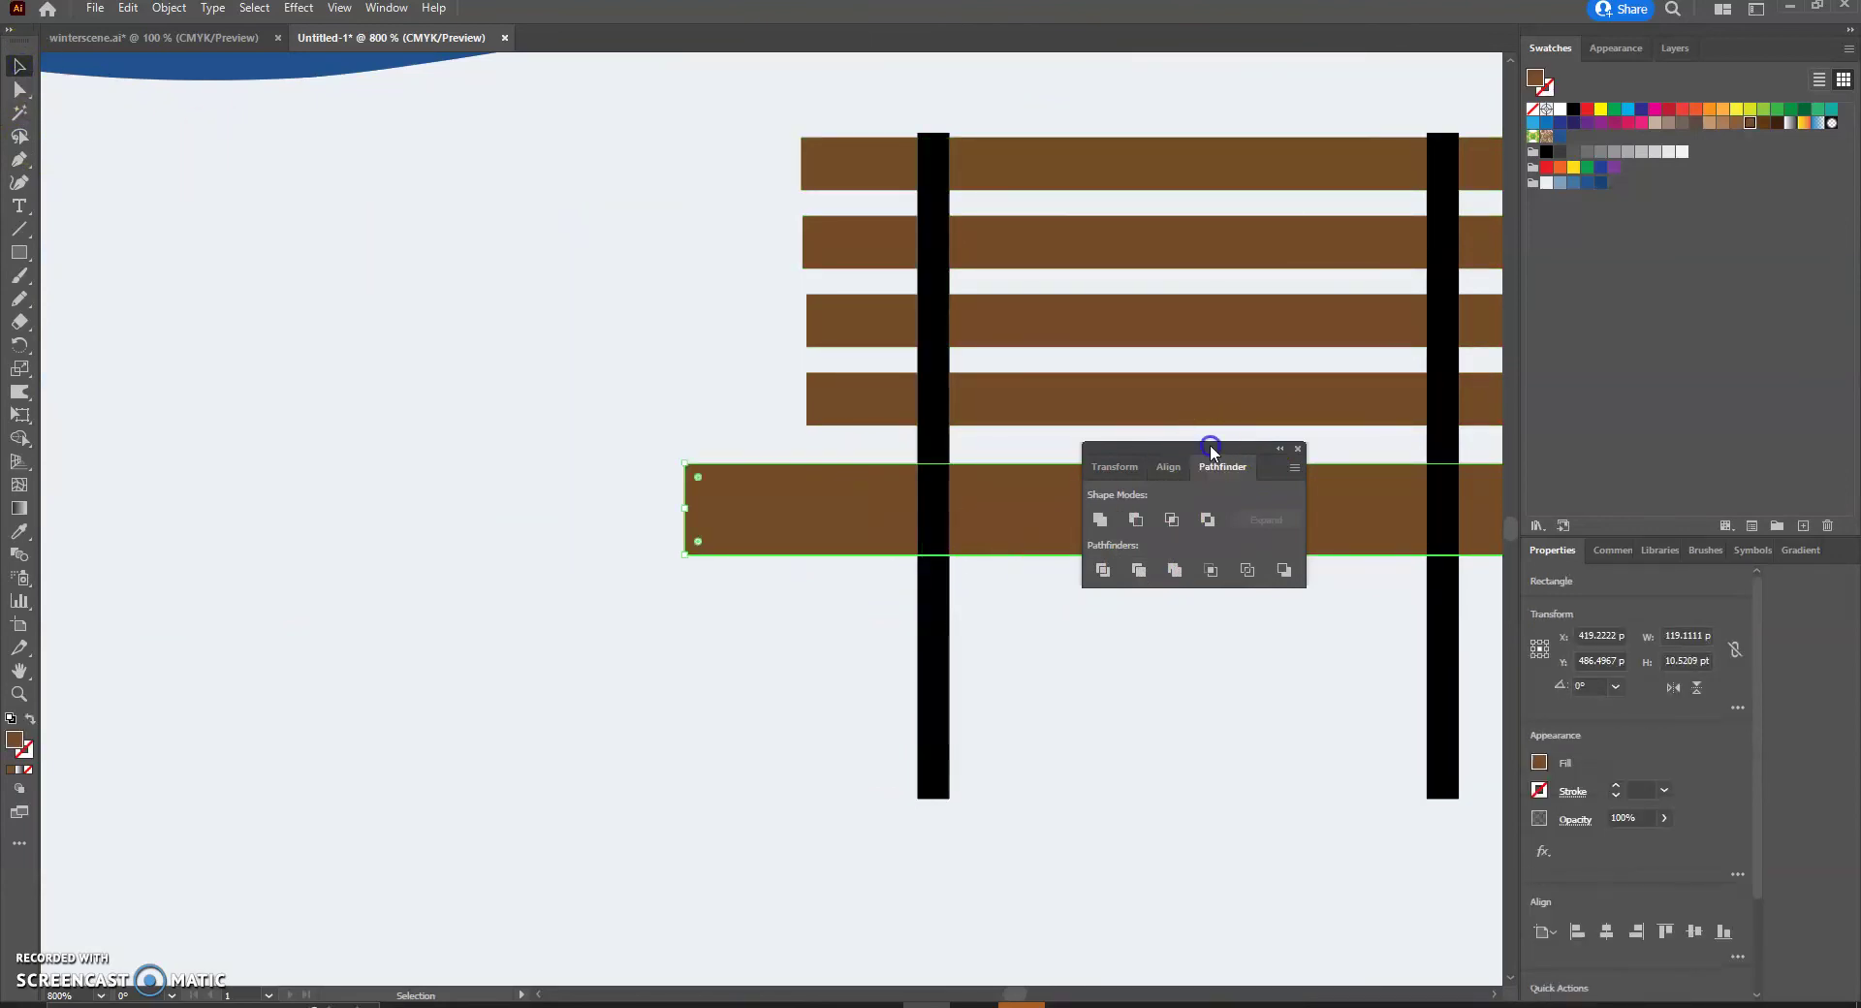
{"action": "left_click_drag", "start_coordinate": [1211, 451], "coordinate": [355, 523]}
{"action": "left_click_drag", "start_coordinate": [1204, 554], "coordinate": [1205, 520]}
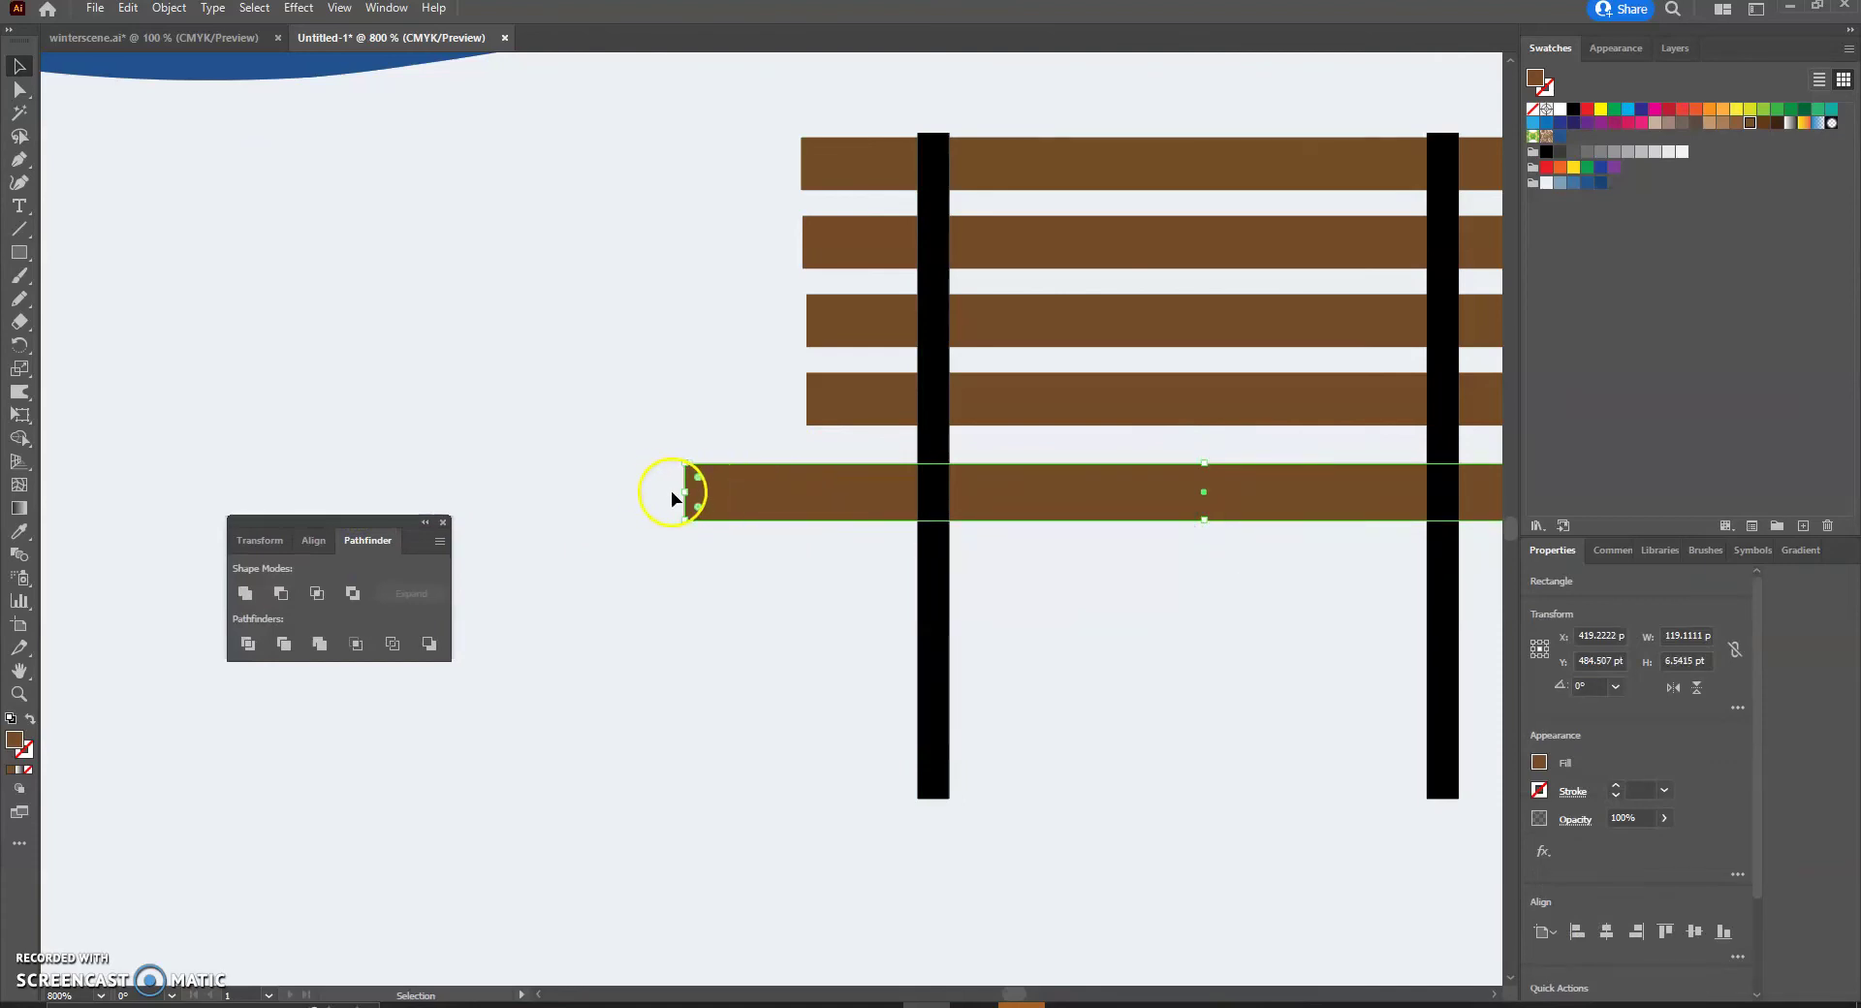
Shorten the bench's seat plank slightly at both ends and deselect it.
{"action": "left_click_drag", "start_coordinate": [688, 491], "coordinate": [726, 490]}
{"action": "scroll", "coordinate": [1018, 507], "scroll_direction": "down", "scroll_amount": 3}
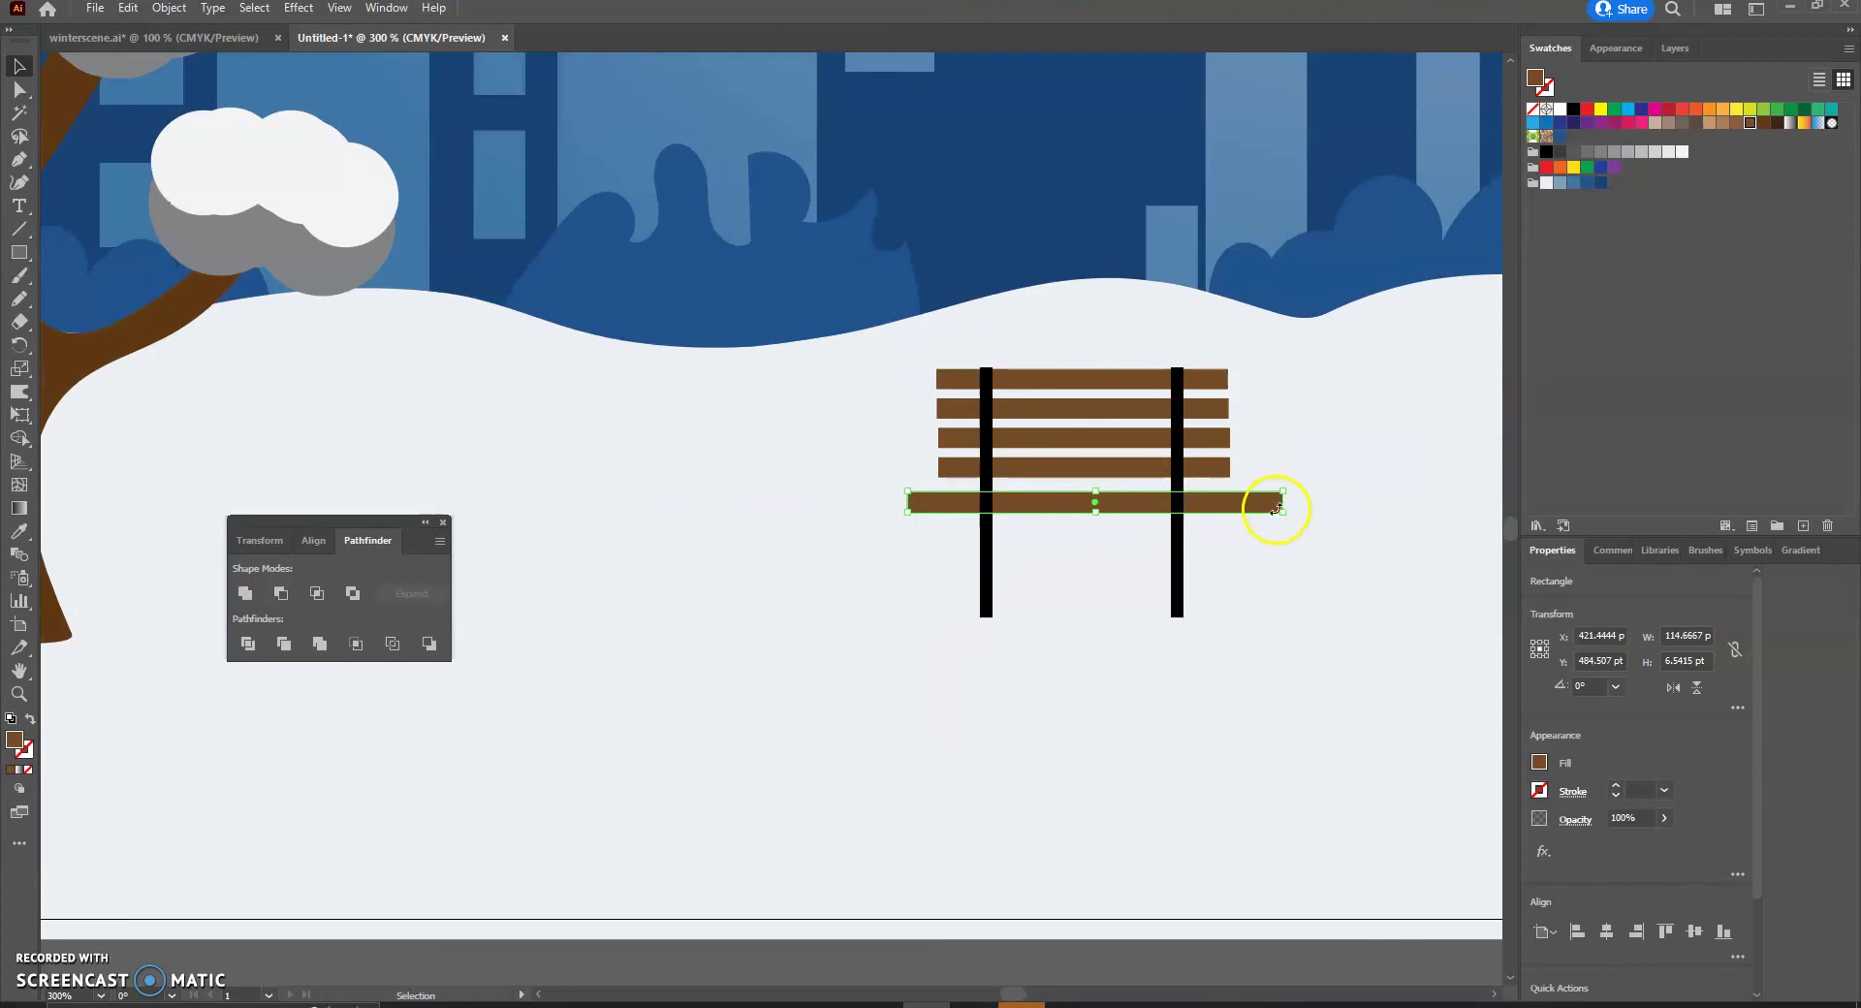
{"action": "scroll", "coordinate": [1304, 514], "scroll_direction": "up", "scroll_amount": 4}
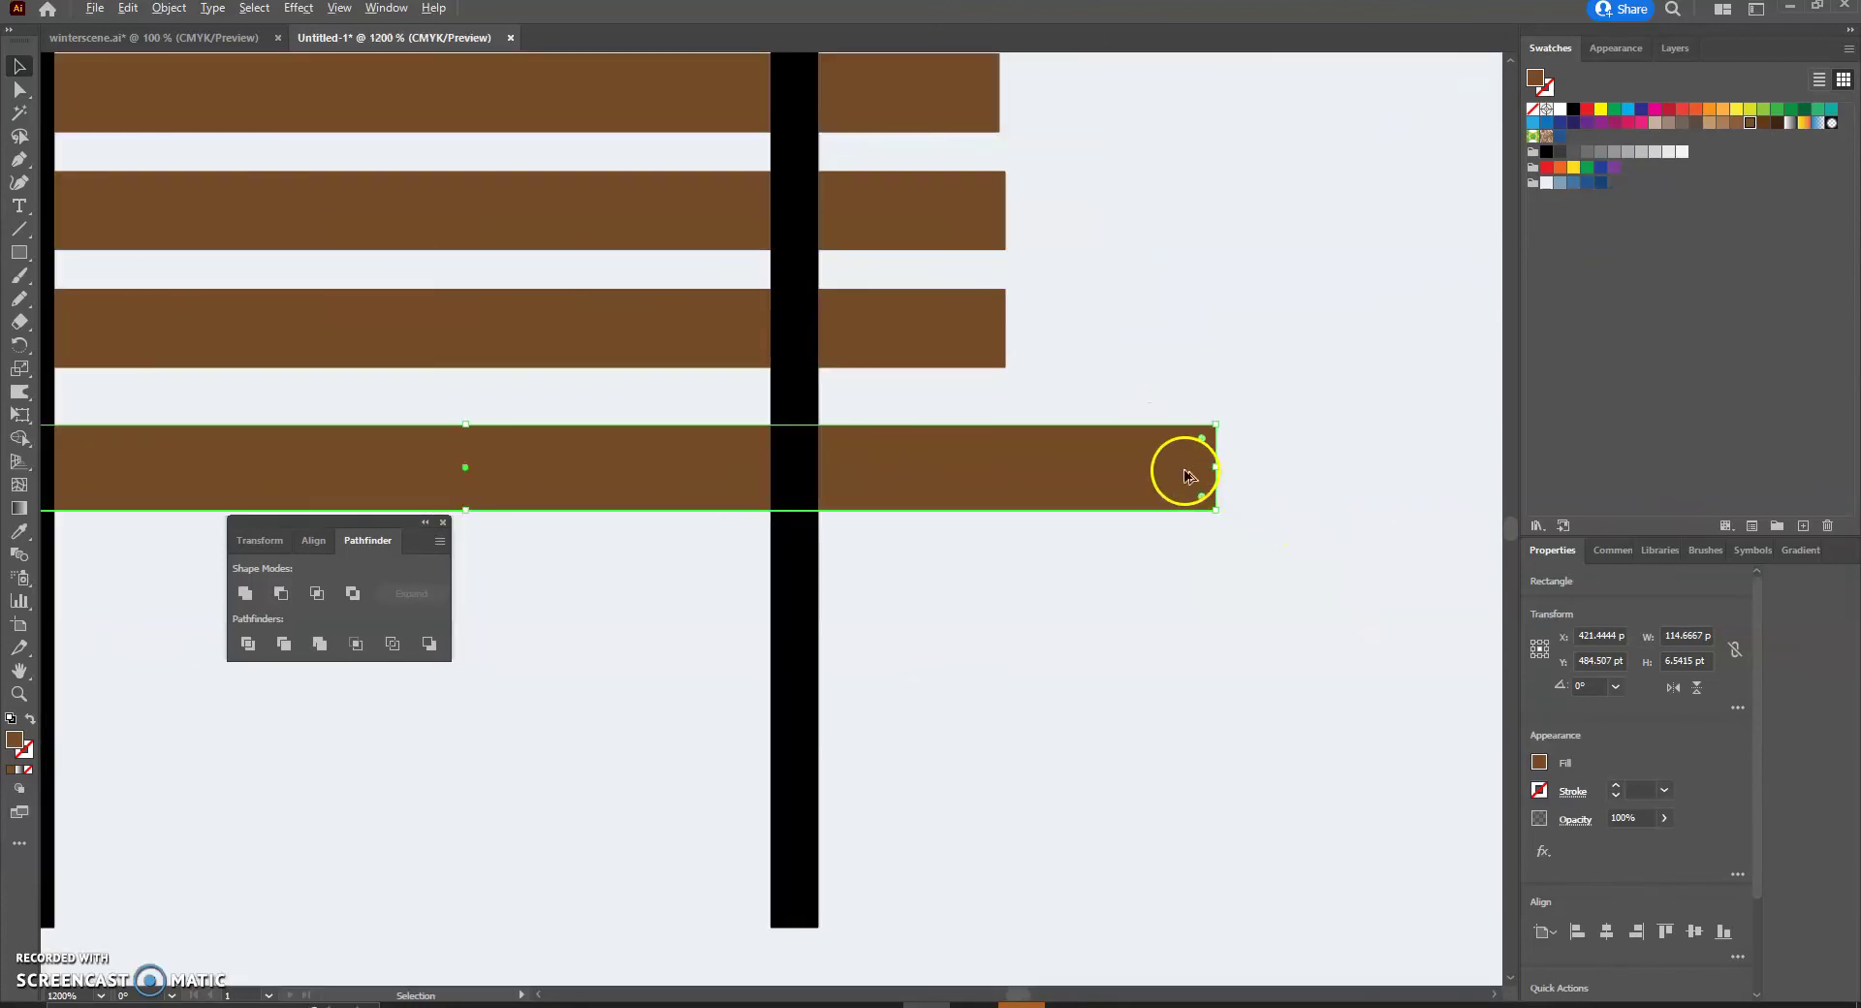
{"action": "left_click_drag", "start_coordinate": [1216, 469], "coordinate": [1162, 464]}
{"action": "left_click", "coordinate": [1239, 477]}
{"action": "scroll", "coordinate": [1238, 479], "scroll_direction": "down", "scroll_amount": 4}
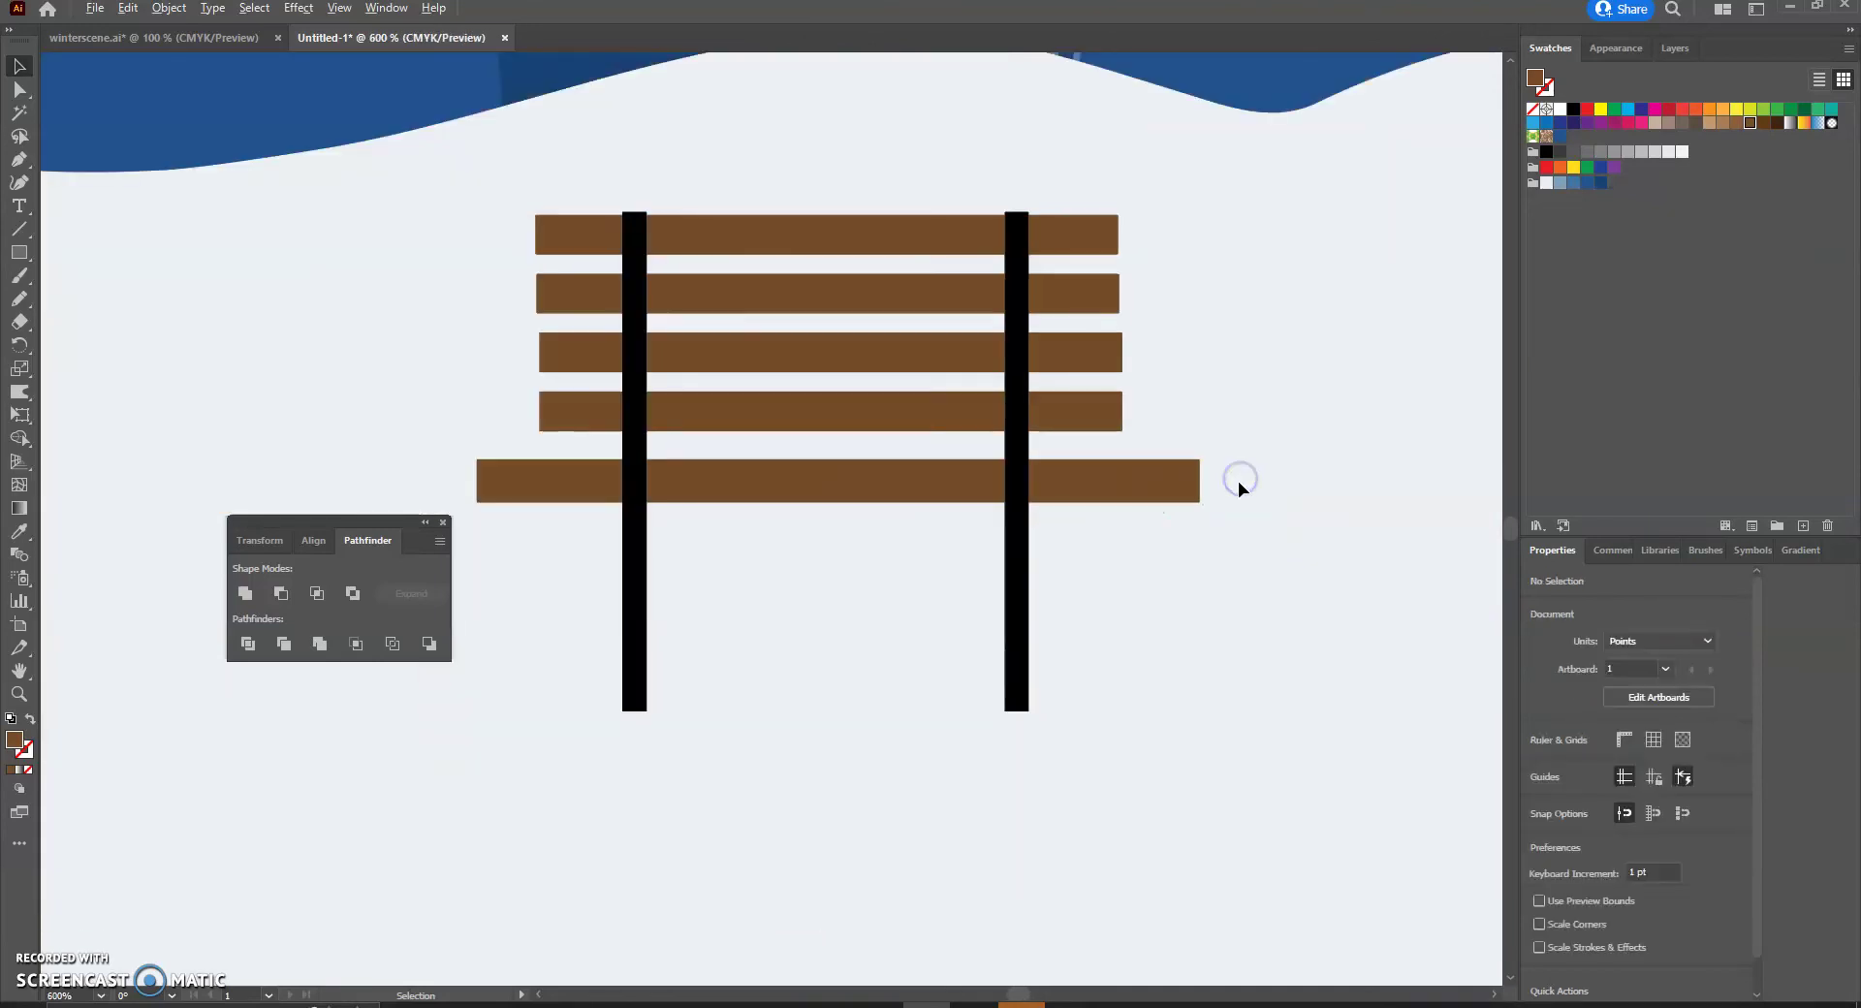
Check the lamp post in winterscene.ai, and in the untitled scene draw a black square about 48 × 48 pt on the snow beside the bench.
{"action": "scroll", "coordinate": [1202, 519], "scroll_direction": "down", "scroll_amount": 3}
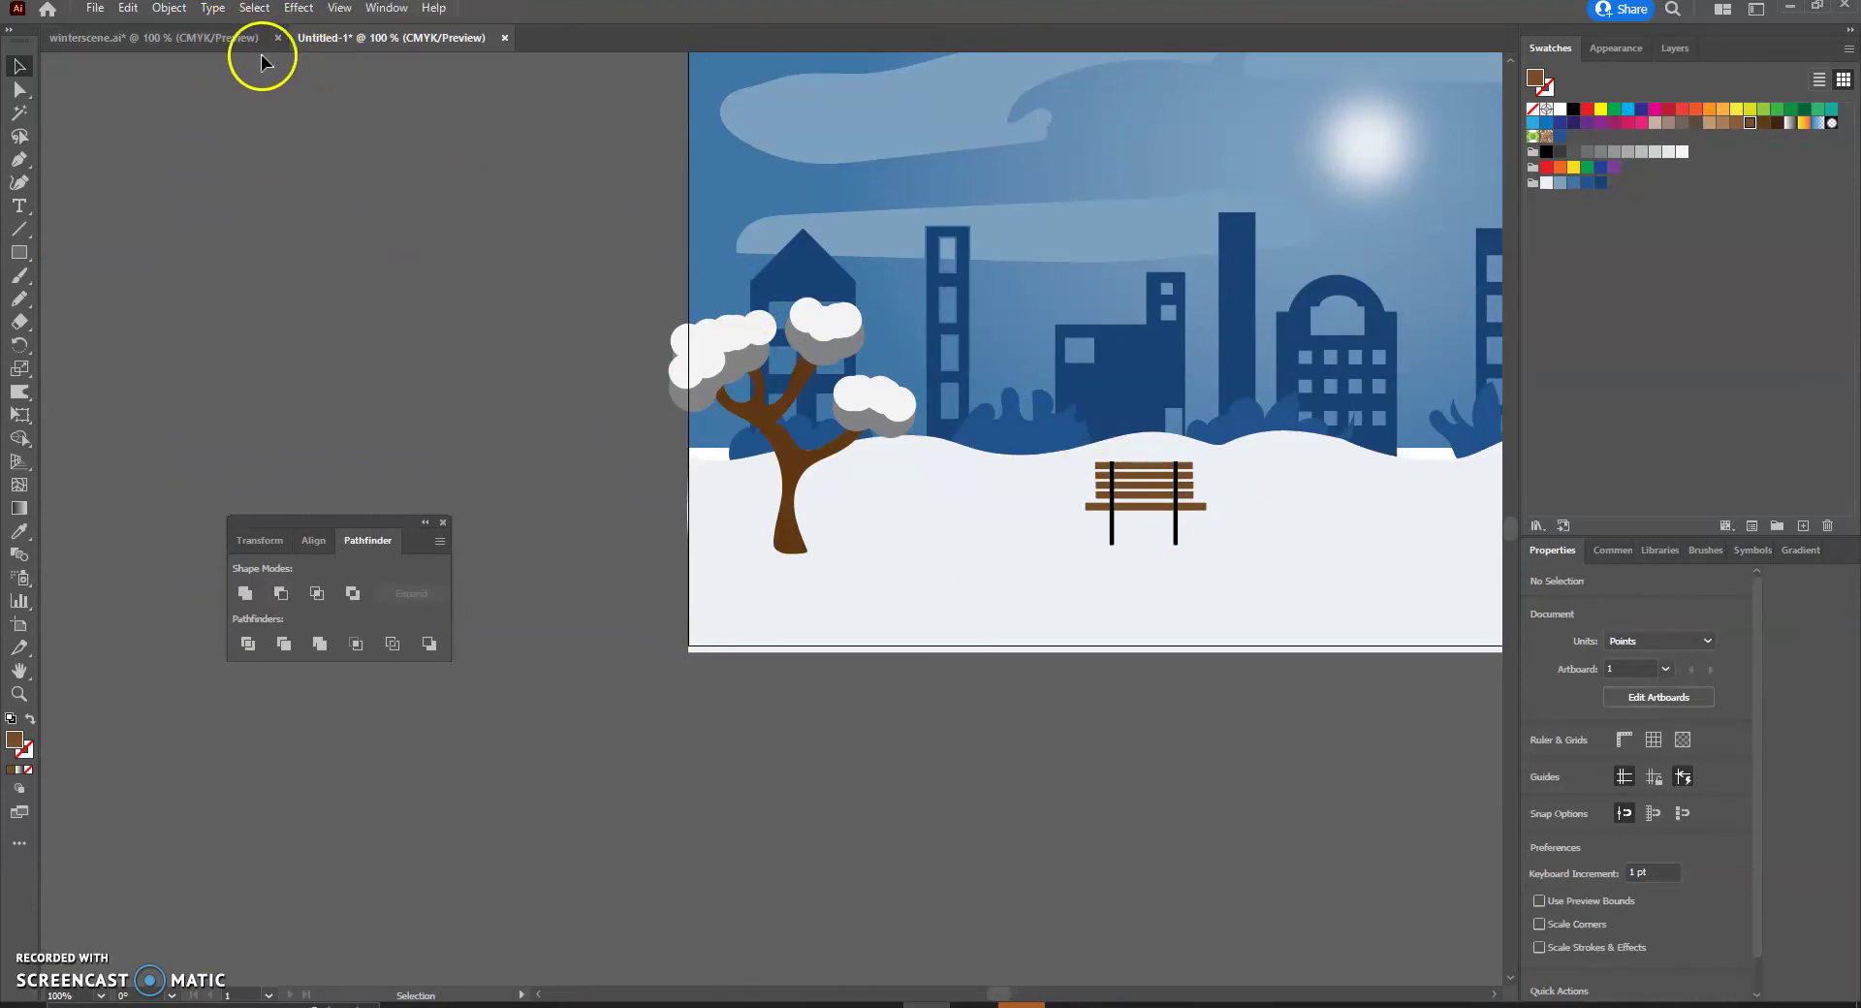
{"action": "left_click", "coordinate": [194, 38]}
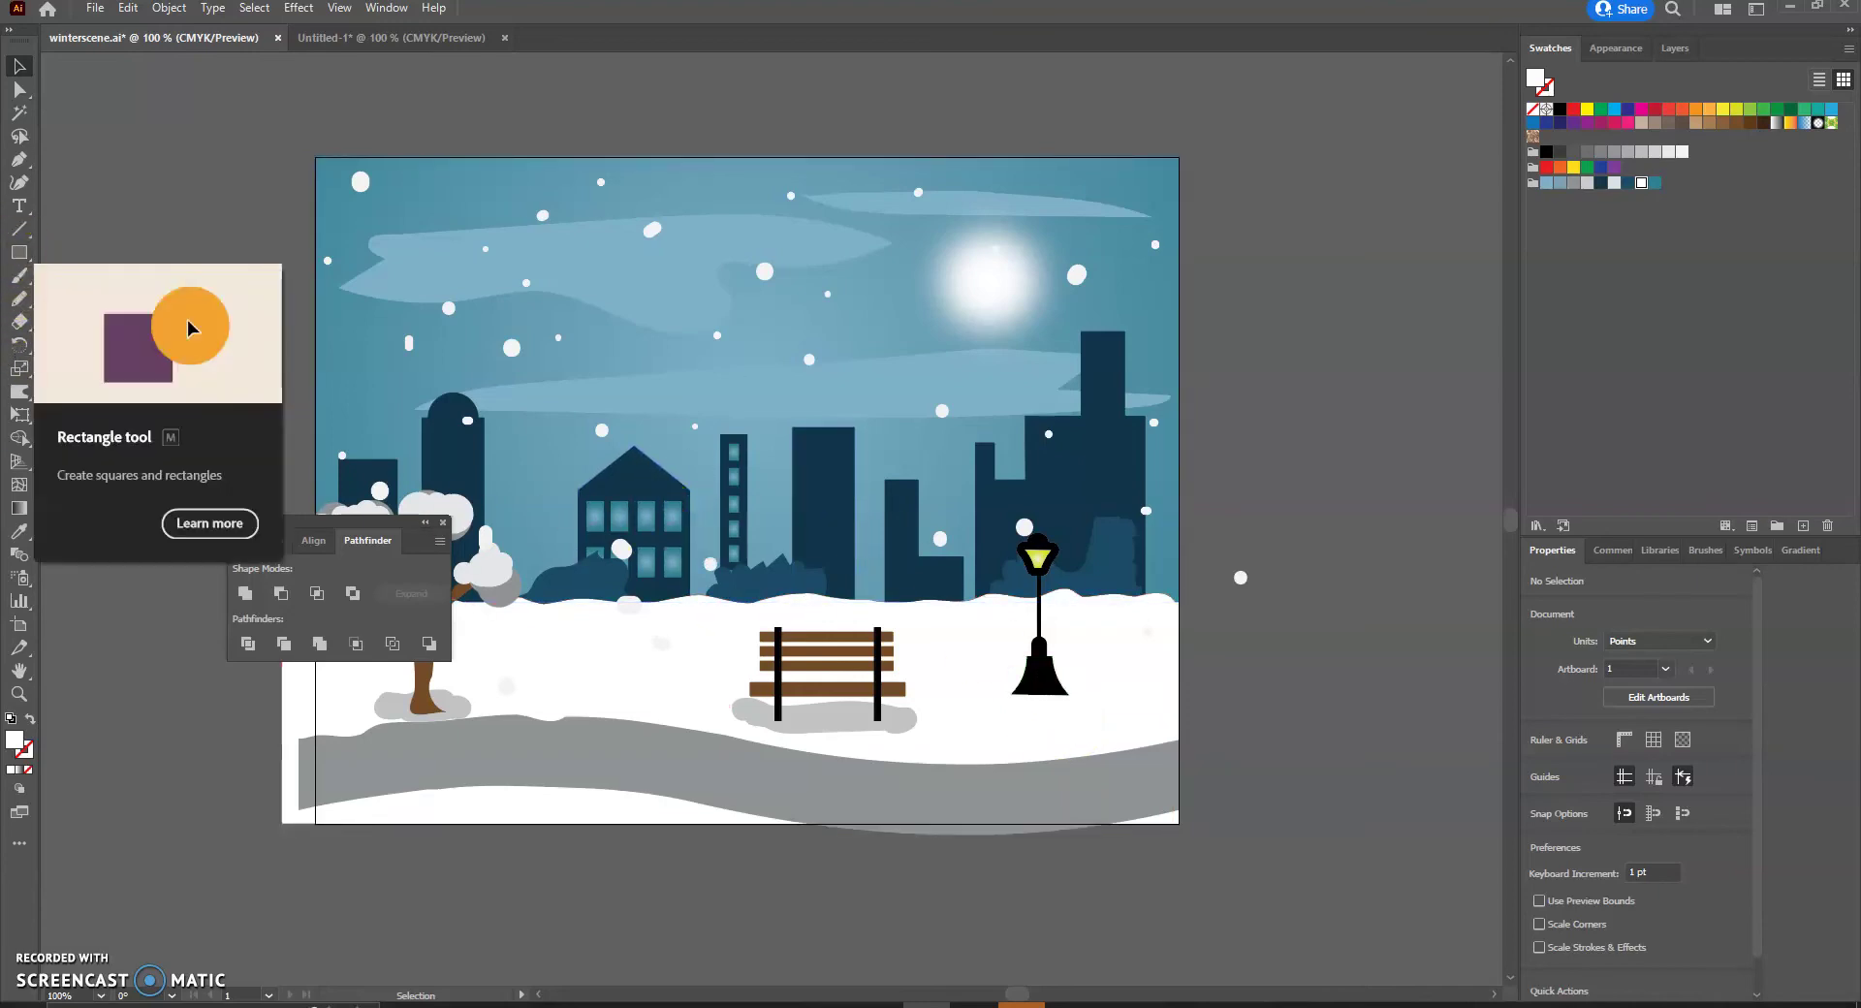
{"action": "left_click", "coordinate": [17, 253]}
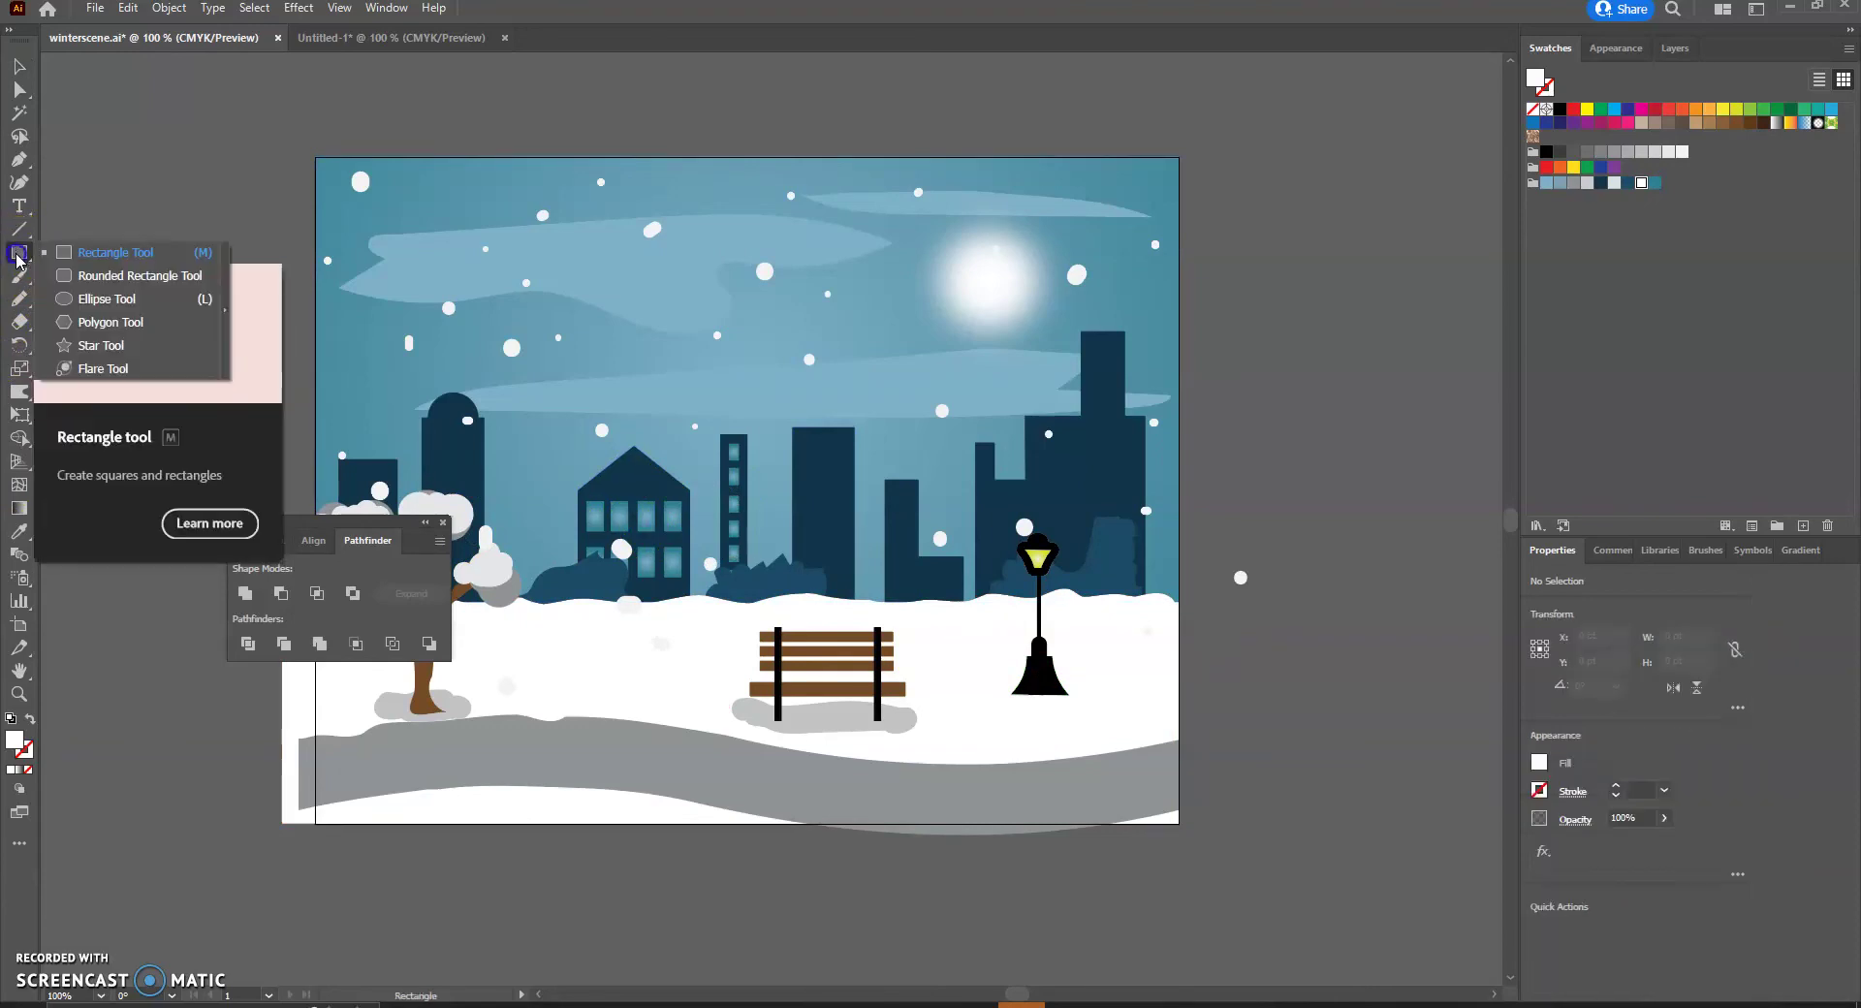
{"action": "left_click", "coordinate": [85, 260]}
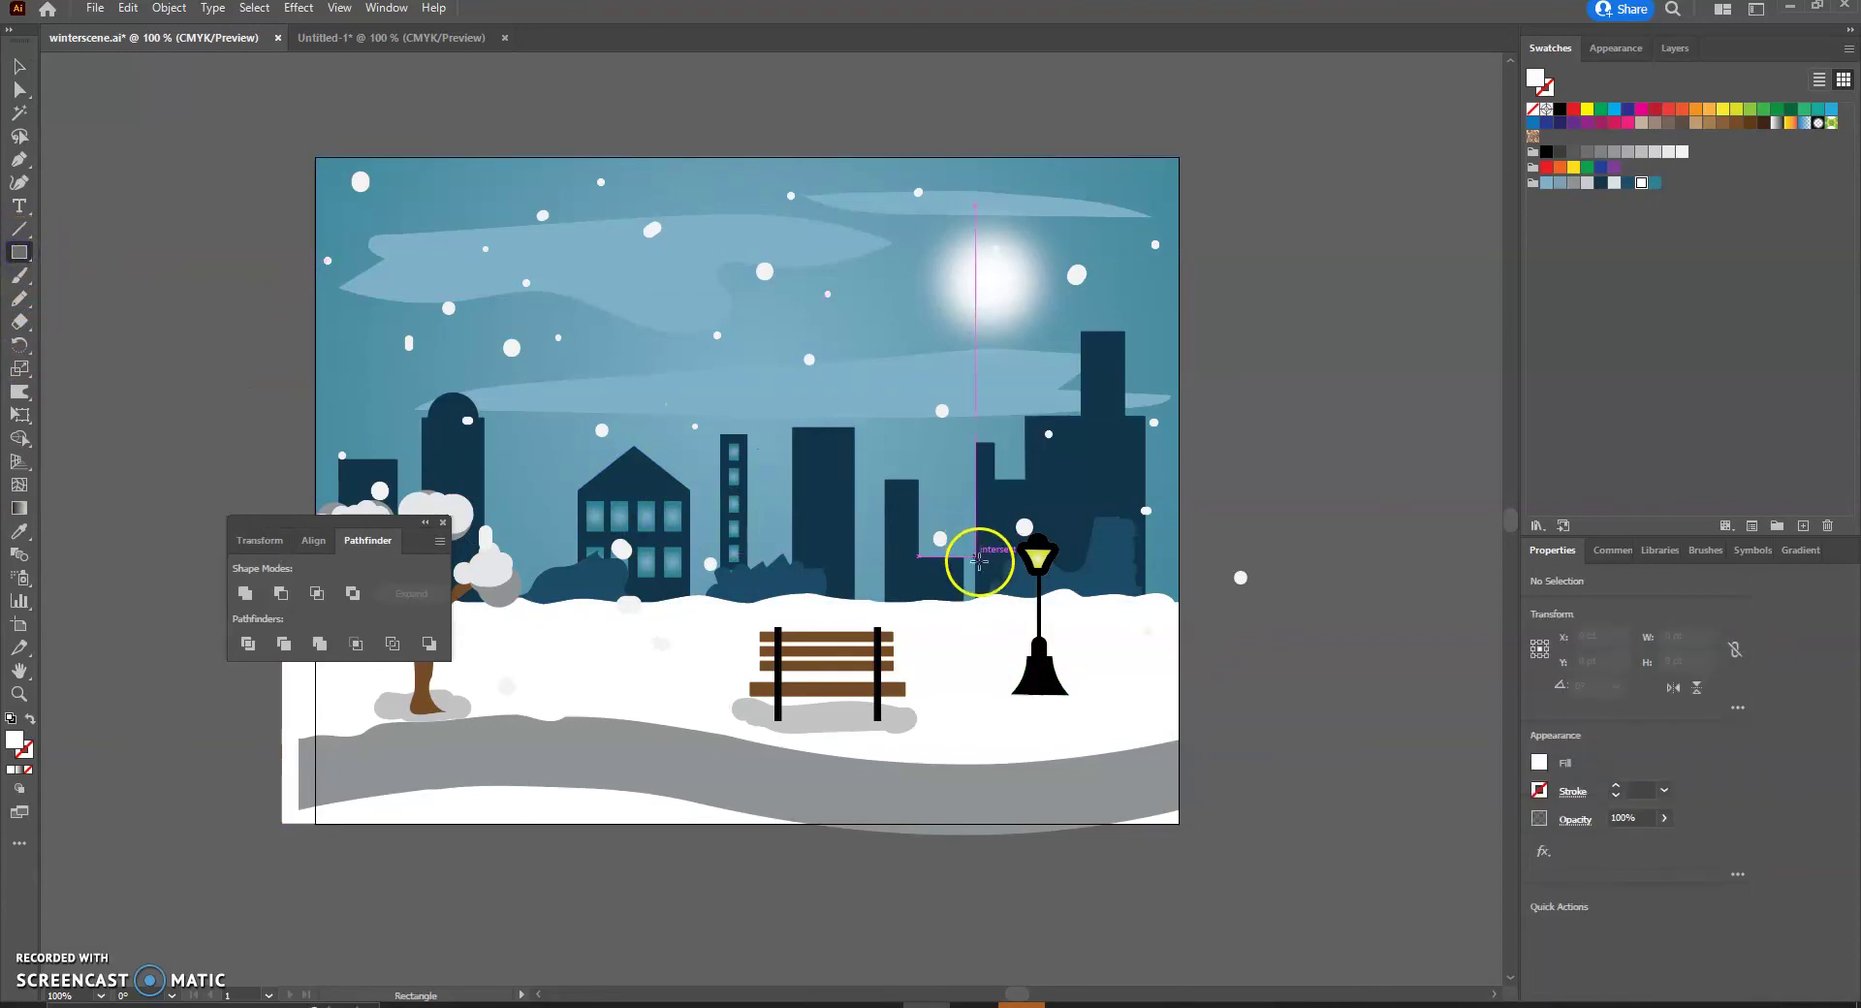
{"action": "left_click", "coordinate": [368, 38]}
{"action": "scroll", "coordinate": [1371, 515], "scroll_direction": "right", "scroll_amount": 5}
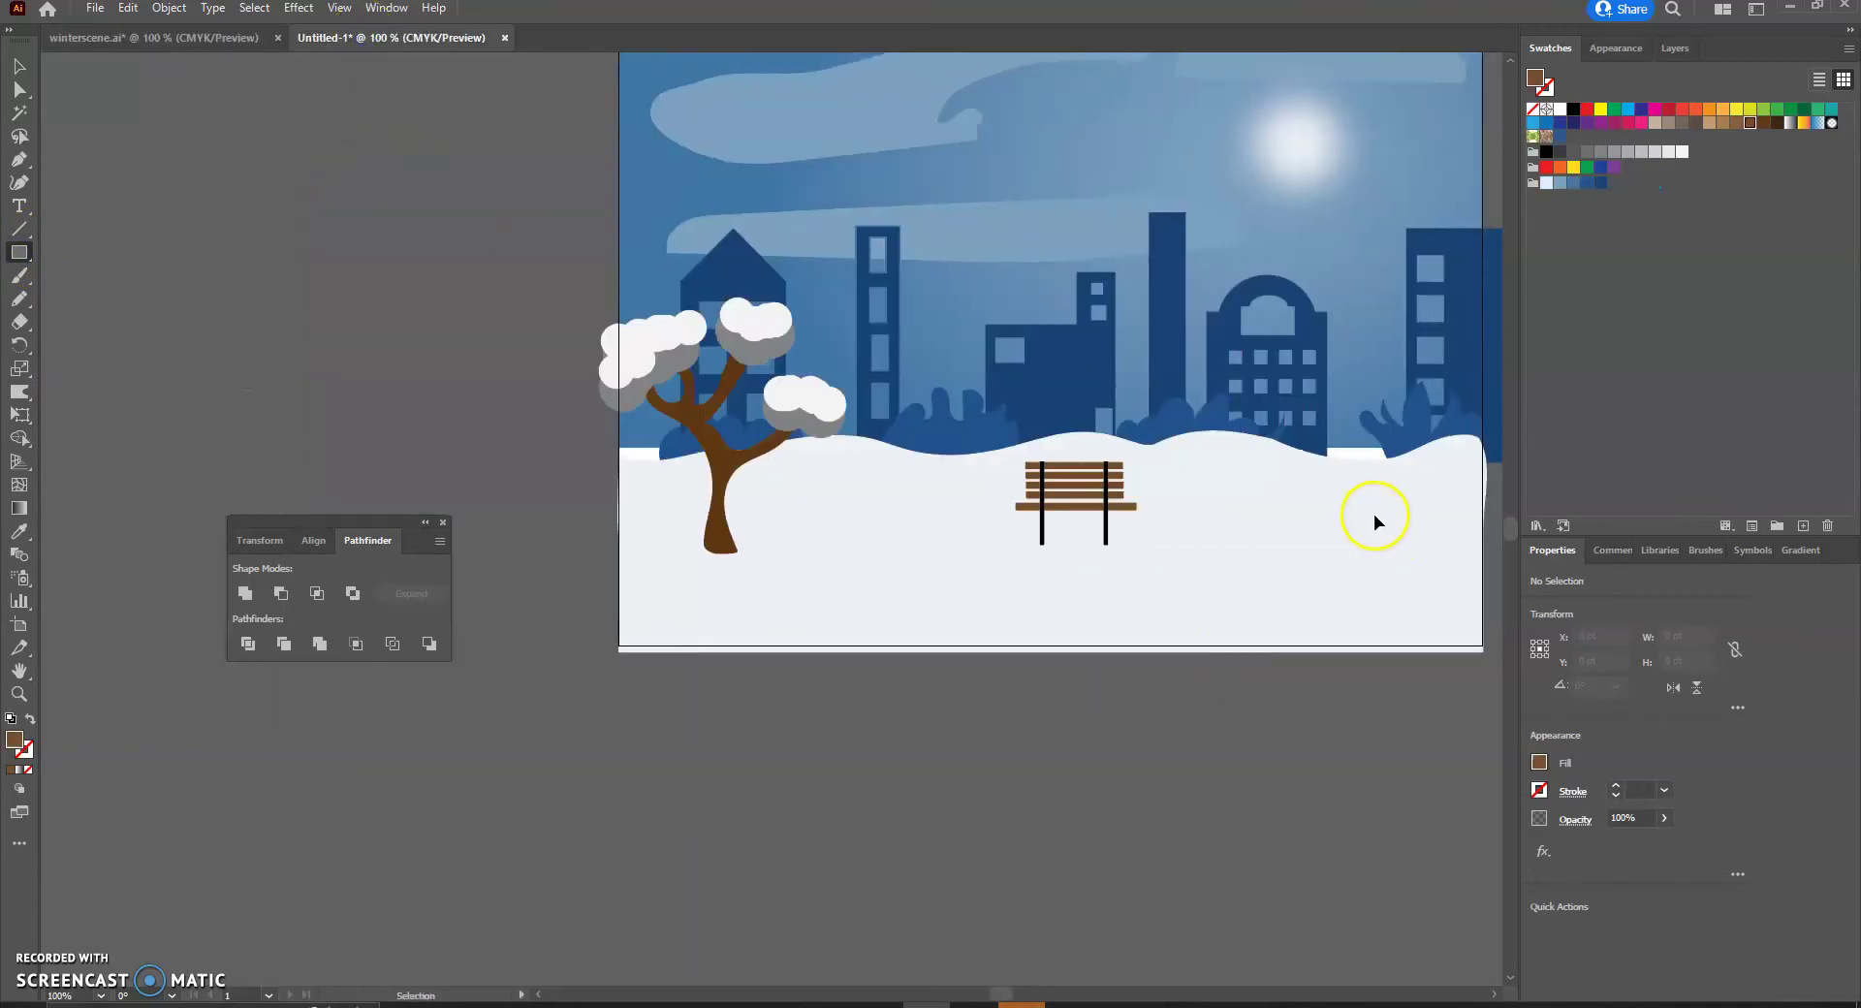
{"action": "left_click_drag", "start_coordinate": [1105, 507], "coordinate": [1157, 559]}
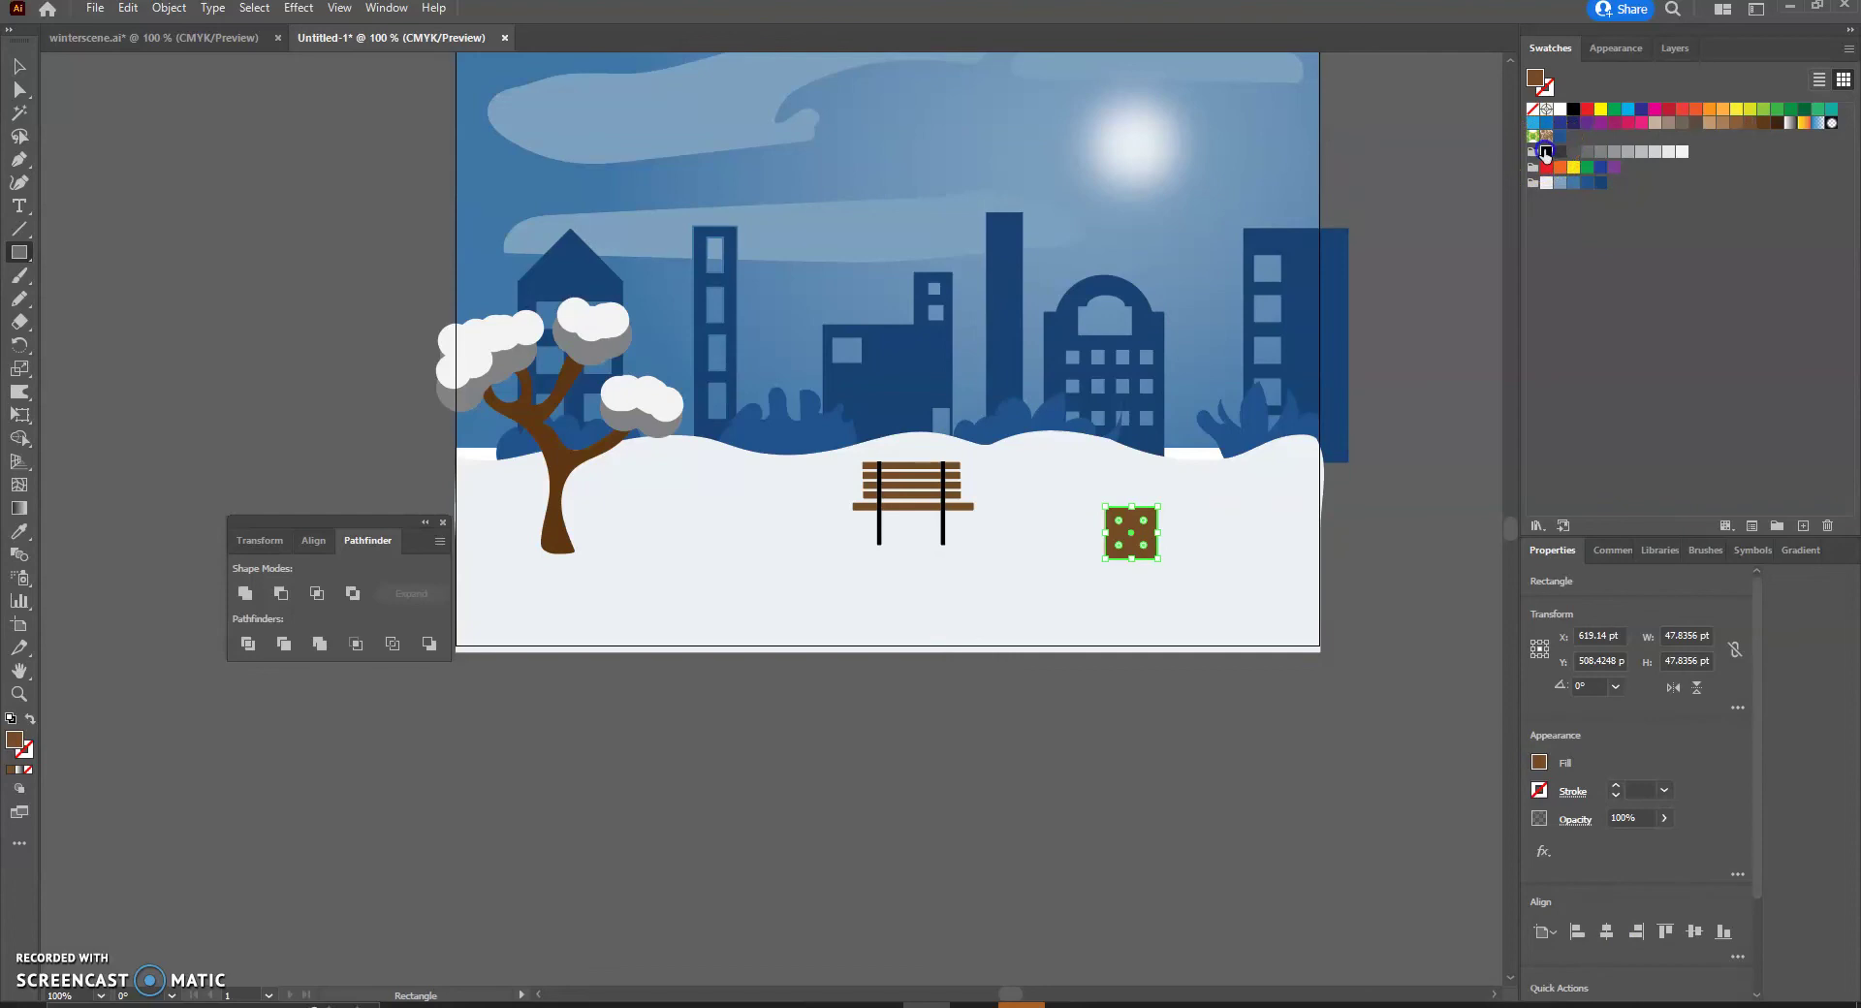
{"action": "left_click", "coordinate": [1546, 151]}
Draw a circle about 44 pt in diameter over the black square's upper-left corner and fill it white.
{"action": "scroll", "coordinate": [1153, 622], "scroll_direction": "up", "scroll_amount": 3}
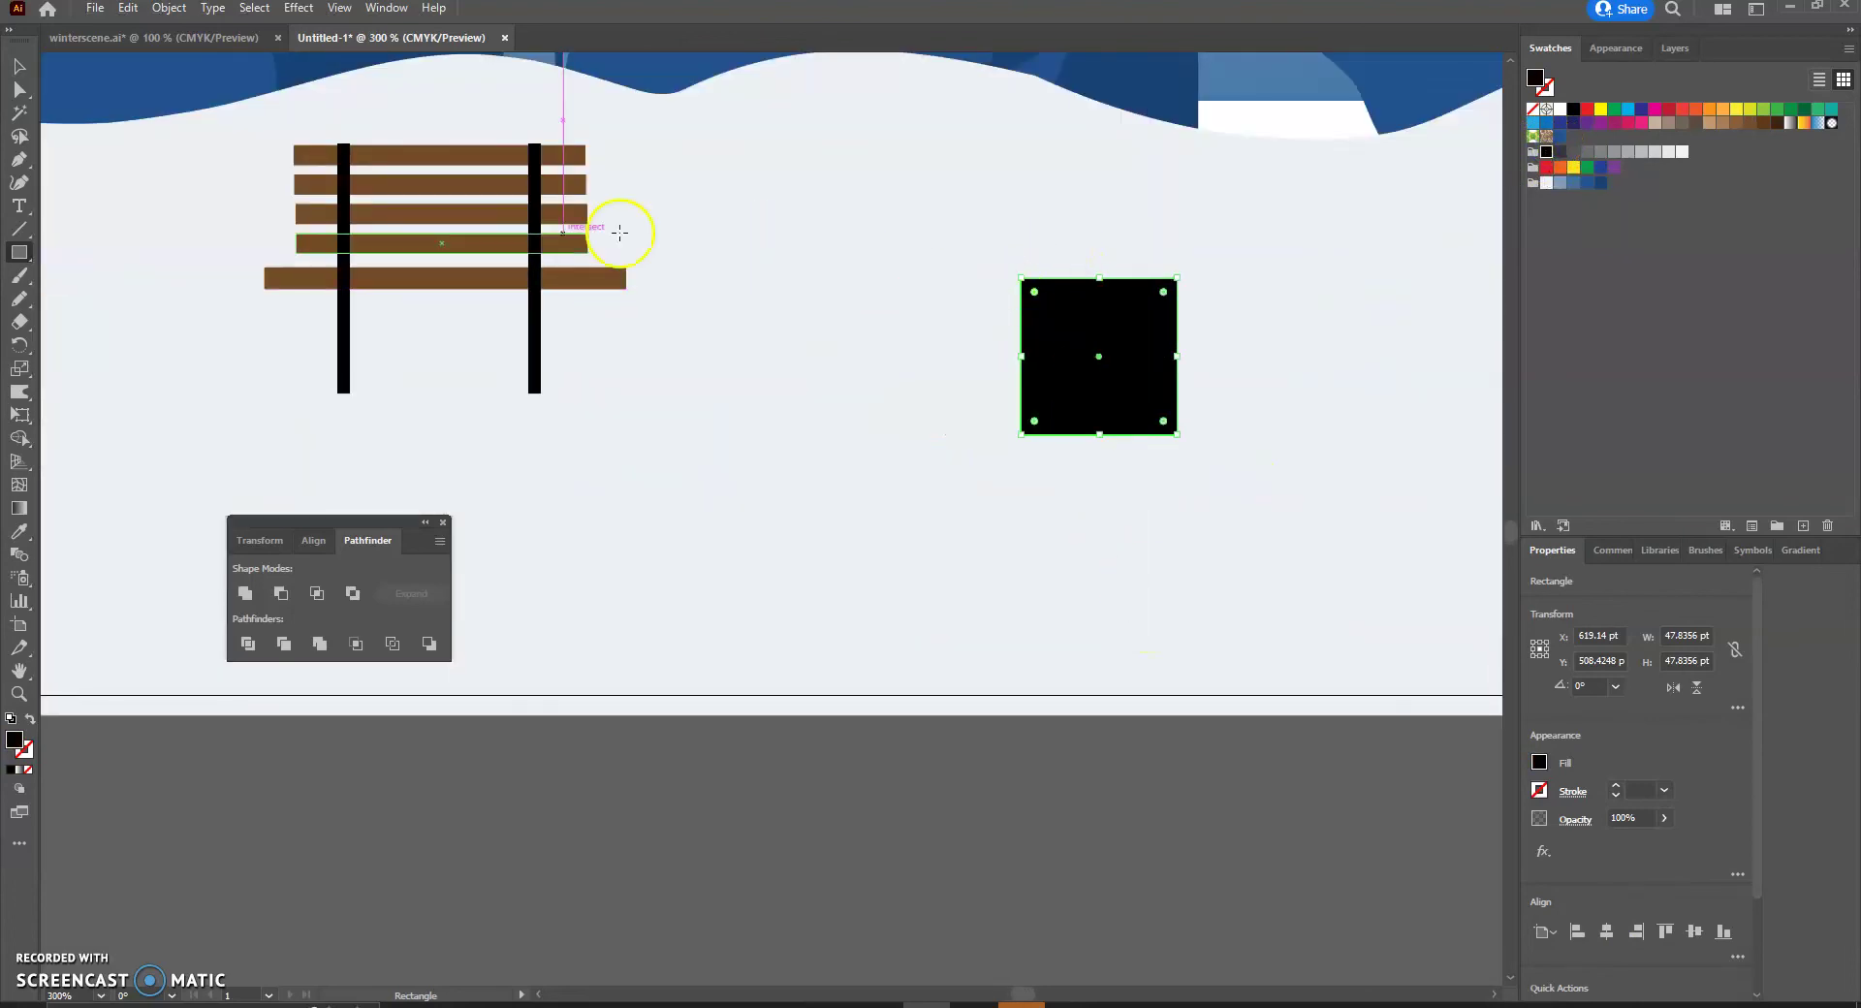
{"action": "left_click_drag", "start_coordinate": [15, 258], "coordinate": [88, 293]}
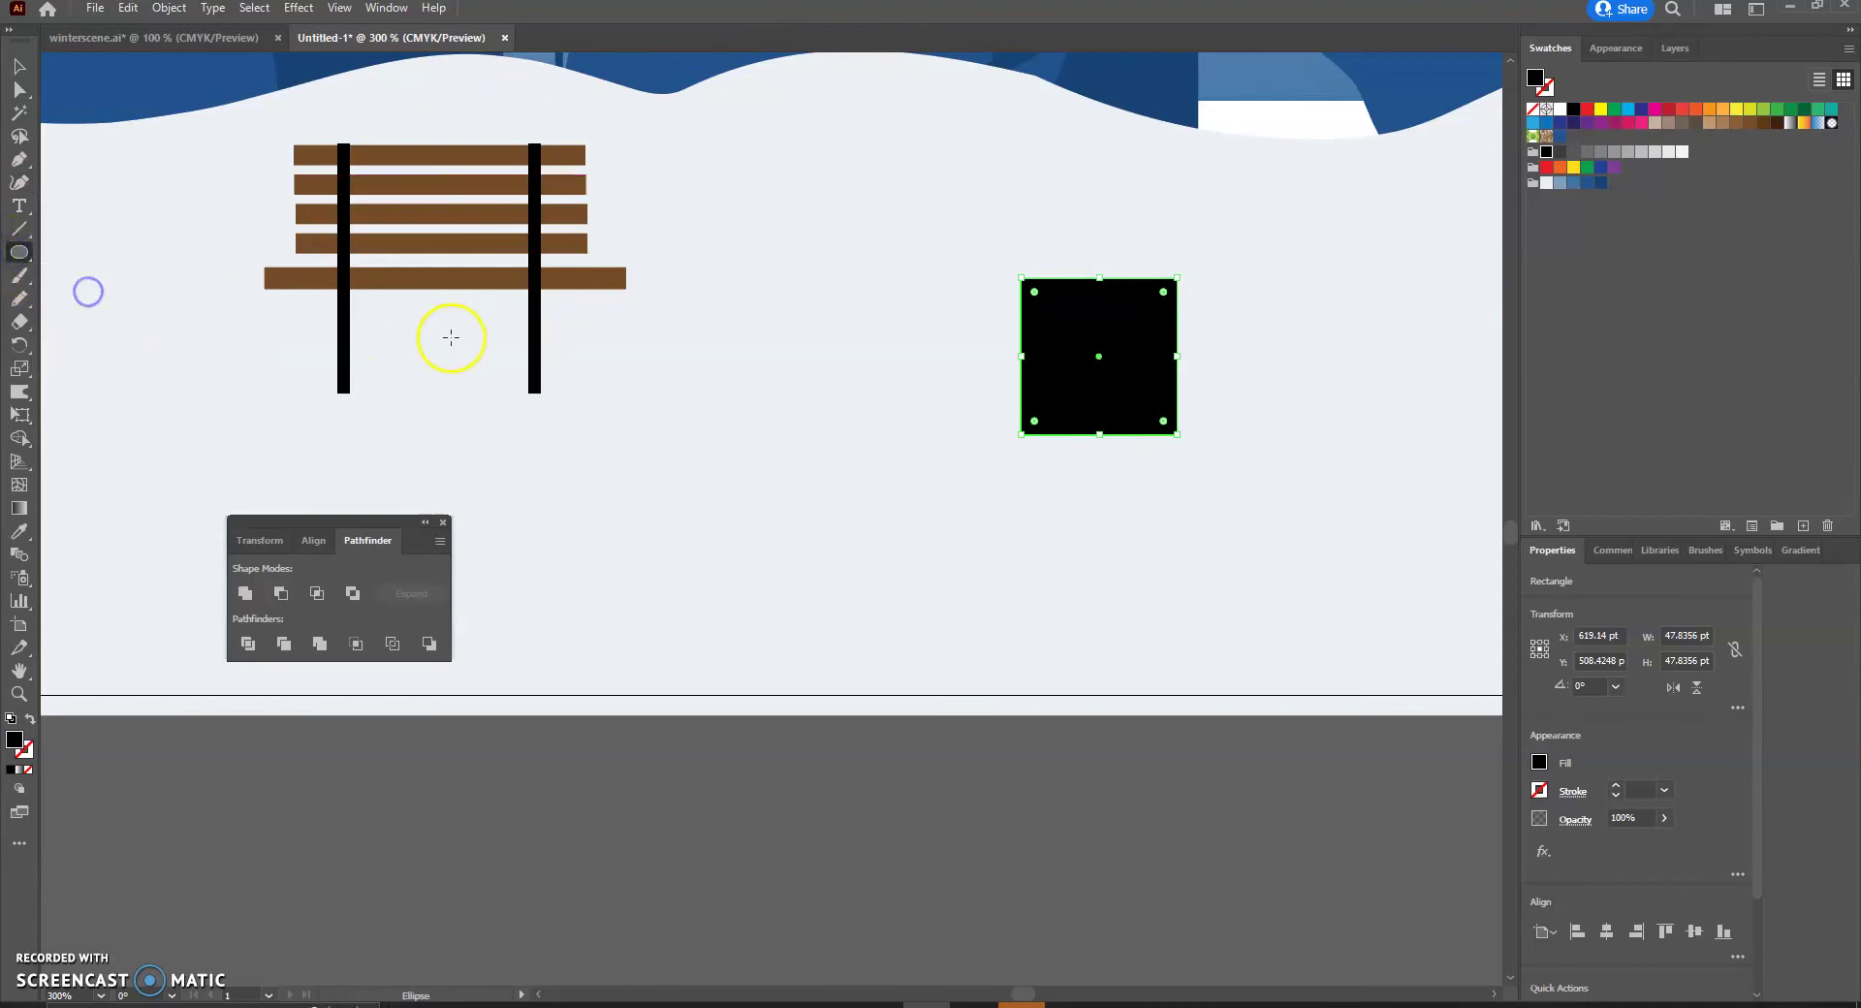
{"action": "left_click_drag", "start_coordinate": [853, 235], "coordinate": [1020, 299]}
{"action": "left_click", "coordinate": [19, 66]}
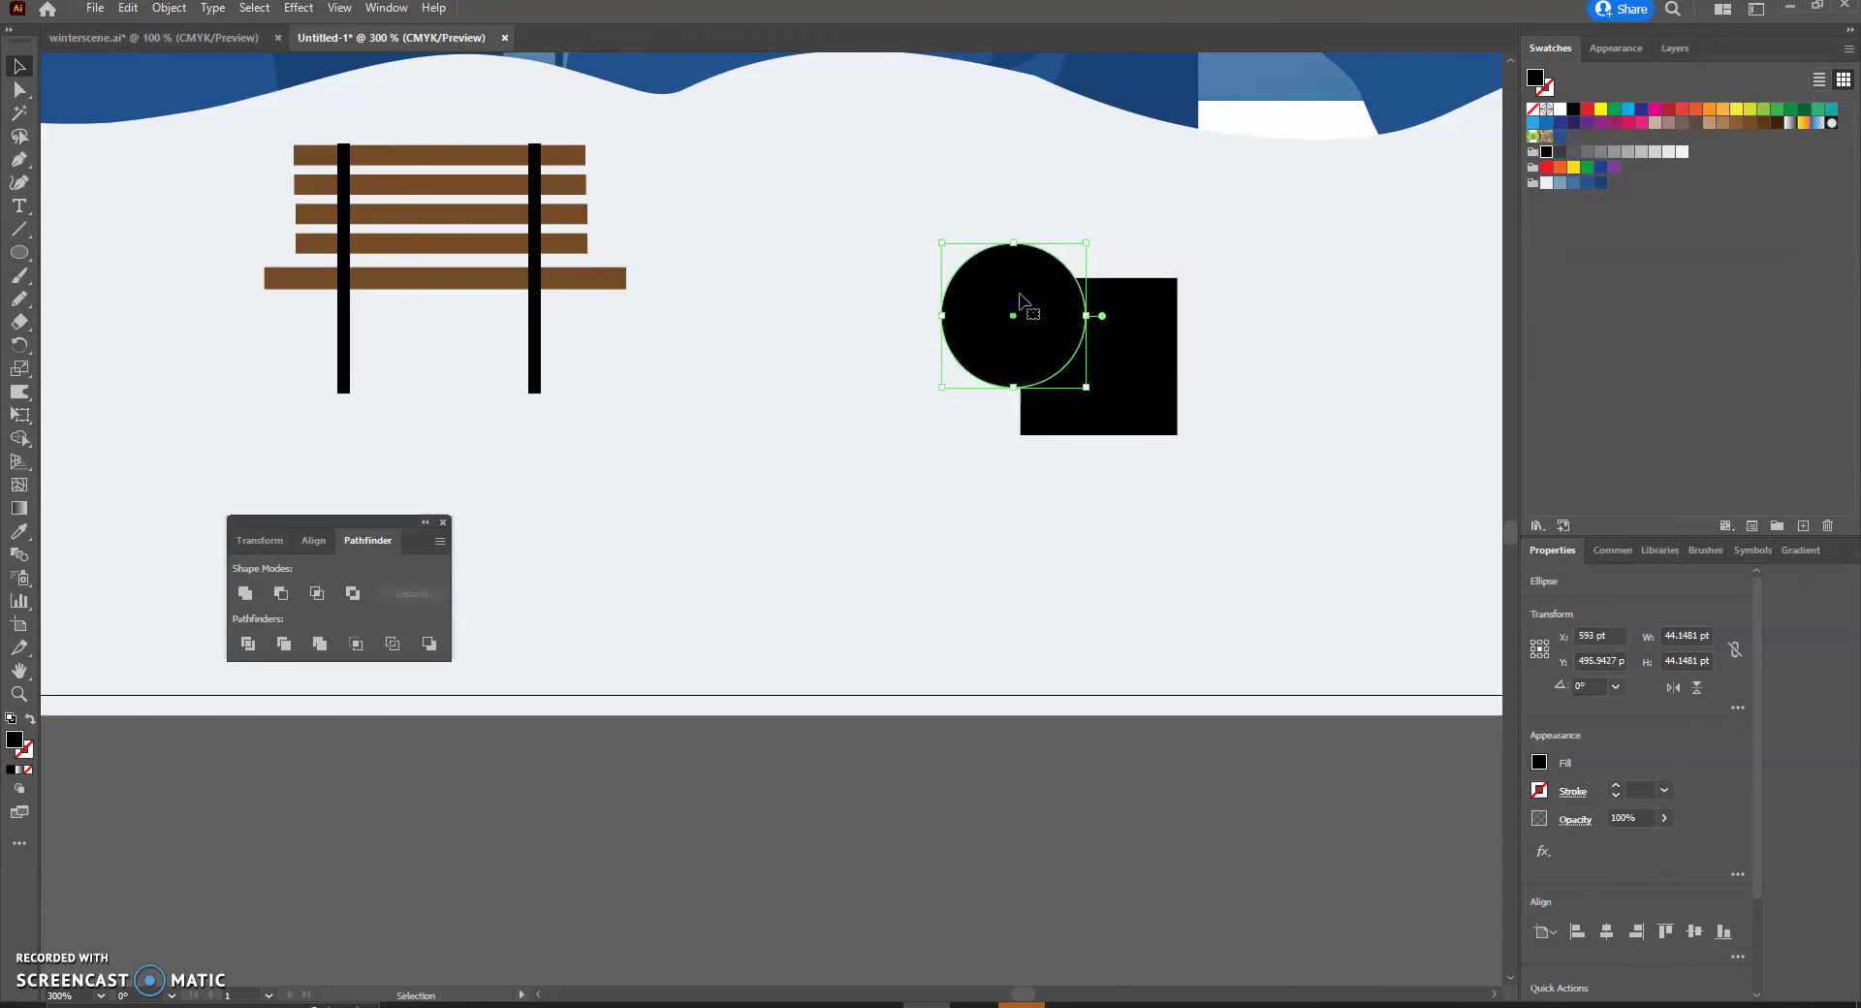
{"action": "left_click", "coordinate": [1560, 111]}
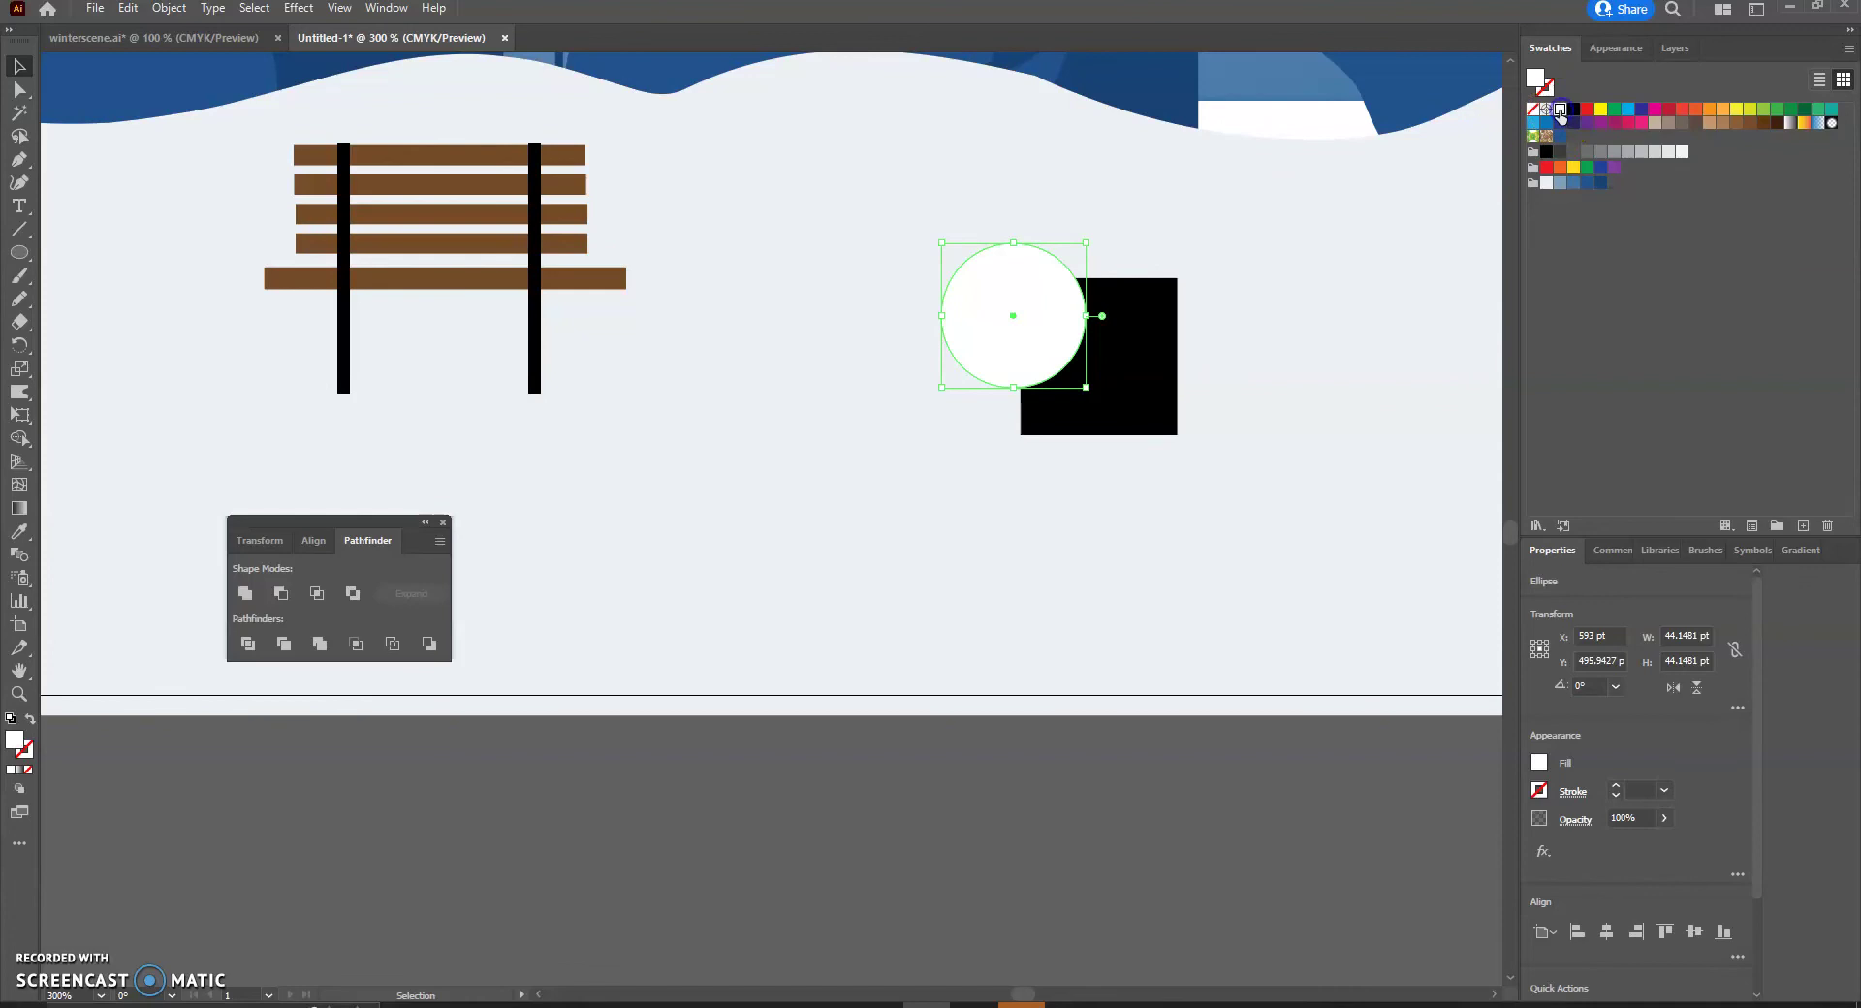
Copy the circle to the square's upper-right corner, stretch it into a tall oval, and replace the original circle with a copy of the oval.
{"action": "left_click_drag", "start_coordinate": [1023, 281], "coordinate": [1203, 260]}
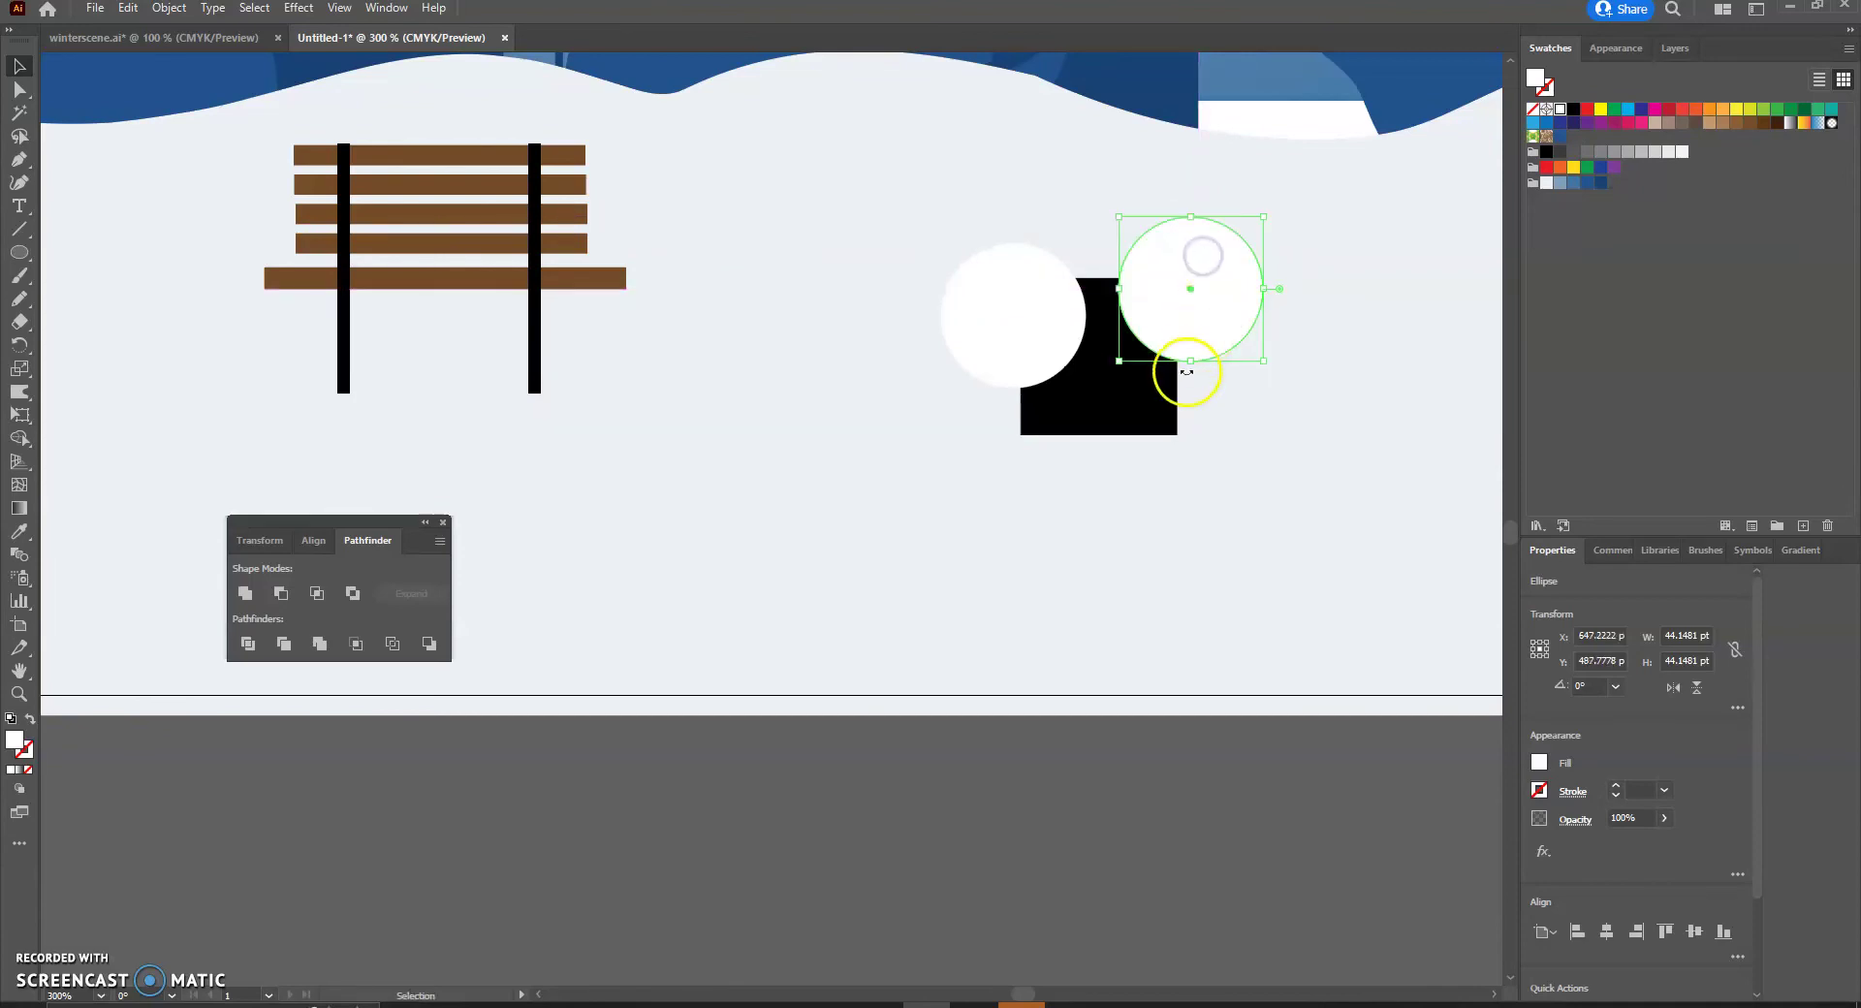
{"action": "left_click_drag", "start_coordinate": [1190, 360], "coordinate": [1195, 383]}
{"action": "left_click", "coordinate": [1025, 309]}
{"action": "key", "text": "Delete"}
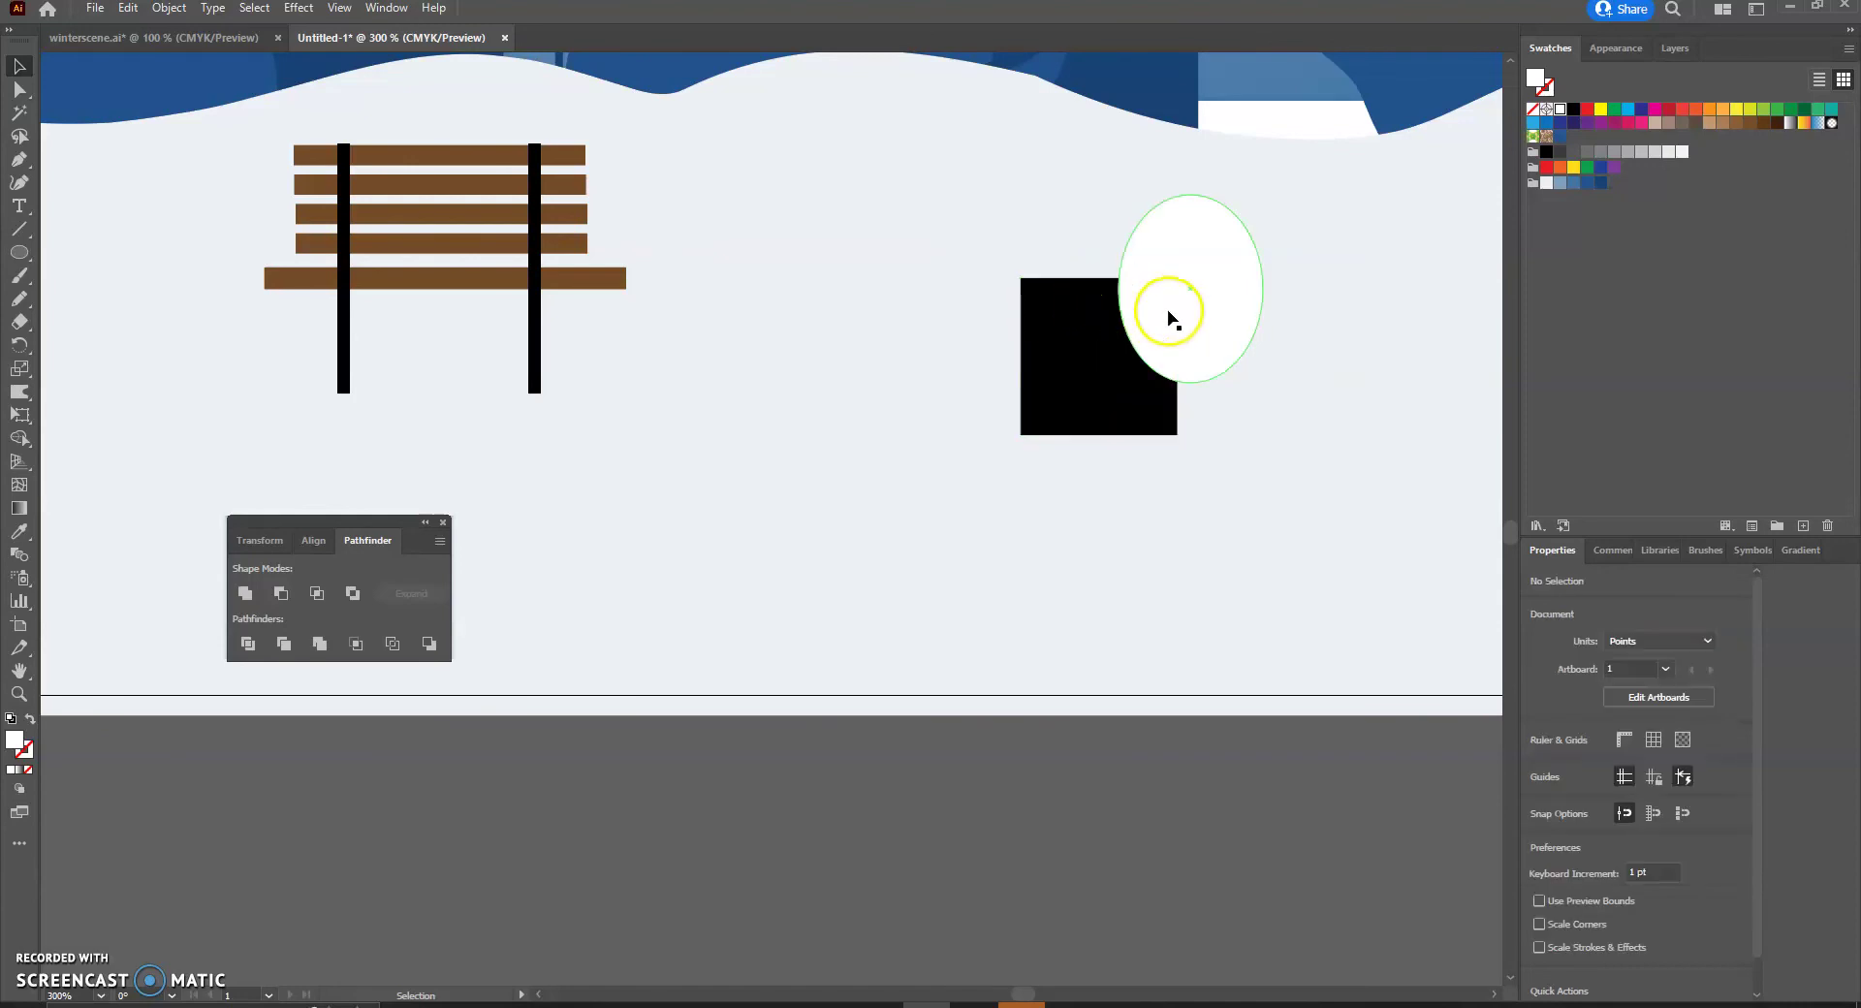
{"action": "left_click_drag", "start_coordinate": [1218, 295], "coordinate": [1042, 300]}
{"action": "left_click", "coordinate": [1311, 423]}
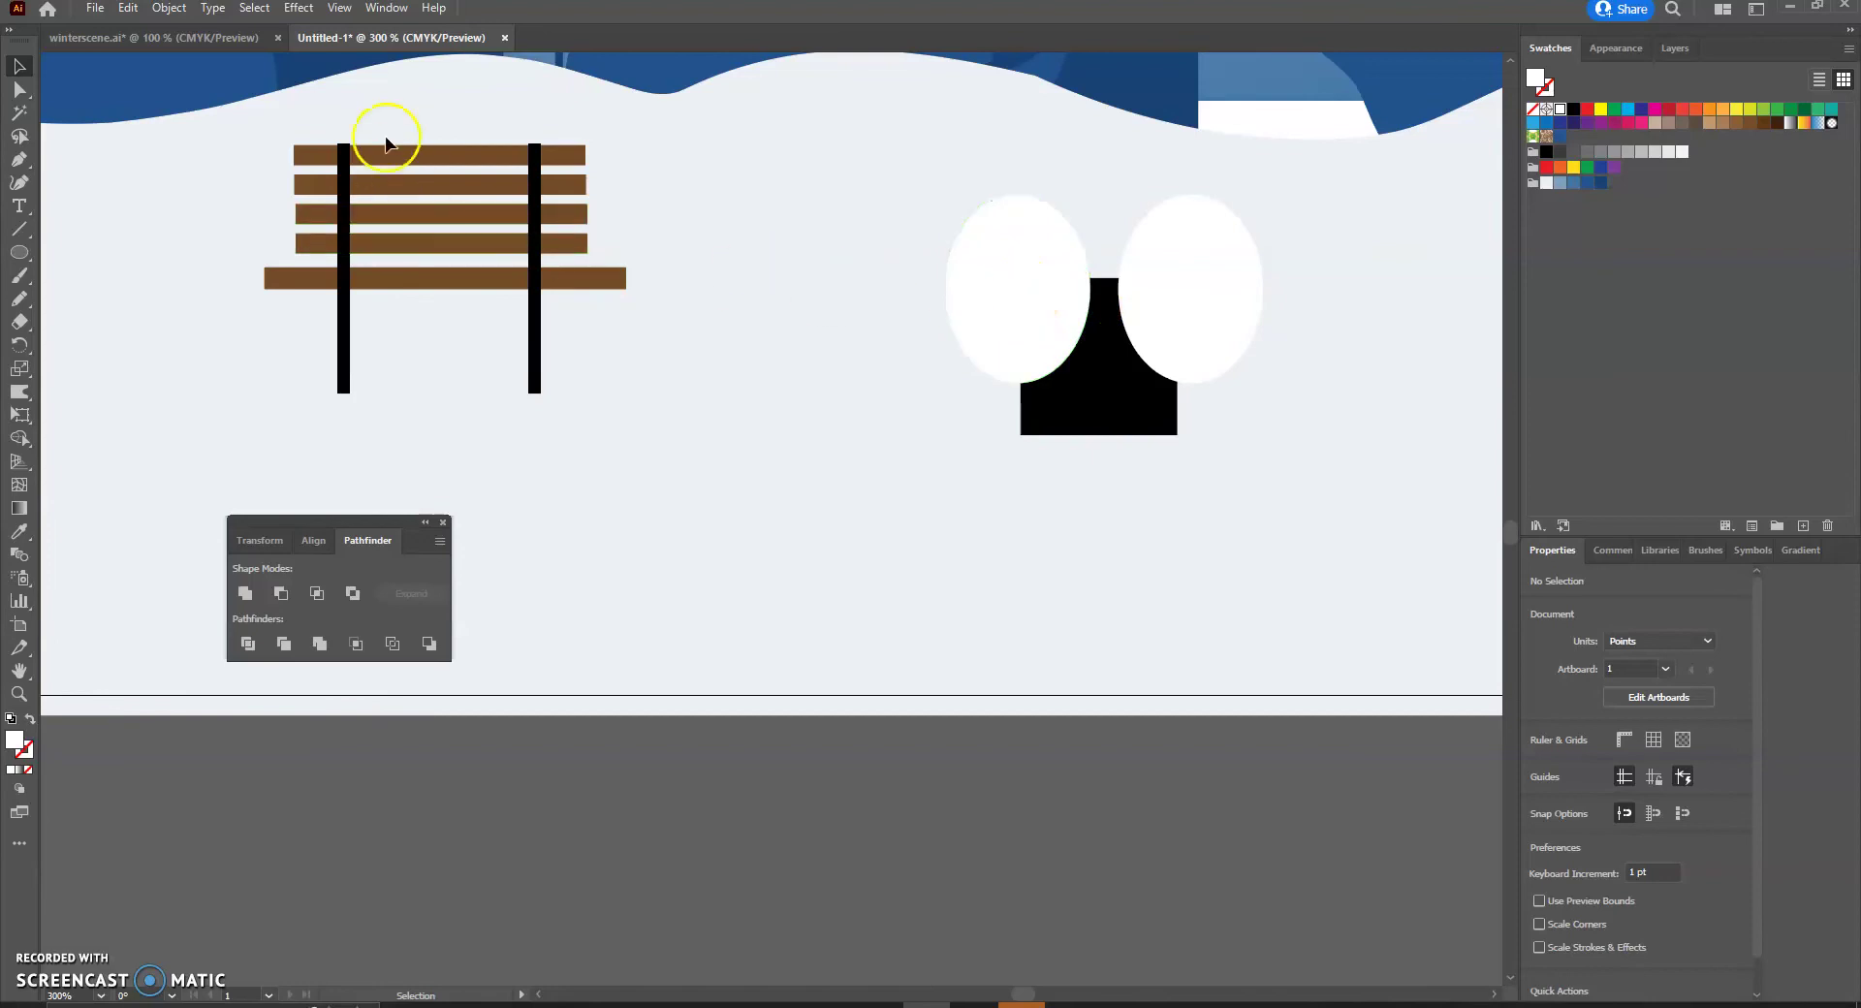
Compare with the lamp post in winterscene.ai and subtract both white ovals from the black square to form the lamp's flared base.
{"action": "left_click", "coordinate": [201, 38]}
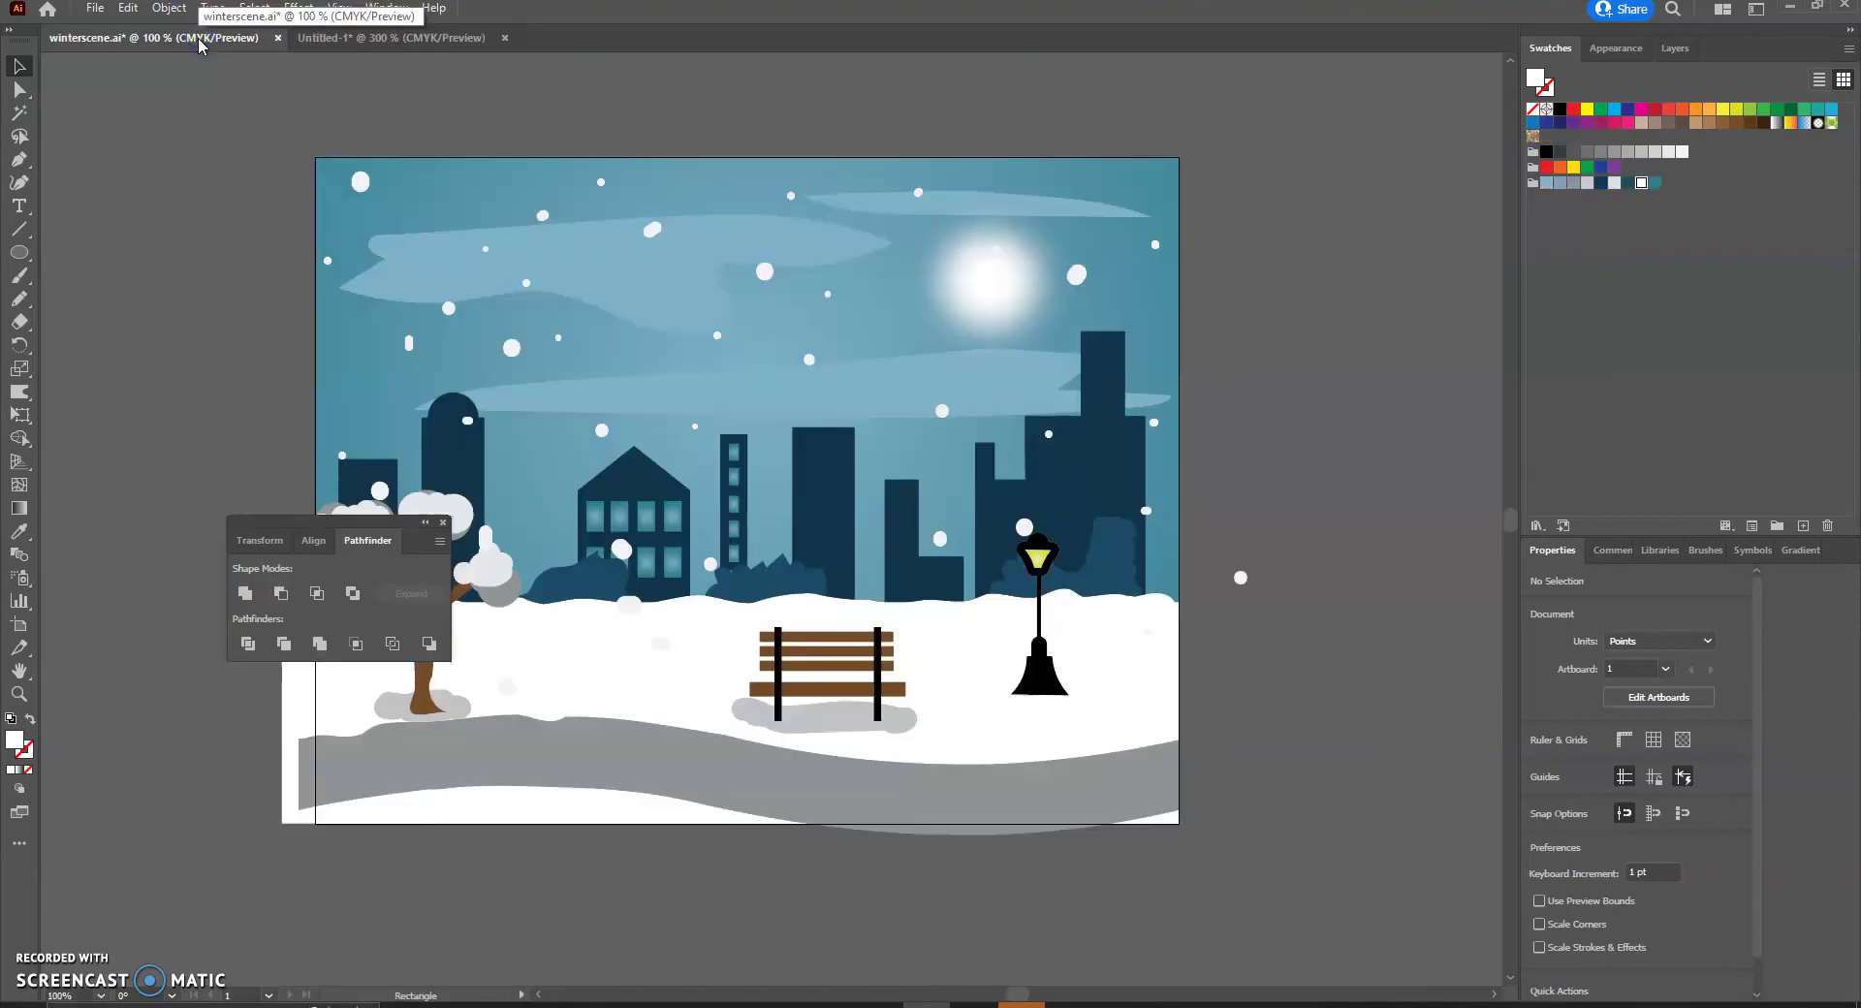
{"action": "left_click", "coordinate": [301, 39]}
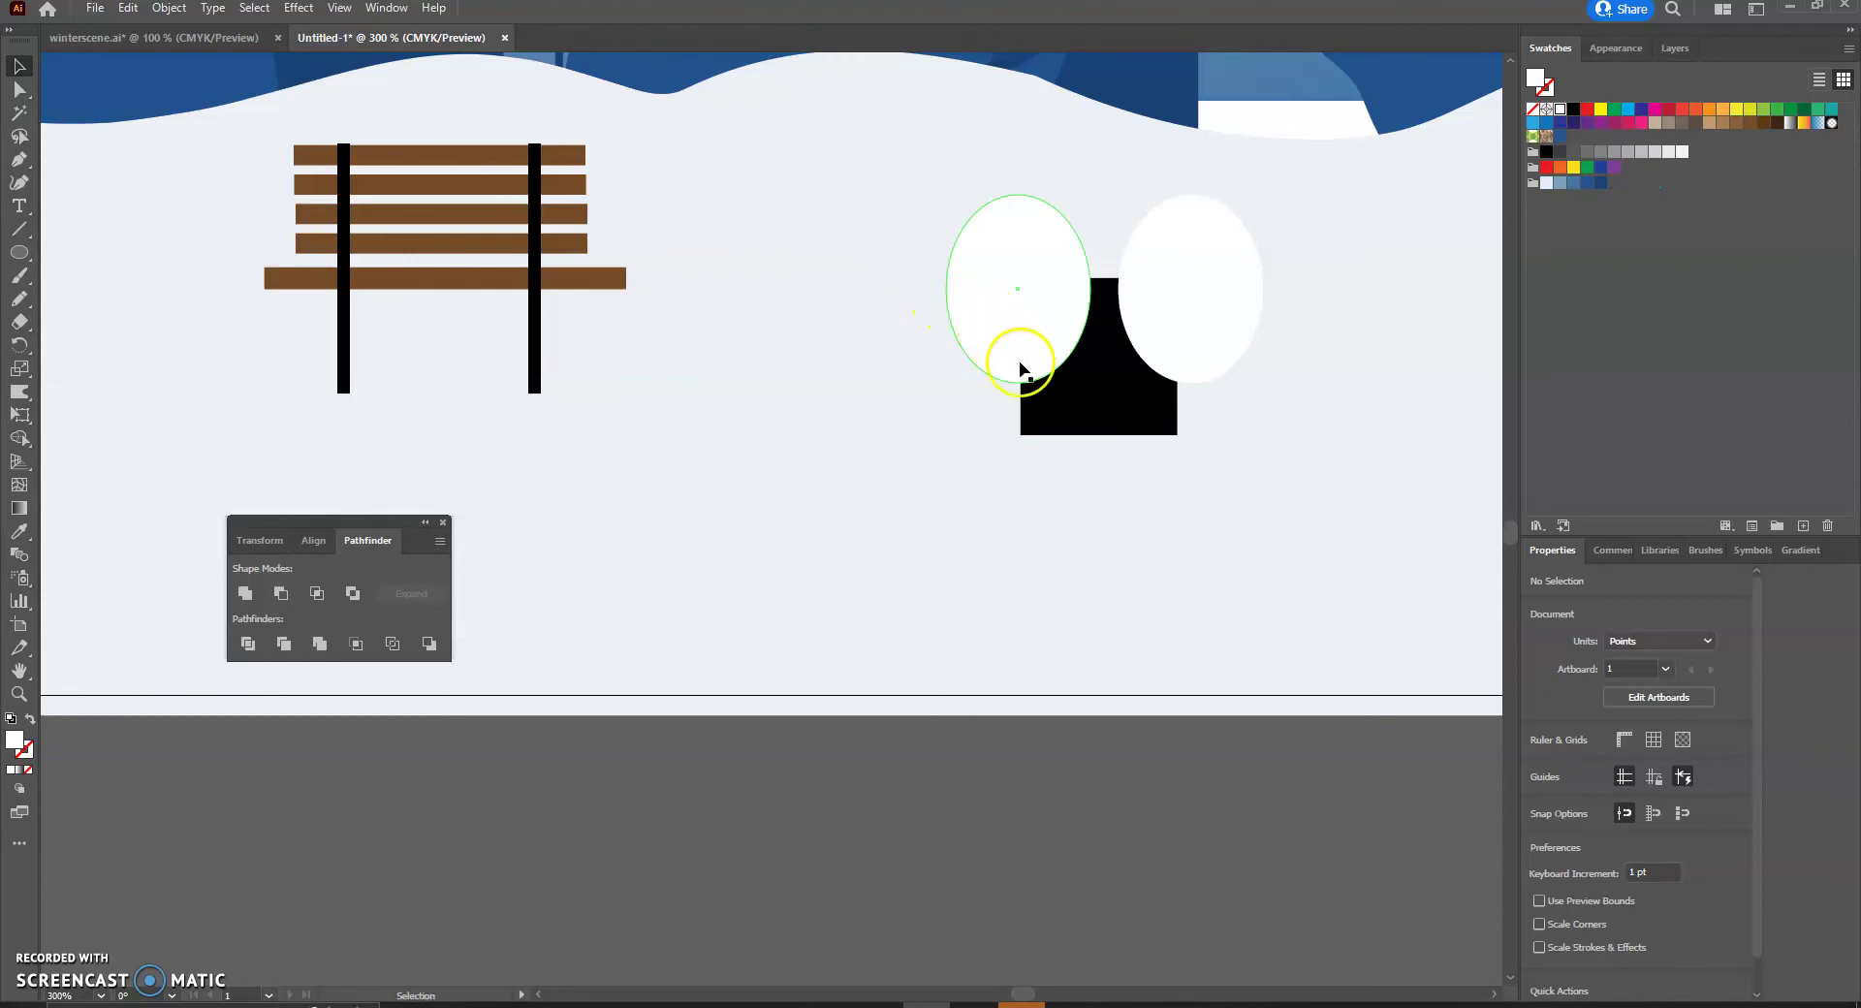
{"action": "left_click", "coordinate": [1080, 406]}
{"action": "left_click", "coordinate": [1012, 254], "text": "shift"}
{"action": "left_click", "coordinate": [1198, 263], "text": "shift"}
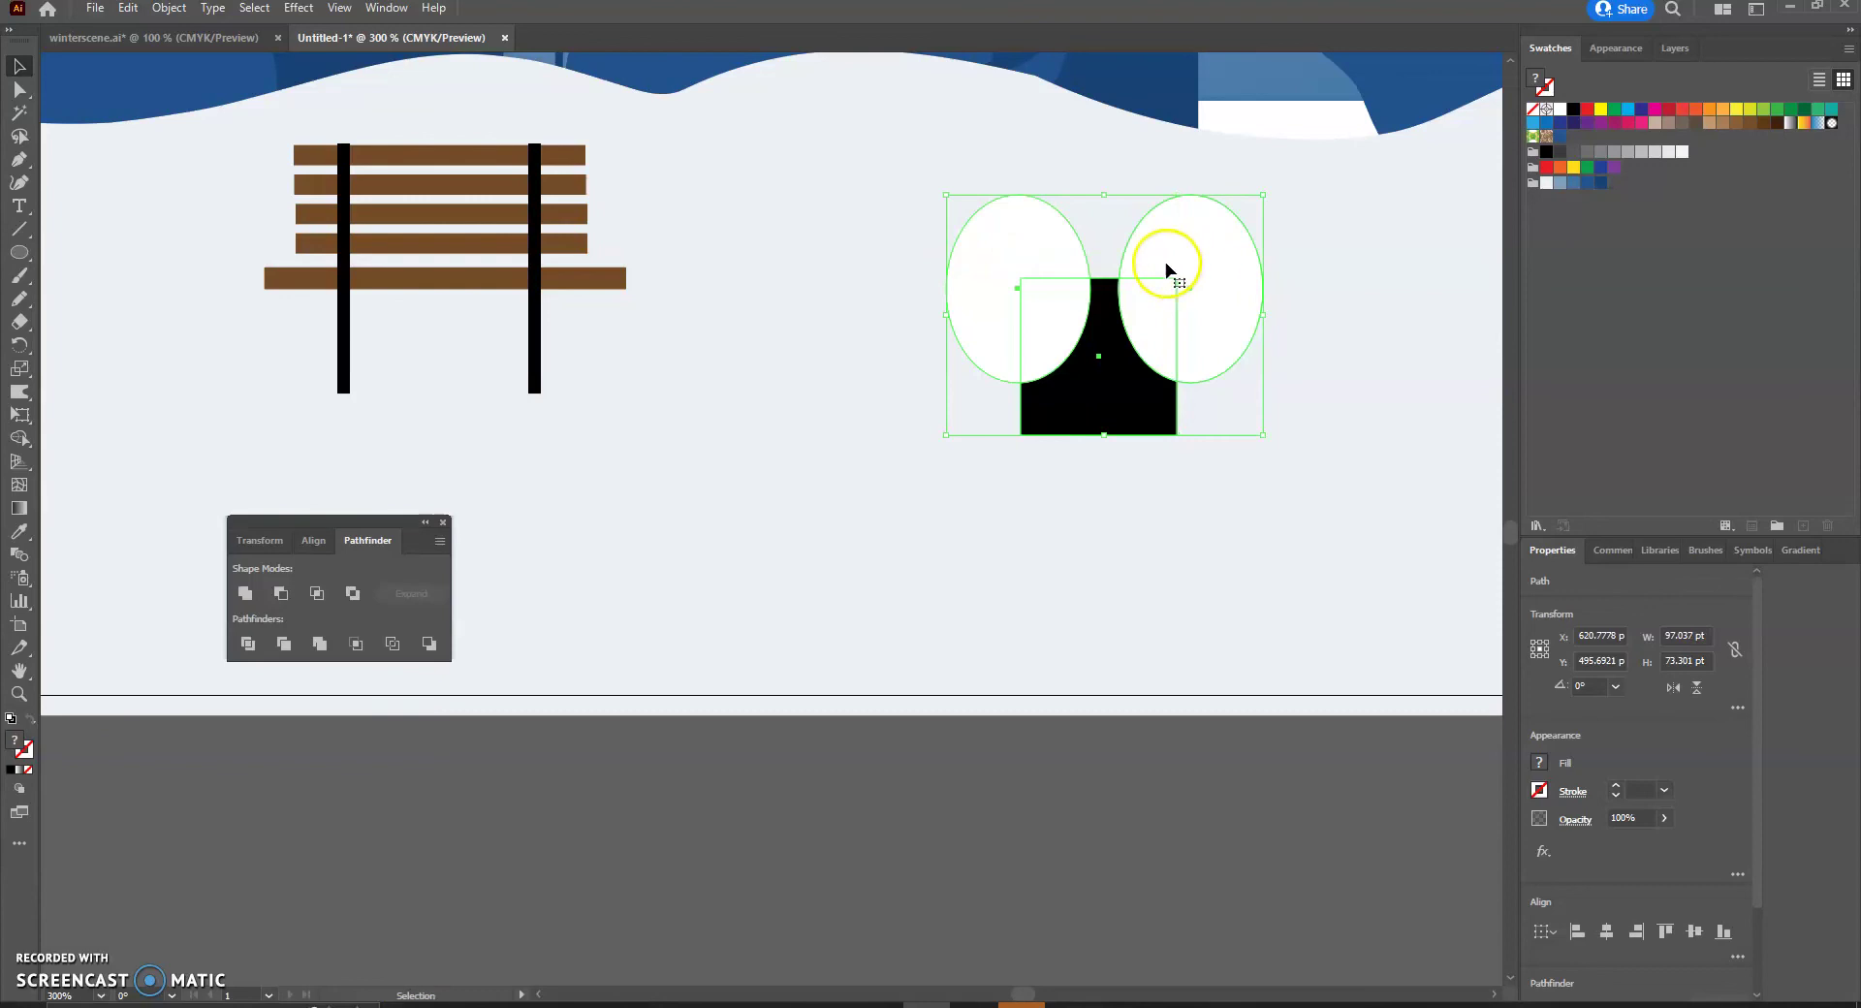
{"action": "left_click", "coordinate": [283, 598]}
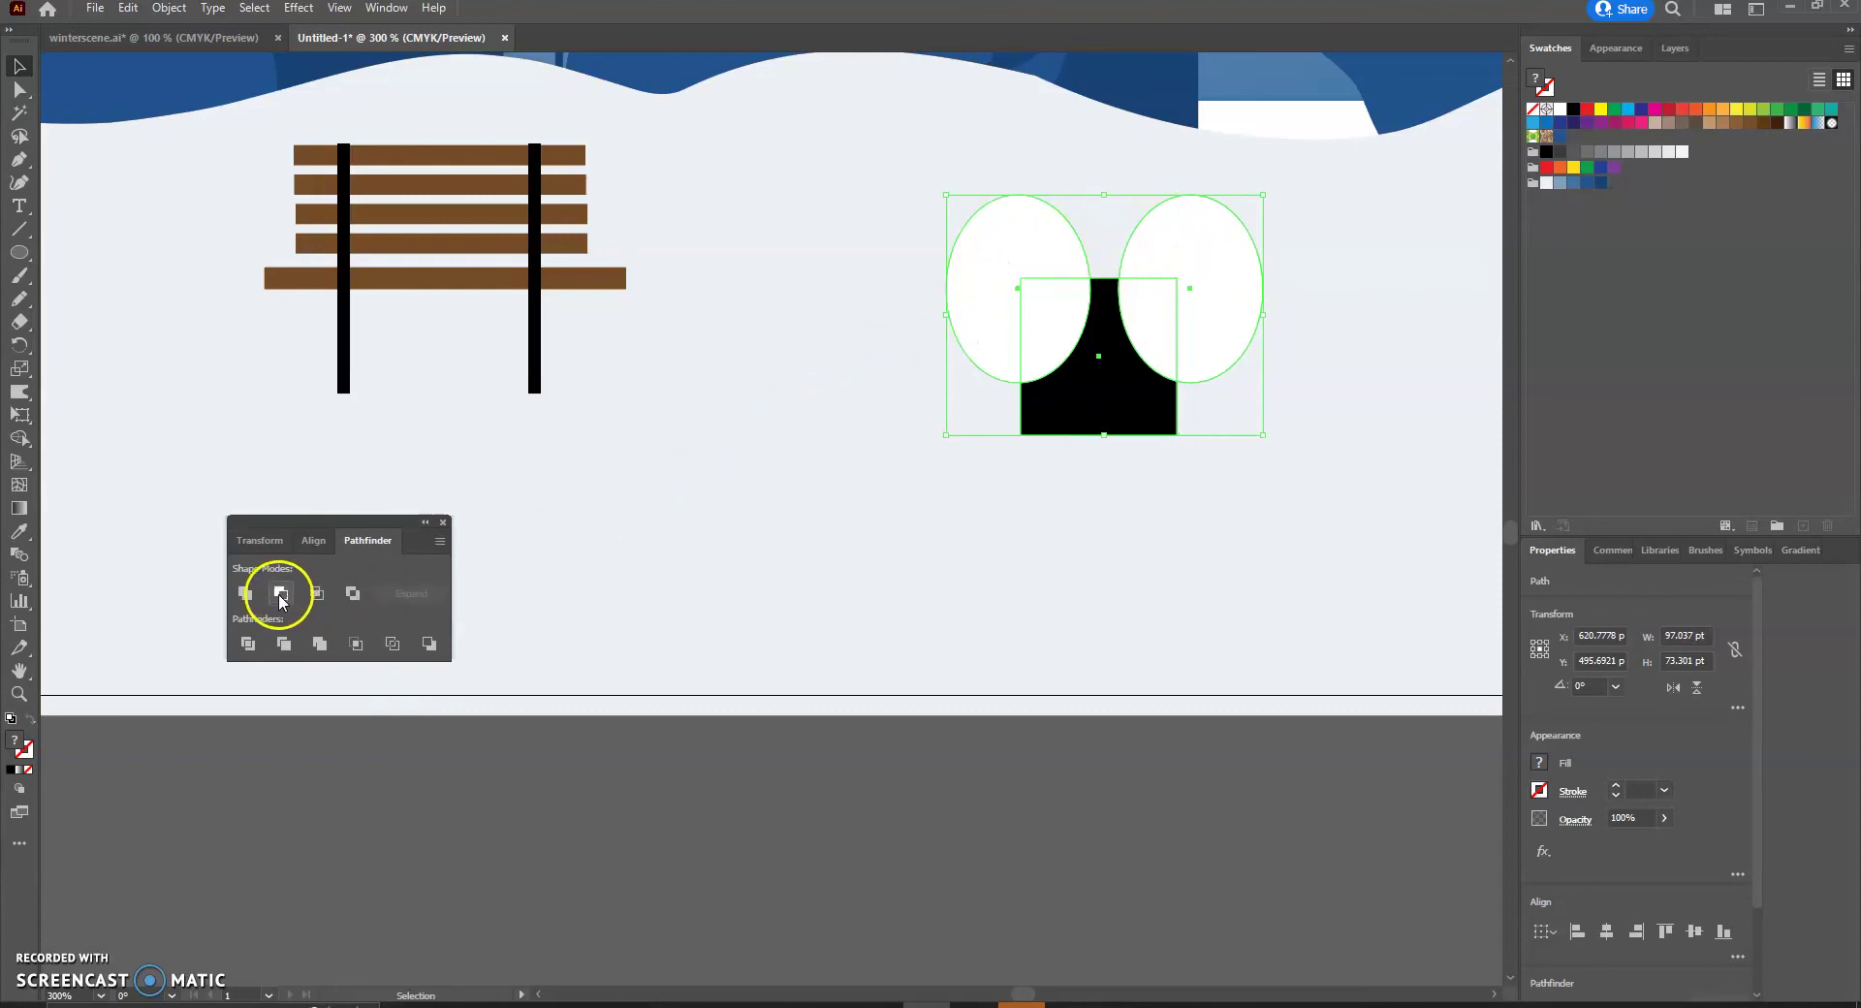
{"action": "left_click", "coordinate": [738, 562]}
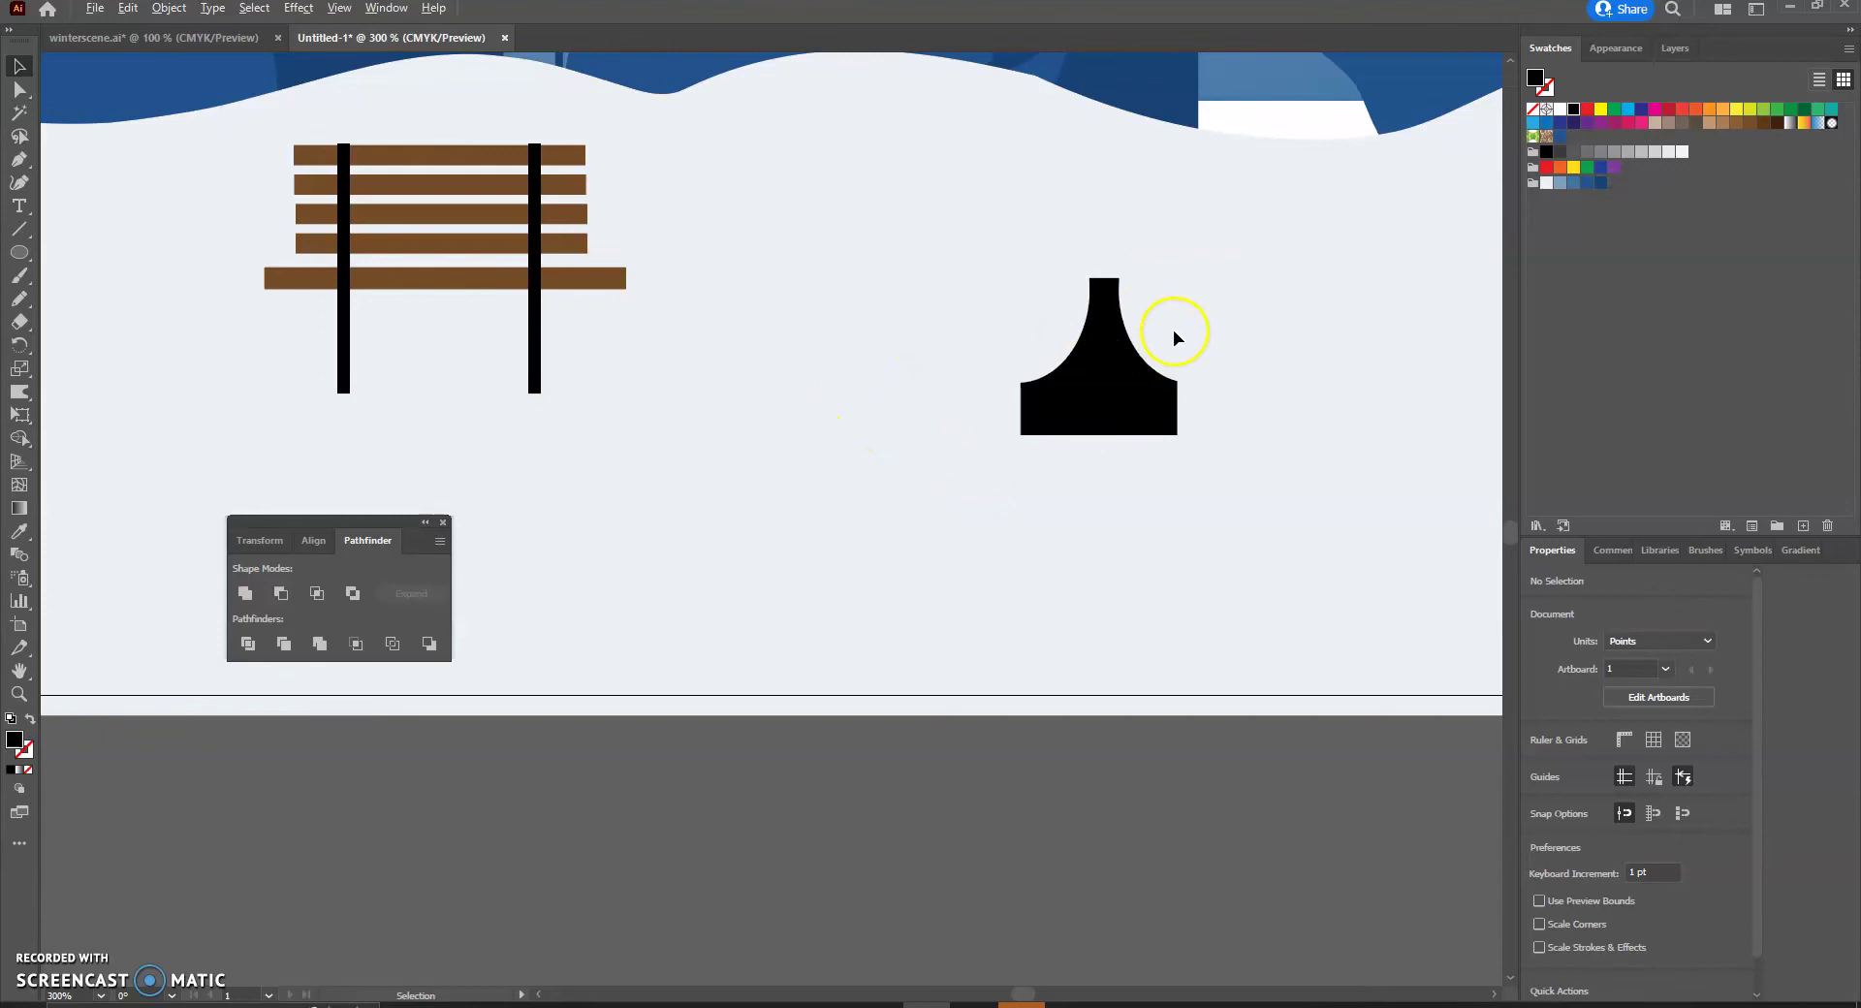
Draw a black vertical pole rising from the lamp base, narrow it to about 3.9 pt and centre it on the base's neck.
{"action": "scroll", "coordinate": [1161, 349], "scroll_direction": "up", "scroll_amount": 1}
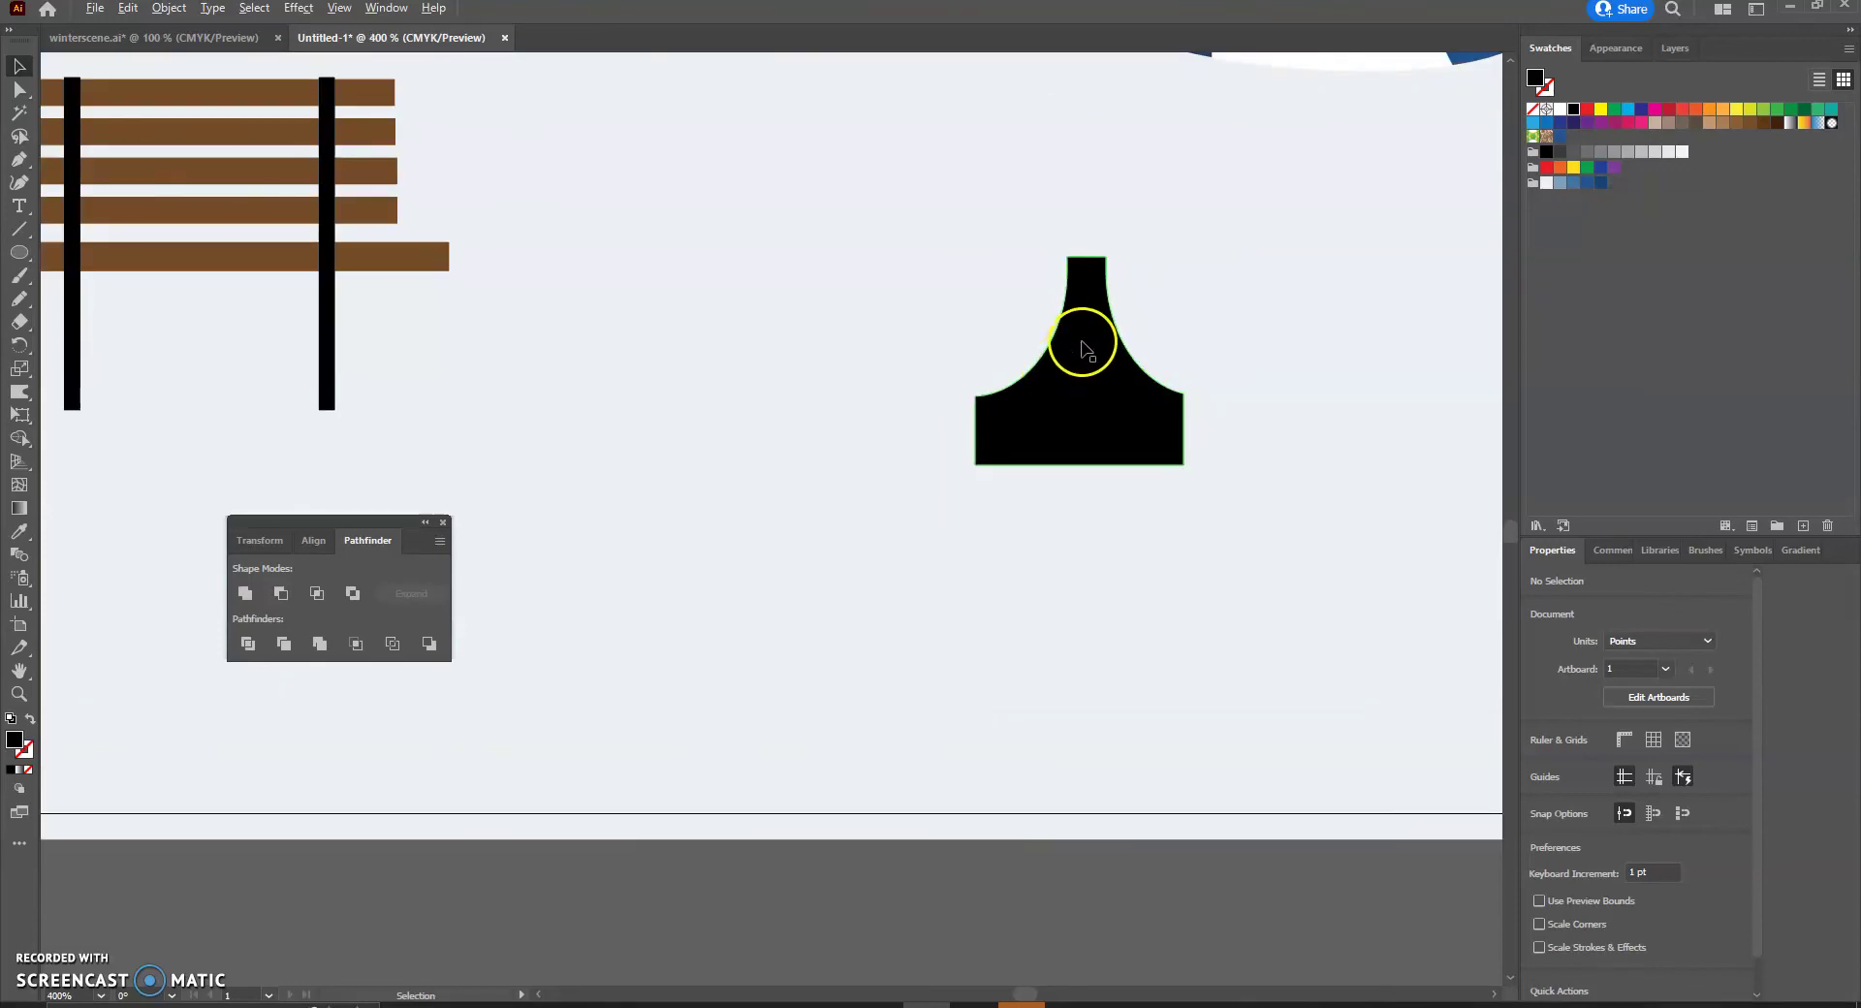
{"action": "scroll", "coordinate": [1080, 353], "scroll_direction": "up", "scroll_amount": 1}
{"action": "scroll", "coordinate": [1081, 367], "scroll_direction": "down", "scroll_amount": 2}
{"action": "scroll", "coordinate": [1069, 366], "scroll_direction": "down", "scroll_amount": 1}
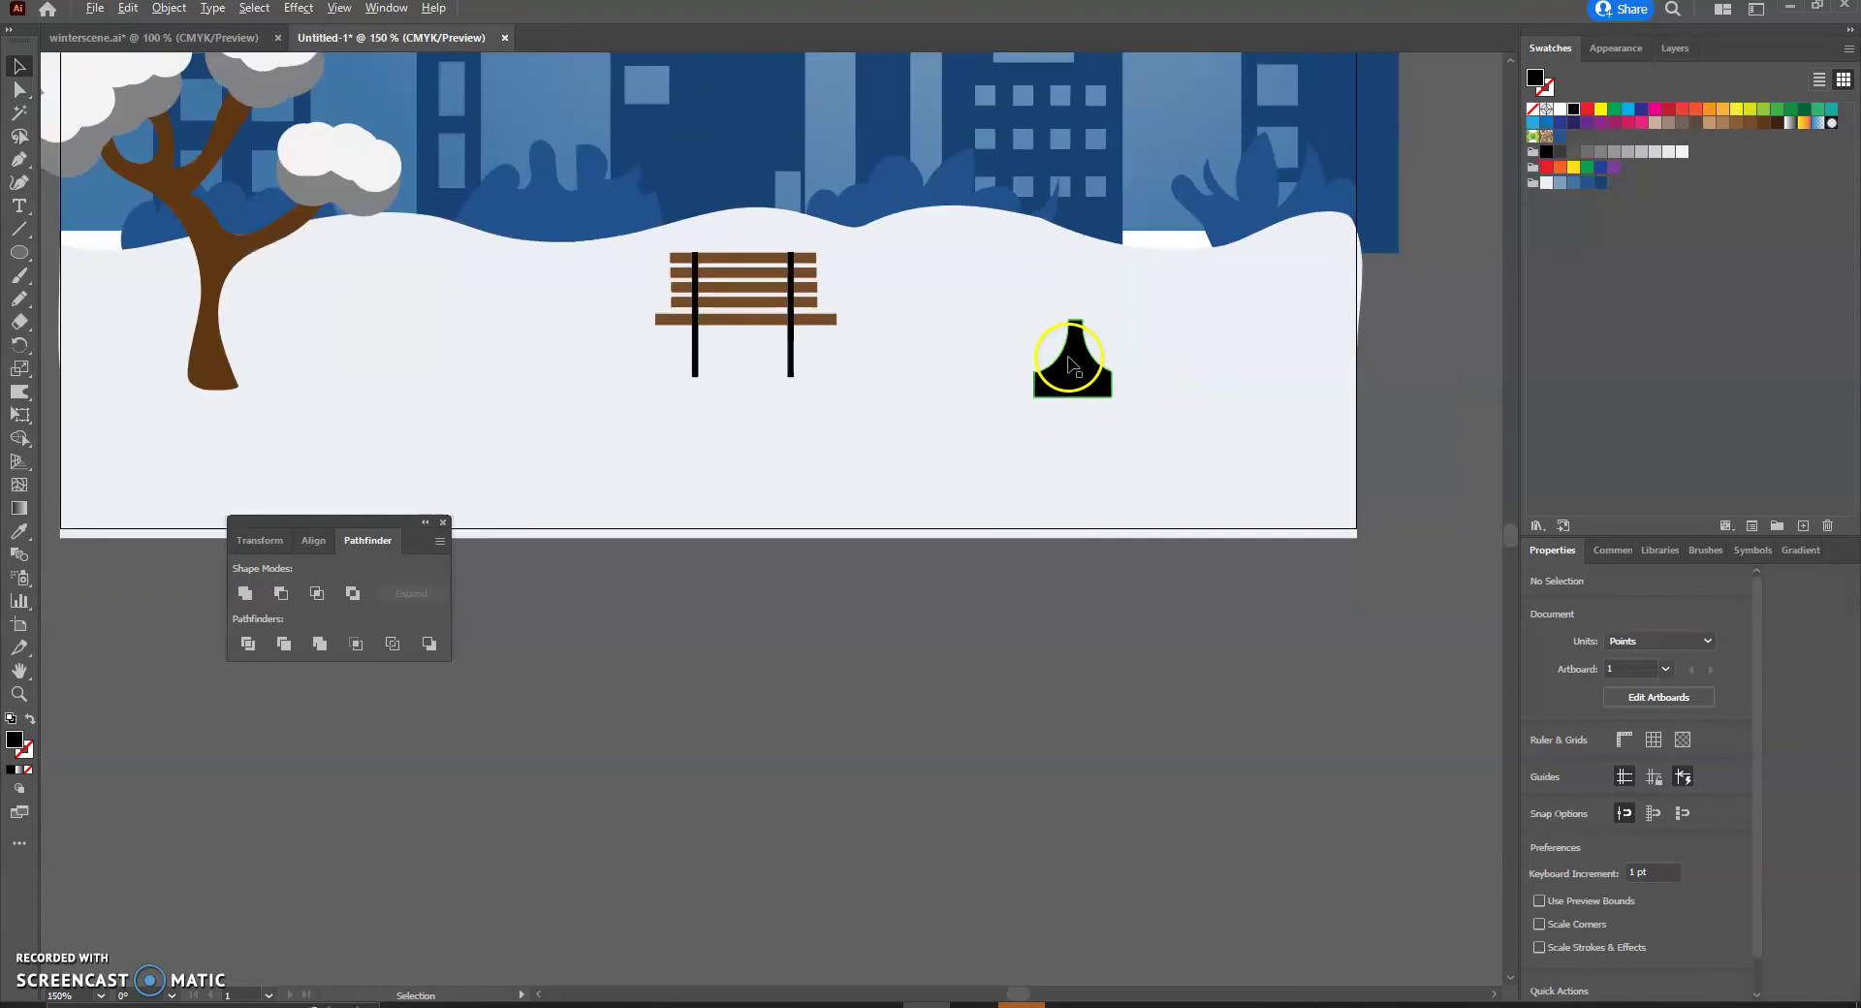
{"action": "left_click", "coordinate": [18, 253]}
{"action": "left_click", "coordinate": [89, 260]}
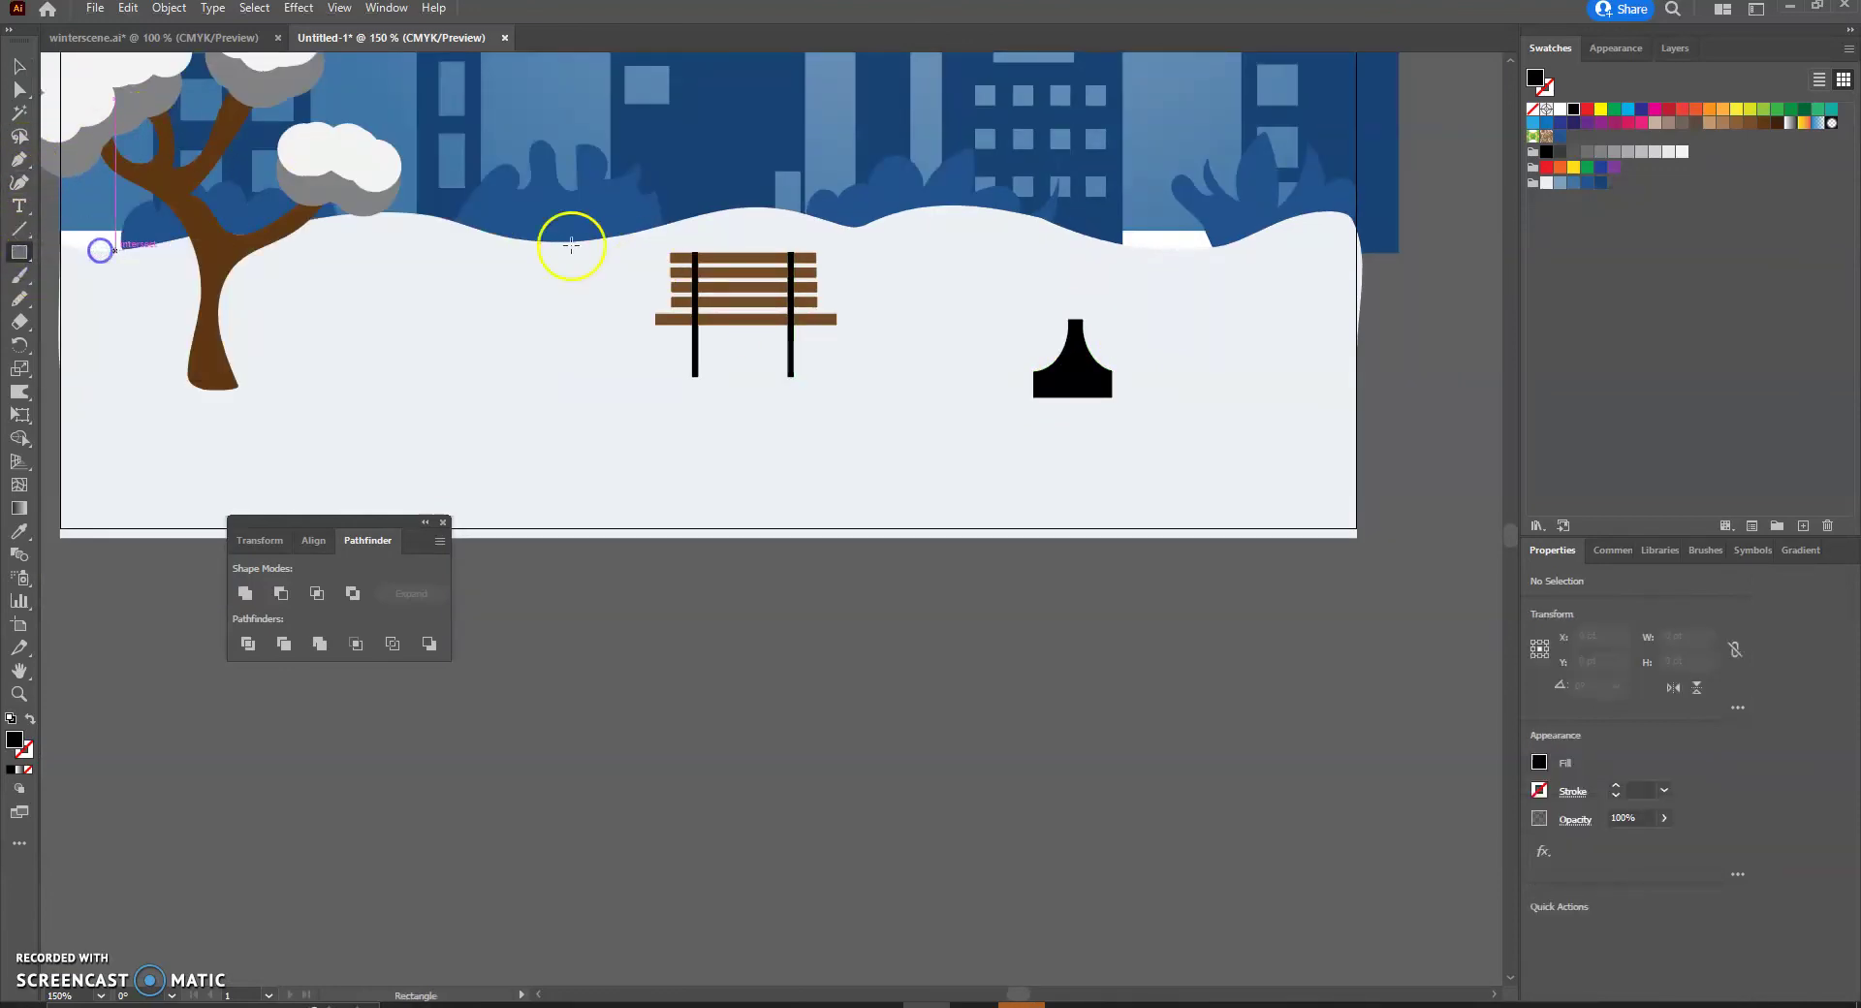
{"action": "left_click_drag", "start_coordinate": [1061, 211], "coordinate": [1094, 346]}
{"action": "left_click_drag", "start_coordinate": [1060, 271], "coordinate": [1092, 271]}
{"action": "left_click", "coordinate": [18, 66]}
{"action": "left_click_drag", "start_coordinate": [1093, 236], "coordinate": [1083, 229]}
{"action": "left_click", "coordinate": [1171, 230]}
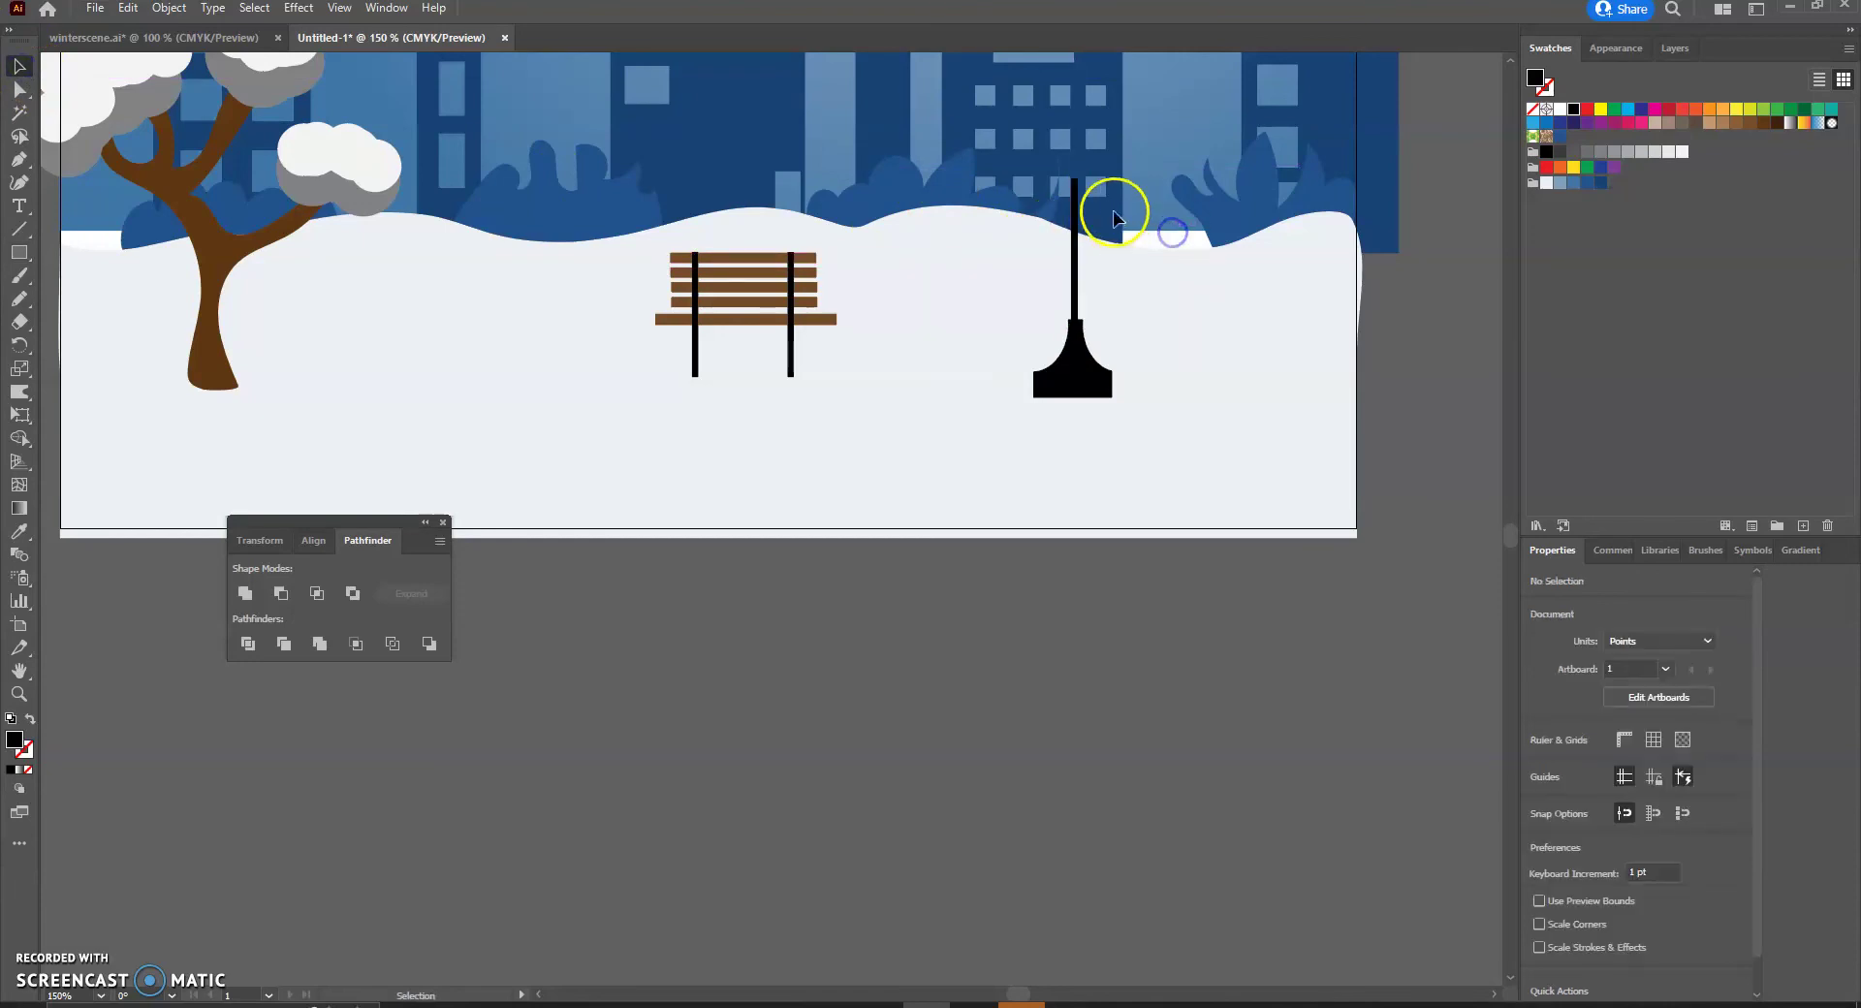
Extend the lamp pole upward to a height of about 128 pt and deselect it.
{"action": "scroll", "coordinate": [1072, 219], "scroll_direction": "up", "scroll_amount": 3}
{"action": "scroll", "coordinate": [1072, 219], "scroll_direction": "up", "scroll_amount": 3}
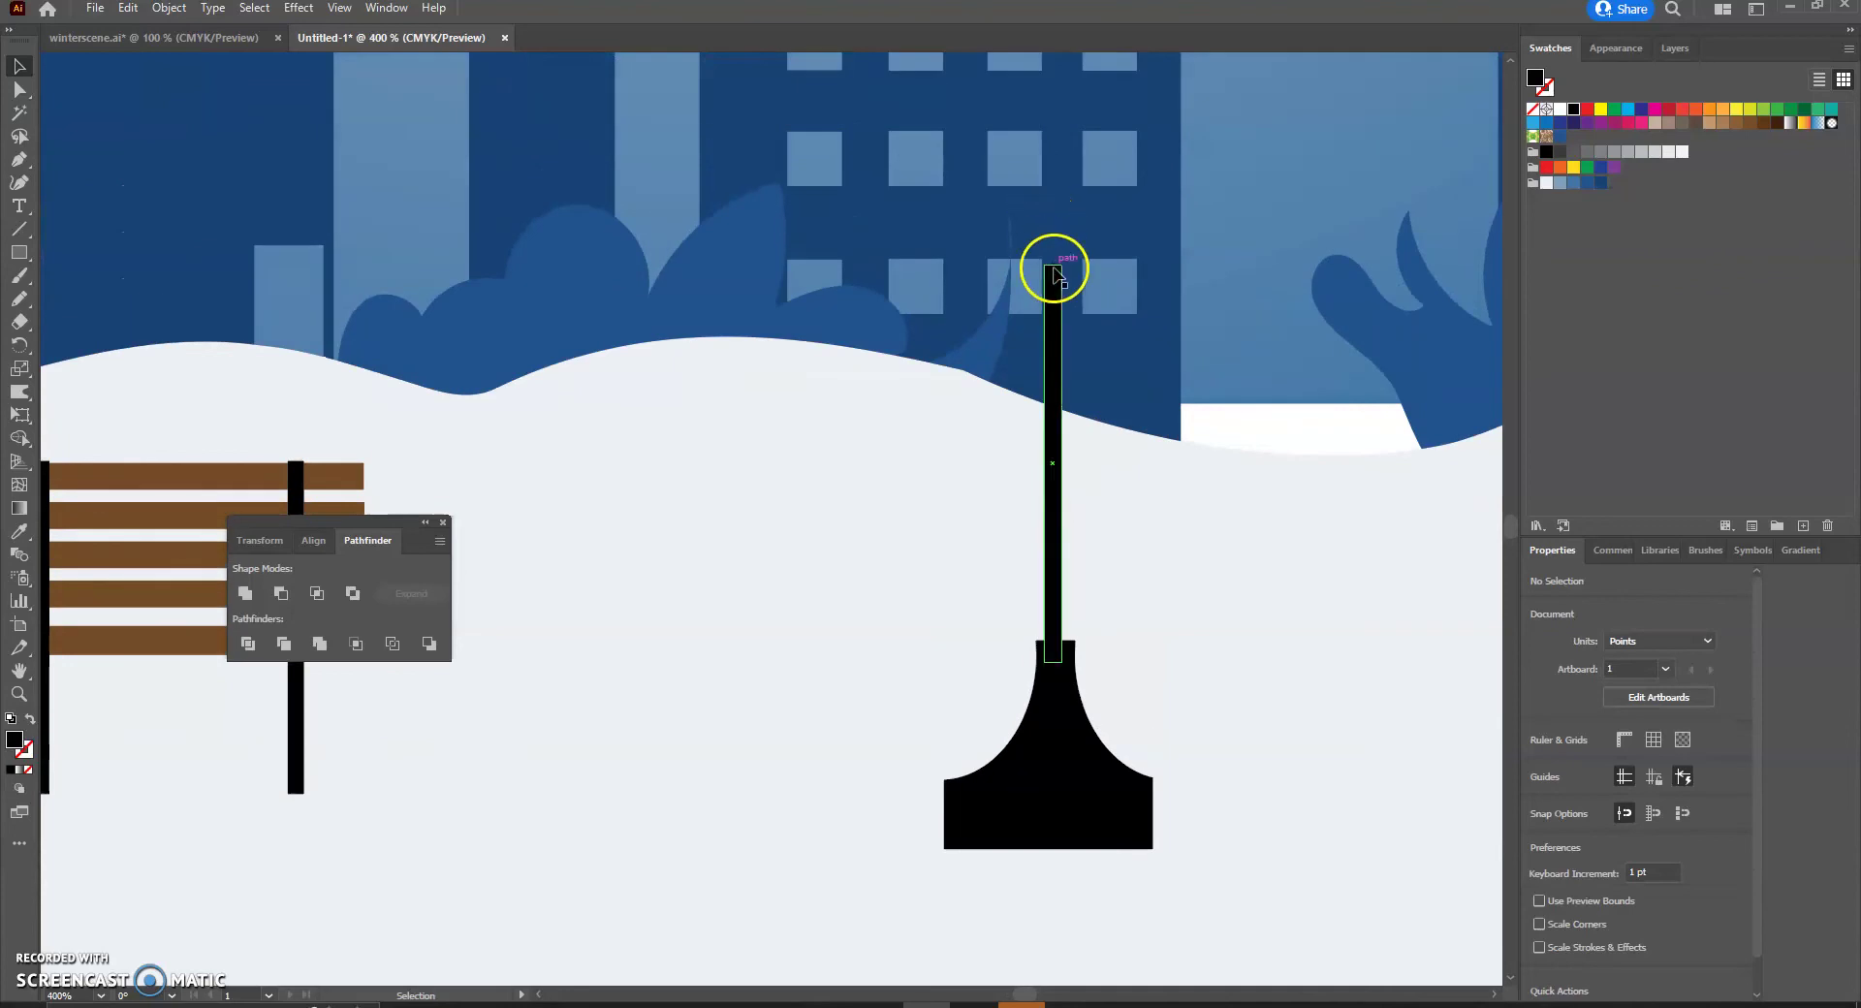
{"action": "left_click", "coordinate": [1053, 264]}
{"action": "left_click_drag", "start_coordinate": [1062, 263], "coordinate": [1063, 106]}
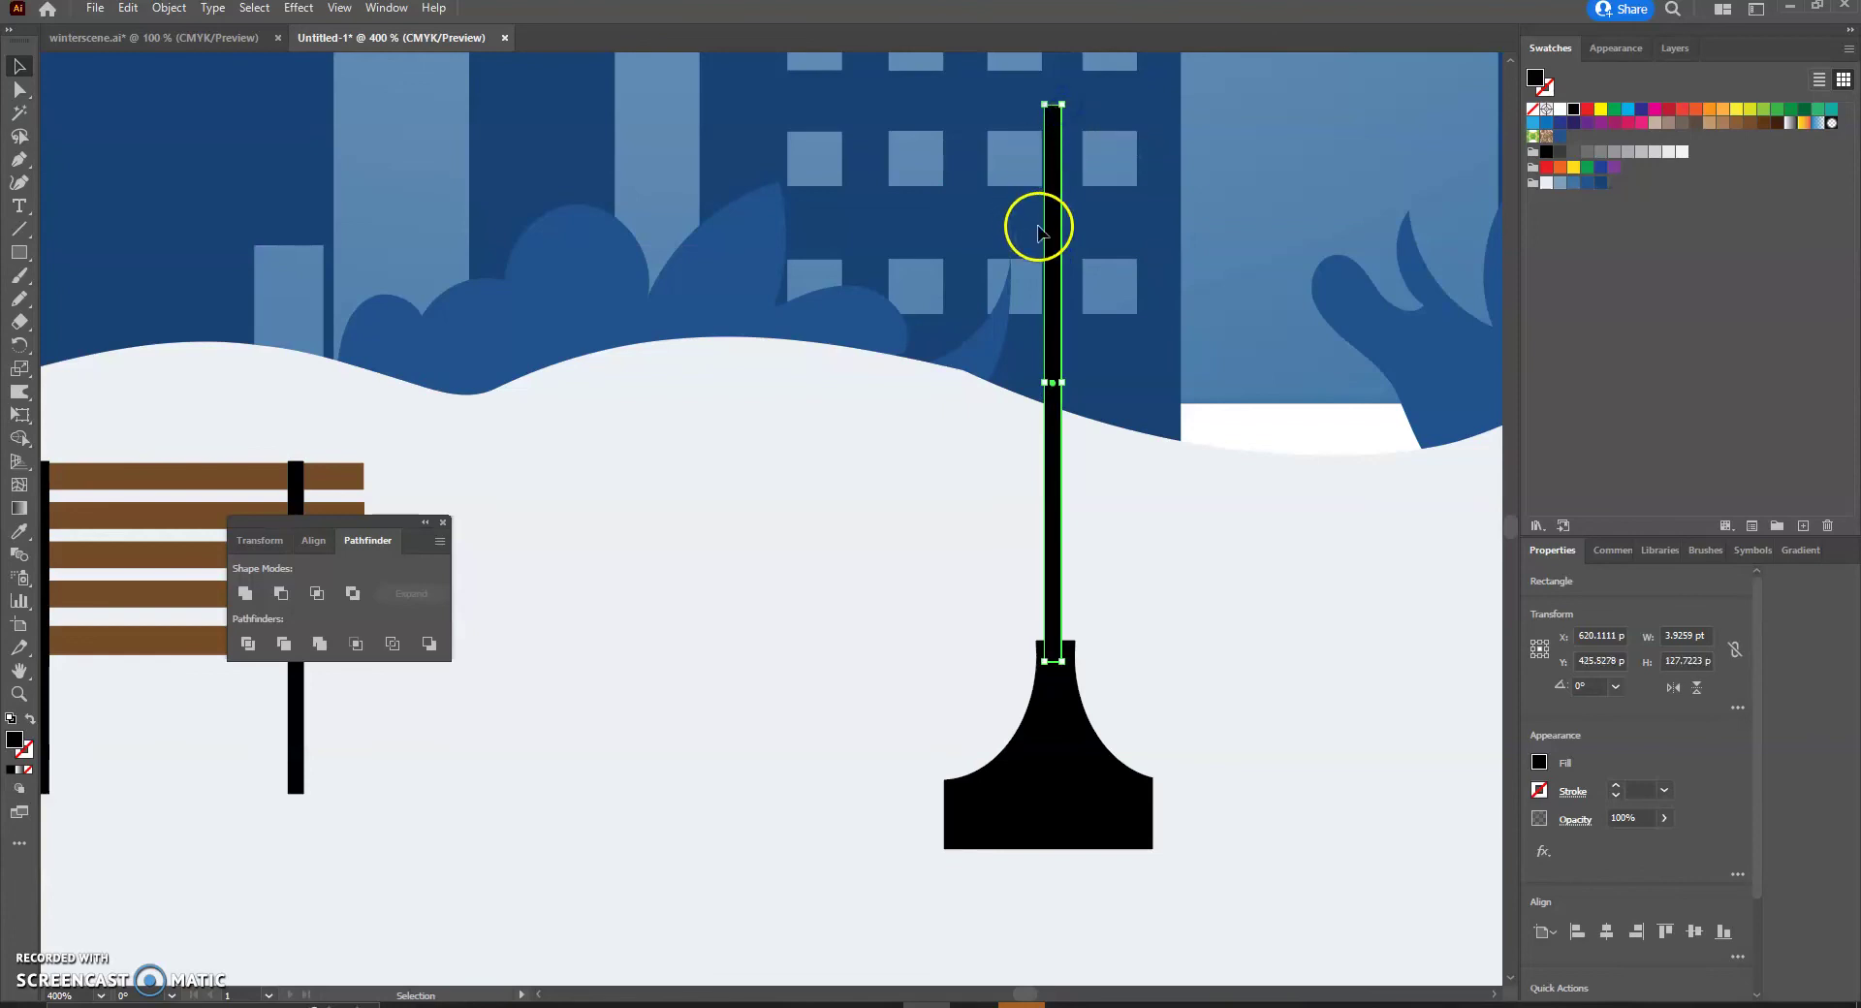
{"action": "left_click", "coordinate": [1128, 242]}
{"action": "scroll", "coordinate": [1126, 266], "scroll_direction": "down", "scroll_amount": 2}
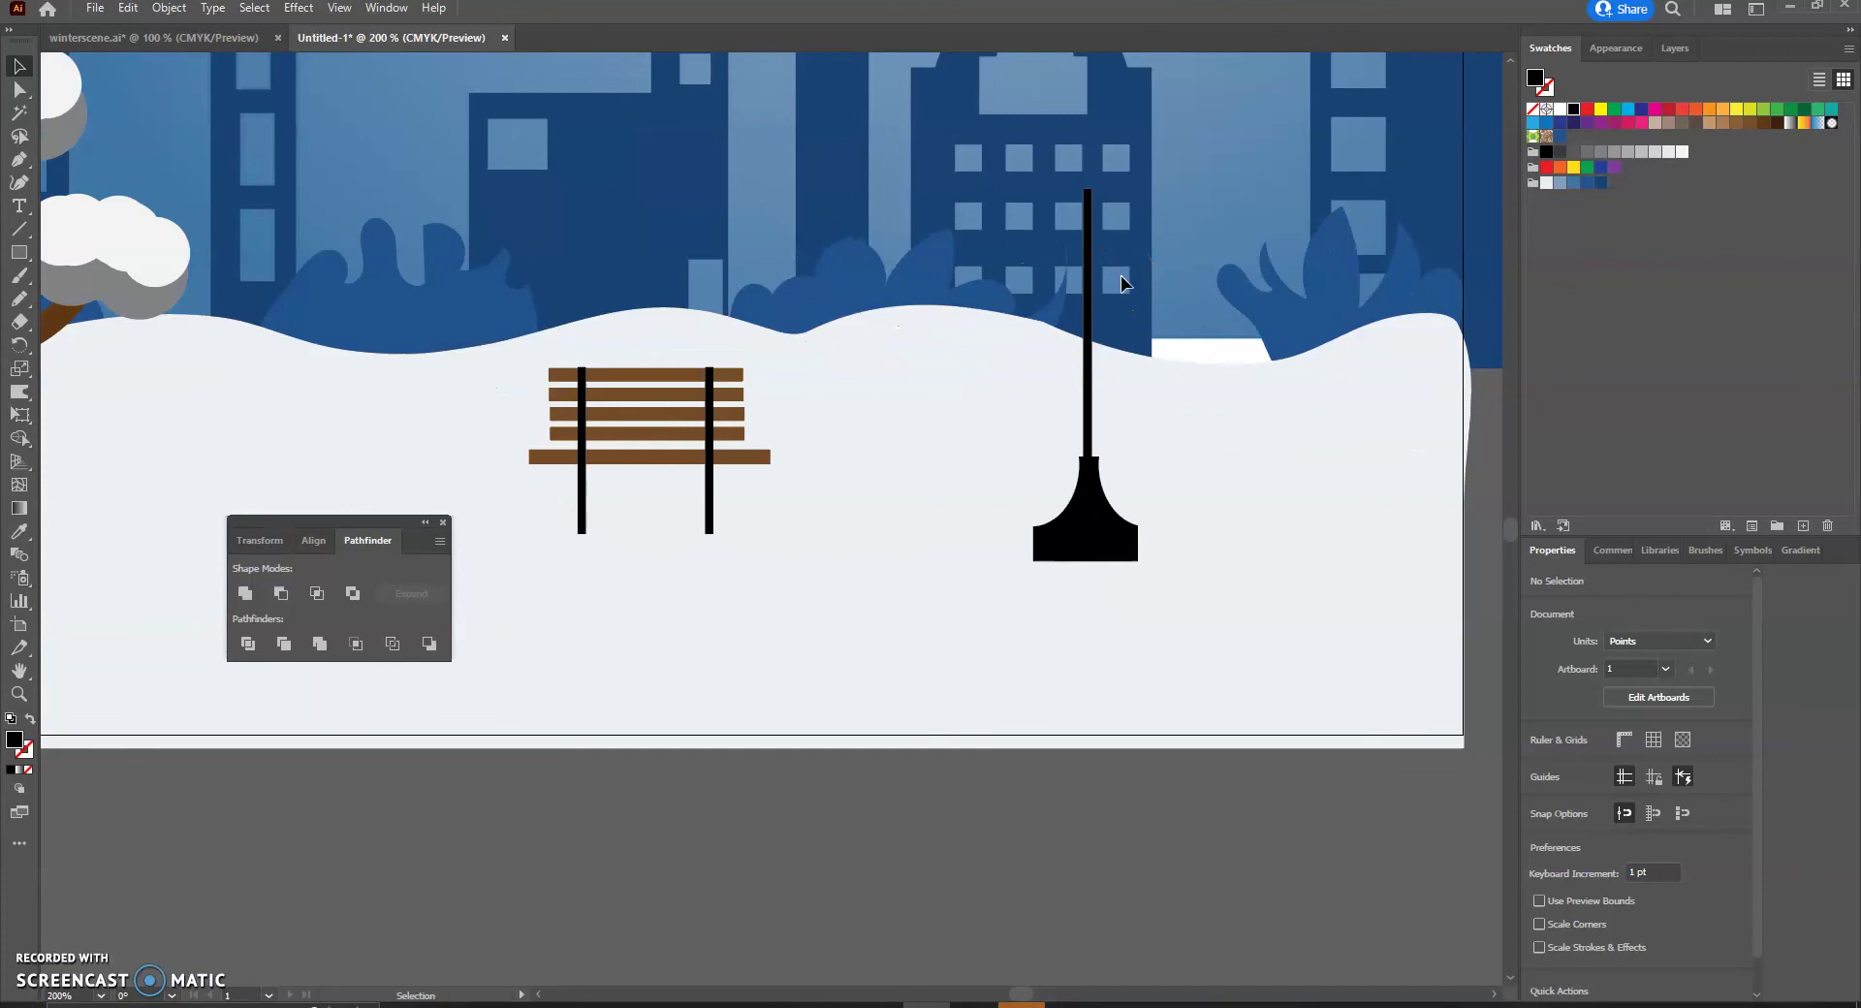
Draw a black rectangle about 45.6 pt wide and 48.4 pt high on top of the lamp pole, centred on it.
{"action": "scroll", "coordinate": [1121, 277], "scroll_direction": "up", "scroll_amount": 2}
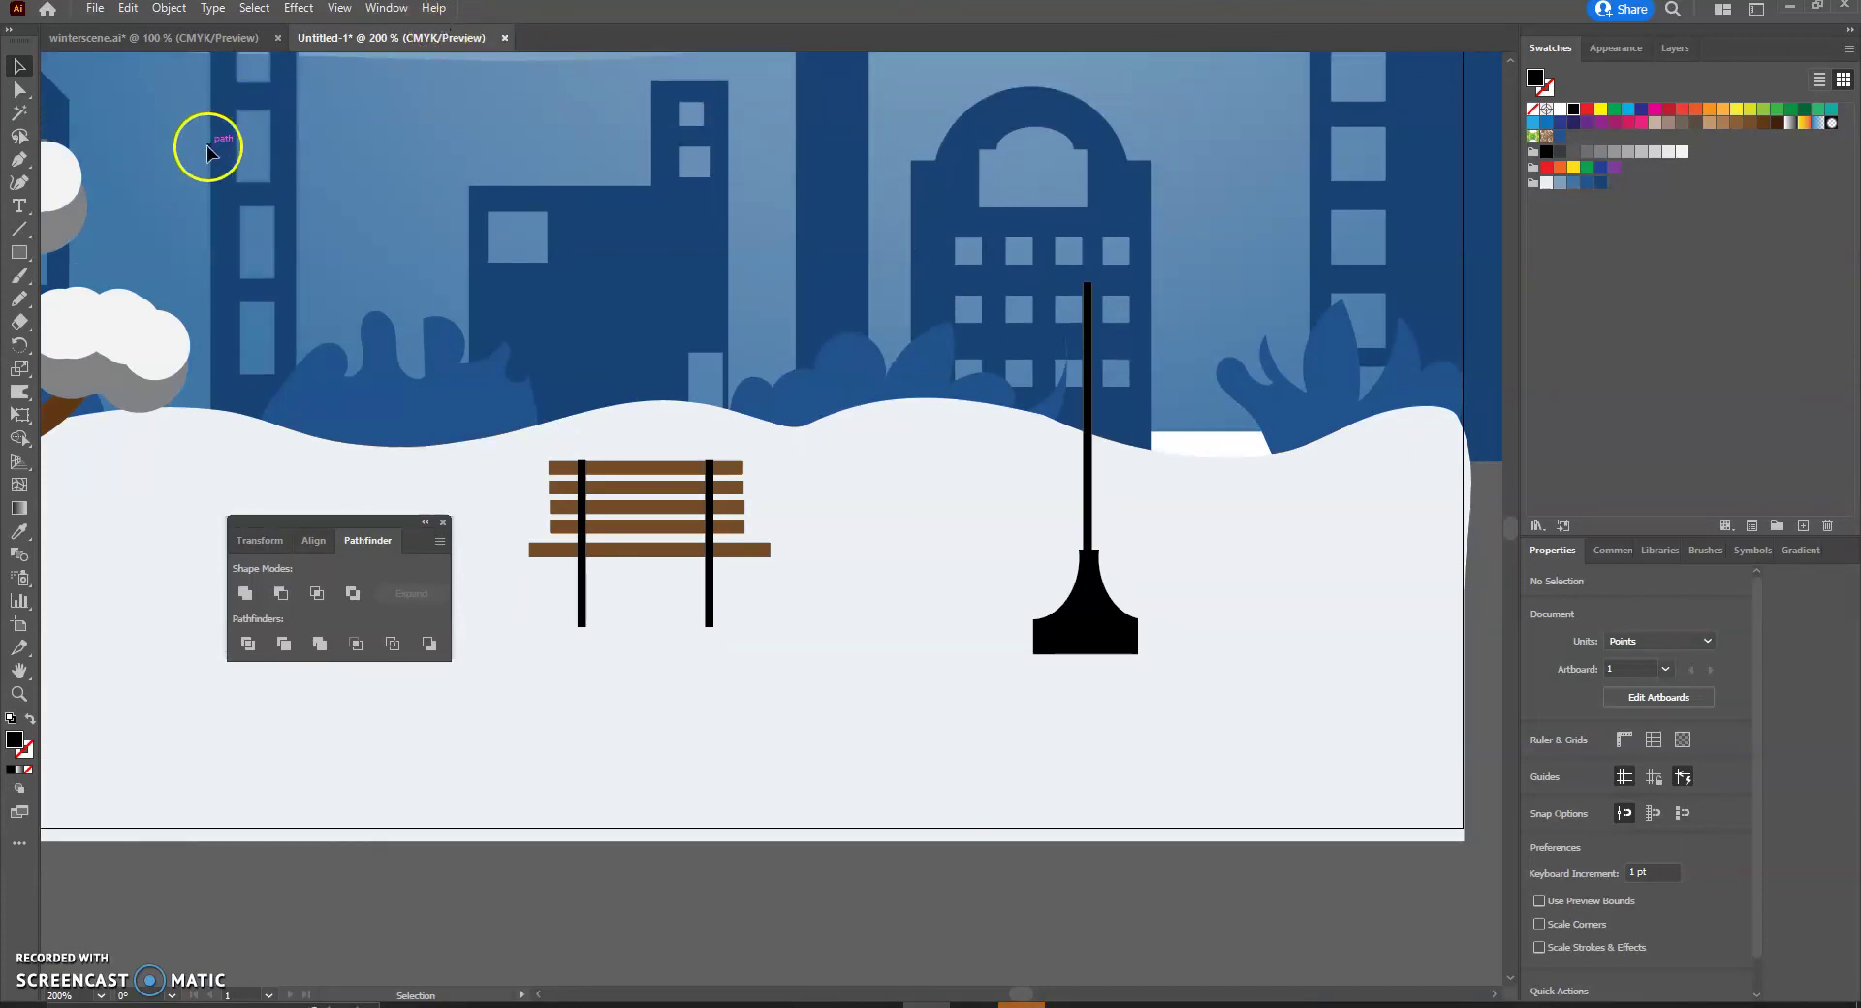
{"action": "left_click", "coordinate": [21, 256]}
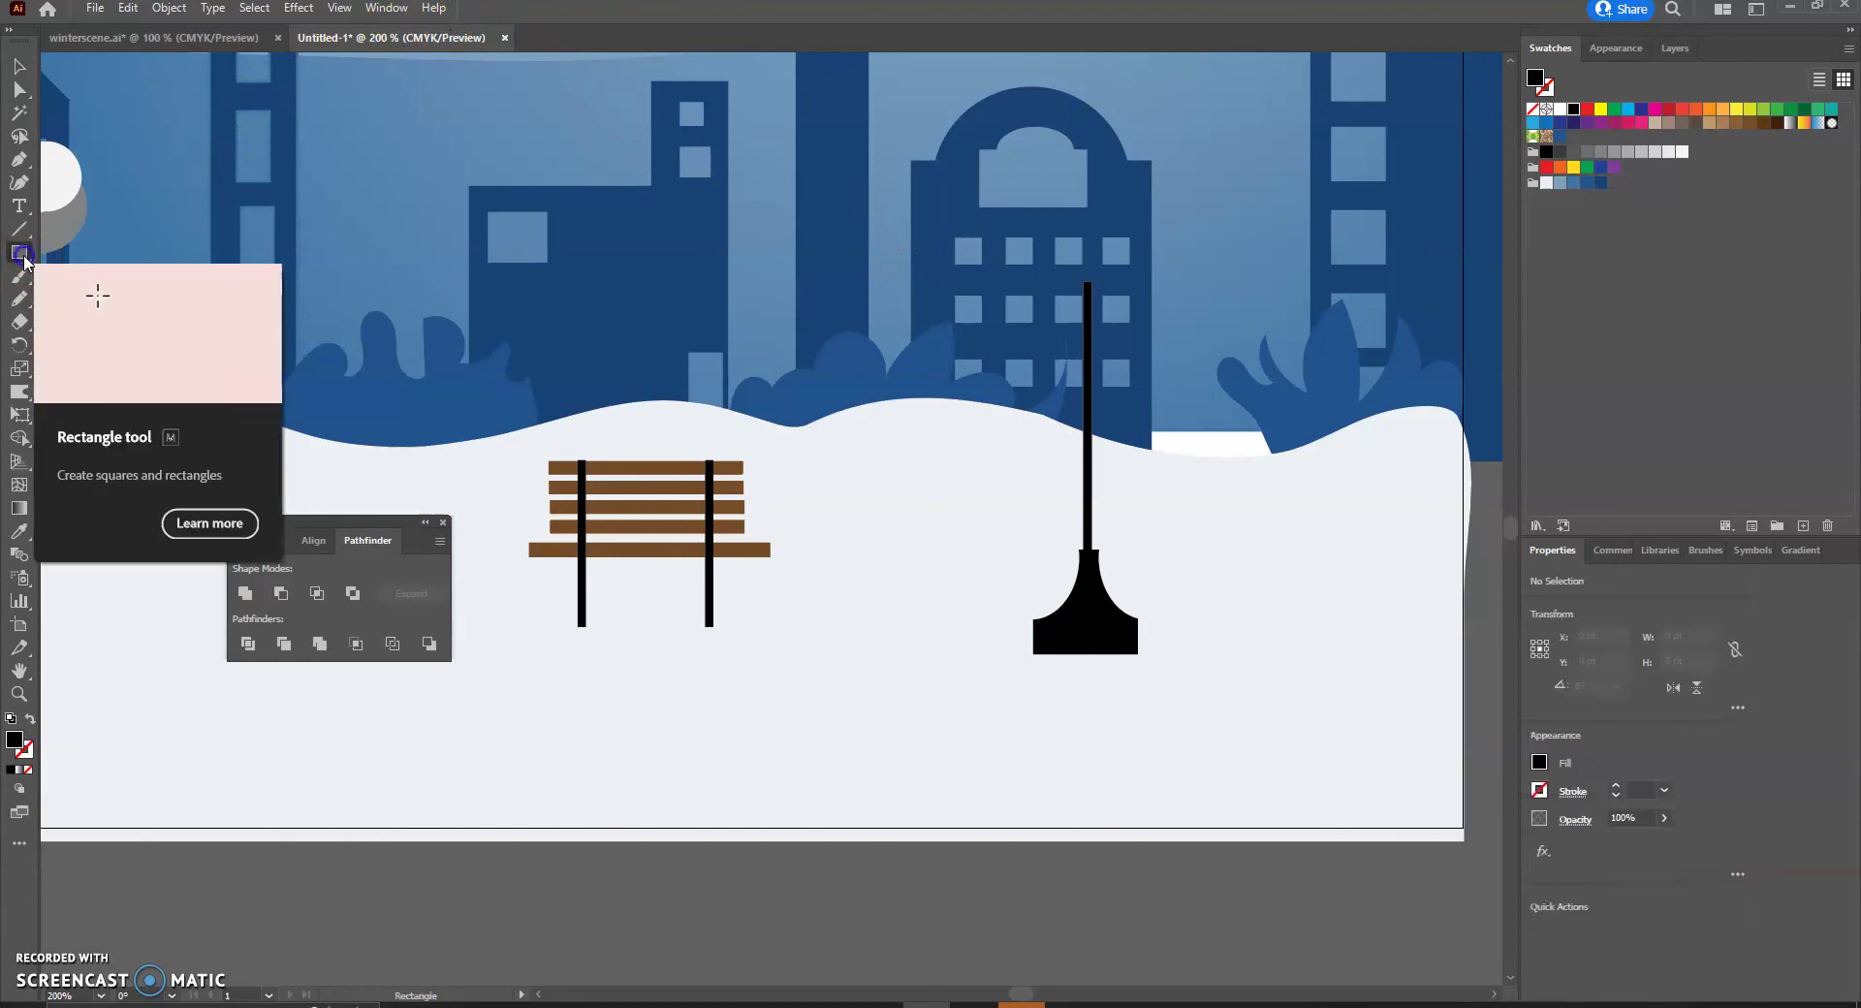
{"action": "left_click", "coordinate": [110, 255]}
{"action": "left_click_drag", "start_coordinate": [1000, 212], "coordinate": [1166, 280]}
{"action": "left_click_drag", "start_coordinate": [1083, 212], "coordinate": [1078, 152]}
{"action": "left_click_drag", "start_coordinate": [999, 217], "coordinate": [1039, 219]}
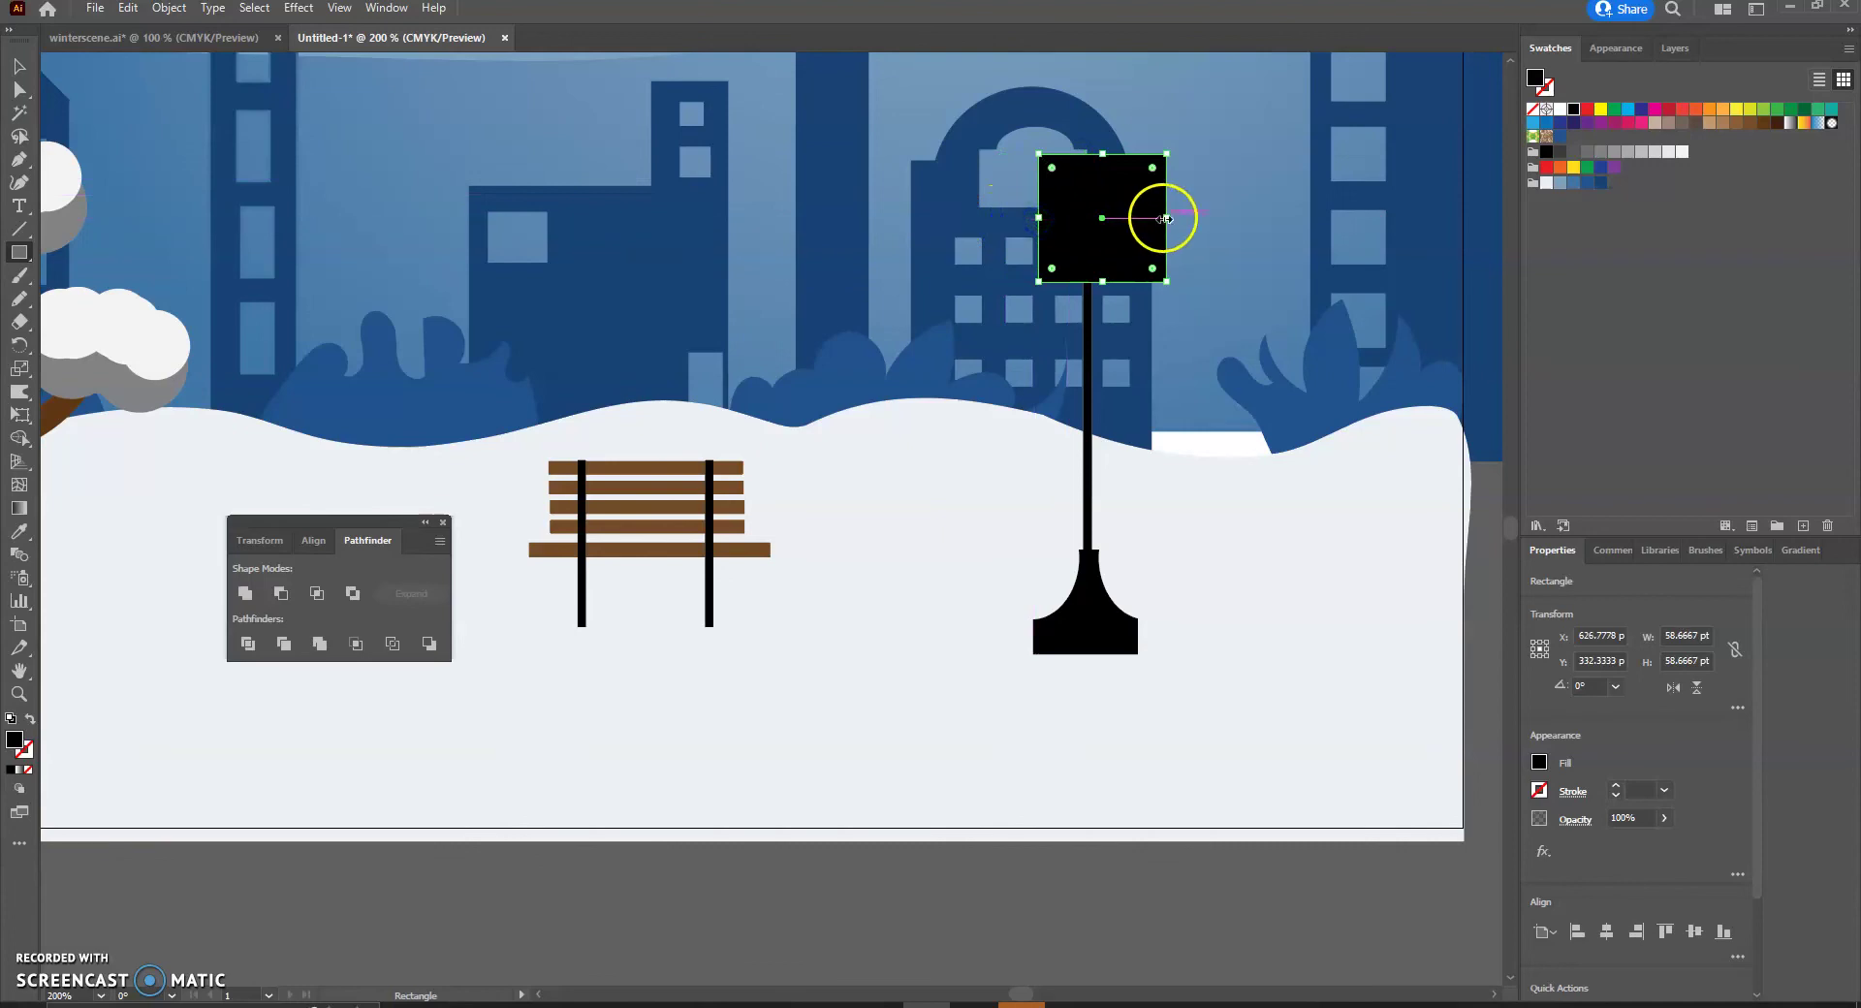
{"action": "left_click_drag", "start_coordinate": [1168, 220], "coordinate": [1139, 220]}
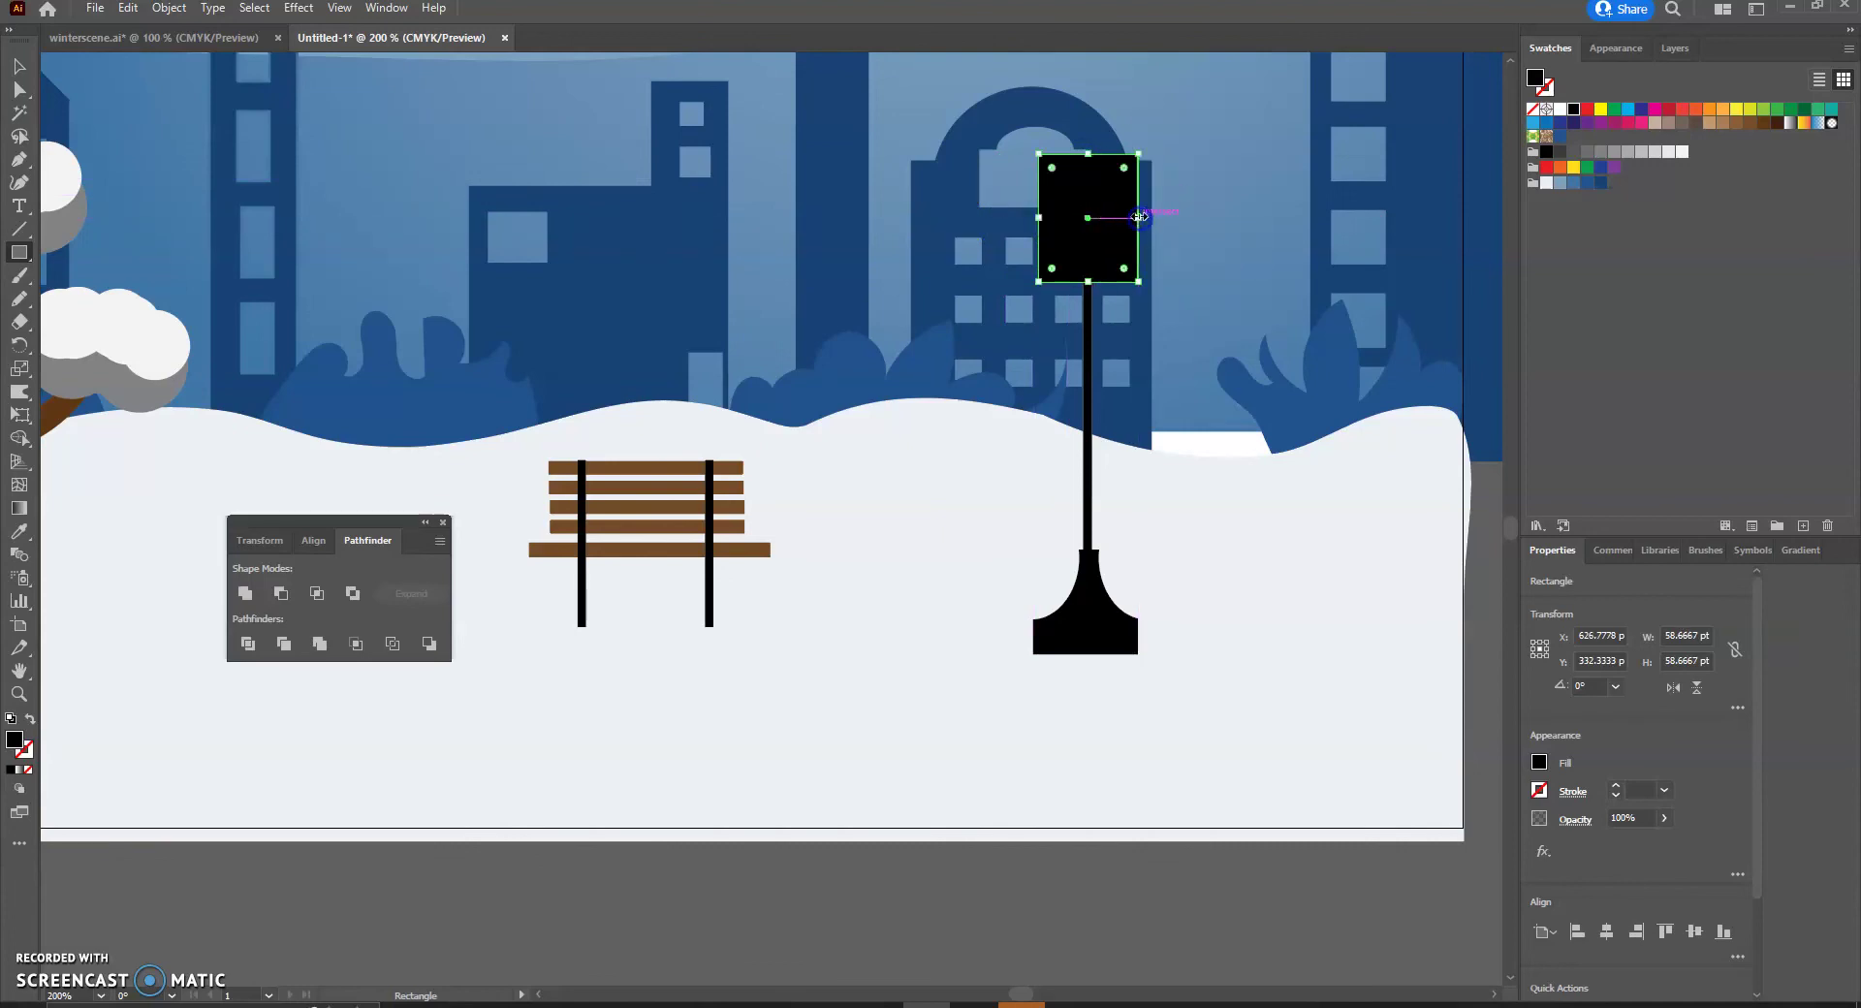
{"action": "left_click_drag", "start_coordinate": [1088, 153], "coordinate": [1088, 176]}
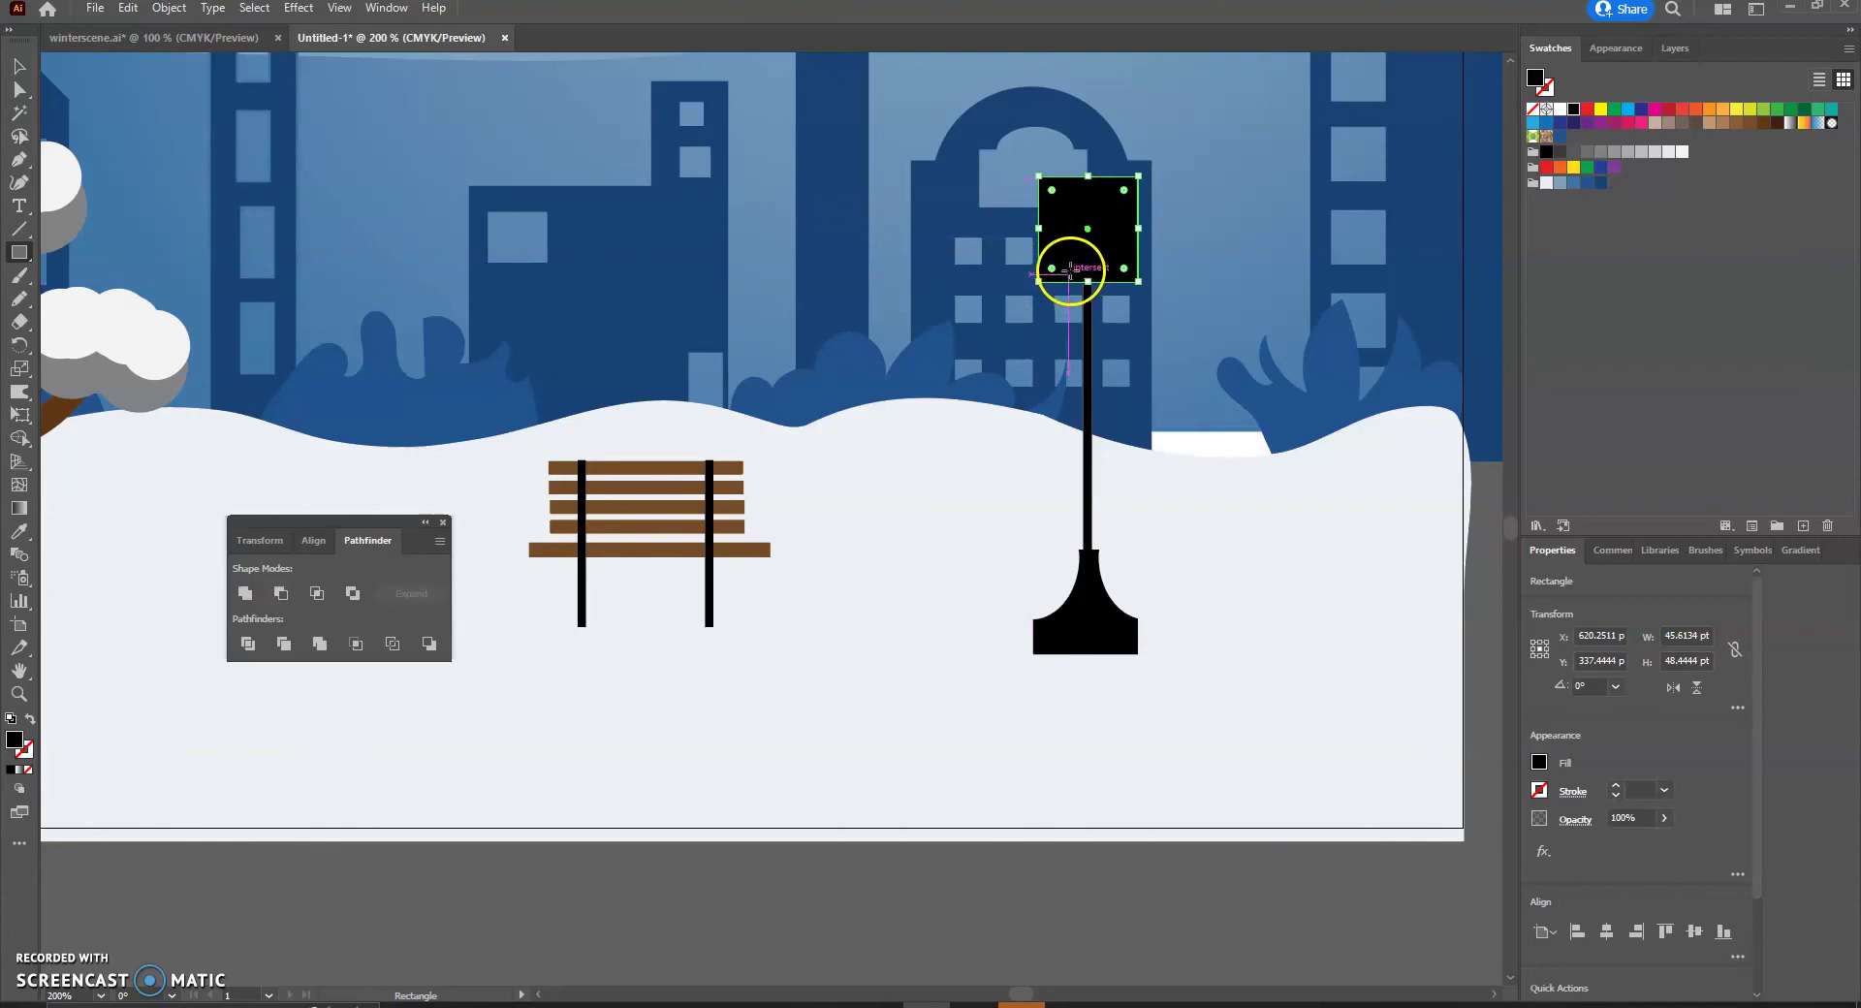
Taper the rectangle into a lamp head by moving both of its bottom corner points inward toward the pole.
{"action": "left_click", "coordinate": [19, 89]}
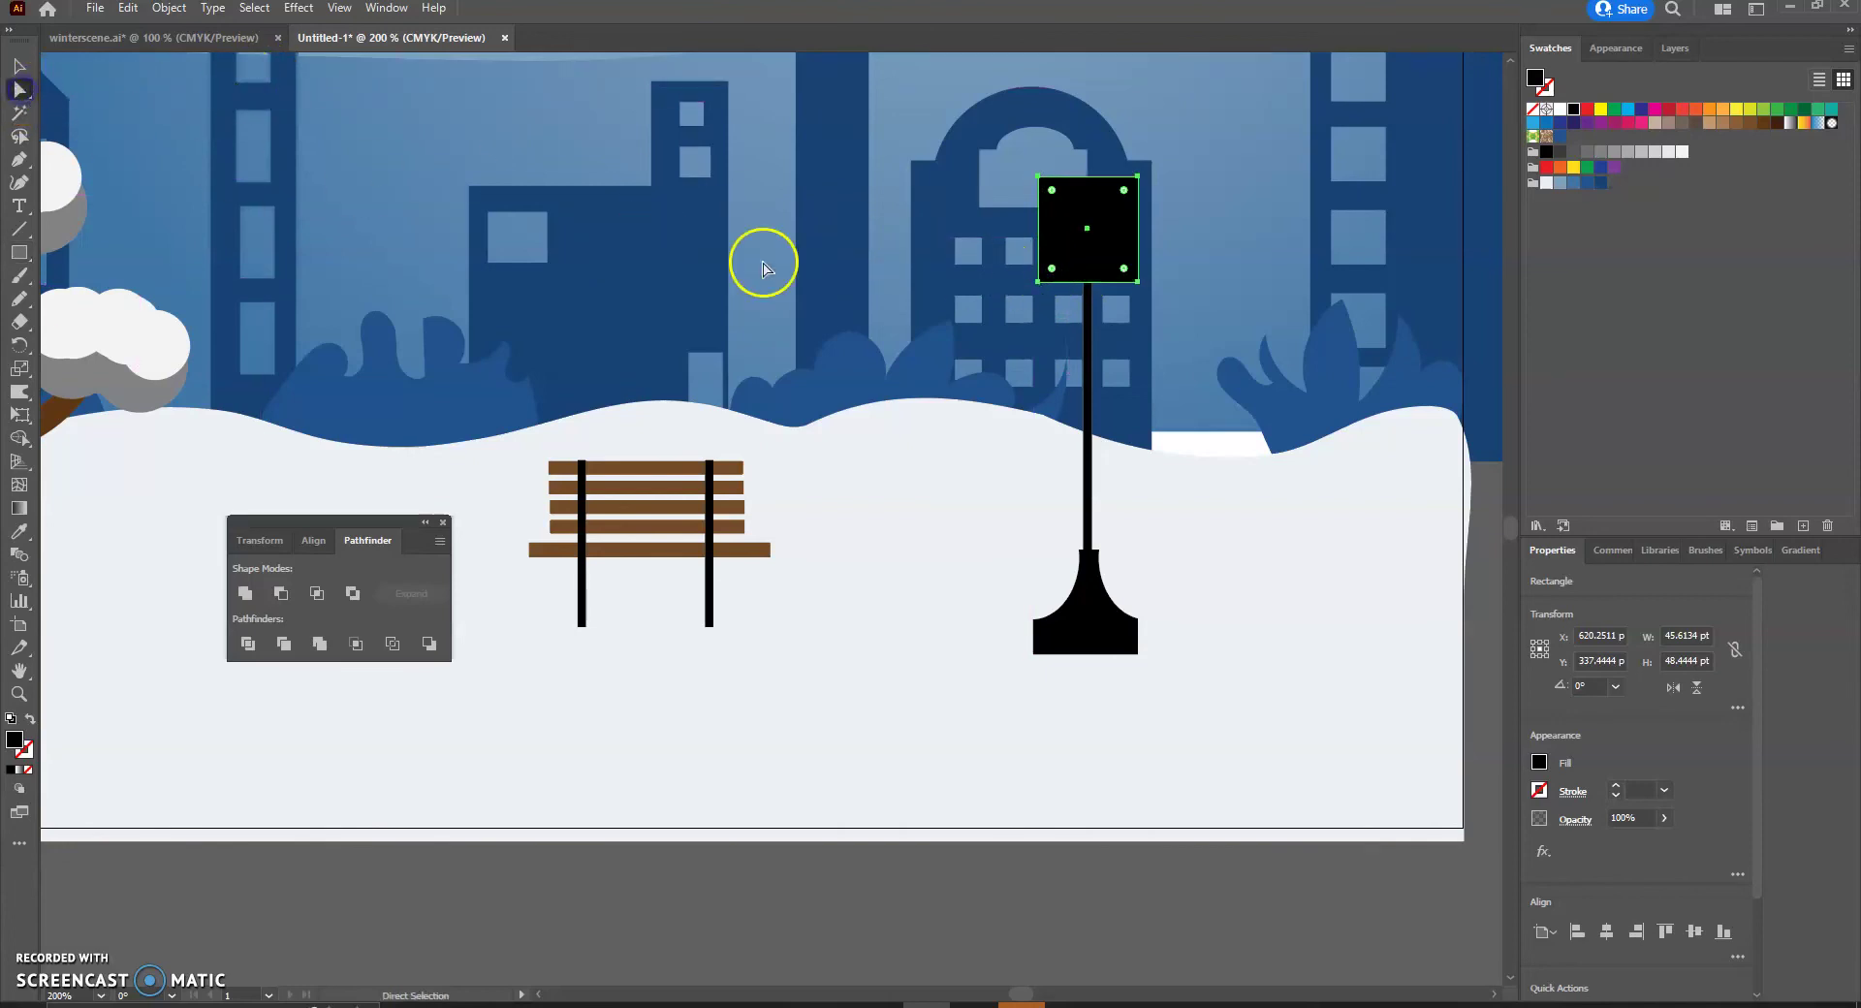
{"action": "left_click", "coordinate": [1045, 283]}
{"action": "left_click_drag", "start_coordinate": [1048, 284], "coordinate": [1128, 285]}
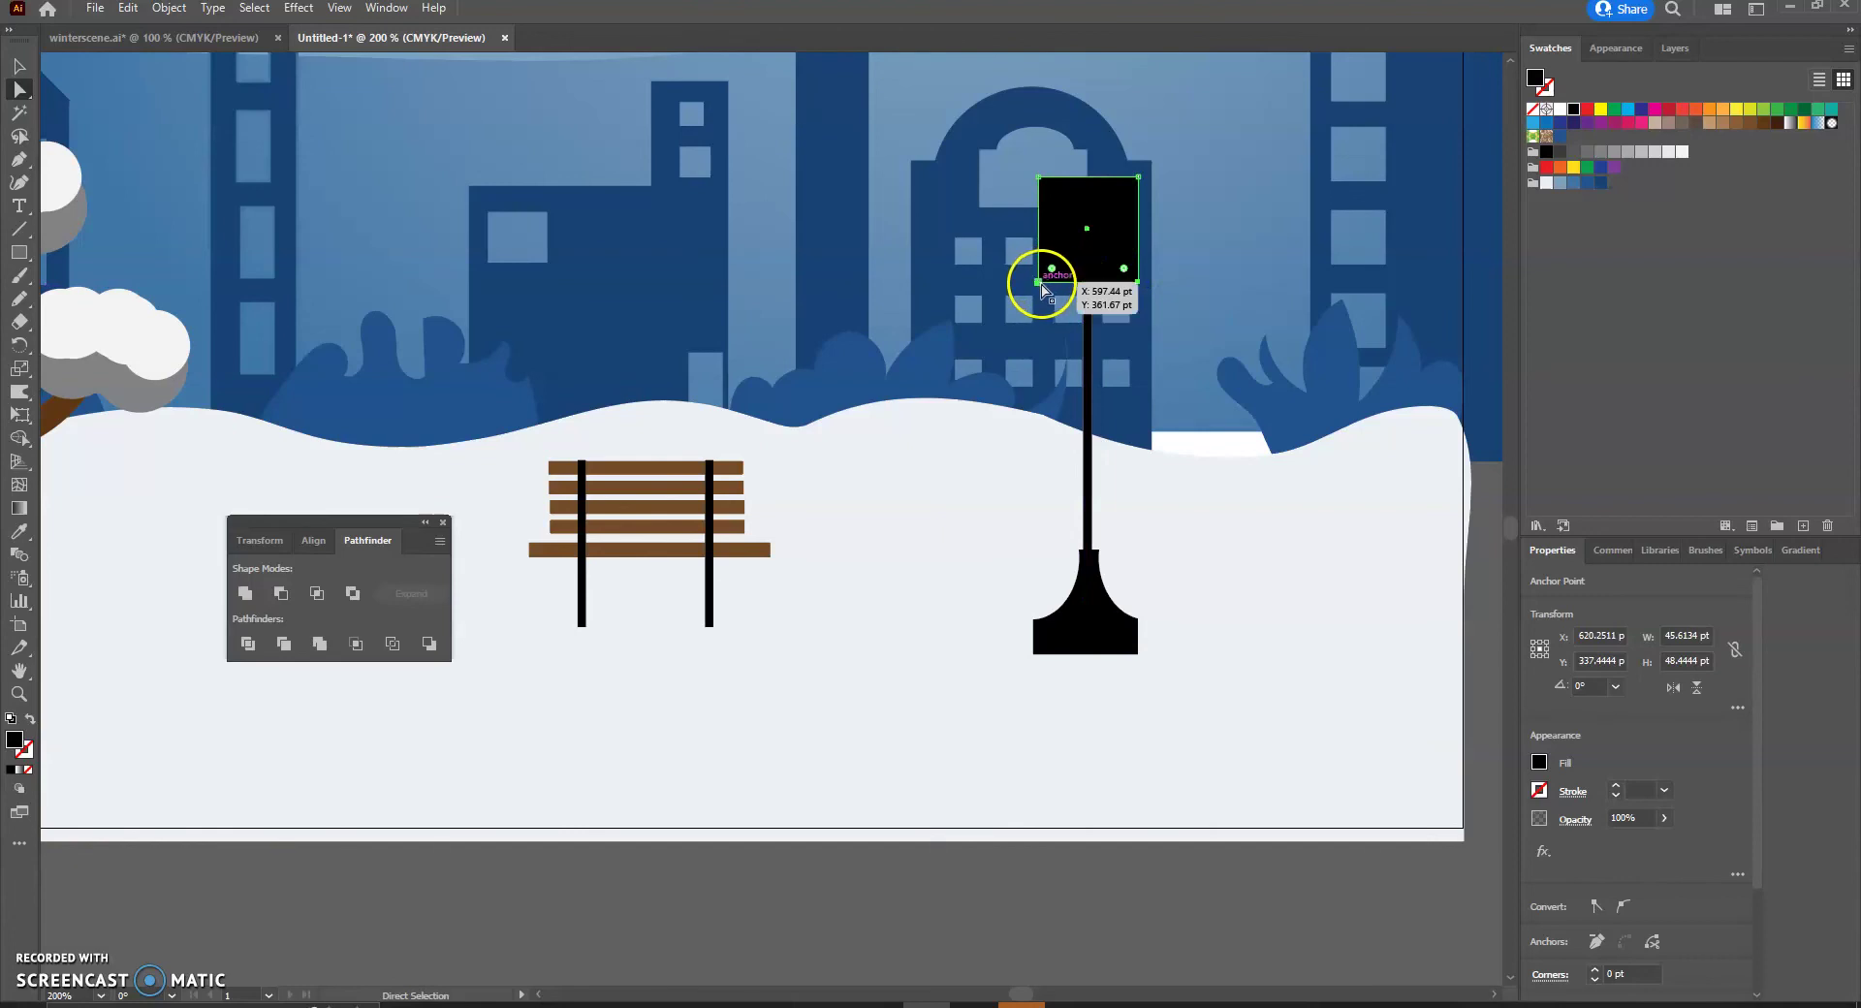
{"action": "left_click", "coordinate": [1138, 283], "text": "shift"}
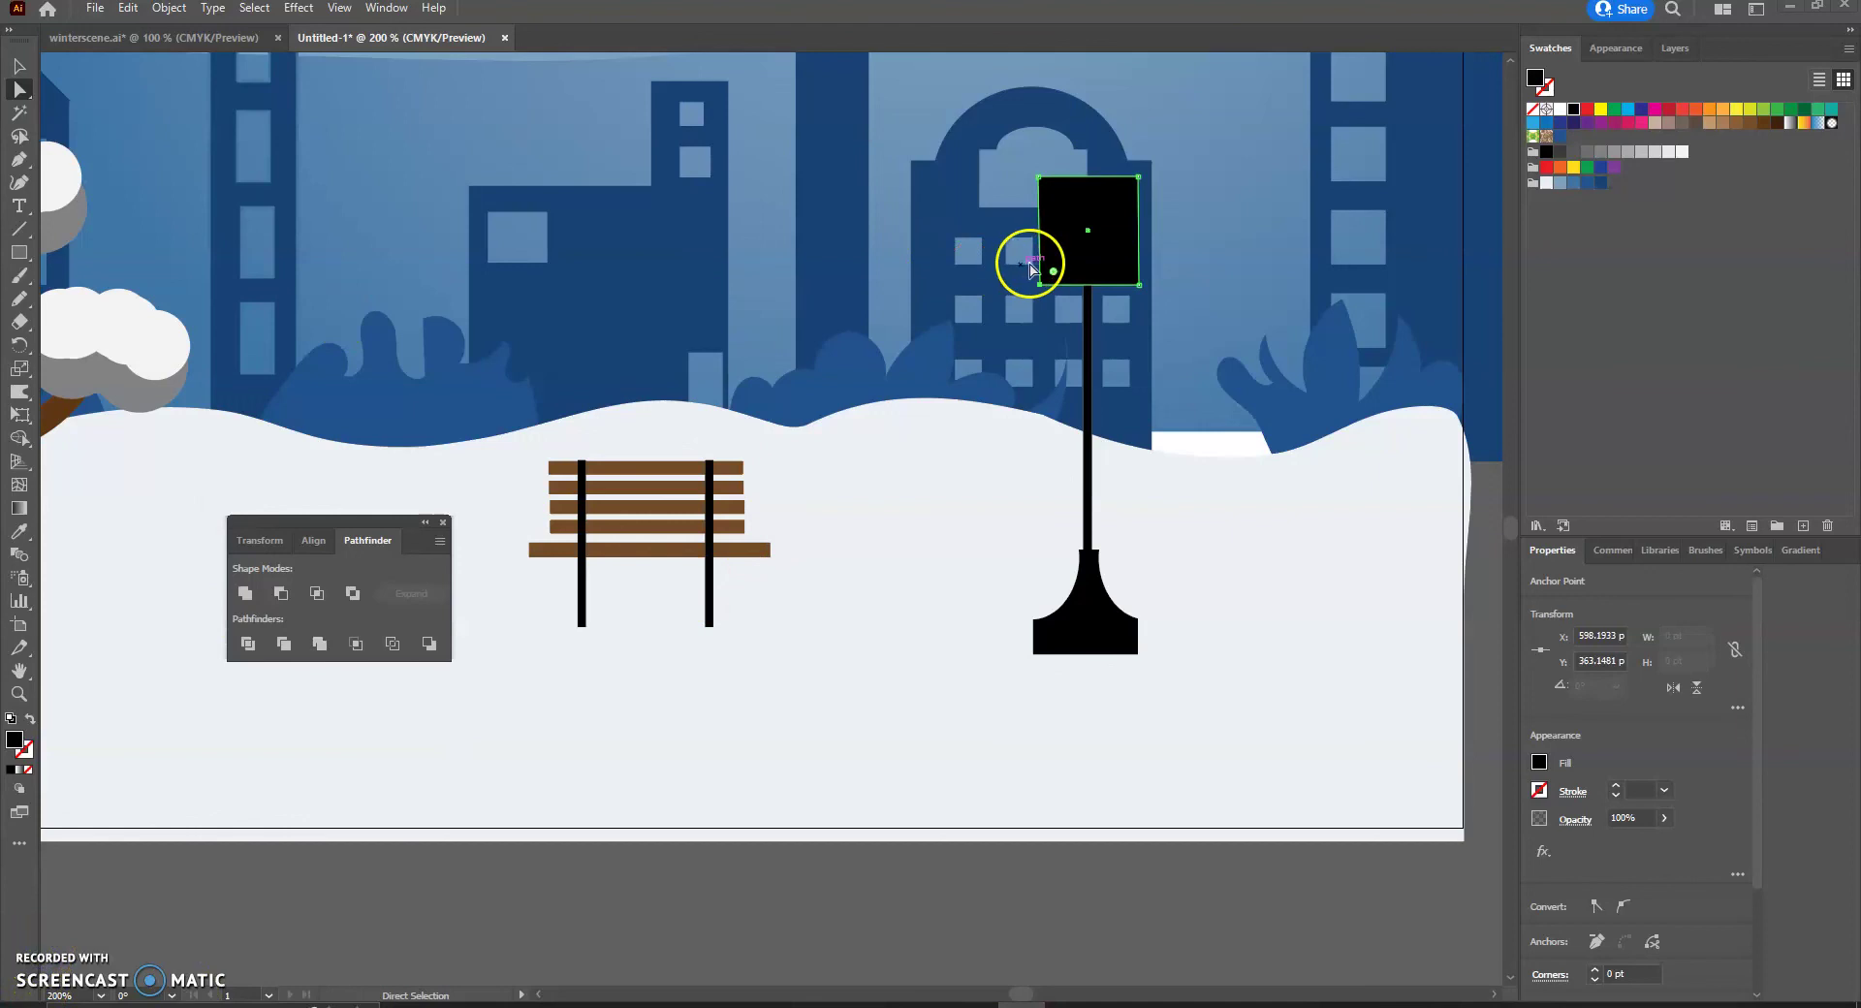
{"action": "left_click_drag", "start_coordinate": [1045, 293], "coordinate": [1108, 290]}
{"action": "left_click", "coordinate": [1185, 296]}
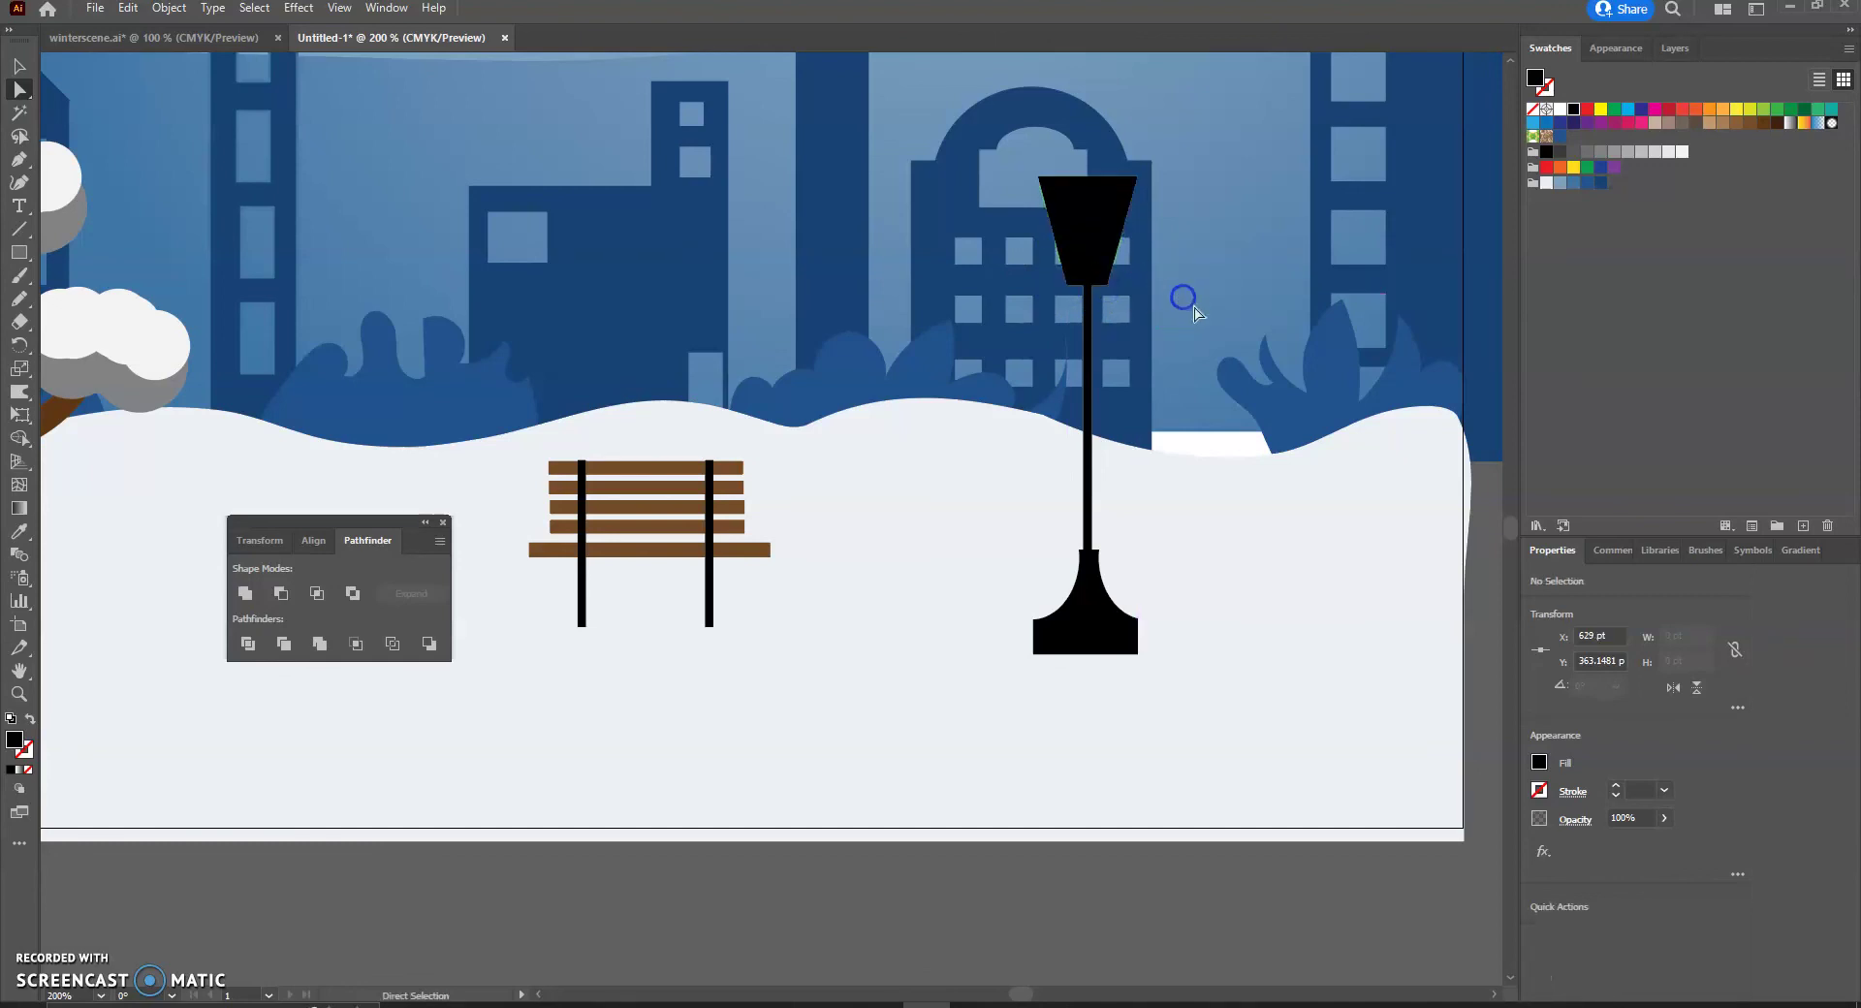
{"action": "left_click_drag", "start_coordinate": [1041, 176], "coordinate": [1125, 192]}
{"action": "left_click", "coordinate": [1209, 200]}
{"action": "scroll", "coordinate": [1170, 199], "scroll_direction": "up", "scroll_amount": 3}
{"action": "key", "text": "ctrl+z"}
{"action": "key", "text": "ctrl+z"}
{"action": "key", "text": "ctrl+z"}
{"action": "key", "text": "ctrl+z"}
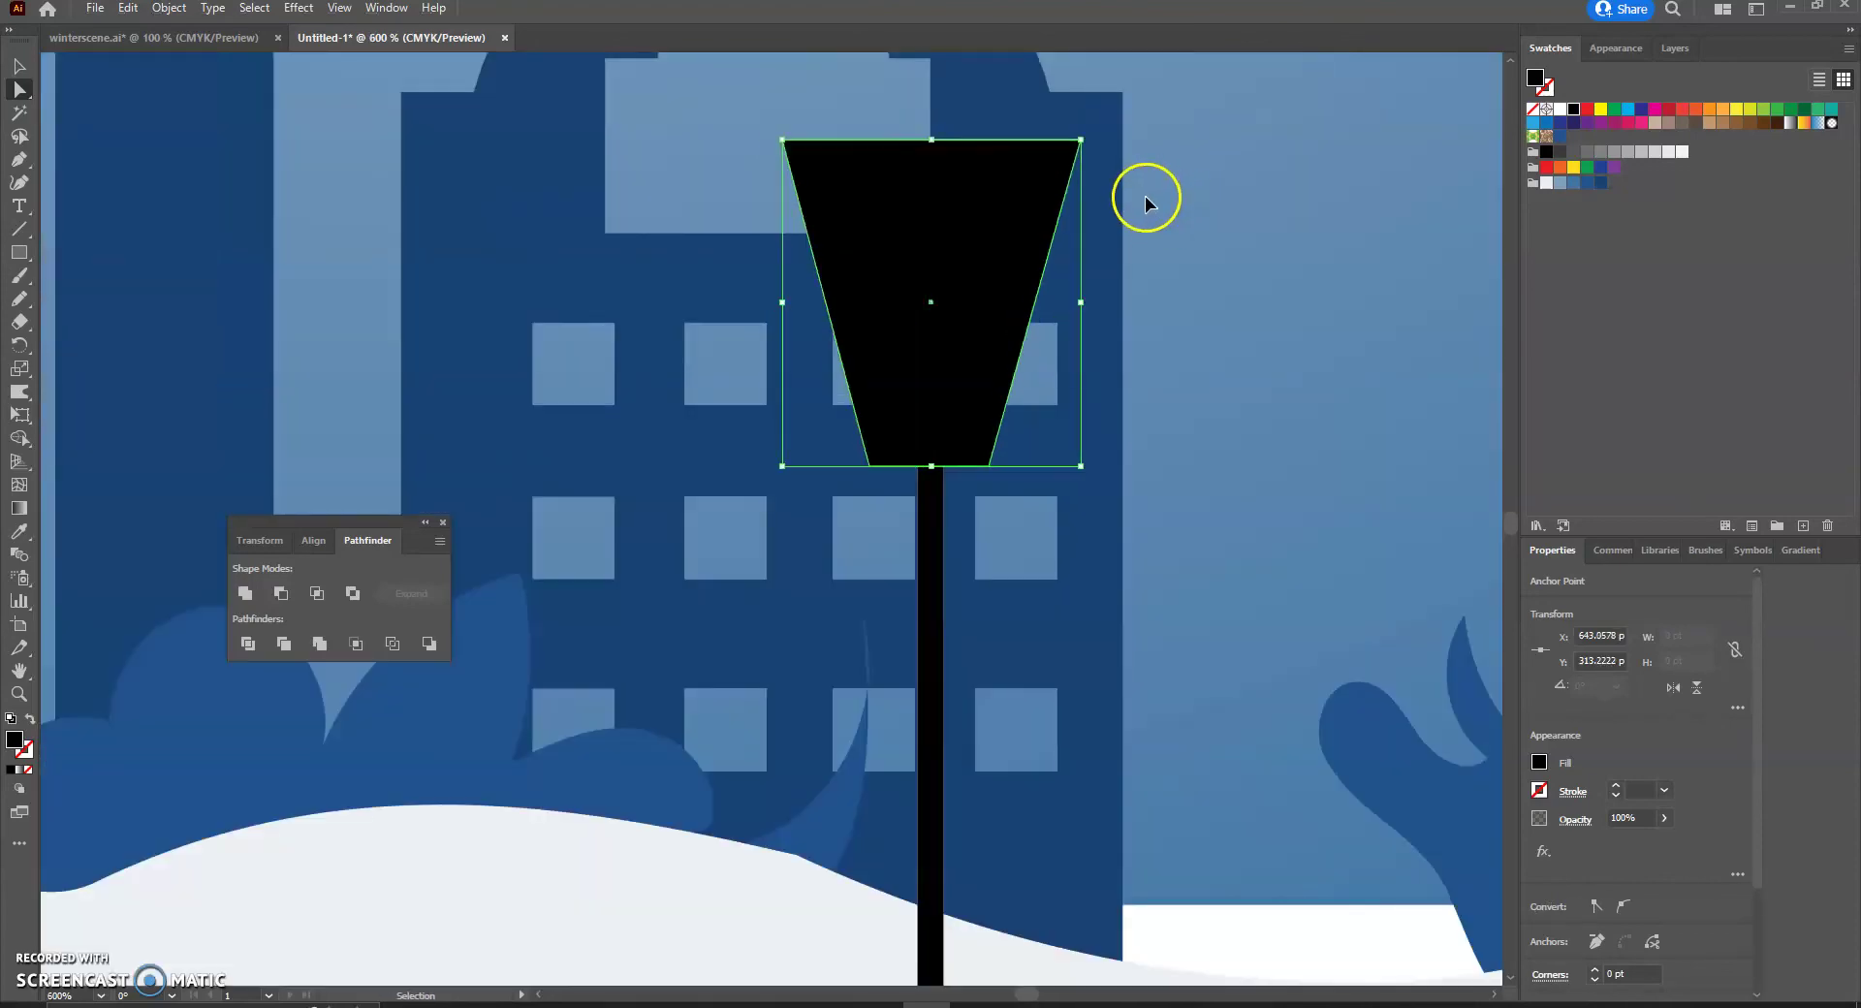
{"action": "left_click_drag", "start_coordinate": [1081, 140], "coordinate": [1081, 177]}
{"action": "key", "text": "ctrl+z"}
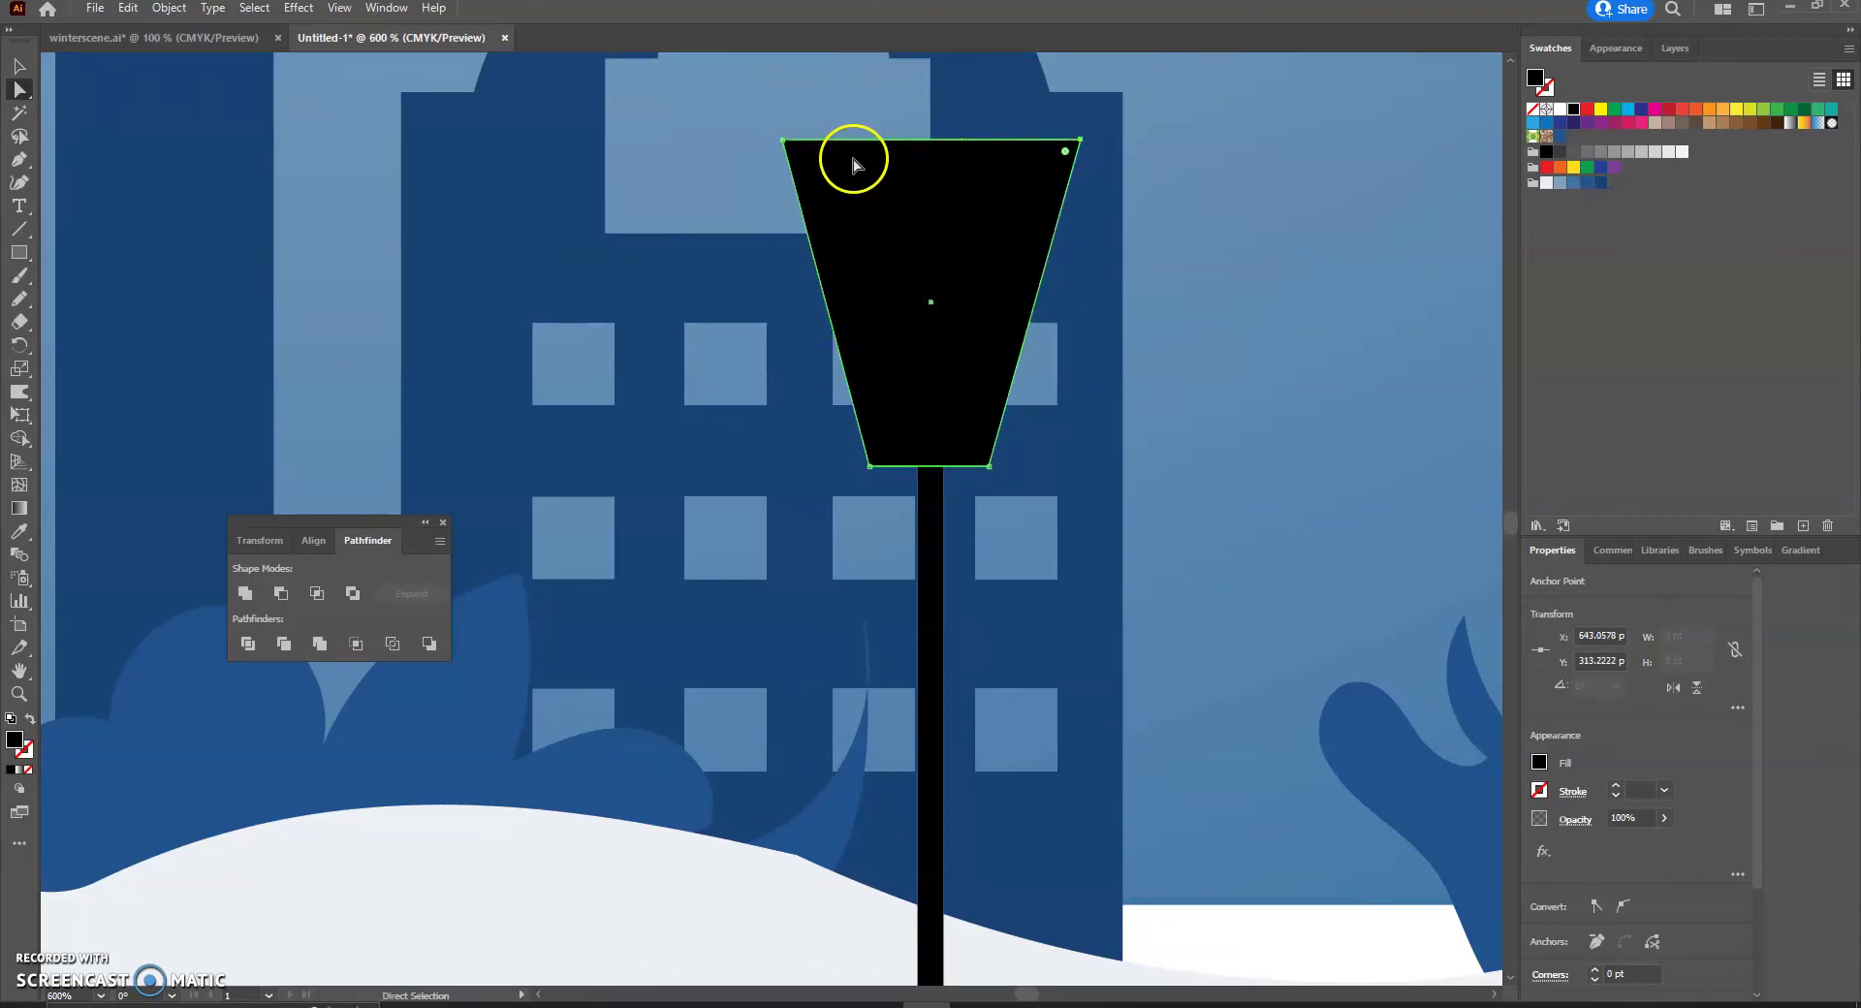
Lower the lamp head's top edge to a height of about 38 pt and round all four of its corners.
{"action": "left_click", "coordinate": [785, 142], "text": "shift"}
{"action": "left_click_drag", "start_coordinate": [1081, 141], "coordinate": [1076, 222]}
{"action": "left_click_drag", "start_coordinate": [797, 229], "coordinate": [843, 258]}
{"action": "left_click", "coordinate": [870, 466]}
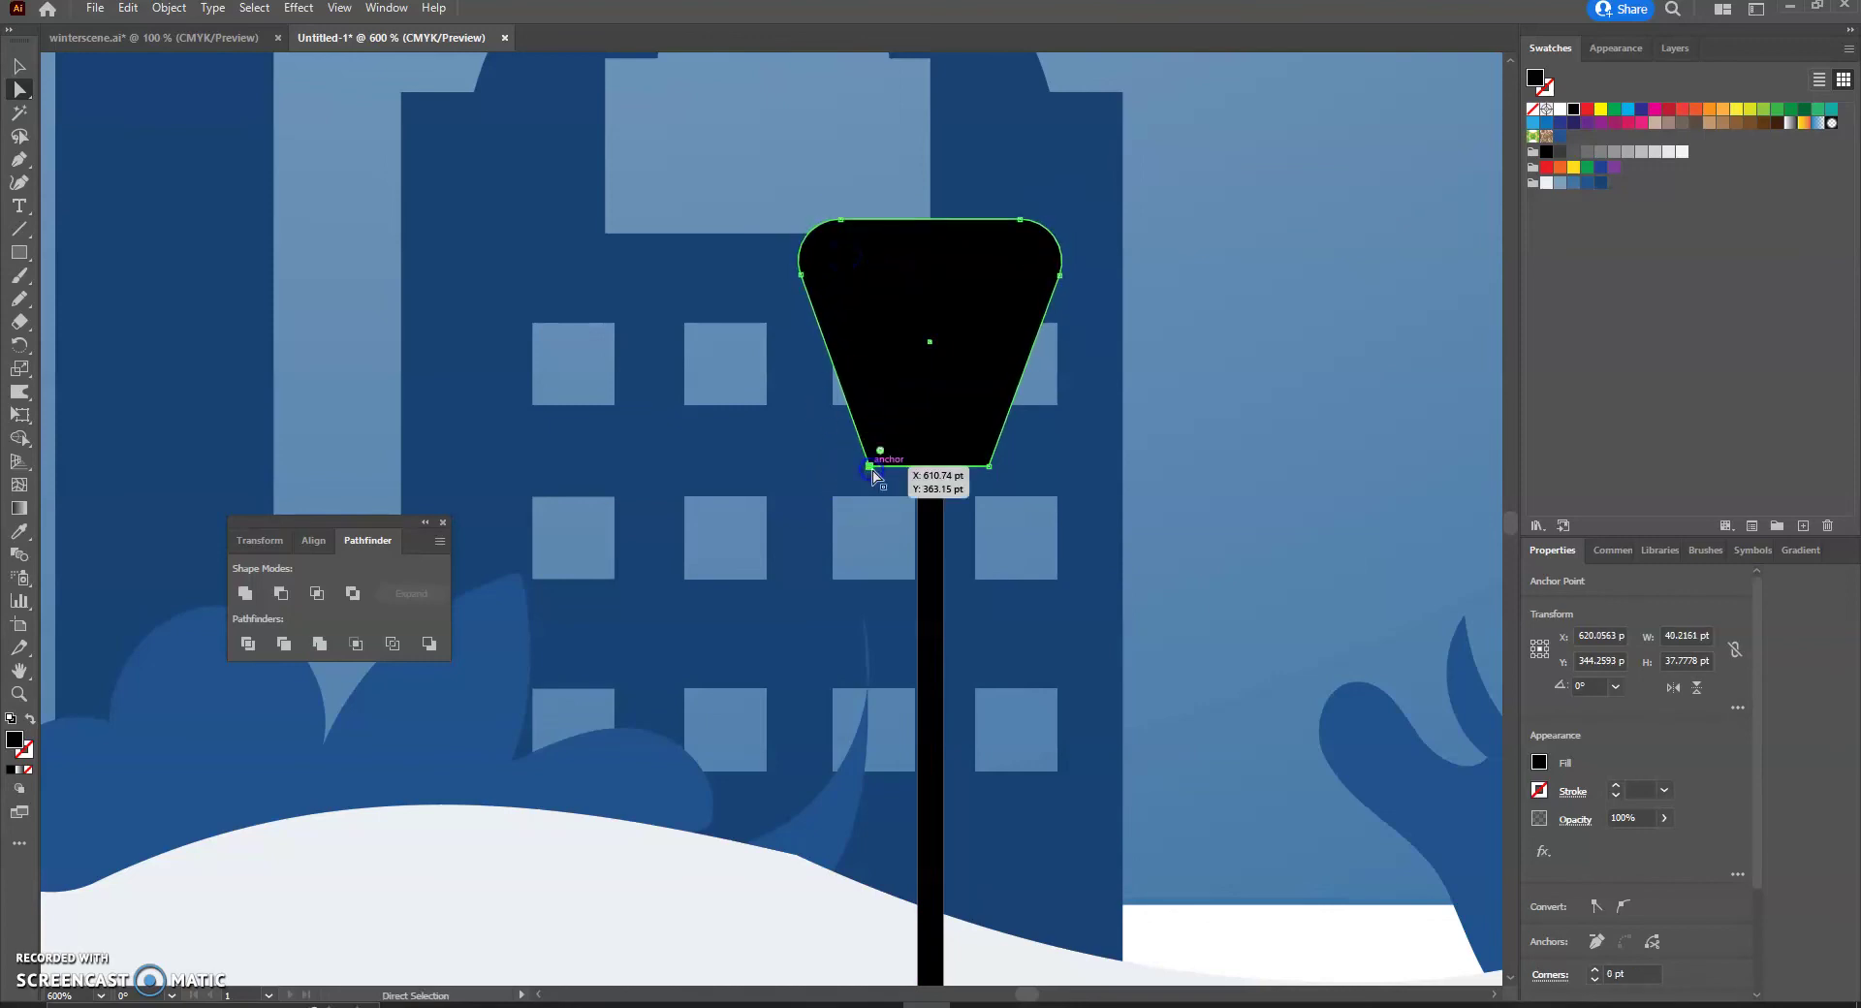
{"action": "left_click", "coordinate": [989, 466], "text": "shift"}
{"action": "left_click_drag", "start_coordinate": [881, 447], "coordinate": [892, 440]}
{"action": "left_click", "coordinate": [1185, 382]}
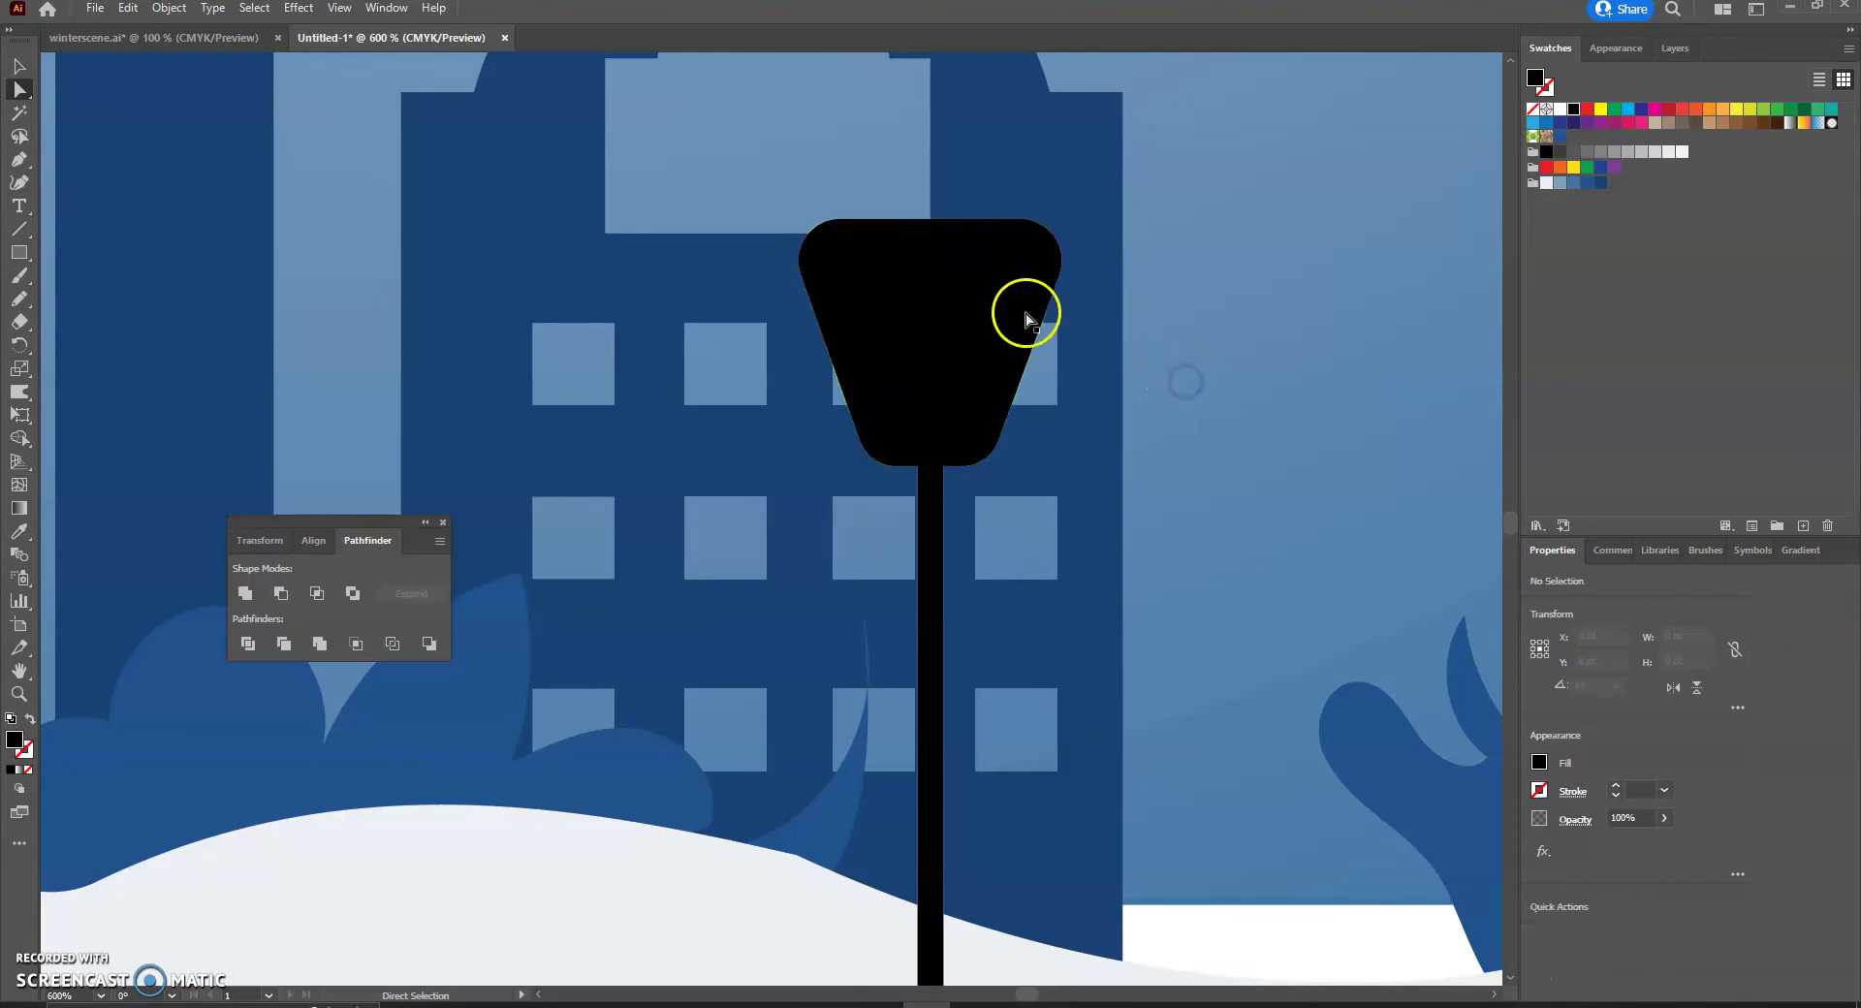
Compare with the lamp in winterscene.ai and draw a black circle about 24 pt across, centred over the lamp head's top edge.
{"action": "left_click", "coordinate": [92, 8]}
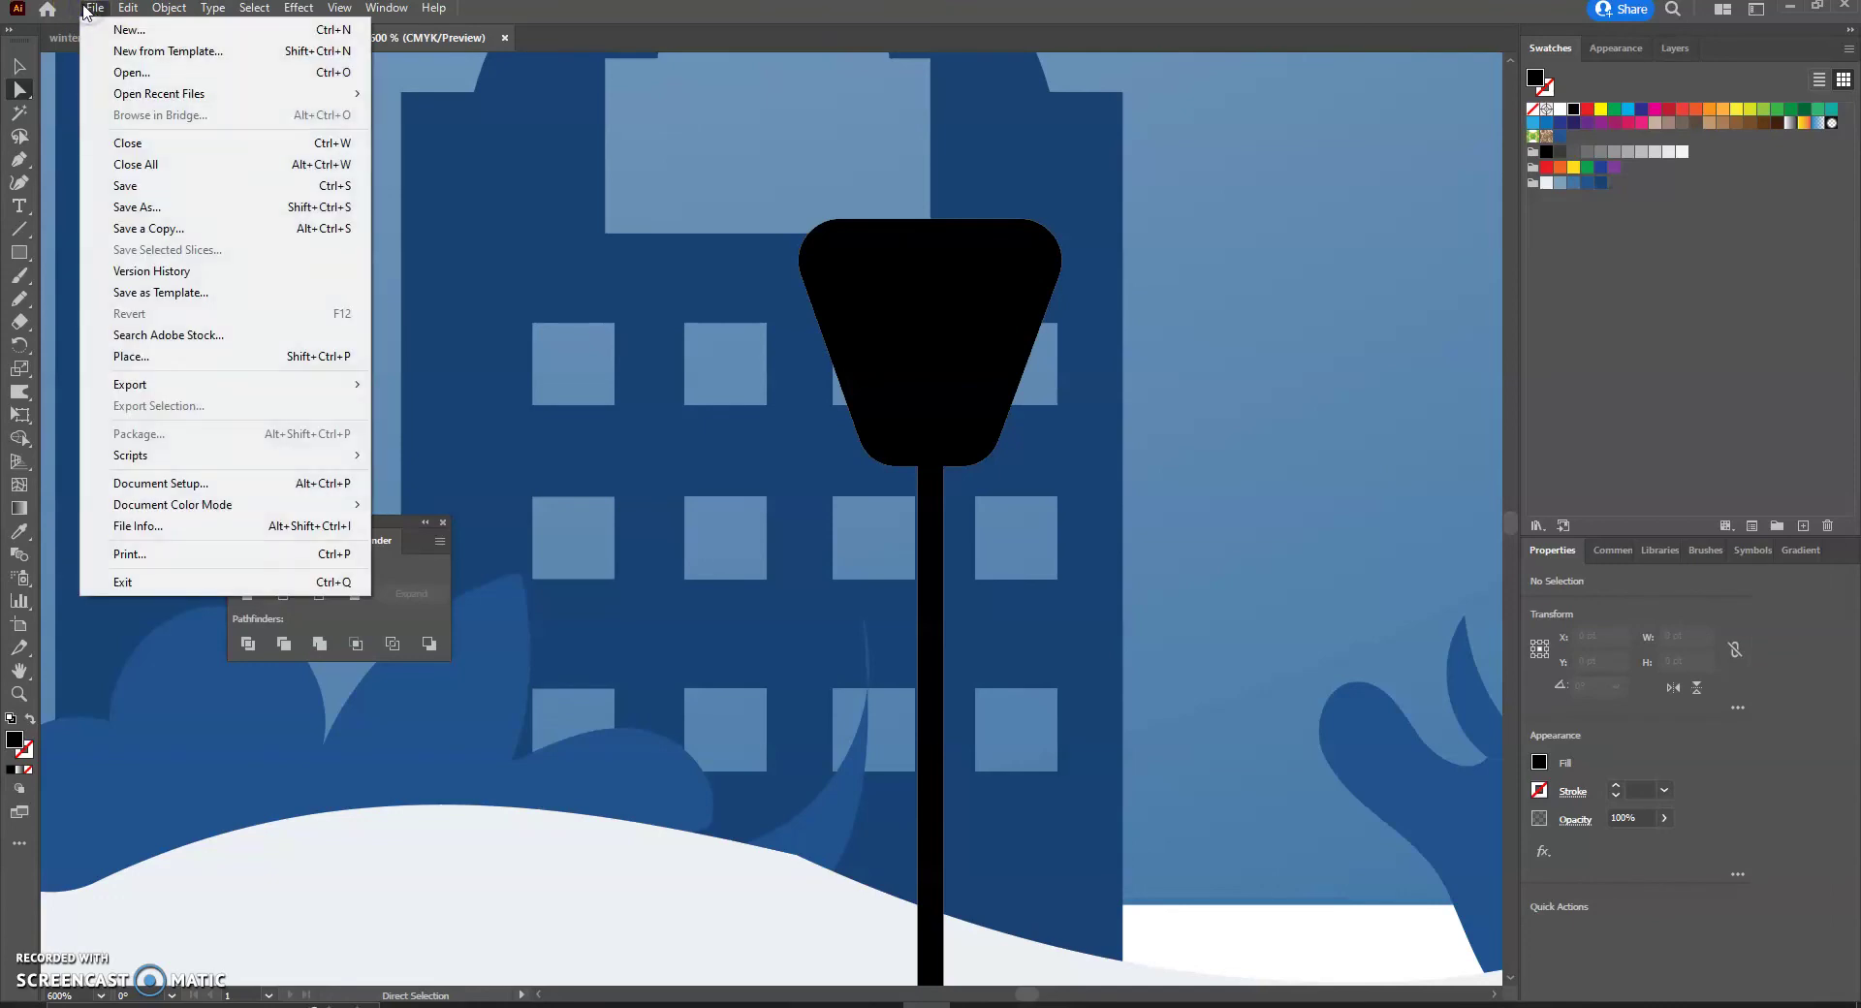
{"action": "left_click", "coordinate": [514, 87]}
{"action": "left_click", "coordinate": [152, 43]}
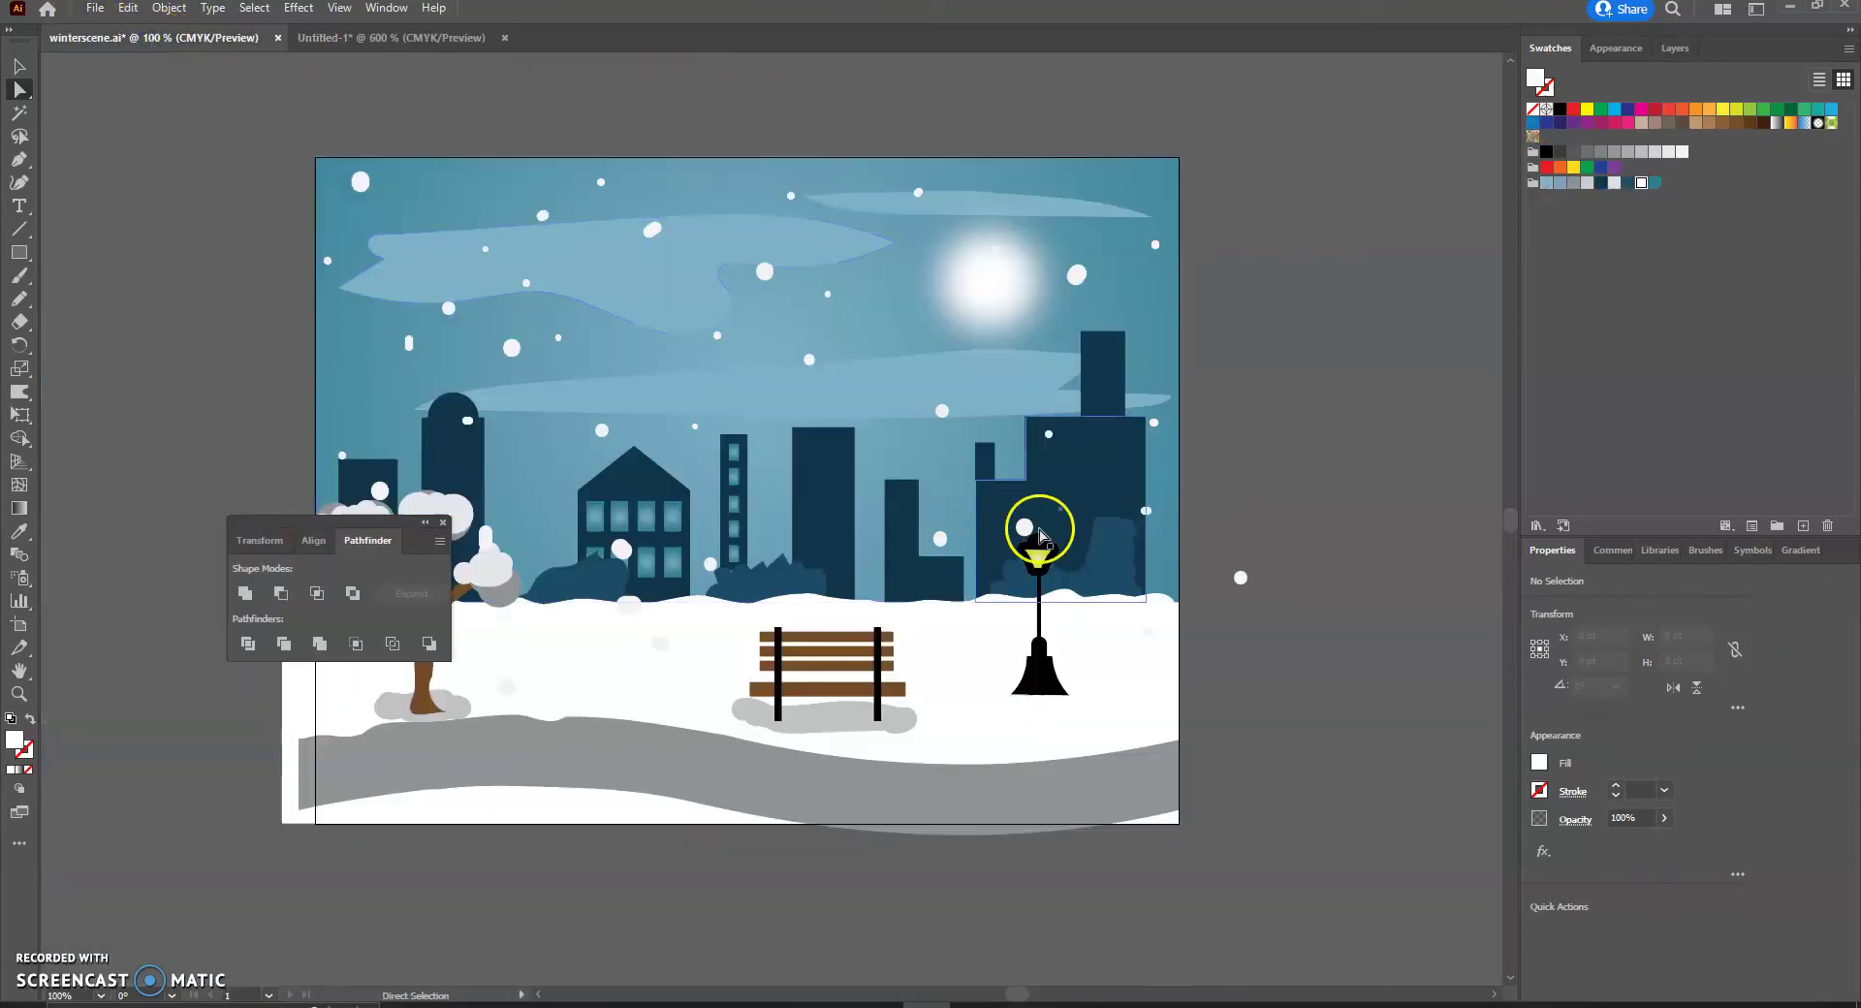
{"action": "left_click", "coordinate": [387, 40]}
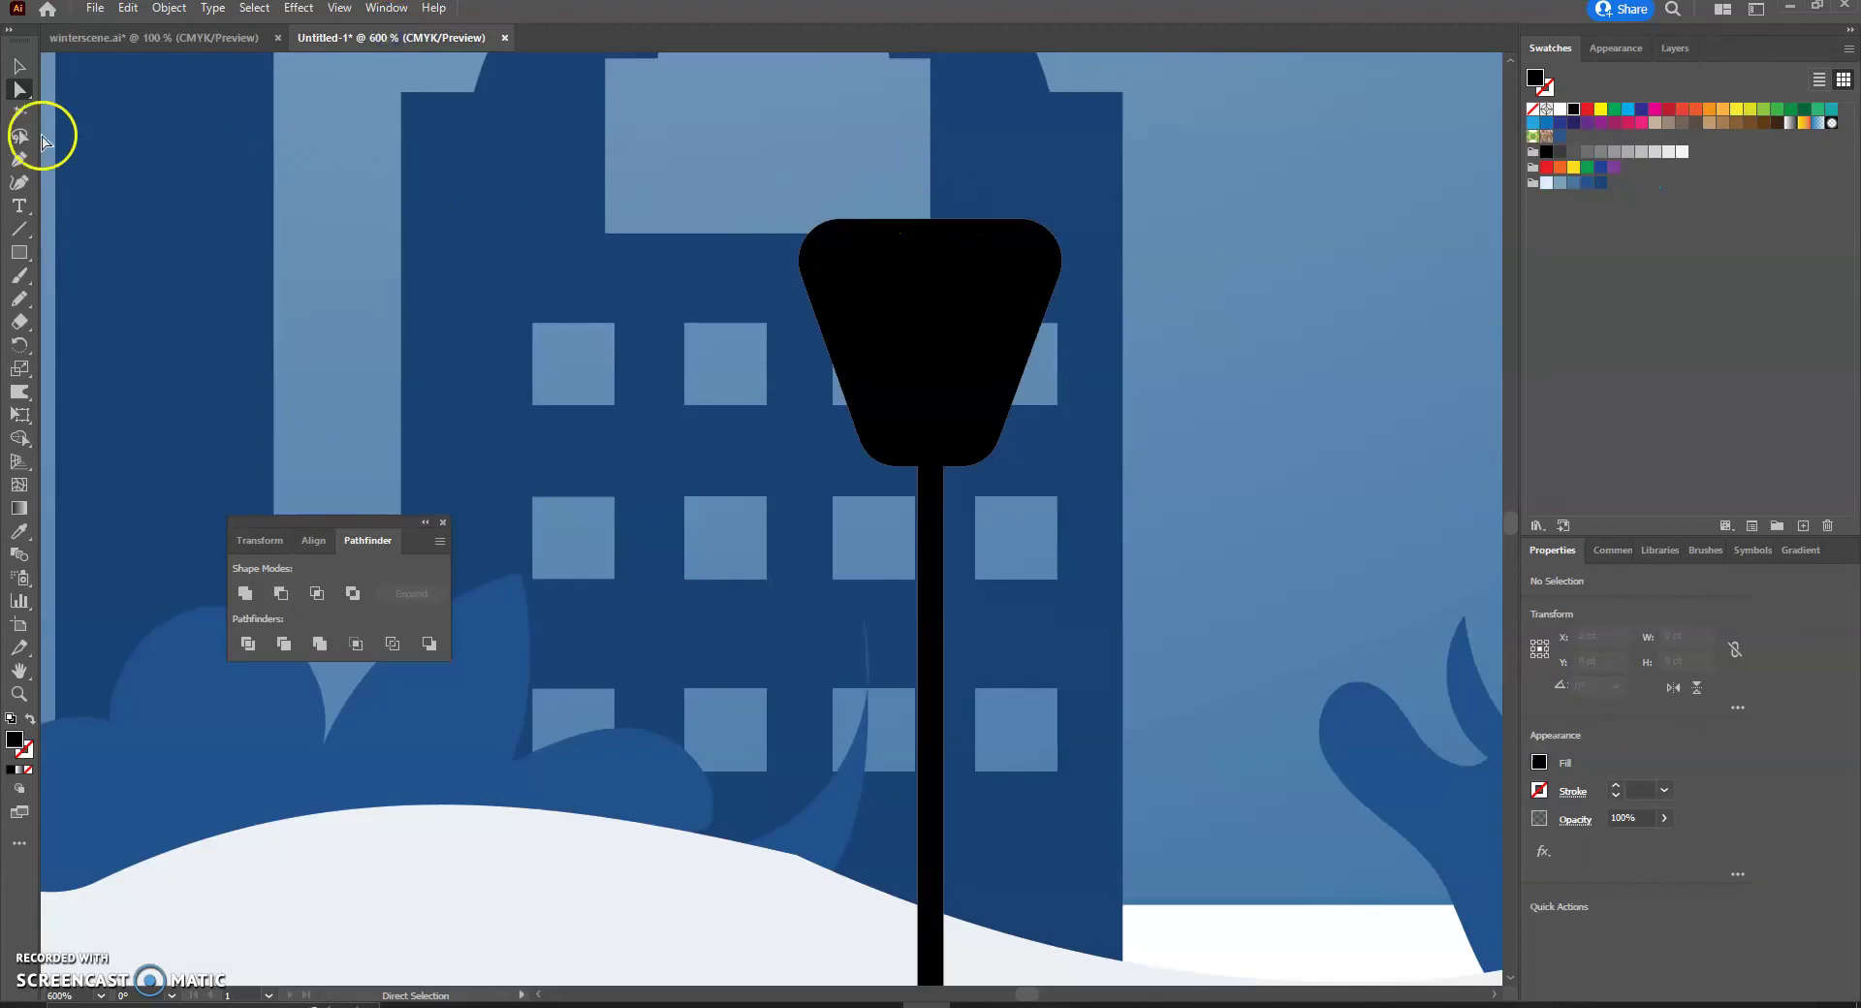
{"action": "left_click", "coordinate": [19, 254]}
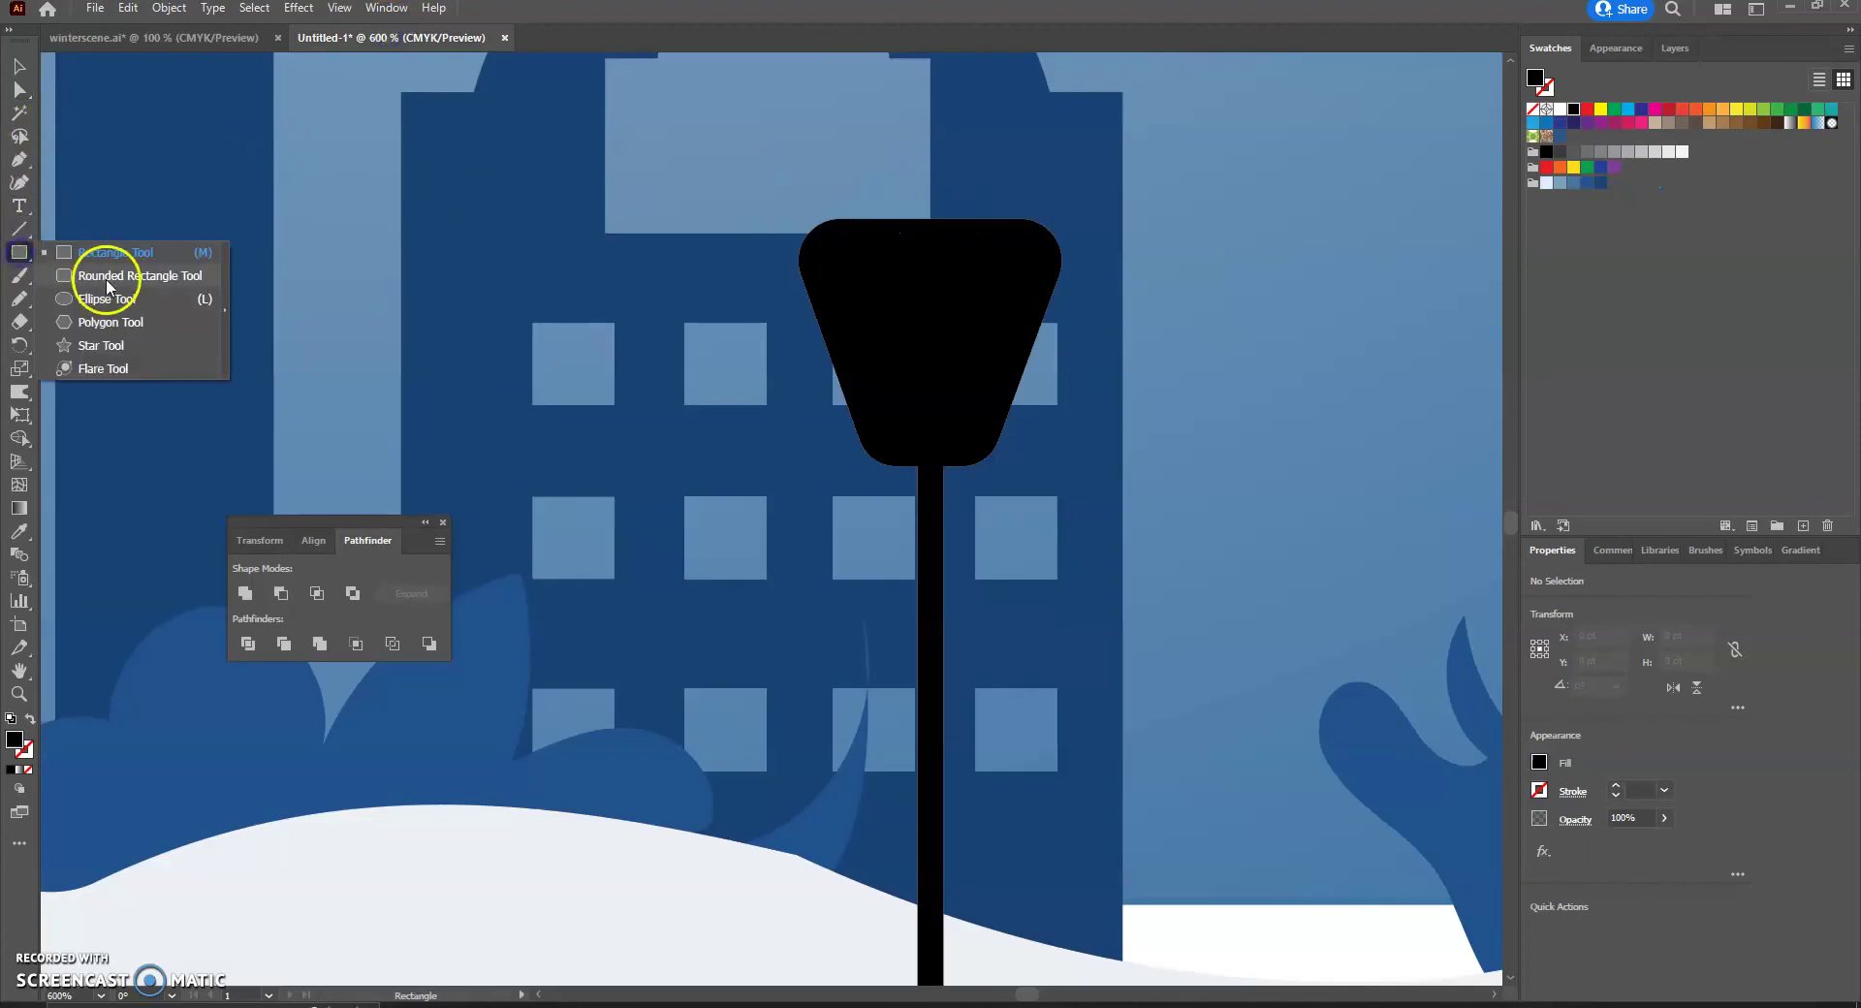
{"action": "left_click", "coordinate": [112, 275]}
{"action": "left_click_drag", "start_coordinate": [865, 172], "coordinate": [1012, 281]}
{"action": "left_click", "coordinate": [14, 65]}
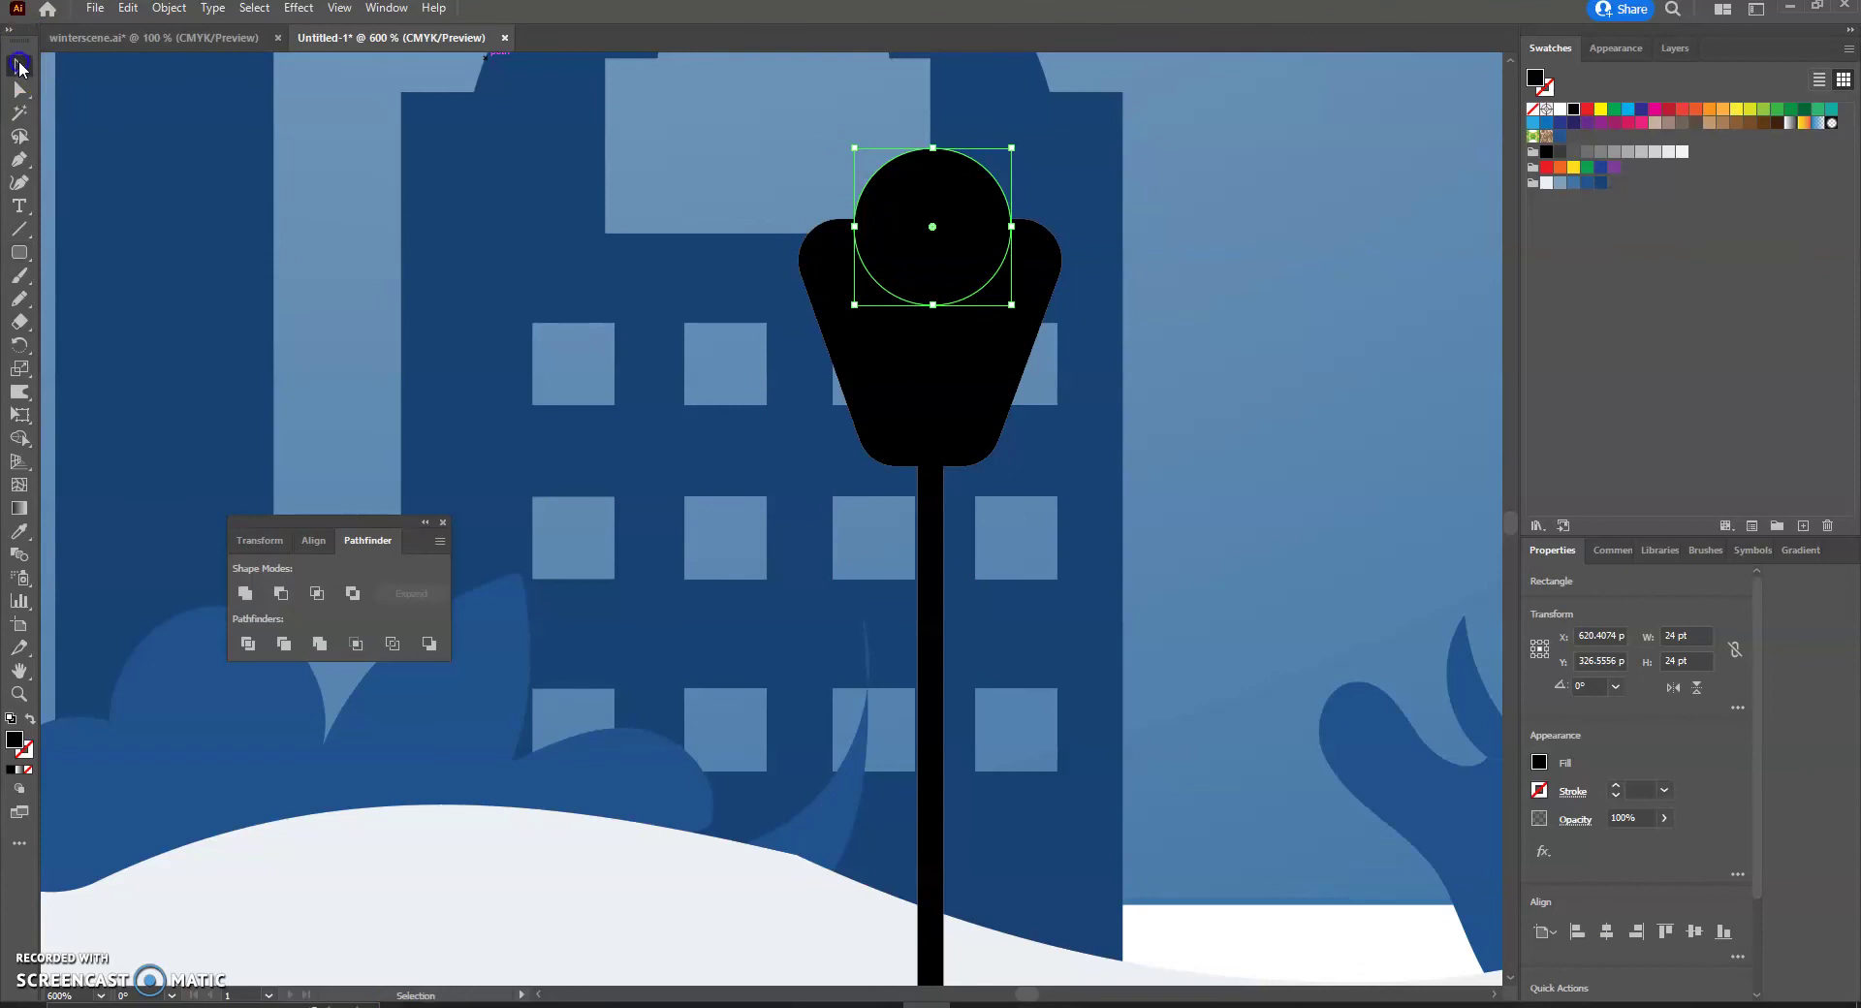
{"action": "left_click_drag", "start_coordinate": [928, 189], "coordinate": [926, 214]}
{"action": "left_click", "coordinate": [1192, 241]}
Unite the circle with the tapered lamp head into a single domed shape.
{"action": "left_click", "coordinate": [1009, 333]}
{"action": "left_click", "coordinate": [931, 197], "text": "shift"}
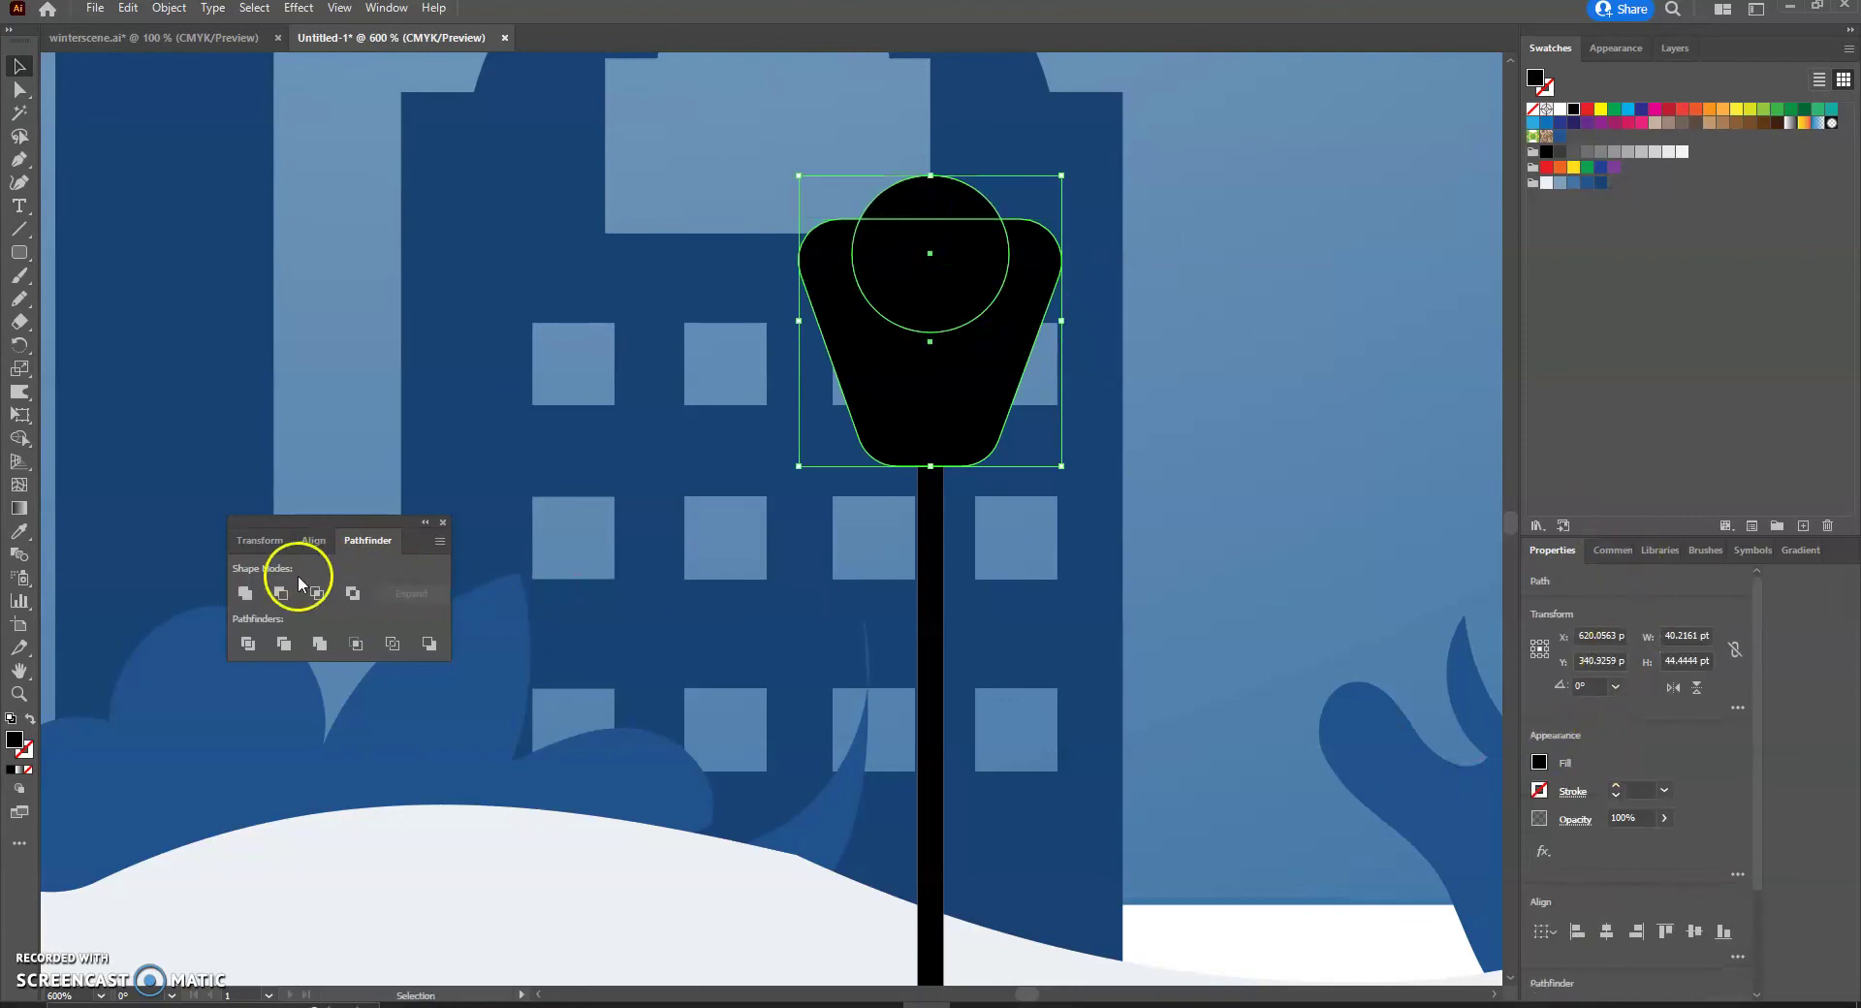
{"action": "left_click", "coordinate": [250, 591]}
{"action": "left_click", "coordinate": [1208, 362]}
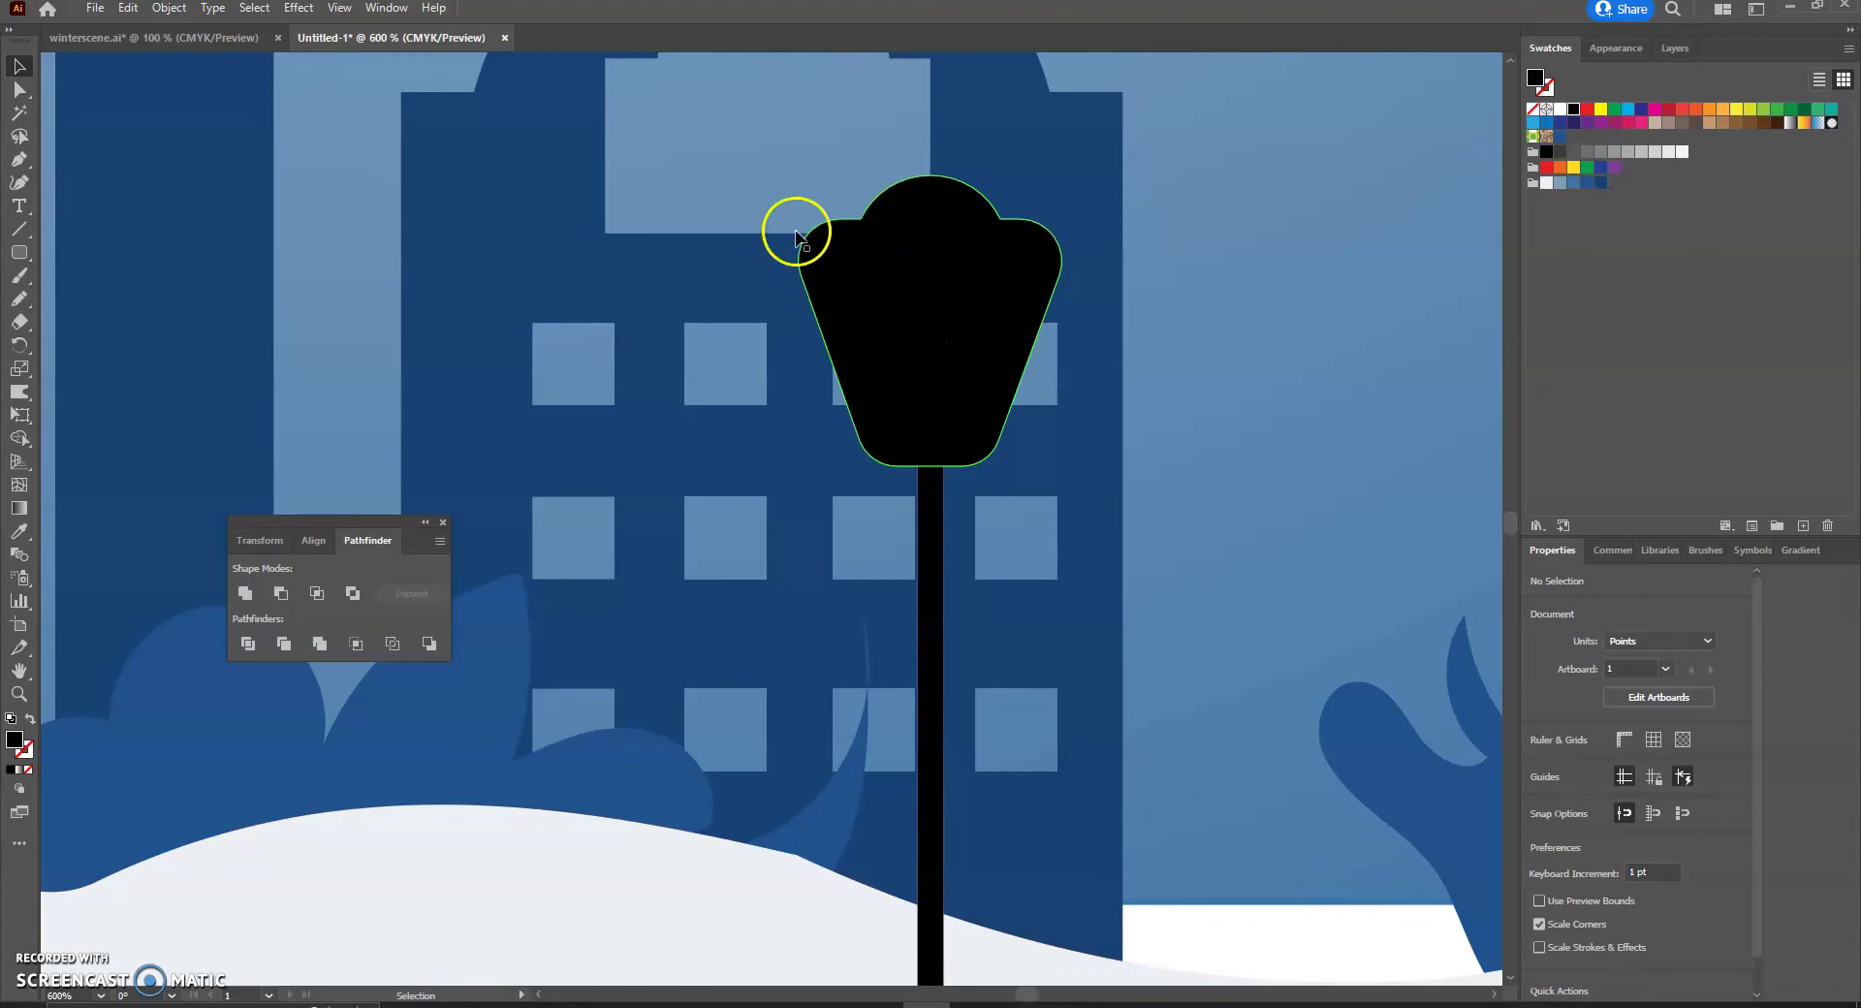
Draw a closed tapered four-sided pane about 25 pt wide and 21 pt high inside the lamp head with the Pen tool.
{"action": "left_click", "coordinate": [19, 166]}
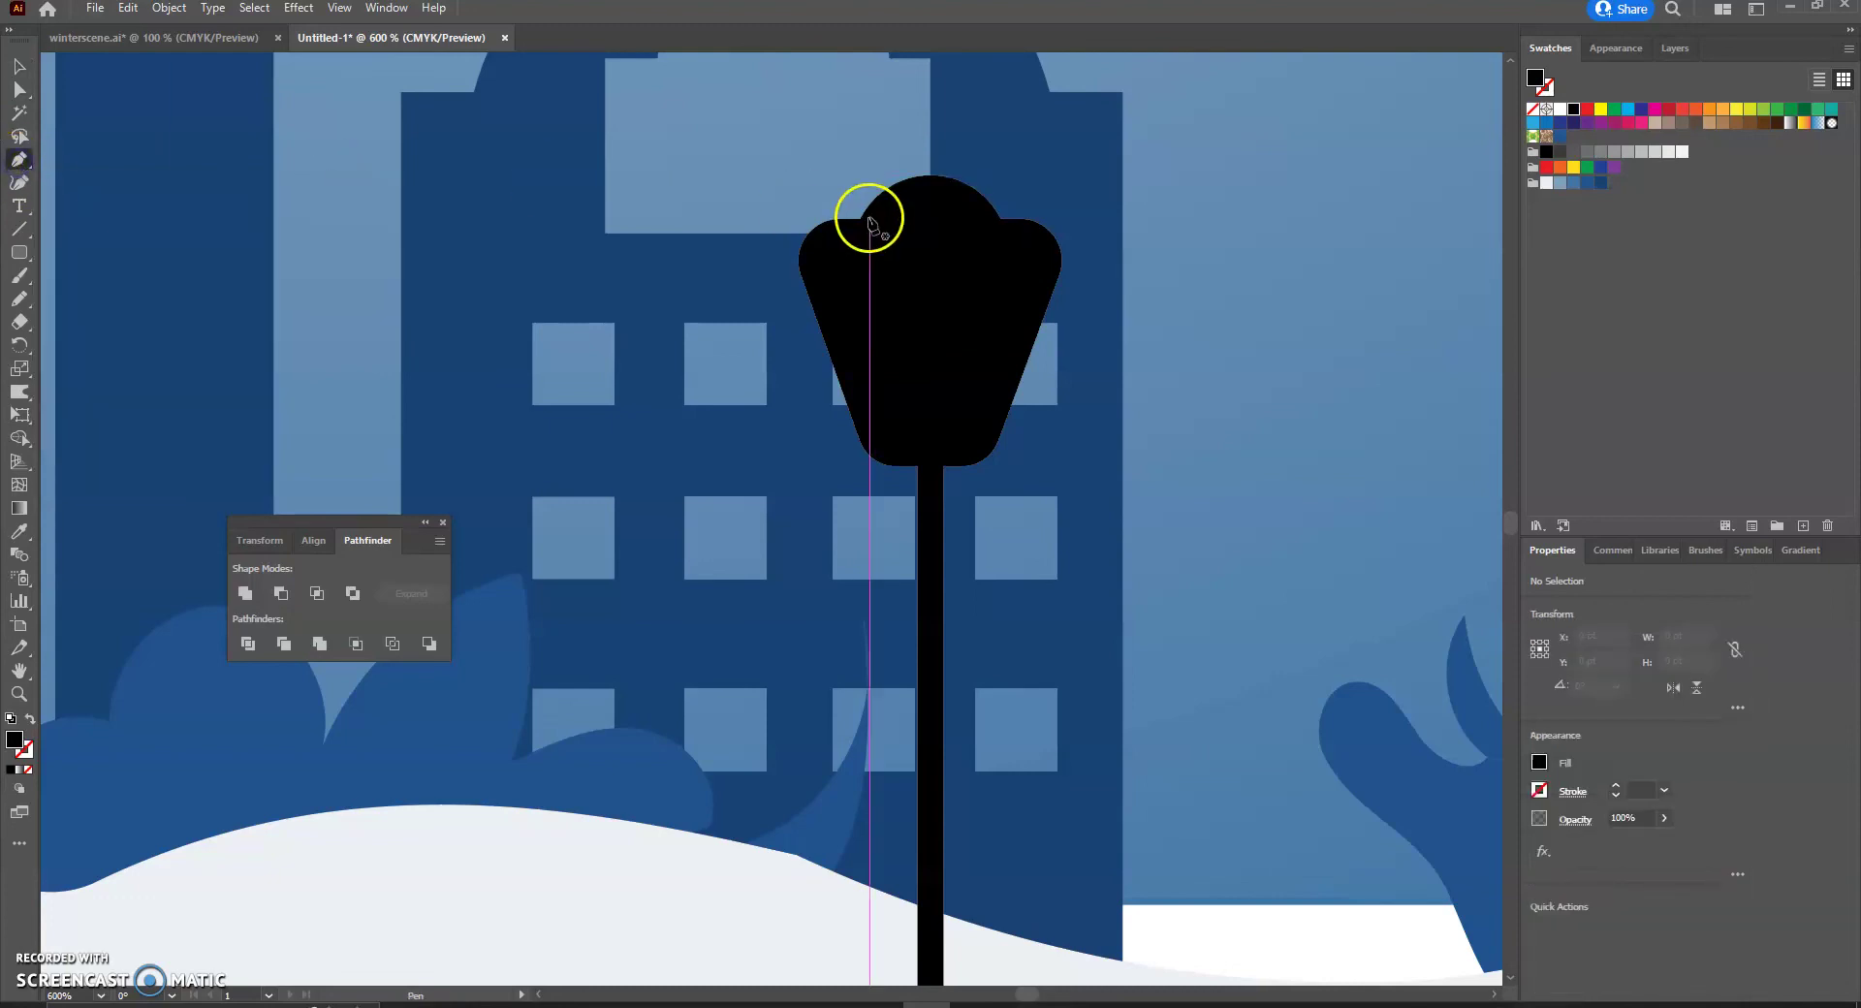
{"action": "left_click", "coordinate": [852, 266]}
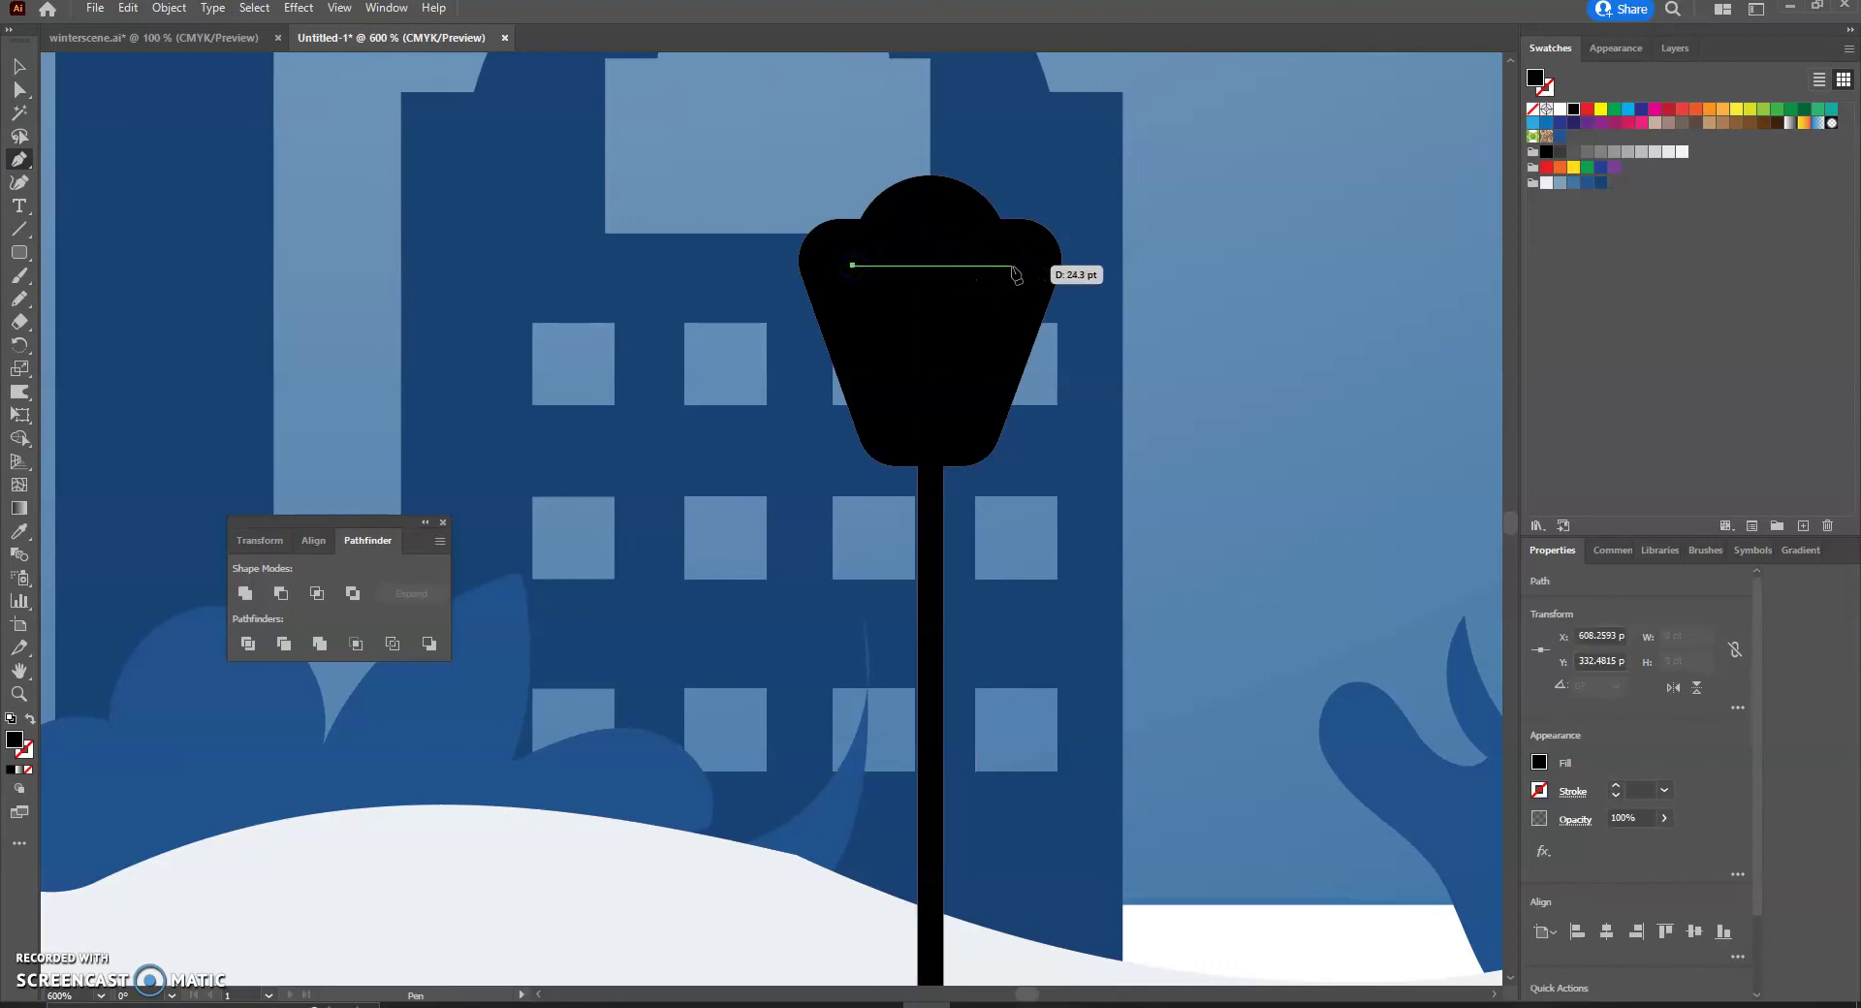
{"action": "left_click", "coordinate": [1015, 265]}
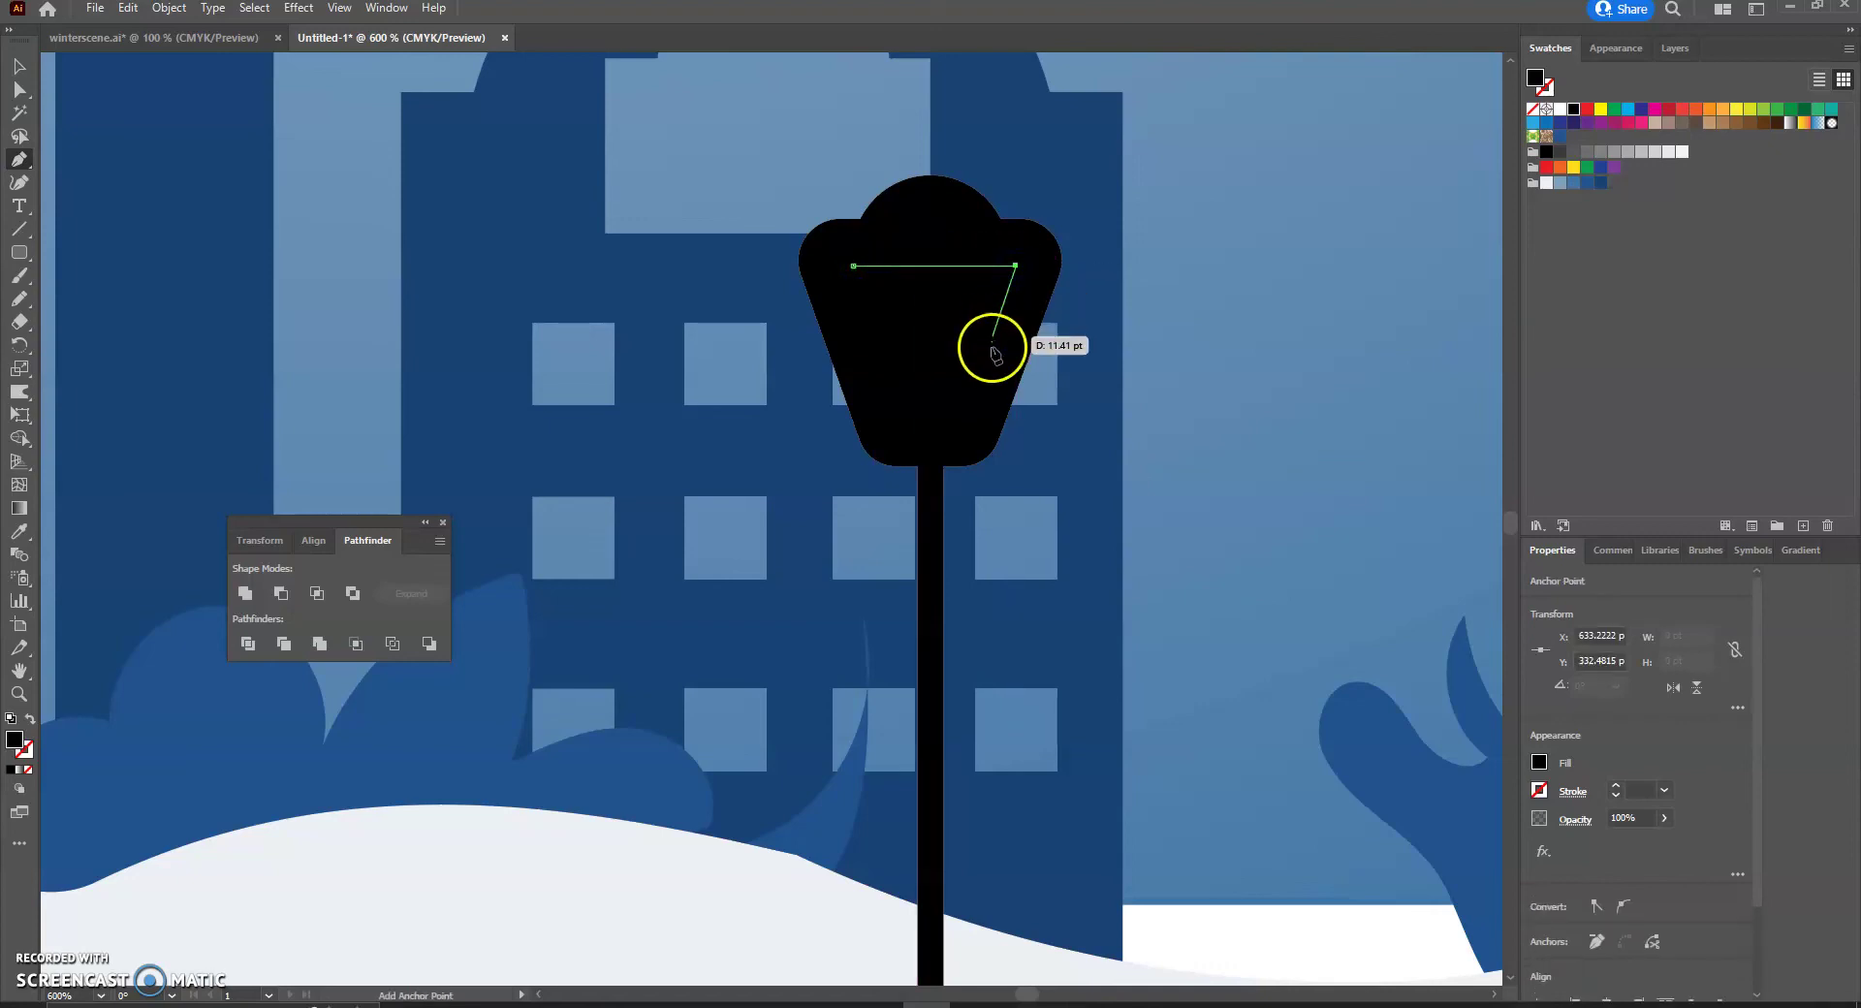
{"action": "left_click", "coordinate": [970, 404]}
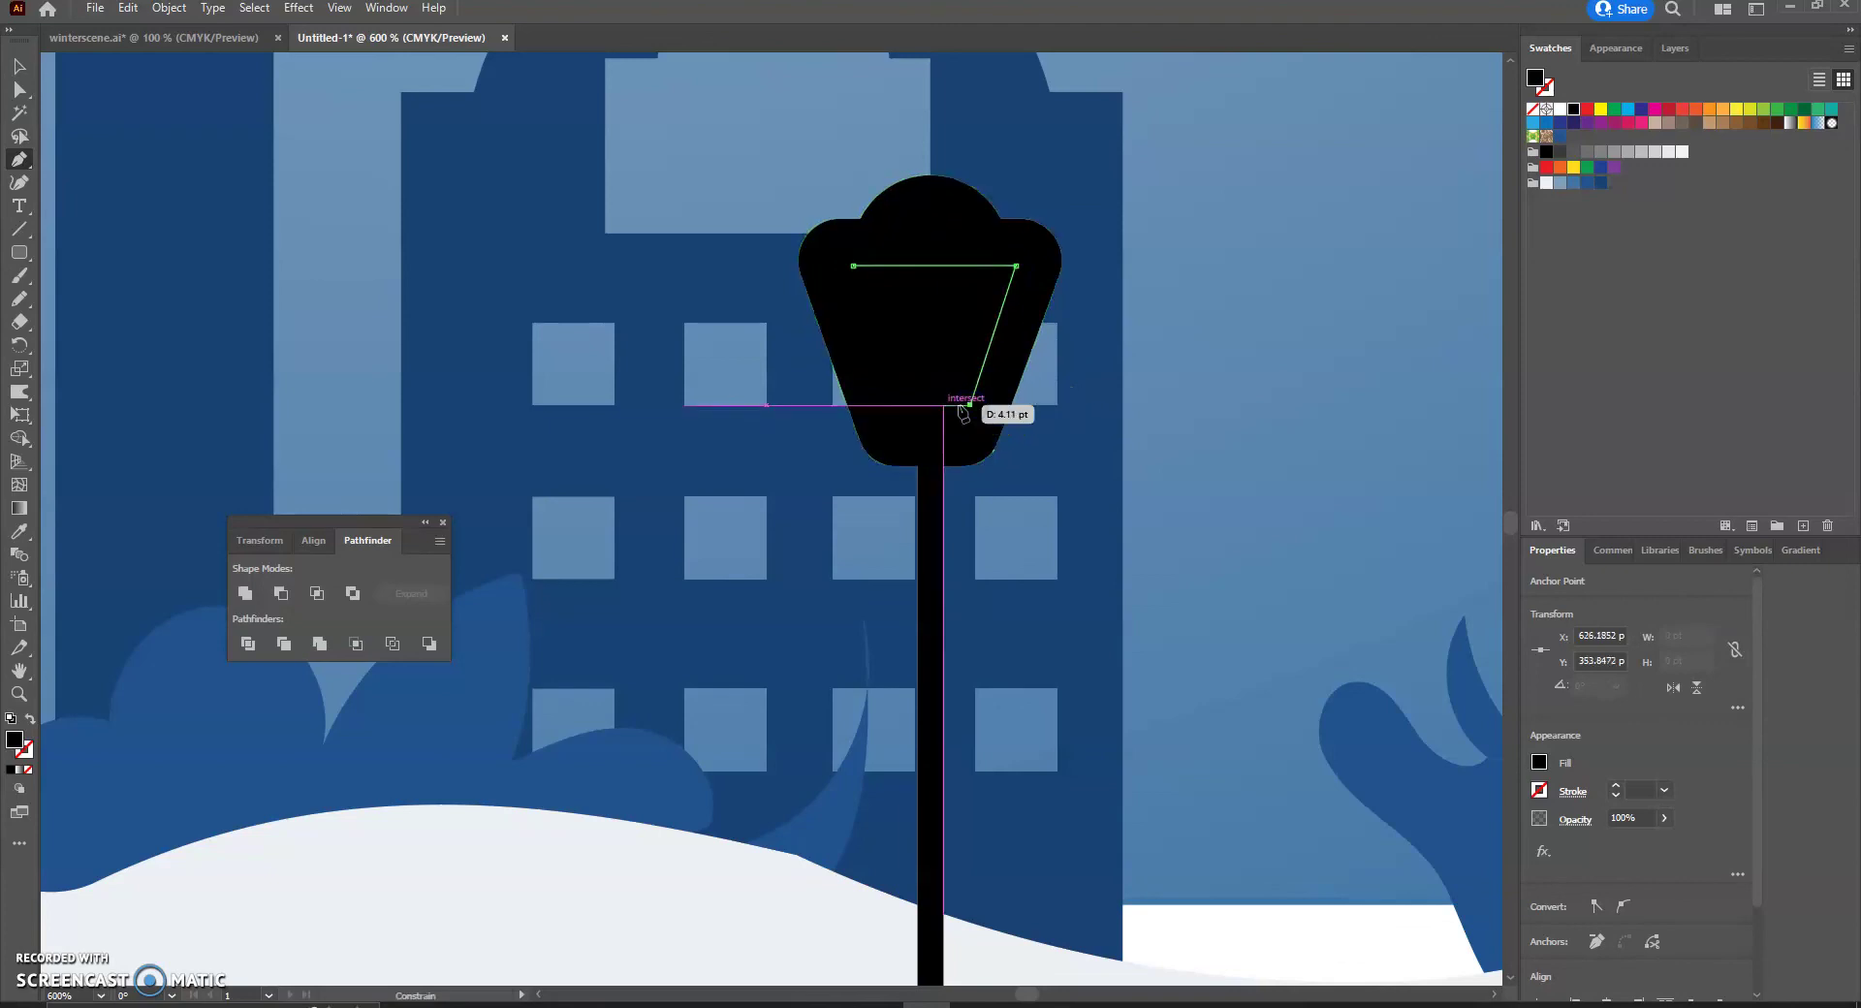
{"action": "left_click", "coordinate": [904, 406]}
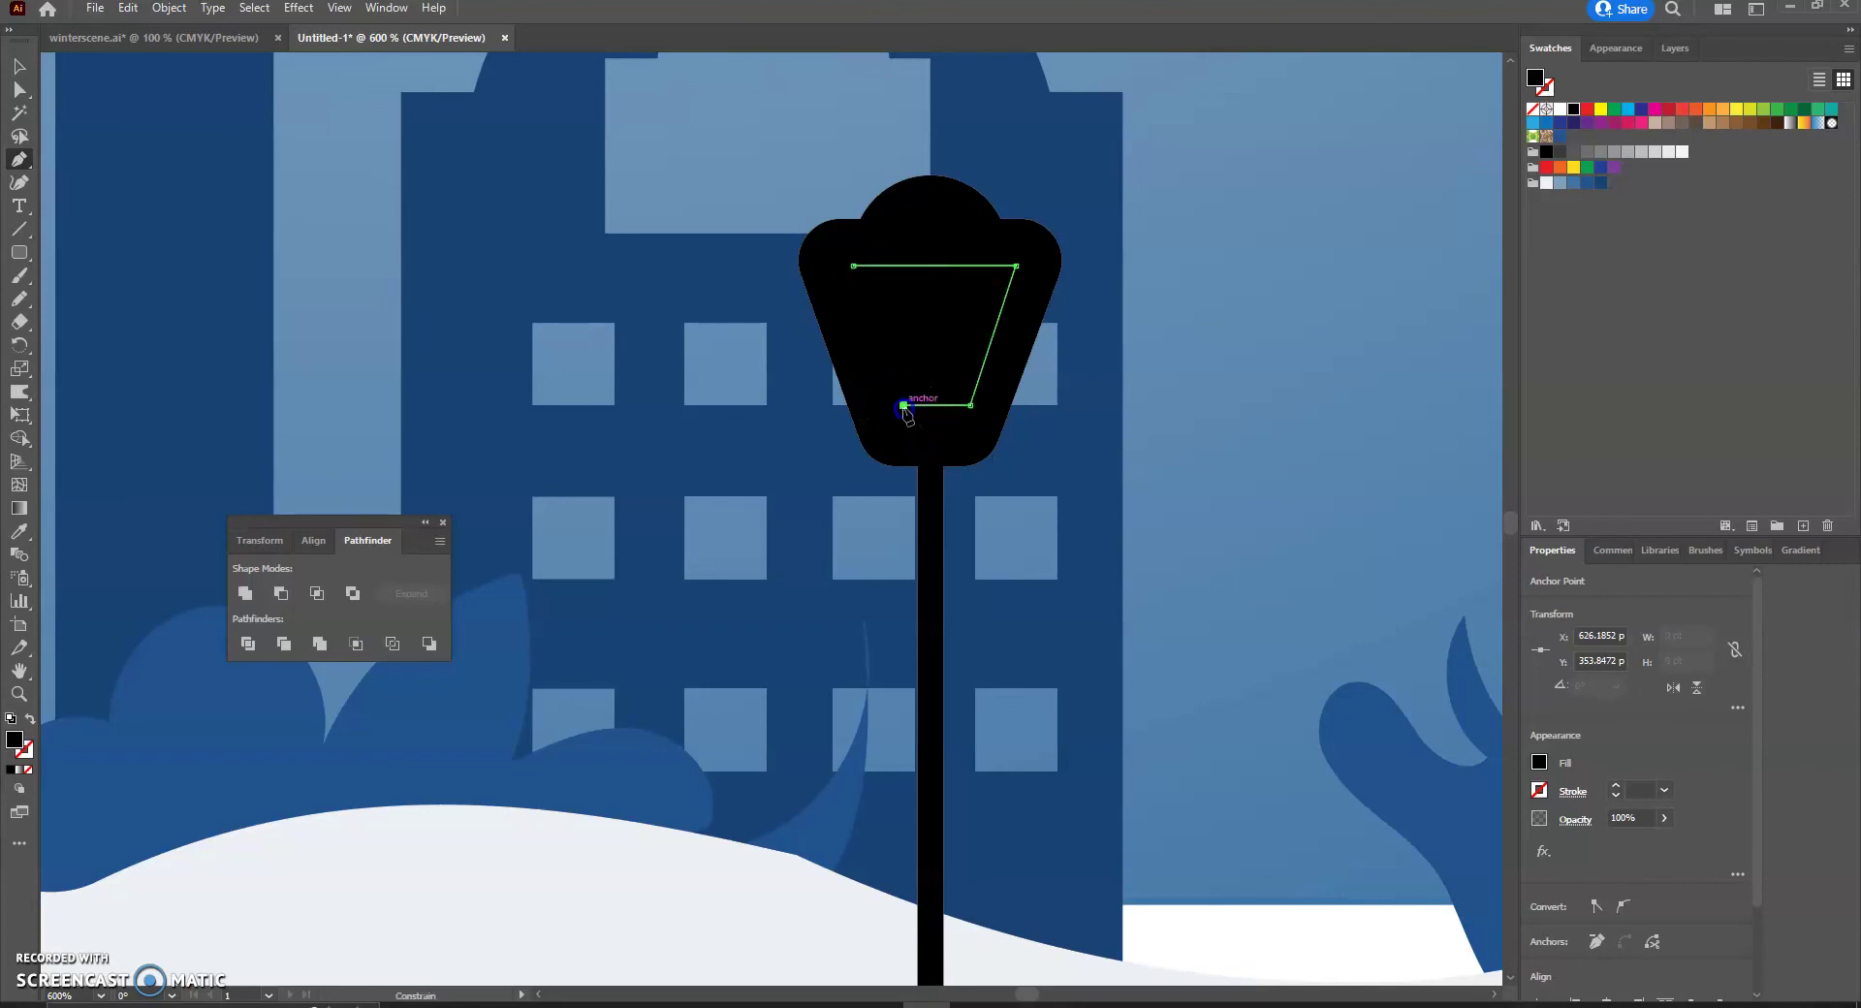
{"action": "left_click", "coordinate": [853, 266]}
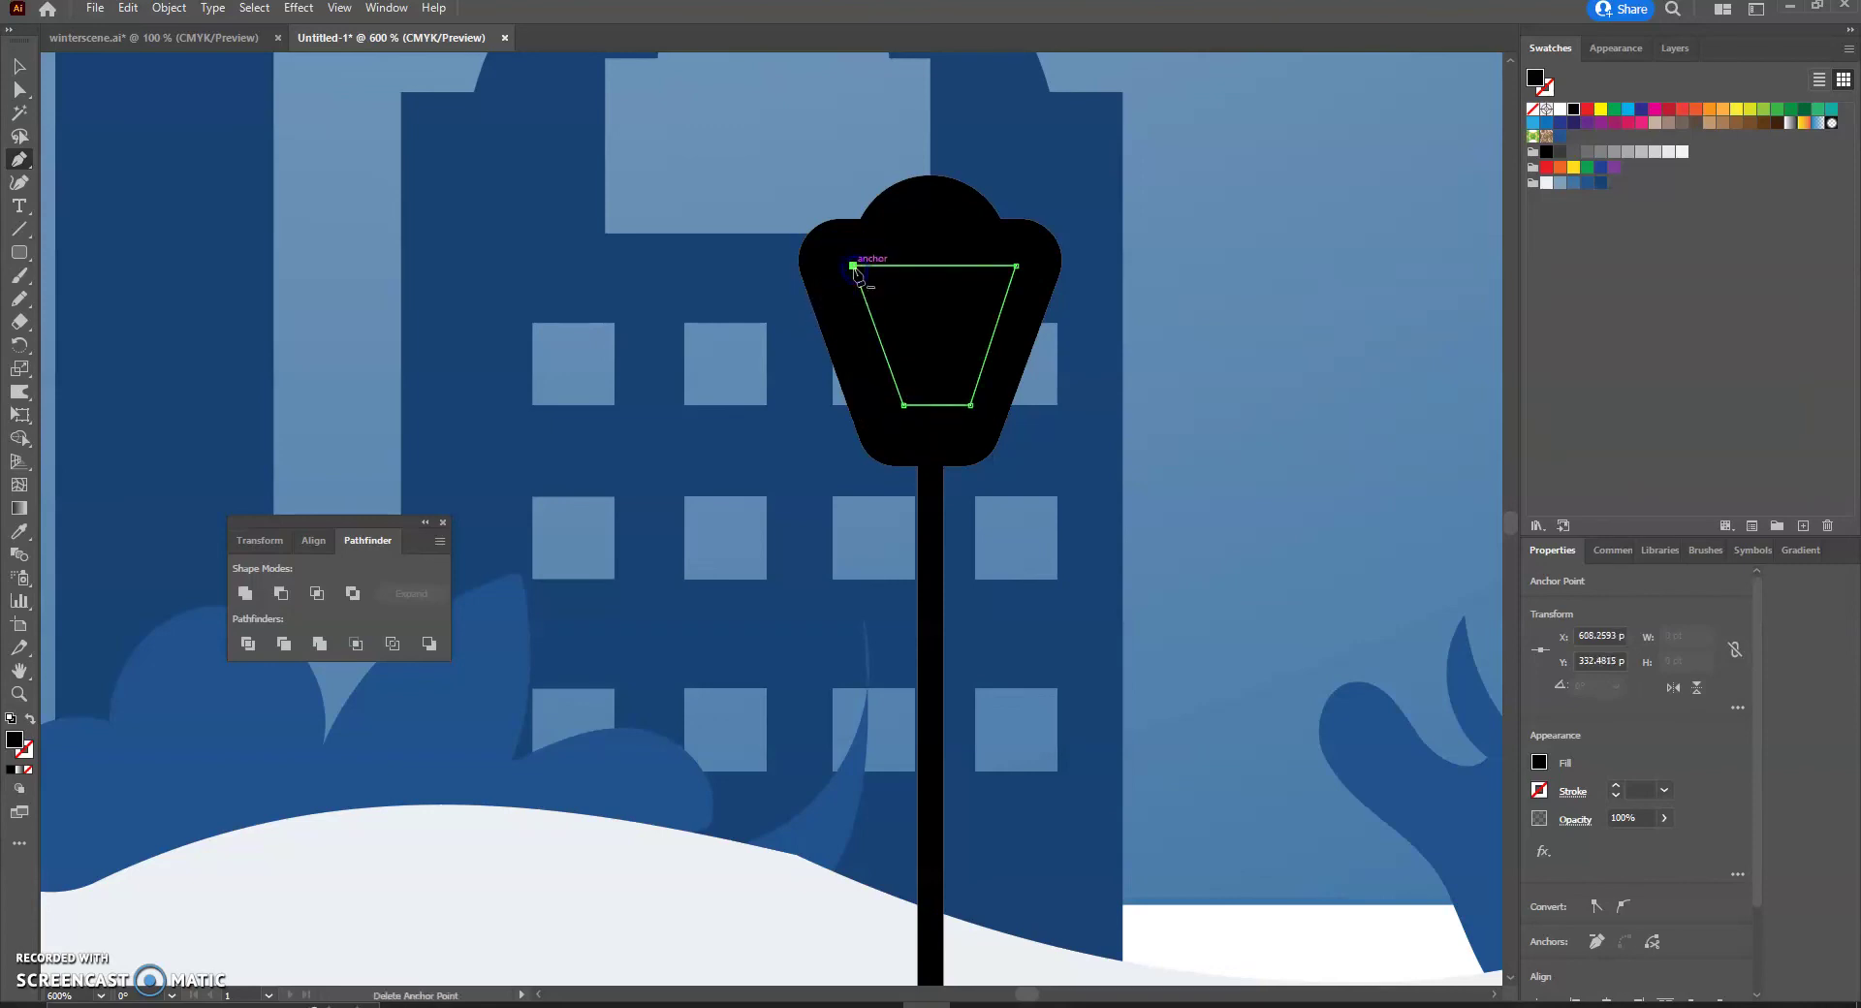
{"action": "left_click", "coordinate": [21, 66]}
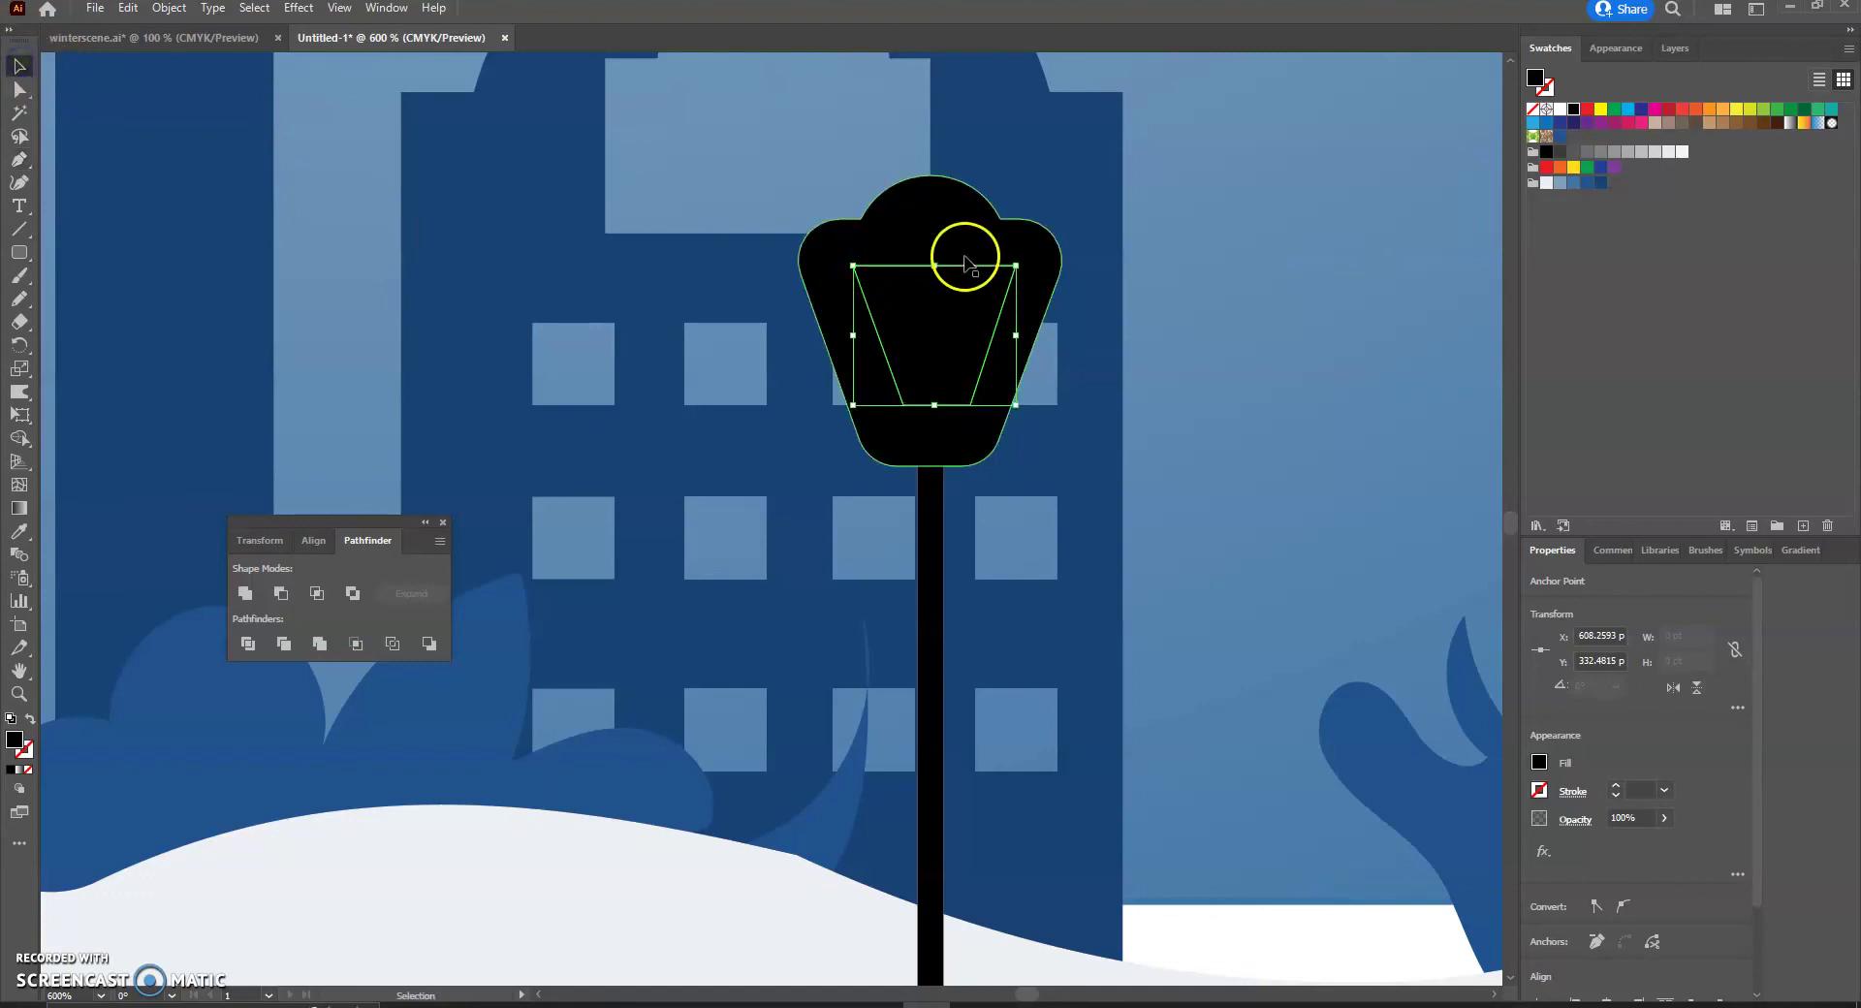
Try a bright yellow fill on the lamp's pane and settle on the yellow-green swatch.
{"action": "left_click", "coordinate": [1602, 112]}
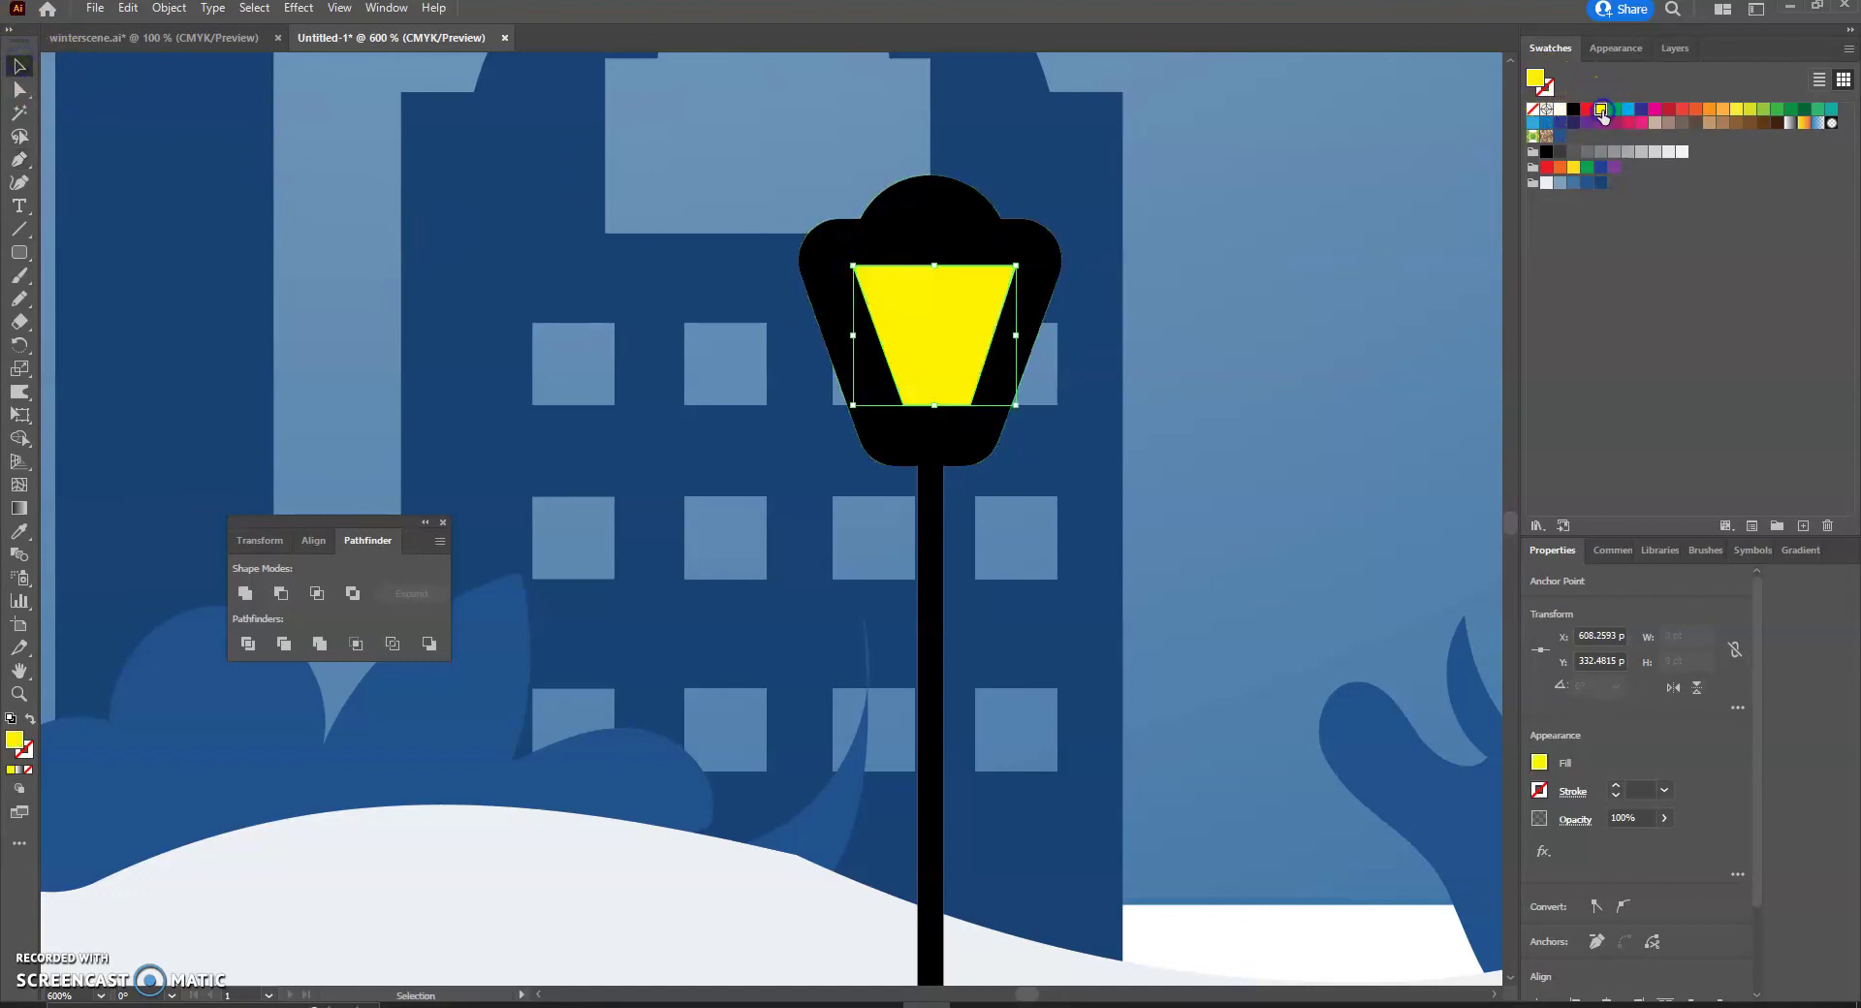
{"action": "left_click", "coordinate": [1349, 204]}
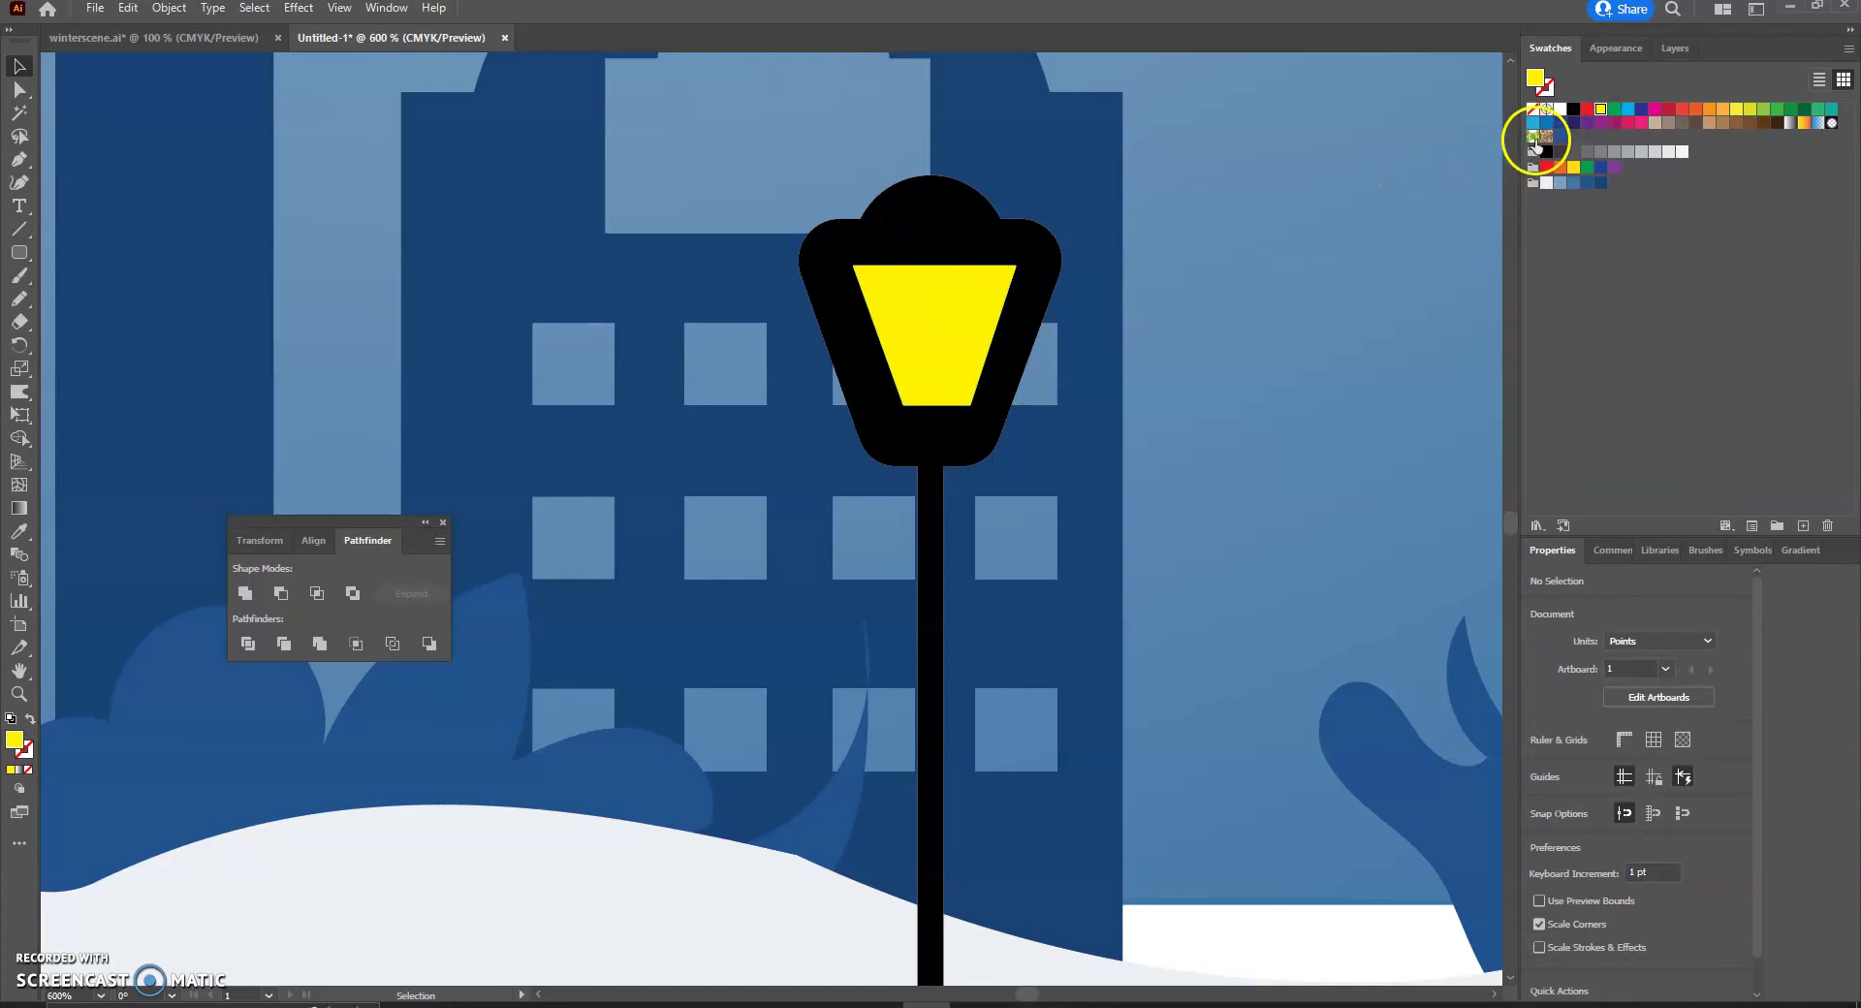
{"action": "left_click", "coordinate": [994, 291]}
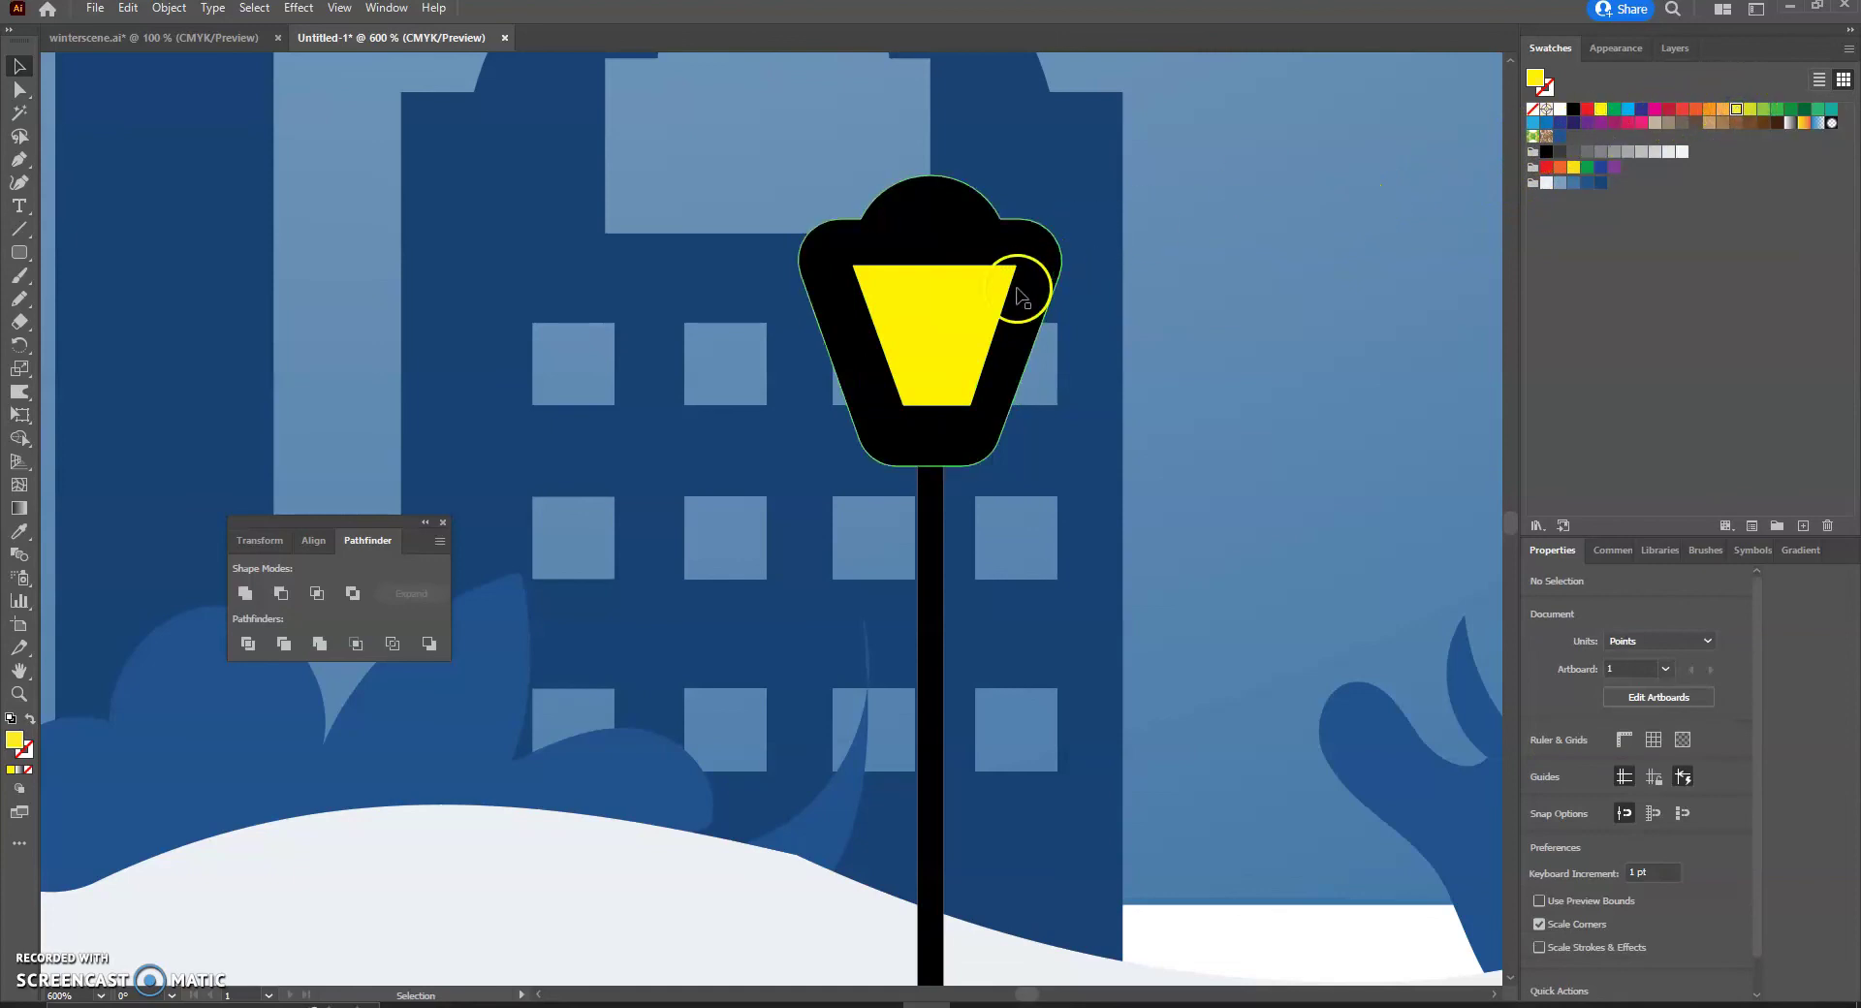
{"action": "left_click", "coordinate": [1752, 111]}
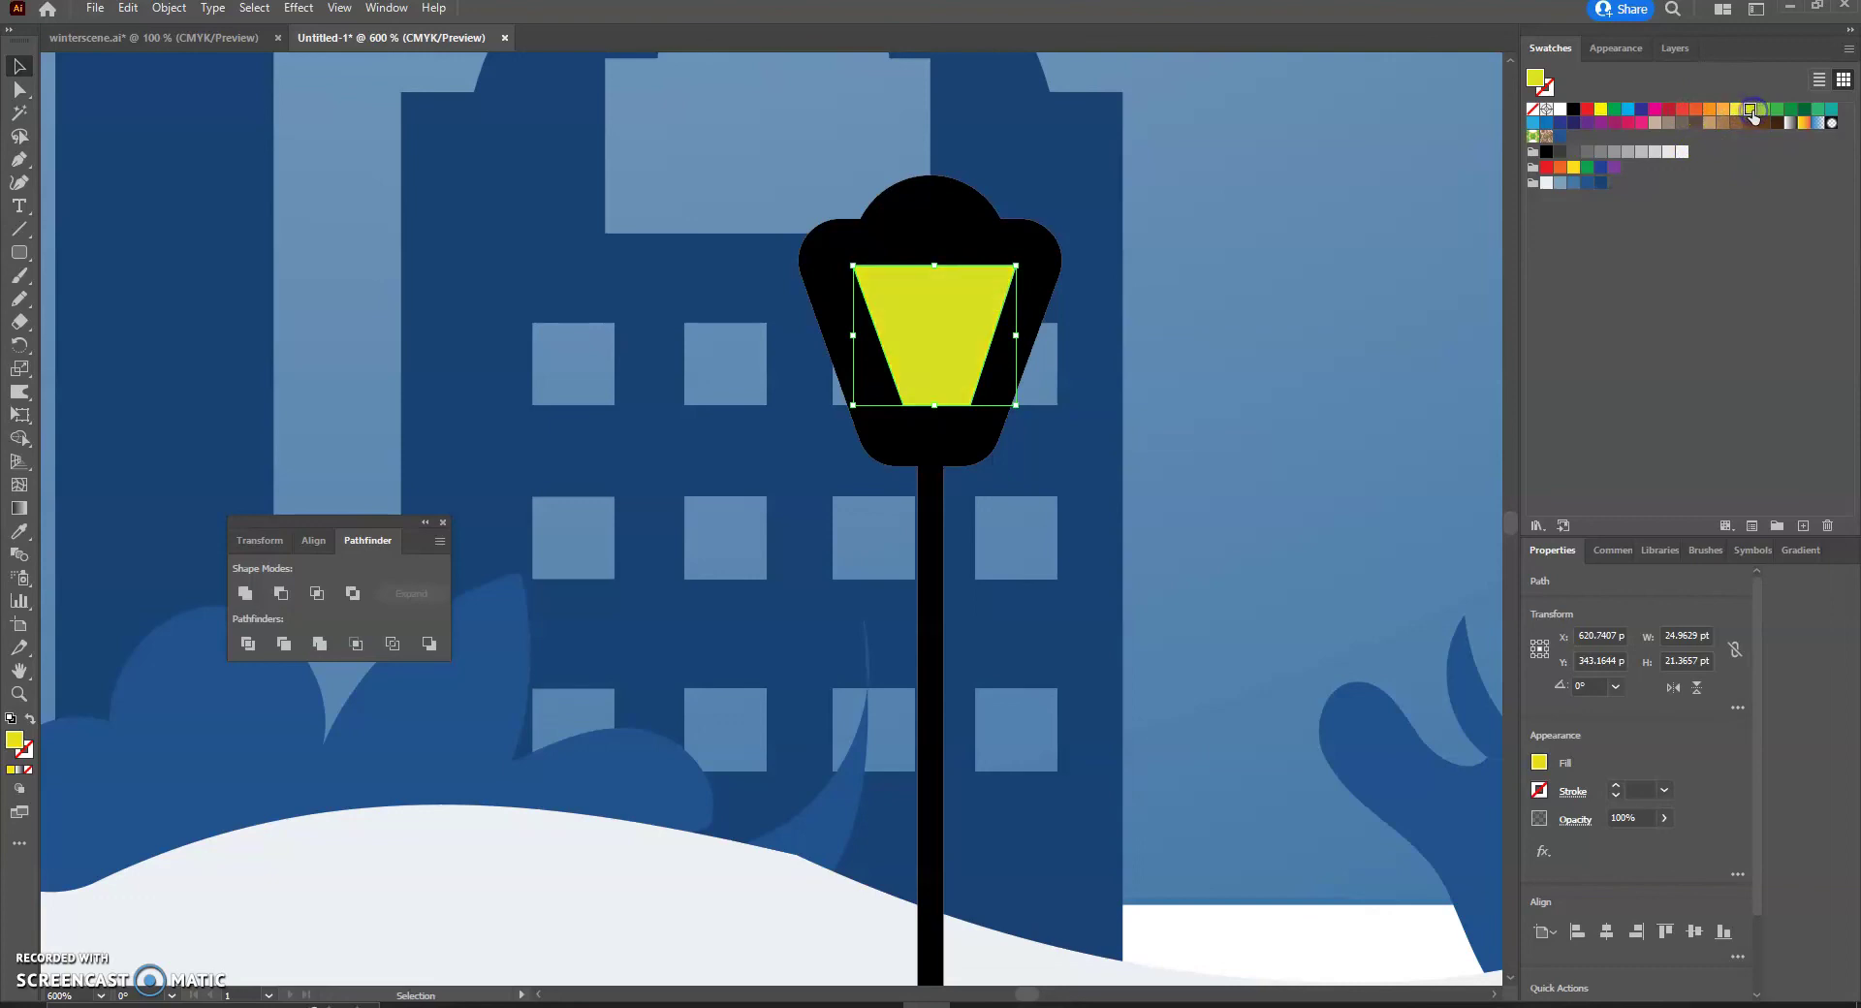
{"action": "left_click", "coordinate": [1365, 168]}
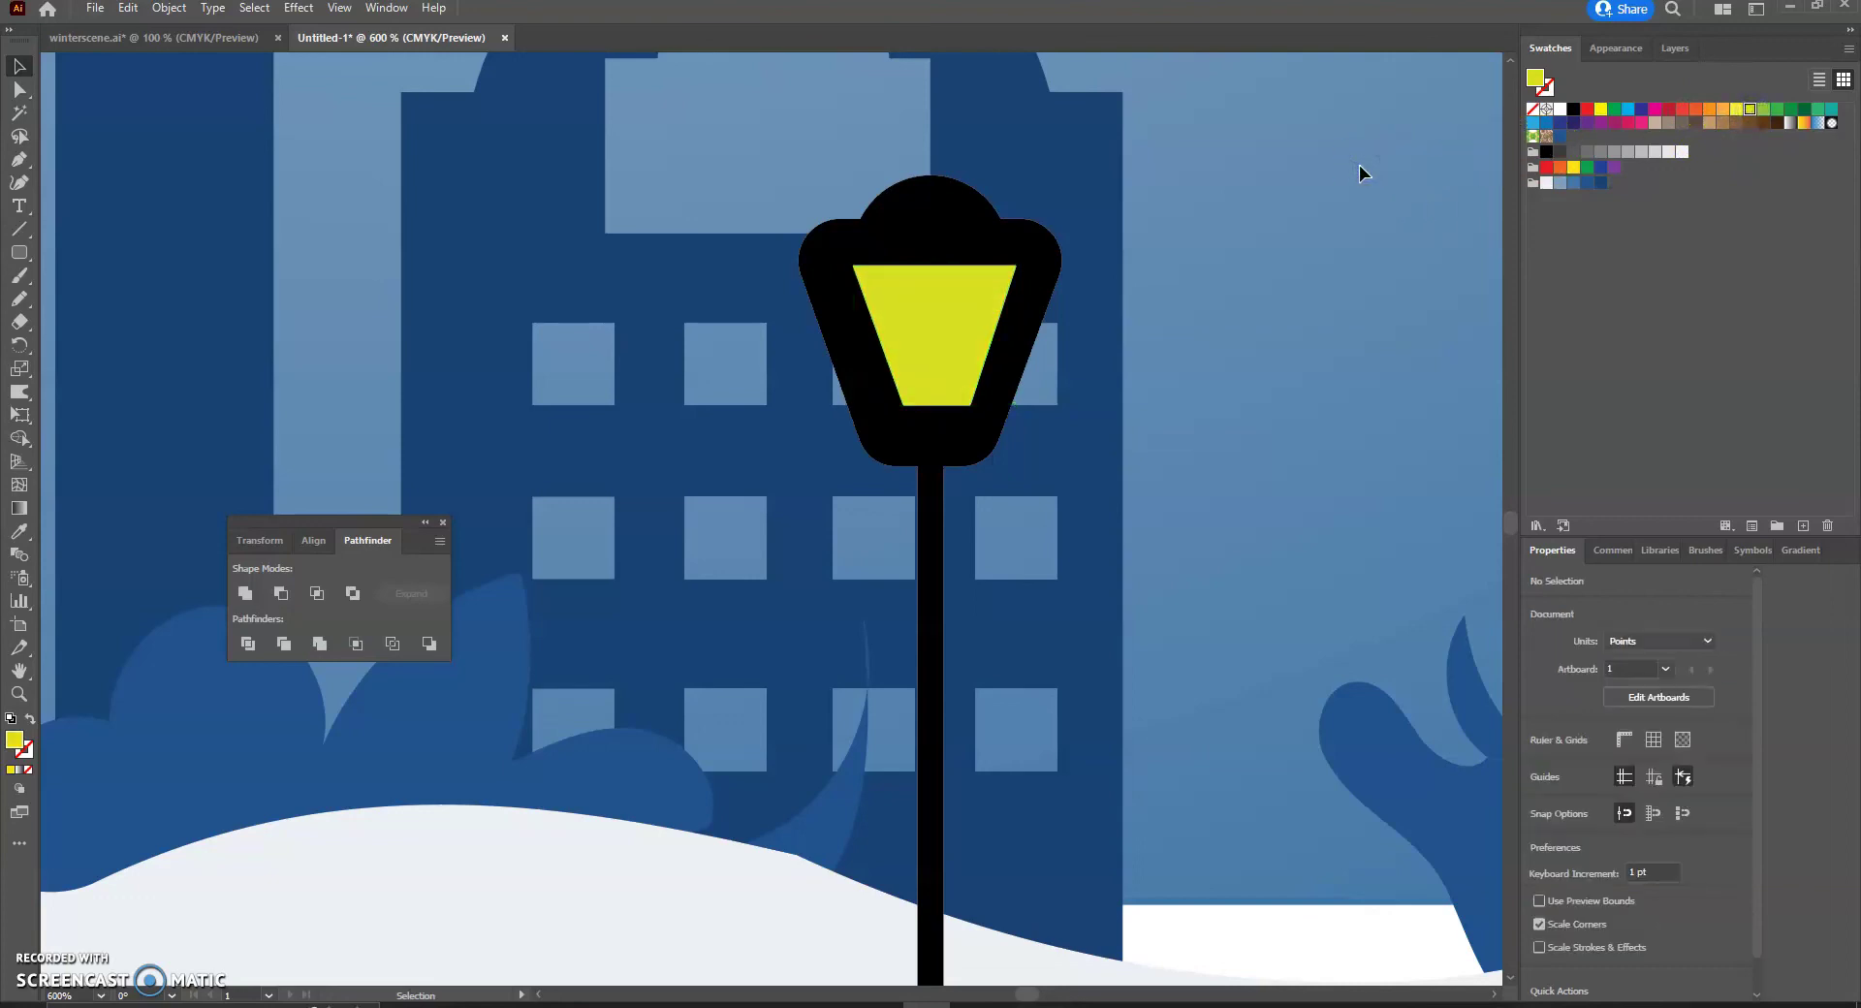
Round all four corners of the yellow-green pane and leave the pane selected.
{"action": "left_click", "coordinate": [873, 289]}
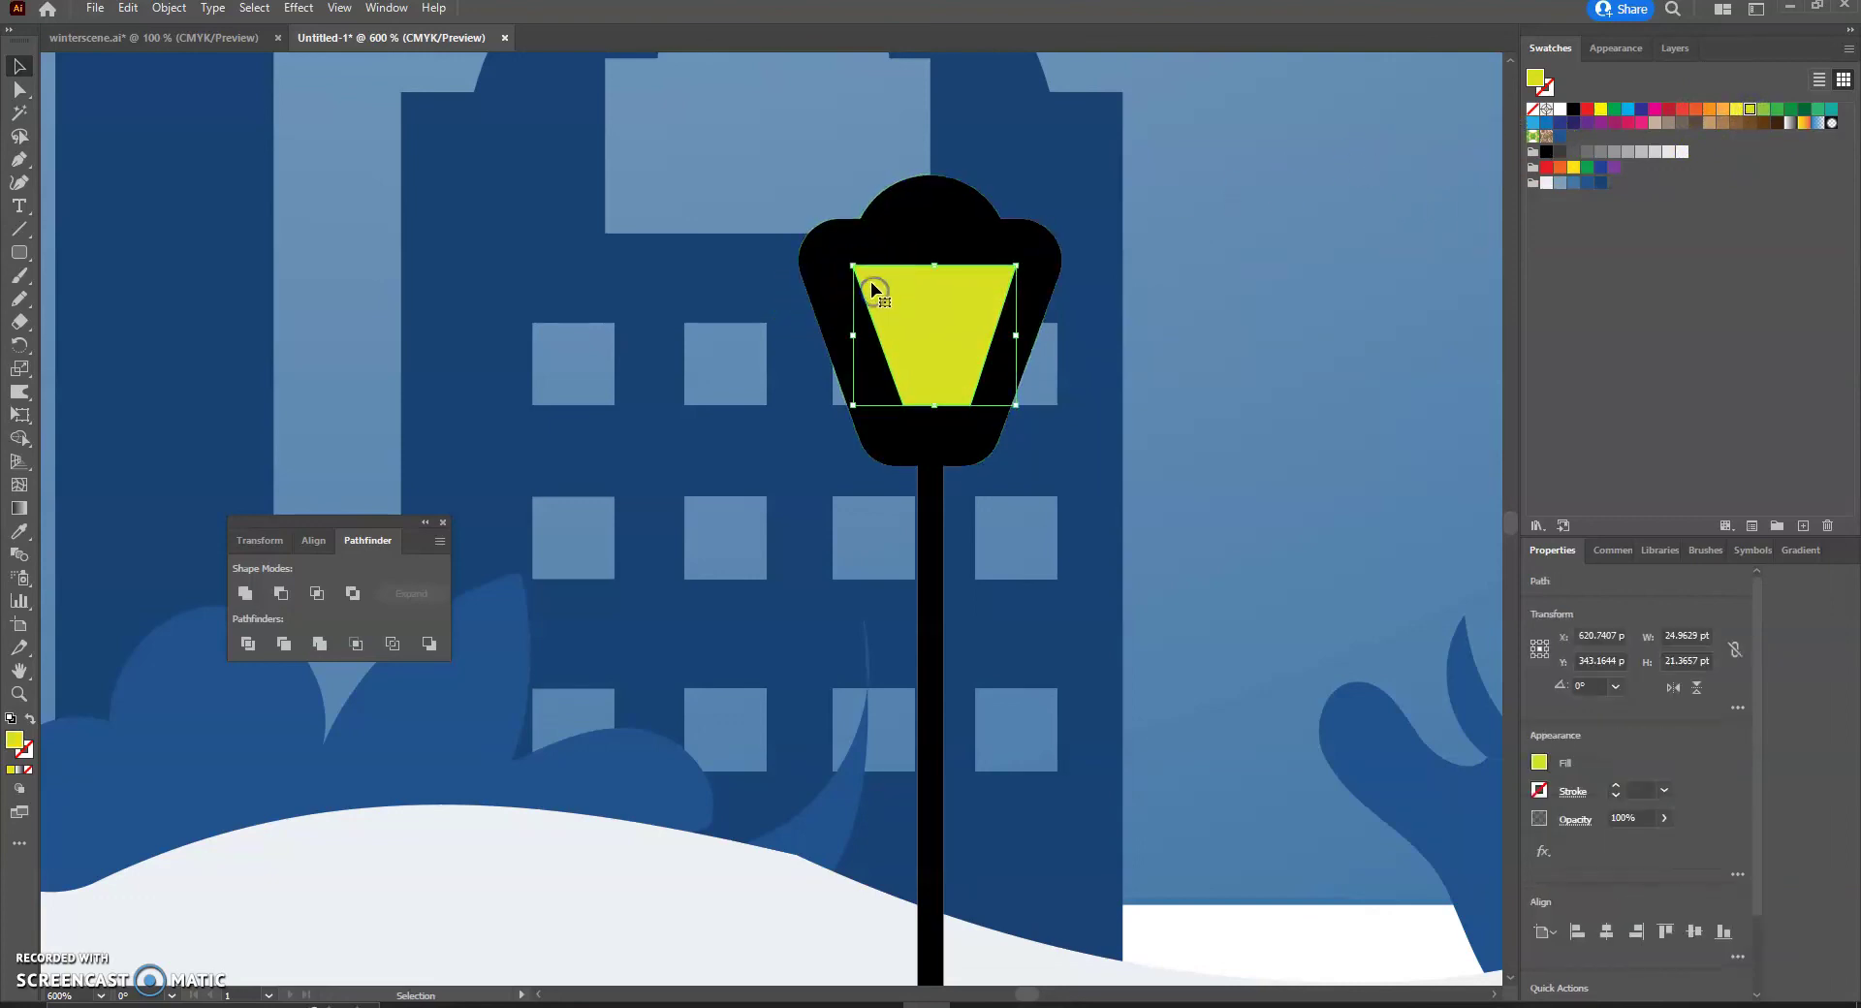
{"action": "left_click", "coordinate": [16, 90]}
{"action": "left_click_drag", "start_coordinate": [873, 282], "coordinate": [886, 290]}
{"action": "left_click", "coordinate": [1247, 283]}
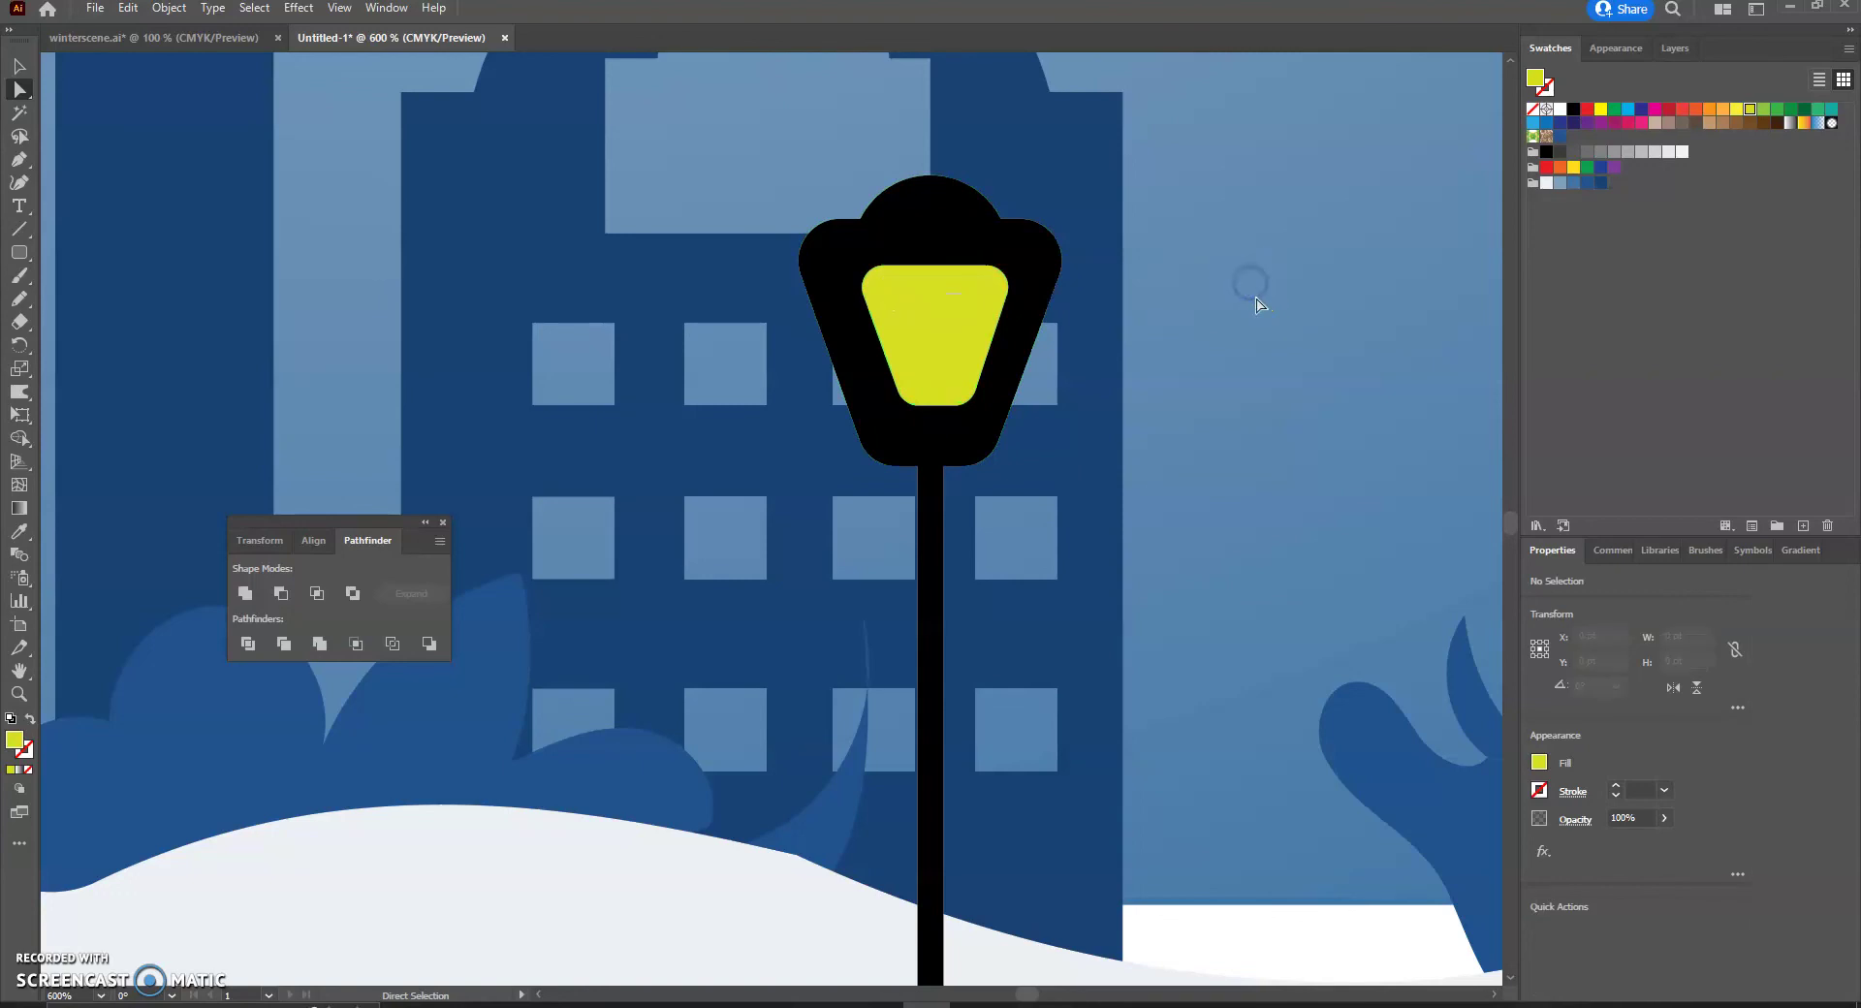
{"action": "left_click", "coordinate": [957, 326]}
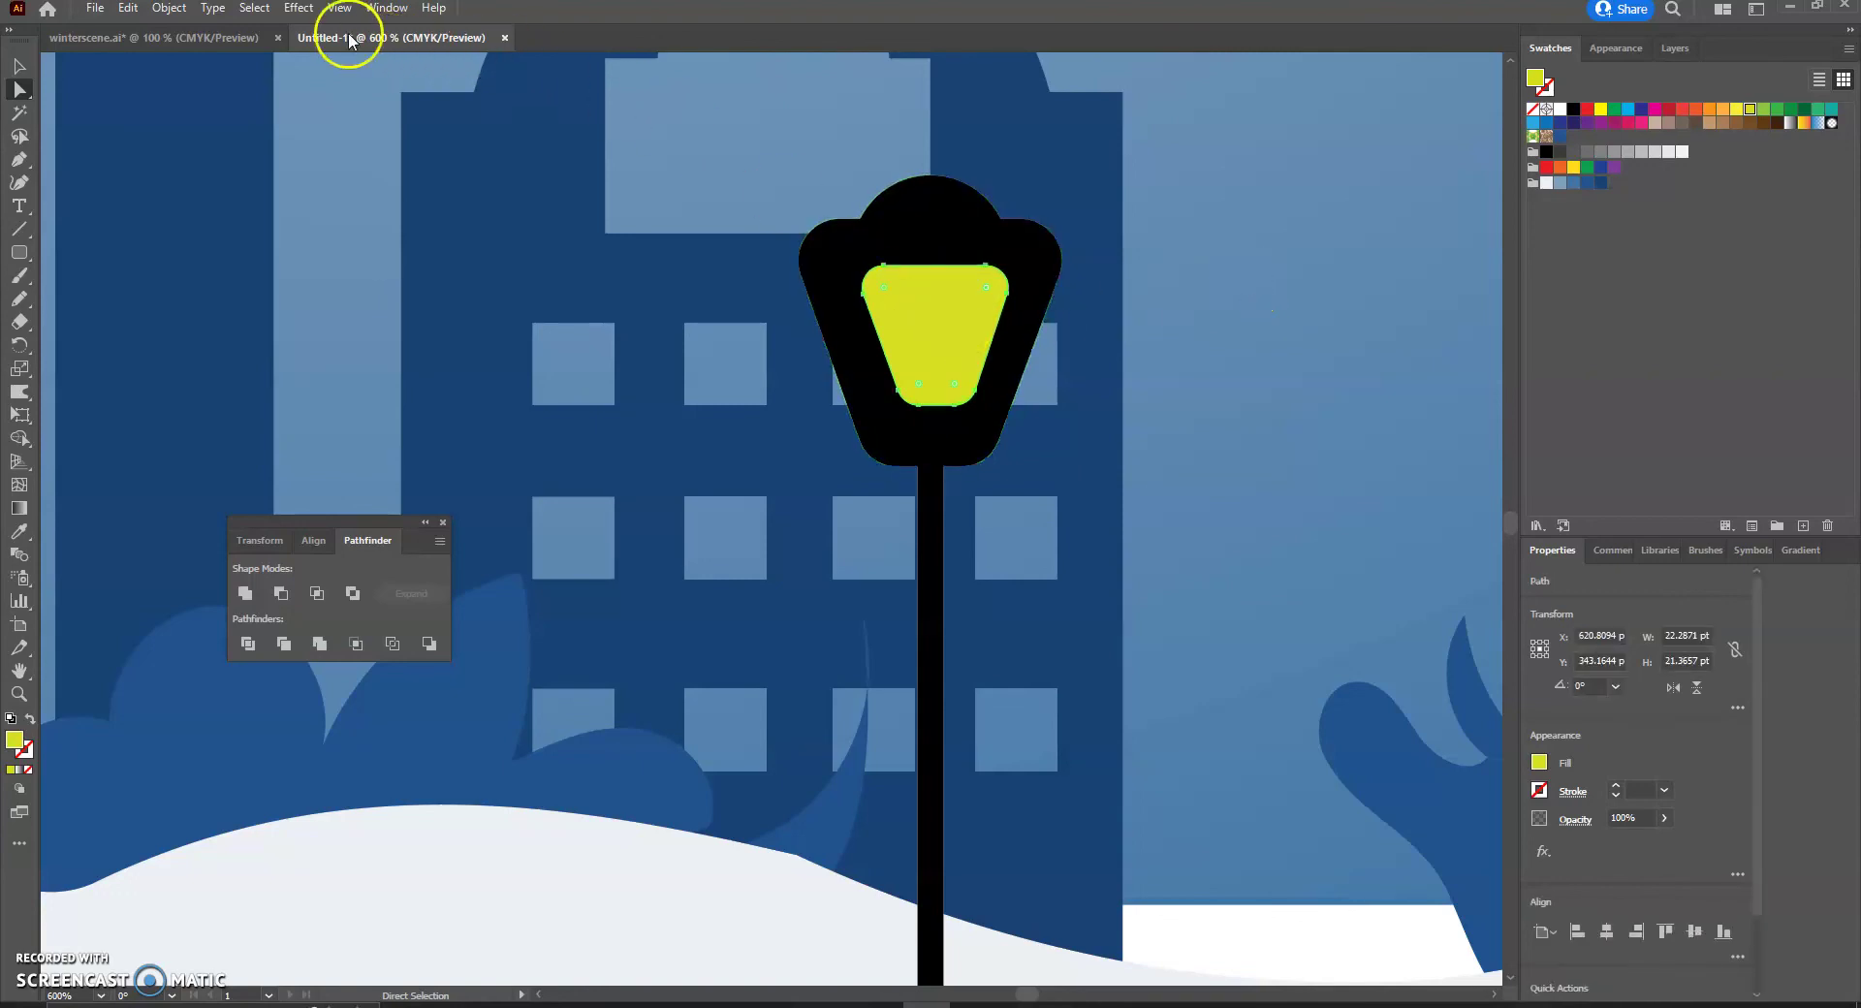
Apply a Gaussian Blur with a radius of about 6.5 pixels to the lamp's yellow-green pane and deselect it.
{"action": "left_click", "coordinate": [299, 10]}
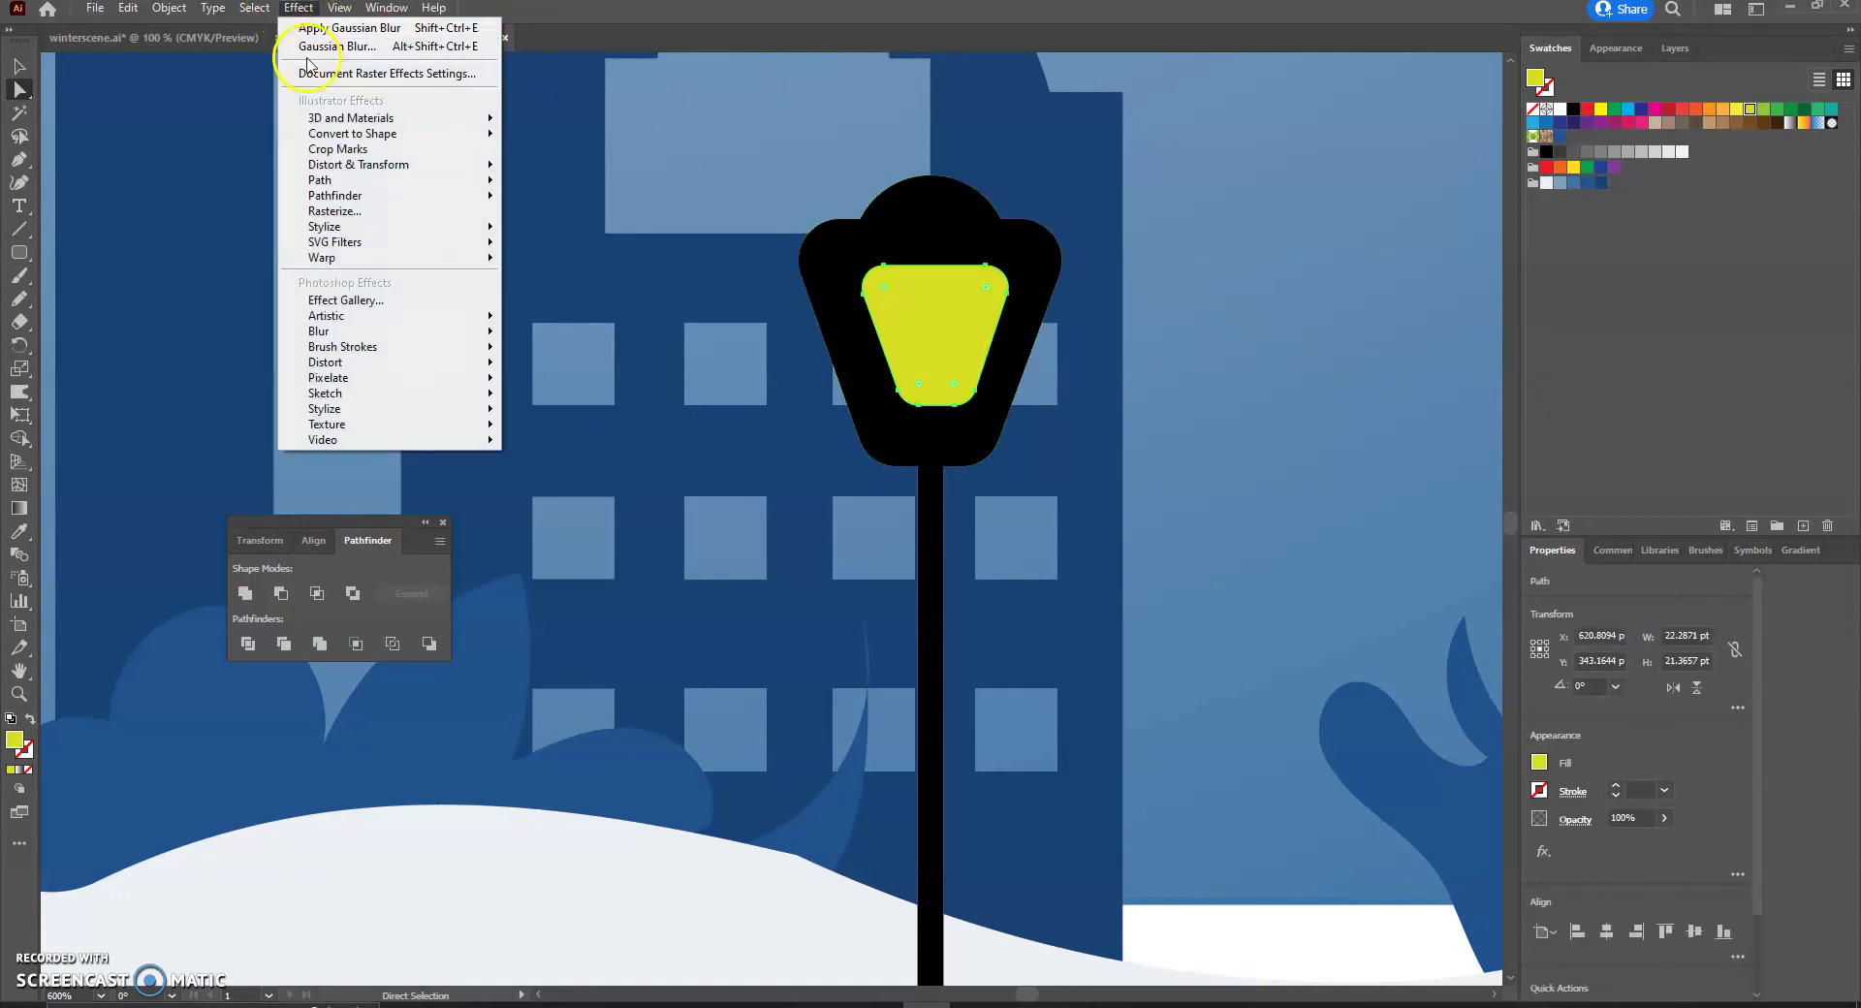
{"action": "mouse_move", "coordinate": [387, 331]}
{"action": "left_click", "coordinate": [565, 334]}
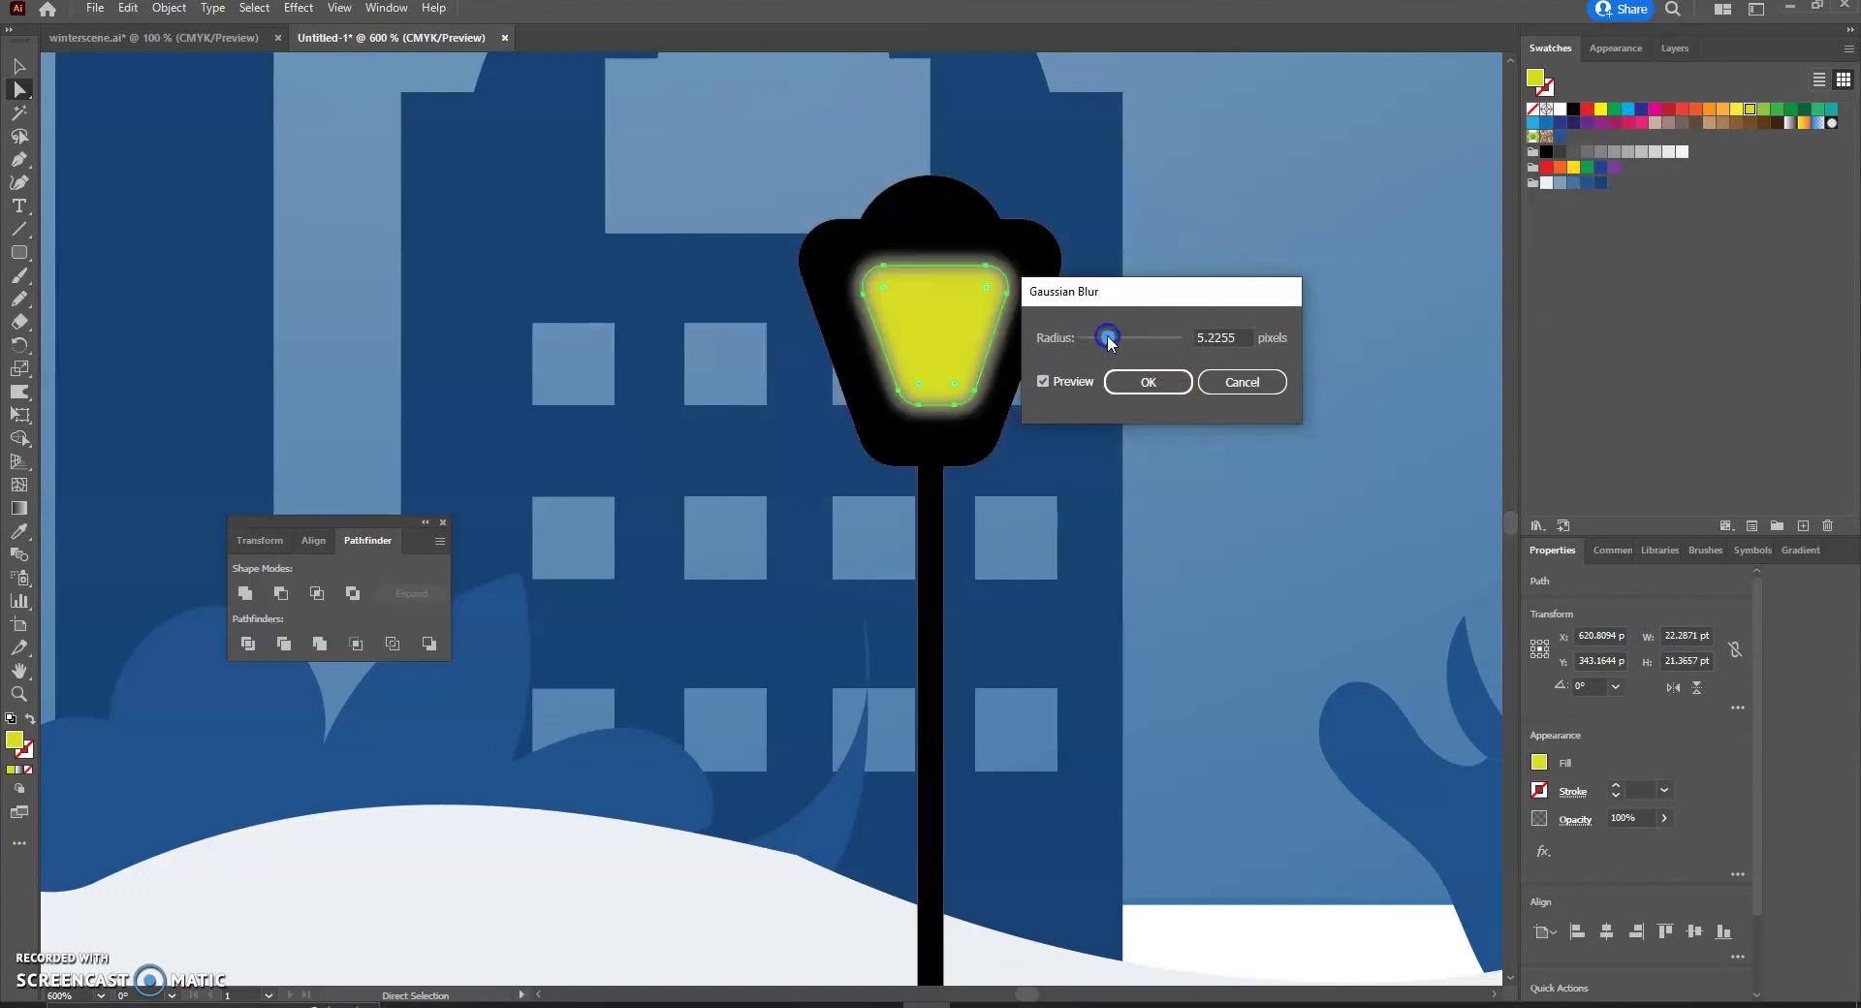
{"action": "left_click_drag", "start_coordinate": [1113, 341], "coordinate": [1115, 342]}
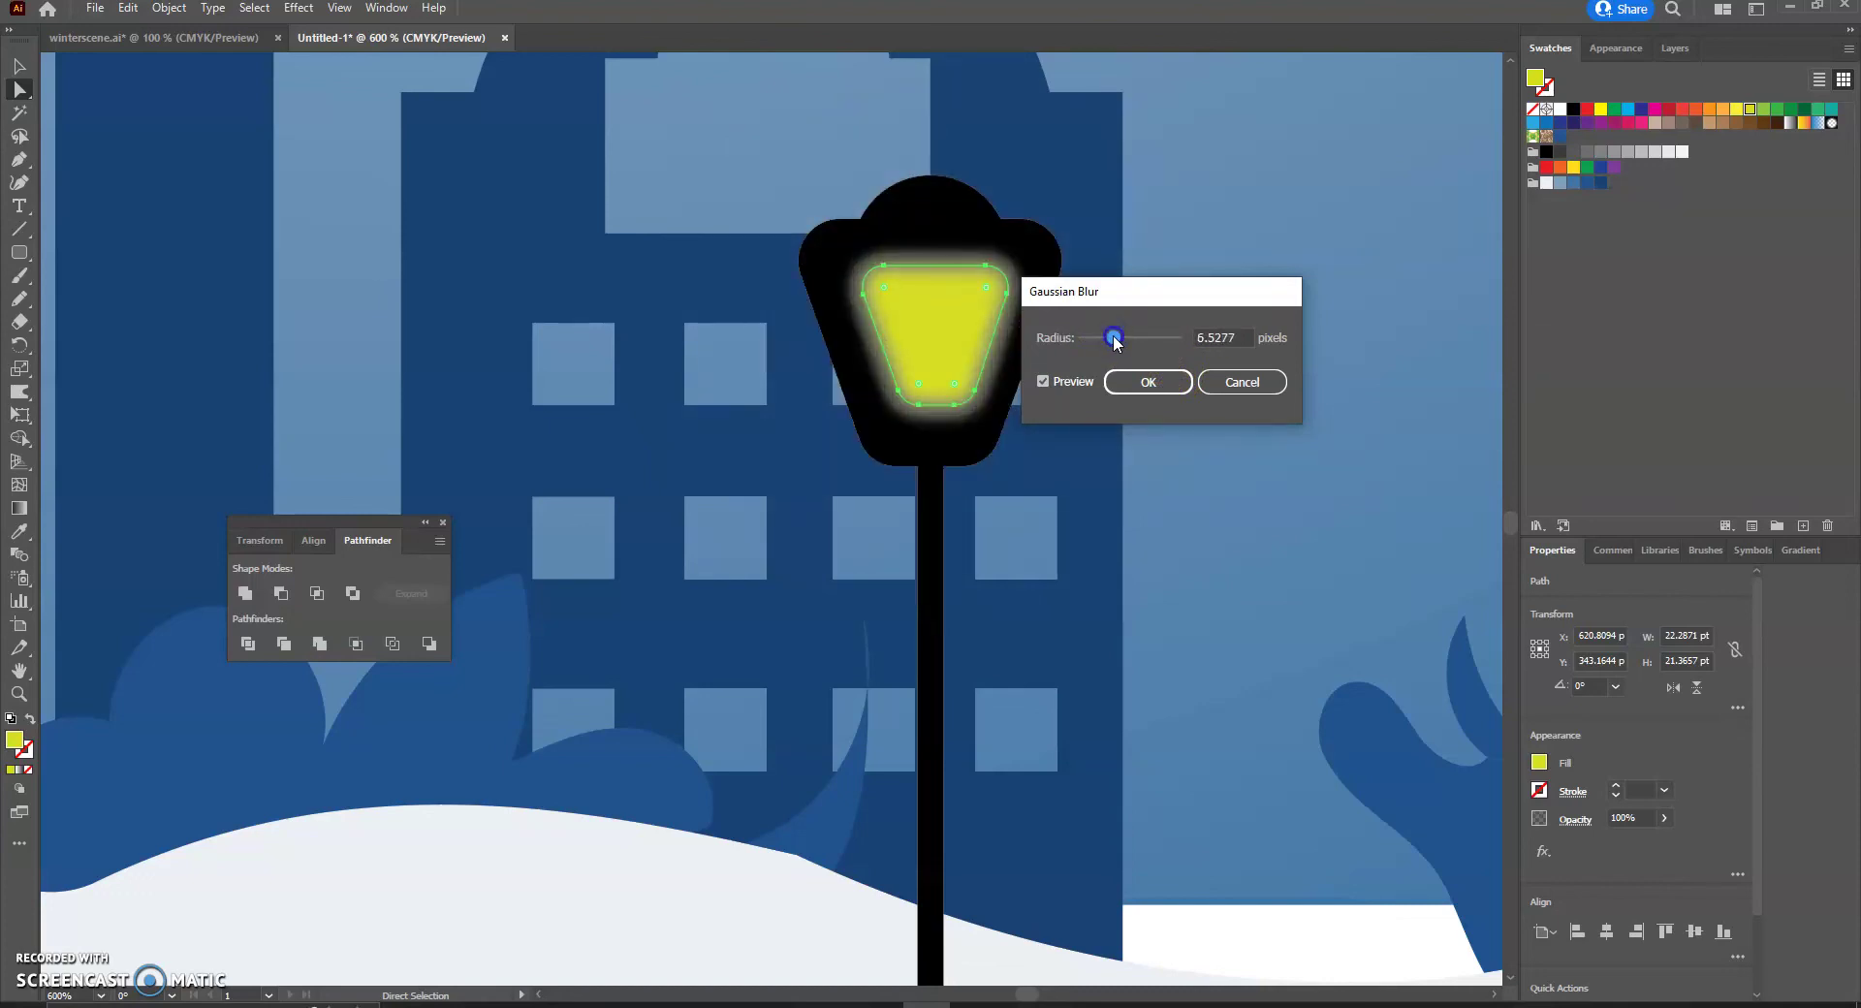
{"action": "left_click", "coordinate": [1132, 382]}
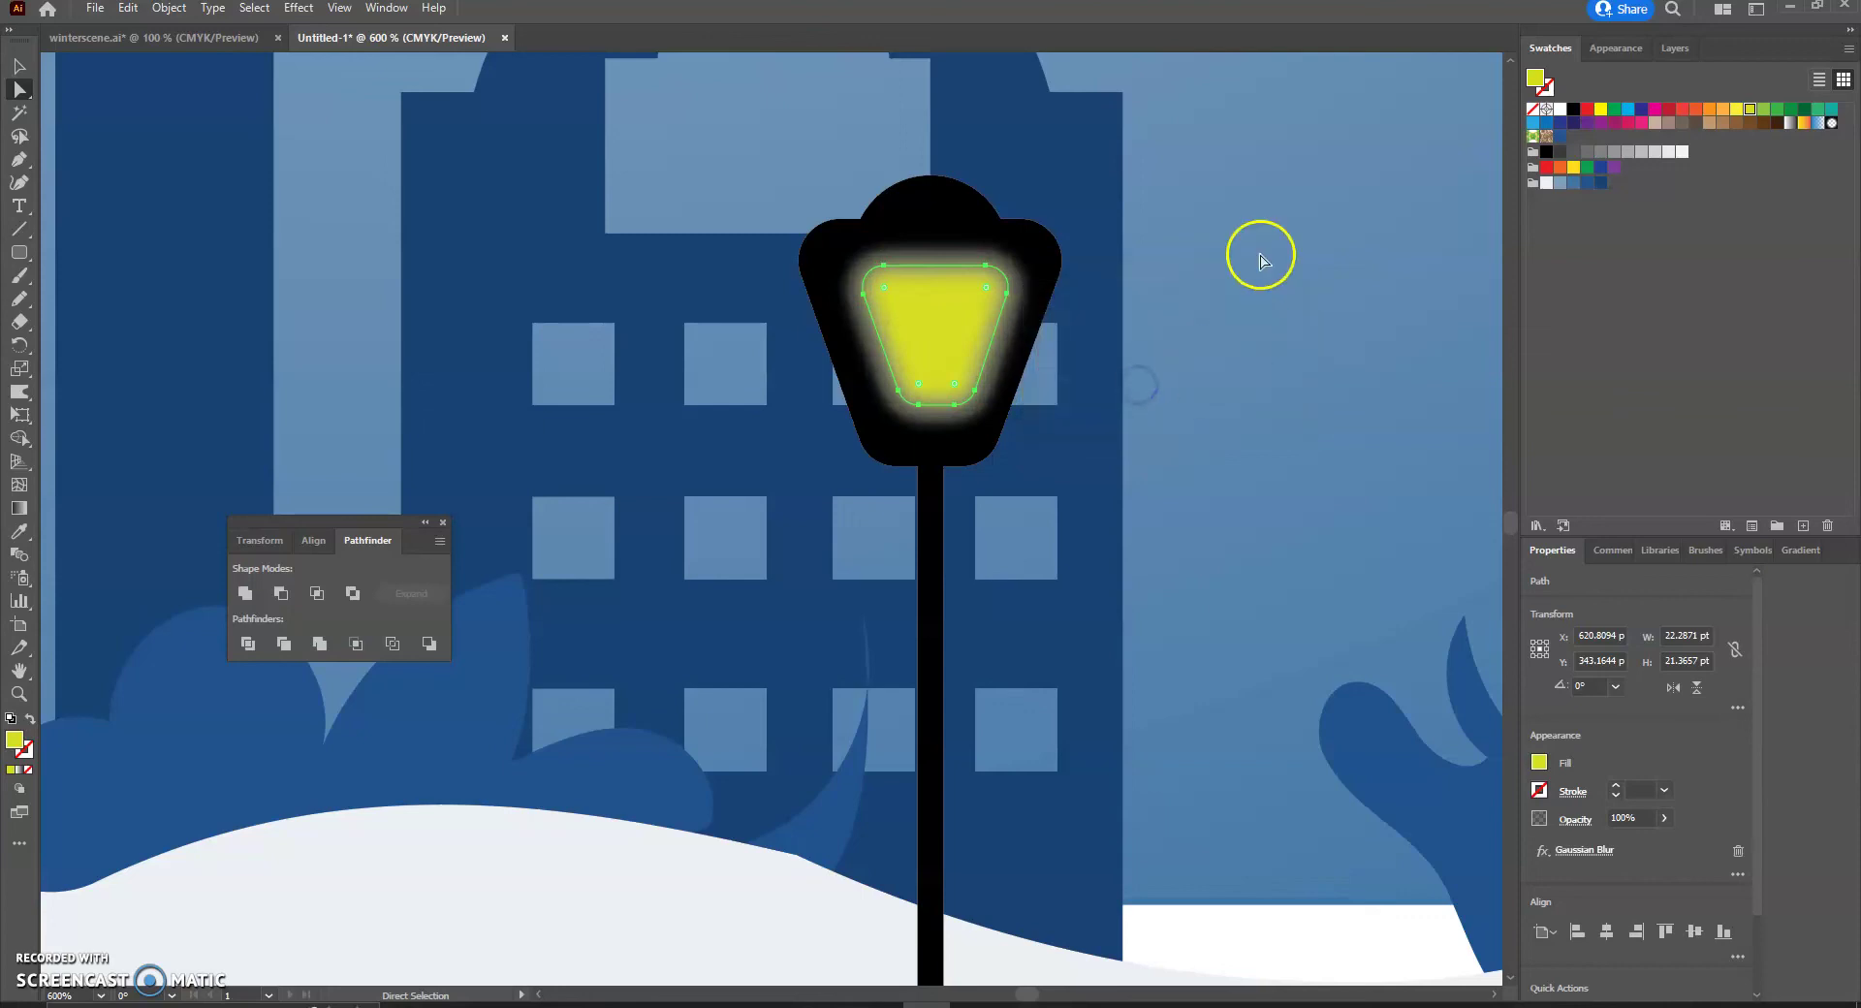
{"action": "scroll", "coordinate": [1207, 238], "scroll_direction": "down", "scroll_amount": 5}
{"action": "left_click", "coordinate": [1253, 340]}
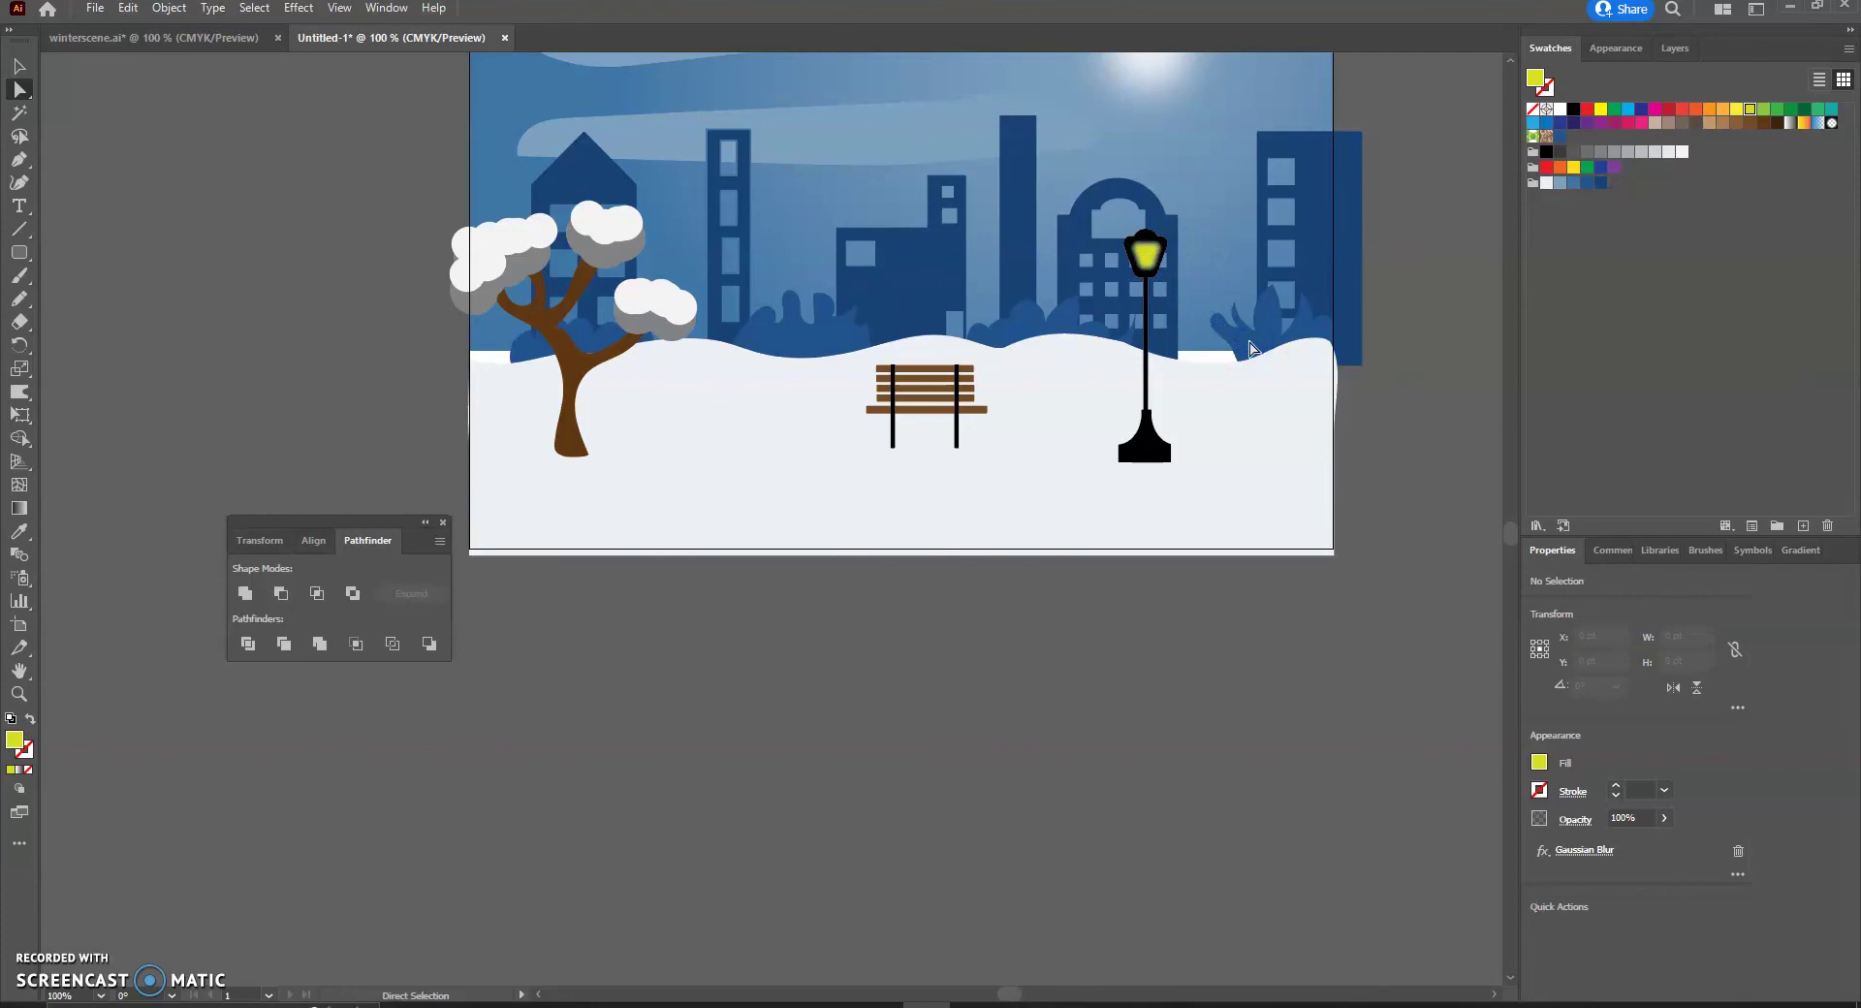
Examine the path and the shadows under the objects in winterscene.ai, and return to the Untitled-1 drawing.
{"action": "left_click", "coordinate": [121, 38]}
{"action": "left_click", "coordinate": [472, 743]}
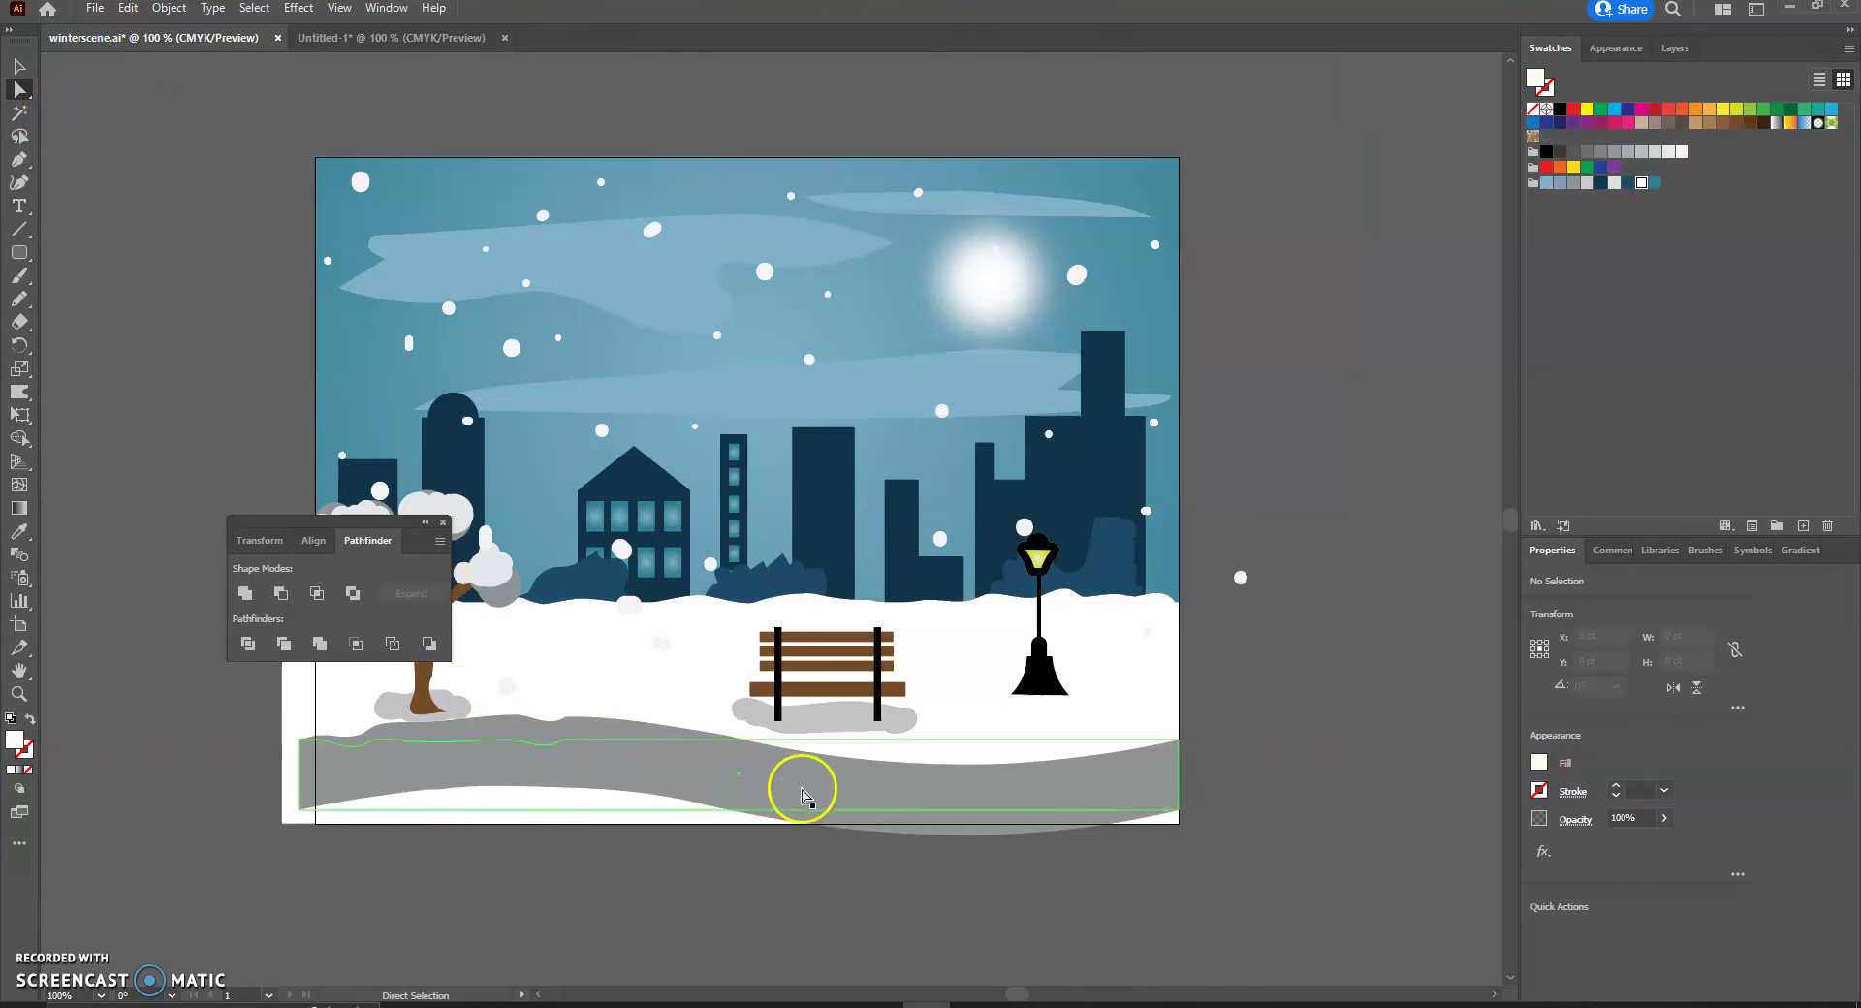
{"action": "left_click", "coordinate": [1016, 692]}
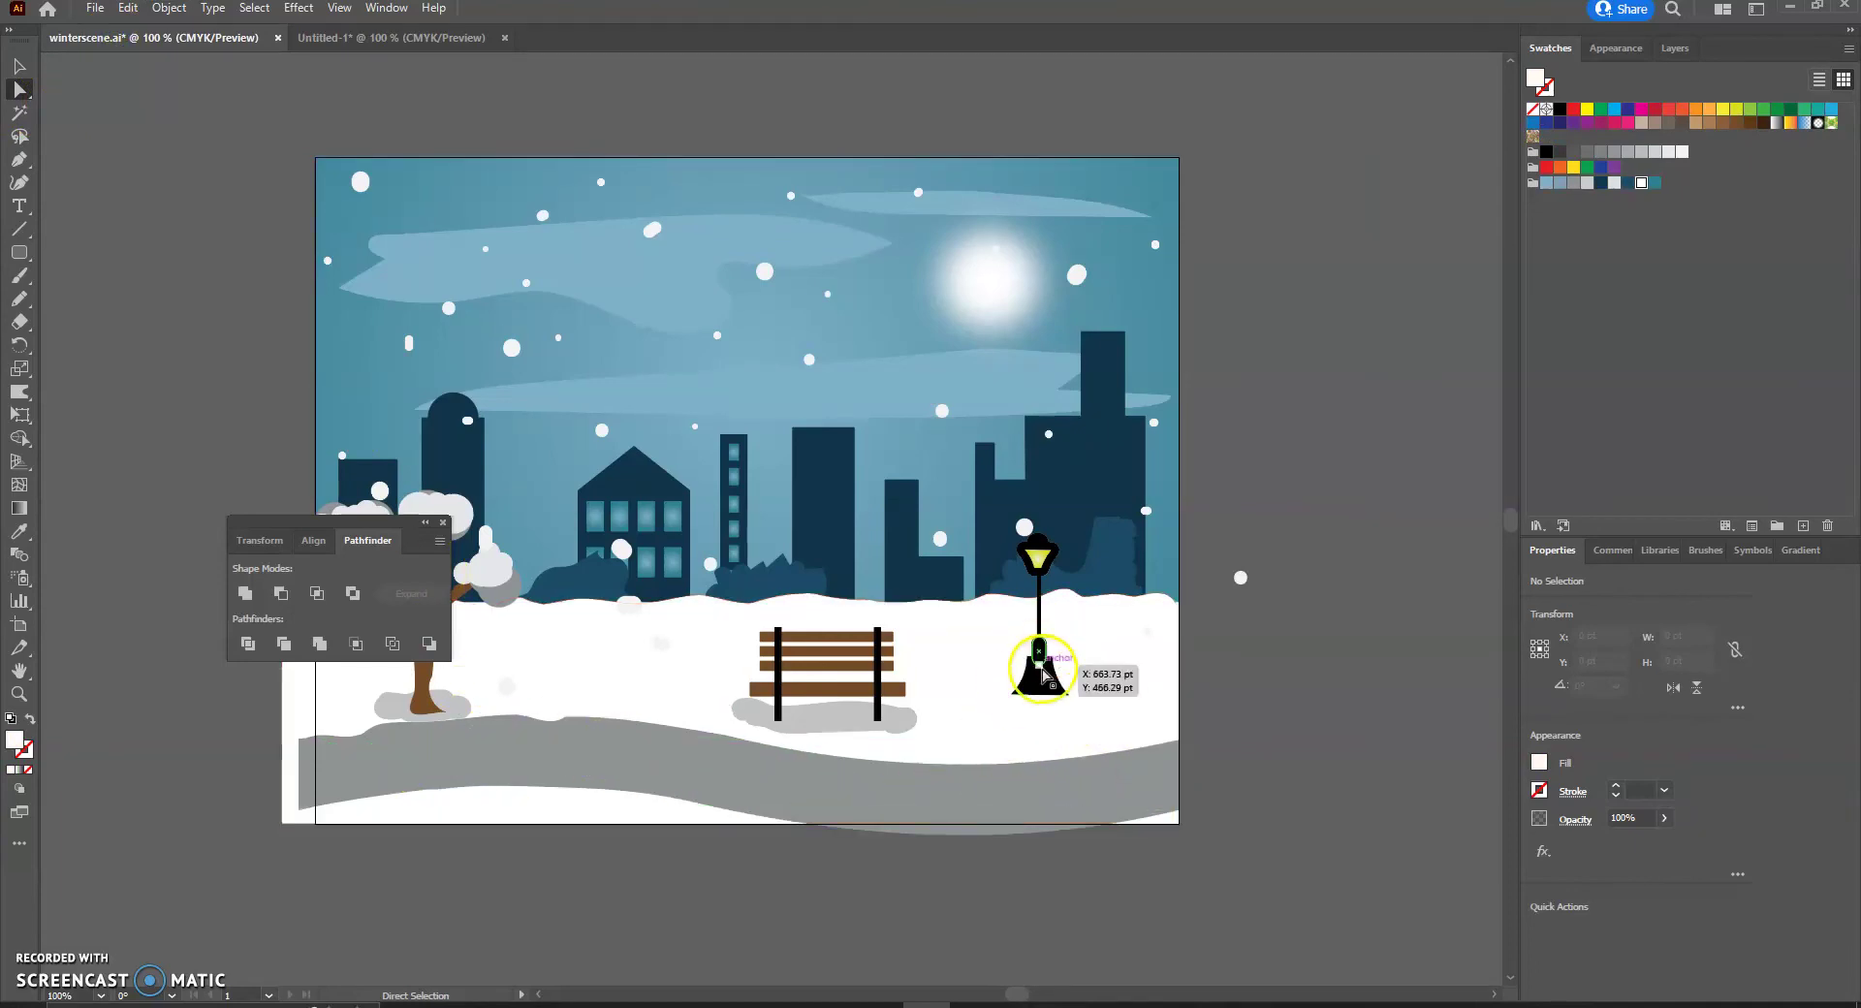
{"action": "left_click", "coordinate": [554, 729]}
{"action": "left_click", "coordinate": [392, 715]}
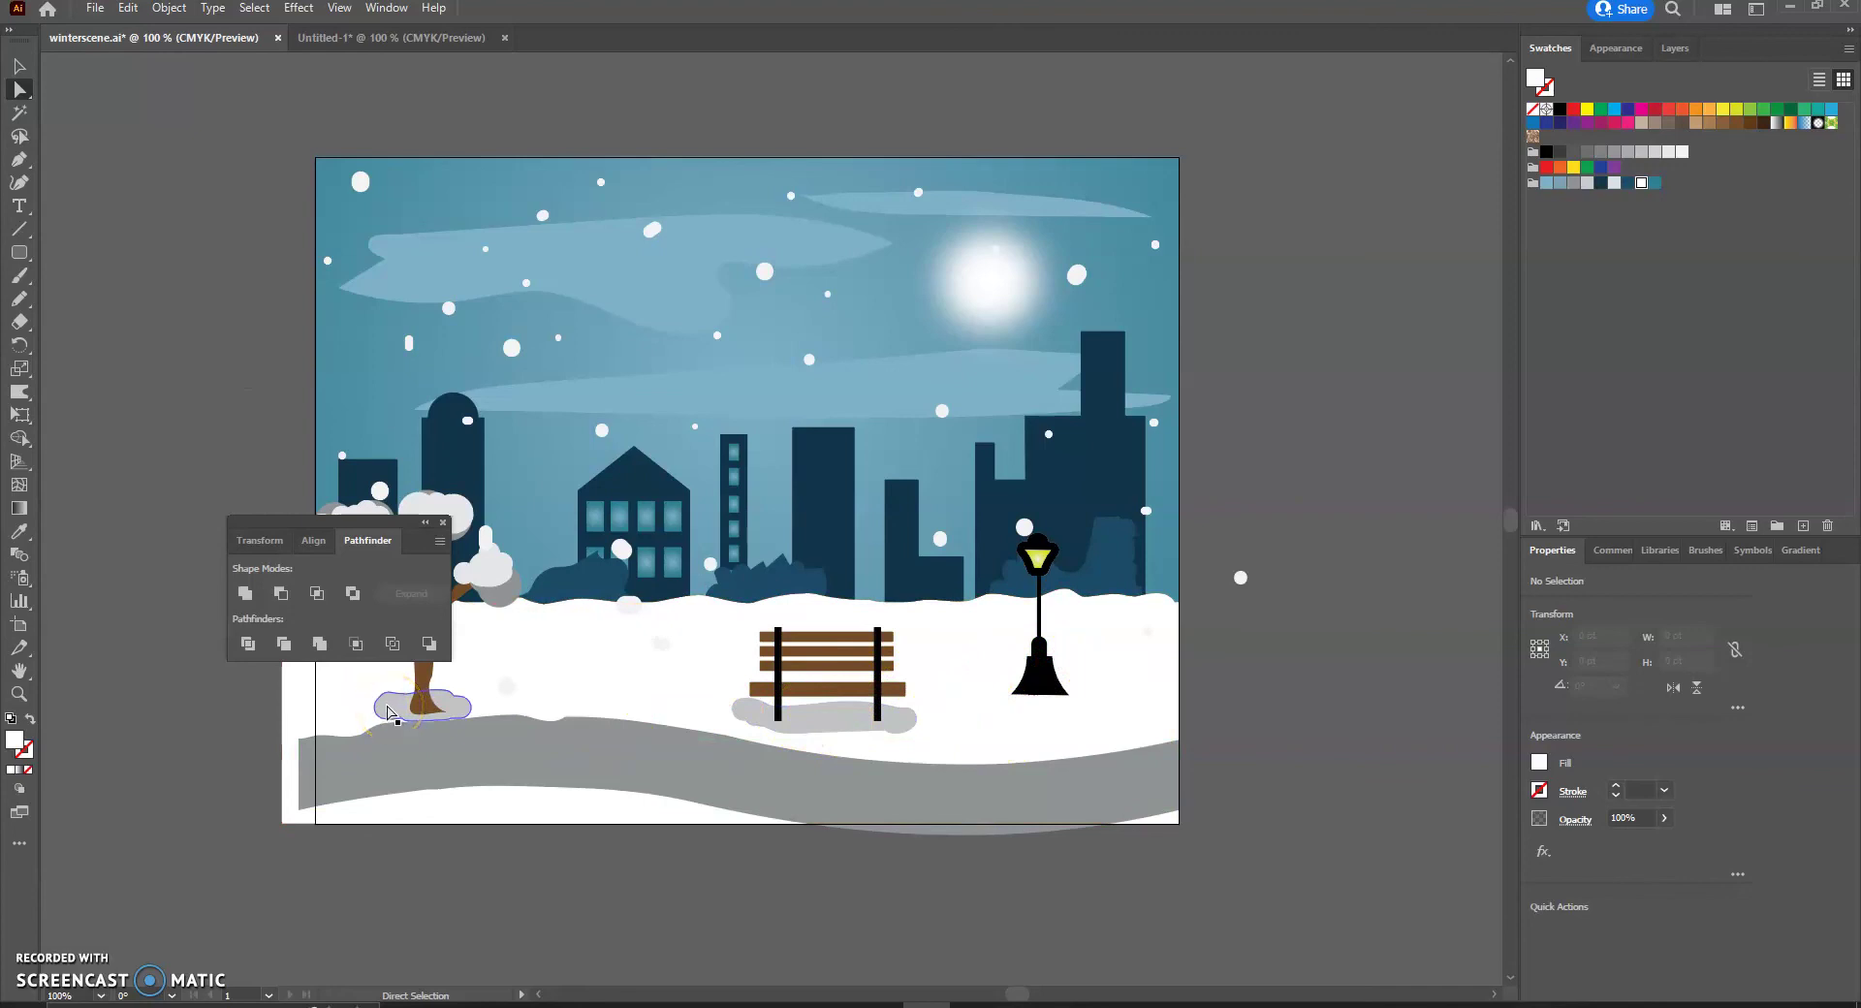
{"action": "left_click", "coordinate": [106, 115]}
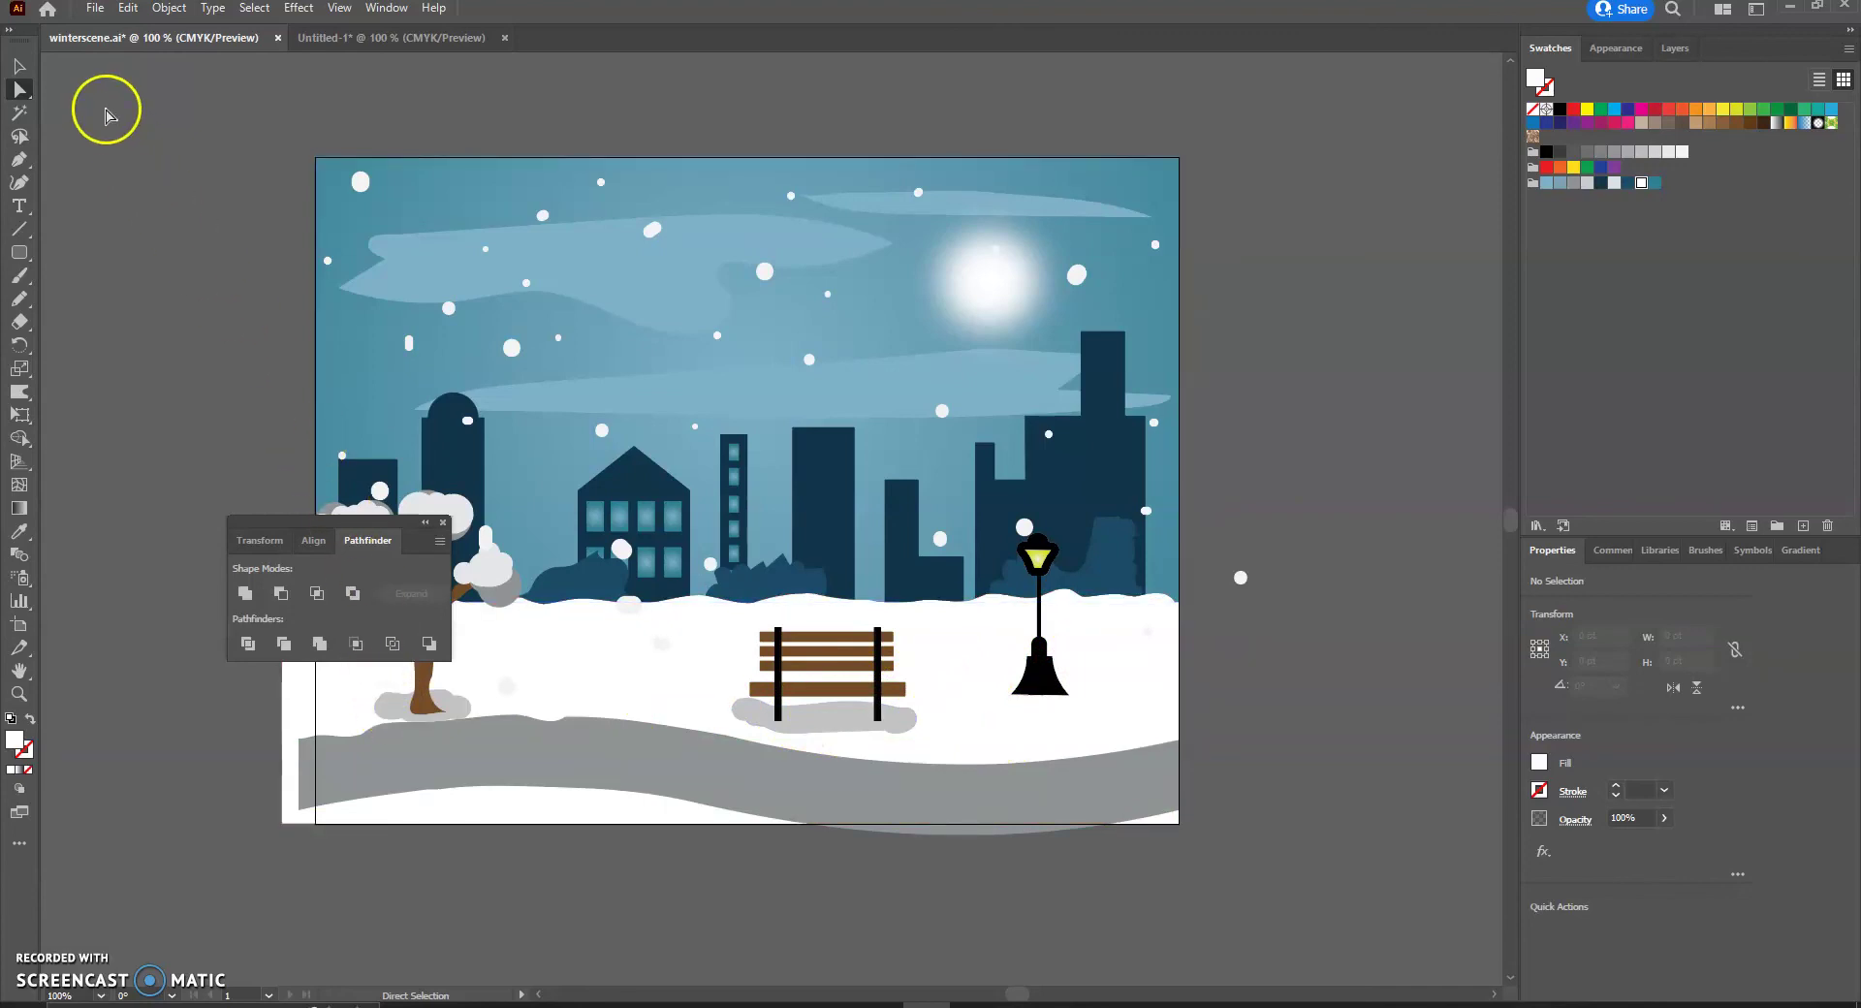
{"action": "left_click", "coordinate": [403, 41]}
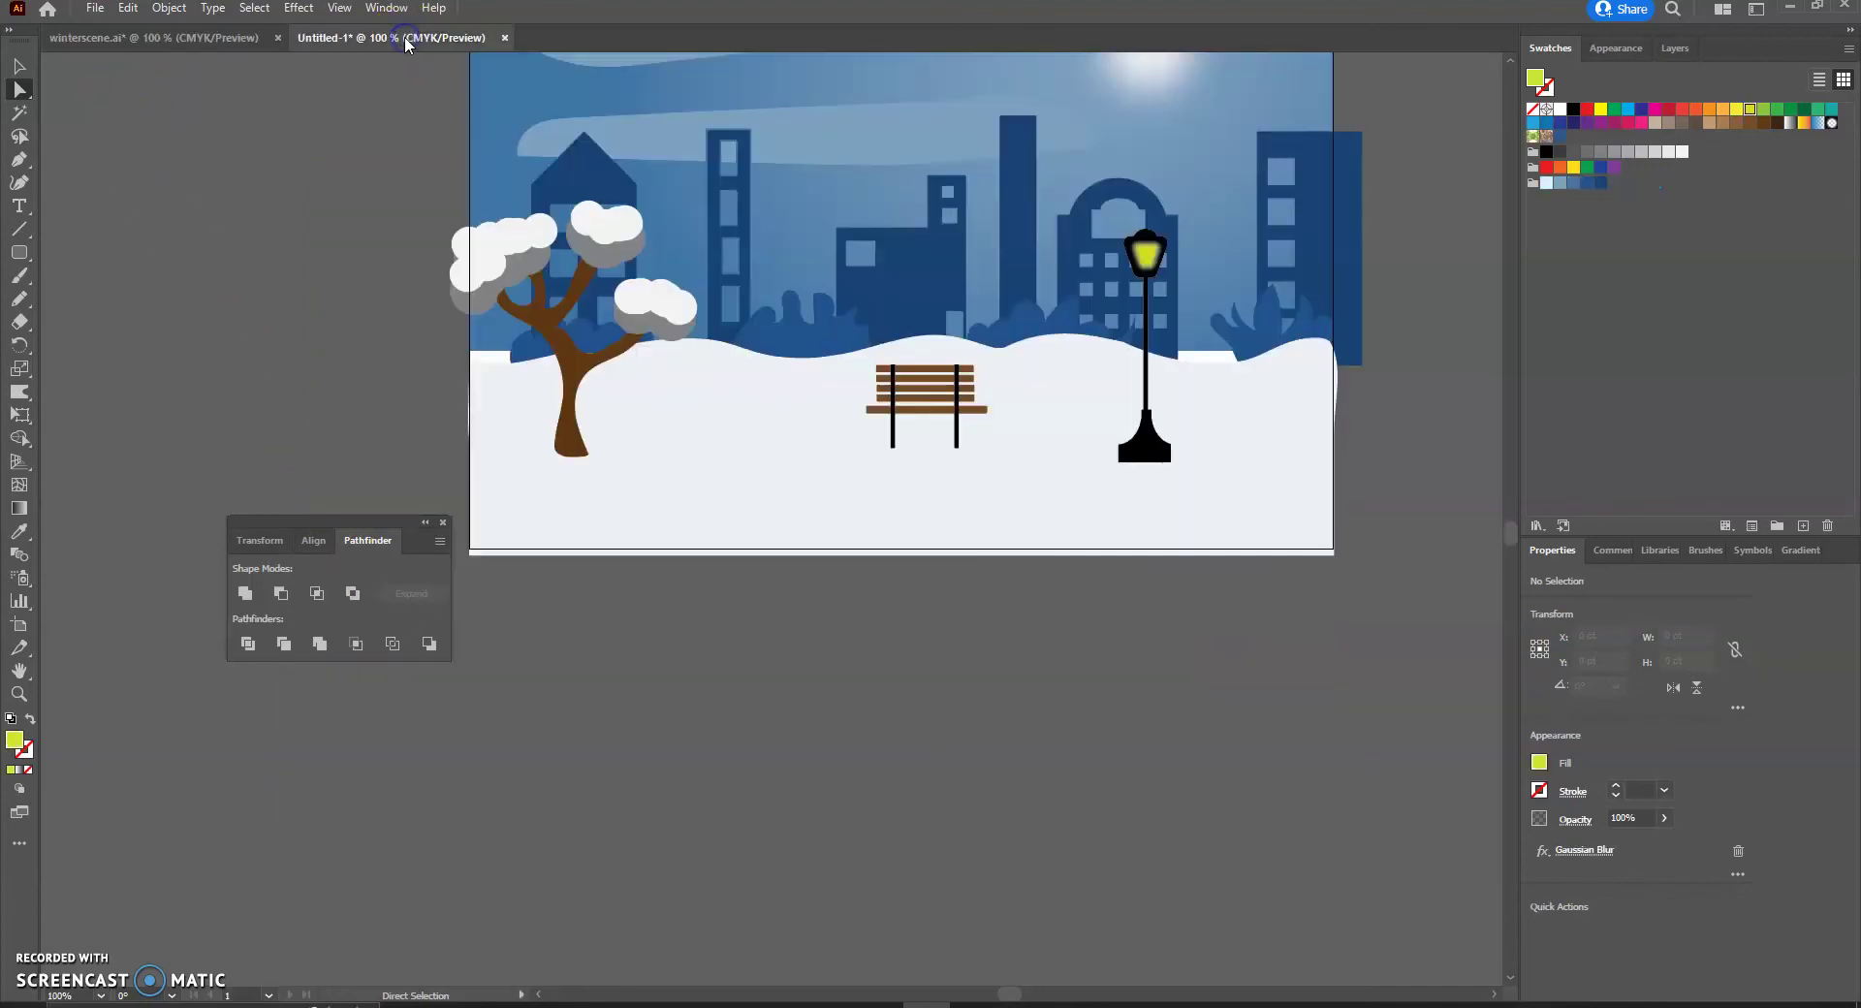
Draw a rectangle about 808 pt wide and 68 pt high across the artboard's lower edge and fill it with medium grey.
{"action": "left_click", "coordinate": [18, 252]}
{"action": "left_click", "coordinate": [85, 251]}
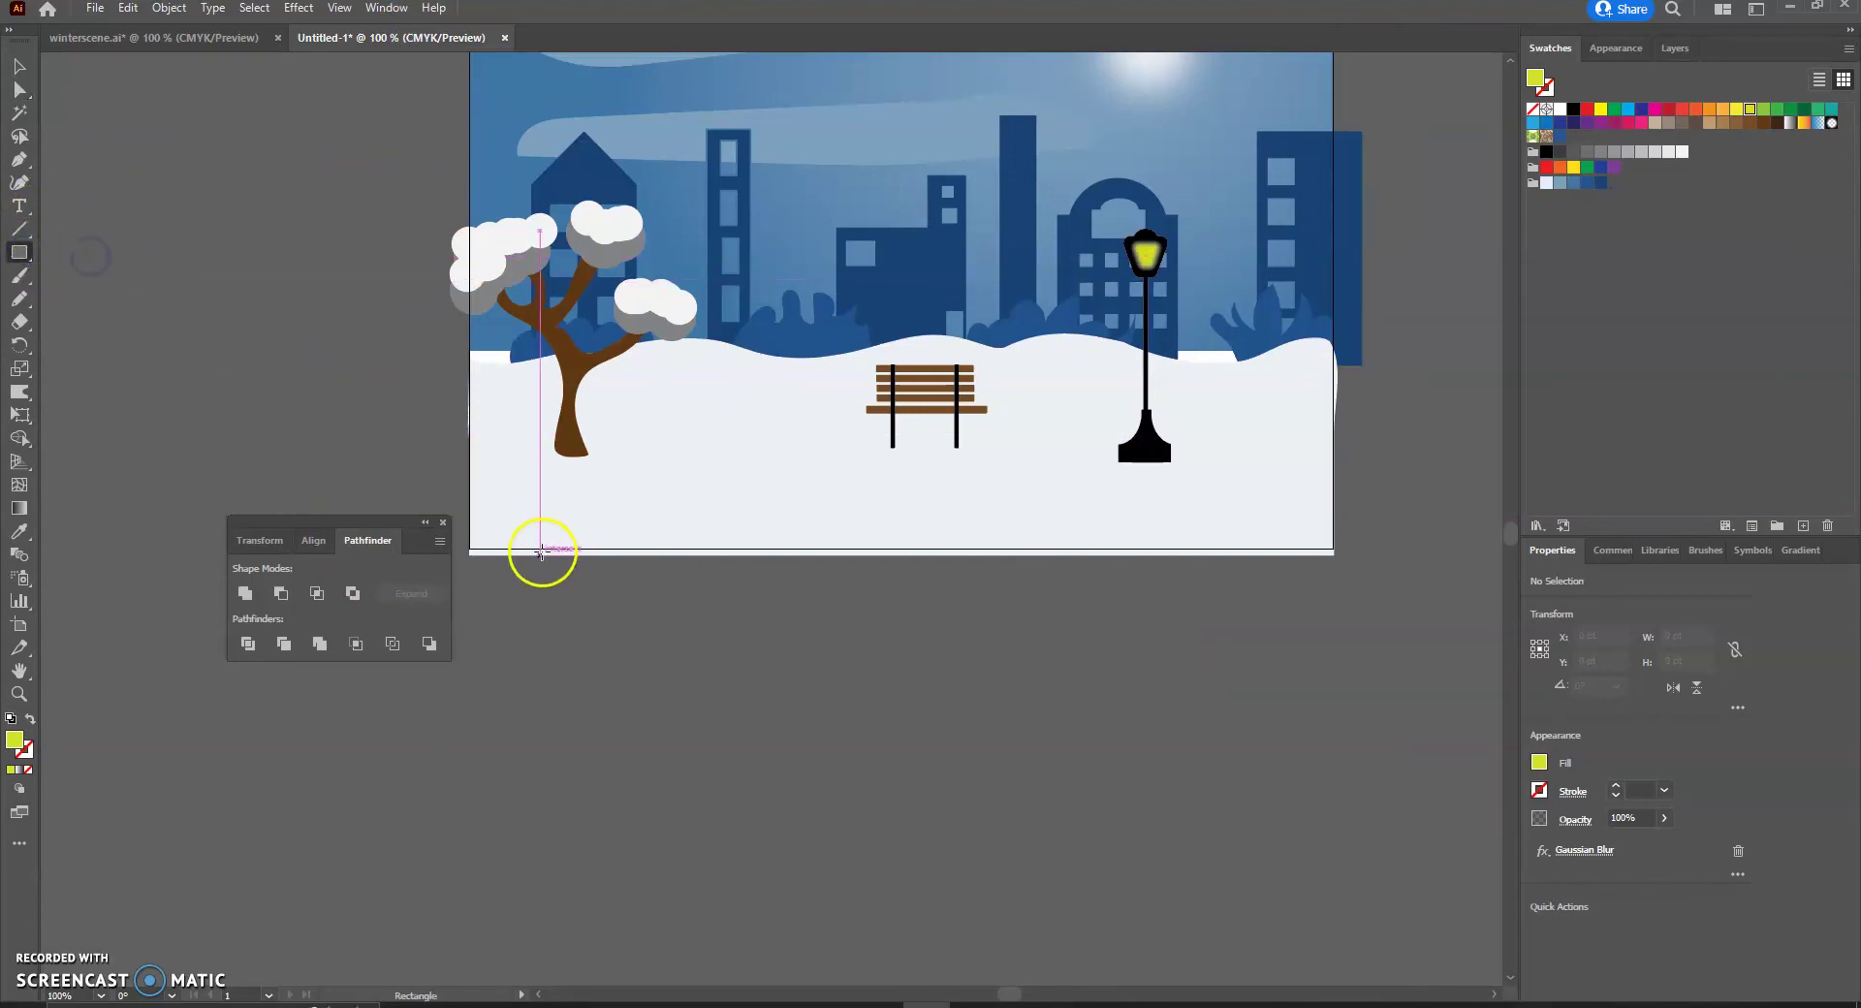
{"action": "left_click_drag", "start_coordinate": [461, 482], "coordinate": [1342, 557]}
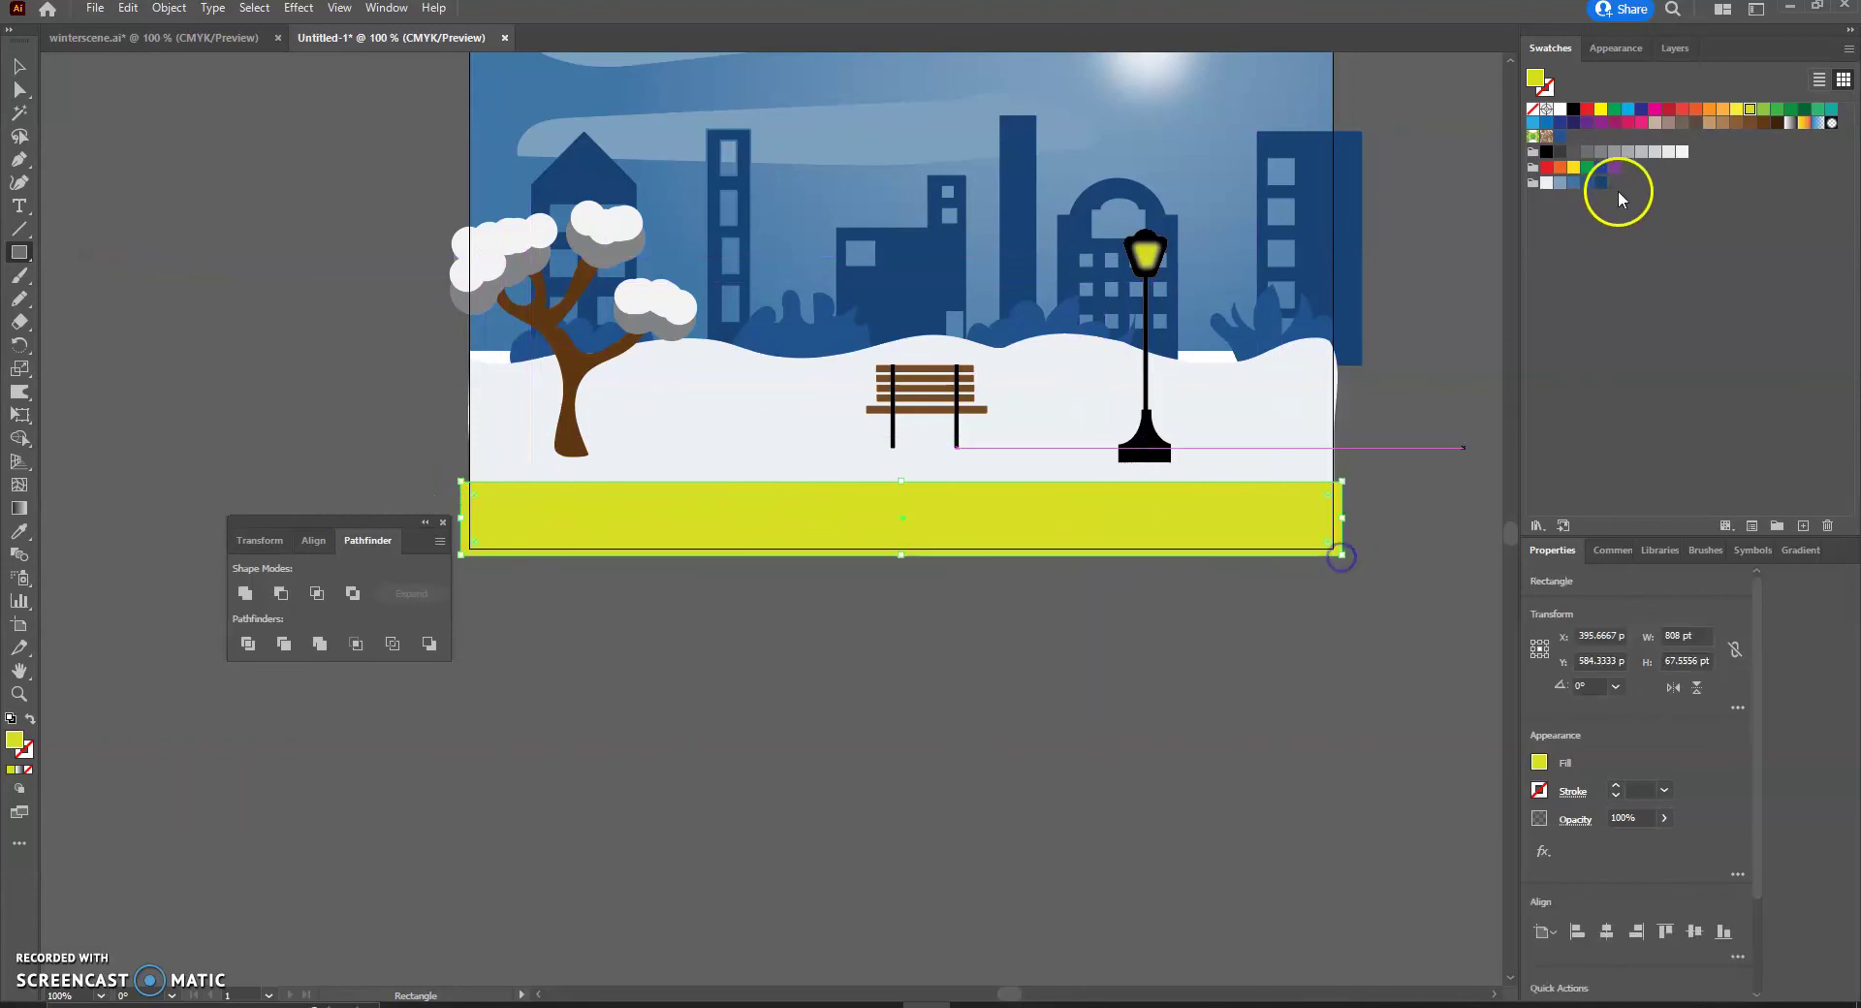
{"action": "left_click", "coordinate": [1586, 153]}
{"action": "left_click", "coordinate": [1586, 153]}
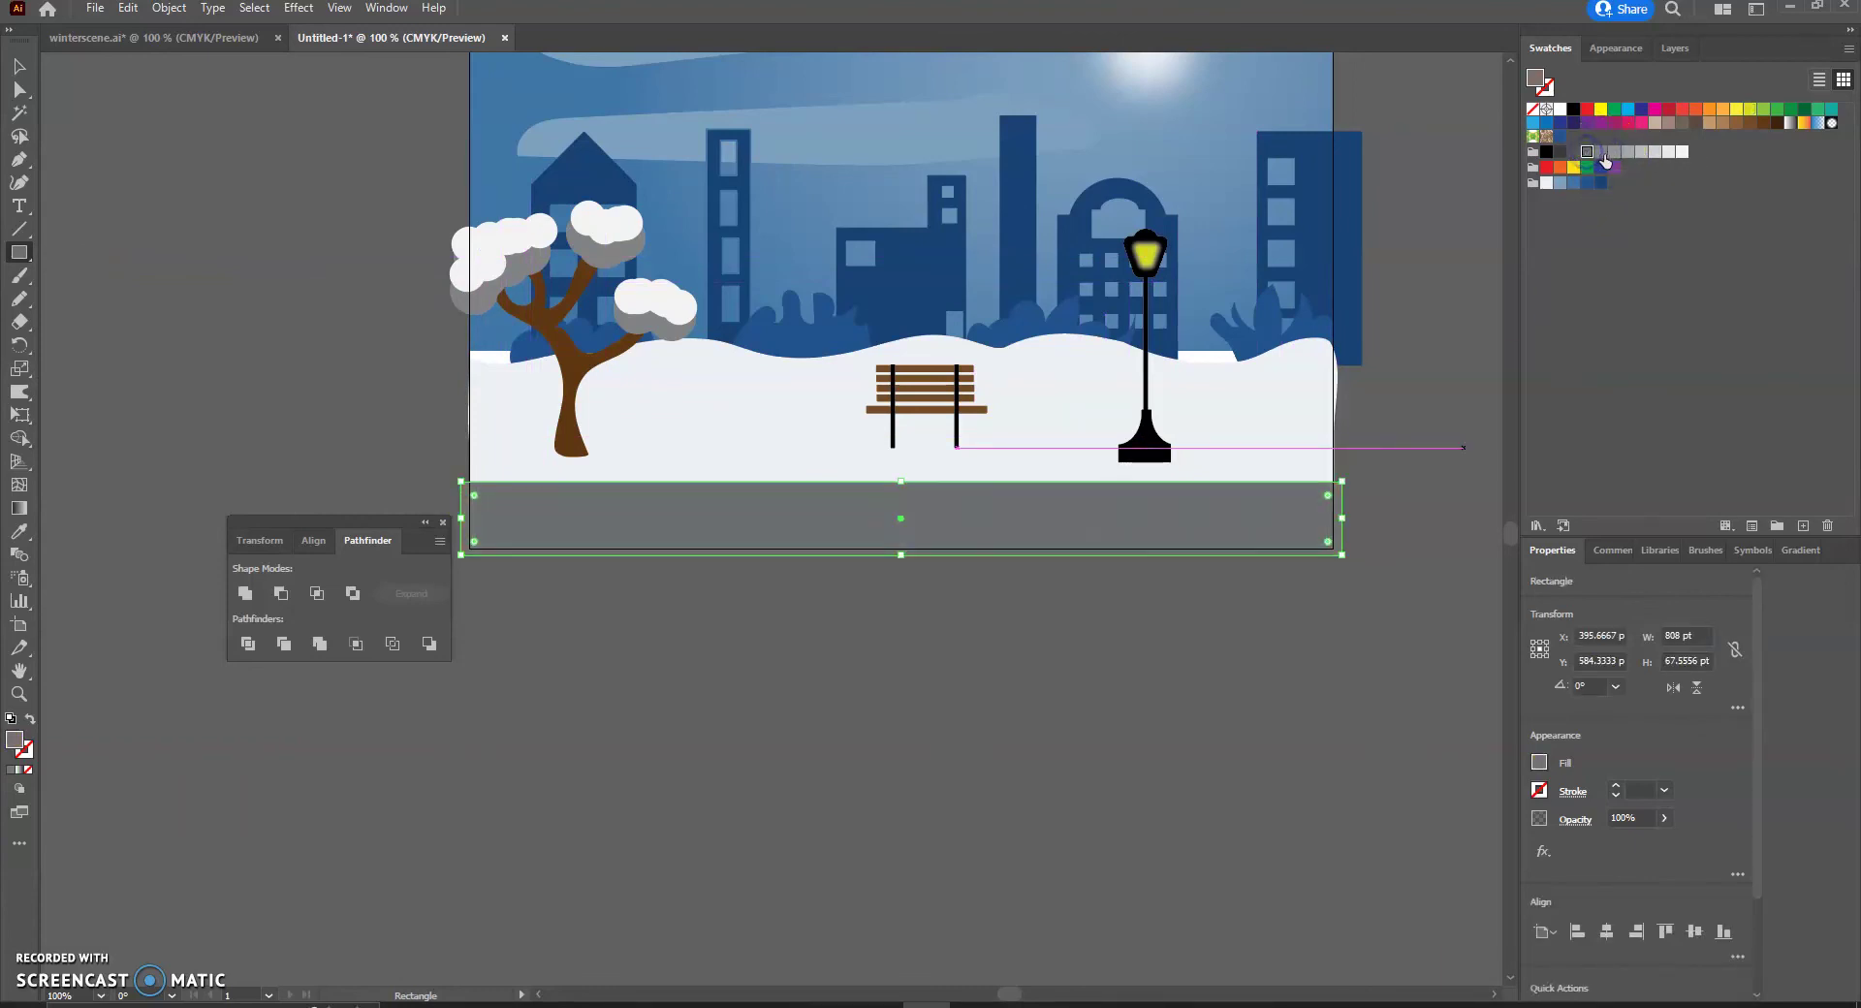
{"action": "left_click", "coordinate": [1604, 154]}
{"action": "left_click", "coordinate": [17, 66]}
{"action": "left_click", "coordinate": [768, 547]}
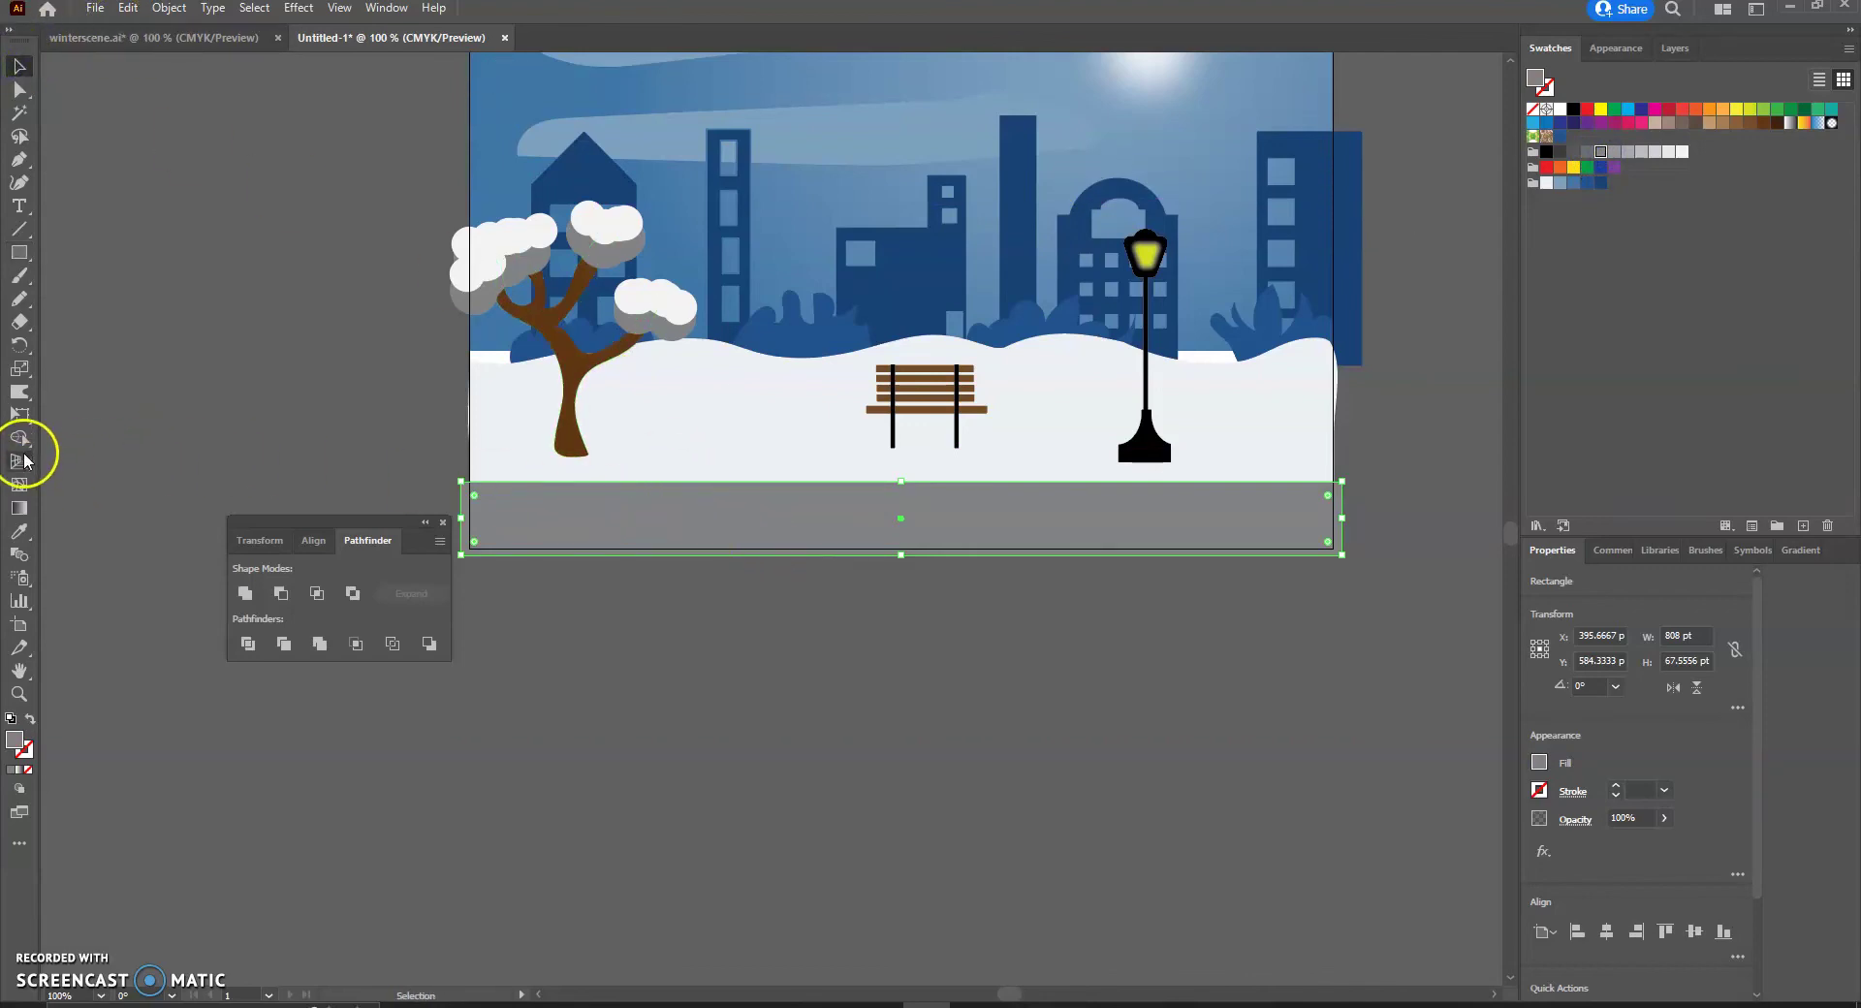
{"action": "left_click", "coordinate": [21, 392]}
{"action": "left_click", "coordinate": [21, 392]}
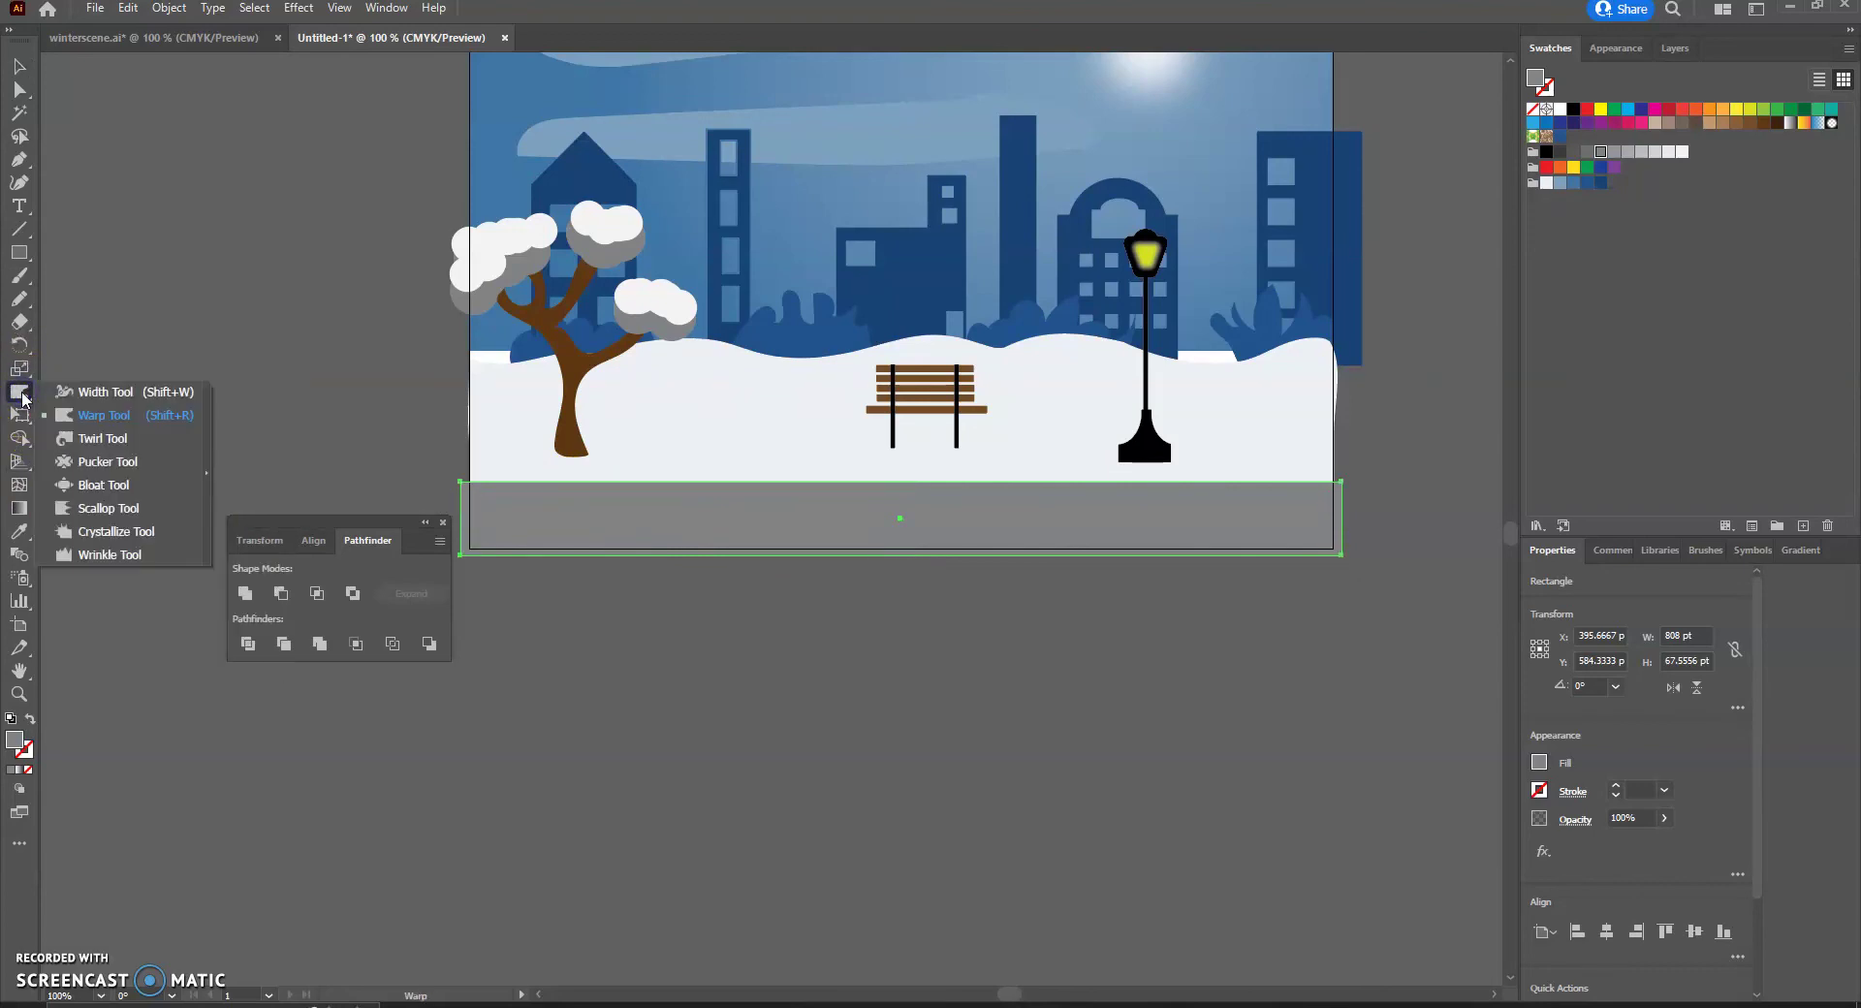
{"action": "left_click", "coordinate": [80, 419]}
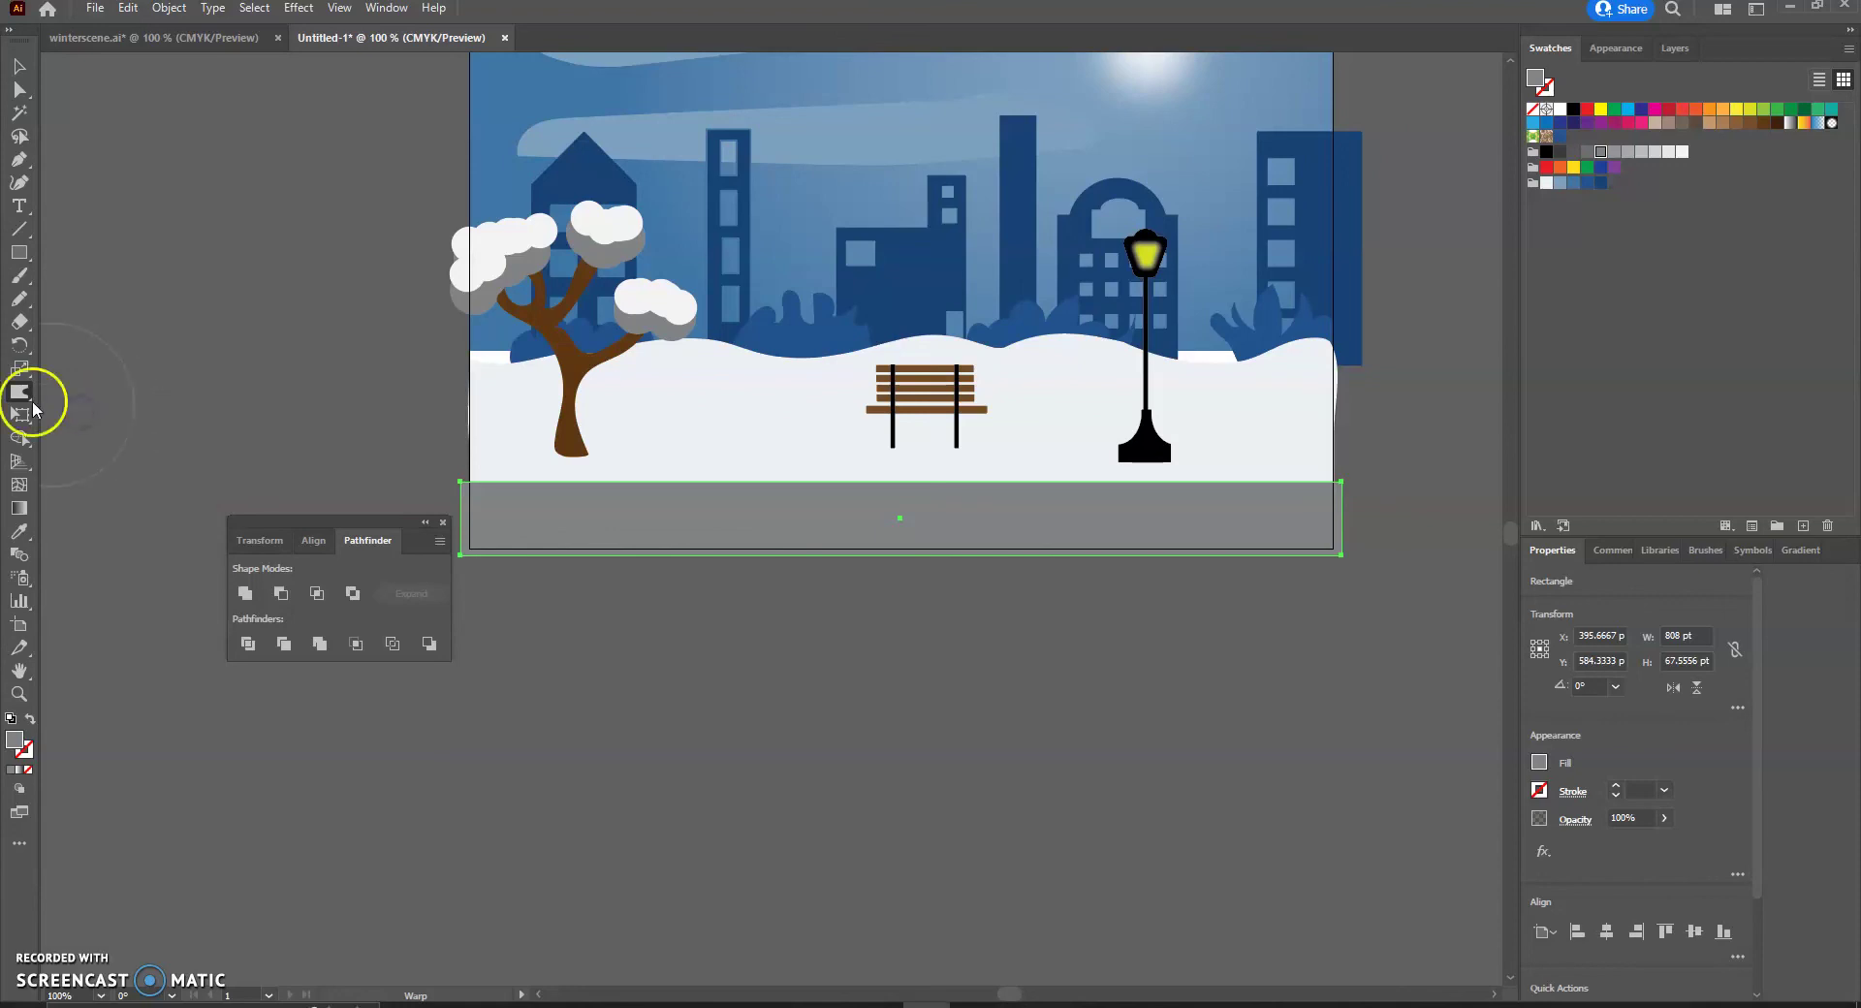
{"action": "double_click", "coordinate": [19, 392]}
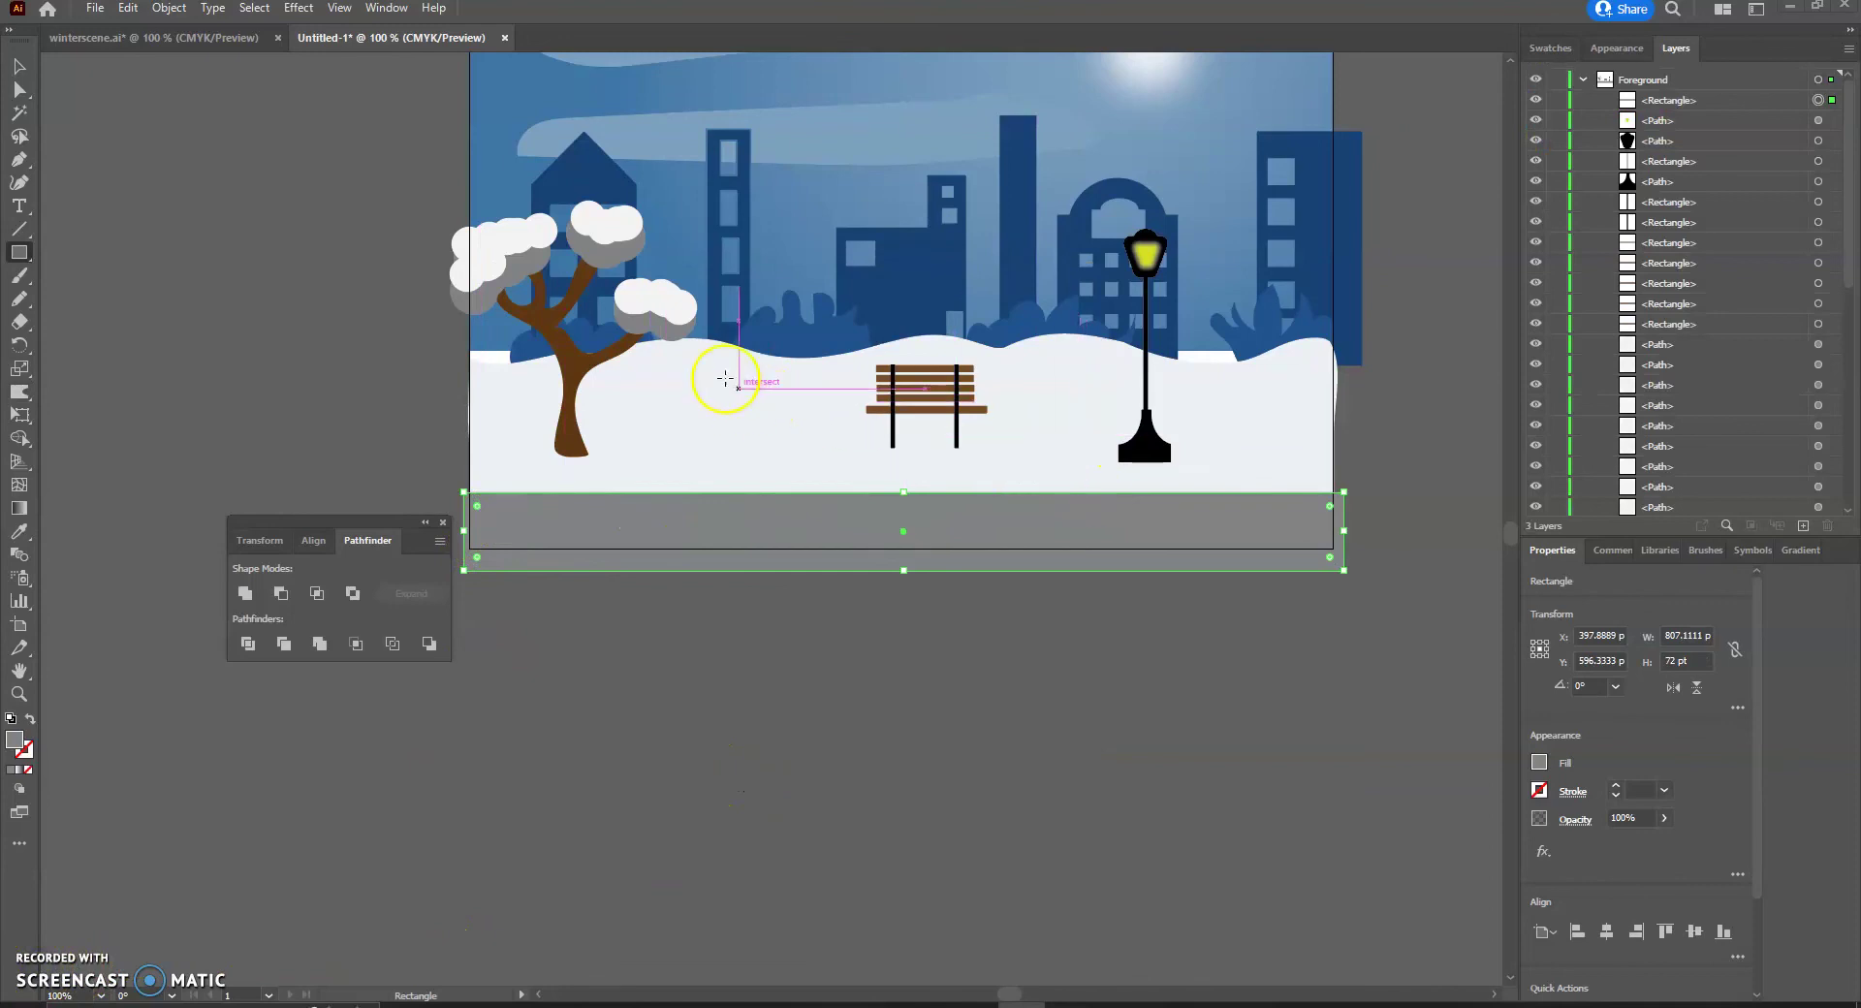
Apply a horizontal Flag warp effect to the grey path rectangle with a -45% bend and -5% horizontal distortion.
{"action": "left_click", "coordinate": [299, 8]}
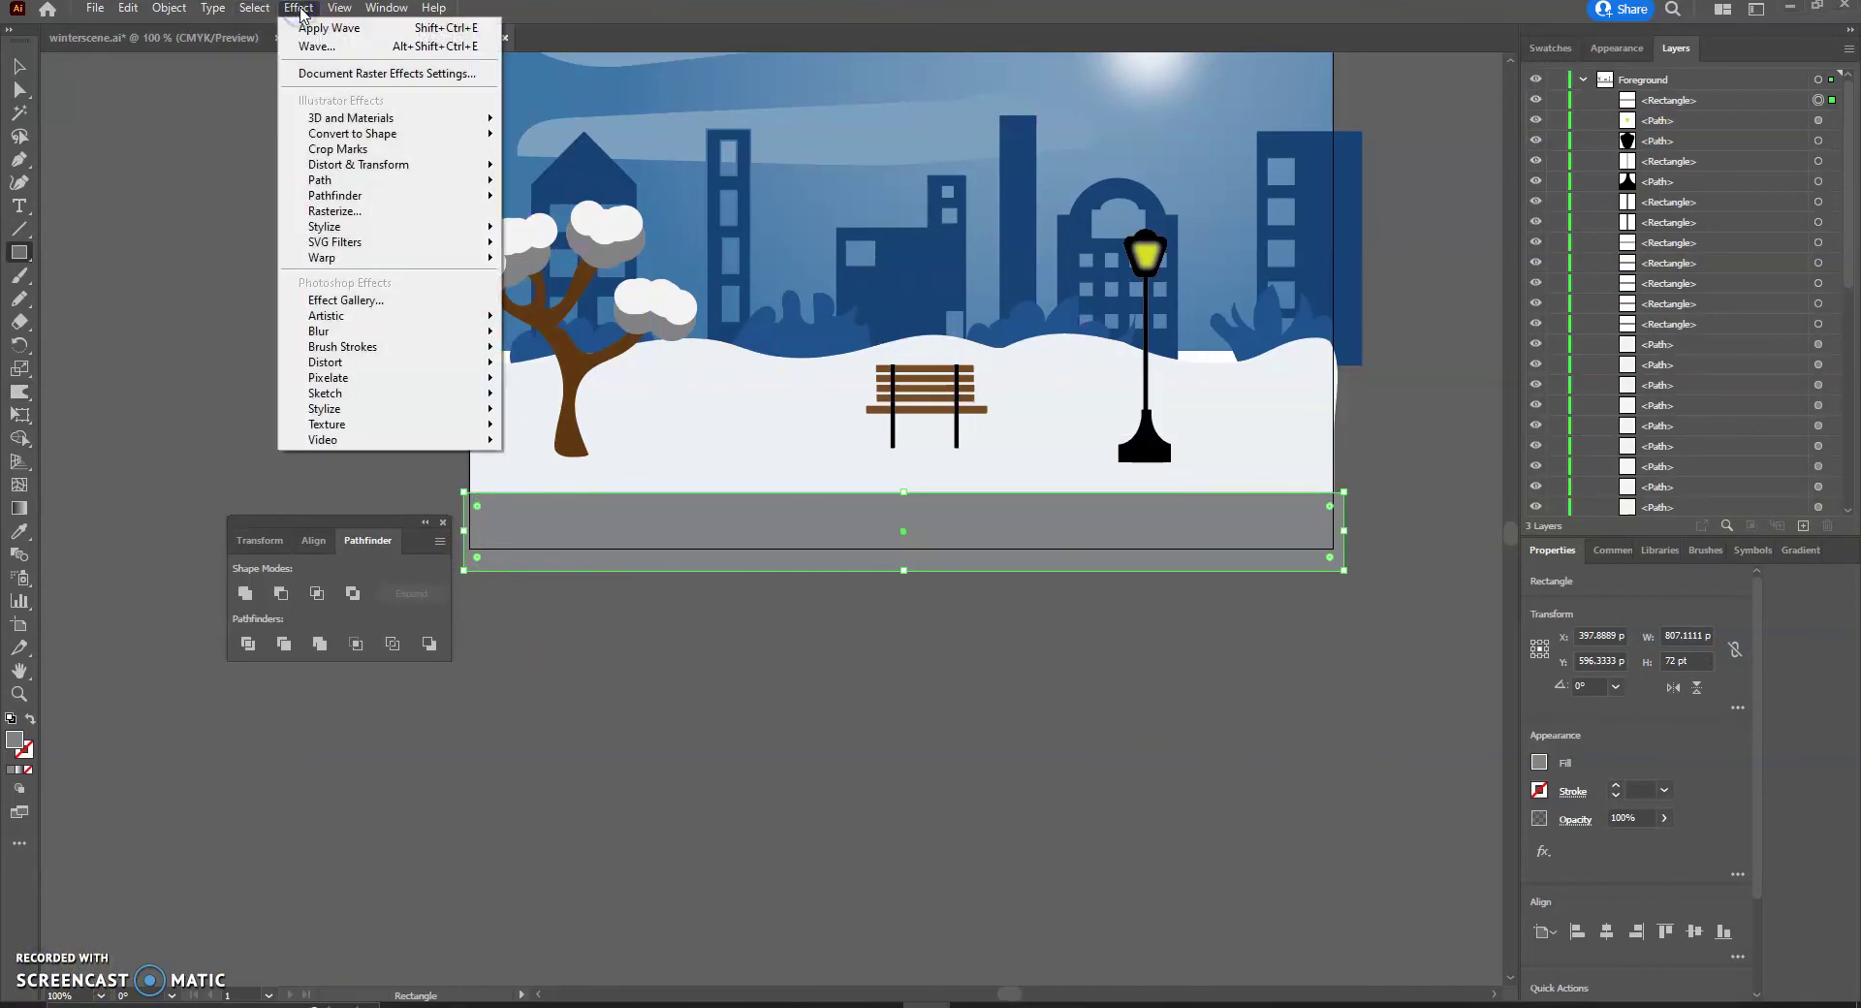
{"action": "left_click", "coordinate": [385, 256]}
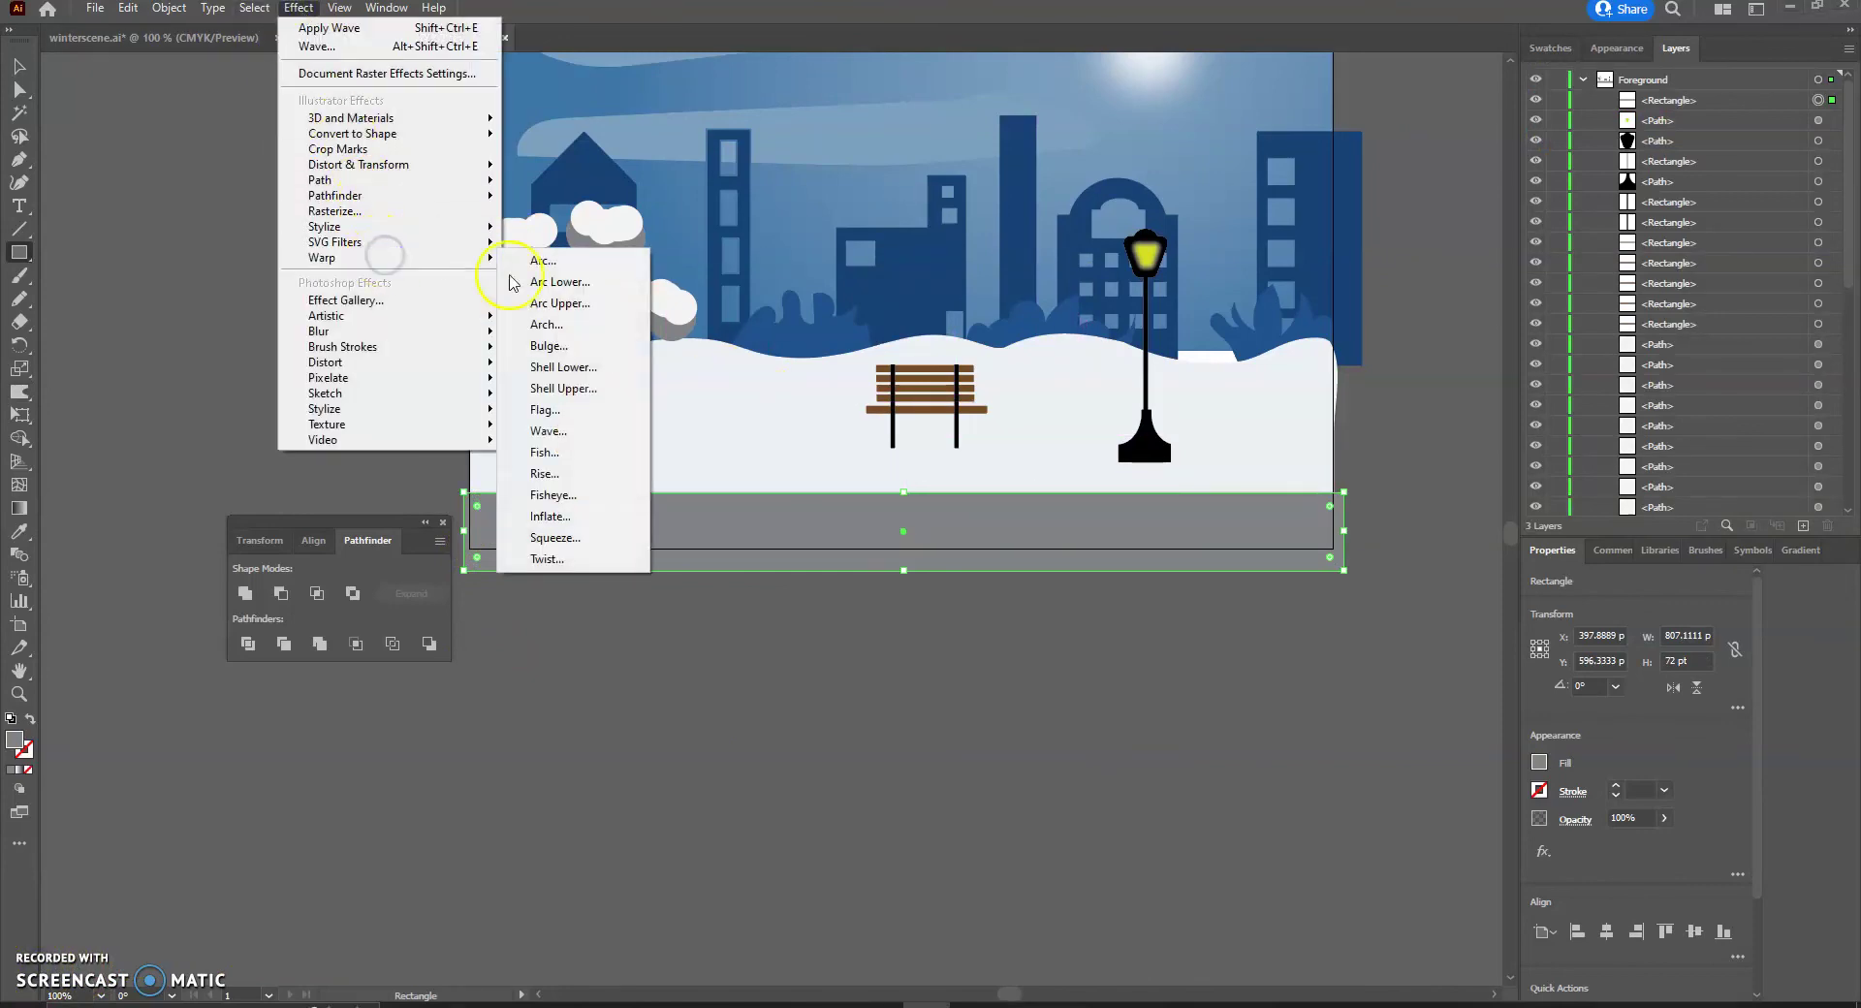
{"action": "left_click", "coordinate": [576, 411]}
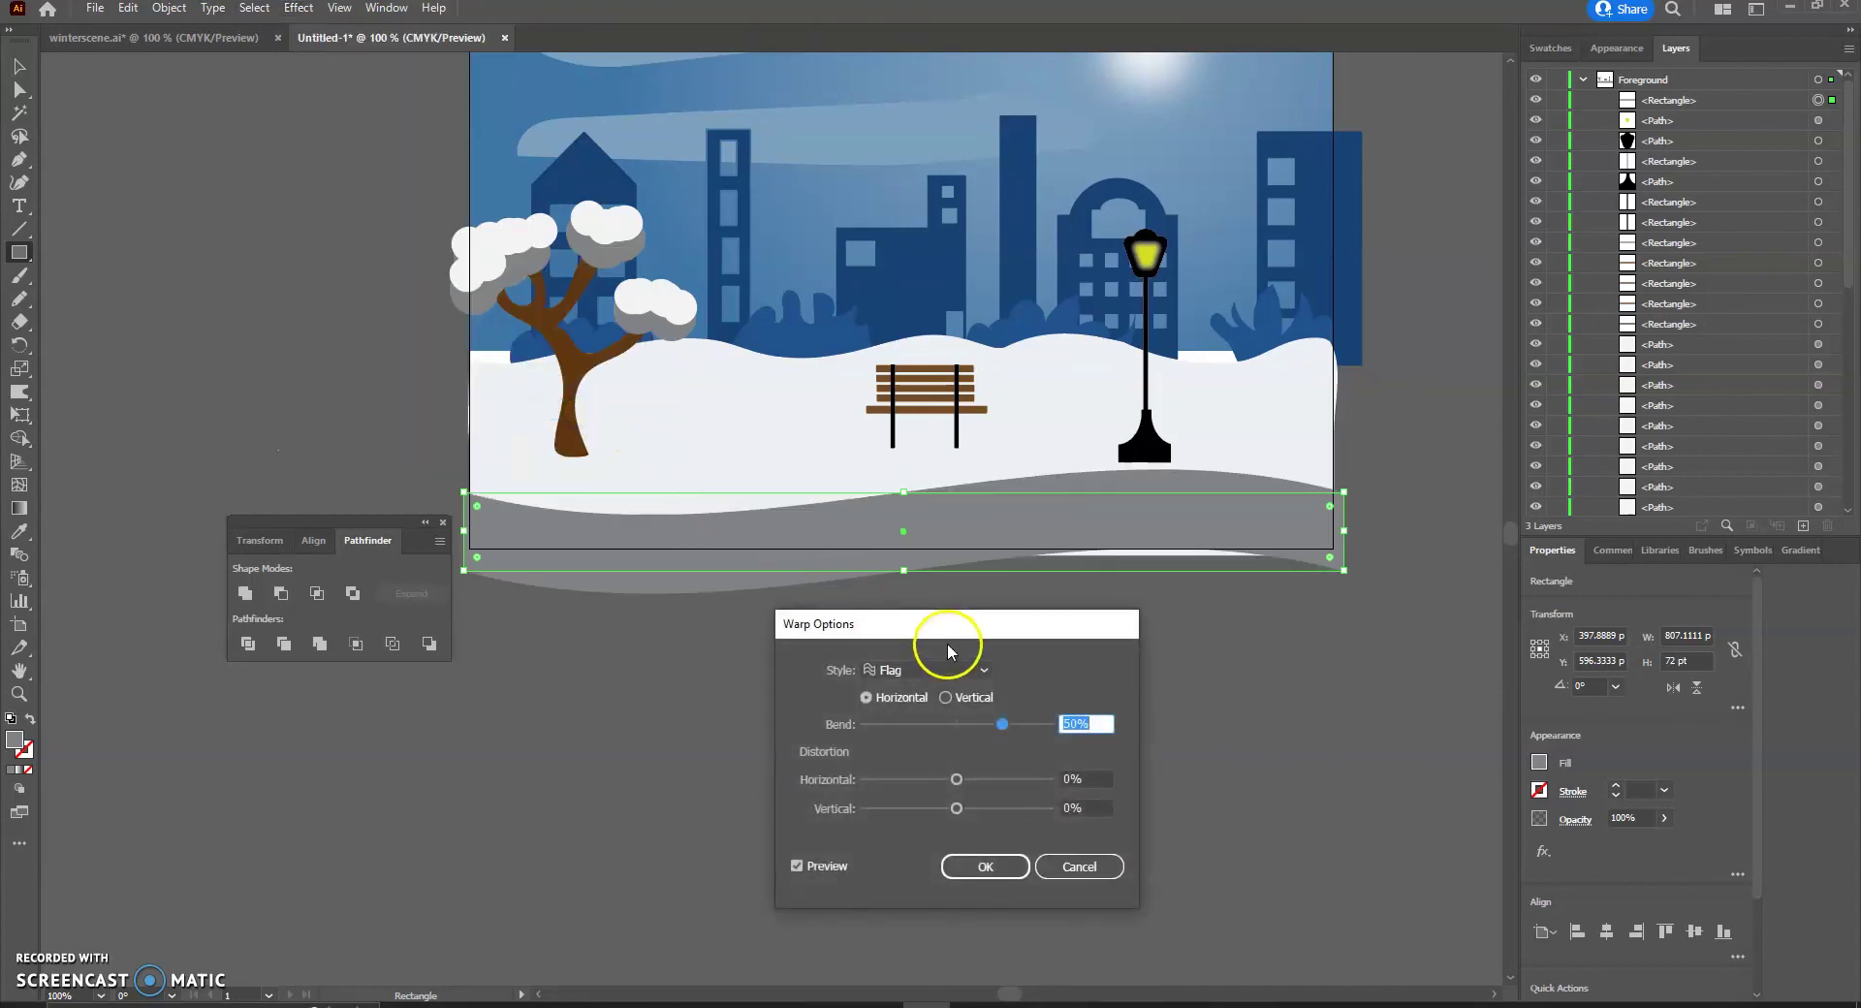
{"action": "left_click_drag", "start_coordinate": [953, 629], "coordinate": [695, 666]}
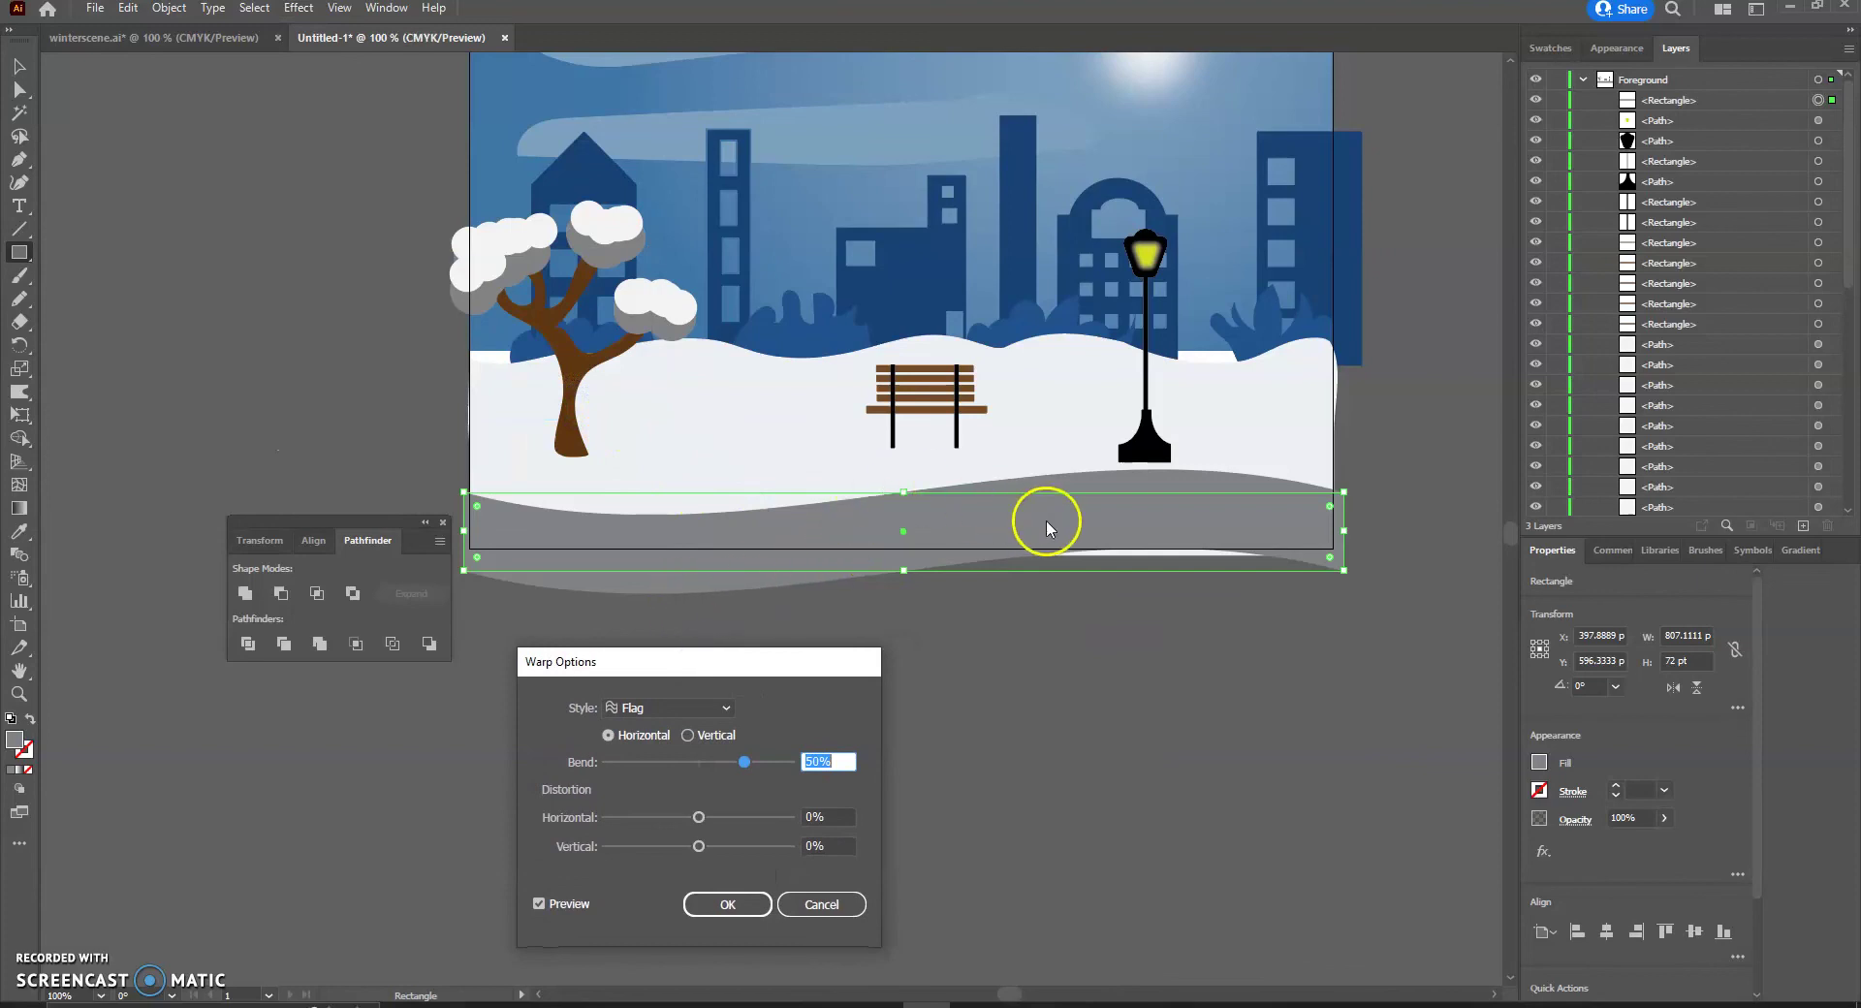
{"action": "left_click_drag", "start_coordinate": [746, 760], "coordinate": [650, 763]}
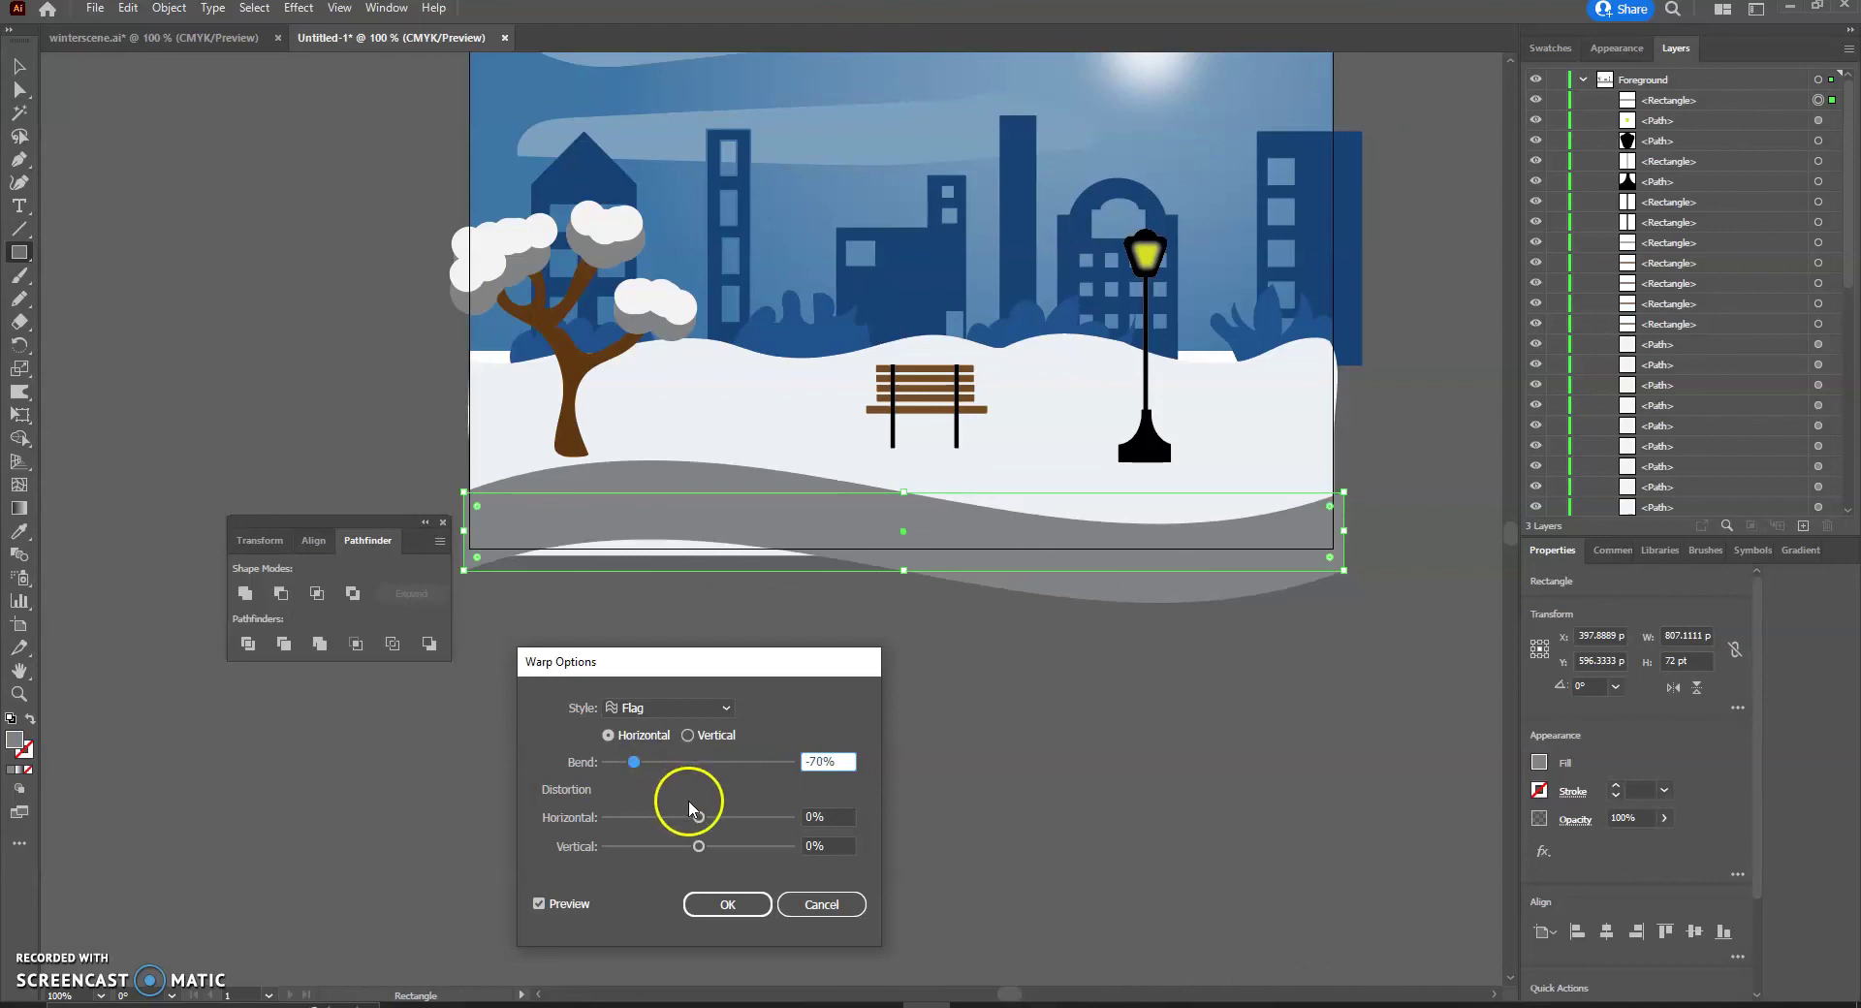
{"action": "mouse_move", "coordinate": [703, 820]}
{"action": "left_mouse_down"}
{"action": "mouse_move", "coordinate": [728, 822]}
{"action": "mouse_move", "coordinate": [700, 822]}
{"action": "left_mouse_up"}
{"action": "left_click_drag", "start_coordinate": [634, 762], "coordinate": [659, 768]}
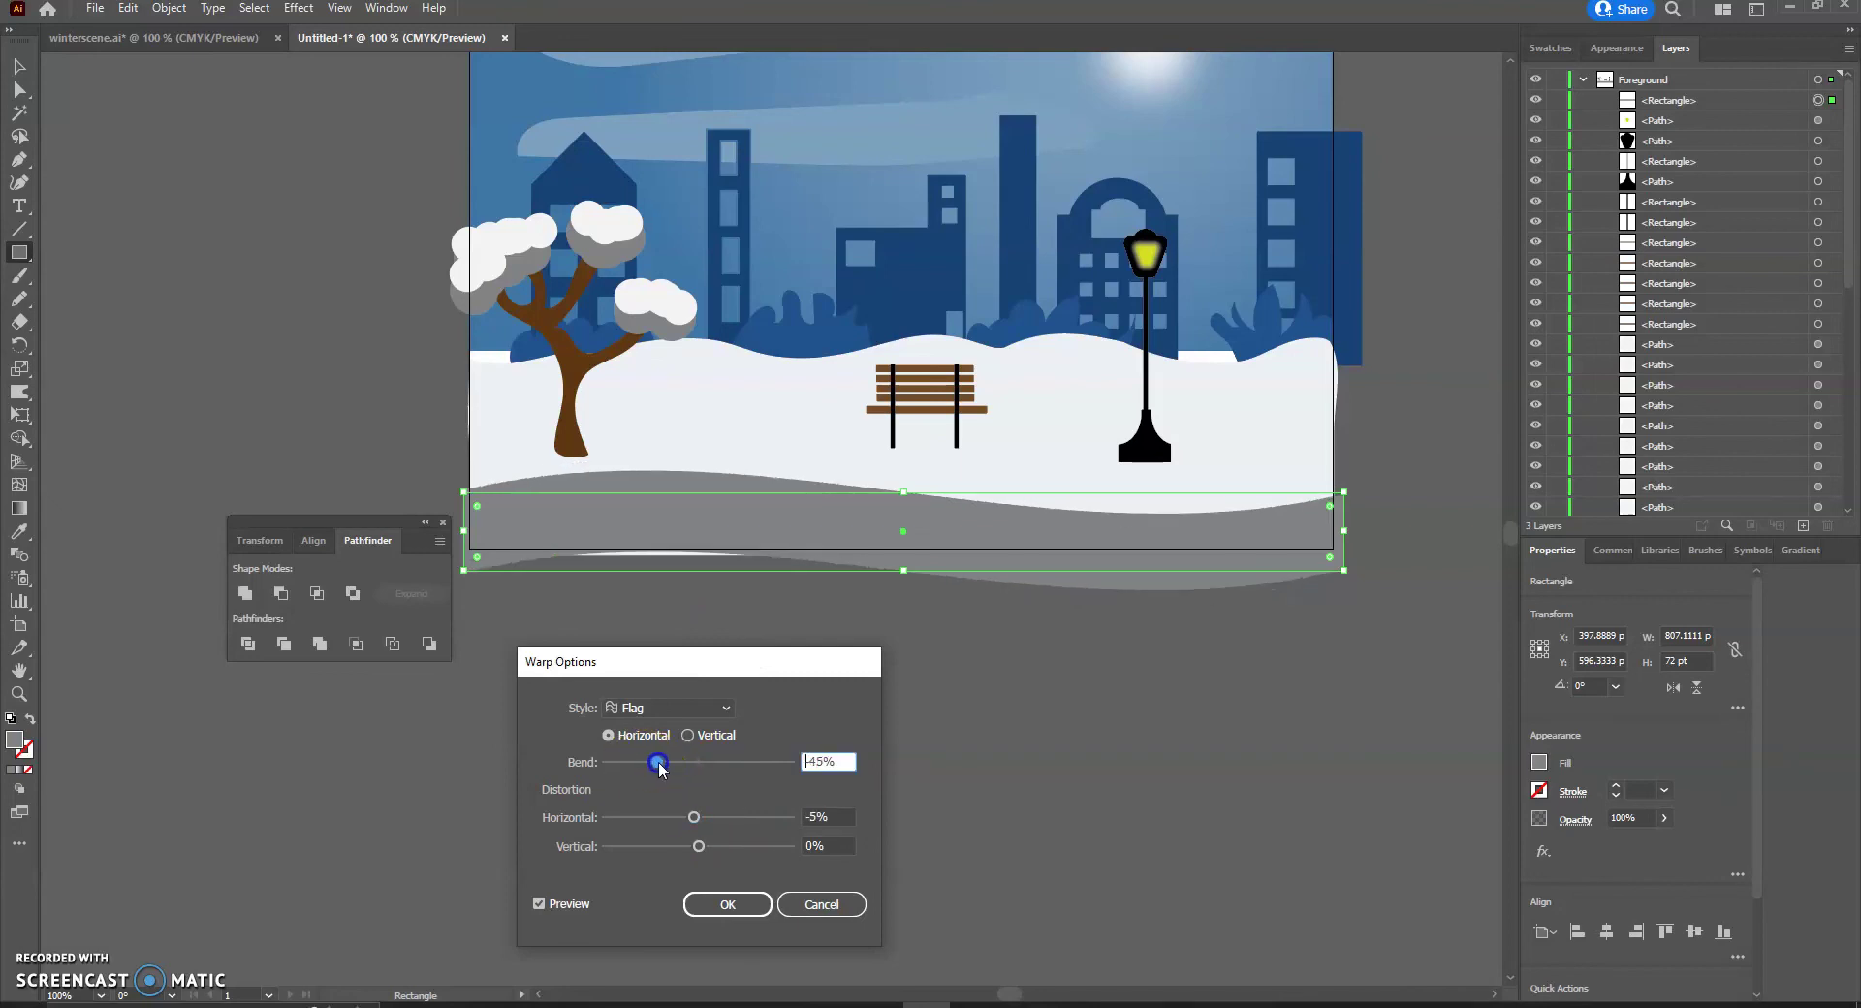
{"action": "left_click", "coordinate": [729, 905]}
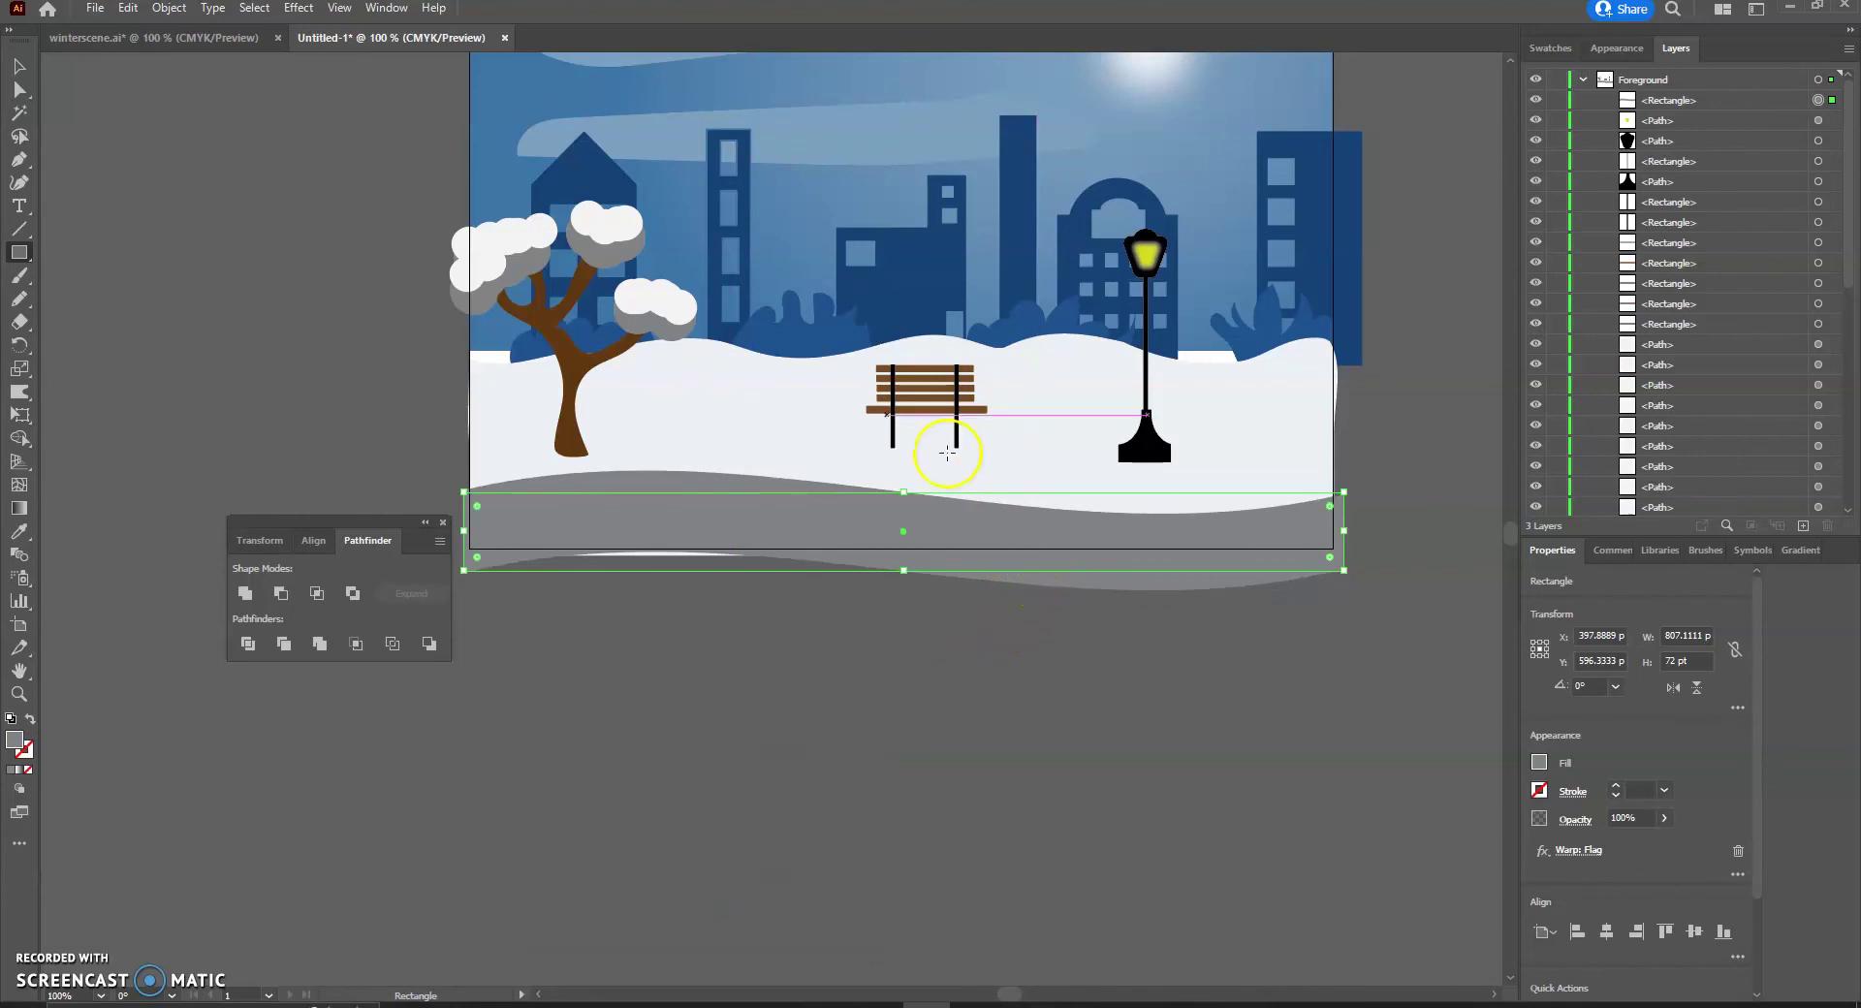
{"action": "left_click", "coordinate": [21, 67]}
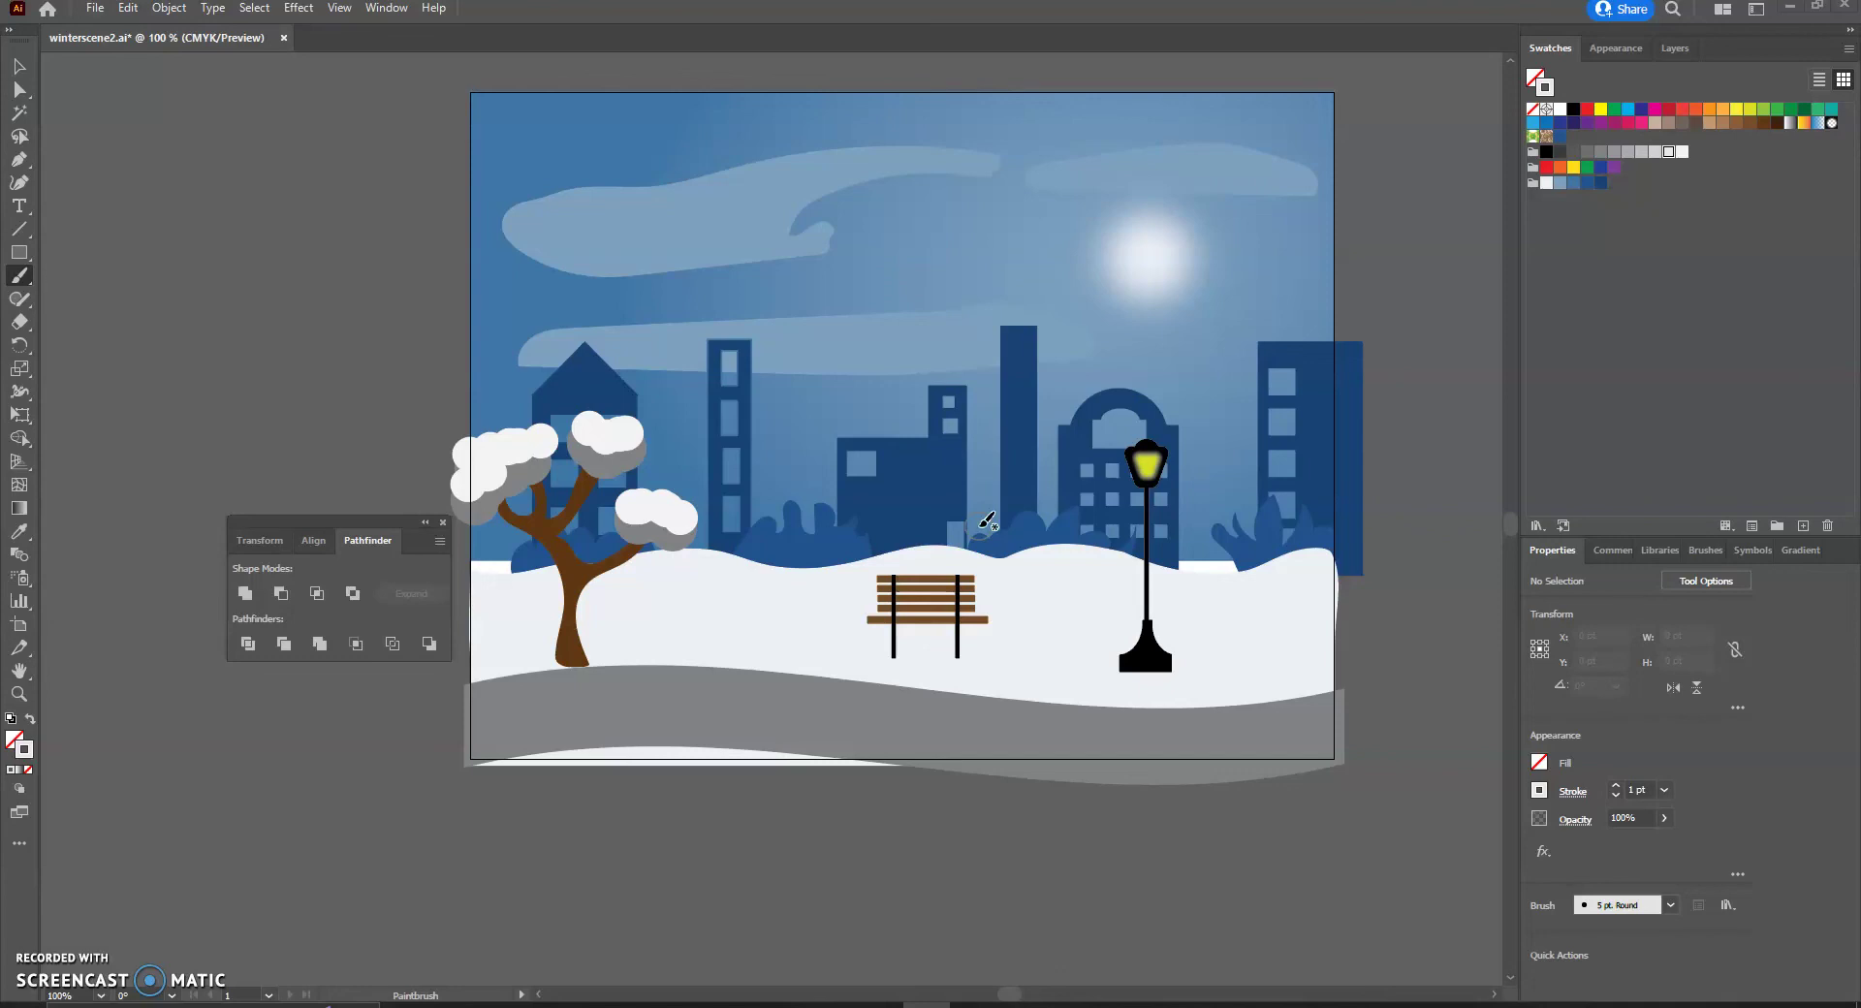
Add a new layer between the Foreground and City layers and name it Shadows.
{"action": "left_click", "coordinate": [1691, 55]}
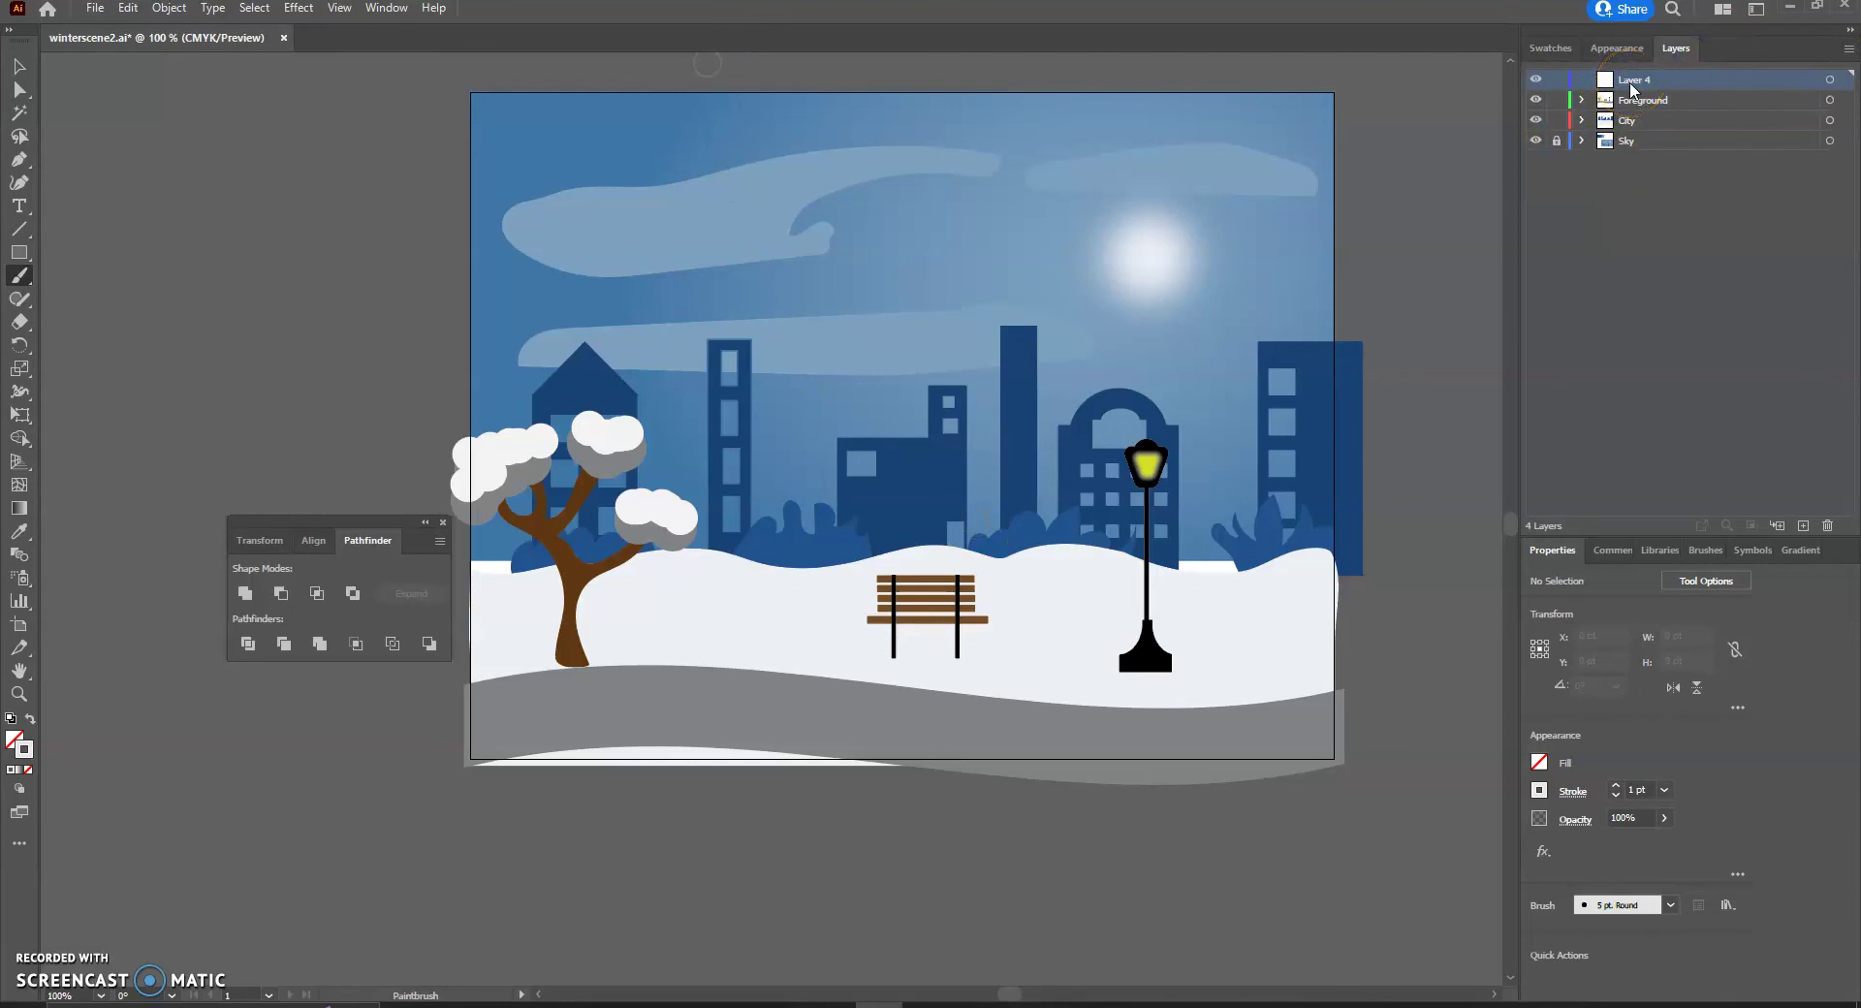
{"action": "left_click", "coordinate": [1540, 101]}
{"action": "left_click", "coordinate": [1540, 101]}
{"action": "left_click", "coordinate": [1539, 101]}
{"action": "left_click", "coordinate": [1539, 101]}
{"action": "left_click", "coordinate": [1653, 103]}
{"action": "left_click", "coordinate": [1805, 527]}
{"action": "left_click_drag", "start_coordinate": [1662, 103], "coordinate": [1661, 124]}
{"action": "double_click", "coordinate": [1650, 120]}
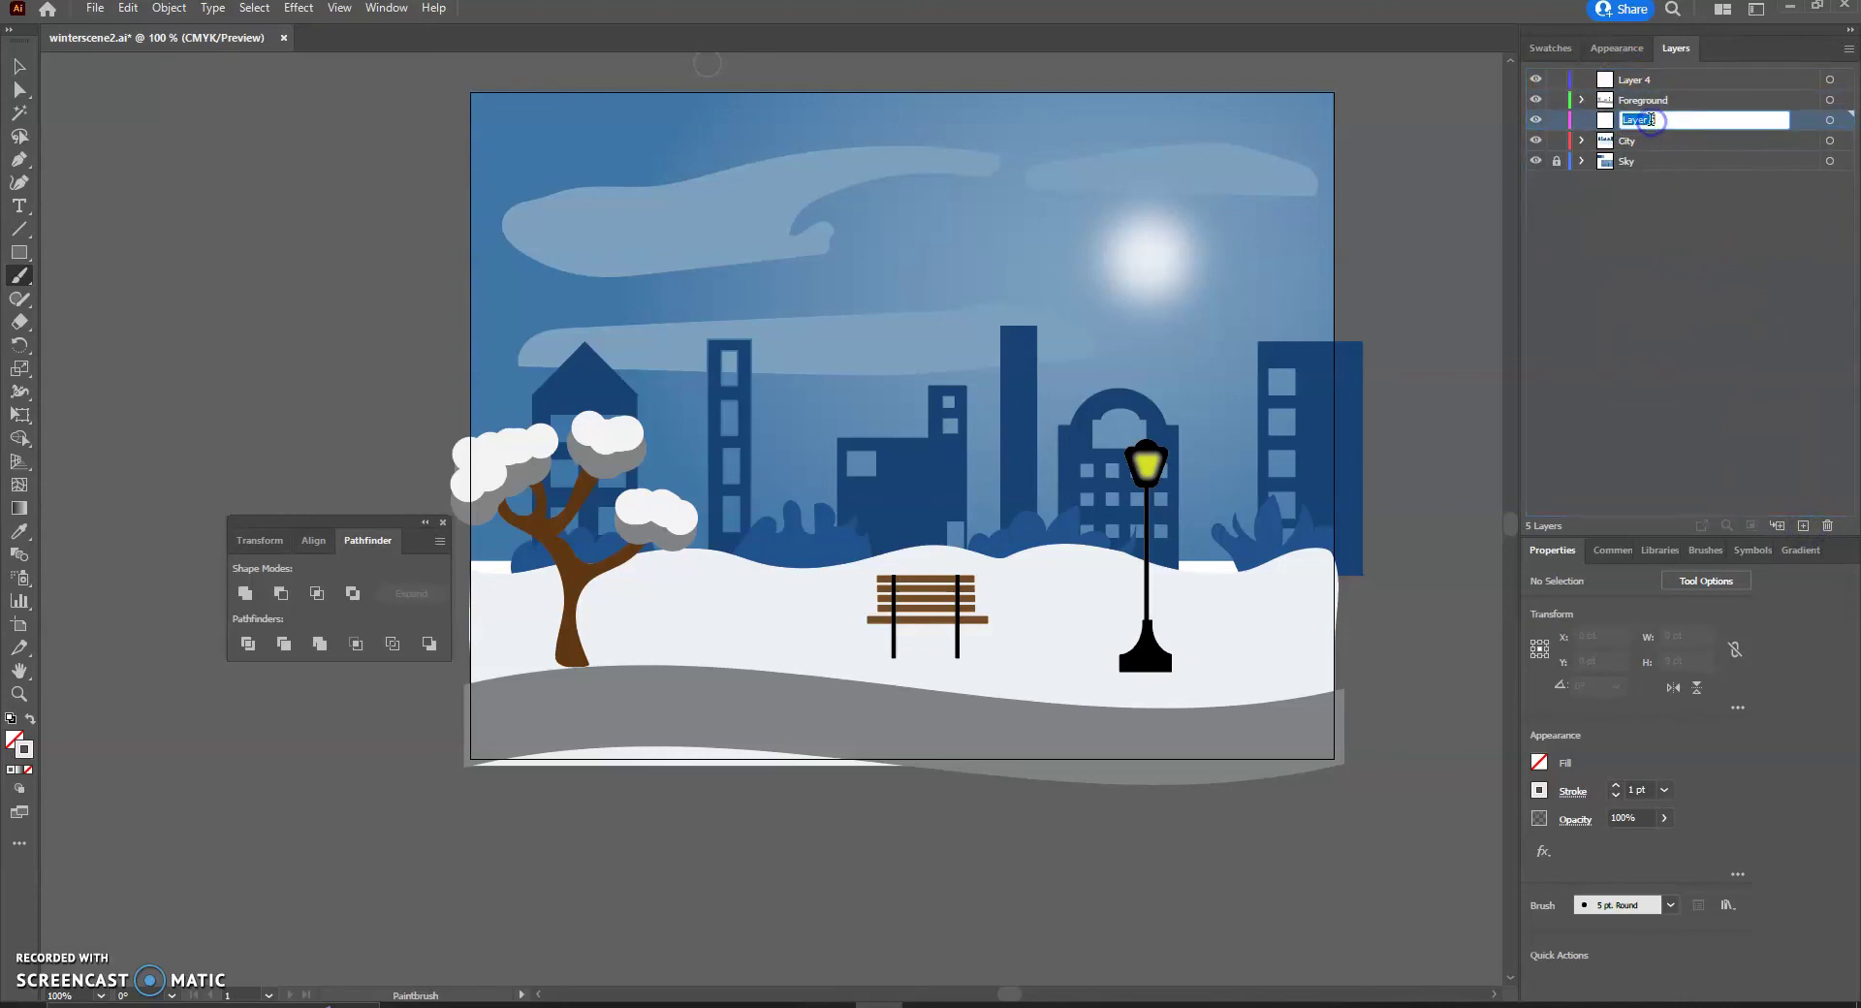
{"action": "type", "text": "Shadows"}
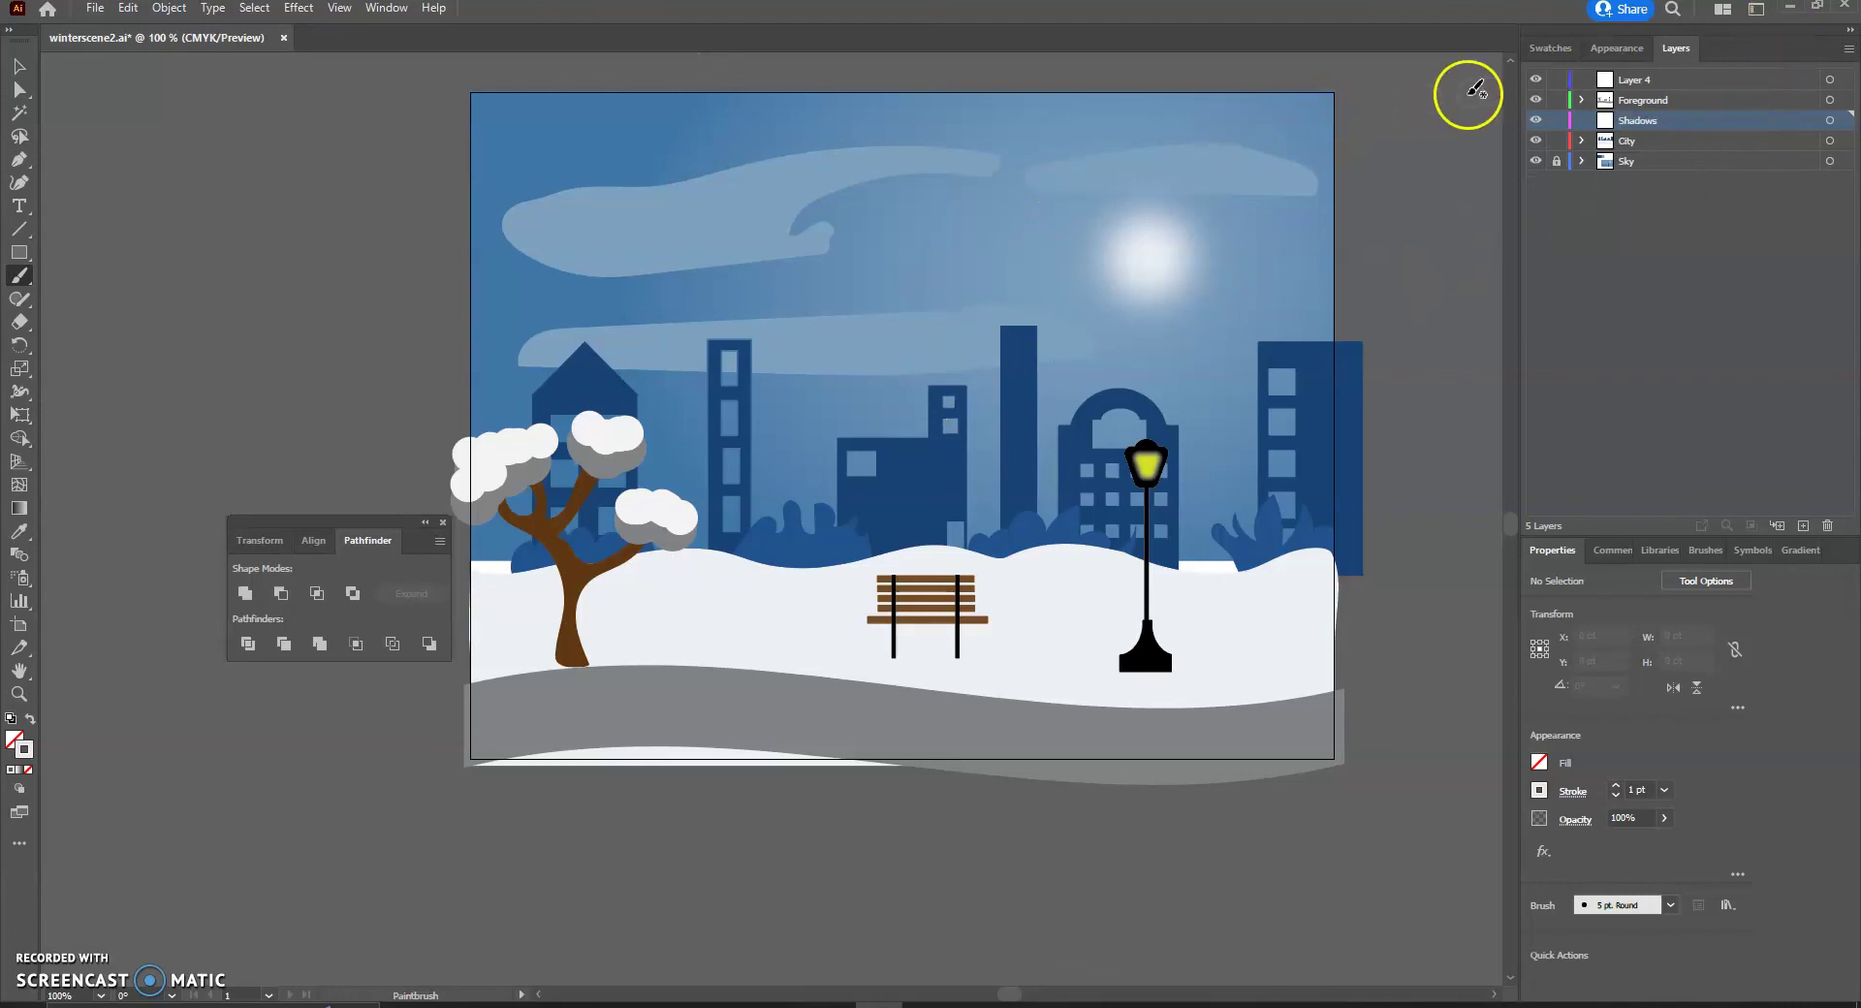
Paint light grey shadows on the snow beneath the tree, the bench and the street lamp with the Paintbrush.
{"action": "left_click", "coordinate": [1552, 47]}
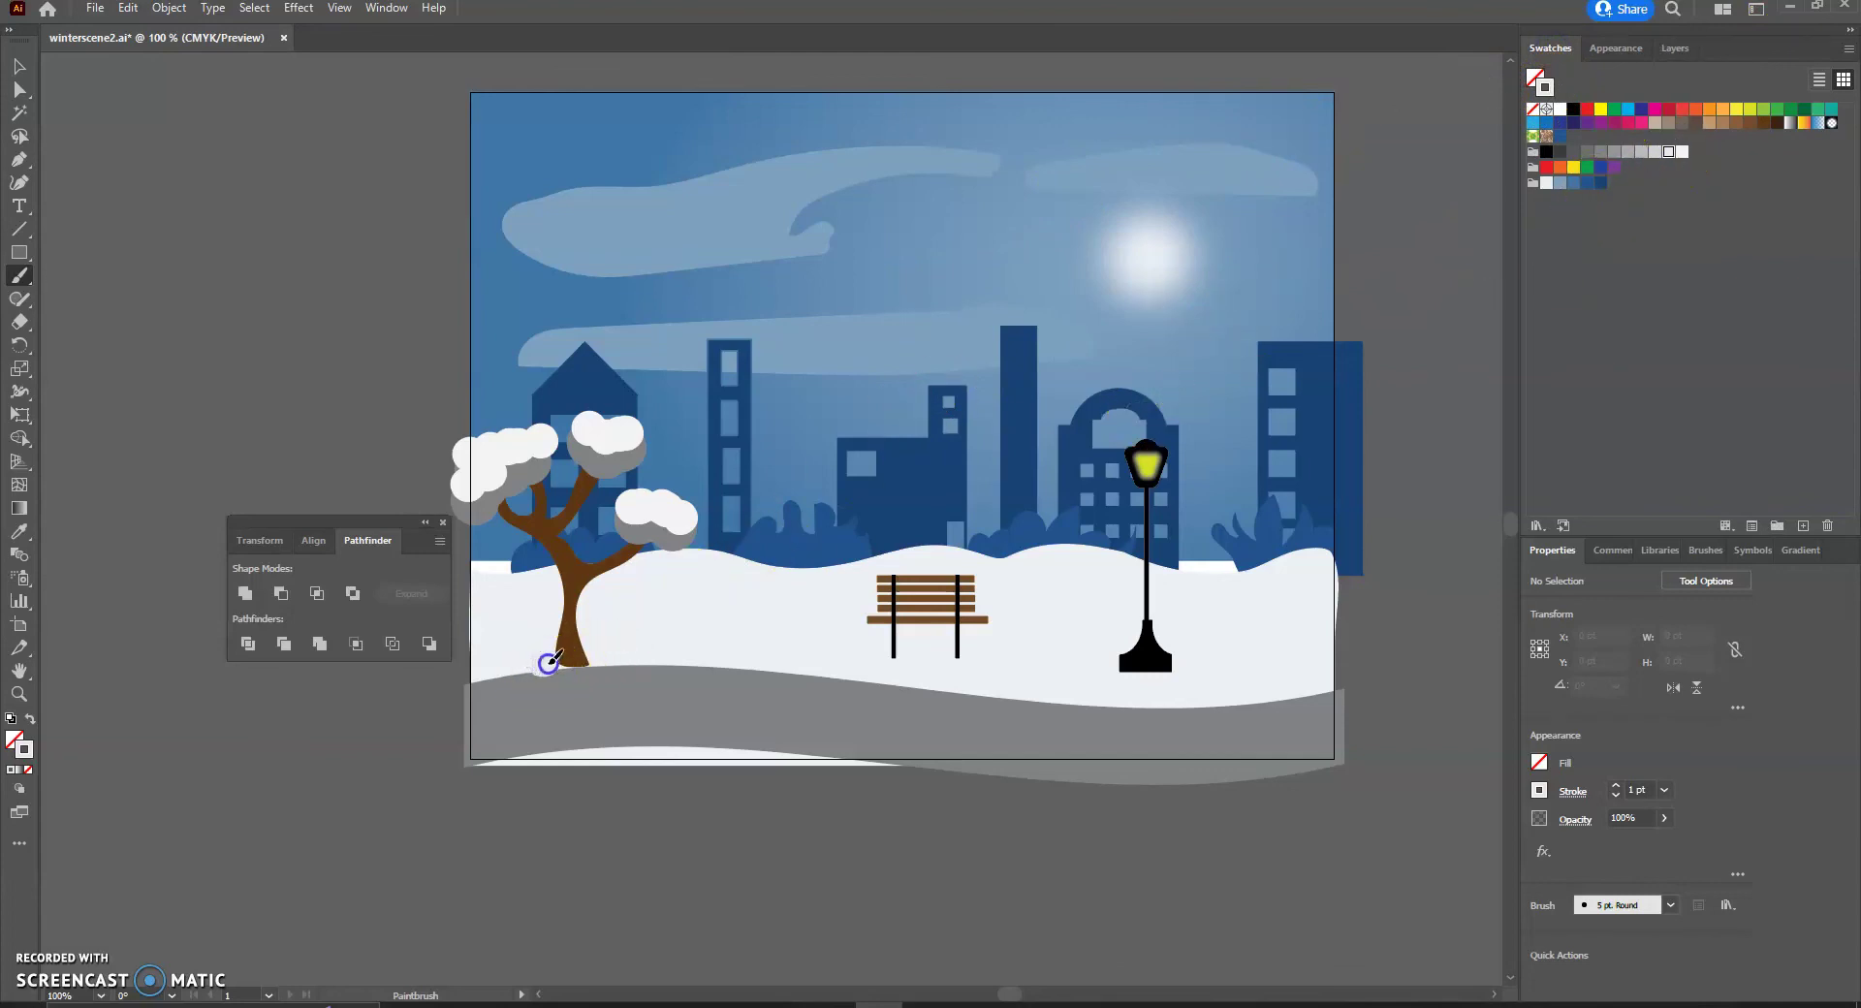
{"action": "left_click_drag", "start_coordinate": [581, 661], "coordinate": [599, 658]}
{"action": "left_click", "coordinate": [1645, 152]}
{"action": "left_click_drag", "start_coordinate": [536, 665], "coordinate": [602, 656]}
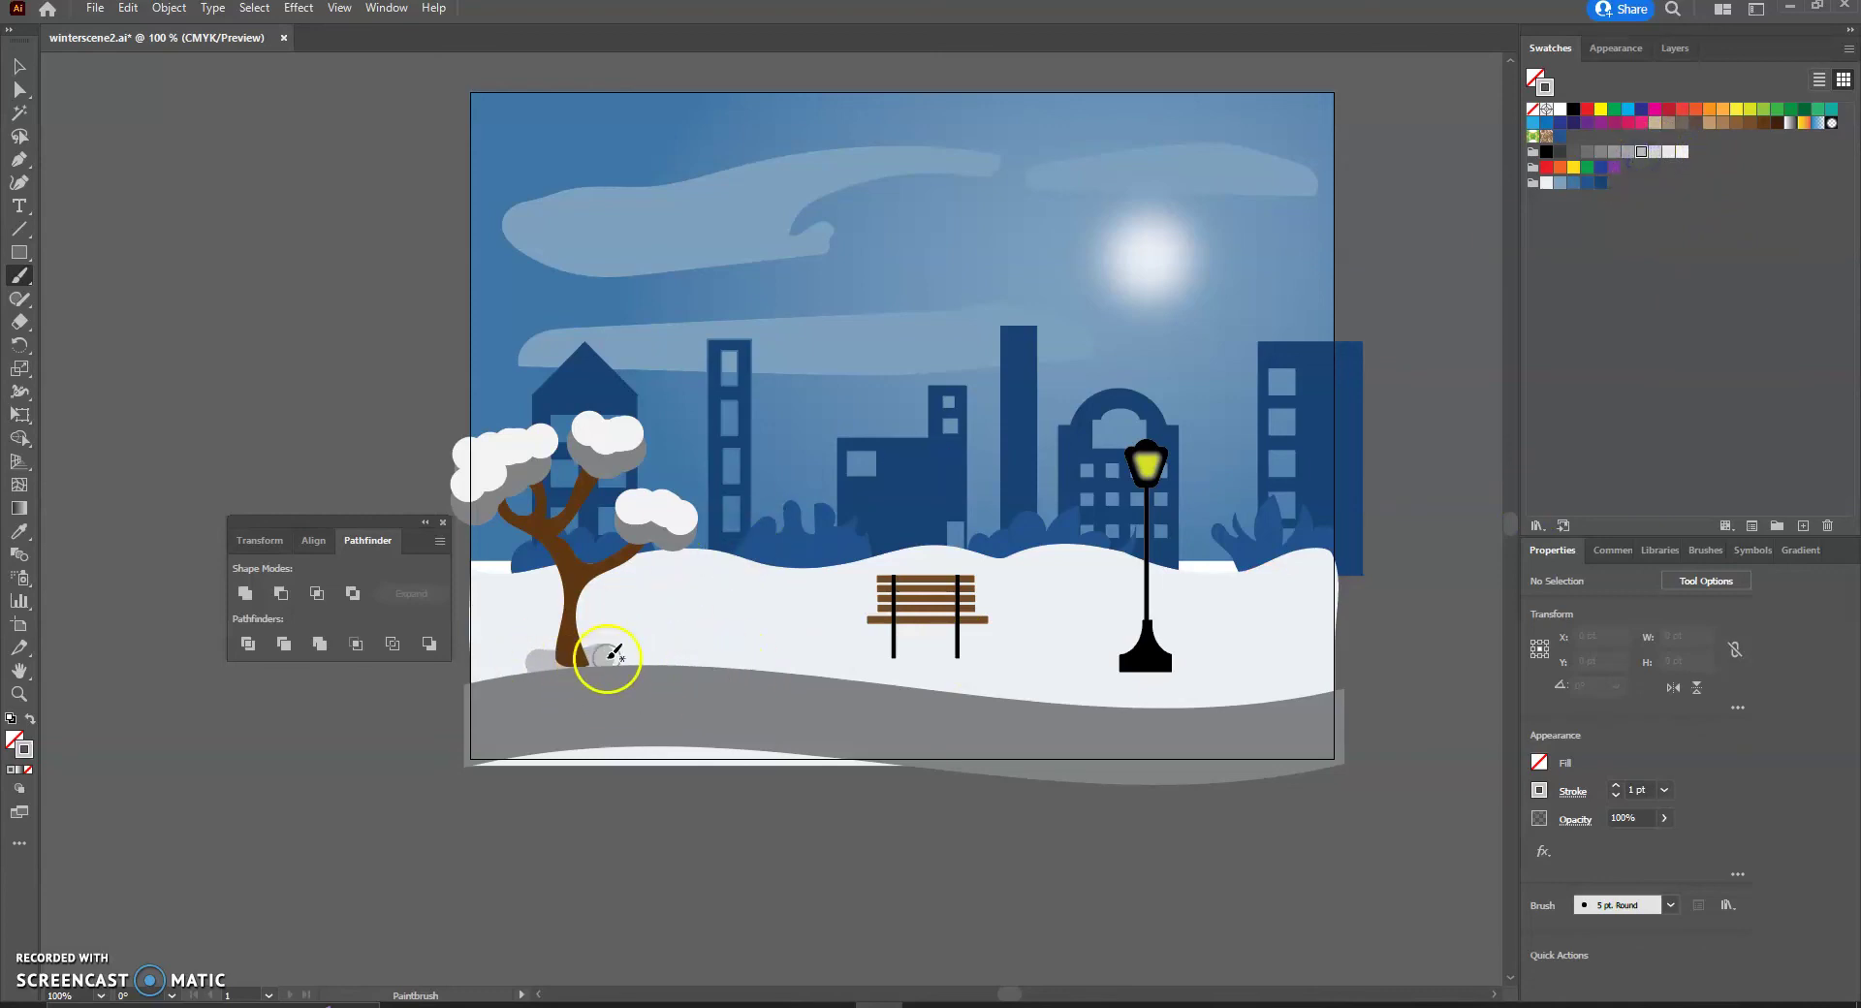
{"action": "left_click_drag", "start_coordinate": [891, 659], "coordinate": [977, 652]}
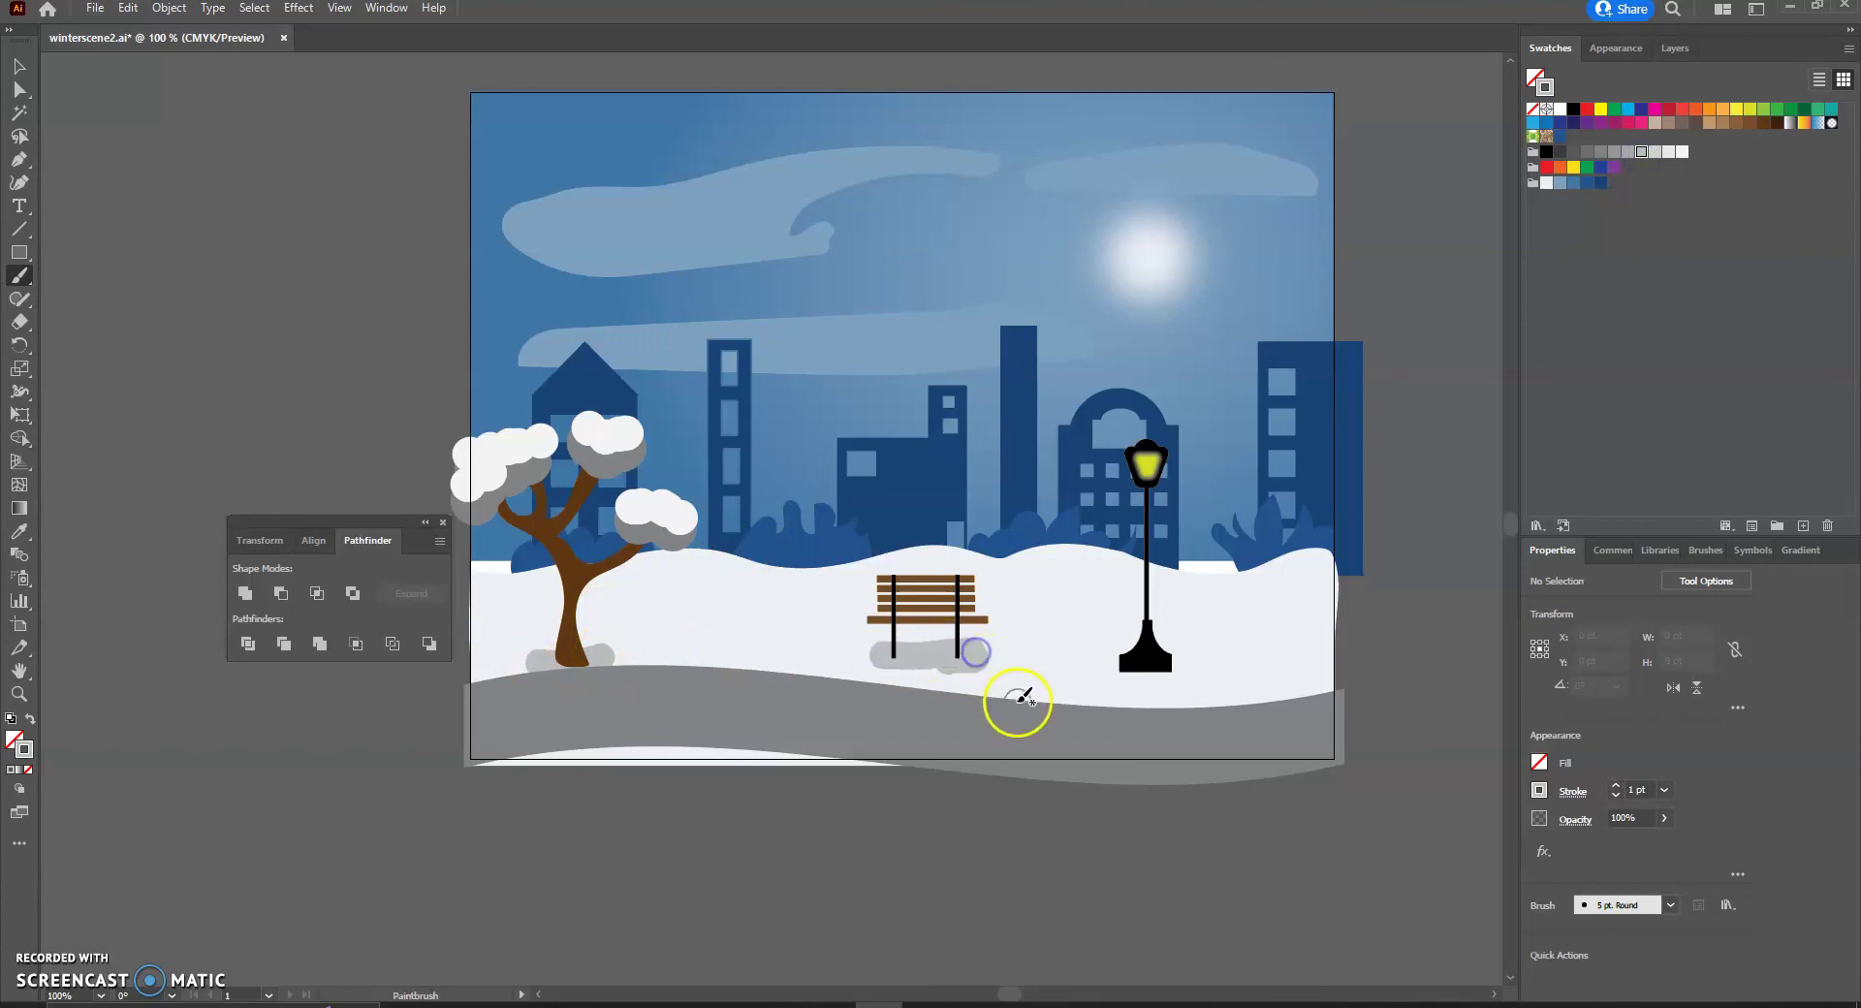
{"action": "mouse_move", "coordinate": [1167, 668]}
{"action": "left_mouse_down"}
{"action": "mouse_move", "coordinate": [1245, 676]}
{"action": "mouse_move", "coordinate": [1151, 664]}
{"action": "left_mouse_up"}
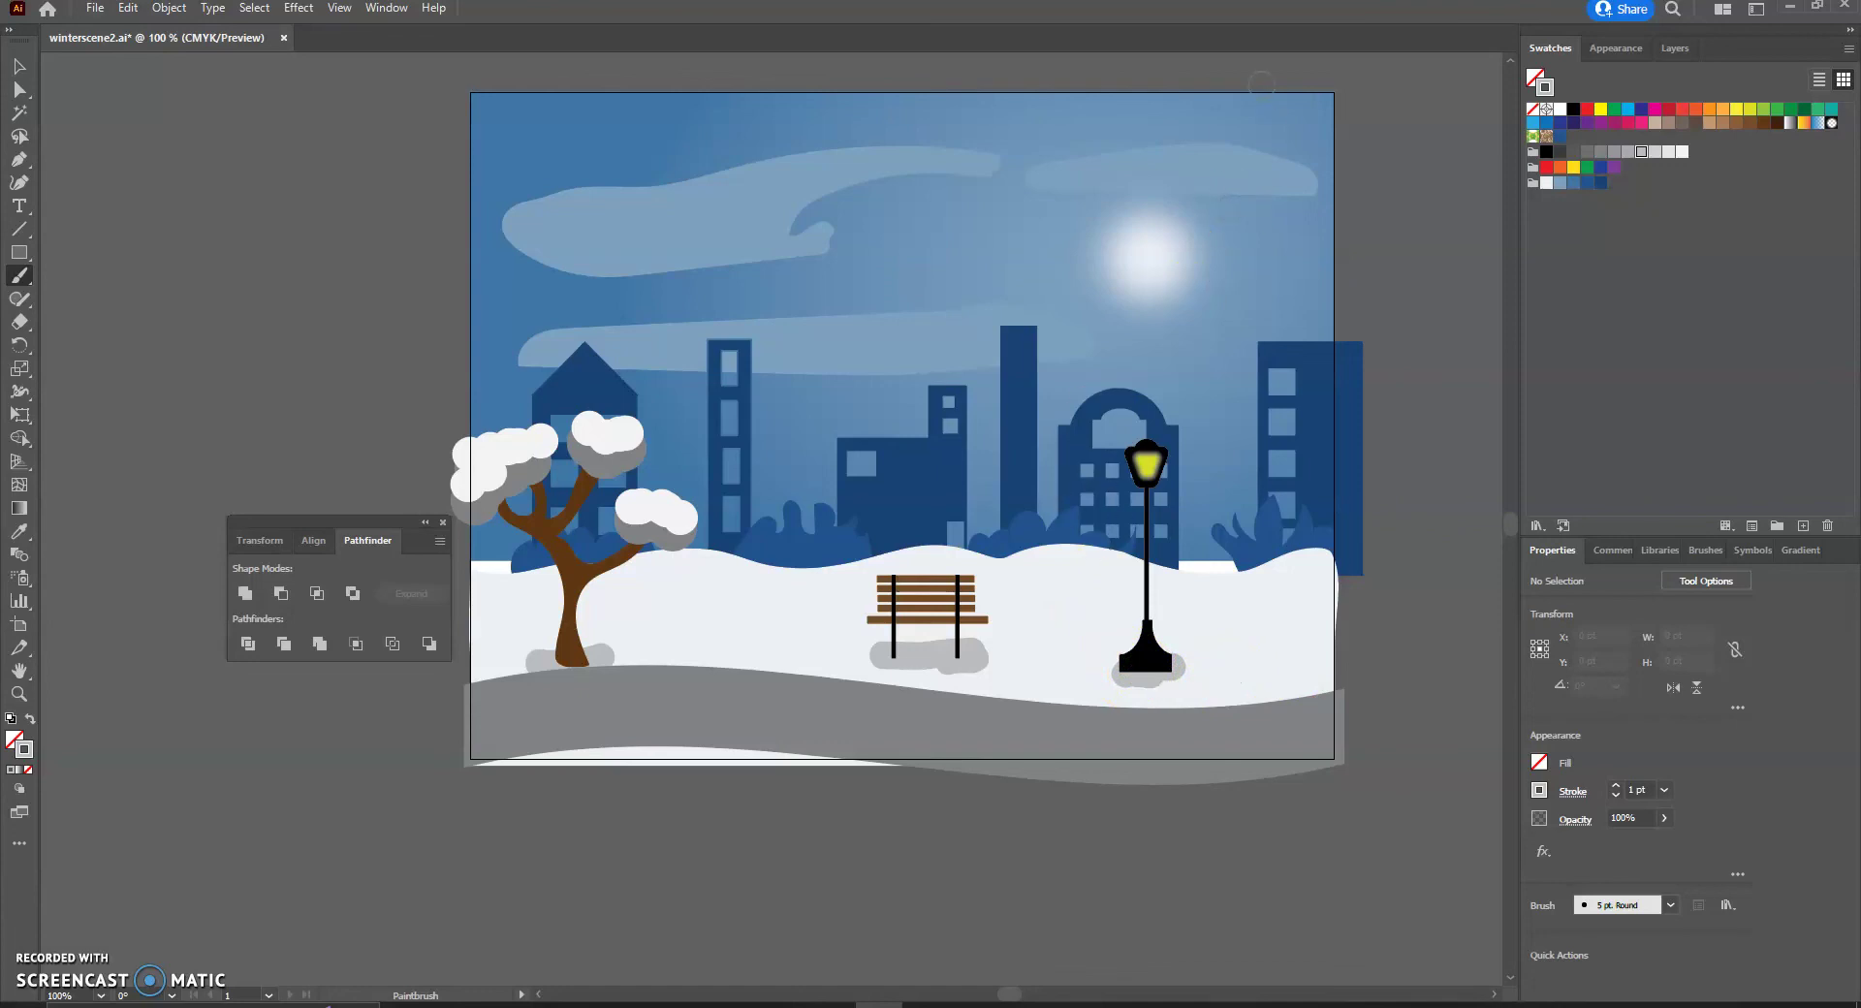
Rename the empty layer above the Foreground layer as Snow.
{"action": "left_click", "coordinate": [1676, 48]}
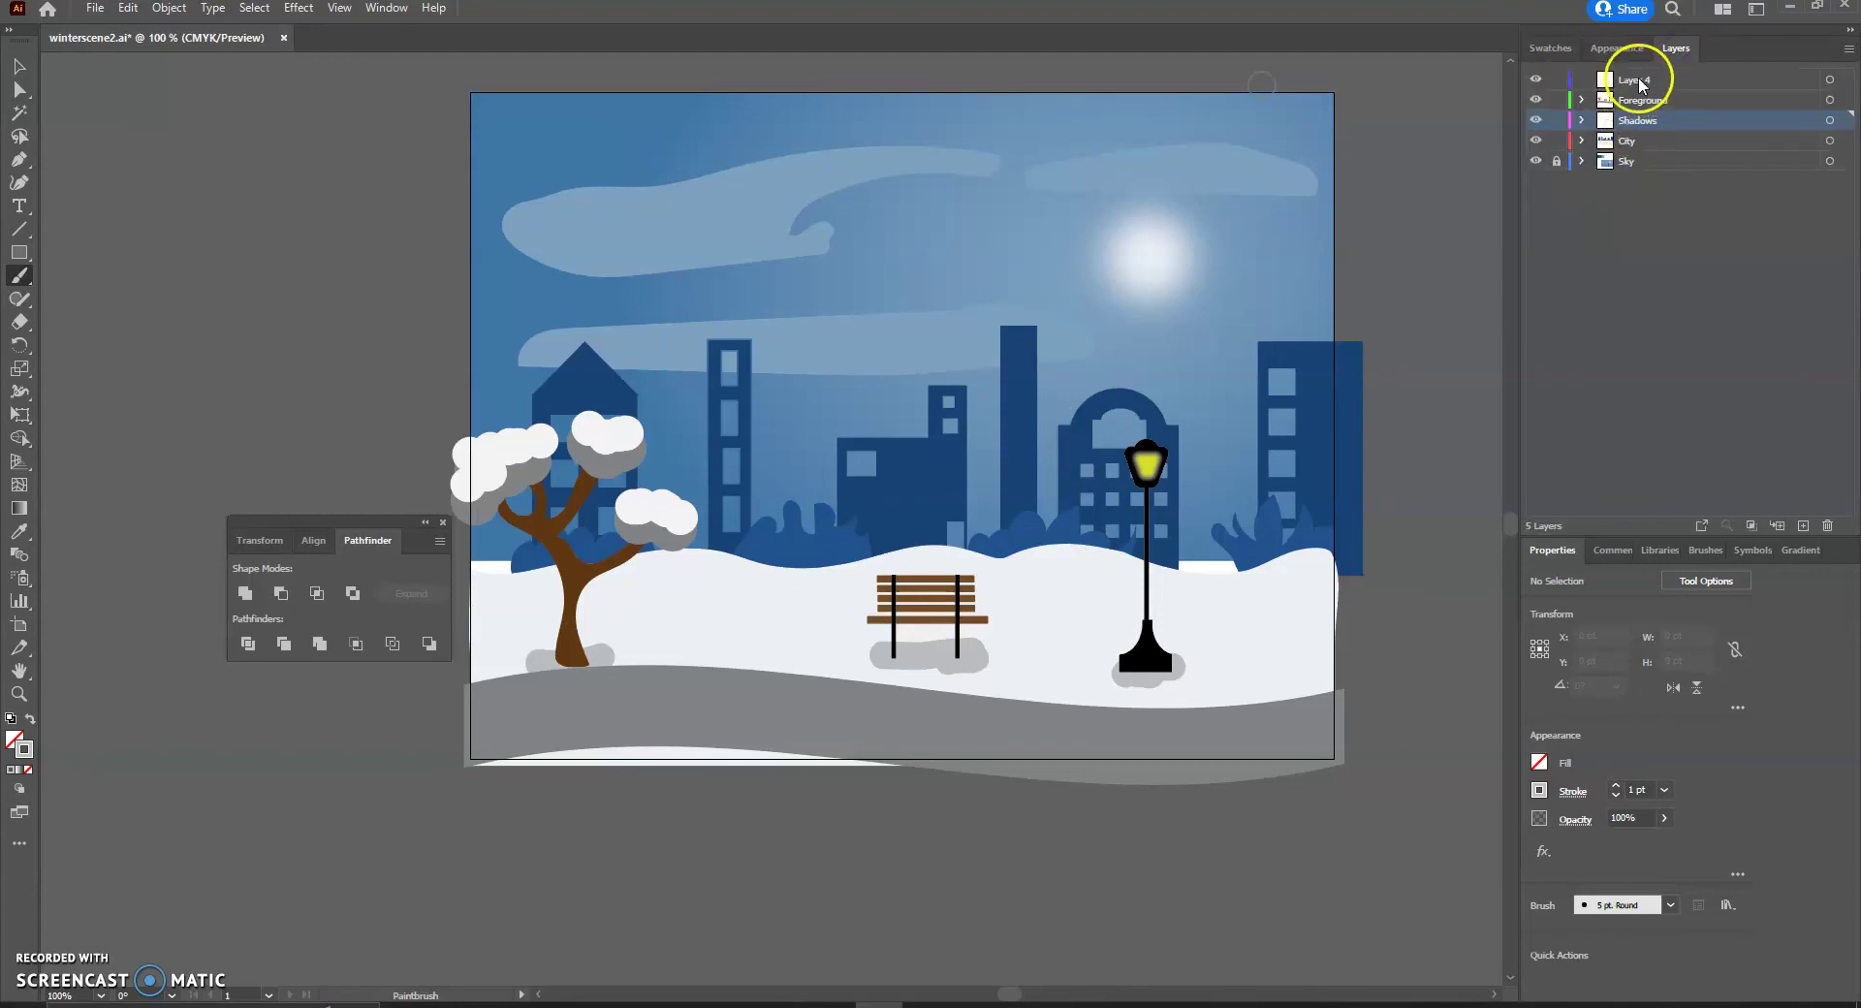
{"action": "left_click", "coordinate": [1677, 81]}
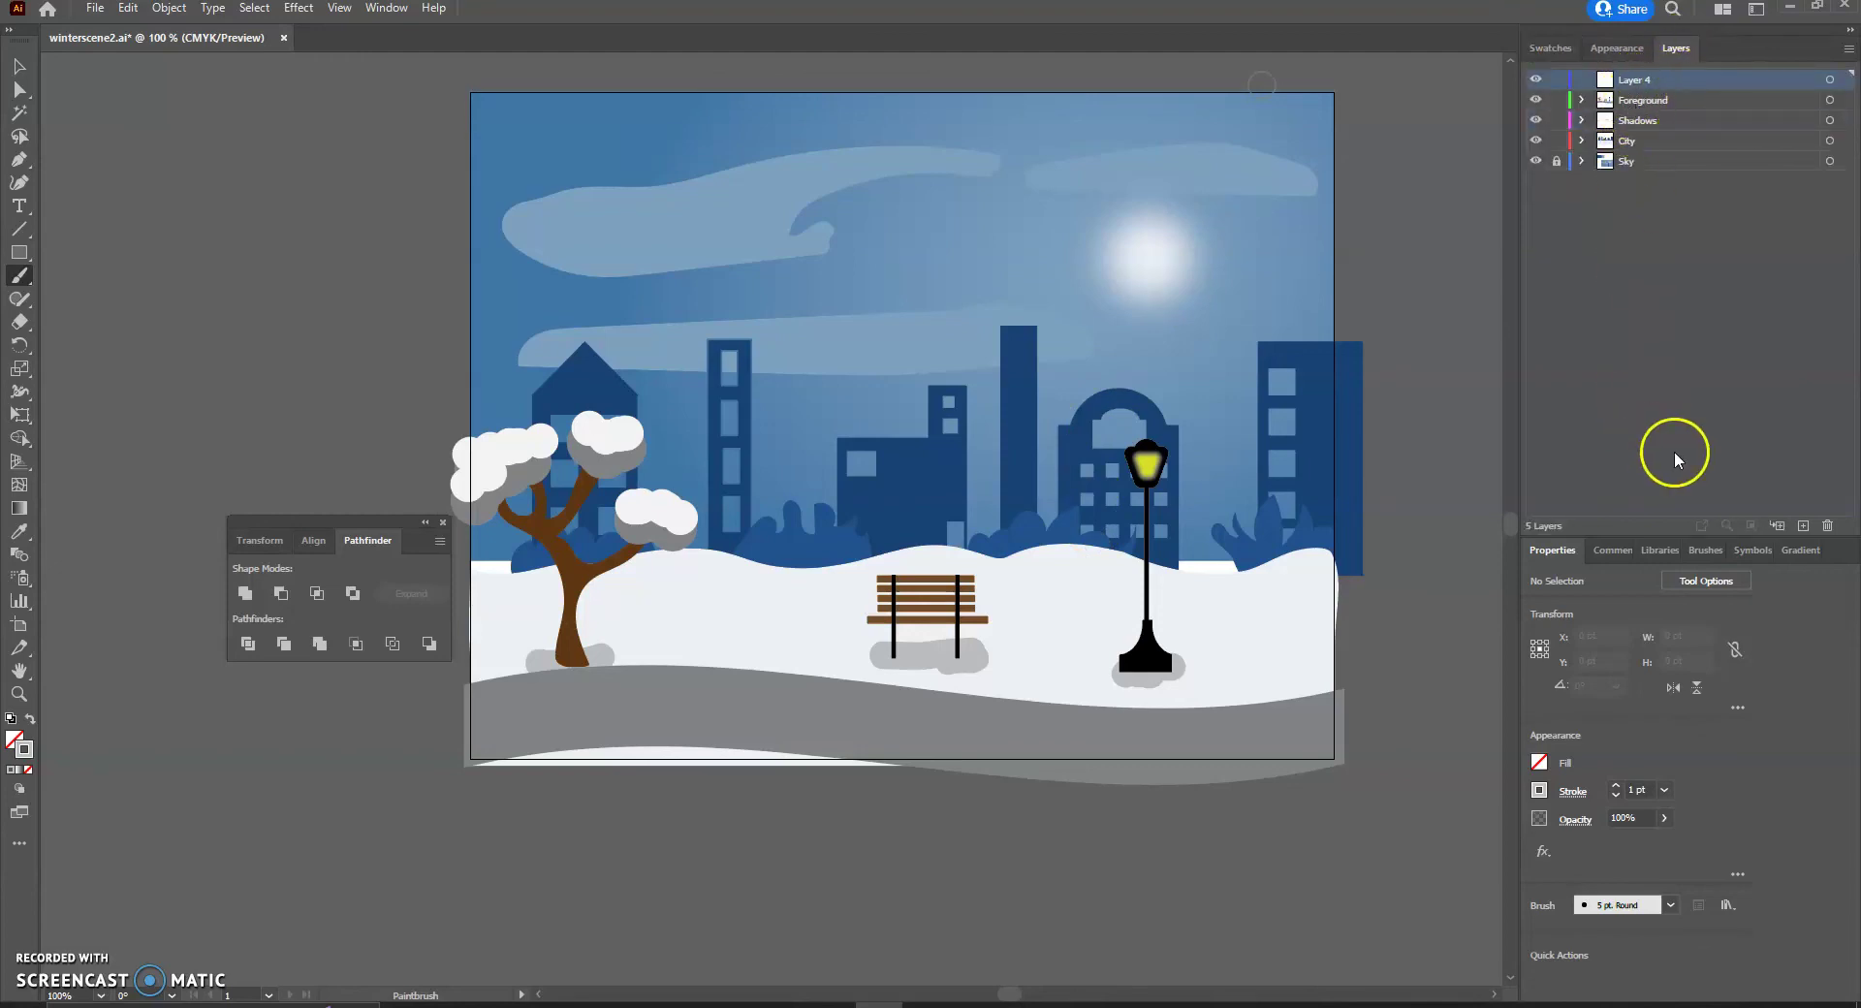
{"action": "double_click", "coordinate": [1640, 82]}
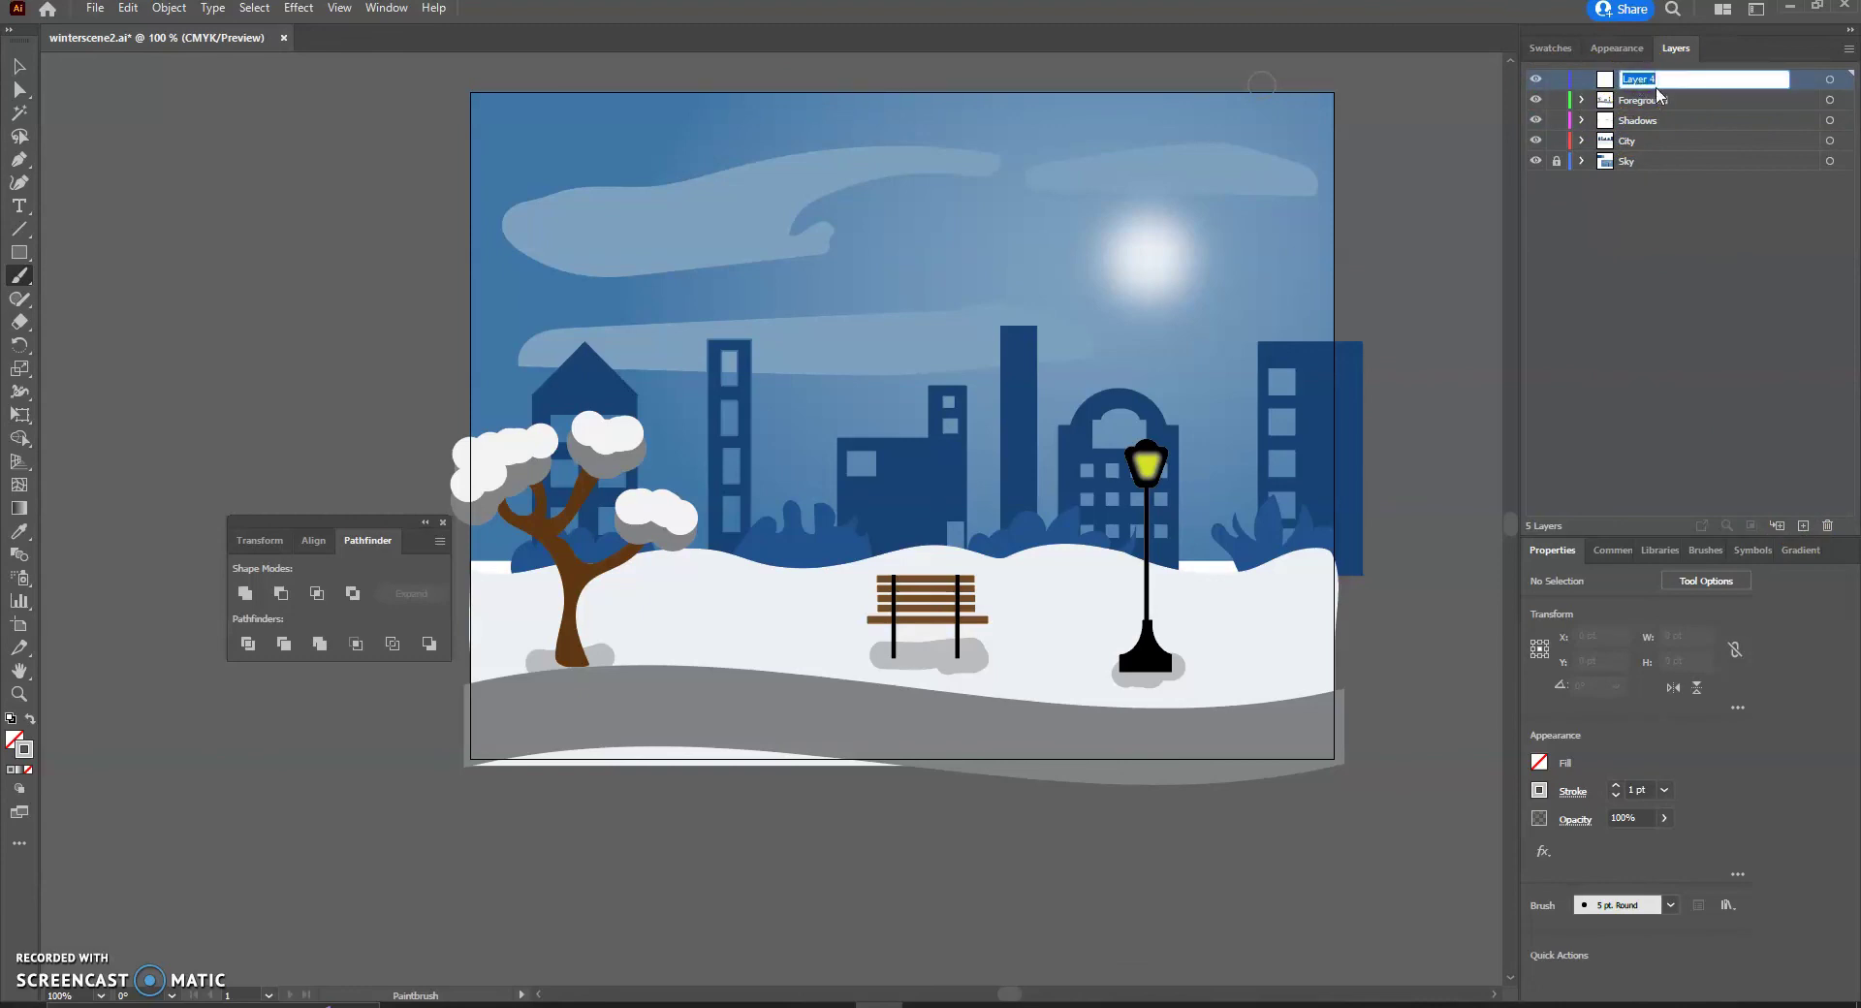
{"action": "key", "text": "Return"}
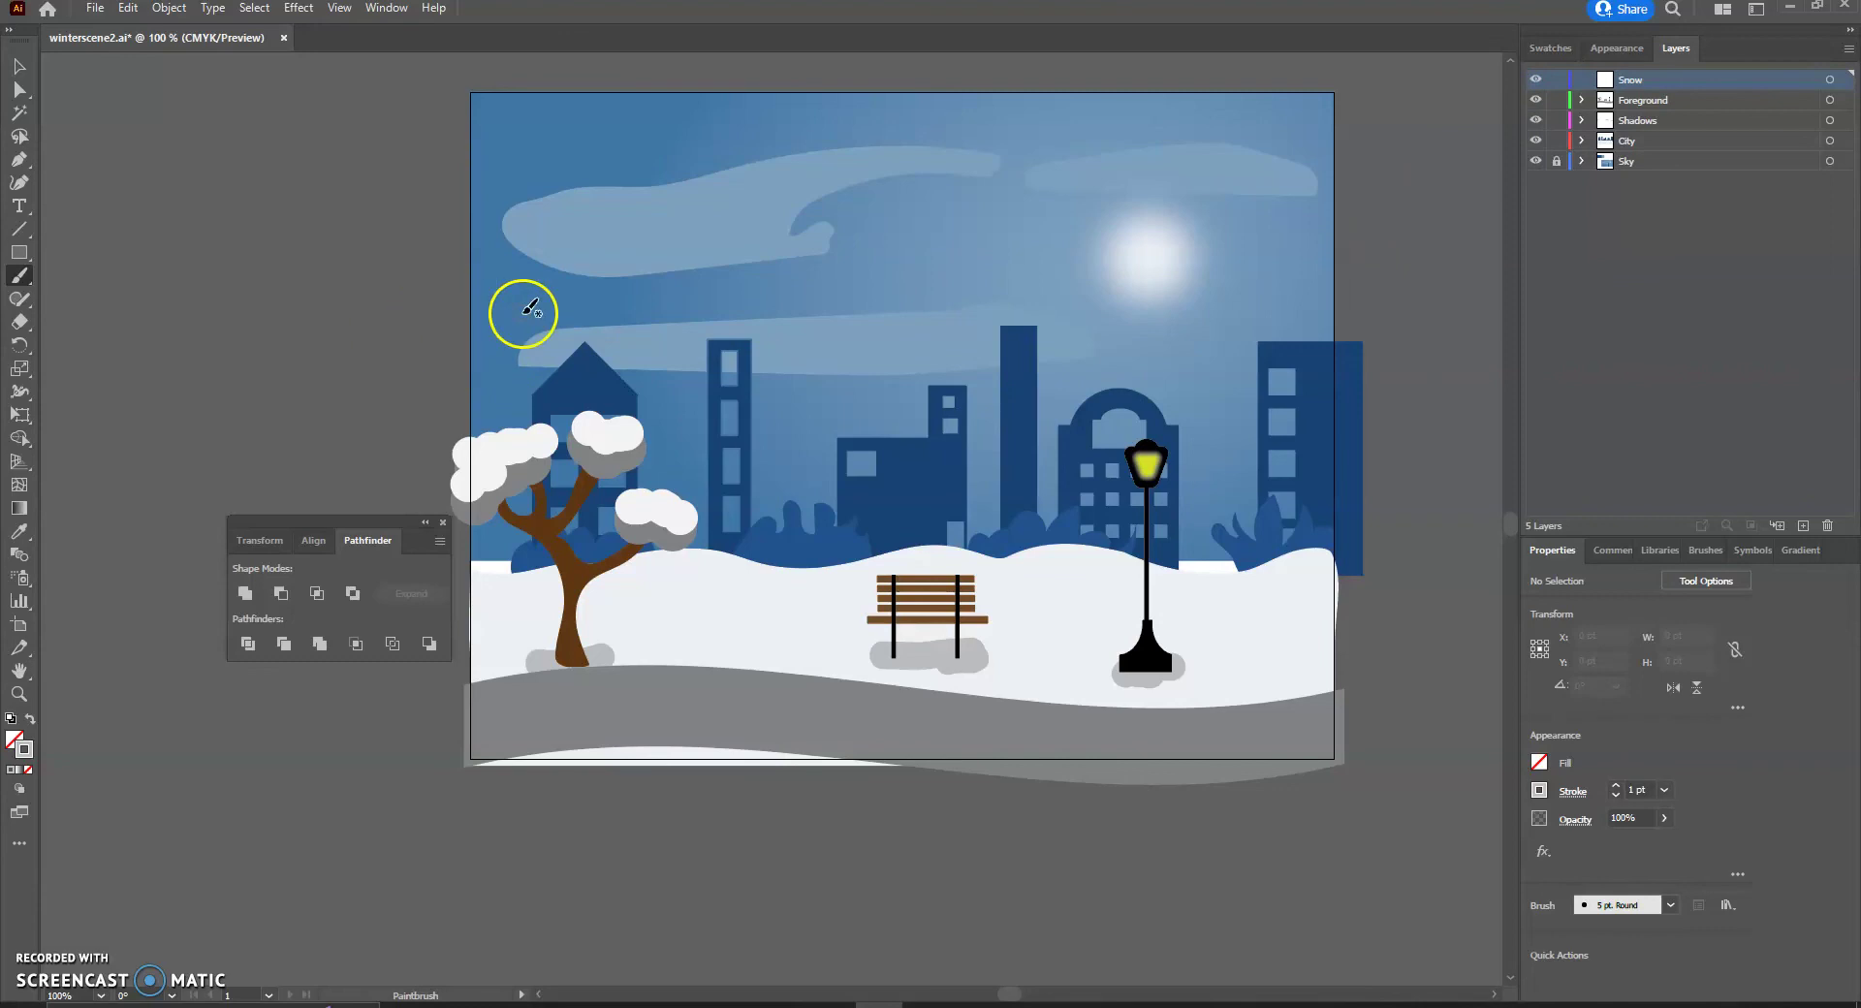
Paint large and small near-white snowflake dots across the sky and buildings on the Snow layer with the Paintbrush.
{"action": "left_click", "coordinate": [1560, 48]}
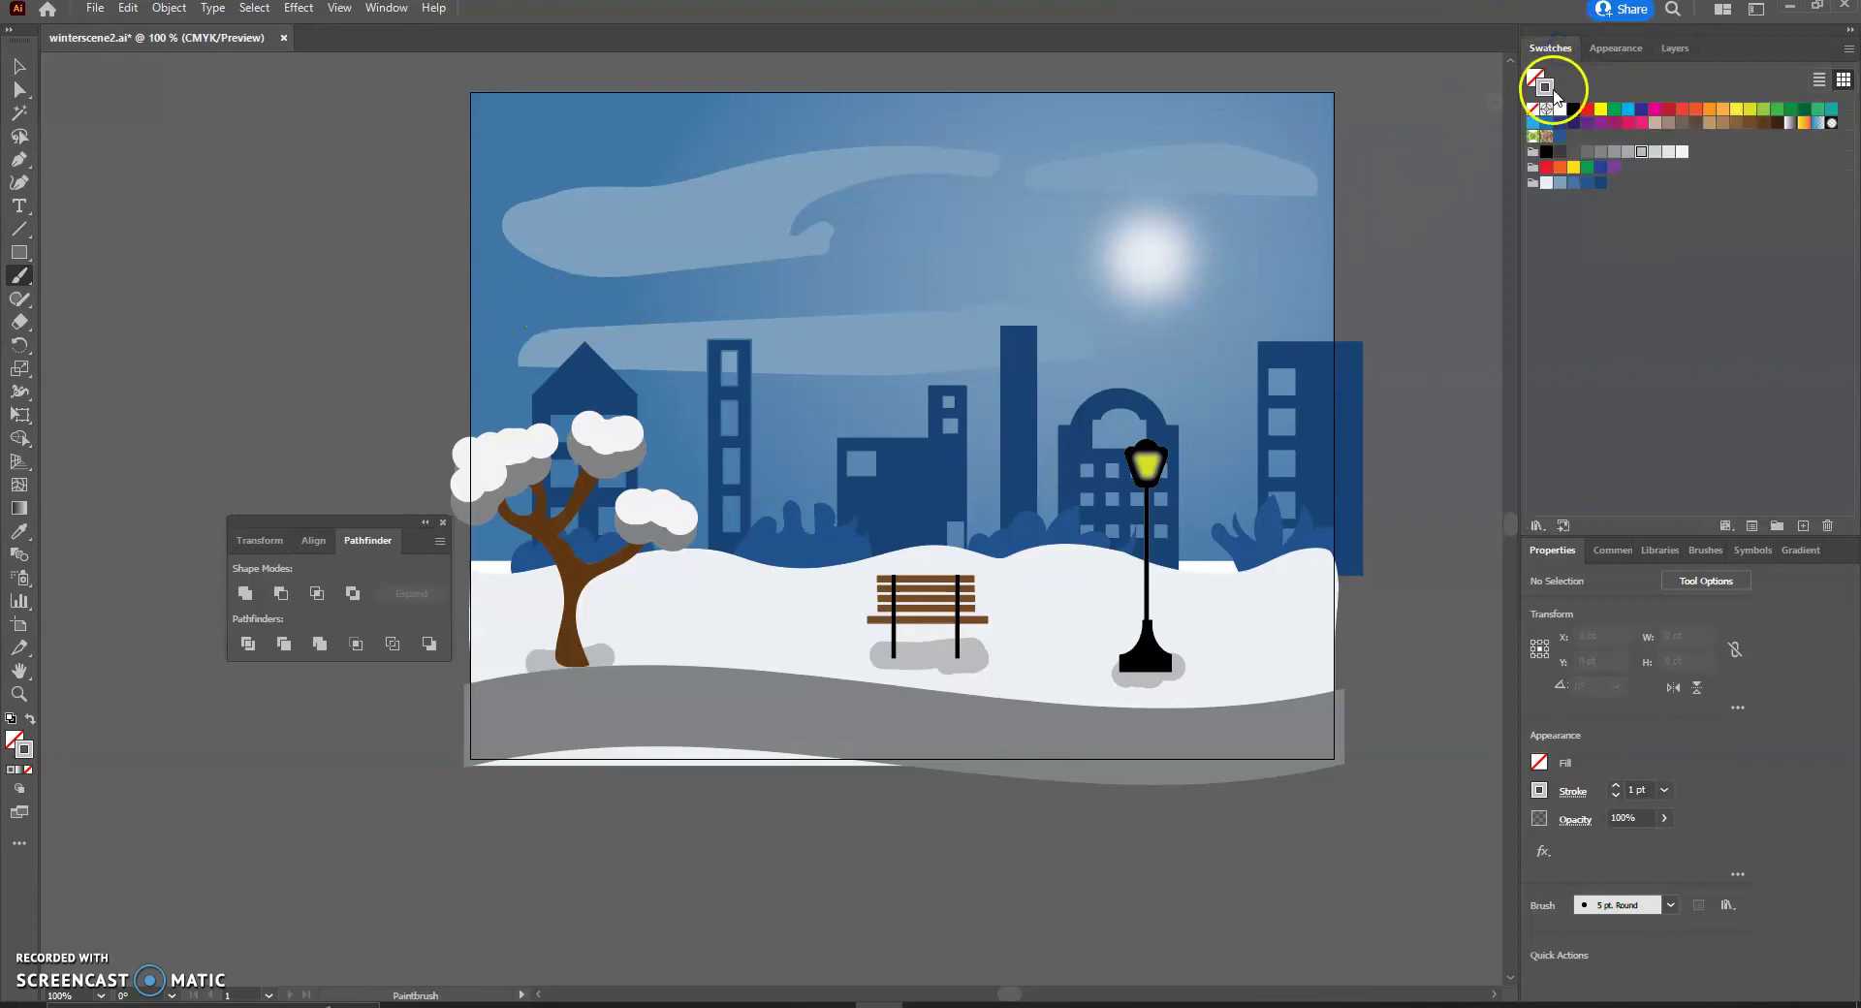
{"action": "left_click", "coordinate": [1546, 183]}
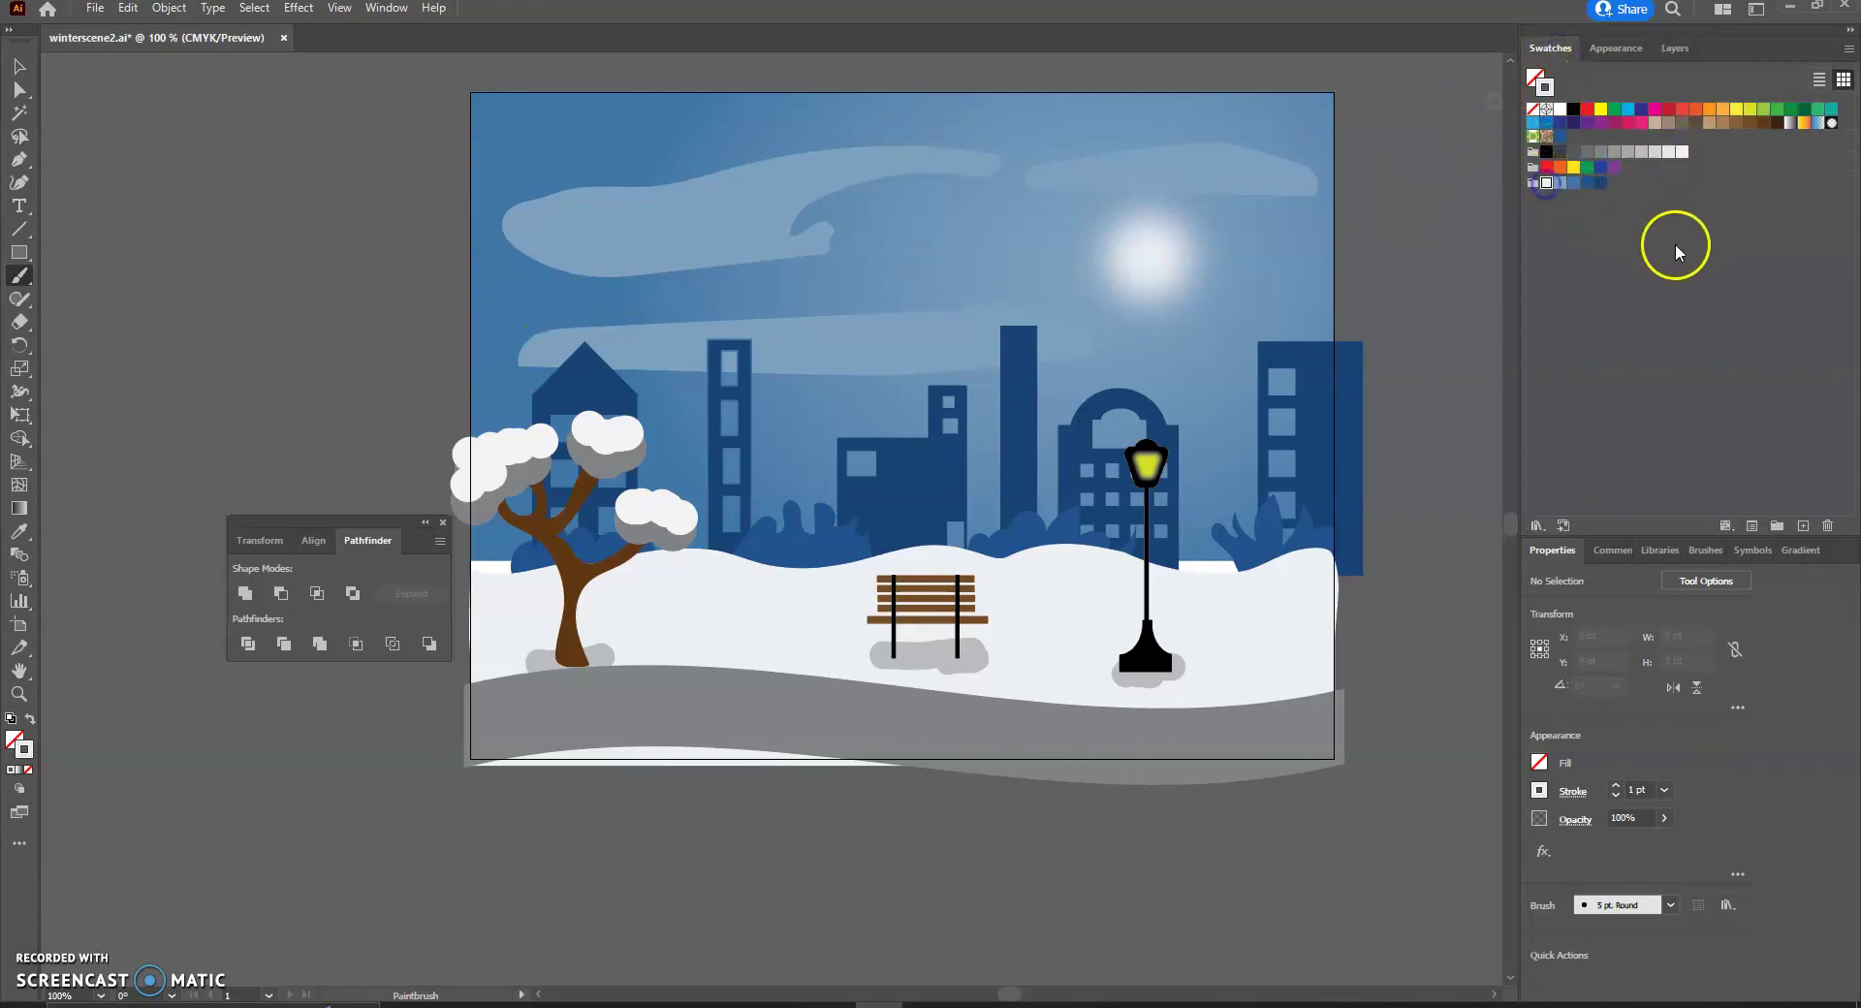
{"action": "left_click", "coordinate": [579, 167]}
{"action": "left_click", "coordinate": [683, 349]}
{"action": "left_click", "coordinate": [1001, 255]}
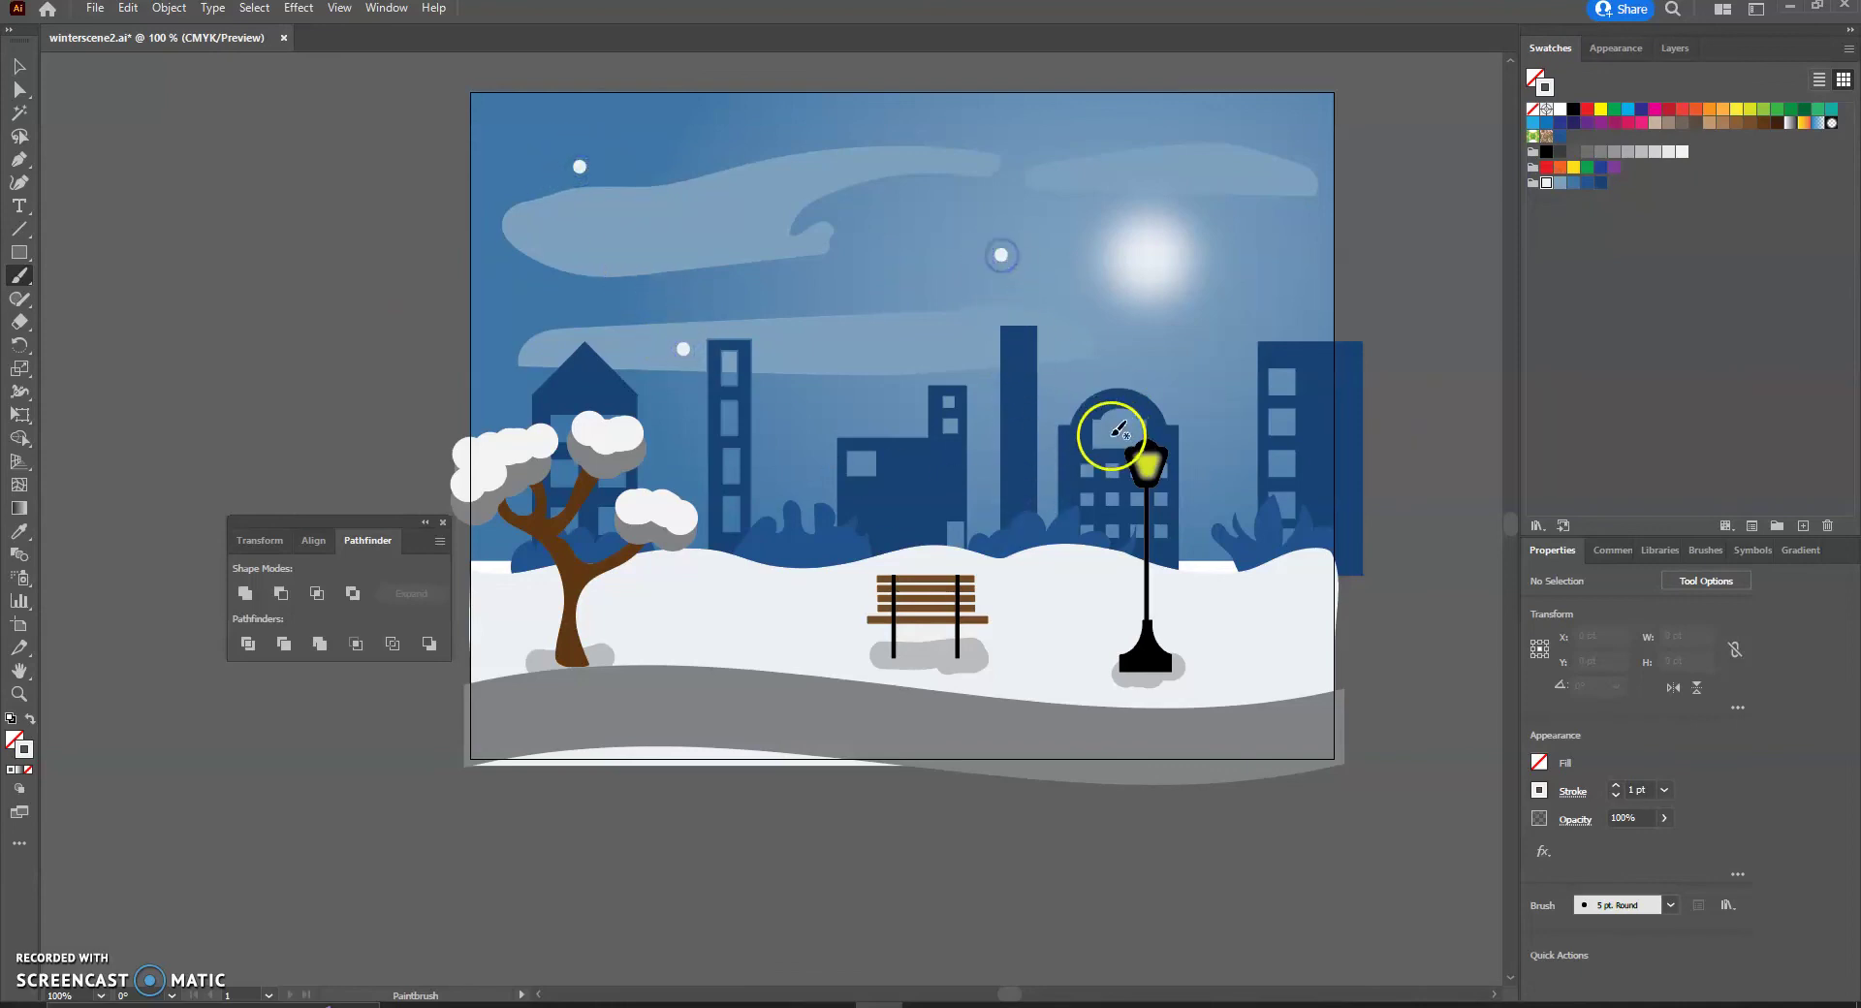
{"action": "left_click", "coordinate": [987, 480]}
{"action": "left_click", "coordinate": [923, 323]}
{"action": "left_click", "coordinate": [1192, 231]}
{"action": "left_click", "coordinate": [1252, 409]}
{"action": "left_click", "coordinate": [1263, 206]}
{"action": "left_click", "coordinate": [736, 146]}
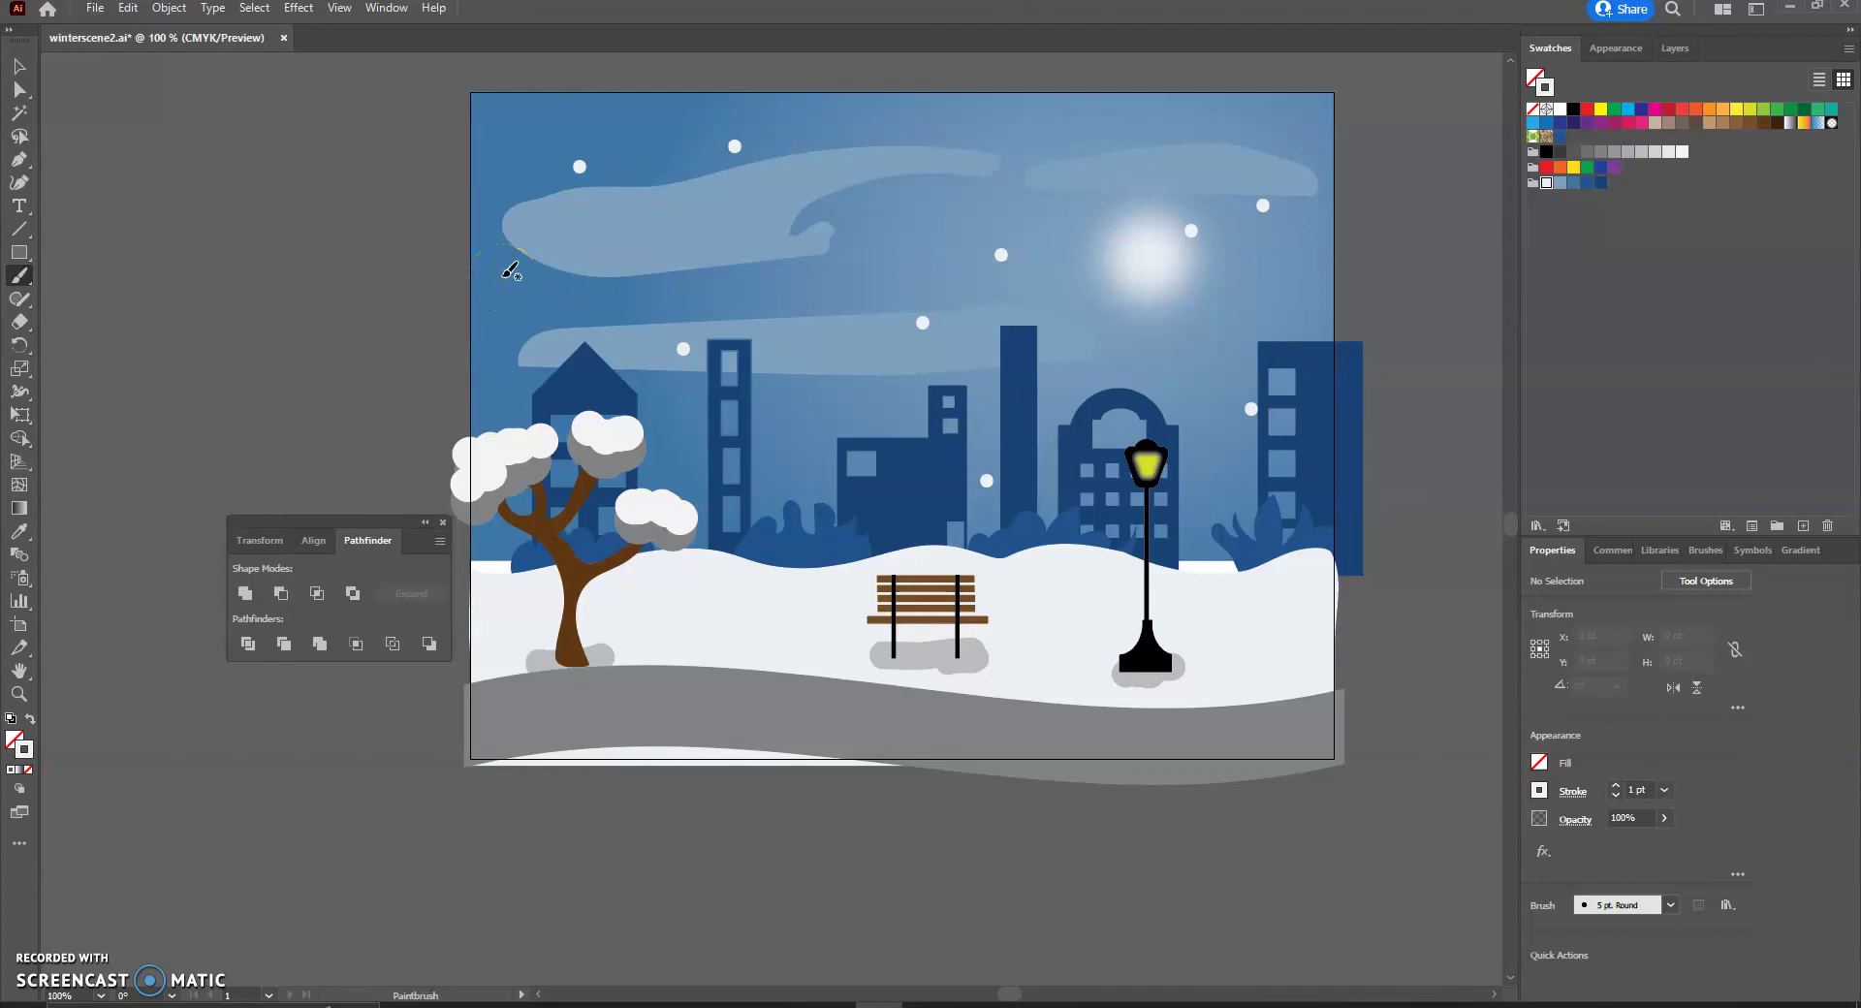
{"action": "left_click", "coordinate": [505, 274]}
{"action": "left_click", "coordinate": [508, 418]}
{"action": "left_click", "coordinate": [845, 481]}
{"action": "left_click", "coordinate": [847, 268]}
{"action": "left_click", "coordinate": [676, 253]}
{"action": "left_click", "coordinate": [1107, 423]}
{"action": "left_click", "coordinate": [1095, 230]}
{"action": "left_click", "coordinate": [916, 143]}
{"action": "left_click", "coordinate": [767, 417]}
{"action": "left_click", "coordinate": [706, 498]}
{"action": "left_click", "coordinate": [1229, 488]}
{"action": "left_click", "coordinate": [1139, 315]}
{"action": "left_click", "coordinate": [1304, 263]}
{"action": "left_click", "coordinate": [1259, 136]}
{"action": "left_click", "coordinate": [1046, 136]}
{"action": "left_click", "coordinate": [912, 193]}
{"action": "left_click", "coordinate": [806, 137]}
{"action": "left_click", "coordinate": [735, 314]}
{"action": "left_click", "coordinate": [847, 425]}
{"action": "left_click", "coordinate": [727, 515]}
{"action": "left_click", "coordinate": [939, 487]}
{"action": "left_click", "coordinate": [655, 245]}
{"action": "left_click", "coordinate": [642, 171]}
{"action": "left_click", "coordinate": [552, 316]}
{"action": "left_click", "coordinate": [595, 241]}
{"action": "left_click", "coordinate": [641, 337]}
{"action": "left_click", "coordinate": [1201, 355]}
{"action": "left_click", "coordinate": [1100, 360]}
{"action": "left_click", "coordinate": [932, 264]}
{"action": "left_click", "coordinate": [797, 359]}
{"action": "left_click", "coordinate": [726, 213]}
{"action": "left_click", "coordinate": [978, 127]}
{"action": "left_click", "coordinate": [1183, 112]}
{"action": "left_click", "coordinate": [1308, 123]}
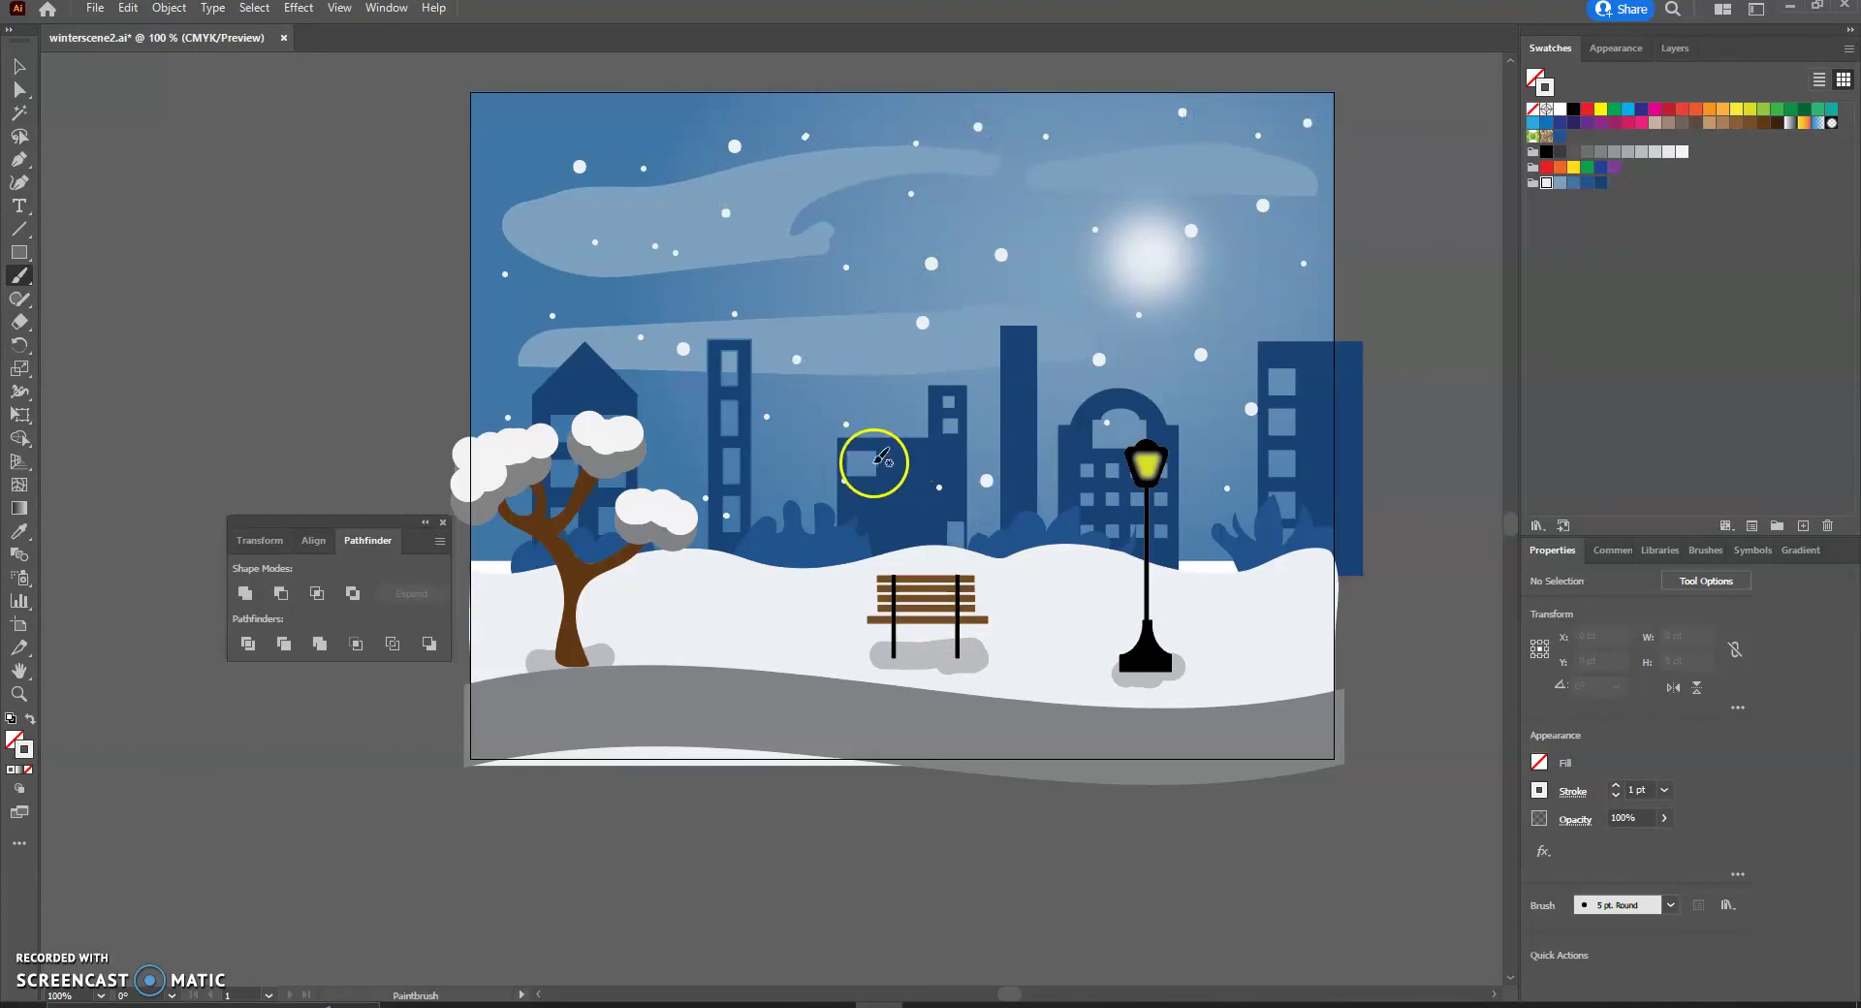
{"action": "left_click", "coordinate": [820, 532]}
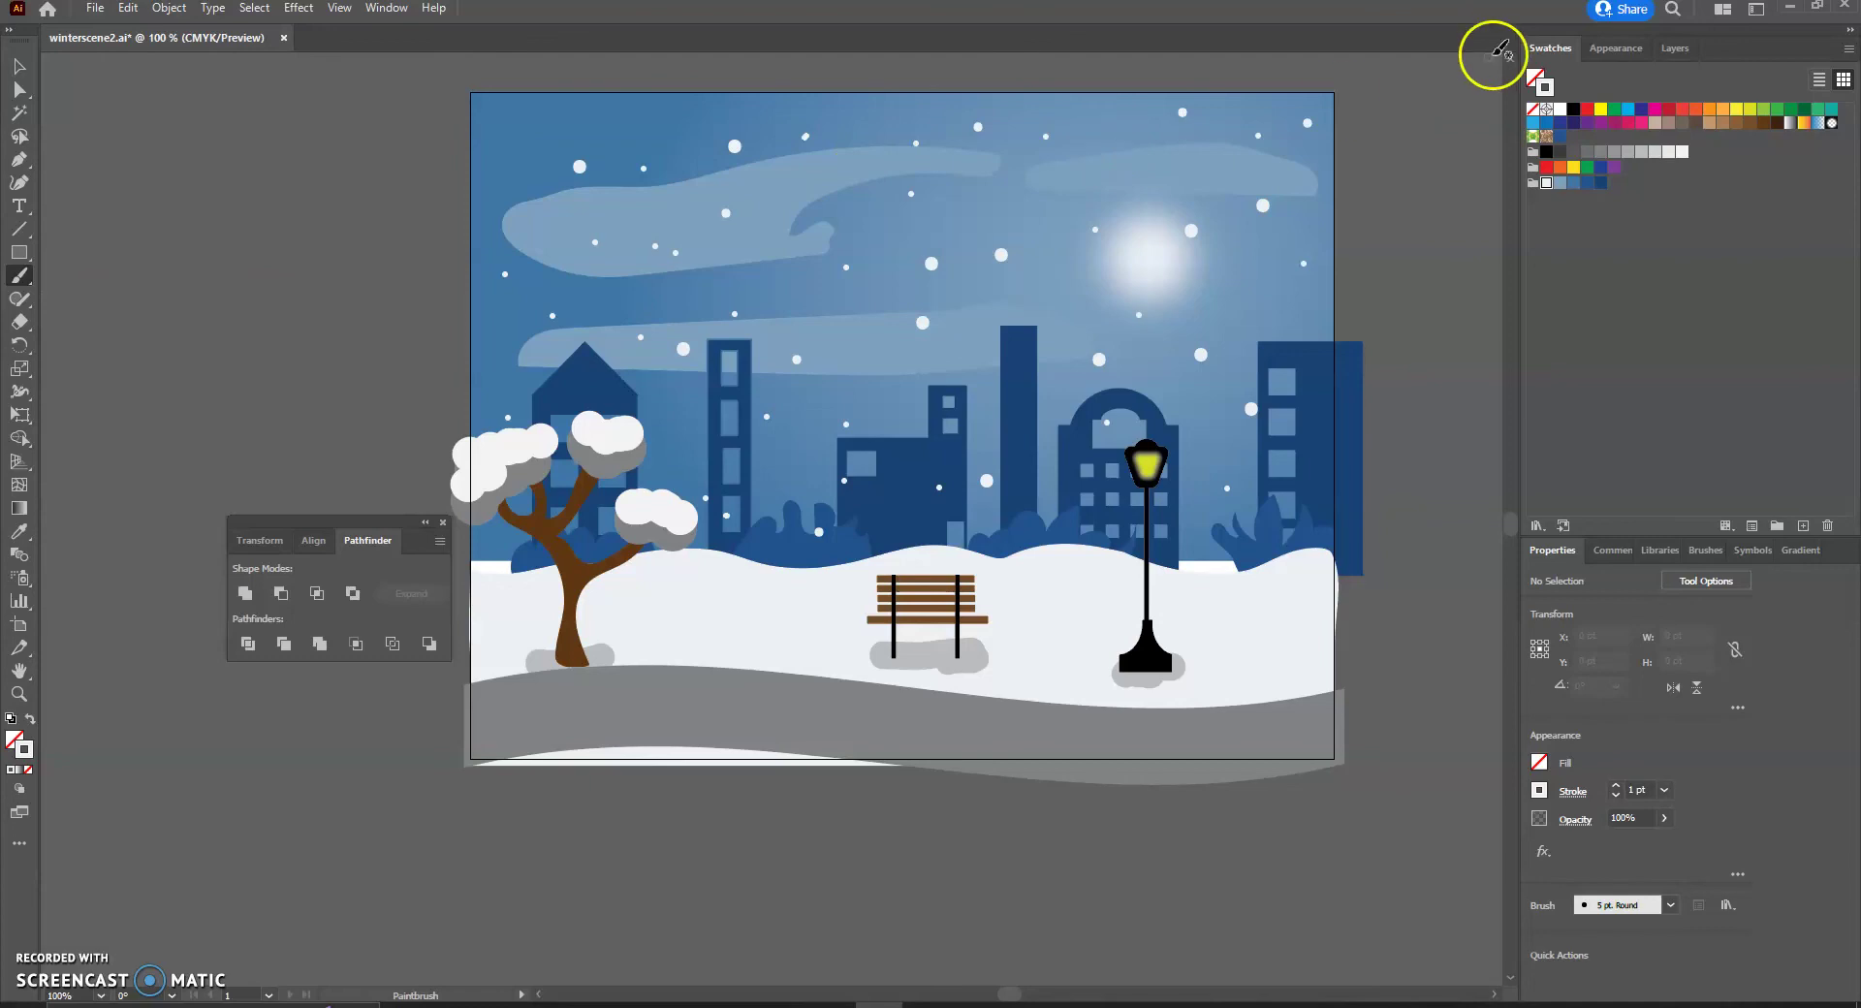
Compare the scene with the Snow layer hidden and shown, and add more snowflakes over the lamp, tree, house and bench area.
{"action": "left_click", "coordinate": [1672, 49]}
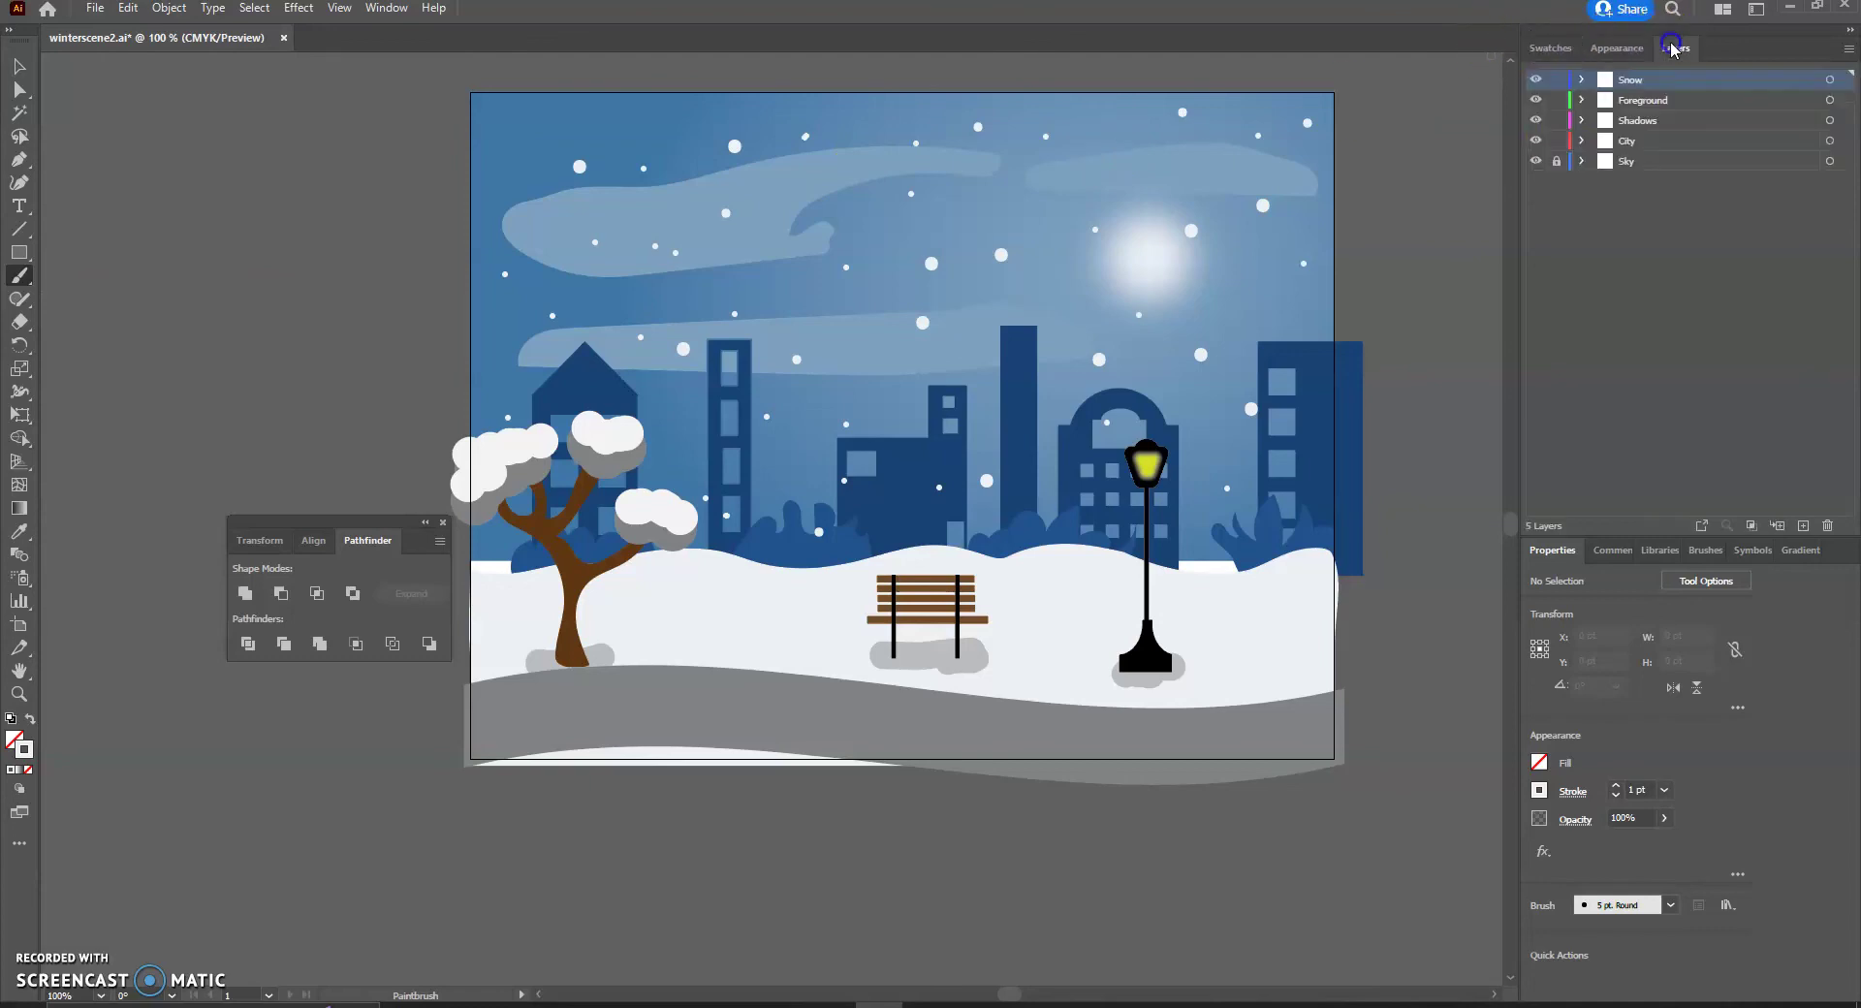
{"action": "left_click", "coordinate": [1538, 78]}
{"action": "left_click", "coordinate": [1538, 78]}
{"action": "left_click", "coordinate": [1538, 79]}
{"action": "left_click", "coordinate": [1538, 79]}
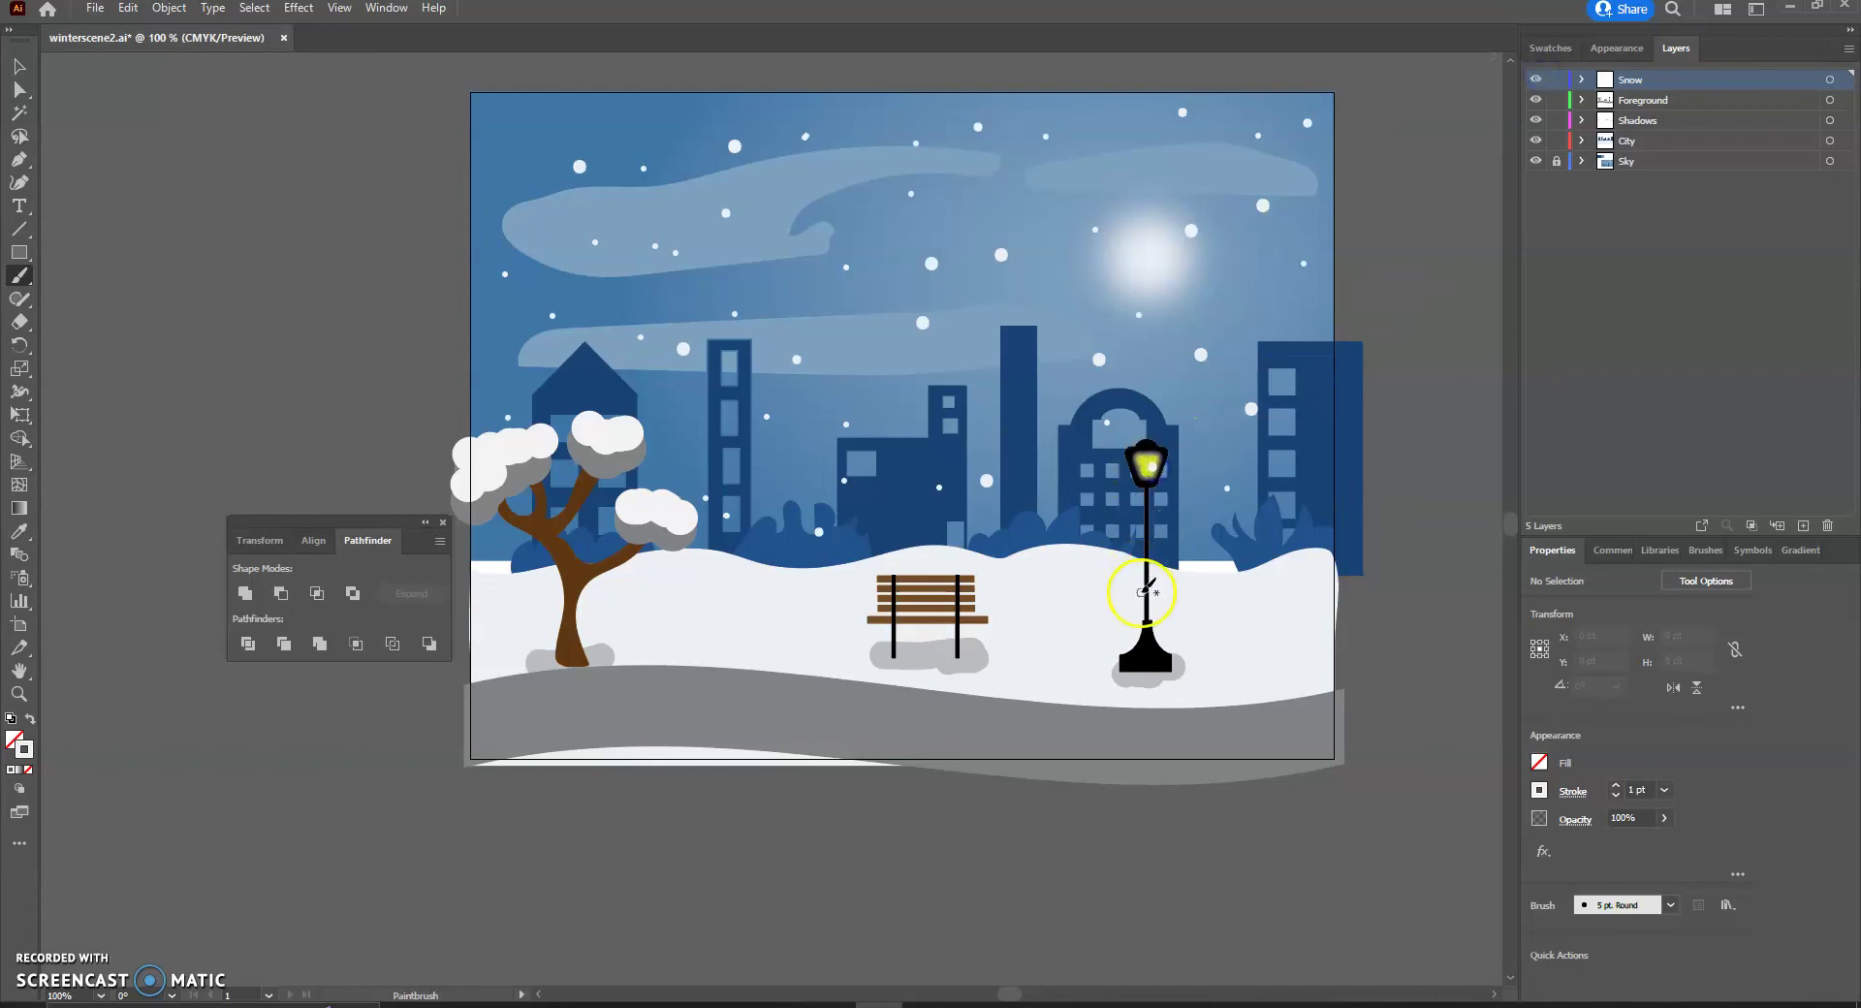
{"action": "left_click", "coordinate": [574, 563]}
{"action": "left_click", "coordinate": [566, 384]}
{"action": "left_click", "coordinate": [897, 495]}
Add a new layer above Snow and draw a 792 by 612 pt rectangle on it covering the whole artboard.
{"action": "left_click", "coordinate": [1803, 527]}
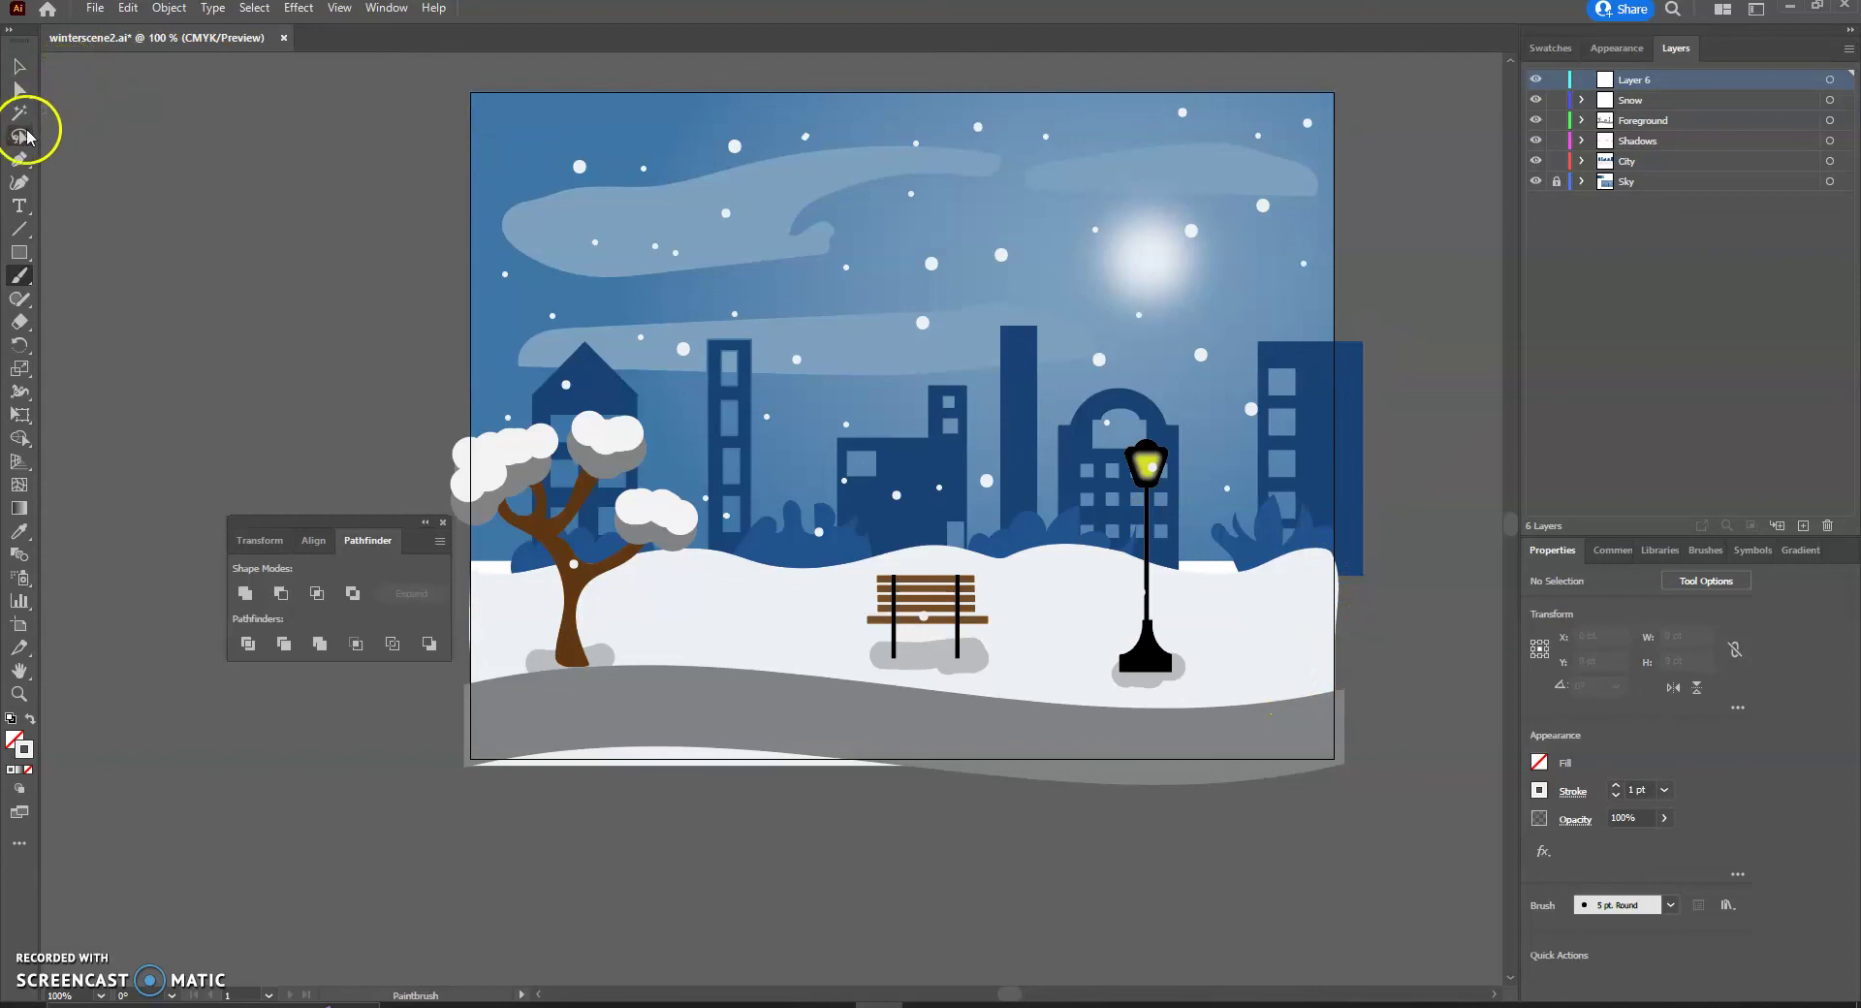
{"action": "left_click", "coordinate": [19, 253]}
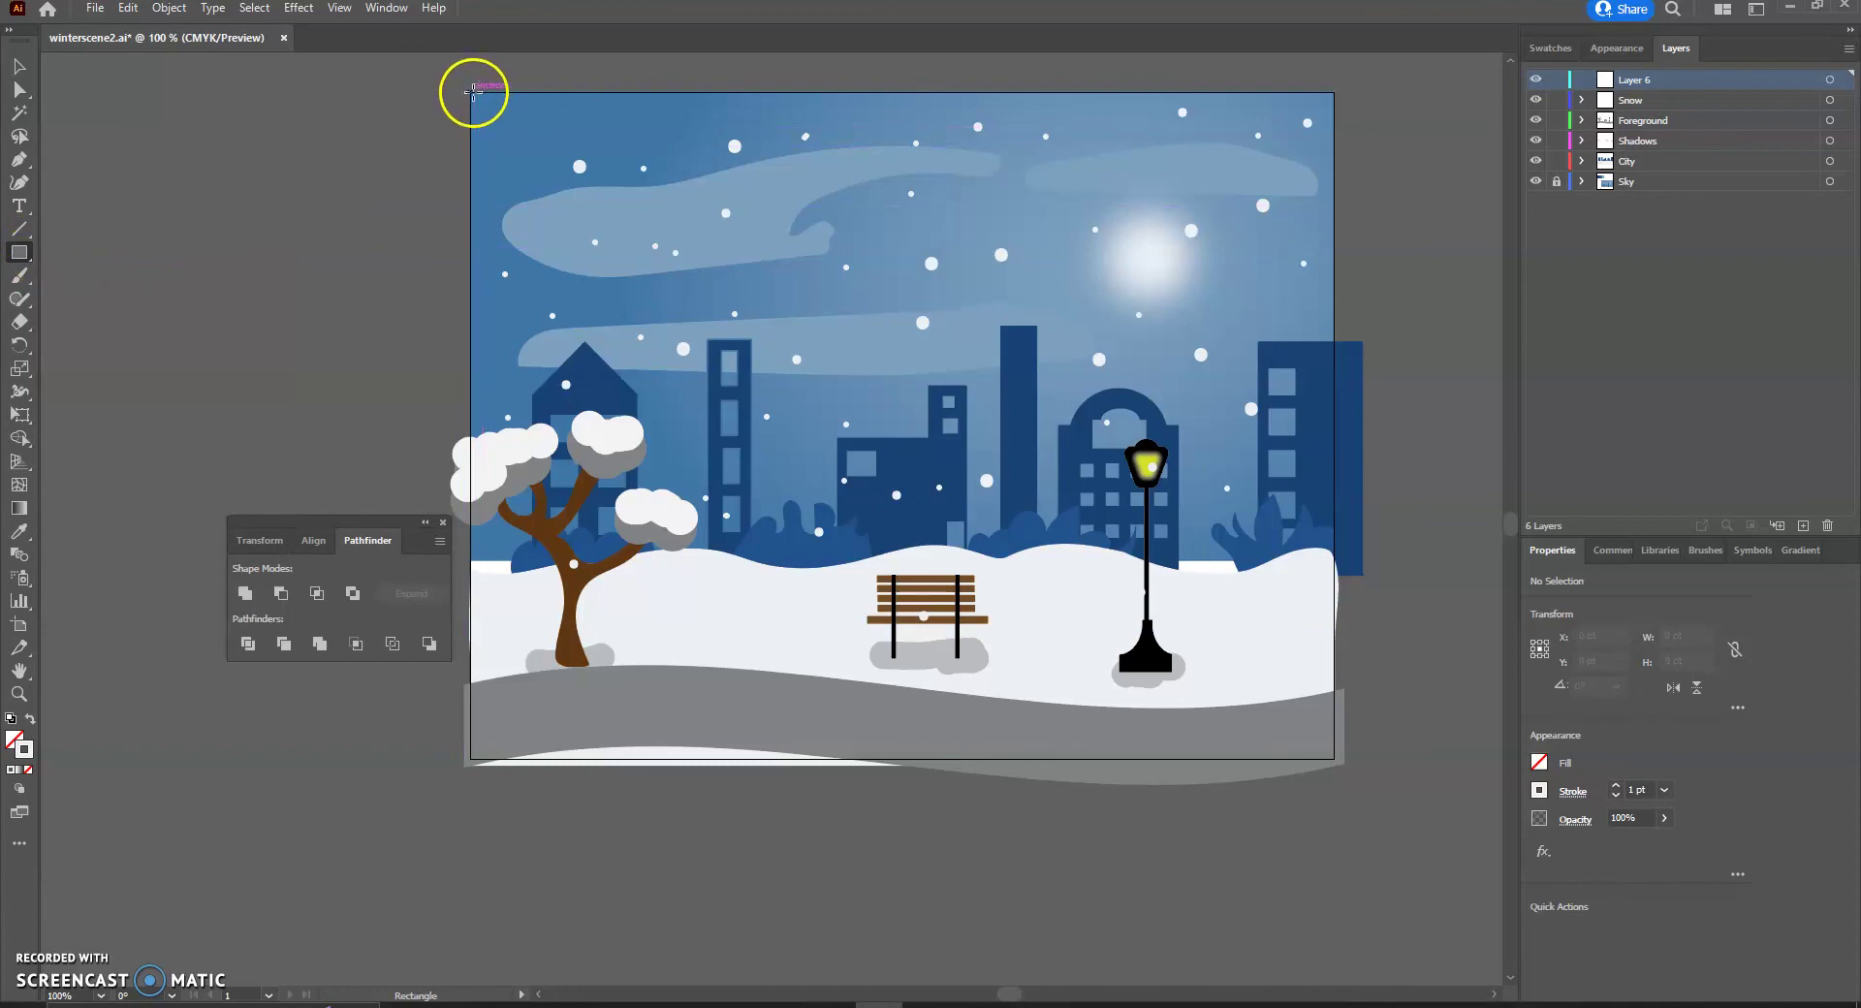
{"action": "mouse_move", "coordinate": [471, 92]}
{"action": "left_mouse_down"}
{"action": "mouse_move", "coordinate": [921, 525]}
{"action": "mouse_move", "coordinate": [1218, 715]}
{"action": "mouse_move", "coordinate": [1332, 757]}
{"action": "left_mouse_up"}
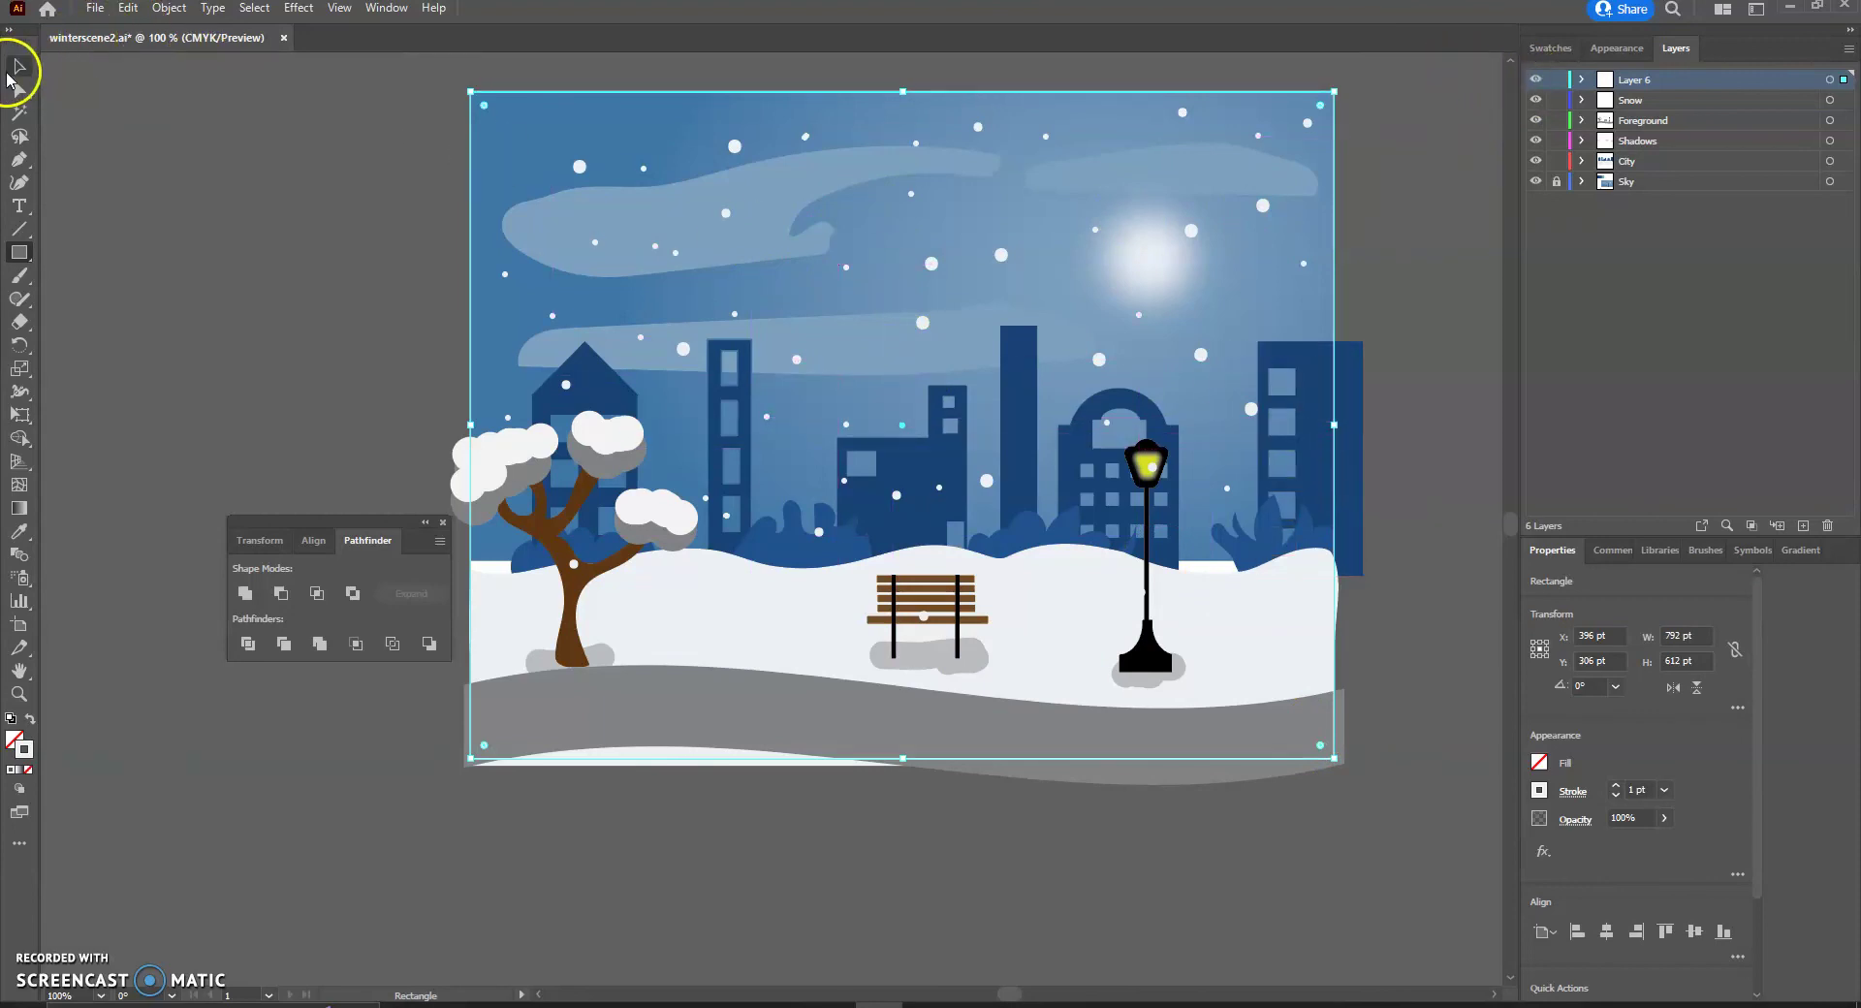
Unlock the Sky layer and clip all the artwork to the artboard-sized rectangle with a clipping mask.
{"action": "left_click", "coordinate": [1557, 184]}
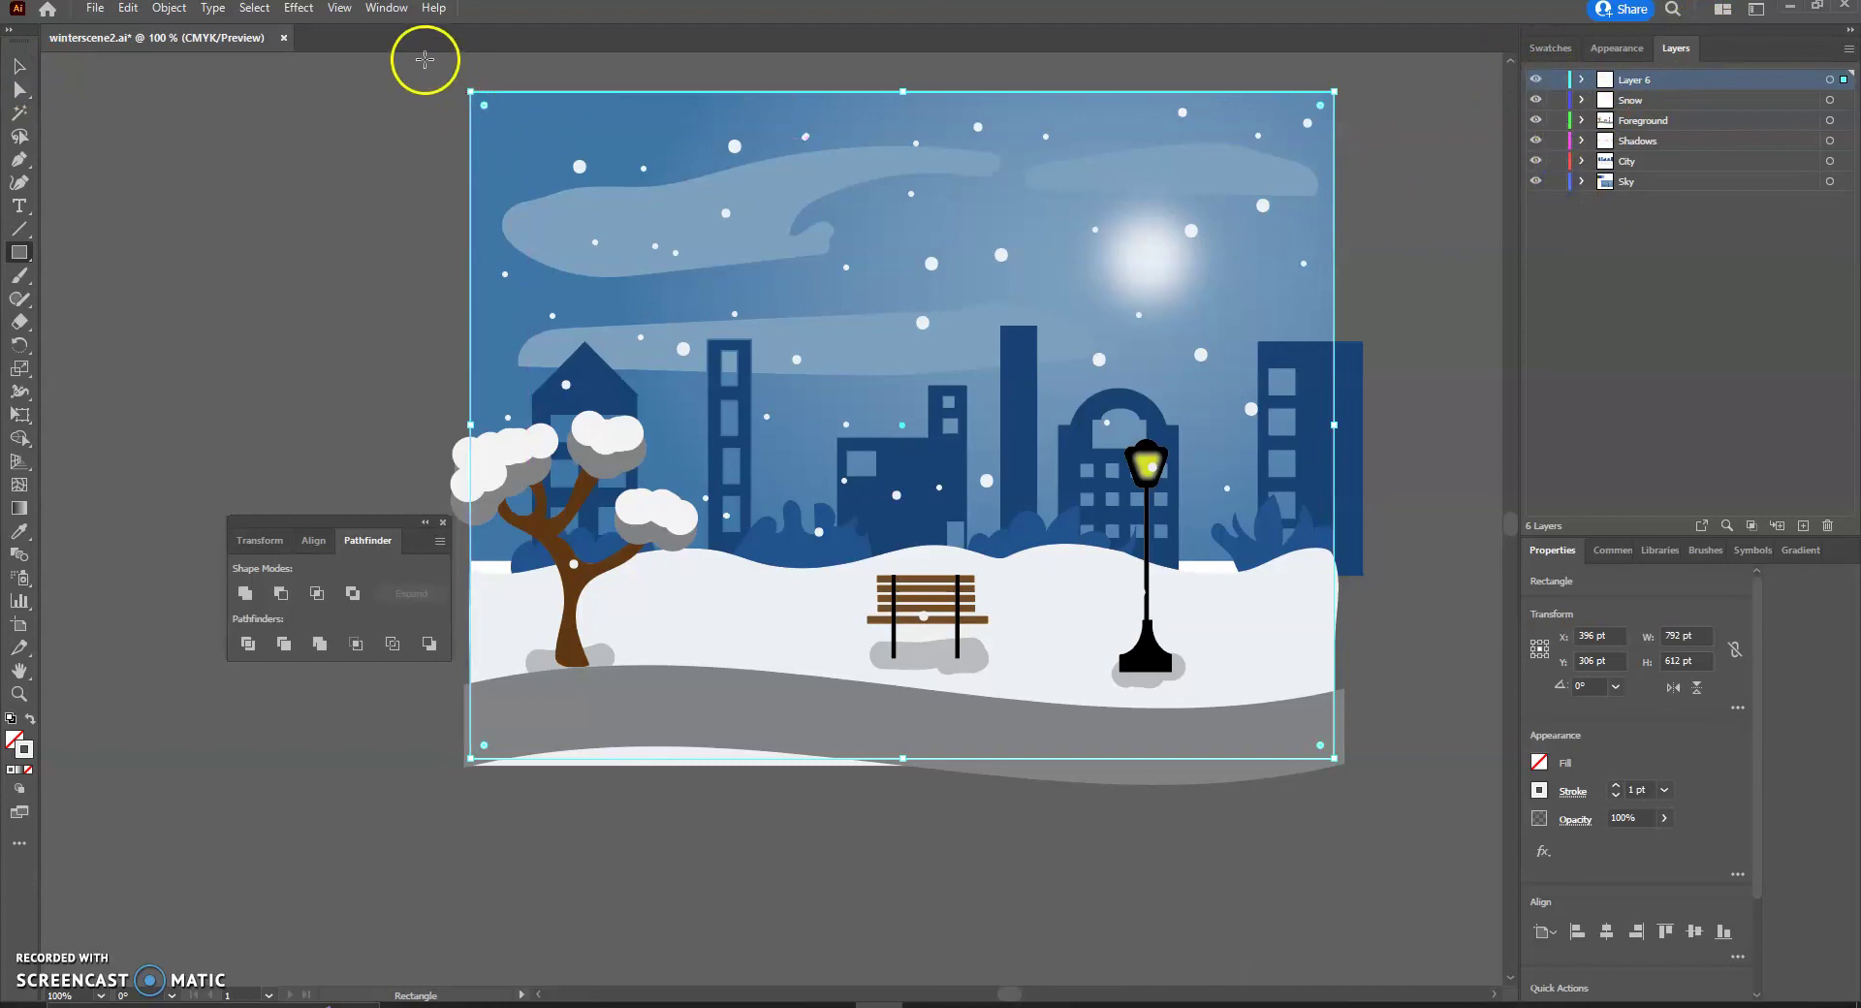
{"action": "left_click", "coordinate": [20, 66]}
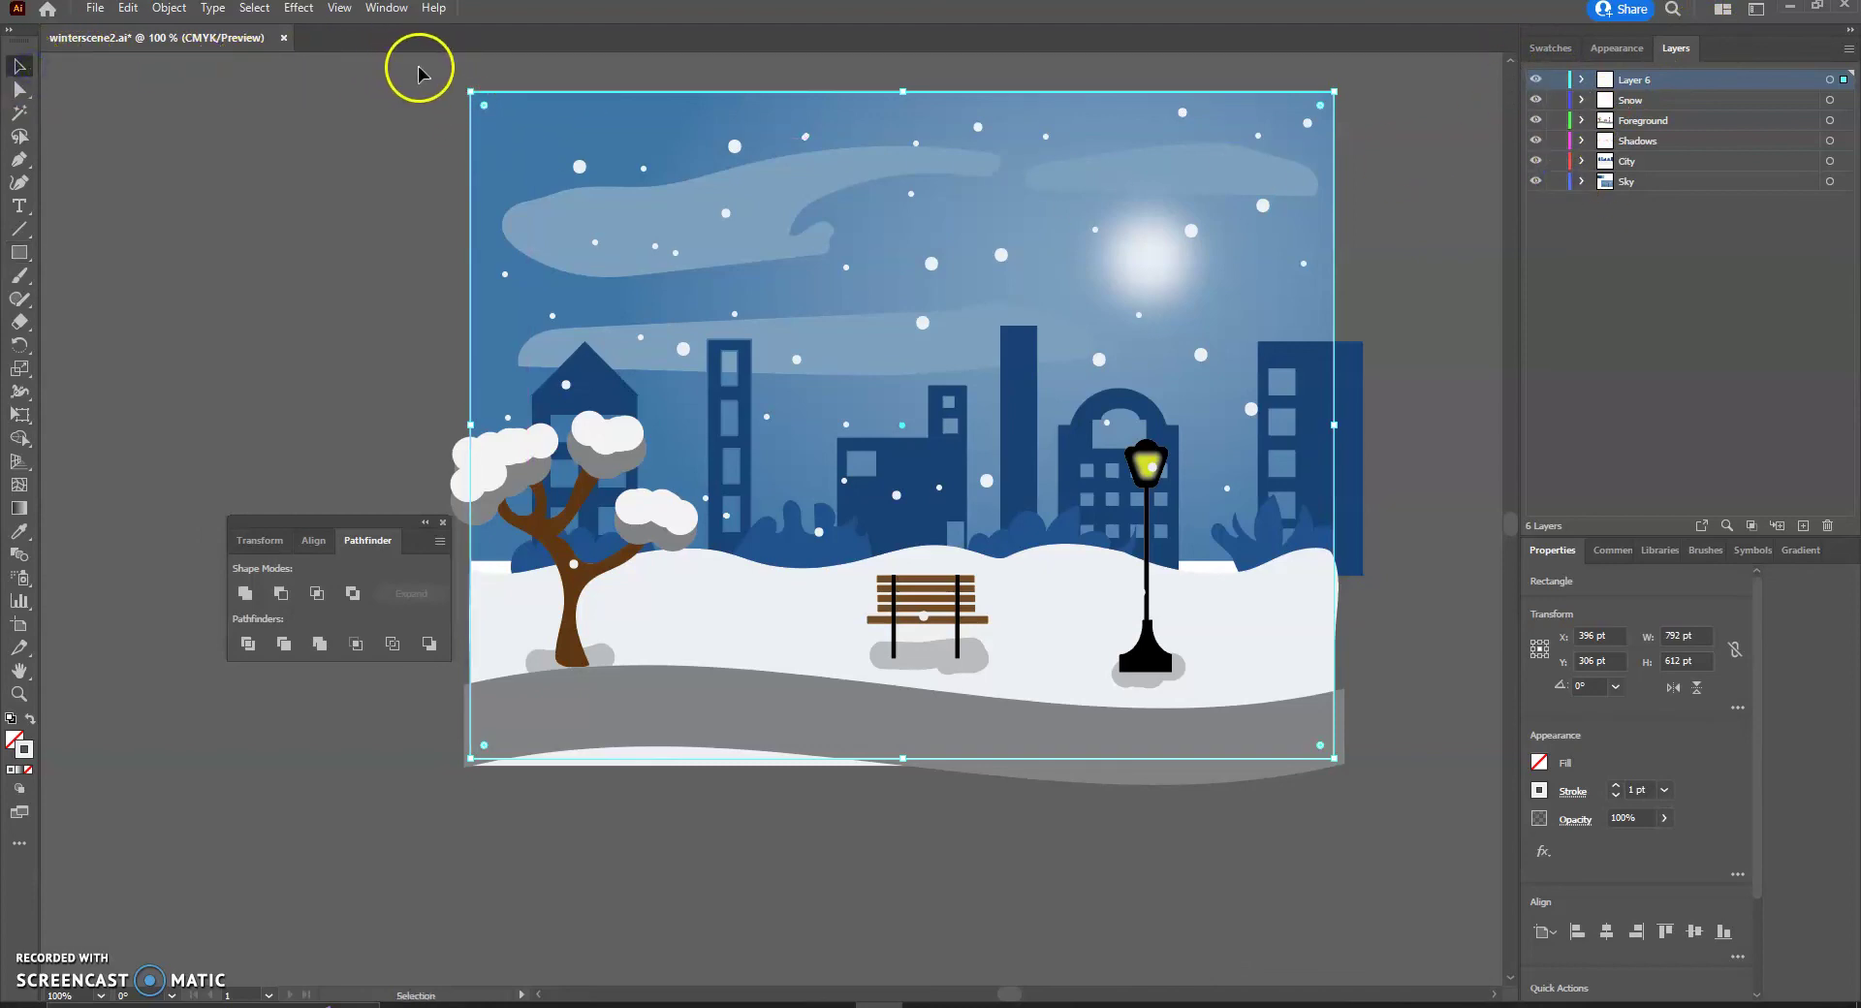
{"action": "left_click_drag", "start_coordinate": [432, 76], "coordinate": [1411, 820]}
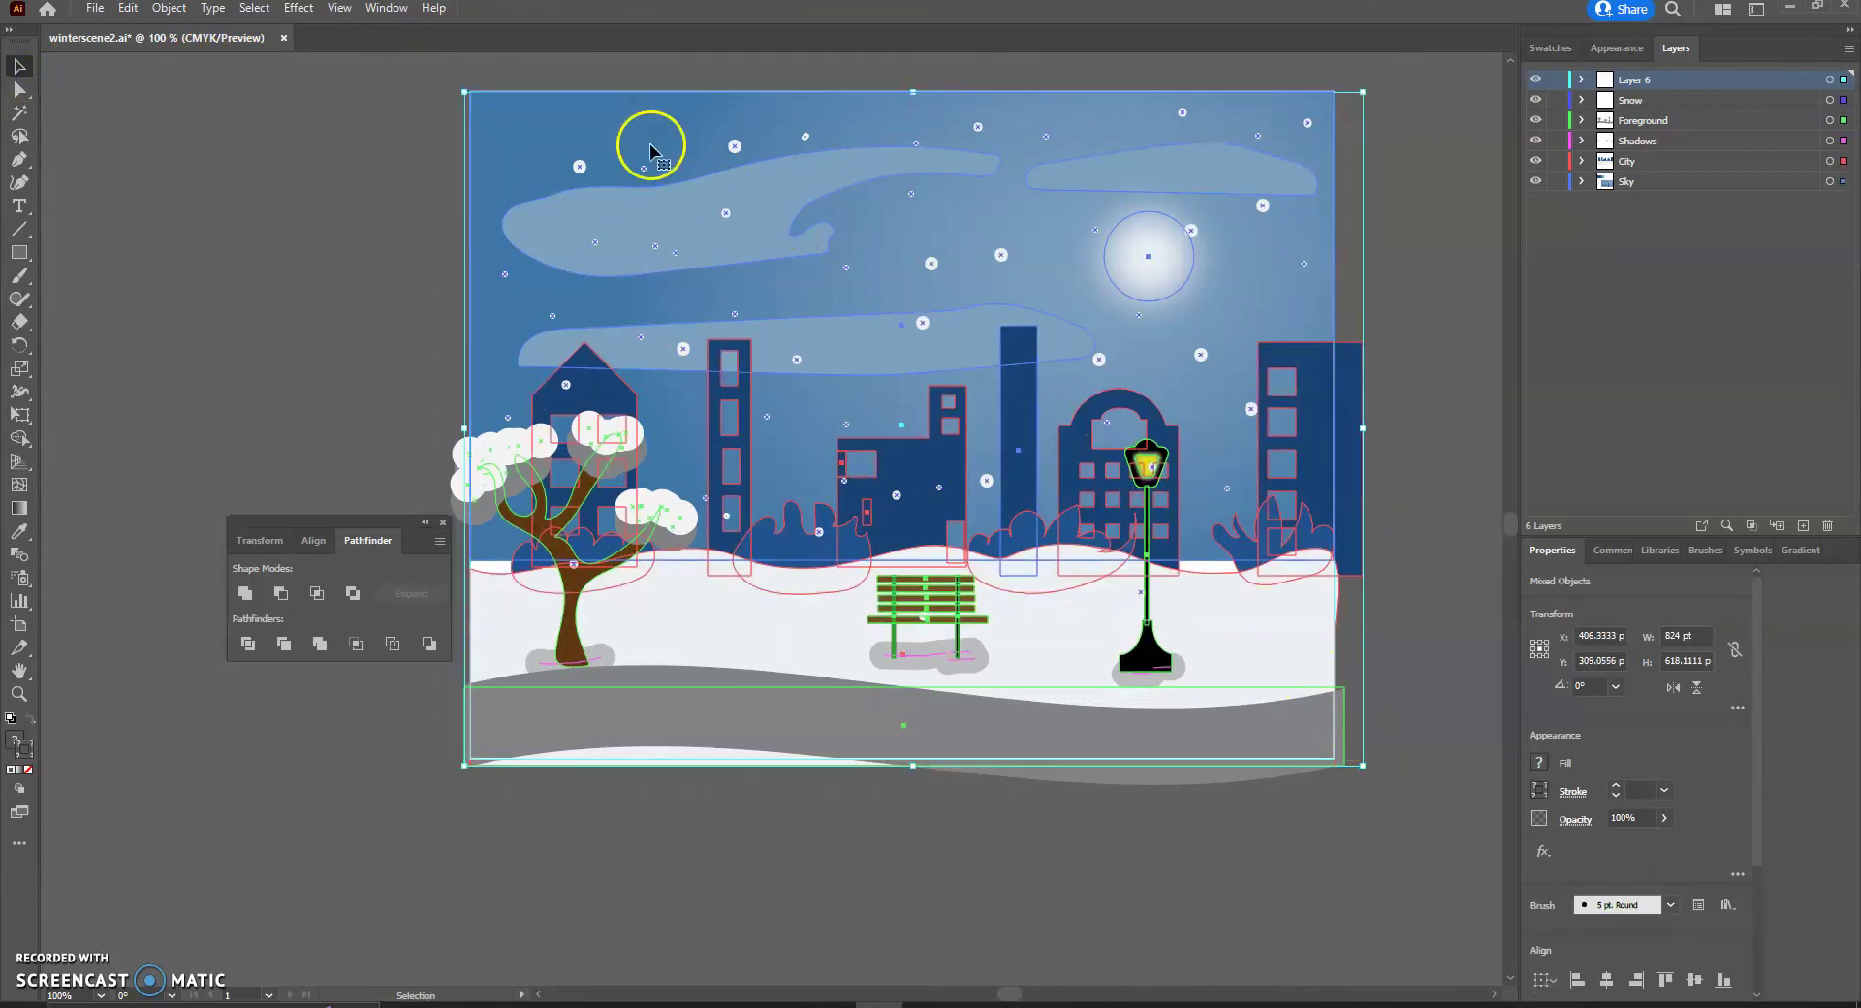
{"action": "left_click", "coordinate": [171, 10]}
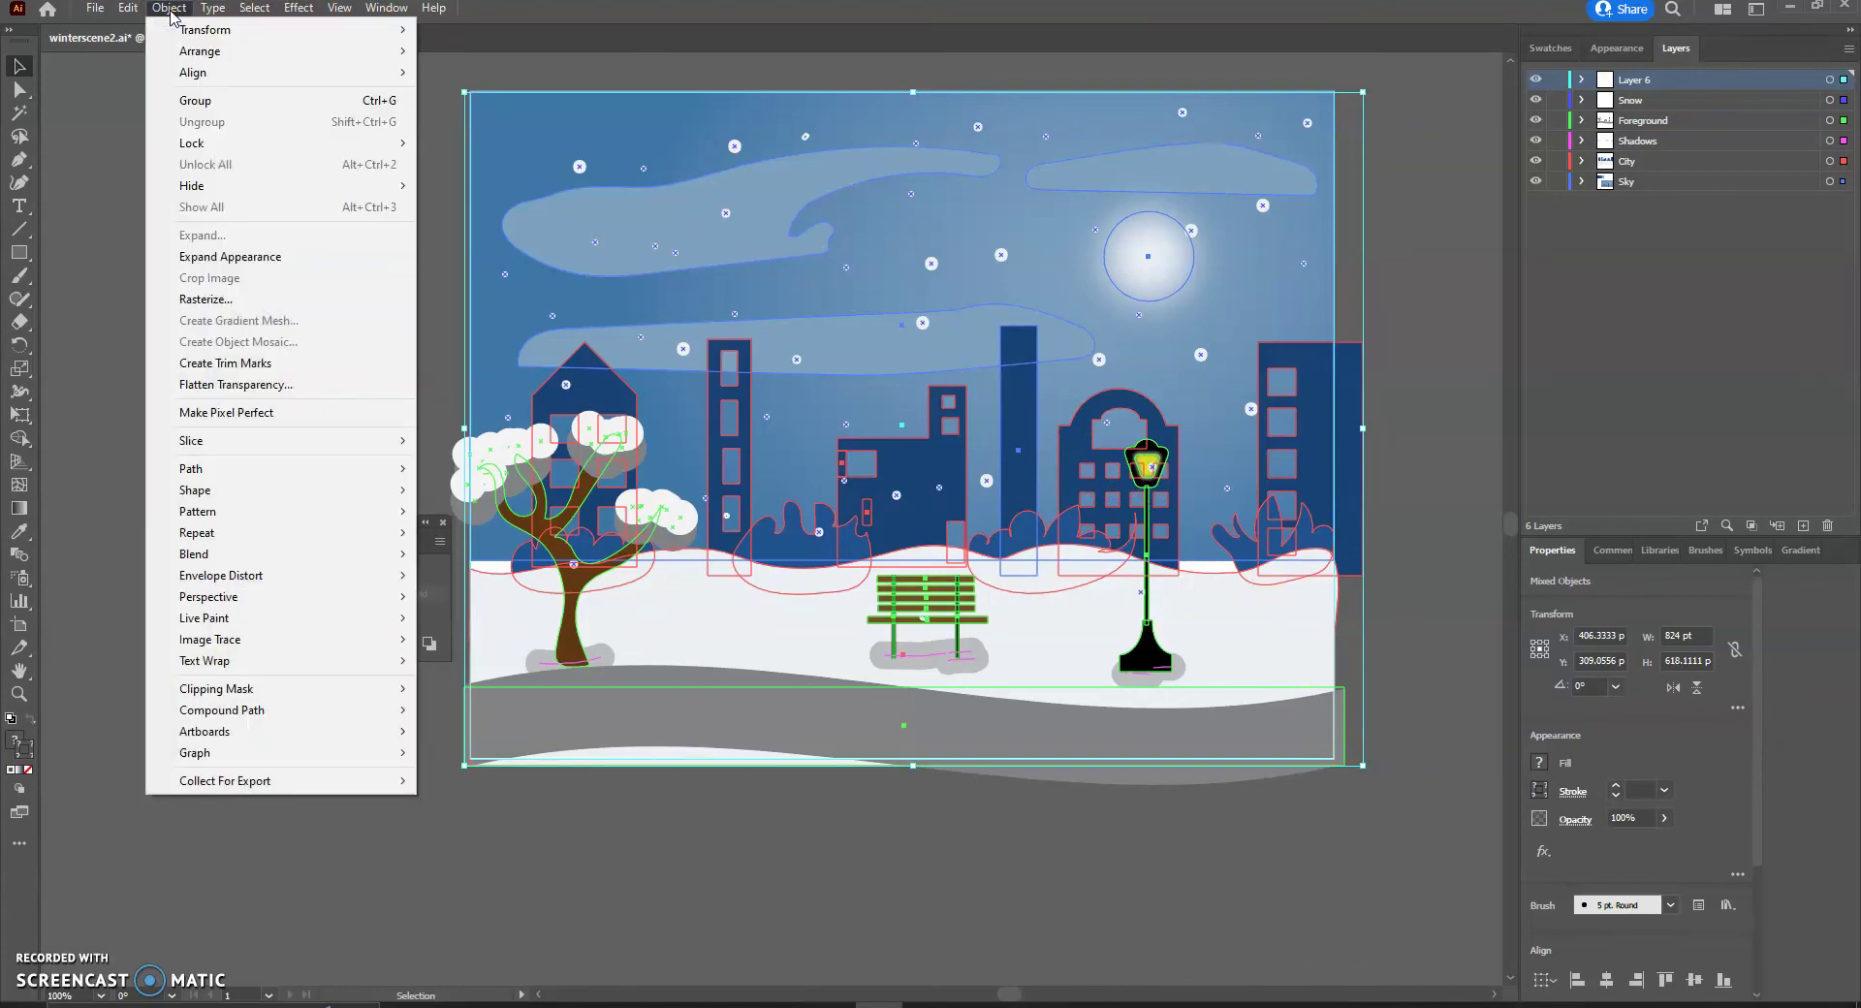
{"action": "left_click", "coordinate": [357, 696]}
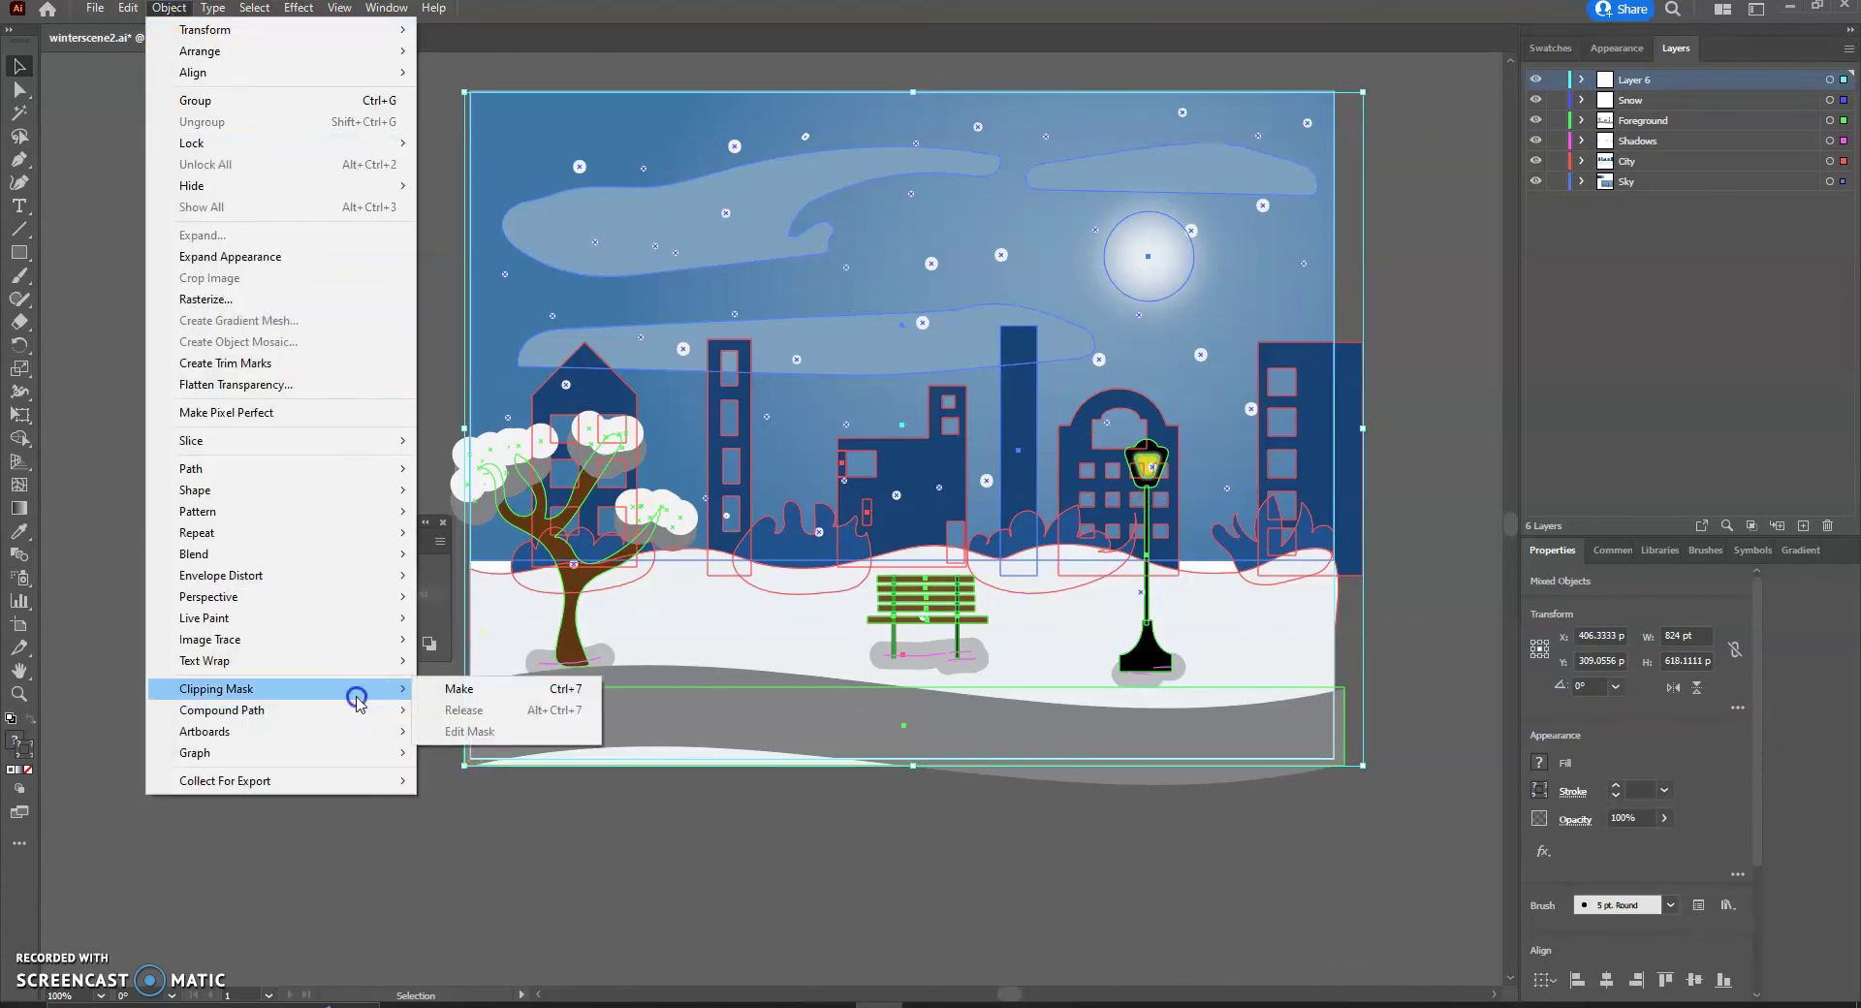
{"action": "left_click", "coordinate": [464, 690]}
{"action": "left_click", "coordinate": [819, 607]}
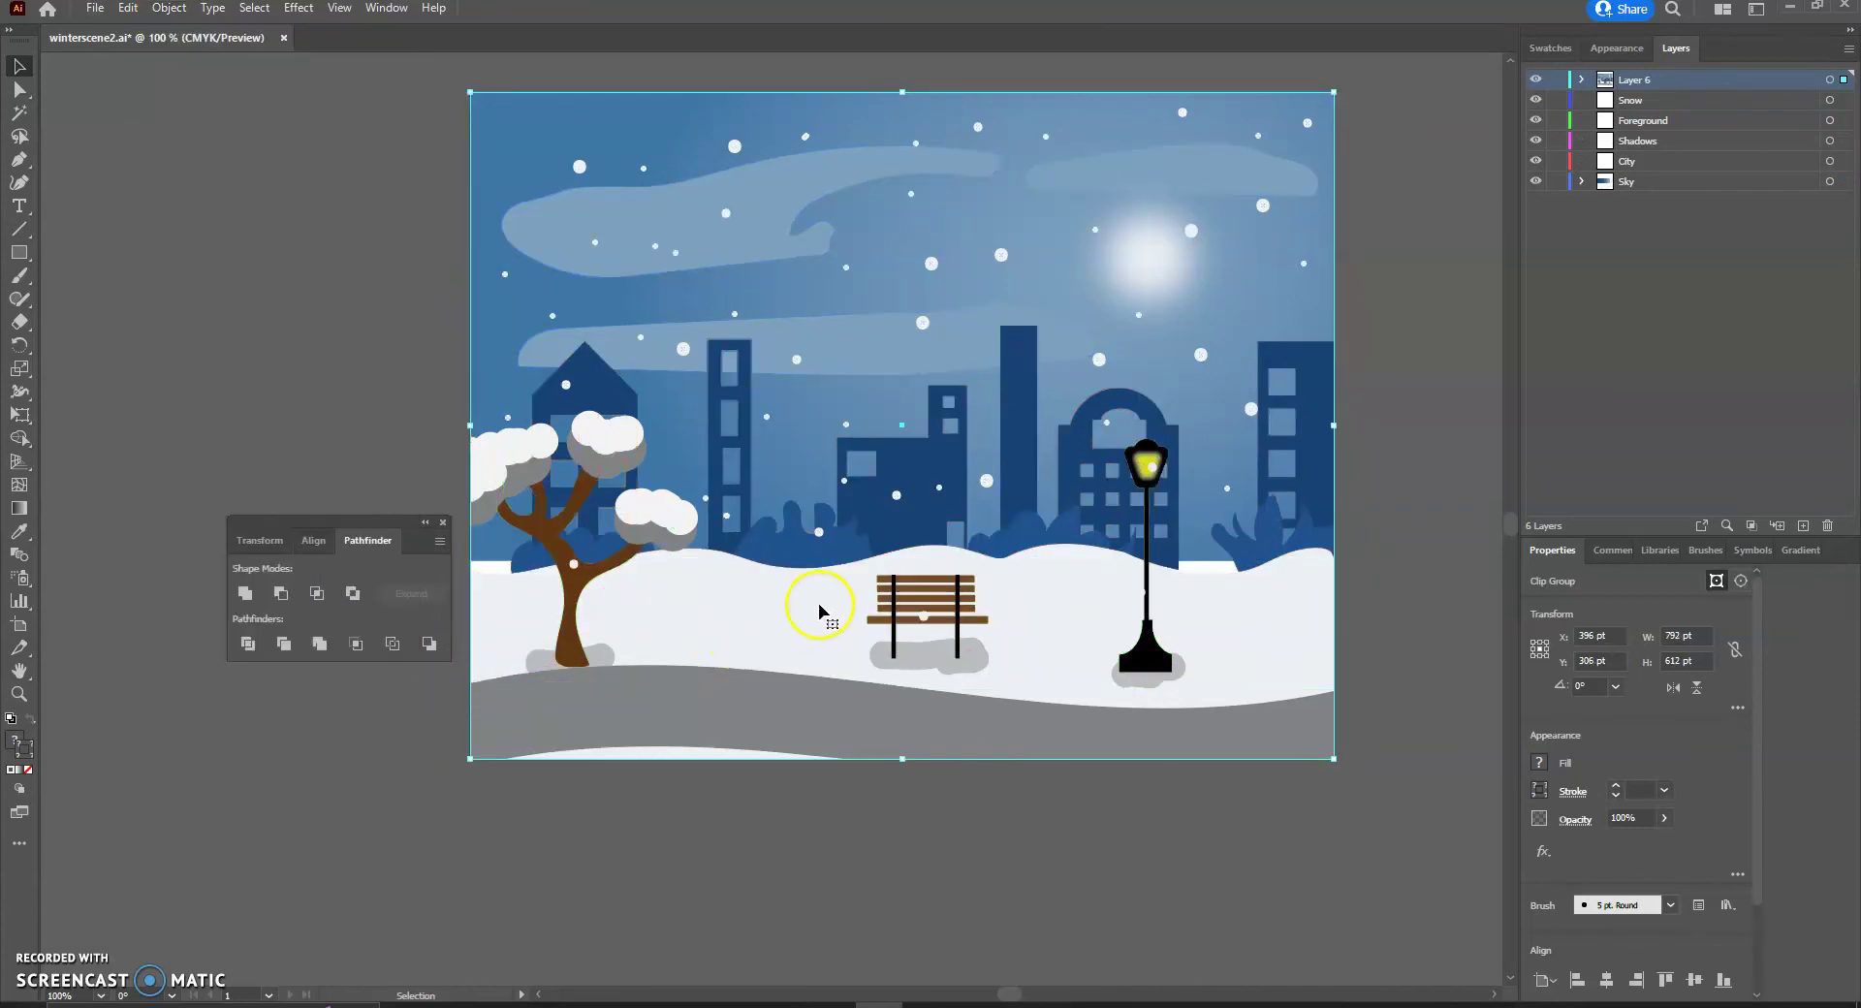
{"action": "left_click", "coordinate": [1582, 80]}
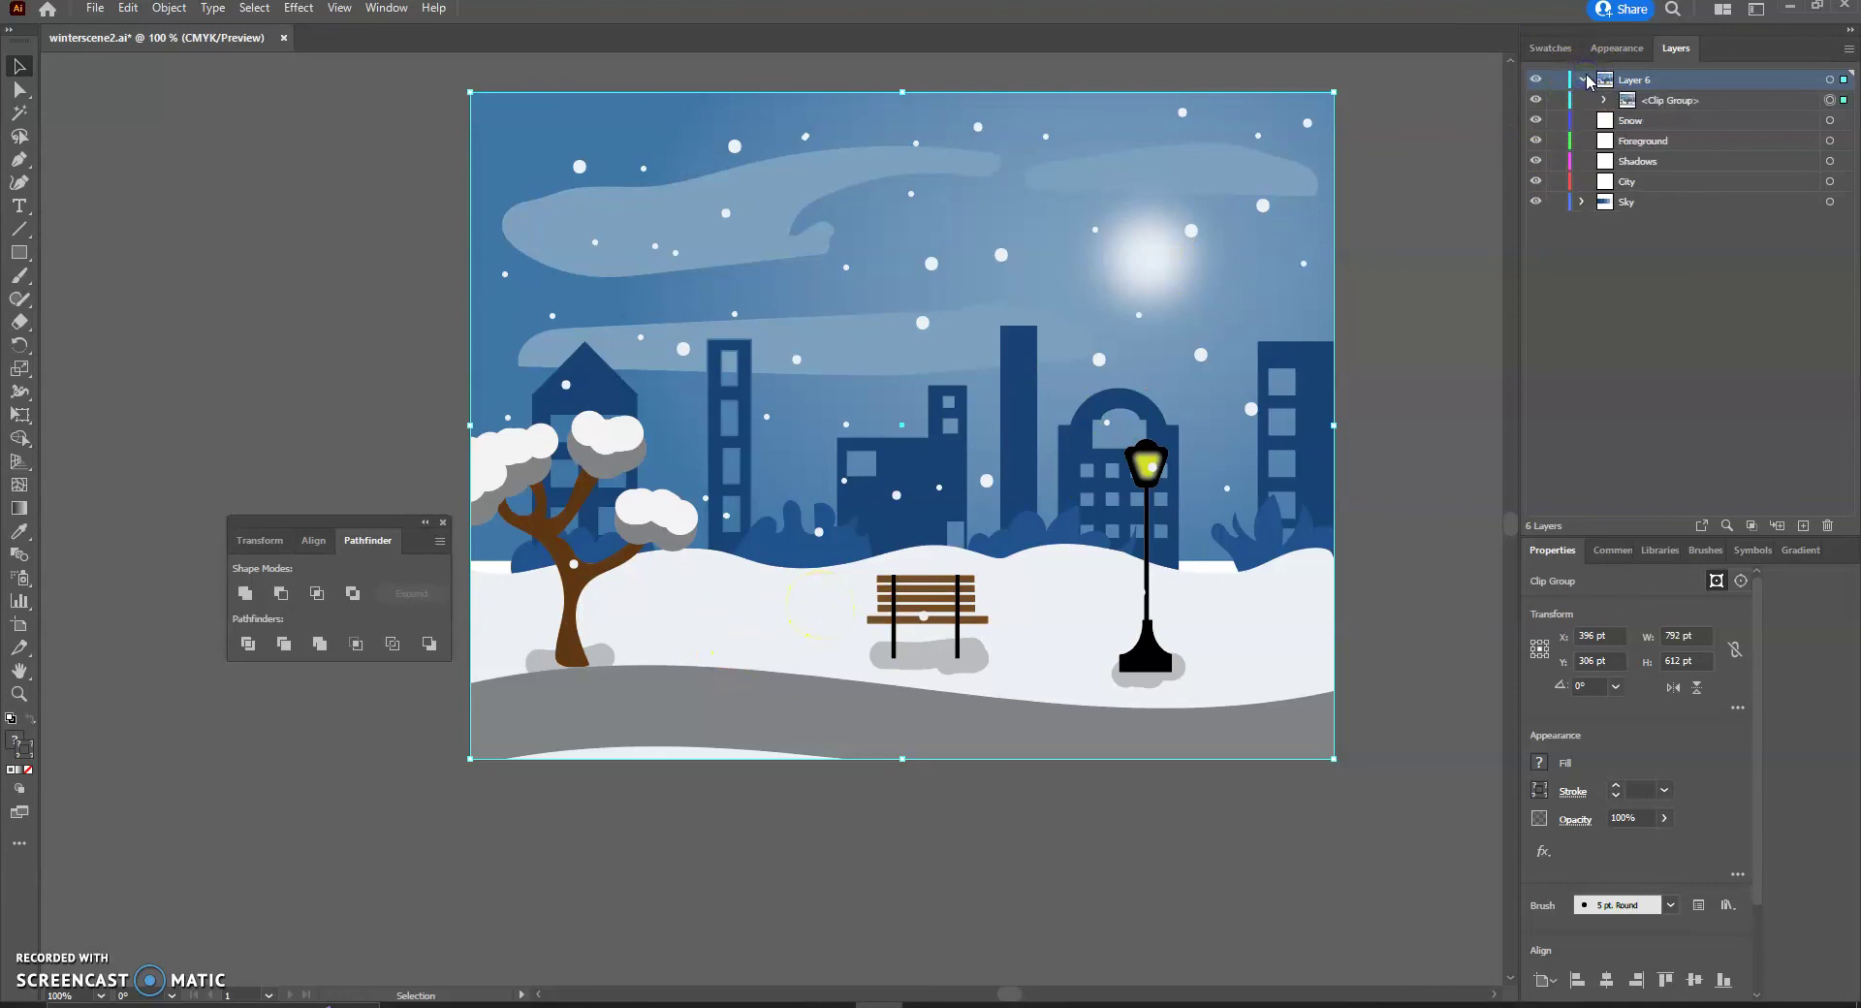
{"action": "left_click", "coordinate": [1583, 79]}
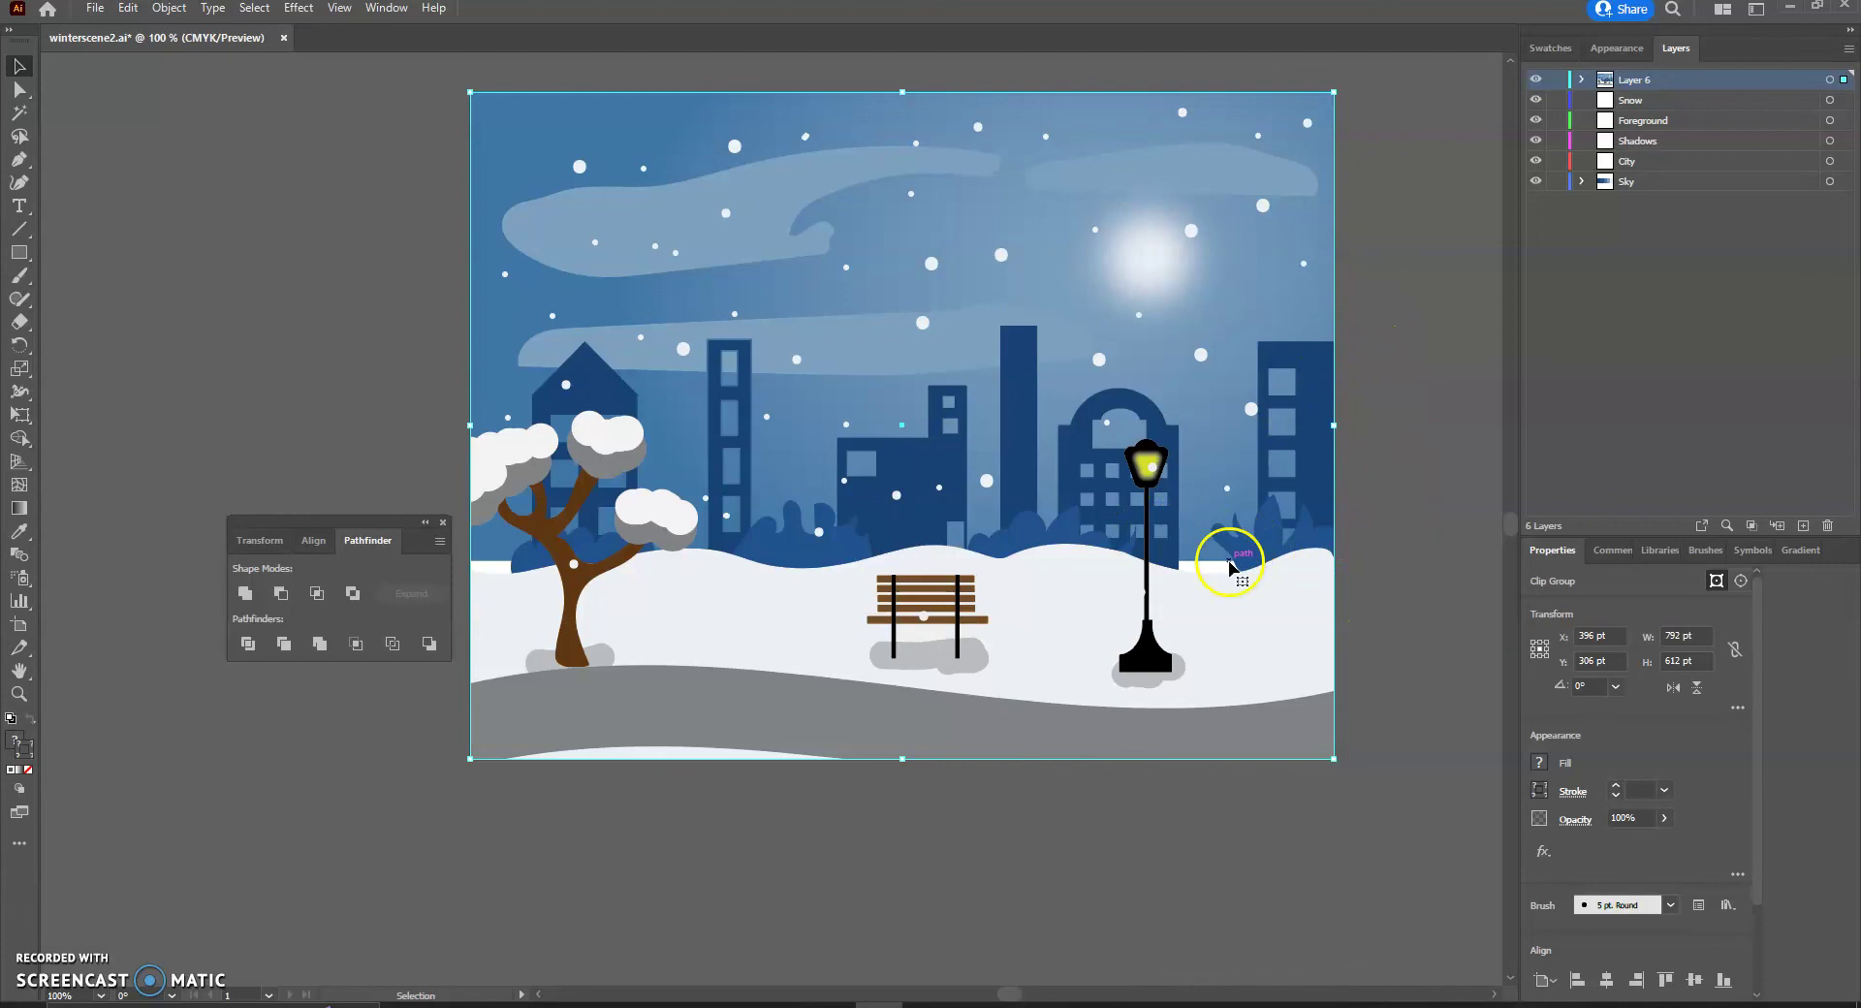
{"action": "left_click", "coordinate": [1185, 541]}
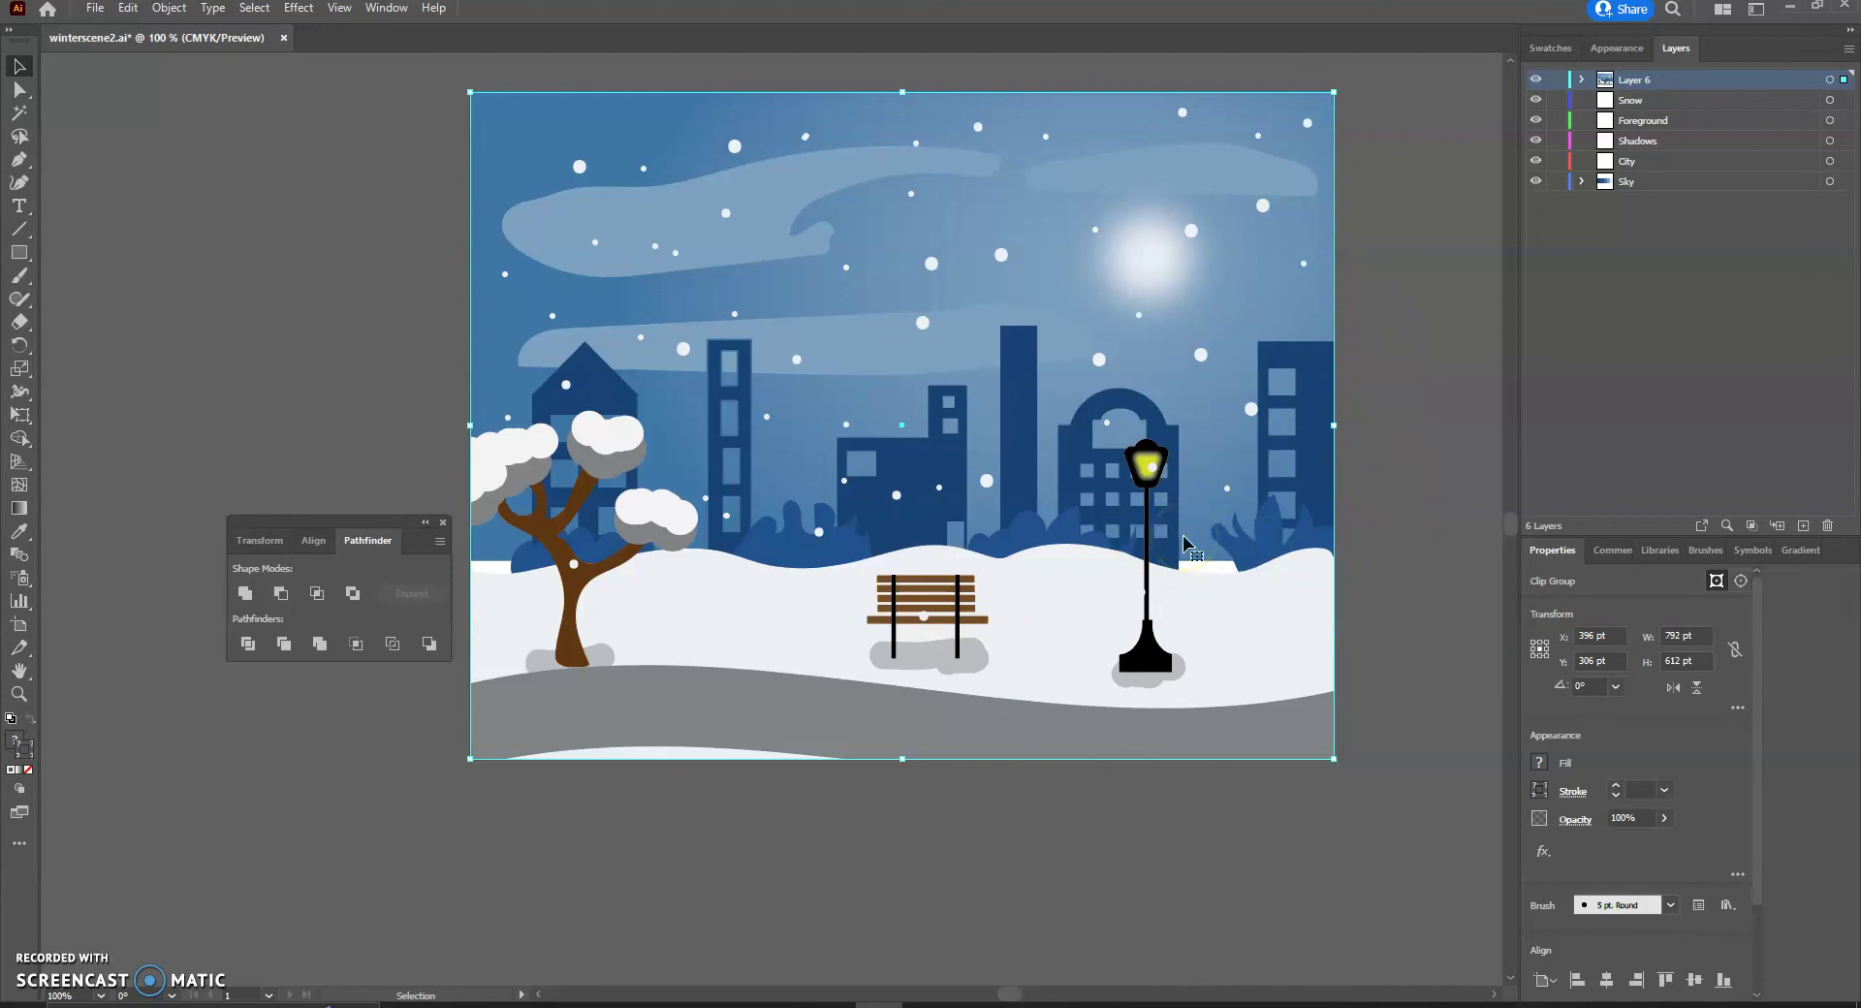